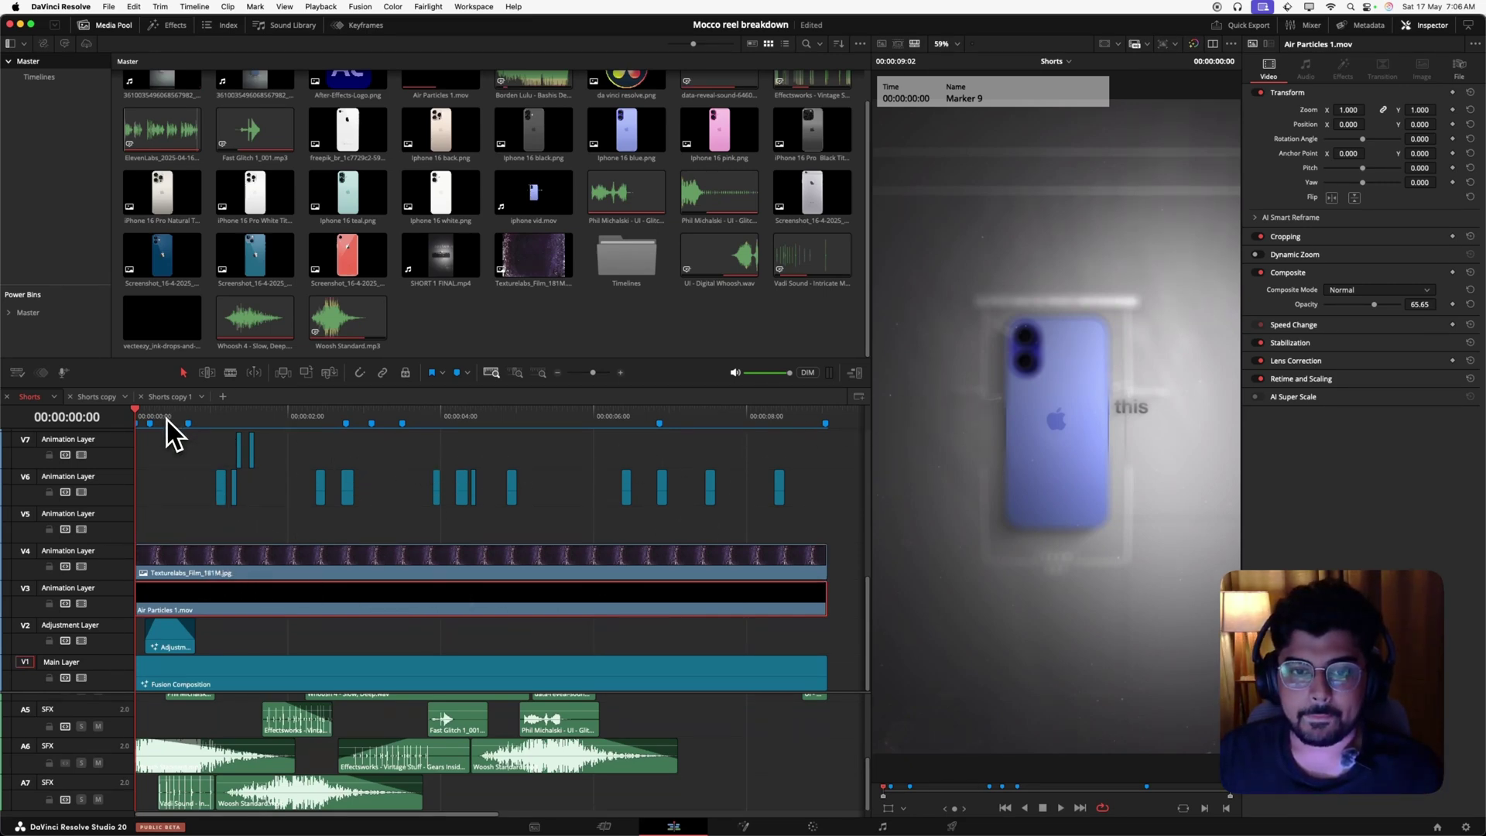
{"action": "scroll", "coordinate": [445, 329], "scroll_direction": "up", "scroll_amount": 1}
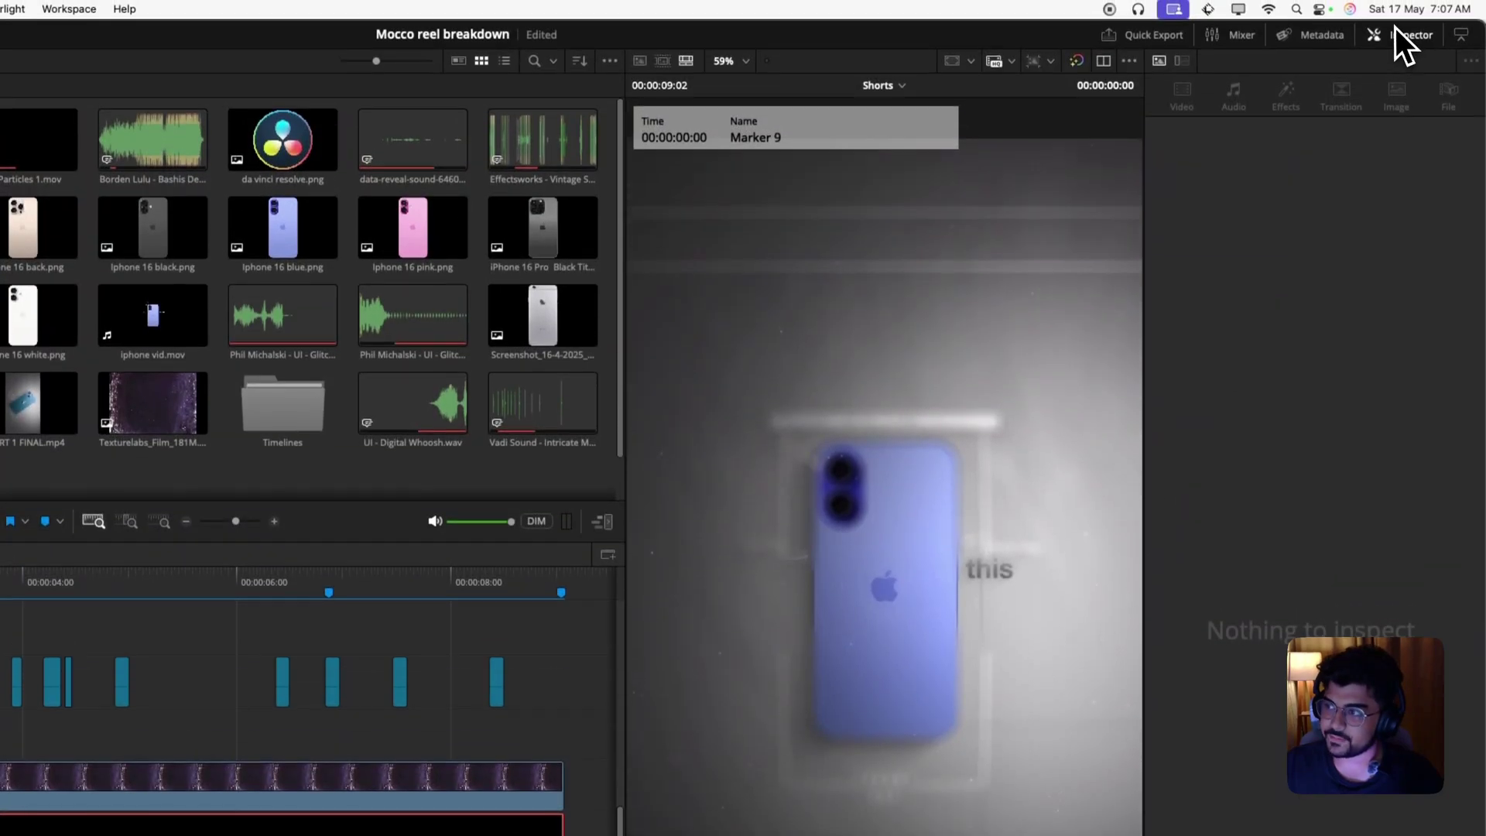
{"action": "left_click", "coordinate": [1399, 39]}
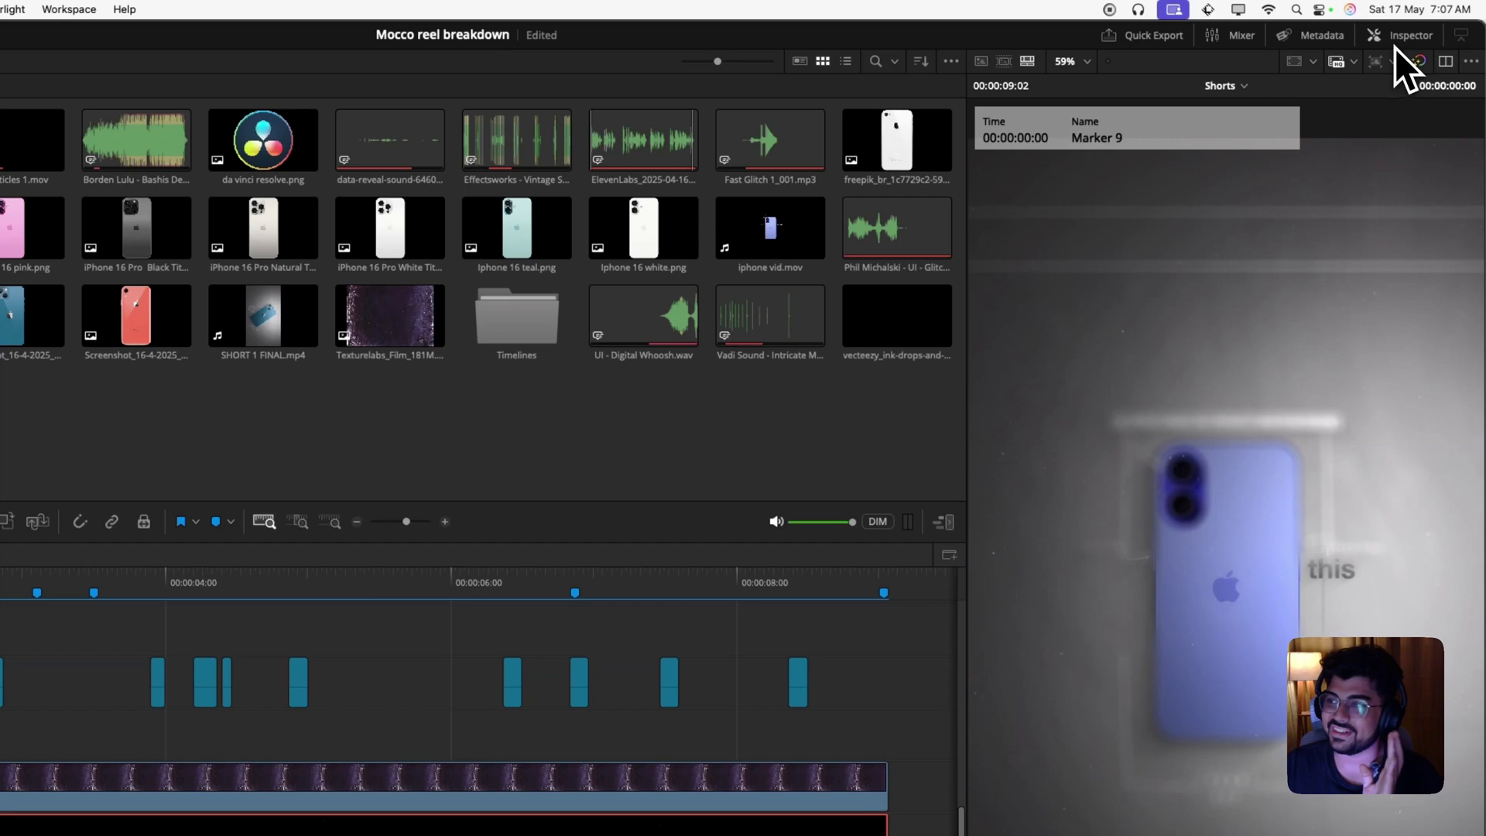
{"action": "left_click", "coordinate": [1397, 41]}
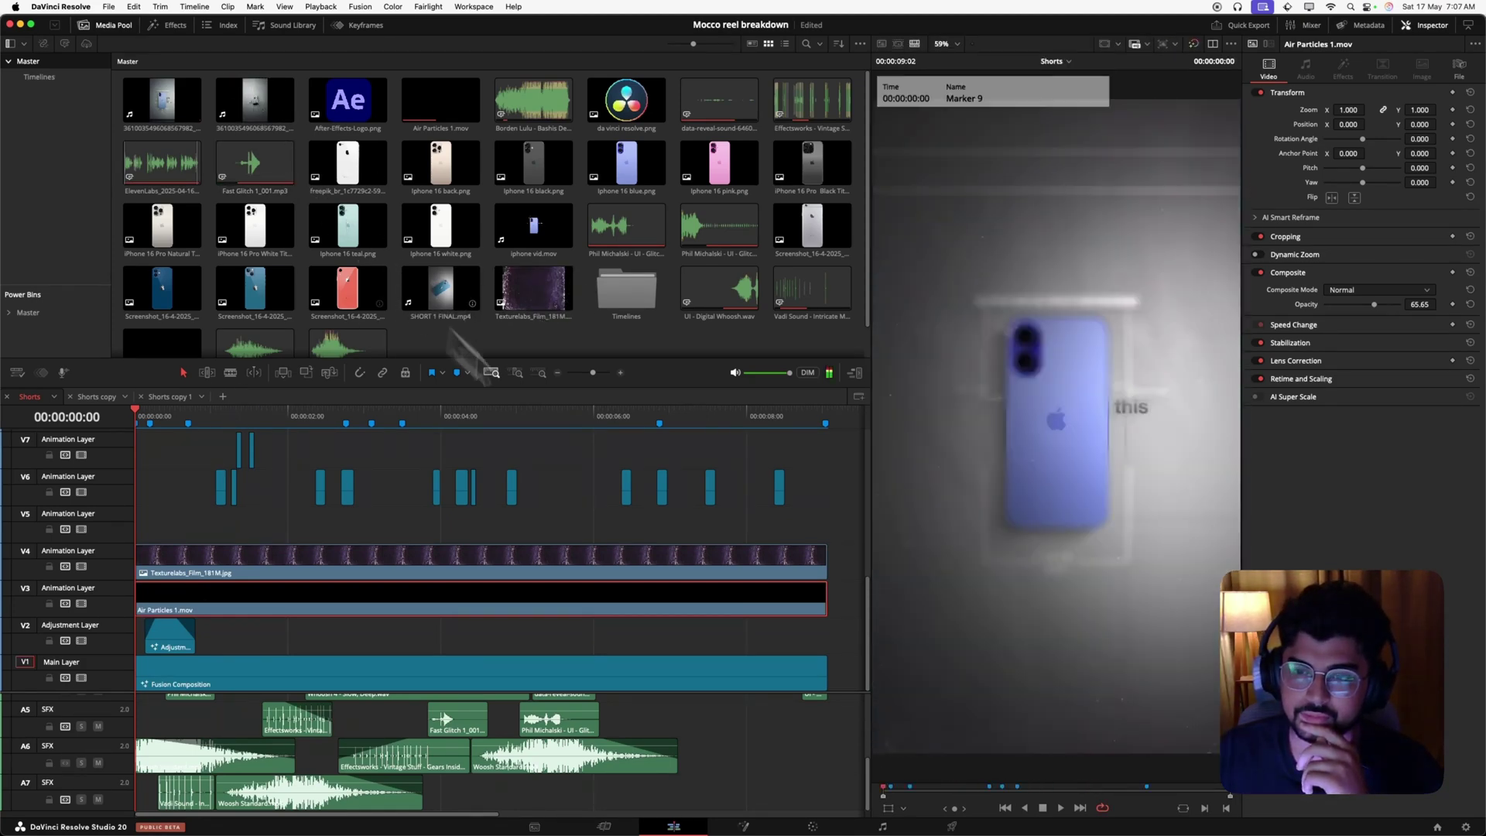
{"action": "scroll", "coordinate": [574, 437], "scroll_direction": "right", "scroll_amount": 5}
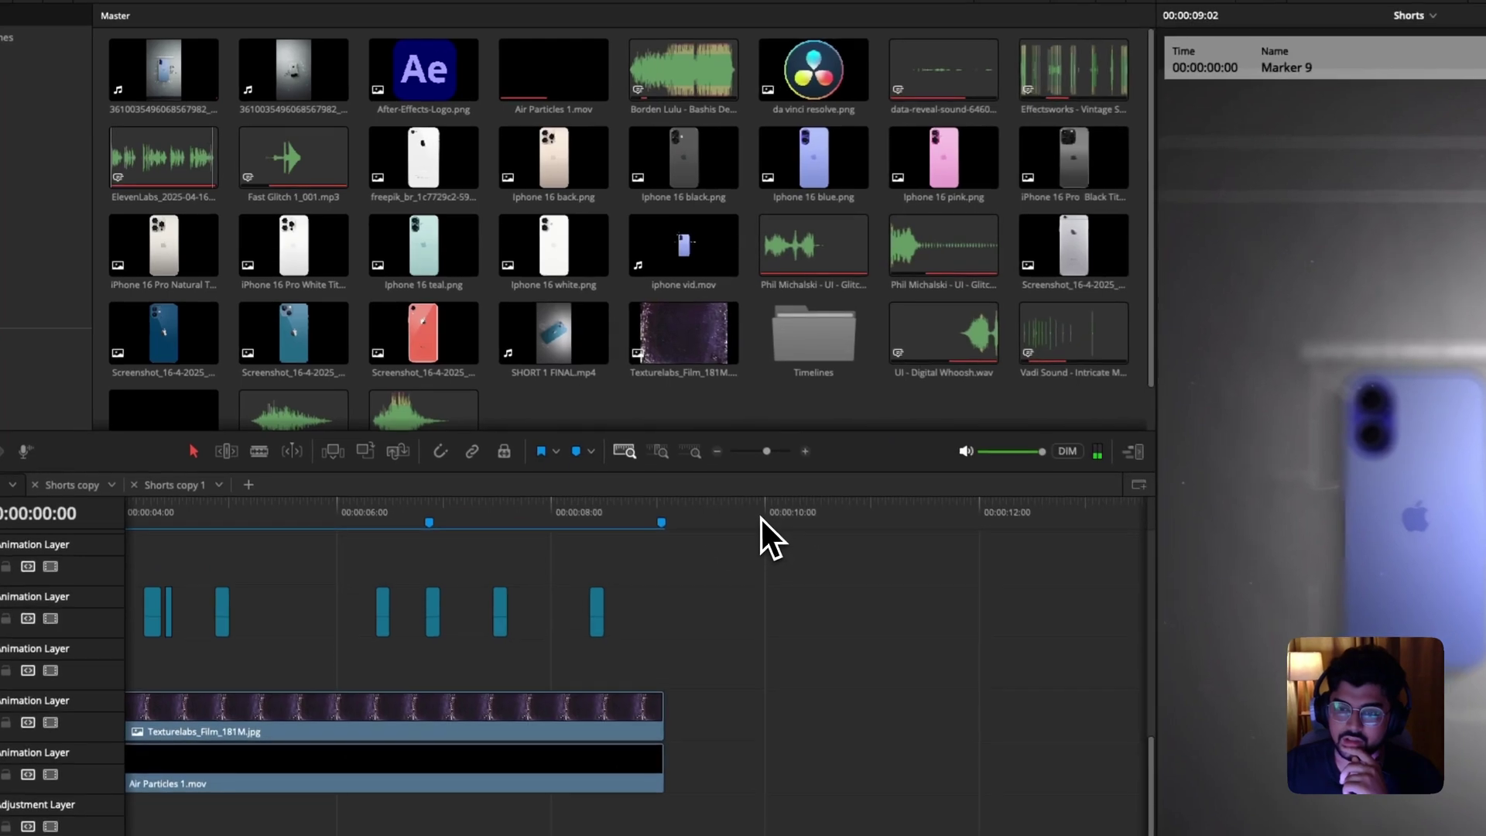
{"action": "left_click", "coordinate": [587, 430]}
{"action": "left_click_drag", "start_coordinate": [231, 91], "coordinate": [812, 835]}
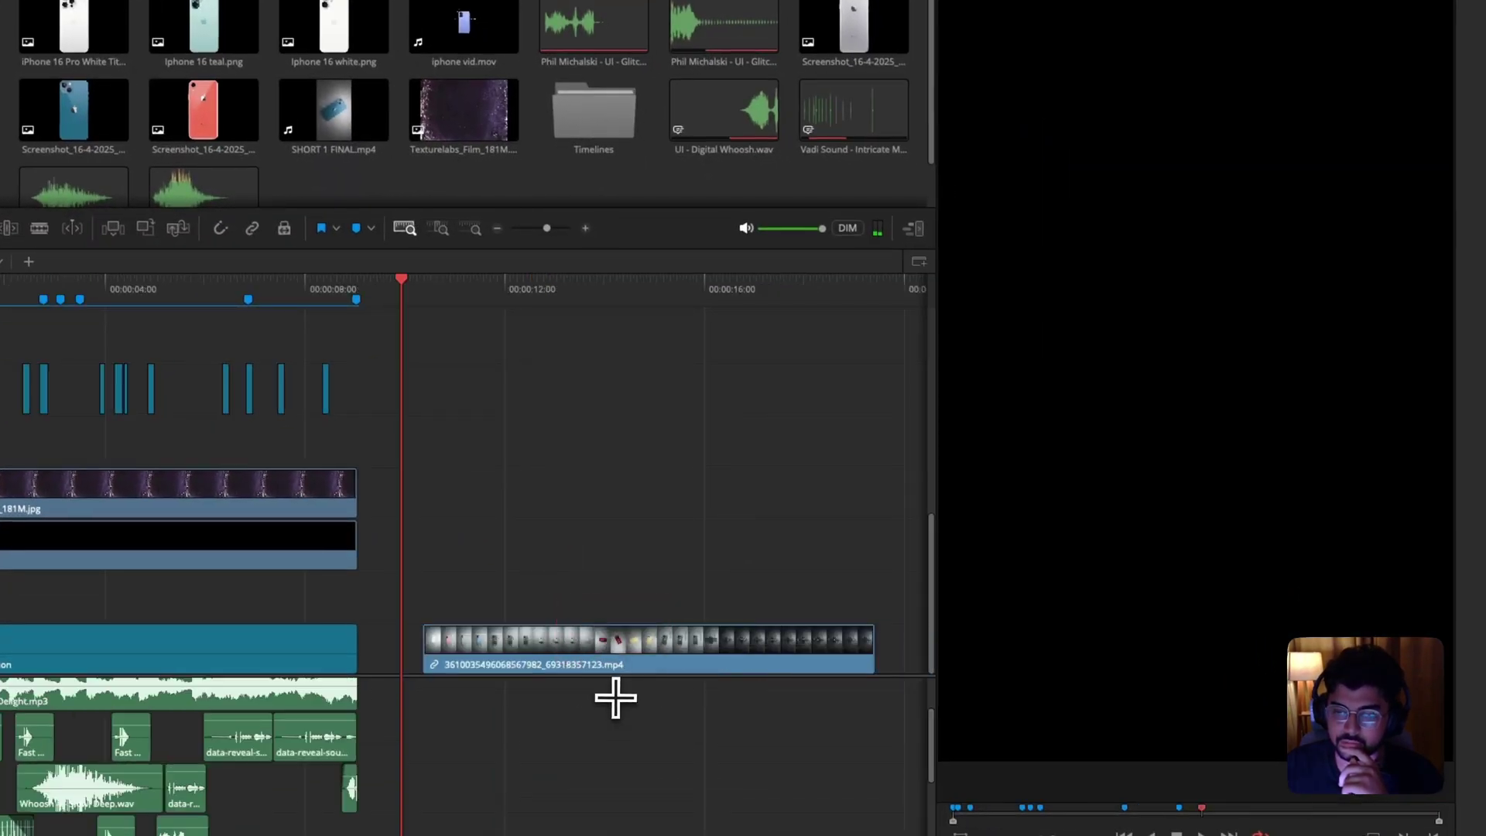
Play the opening of the reference clip twice and return the playhead to its start.
{"action": "left_click", "coordinate": [423, 299]}
{"action": "key", "text": "space"}
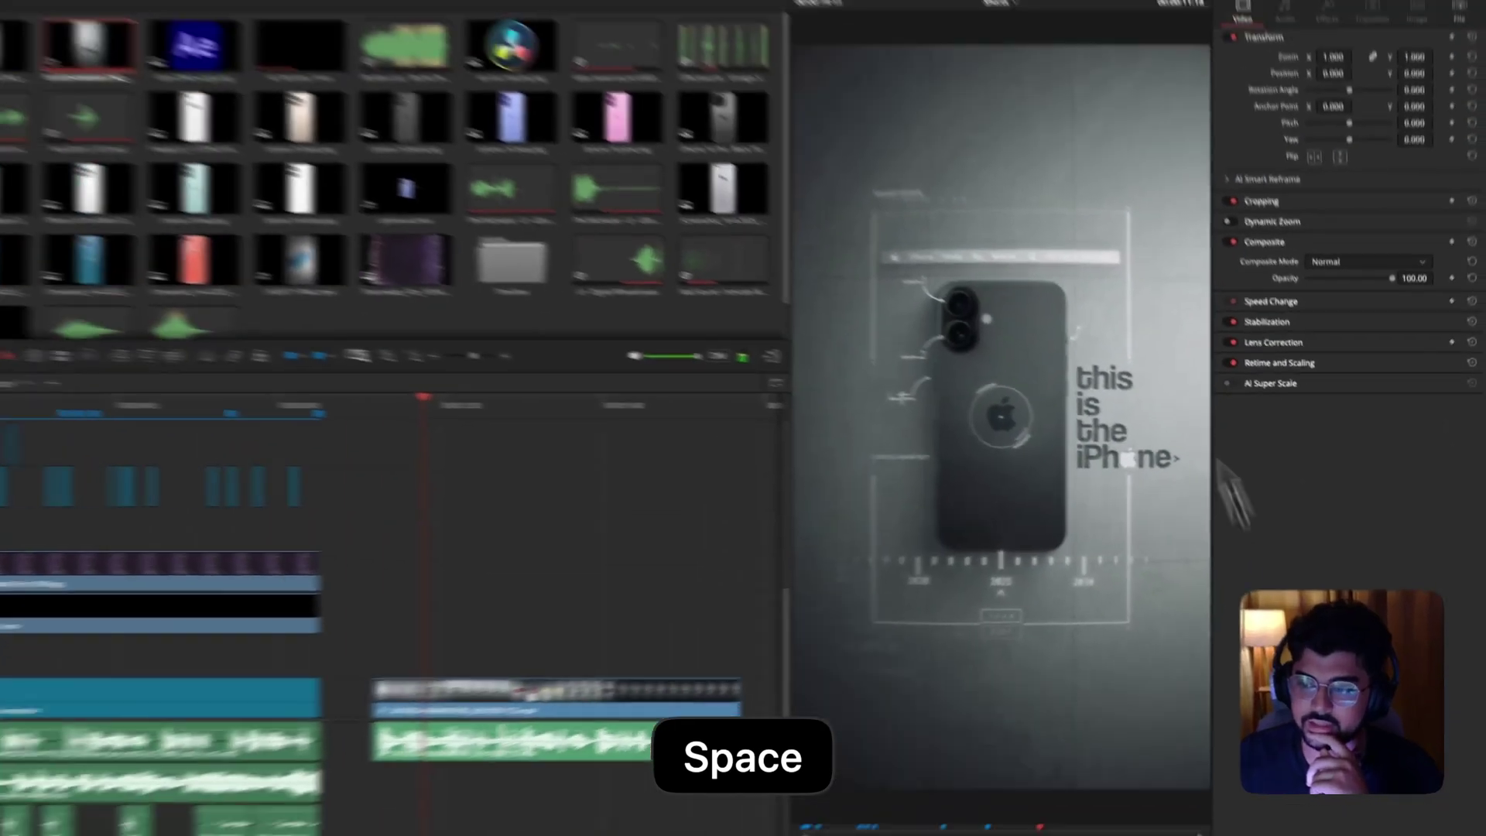
{"action": "key", "text": "space"}
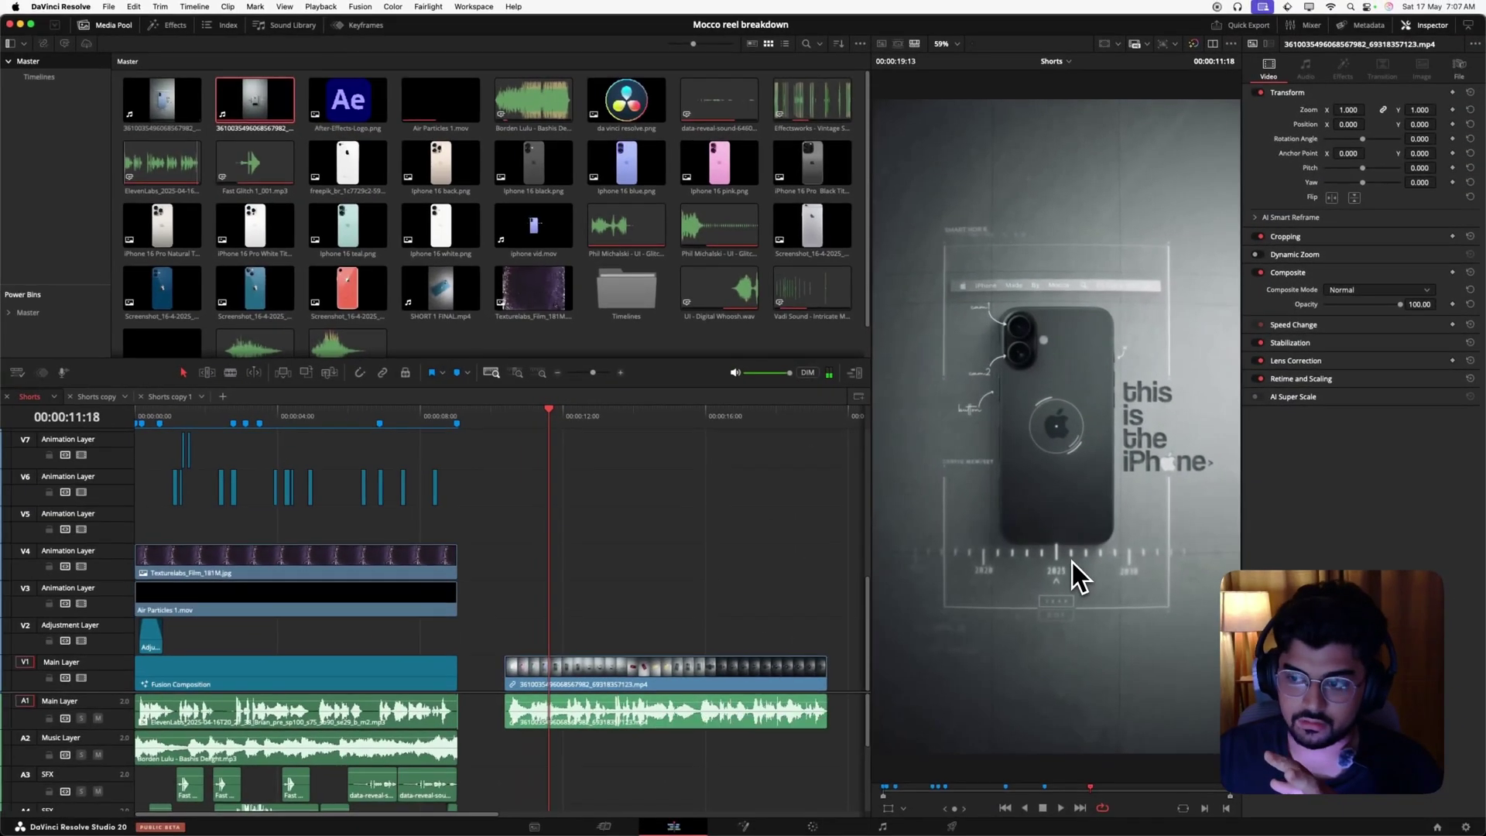
{"action": "left_click", "coordinate": [509, 422]}
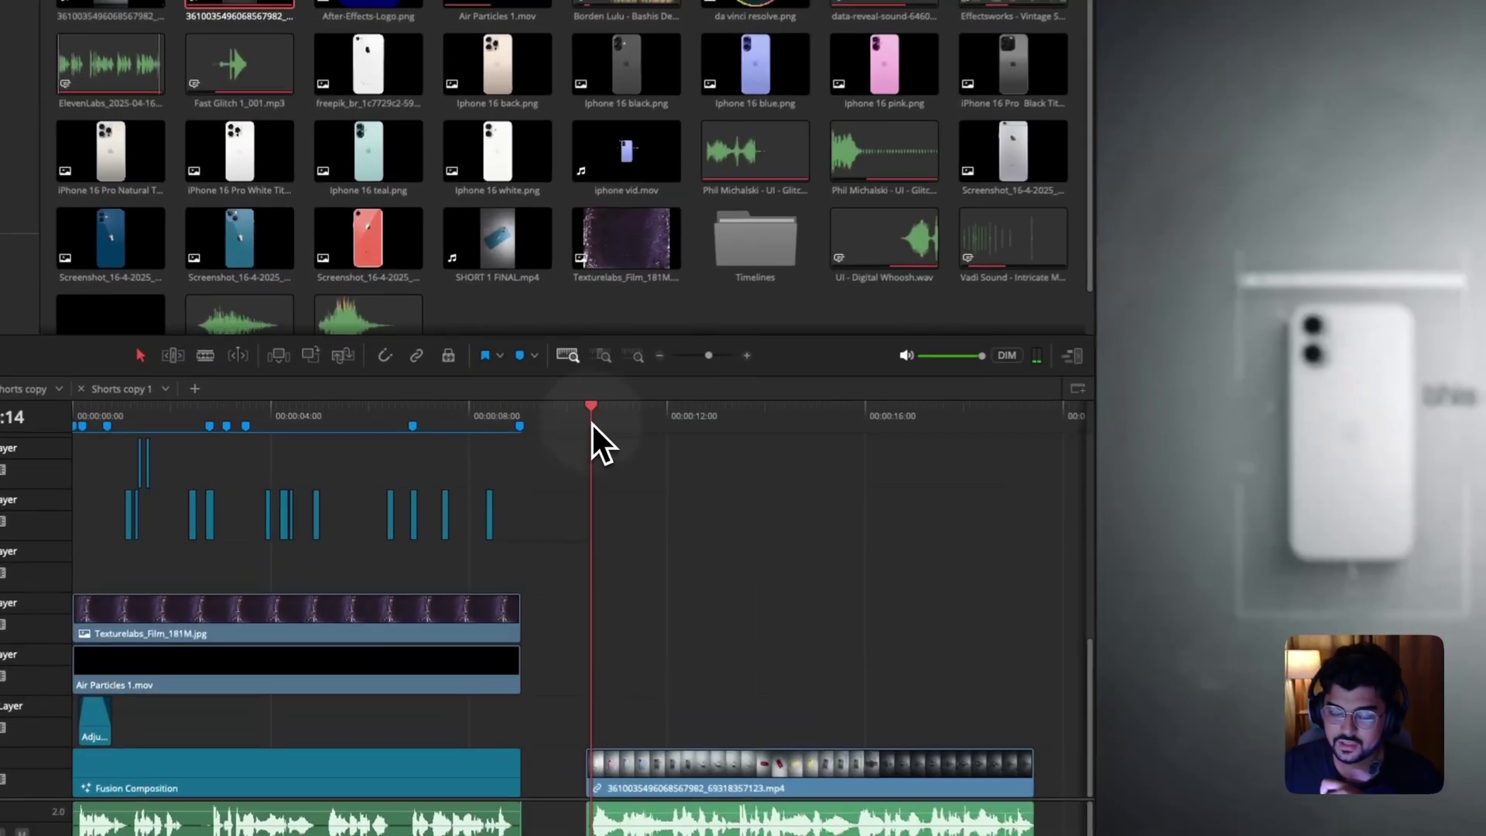
{"action": "key", "text": "space"}
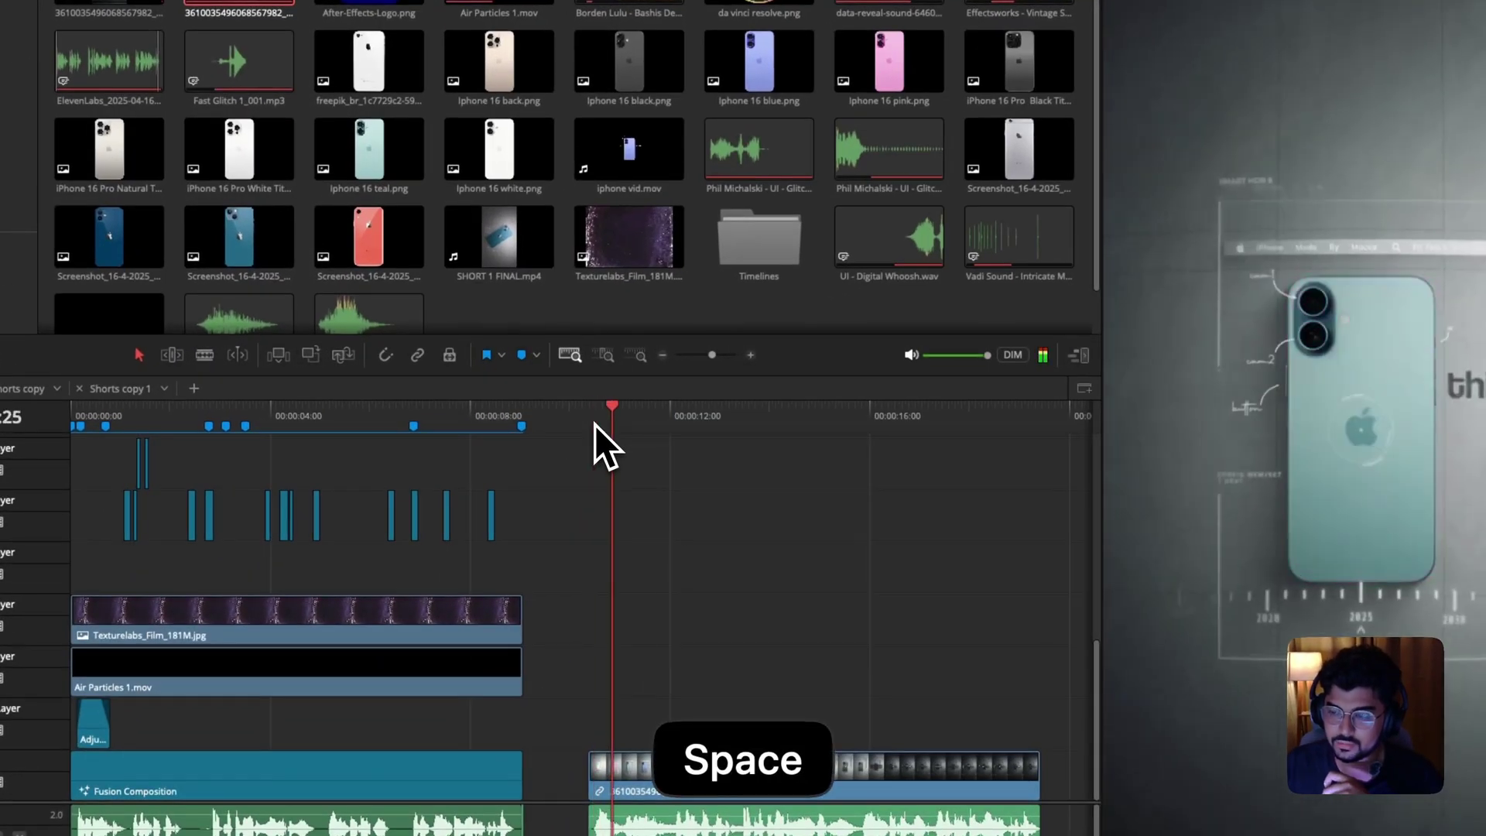
{"action": "left_click", "coordinate": [595, 425]}
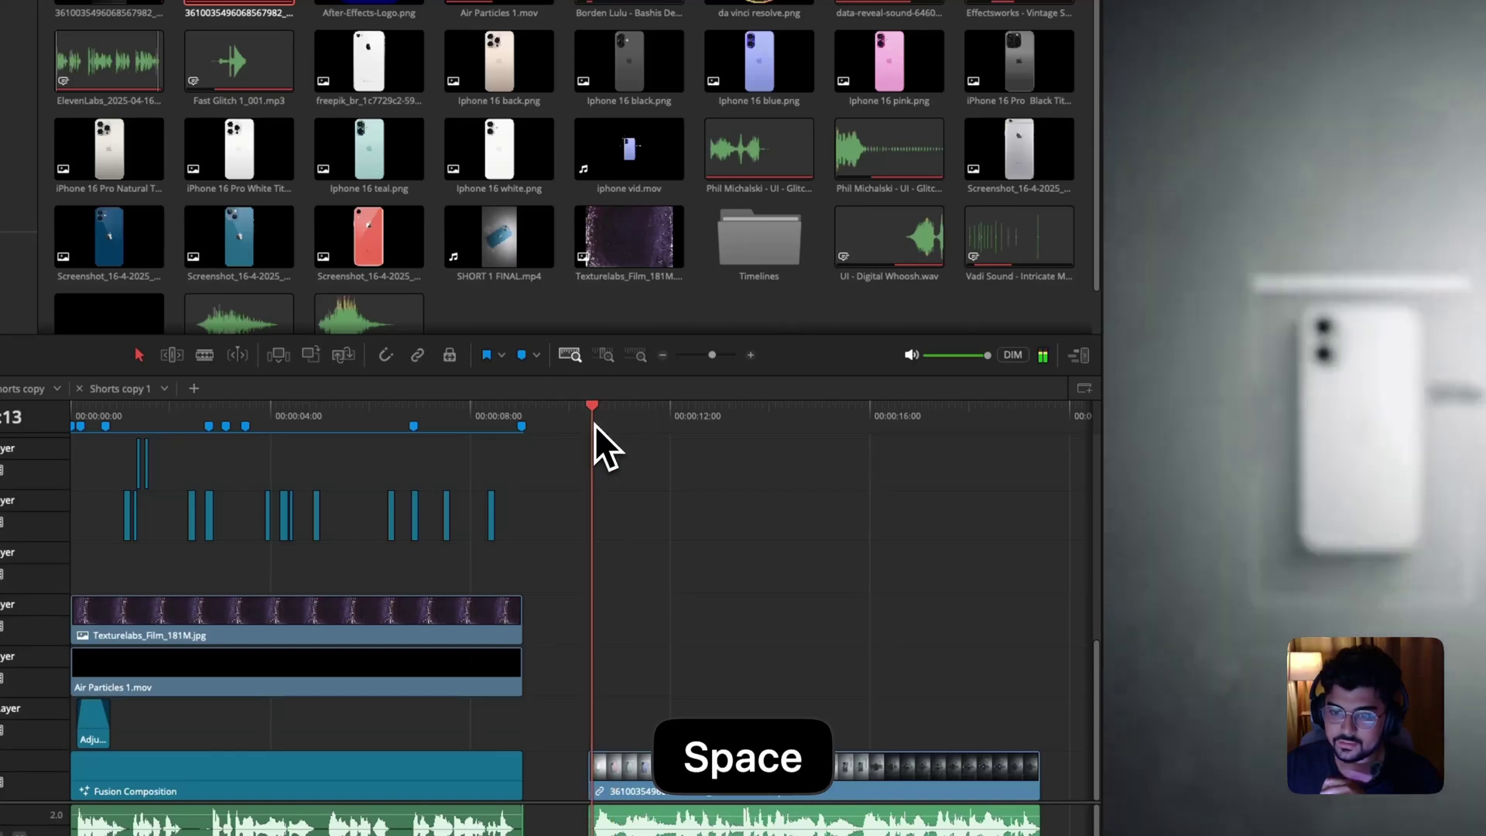
Step frame by frame through the reference clip's opening to examine the phone colour changes and the text reveal.
{"action": "key", "text": "Right"}
{"action": "key", "text": "Right"}
{"action": "key", "text": "Right"}
{"action": "key", "text": "Right"}
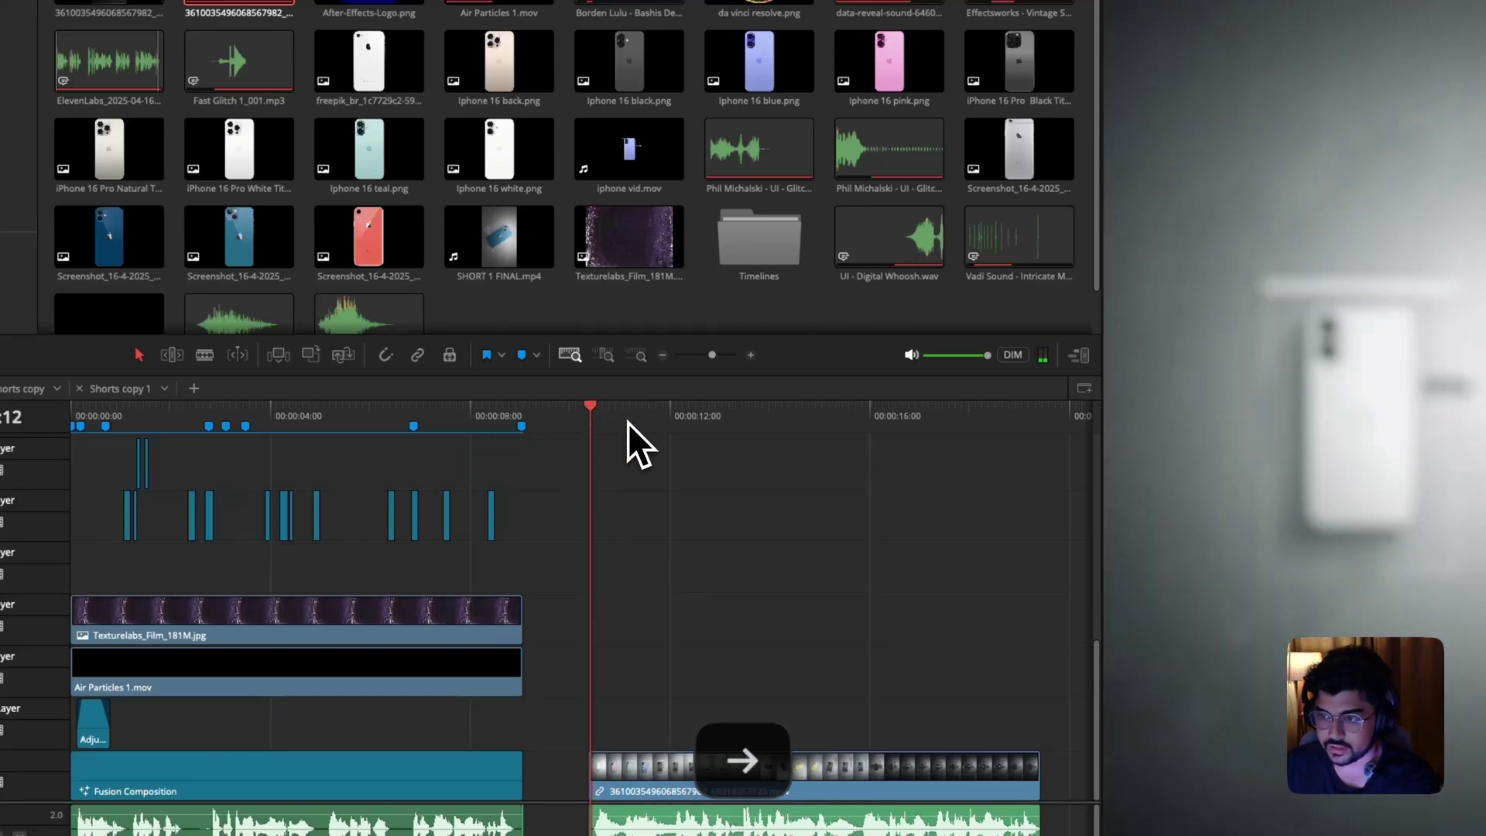
{"action": "key", "text": "Right"}
{"action": "key", "text": "Right"}
{"action": "key", "text": "Right"}
{"action": "key", "text": "Right"}
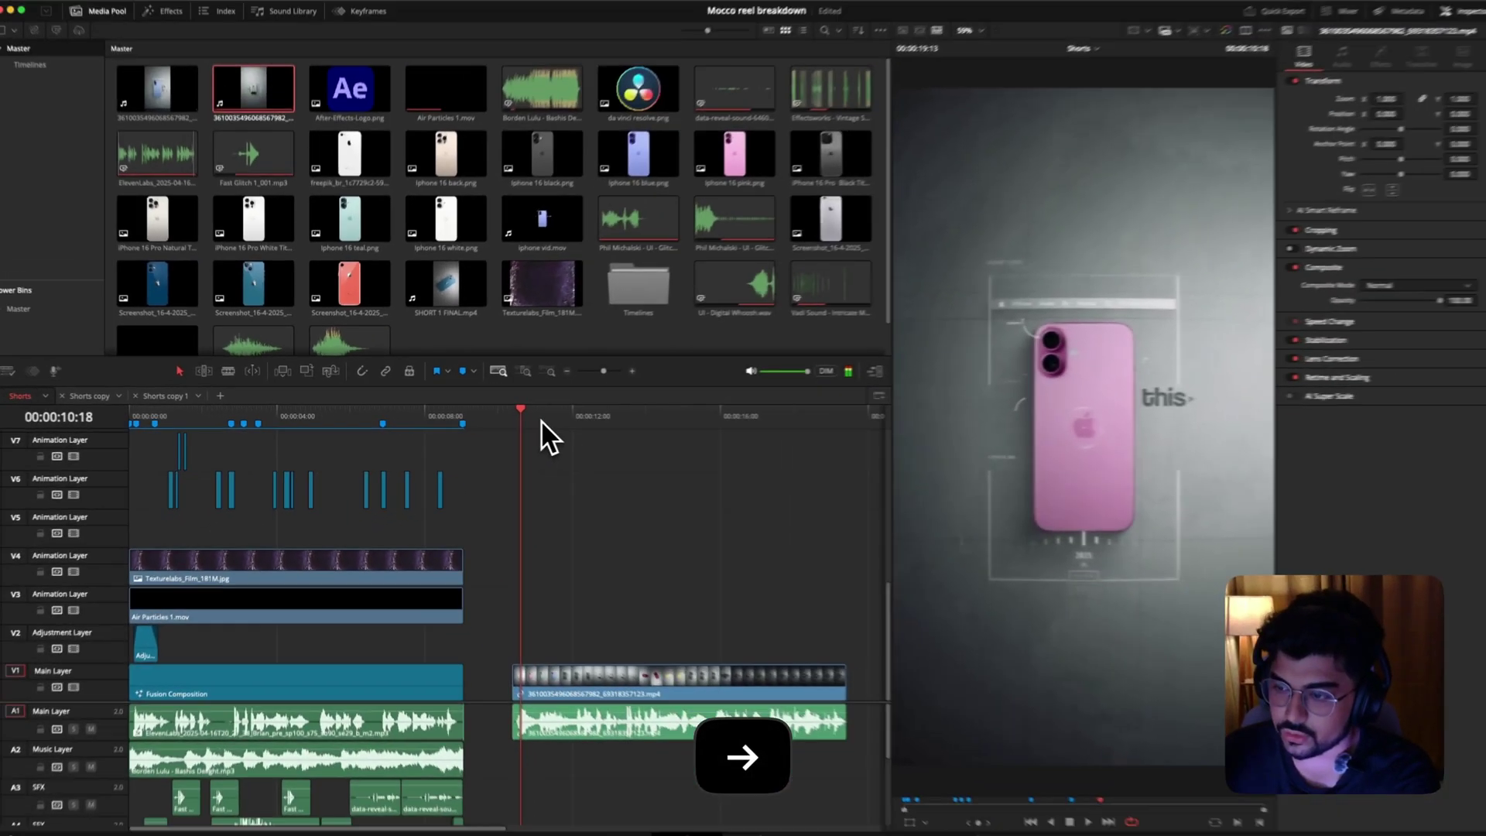
{"action": "key", "text": "Right"}
{"action": "key", "text": "Right"}
{"action": "key", "text": "Right"}
{"action": "key", "text": "Right"}
{"action": "key", "text": "Right"}
{"action": "key", "text": "Right"}
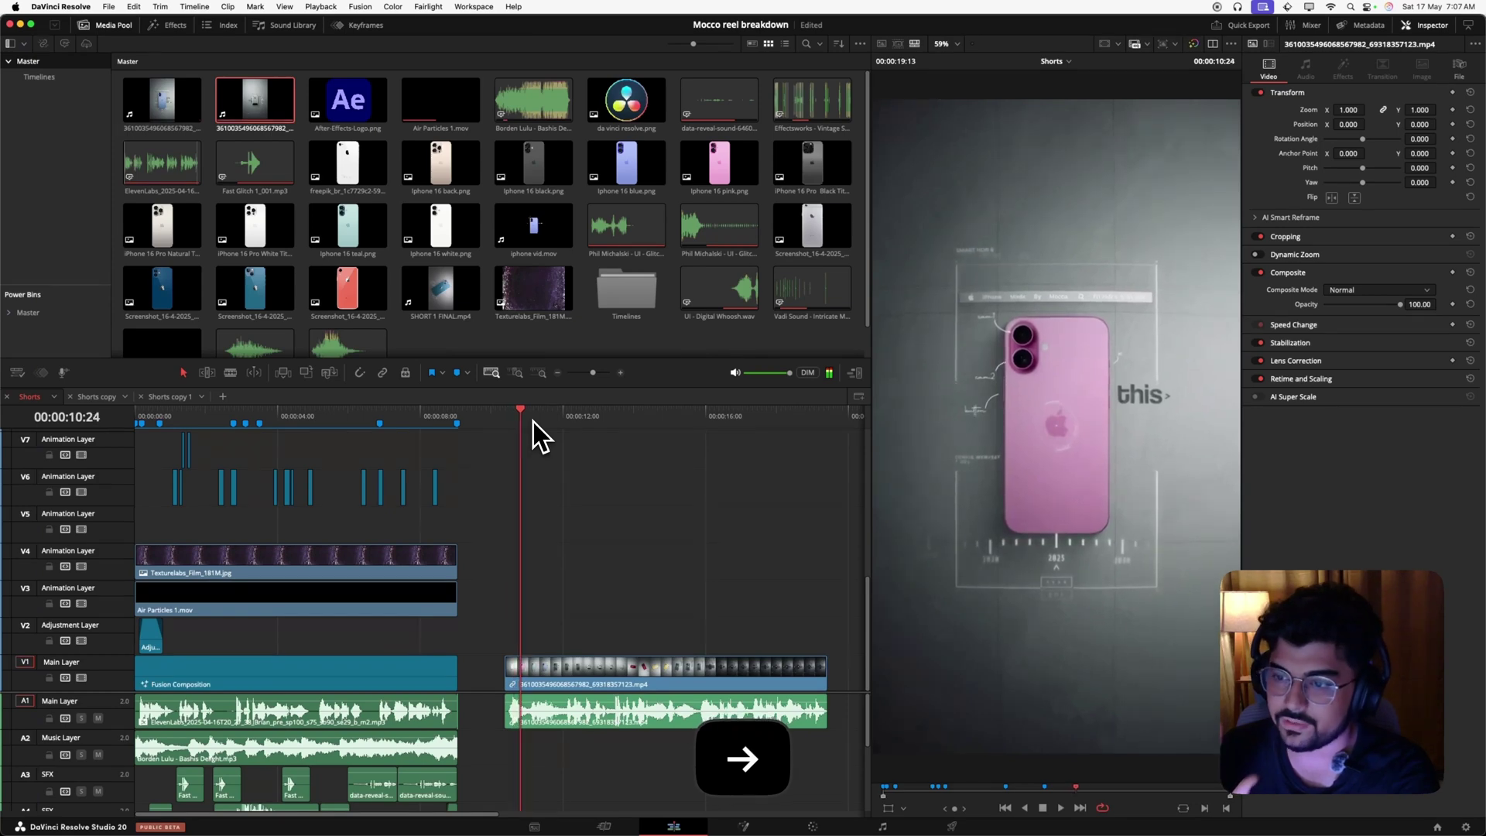
{"action": "key", "text": "Right"}
{"action": "key", "text": "Right"}
{"action": "key", "text": "Right"}
{"action": "key", "text": "Right"}
{"action": "key", "text": "Right"}
{"action": "key", "text": "Right"}
{"action": "key", "text": "Right"}
{"action": "key", "text": "Right"}
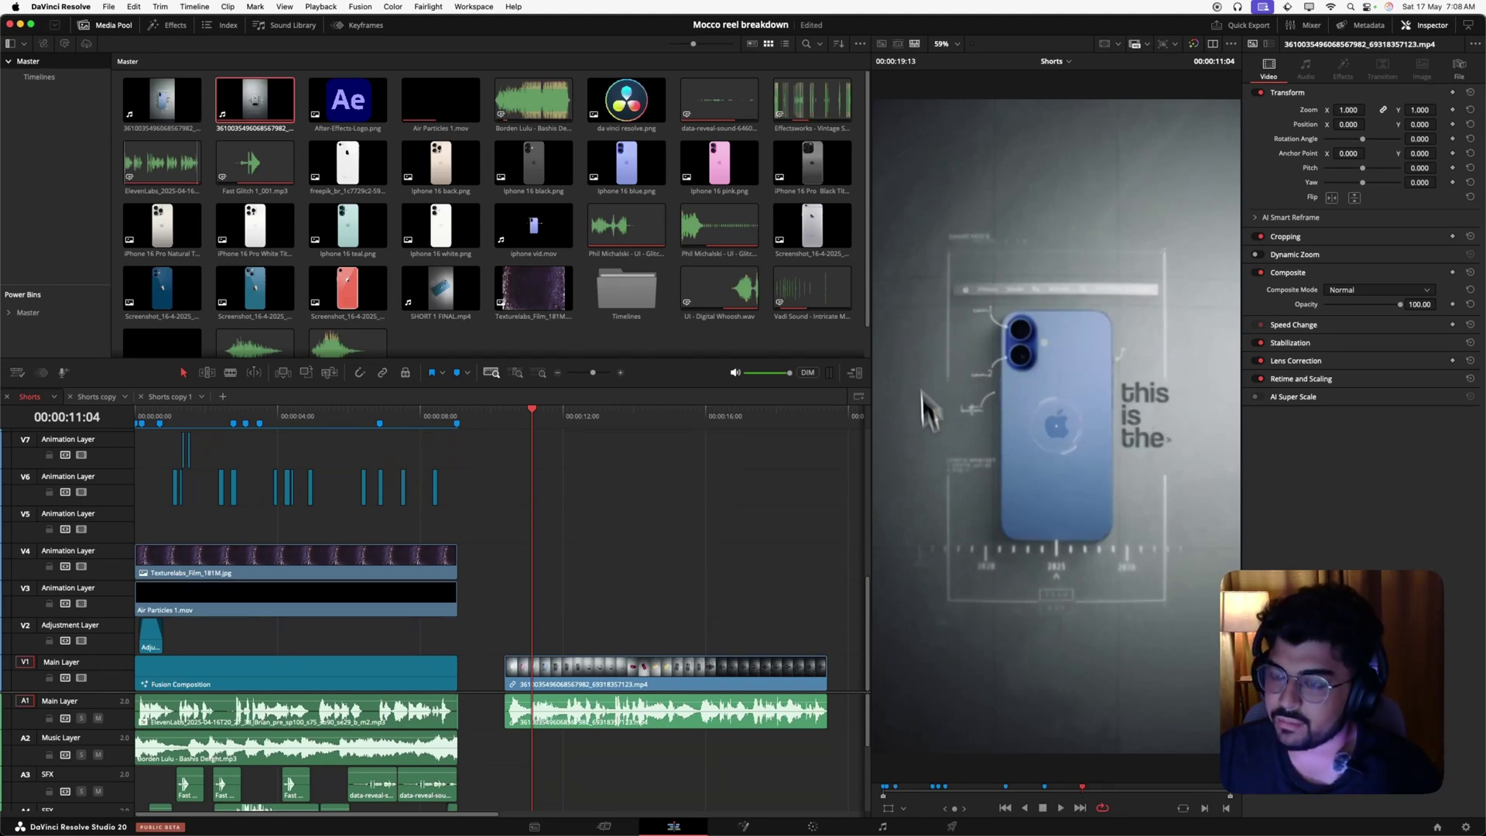
Skim the later scenes of the reference clip and return the playhead to the beginning of the timeline.
{"action": "scroll", "coordinate": [998, 719], "scroll_direction": "up", "scroll_amount": 1}
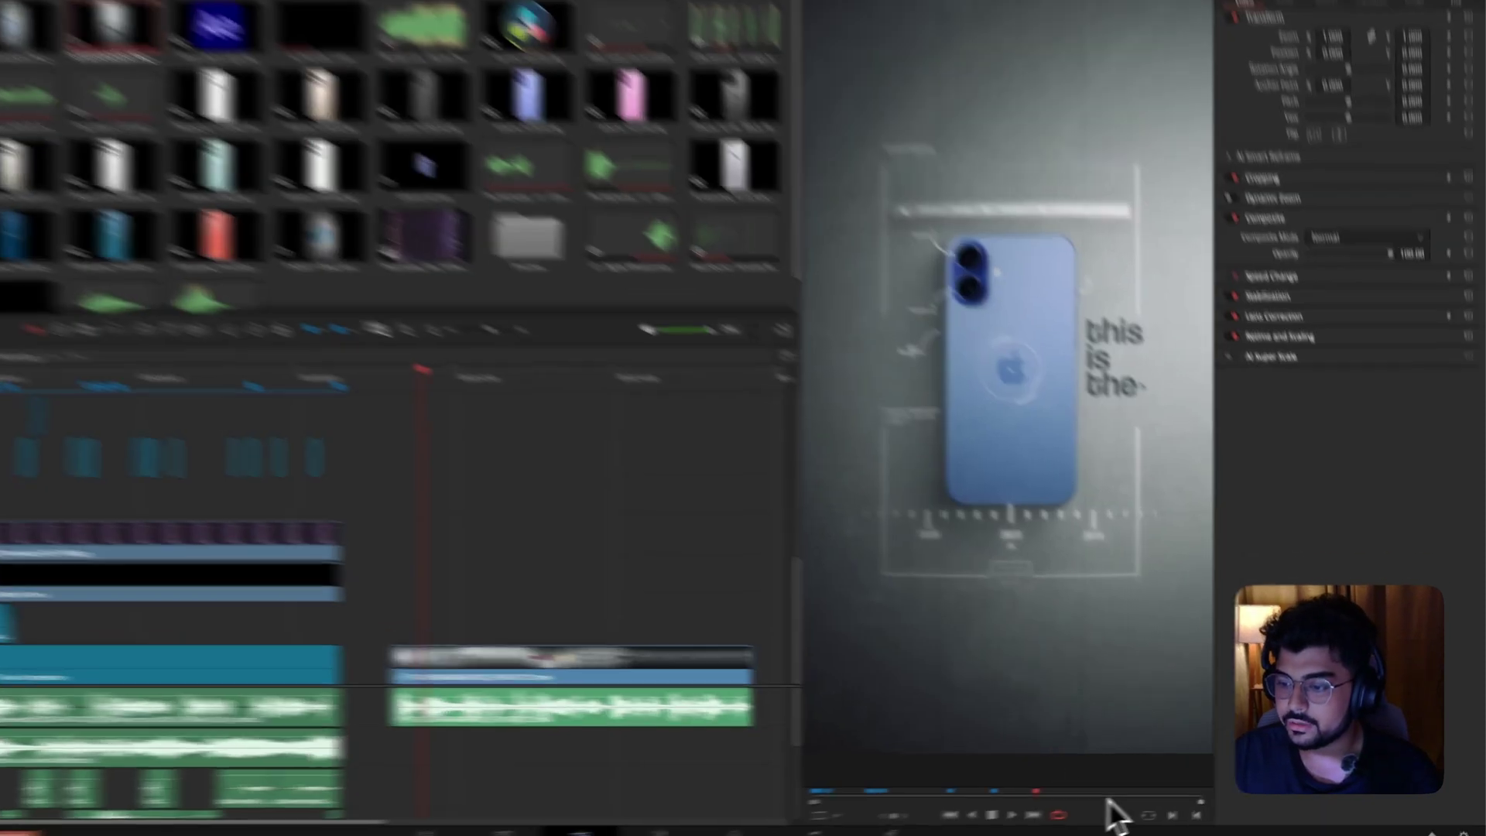
{"action": "left_click", "coordinate": [1134, 786]}
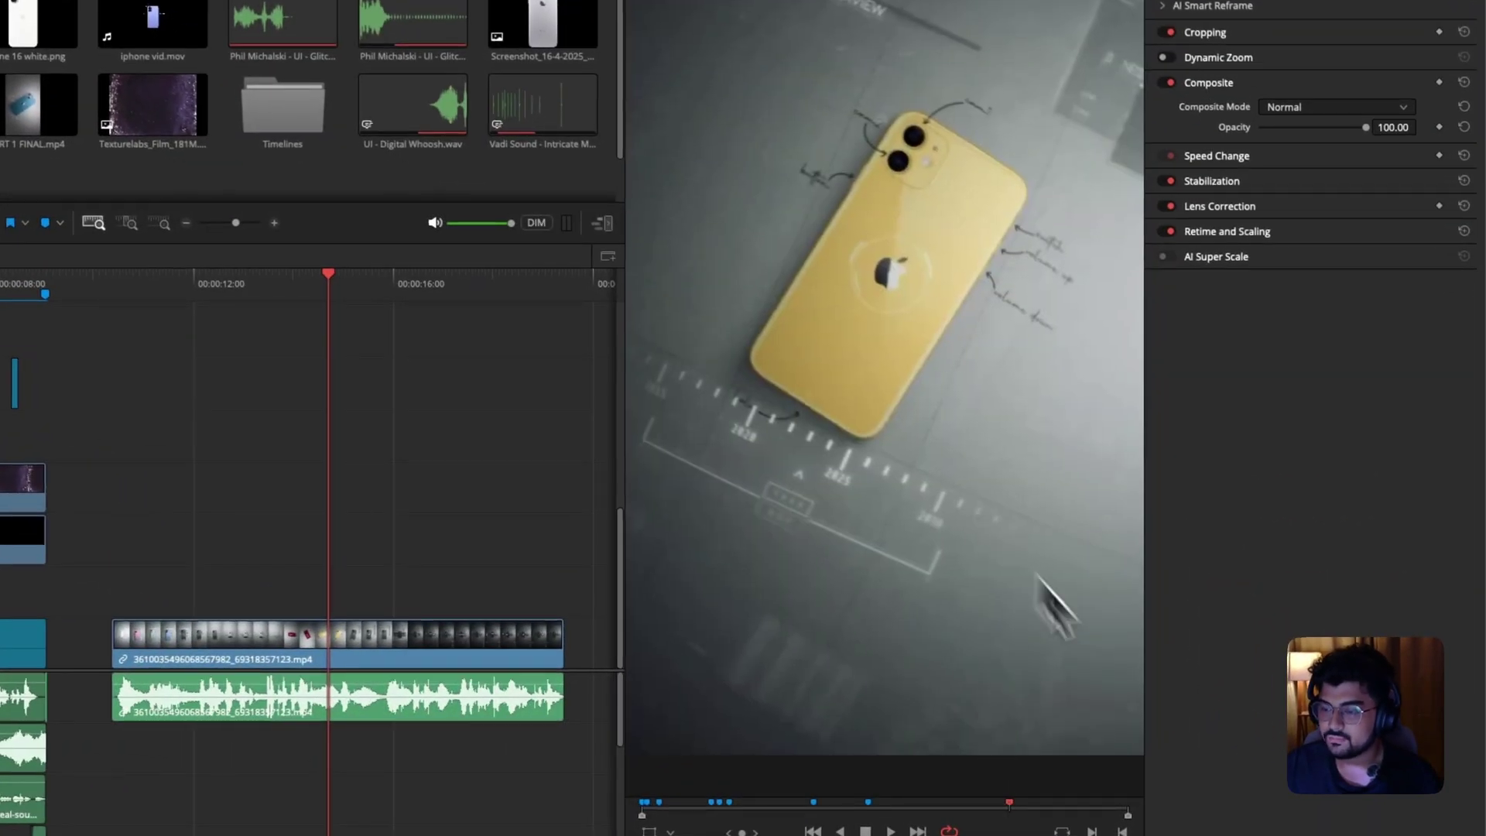
{"action": "left_click", "coordinate": [1080, 810]}
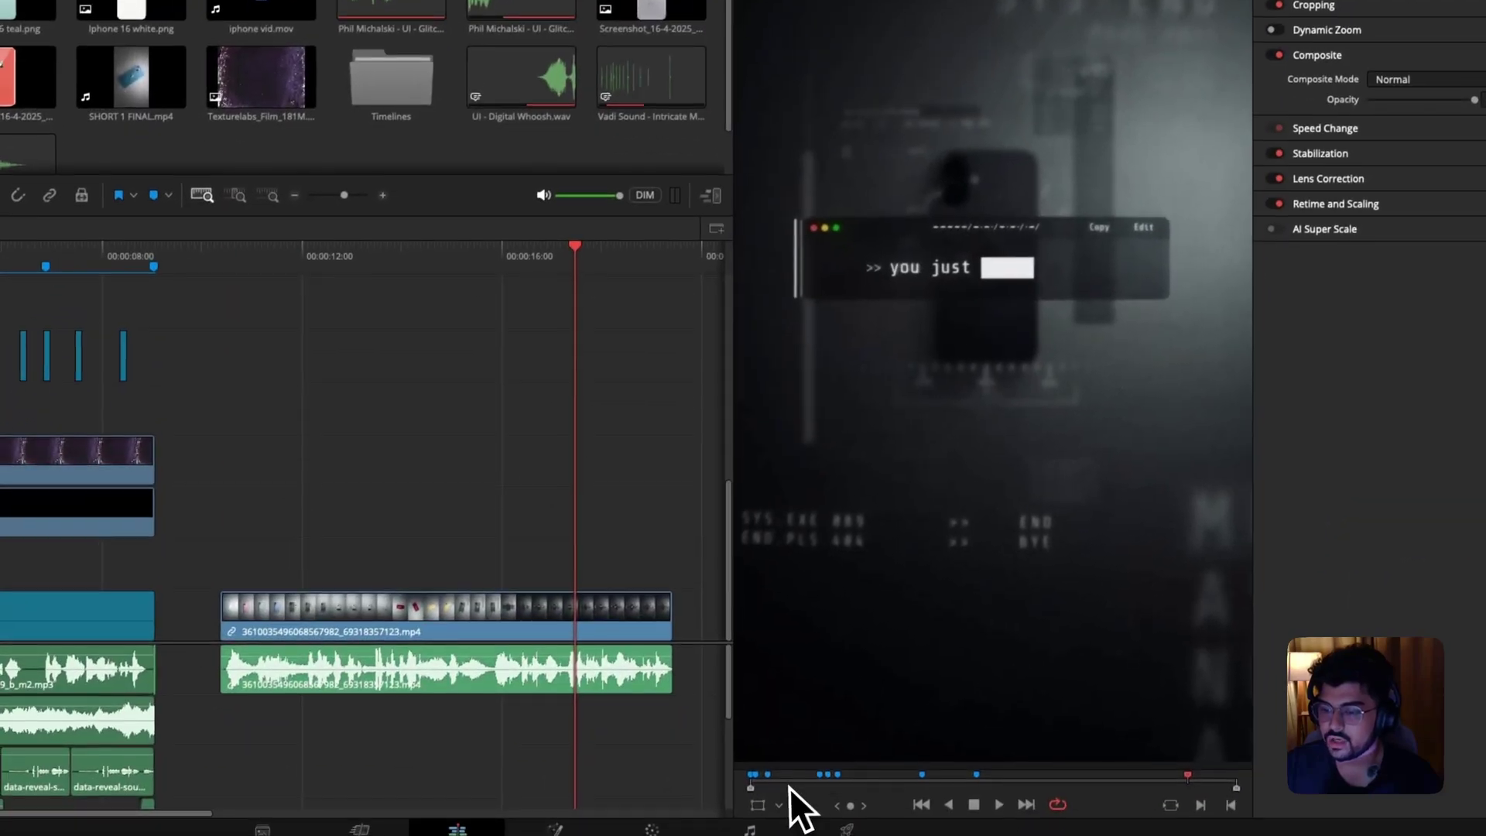
{"action": "left_click", "coordinate": [774, 783]}
{"action": "left_click_drag", "start_coordinate": [772, 787], "coordinate": [750, 786]}
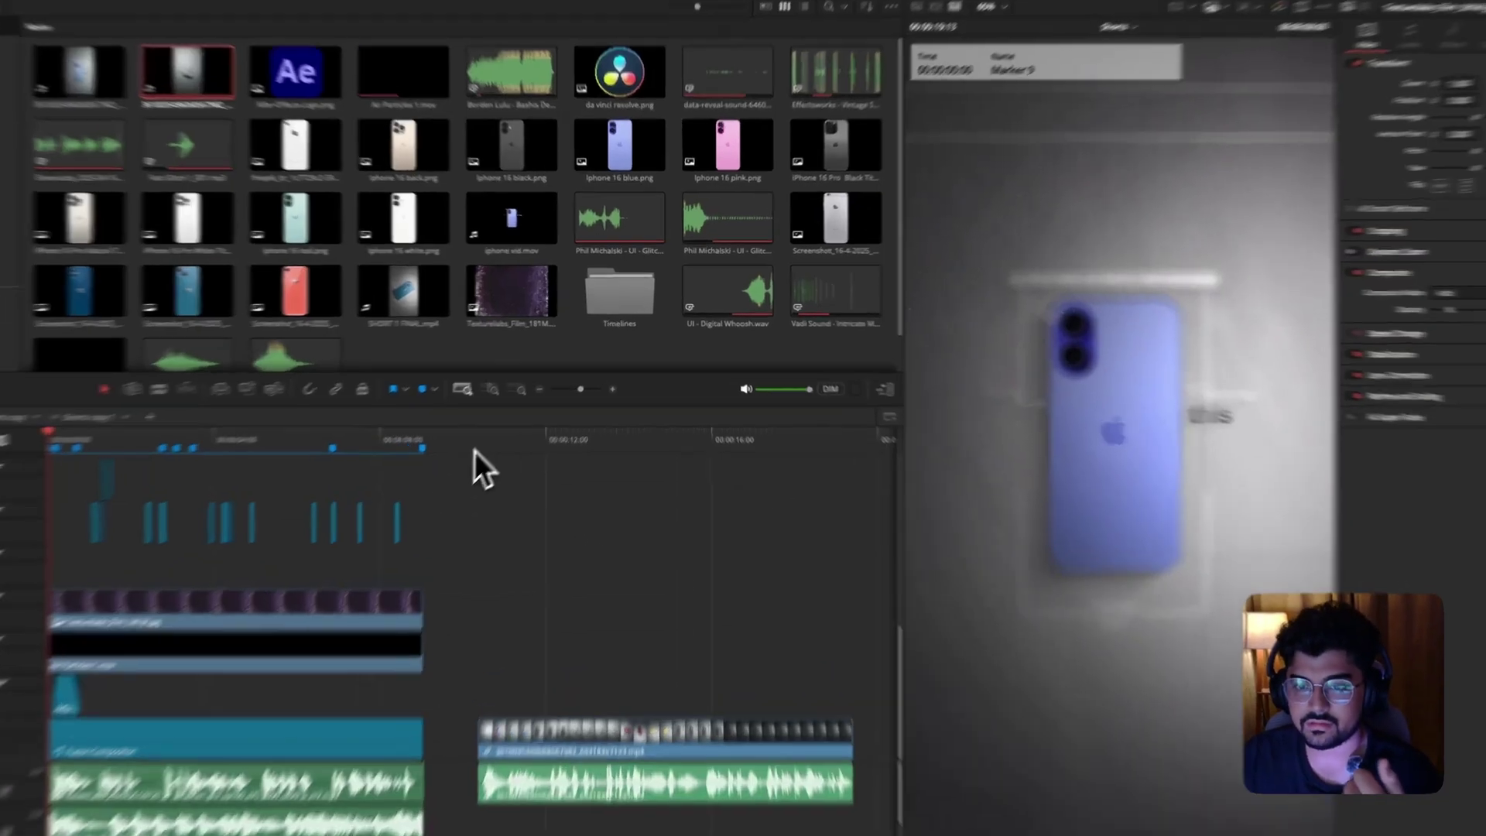
Play the reference clip from its start to the teal phone and examine the handwritten camera and button annotations.
{"action": "left_click", "coordinate": [476, 450]}
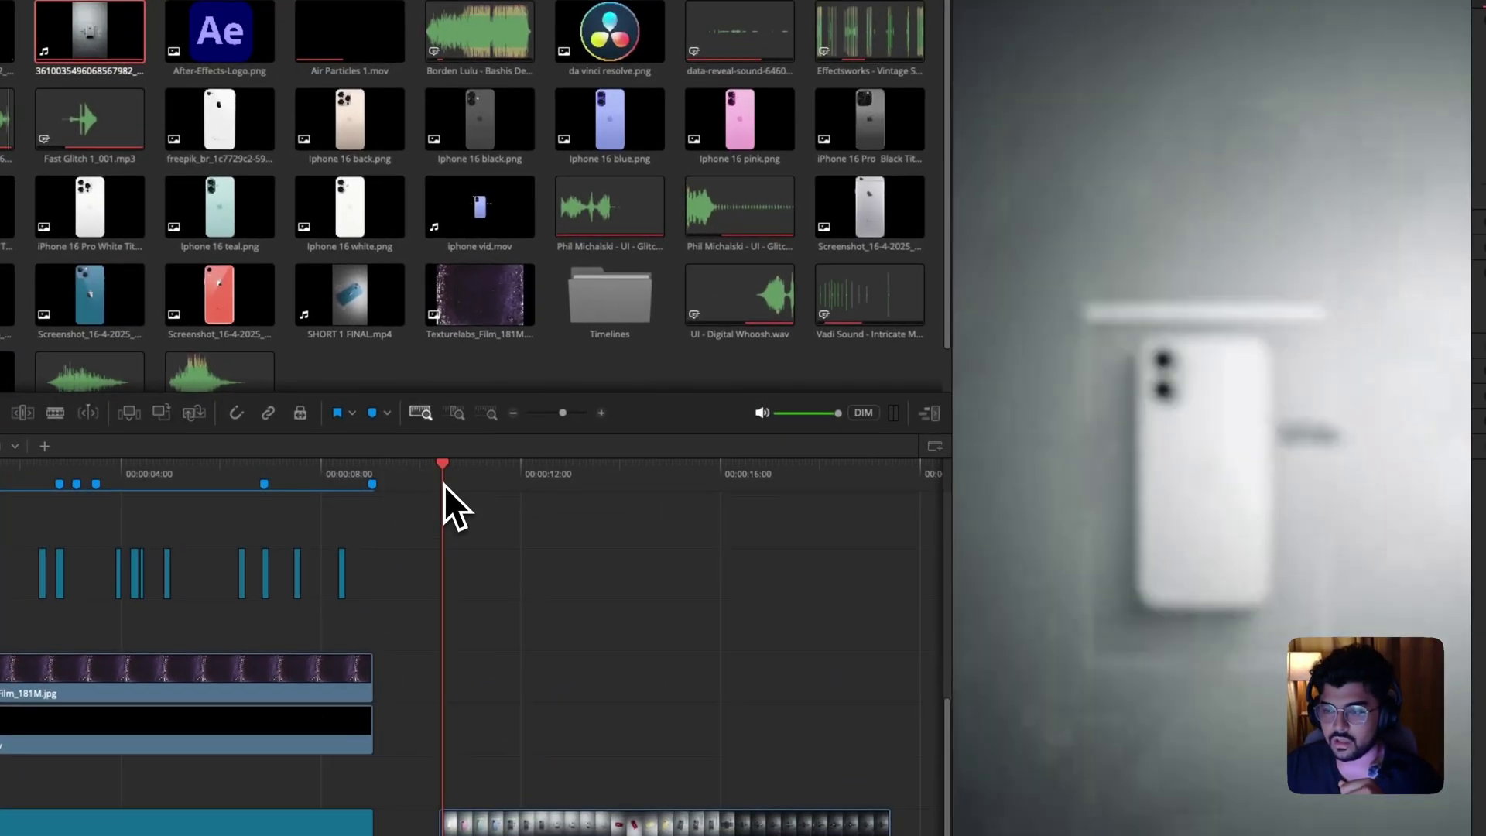
{"action": "key", "text": "space"}
{"action": "key", "text": "space"}
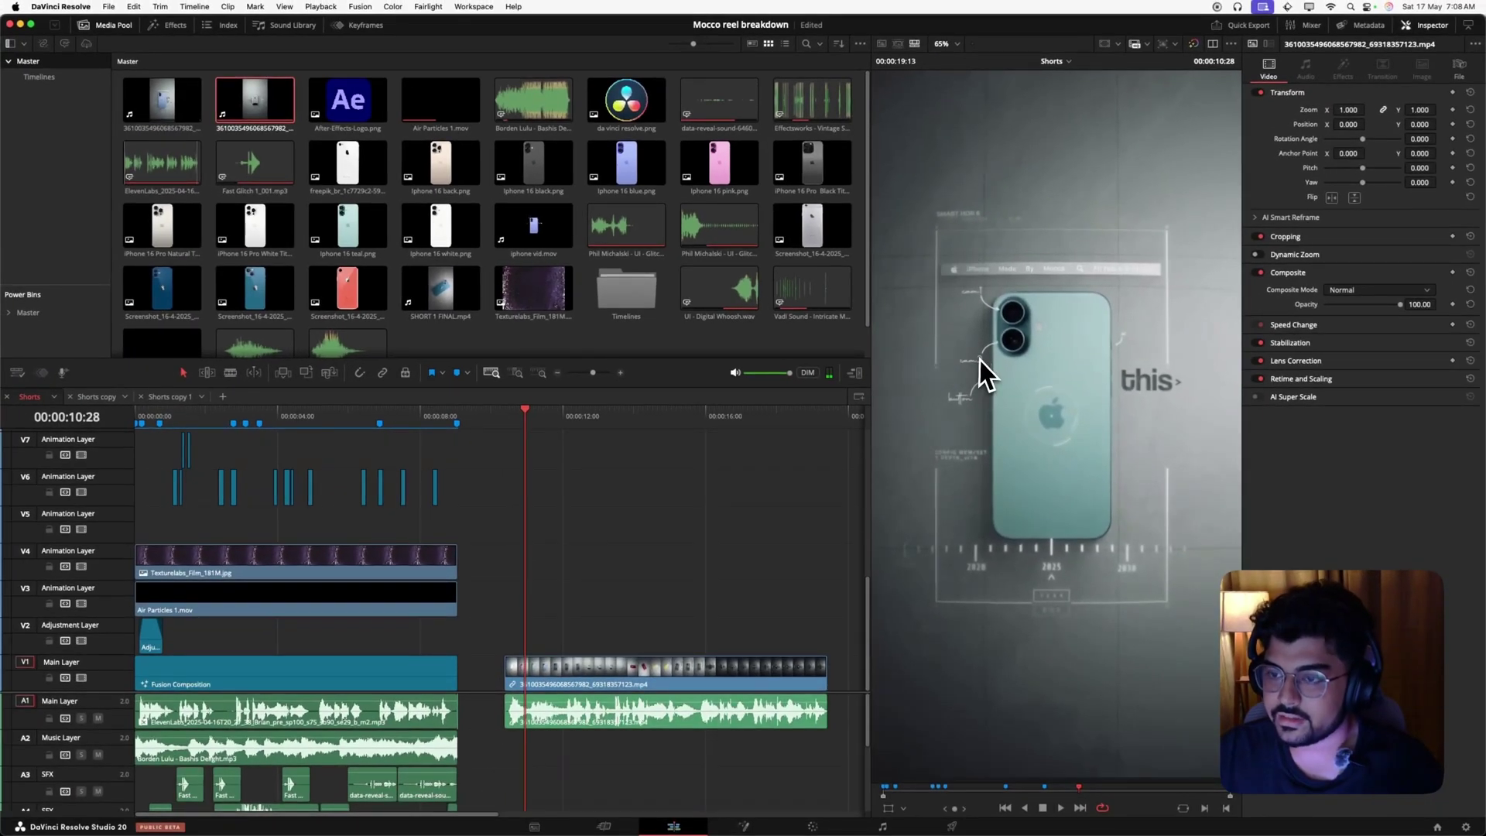
{"action": "scroll", "coordinate": [964, 364], "scroll_direction": "down", "scroll_amount": 2}
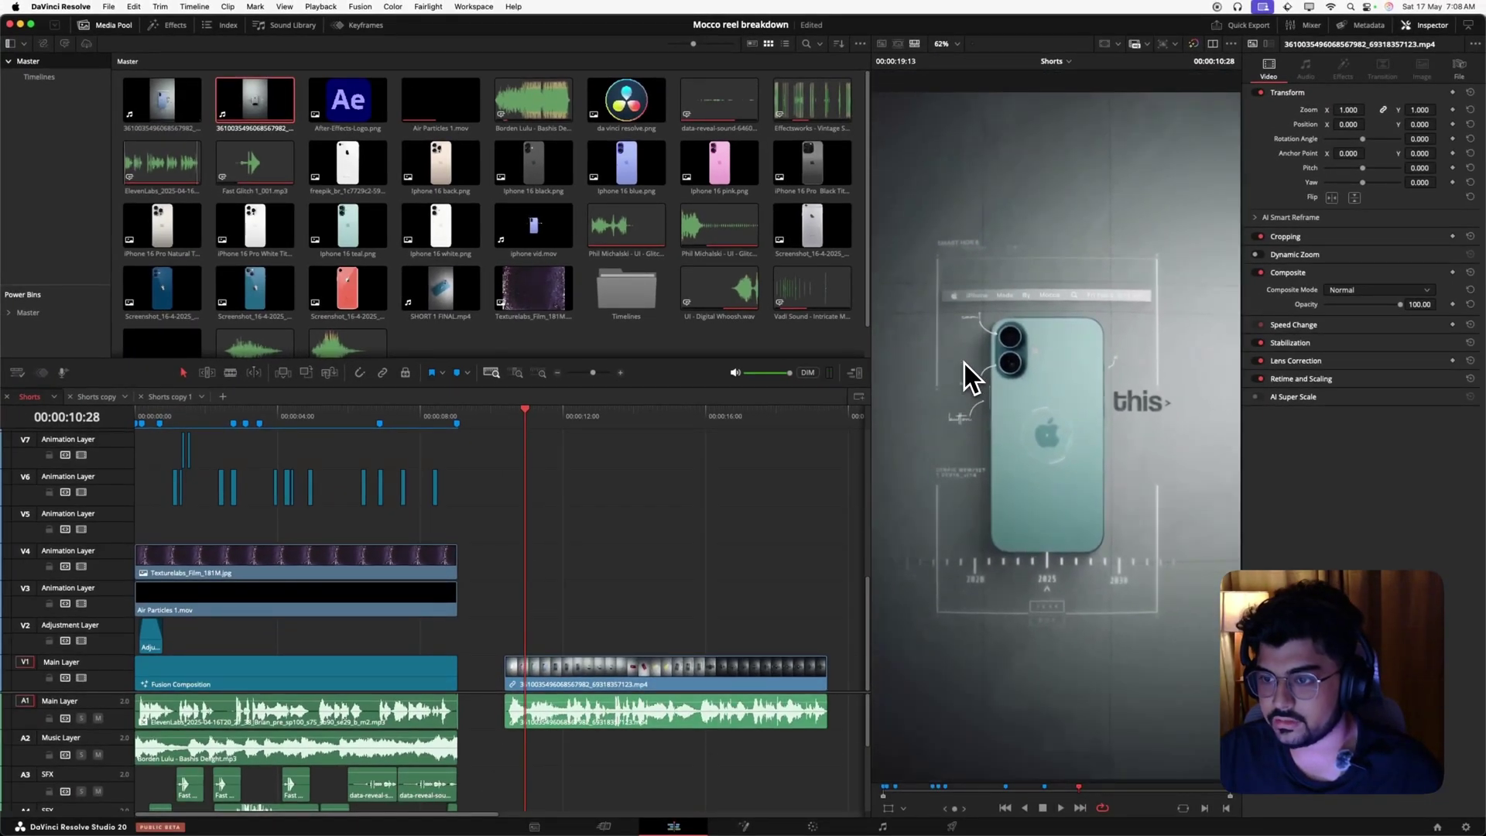
{"action": "scroll", "coordinate": [964, 364], "scroll_direction": "up", "scroll_amount": 3}
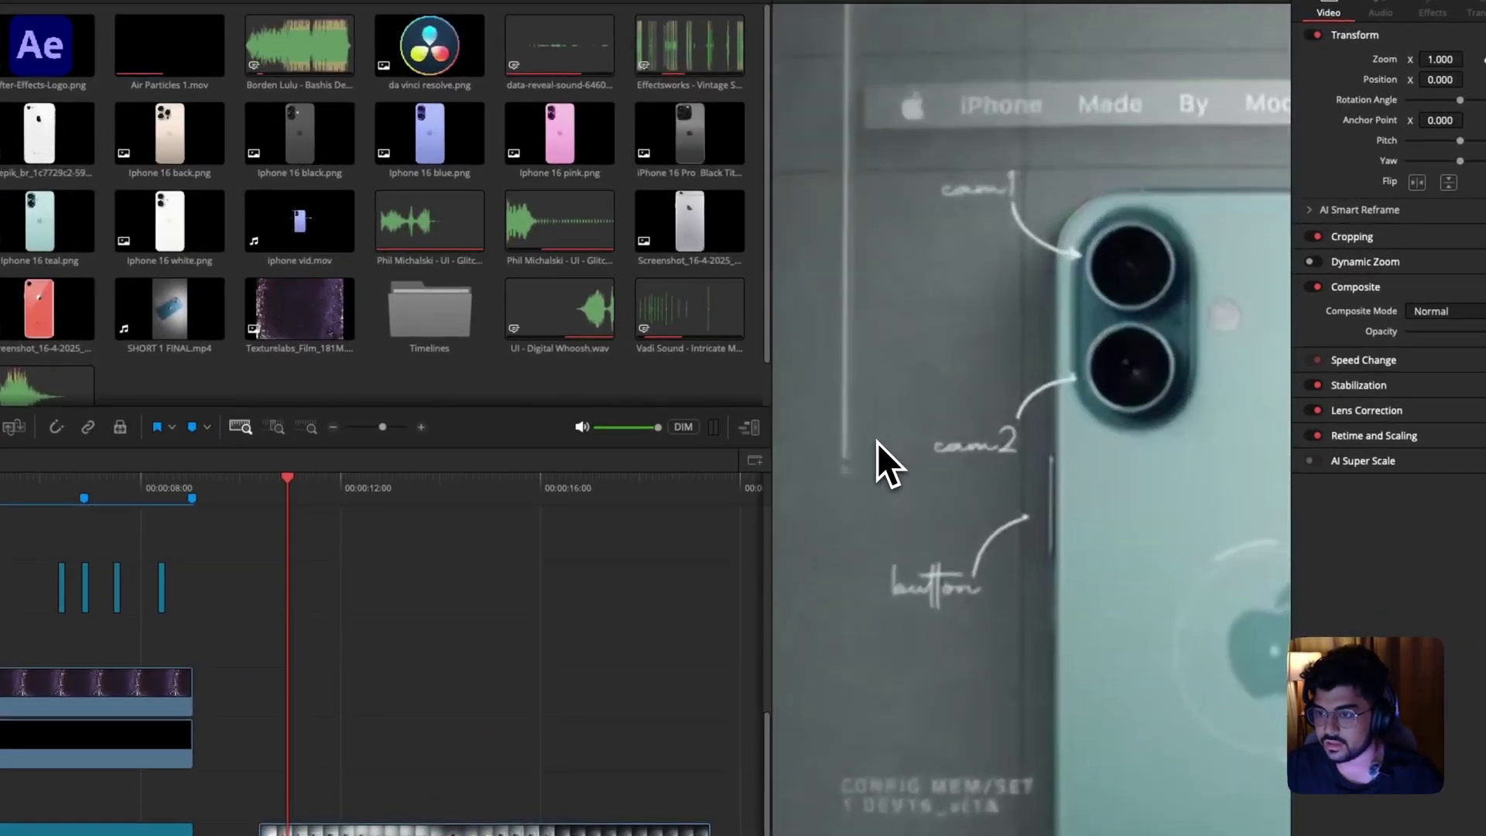
{"action": "scroll", "coordinate": [876, 442], "scroll_direction": "up", "scroll_amount": 2}
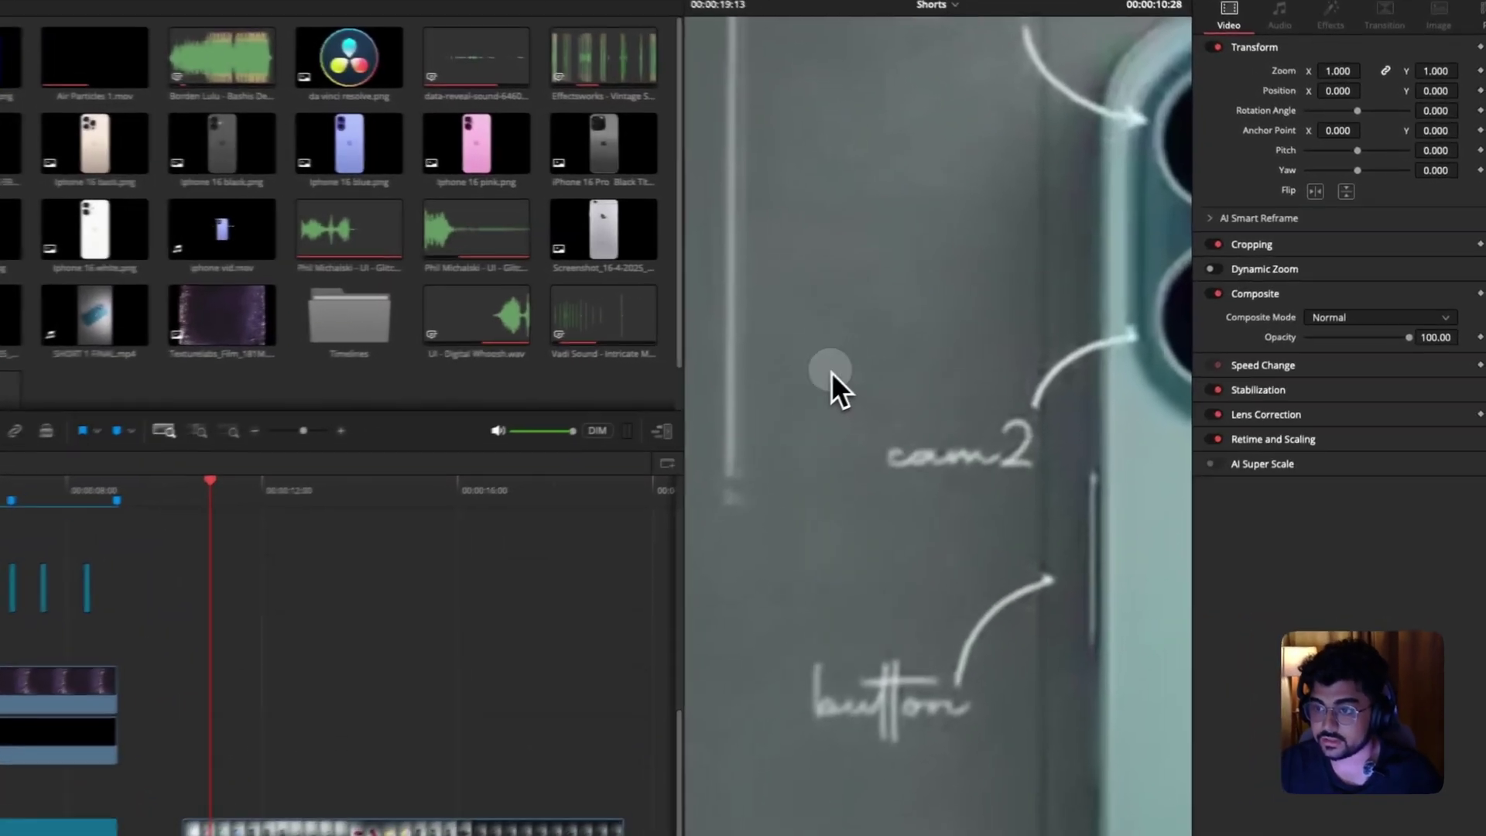
{"action": "key", "text": "z"}
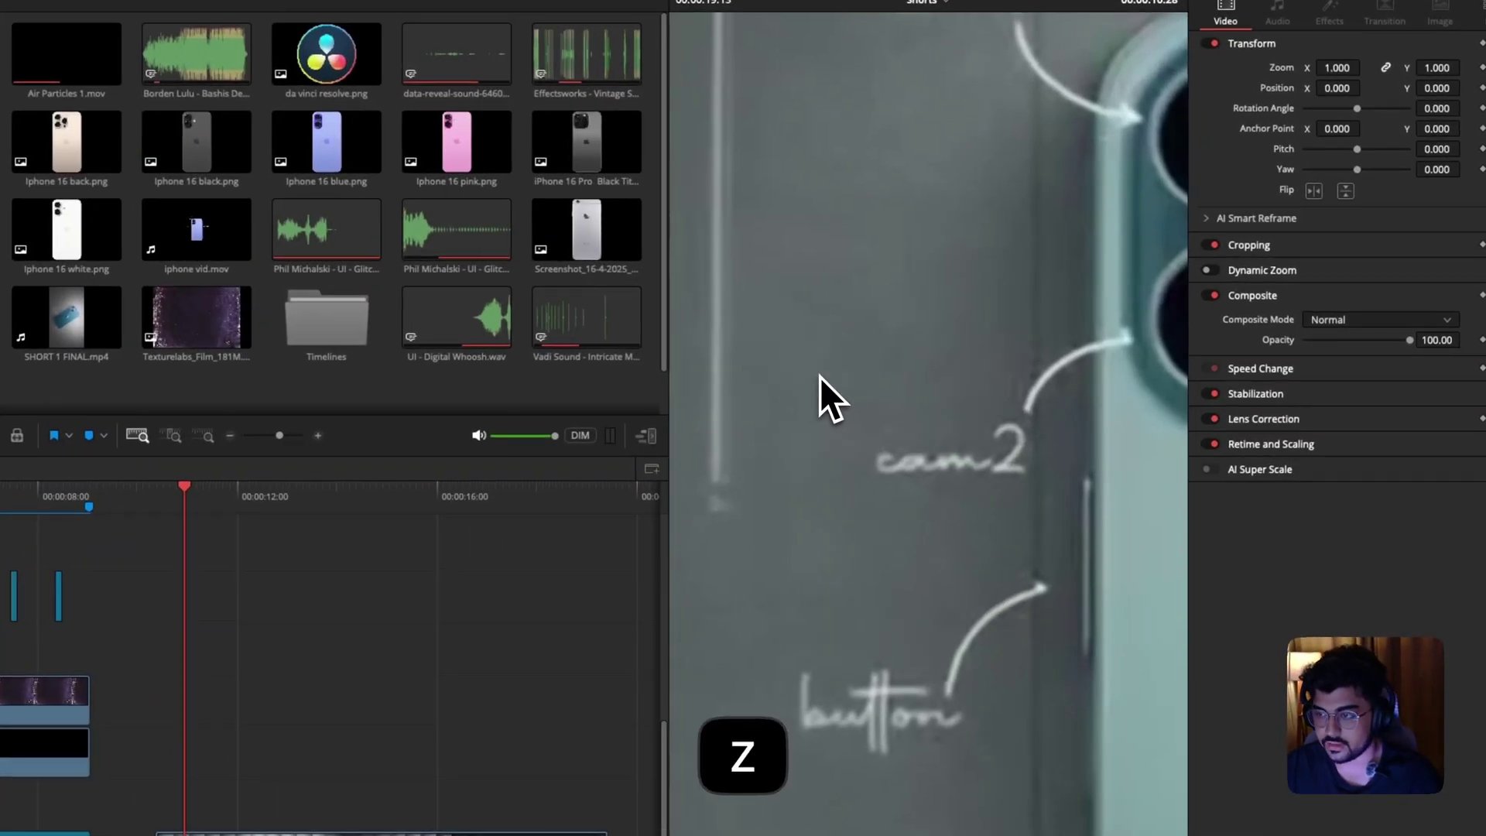
{"action": "key", "text": "super+z"}
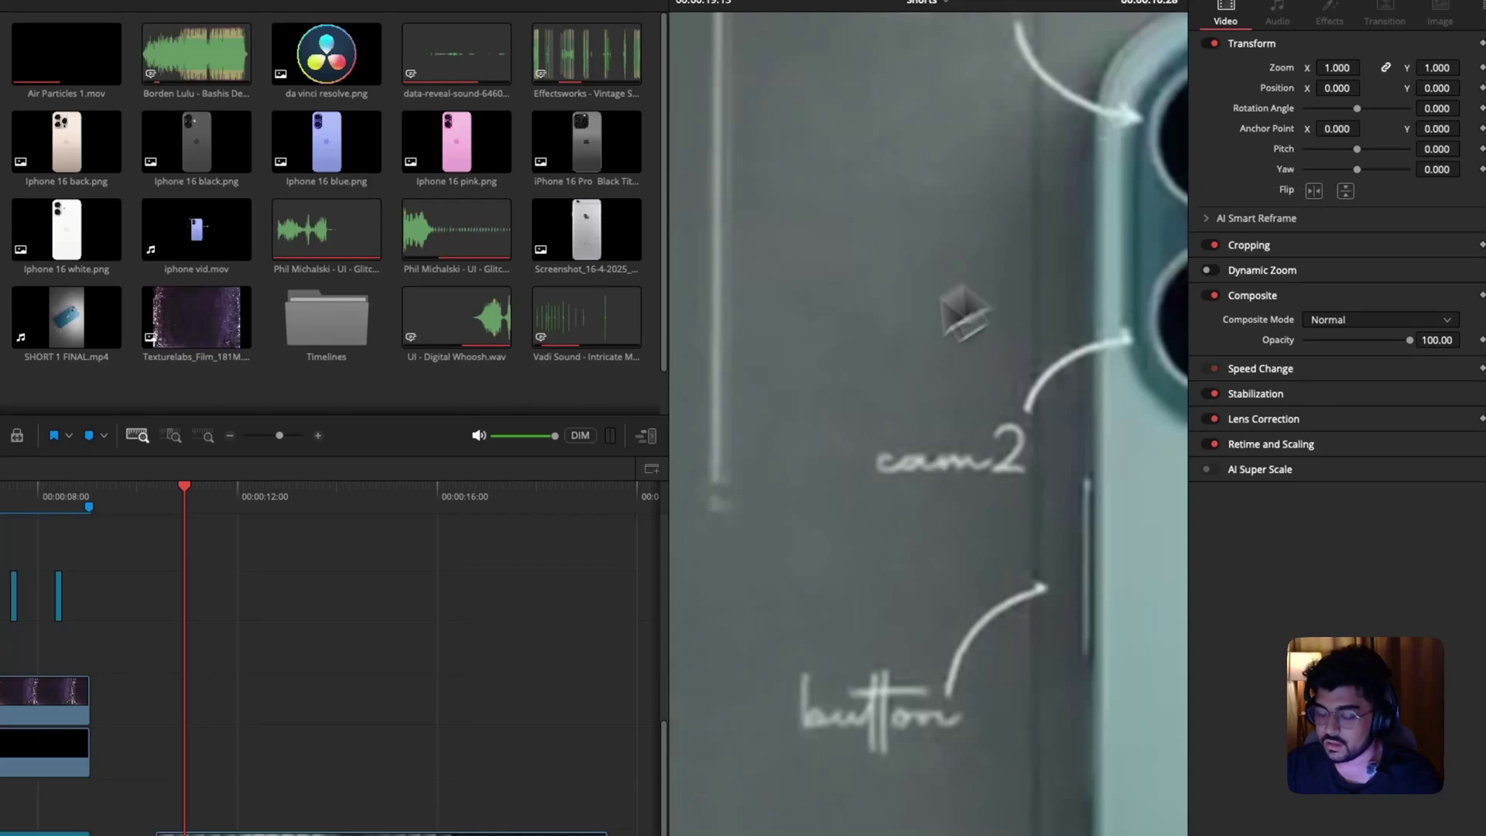
{"action": "key", "text": "super+z"}
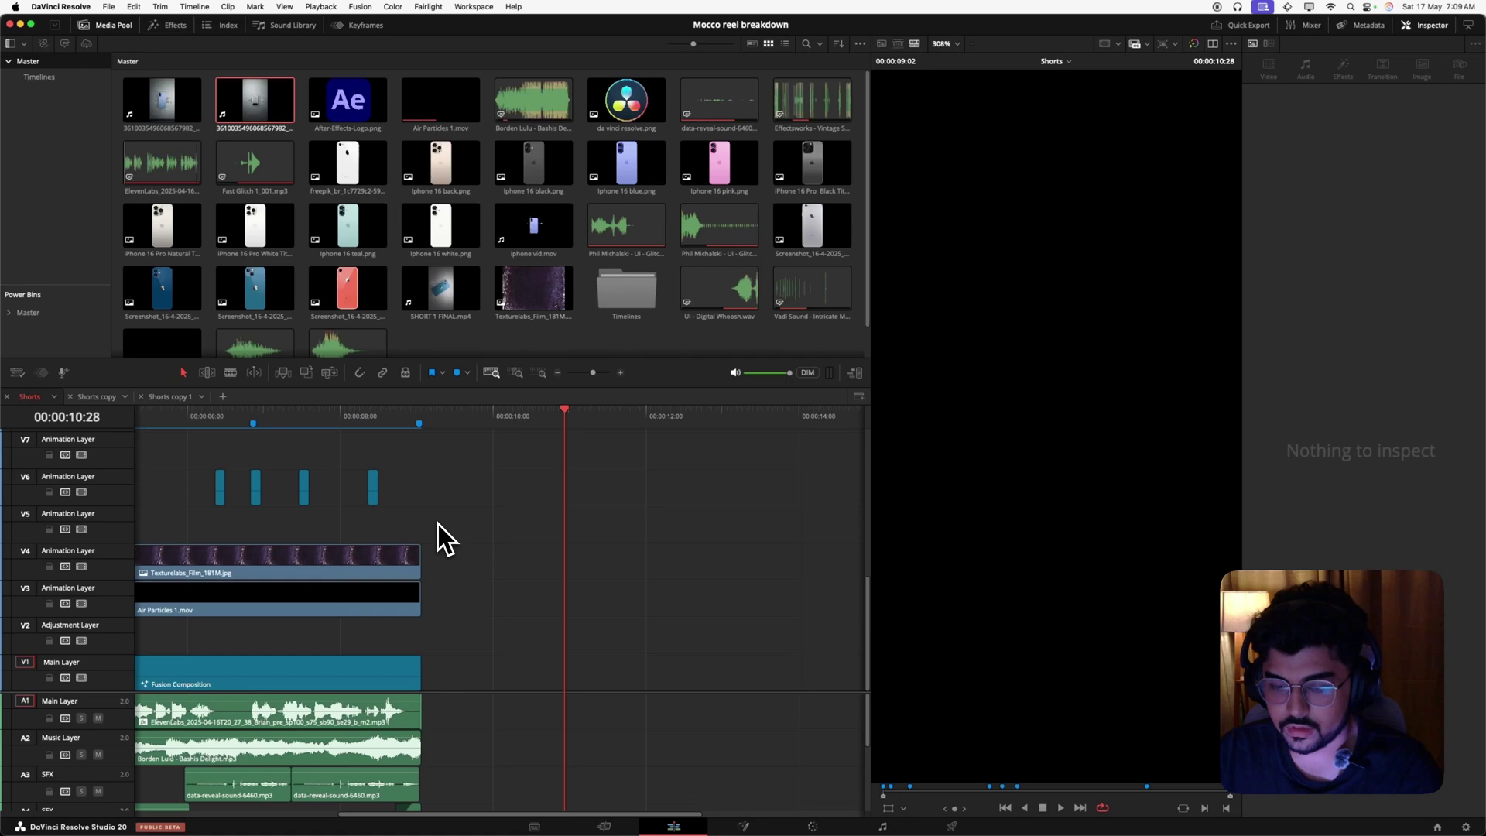
{"action": "key", "text": "super+z"}
{"action": "key", "text": "super+z"}
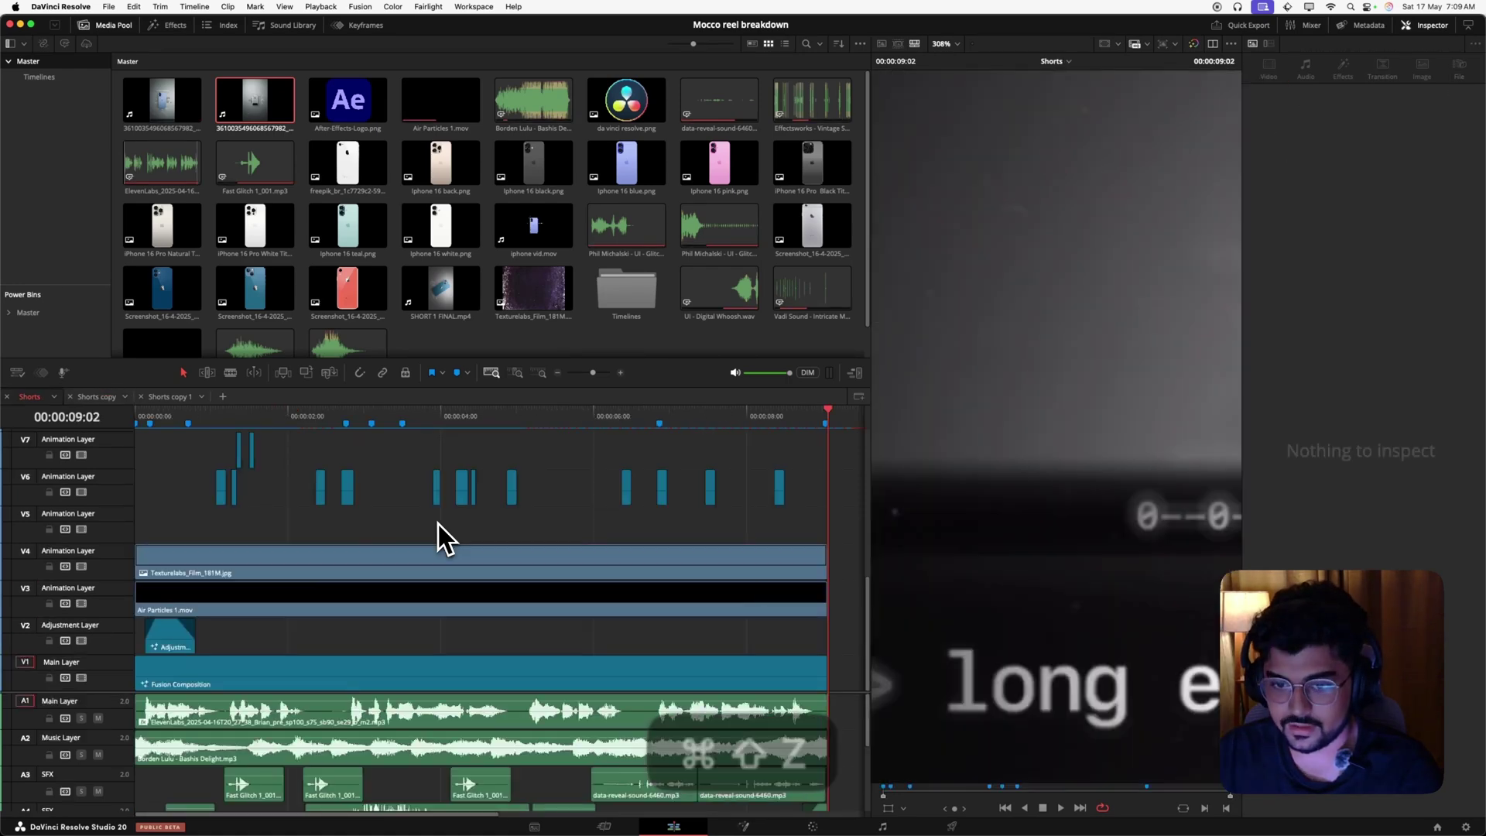
{"action": "key", "text": "super+shift+z"}
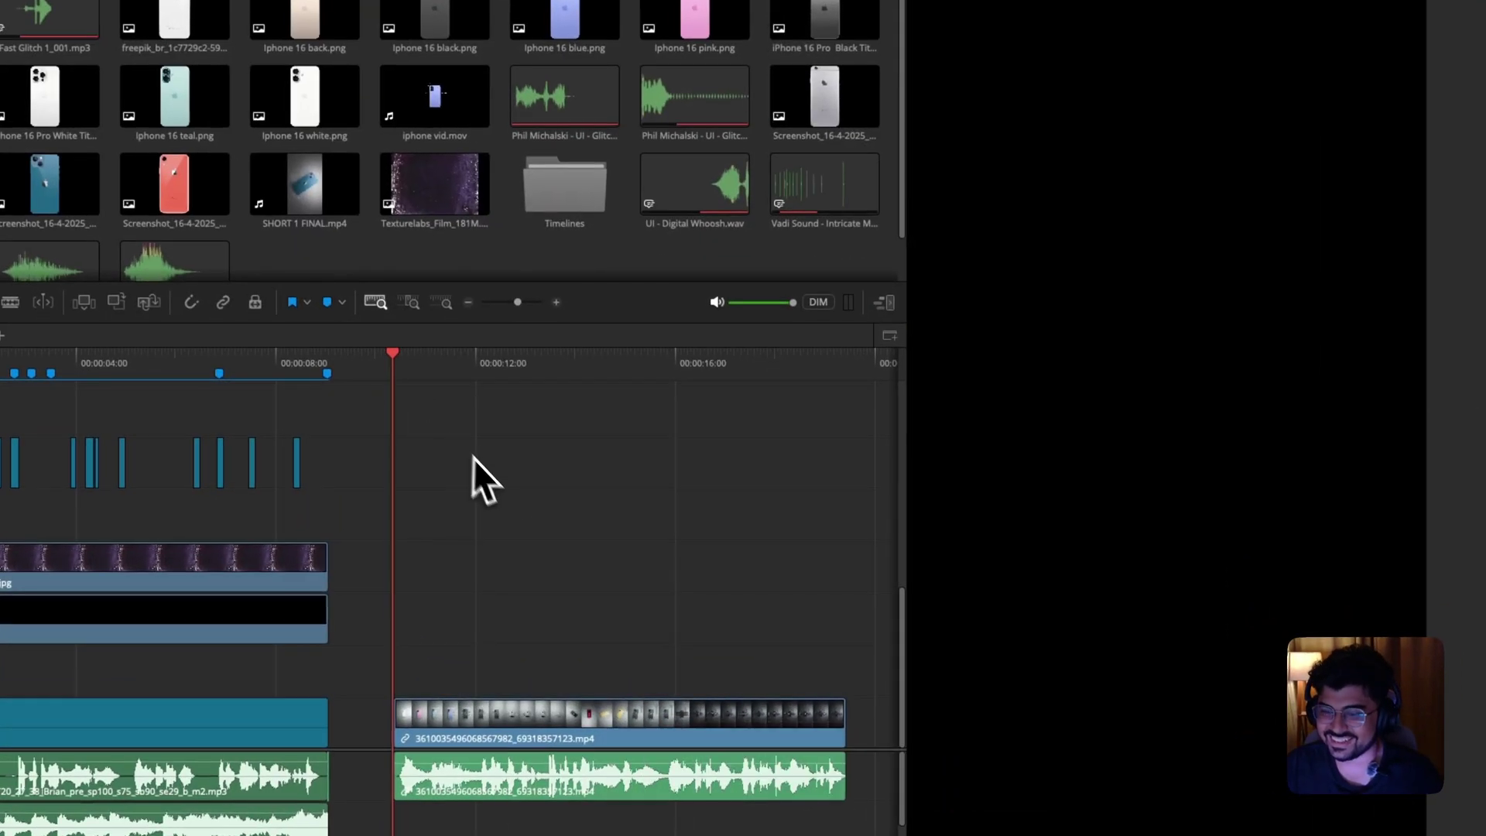
Replay the reference clip to the teal phone and examine the surrounding frame, the year scale and the ring around the logo.
{"action": "key", "text": "space"}
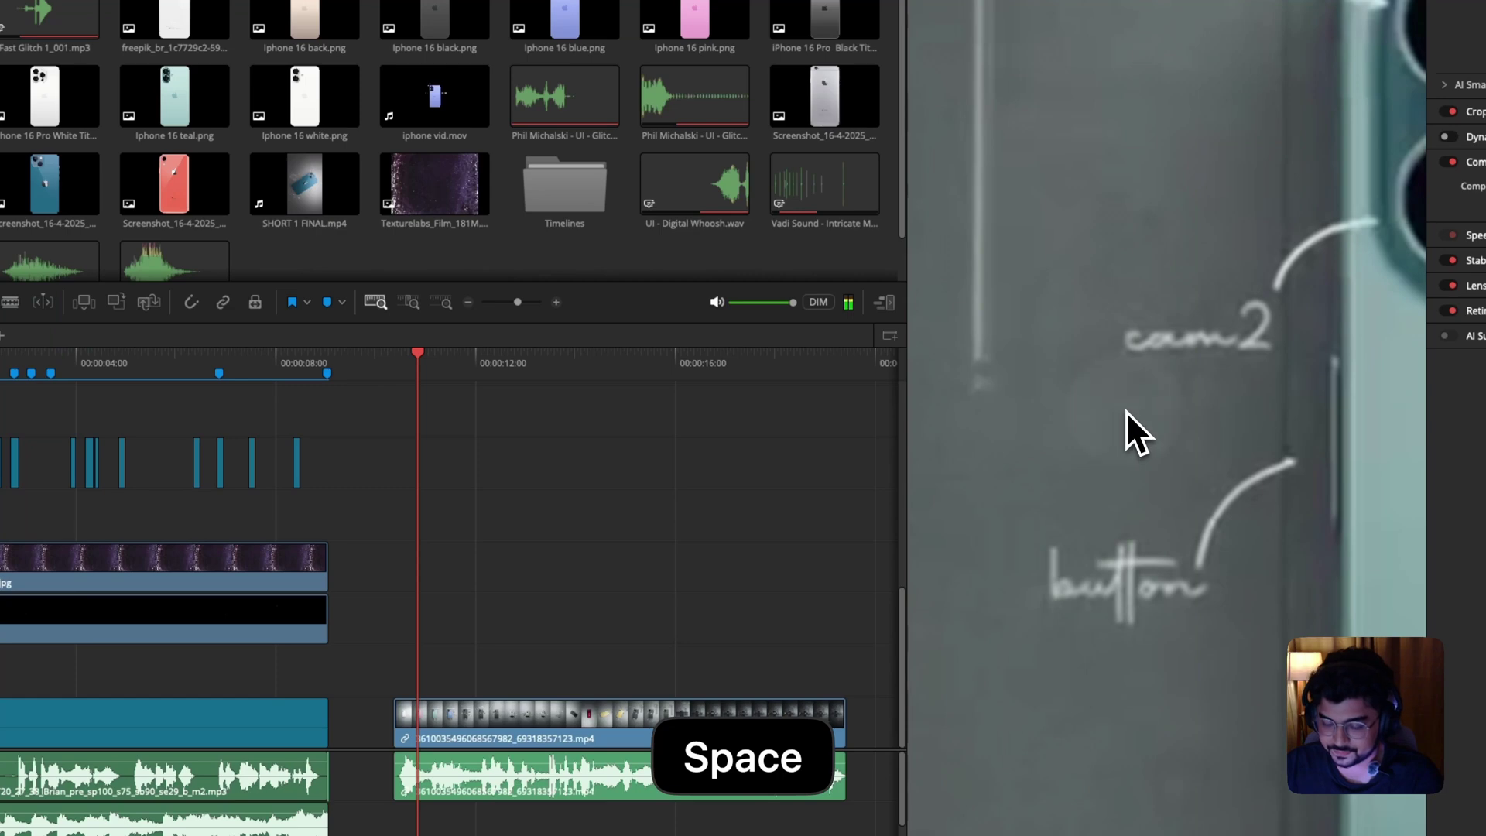
{"action": "key", "text": "z"}
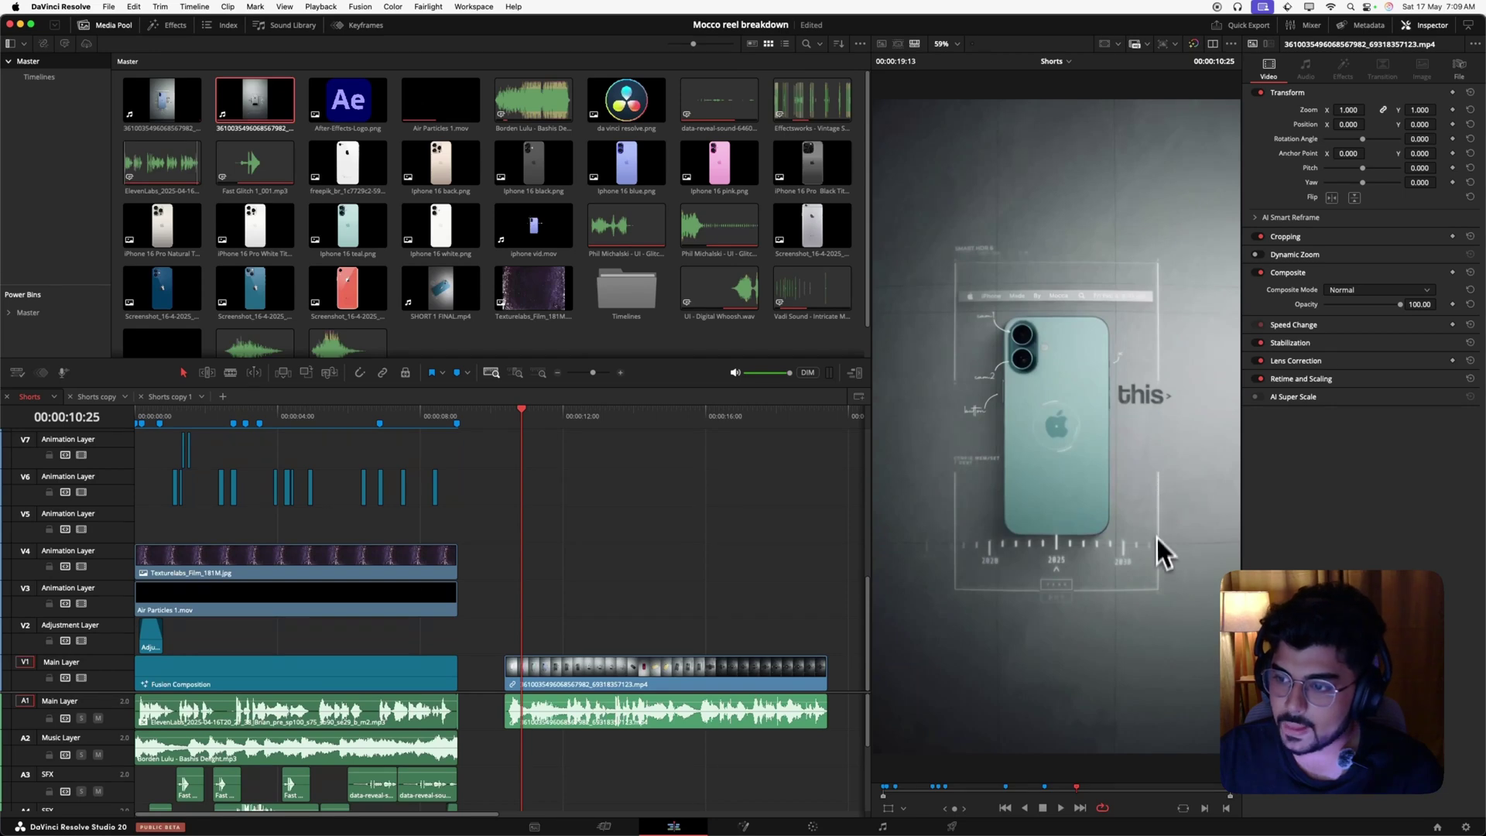
{"action": "scroll", "coordinate": [1068, 605], "scroll_direction": "up", "scroll_amount": 2}
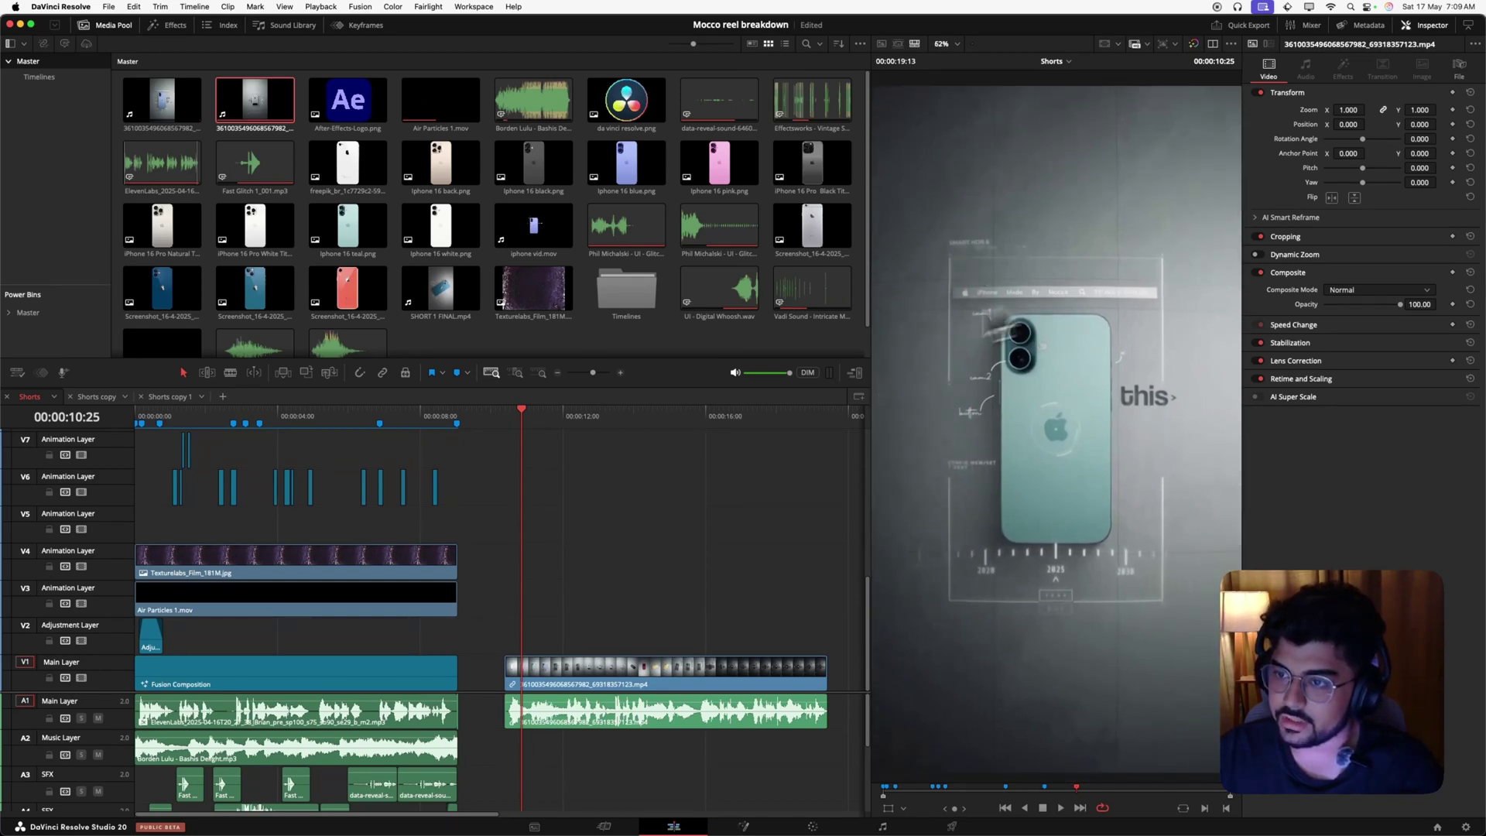
{"action": "scroll", "coordinate": [1002, 332], "scroll_direction": "down", "scroll_amount": 2}
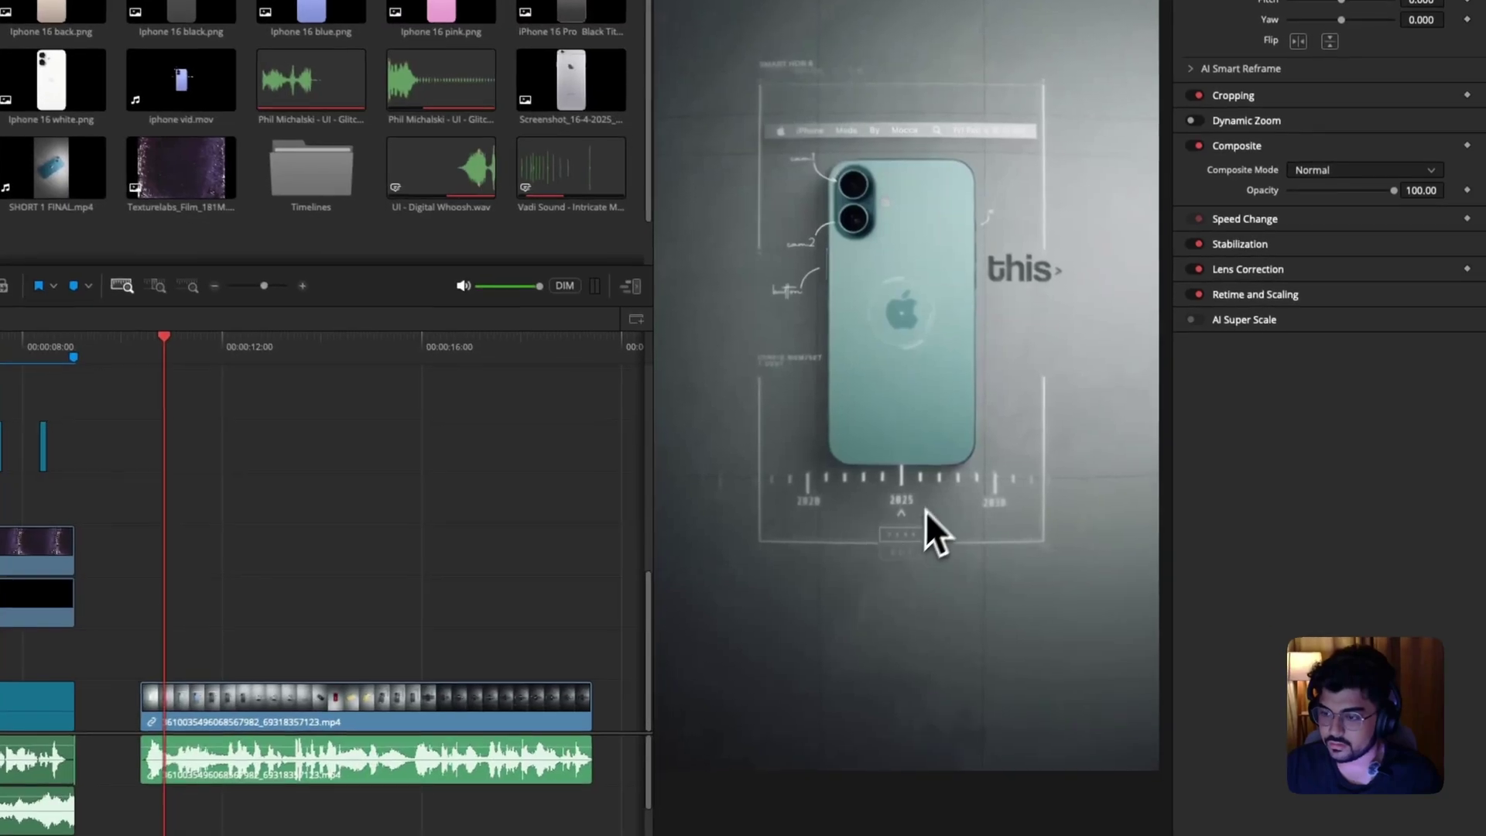
{"action": "scroll", "coordinate": [928, 526], "scroll_direction": "up", "scroll_amount": 3}
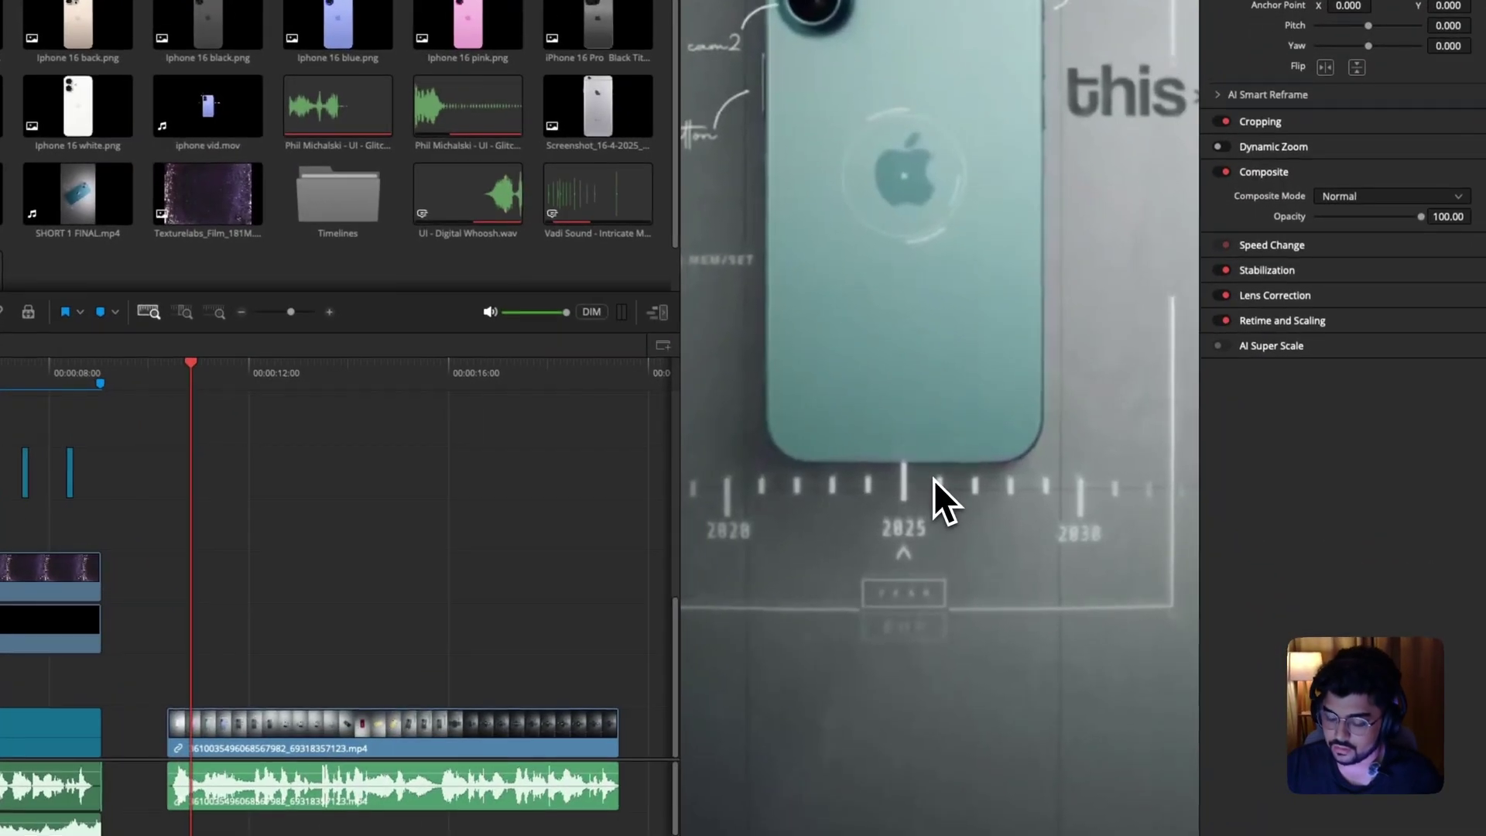
{"action": "key", "text": "z"}
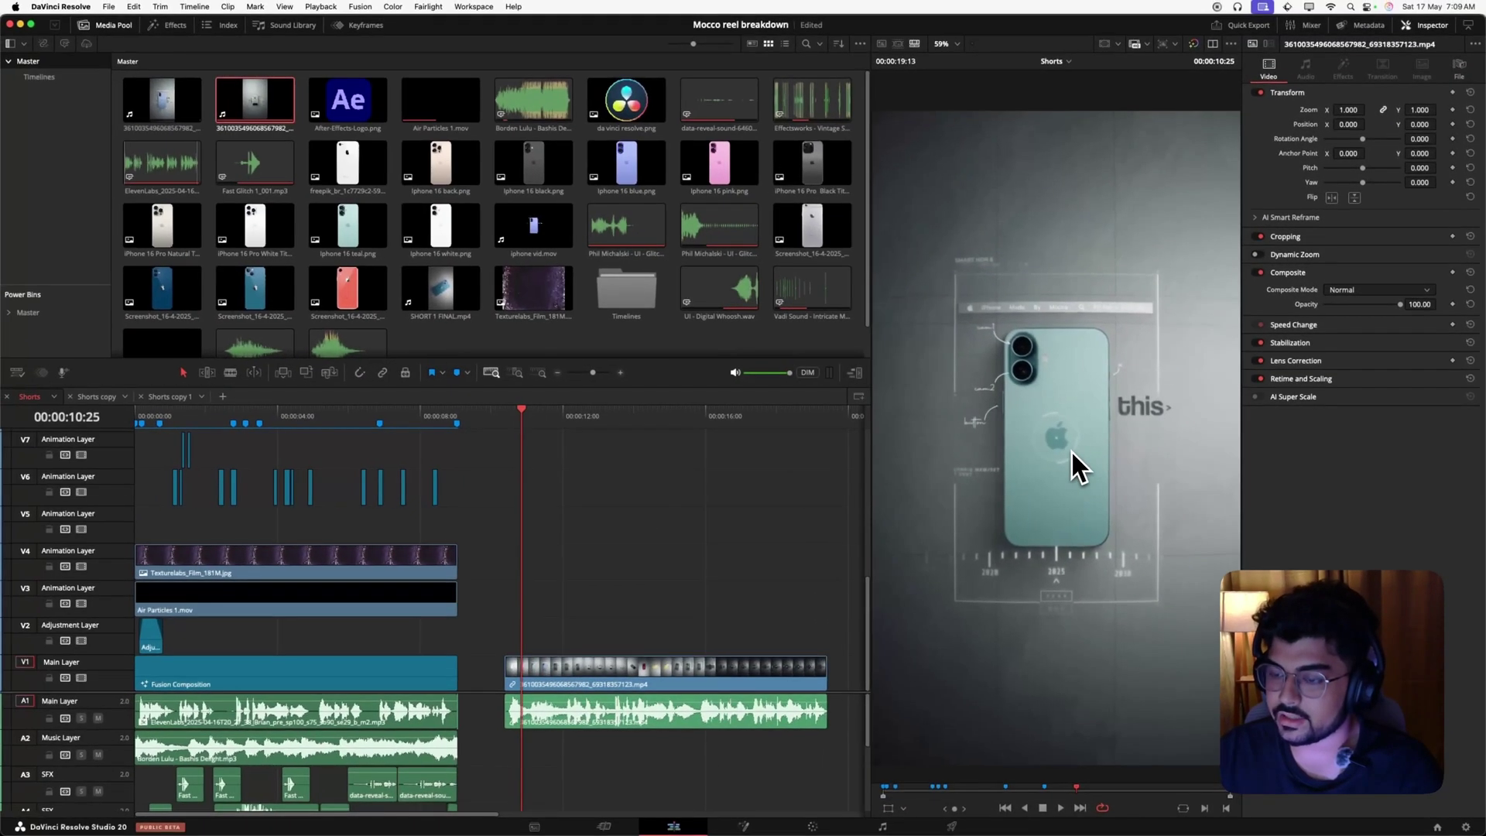
{"action": "scroll", "coordinate": [960, 430], "scroll_direction": "up", "scroll_amount": 4}
{"action": "scroll", "coordinate": [1078, 431], "scroll_direction": "up", "scroll_amount": 4}
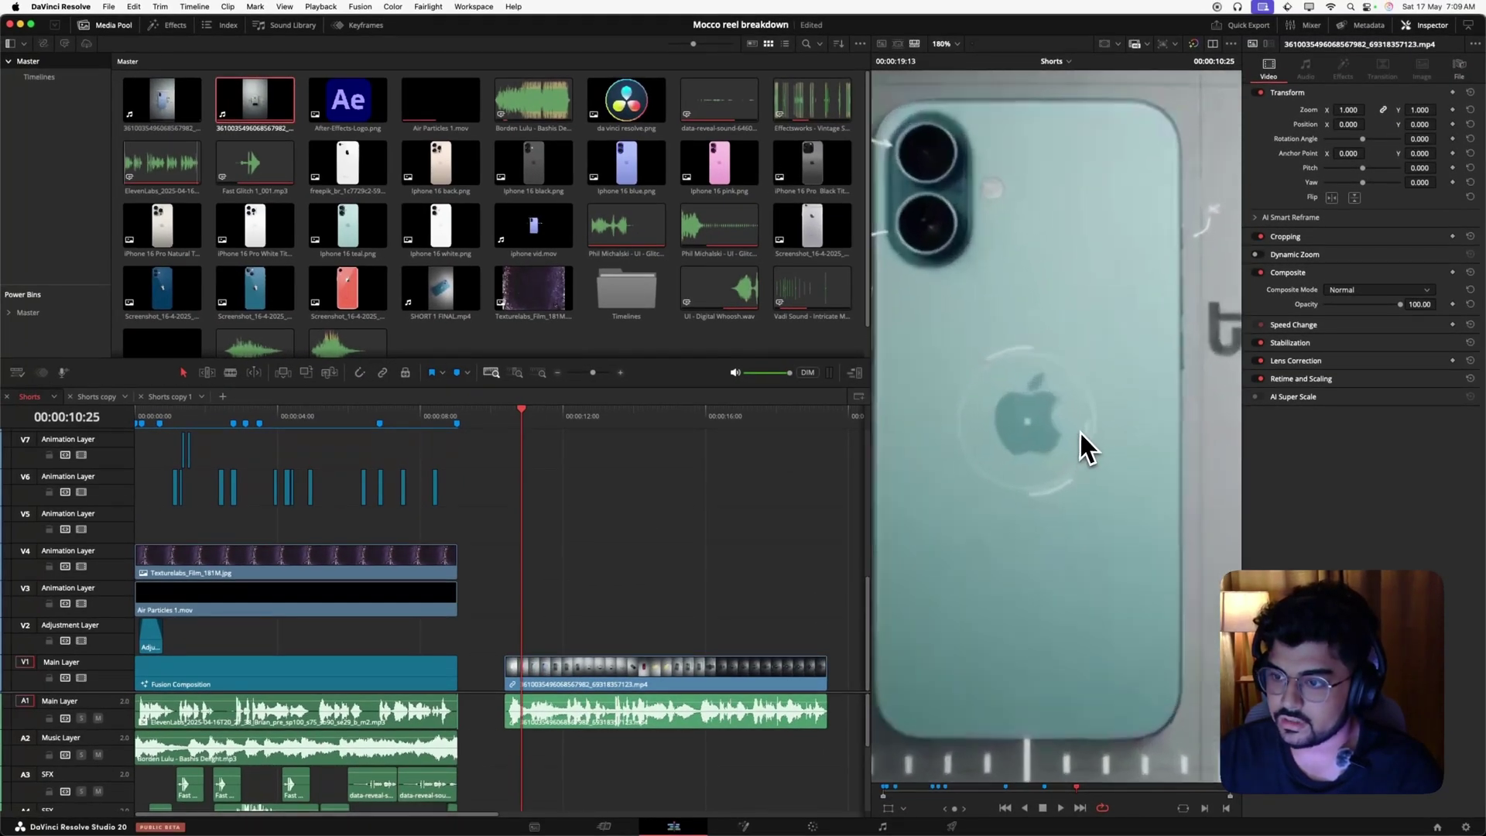
Compare the stacked "this is the iPhone" text in the recreation with the same text in the reference clip.
{"action": "key", "text": "space"}
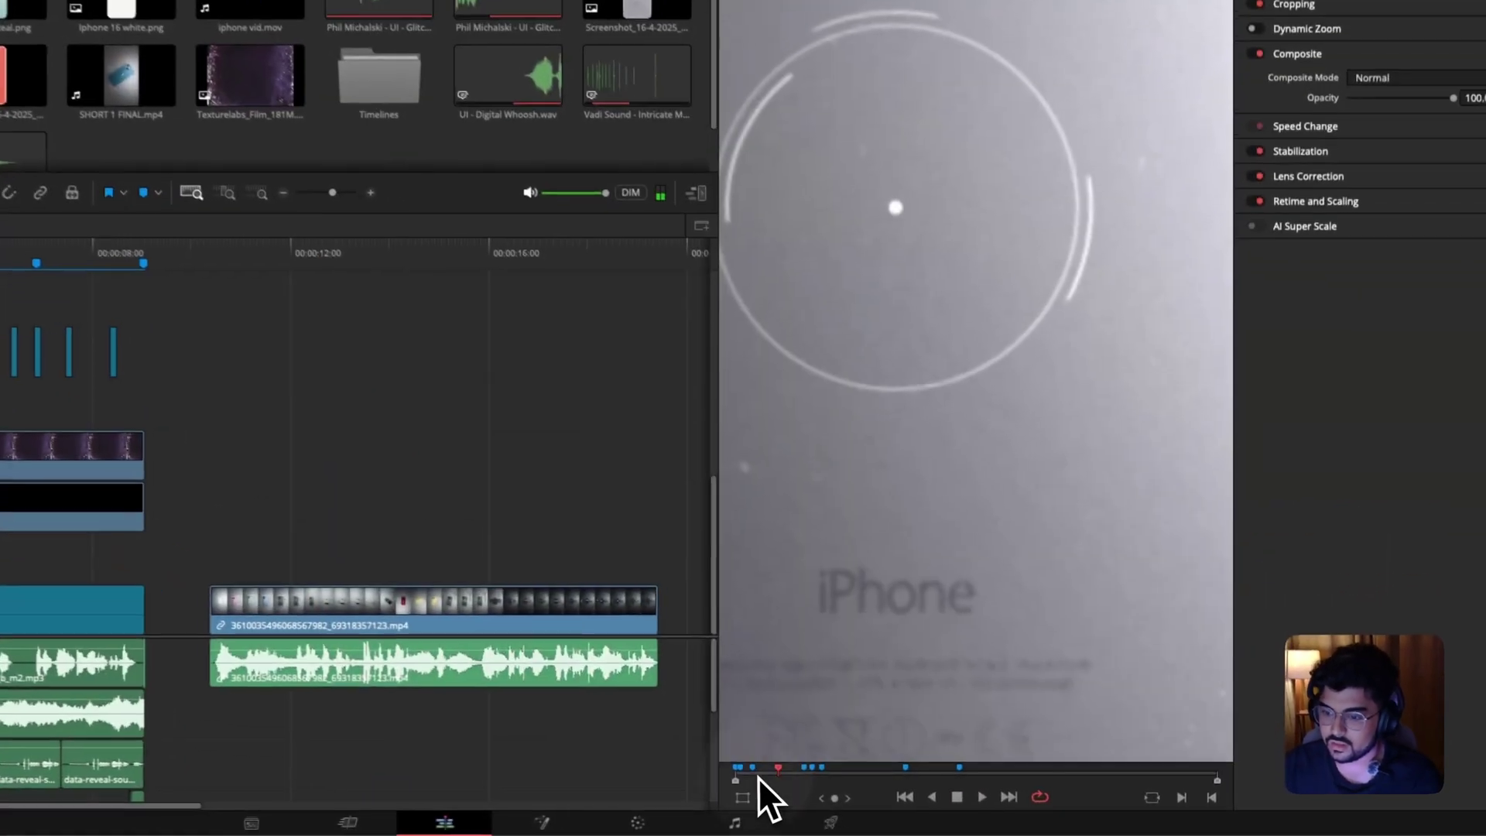
{"action": "left_click", "coordinate": [889, 787]}
{"action": "key", "text": "z"}
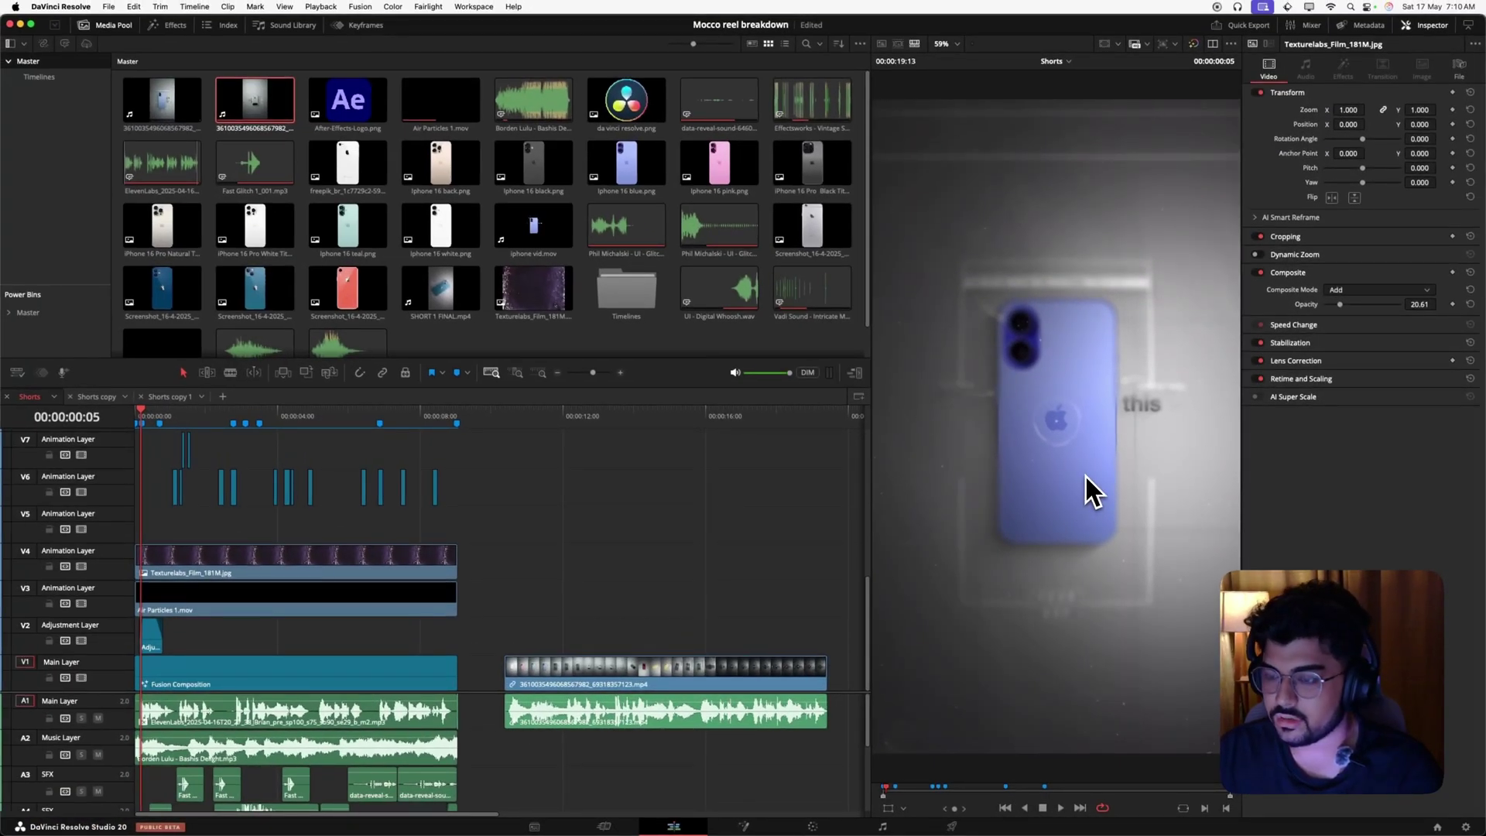
{"action": "left_click", "coordinate": [913, 792]}
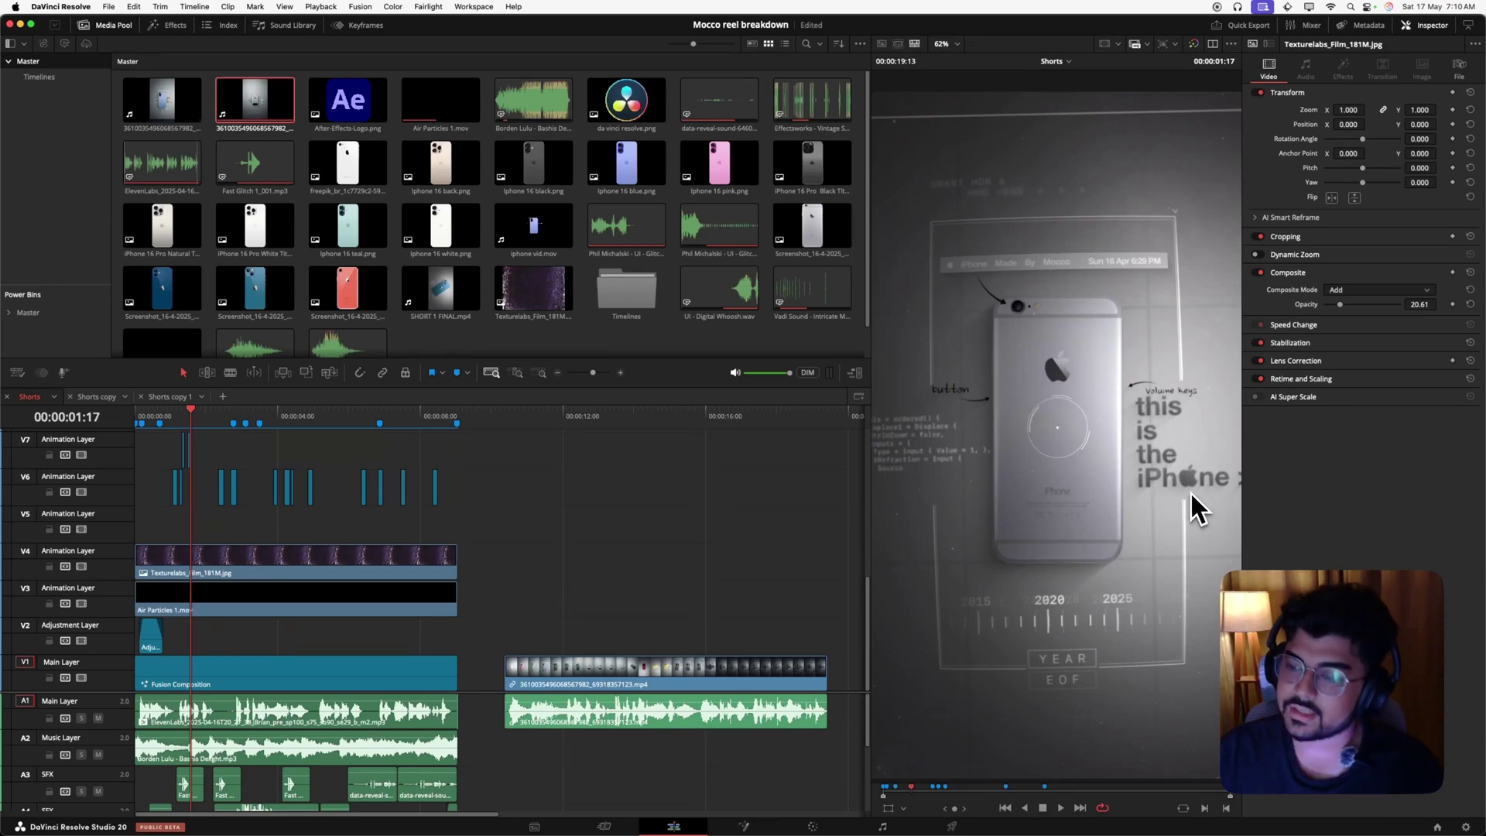
{"action": "scroll", "coordinate": [1189, 492], "scroll_direction": "up", "scroll_amount": 3}
{"action": "scroll", "coordinate": [1186, 491], "scroll_direction": "up", "scroll_amount": 5}
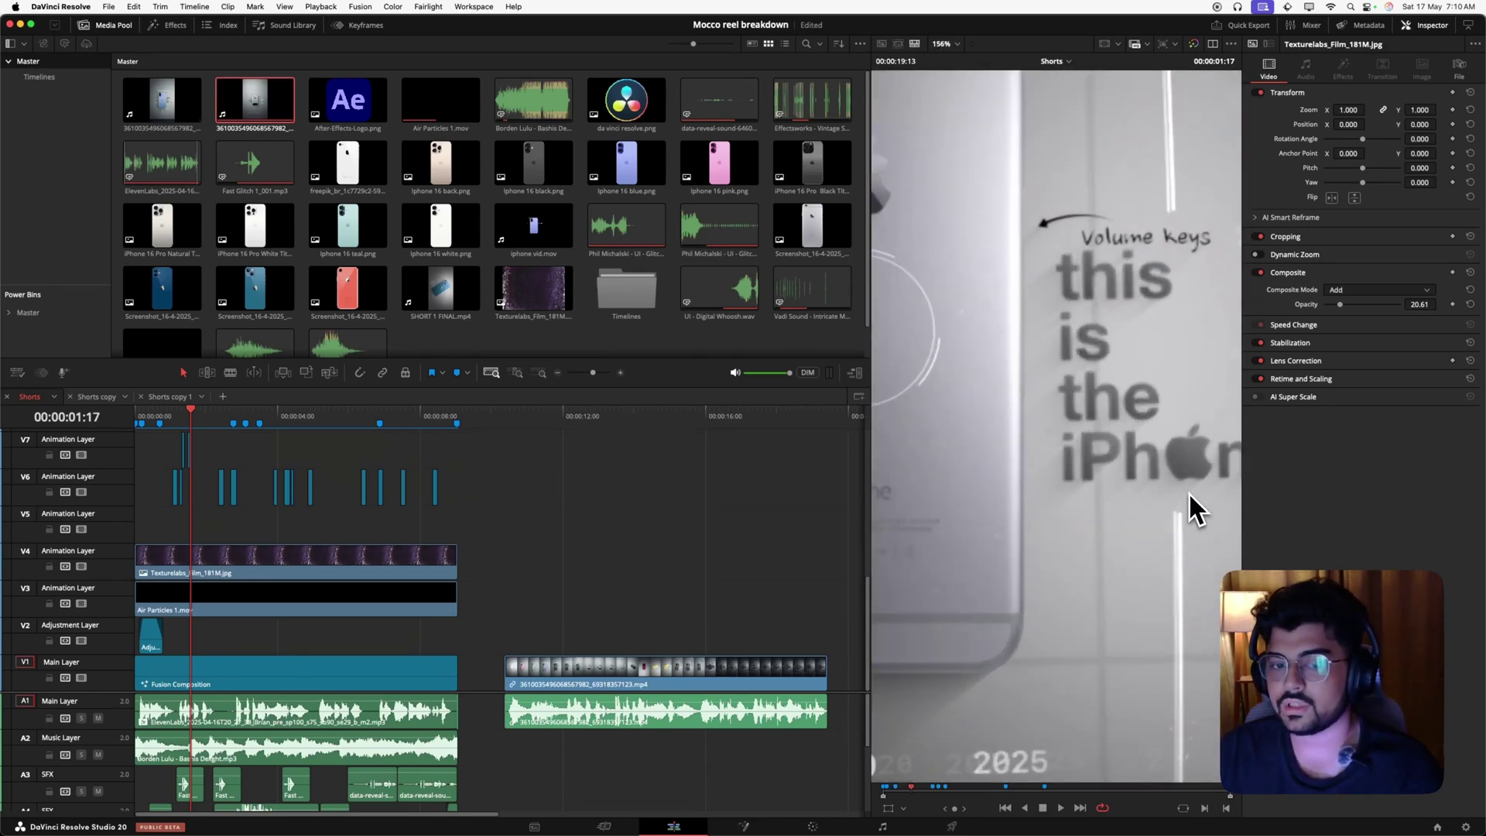
{"action": "left_click", "coordinate": [536, 431]}
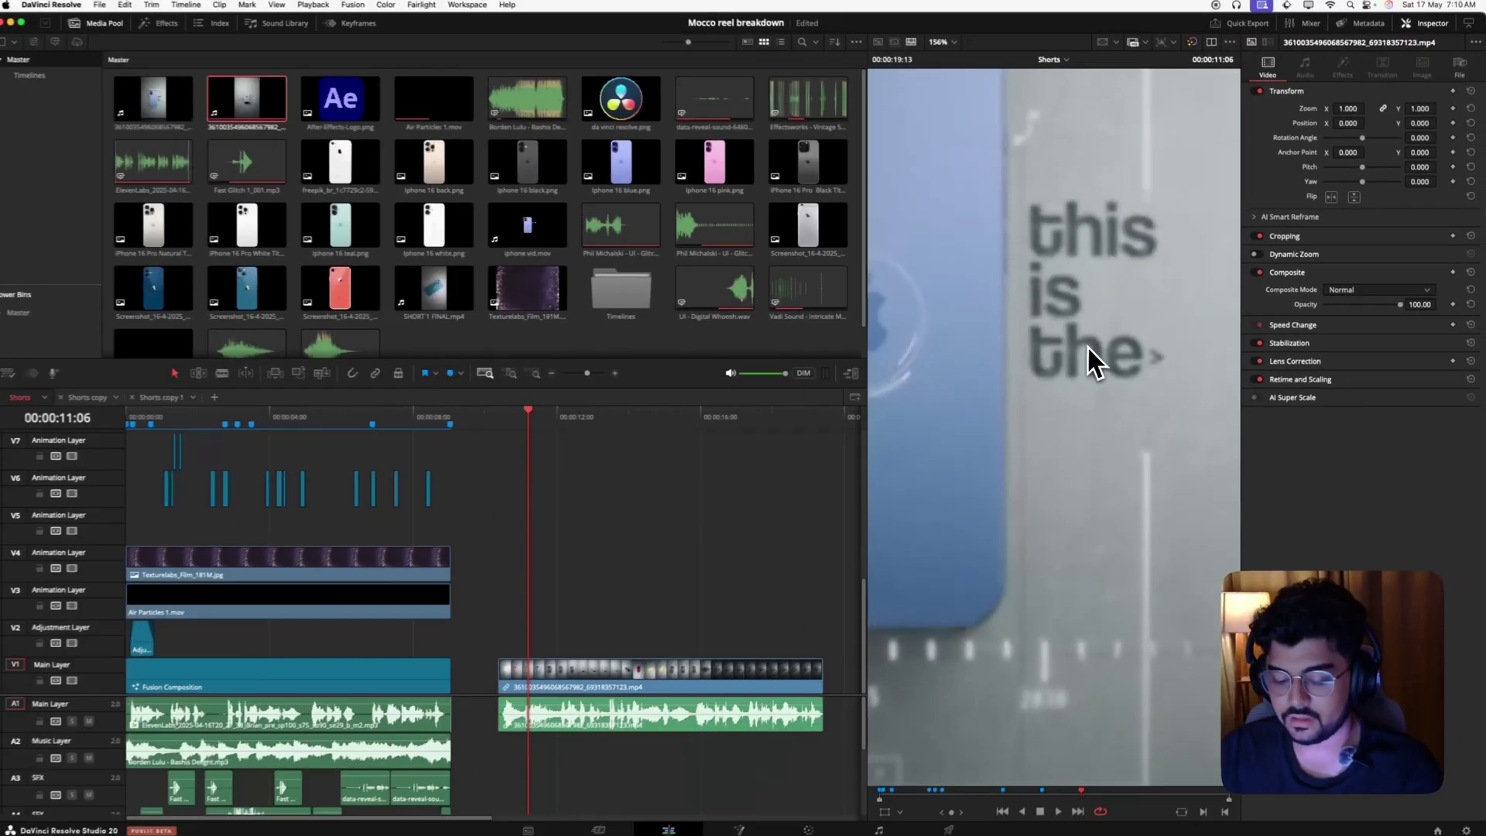
{"action": "key", "text": "z"}
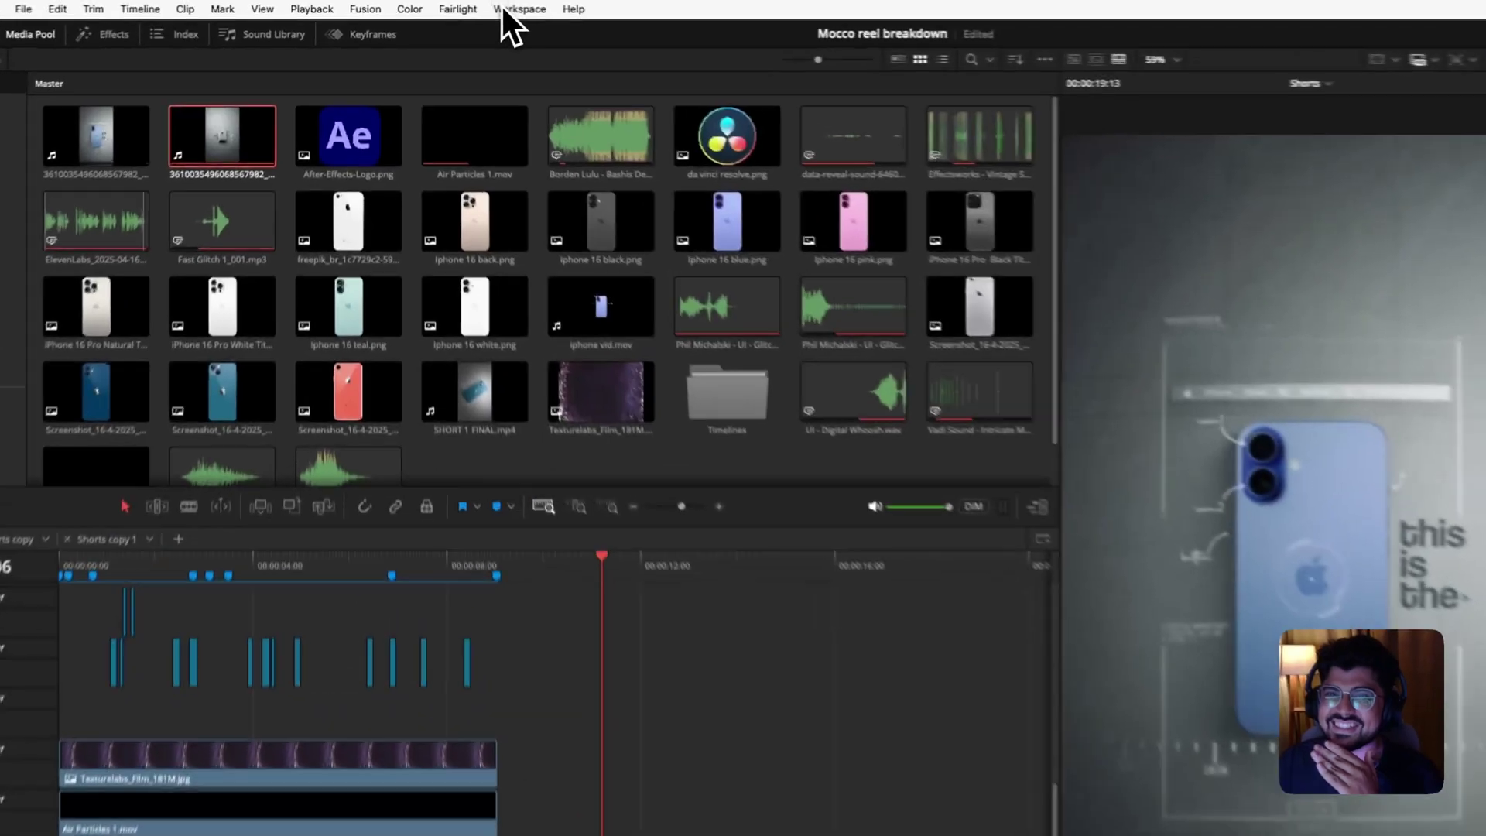
Look through the installed scripts, including the Comp scripts.
{"action": "left_click", "coordinate": [473, 6]}
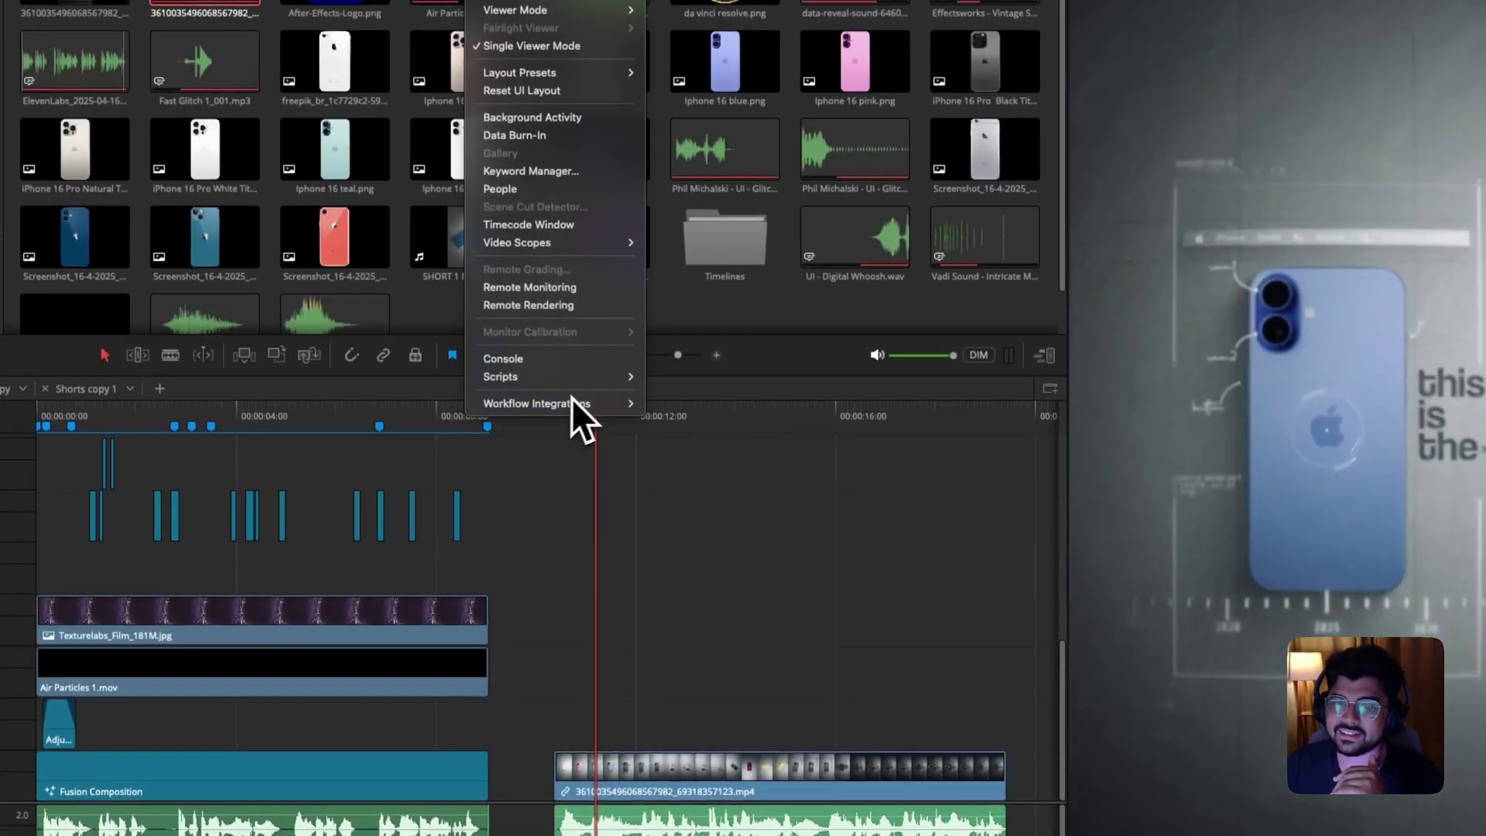
{"action": "mouse_move", "coordinate": [587, 379]}
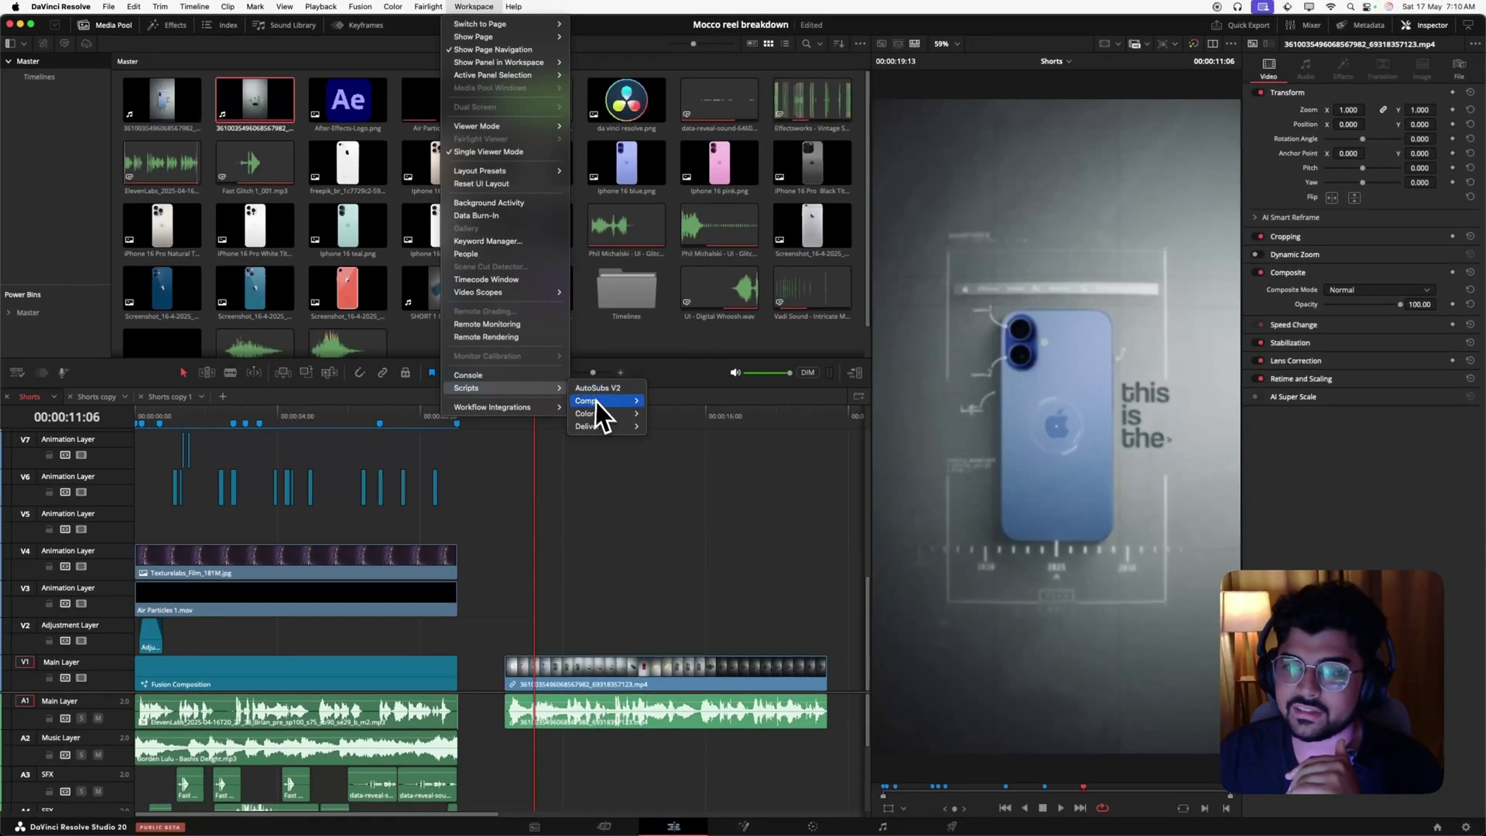
{"action": "mouse_move", "coordinate": [598, 404]}
{"action": "mouse_move", "coordinate": [685, 443]}
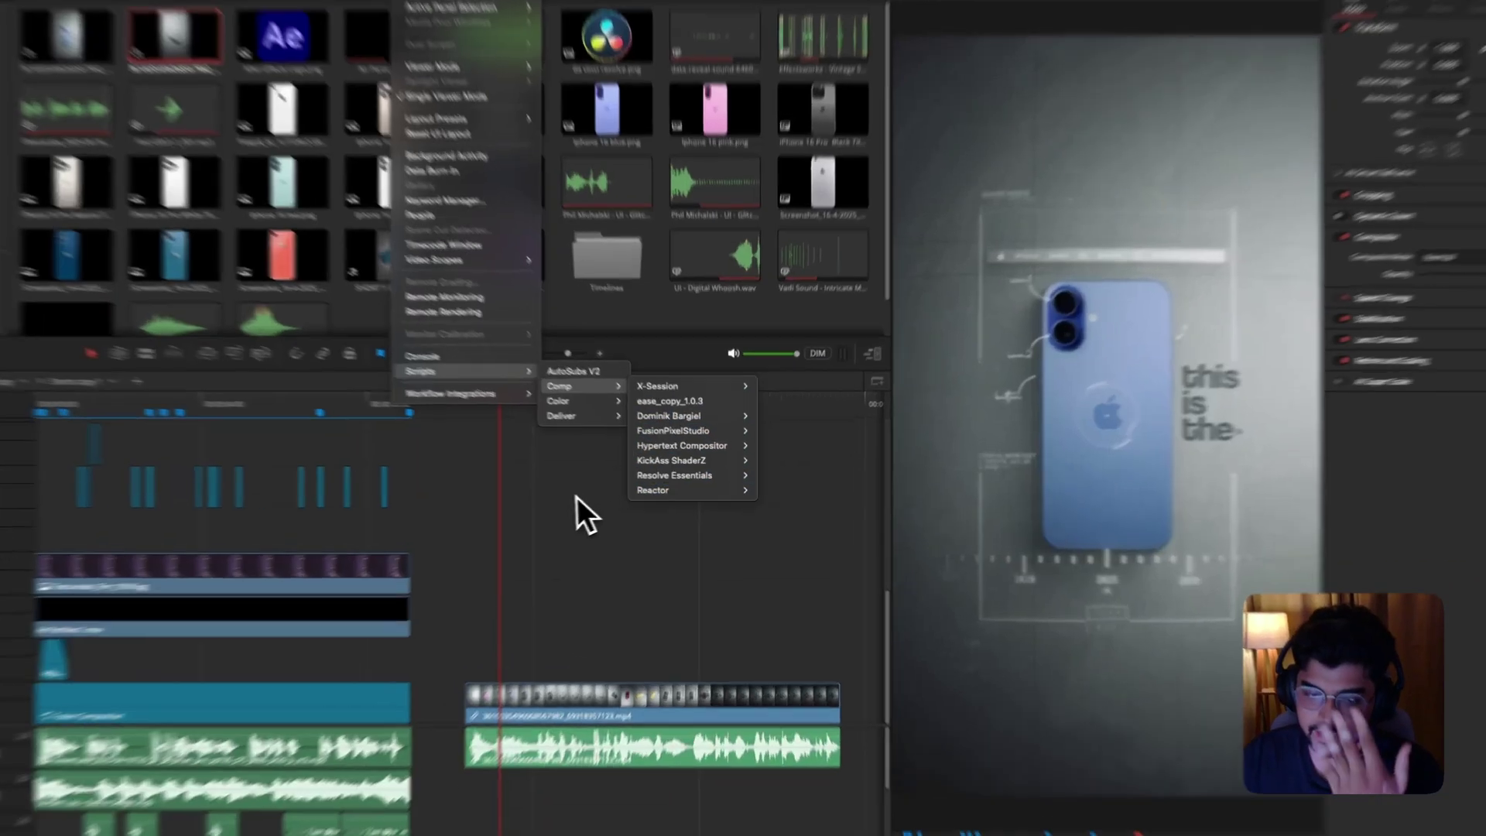
{"action": "left_click", "coordinate": [577, 498]}
Scrub the reference clip from its start through the tilted-phone scene and examine the phone changes and Device Overview graphics.
{"action": "left_click", "coordinate": [461, 406]}
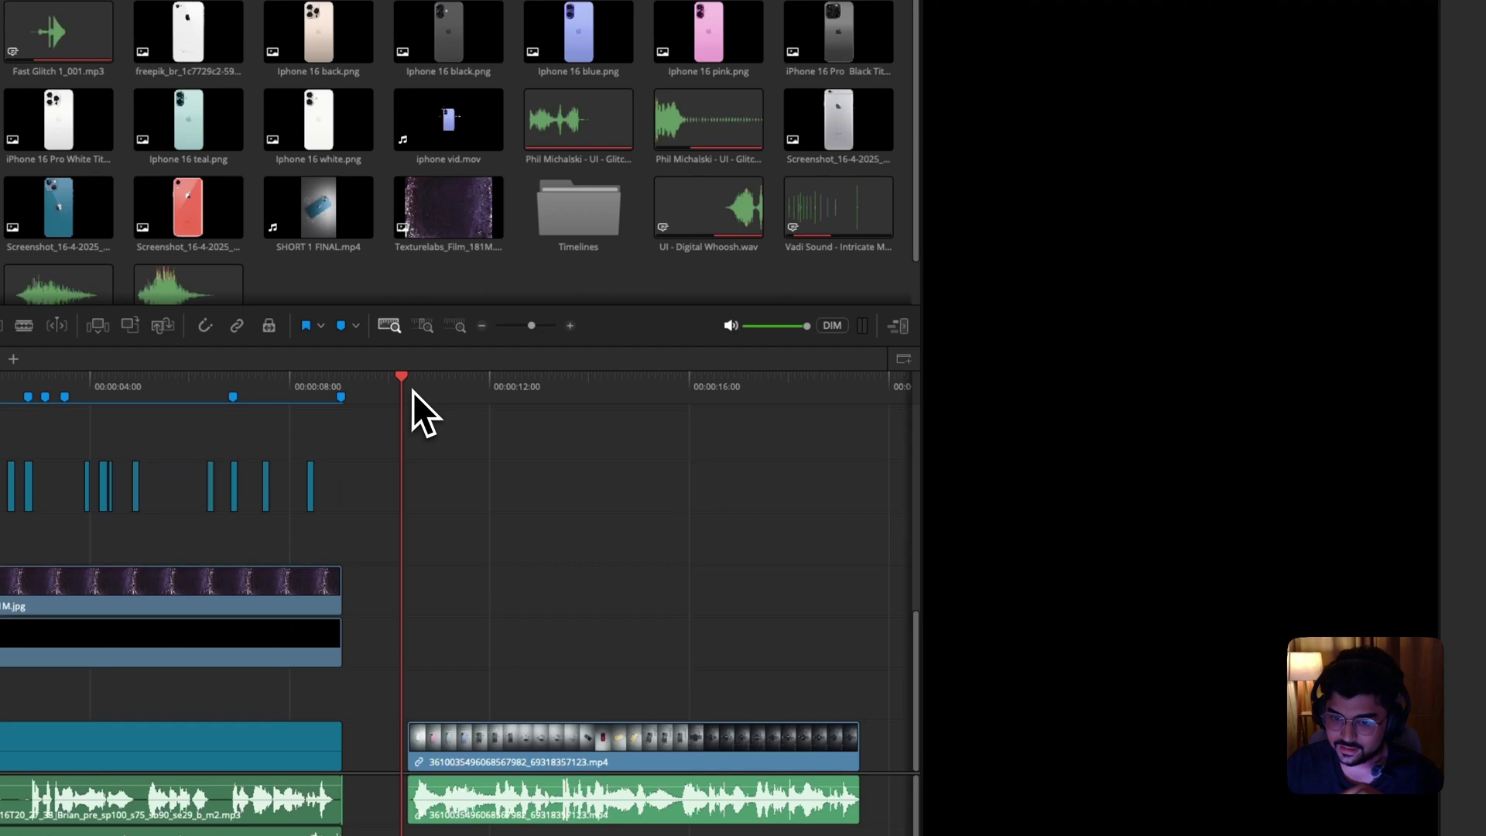
{"action": "left_click_drag", "start_coordinate": [412, 391], "coordinate": [456, 391]}
{"action": "left_click", "coordinate": [479, 390]}
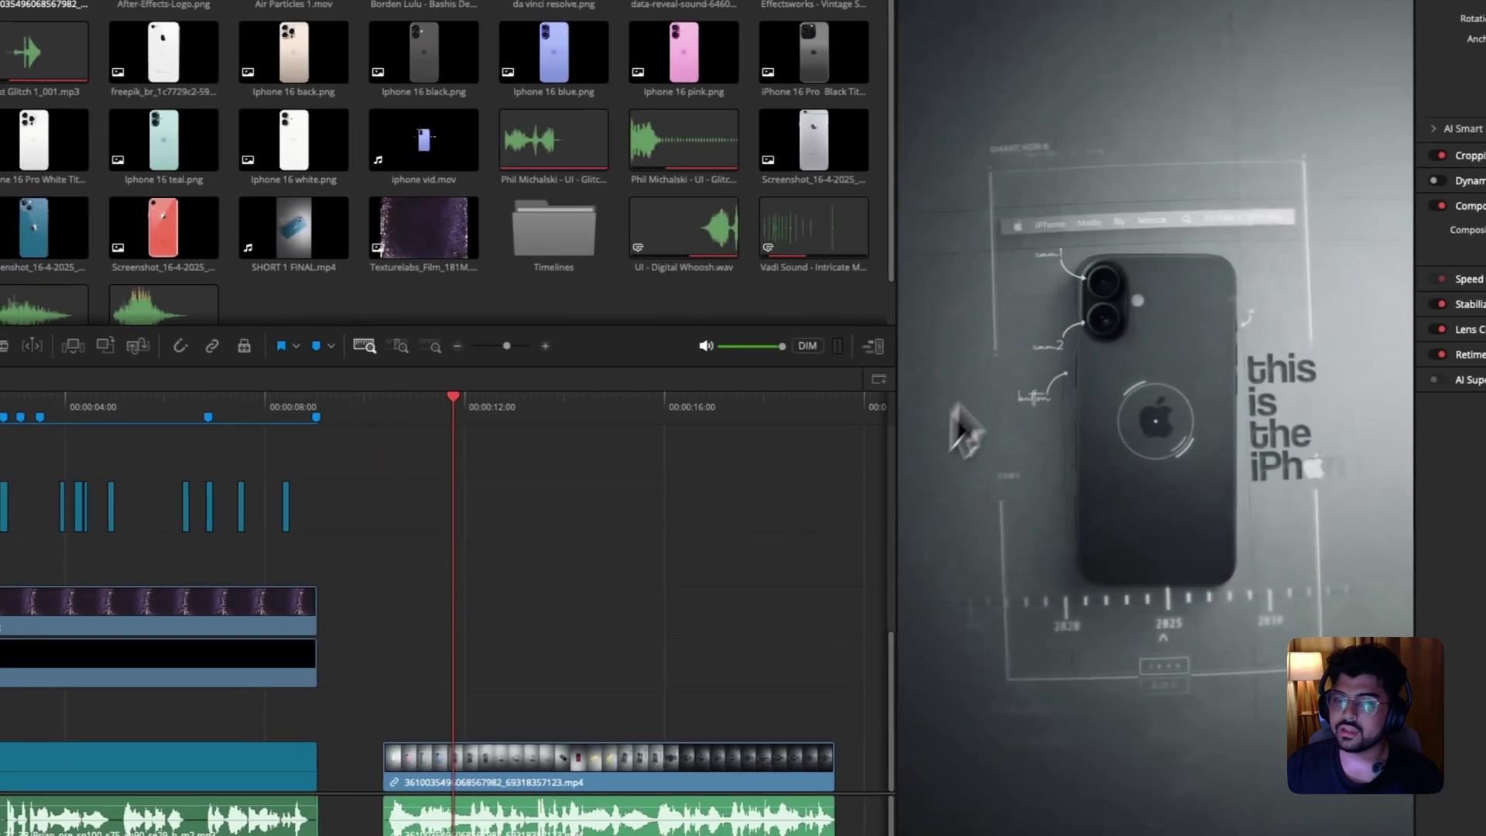
{"action": "left_click_drag", "start_coordinate": [508, 417], "coordinate": [597, 411]}
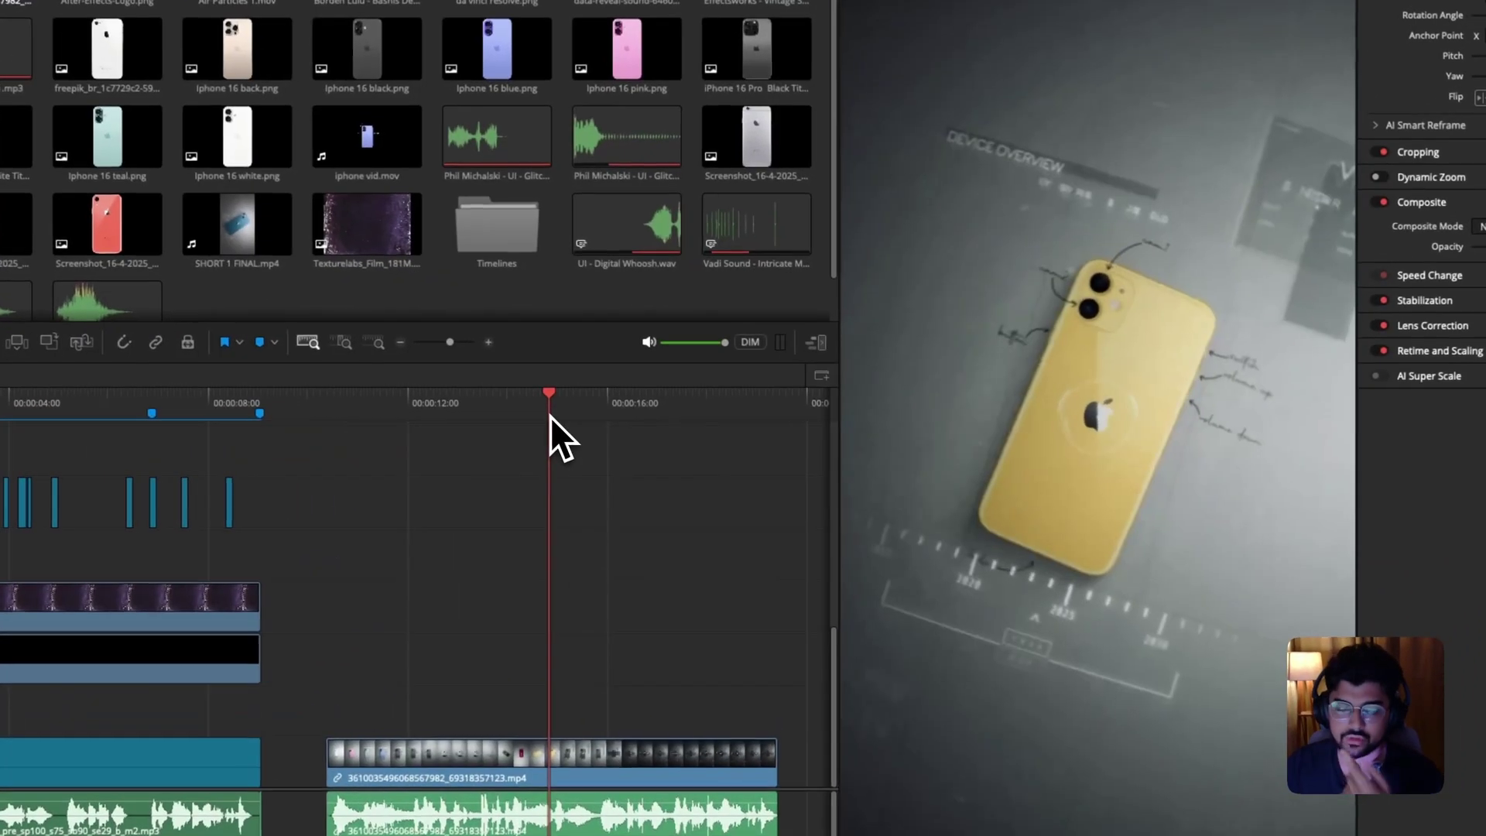
{"action": "left_click", "coordinate": [685, 421]}
{"action": "mouse_move", "coordinate": [578, 411]}
{"action": "left_mouse_down"}
{"action": "mouse_move", "coordinate": [669, 412]}
{"action": "mouse_move", "coordinate": [475, 441]}
{"action": "mouse_move", "coordinate": [547, 431]}
{"action": "mouse_move", "coordinate": [556, 415]}
{"action": "left_mouse_up"}
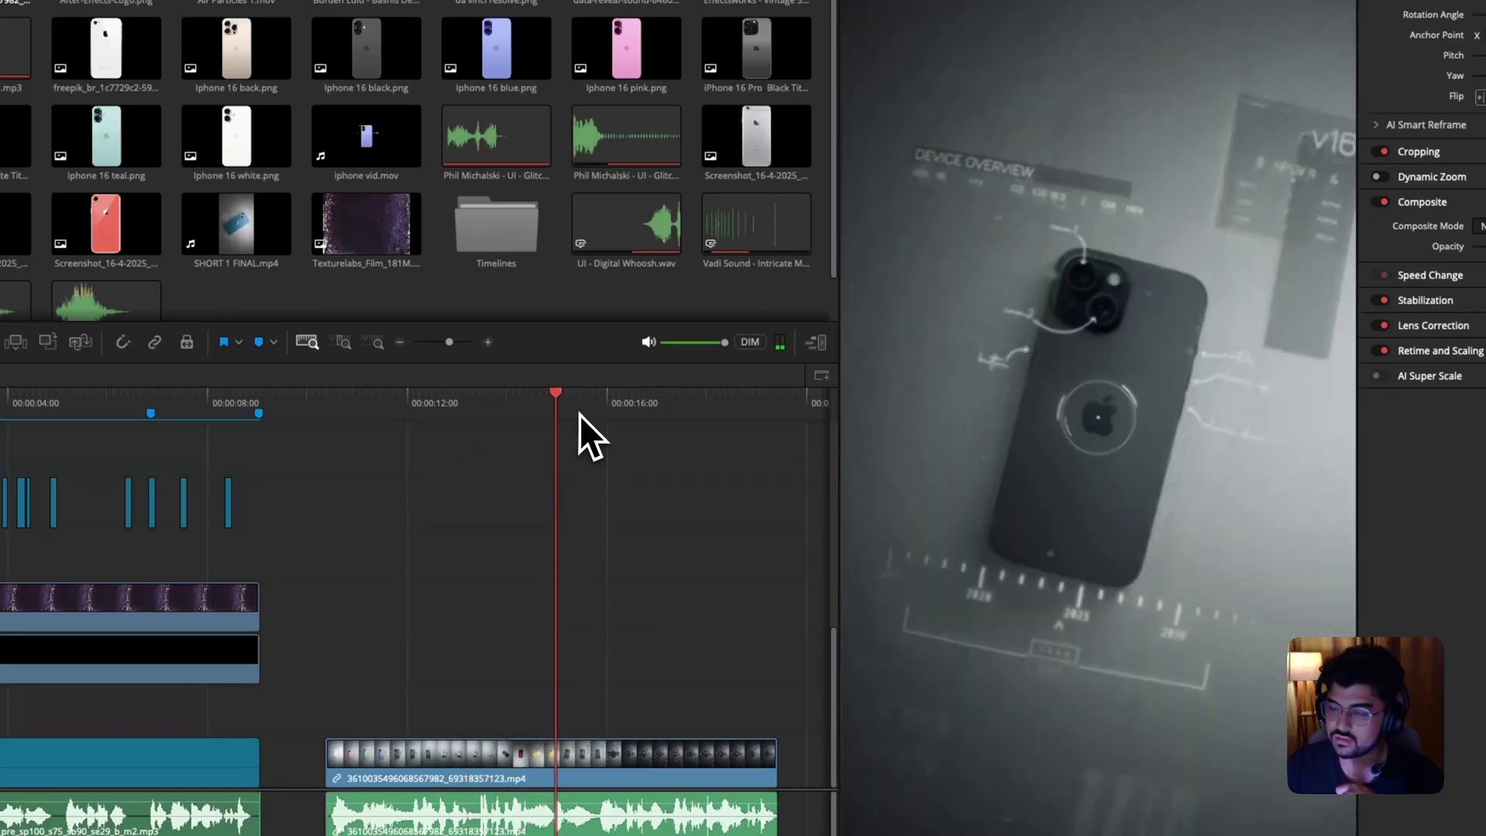
Scrub through the reference clip's dark ending and examine the command-line text beginning "no one starts".
{"action": "left_click_drag", "start_coordinate": [579, 414], "coordinate": [622, 397]}
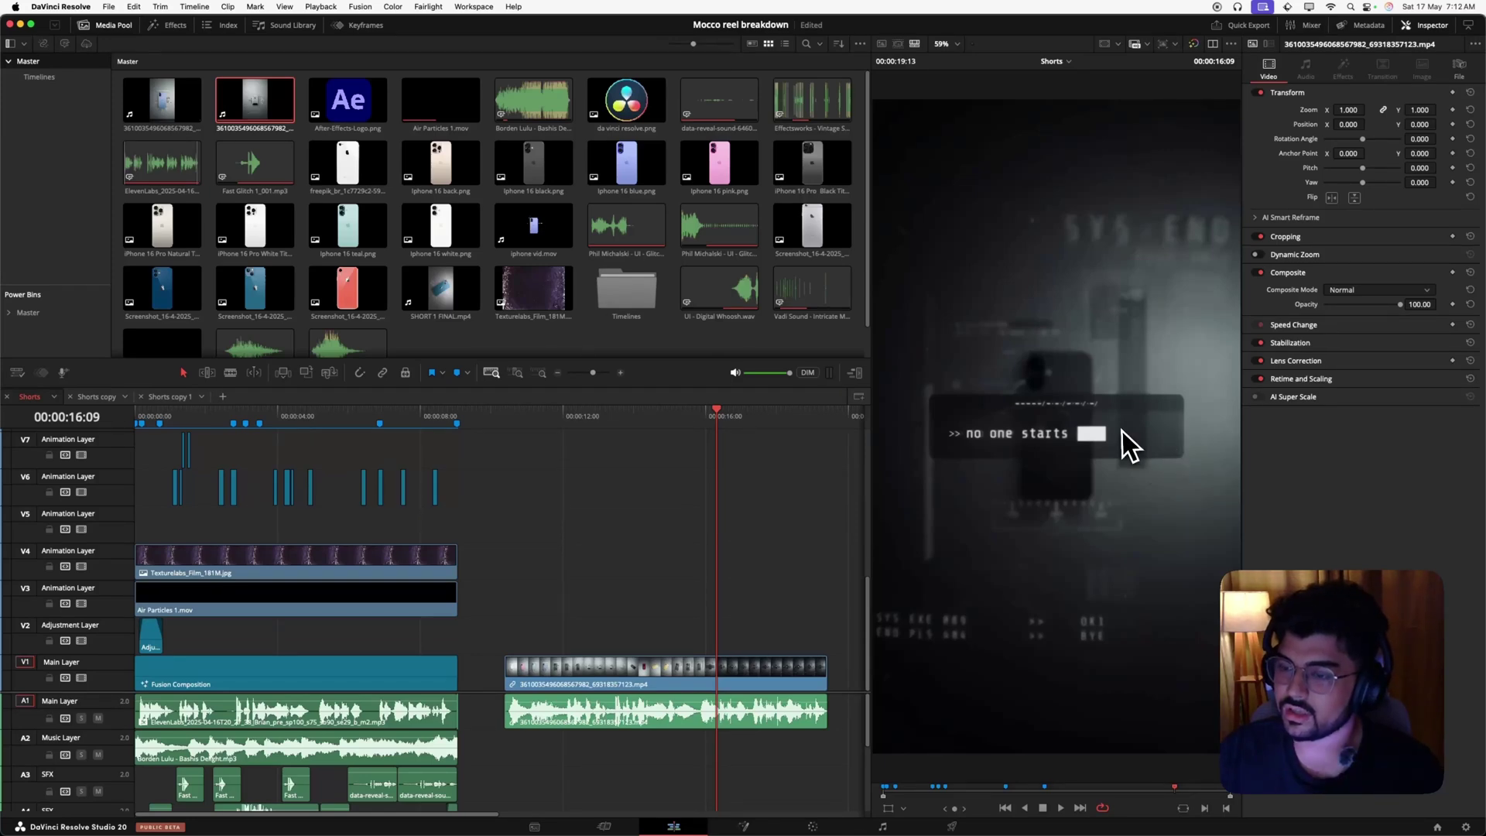
{"action": "scroll", "coordinate": [1121, 430], "scroll_direction": "up", "scroll_amount": 3}
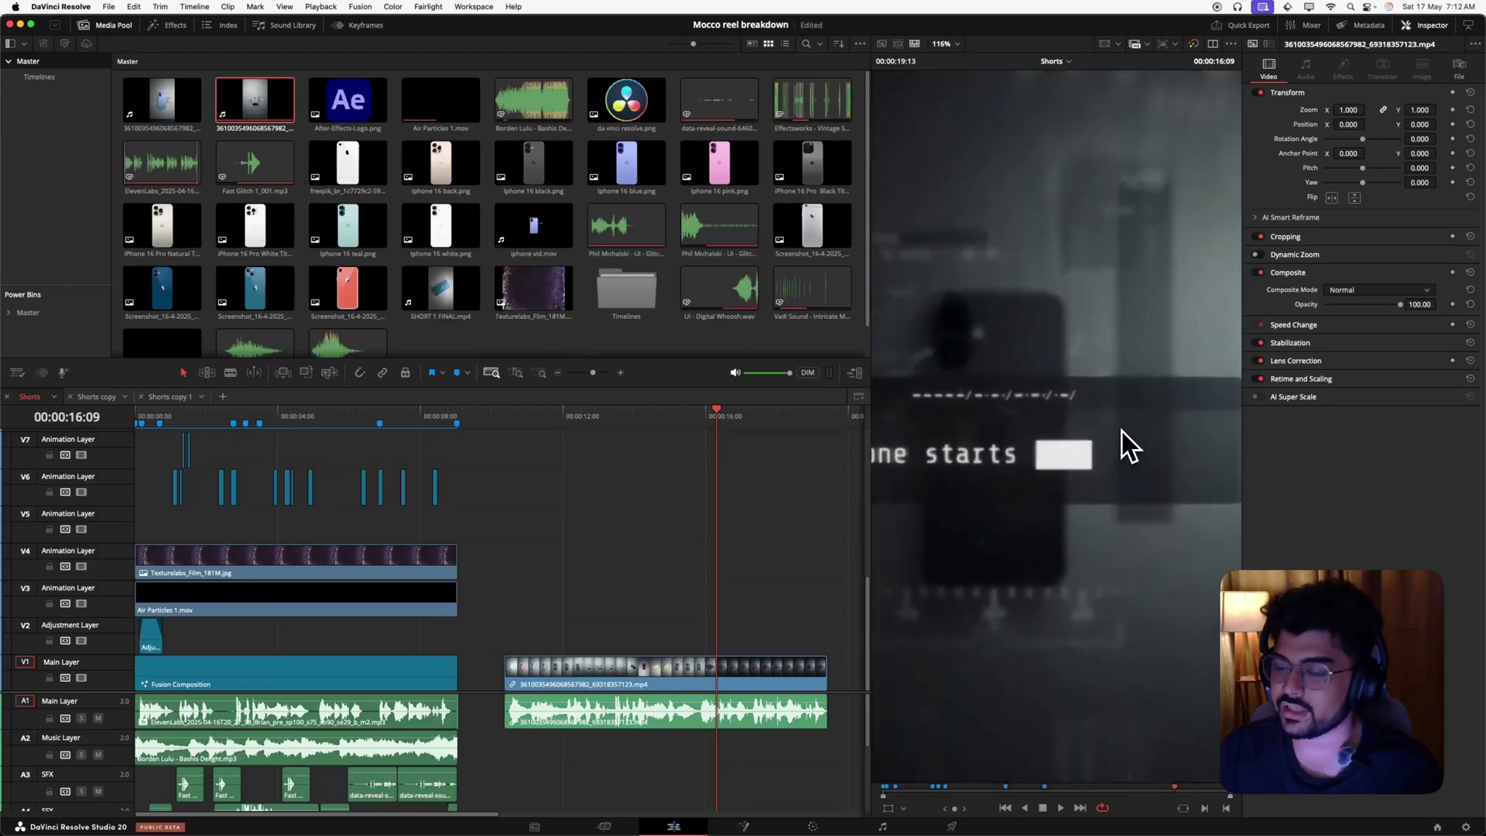
{"action": "scroll", "coordinate": [1121, 431], "scroll_direction": "down", "scroll_amount": 2}
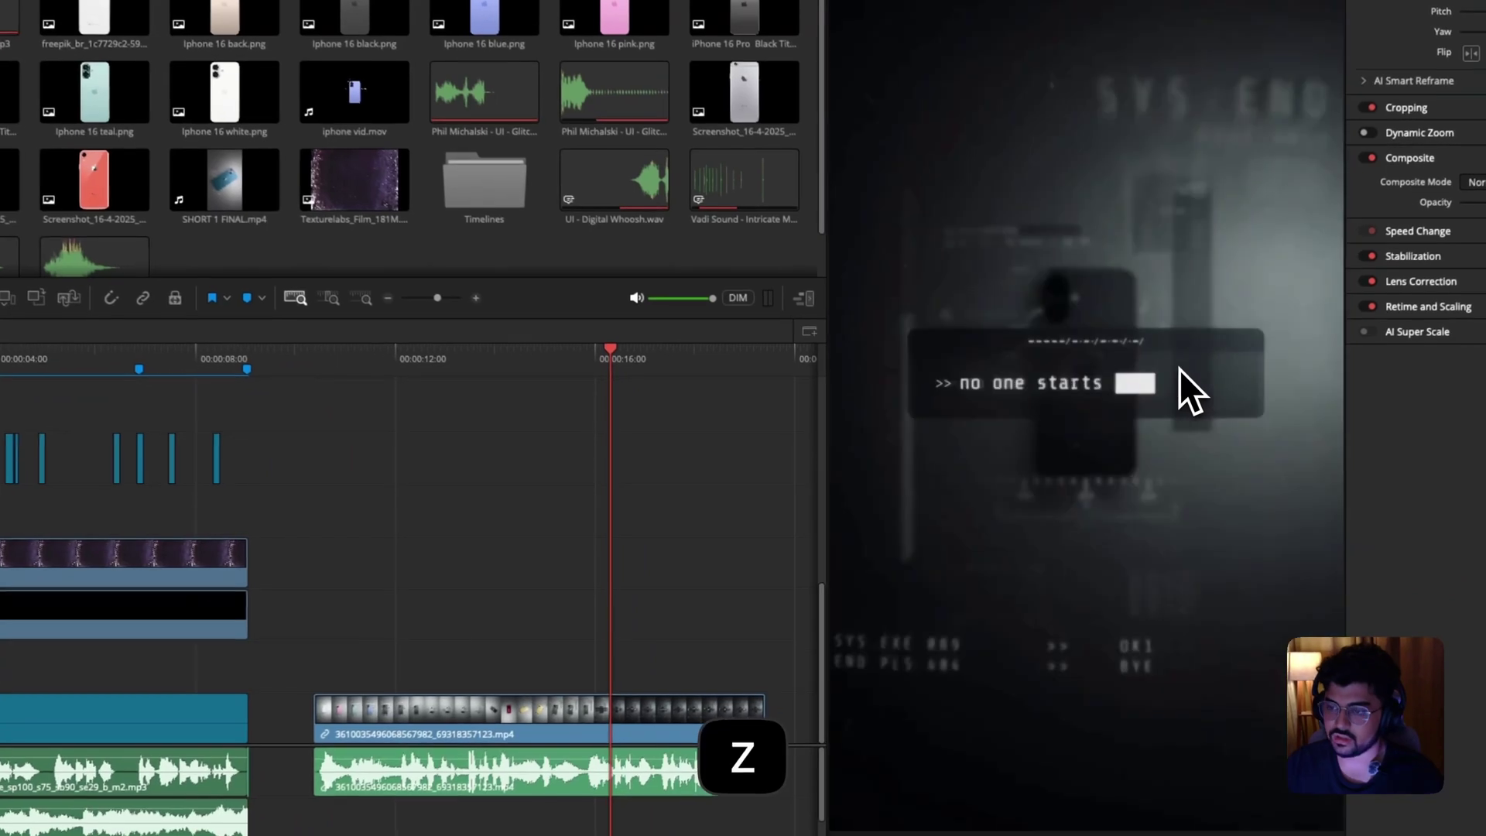
{"action": "left_click", "coordinate": [670, 369]}
{"action": "left_click_drag", "start_coordinate": [670, 368], "coordinate": [737, 350]}
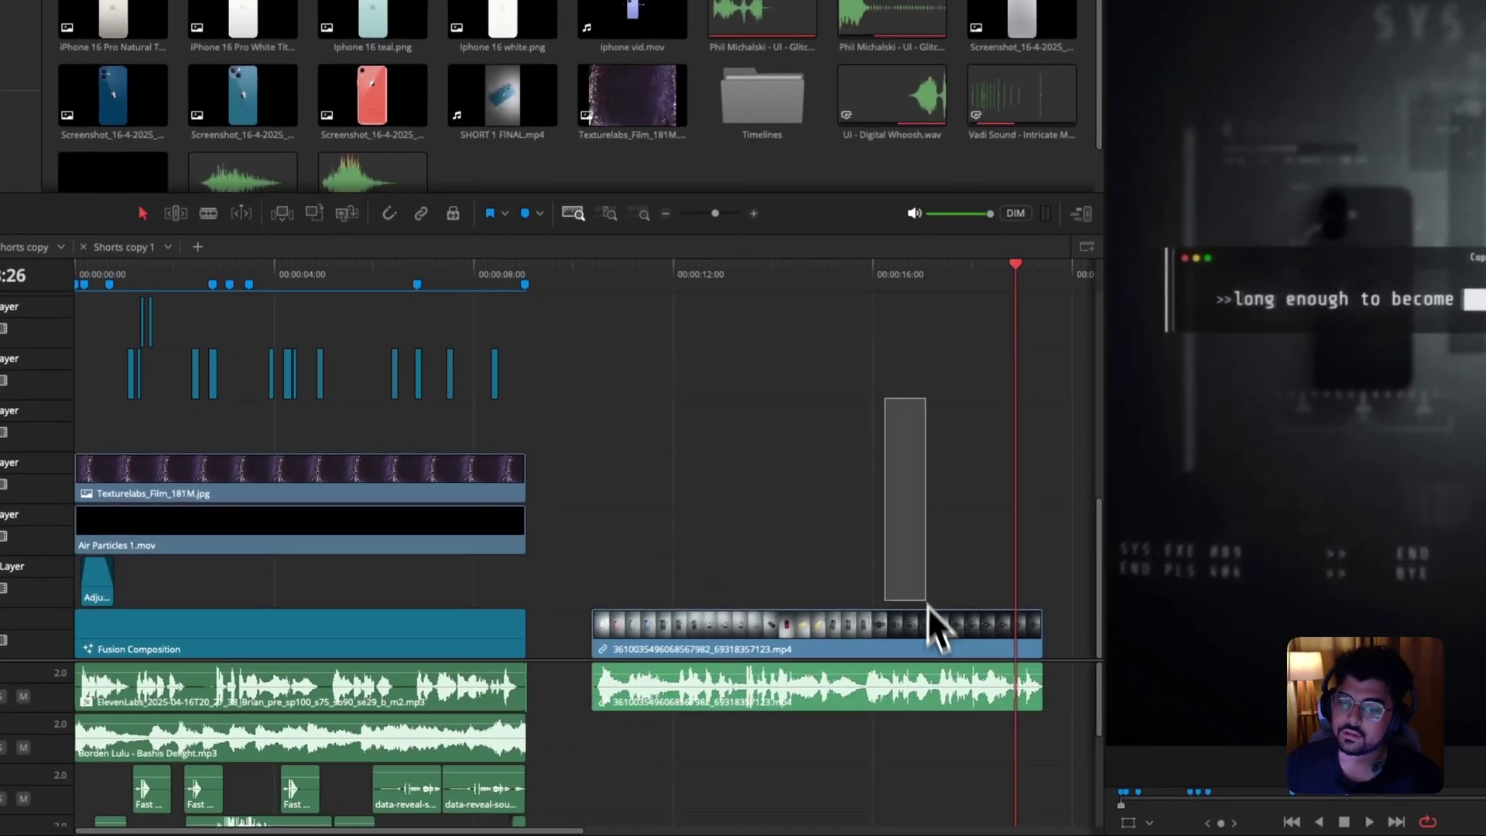
Delete the reference clip from the timeline and return the playhead to the start of the recreation.
{"action": "left_click", "coordinate": [756, 710]}
{"action": "key", "text": "BackSpace"}
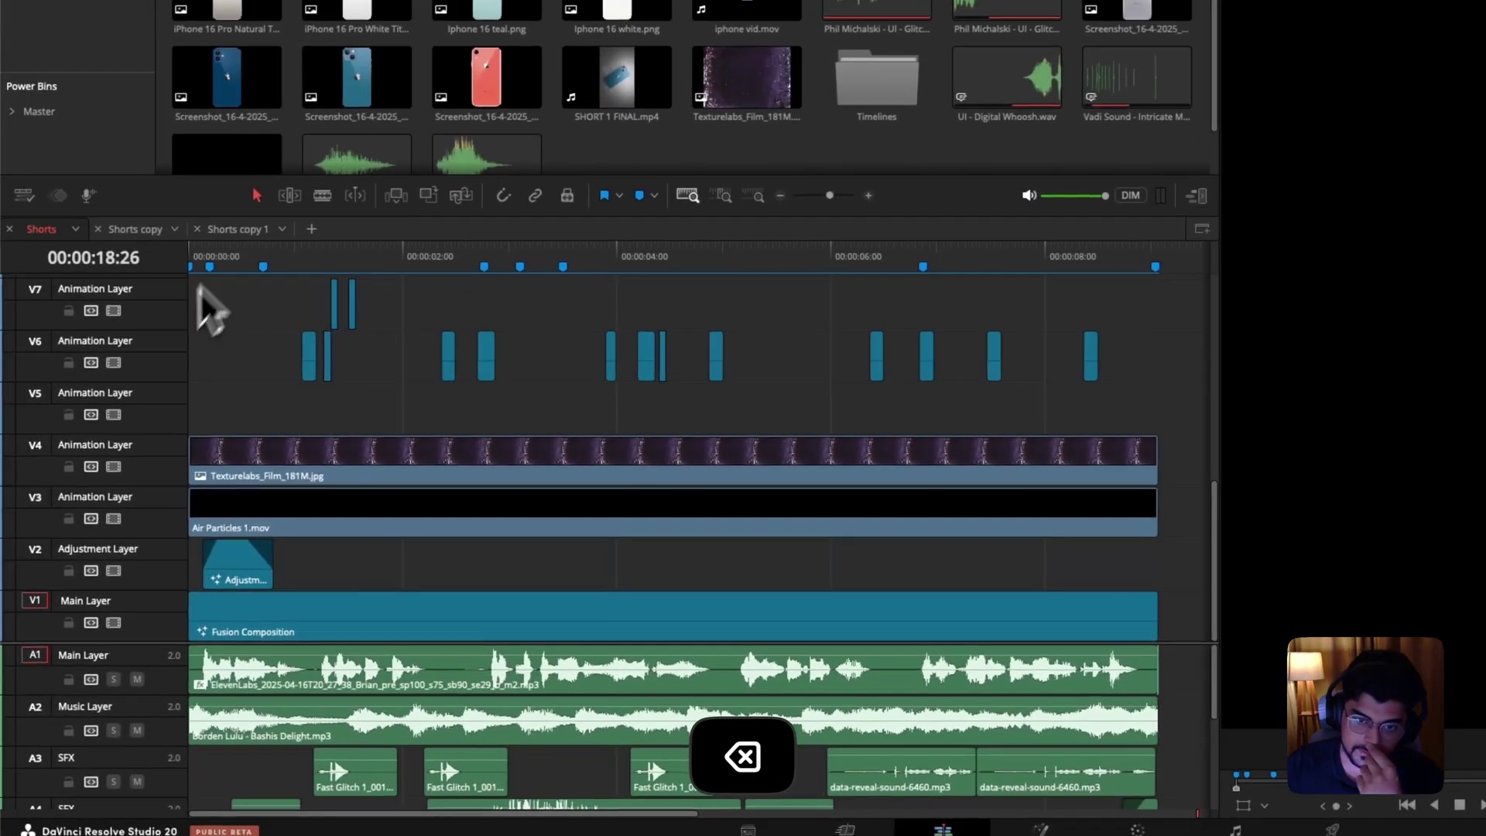
{"action": "left_click", "coordinate": [97, 279]}
{"action": "left_click_drag", "start_coordinate": [212, 261], "coordinate": [164, 273]}
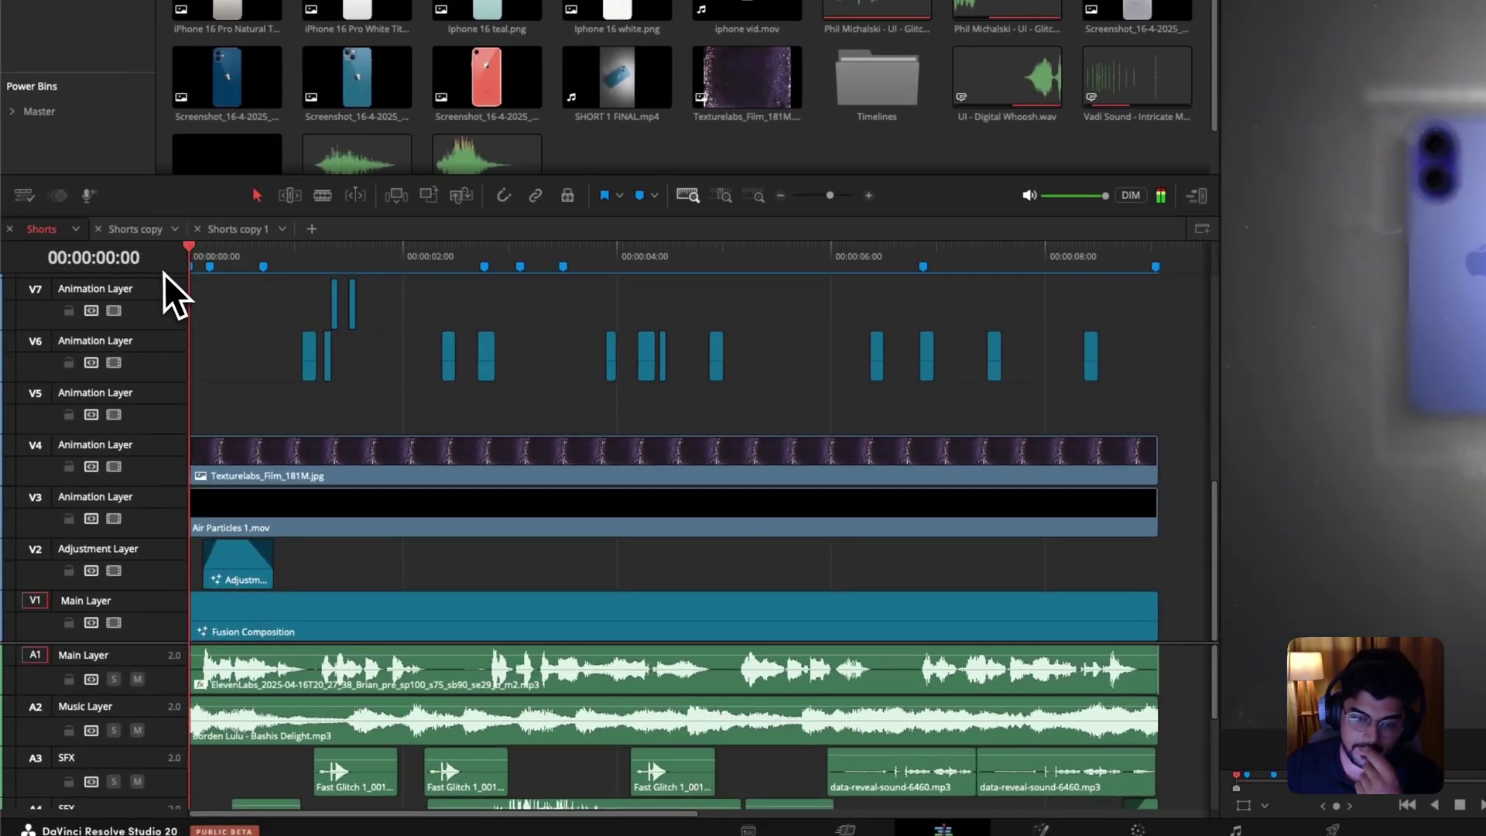
Examine the recreation's timeline layers, from the sound-effect tracks up to the highest video tracks.
{"action": "left_click", "coordinate": [326, 609]}
{"action": "scroll", "coordinate": [394, 771], "scroll_direction": "down", "scroll_amount": 4}
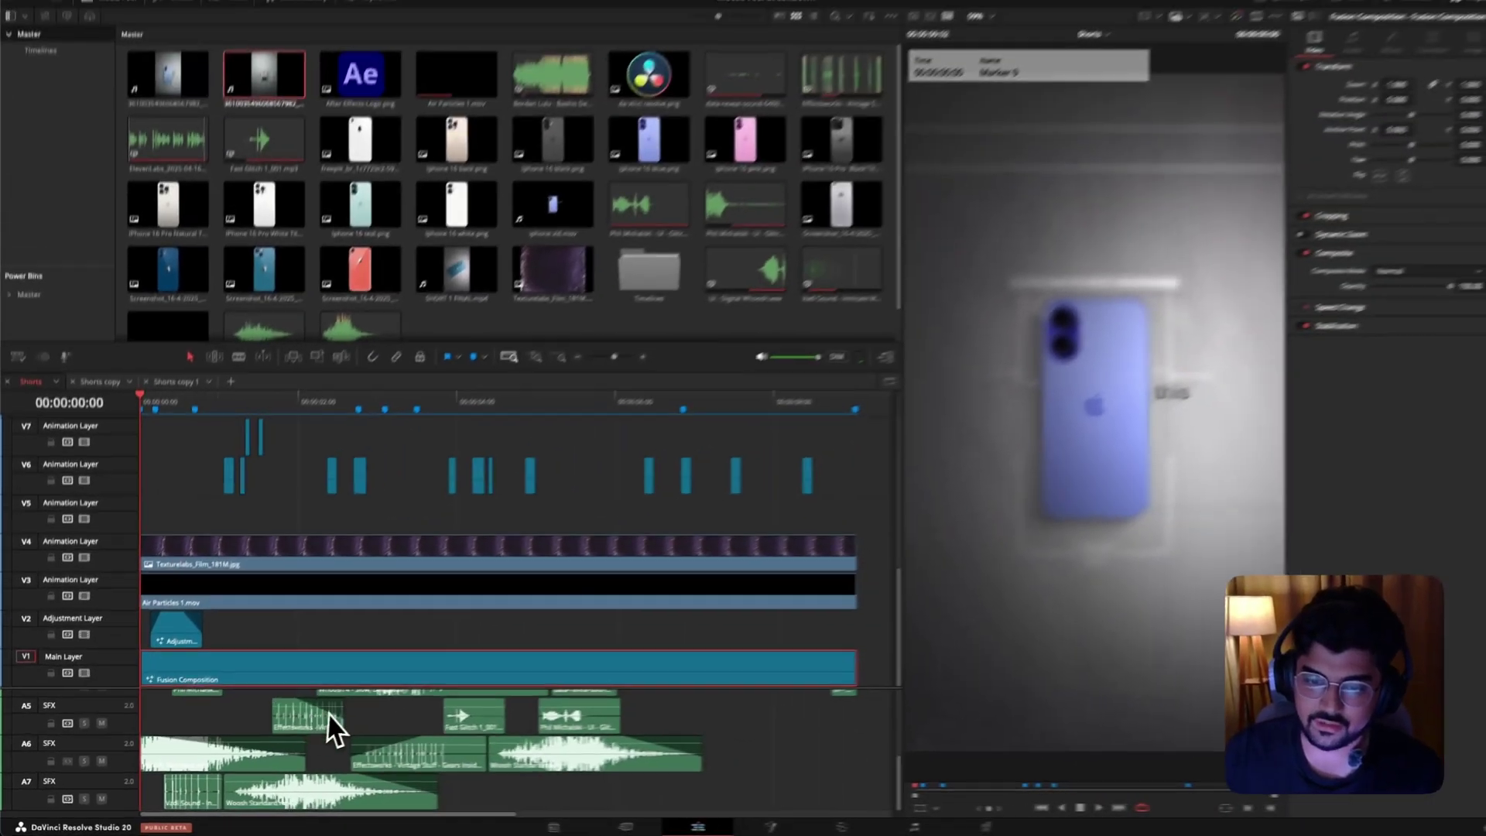
{"action": "scroll", "coordinate": [478, 724], "scroll_direction": "up", "scroll_amount": 4}
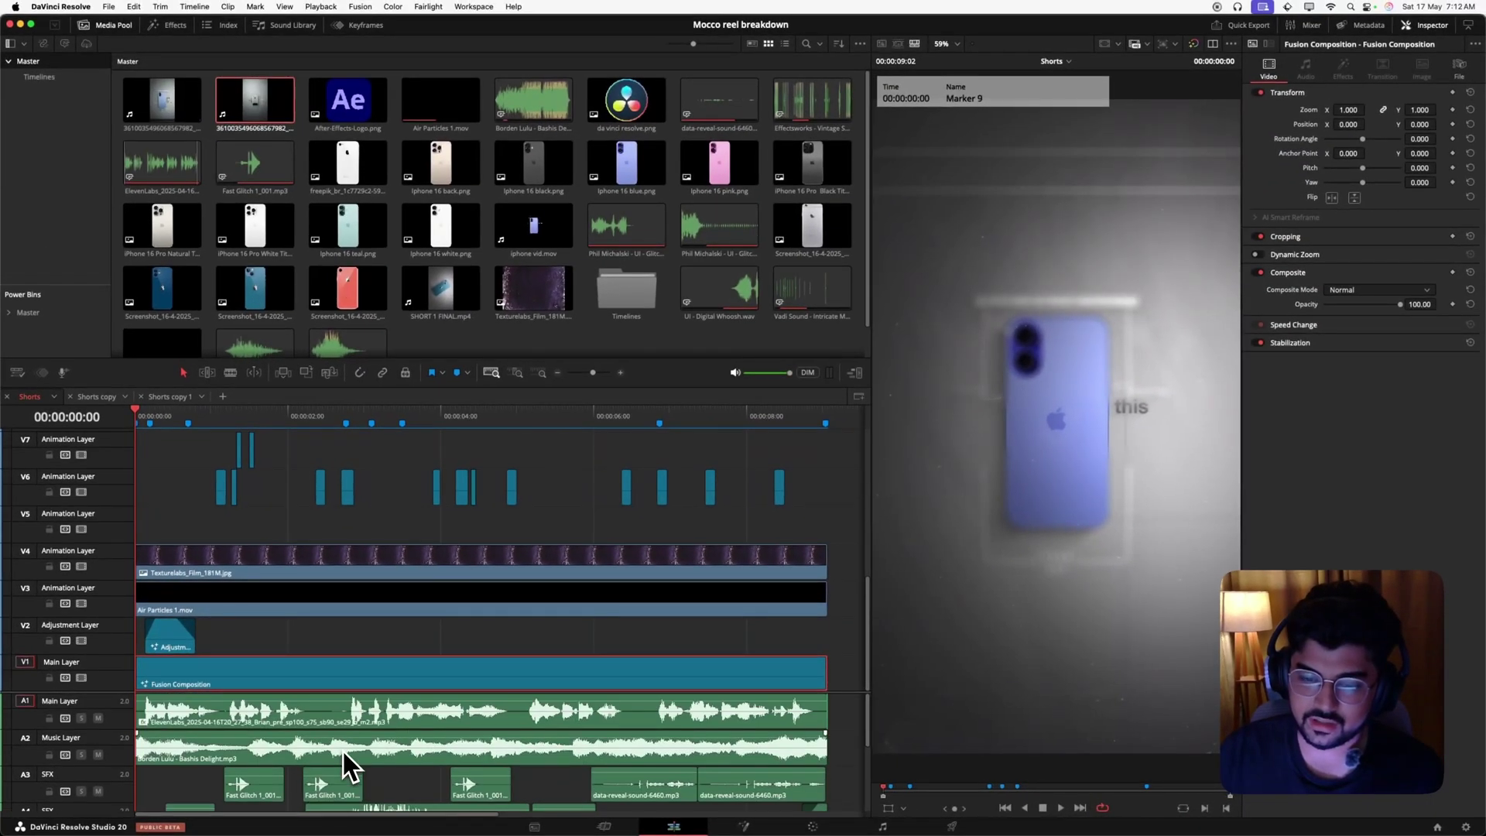
{"action": "scroll", "coordinate": [342, 751], "scroll_direction": "down", "scroll_amount": 4}
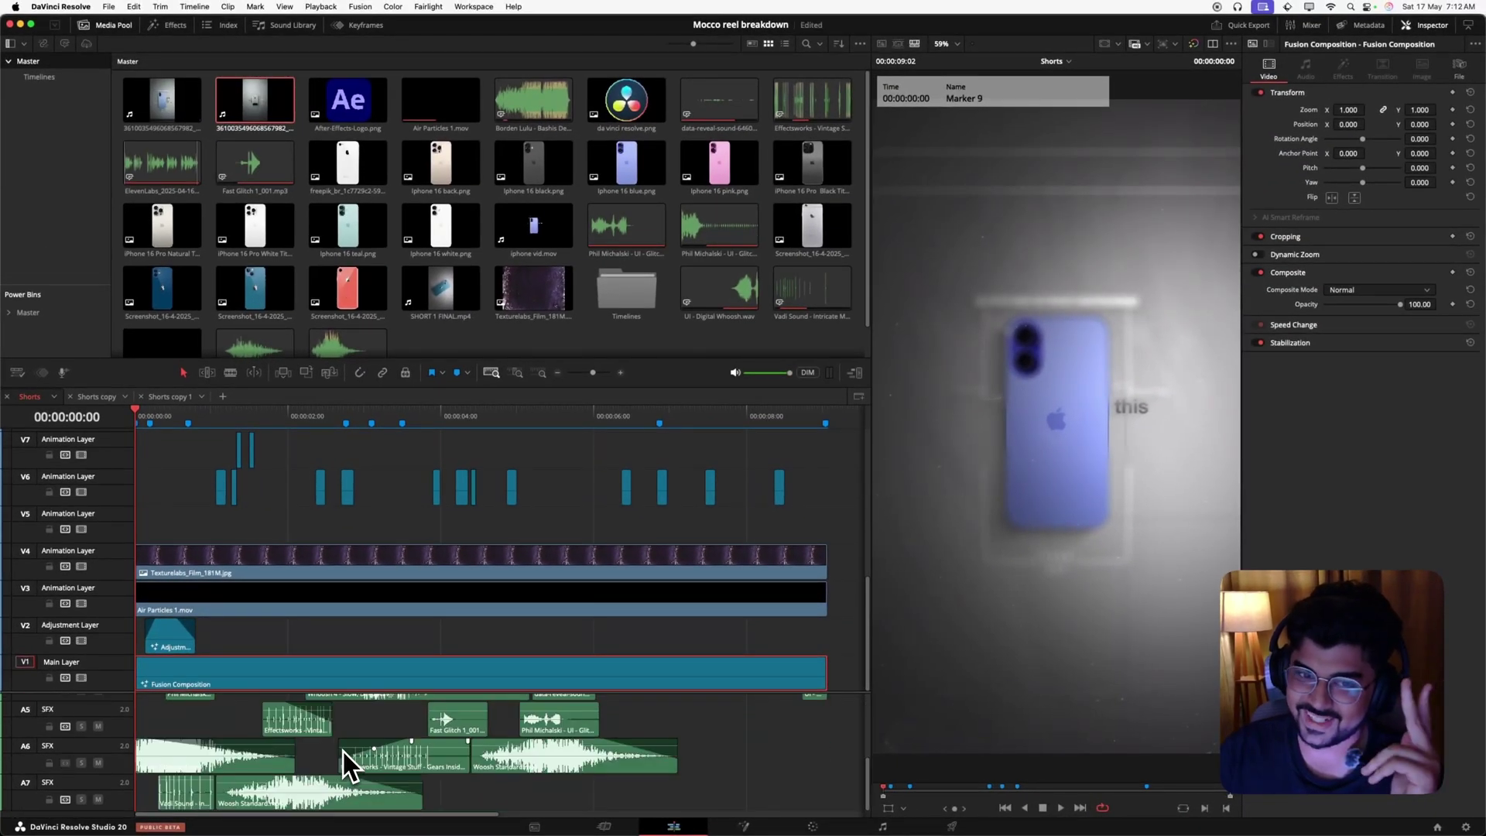
{"action": "scroll", "coordinate": [342, 751], "scroll_direction": "up", "scroll_amount": 4}
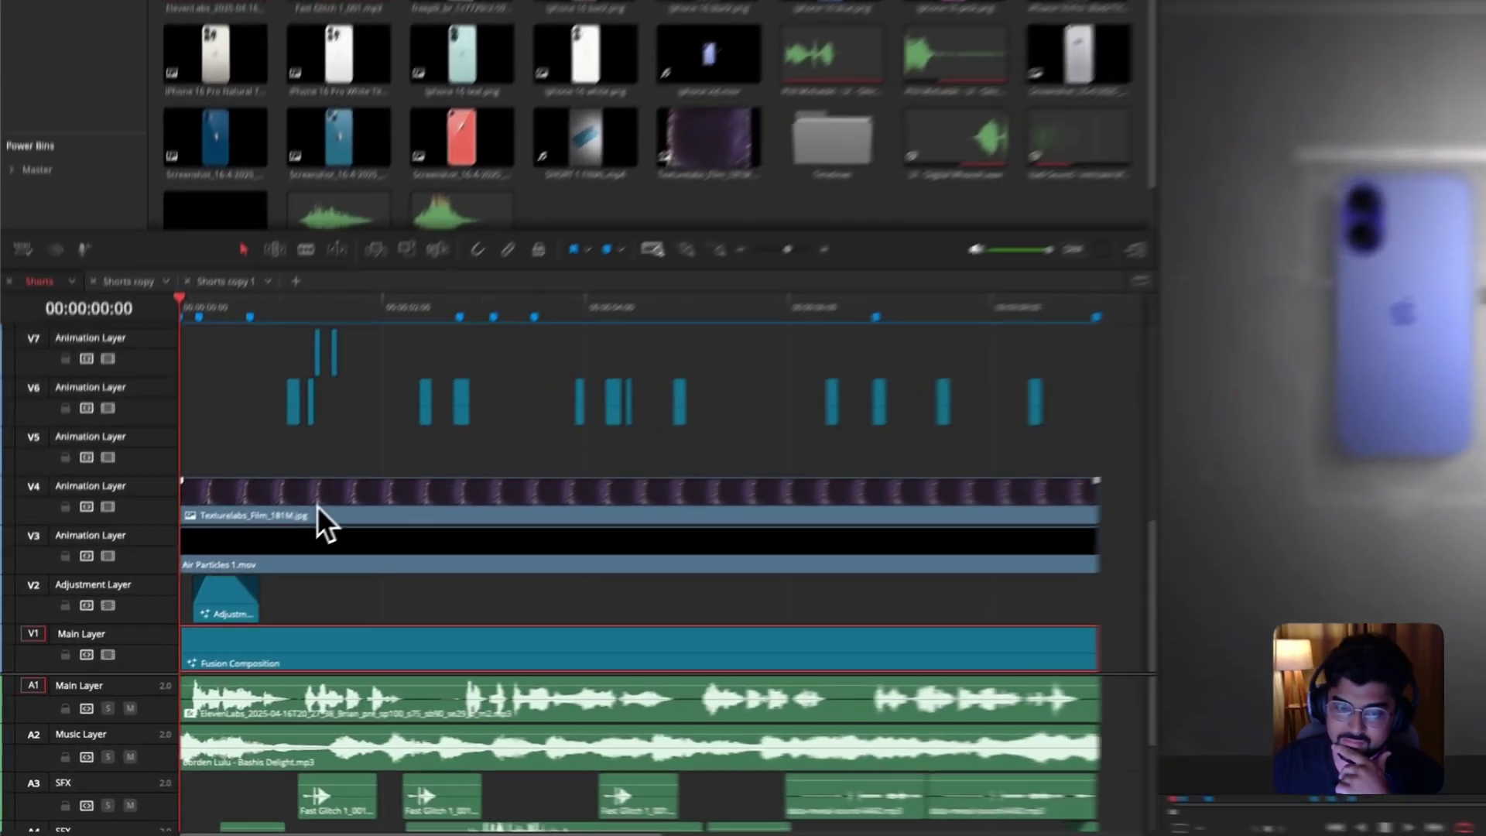
{"action": "scroll", "coordinate": [239, 566], "scroll_direction": "up", "scroll_amount": 9}
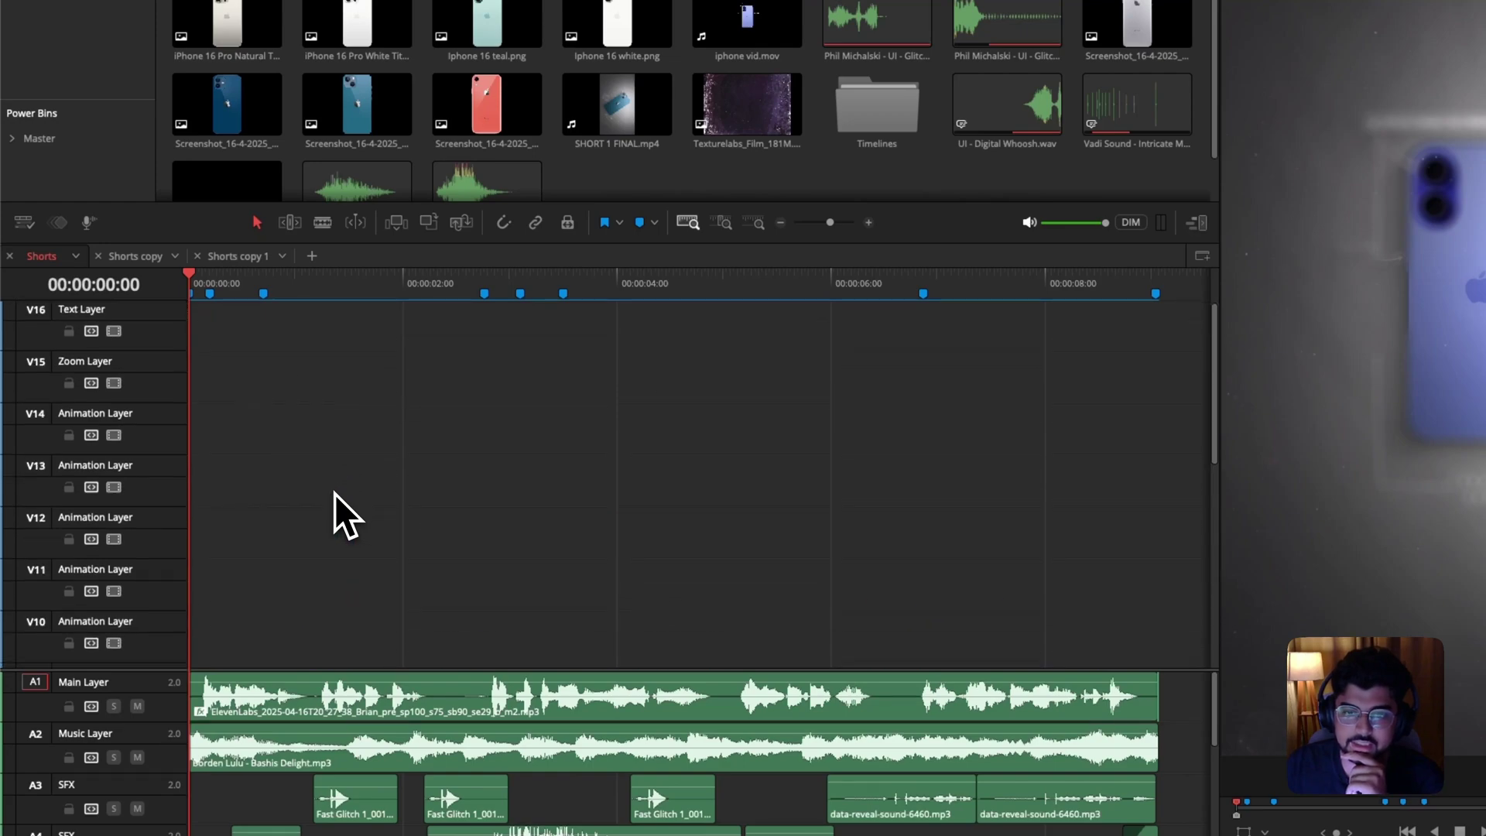
{"action": "scroll", "coordinate": [335, 493], "scroll_direction": "down", "scroll_amount": 9}
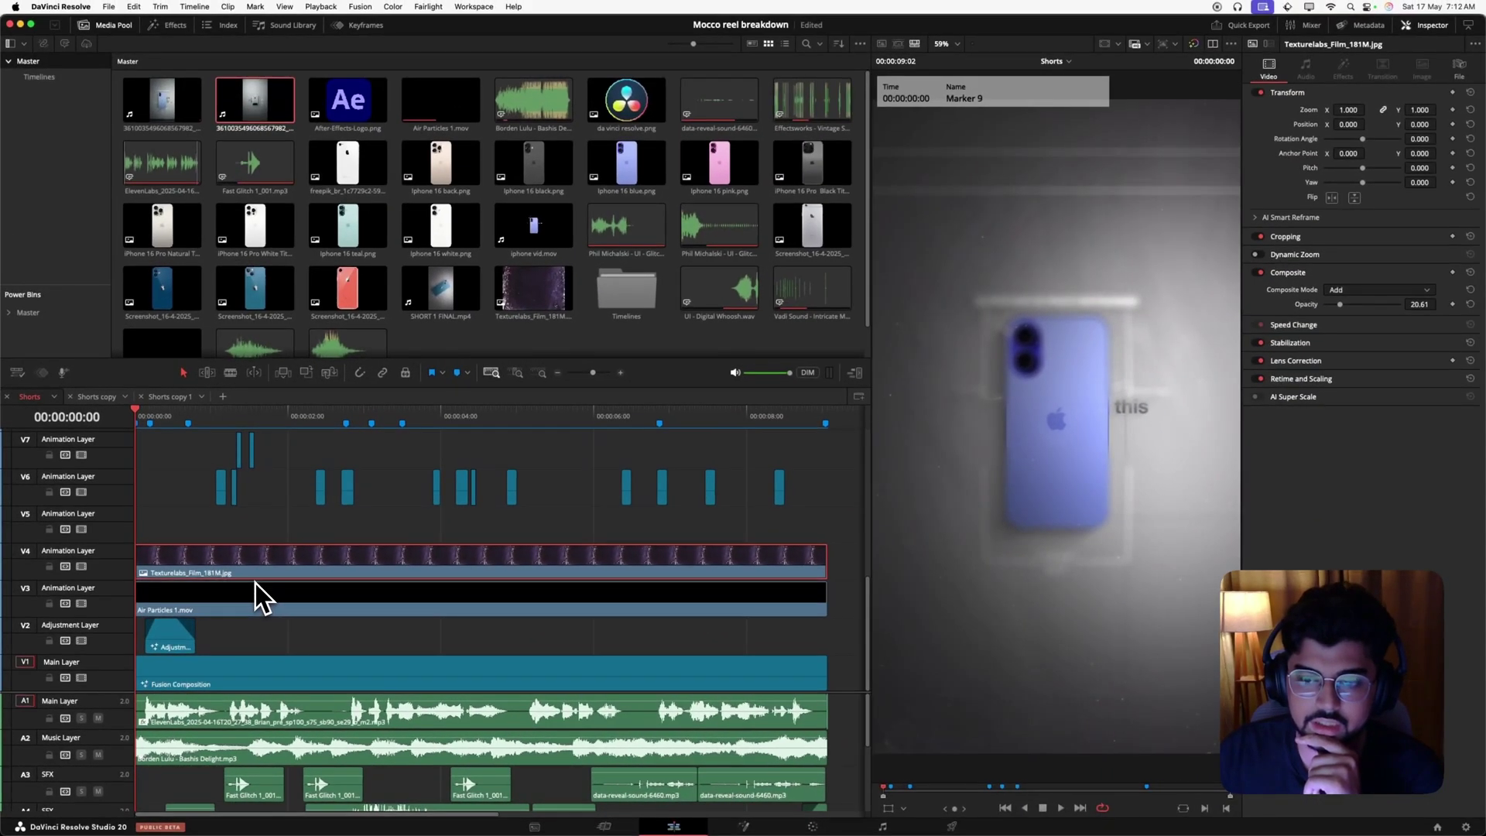
Open the main layer's composition in Fusion and trace its node tree from MediaOut1 back to Merge3D1 and Camera3D1.
{"action": "left_click", "coordinate": [232, 674]}
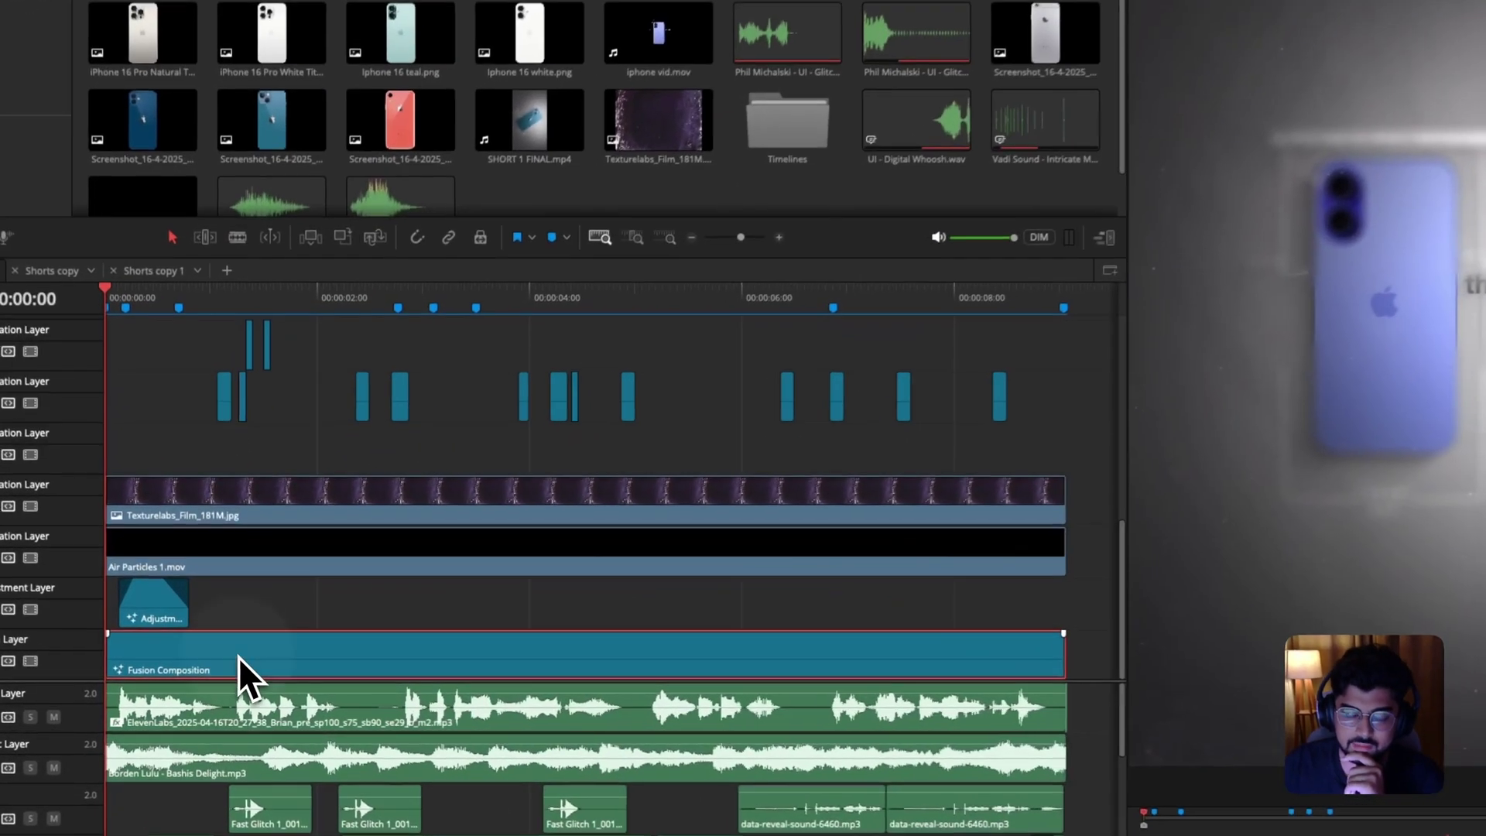
{"action": "key", "text": "super+p"}
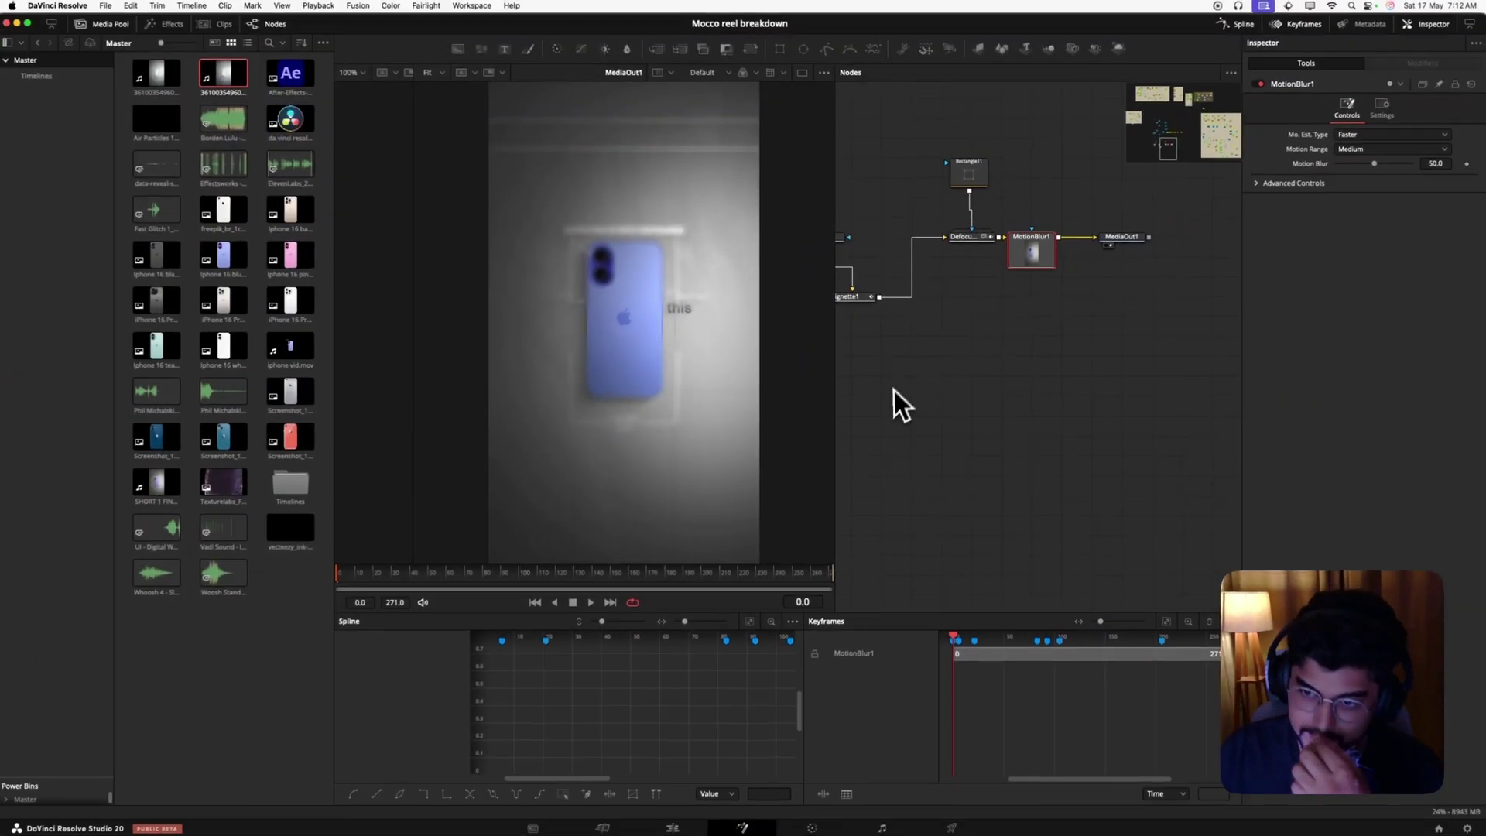
{"action": "scroll", "coordinate": [1161, 336], "scroll_direction": "left", "scroll_amount": 5}
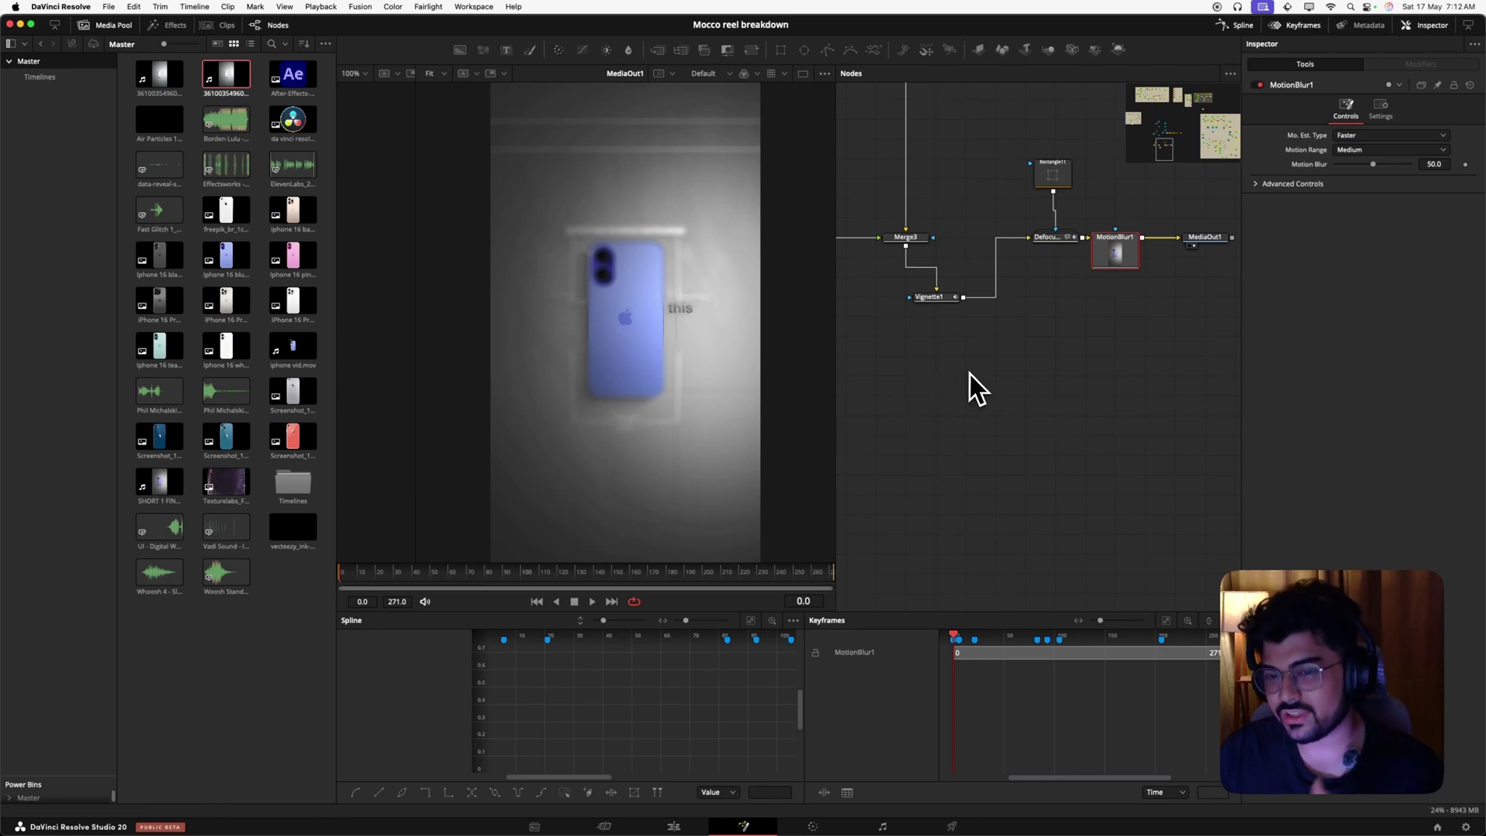
{"action": "scroll", "coordinate": [968, 374], "scroll_direction": "left", "scroll_amount": 5}
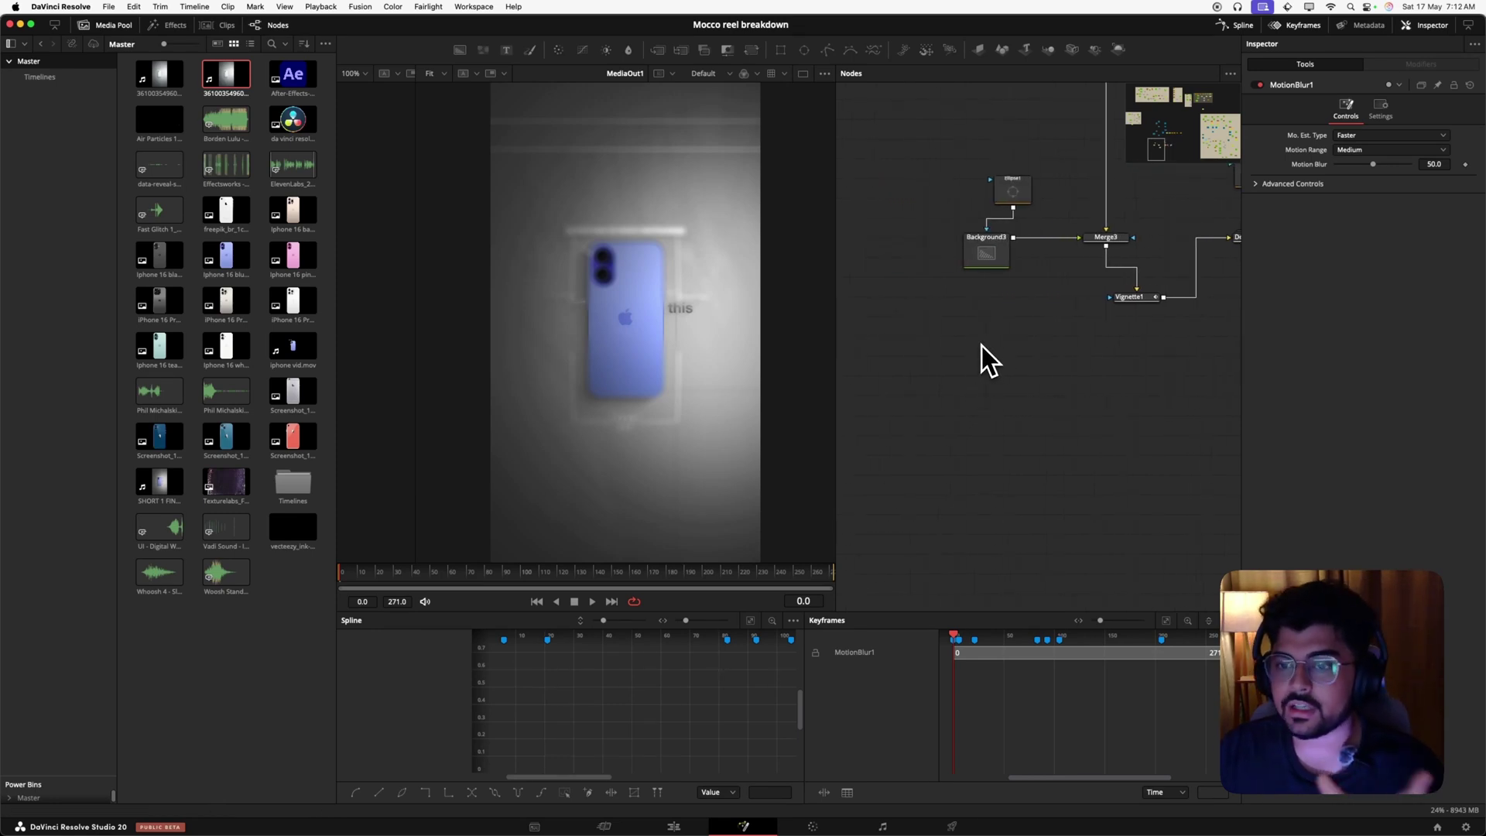
{"action": "scroll", "coordinate": [1074, 350], "scroll_direction": "up", "scroll_amount": 8}
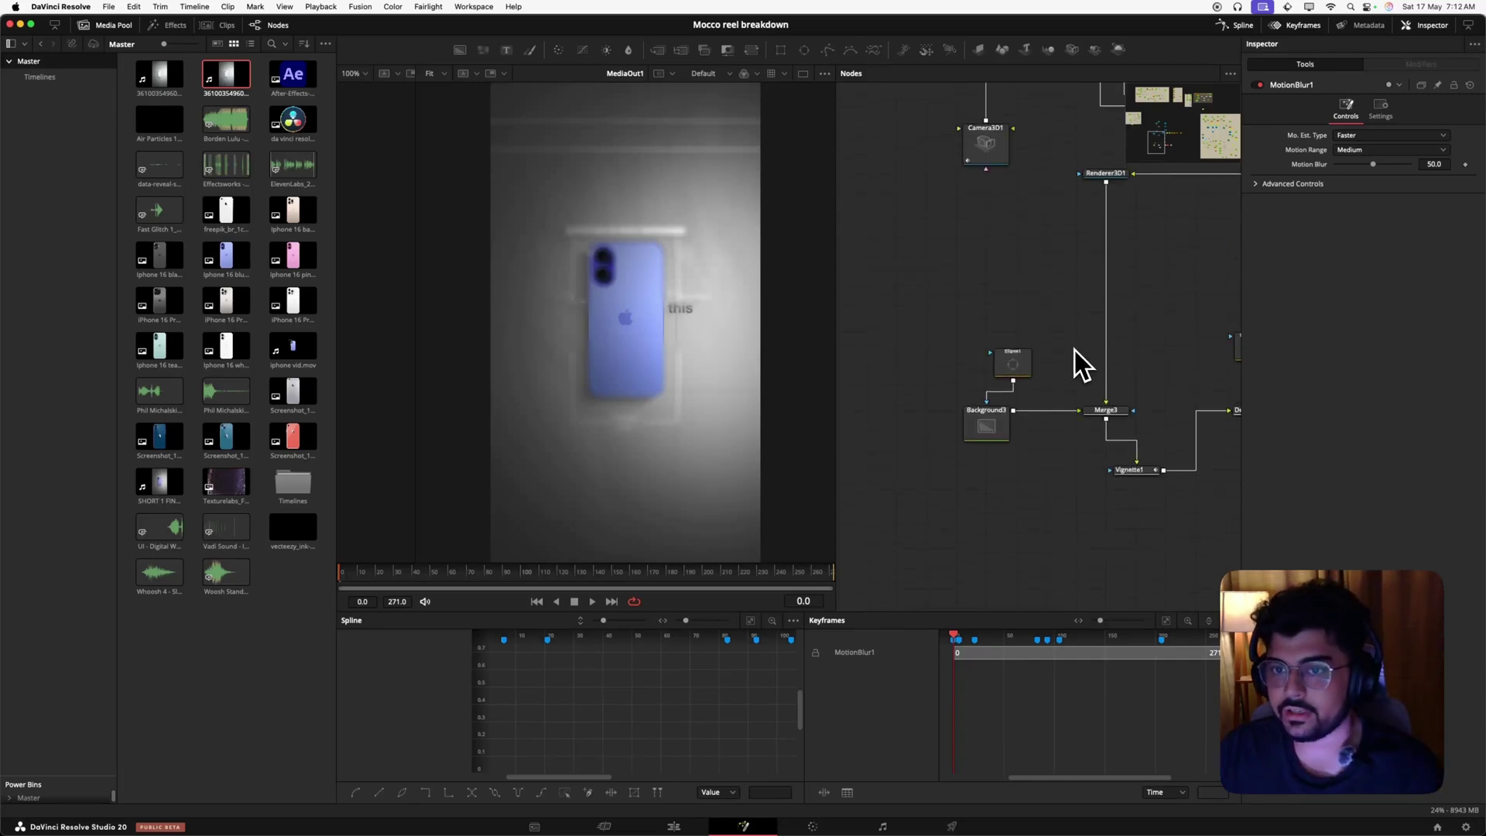
{"action": "scroll", "coordinate": [1032, 340], "scroll_direction": "up", "scroll_amount": 5}
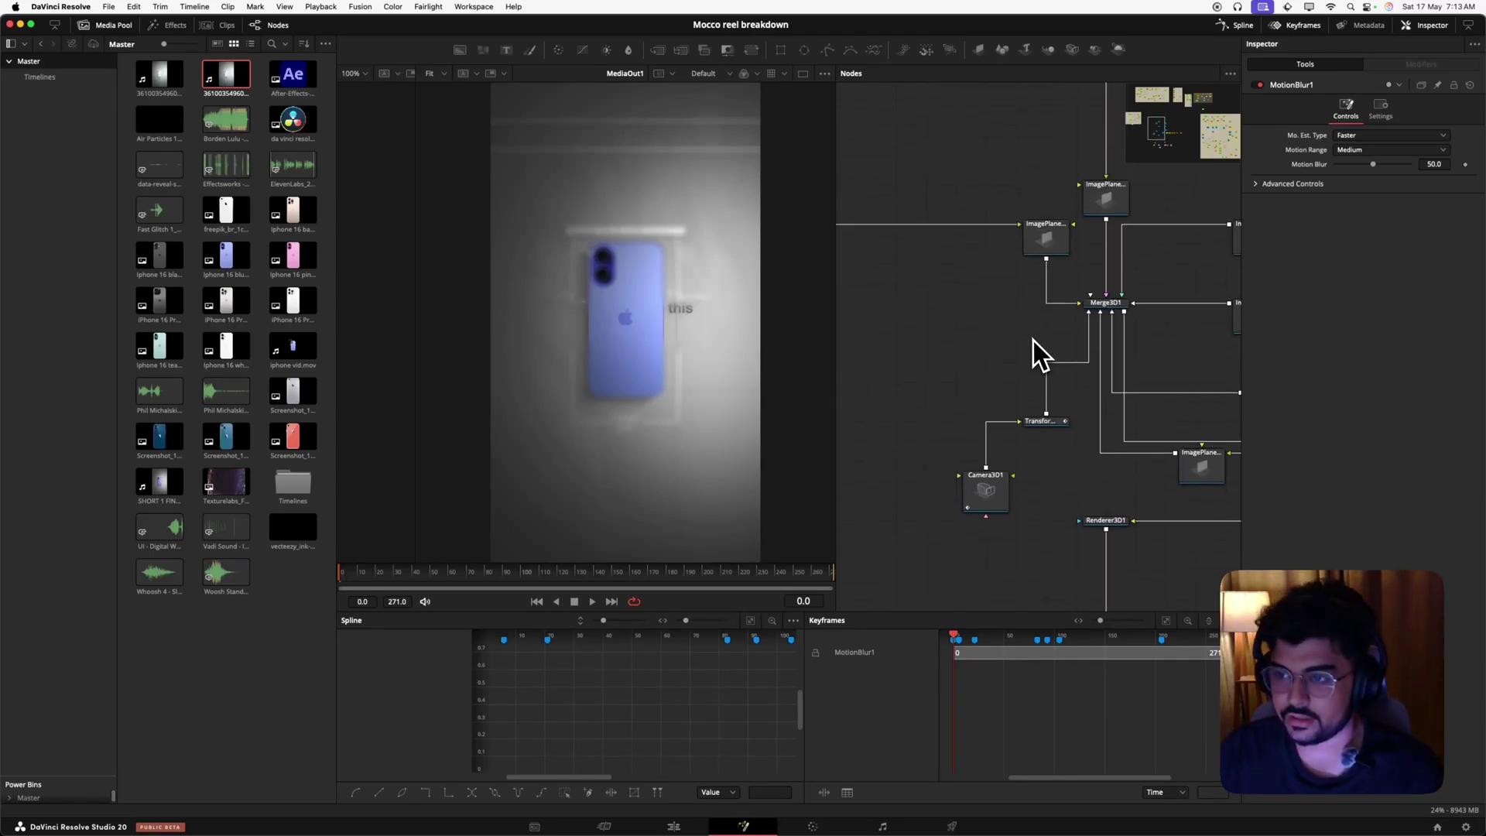
{"action": "scroll", "coordinate": [1033, 341], "scroll_direction": "left", "scroll_amount": 2}
{"action": "scroll", "coordinate": [1033, 341], "scroll_direction": "left", "scroll_amount": 1}
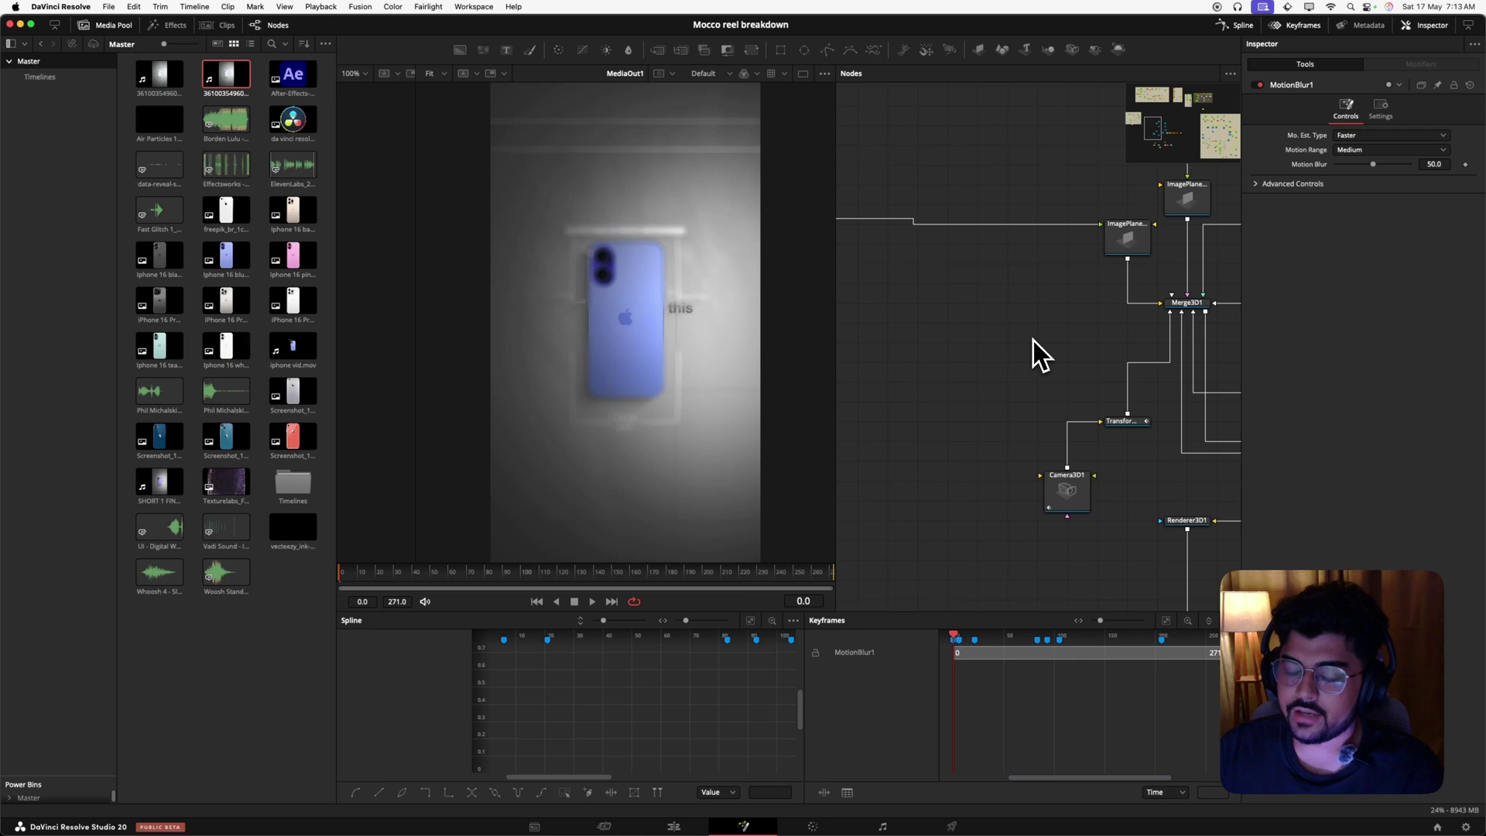
Locate the Underlay1 group in the node tree and show Background1 in the viewer.
{"action": "scroll", "coordinate": [1033, 341], "scroll_direction": "up", "scroll_amount": 10}
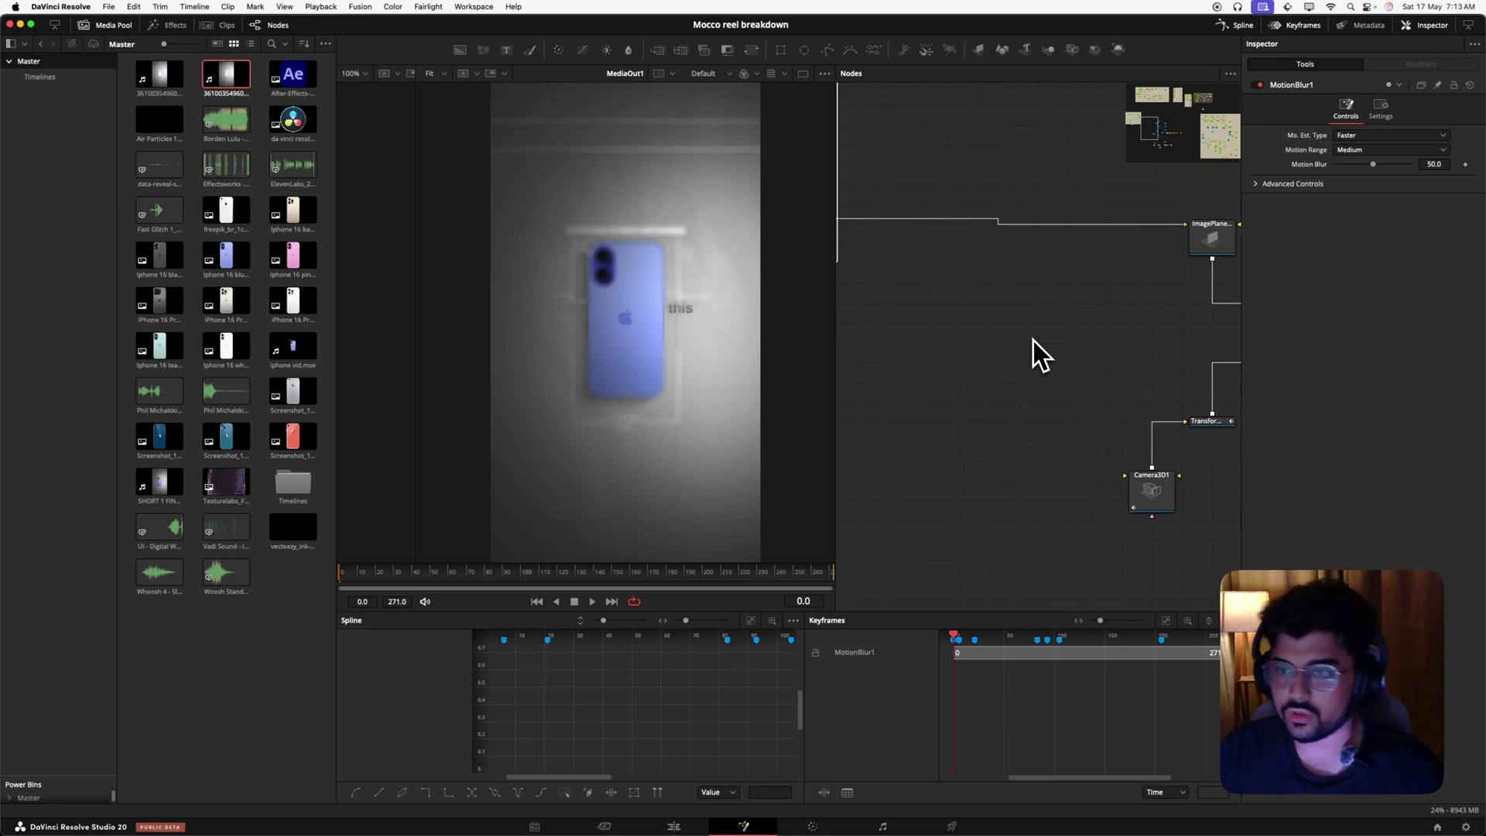
{"action": "scroll", "coordinate": [1033, 340], "scroll_direction": "left", "scroll_amount": 2}
{"action": "scroll", "coordinate": [1033, 341], "scroll_direction": "up", "scroll_amount": 1}
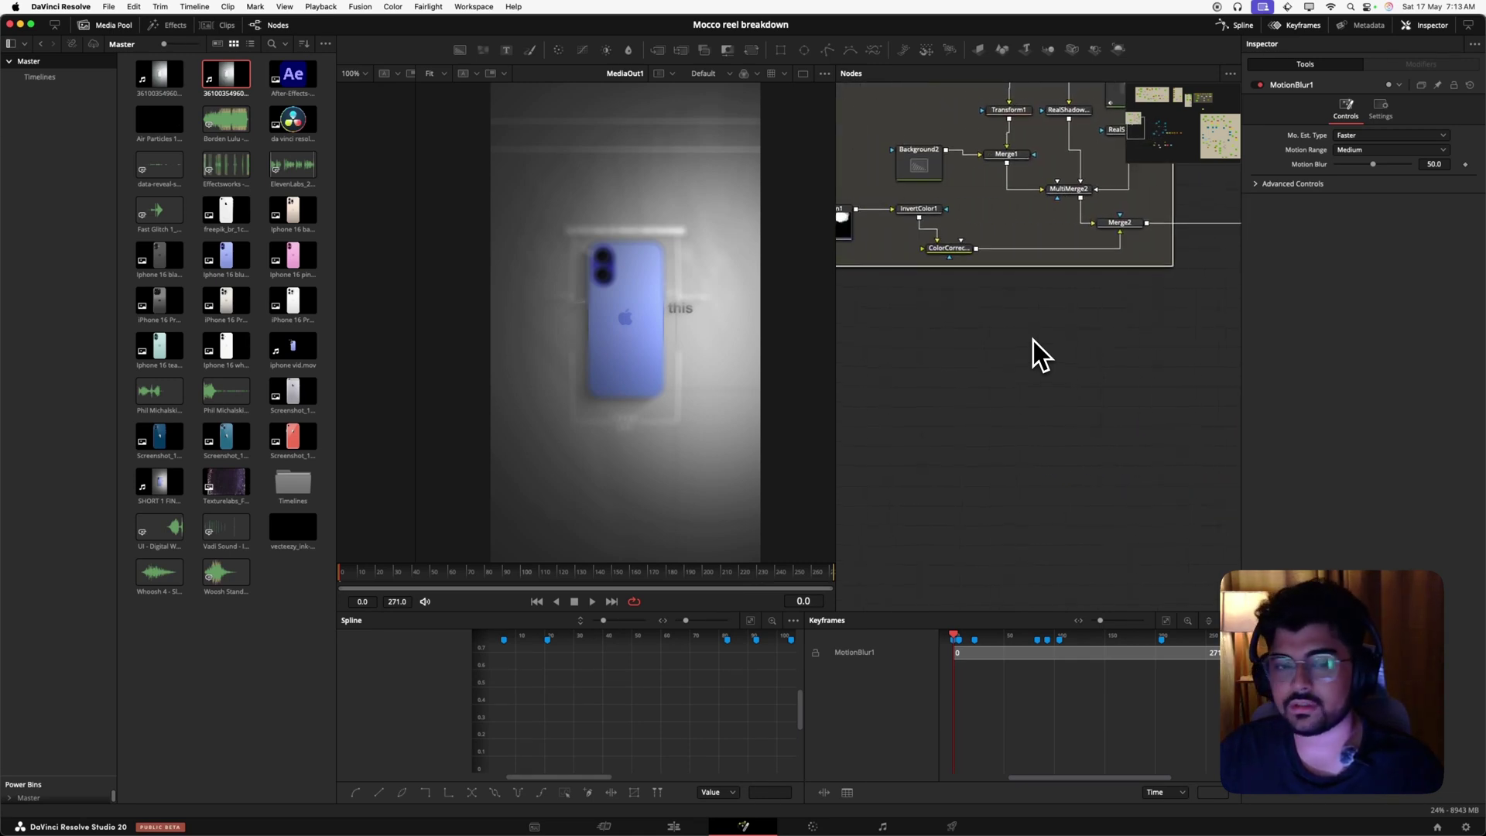
{"action": "scroll", "coordinate": [1022, 295], "scroll_direction": "up", "scroll_amount": 4}
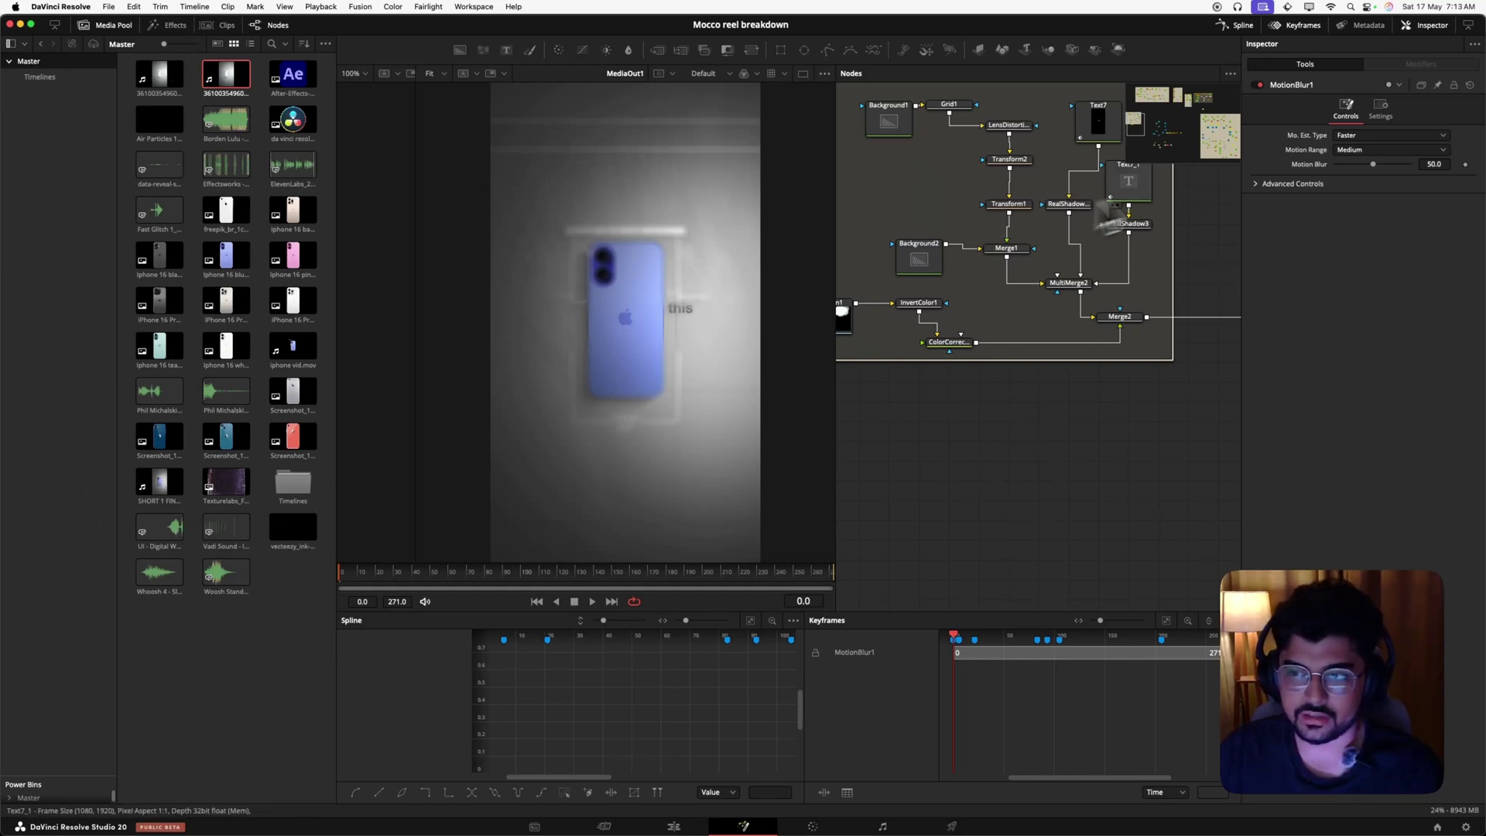
{"action": "scroll", "coordinate": [1057, 345], "scroll_direction": "up", "scroll_amount": 5}
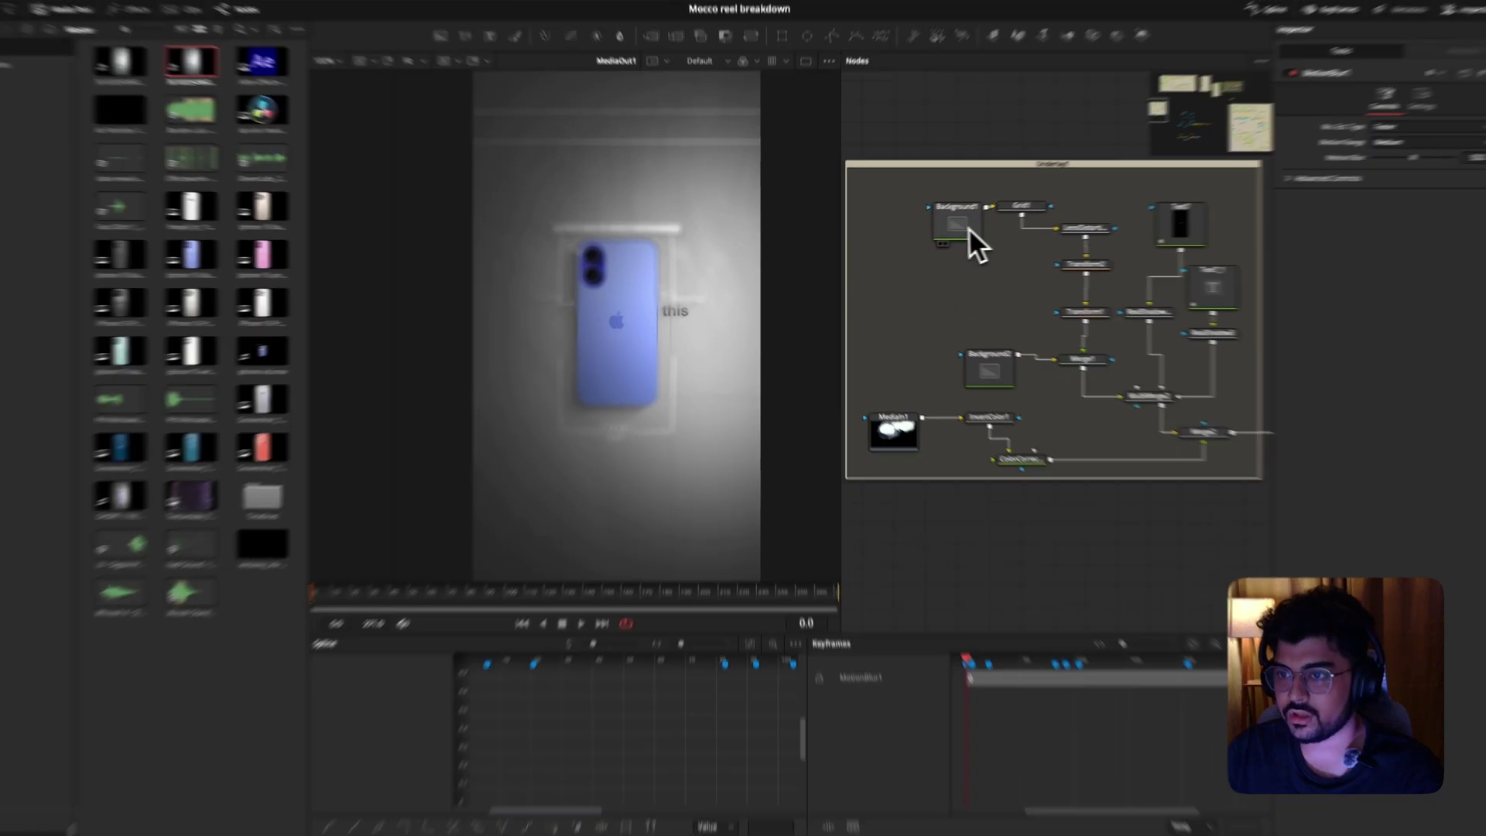
{"action": "left_click_drag", "start_coordinate": [967, 226], "coordinate": [632, 384]}
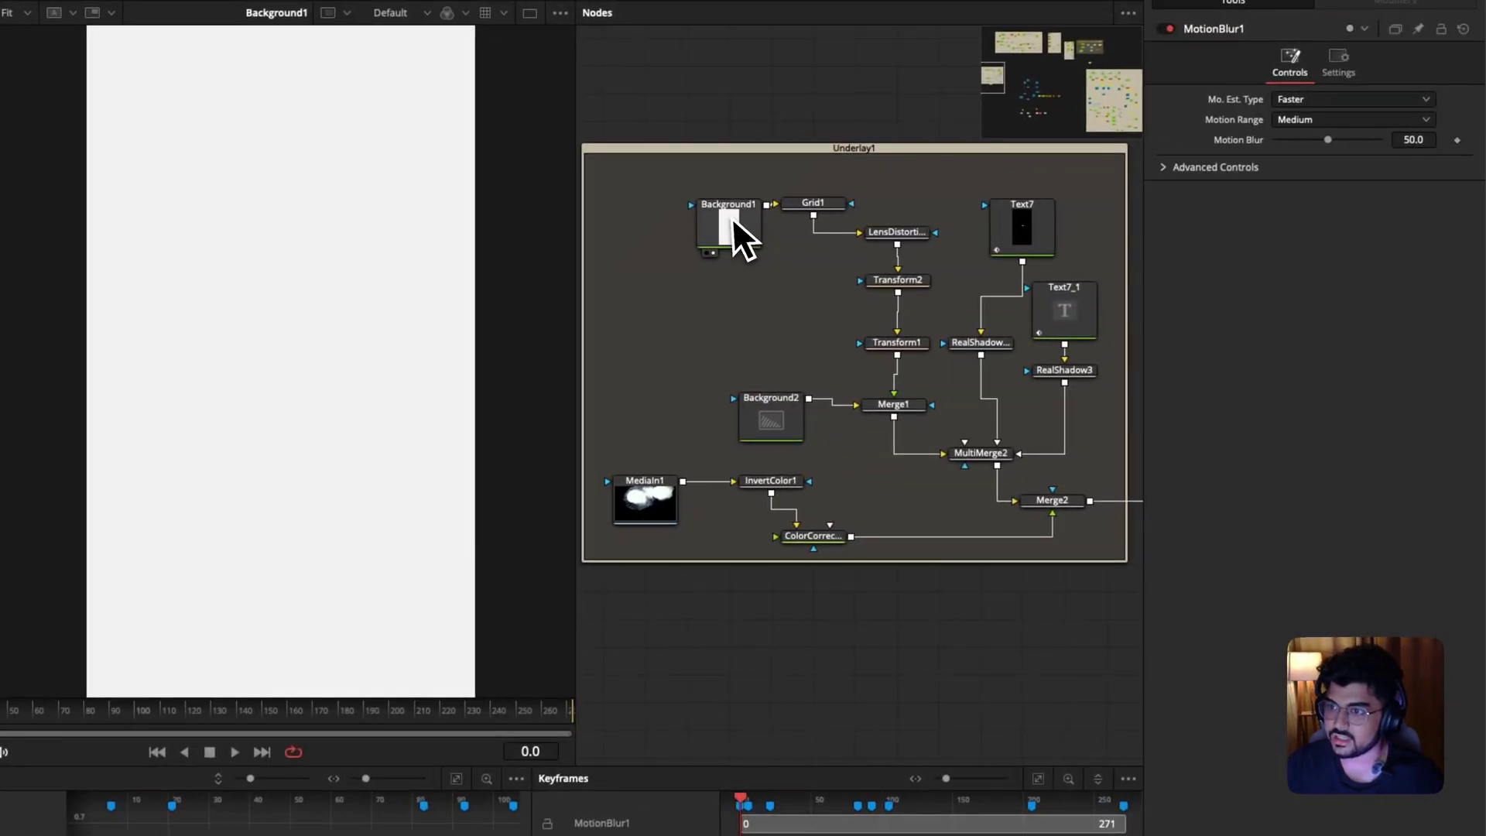
Inspect Background1's solid colour in the colour picker, leaving it as set.
{"action": "left_click", "coordinate": [1021, 200]}
{"action": "left_click", "coordinate": [1323, 195]}
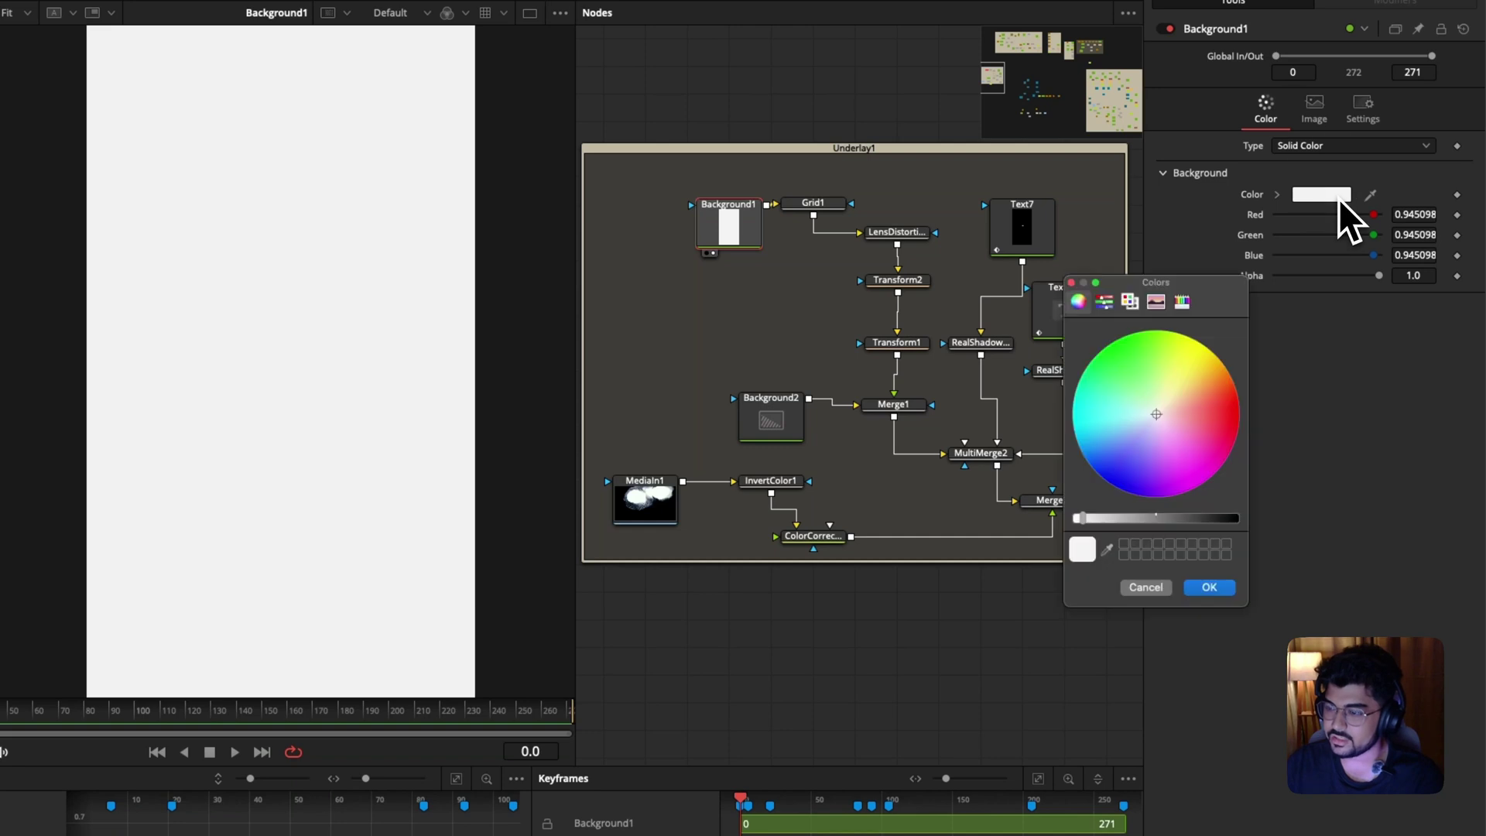
{"action": "left_click", "coordinate": [1158, 588]}
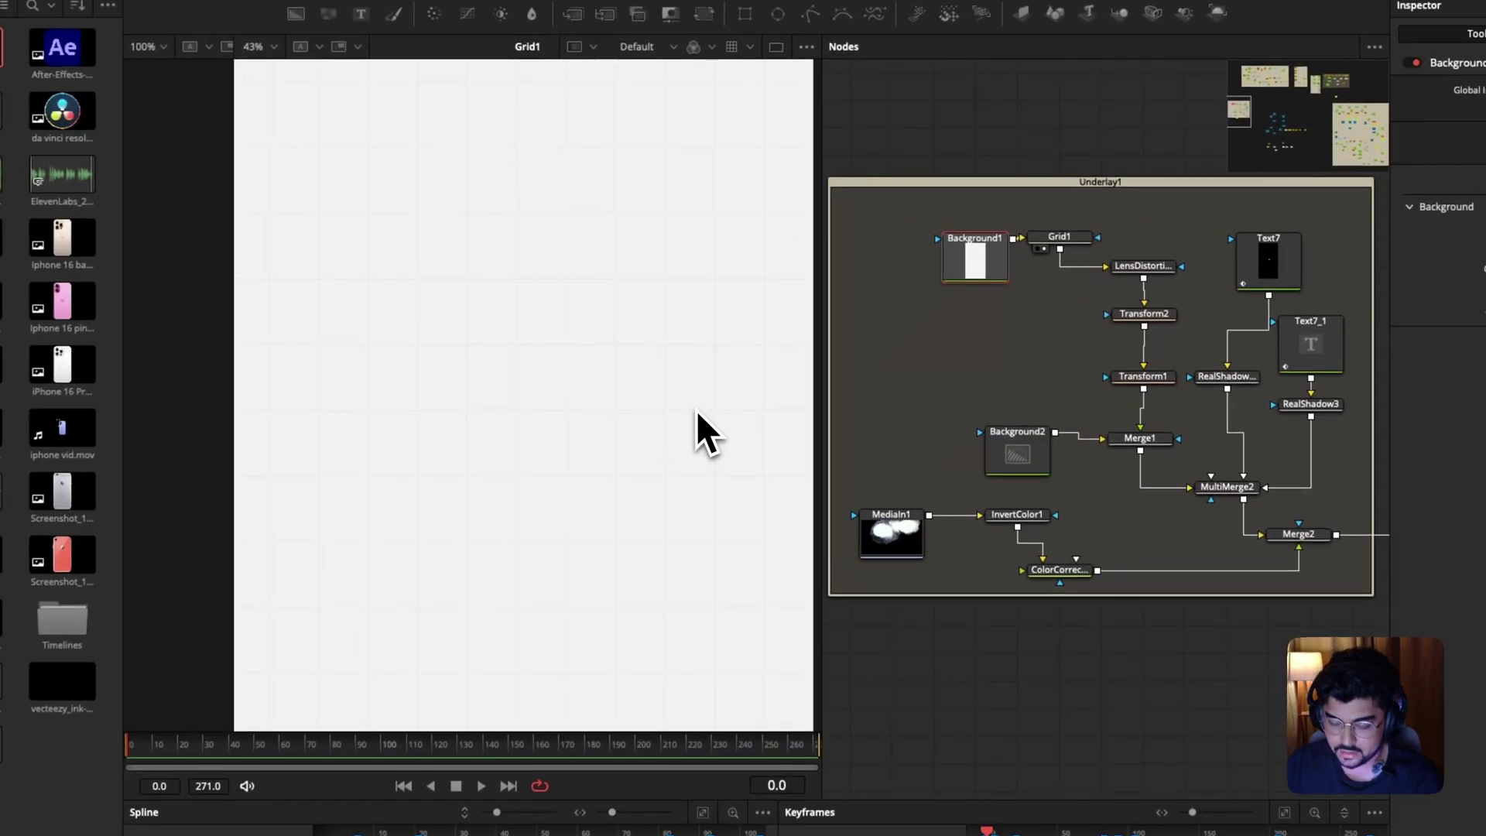
Fit Grid1's output in the viewer, then view the output of LensDistortion1.
{"action": "key", "text": "super+z"}
{"action": "key", "text": "z"}
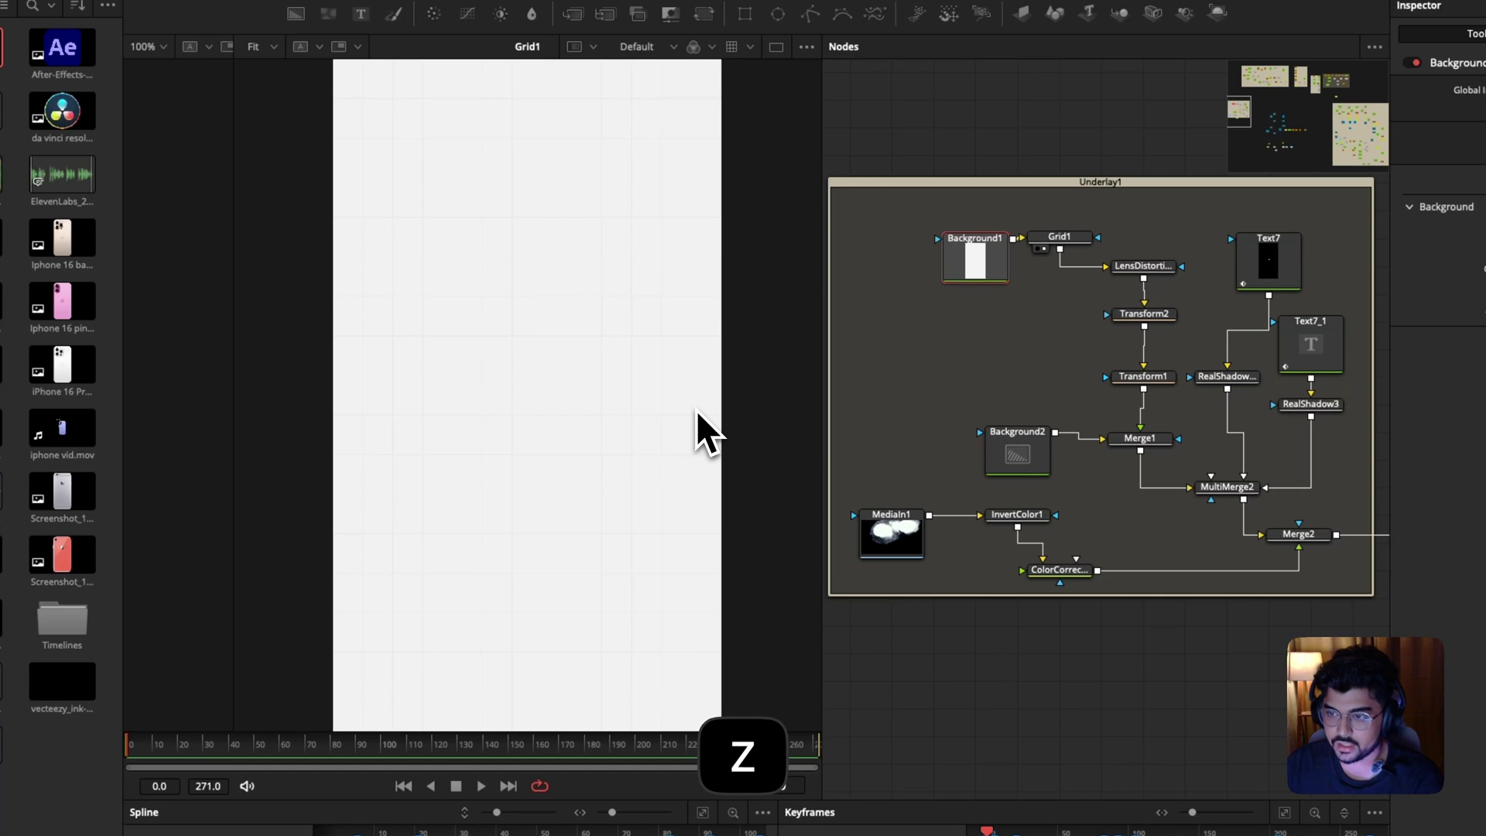
{"action": "left_click", "coordinate": [1148, 272]}
{"action": "key", "text": "1"}
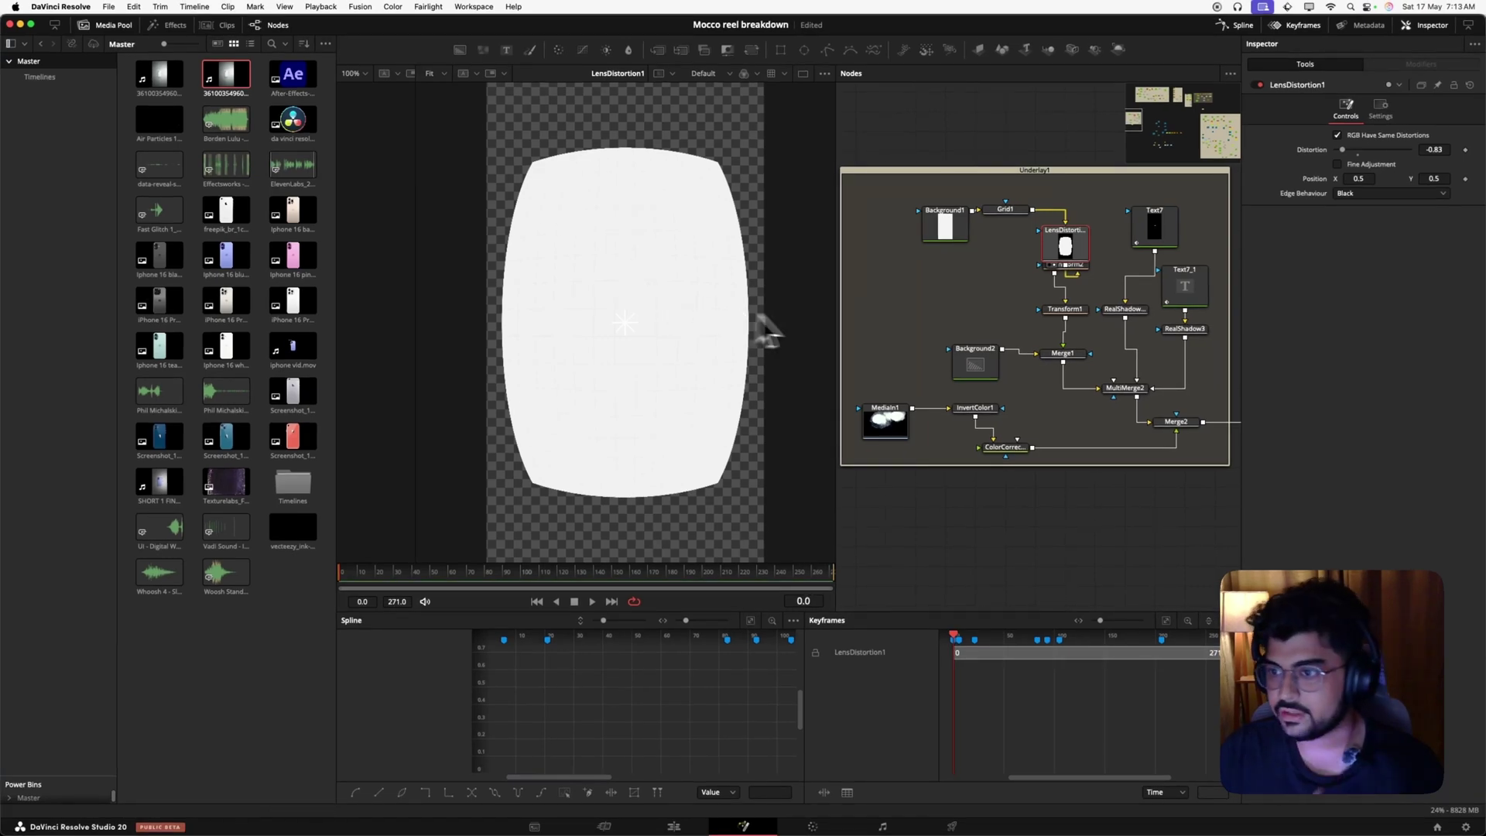
View the output of Transform2 and then of Transform1 beneath the lens distortion node.
{"action": "left_click_drag", "start_coordinate": [1060, 249], "coordinate": [1060, 220]}
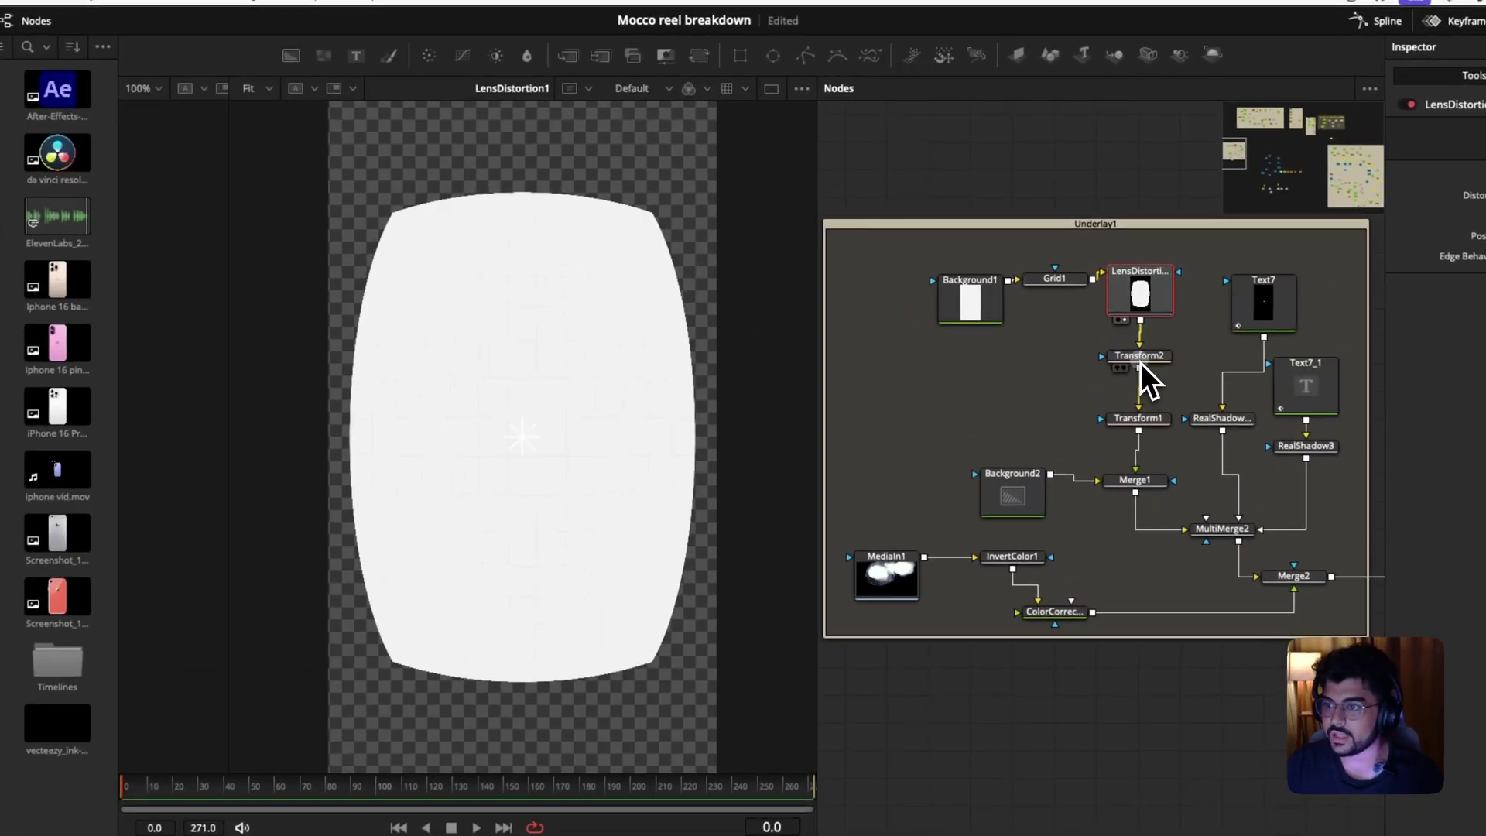
{"action": "left_click", "coordinate": [1140, 361]}
{"action": "key", "text": "1"}
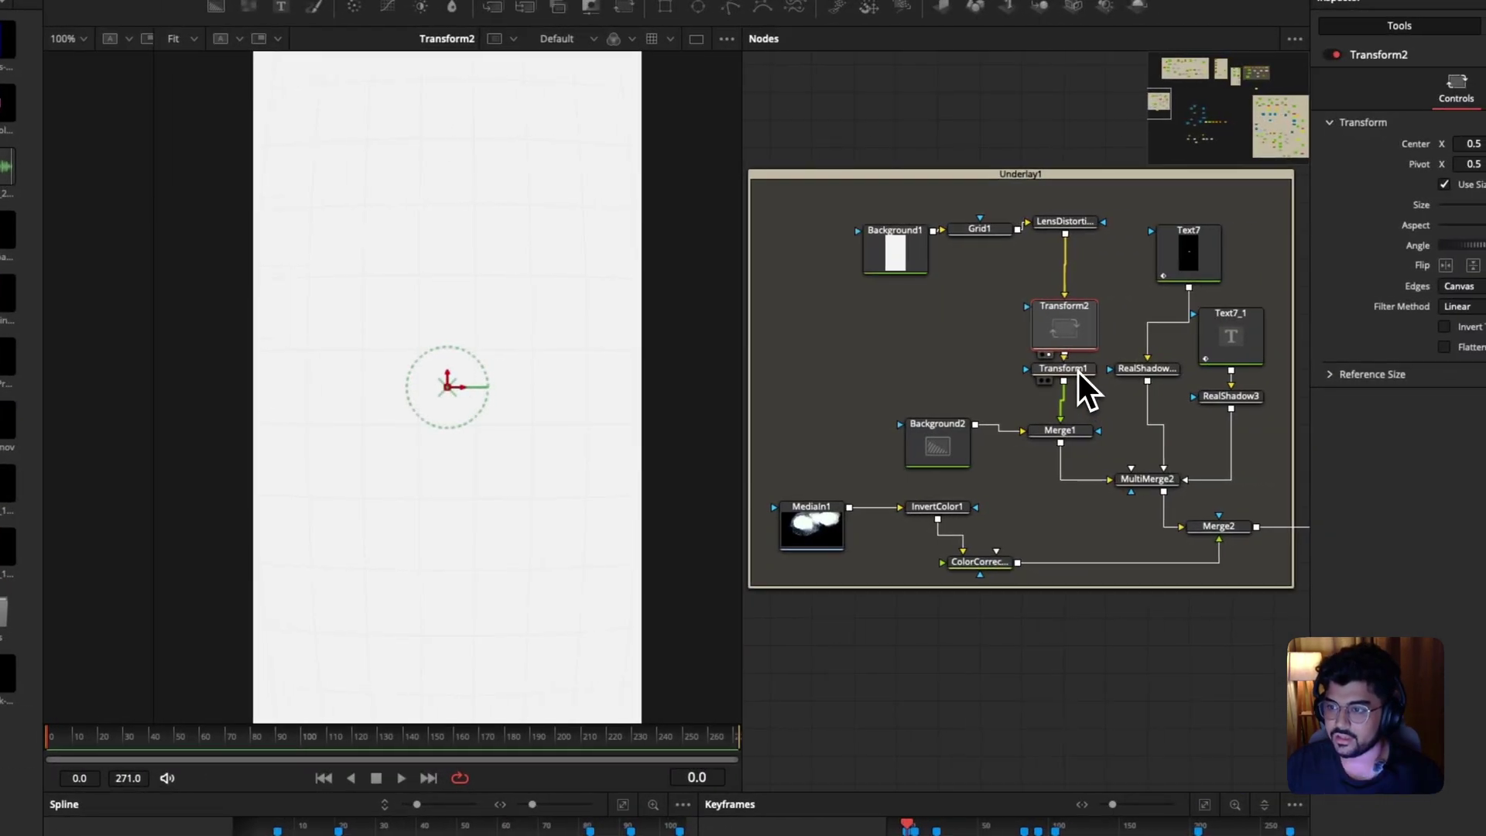
{"action": "left_click", "coordinate": [1079, 371]}
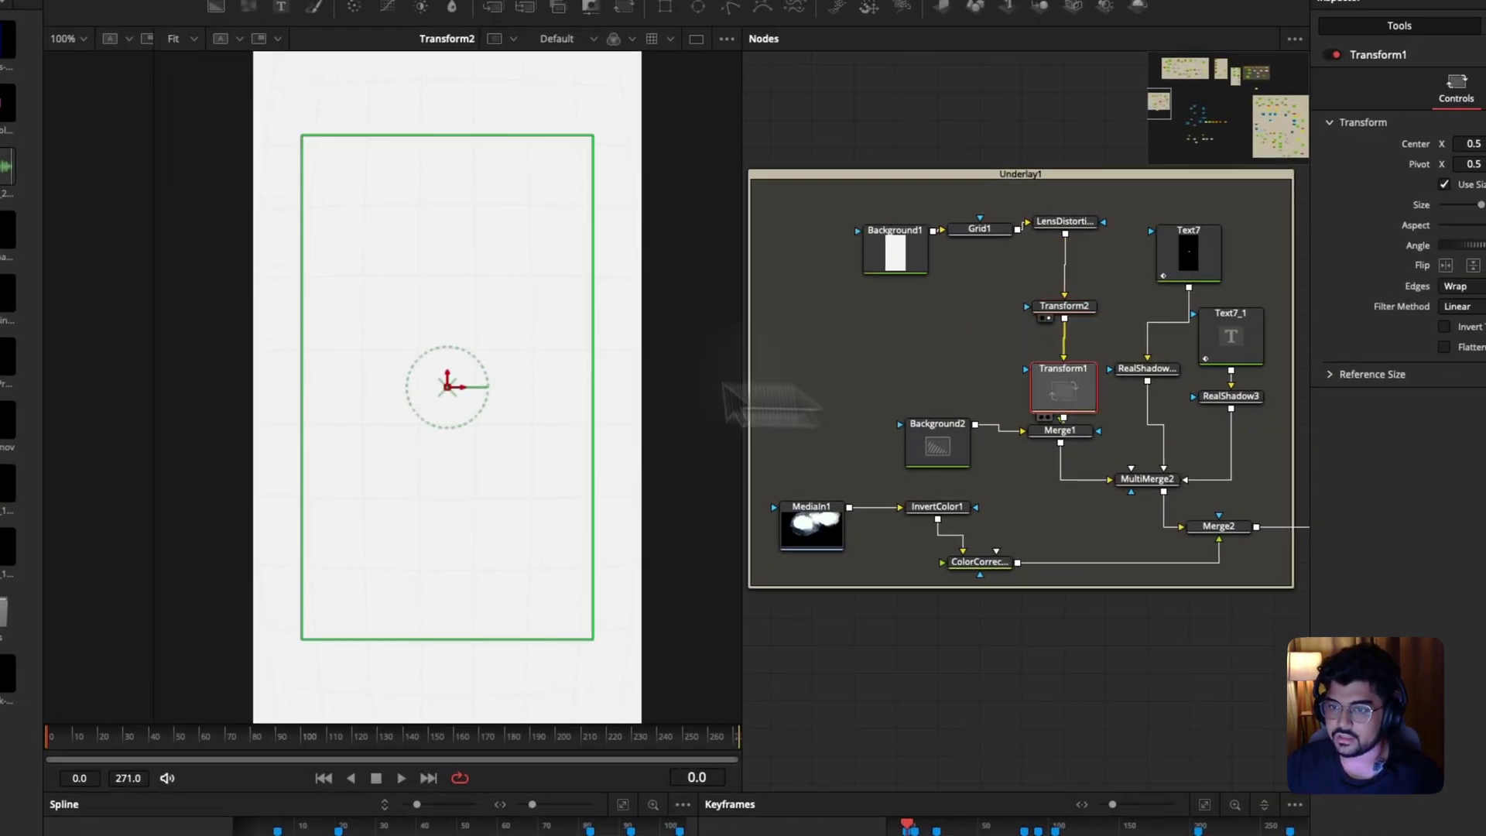
{"action": "key", "text": "1"}
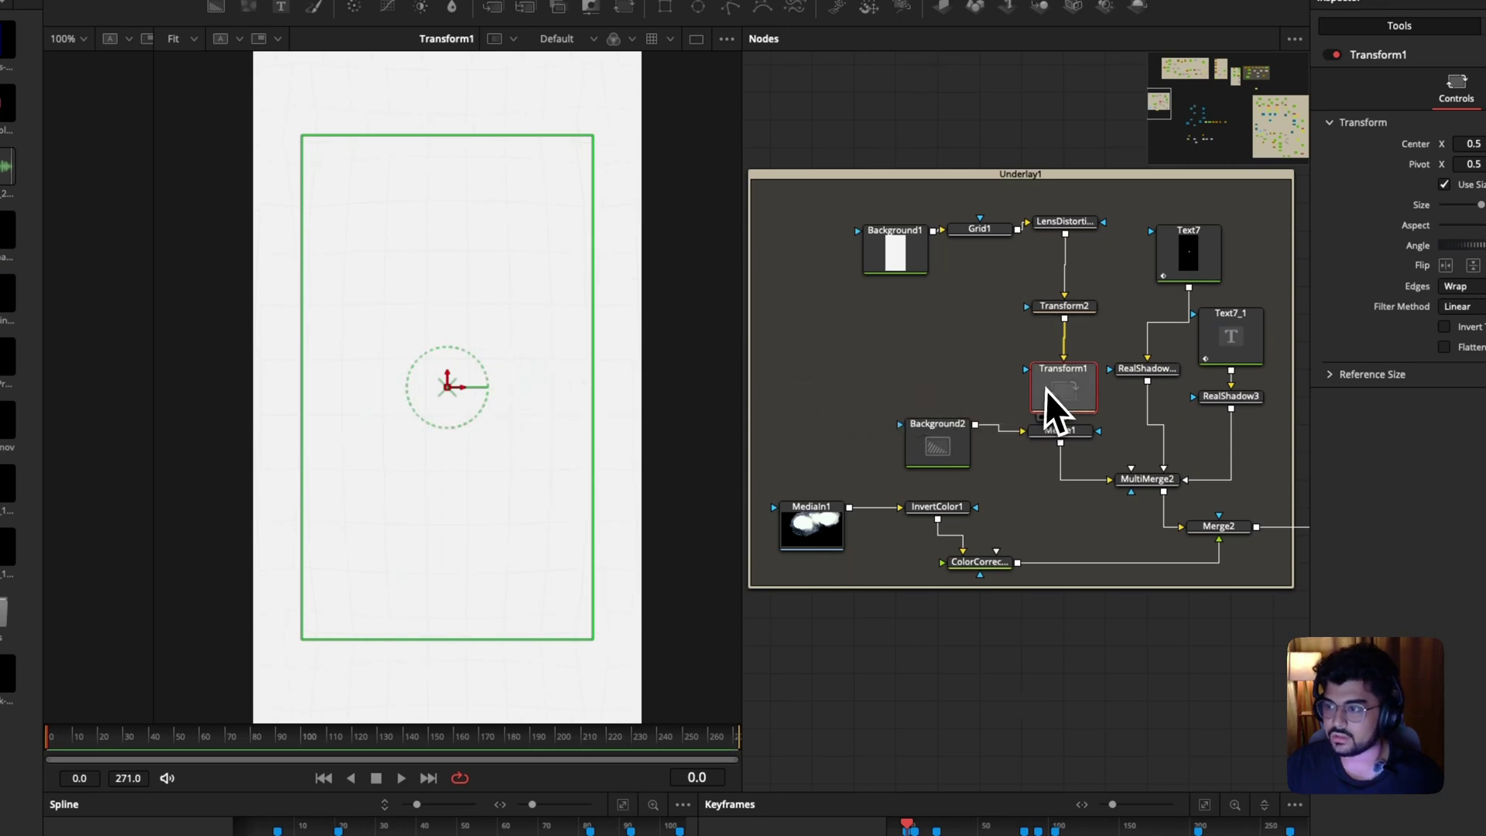
Compare the size and edge settings of Transform1 and Transform2, including the edge modes available for Transform1.
{"action": "left_click_drag", "start_coordinate": [1046, 389], "coordinate": [1045, 365]}
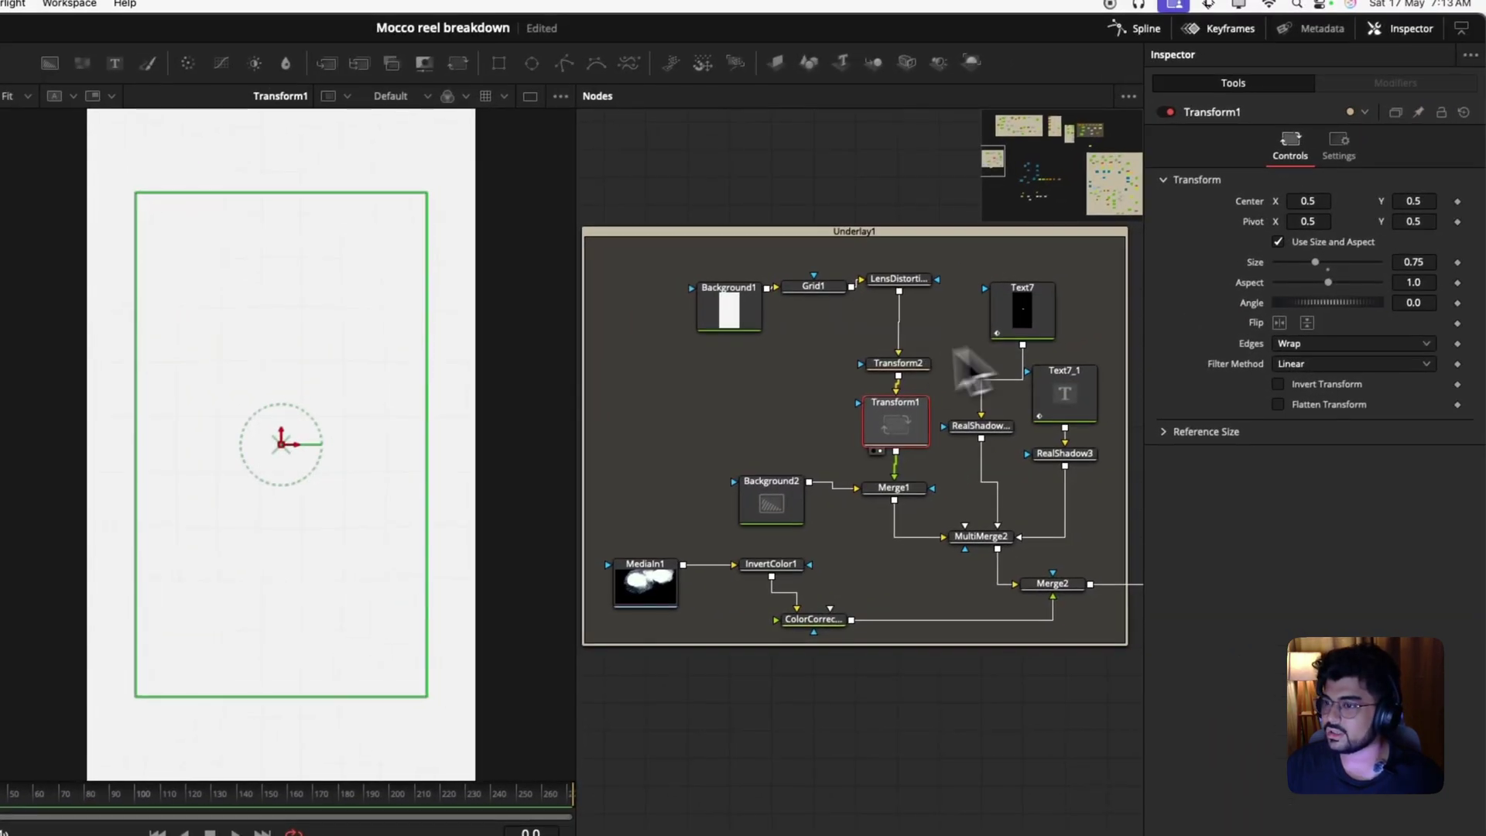
{"action": "left_click", "coordinate": [1089, 309]}
{"action": "left_click_drag", "start_coordinate": [916, 379], "coordinate": [914, 364]}
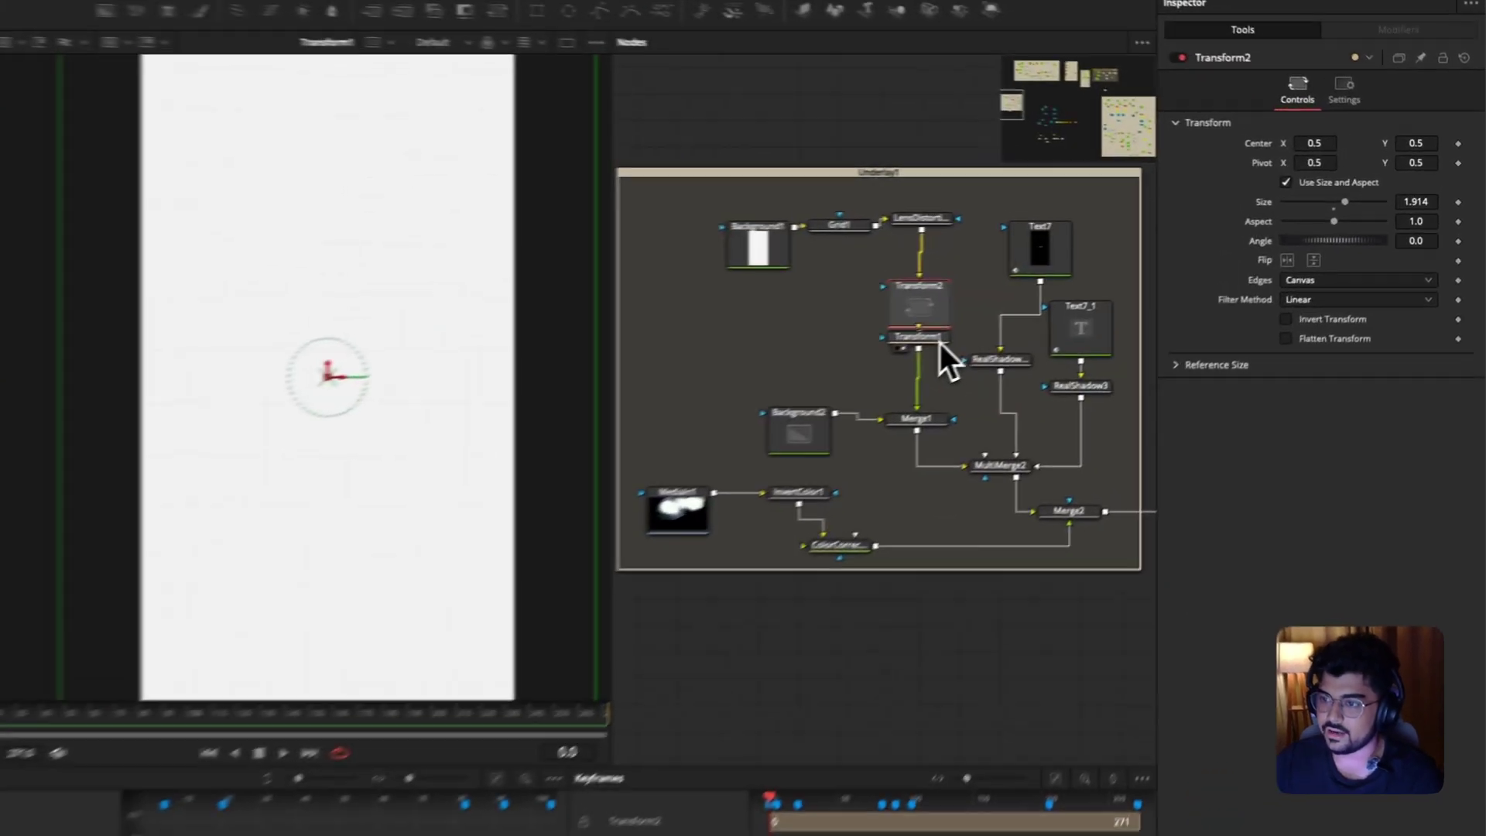
{"action": "left_click", "coordinate": [1064, 291]}
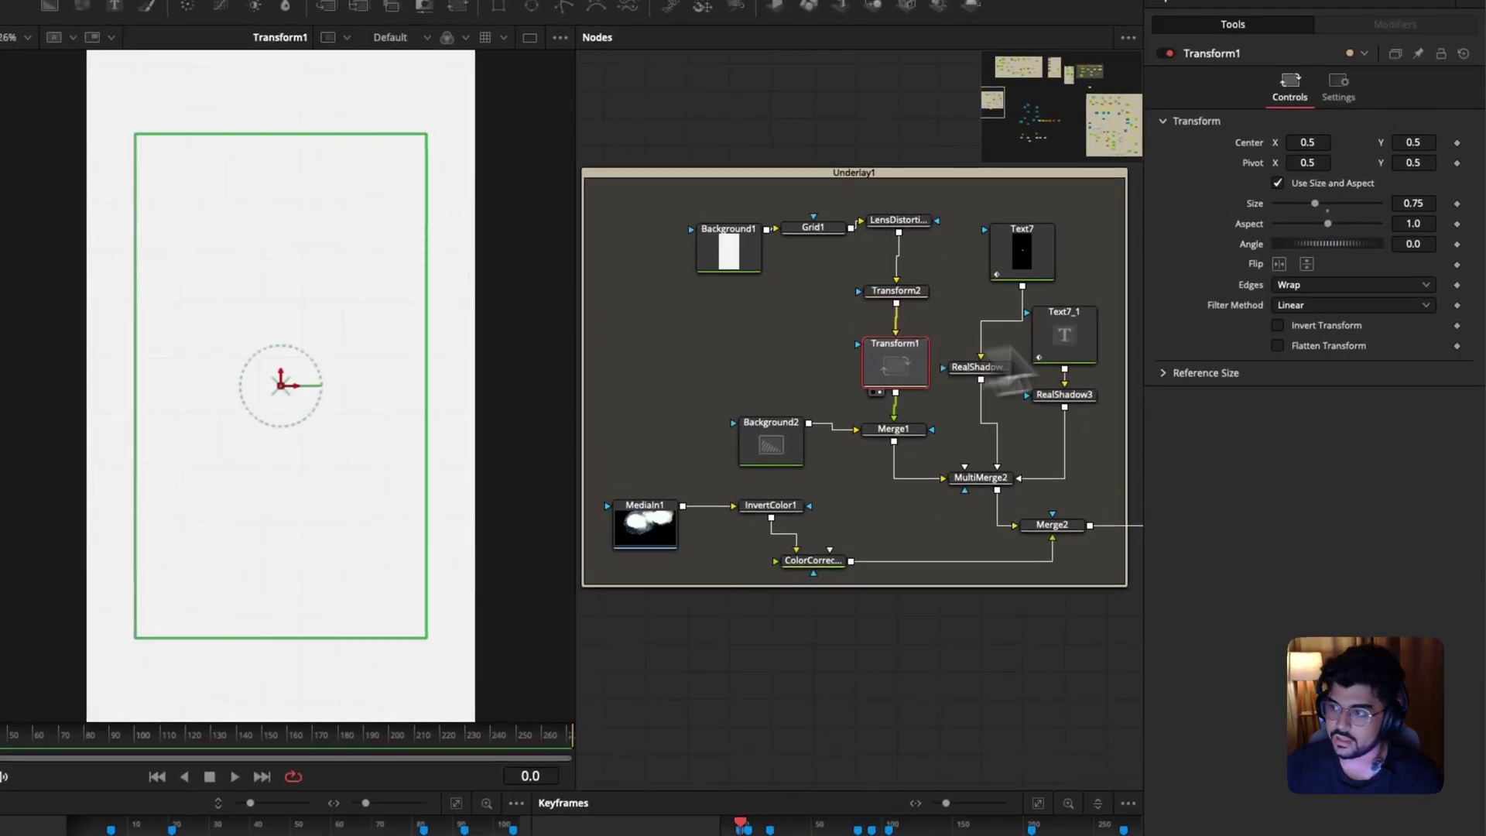
{"action": "left_click", "coordinate": [1281, 294]}
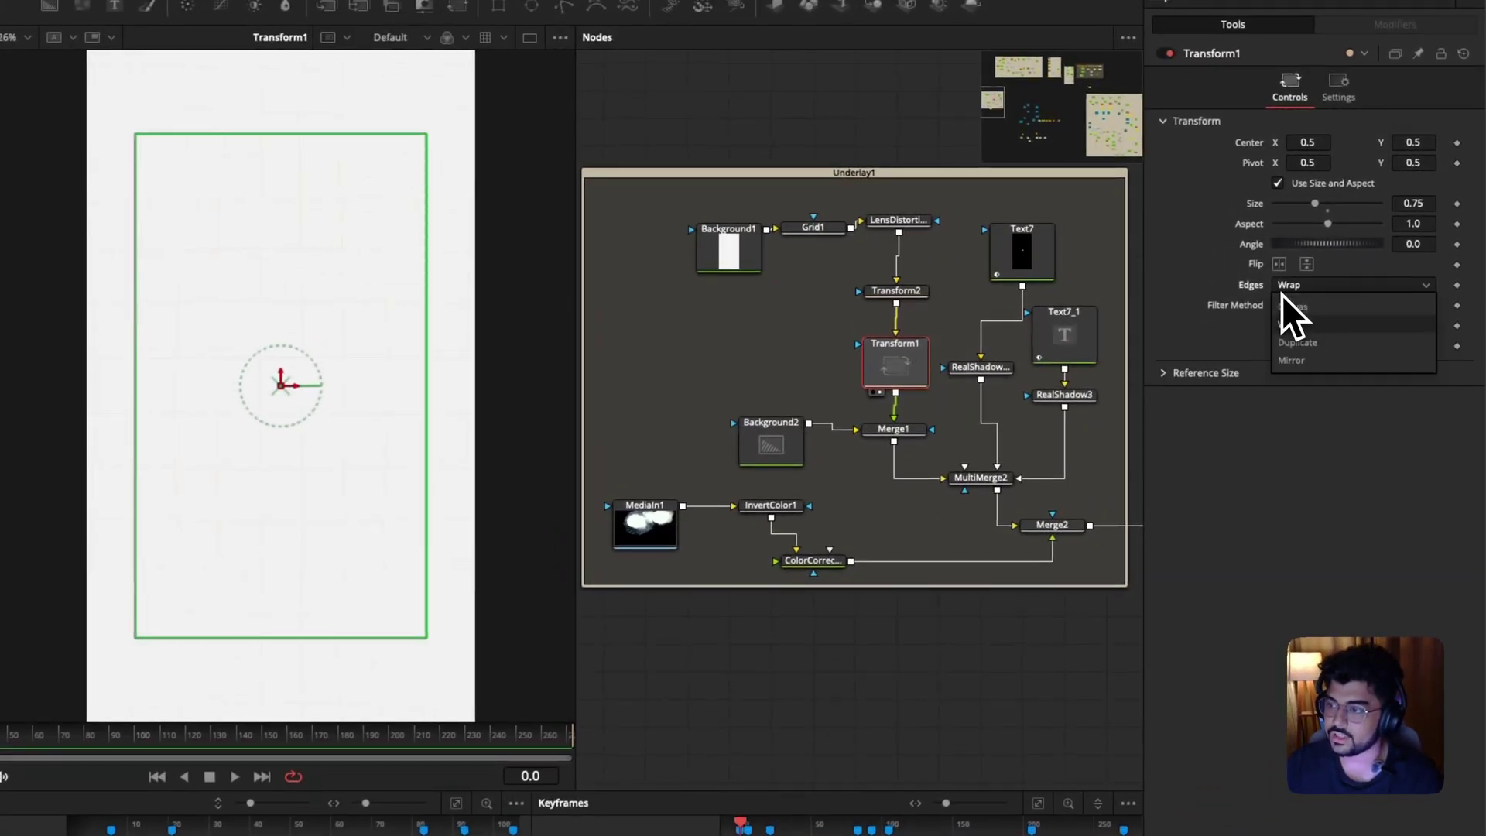
{"action": "left_click", "coordinate": [1219, 358]}
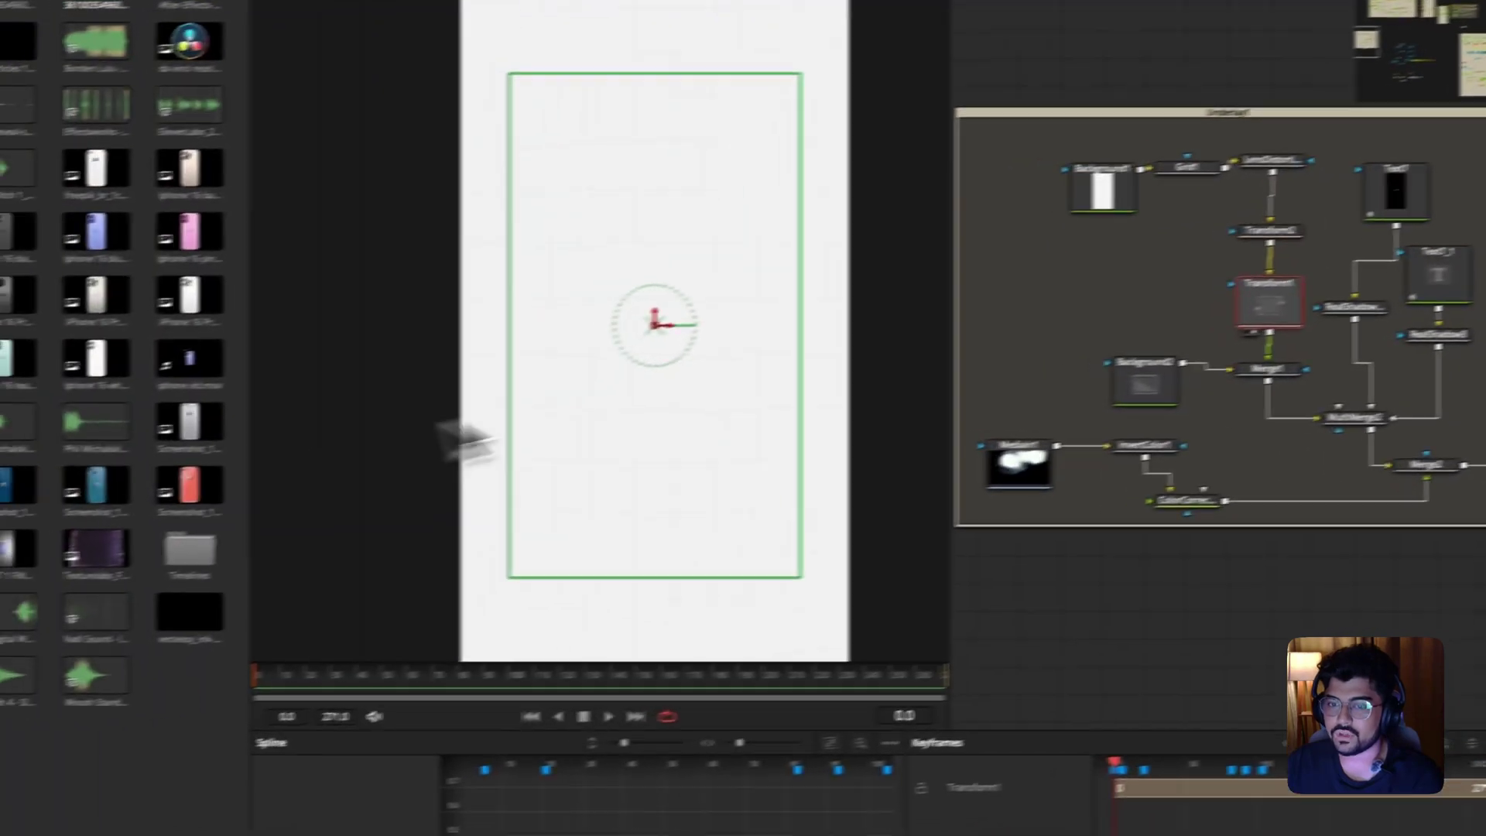
Examine Transform1's distorted grid lines up close, then fit the whole frame in the viewer.
{"action": "scroll", "coordinate": [117, 510], "scroll_direction": "up", "scroll_amount": 2}
{"action": "scroll", "coordinate": [527, 444], "scroll_direction": "up", "scroll_amount": 2}
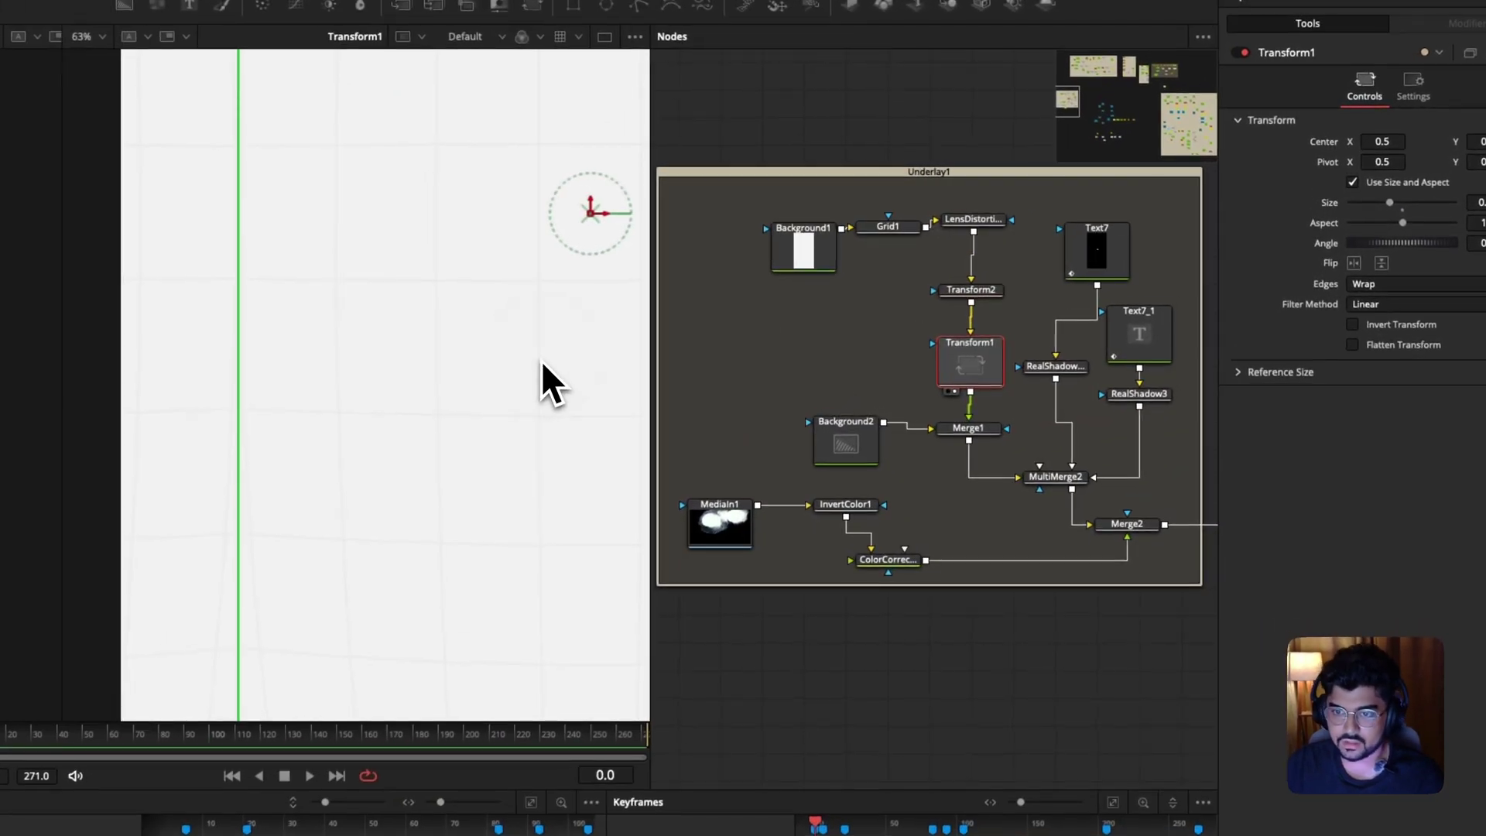
{"action": "key", "text": "shift+z"}
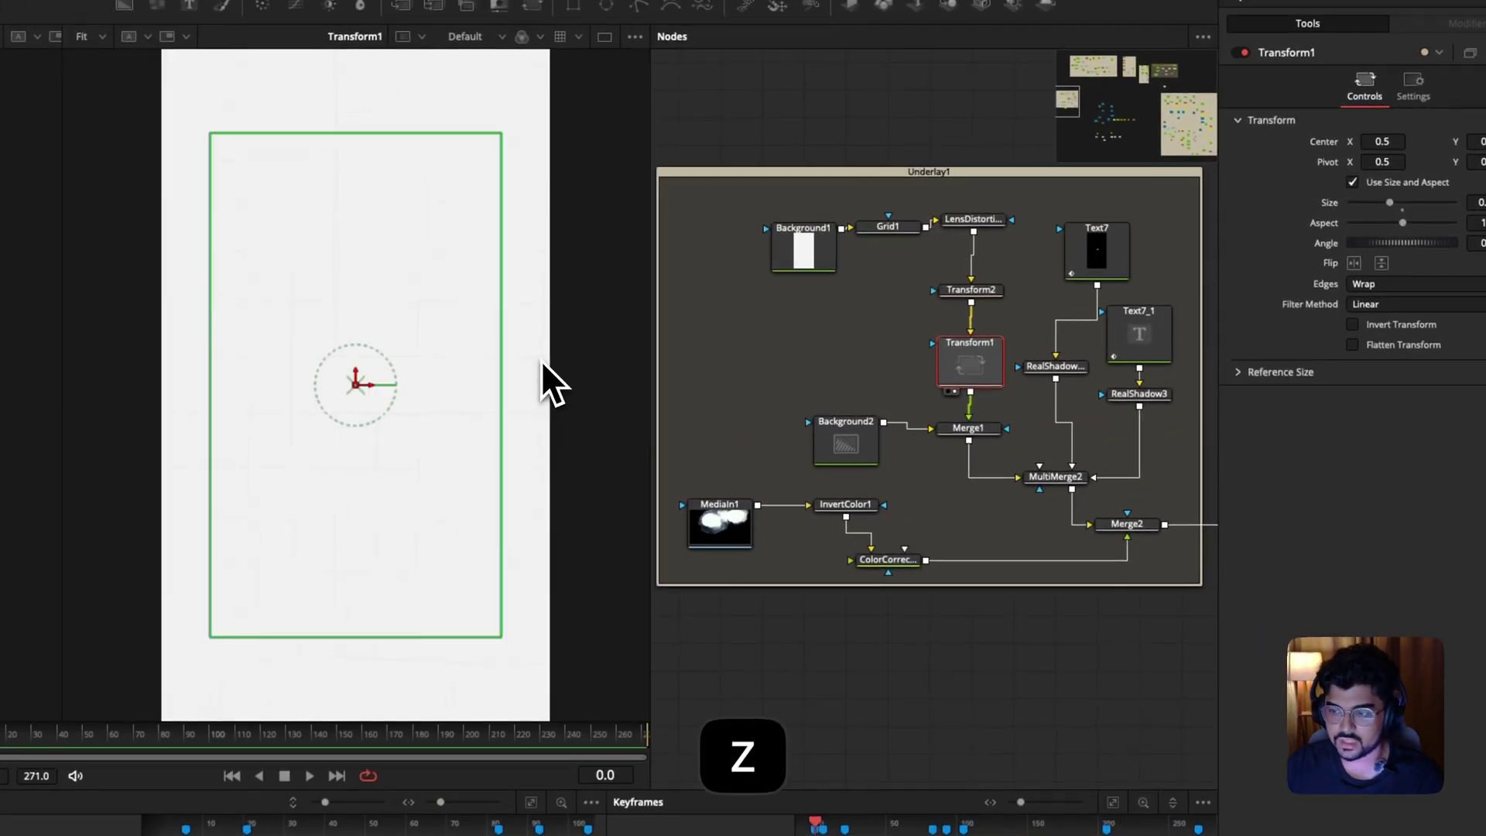
Try the Canvas and Duplicate edge modes on Transform1, then restore Wrap.
{"action": "left_click", "coordinate": [1392, 285]}
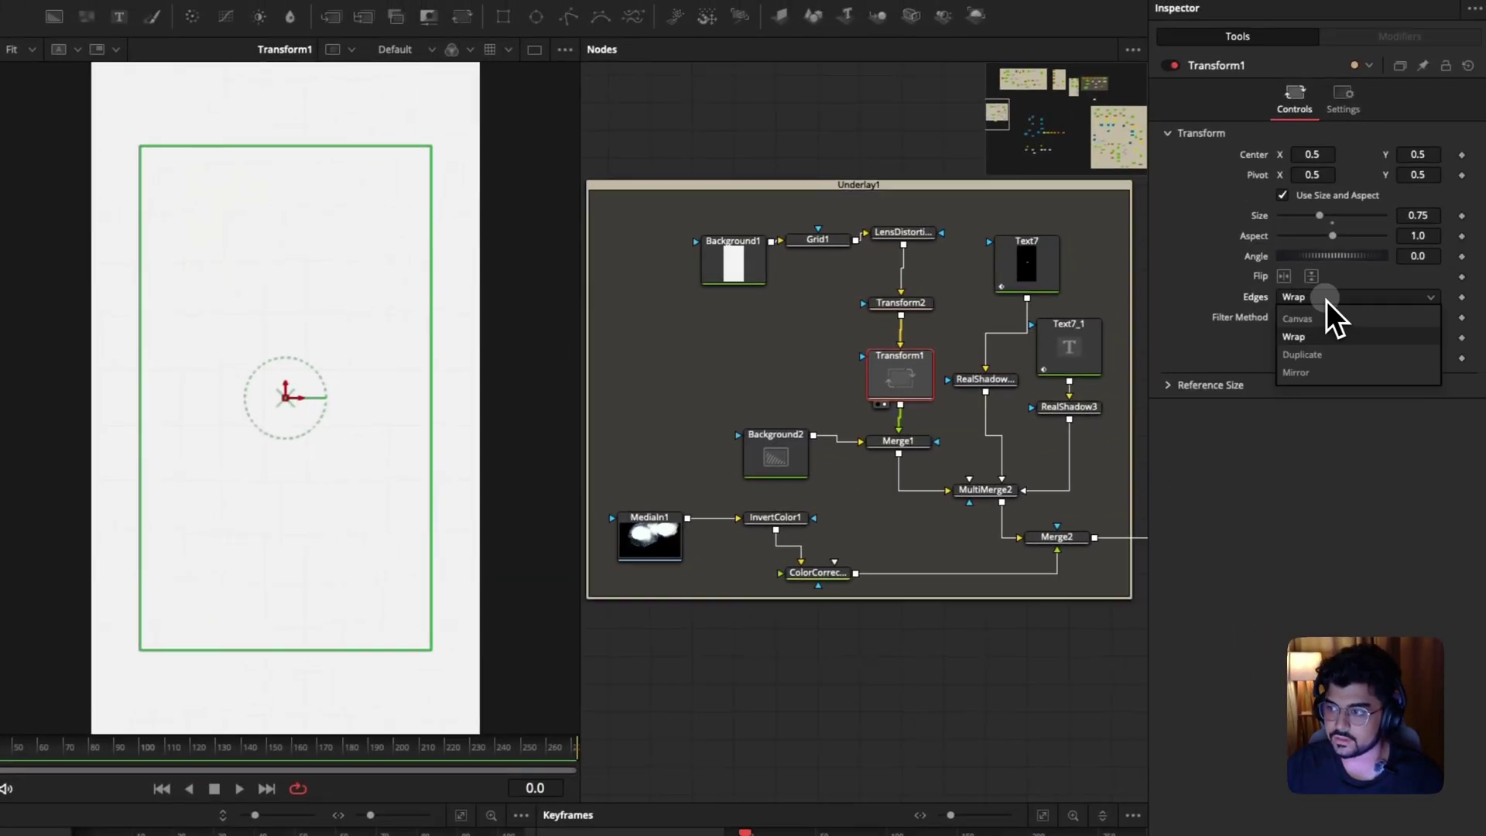
{"action": "left_click", "coordinate": [1398, 319]}
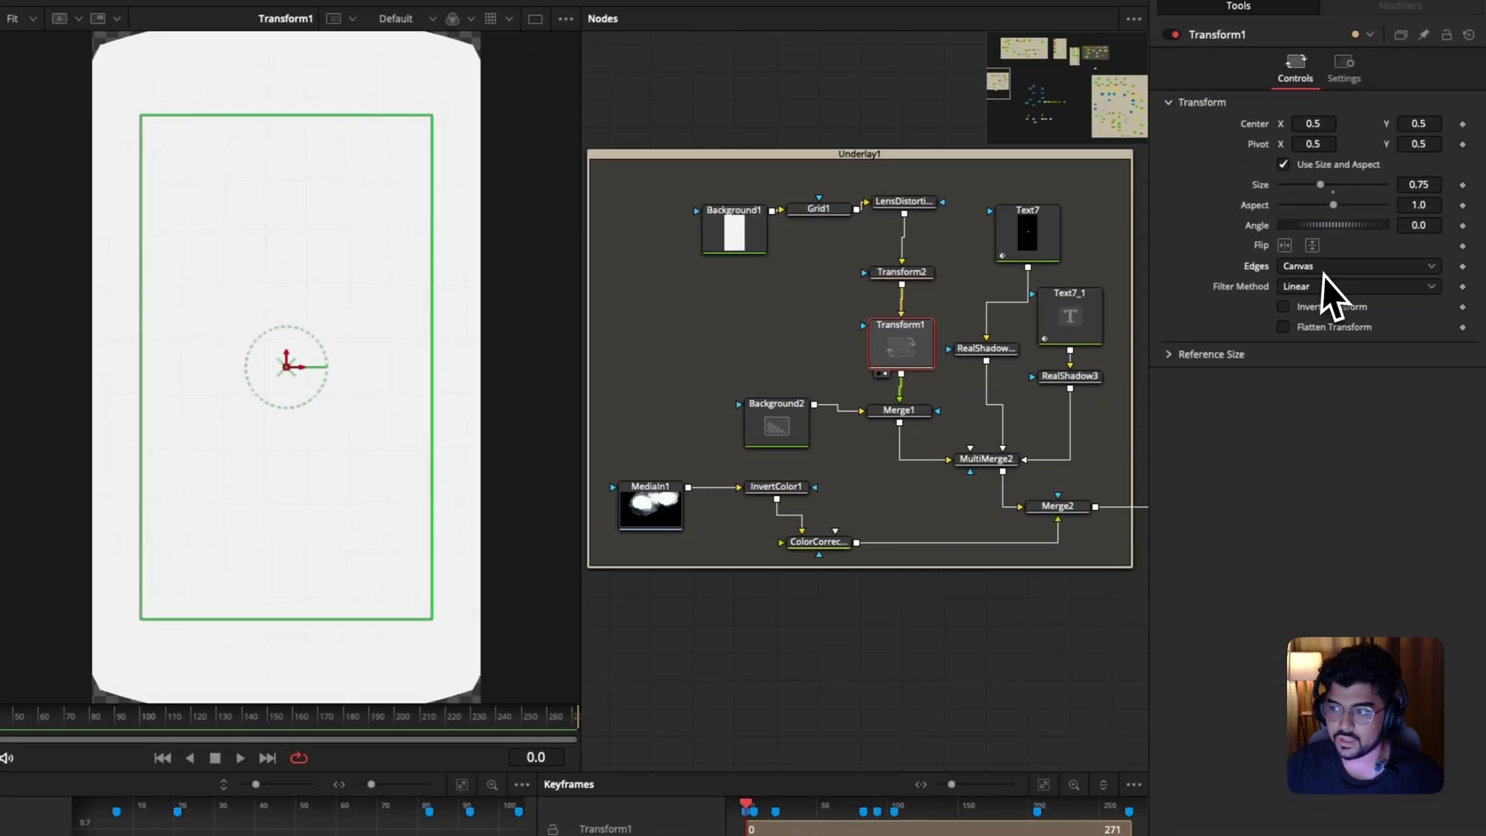
{"action": "left_click", "coordinate": [1330, 265]}
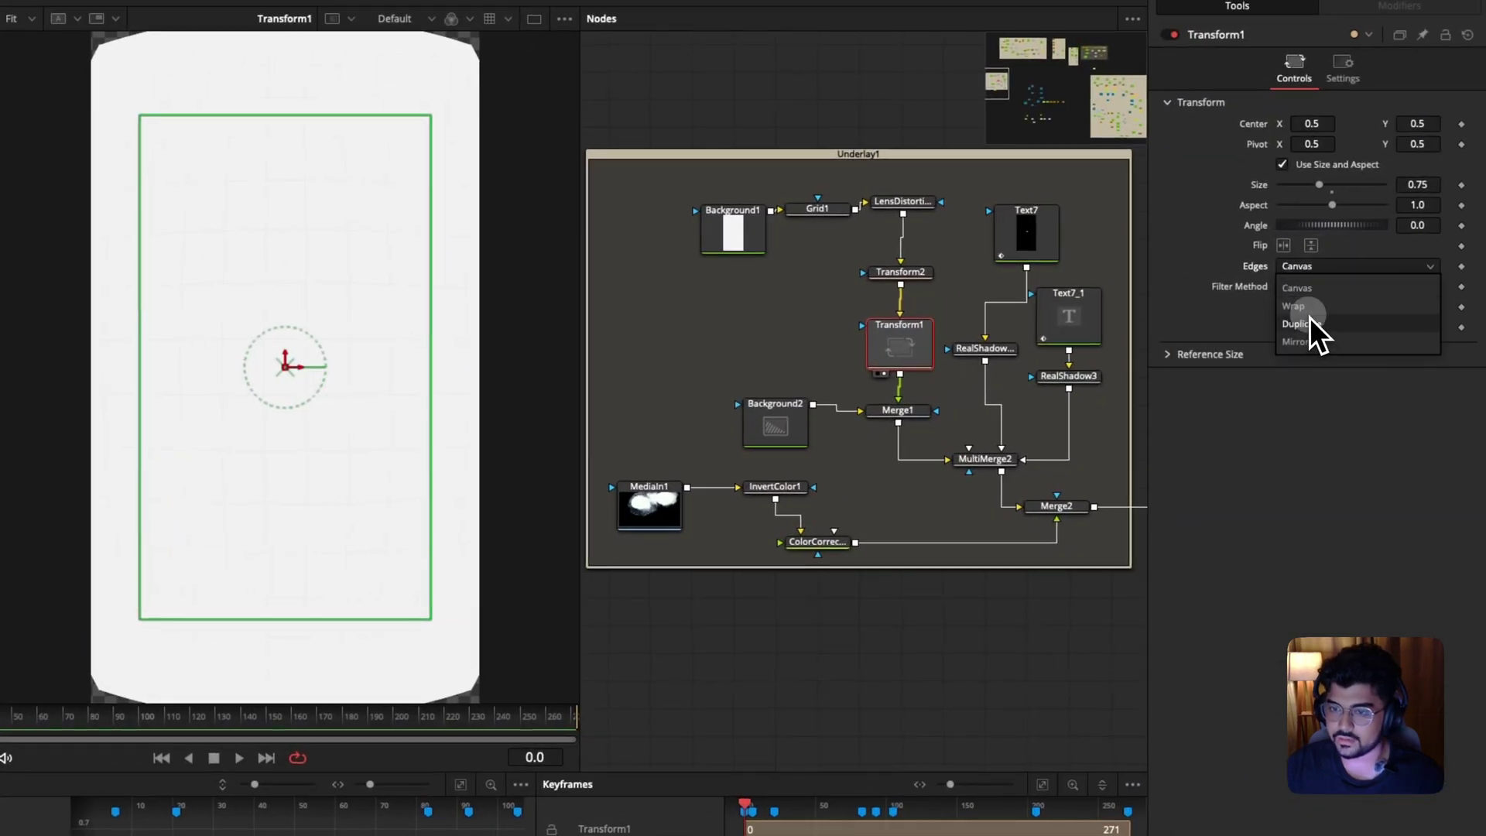
{"action": "left_click", "coordinate": [1310, 319]}
{"action": "left_click", "coordinate": [1312, 269]}
{"action": "left_click", "coordinate": [1307, 309]}
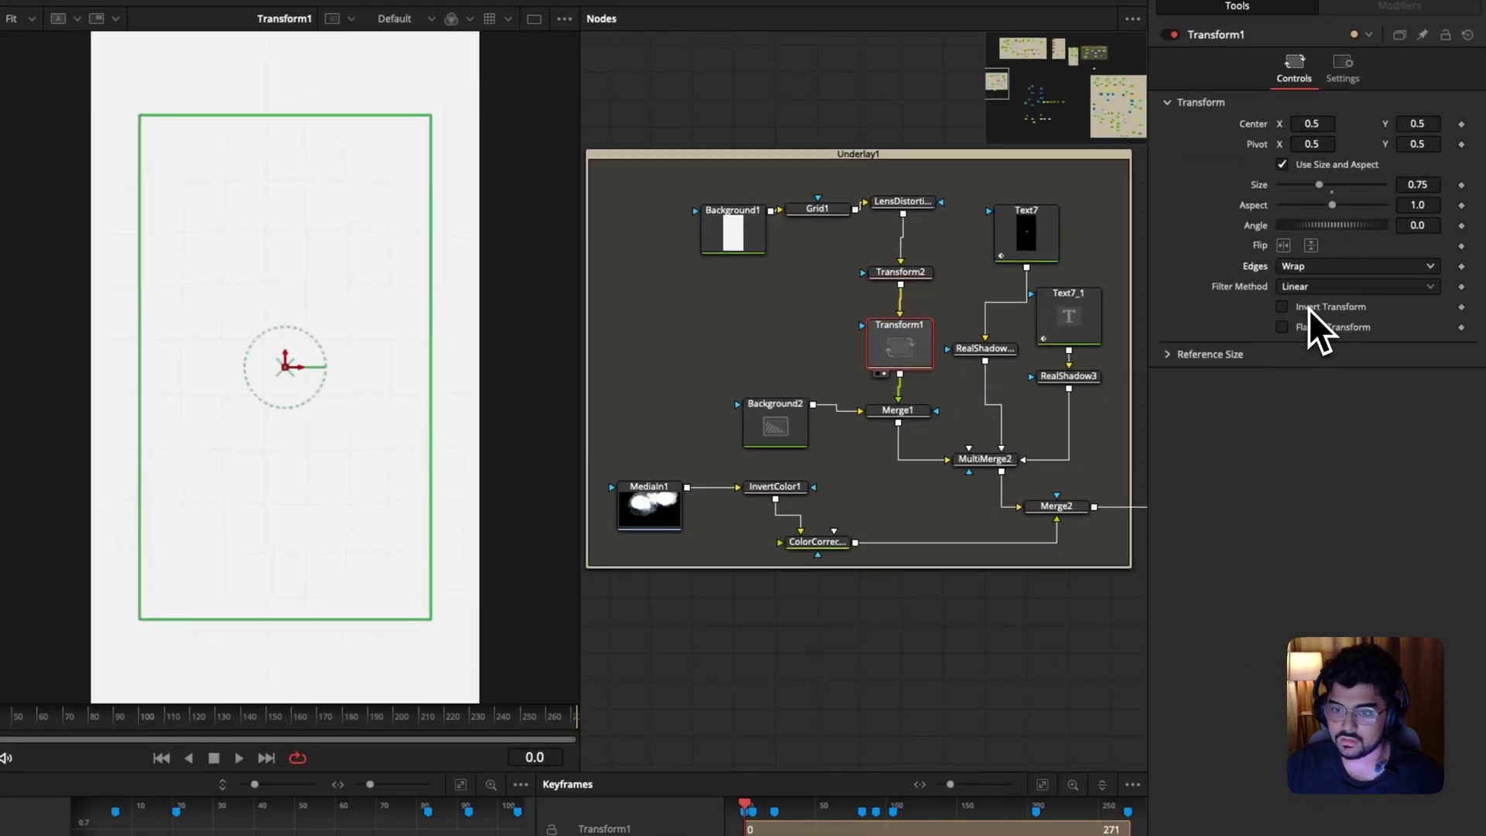
View the transparent Background2, then the grid merged over it in Merge1.
{"action": "left_click", "coordinate": [912, 418]}
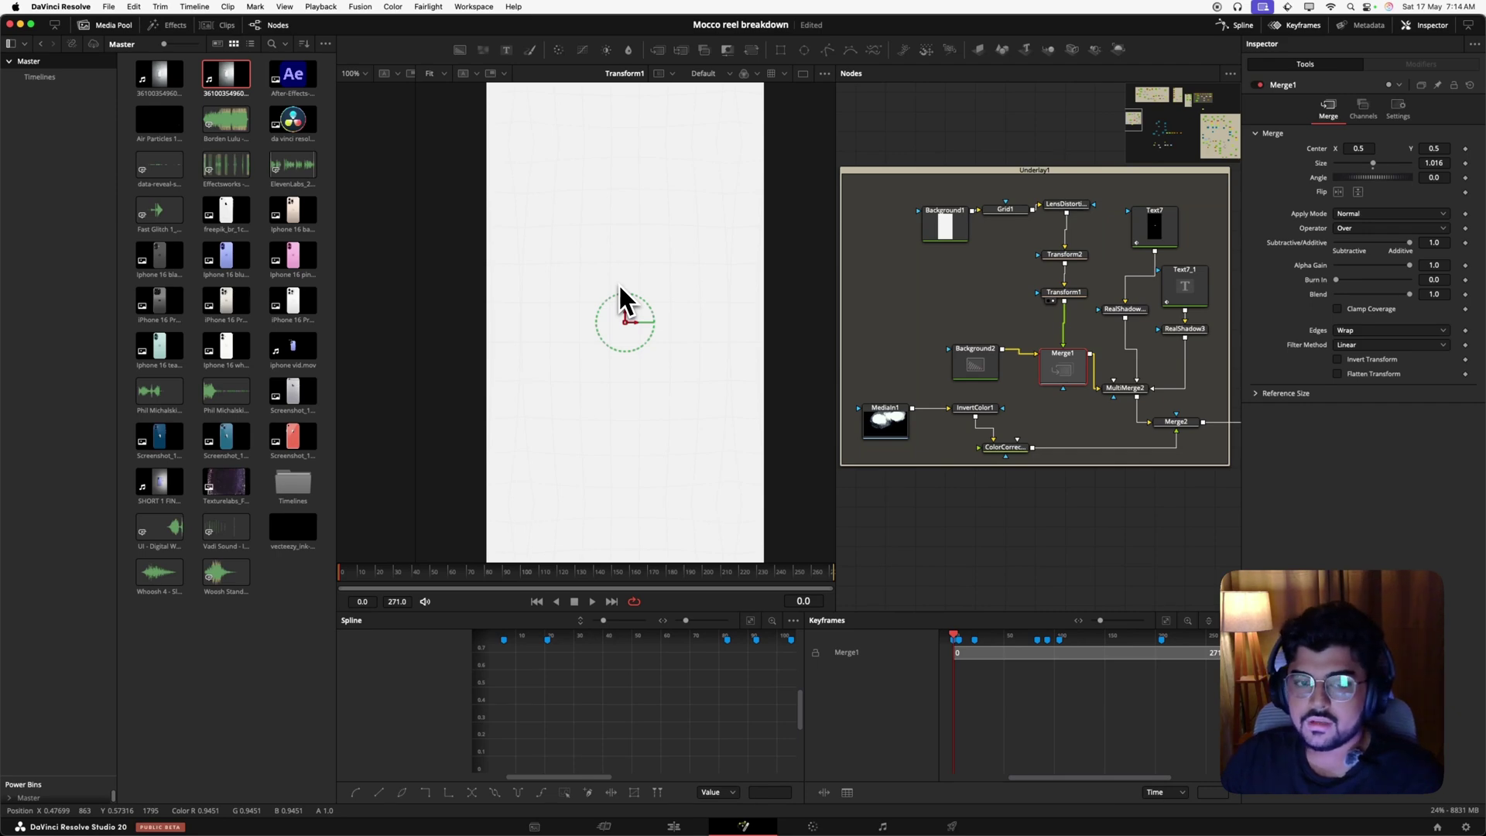
{"action": "left_click", "coordinate": [974, 363]}
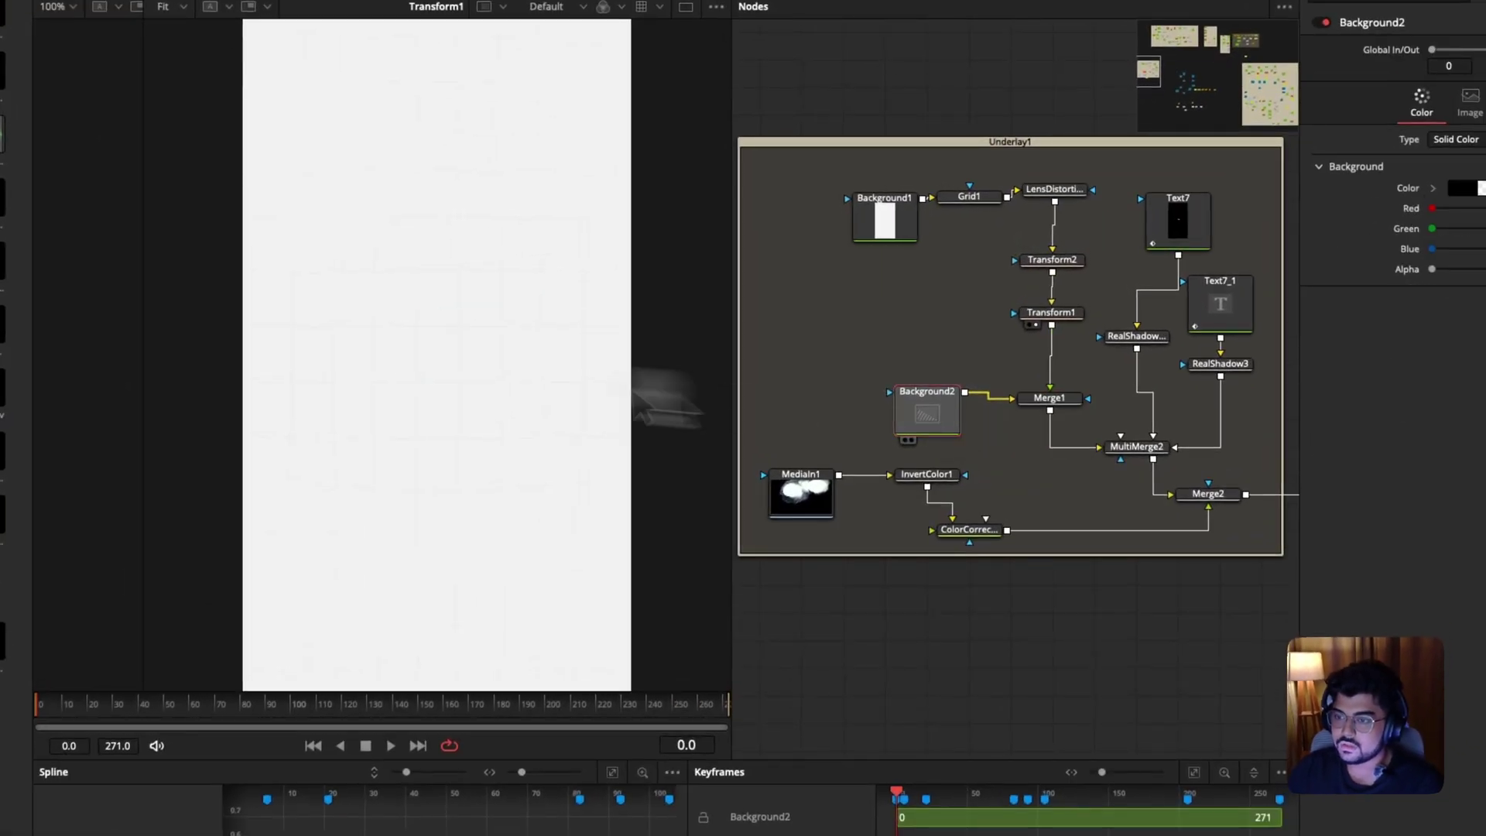
{"action": "key", "text": "1"}
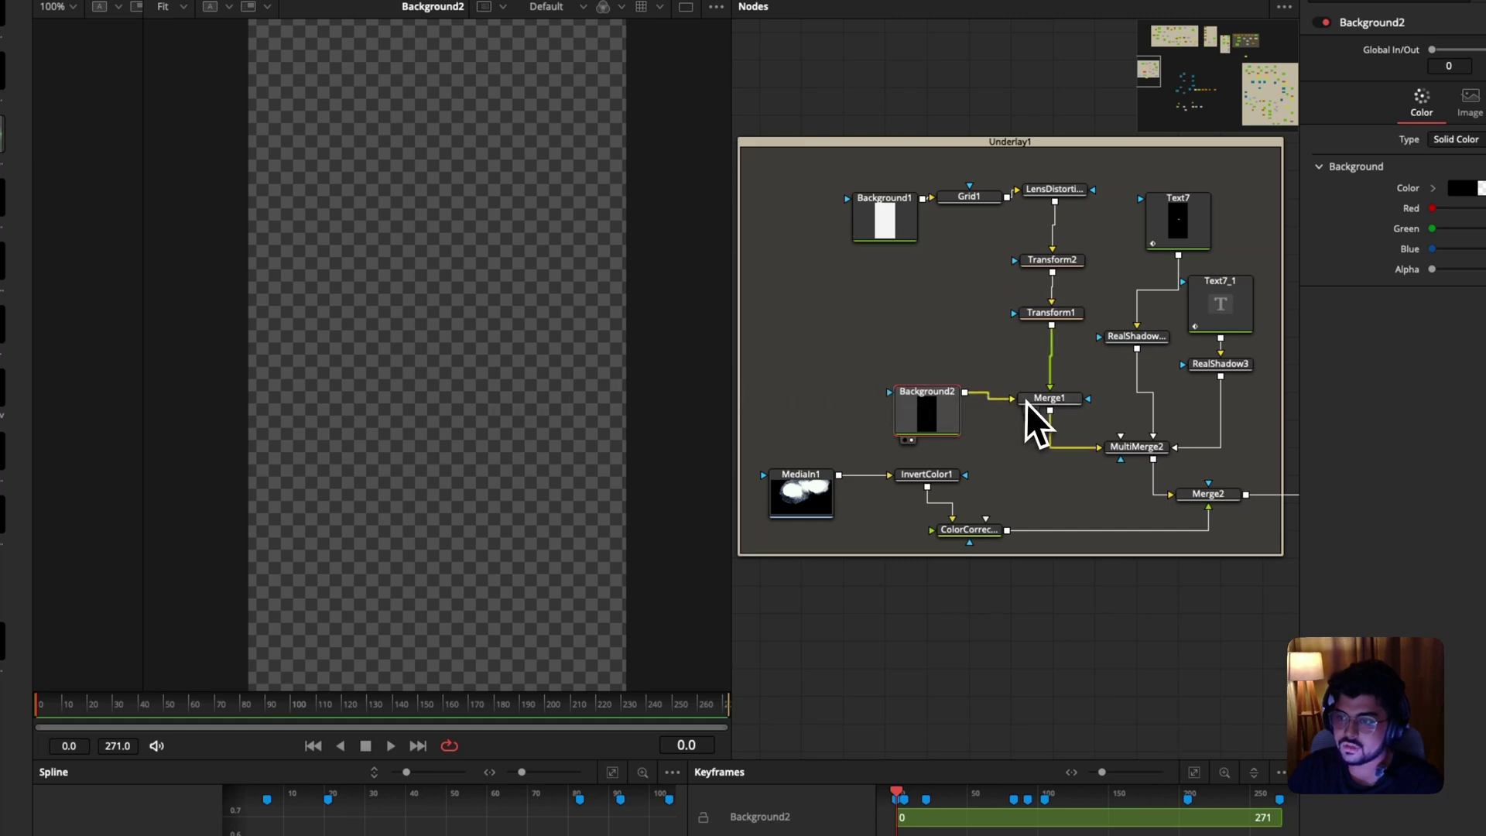
{"action": "left_click_drag", "start_coordinate": [1024, 399], "coordinate": [490, 361]}
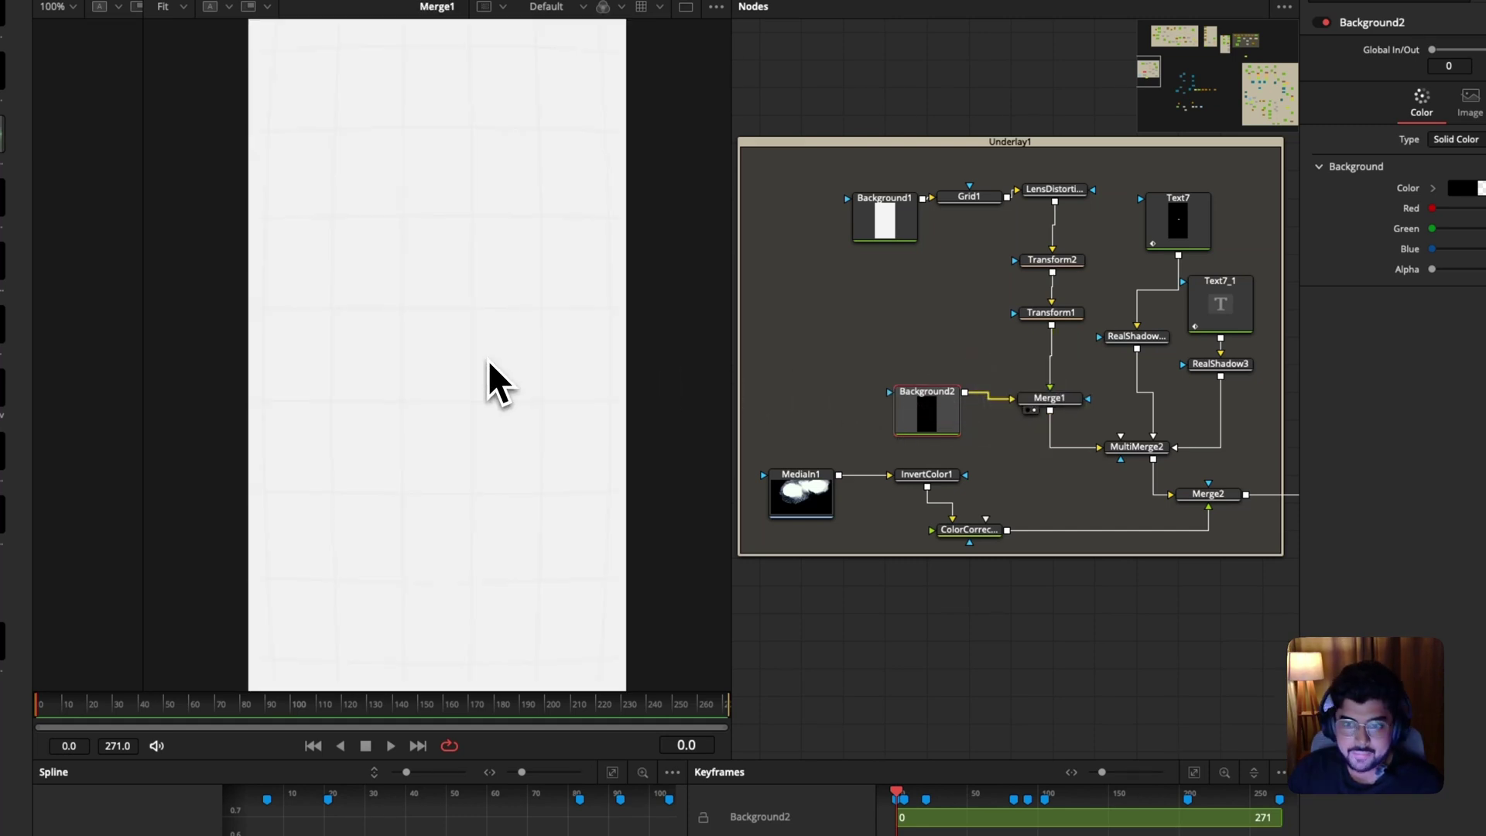
Examine the settings of Merge1 and of the Background2 node feeding it.
{"action": "left_click", "coordinate": [1071, 403]}
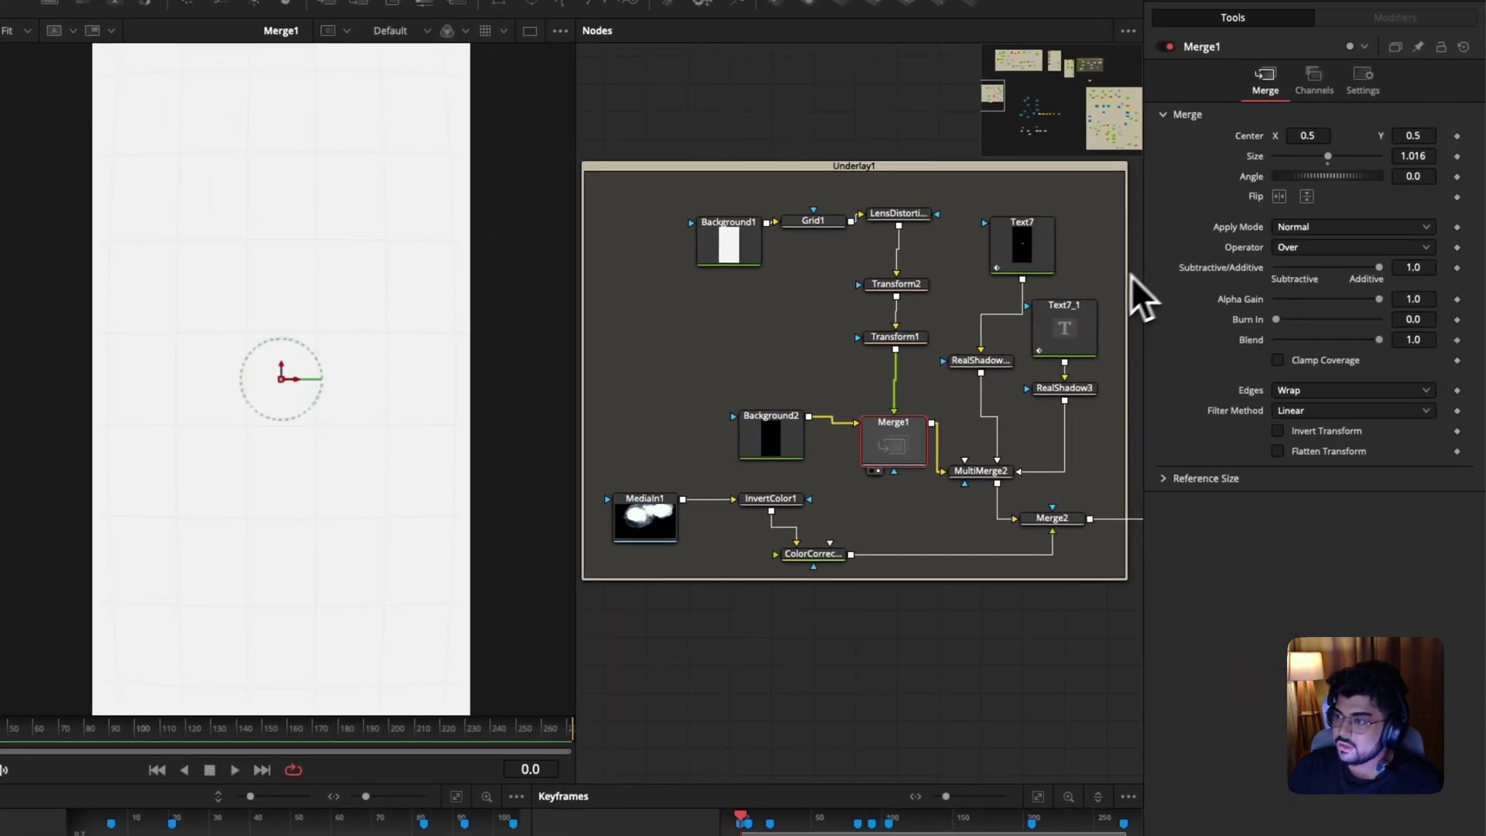
{"action": "left_click", "coordinate": [792, 430]}
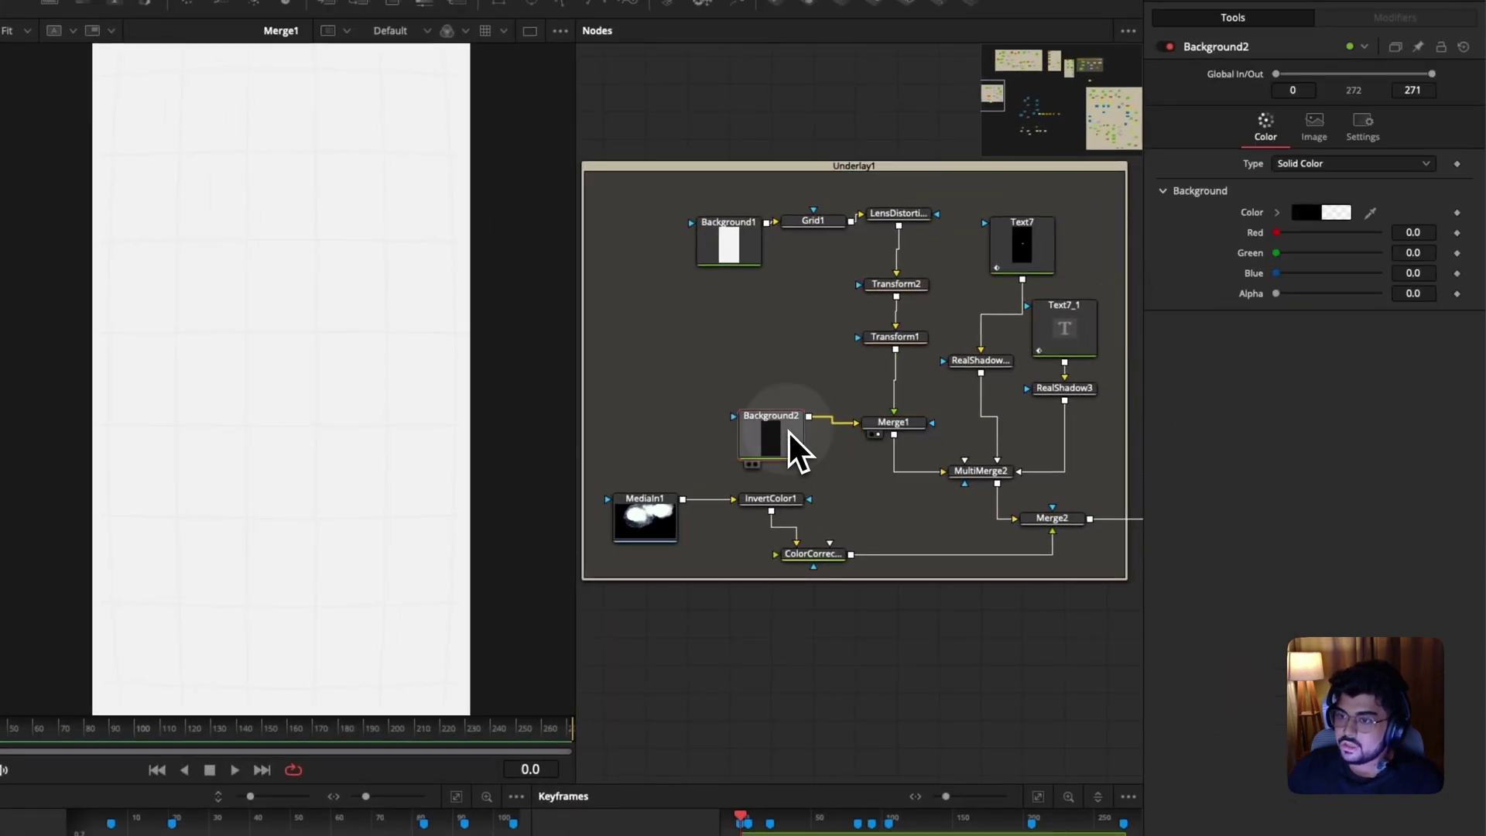
{"action": "left_click", "coordinate": [888, 427]}
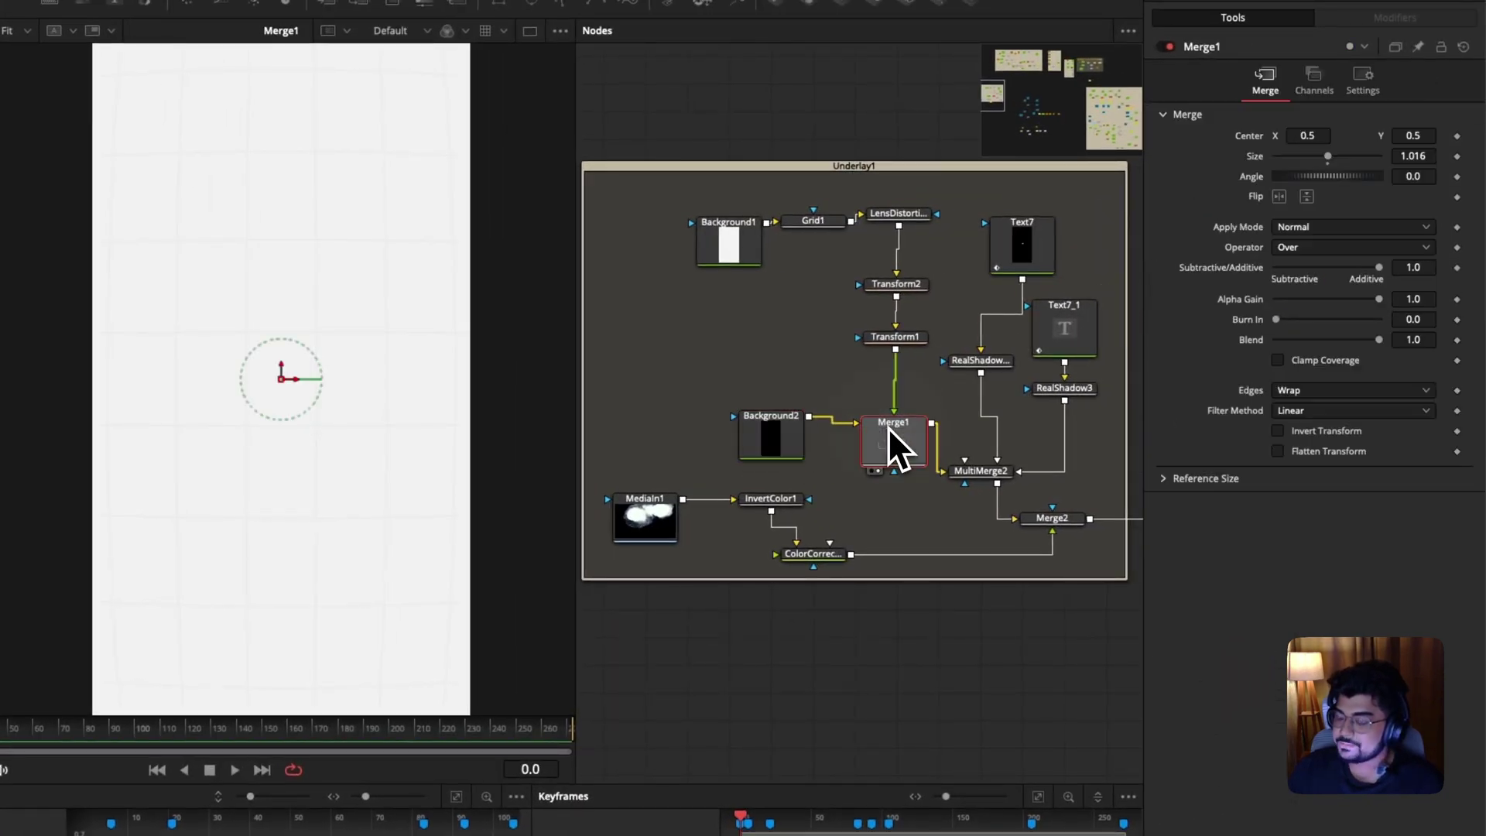
{"action": "left_click", "coordinate": [800, 440]}
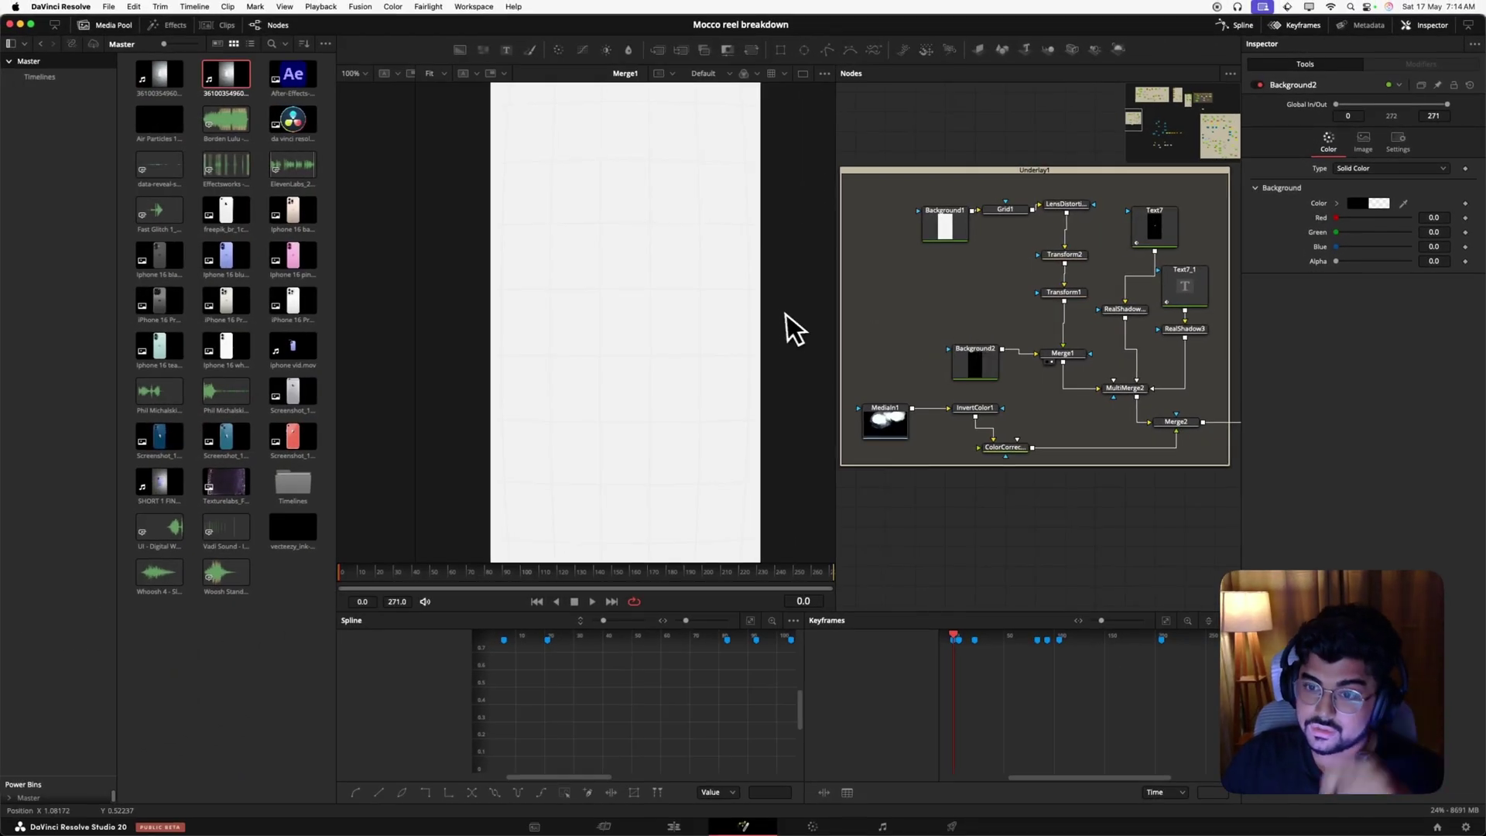
View MediaIn1's ink footage and fit its whole frame in the viewer.
{"action": "scroll", "coordinate": [706, 314], "scroll_direction": "up", "scroll_amount": 2}
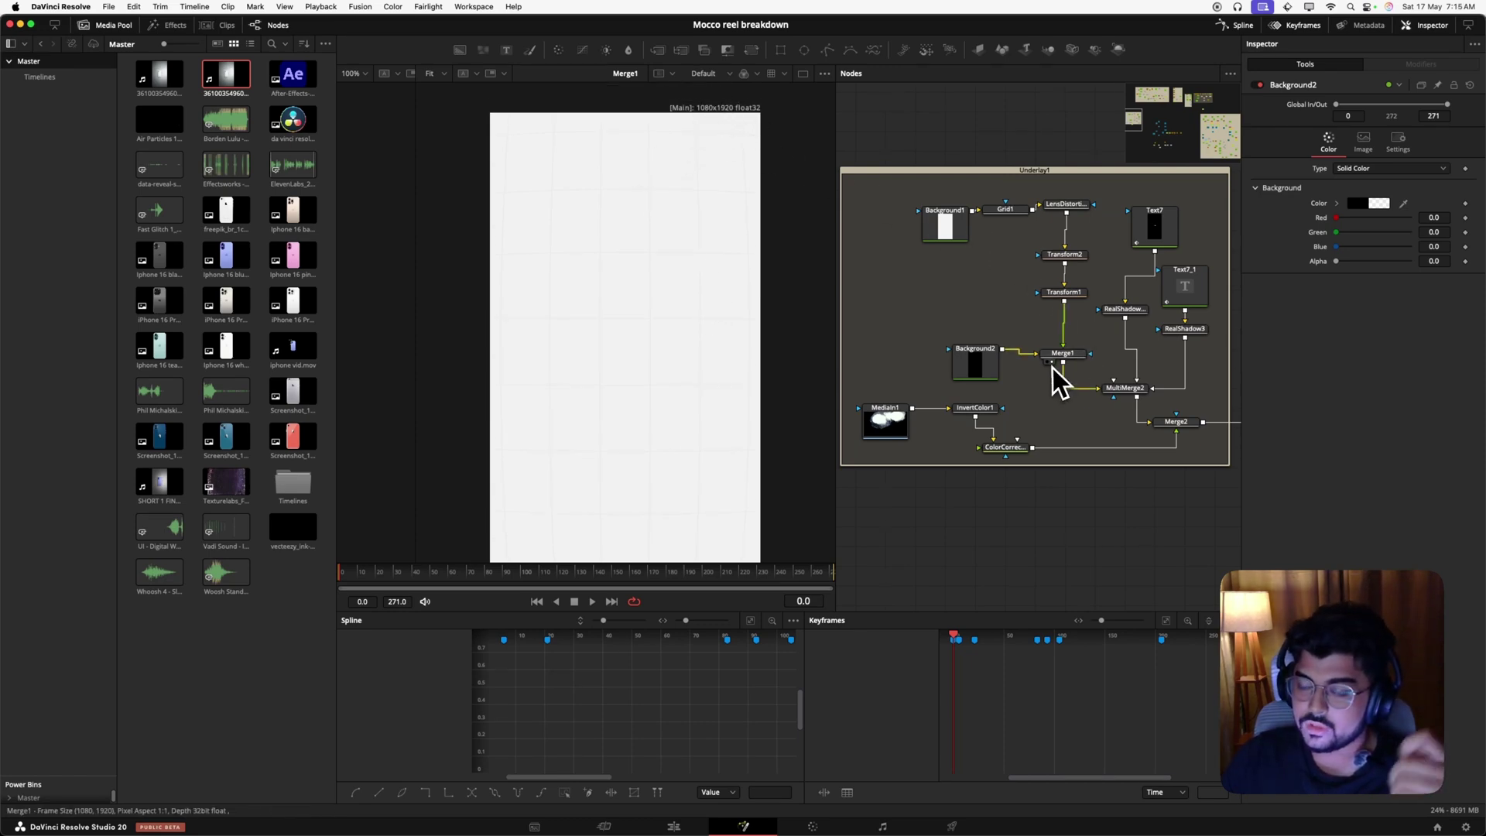
{"action": "left_click_drag", "start_coordinate": [944, 425], "coordinate": [728, 407]}
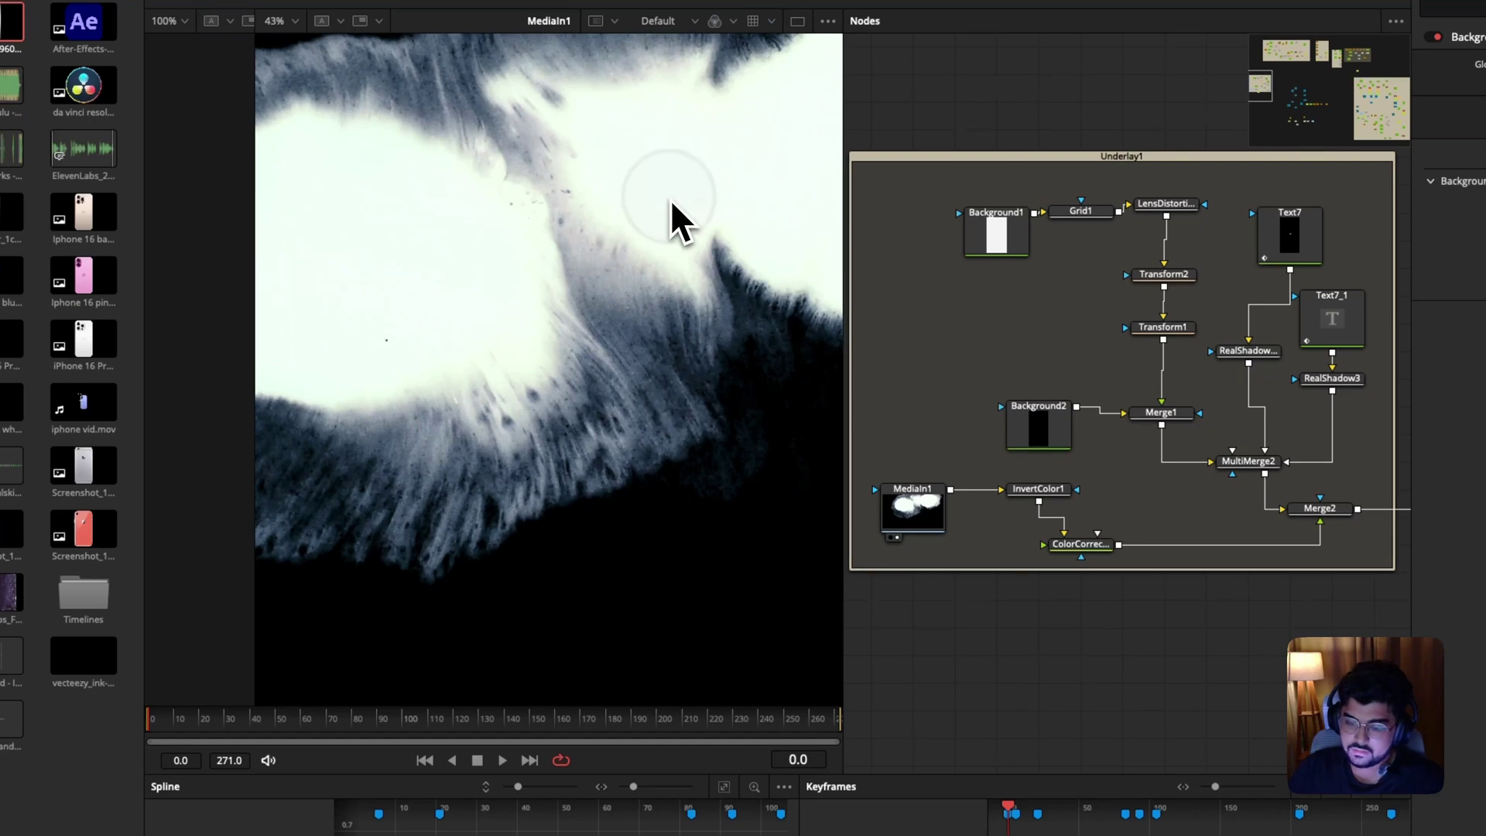
{"action": "key", "text": "z"}
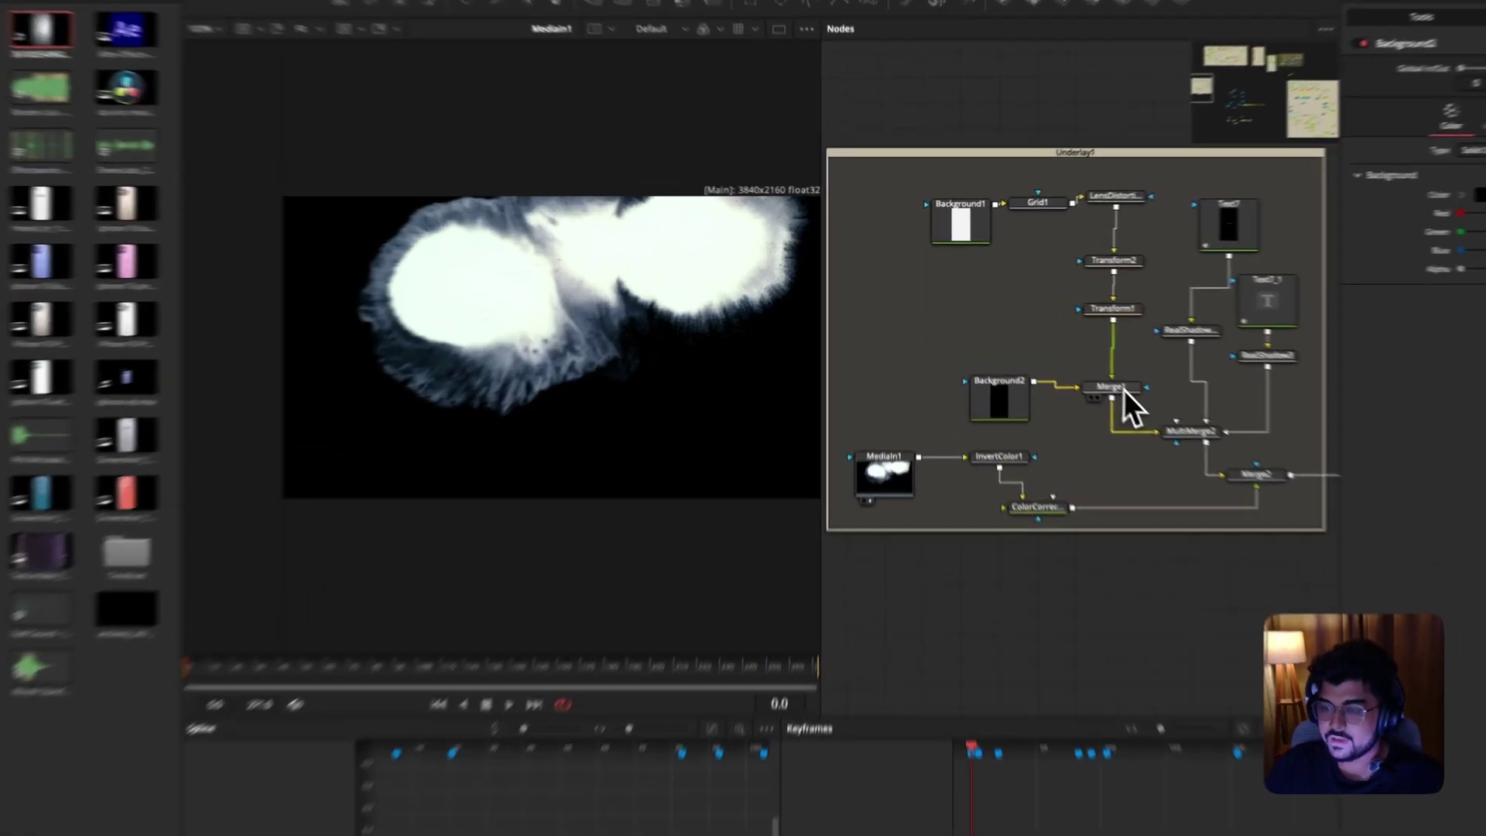
View the grid merged in Merge1, then show the transparent Background2 with its whole frame fitted in the viewer.
{"action": "left_click_drag", "start_coordinate": [1066, 355], "coordinate": [464, 287]}
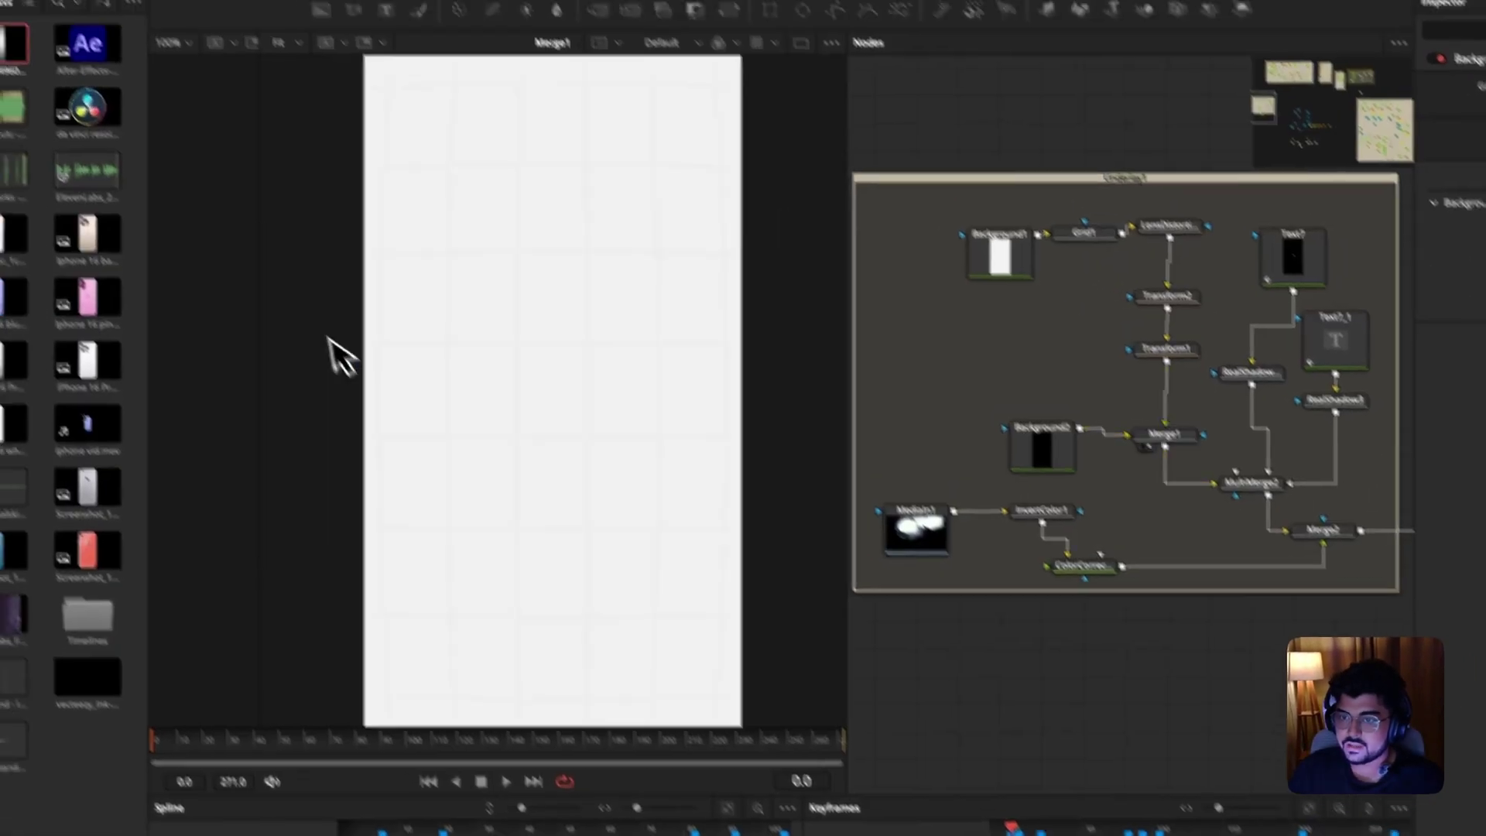
{"action": "scroll", "coordinate": [679, 305], "scroll_direction": "up", "scroll_amount": 1}
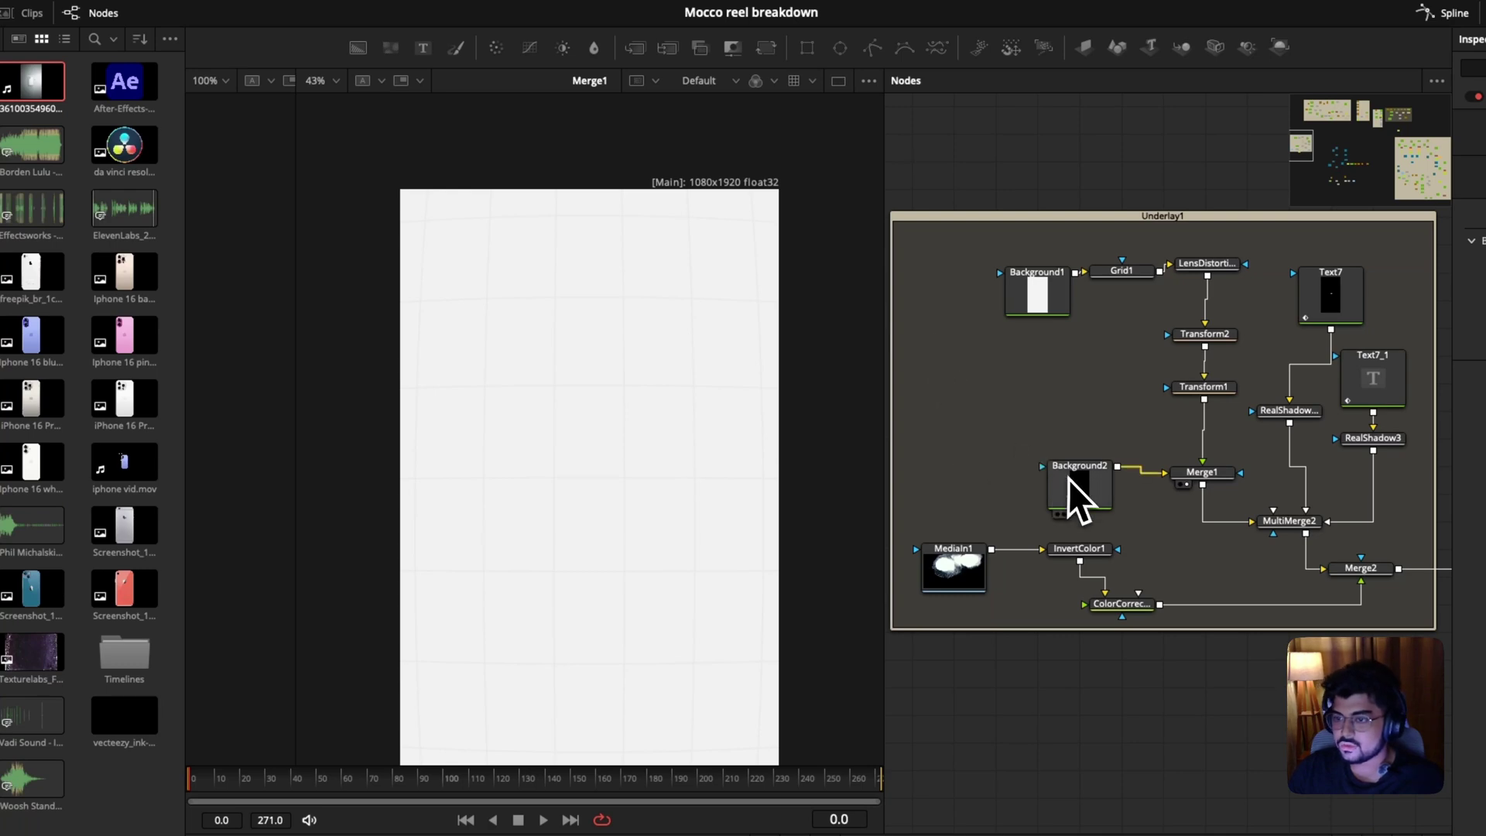
{"action": "left_click_drag", "start_coordinate": [1068, 490], "coordinate": [663, 431]}
{"action": "key", "text": "z"}
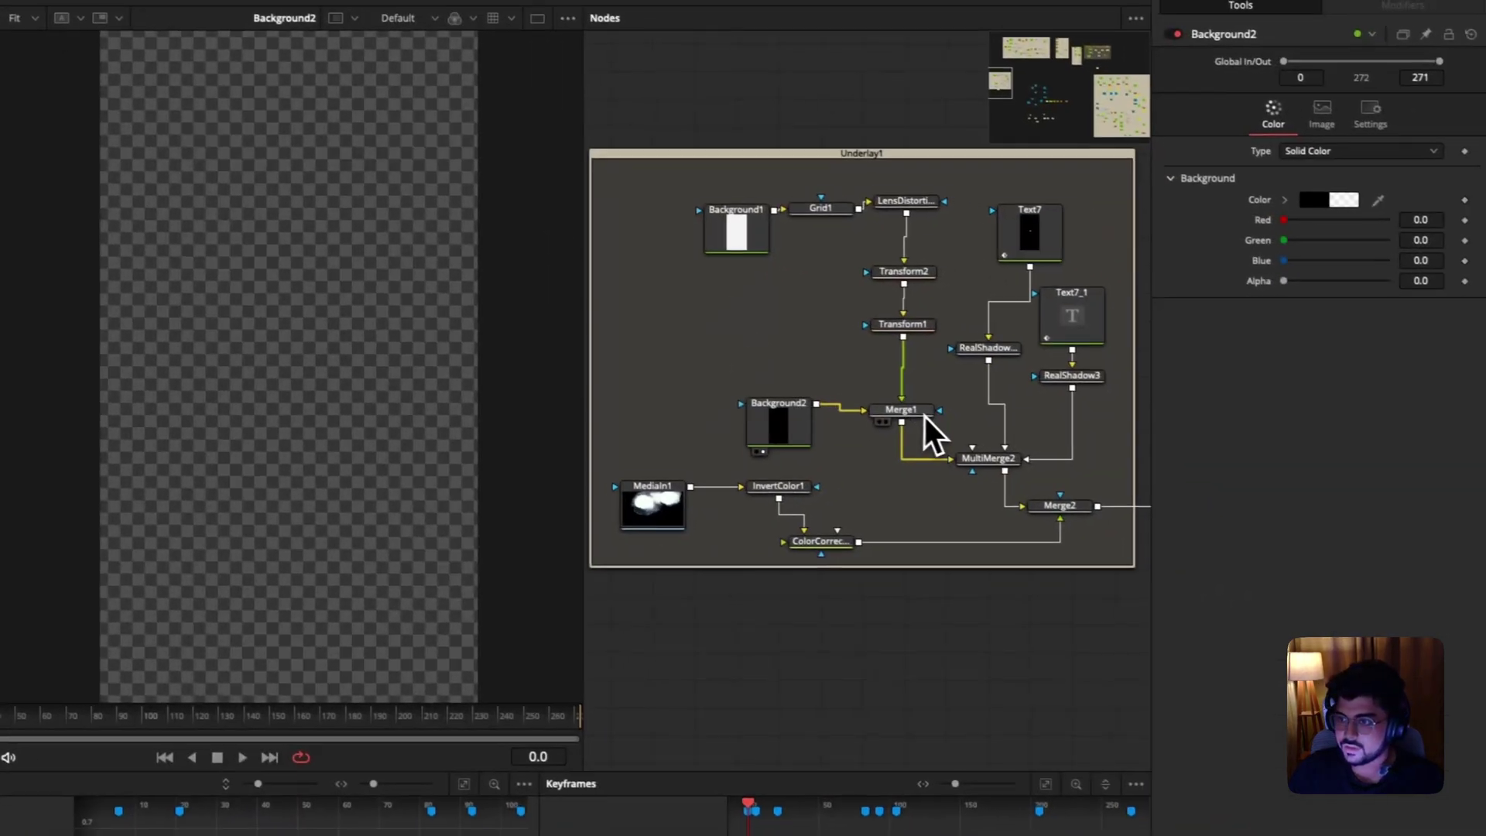
Compare the settings of Merge1 and Background2, then try a Size of 1.0 on Merge1 and undo it.
{"action": "left_click", "coordinate": [1201, 473]}
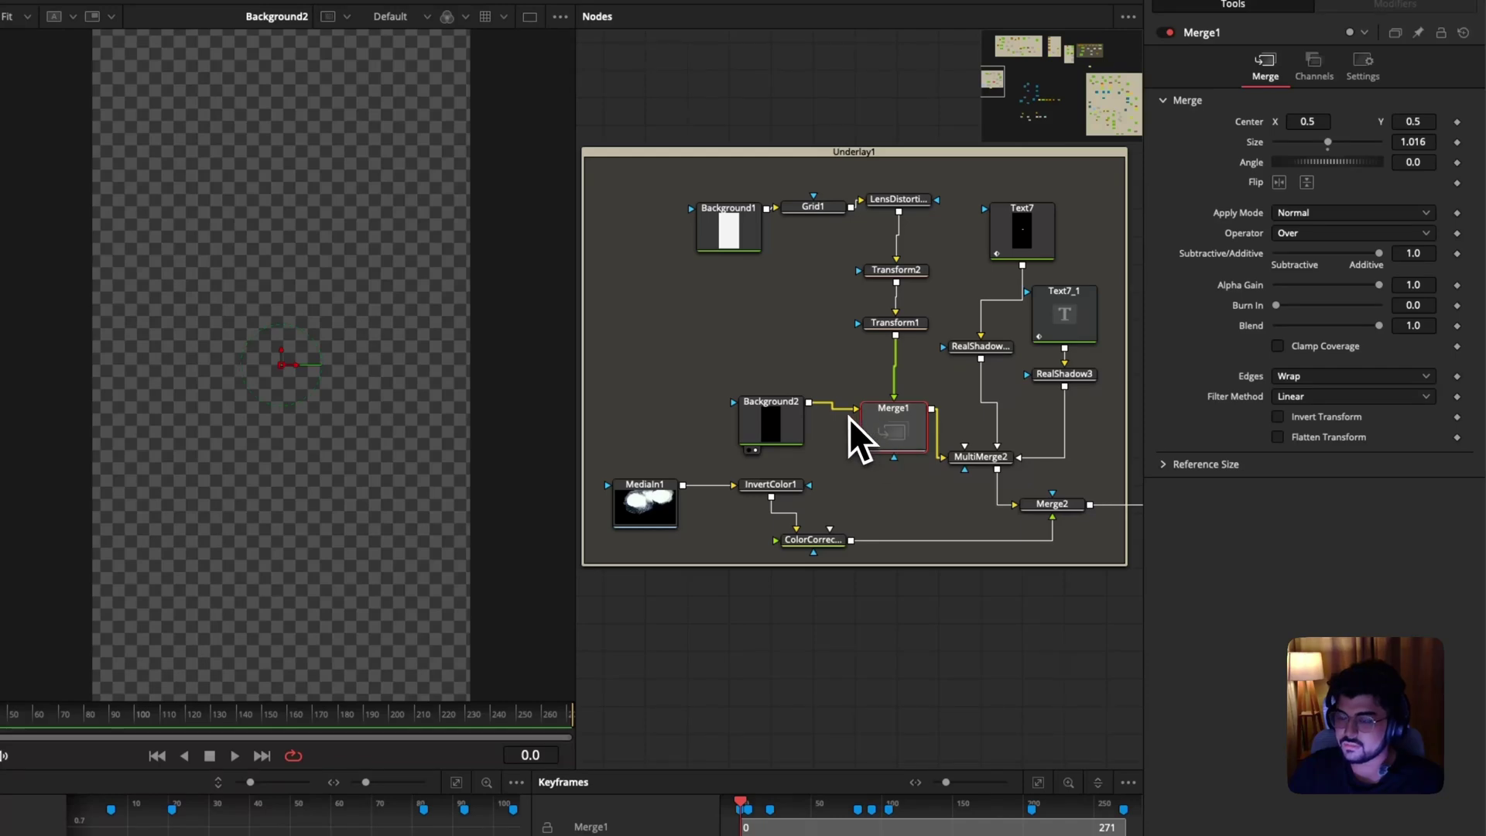
{"action": "left_click", "coordinate": [781, 426]}
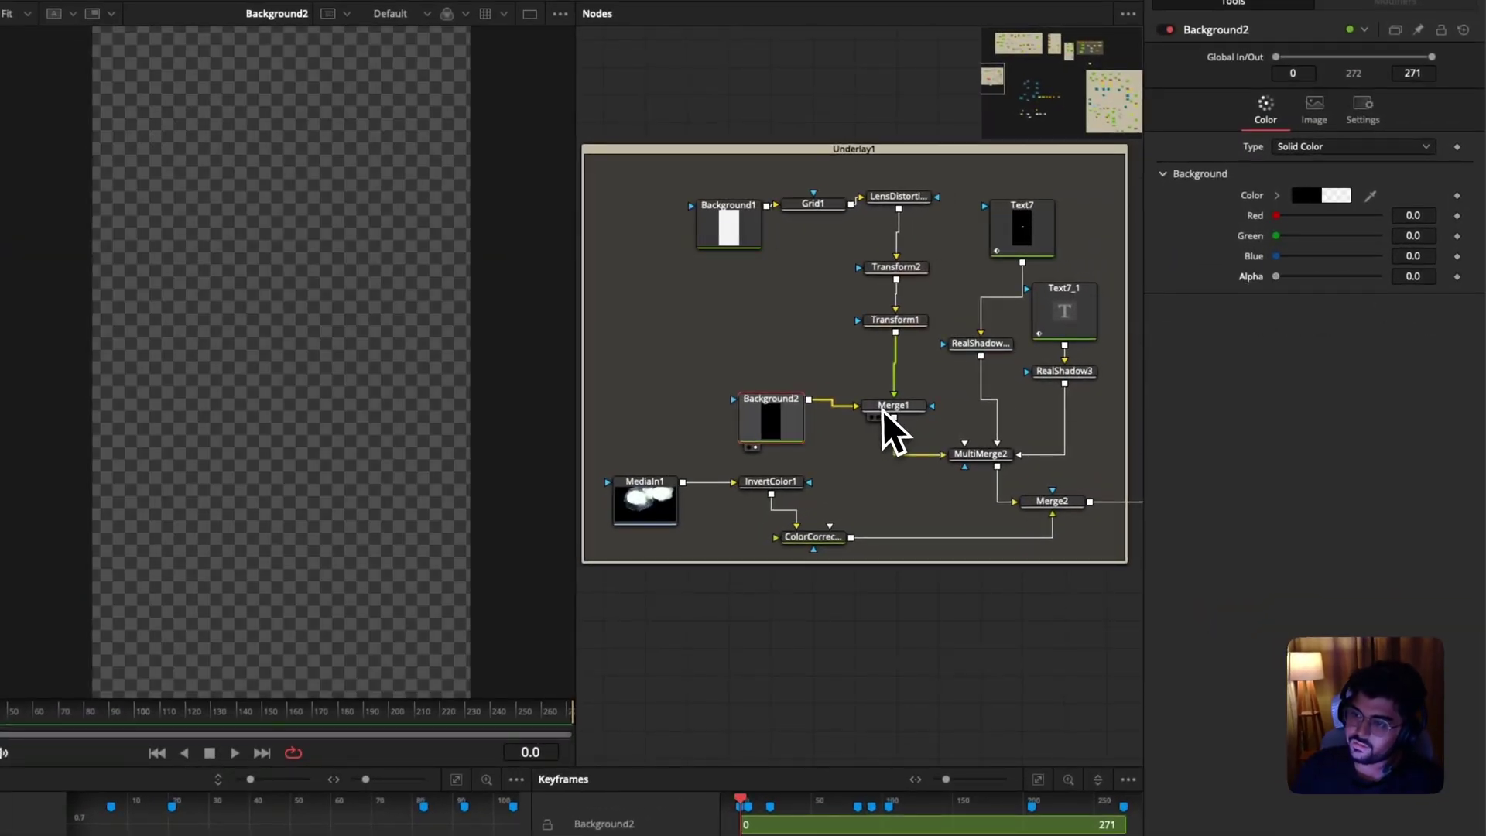
{"action": "left_click", "coordinate": [882, 410]}
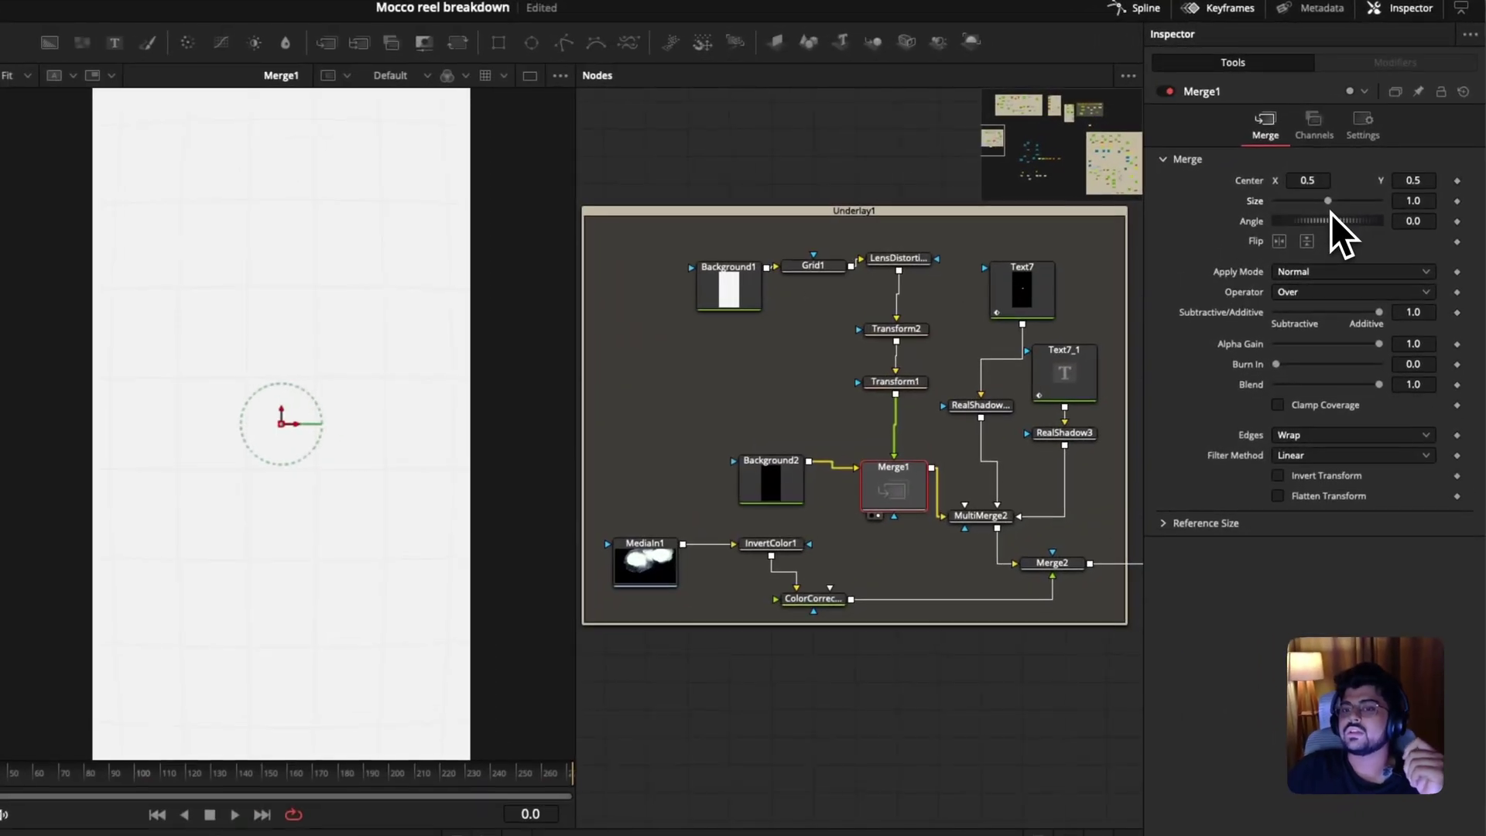
{"action": "key", "text": "super+z"}
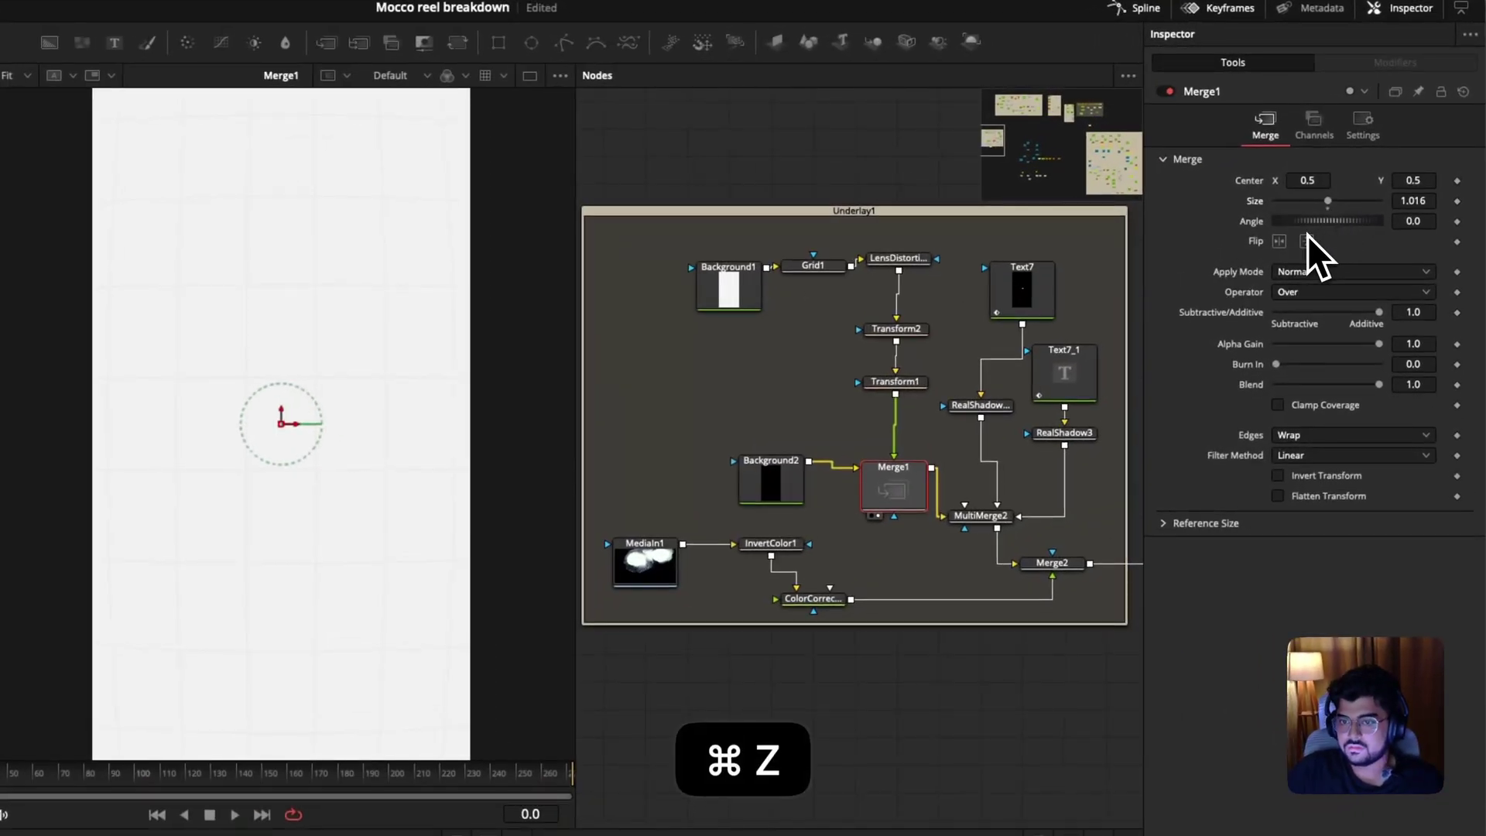
View Transform1's scaled grid and its settings, then return to Merge1's output for comparison.
{"action": "left_click", "coordinate": [919, 393]}
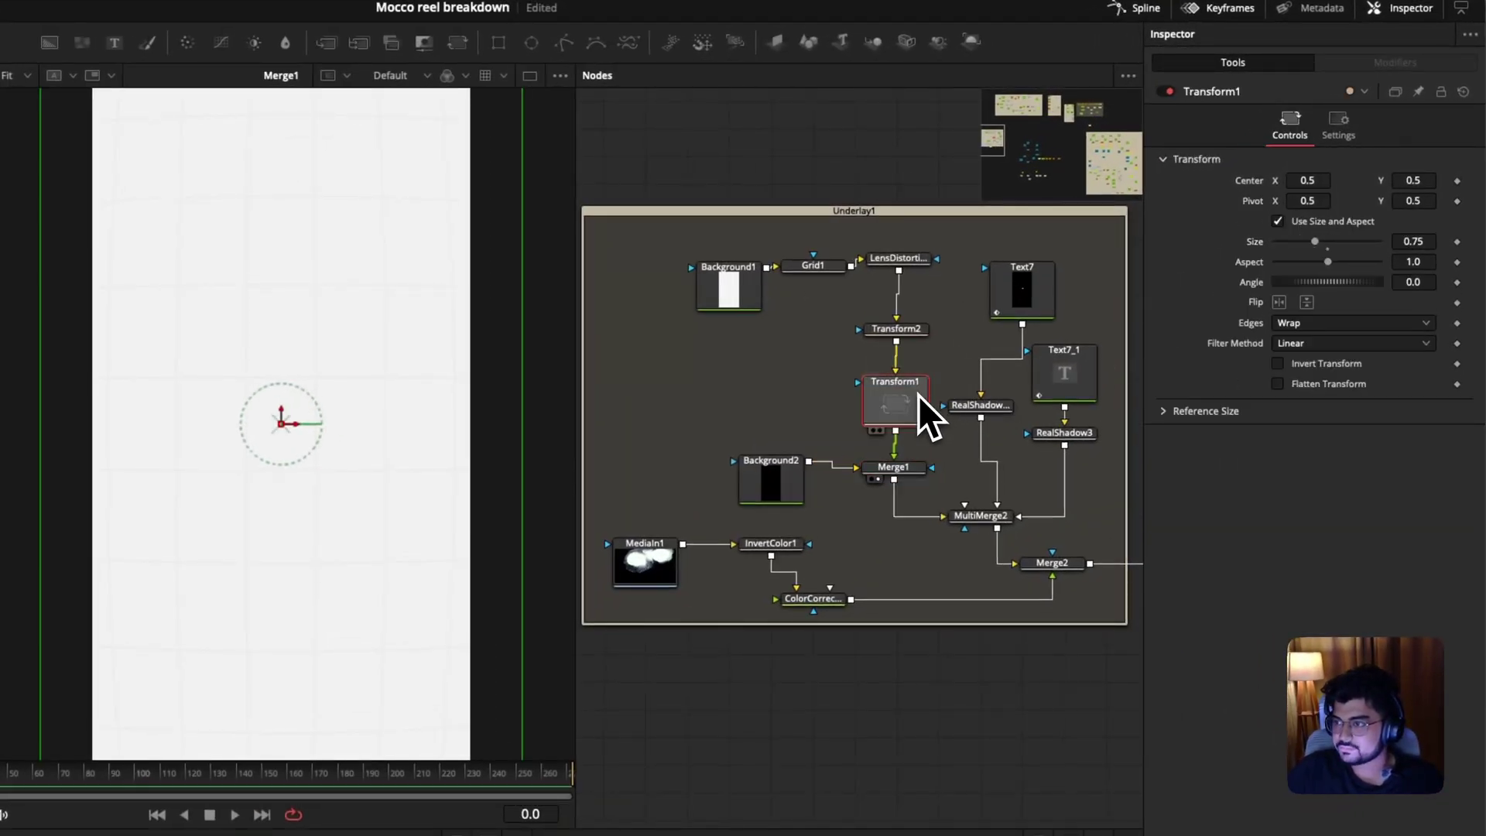
{"action": "left_click_drag", "start_coordinate": [919, 393], "coordinate": [437, 417]}
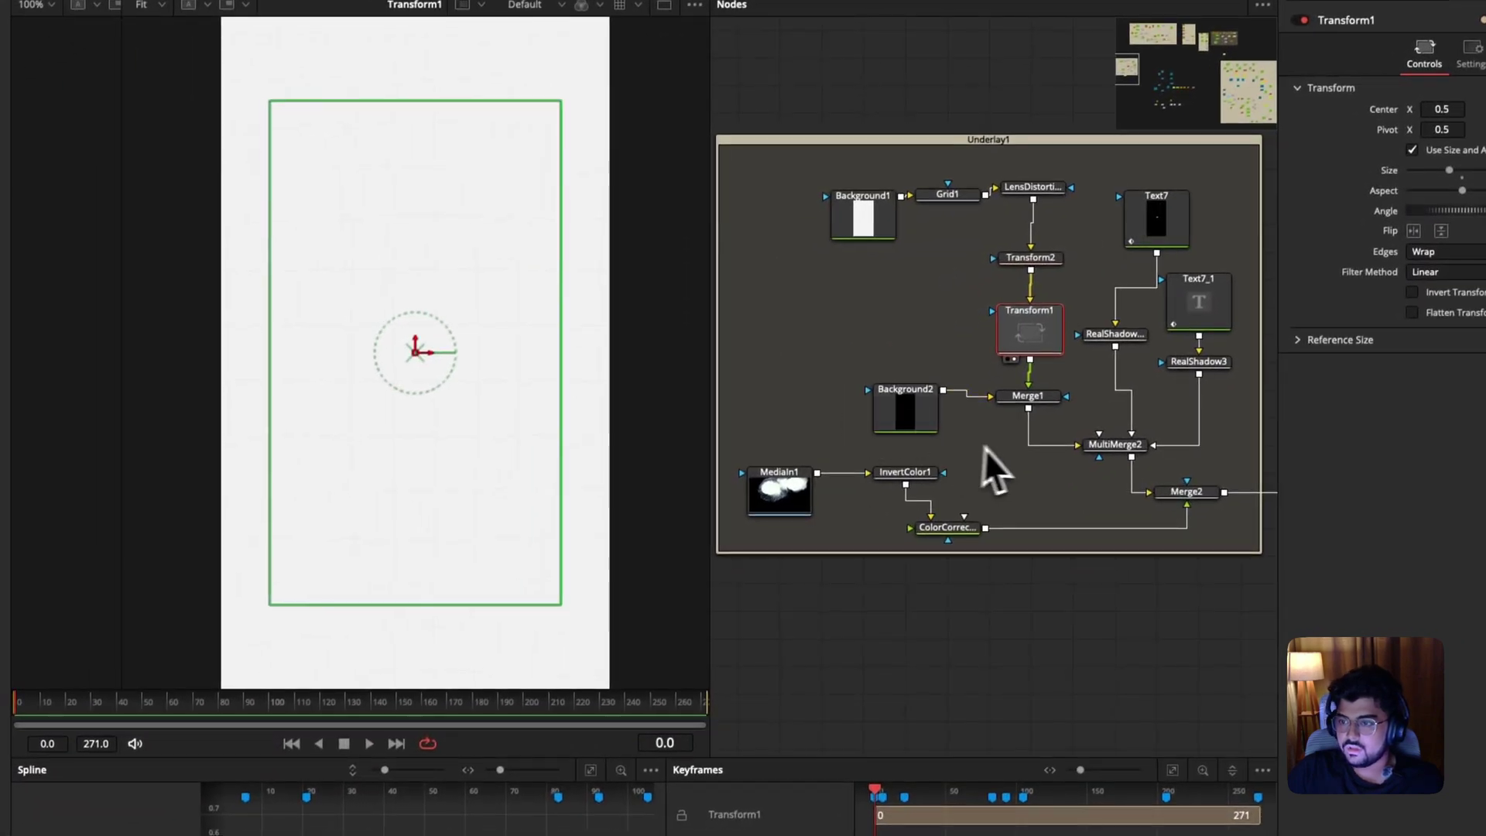
{"action": "left_click_drag", "start_coordinate": [1047, 403], "coordinate": [515, 383]}
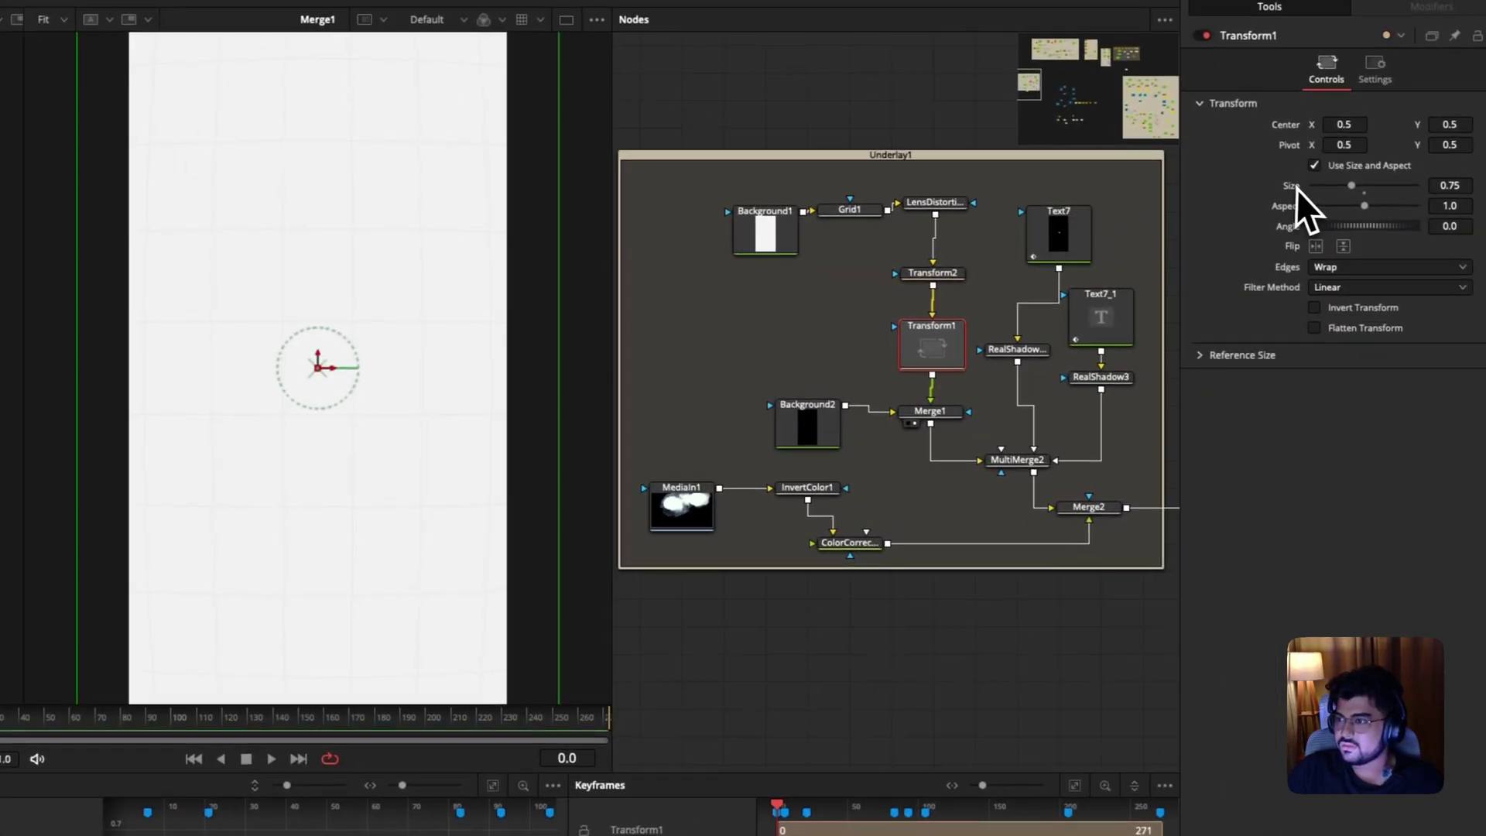
{"action": "key", "text": "super+z"}
{"action": "left_click", "coordinate": [938, 414]}
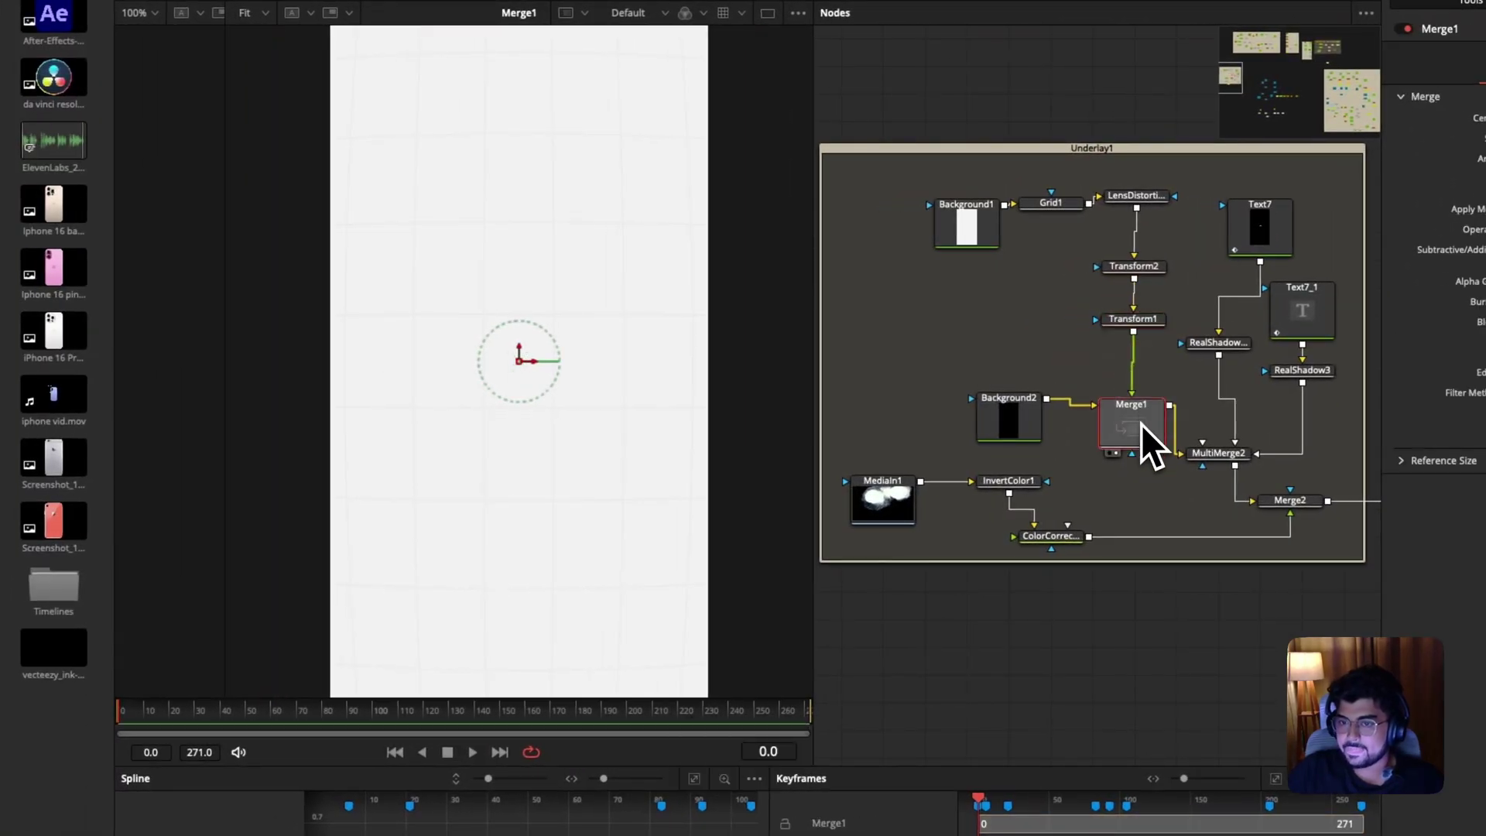
{"action": "left_click_drag", "start_coordinate": [1140, 424], "coordinate": [680, 416]}
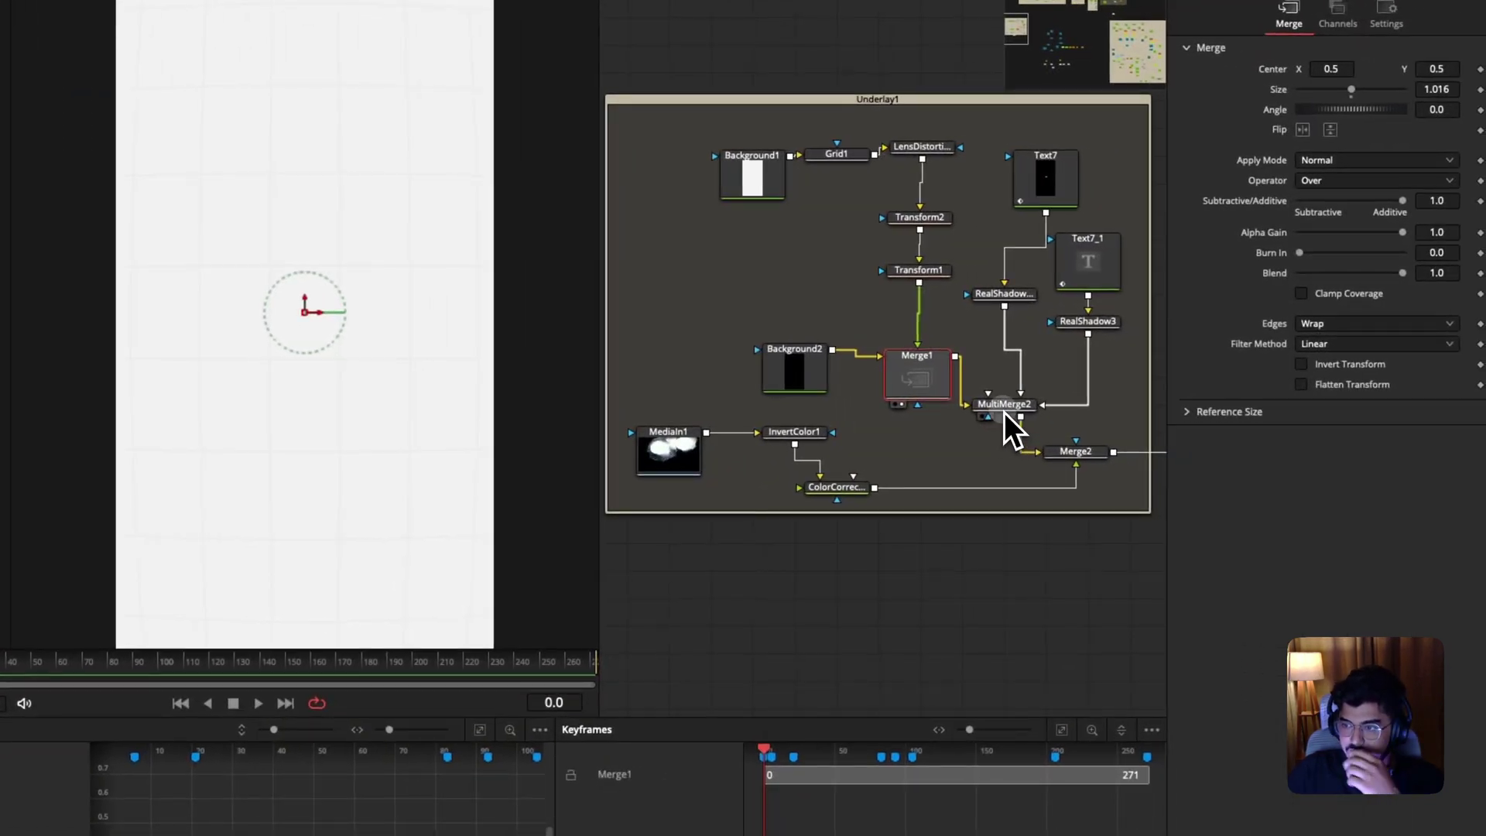
Move MultiMerge2 up level with Merge1 and examine the two RealShadow nodes feeding it.
{"action": "left_click", "coordinate": [1249, 422]}
{"action": "left_click_drag", "start_coordinate": [1004, 419], "coordinate": [1002, 379]}
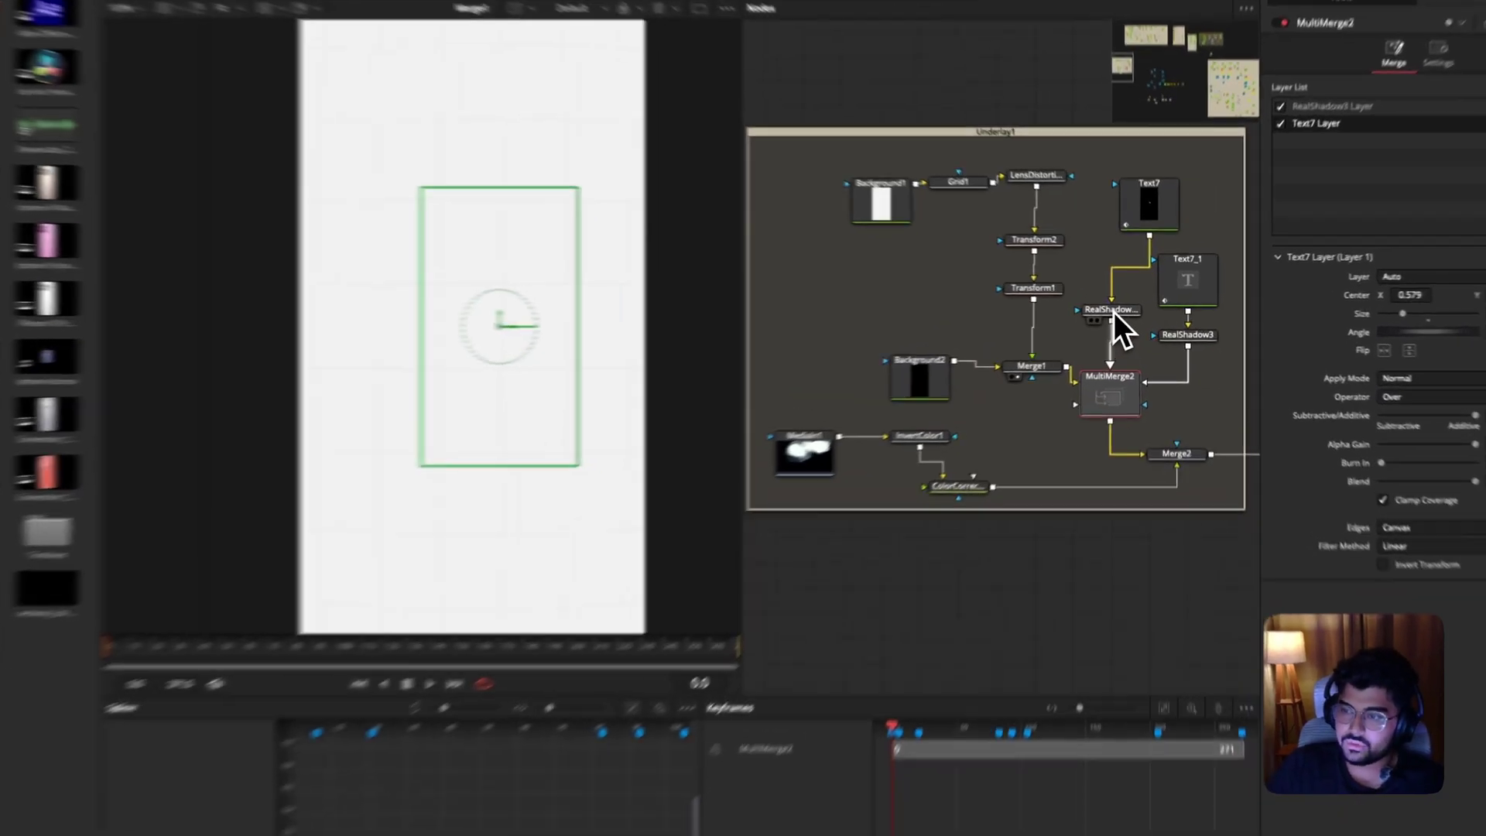
{"action": "left_click", "coordinate": [1111, 311]}
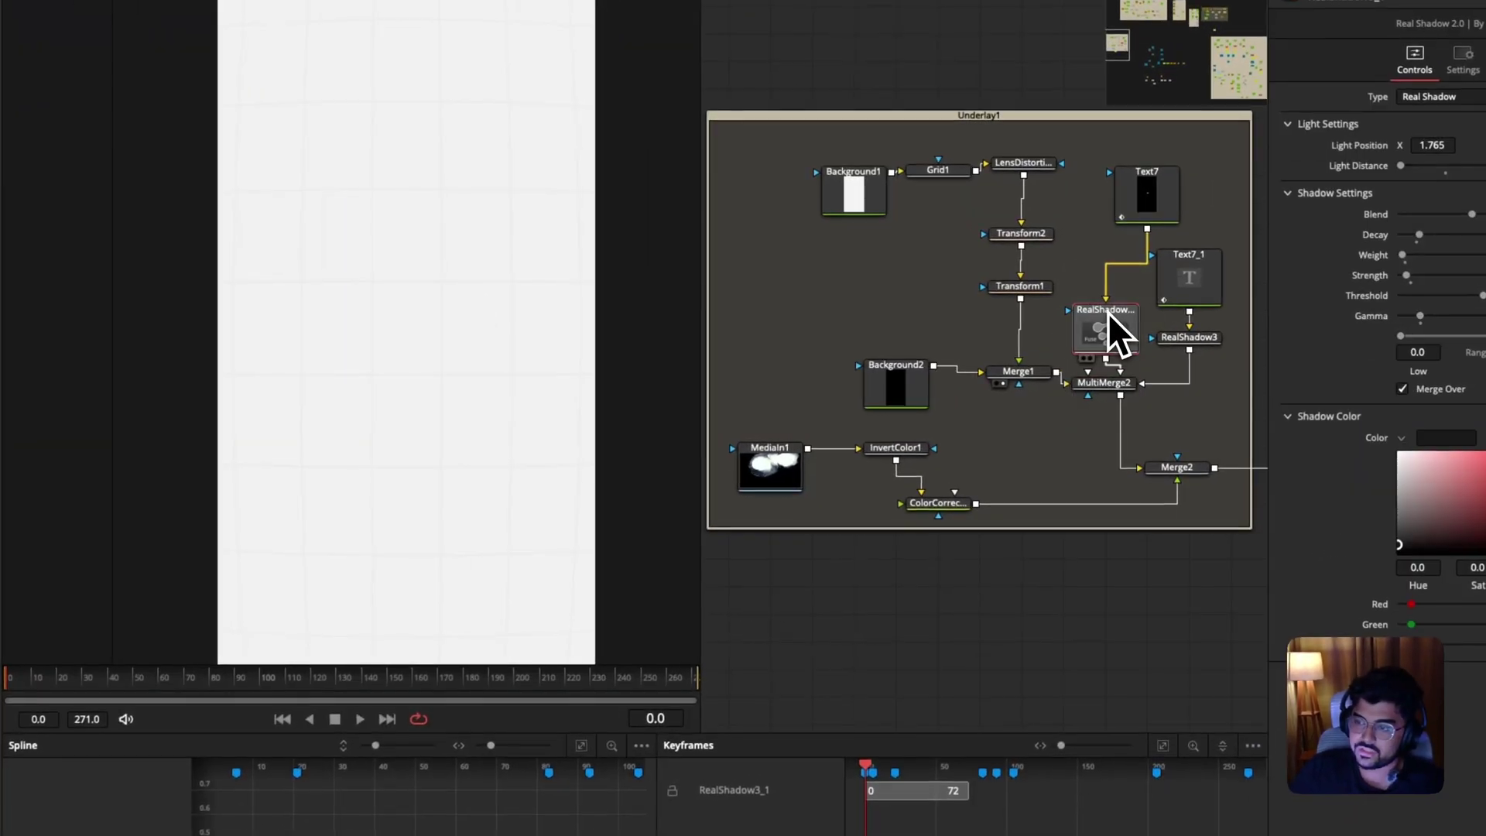
{"action": "left_click", "coordinate": [1176, 337]}
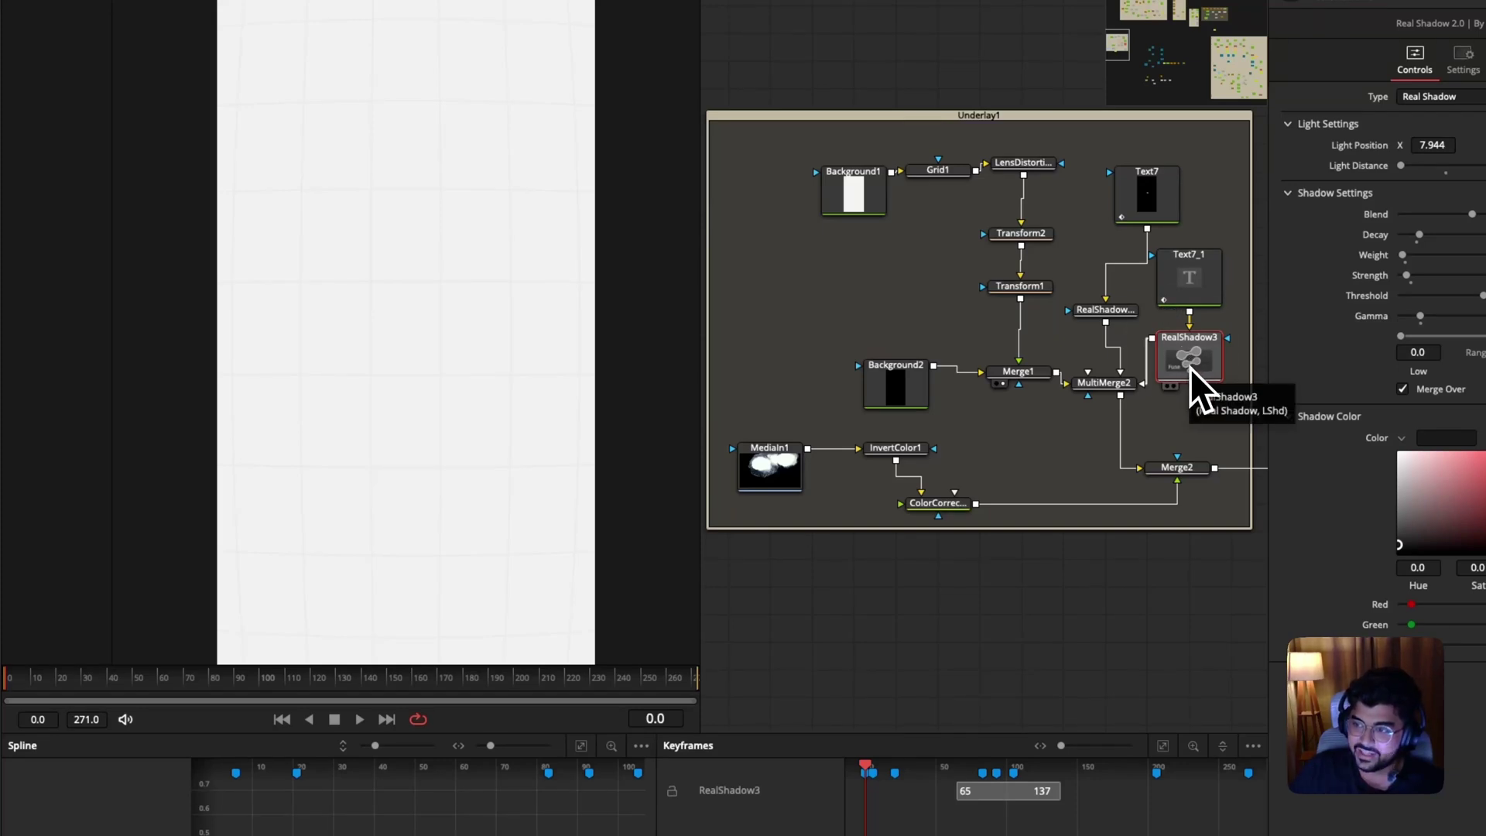
View Text7_1's "it didn't start" text enlarged at frame 71, then return to frame 0.
{"action": "left_click", "coordinate": [1203, 300]}
{"action": "left_click_drag", "start_coordinate": [1202, 290], "coordinate": [1209, 279]}
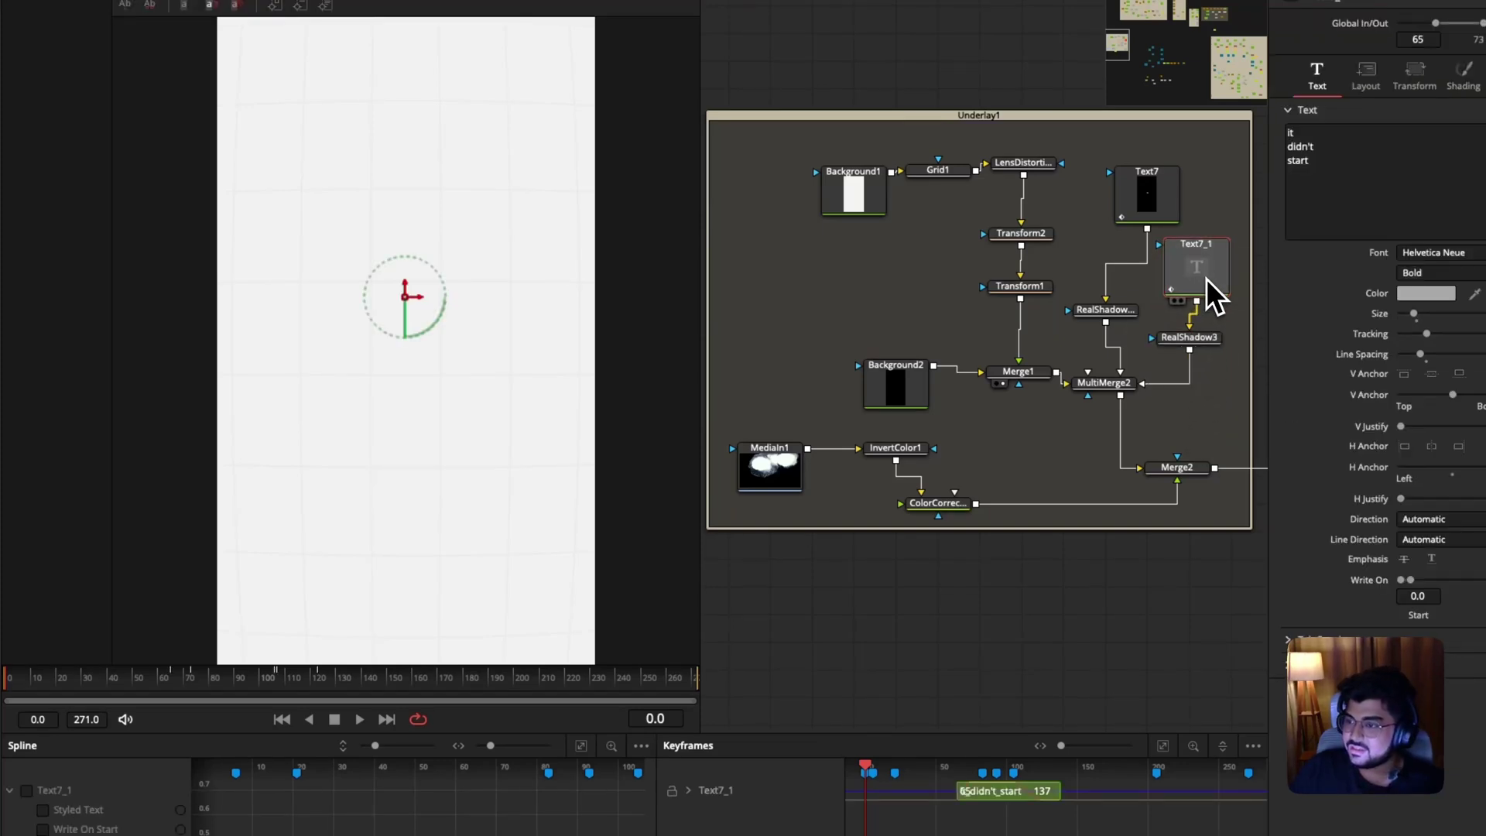
{"action": "key", "text": "1"}
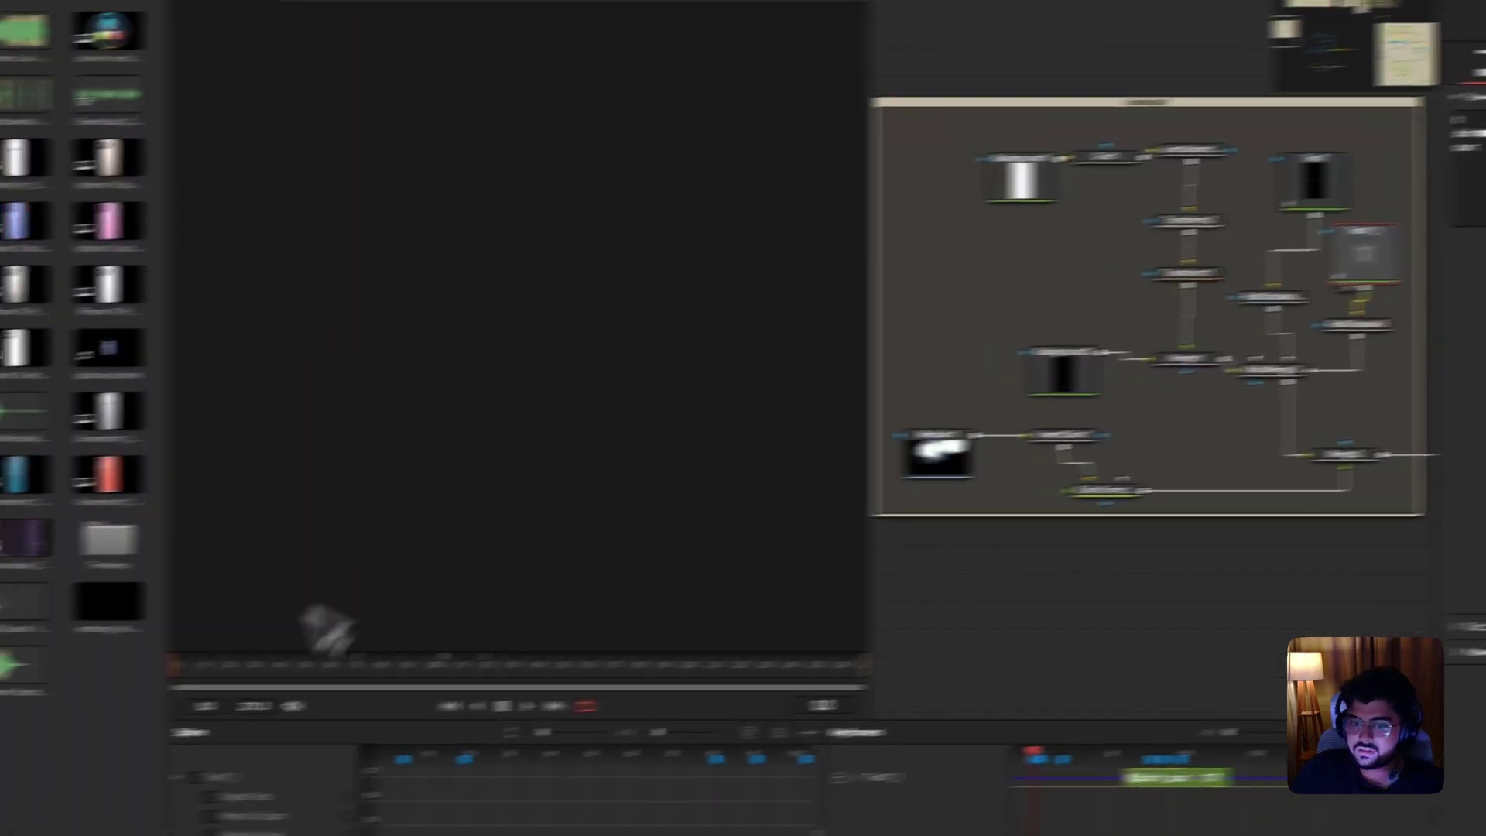
{"action": "left_click", "coordinate": [85, 678]}
{"action": "left_click_drag", "start_coordinate": [376, 658], "coordinate": [484, 667]}
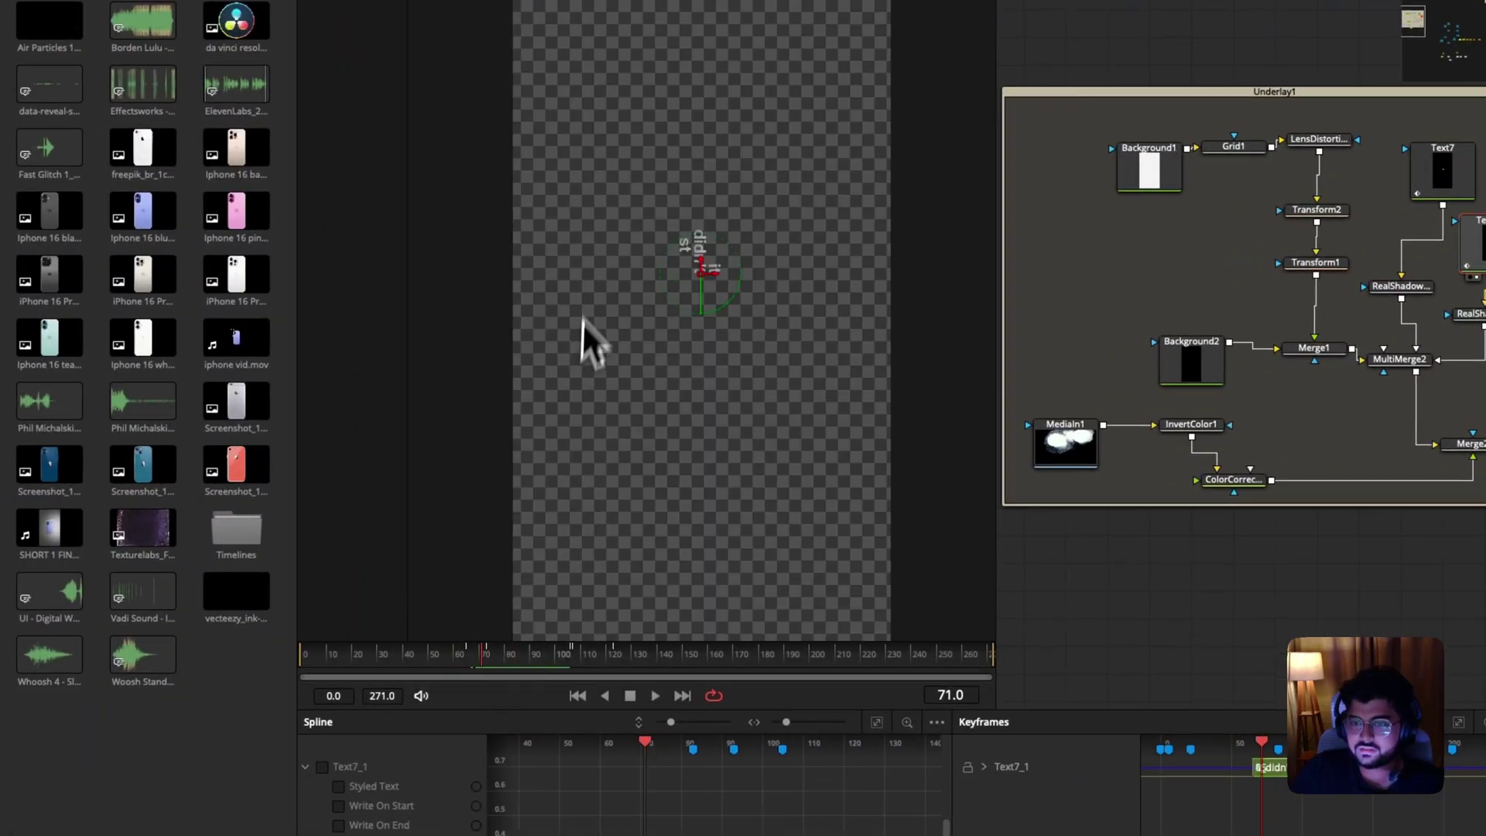
{"action": "scroll", "coordinate": [735, 275], "scroll_direction": "up", "scroll_amount": 1}
{"action": "scroll", "coordinate": [727, 259], "scroll_direction": "up", "scroll_amount": 2}
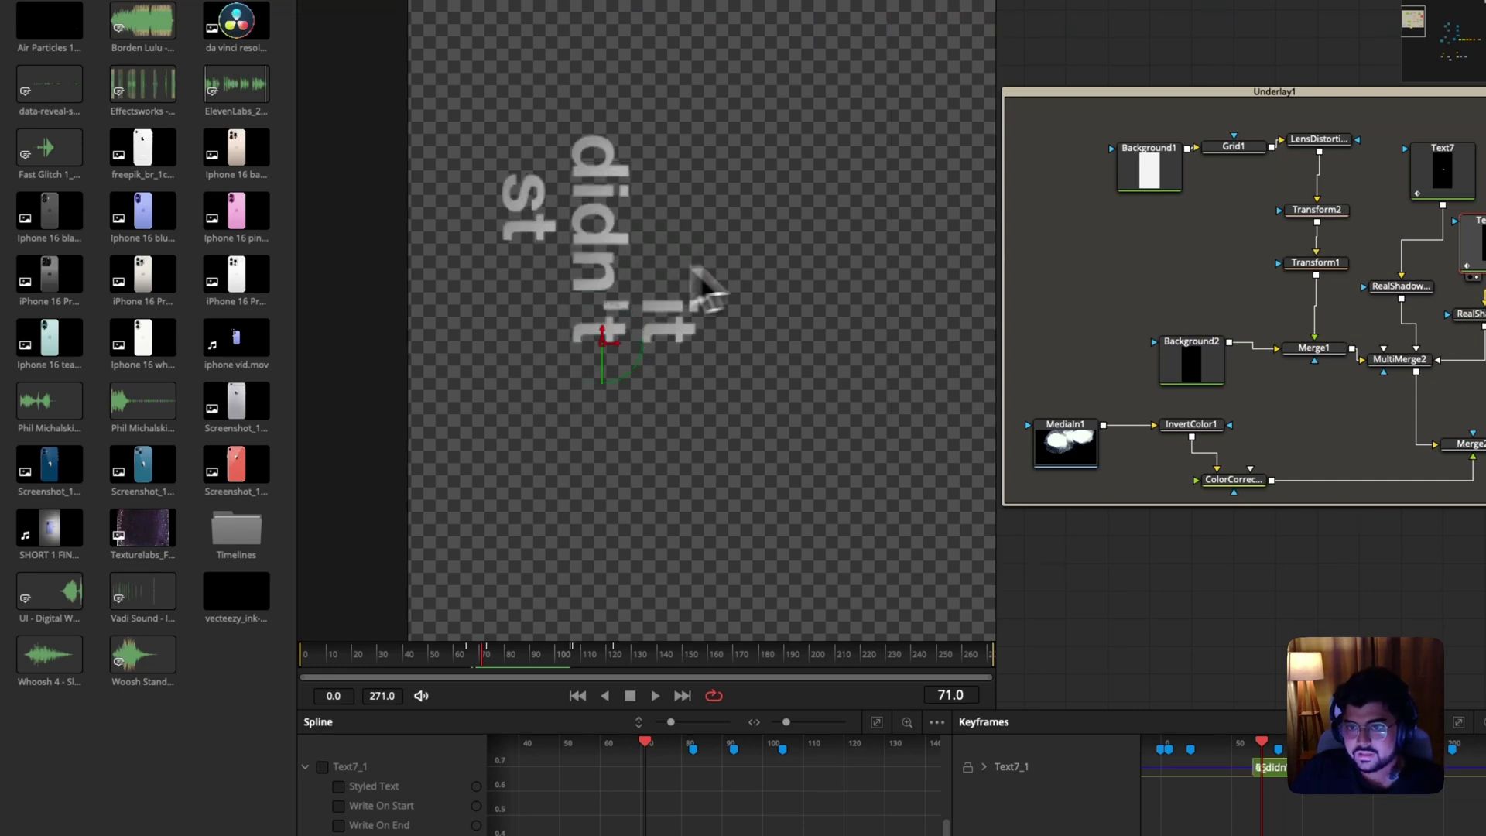
{"action": "left_click_drag", "start_coordinate": [484, 672], "coordinate": [299, 686]}
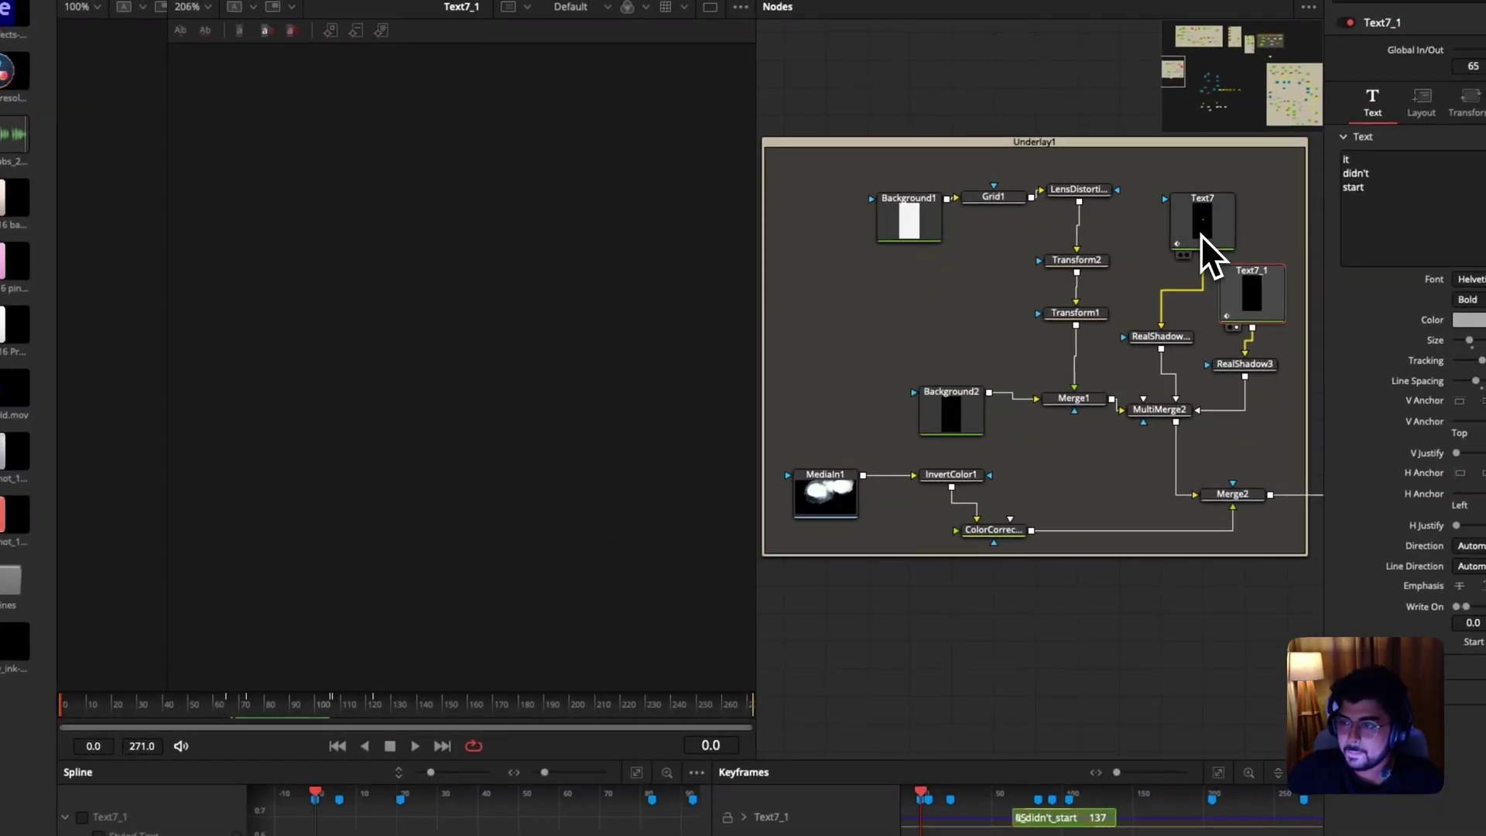
View Text7 in the viewer and scrub from the start to frame 51 to examine how its words build up.
{"action": "left_click", "coordinate": [1200, 234]}
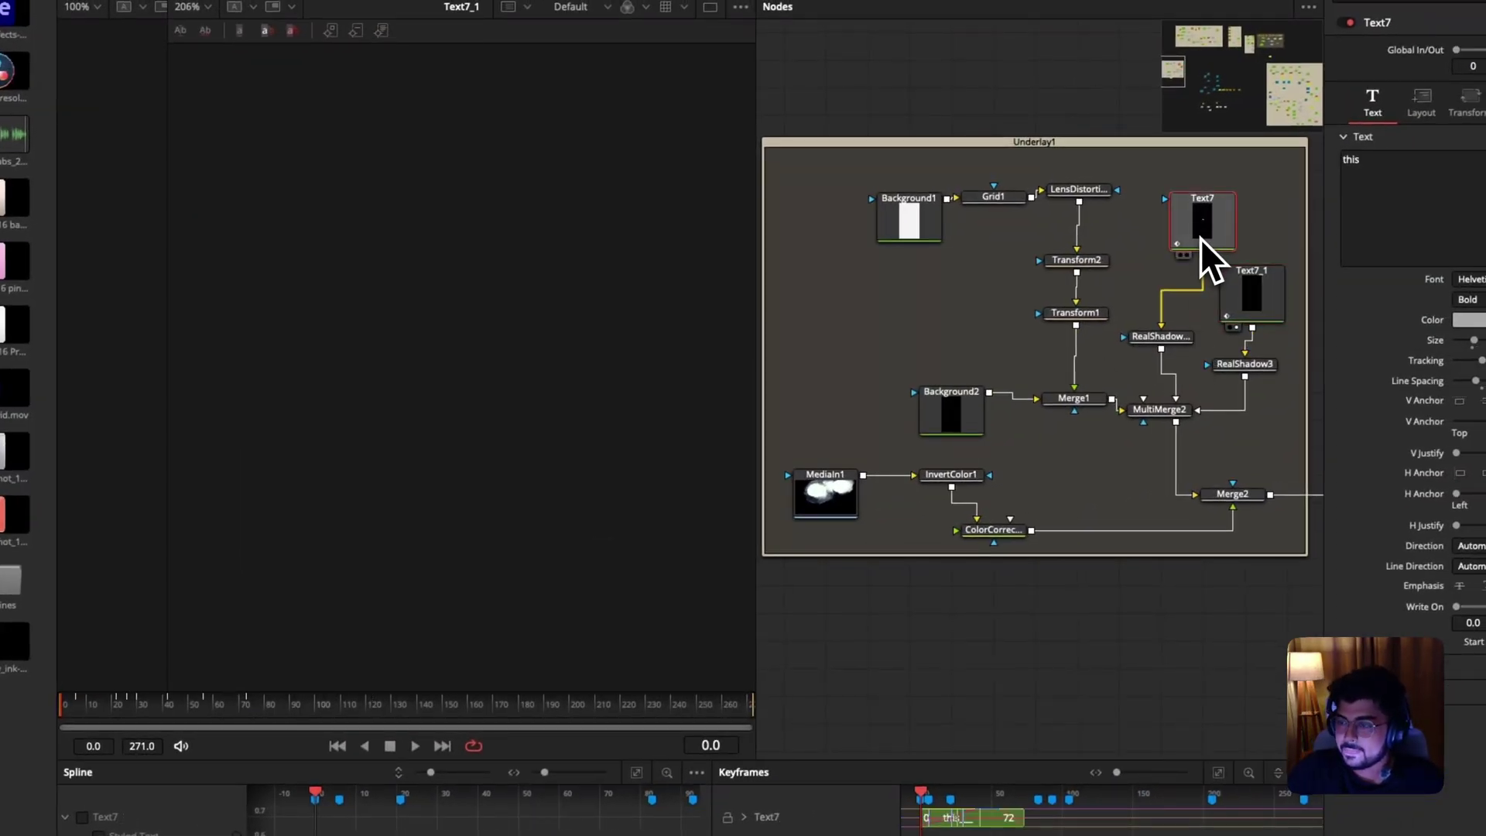
{"action": "key", "text": "1"}
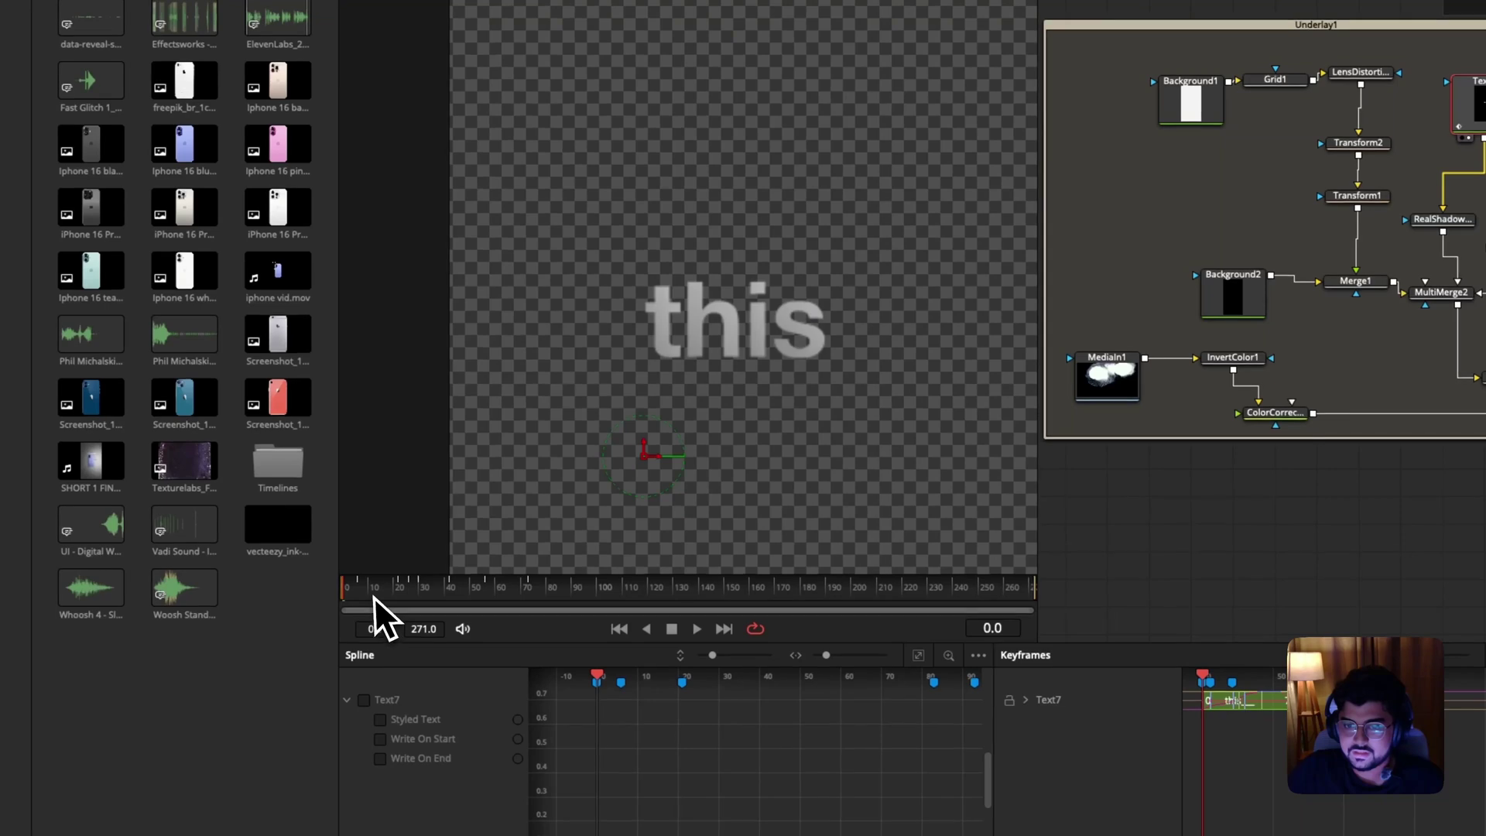
{"action": "left_click_drag", "start_coordinate": [353, 624], "coordinate": [451, 621]}
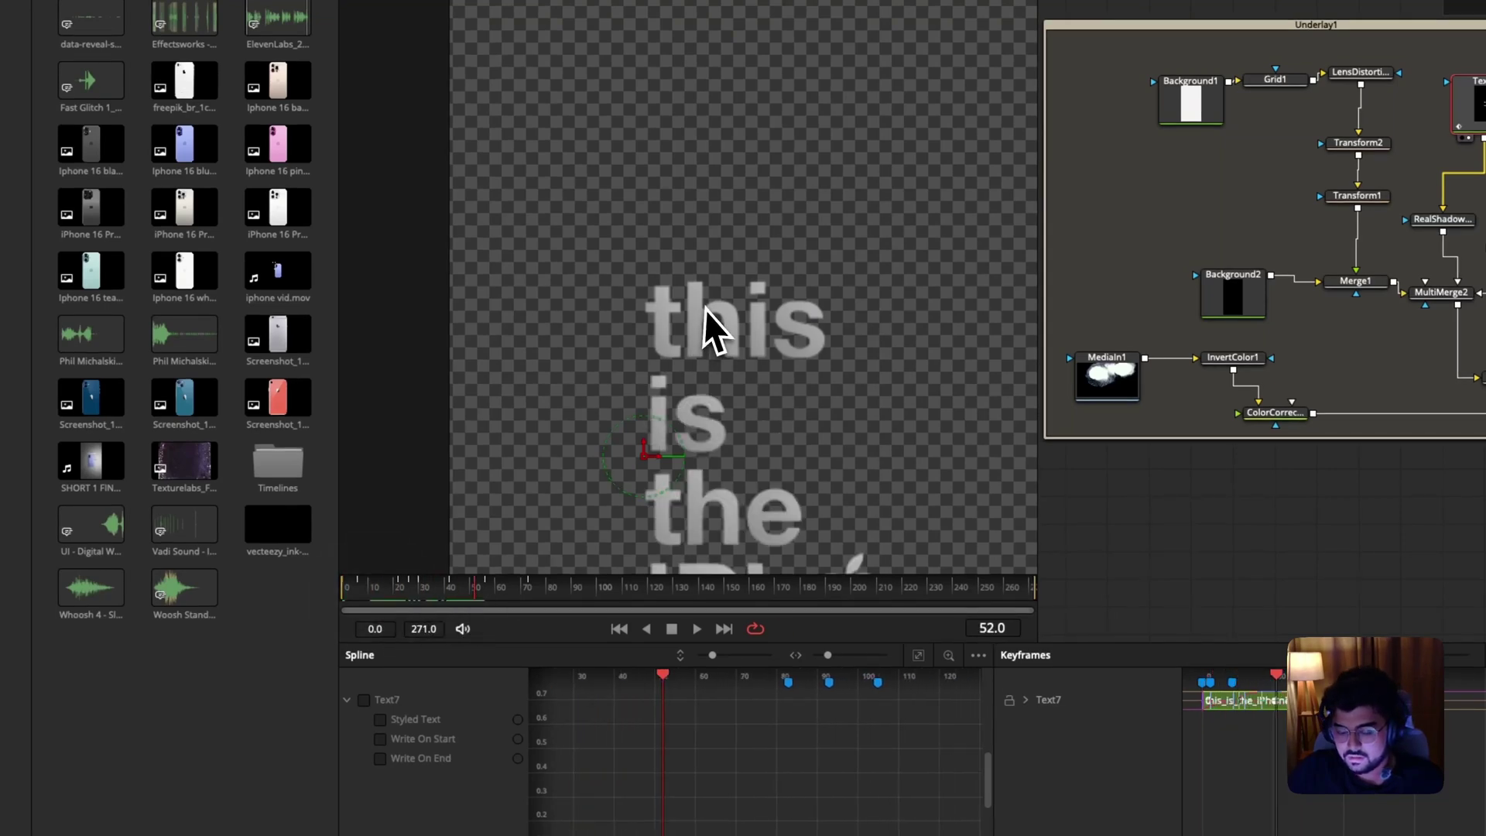
{"action": "key", "text": "z"}
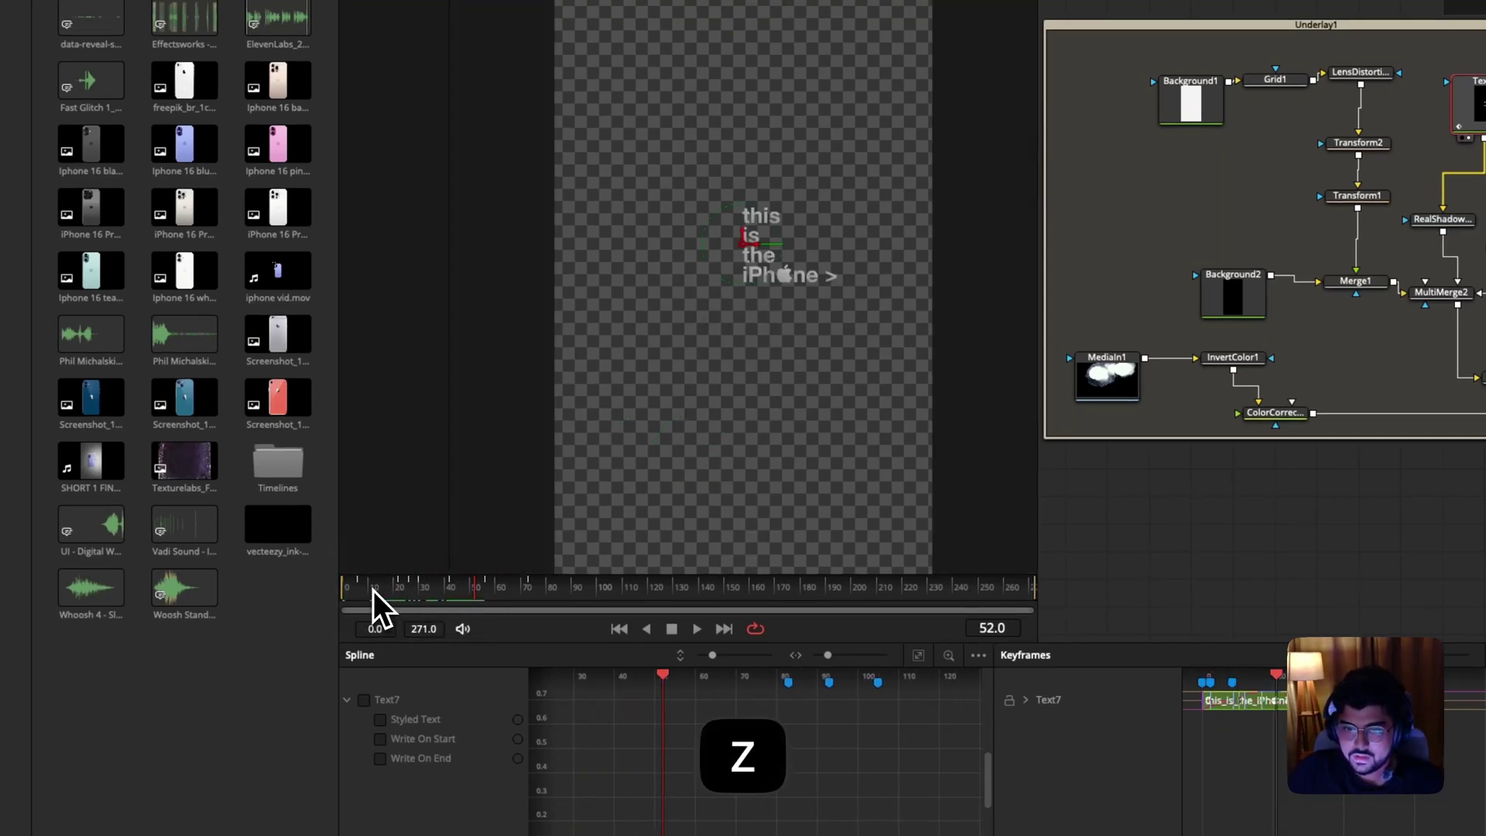
{"action": "left_click_drag", "start_coordinate": [374, 607], "coordinate": [474, 590]}
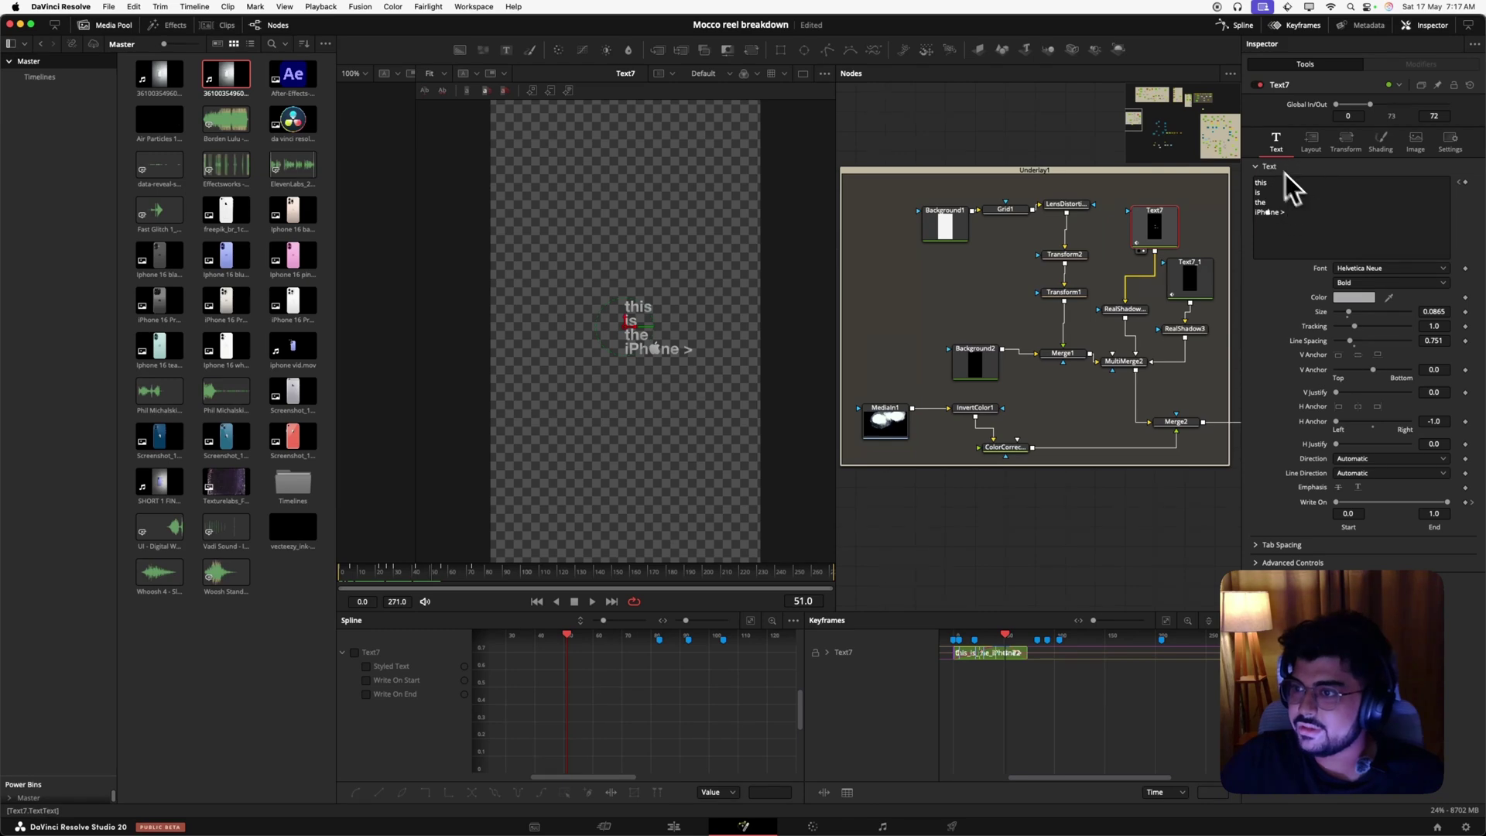
Step through Text7's text keyframes between frames 5 and 42, playing briefly and stopping on "this is >" at frame 22.
{"action": "left_click", "coordinate": [1461, 183]}
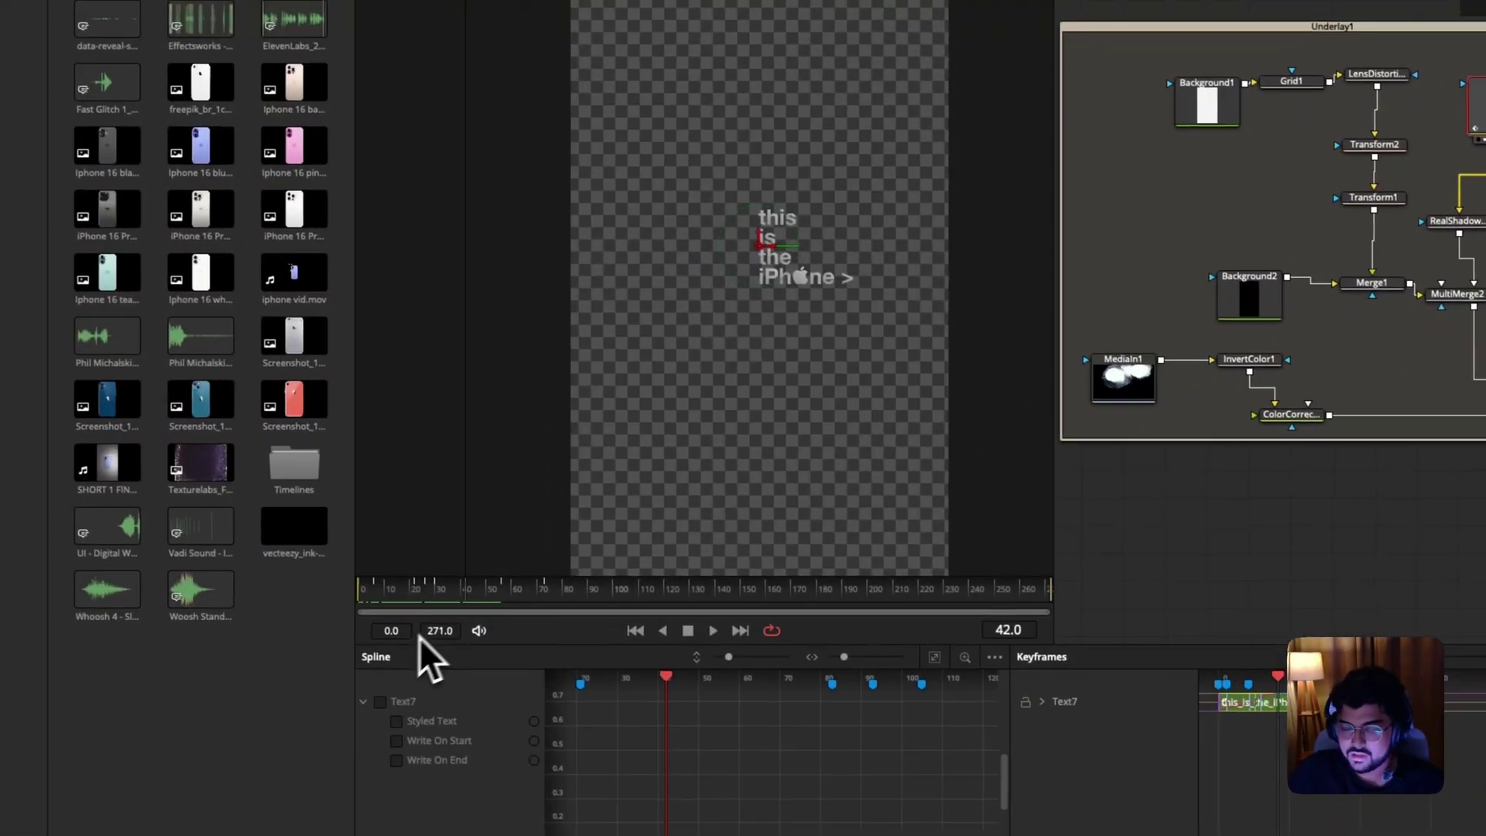
{"action": "left_click_drag", "start_coordinate": [423, 602], "coordinate": [378, 606]}
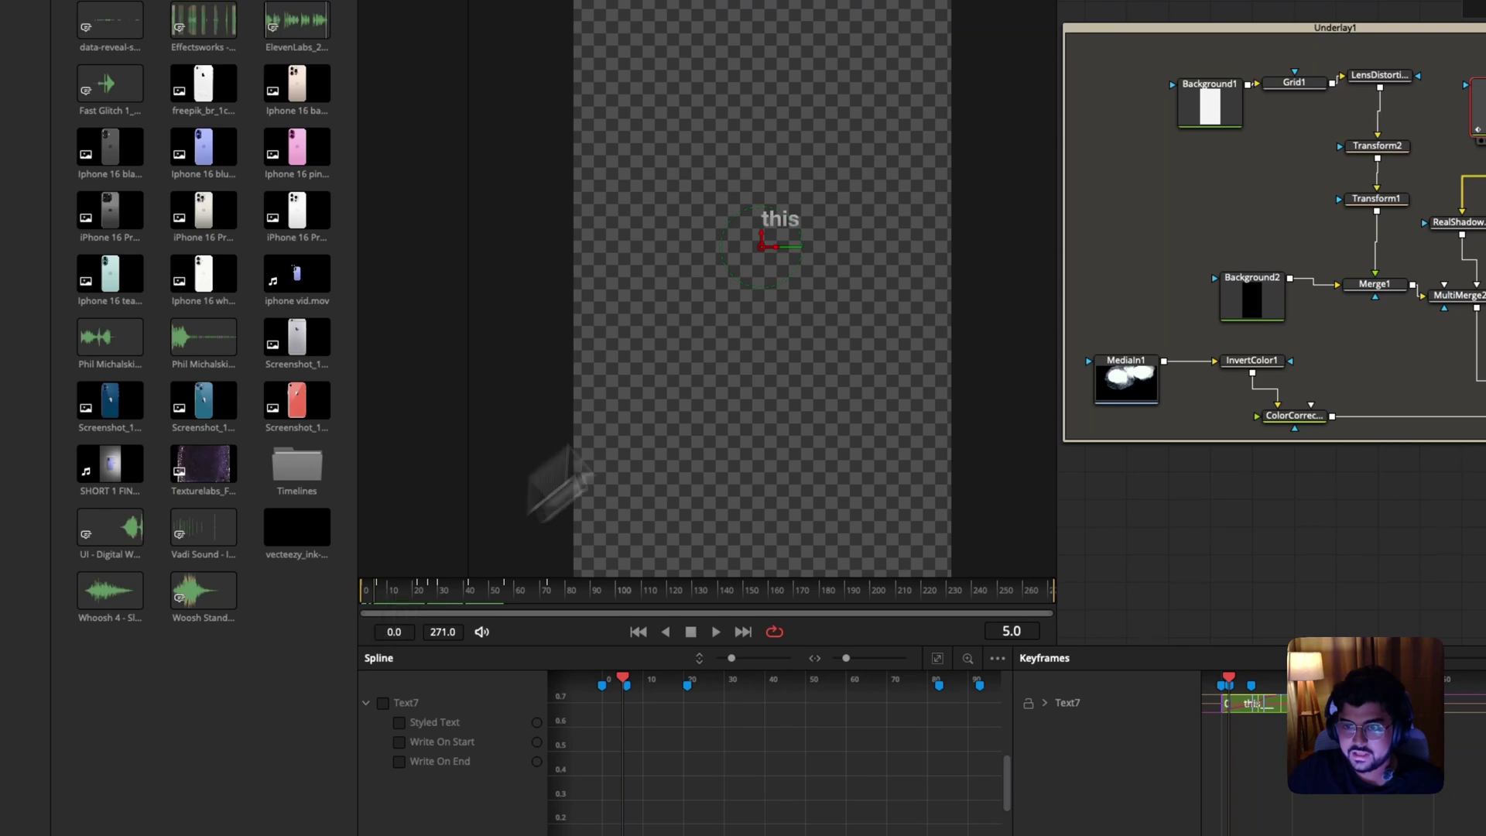
{"action": "key", "text": "space"}
{"action": "key", "text": "space"}
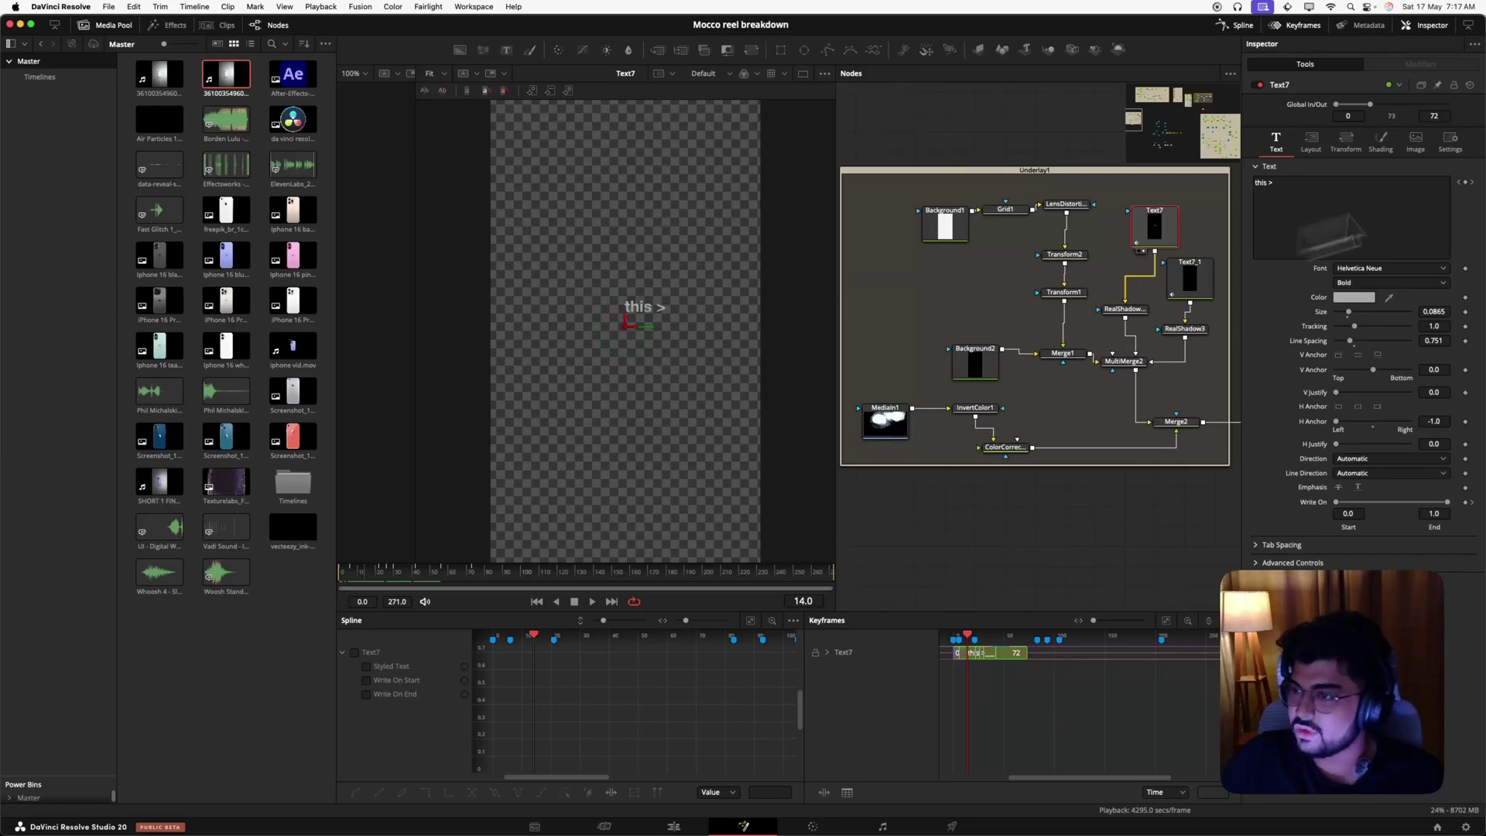
{"action": "left_click", "coordinate": [1473, 182]}
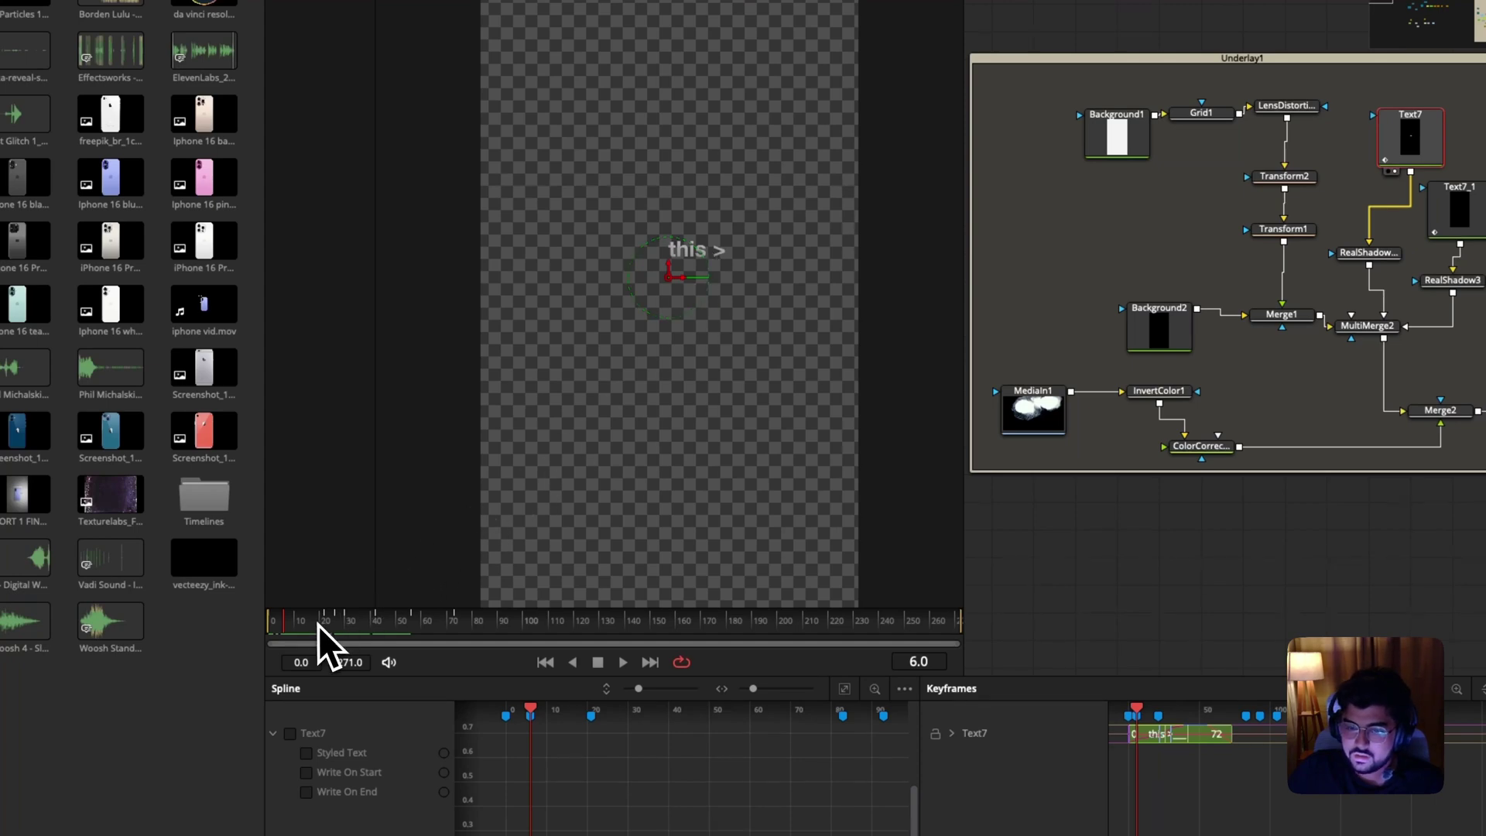
{"action": "left_click_drag", "start_coordinate": [318, 624], "coordinate": [325, 624]}
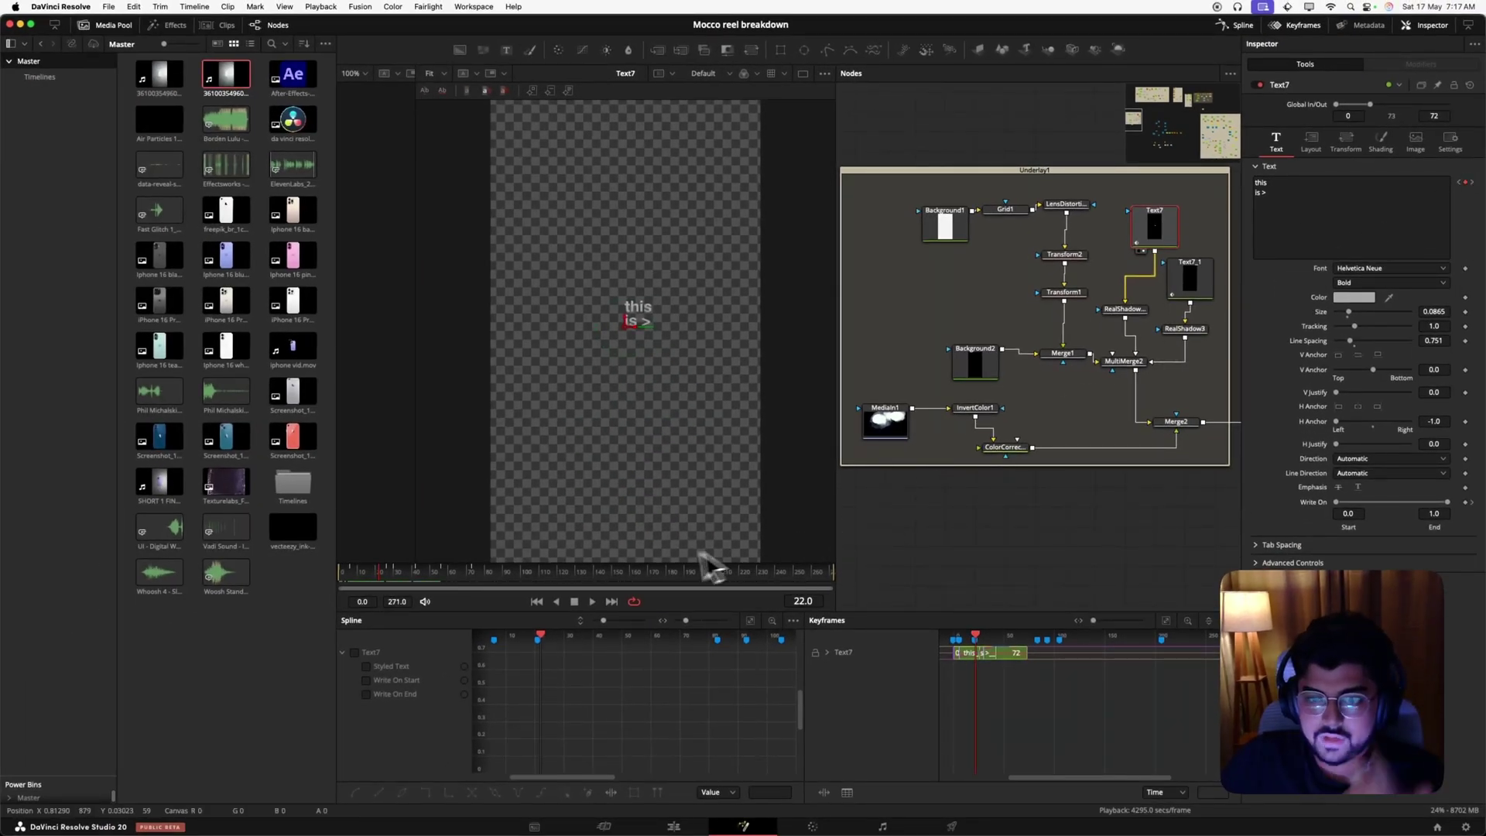
Scrub Text7 from frame 30 past frame 56 to frame 73 to examine how the finished phrase writes off.
{"action": "left_click", "coordinate": [394, 577]}
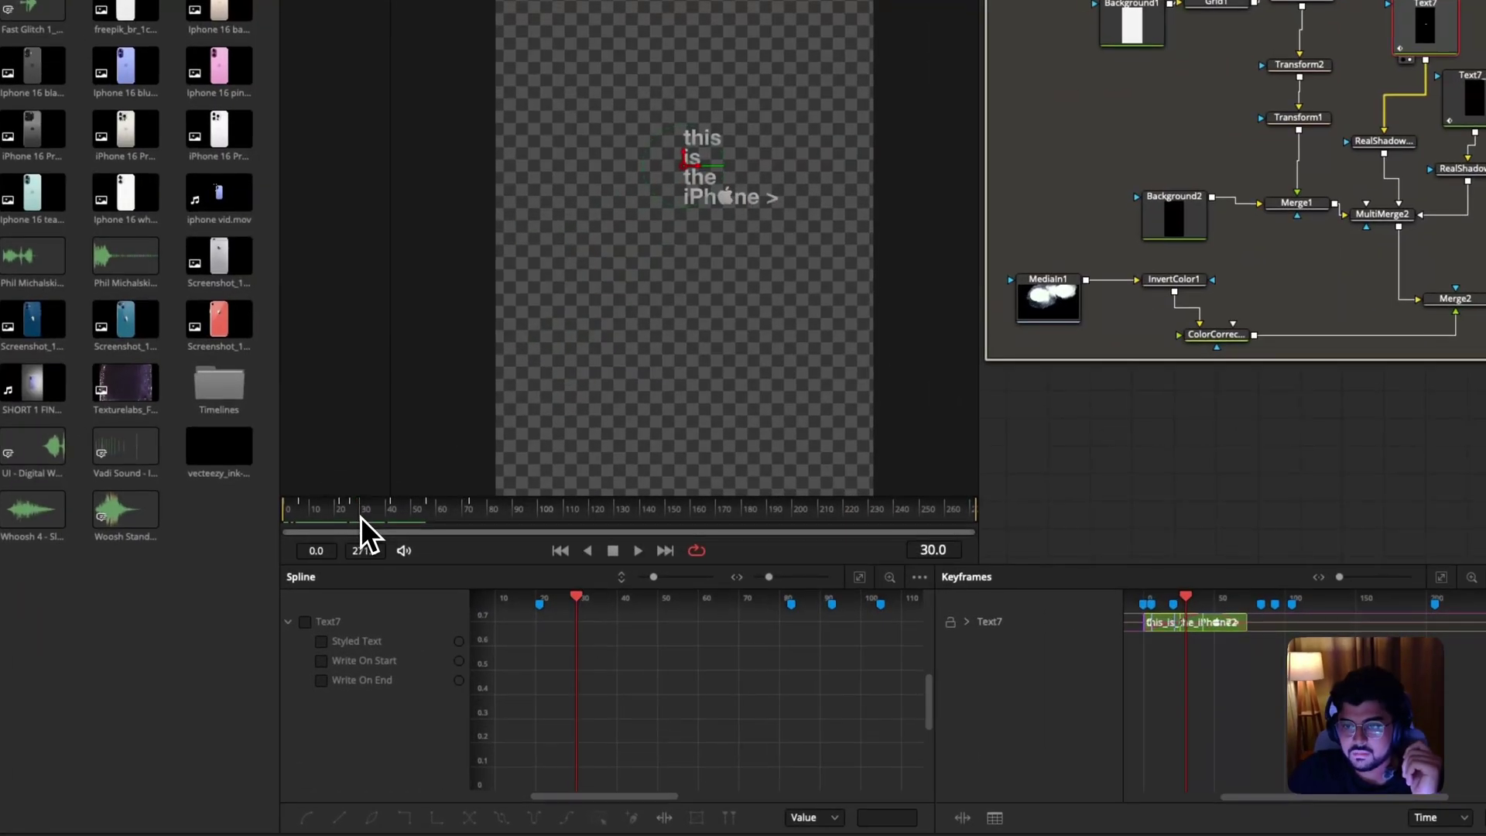
{"action": "left_click_drag", "start_coordinate": [360, 517], "coordinate": [429, 524]}
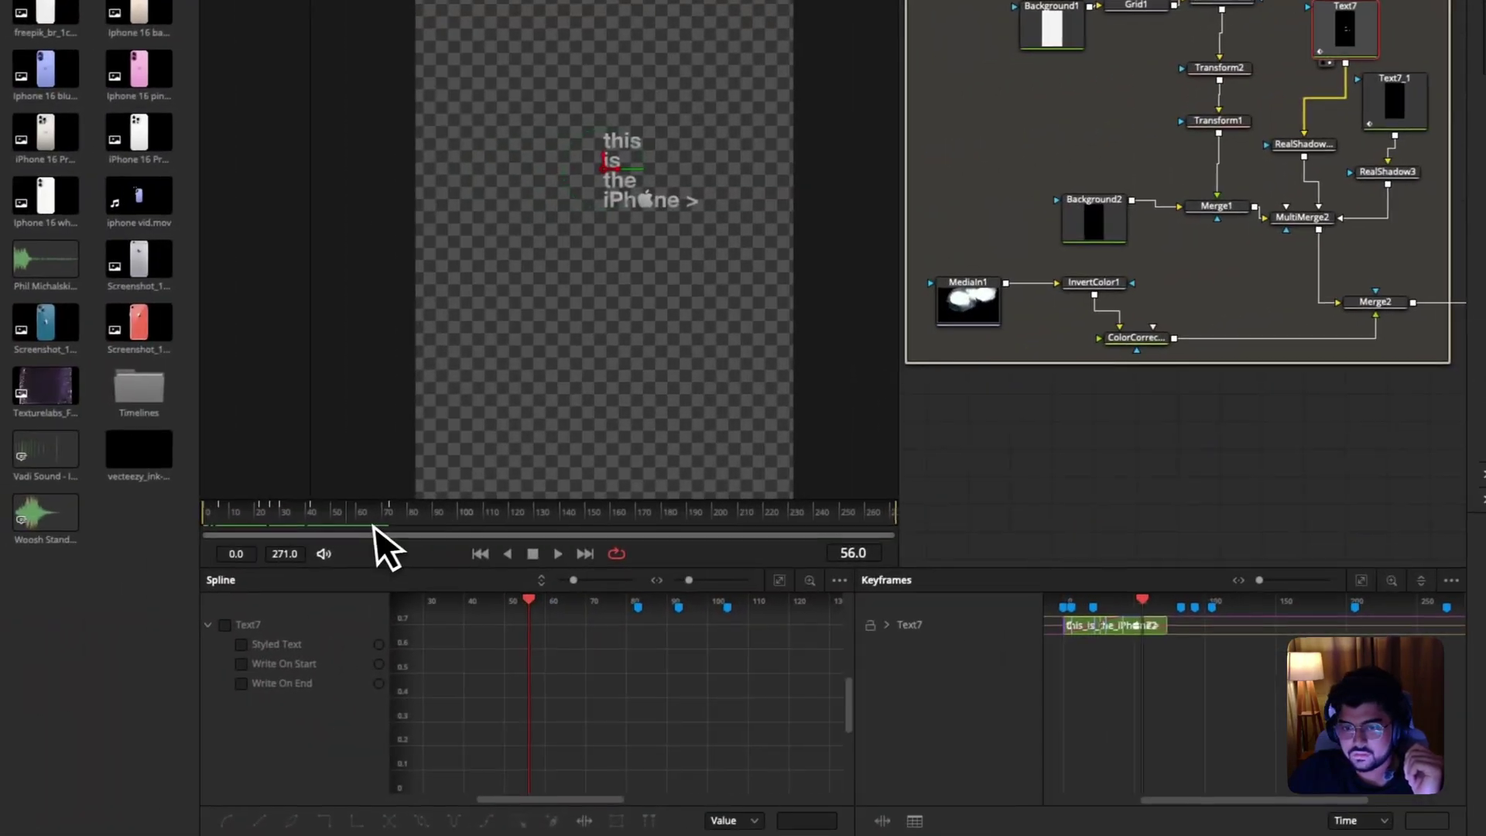
{"action": "left_click_drag", "start_coordinate": [379, 526], "coordinate": [393, 522]}
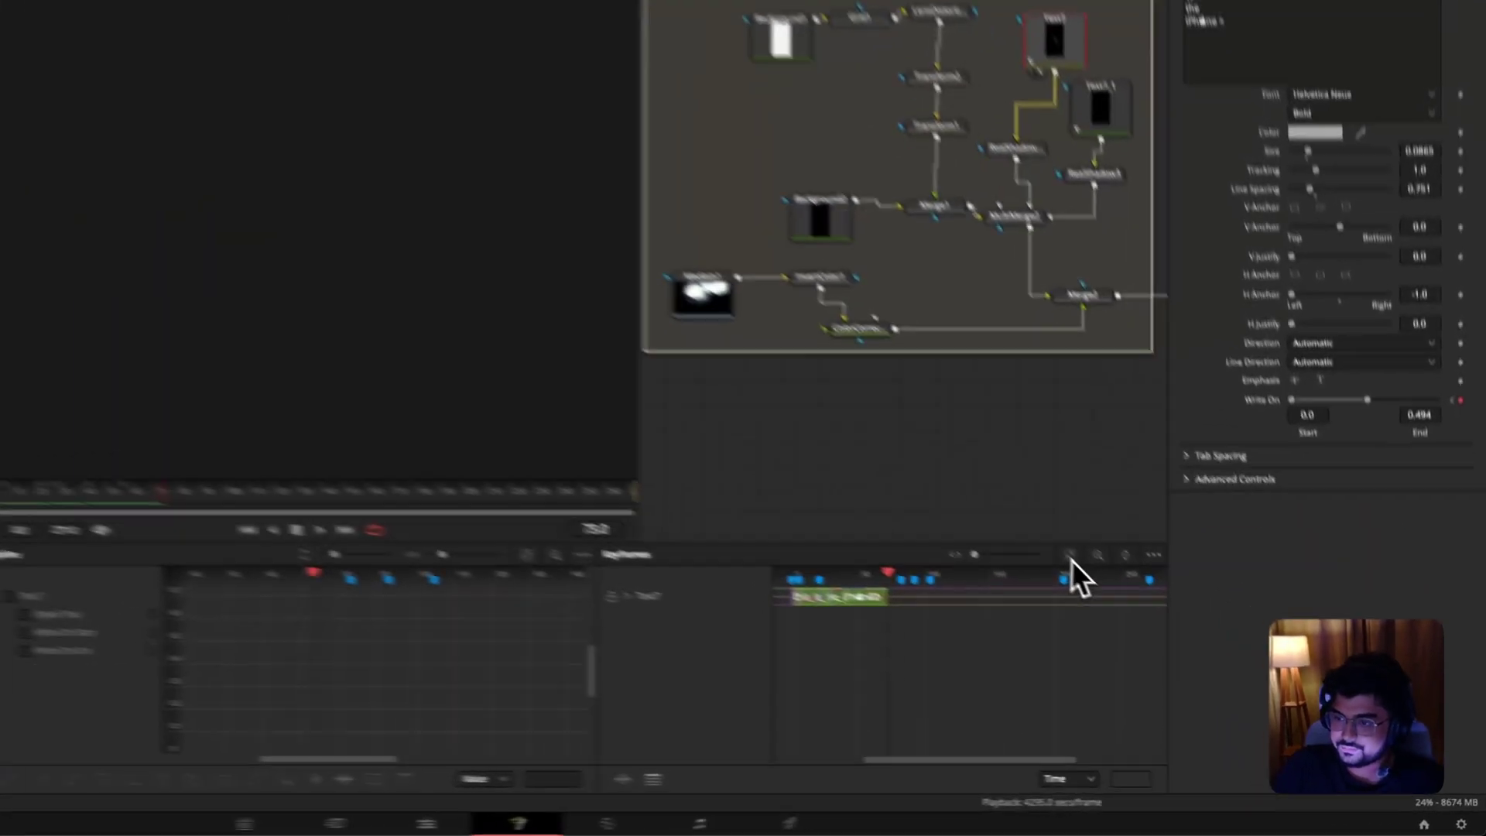
Fit Text7's range in the keyframe editor and expand its Styled Text, Write On Start and Write On End tracks.
{"action": "left_click", "coordinate": [1165, 620]}
{"action": "left_click", "coordinate": [962, 586]}
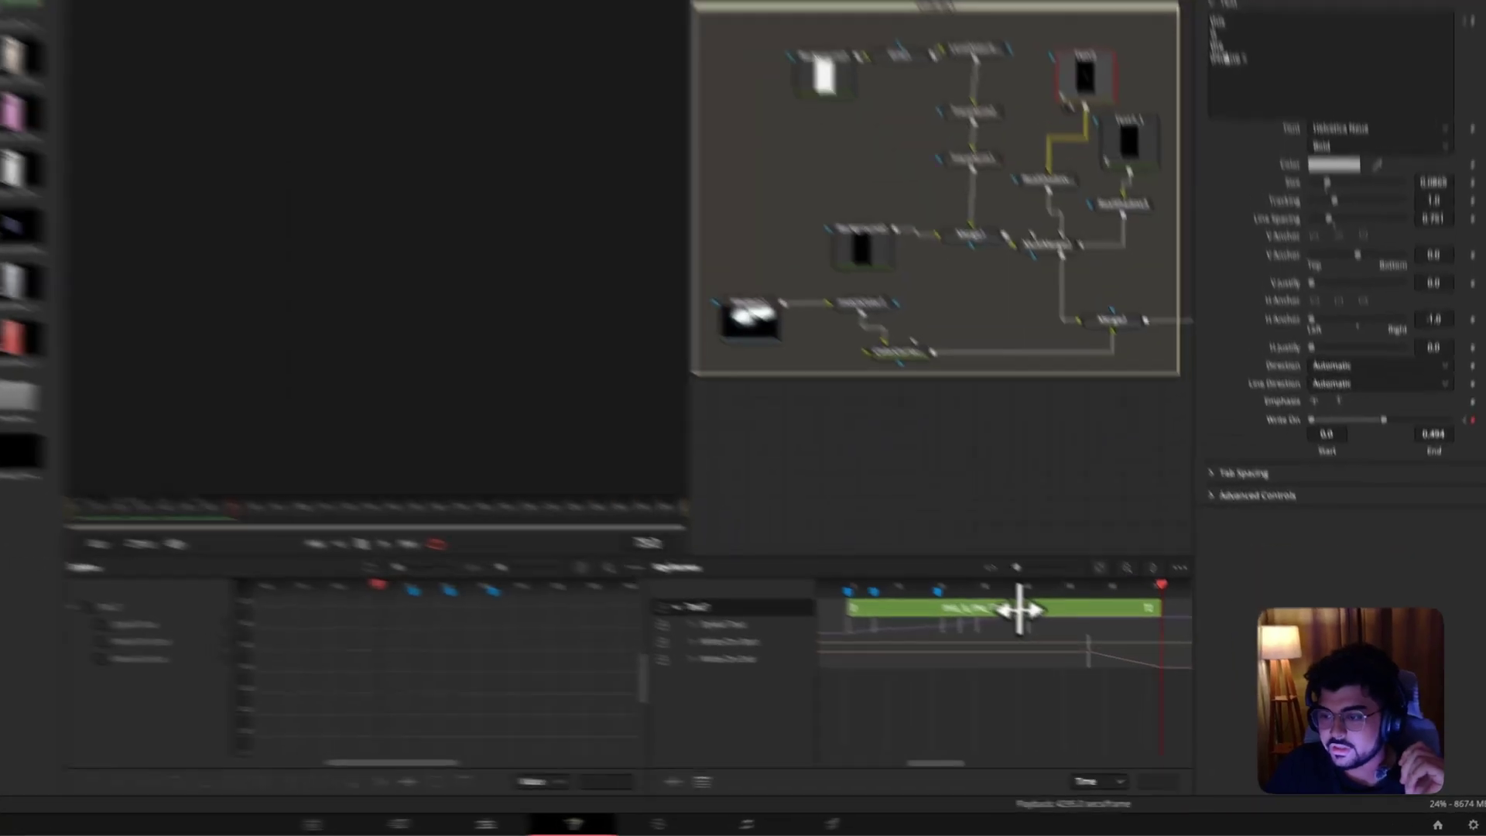
{"action": "left_click", "coordinate": [963, 582]}
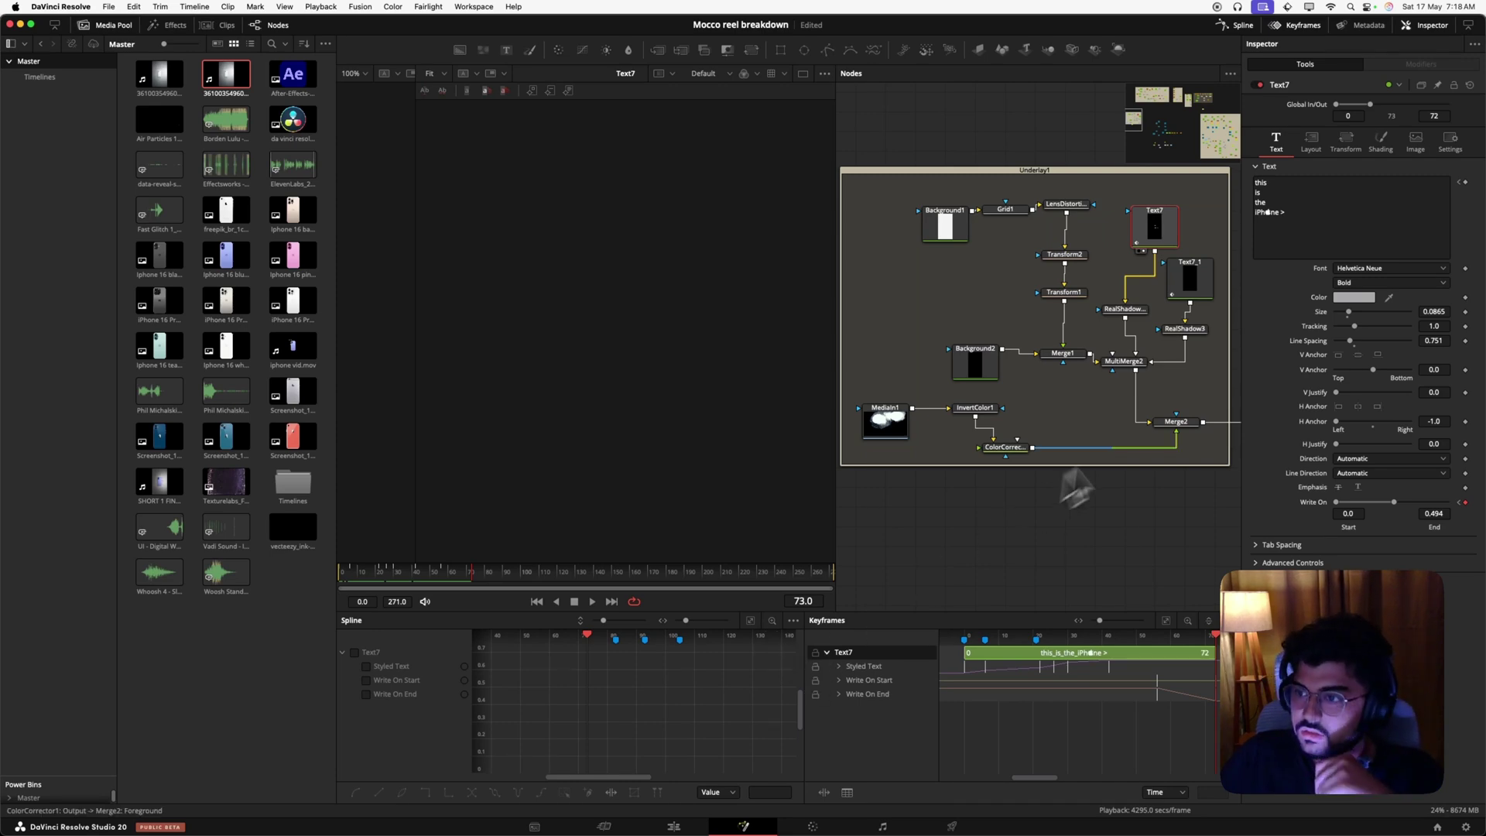
View RealShadow3 in the viewer and examine the "it didn't start" text up close.
{"action": "left_click", "coordinate": [1176, 340]}
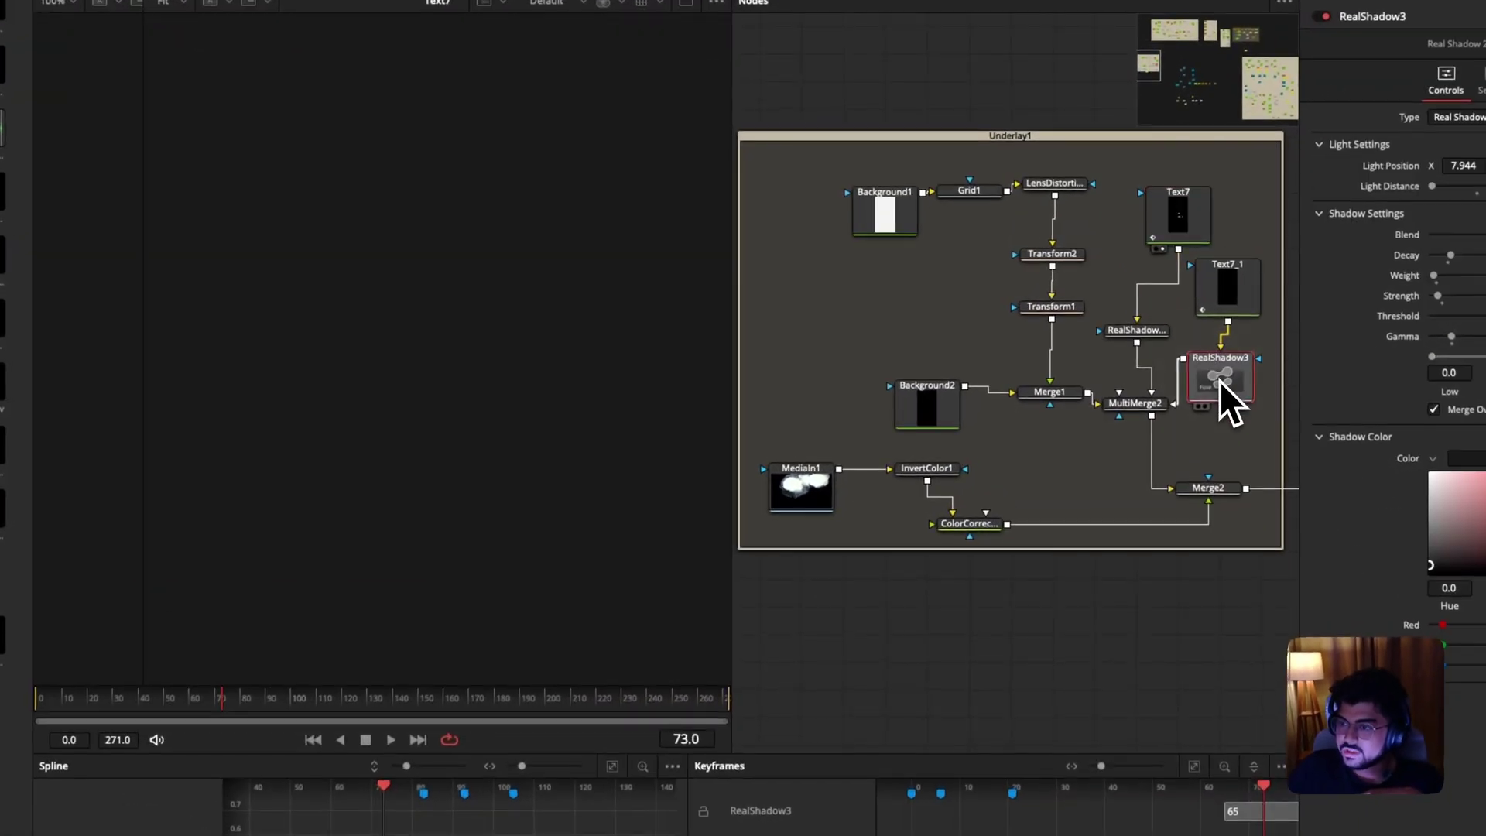
{"action": "left_click_drag", "start_coordinate": [1218, 381], "coordinate": [495, 345]}
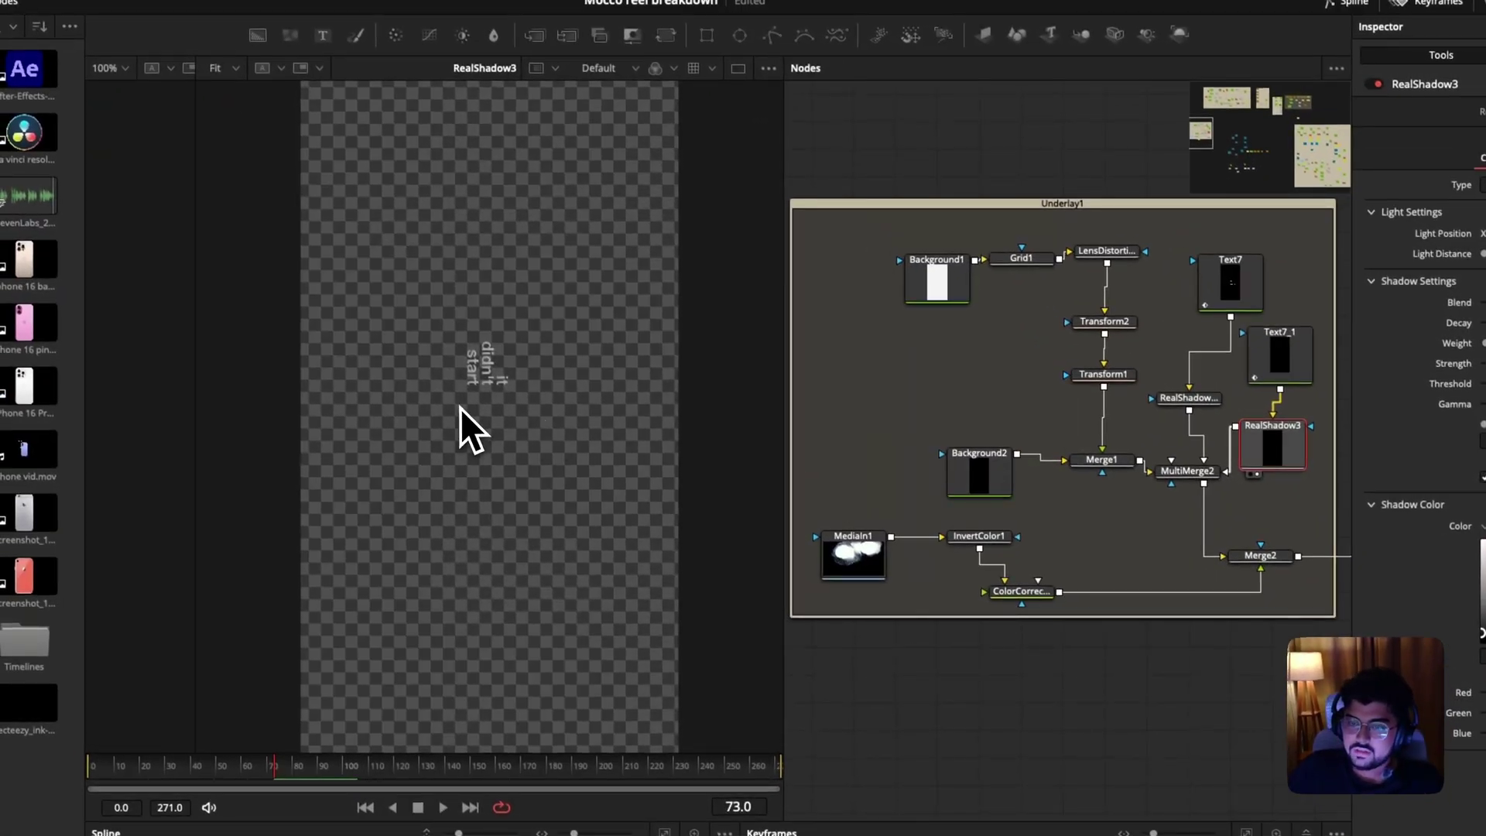
{"action": "scroll", "coordinate": [461, 404], "scroll_direction": "up", "scroll_amount": 5}
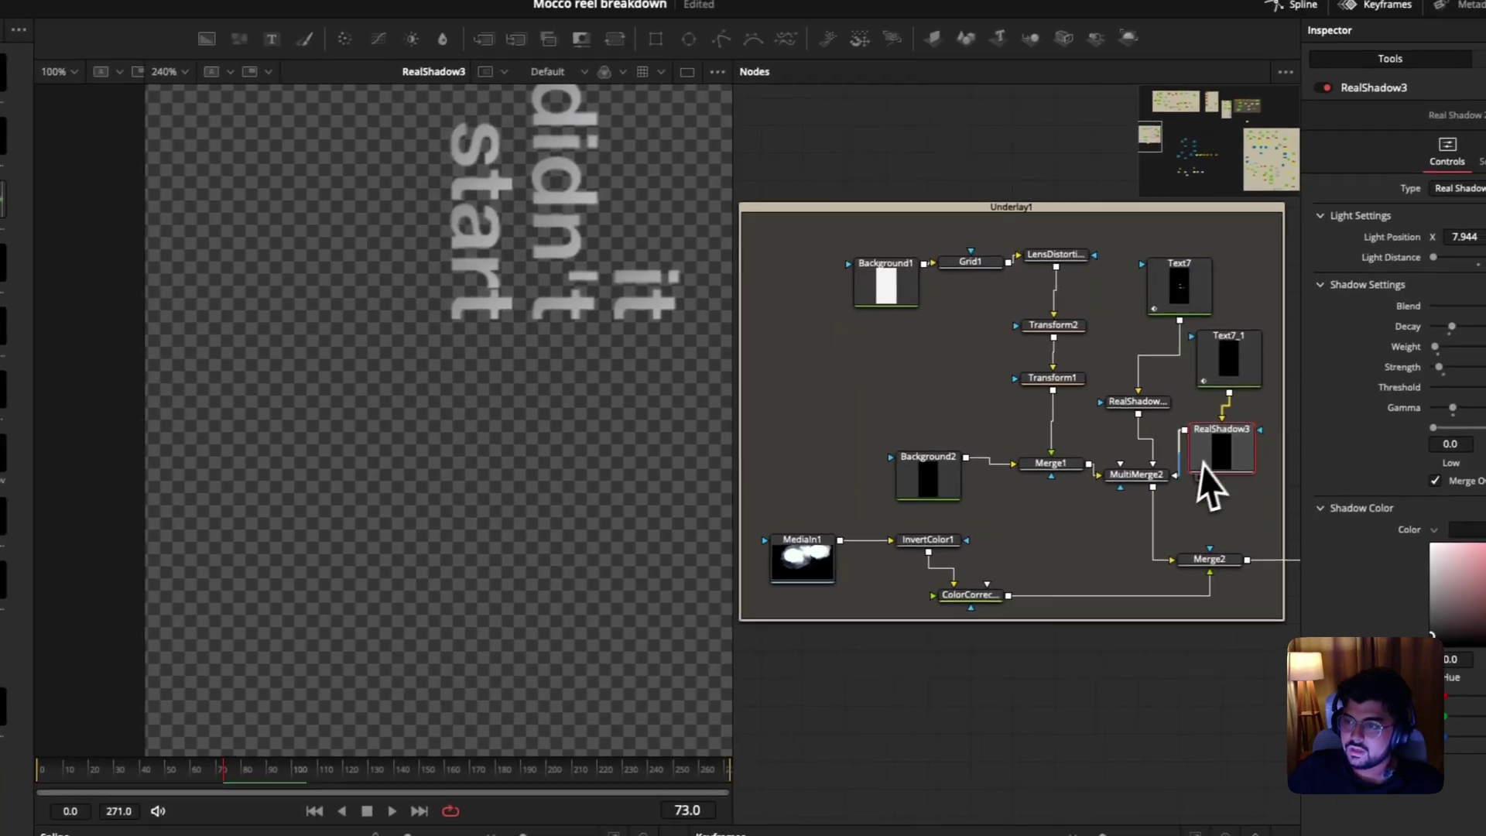
View MultiMerge2 to examine the shadowed text over the grid, fit the whole frame and scrub back to frame 35.
{"action": "left_click_drag", "start_coordinate": [1198, 472], "coordinate": [592, 451]}
{"action": "scroll", "coordinate": [536, 364], "scroll_direction": "up", "scroll_amount": 5}
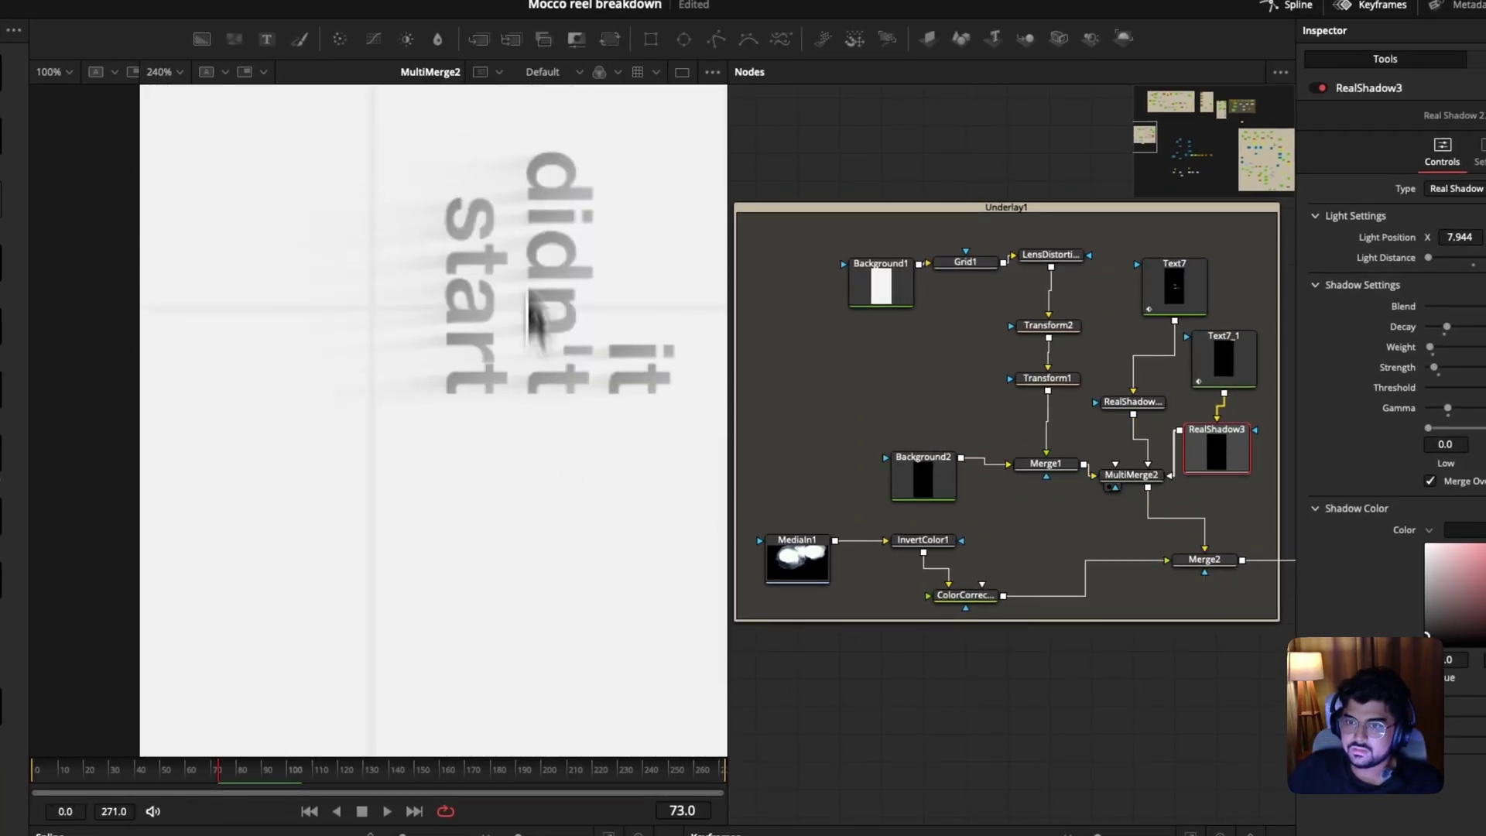
{"action": "key", "text": "z"}
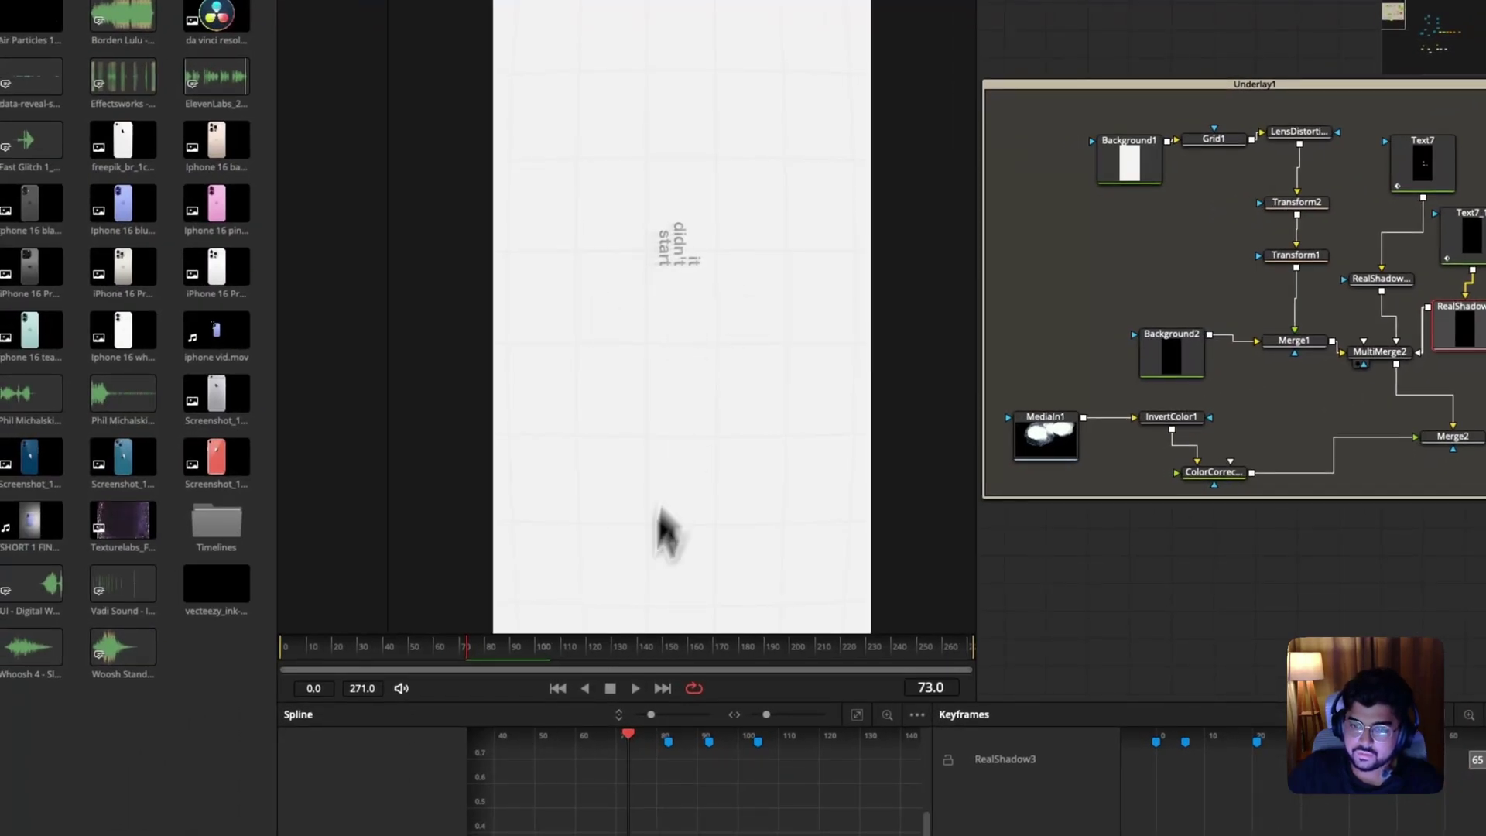
{"action": "left_click_drag", "start_coordinate": [436, 642], "coordinate": [375, 655]}
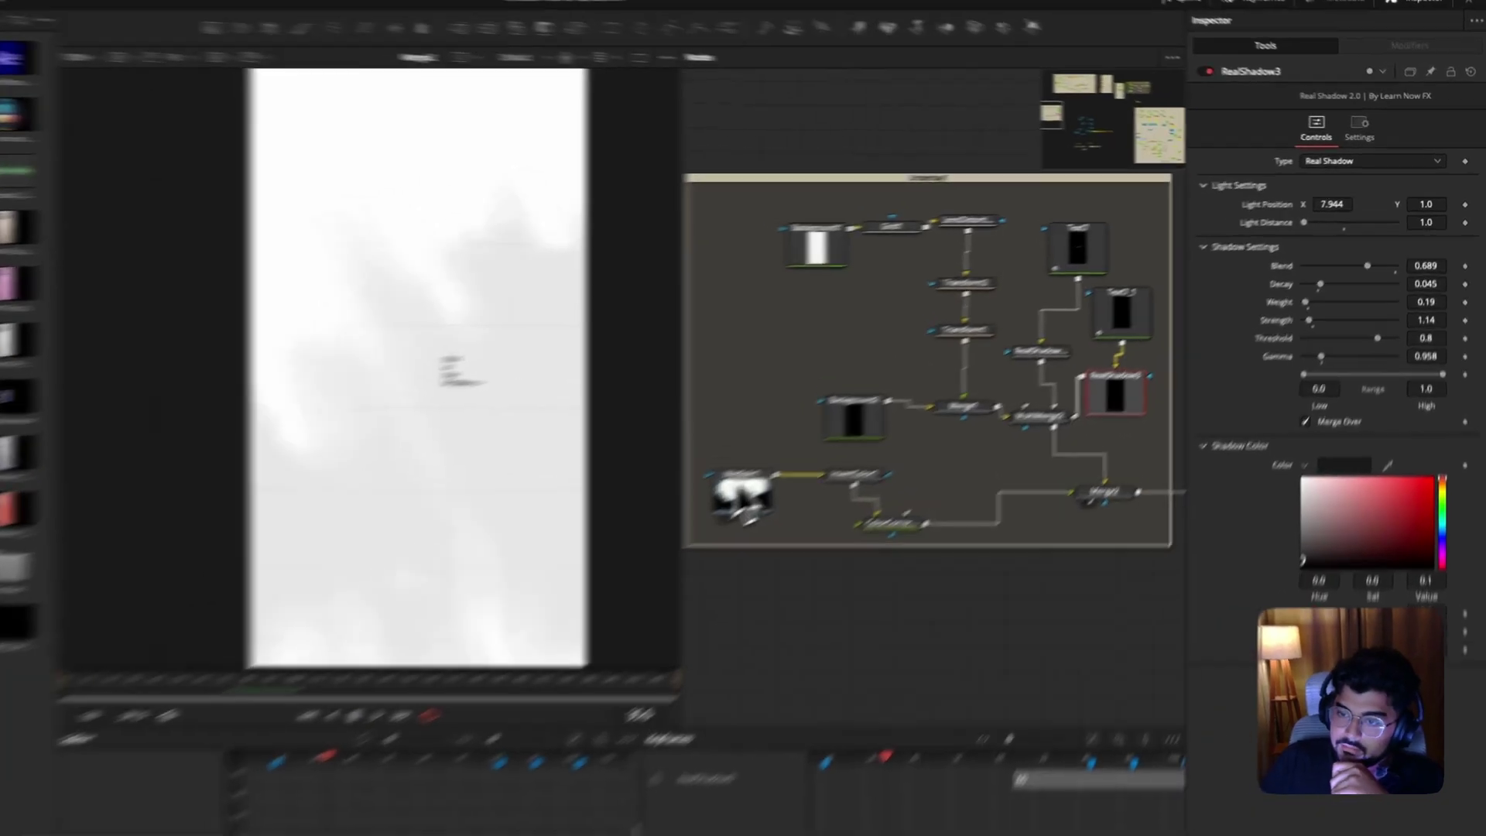
View MediaIn1 in the viewer to examine the source ink clip feeding InvertColor1.
{"action": "left_click", "coordinate": [883, 423]}
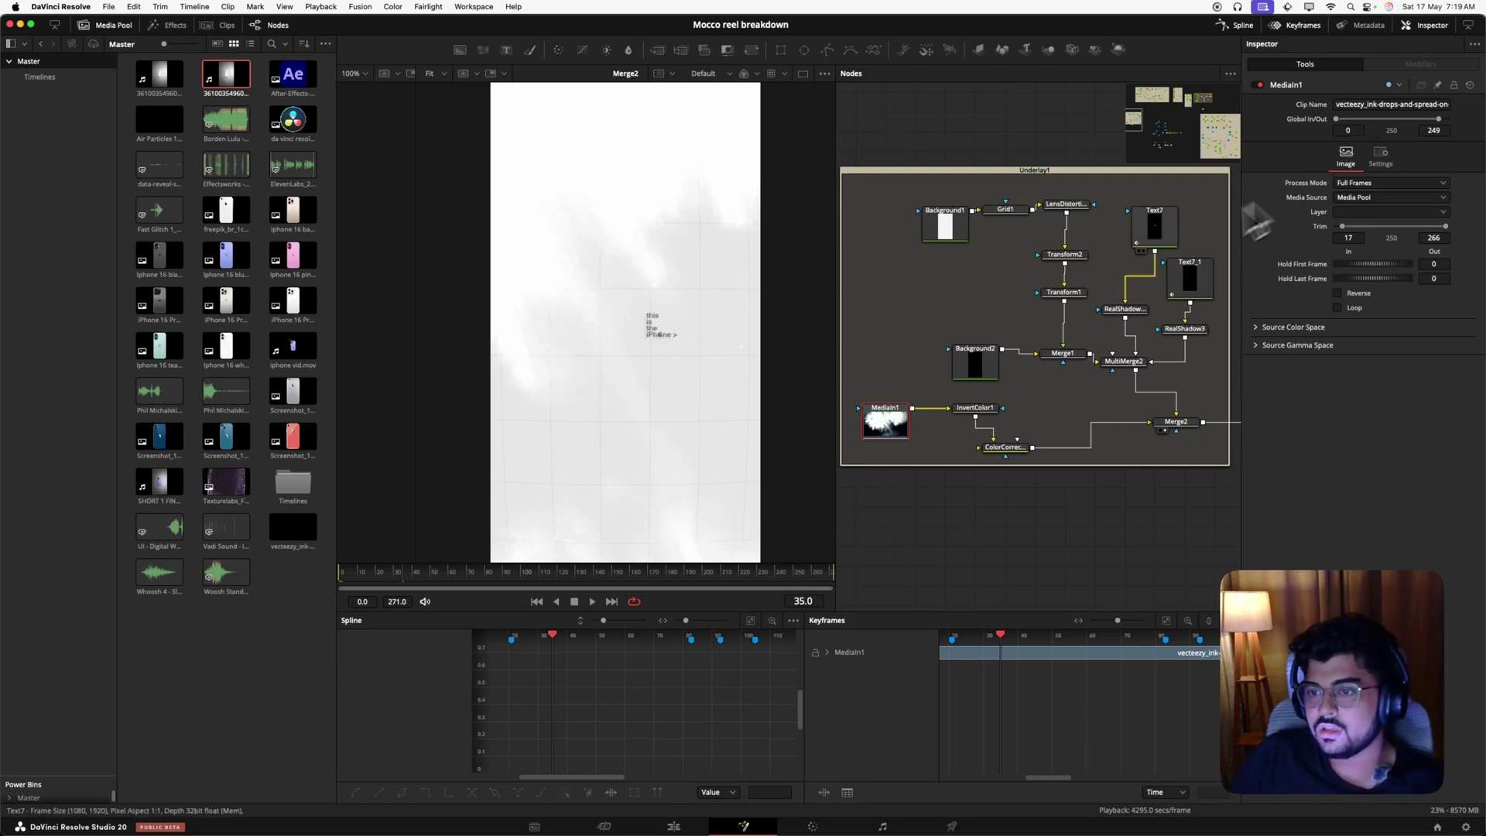
{"action": "left_click", "coordinate": [976, 410]}
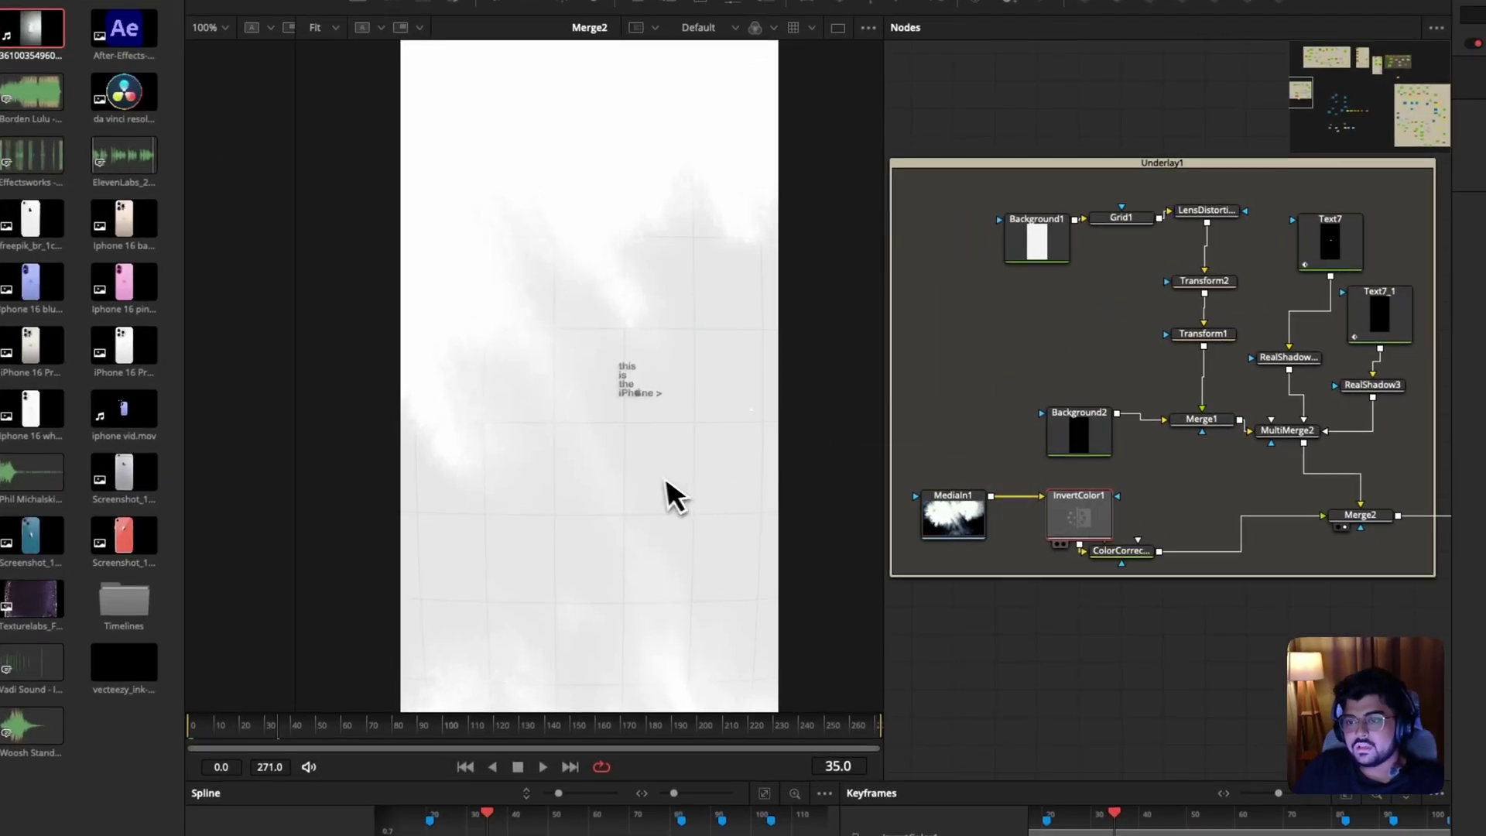
{"action": "mouse_move", "coordinate": [1080, 506]}
{"action": "left_mouse_down"}
{"action": "mouse_move", "coordinate": [985, 486]}
{"action": "mouse_move", "coordinate": [1069, 509]}
{"action": "left_mouse_up"}
{"action": "left_click_drag", "start_coordinate": [976, 532], "coordinate": [756, 514]}
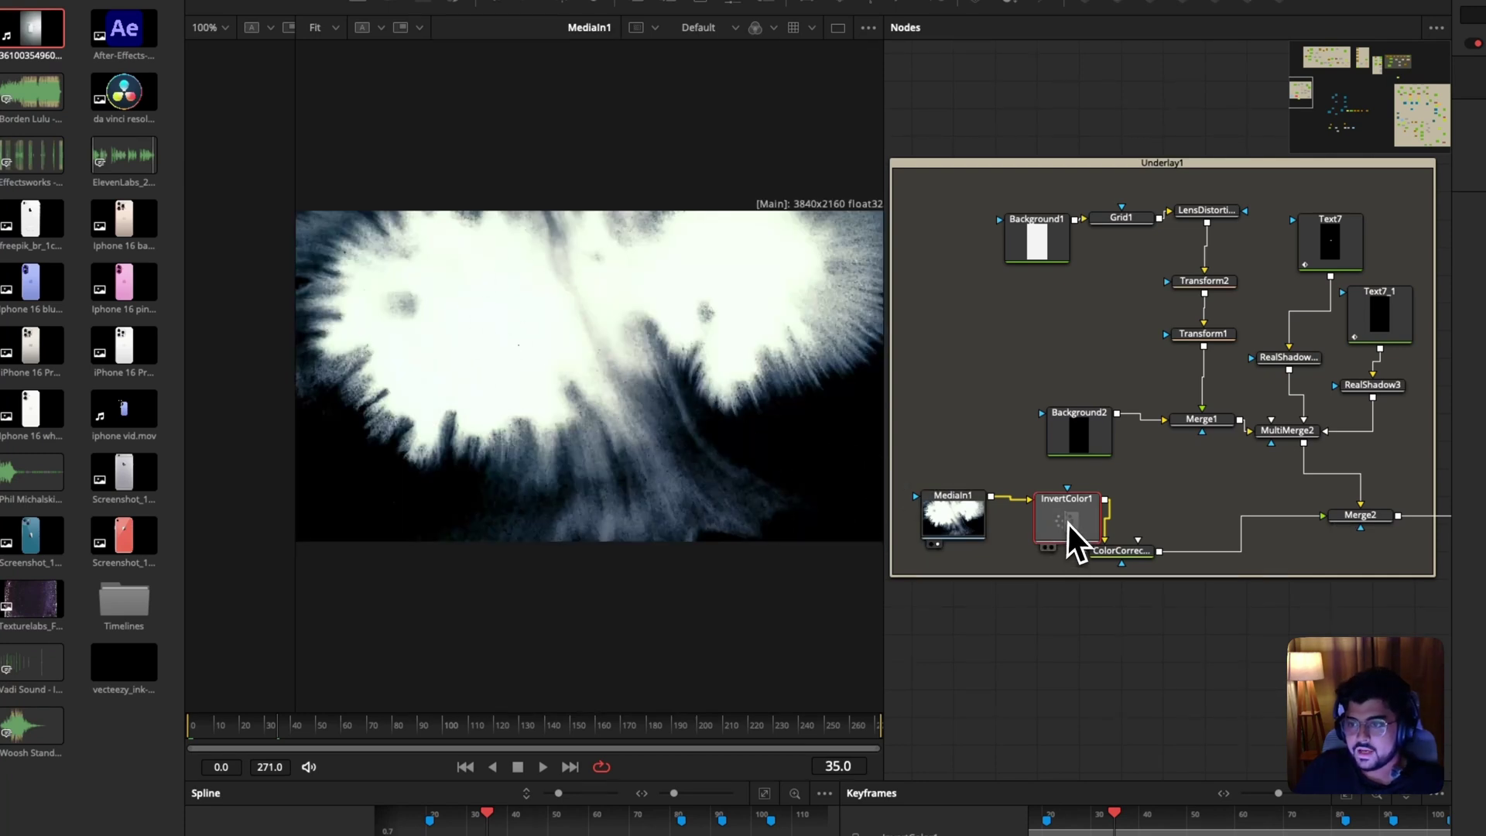
View InvertColor1 and ColorCorrector1 in turn, and place ColorCorrector1 beside InvertColor1 in the node tree.
{"action": "mouse_move", "coordinate": [1078, 537]}
{"action": "left_mouse_down"}
{"action": "mouse_move", "coordinate": [1059, 517]}
{"action": "mouse_move", "coordinate": [703, 504]}
{"action": "left_mouse_up"}
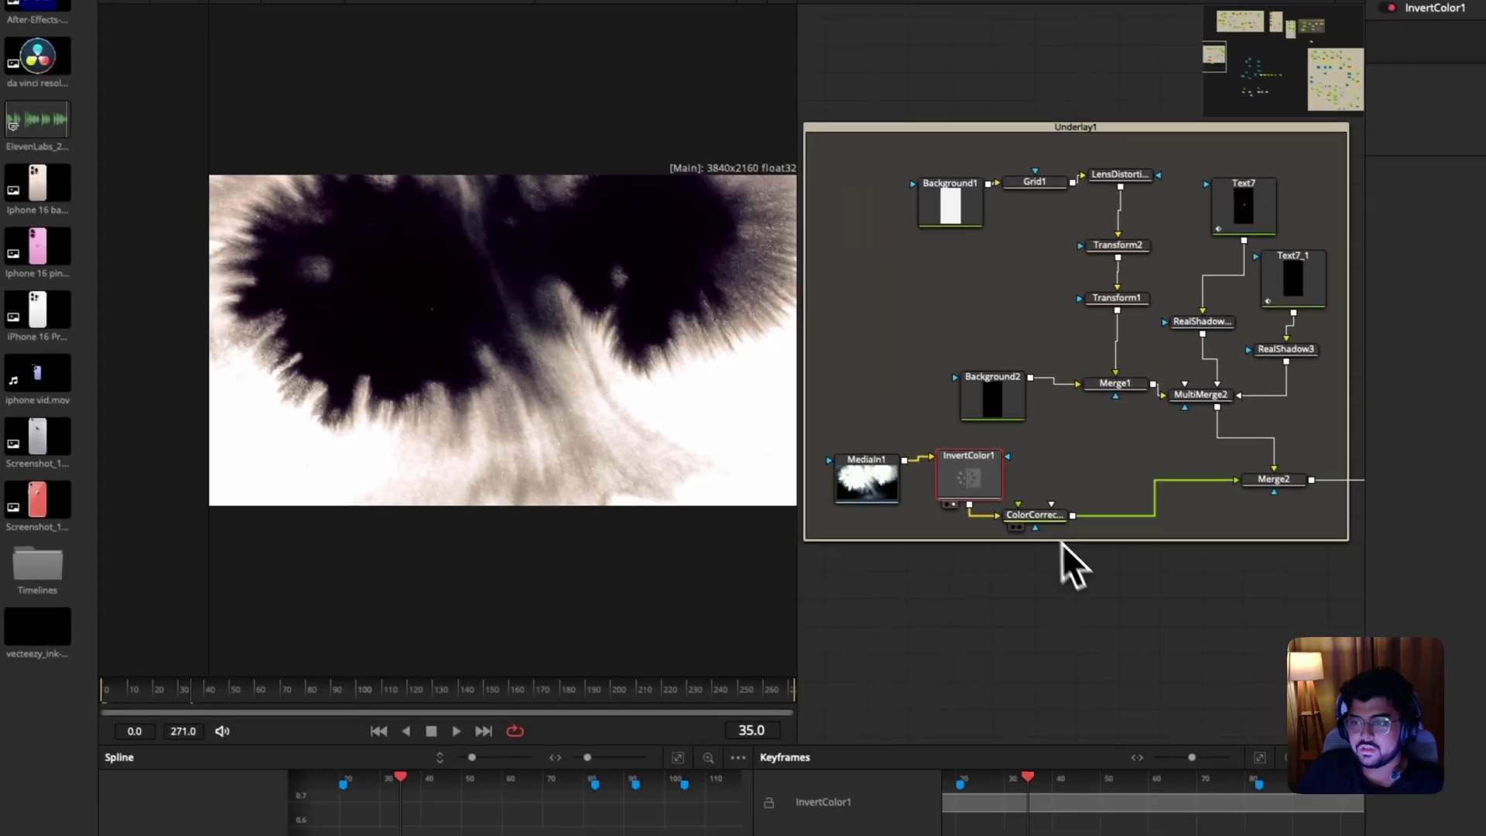
{"action": "left_click", "coordinate": [1134, 551]}
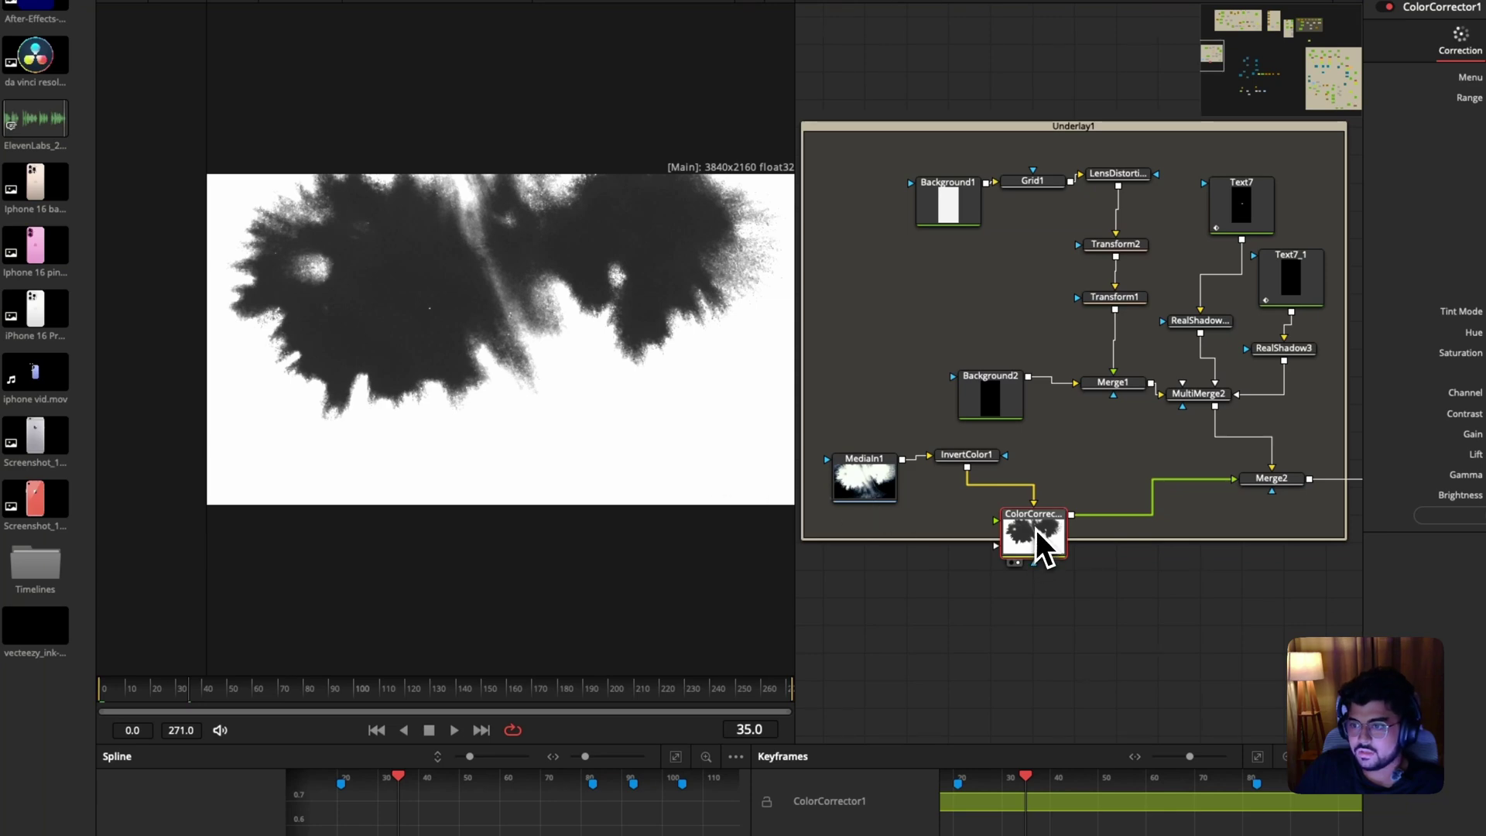
{"action": "left_click_drag", "start_coordinate": [1036, 529], "coordinate": [1064, 481]}
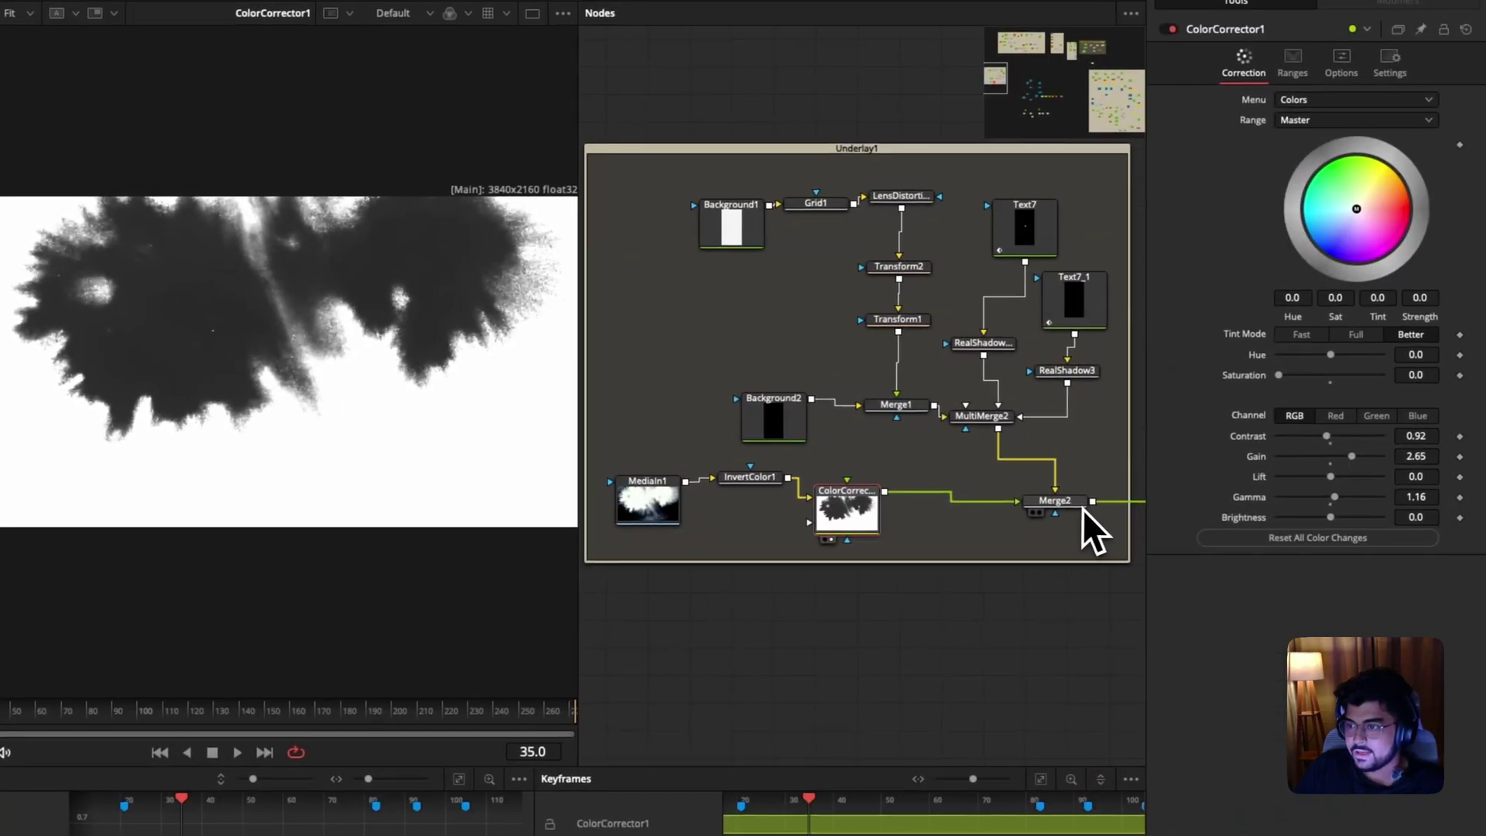
Look through Merge2's Apply Mode options without changing the mode, and view Merge2 in the viewer.
{"action": "left_click", "coordinate": [1081, 504]}
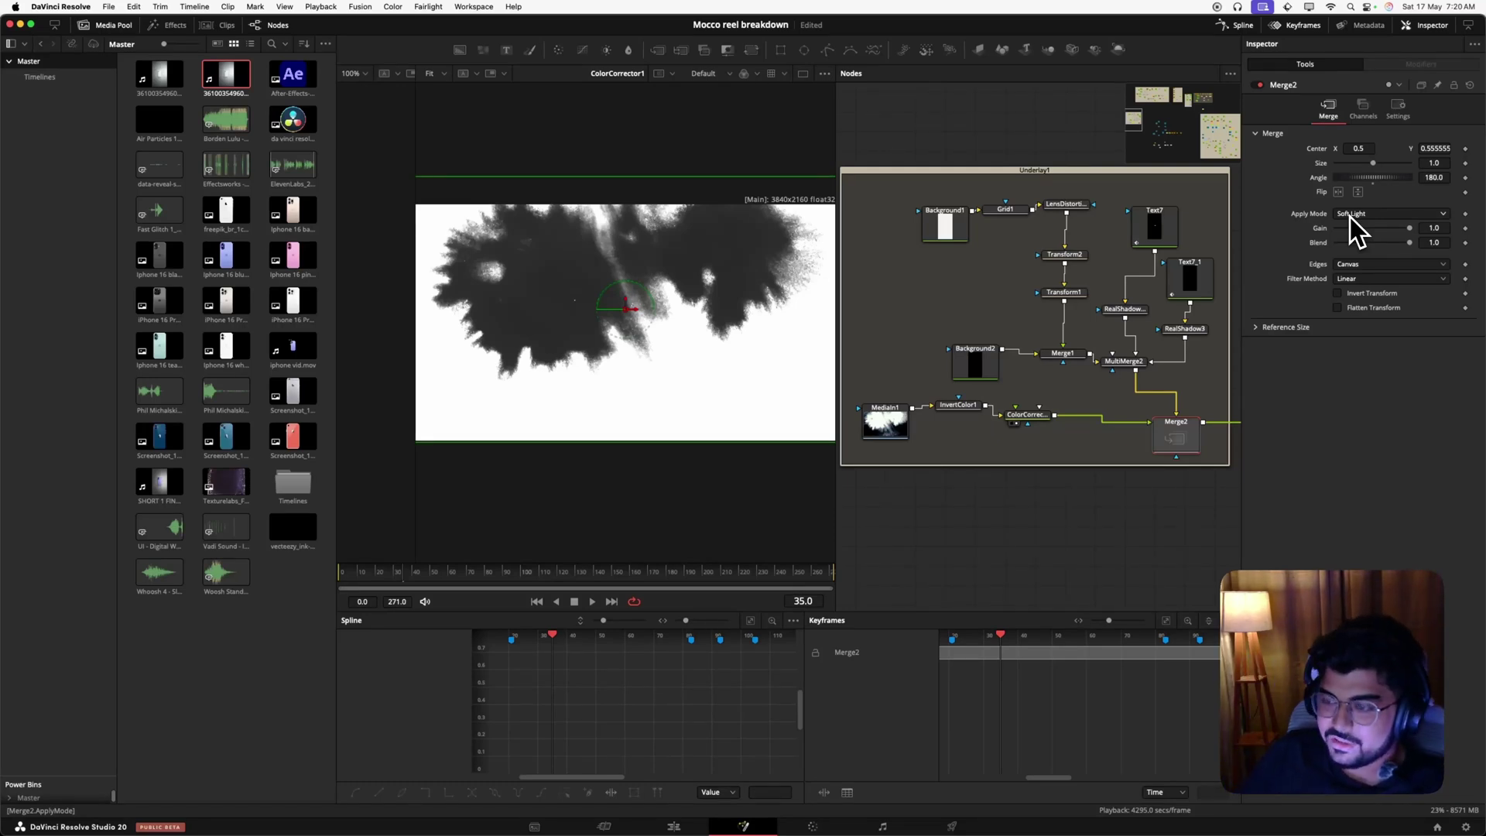
{"action": "left_click", "coordinate": [1350, 215]}
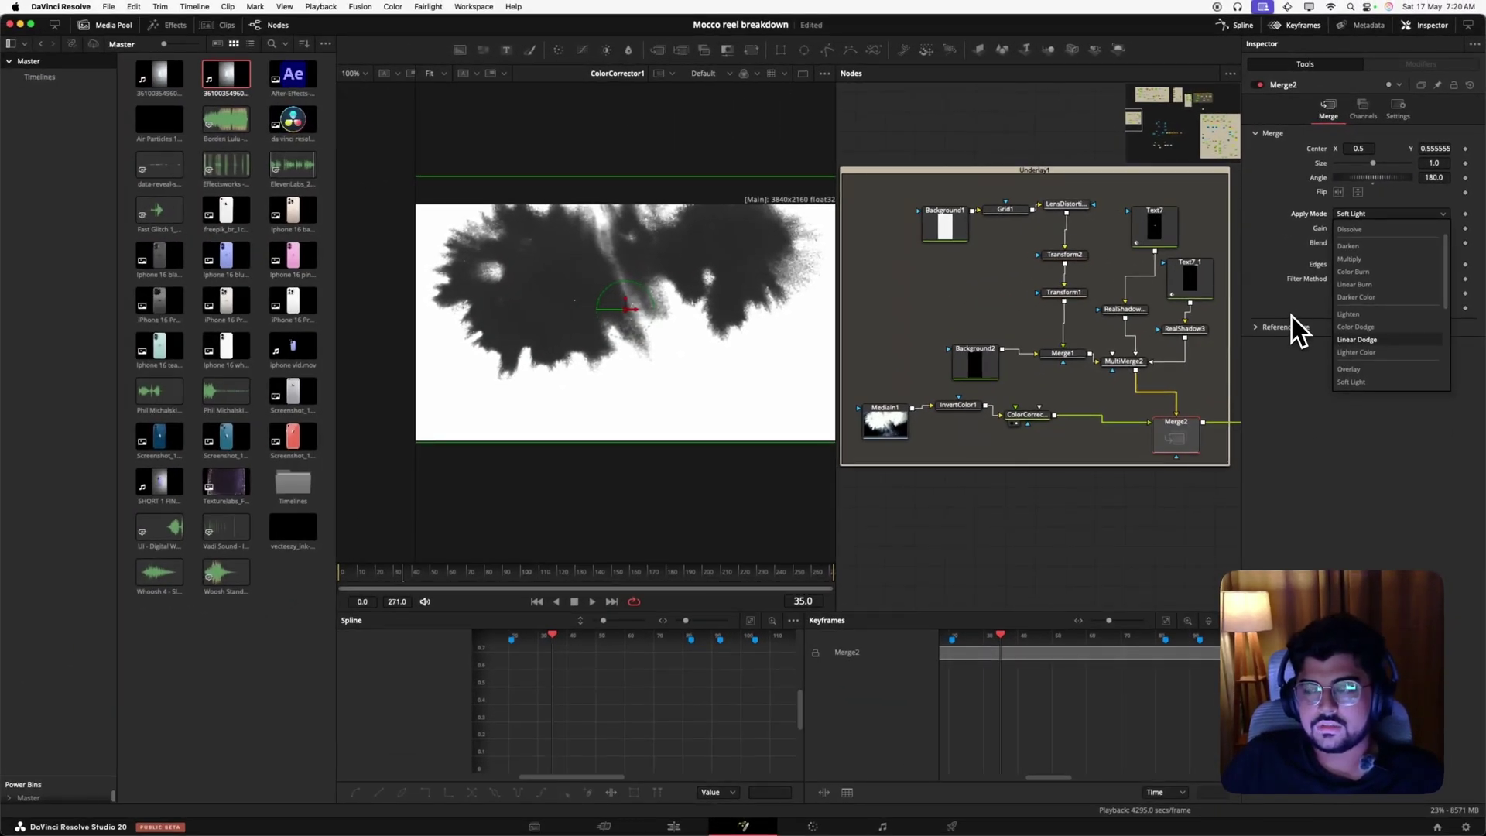
{"action": "scroll", "coordinate": [1383, 291], "scroll_direction": "down", "scroll_amount": 5}
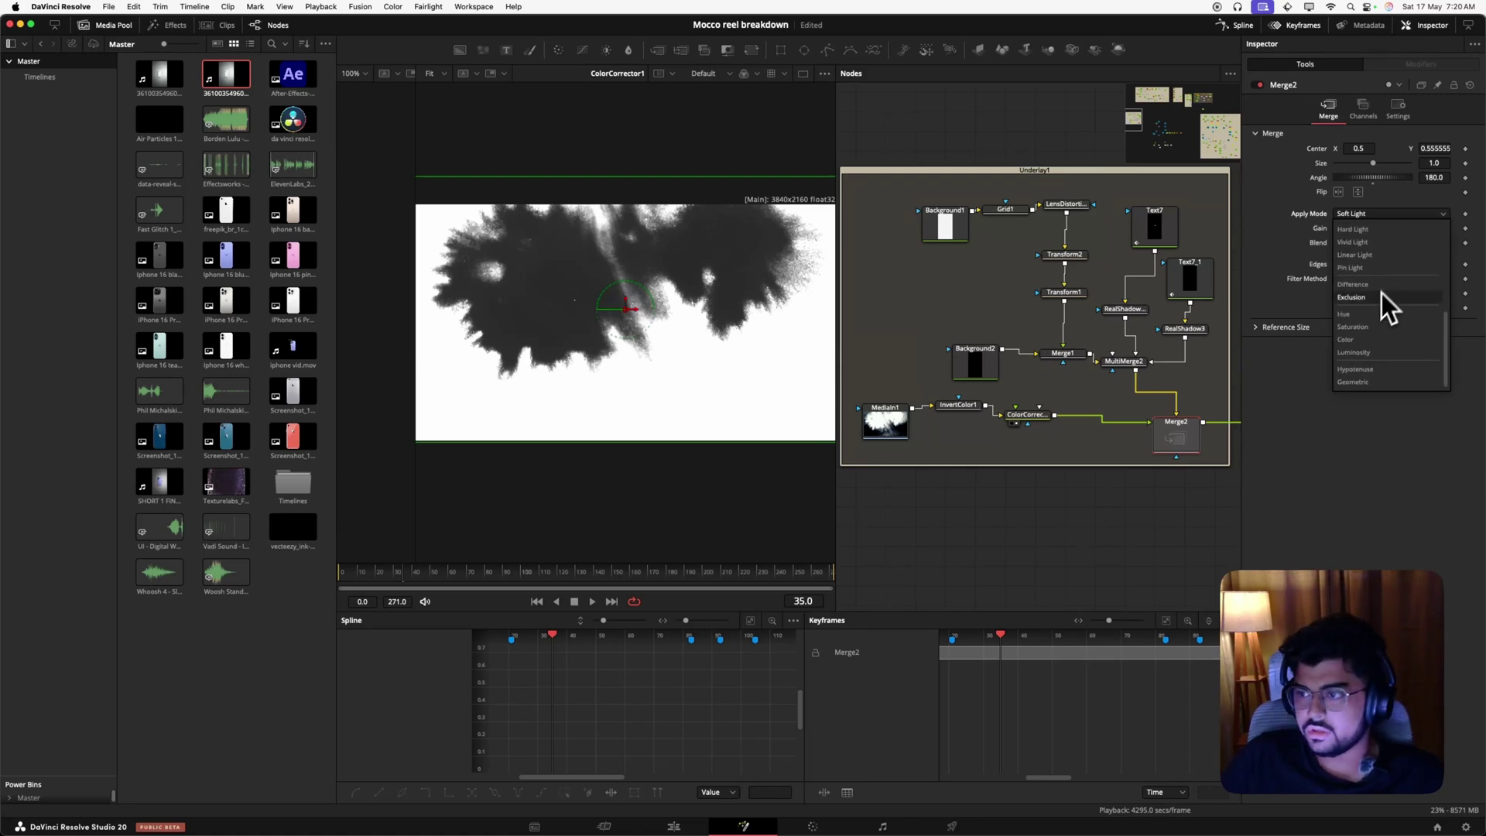
{"action": "key", "text": "Escape"}
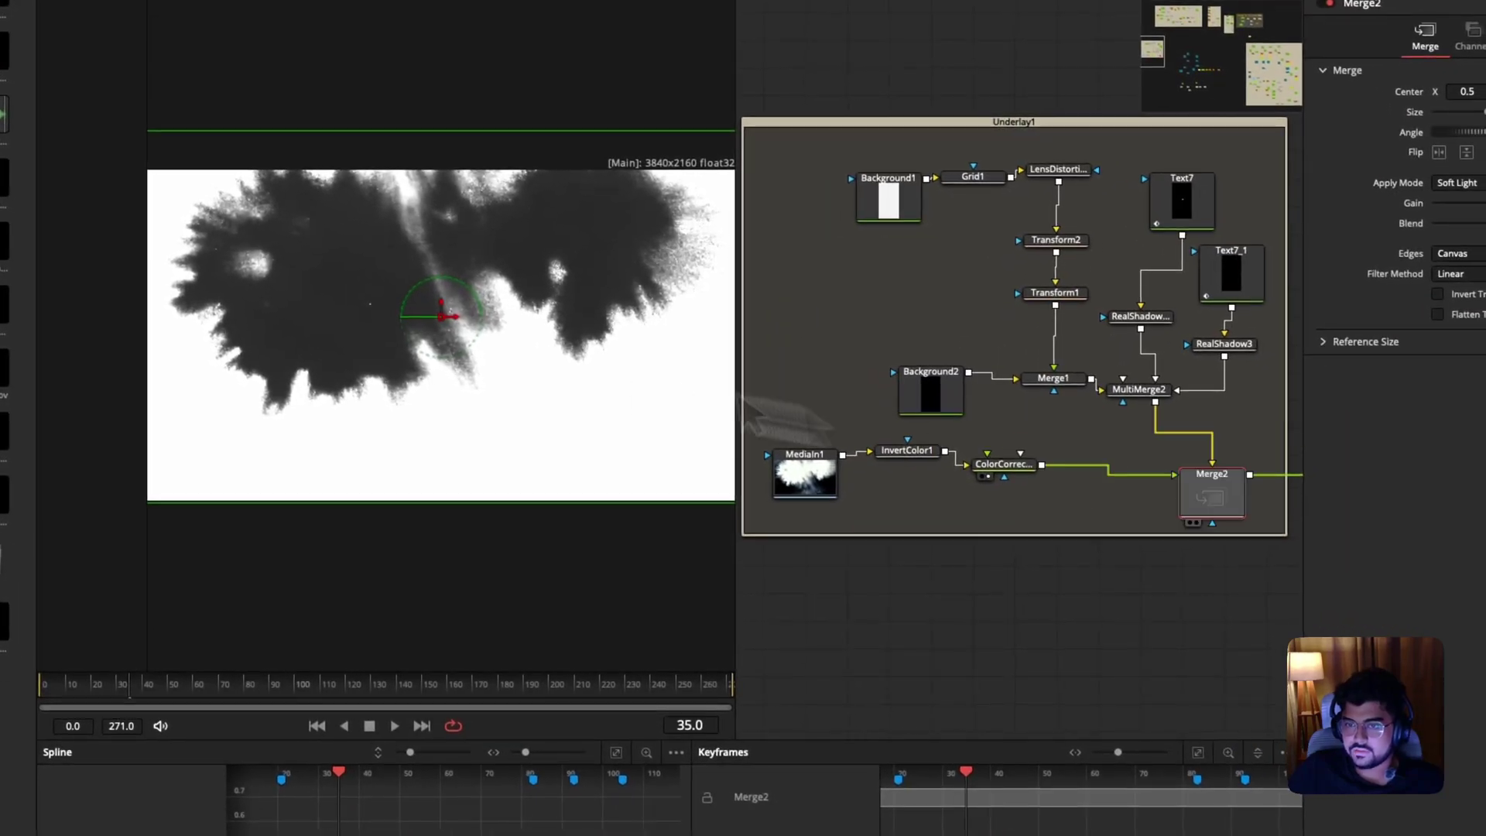
{"action": "key", "text": "1"}
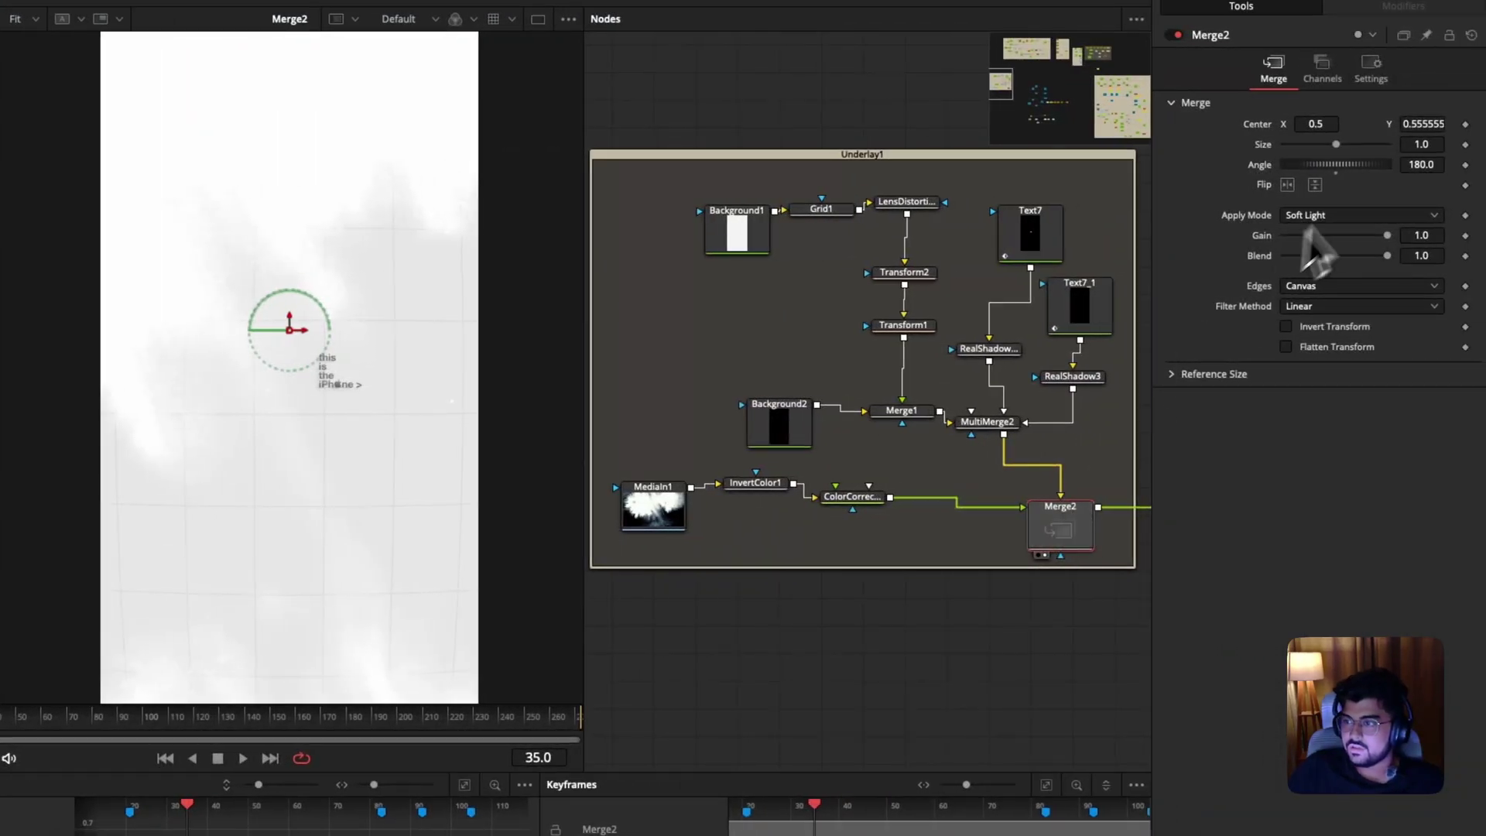
Set Merge2's Apply Mode to Normal.
{"action": "left_click", "coordinate": [1326, 215]}
{"action": "scroll", "coordinate": [1328, 275], "scroll_direction": "up", "scroll_amount": 5}
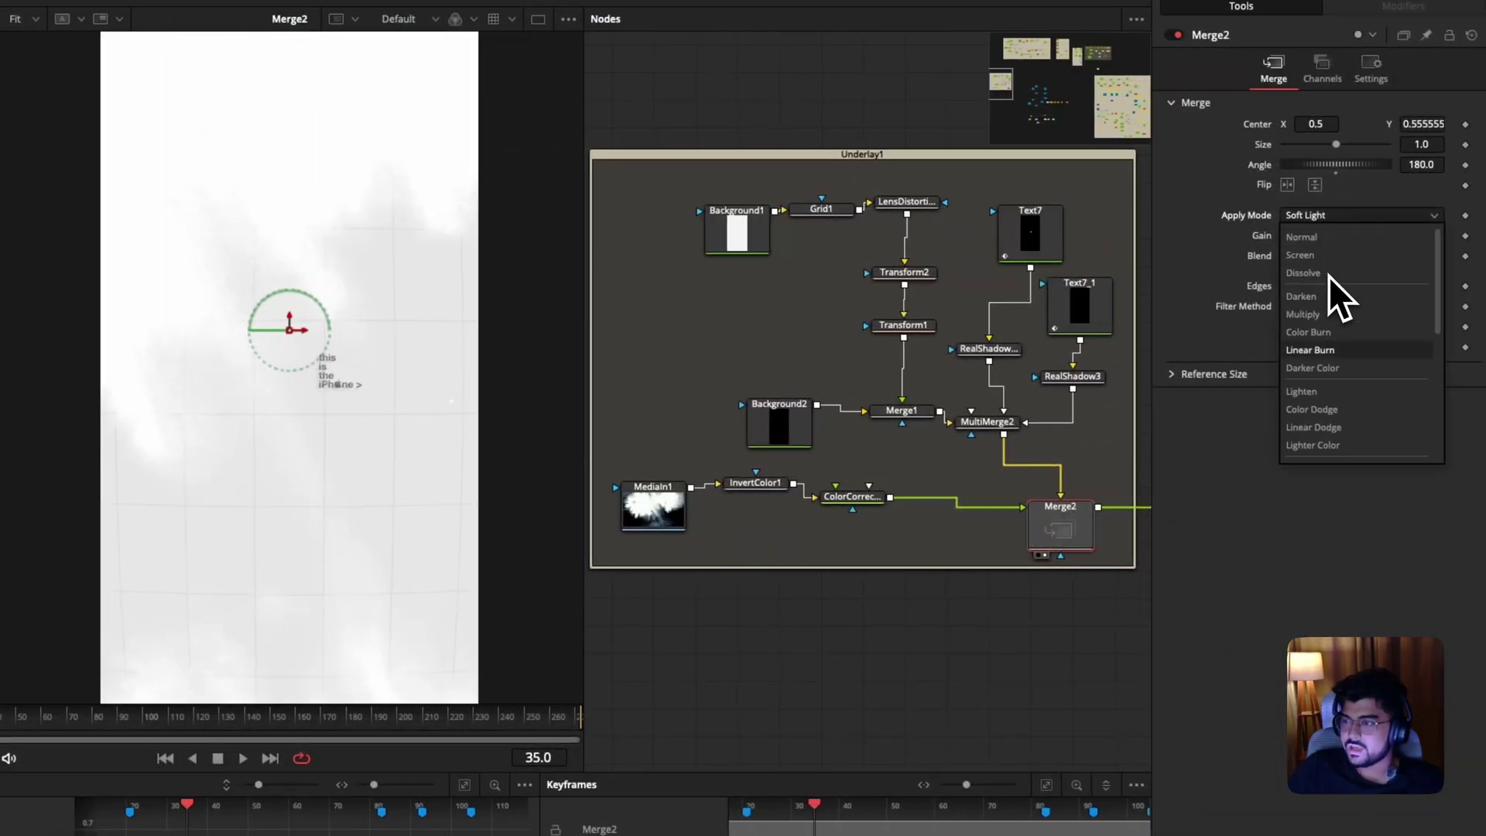
{"action": "left_click", "coordinate": [1331, 241]}
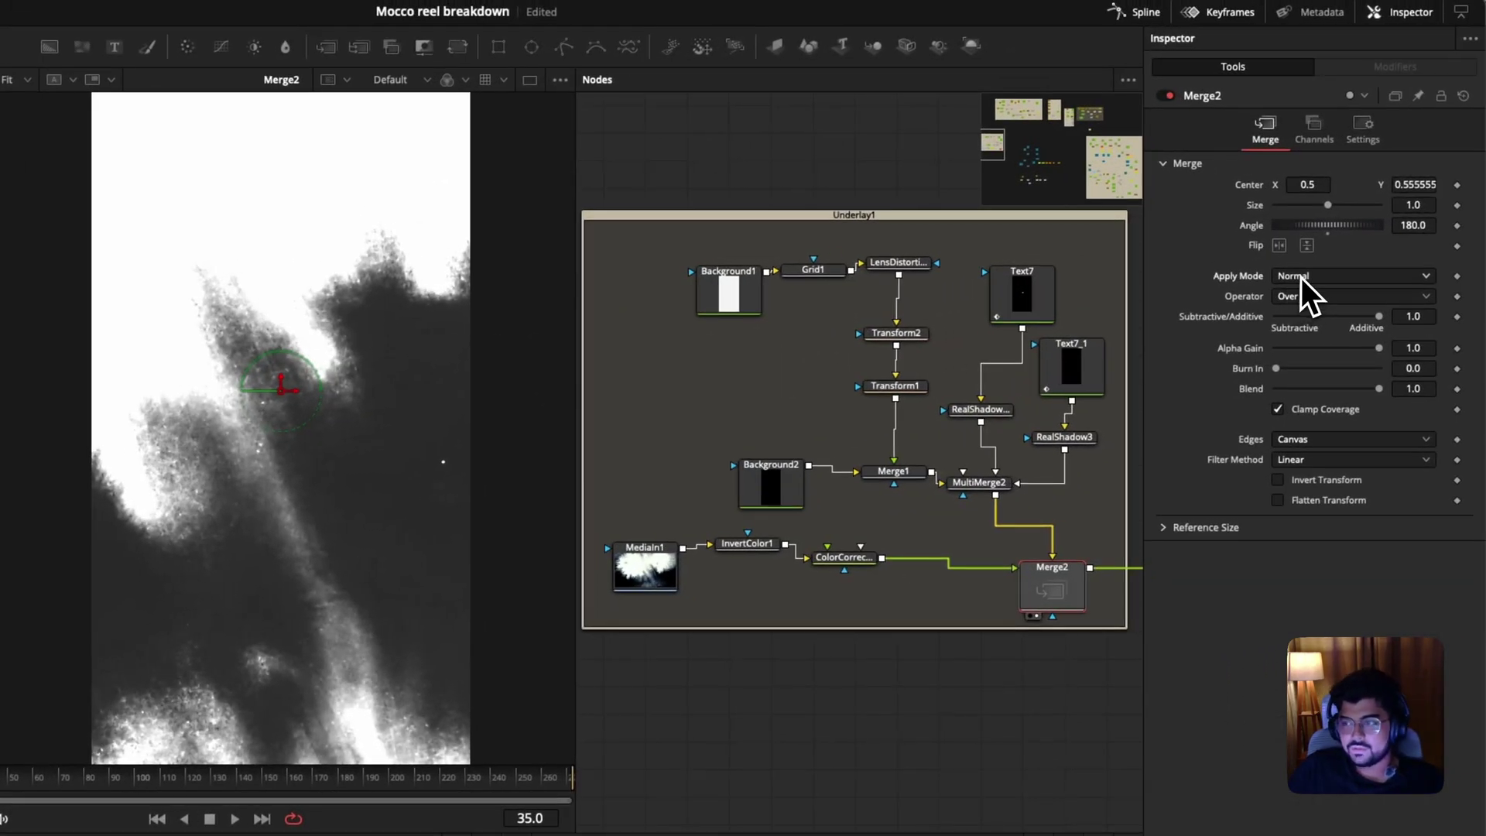
Compare Merge2's apply modes from Screen through Linear Burn, Lighten and Overlay, ending on Soft Light.
{"action": "left_click", "coordinate": [1301, 277]}
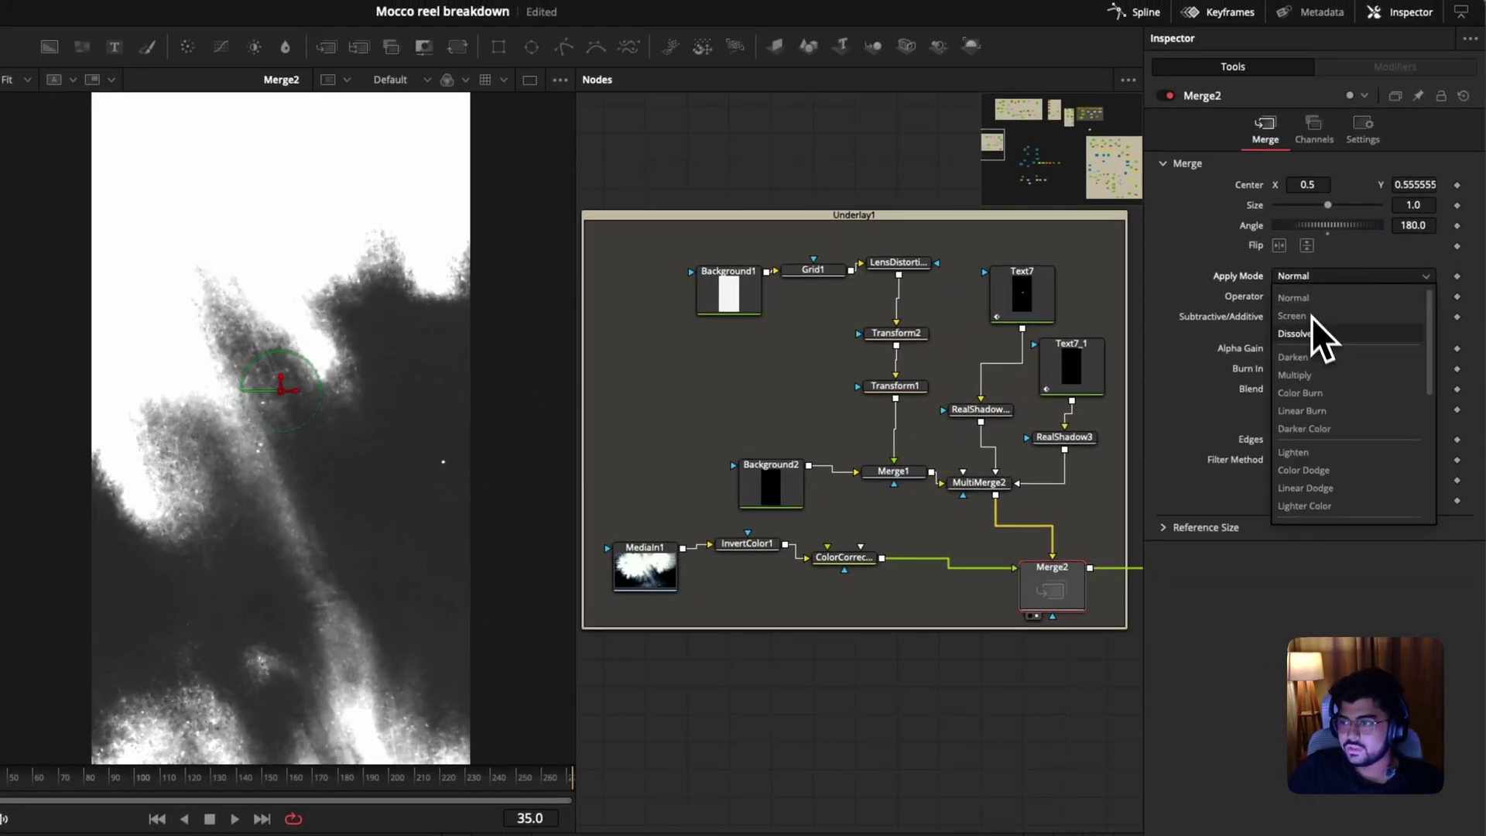
{"action": "left_click", "coordinate": [1311, 319]}
{"action": "key", "text": "Down"}
{"action": "key", "text": "Down"}
{"action": "key", "text": "Down"}
{"action": "key", "text": "Down"}
{"action": "key", "text": "Down"}
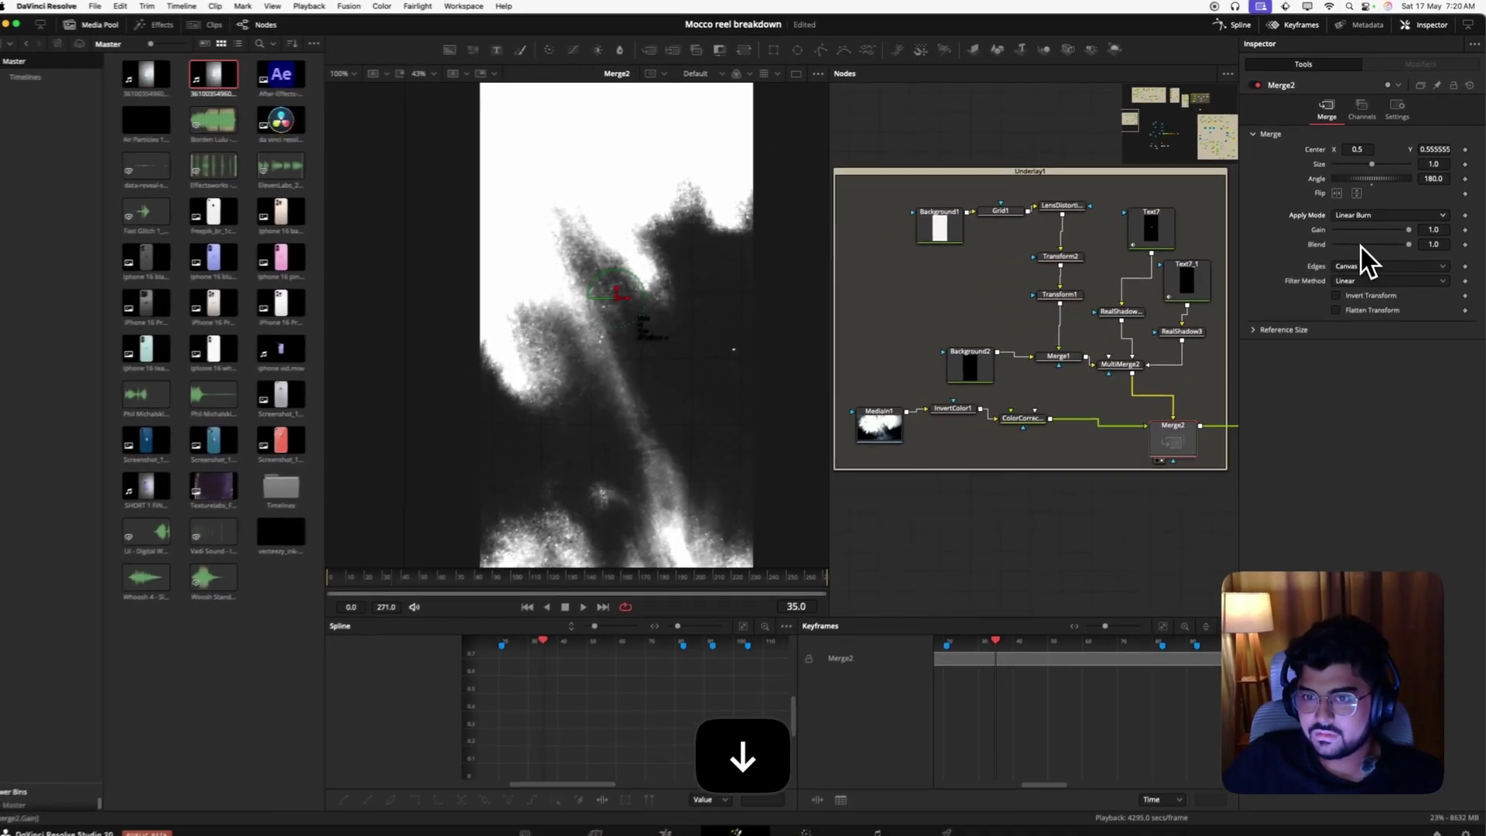
{"action": "key", "text": "Up"}
{"action": "key", "text": "Up"}
{"action": "key", "text": "Up"}
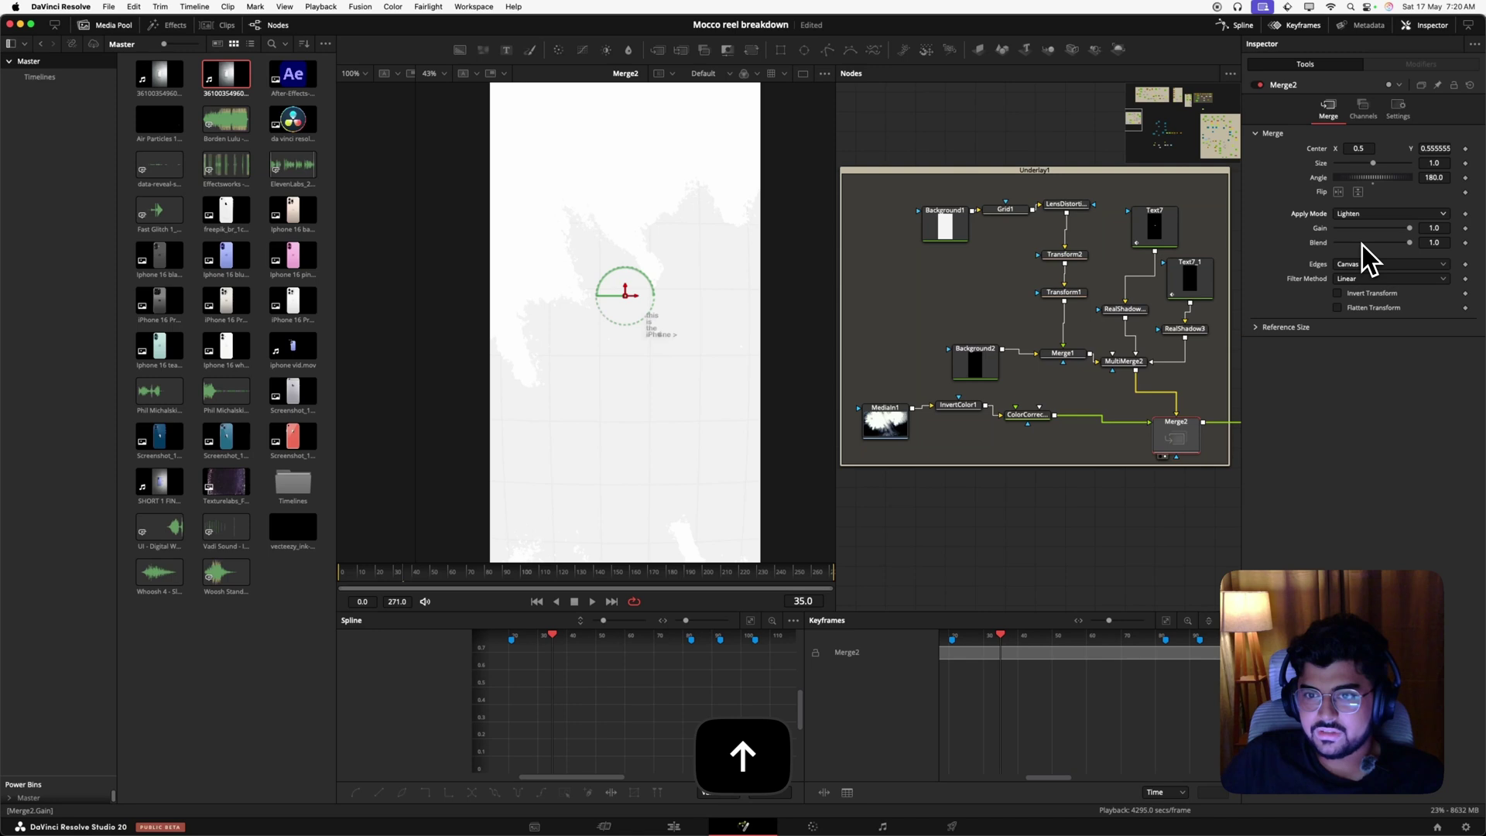
{"action": "key", "text": "Down"}
{"action": "key", "text": "Down"}
{"action": "key", "text": "Down"}
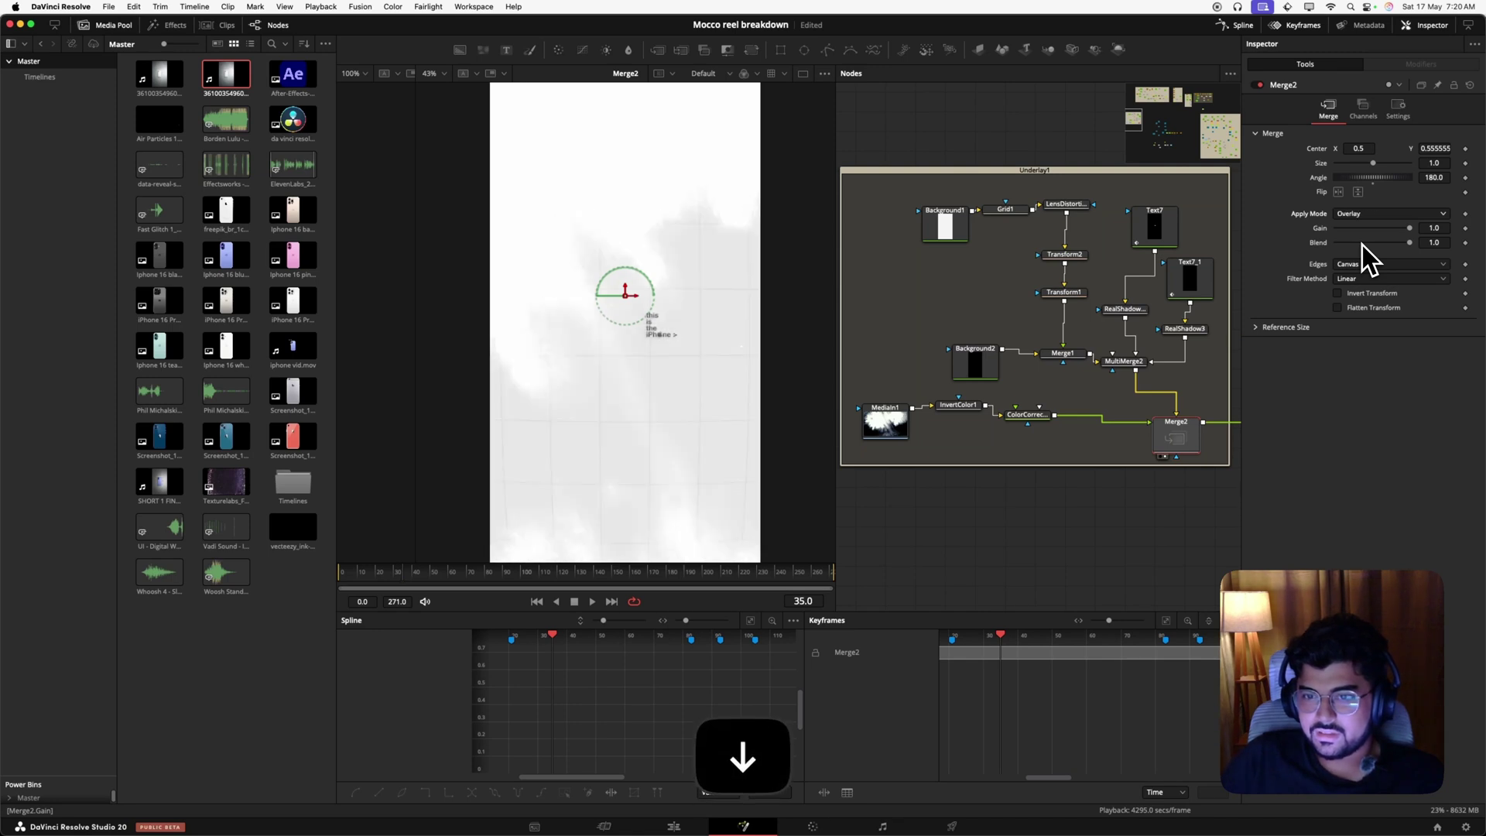
{"action": "key", "text": "Up"}
{"action": "key", "text": "Down"}
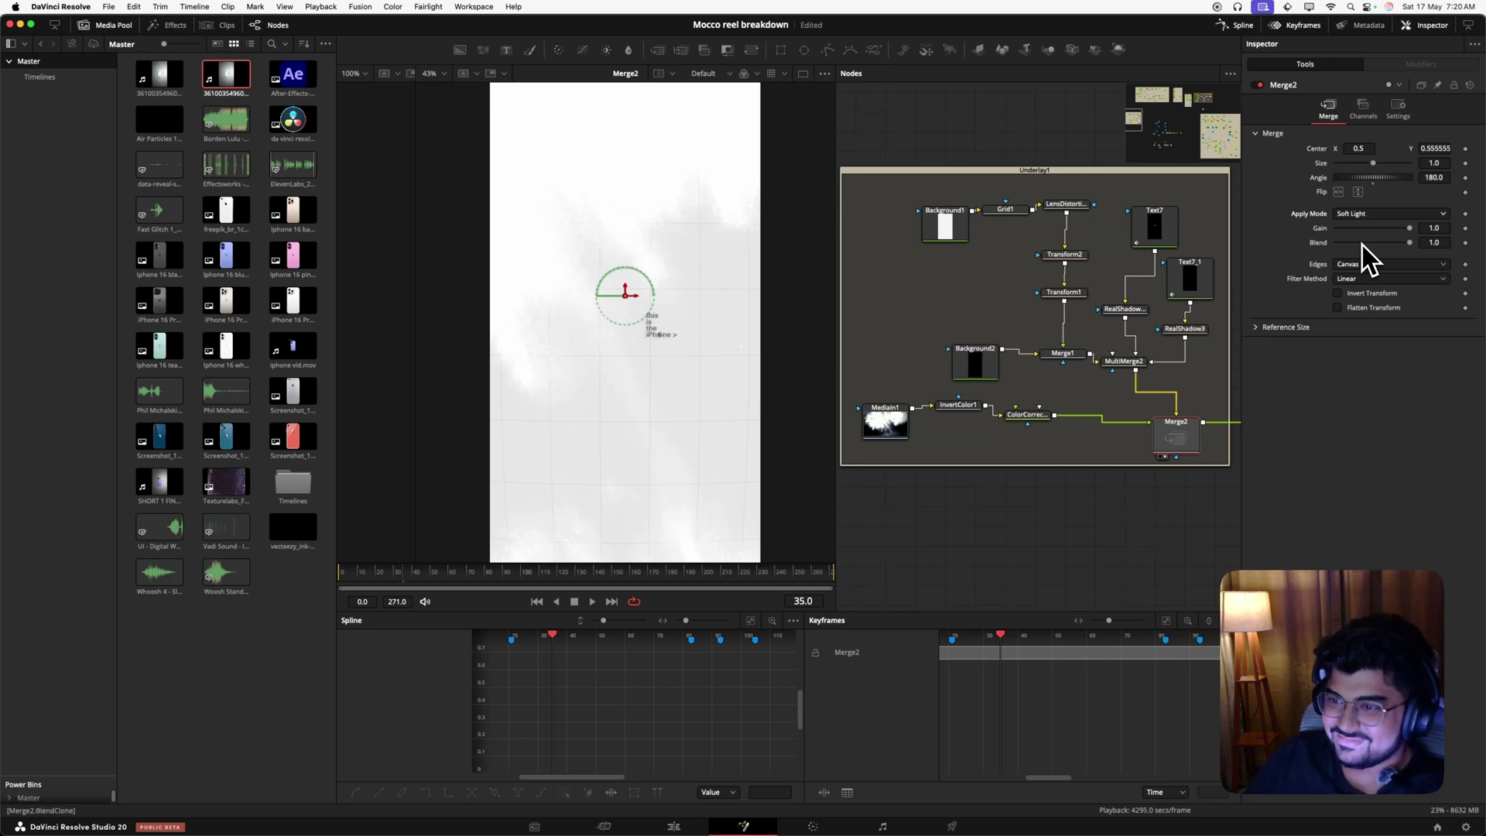
Go to the Underlay2 node group, view Rectangle1 in the viewer and examine its mask settings.
{"action": "scroll", "coordinate": [1132, 362], "scroll_direction": "right", "scroll_amount": 5}
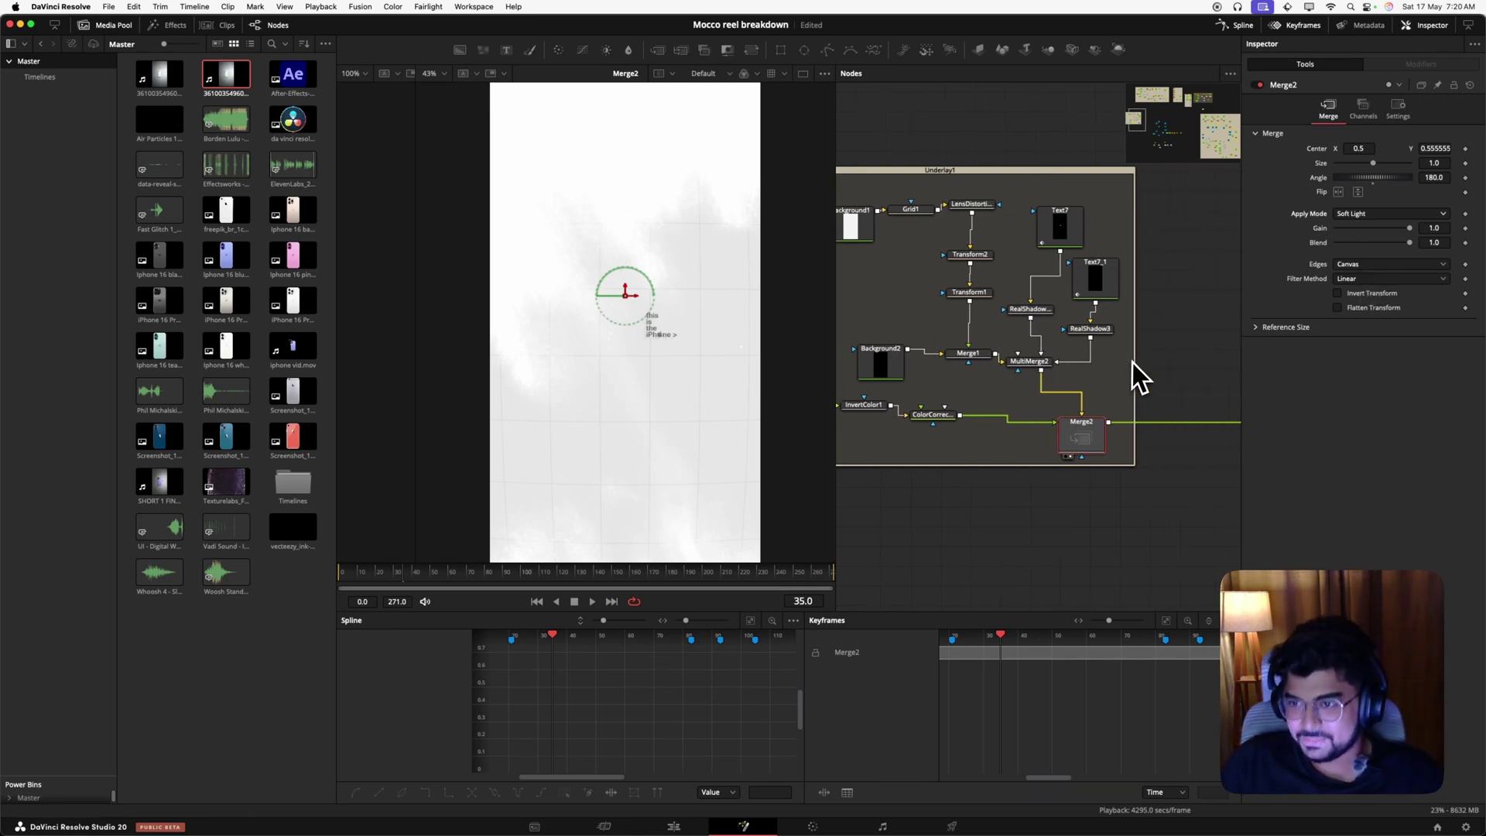
{"action": "scroll", "coordinate": [1131, 362], "scroll_direction": "right", "scroll_amount": 3}
{"action": "scroll", "coordinate": [1132, 363], "scroll_direction": "left", "scroll_amount": 2}
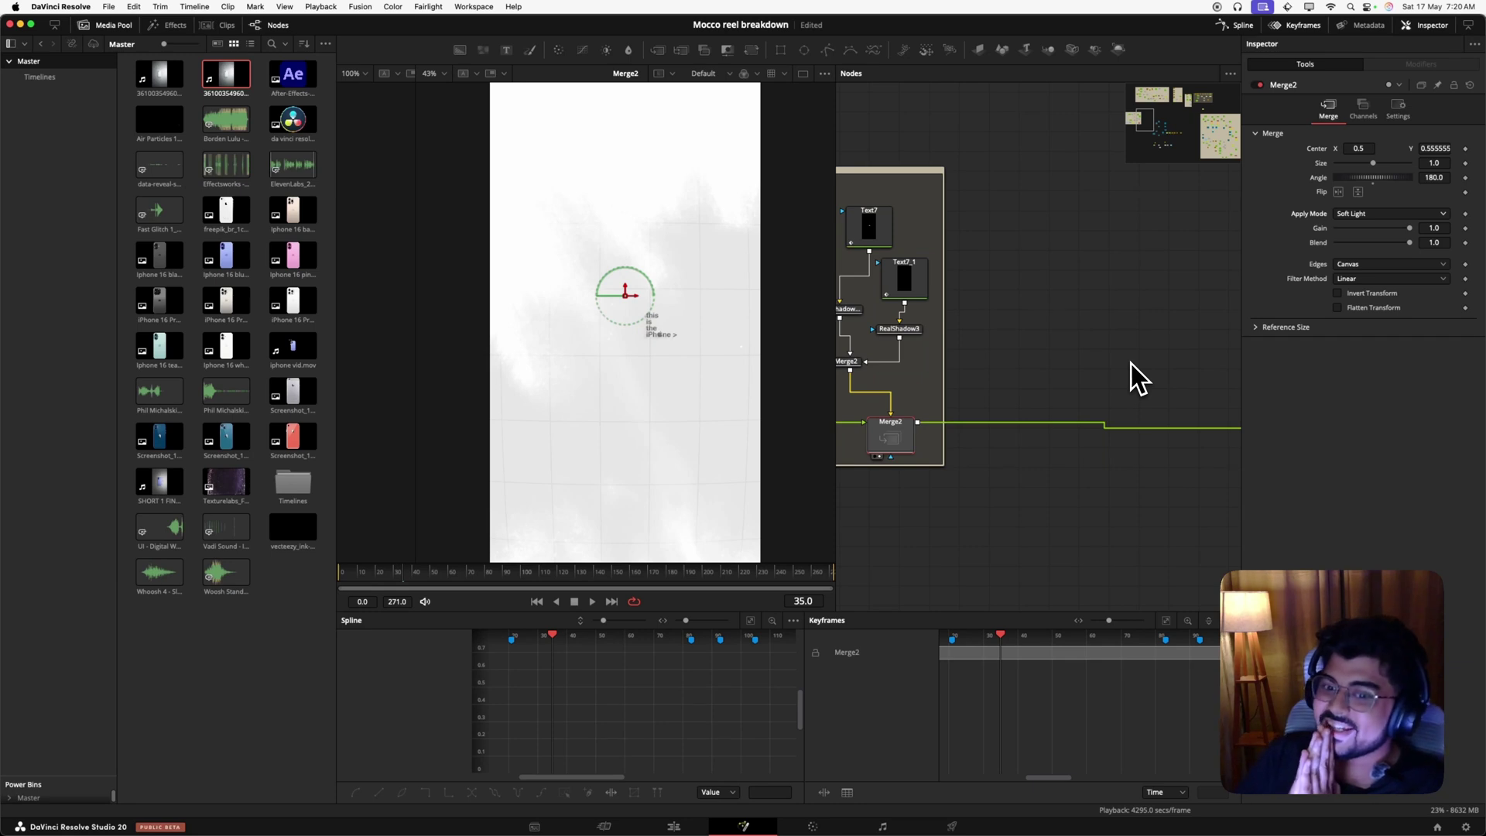
{"action": "scroll", "coordinate": [1141, 342], "scroll_direction": "up", "scroll_amount": 8}
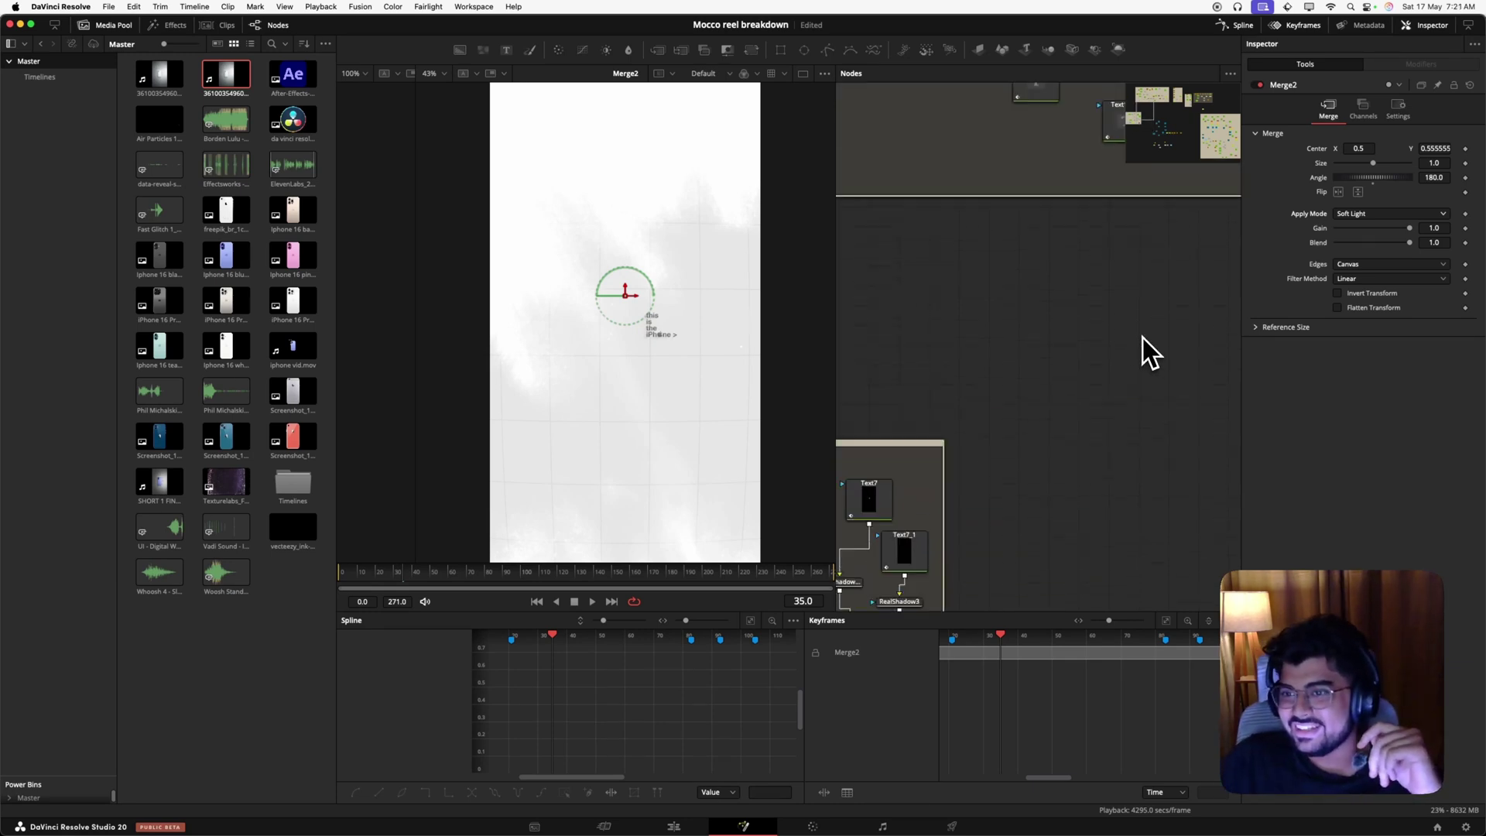
{"action": "scroll", "coordinate": [1142, 337], "scroll_direction": "down", "scroll_amount": 8}
{"action": "scroll", "coordinate": [1142, 337], "scroll_direction": "right", "scroll_amount": 4}
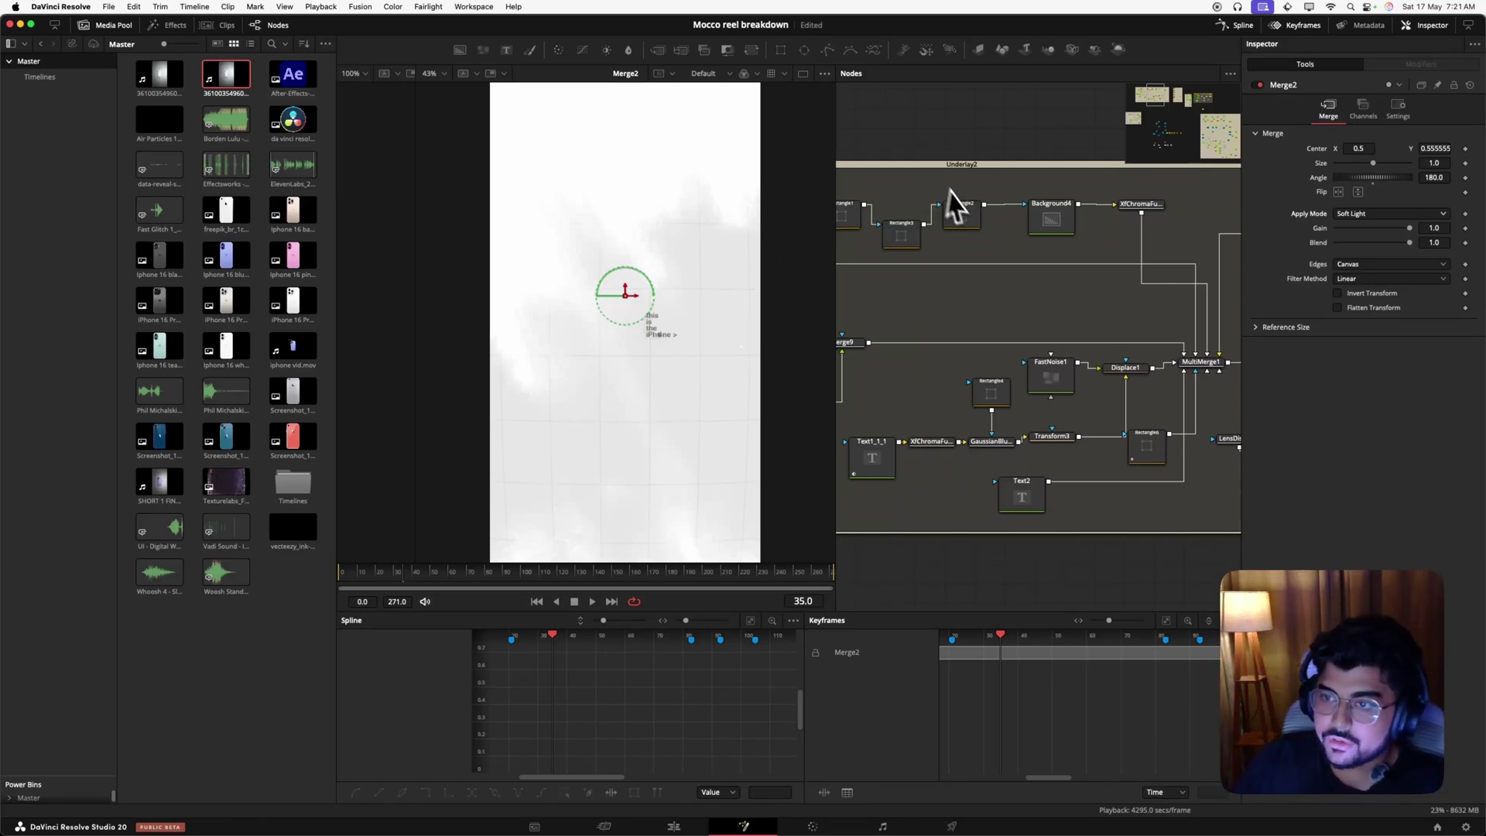
{"action": "scroll", "coordinate": [978, 240], "scroll_direction": "left", "scroll_amount": 2}
{"action": "scroll", "coordinate": [976, 229], "scroll_direction": "left", "scroll_amount": 5}
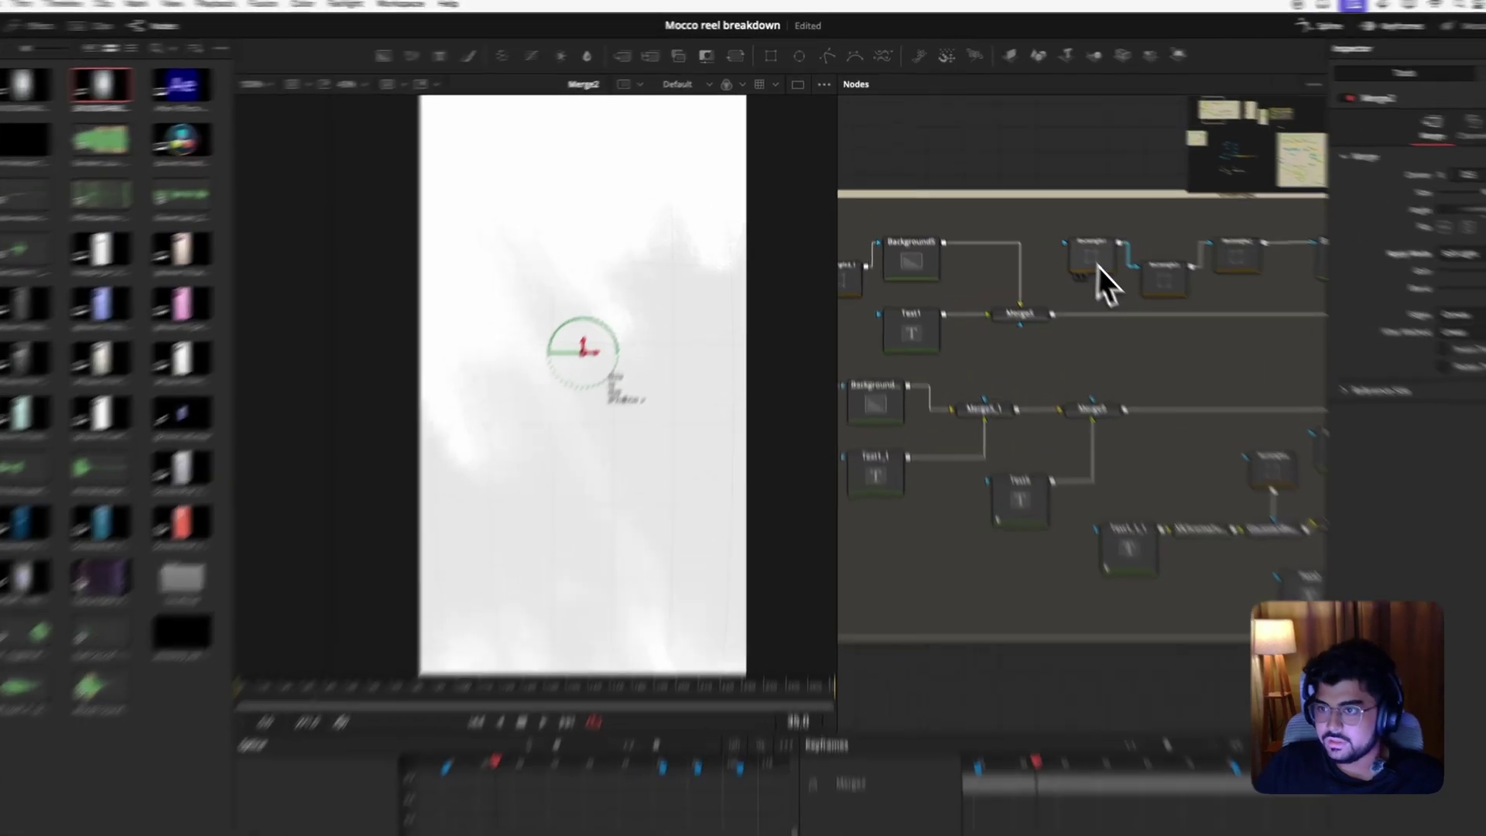
{"action": "left_click_drag", "start_coordinate": [1046, 219], "coordinate": [673, 259]}
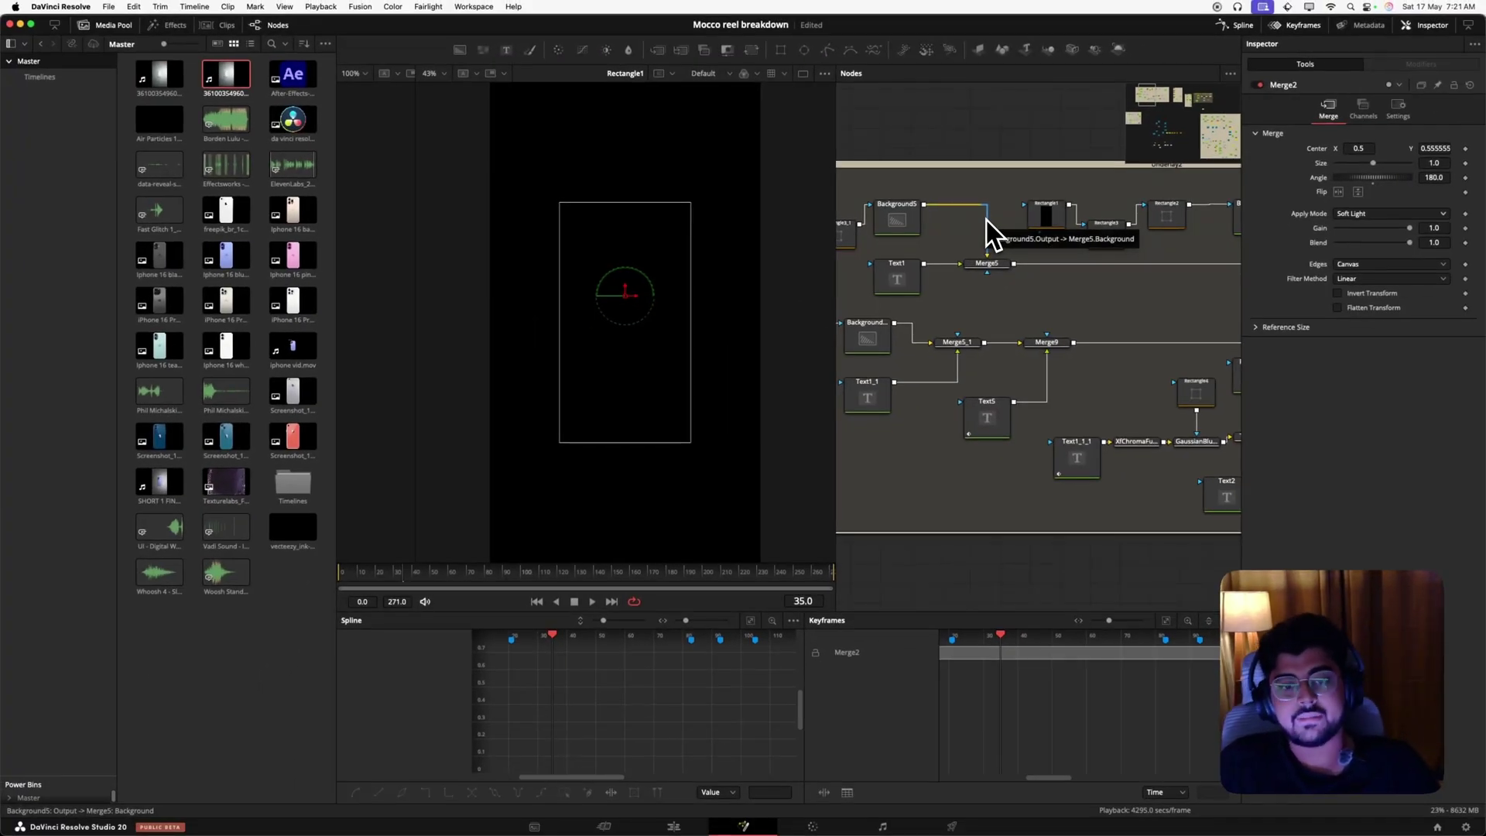
{"action": "left_click", "coordinate": [1050, 226]}
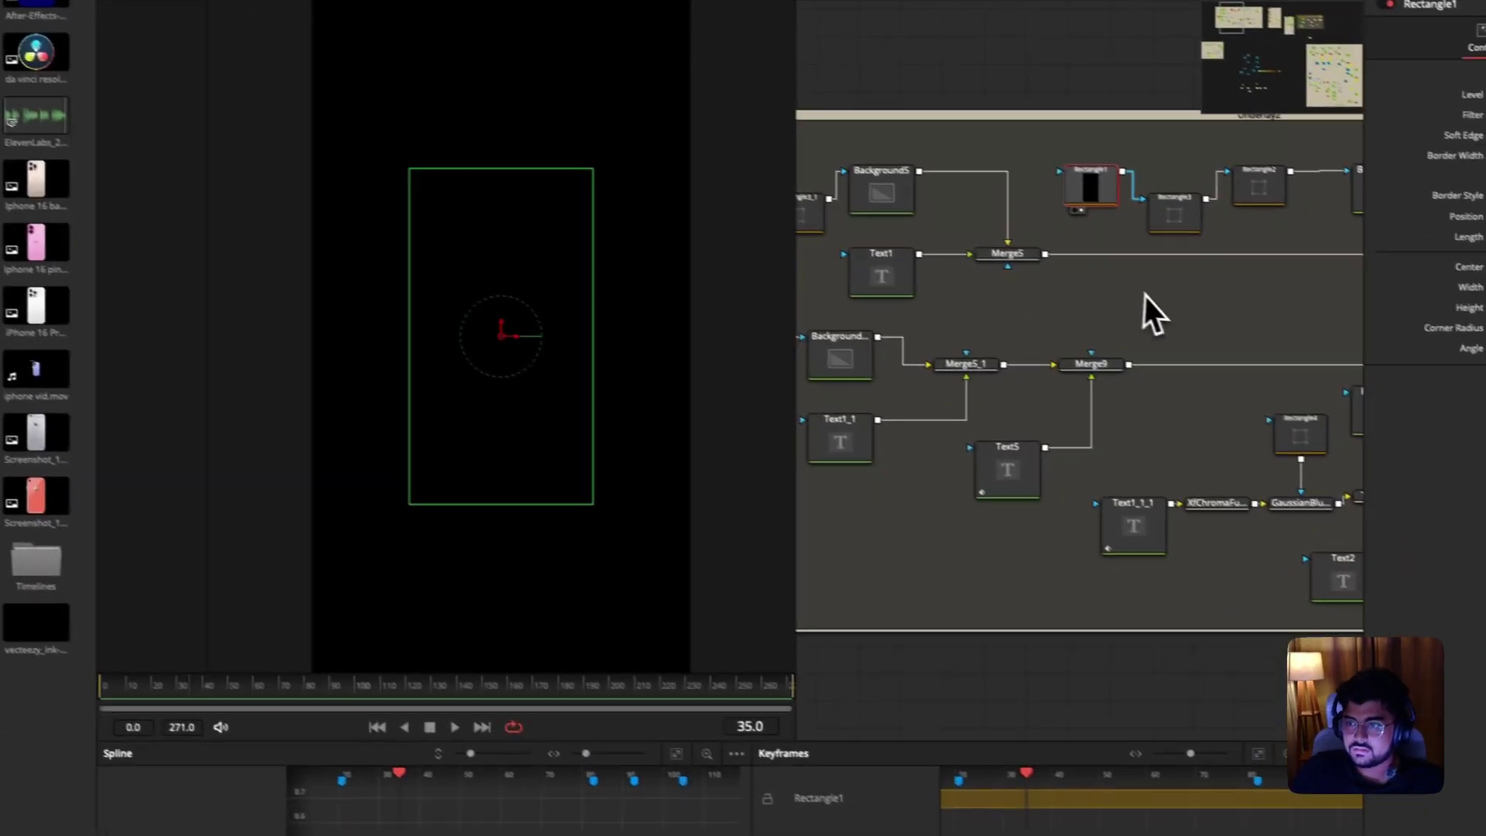
{"action": "left_click", "coordinate": [1200, 321]}
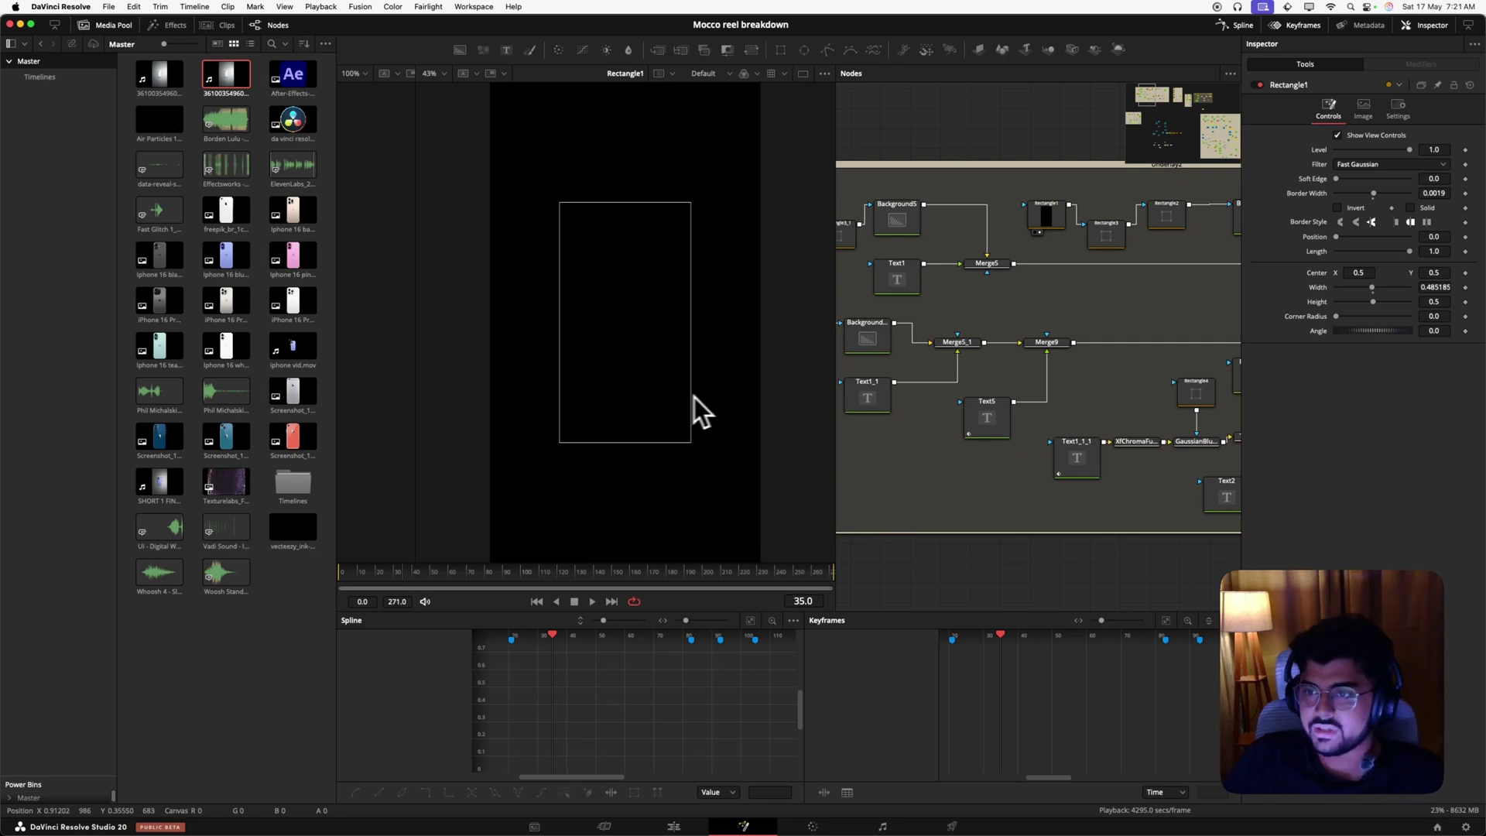
Select Rectangle3, the mask following Rectangle1 in Underlay2, and examine its Subtract paint mode and placement on the frame outline.
{"action": "scroll", "coordinate": [995, 369], "scroll_direction": "up", "scroll_amount": 1}
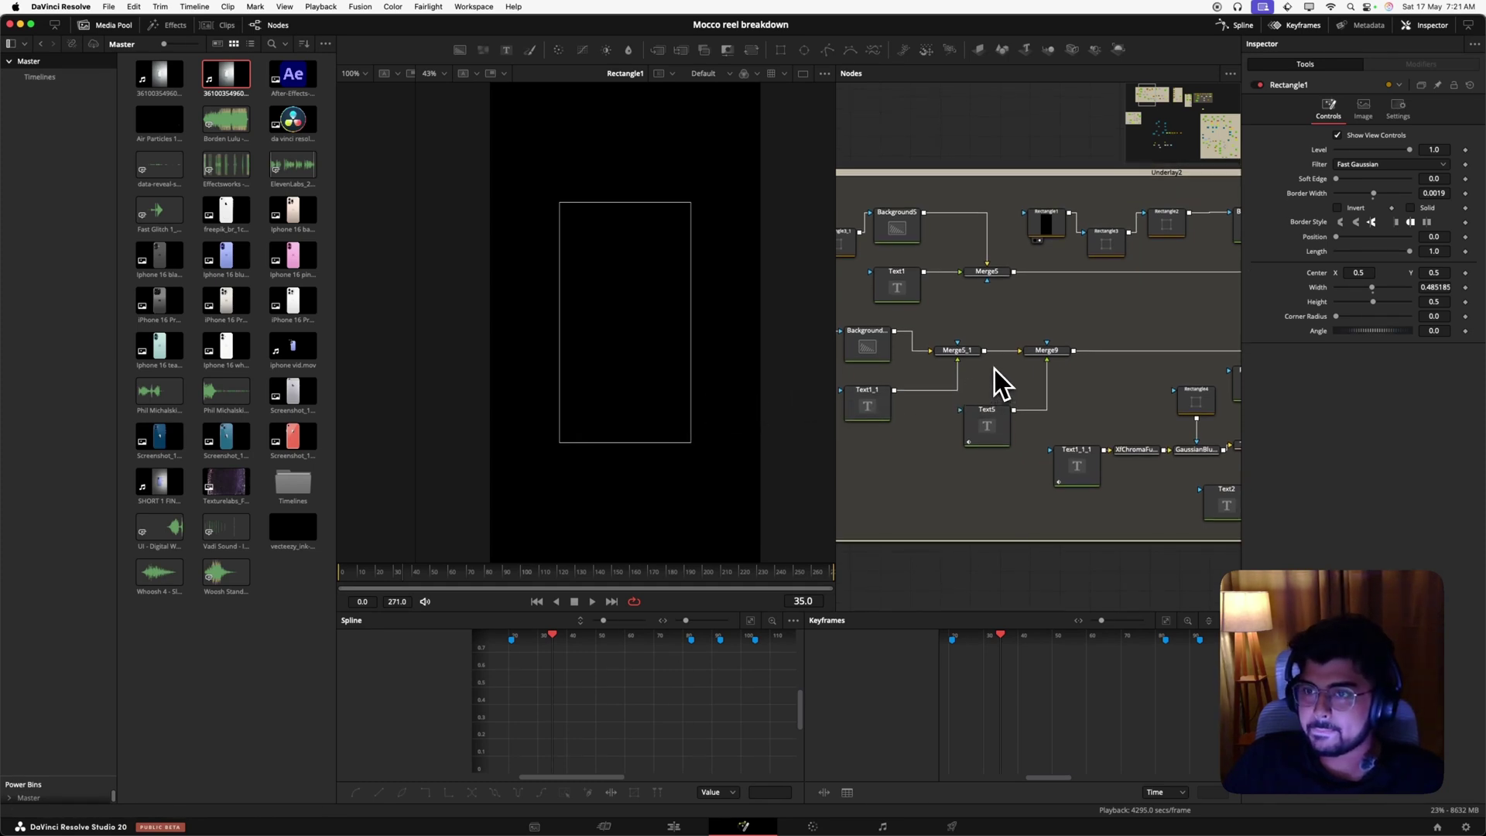
{"action": "scroll", "coordinate": [995, 345], "scroll_direction": "up", "scroll_amount": 5}
{"action": "scroll", "coordinate": [996, 341], "scroll_direction": "right", "scroll_amount": 8}
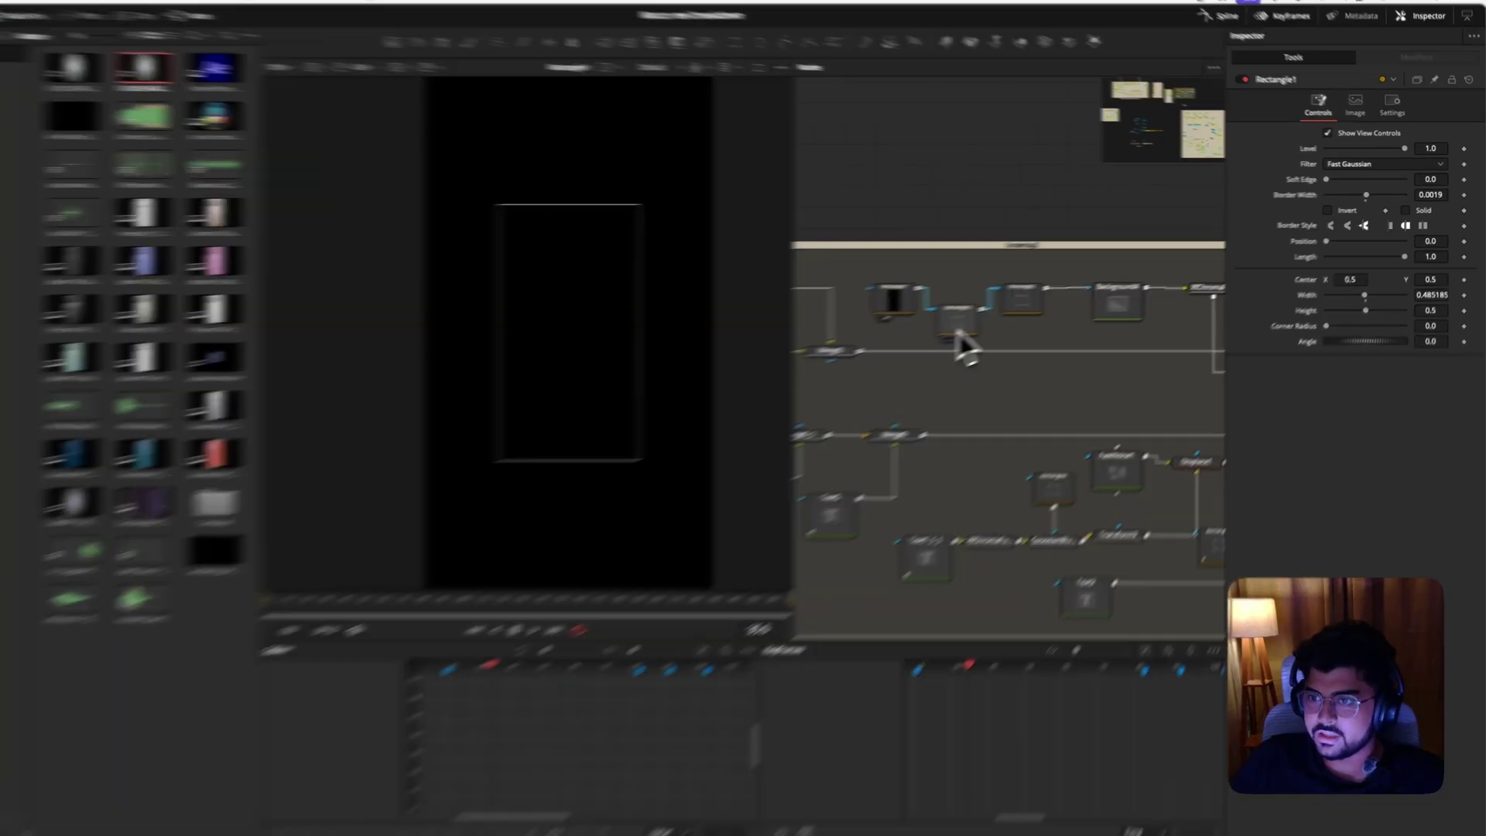
{"action": "left_click", "coordinate": [992, 318]}
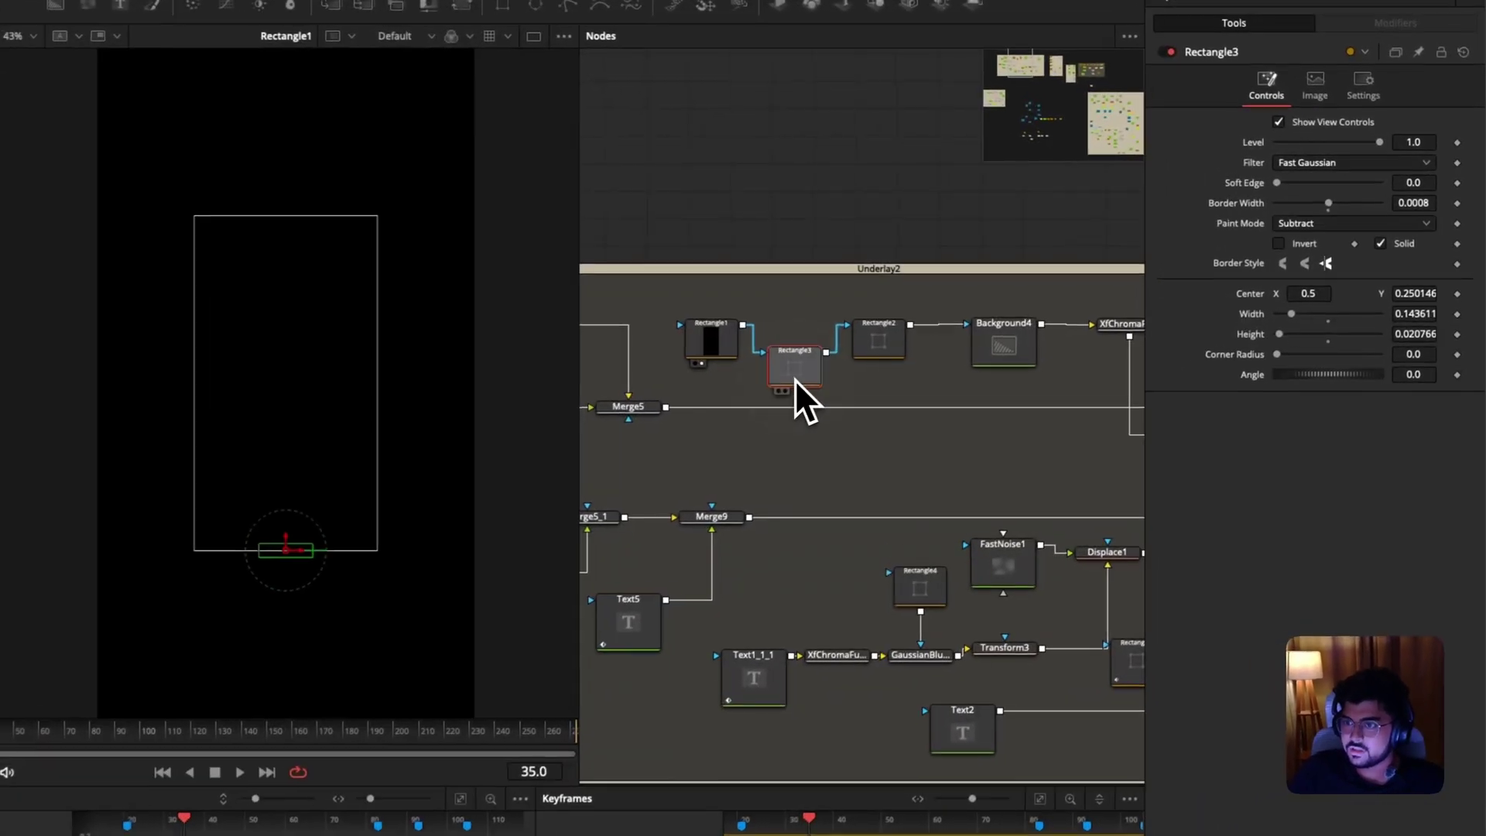
Compare Rectangle1 with Rectangle3 in the viewer and examine Rectangle3's Paint Mode options, keeping Subtract.
{"action": "left_click", "coordinate": [946, 297]}
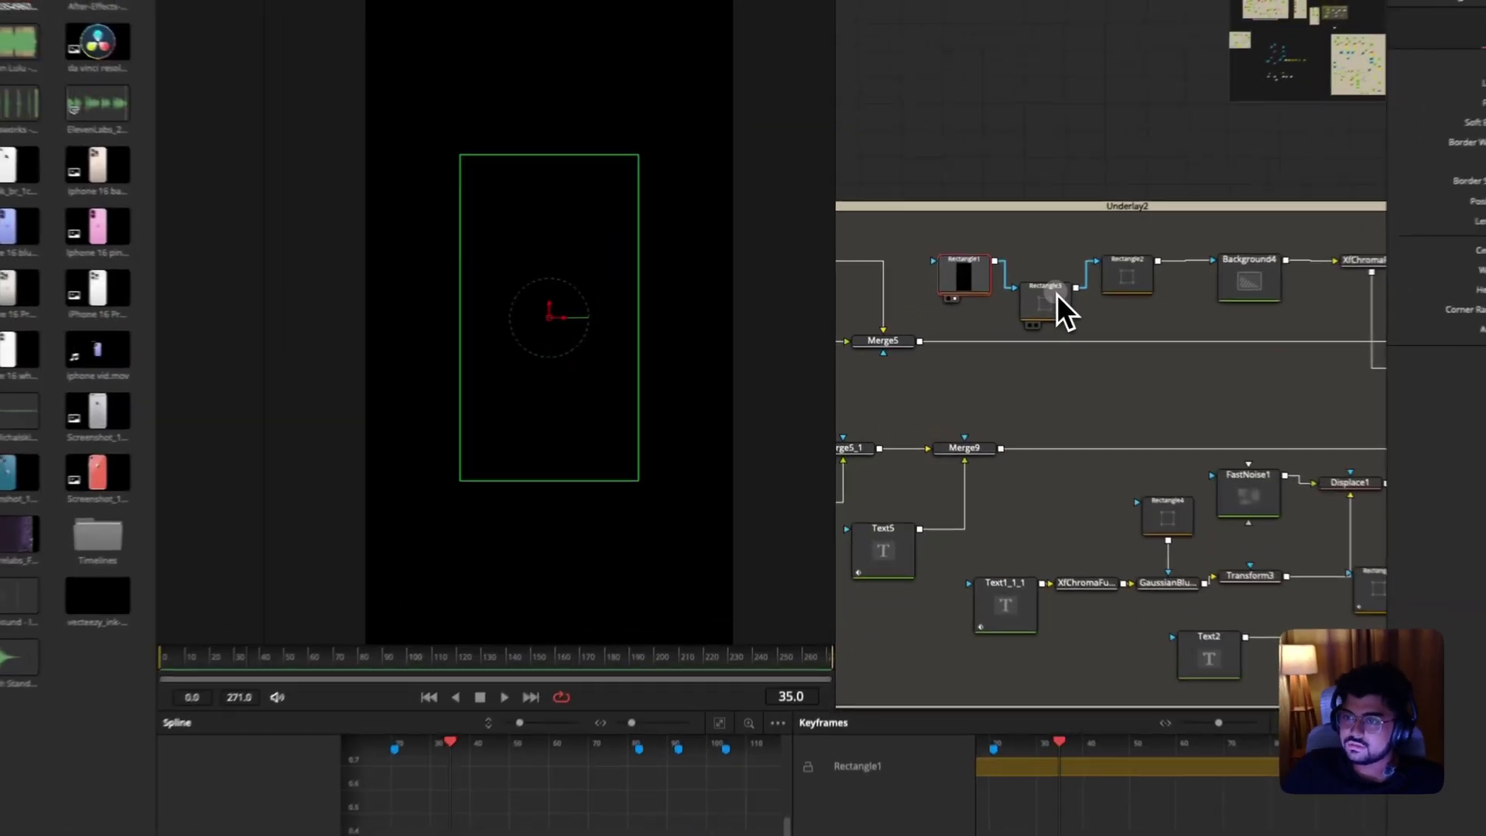
{"action": "left_click", "coordinate": [997, 307]}
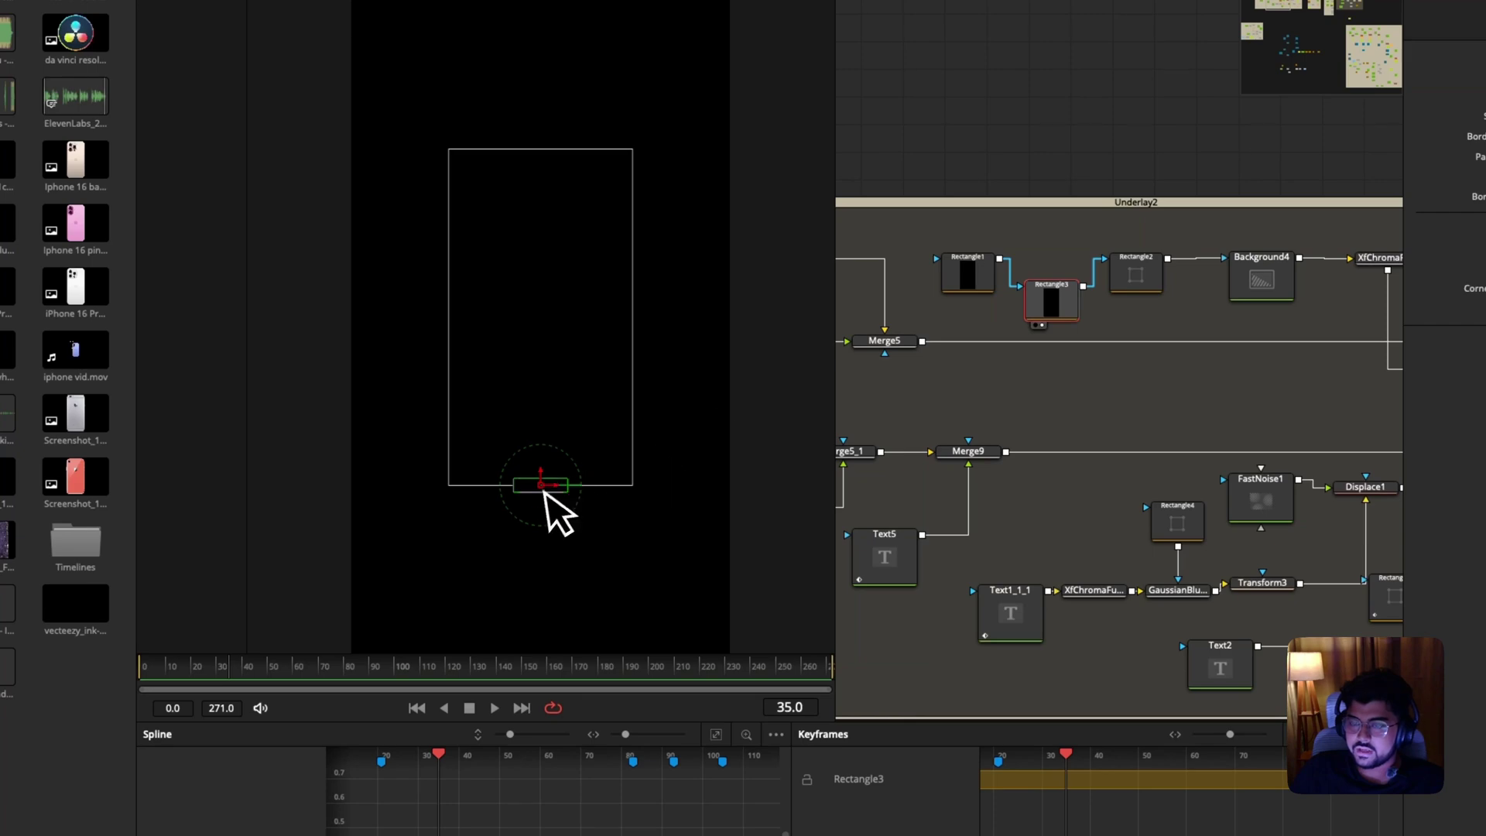
{"action": "scroll", "coordinate": [562, 515], "scroll_direction": "up", "scroll_amount": 3}
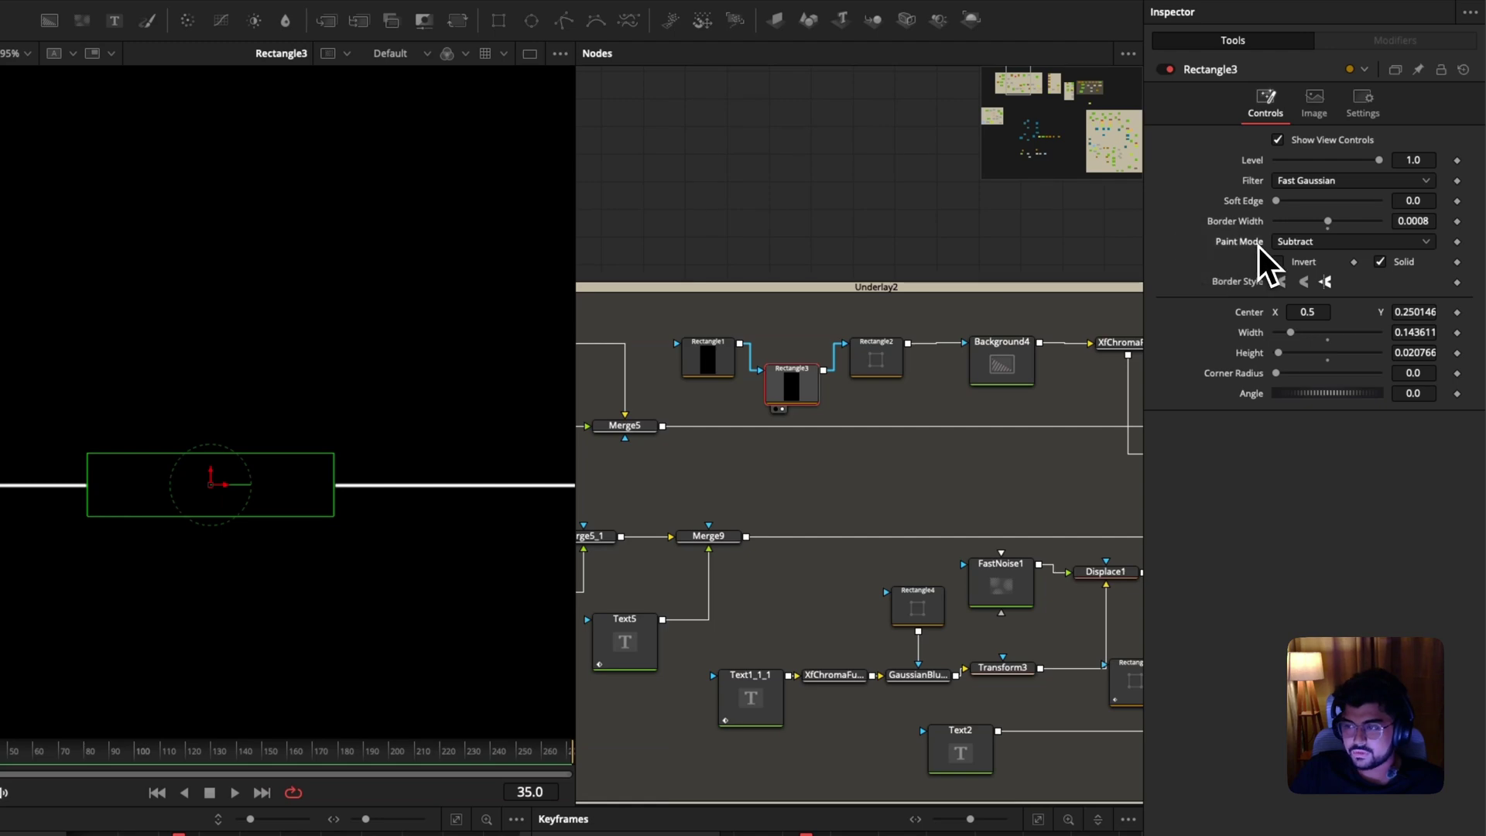
{"action": "left_click", "coordinate": [1297, 246]}
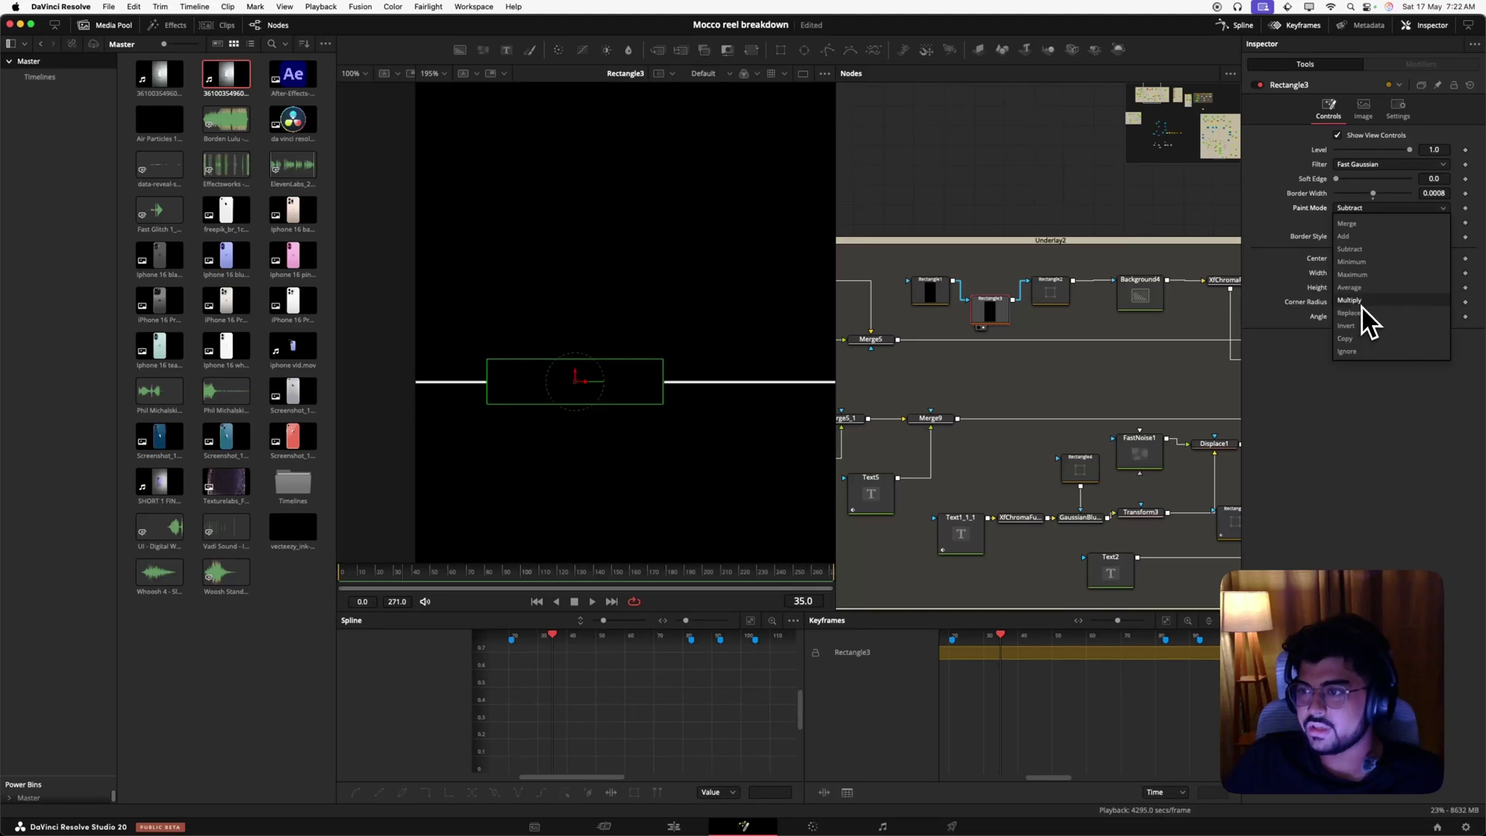
{"action": "left_click", "coordinate": [1346, 254]}
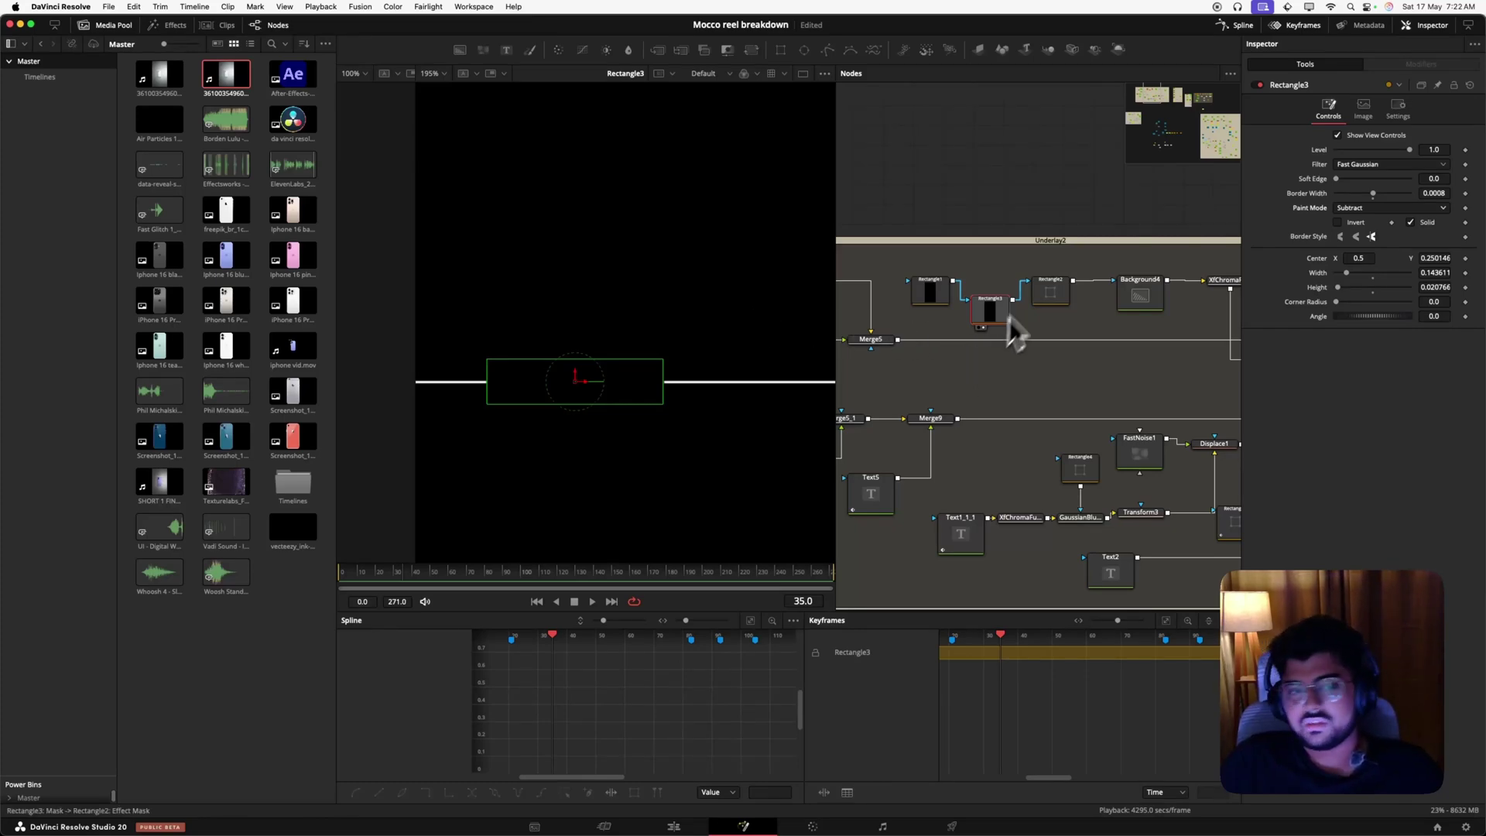
View Rectangle2's mask across the middle of the frame outline, followed by Background4, which the combined masks feed.
{"action": "left_click", "coordinate": [1060, 300]}
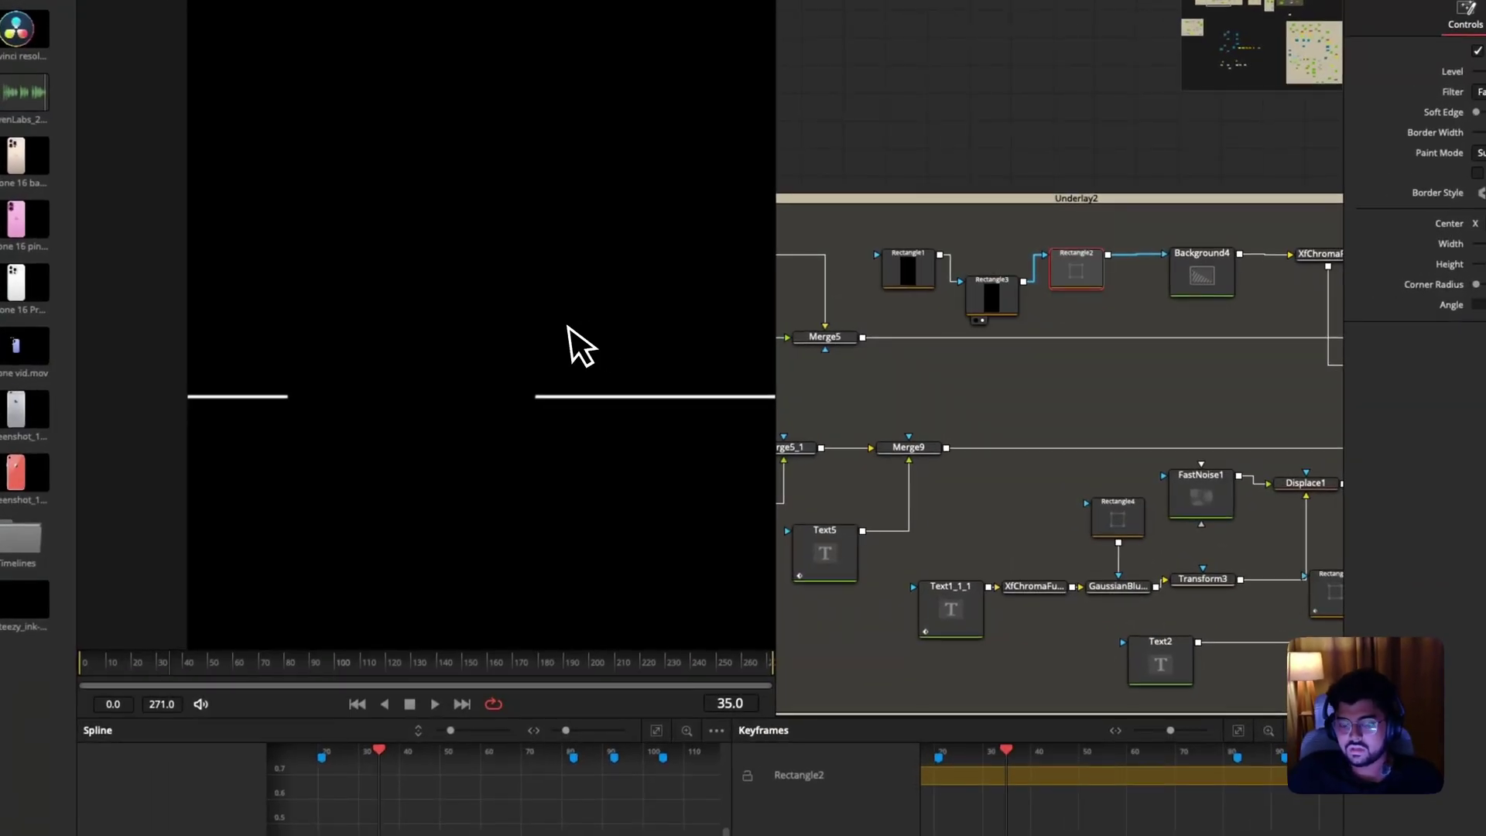
{"action": "key", "text": "z"}
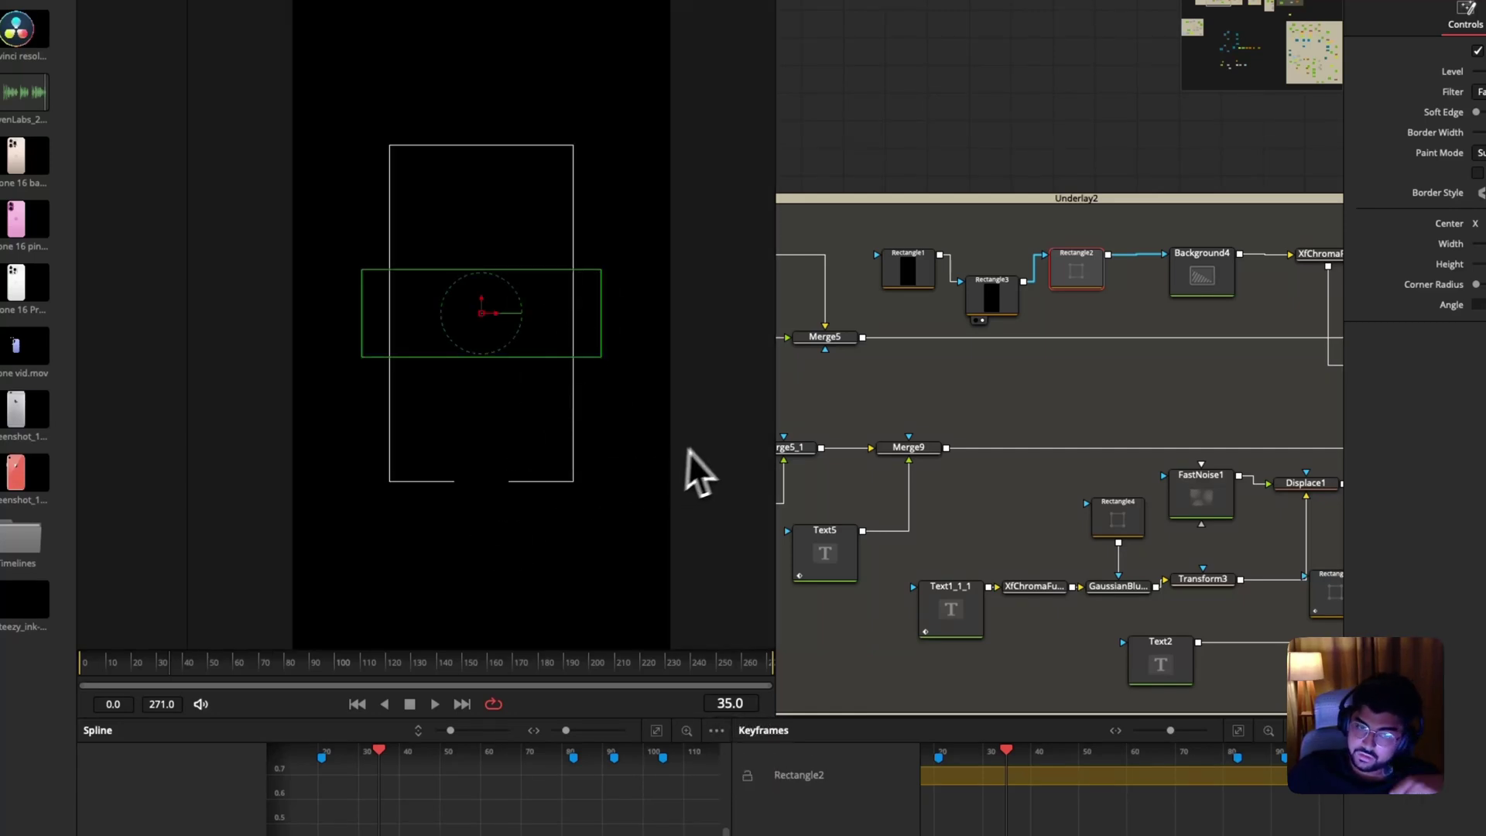
{"action": "left_click_drag", "start_coordinate": [1077, 292], "coordinate": [556, 383]}
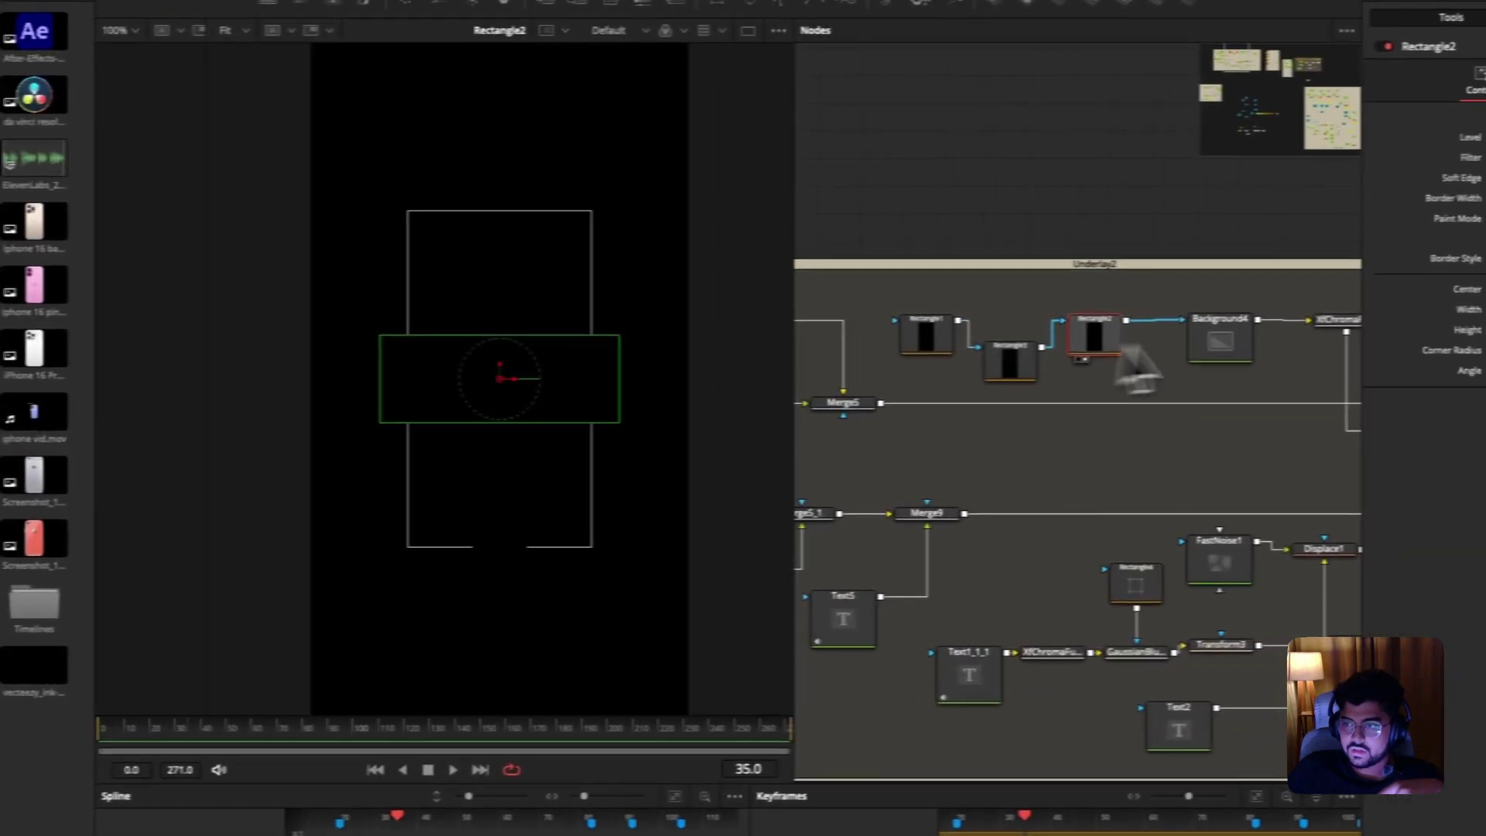
{"action": "left_click_drag", "start_coordinate": [1206, 341], "coordinate": [494, 338]}
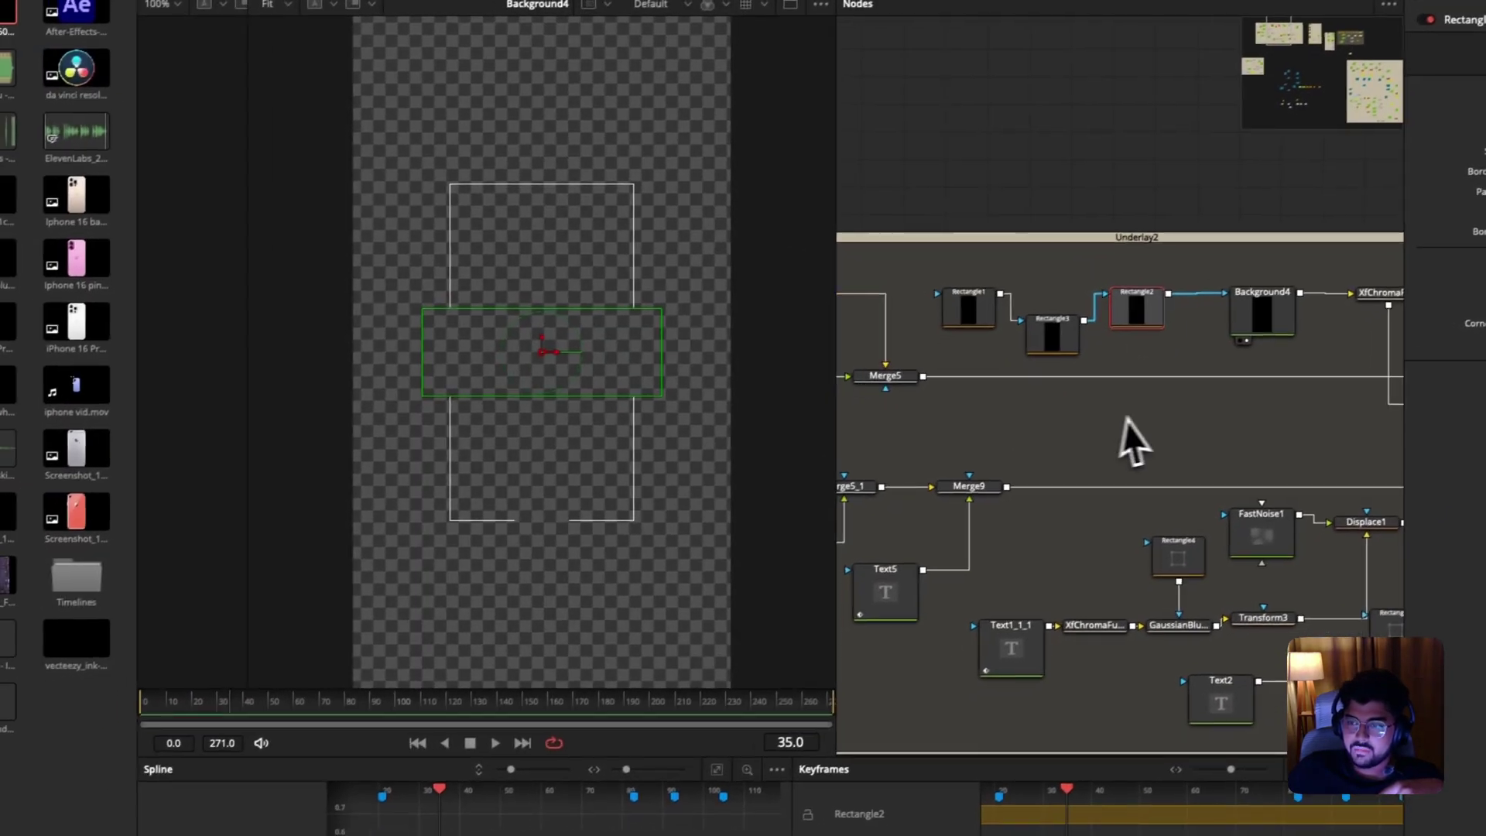
View XfChromaFuse1 after Background4 and examine its outline effect, transformation values and rendering settings.
{"action": "left_click", "coordinate": [1123, 424]}
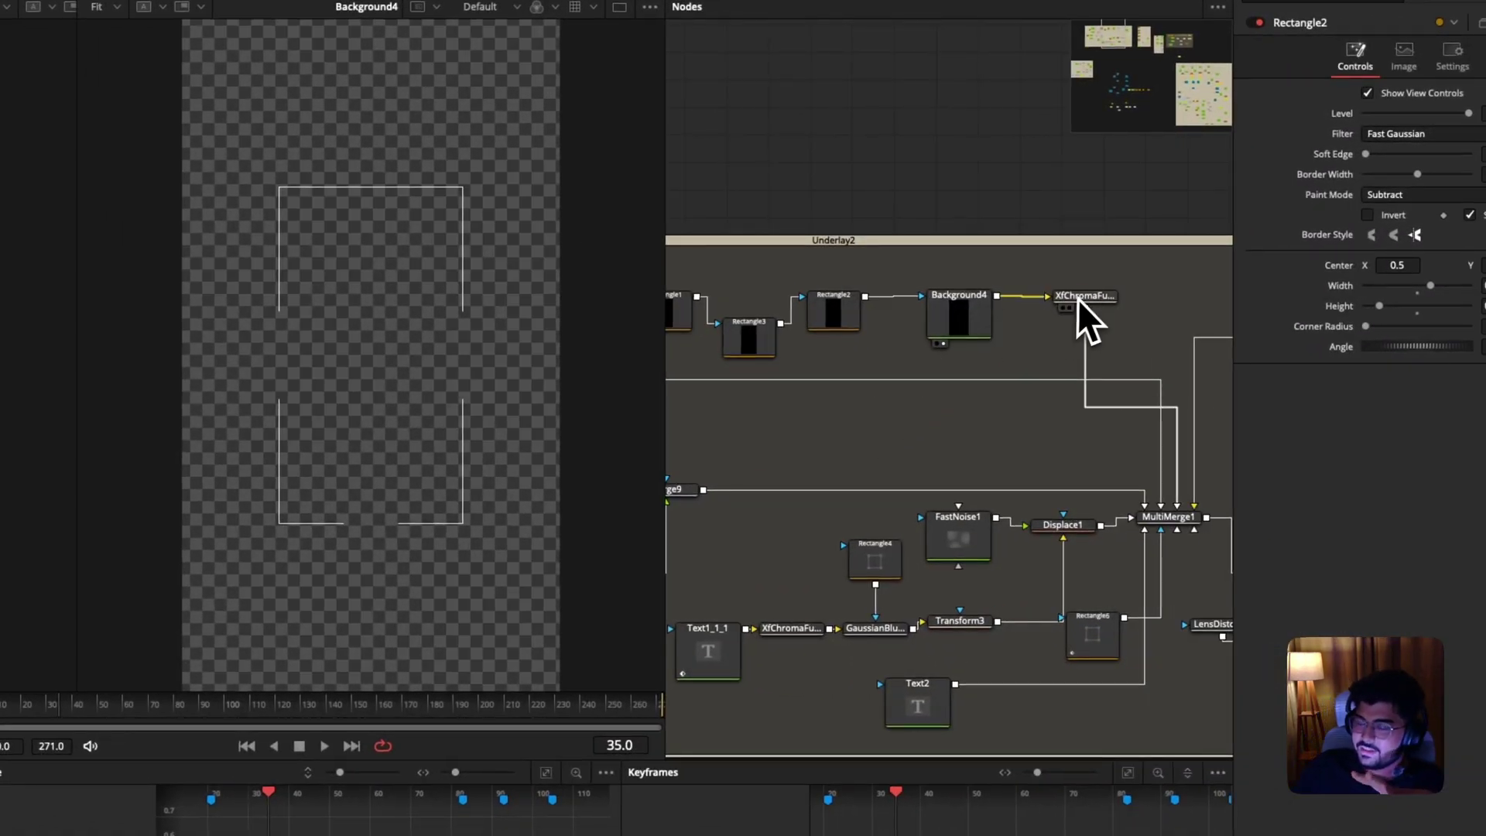
{"action": "left_click", "coordinate": [1078, 297]}
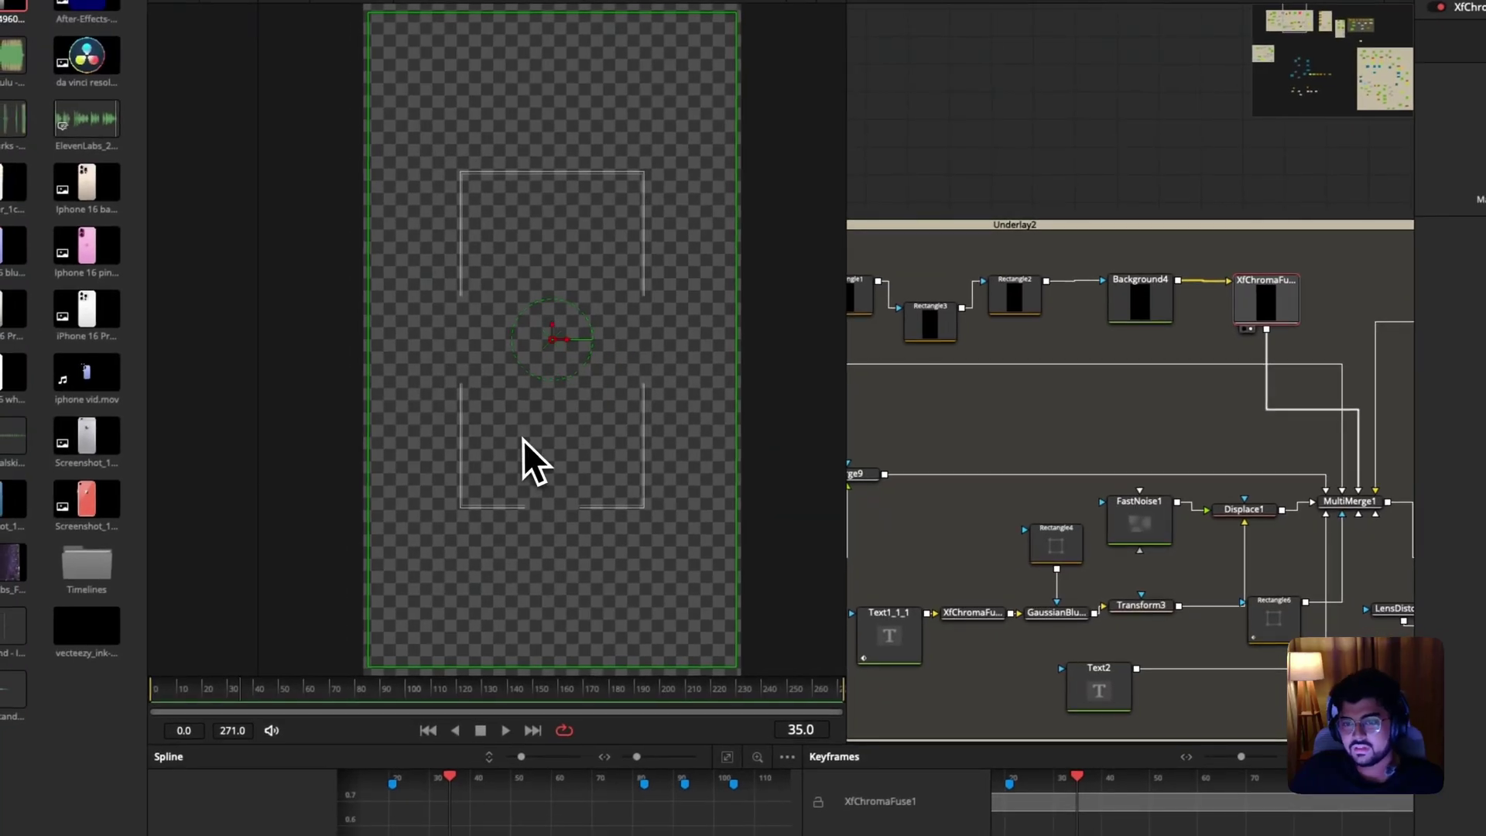
{"action": "scroll", "coordinate": [475, 400], "scroll_direction": "up", "scroll_amount": 5}
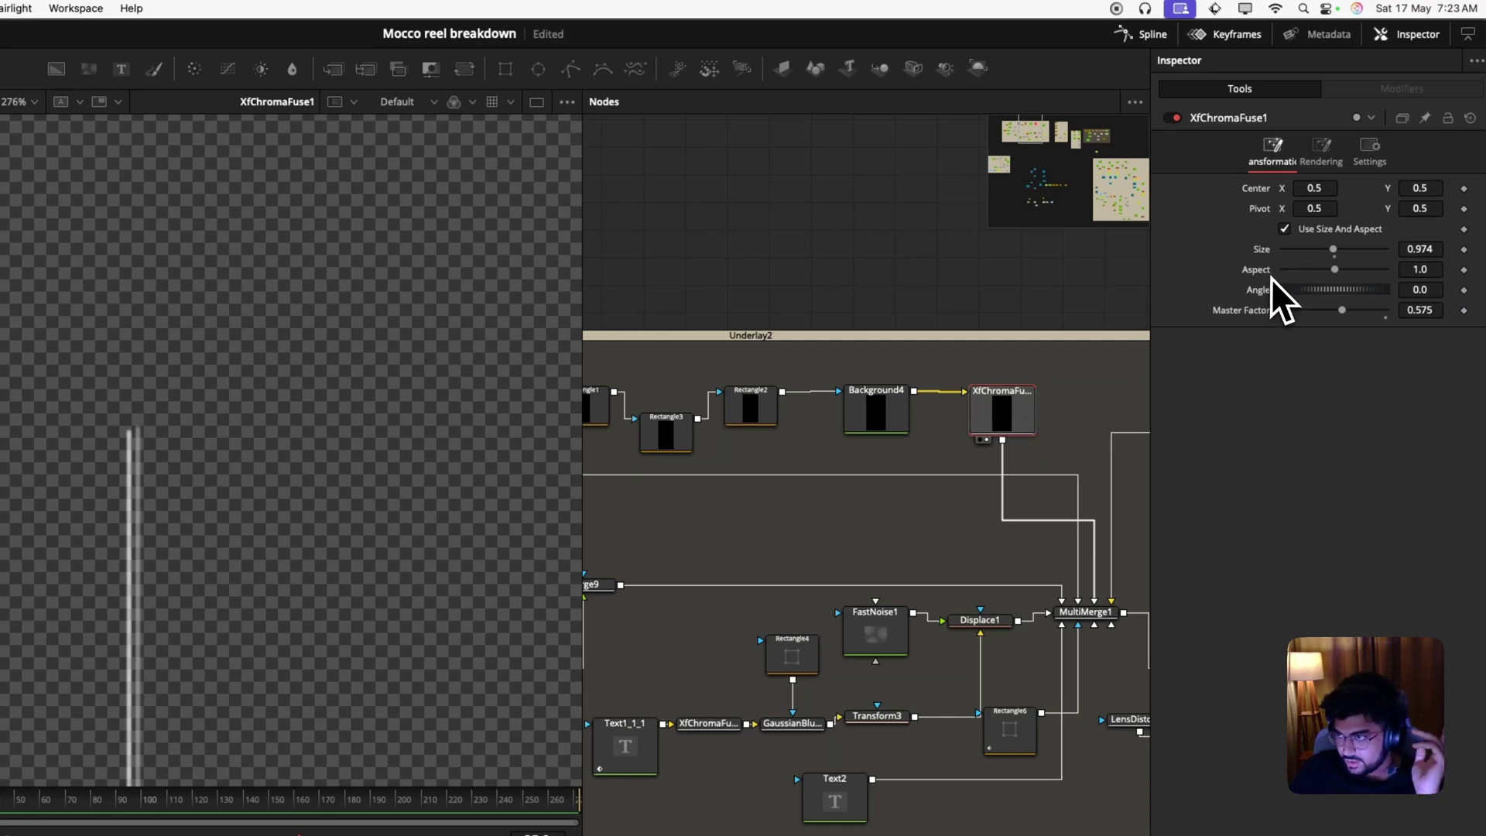
{"action": "left_click", "coordinate": [1317, 163]}
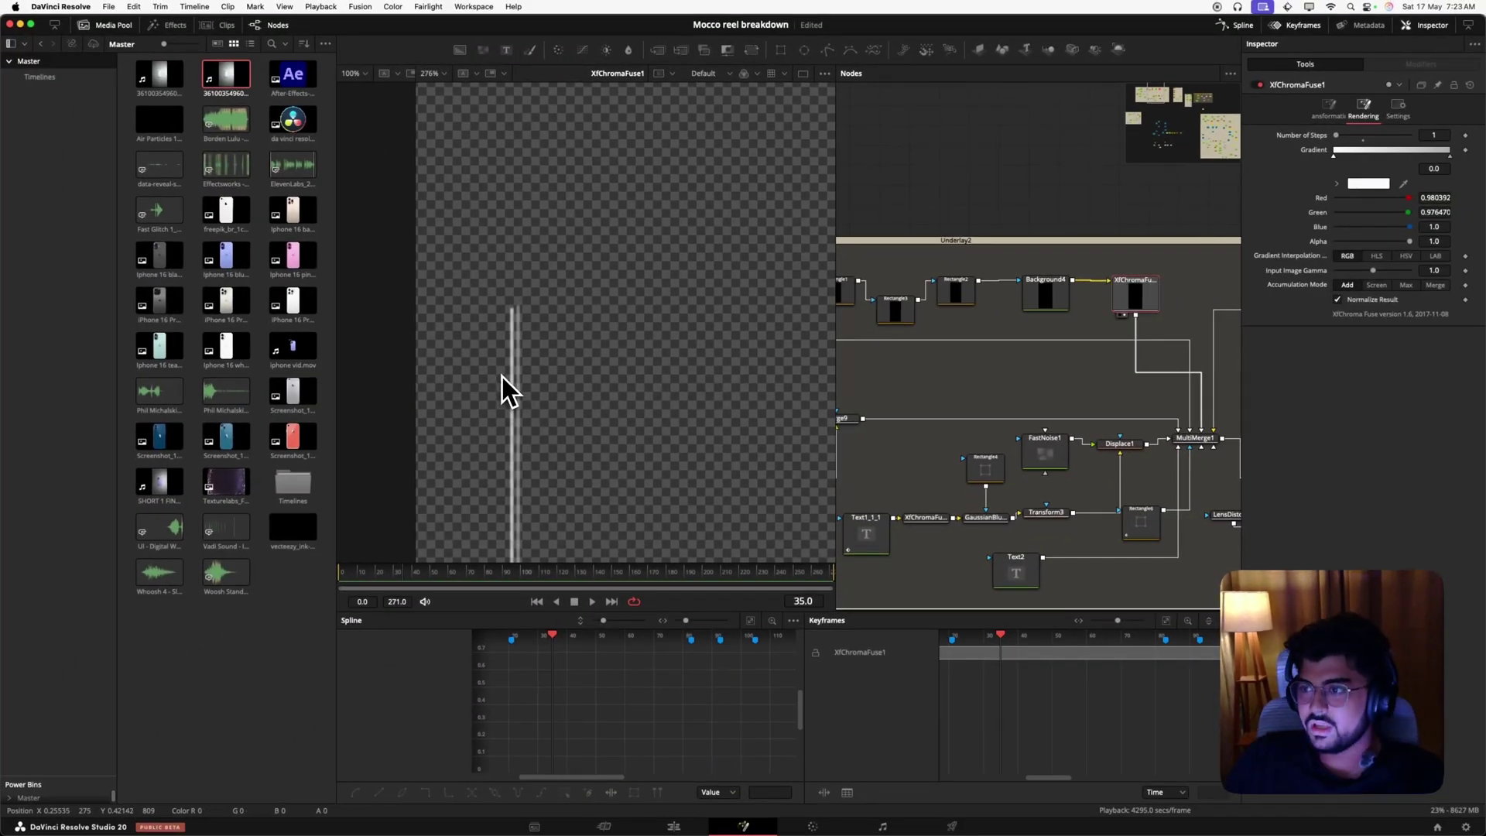
{"action": "left_click", "coordinate": [1119, 291]}
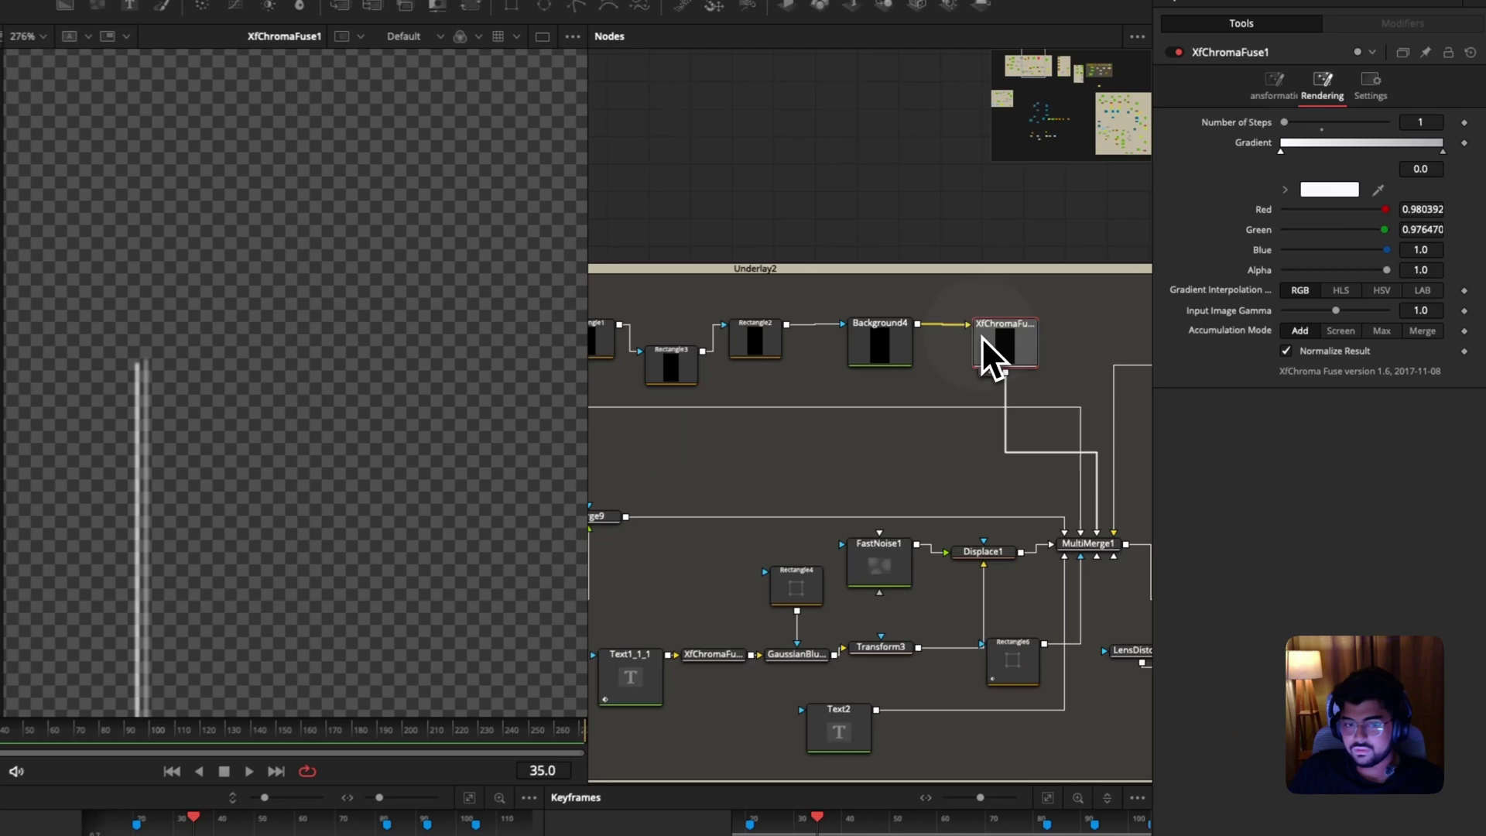
Search the tools for "chrom" and add an XfChroma Fuse node directly after XfChromaFuse1.
{"action": "mouse_move", "coordinate": [981, 338]}
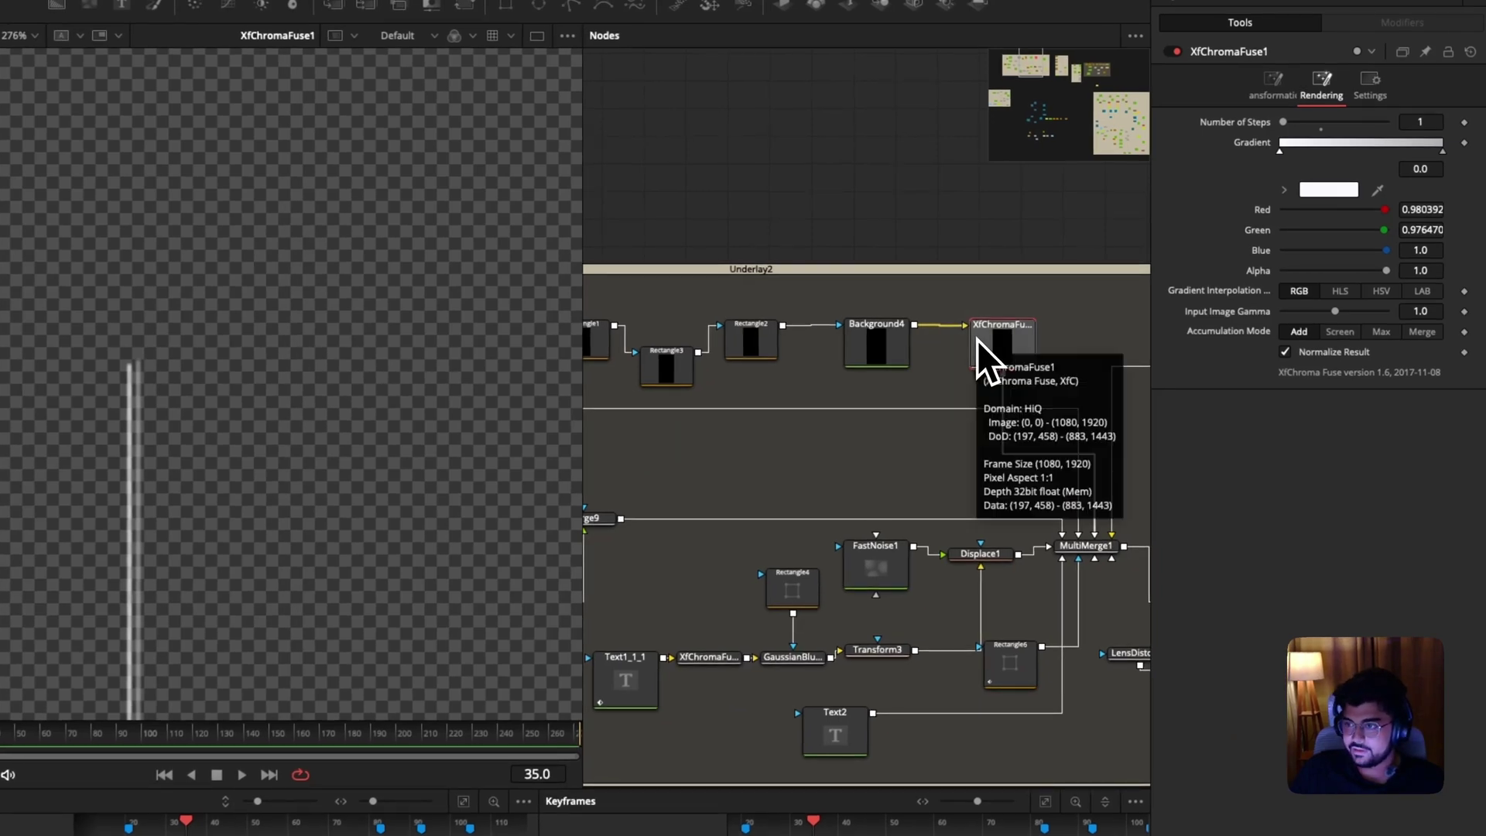
{"action": "key", "text": "super+space"}
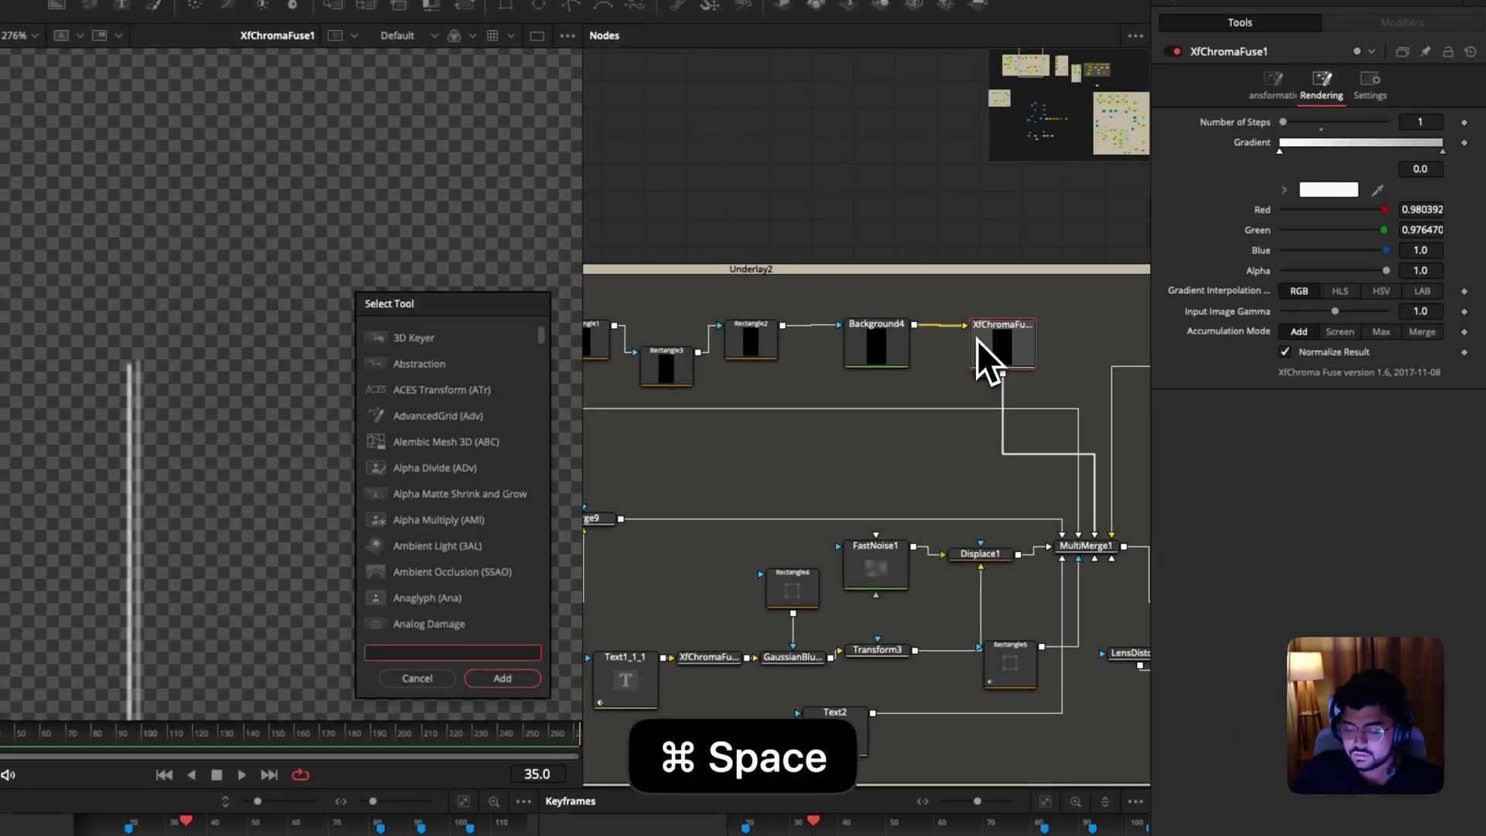
{"action": "type", "text": "crom"}
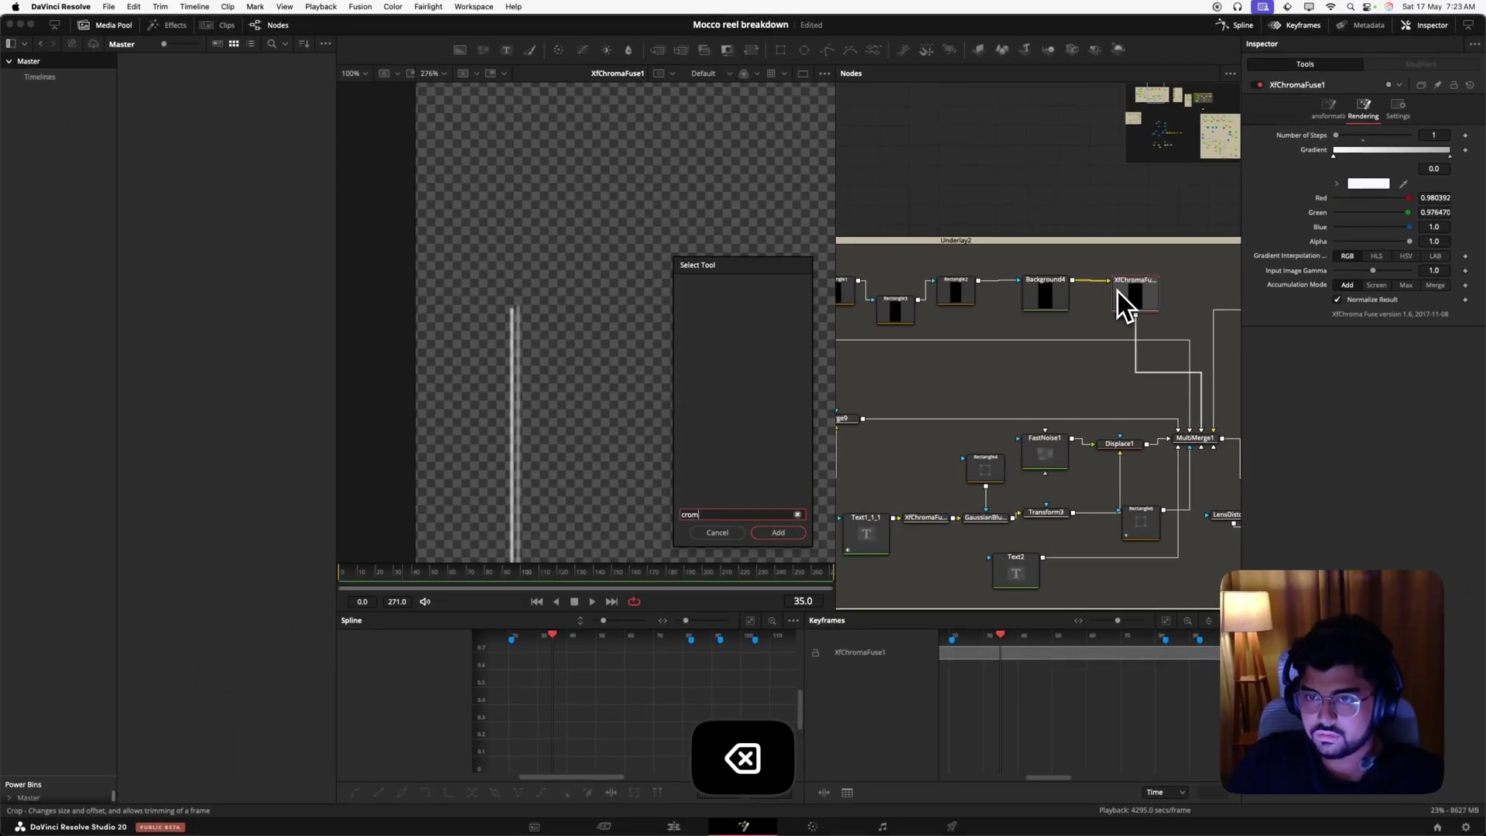
{"action": "key", "text": "BackSpace"}
{"action": "key", "text": "BackSpace"}
{"action": "key", "text": "BackSpace"}
{"action": "key", "text": "BackSpace"}
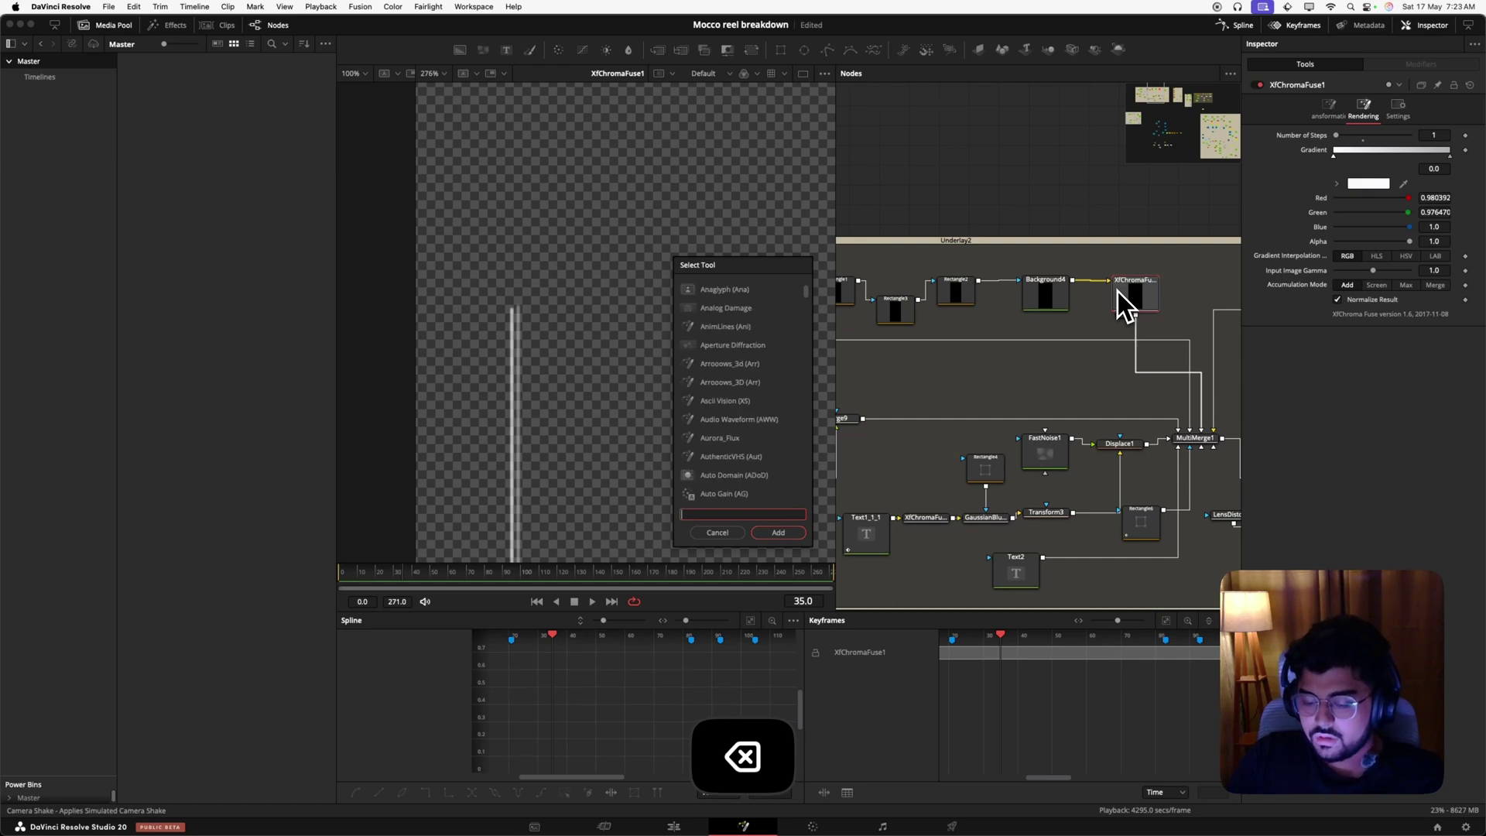
{"action": "type", "text": "chrom"}
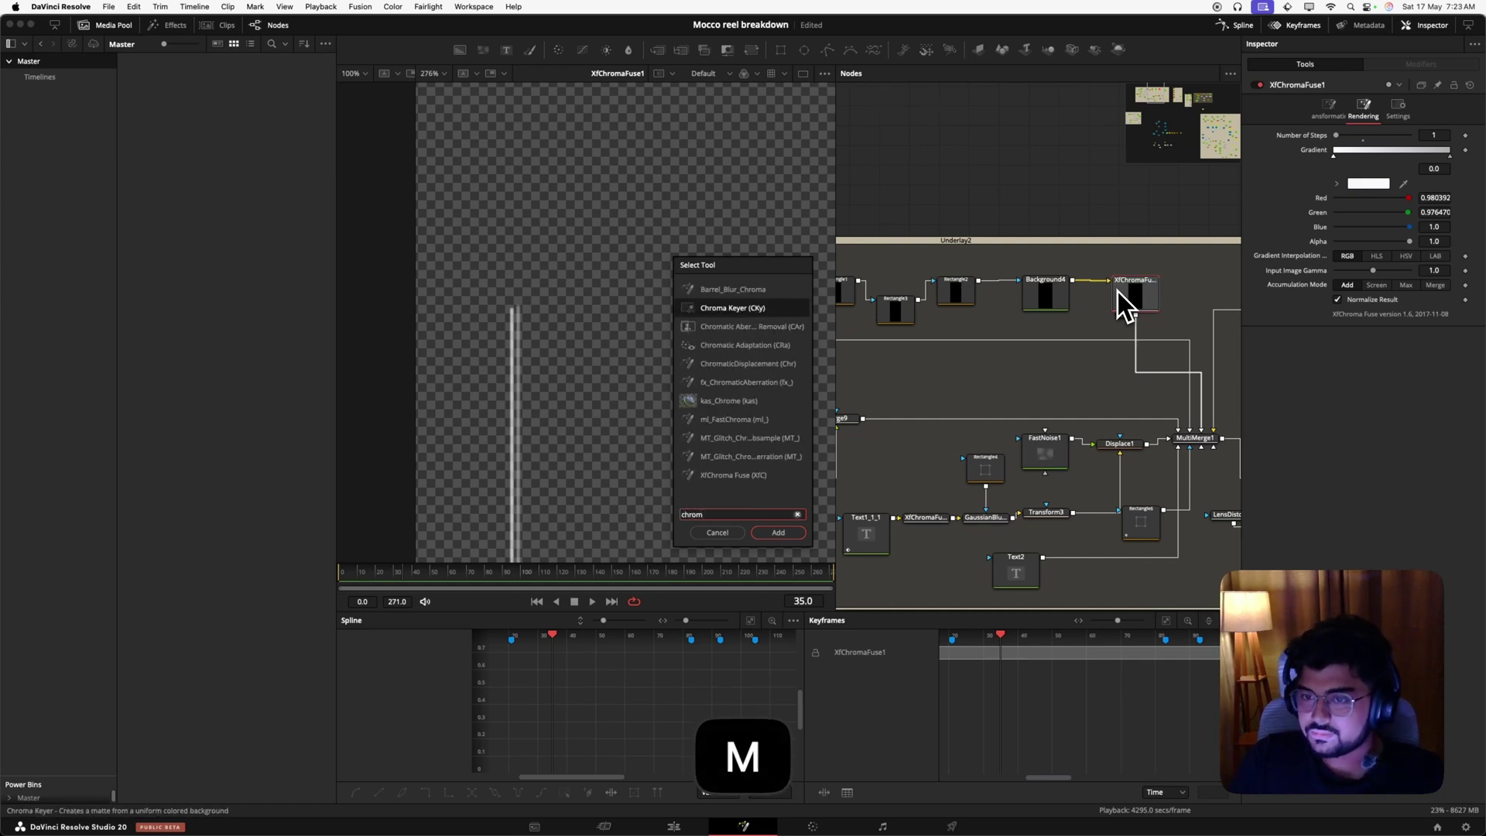
{"action": "key", "text": "Down"}
{"action": "key", "text": "Down"}
{"action": "key", "text": "Down"}
{"action": "key", "text": "Down"}
{"action": "key", "text": "Down"}
{"action": "key", "text": "Down"}
{"action": "key", "text": "Down"}
{"action": "key", "text": "Up"}
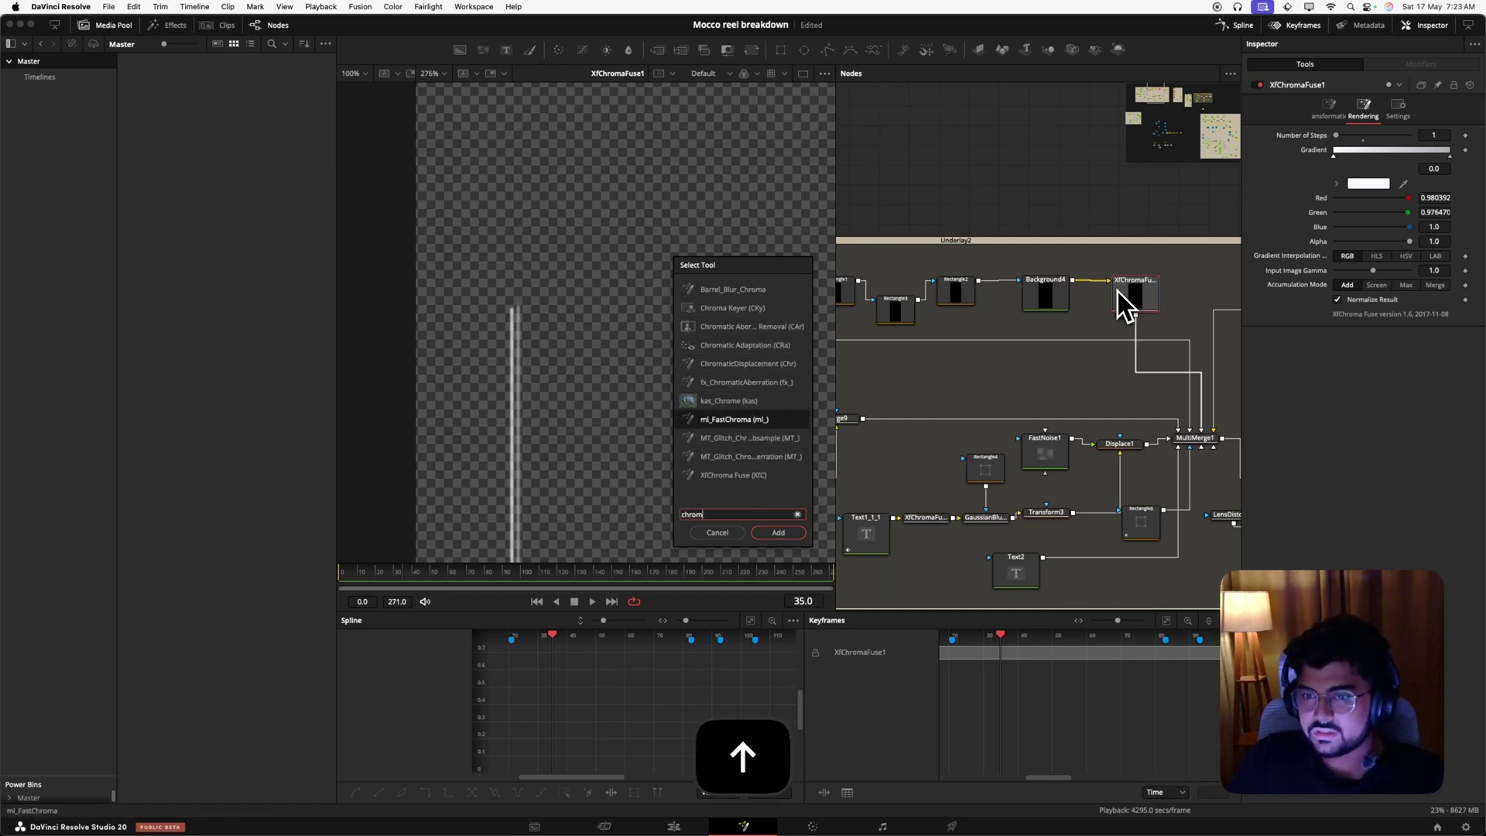
{"action": "key", "text": "Down"}
{"action": "key", "text": "Down"}
{"action": "key", "text": "Down"}
{"action": "key", "text": "Return"}
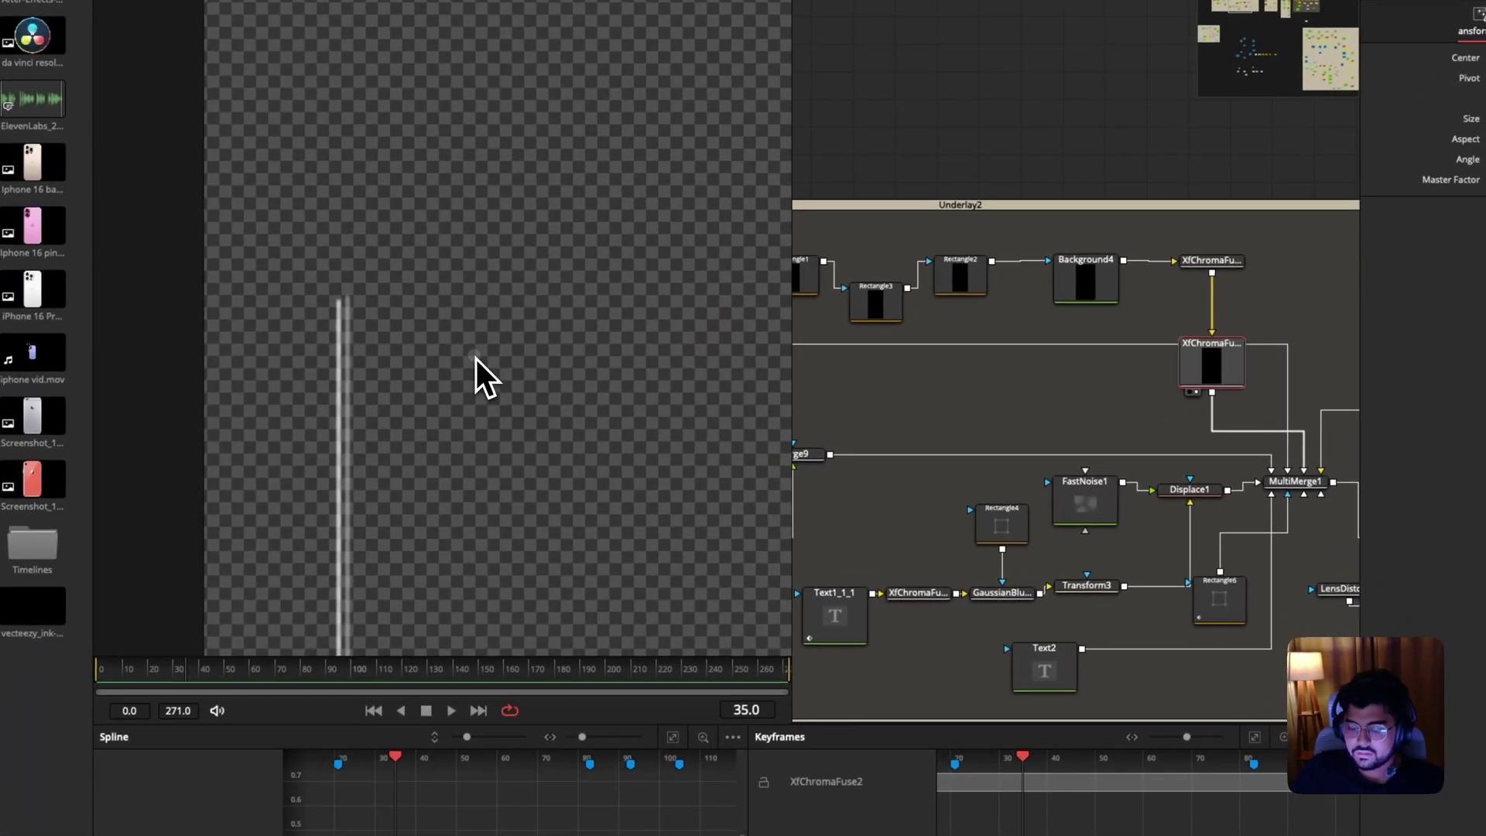
Set XfChromaFuse2's Size to 1.25 and inspect the colour separation on the frame outline.
{"action": "key", "text": "z"}
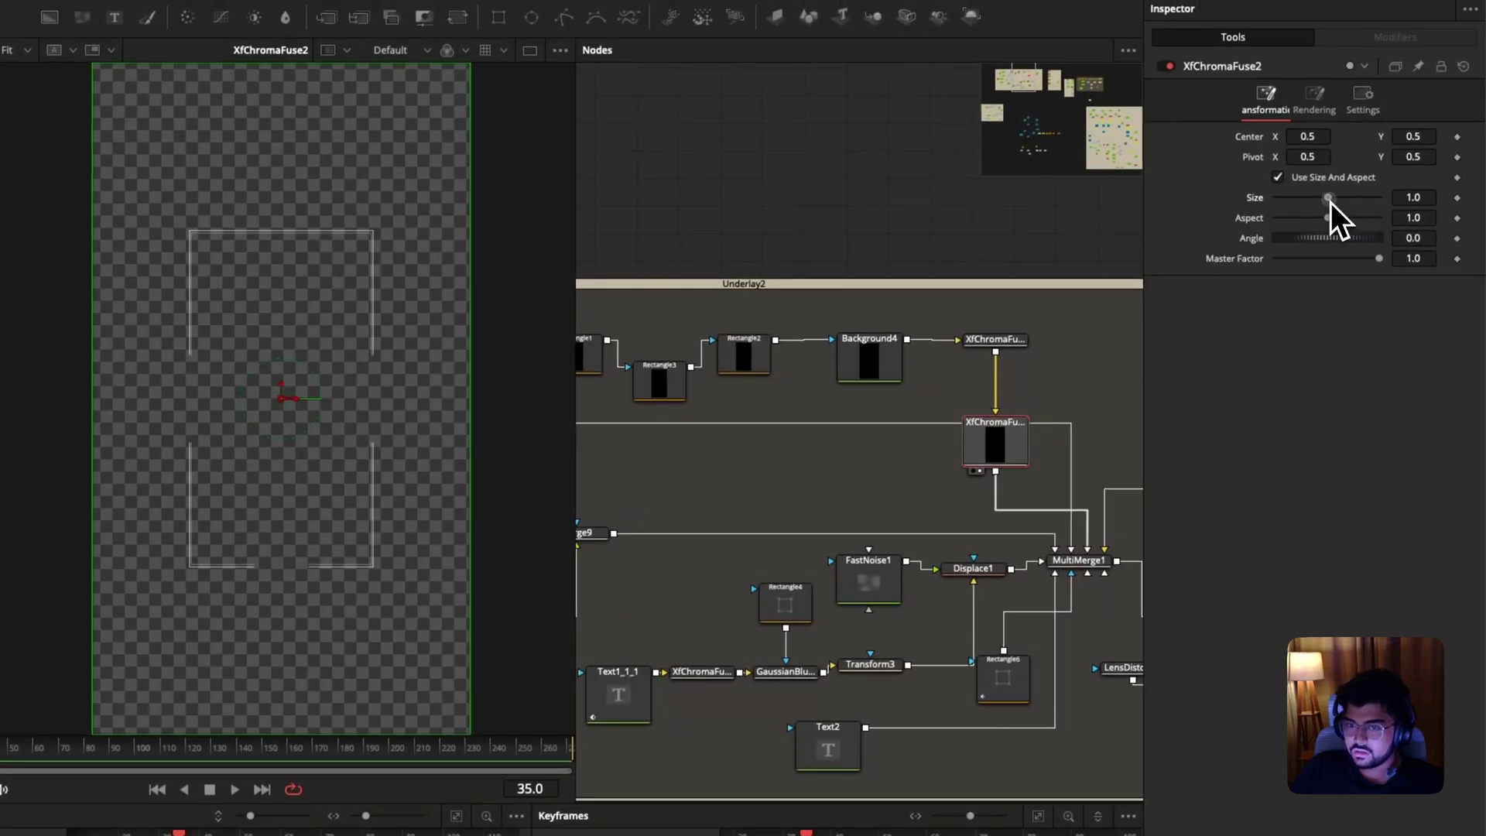
{"action": "left_click_drag", "start_coordinate": [1330, 199], "coordinate": [1334, 199]}
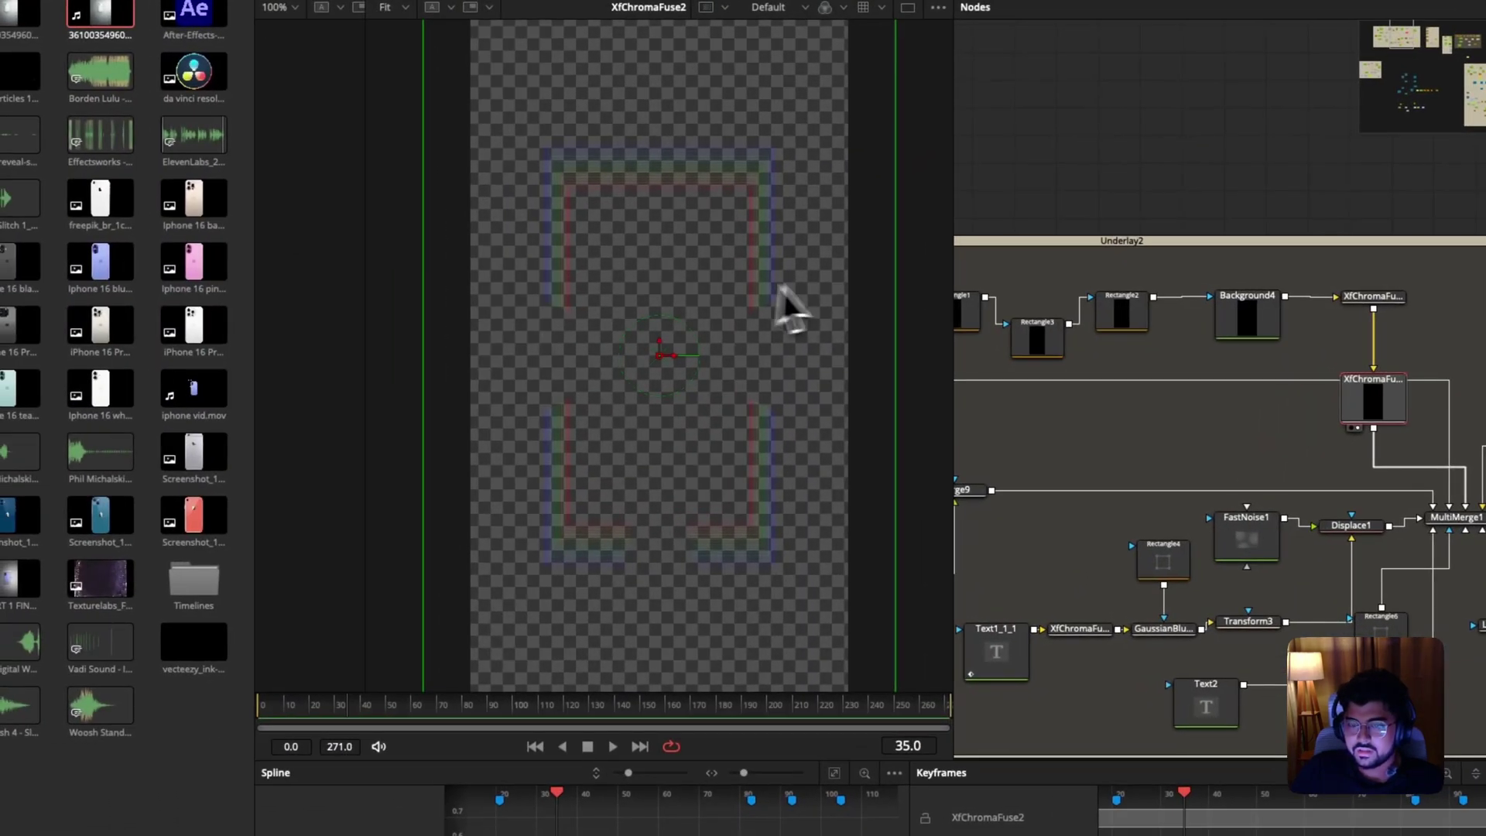
{"action": "scroll", "coordinate": [725, 313], "scroll_direction": "up", "scroll_amount": 3}
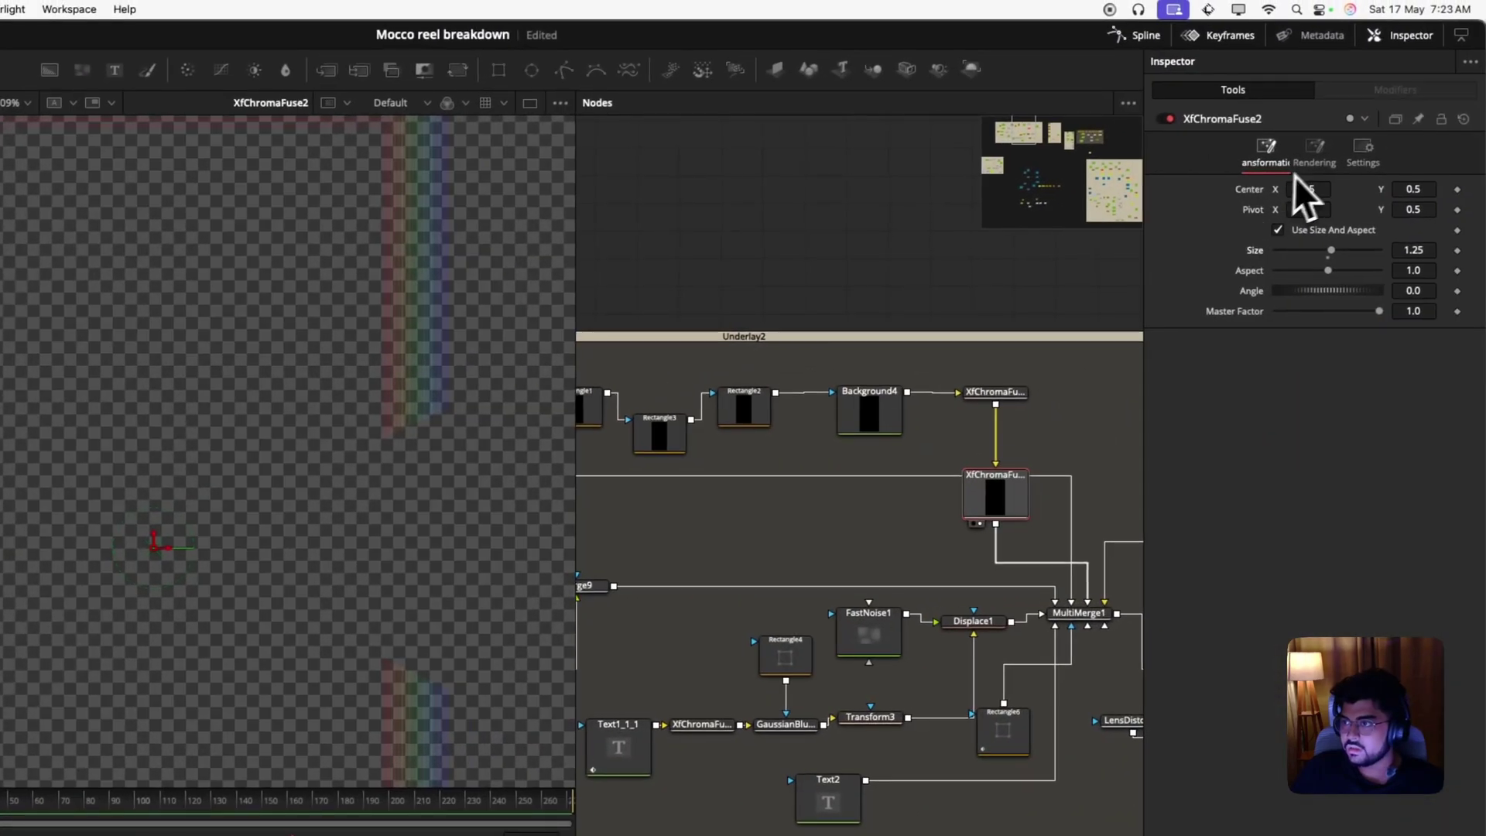
Set XfChromaFuse2's Number of Steps to 1 and its Size to 0.986.
{"action": "left_click", "coordinate": [1303, 168]}
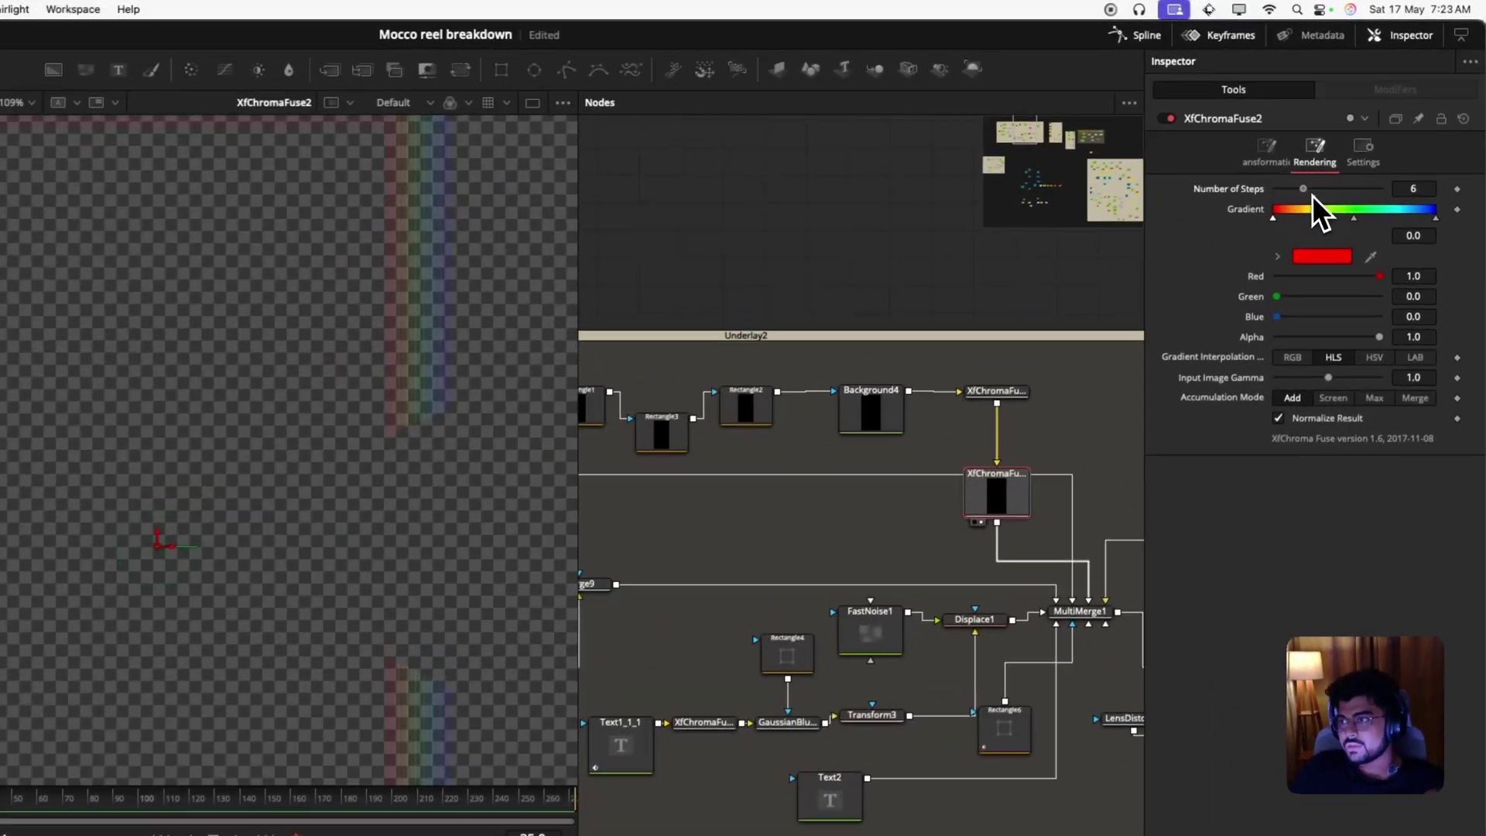
{"action": "left_click_drag", "start_coordinate": [1360, 137], "coordinate": [1340, 145]}
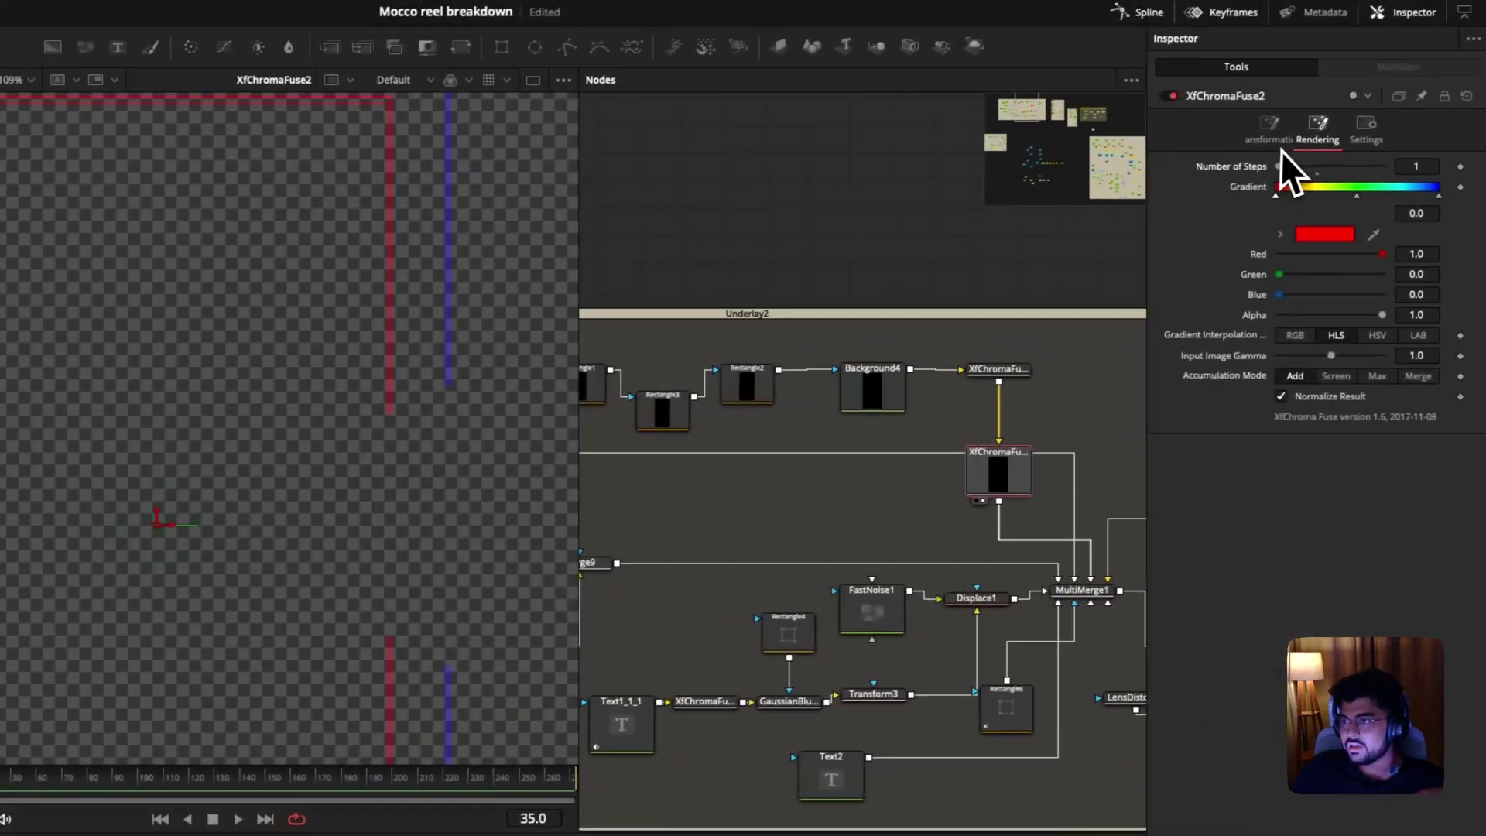
{"action": "left_click", "coordinate": [1277, 136]}
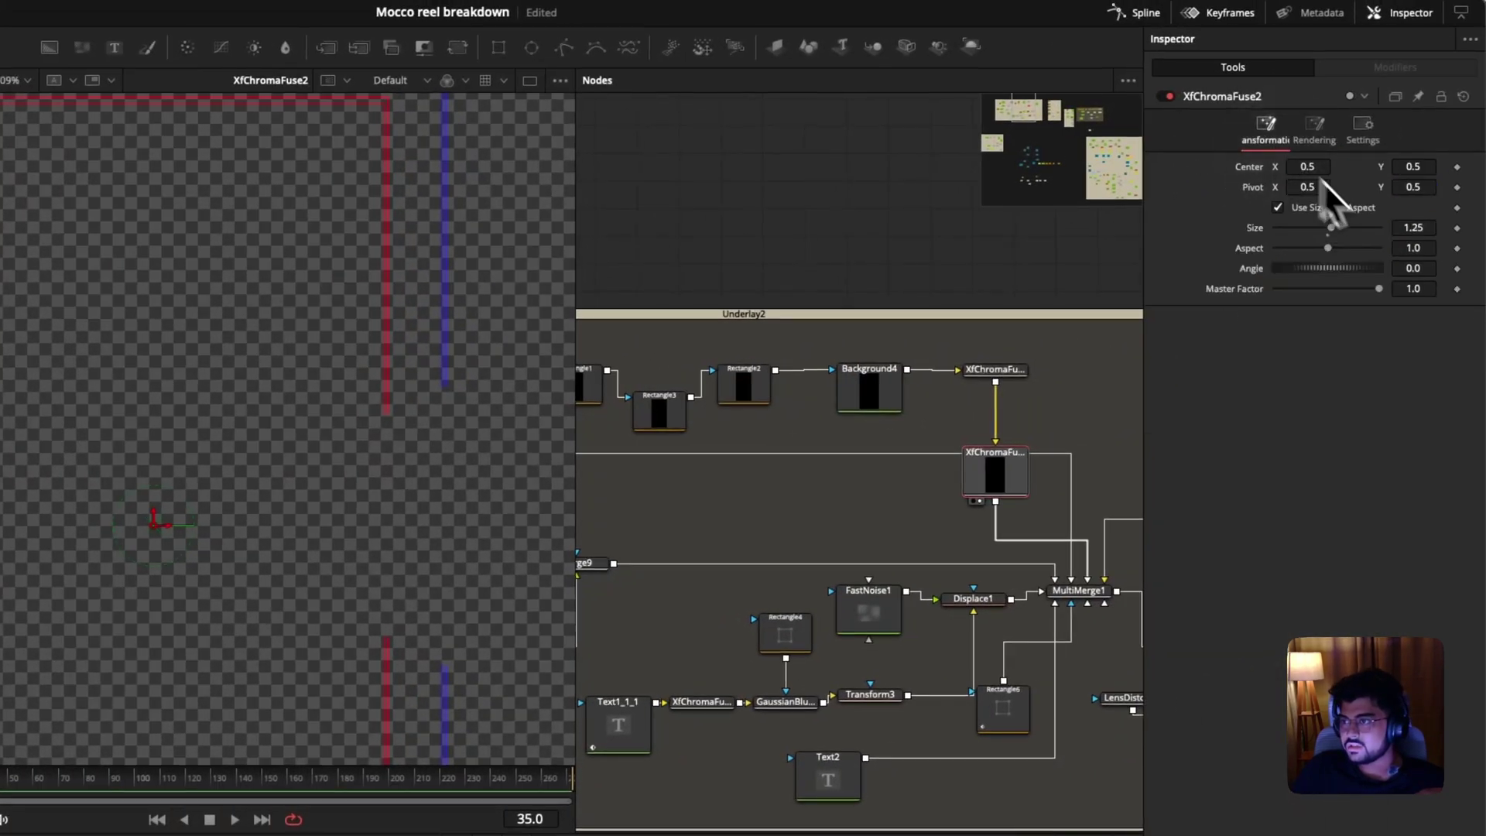
{"action": "left_click_drag", "start_coordinate": [1406, 228], "coordinate": [1402, 228]}
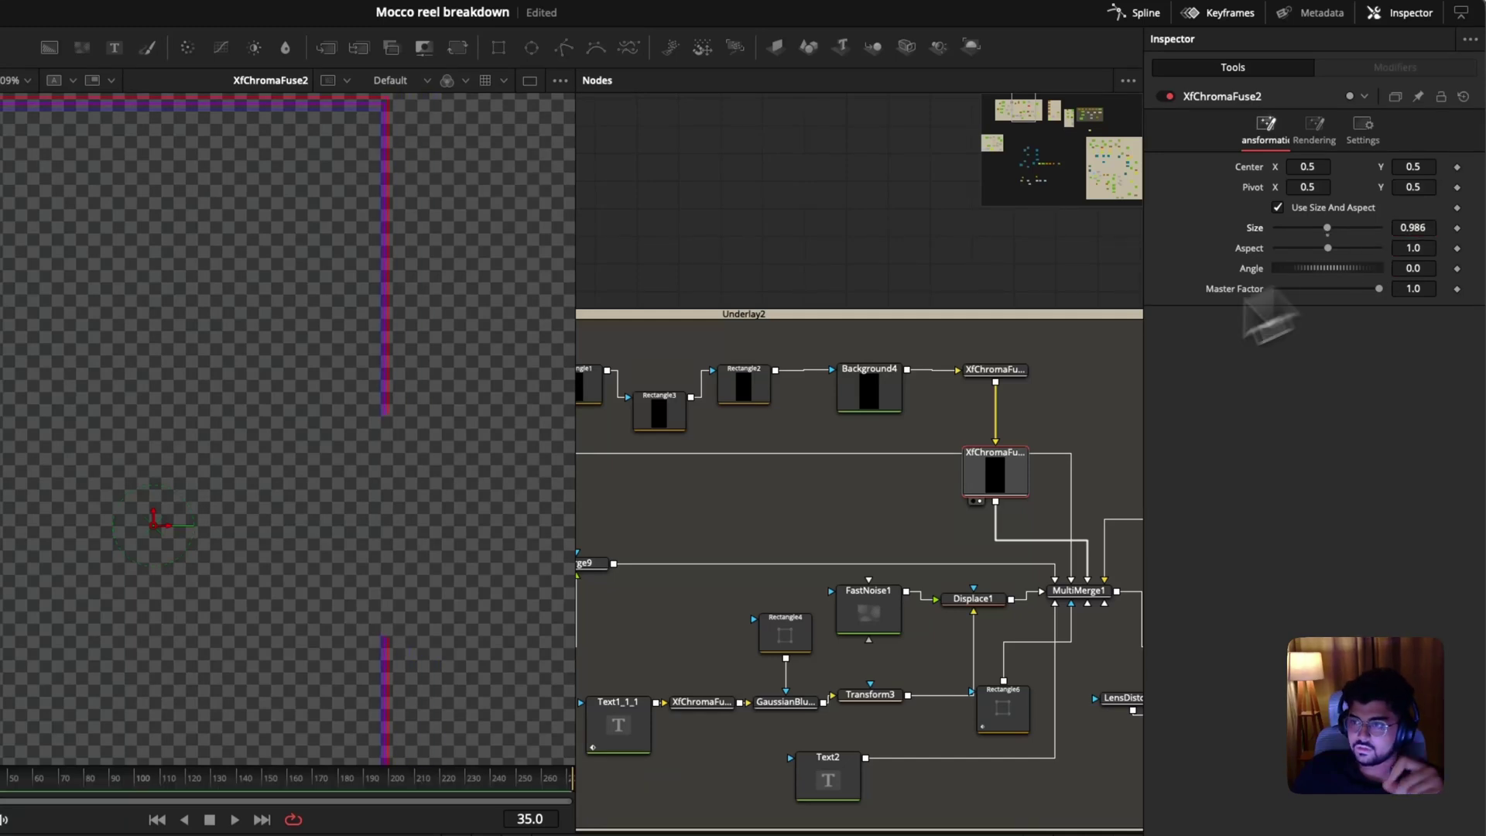
Delete the XfChromaFuse2 test node and review XfChromaFuse1's transformation settings with the whole frame in view.
{"action": "key", "text": "BackSpace"}
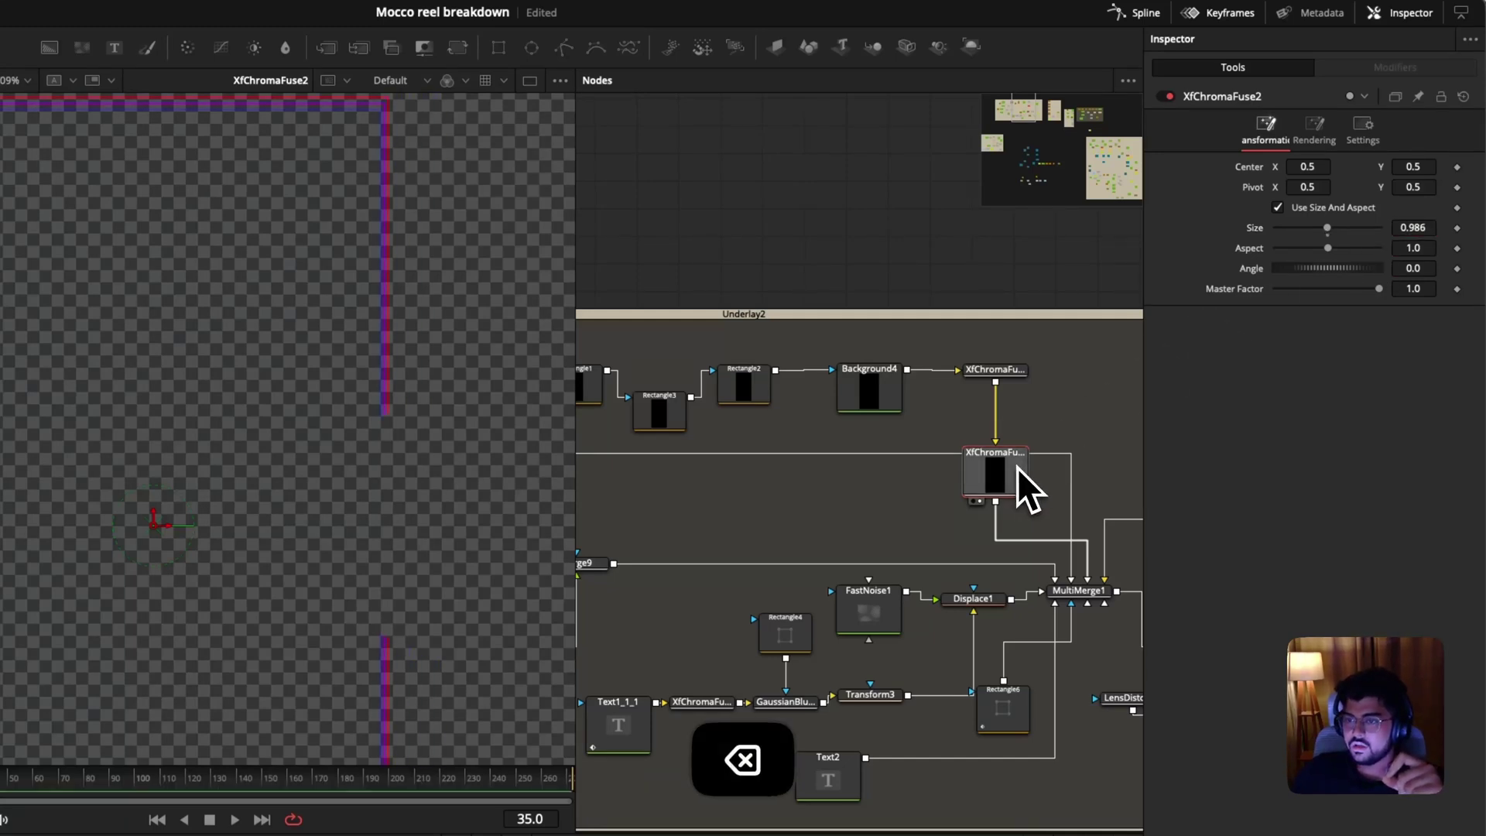
{"action": "key", "text": "z"}
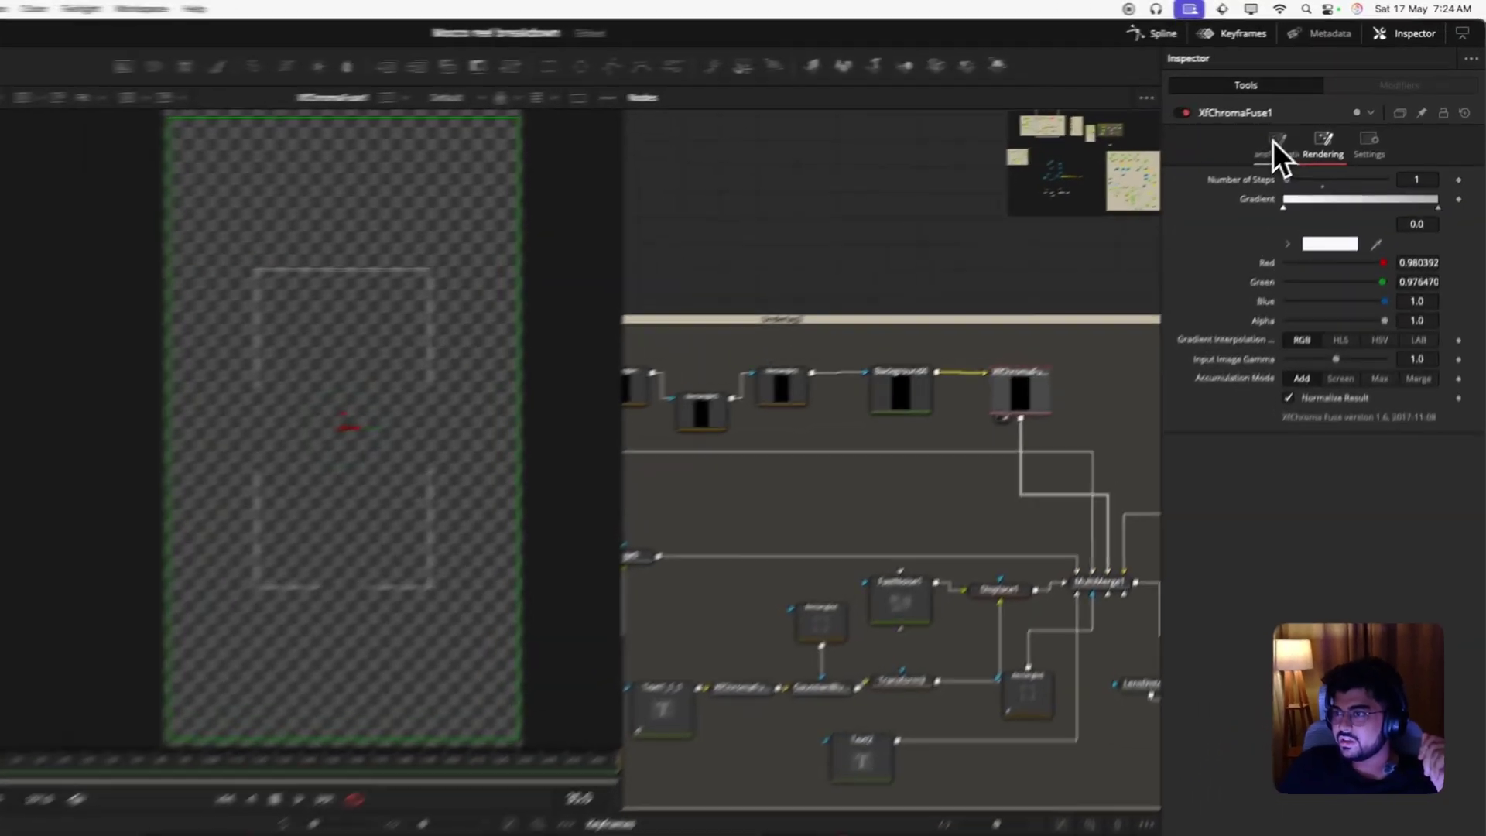
{"action": "left_click", "coordinate": [1324, 108]}
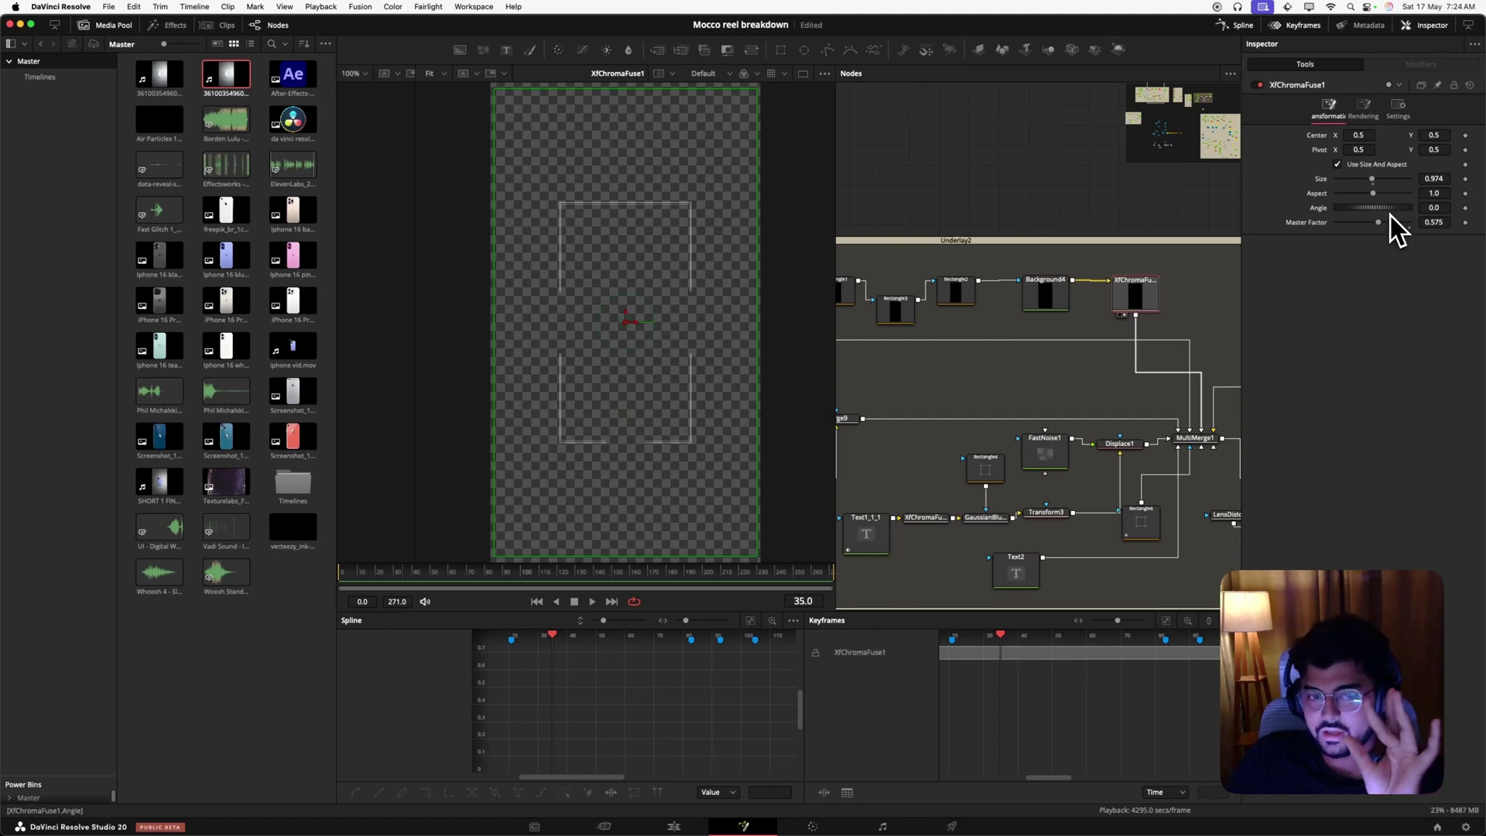
Show Merge5, which combines Text1 and Background5, in the viewer and examine its text and outline up close.
{"action": "scroll", "coordinate": [1202, 317], "scroll_direction": "down", "scroll_amount": 3}
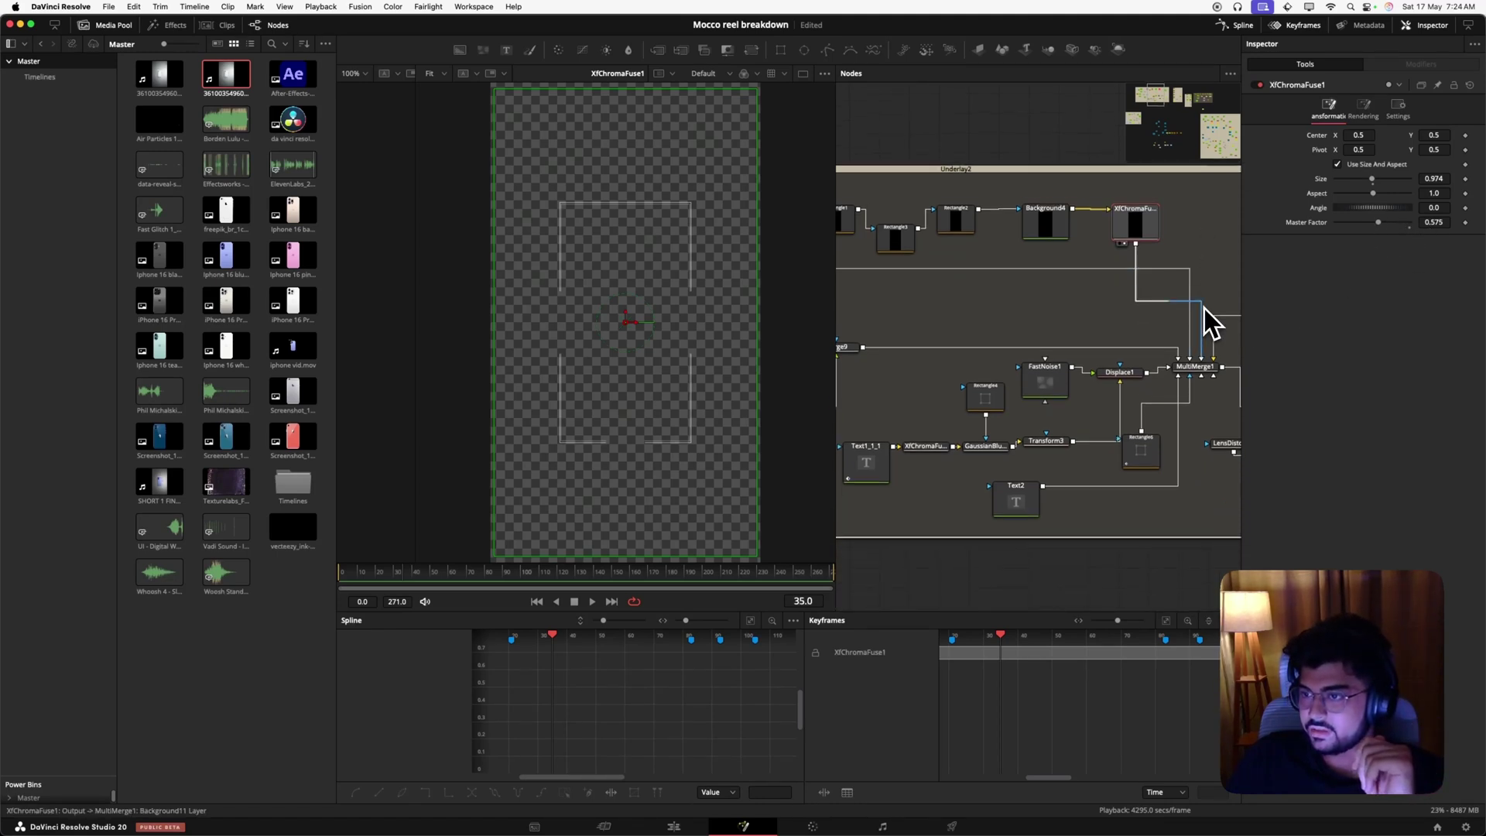
{"action": "scroll", "coordinate": [1195, 326], "scroll_direction": "left", "scroll_amount": 5}
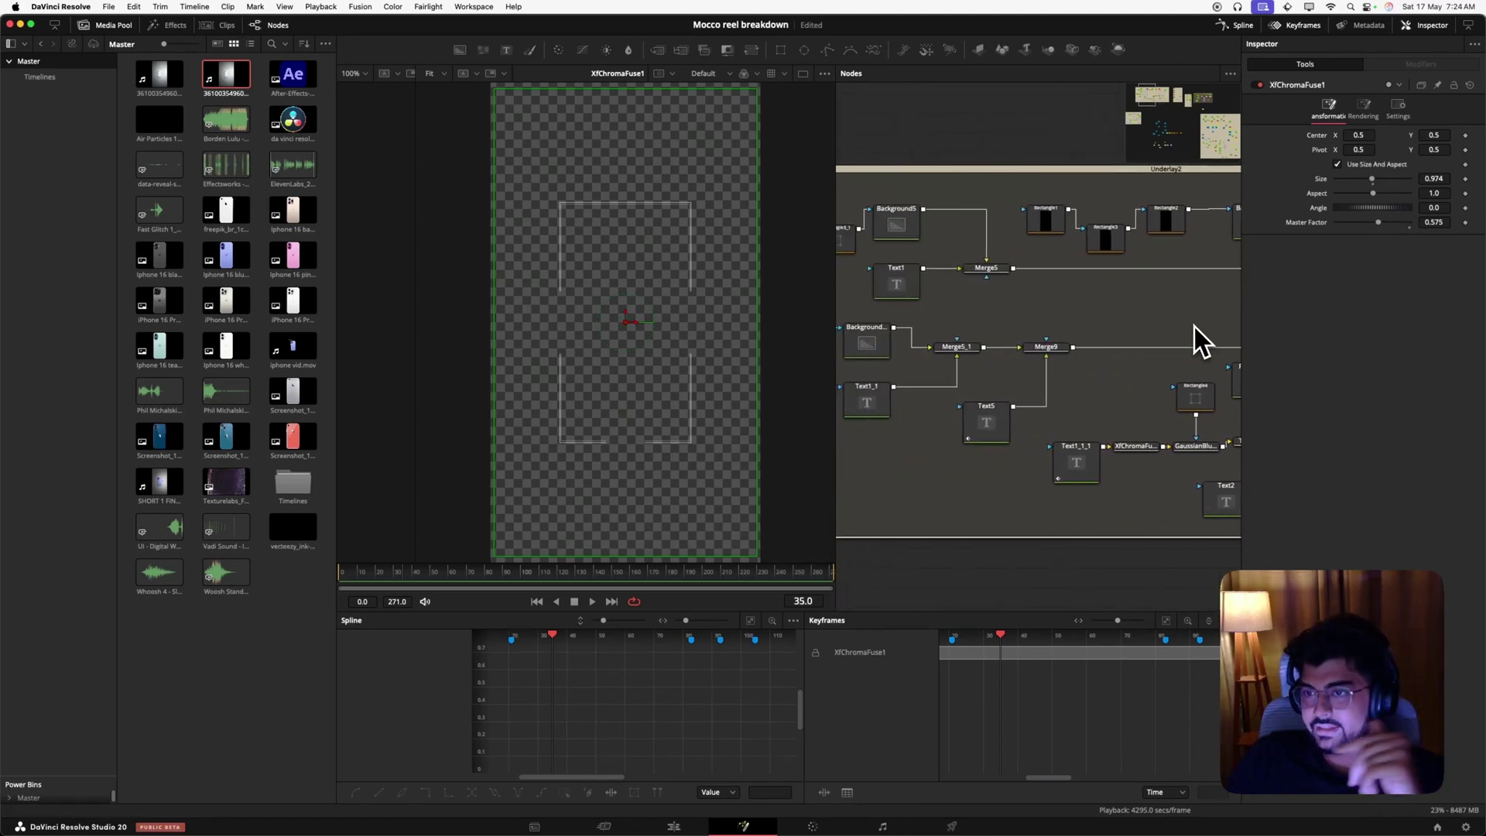
{"action": "scroll", "coordinate": [1179, 322], "scroll_direction": "right", "scroll_amount": 3}
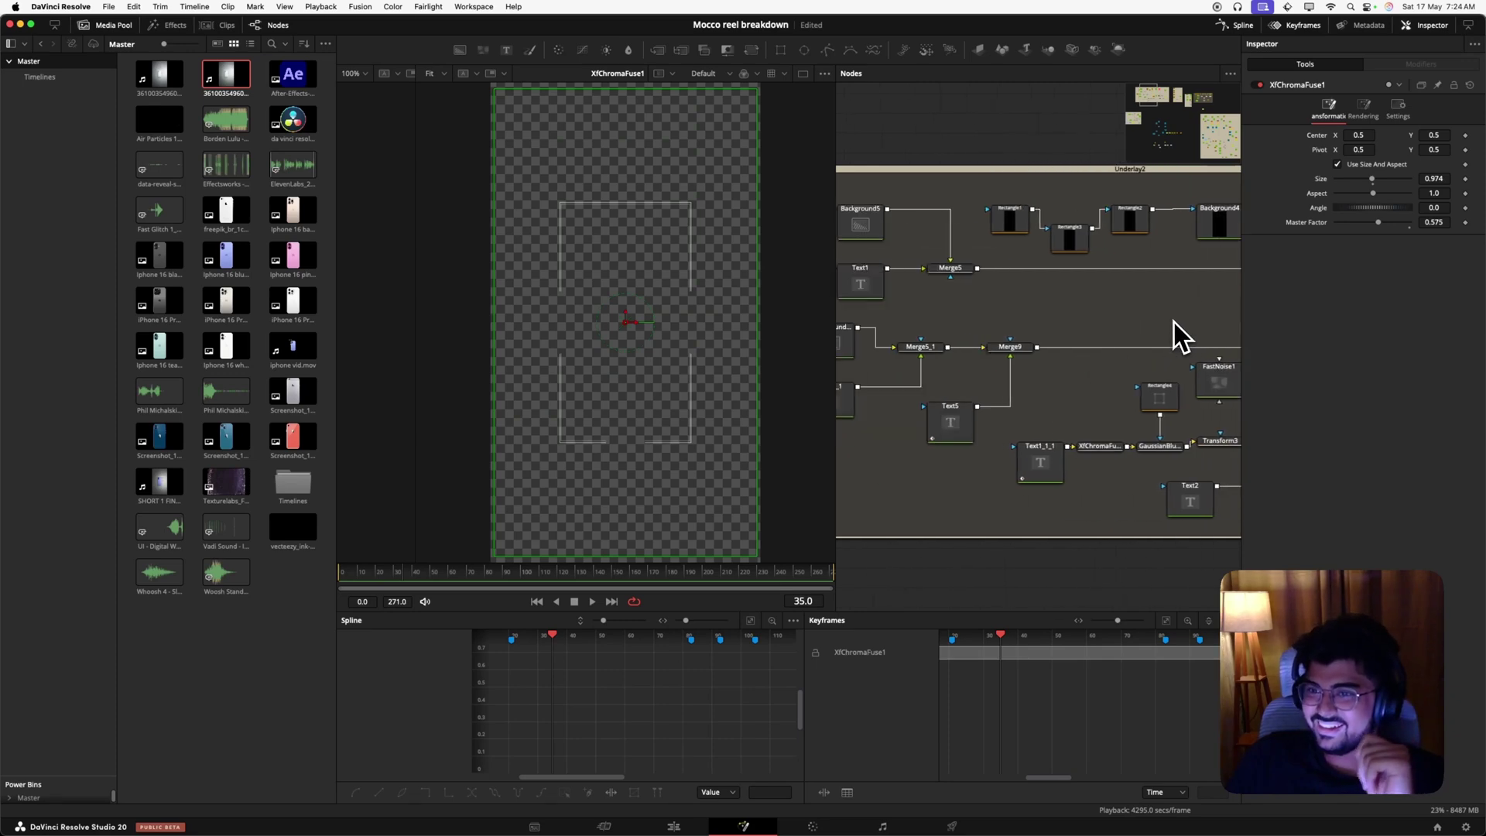
{"action": "scroll", "coordinate": [1173, 321], "scroll_direction": "left", "scroll_amount": 5}
{"action": "left_click_drag", "start_coordinate": [1159, 268], "coordinate": [1060, 275]}
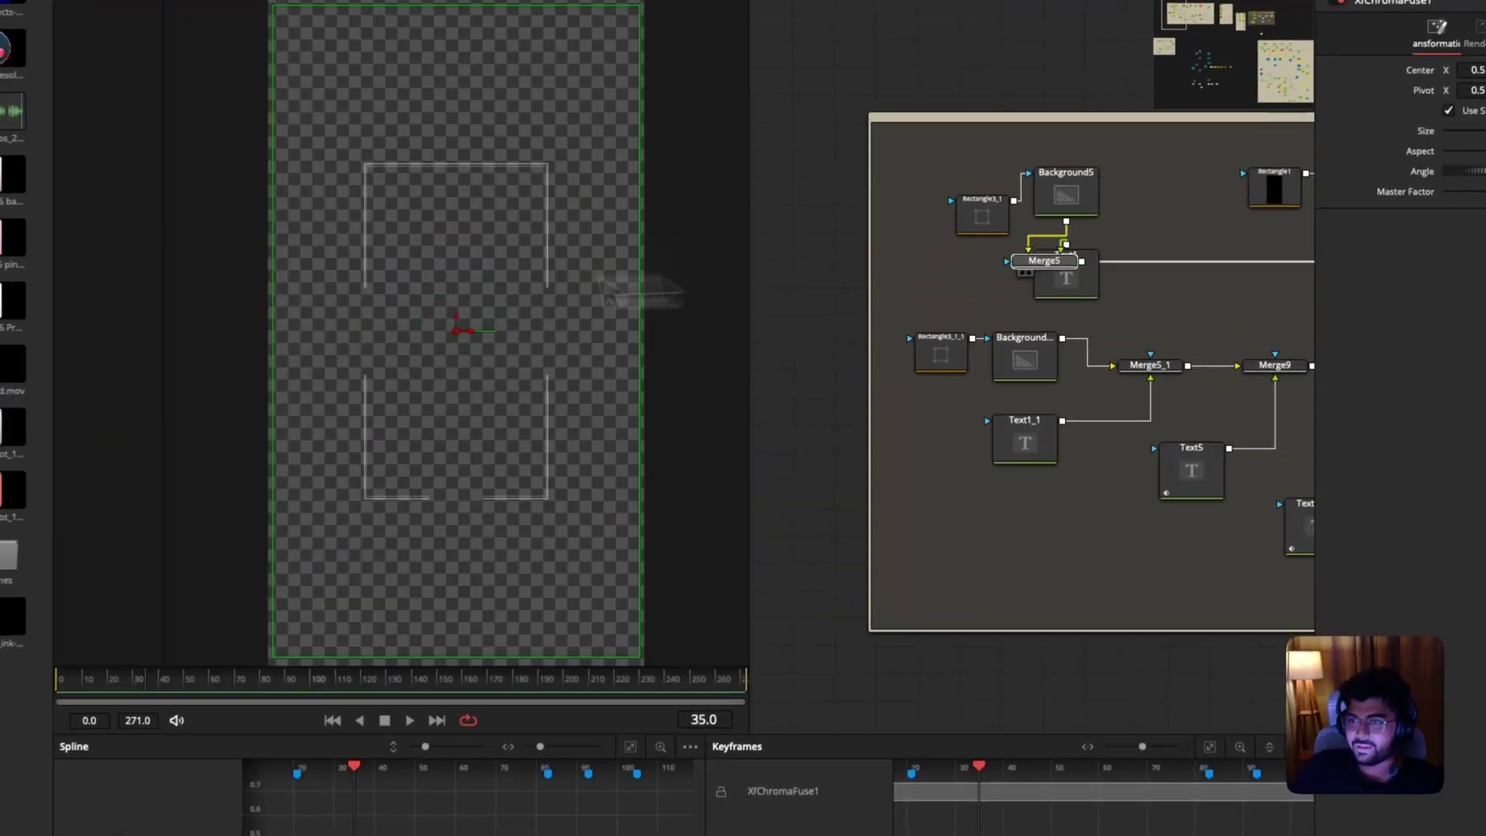
{"action": "left_click_drag", "start_coordinate": [619, 279], "coordinate": [600, 276]}
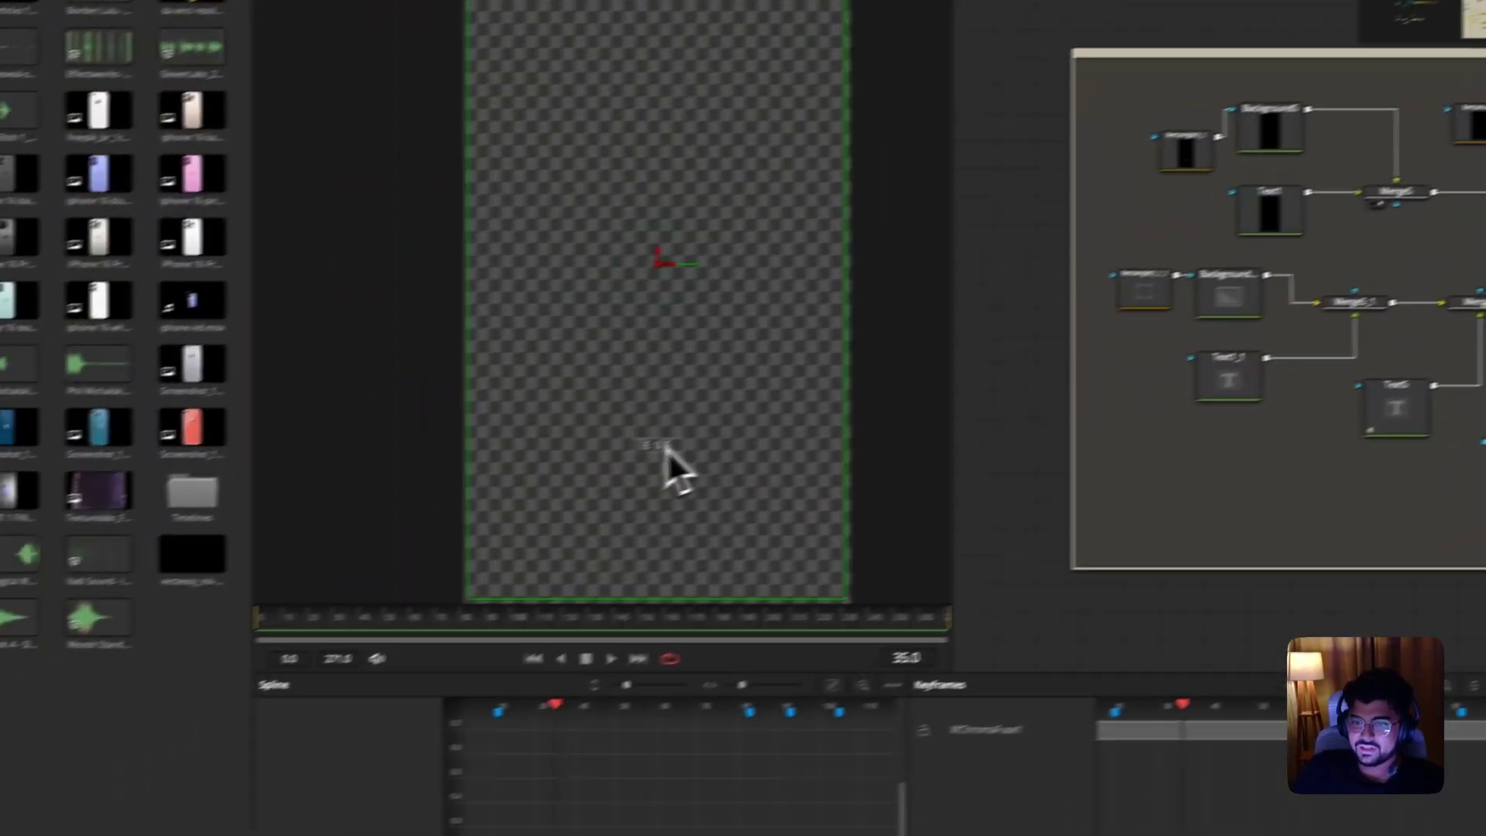
{"action": "scroll", "coordinate": [468, 510], "scroll_direction": "up", "scroll_amount": 5}
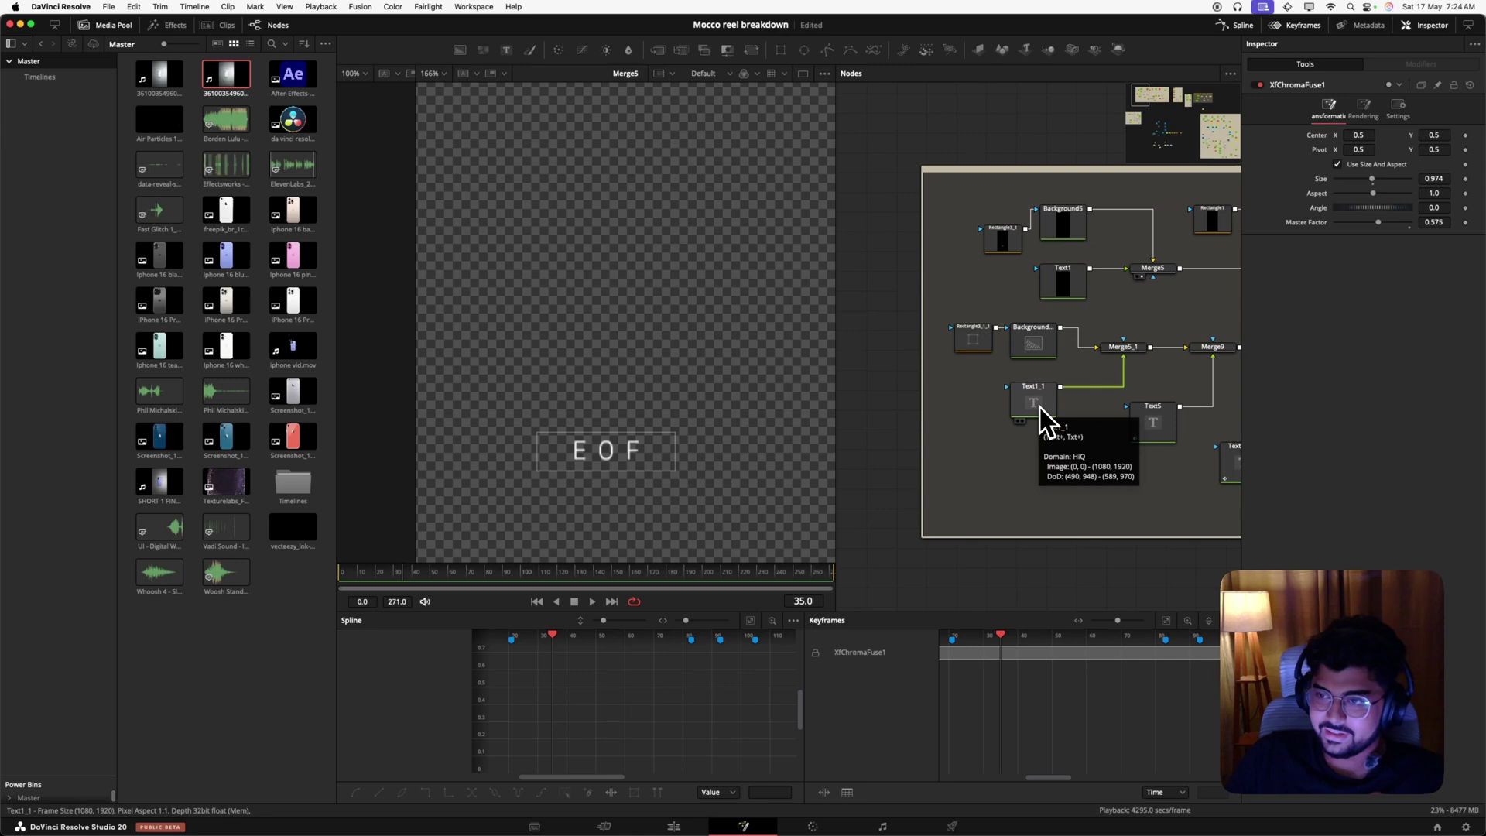
Show Merge5_1 in the viewer, undo the stray connection change around Text5, and show Merge9's output.
{"action": "scroll", "coordinate": [1185, 375], "scroll_direction": "right", "scroll_amount": 2}
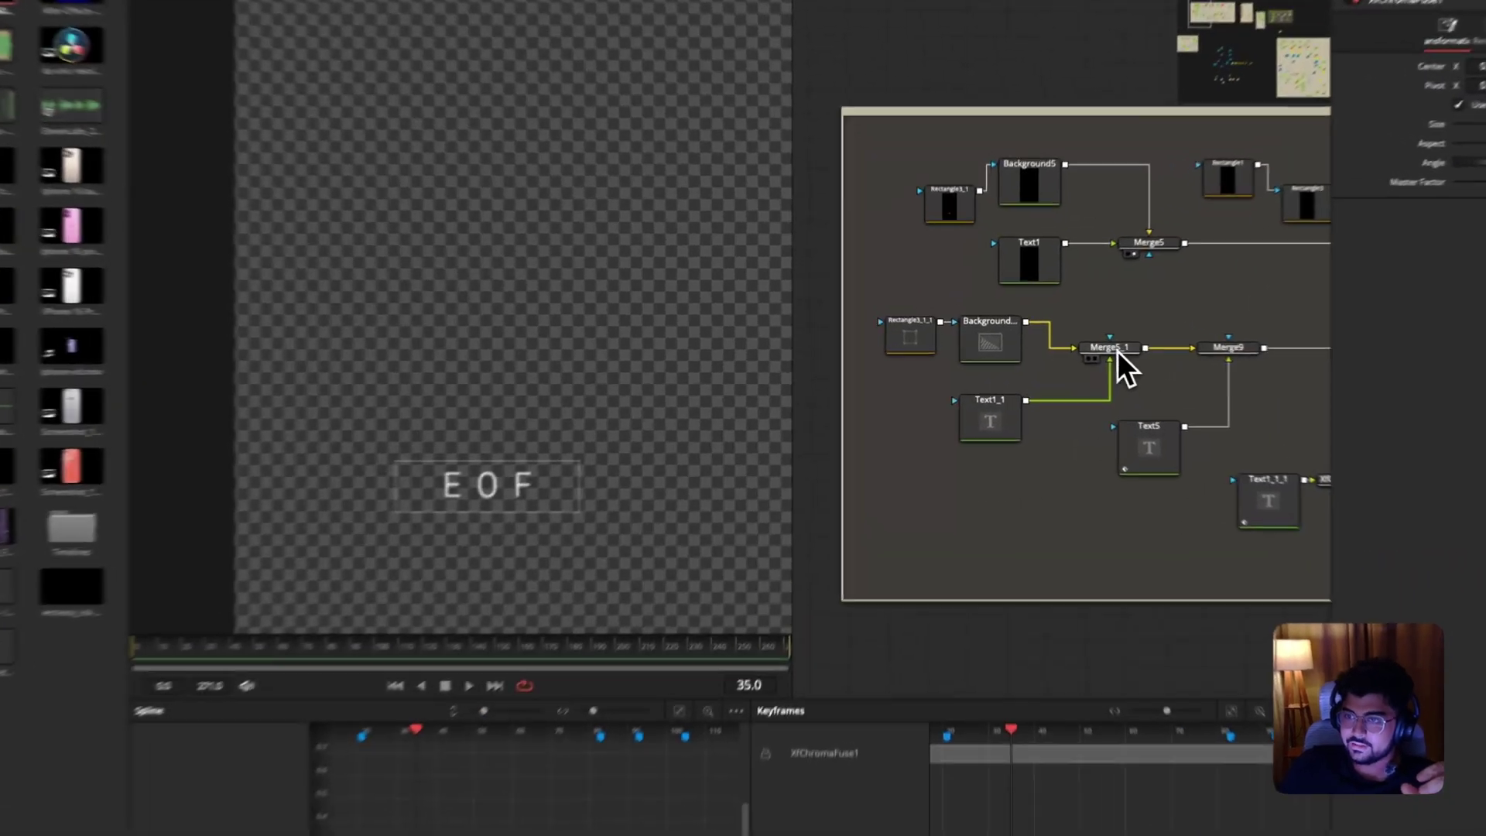
{"action": "left_click_drag", "start_coordinate": [1074, 348], "coordinate": [627, 347]}
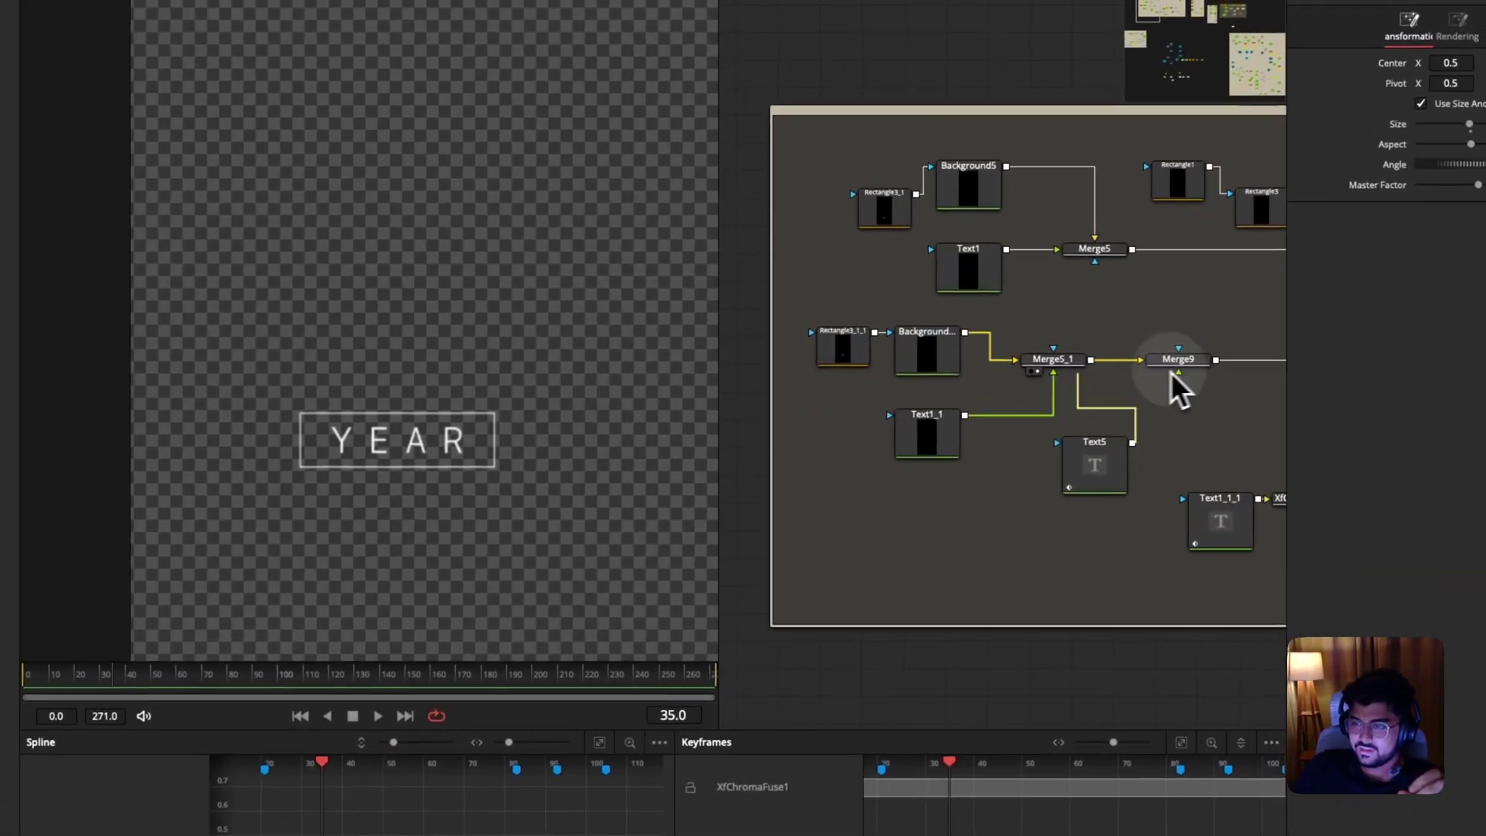
{"action": "left_click_drag", "start_coordinate": [1240, 349], "coordinate": [1128, 417]}
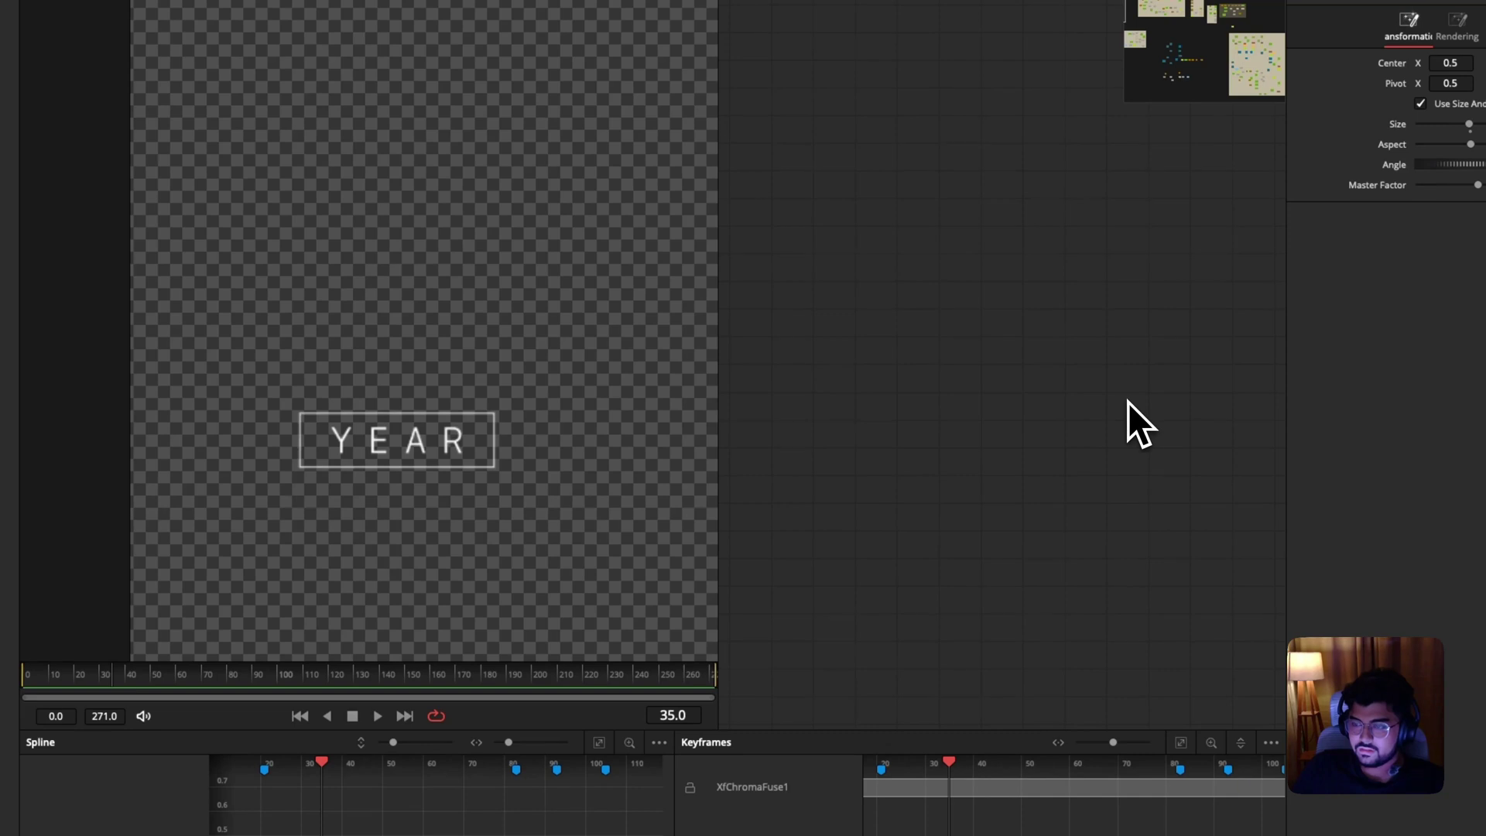
{"action": "key", "text": "super+z"}
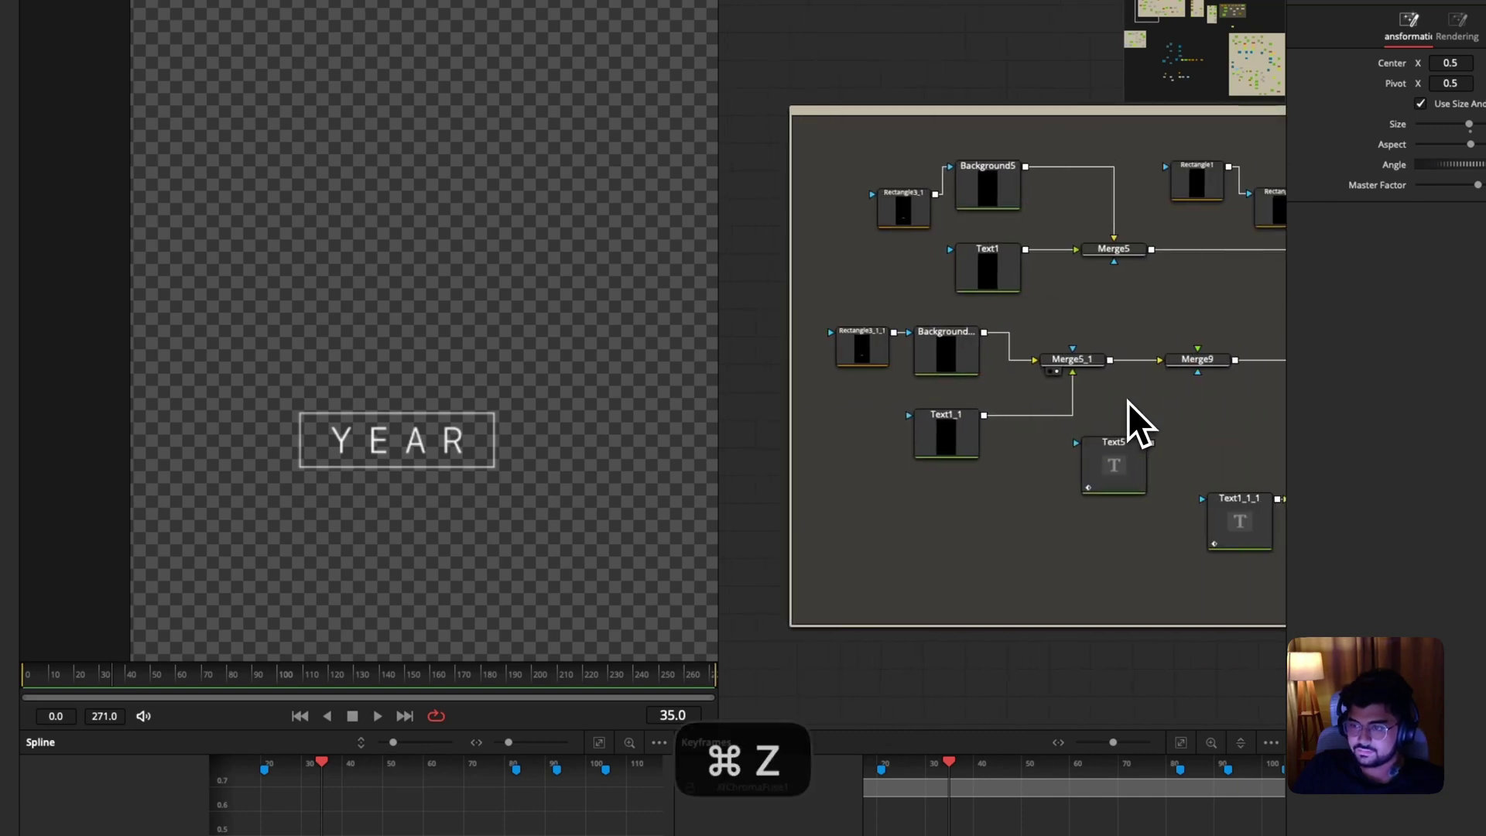
{"action": "left_click_drag", "start_coordinate": [1215, 362], "coordinate": [550, 416]}
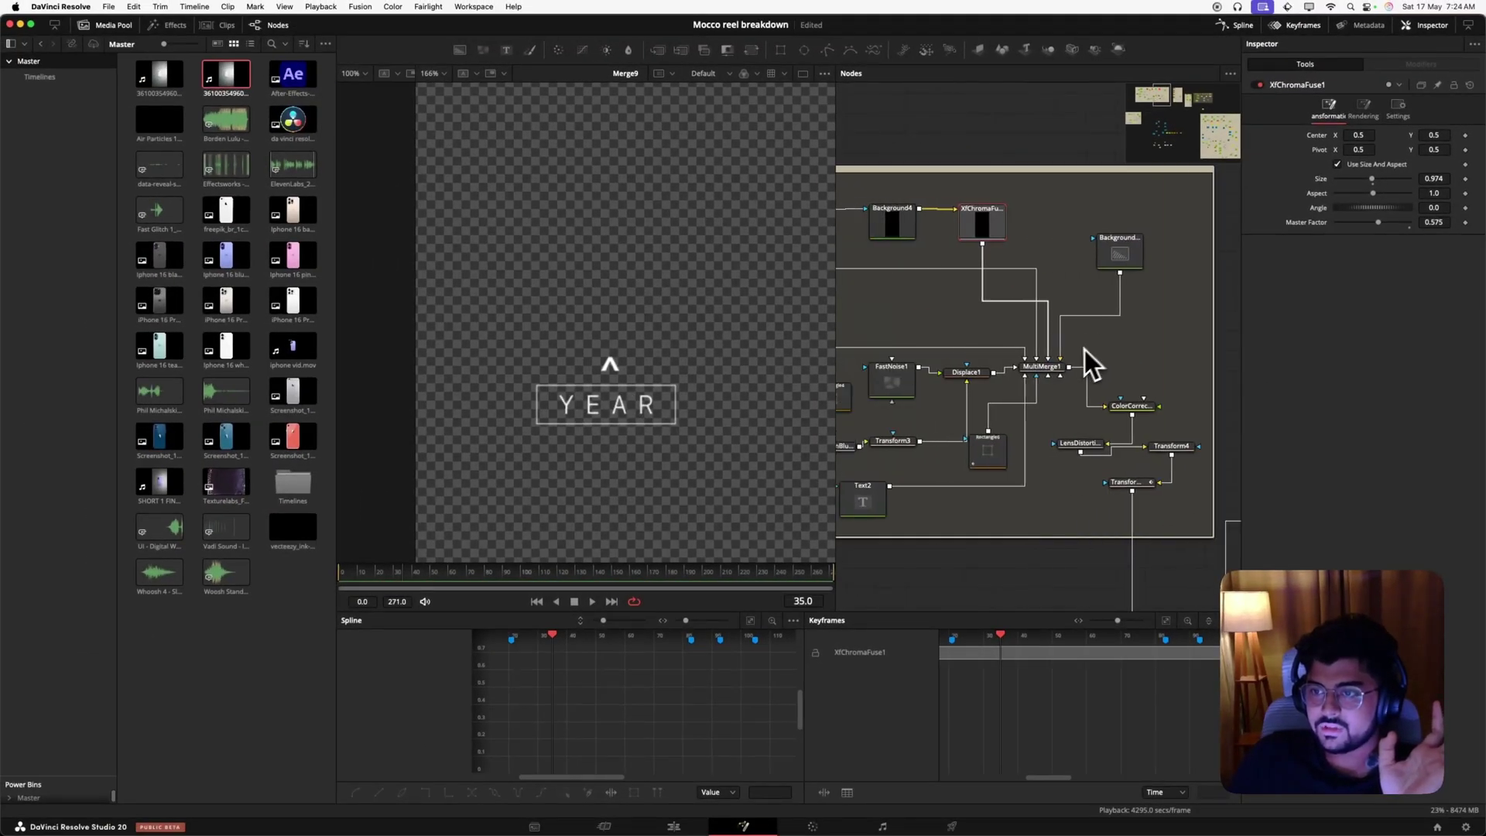
Review MultiMerge1's layer list and show Background11 in the viewer with the whole frame fitted.
{"action": "left_click", "coordinate": [1039, 368]}
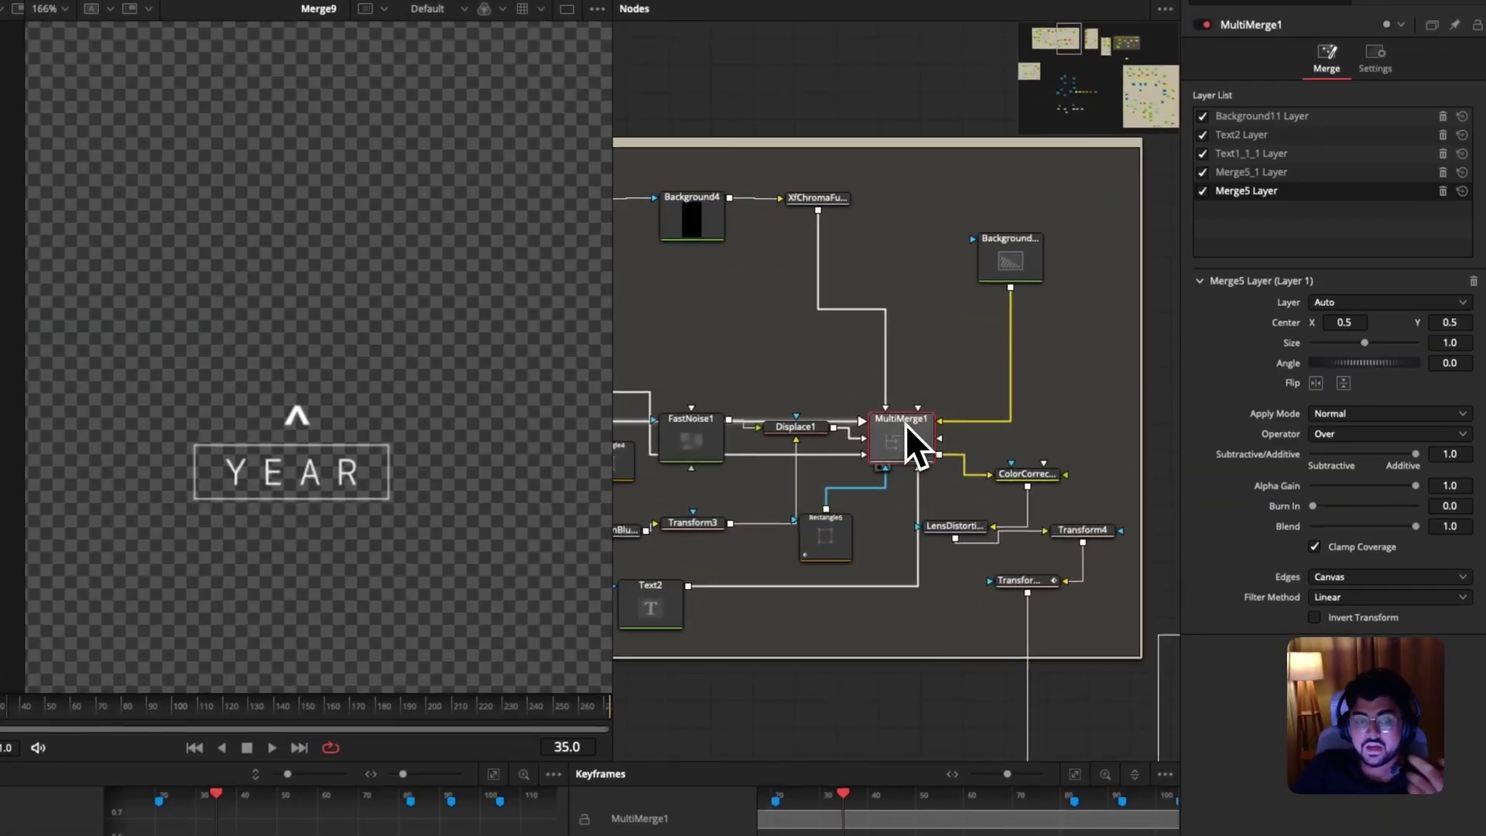
{"action": "left_click", "coordinate": [950, 353]}
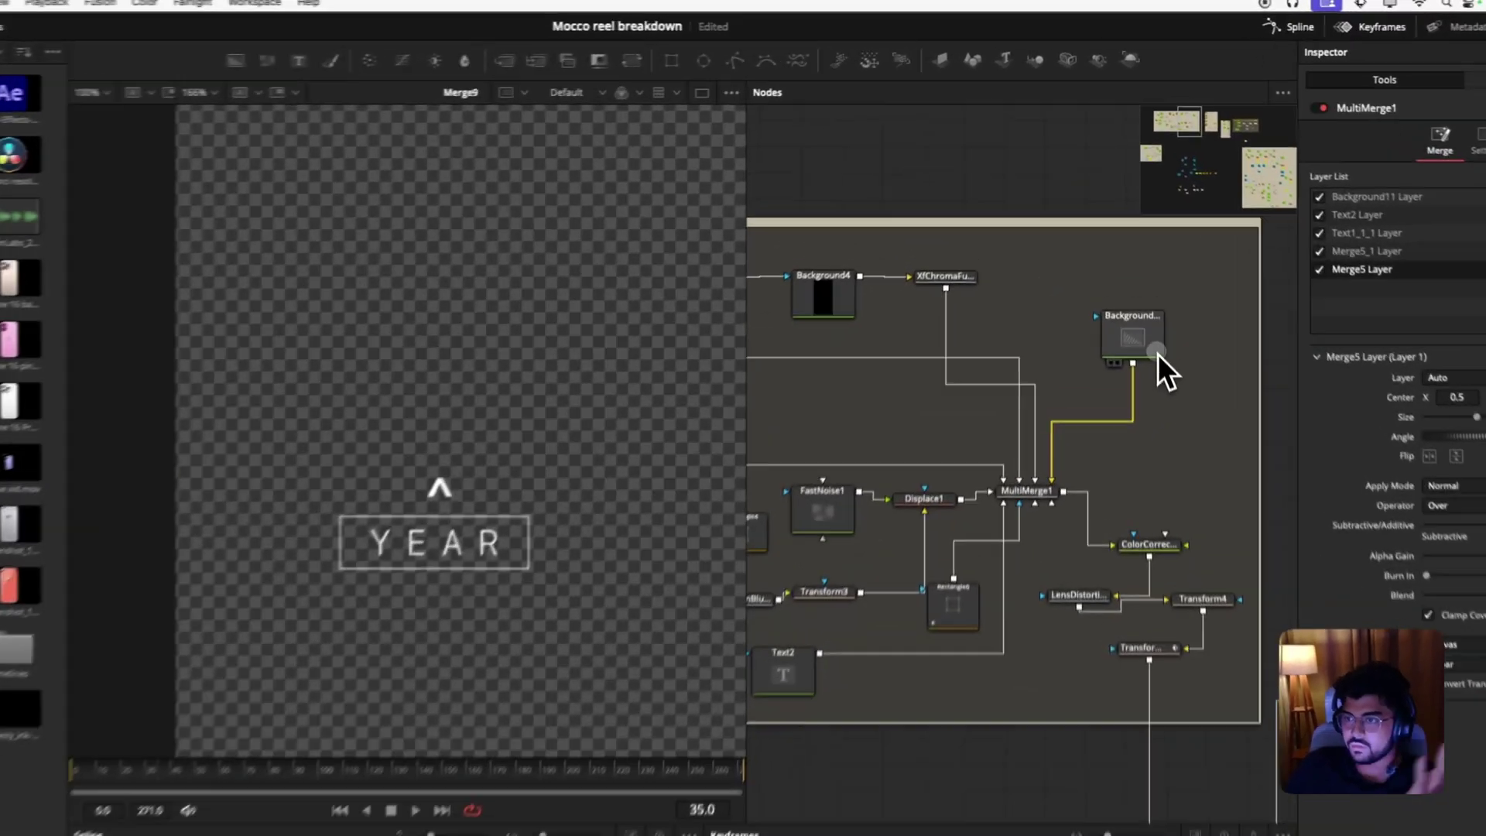
{"action": "left_click", "coordinate": [1135, 263]}
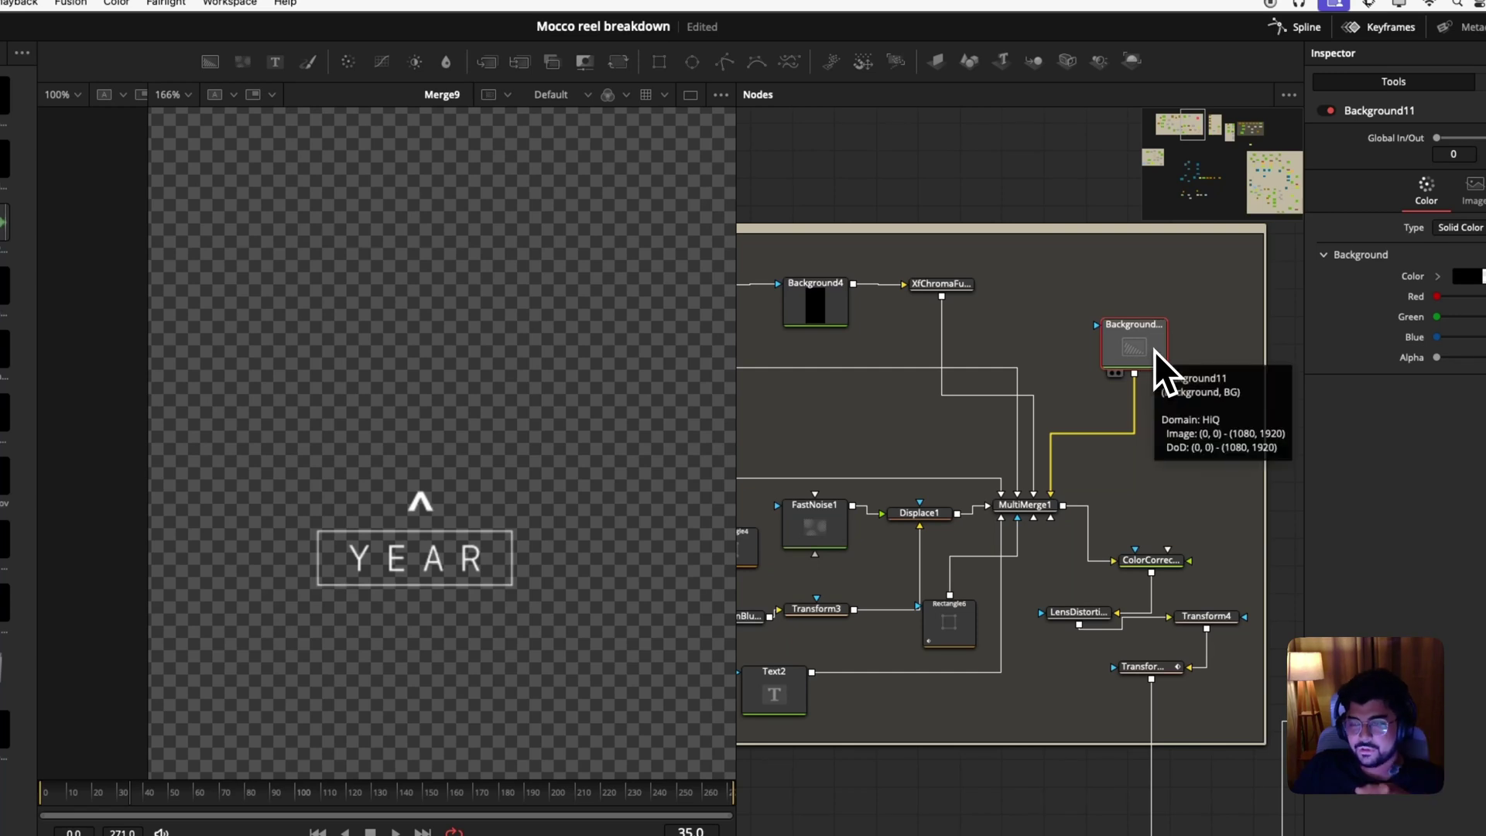
{"action": "key", "text": "1"}
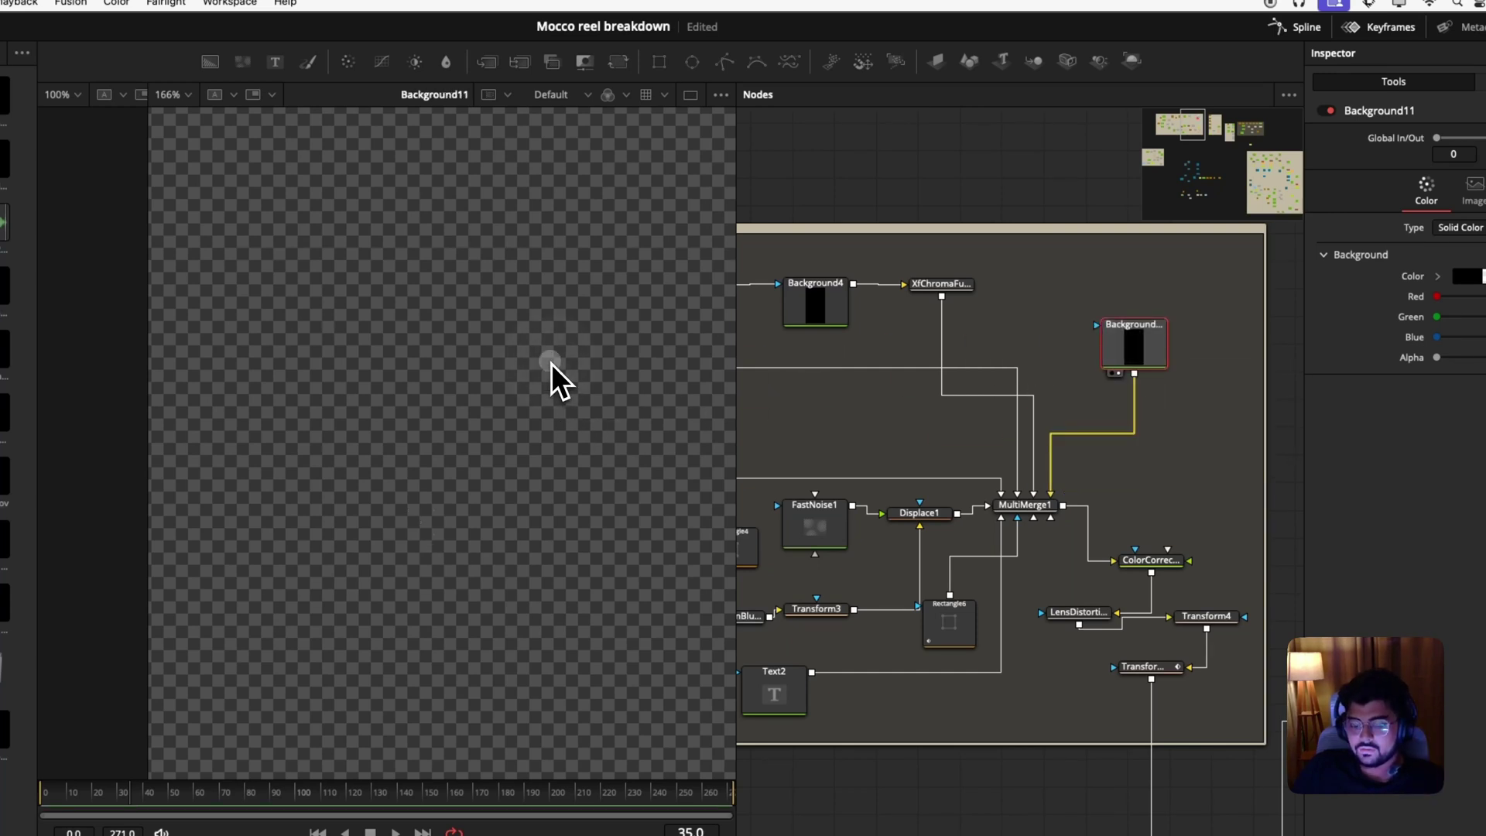
{"action": "key", "text": "z"}
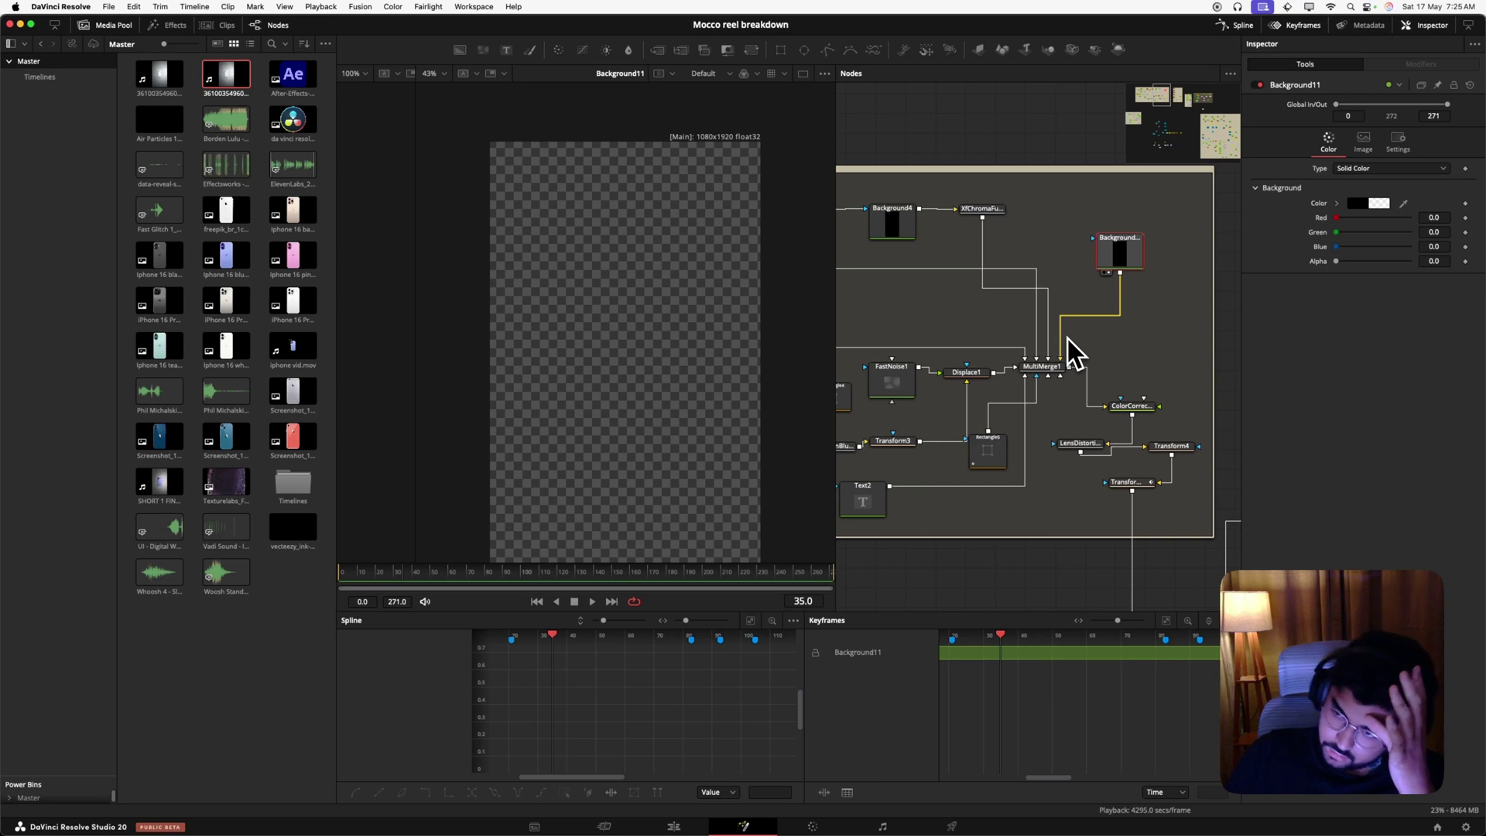
Show the Text1_1_1 node in the viewer and examine its lettering up close.
{"action": "scroll", "coordinate": [1061, 374], "scroll_direction": "left", "scroll_amount": 5}
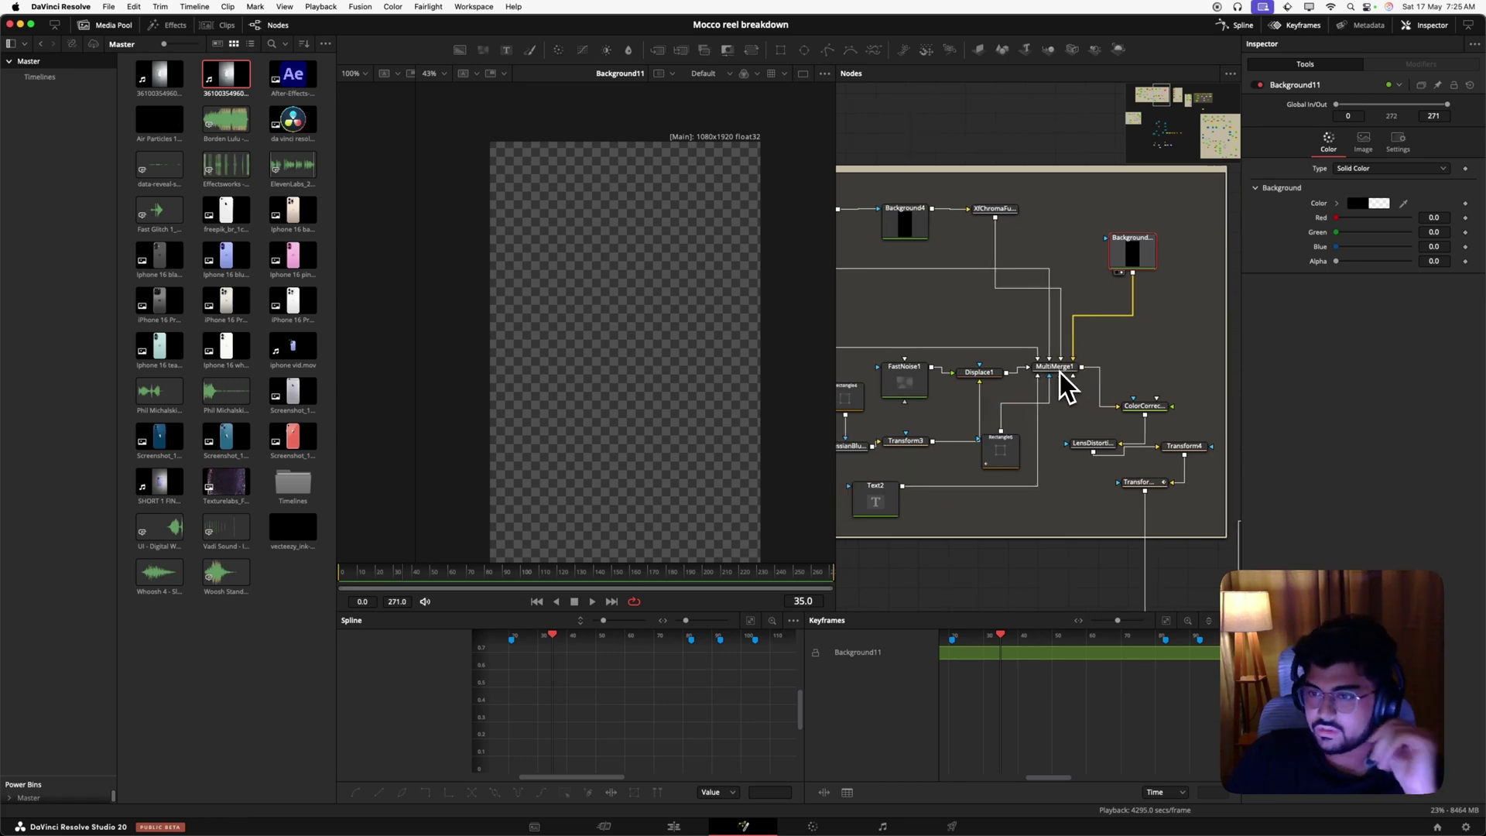
{"action": "scroll", "coordinate": [1113, 382], "scroll_direction": "left", "scroll_amount": 3}
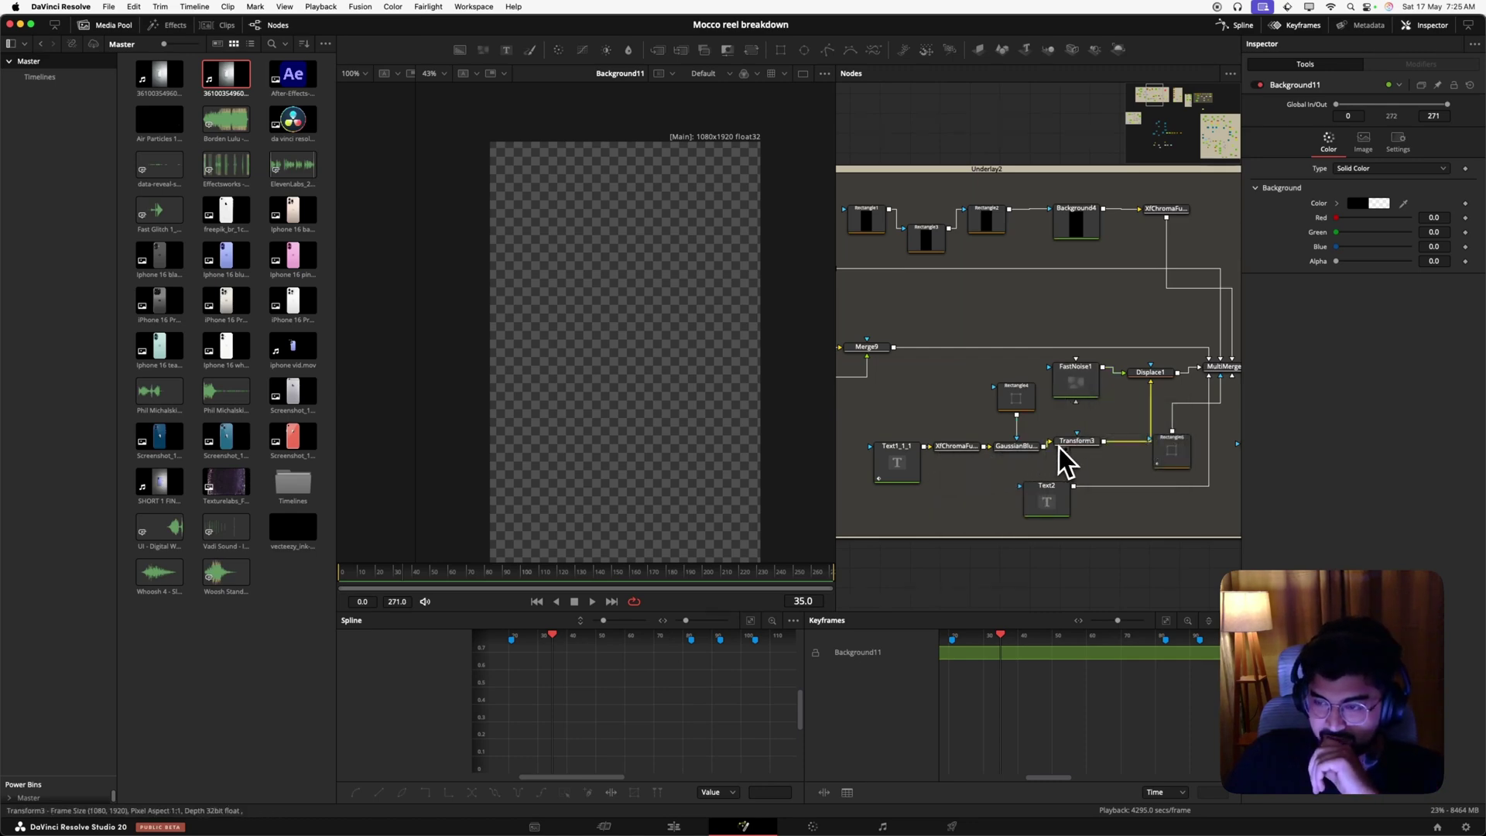
{"action": "left_click_drag", "start_coordinate": [912, 450], "coordinate": [705, 385]}
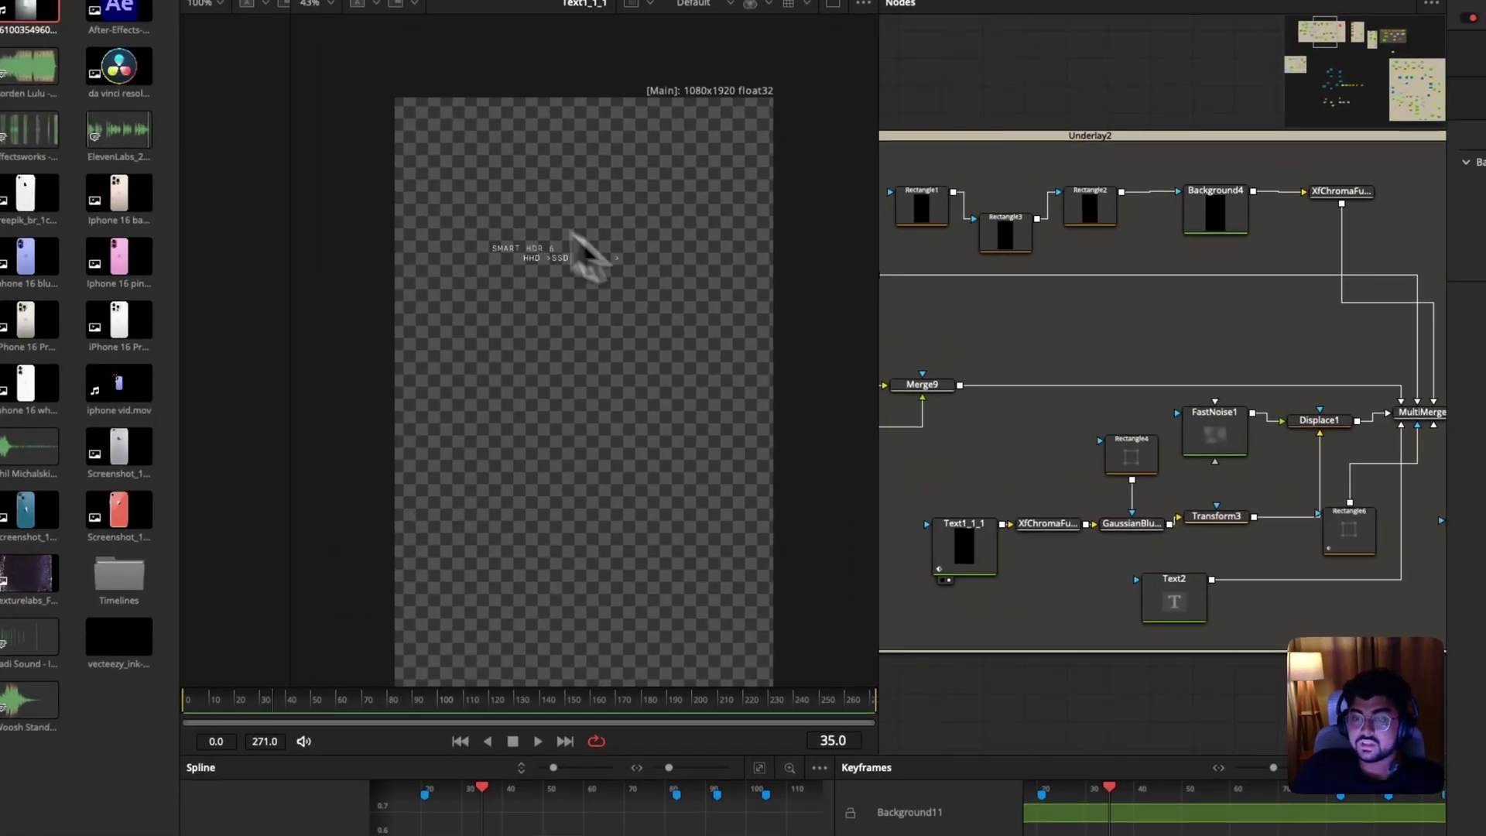
{"action": "scroll", "coordinate": [573, 281], "scroll_direction": "up", "scroll_amount": 5}
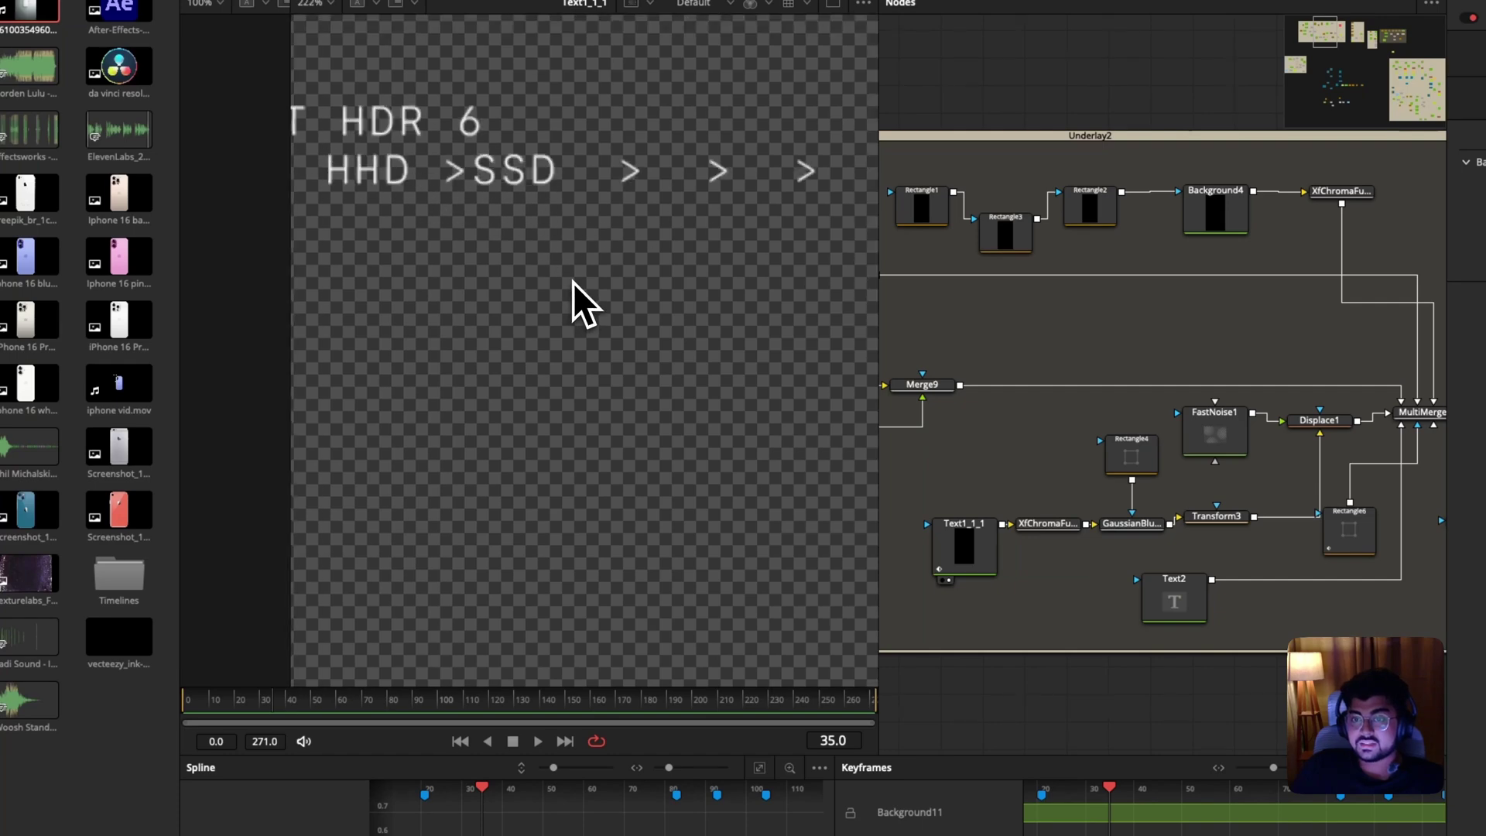
{"action": "scroll", "coordinate": [620, 263], "scroll_direction": "down", "scroll_amount": 2}
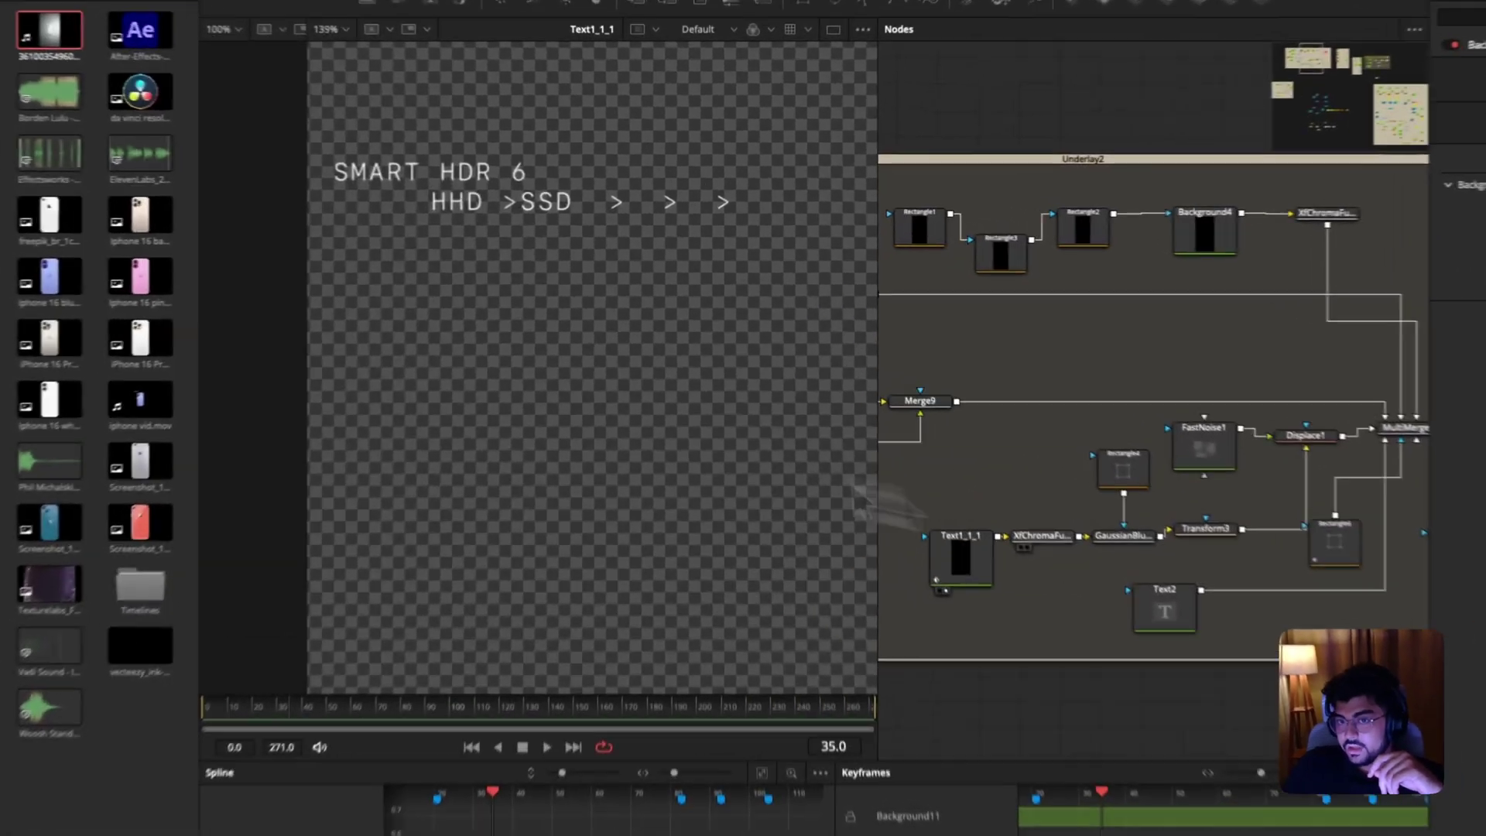
Inspect XfChromaFuse1_1 and GaussianBlur1 in the viewer, moving the playhead to frame 55 to check the blurred text.
{"action": "left_click_drag", "start_coordinate": [1041, 534], "coordinate": [657, 431]}
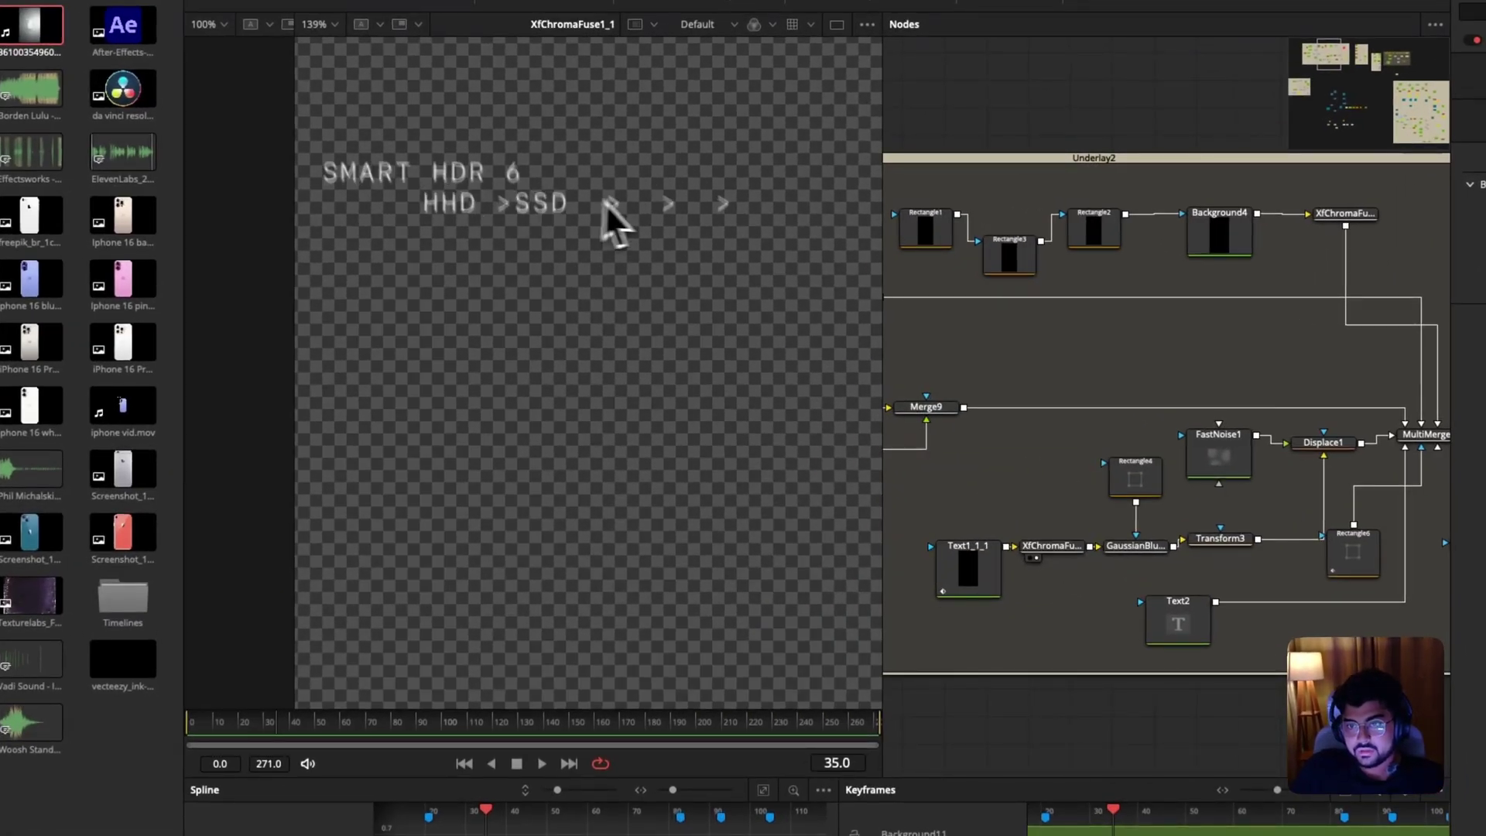
{"action": "scroll", "coordinate": [611, 205], "scroll_direction": "up", "scroll_amount": 3}
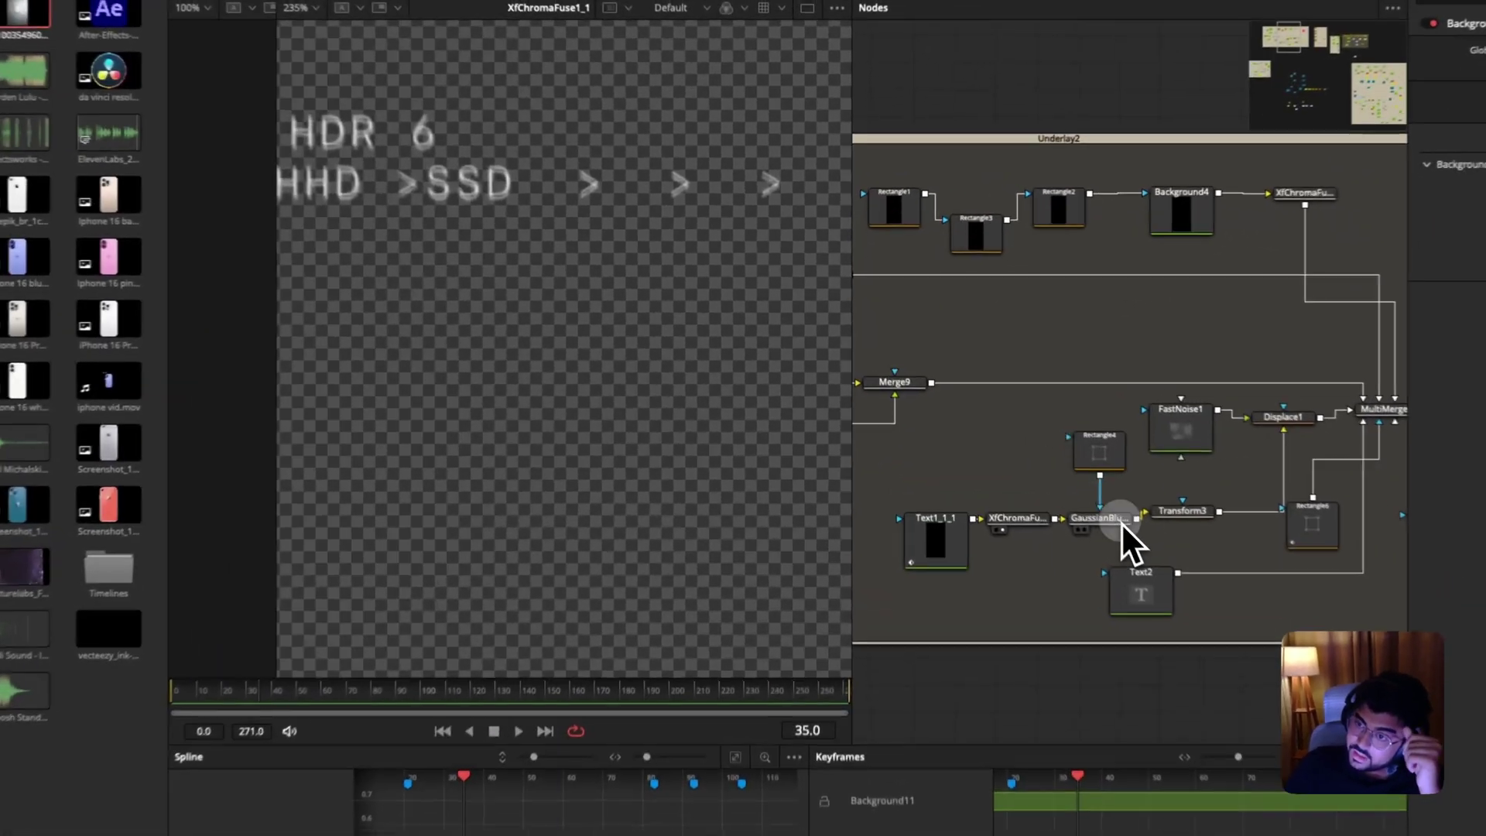
{"action": "left_click_drag", "start_coordinate": [1033, 449], "coordinate": [692, 379]}
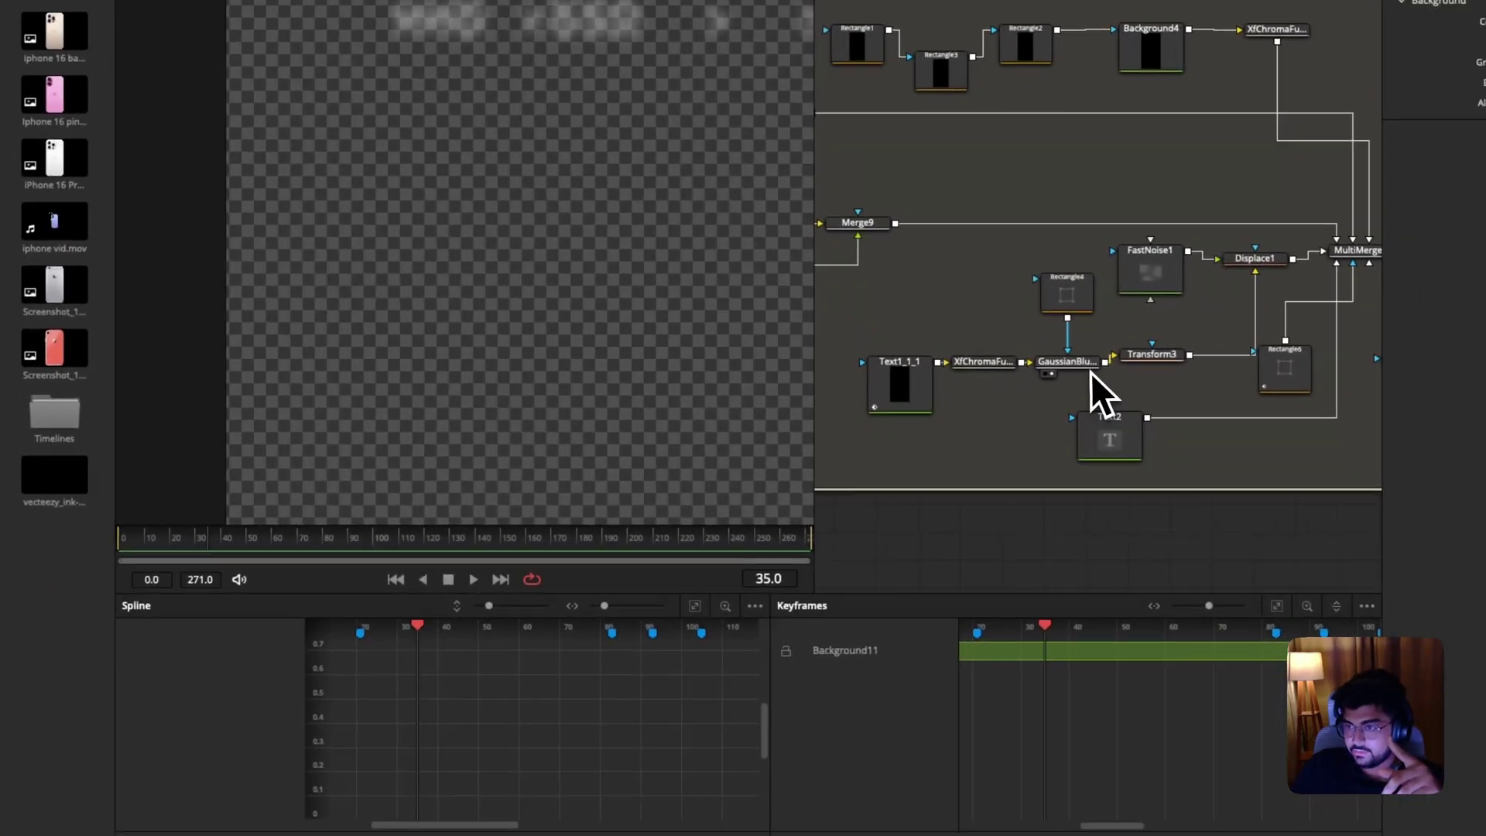
{"action": "left_click", "coordinate": [1154, 375]}
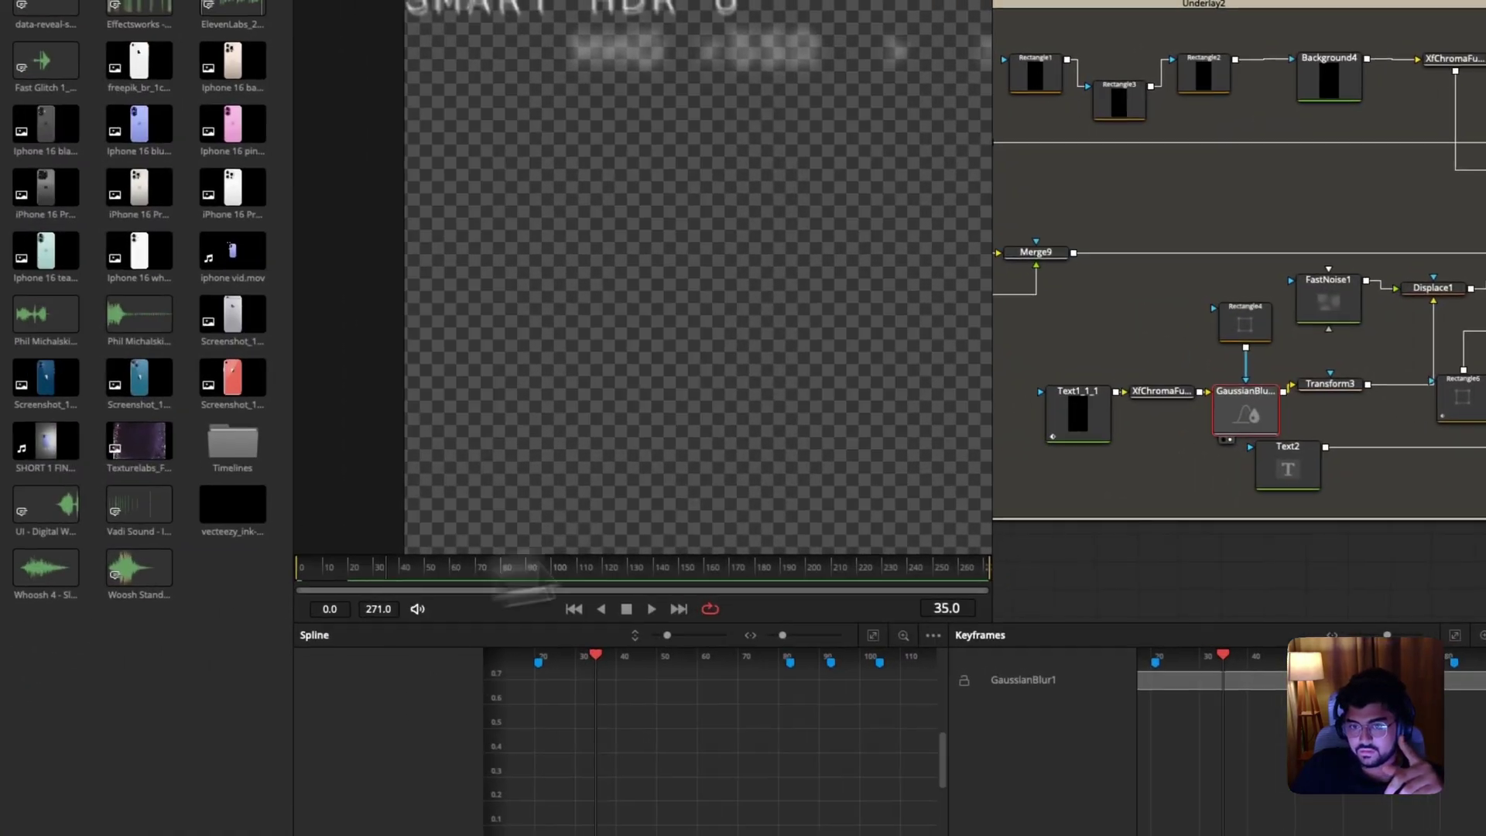
{"action": "left_click_drag", "start_coordinate": [585, 561], "coordinate": [444, 630]}
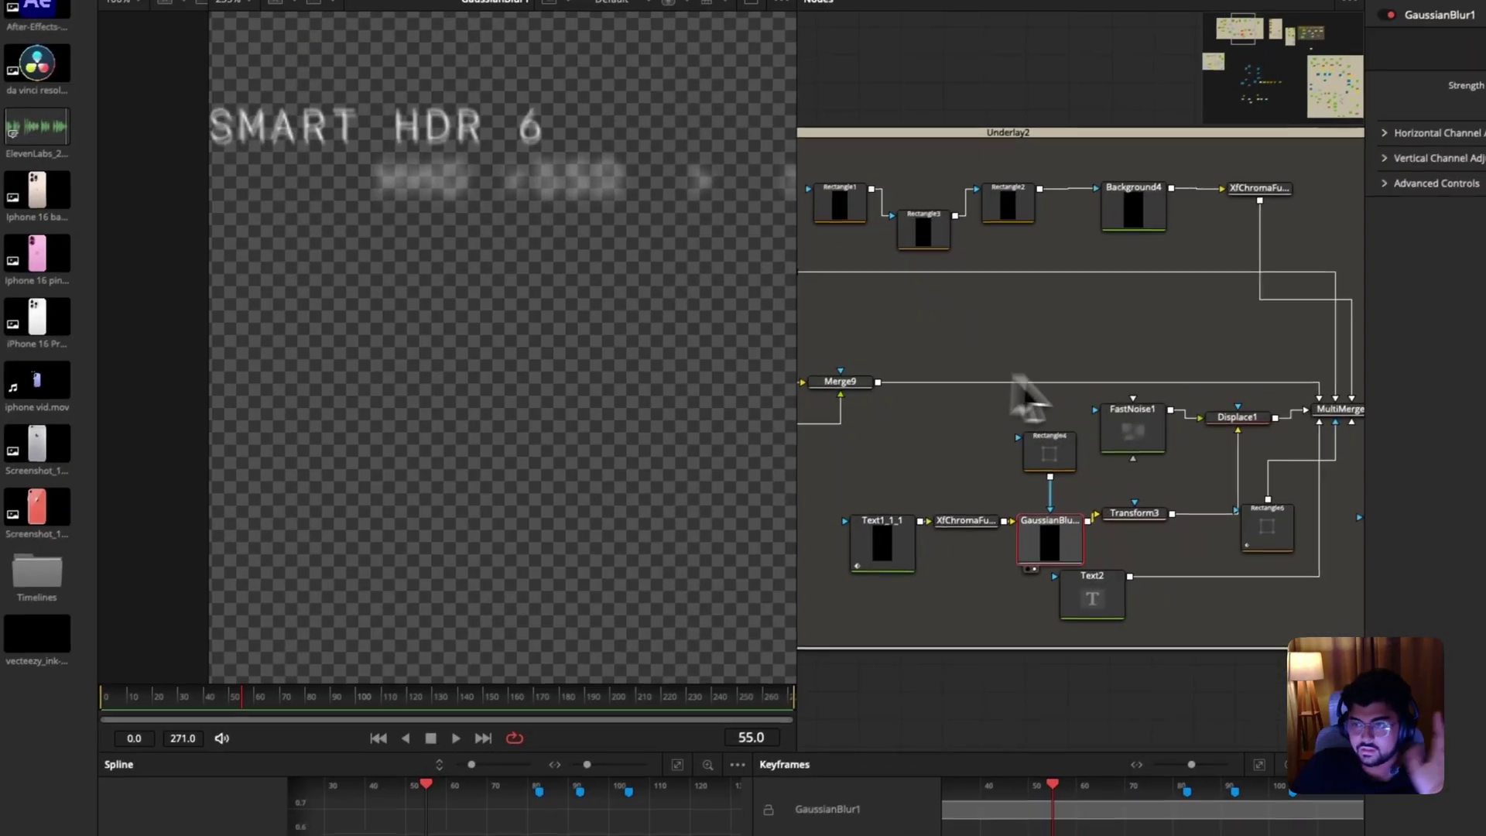
Inspect Transform3, Displace1 and FastNoise1 in the viewer and review FastNoise1's noise settings.
{"action": "key", "text": "1"}
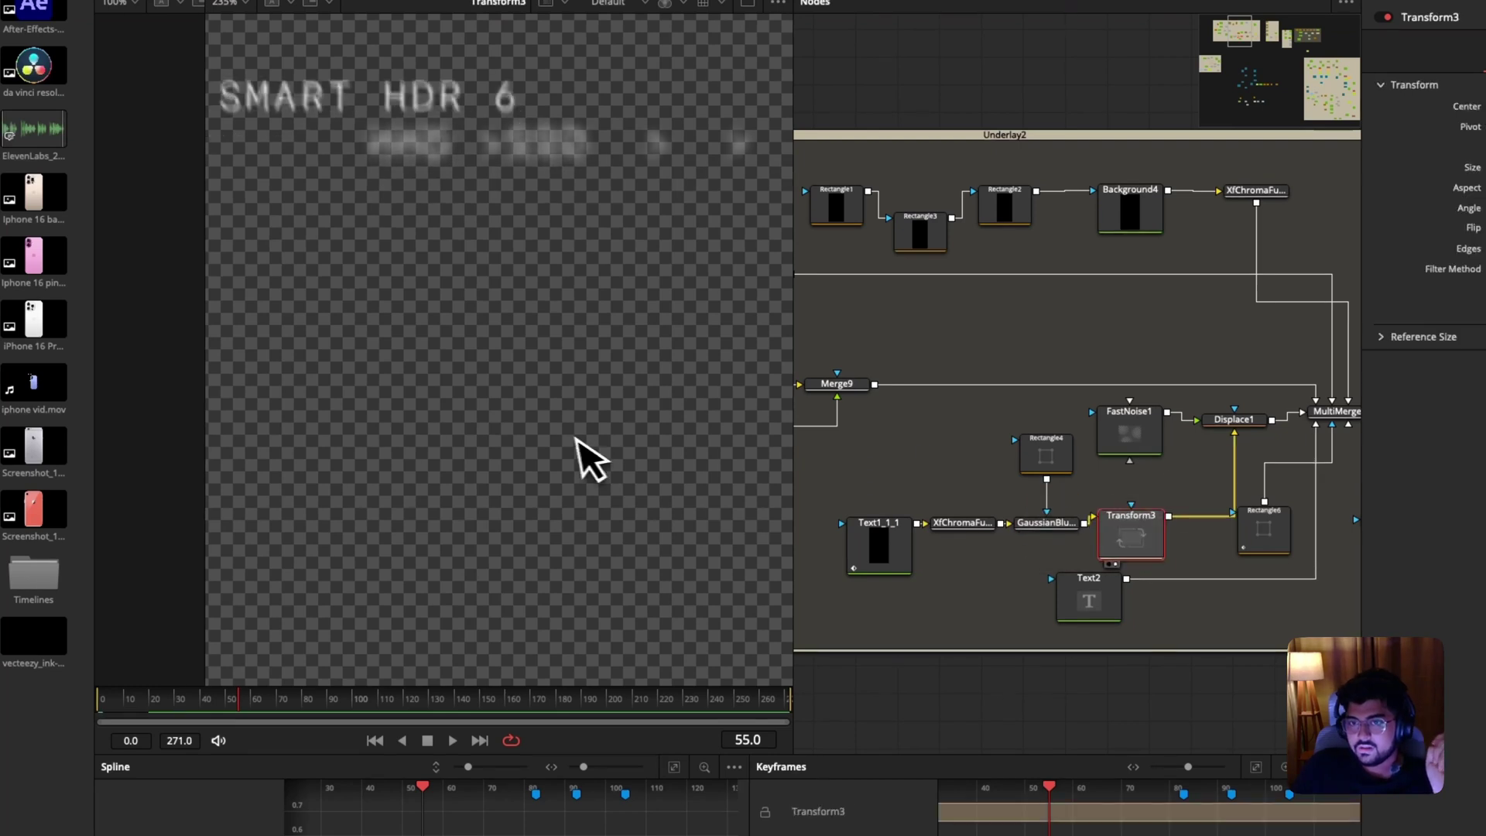
{"action": "key", "text": "z"}
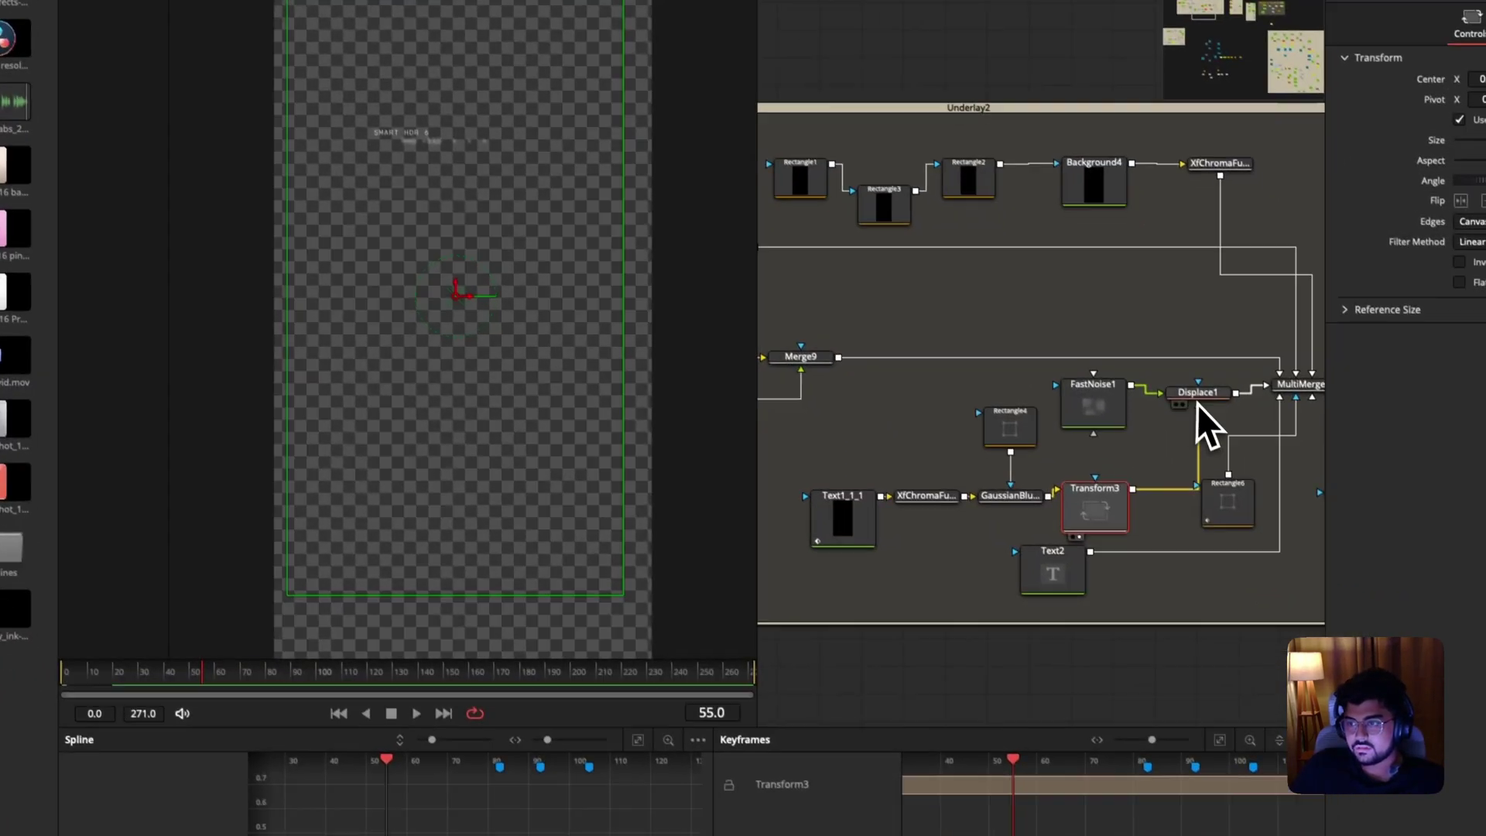
{"action": "left_click", "coordinate": [1243, 457]}
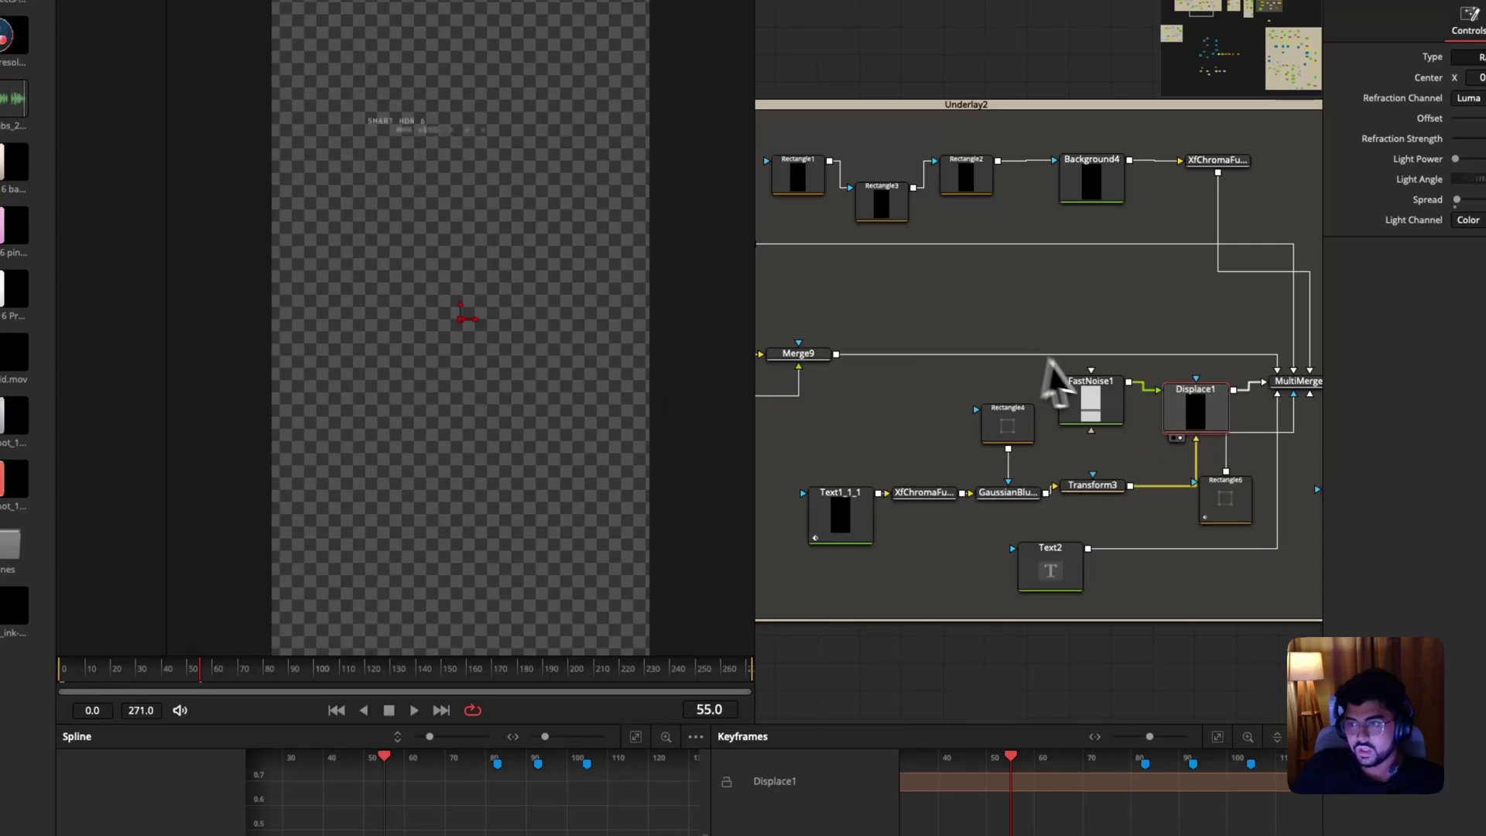
{"action": "left_click", "coordinate": [1114, 414], "text": "ctrl"}
{"action": "key", "text": "1"}
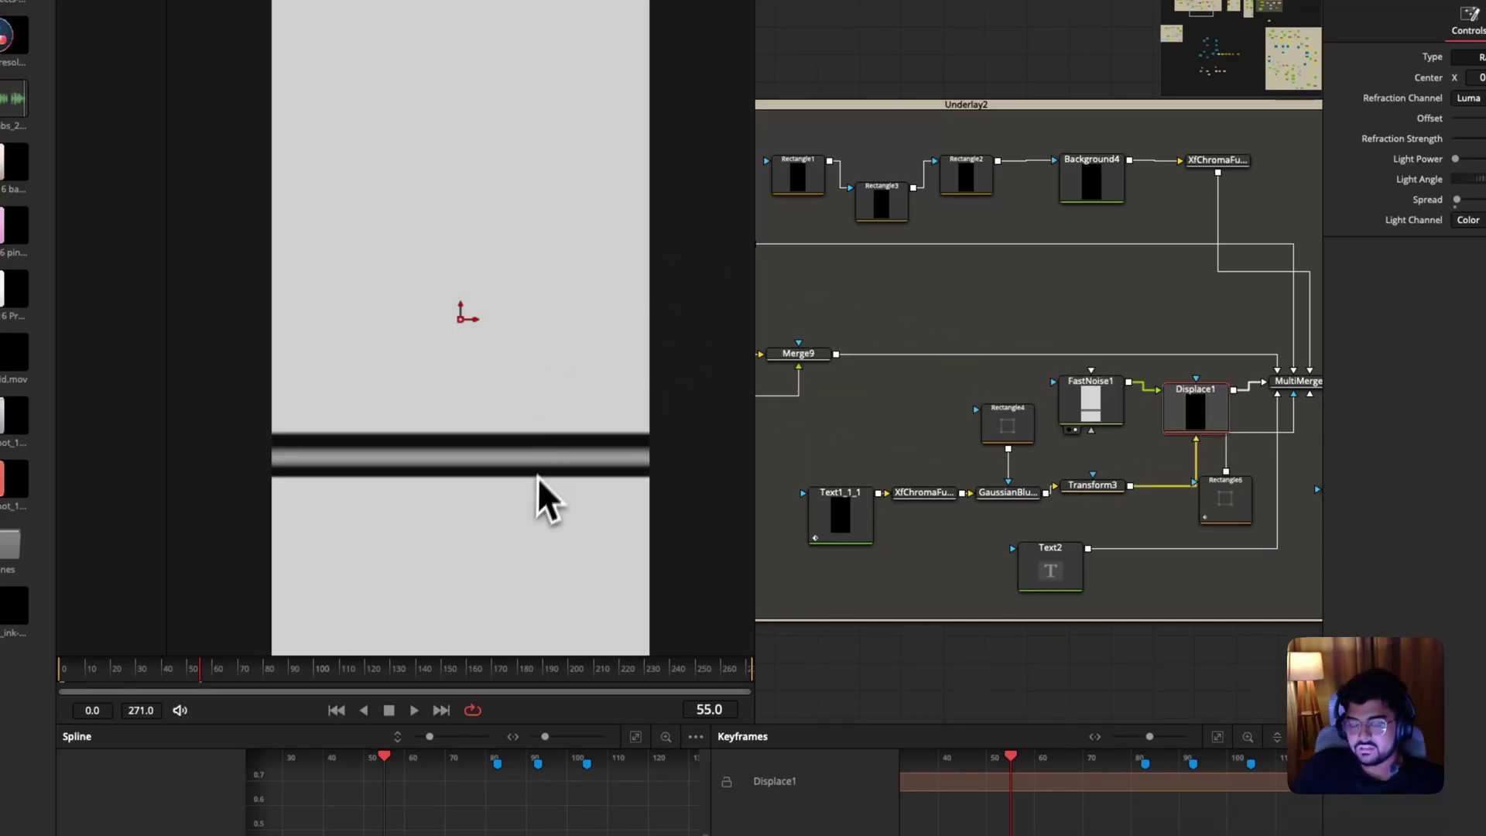
{"action": "left_click", "coordinate": [1095, 401]}
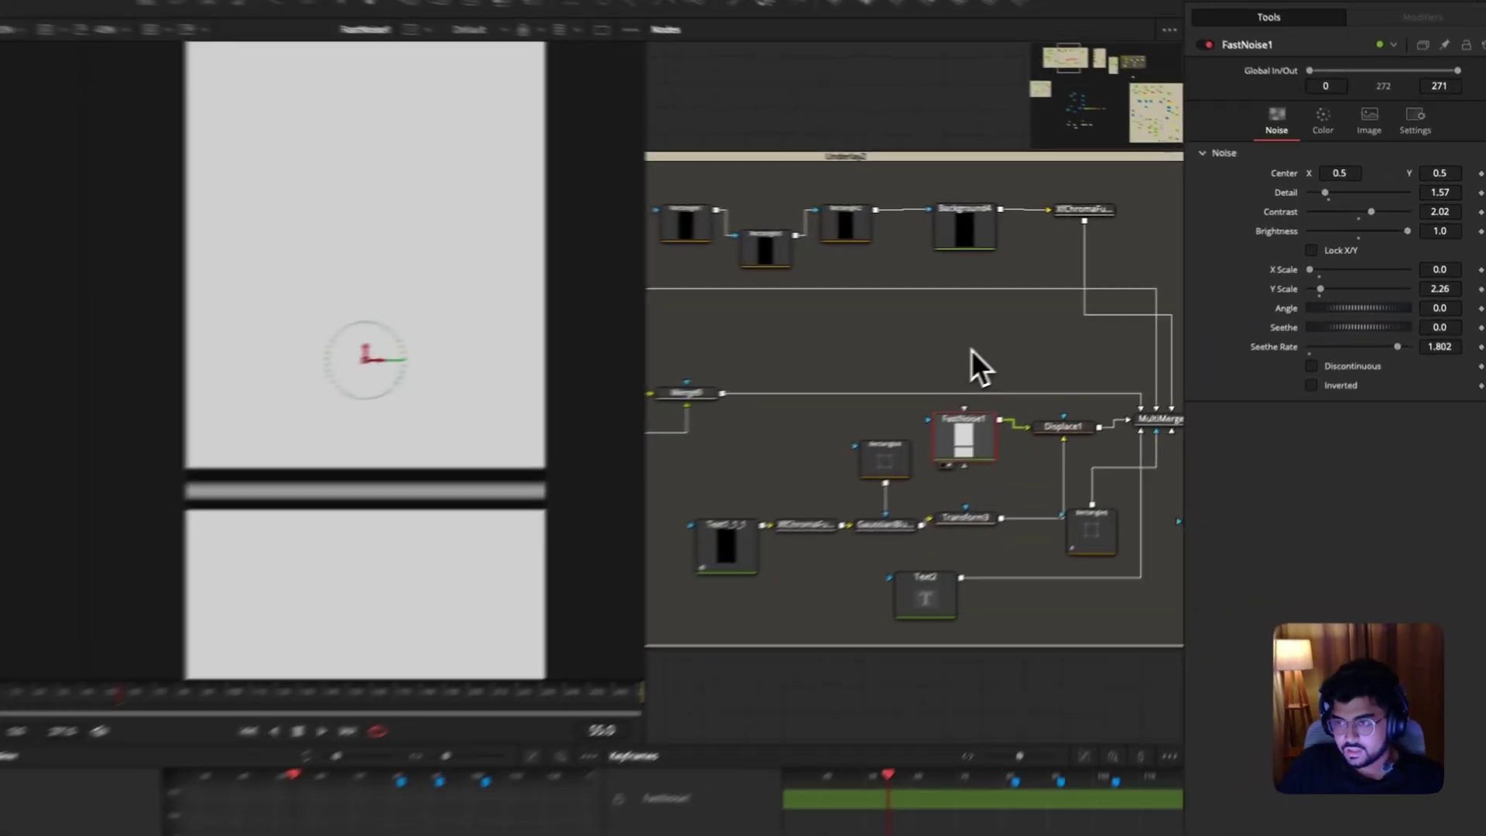
Search the tools for "fast" and add a new FastNoise node to the Underlay2 group.
{"action": "key", "text": "super+space"}
{"action": "type", "text": "a"}
{"action": "key", "text": "BackSpace"}
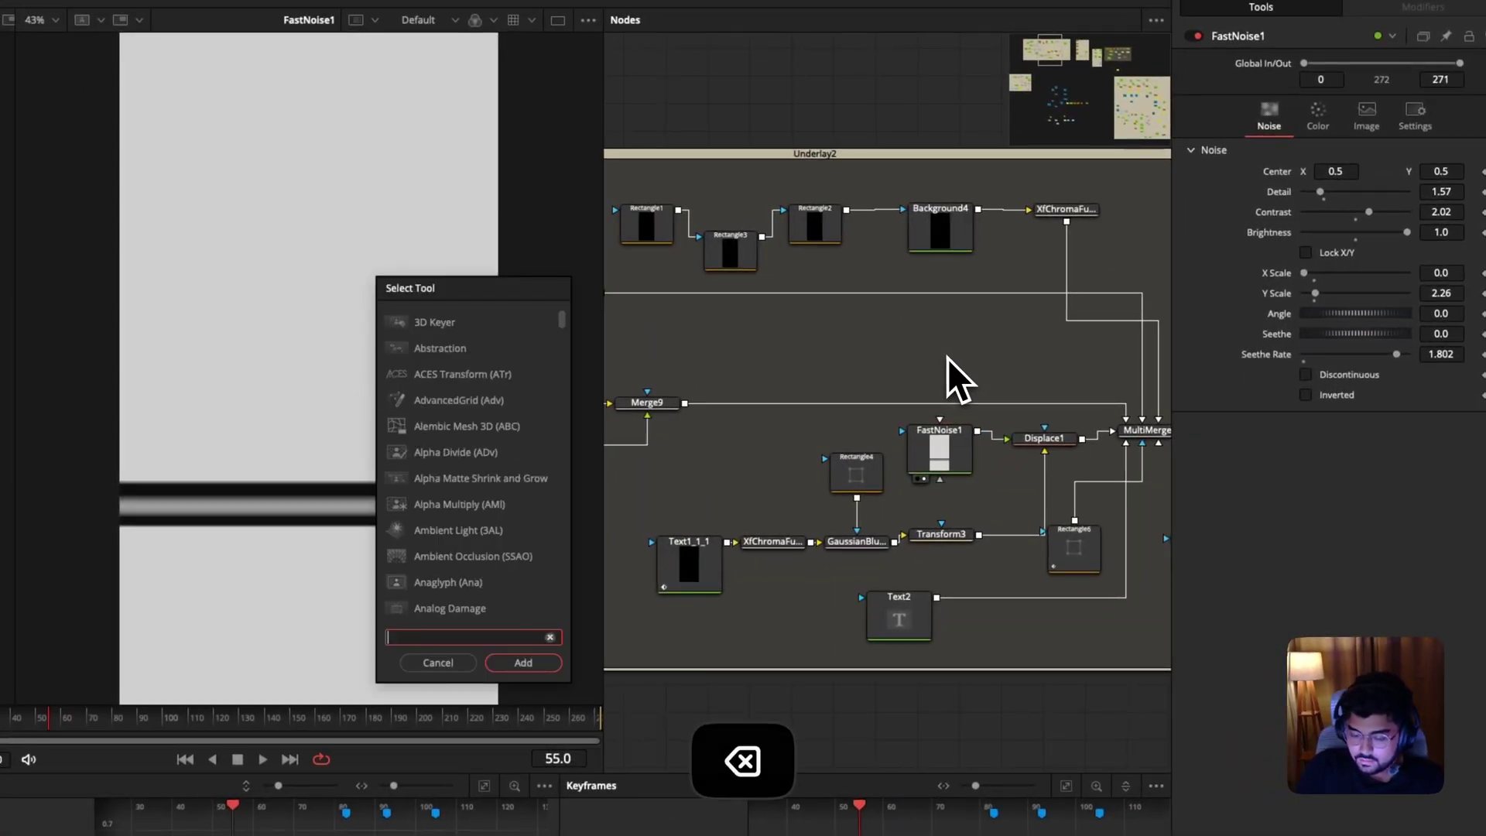
{"action": "type", "text": "fast"}
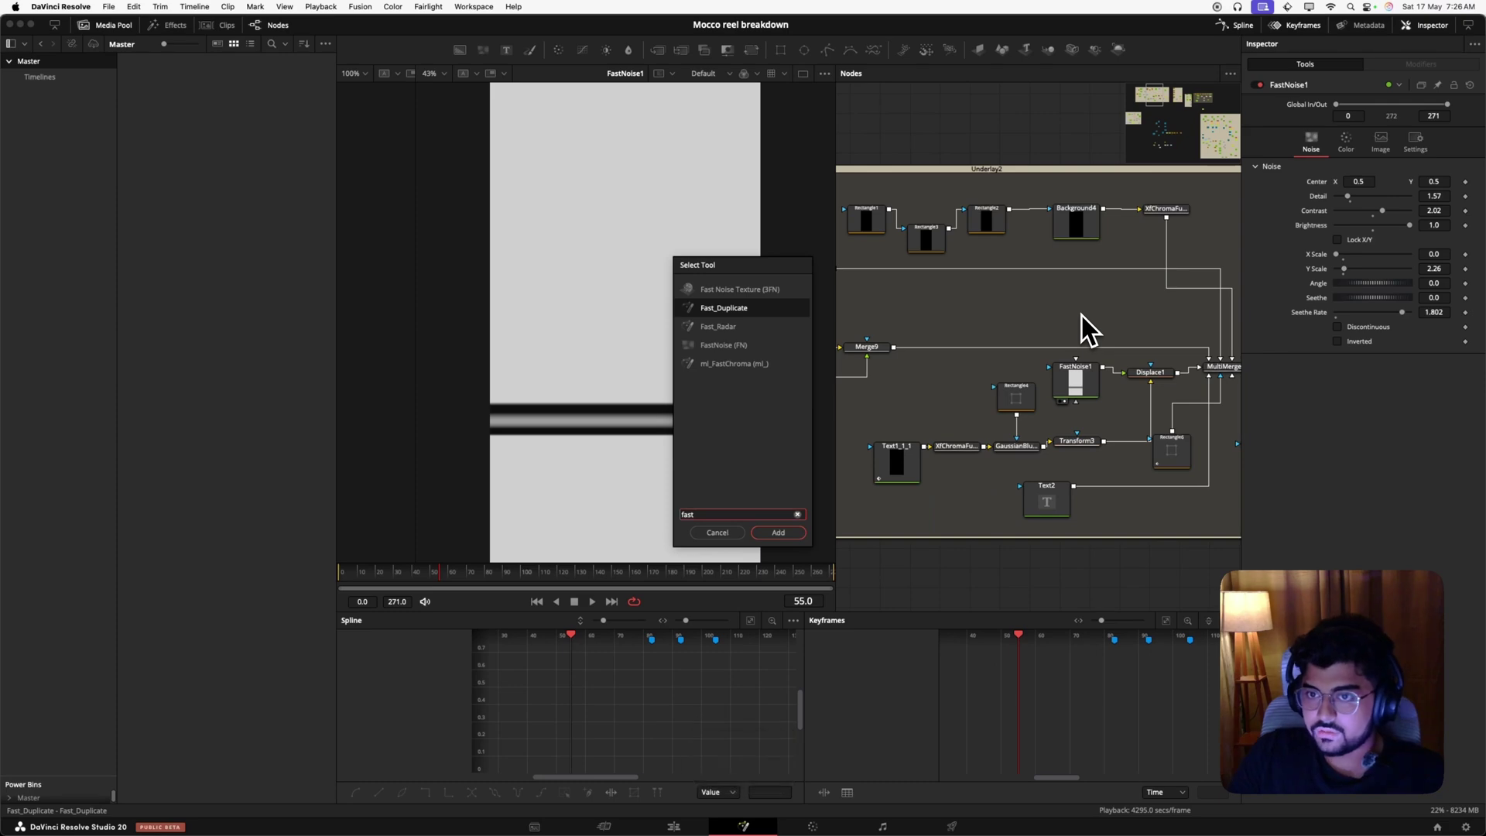
{"action": "key", "text": "Down"}
{"action": "key", "text": "Down"}
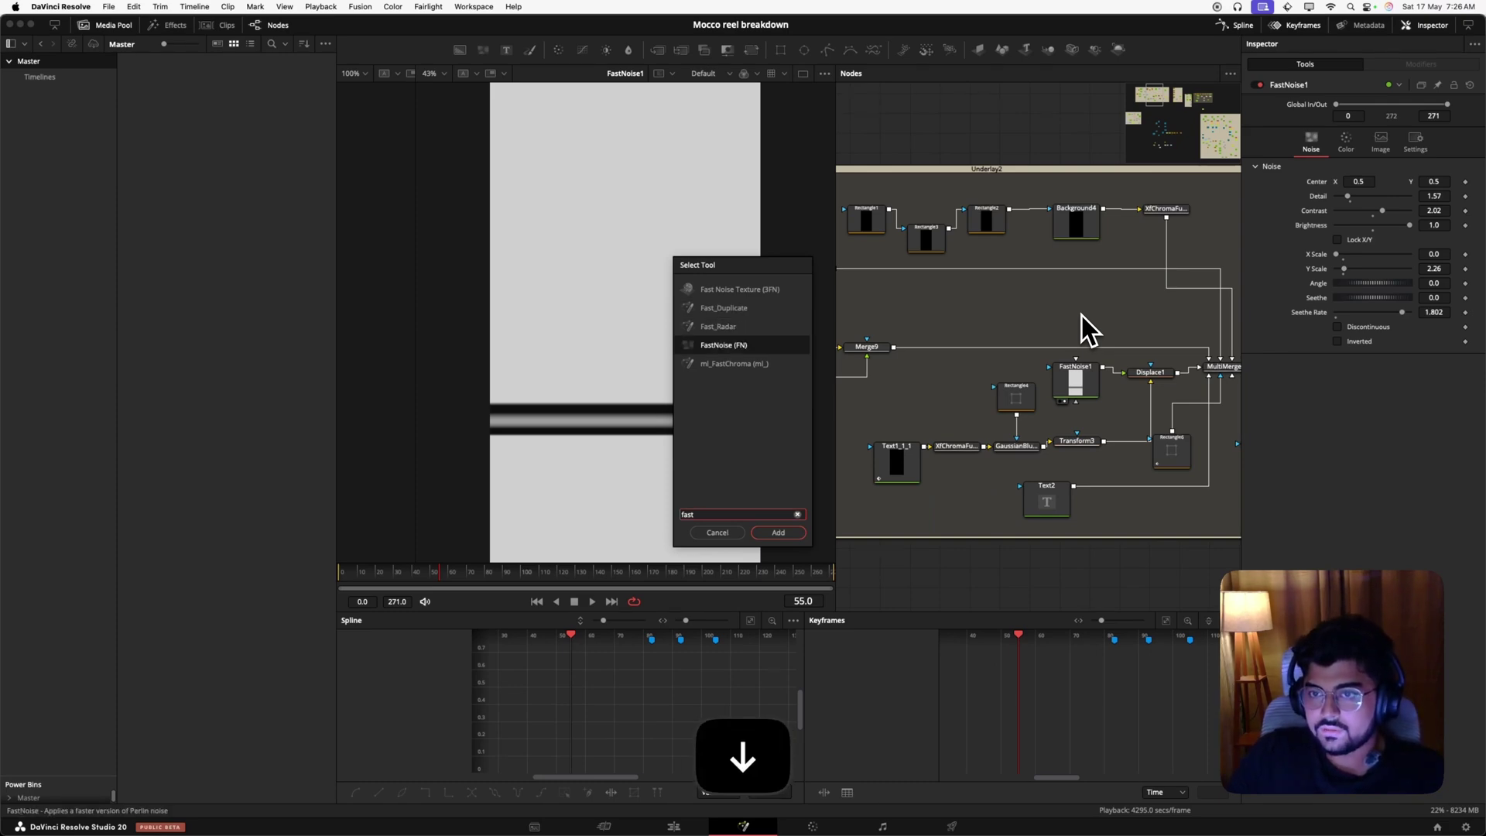
{"action": "key", "text": "Return"}
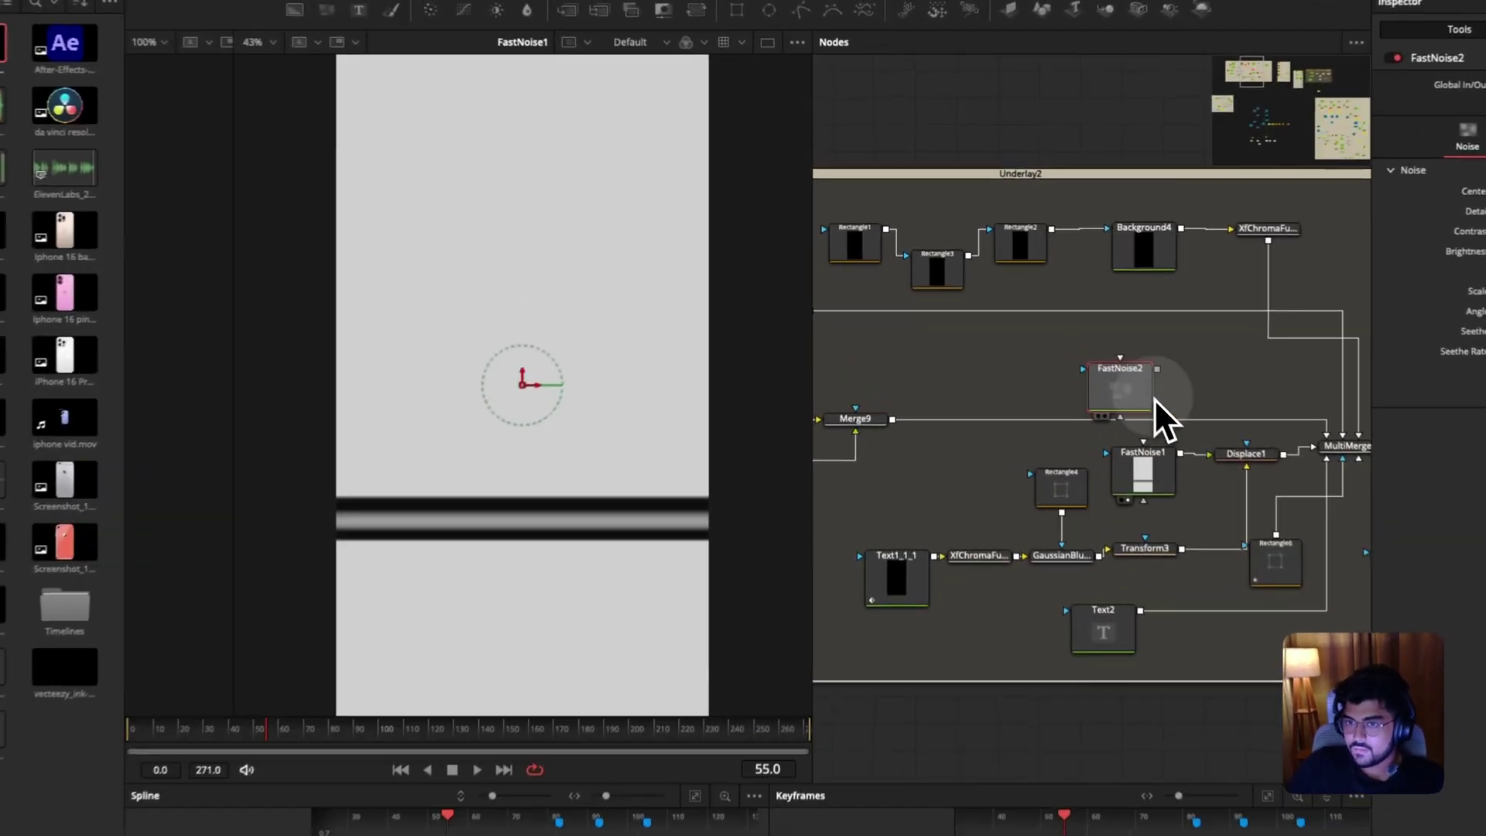
Show FastNoise2 and set Detail 1.34, Contrast 1.95, Brightness 0.24, unlocked X/Y, X Scale 0.0, Y Scale 1.89 and Seethe Rate 0.2.
{"action": "left_click_drag", "start_coordinate": [1082, 329], "coordinate": [614, 199]}
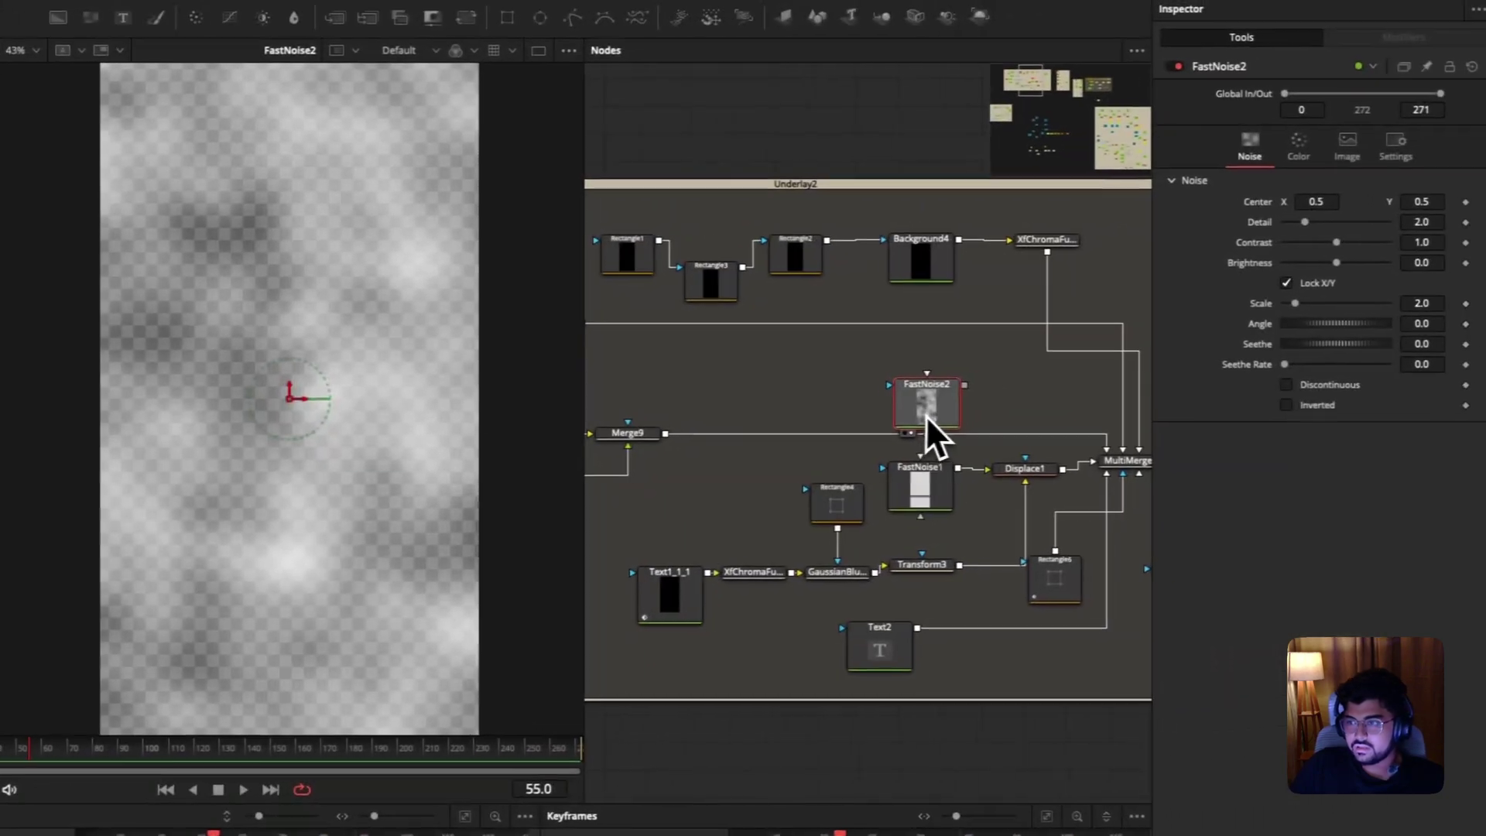
{"action": "left_click_drag", "start_coordinate": [1294, 228], "coordinate": [1341, 266]}
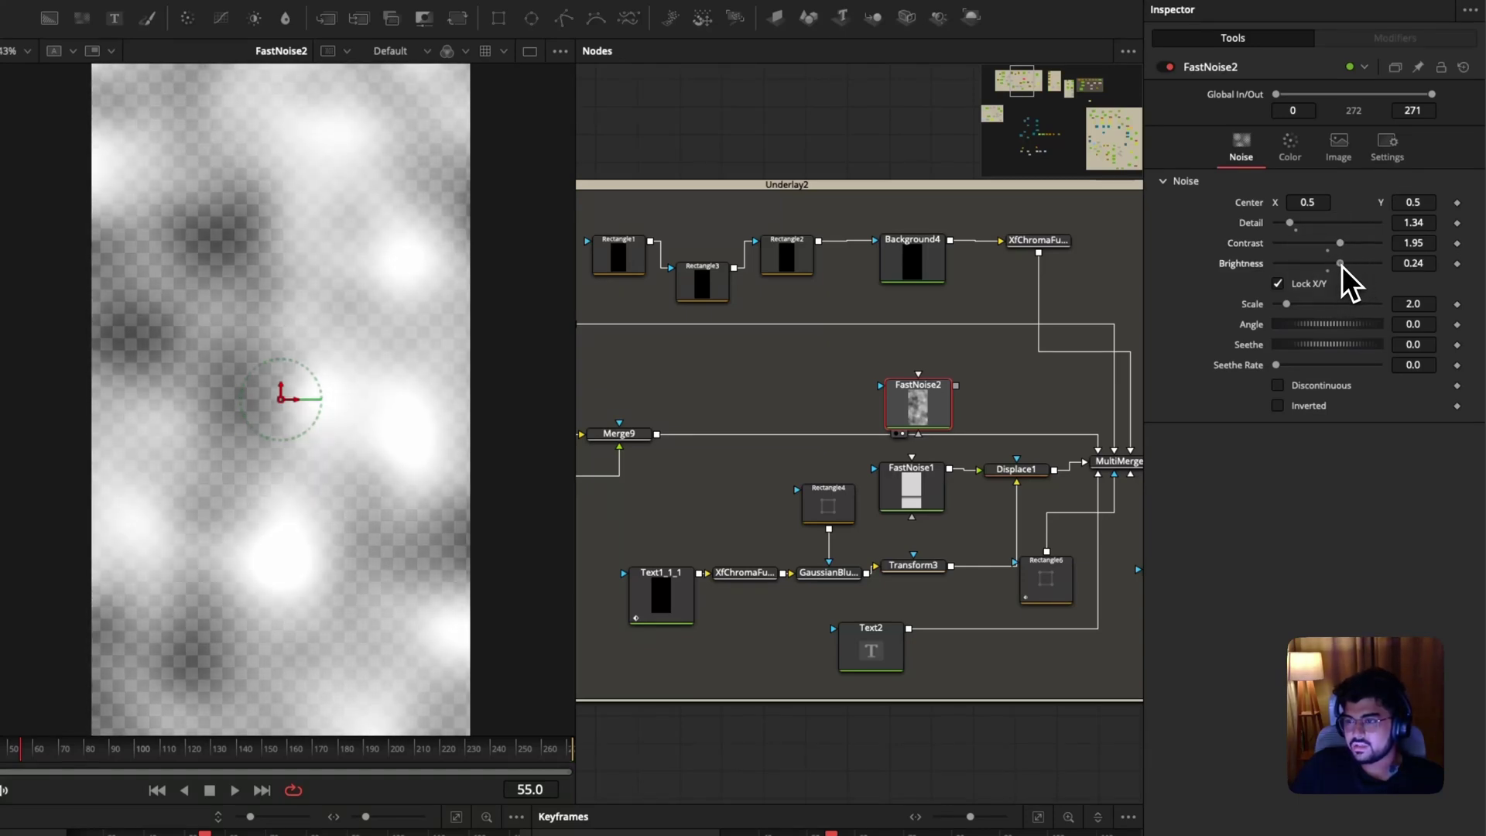
{"action": "left_click", "coordinate": [1306, 286]}
{"action": "mouse_move", "coordinate": [1288, 306]}
{"action": "left_mouse_down"}
{"action": "mouse_move", "coordinate": [1270, 310]}
{"action": "mouse_move", "coordinate": [1307, 322]}
{"action": "mouse_move", "coordinate": [1287, 327]}
{"action": "left_mouse_up"}
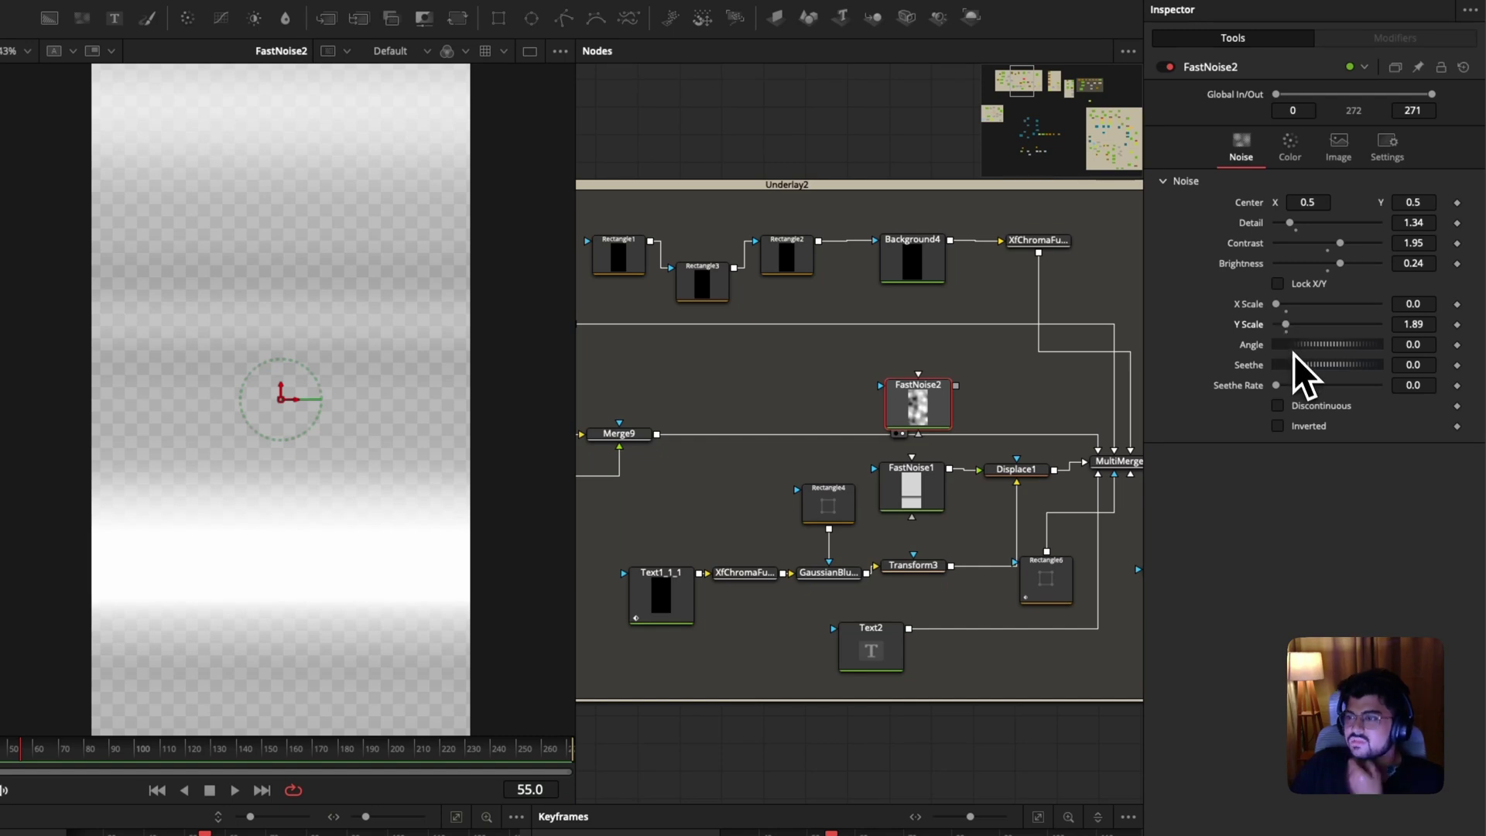
{"action": "left_click_drag", "start_coordinate": [1304, 390], "coordinate": [1292, 381]}
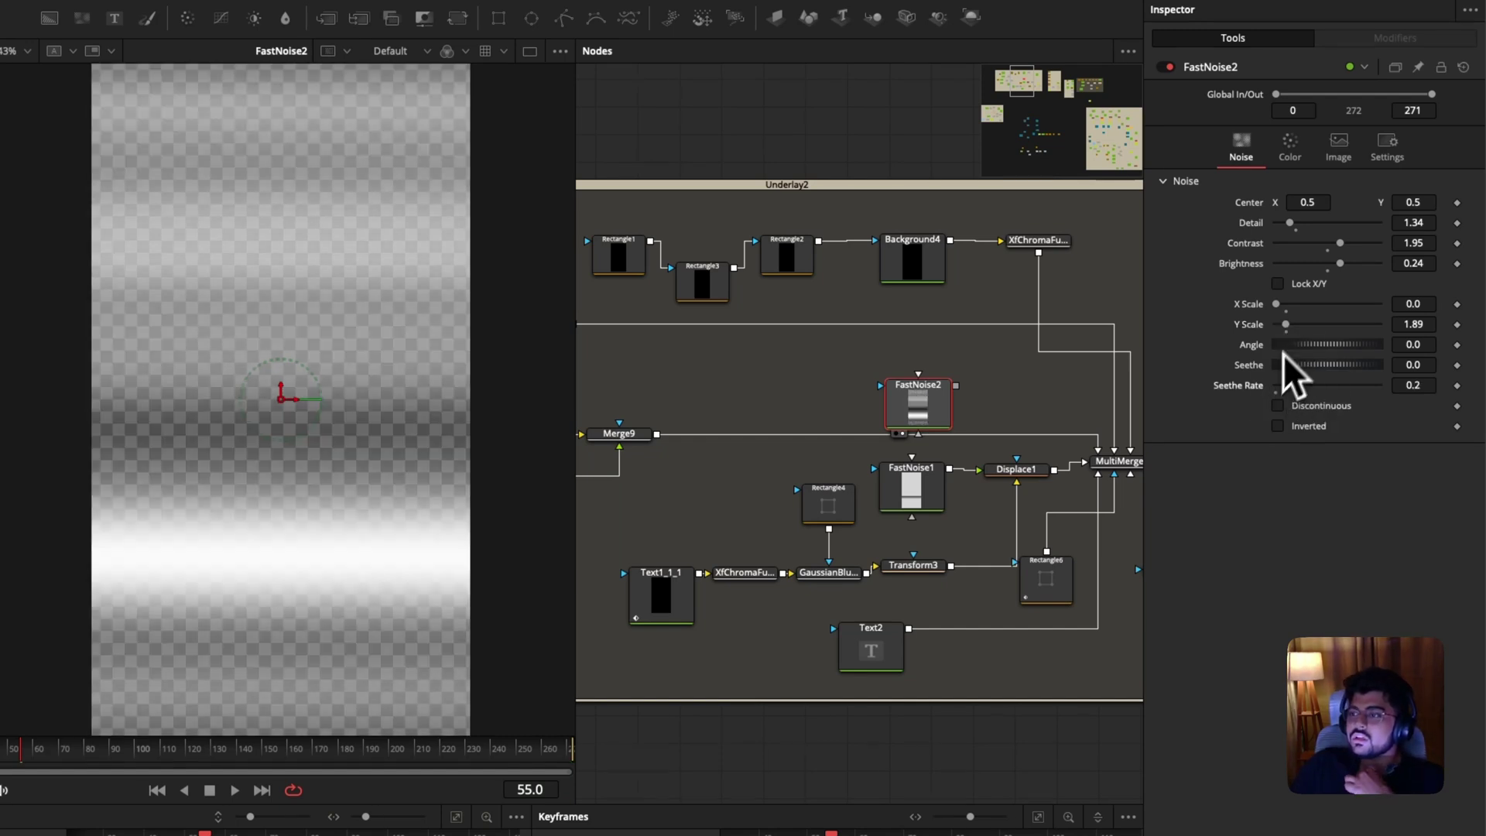
Set FastNoise2's Brightness to 1.0, Contrast to 5.0 and Y Scale to 2.0, with X Scale at 0.0.
{"action": "left_click_drag", "start_coordinate": [1341, 266], "coordinate": [1449, 267]}
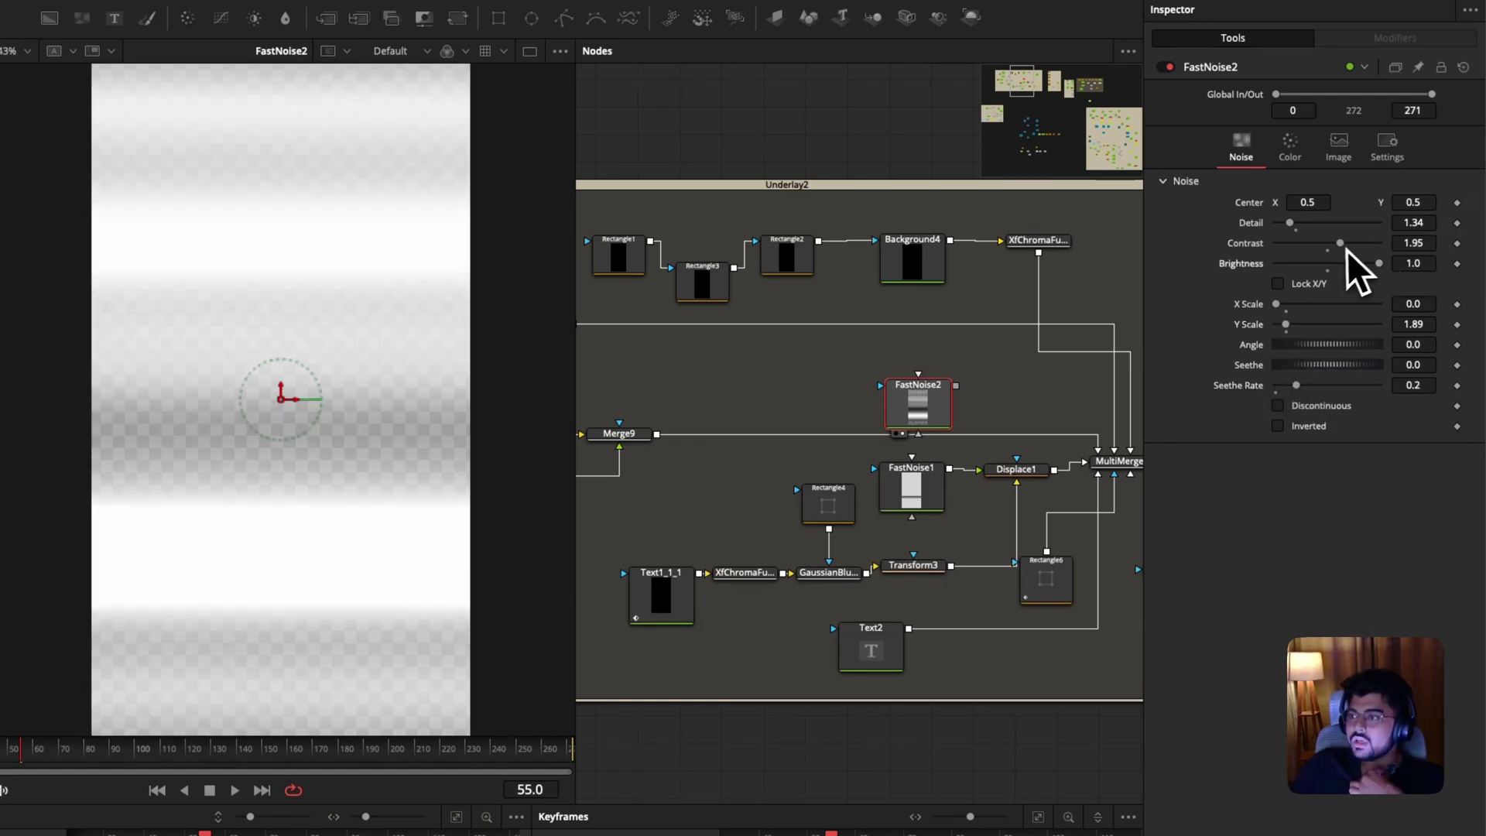
{"action": "left_click_drag", "start_coordinate": [1341, 243], "coordinate": [1396, 236]}
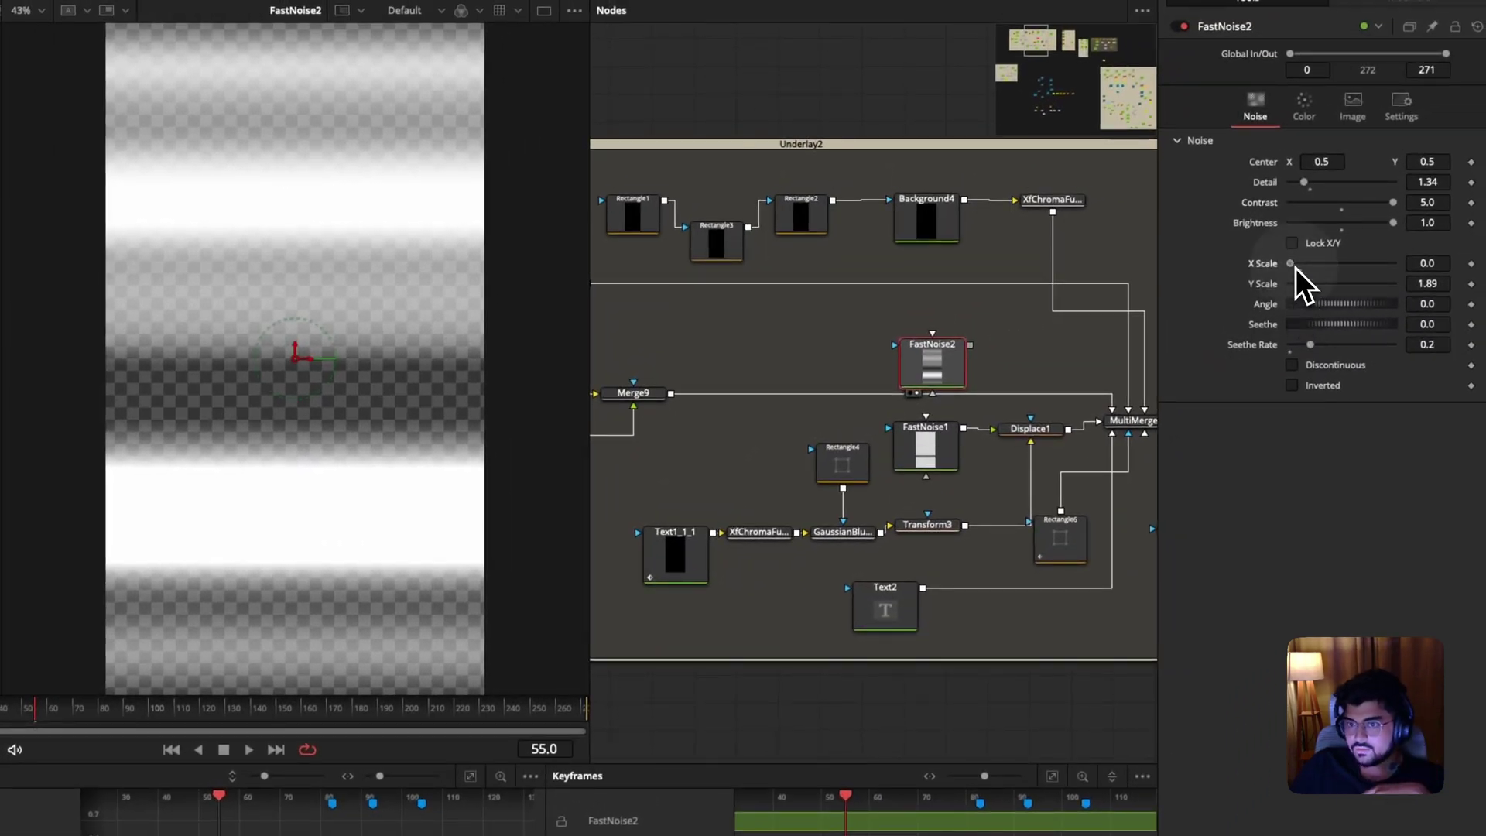
{"action": "left_click", "coordinate": [1293, 267]}
{"action": "left_click", "coordinate": [1290, 269]}
{"action": "left_click_drag", "start_coordinate": [1306, 288], "coordinate": [1306, 288]}
{"action": "left_click", "coordinate": [1310, 346]}
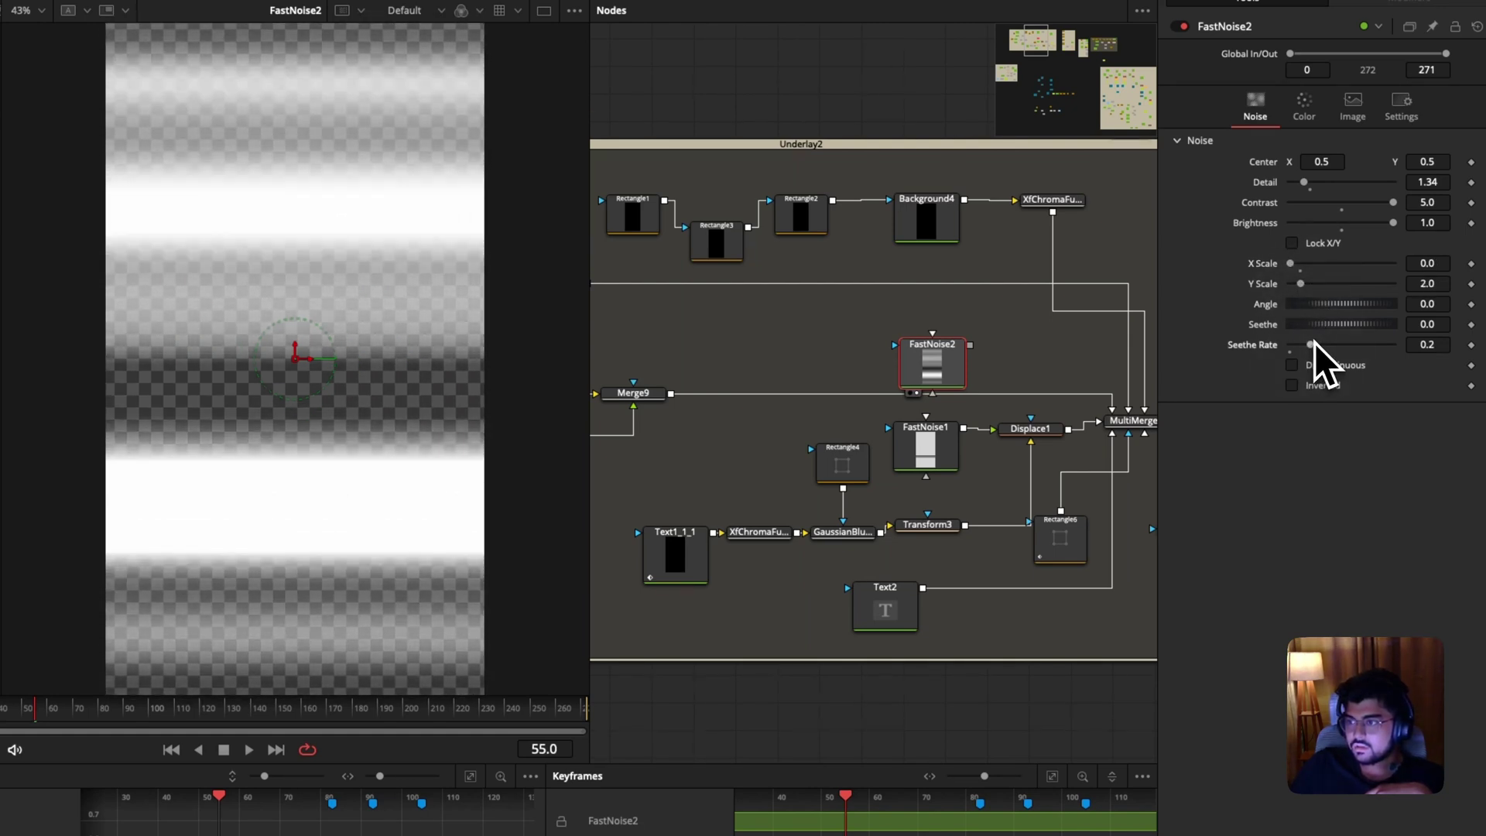
Show FastNoise1 in the viewer and review its noise settings for comparison.
{"action": "left_click", "coordinate": [953, 457]}
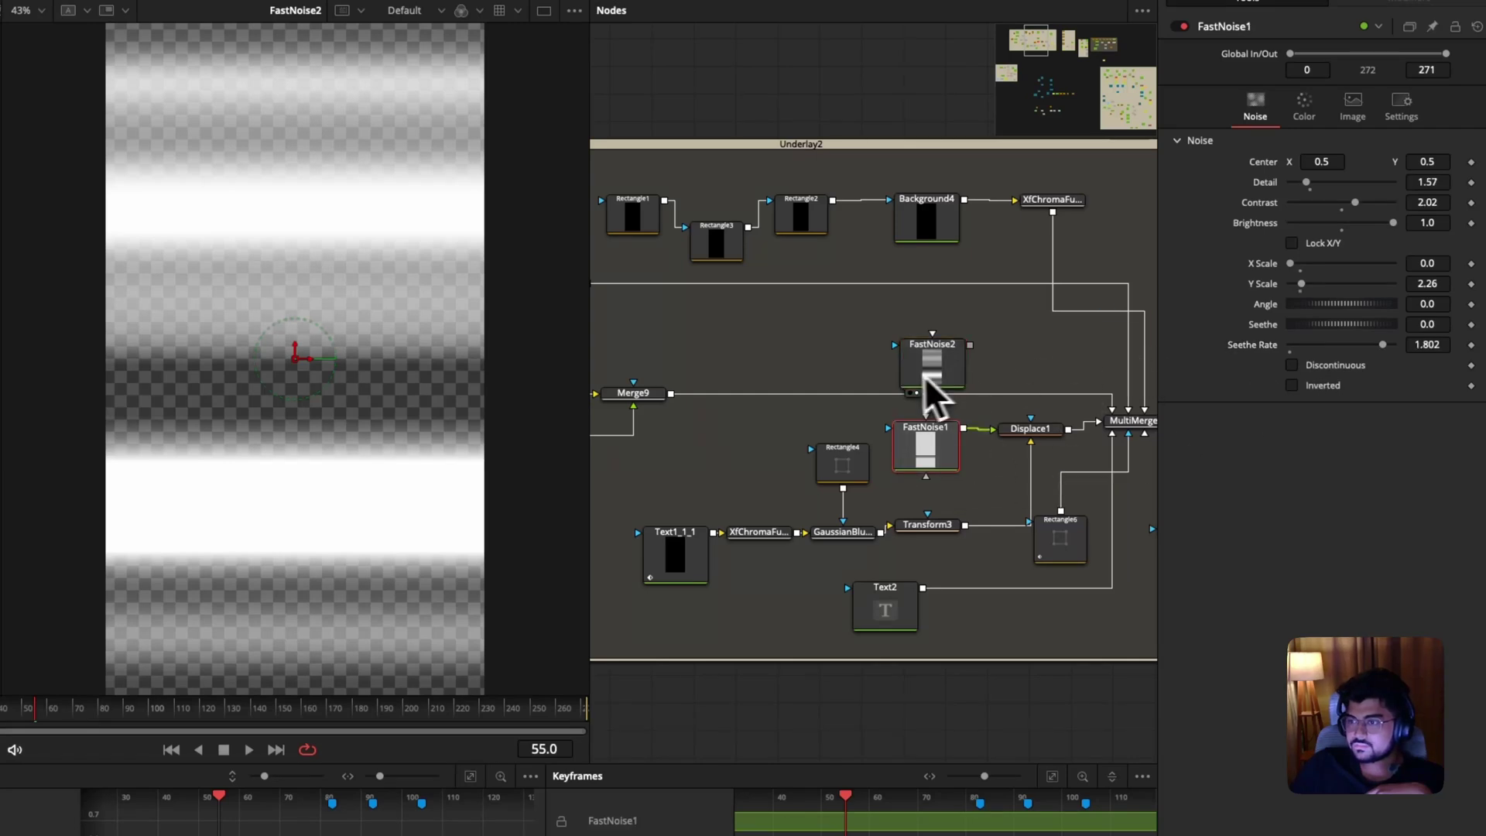
{"action": "left_click_drag", "start_coordinate": [950, 439], "coordinate": [635, 394]}
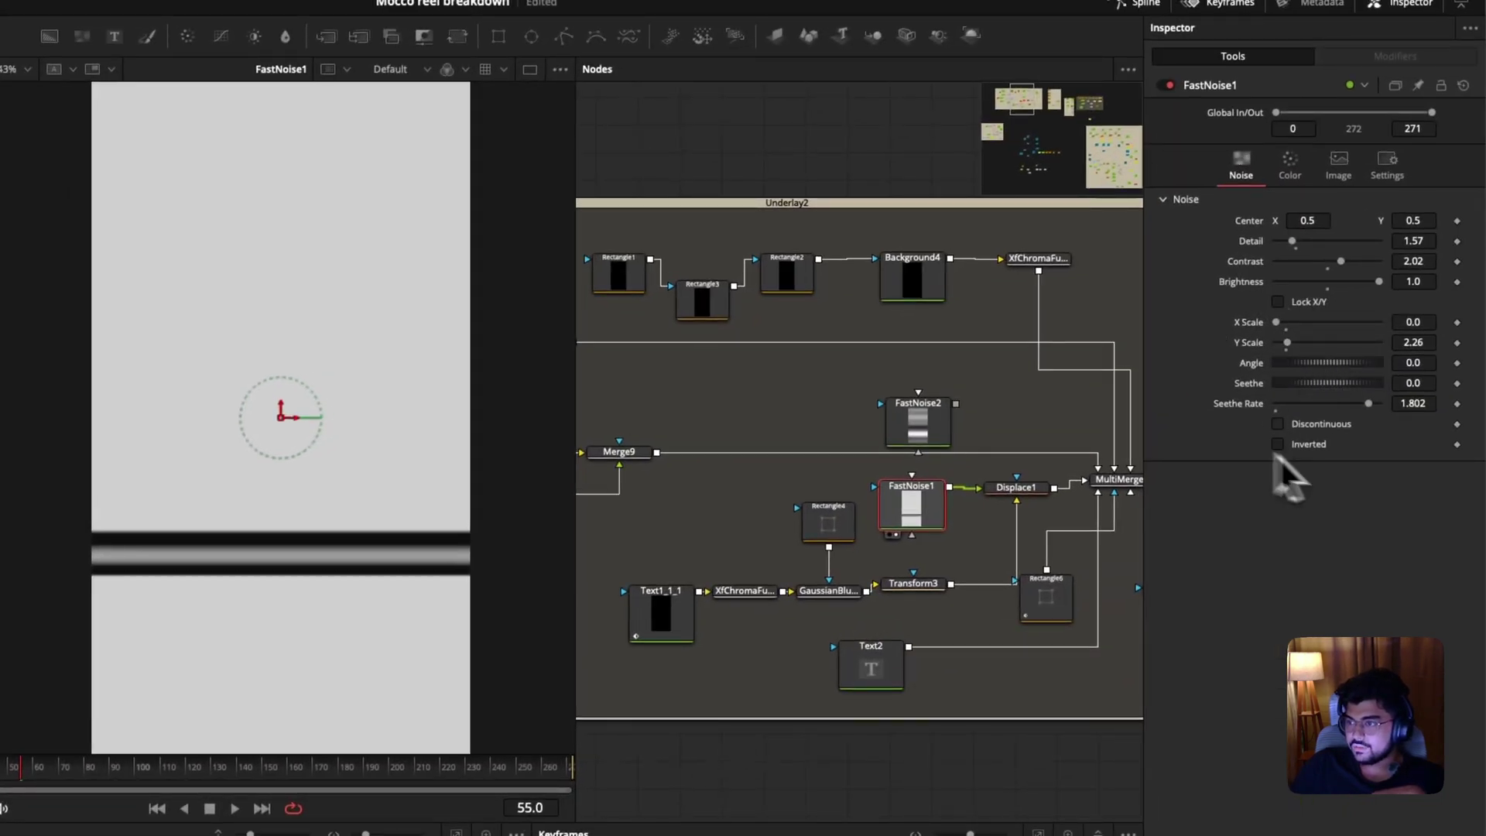
Switch FastNoise2's color type to Gradient and show the node in the viewer.
{"action": "left_click", "coordinate": [924, 430]}
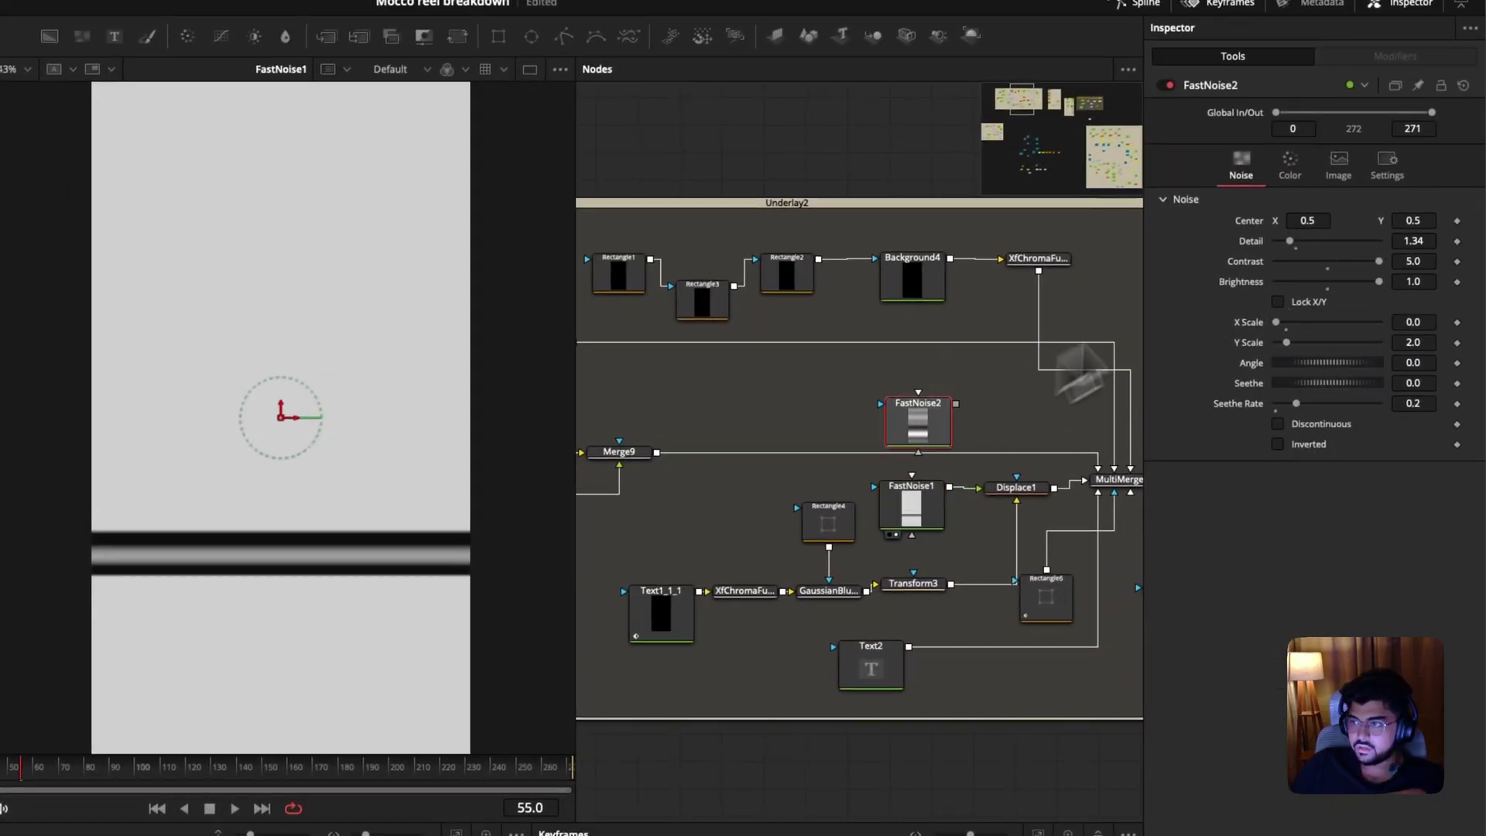
{"action": "left_click", "coordinate": [1289, 164]}
{"action": "left_click", "coordinate": [1380, 204]}
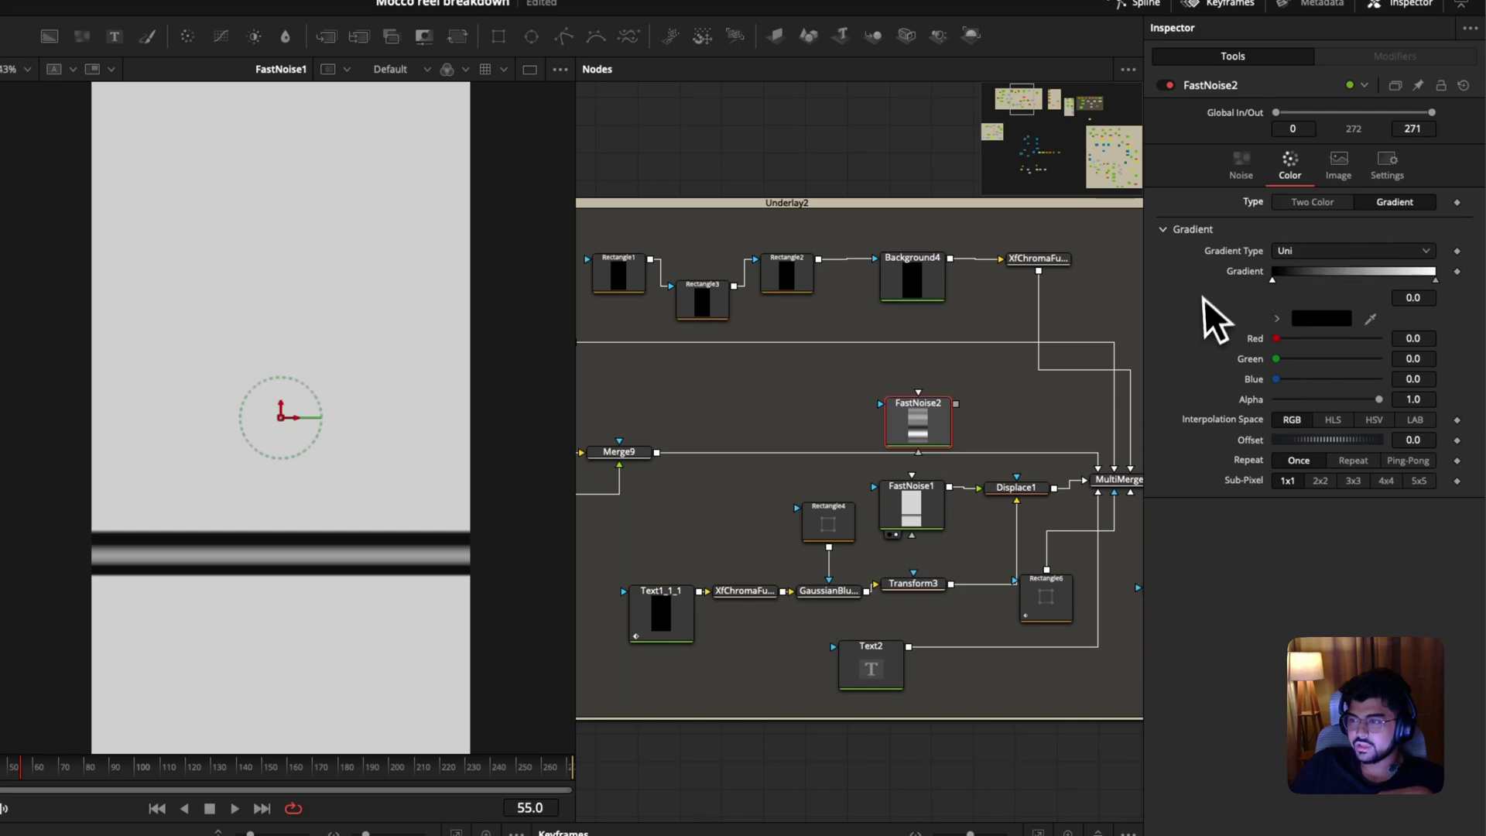
{"action": "left_click_drag", "start_coordinate": [928, 415], "coordinate": [350, 424]}
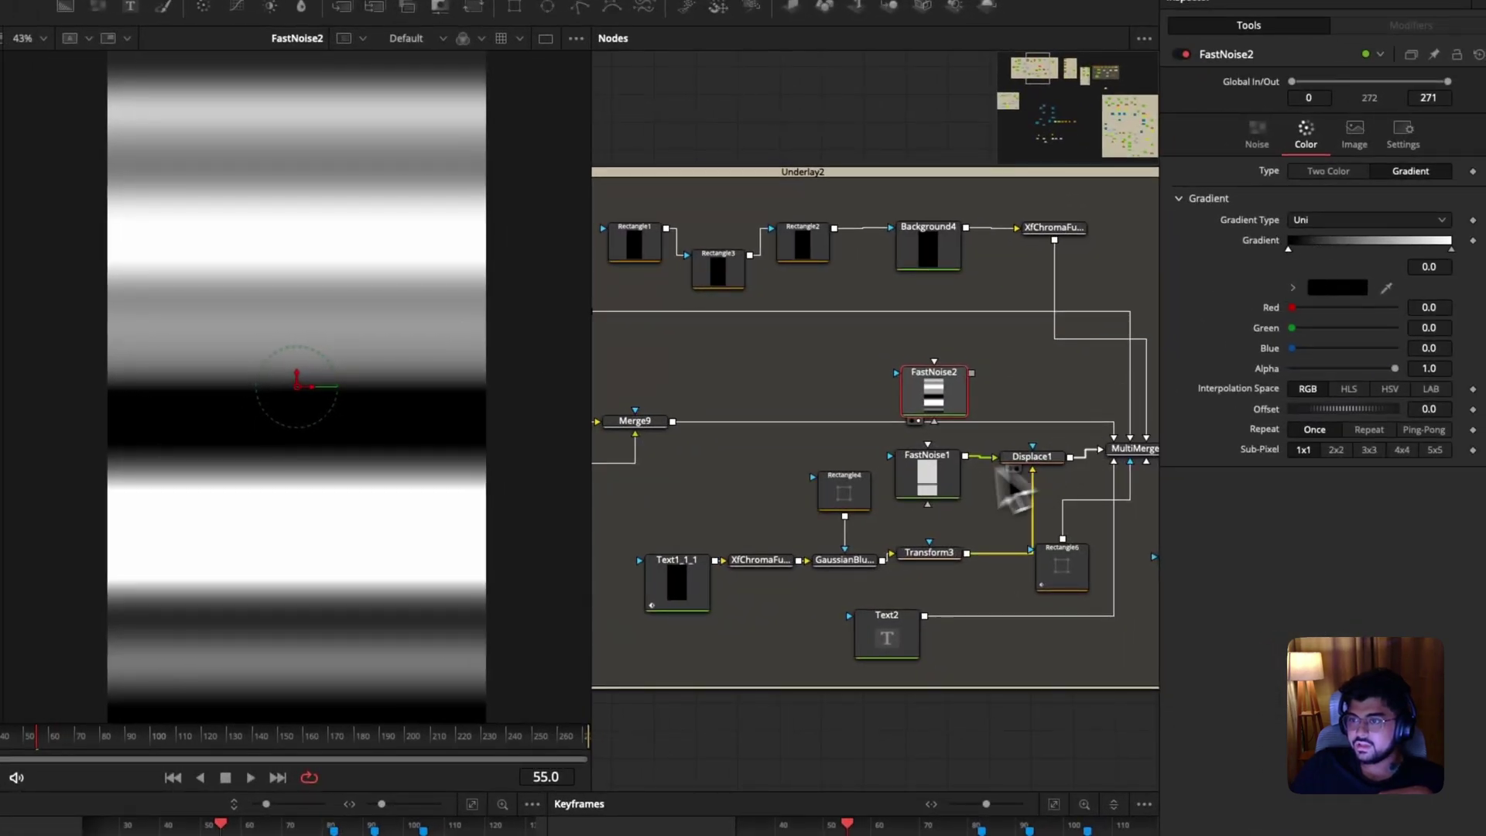
Show FastNoise1 in the viewer and examine the stops of its color gradient.
{"action": "left_click", "coordinate": [953, 484]}
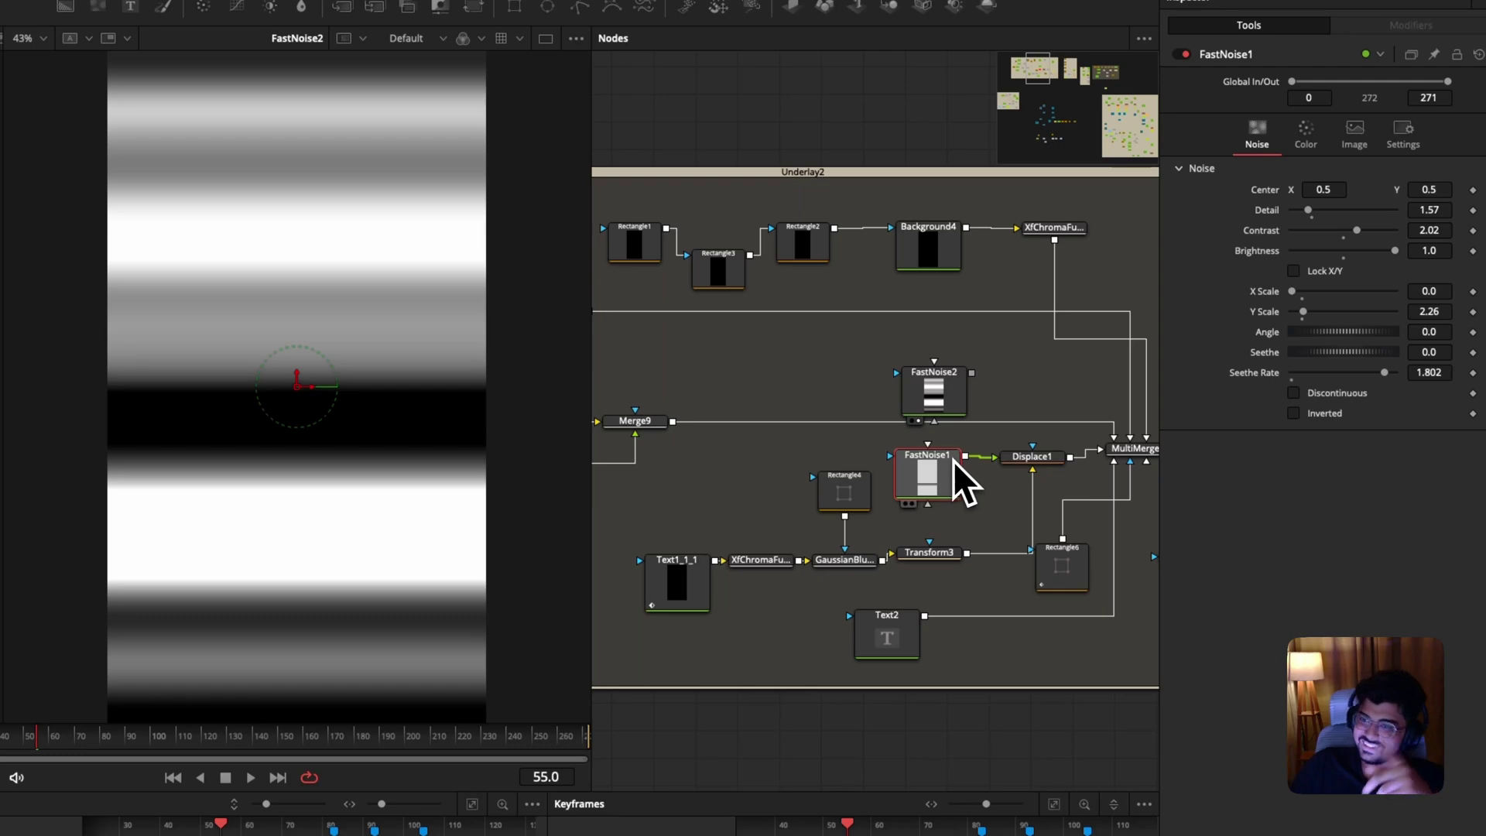
{"action": "left_click_drag", "start_coordinate": [954, 464], "coordinate": [348, 433]}
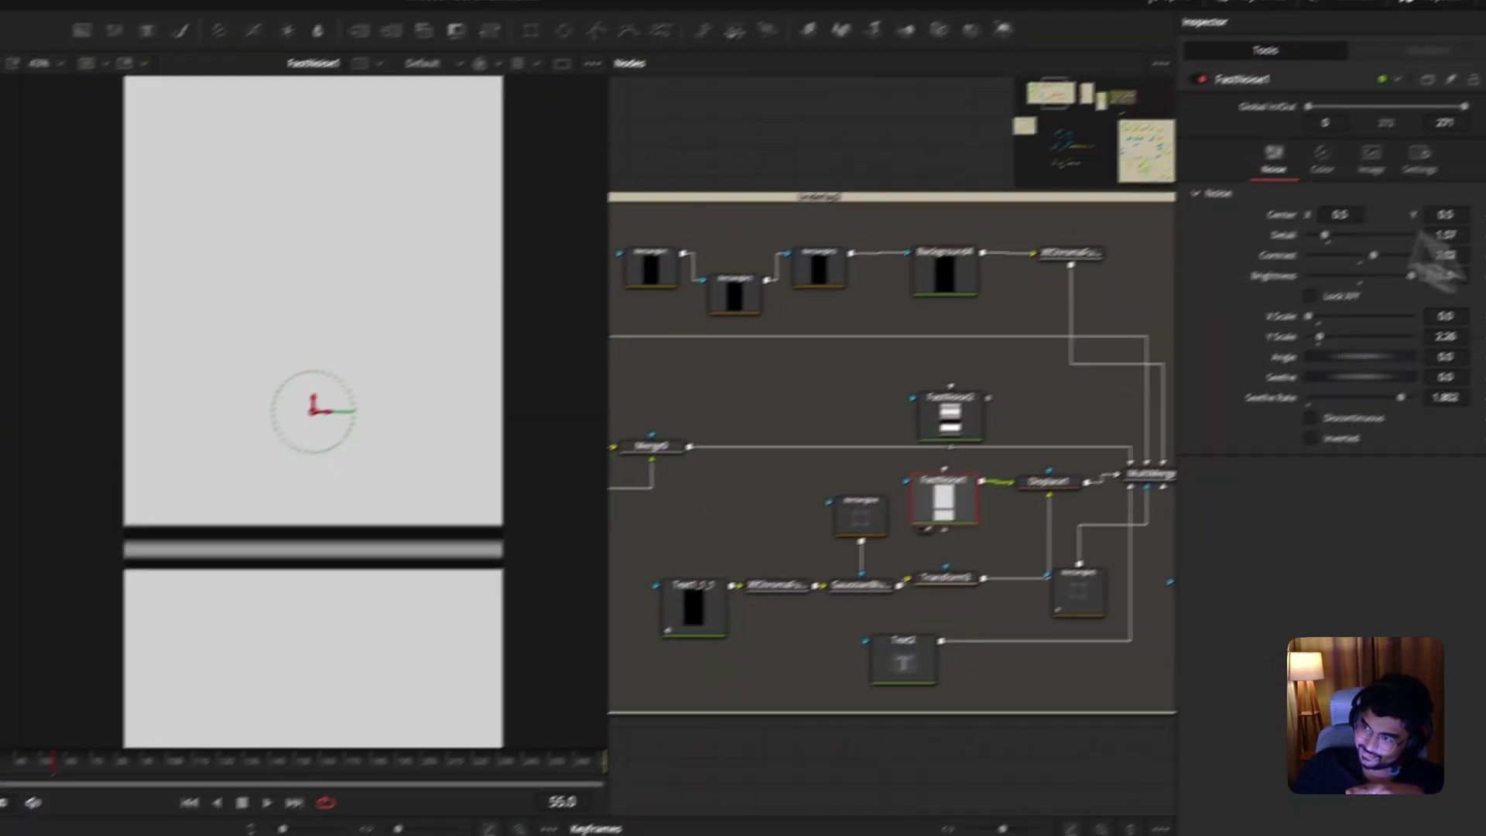
{"action": "left_click", "coordinate": [1321, 160]}
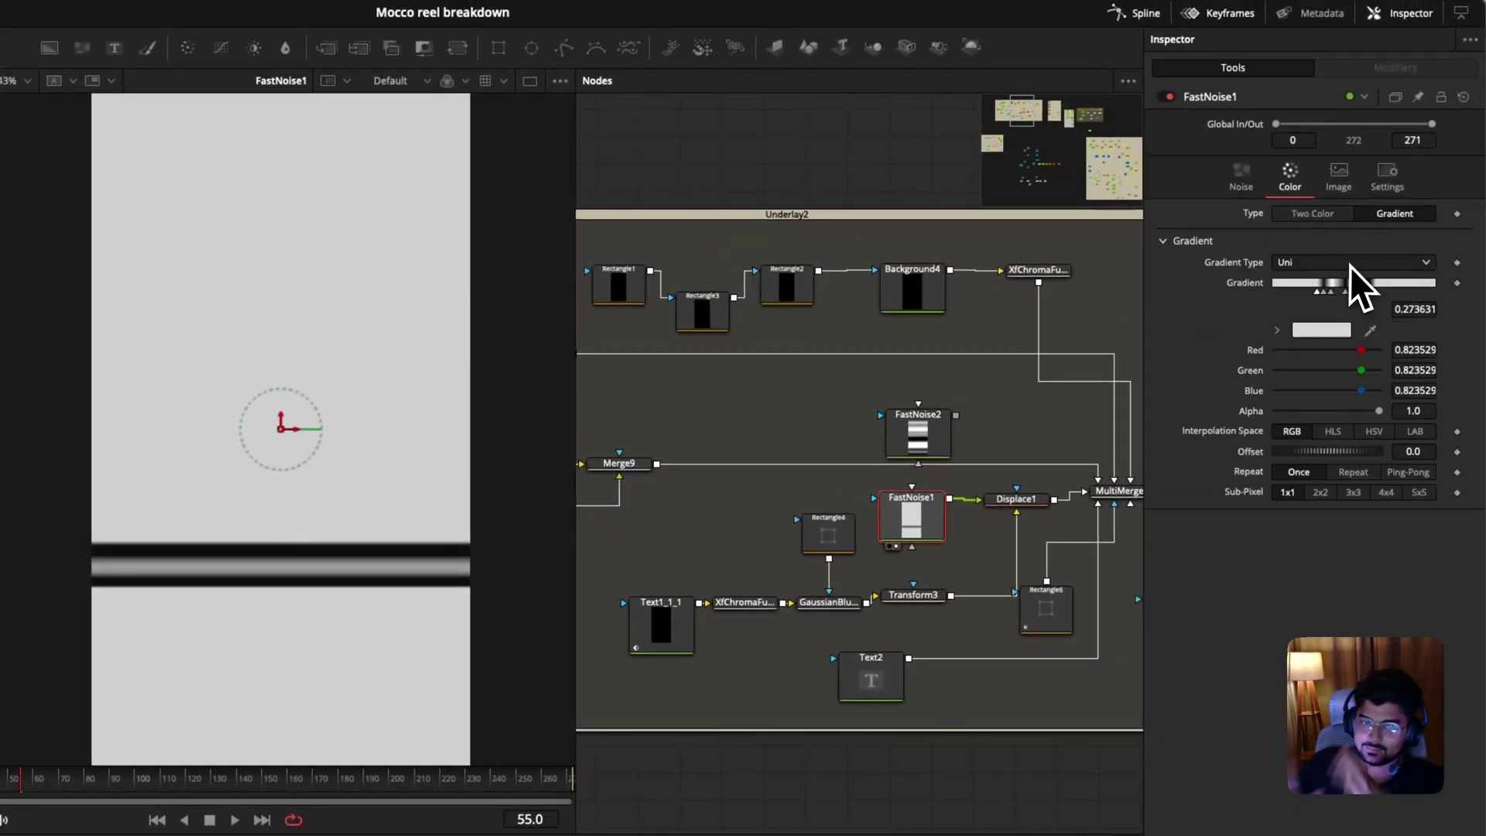
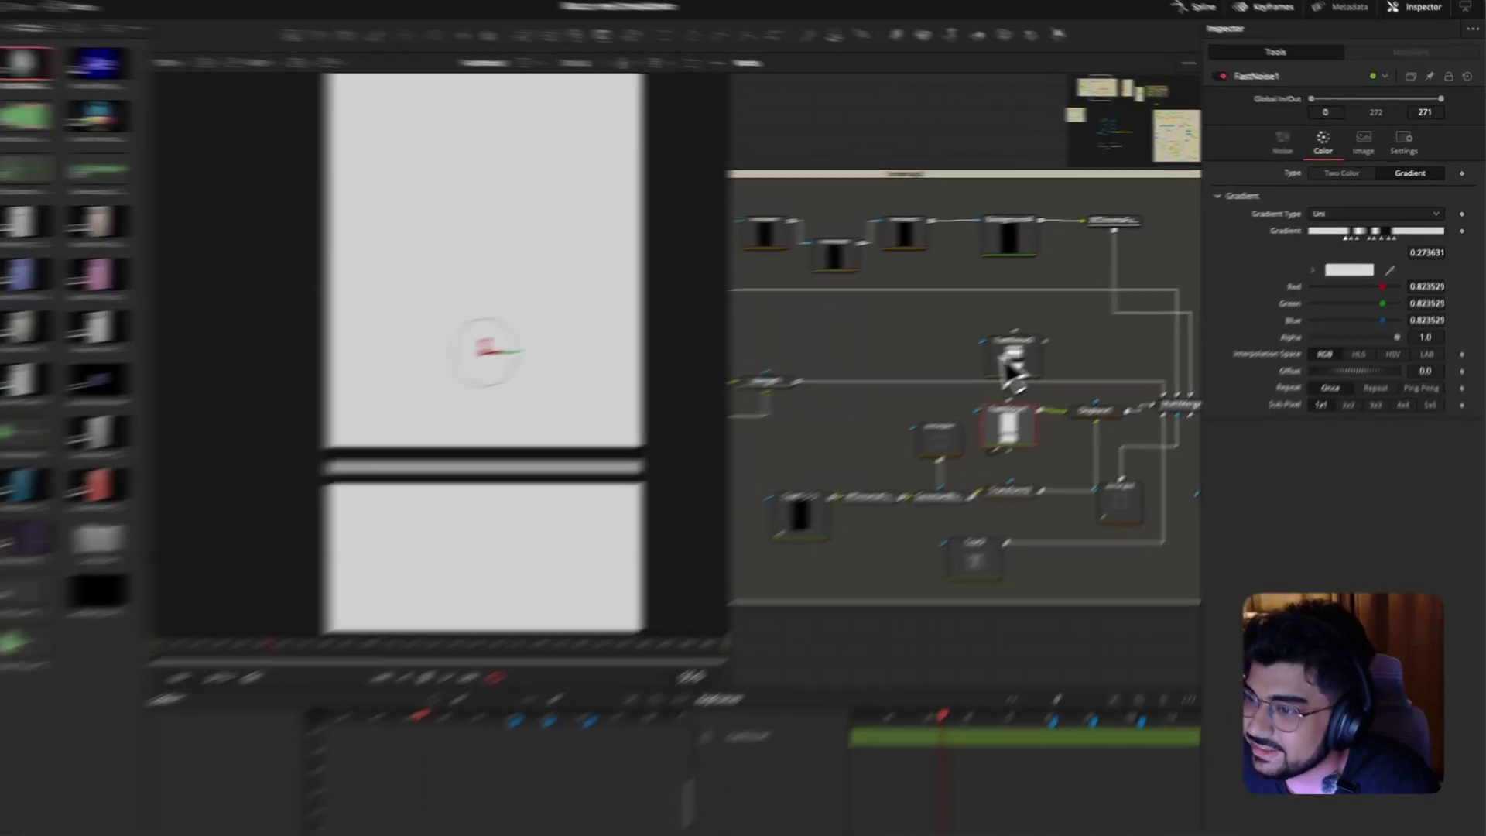
Add and reposition stops on FastNoise2's gradient to form alternating light and dark bands, and show the node in the viewer.
{"action": "left_click", "coordinate": [1084, 327]}
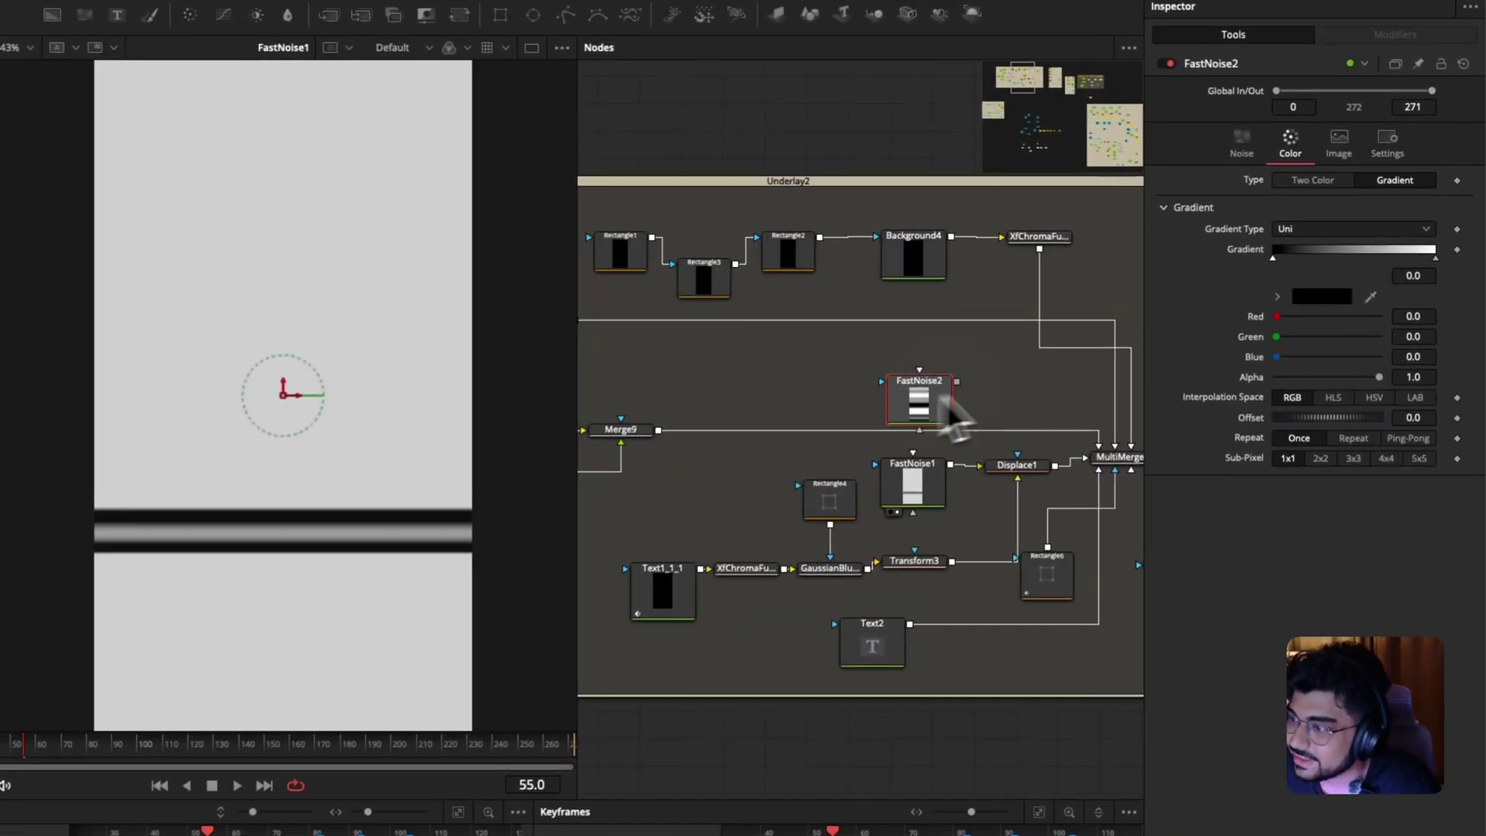
{"action": "left_click", "coordinate": [1426, 249]}
{"action": "left_click", "coordinate": [1416, 249]}
{"action": "left_click", "coordinate": [1406, 249]}
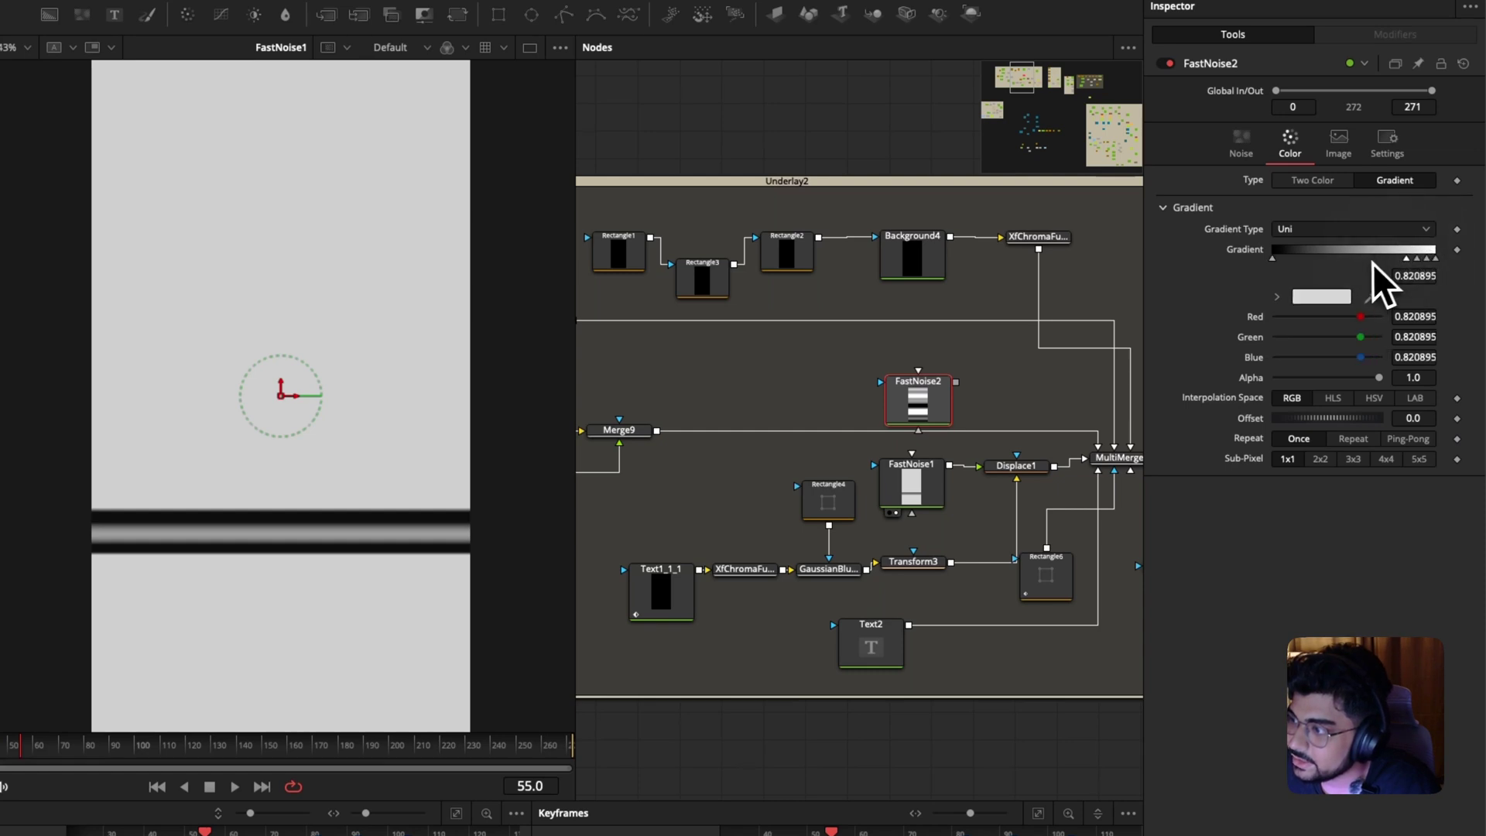
{"action": "mouse_move", "coordinate": [1408, 262]}
{"action": "left_mouse_down"}
{"action": "mouse_move", "coordinate": [1263, 262]}
{"action": "mouse_move", "coordinate": [1348, 256]}
{"action": "mouse_move", "coordinate": [1322, 253]}
{"action": "mouse_move", "coordinate": [1332, 248]}
{"action": "mouse_move", "coordinate": [1409, 262]}
{"action": "mouse_move", "coordinate": [1386, 269]}
{"action": "left_mouse_up"}
{"action": "left_click", "coordinate": [1413, 257]}
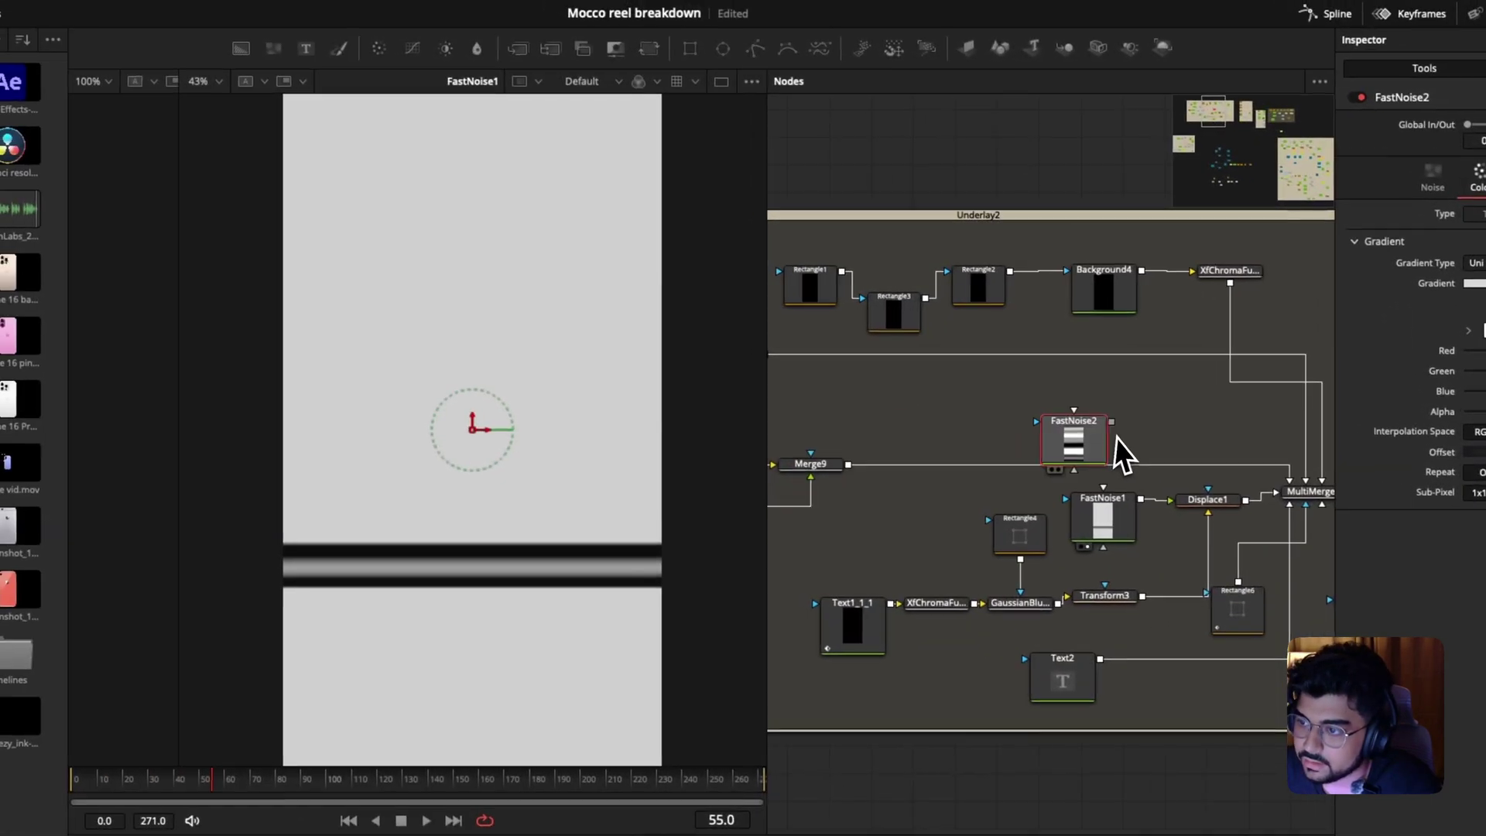
{"action": "left_click_drag", "start_coordinate": [1101, 464], "coordinate": [607, 465]}
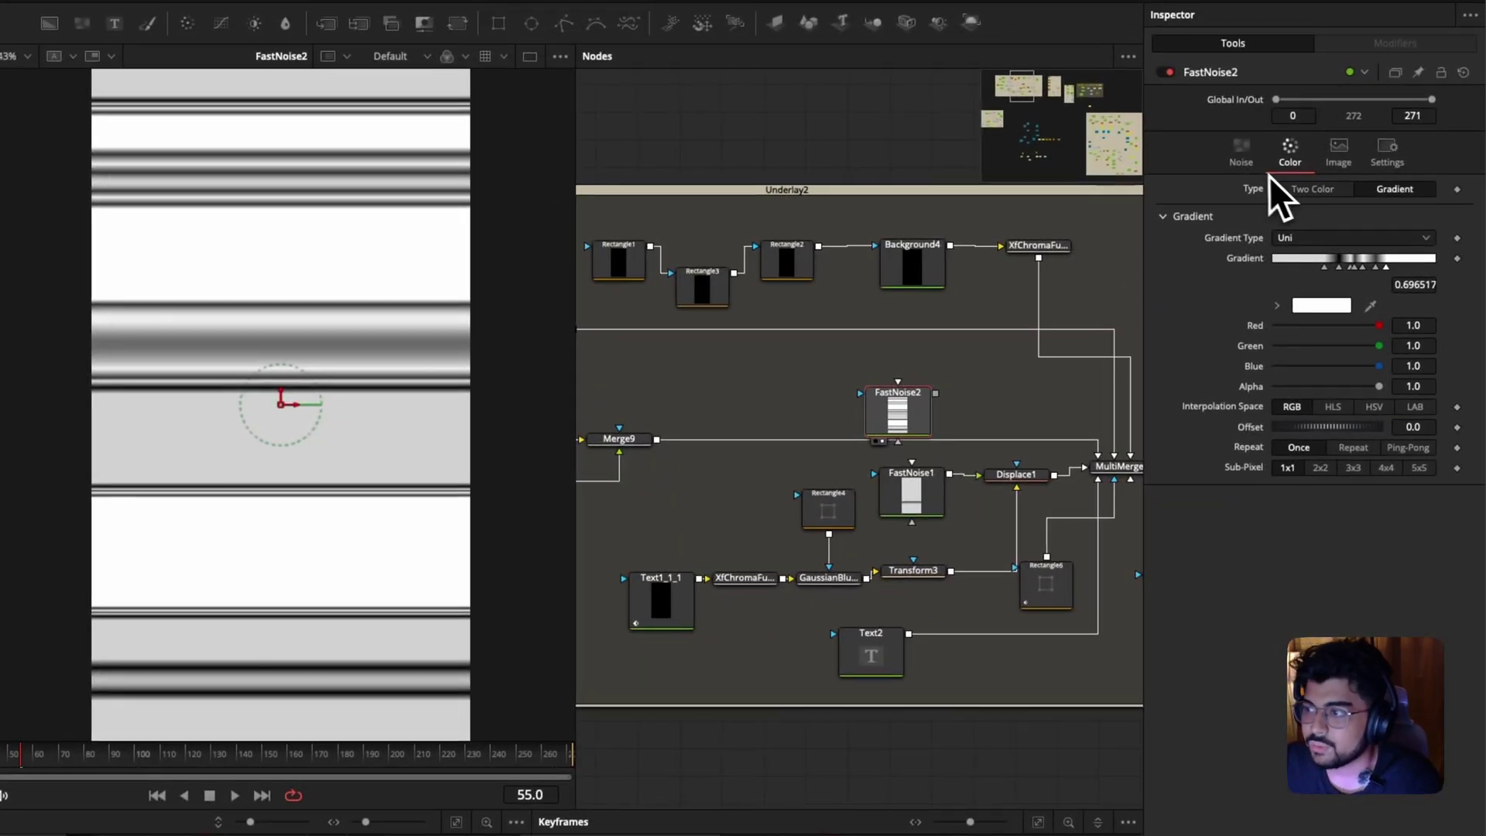
Set FastNoise2's Detail to 0.39 and Seethe Rate to 1.0, playing back the noise after each change.
{"action": "left_click", "coordinate": [1261, 167]}
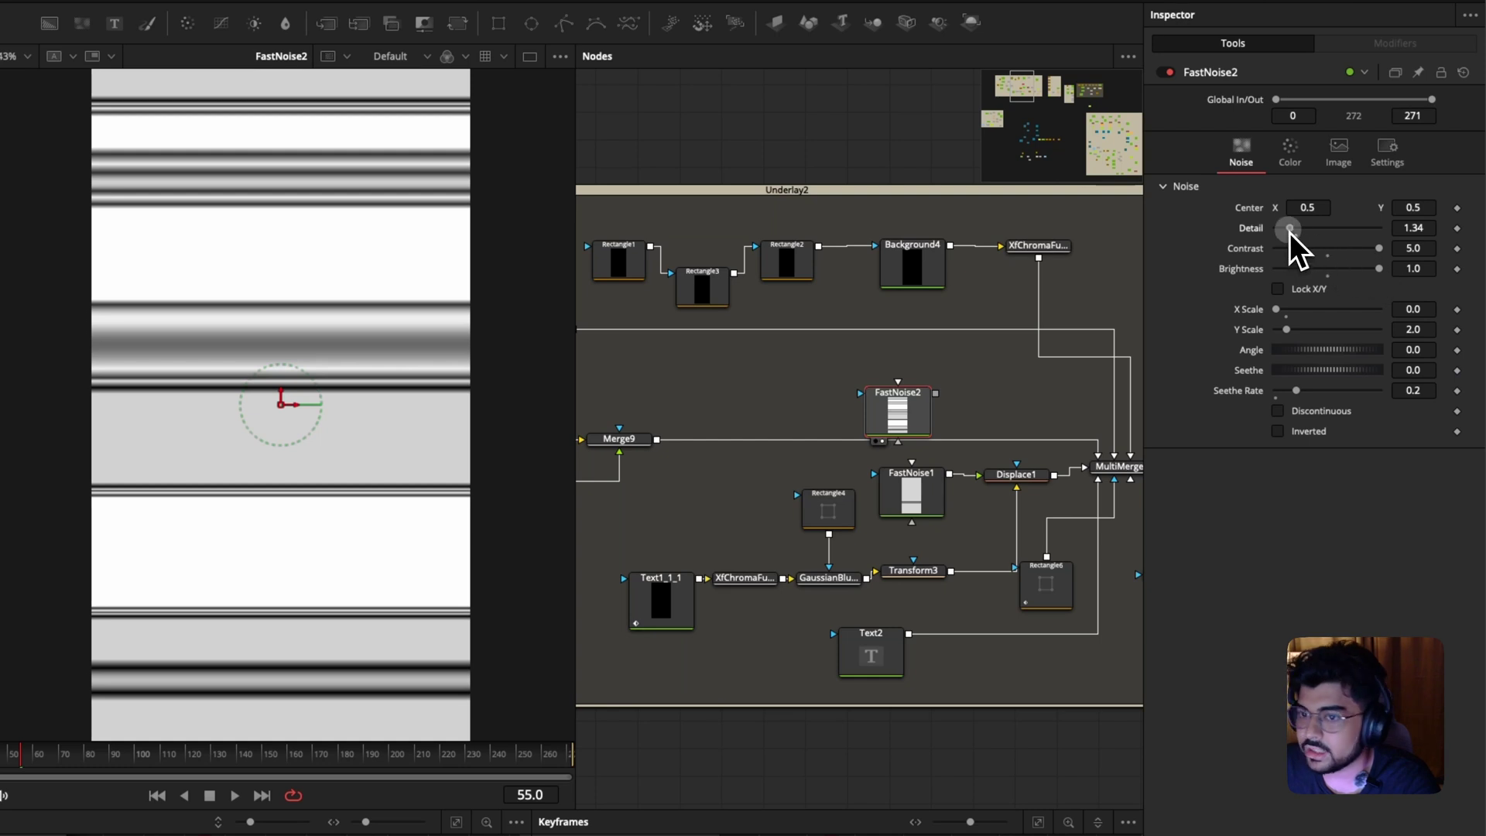
{"action": "left_click_drag", "start_coordinate": [1289, 229], "coordinate": [1293, 230]}
{"action": "left_click_drag", "start_coordinate": [1281, 238], "coordinate": [1279, 237]}
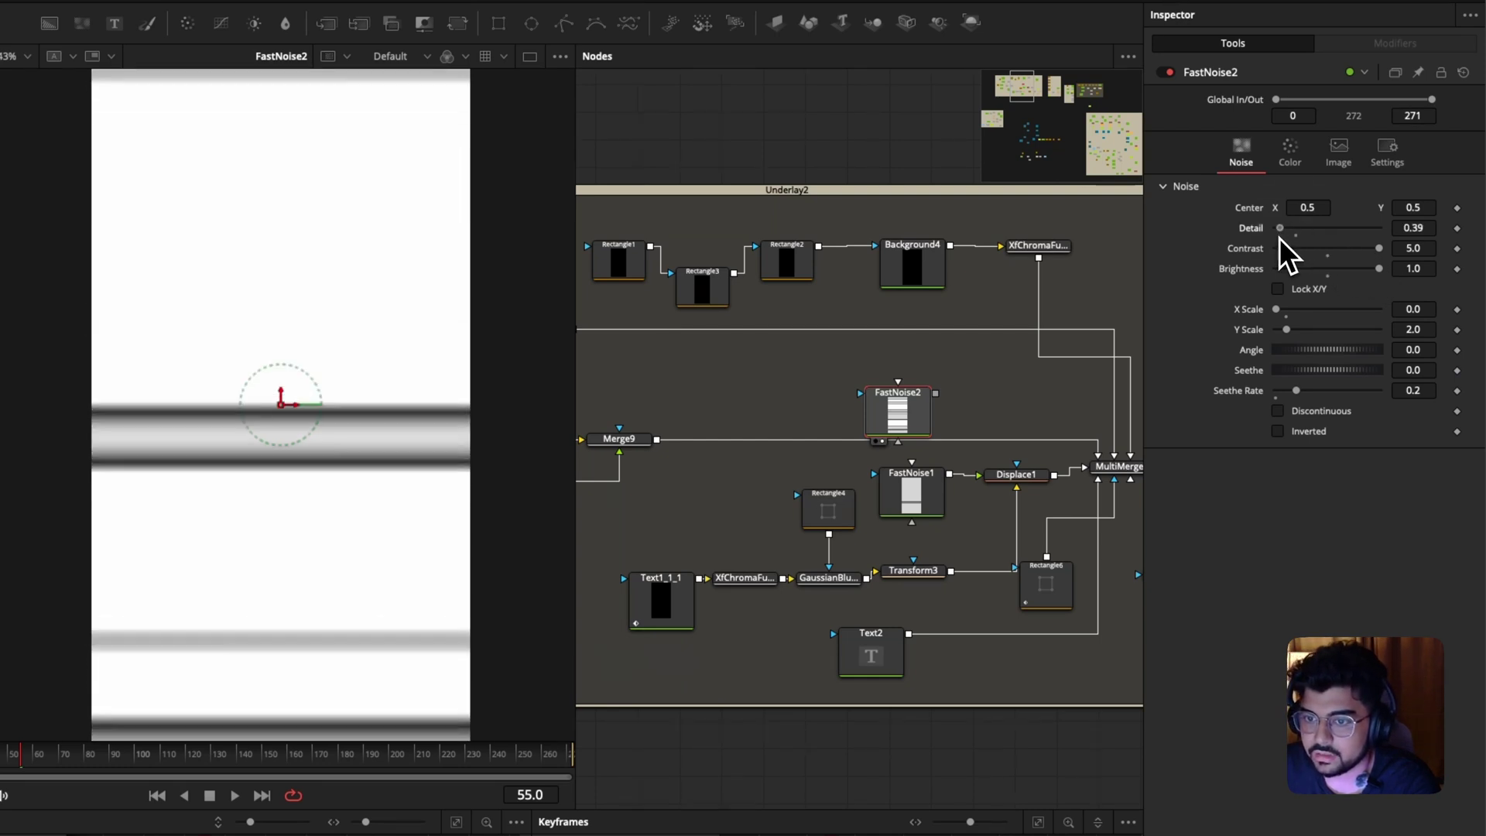
{"action": "key", "text": "space"}
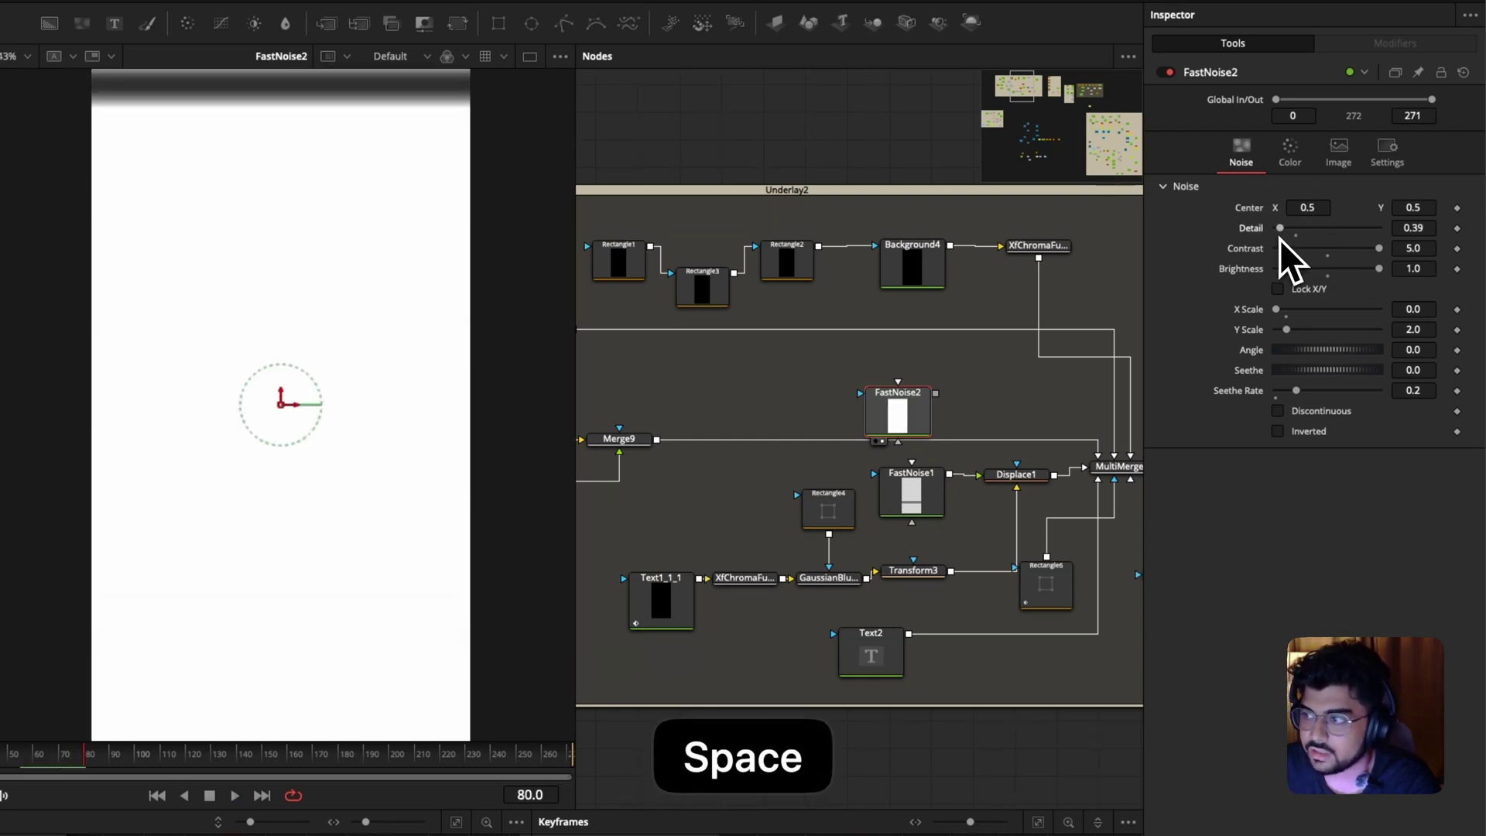
{"action": "left_click_drag", "start_coordinate": [1296, 390], "coordinate": [1379, 390]}
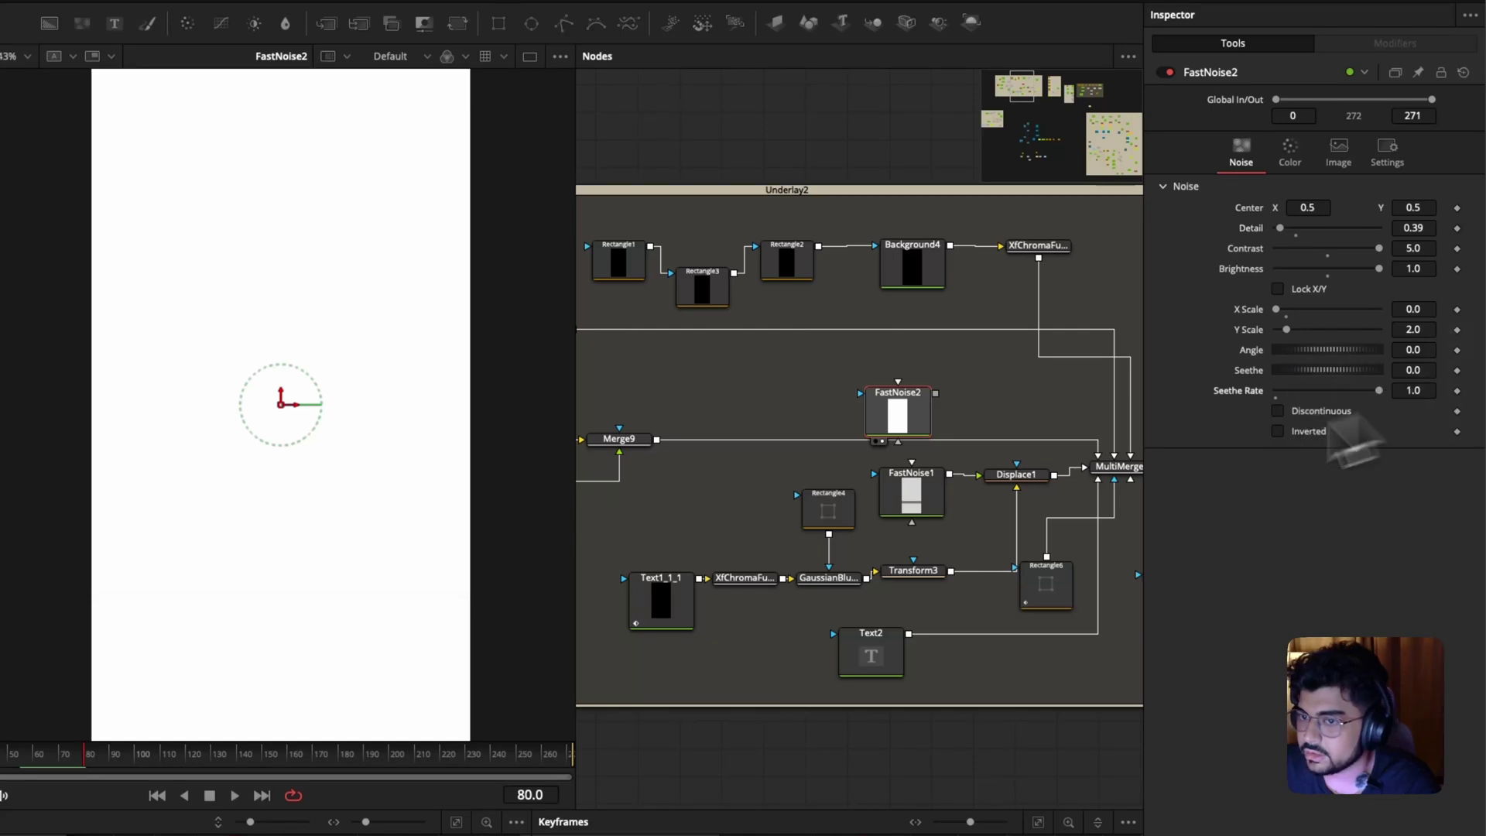
{"action": "key", "text": "space"}
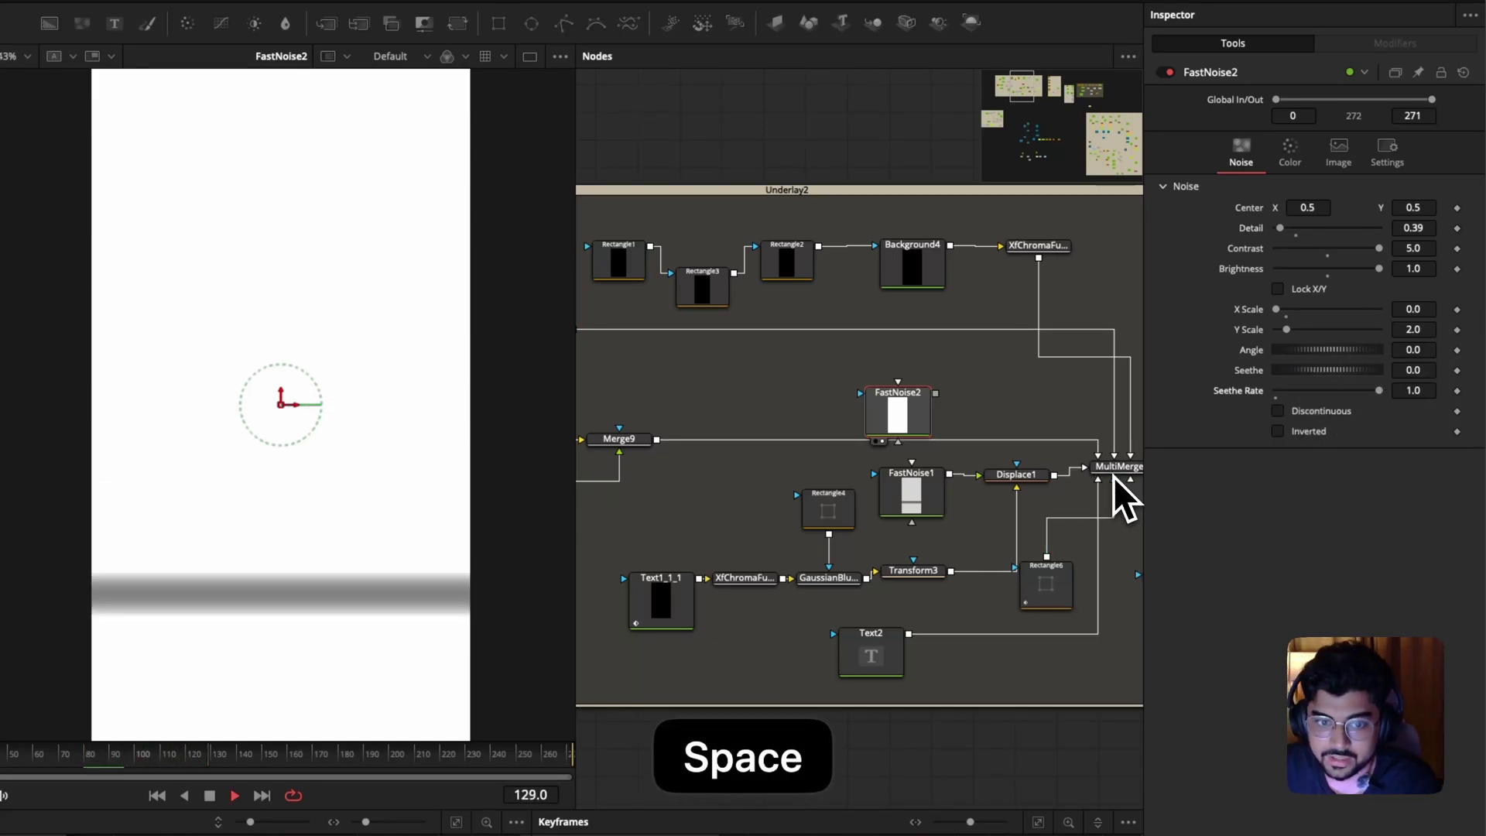
{"action": "key", "text": "space"}
Move Displace1 closer to FastNoise1 in the node tree and delete the FastNoise2 node.
{"action": "left_click", "coordinate": [1021, 484]}
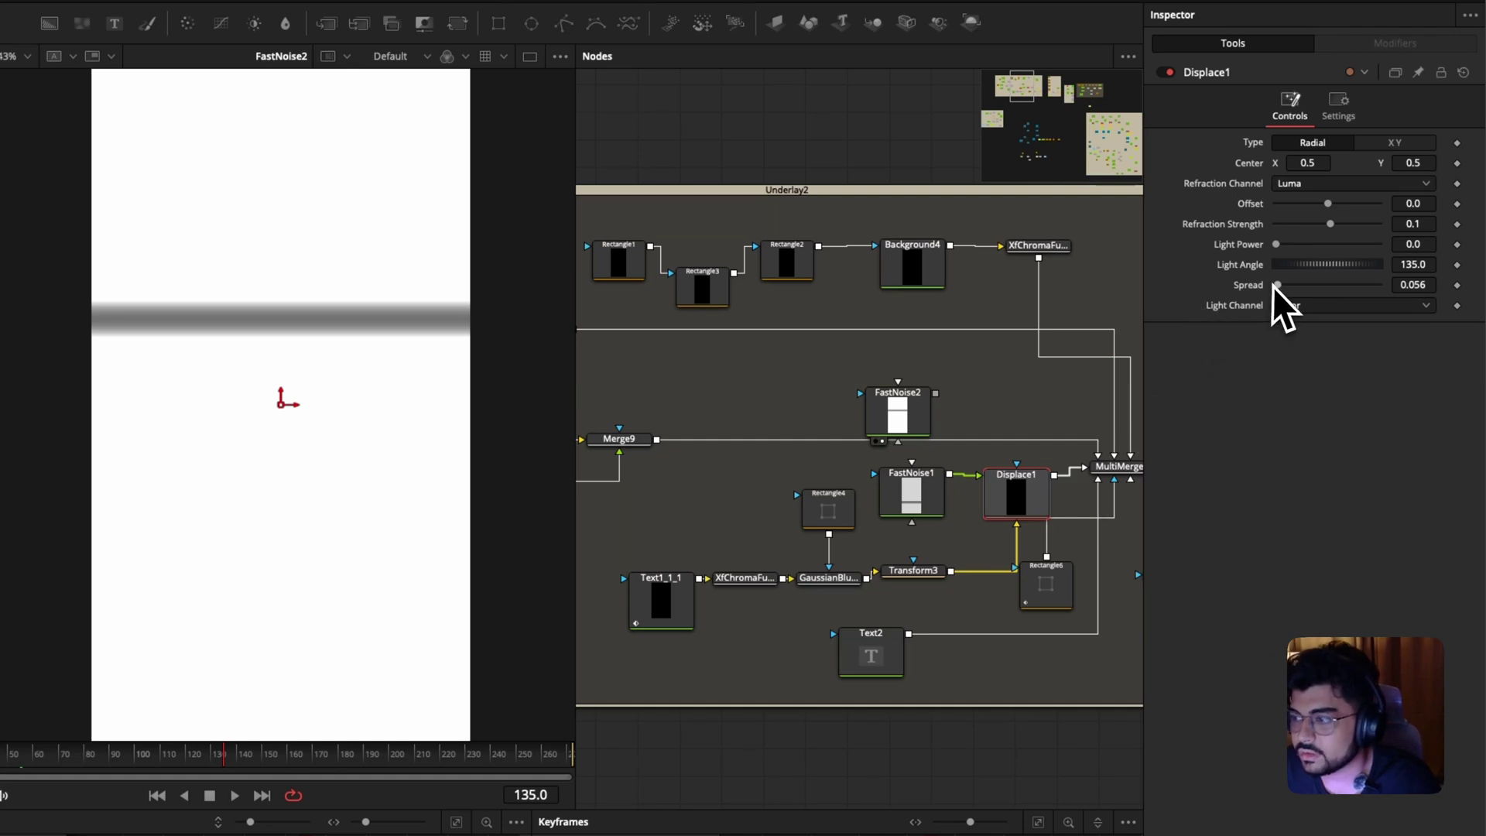
{"action": "mouse_move", "coordinate": [1021, 511]}
{"action": "left_mouse_down"}
{"action": "mouse_move", "coordinate": [1072, 518]}
{"action": "mouse_move", "coordinate": [1005, 530]}
{"action": "left_mouse_up"}
{"action": "left_click", "coordinate": [913, 427]}
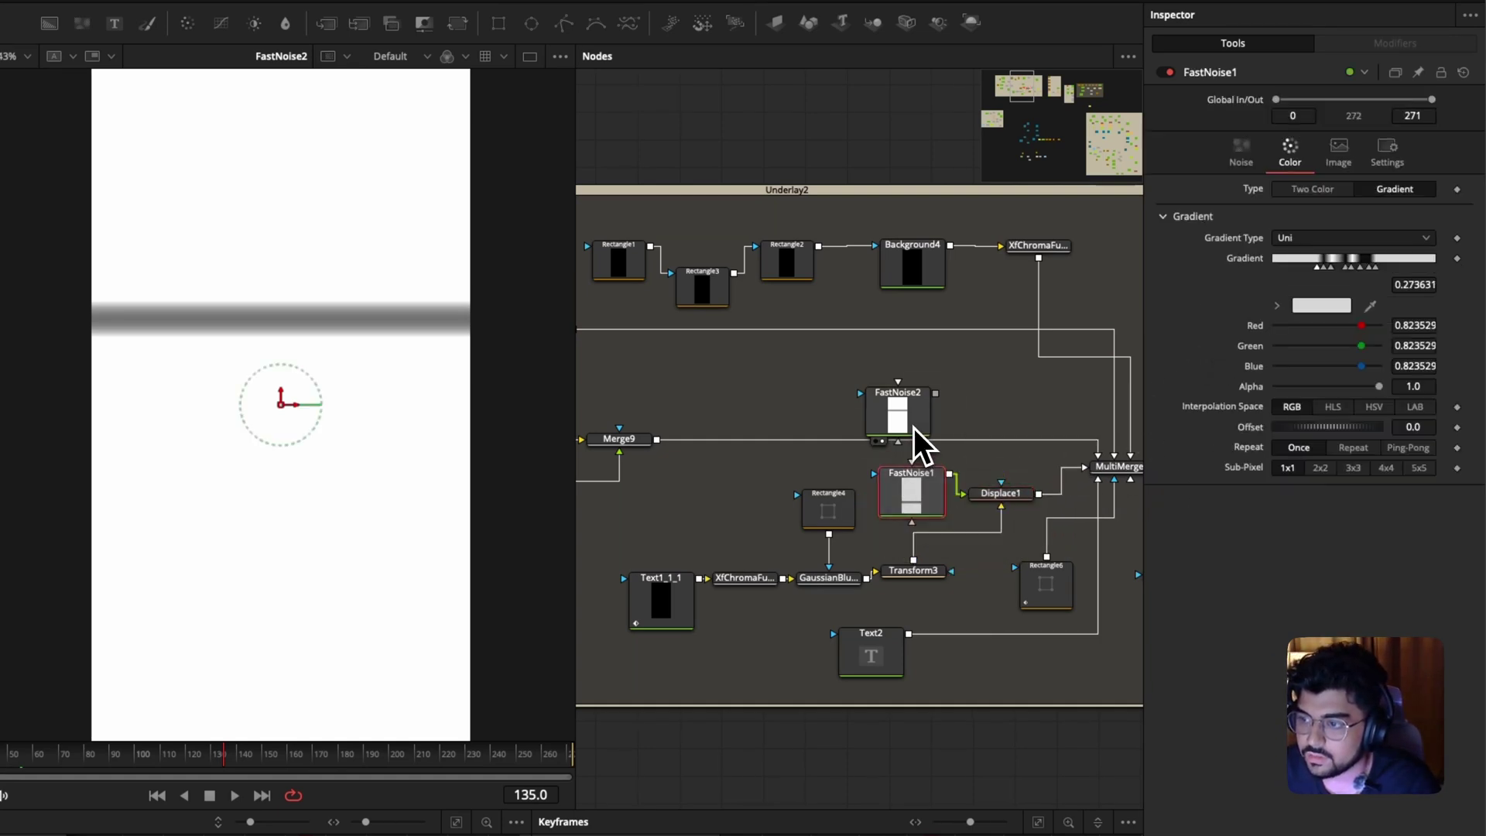
{"action": "key", "text": "BackSpace"}
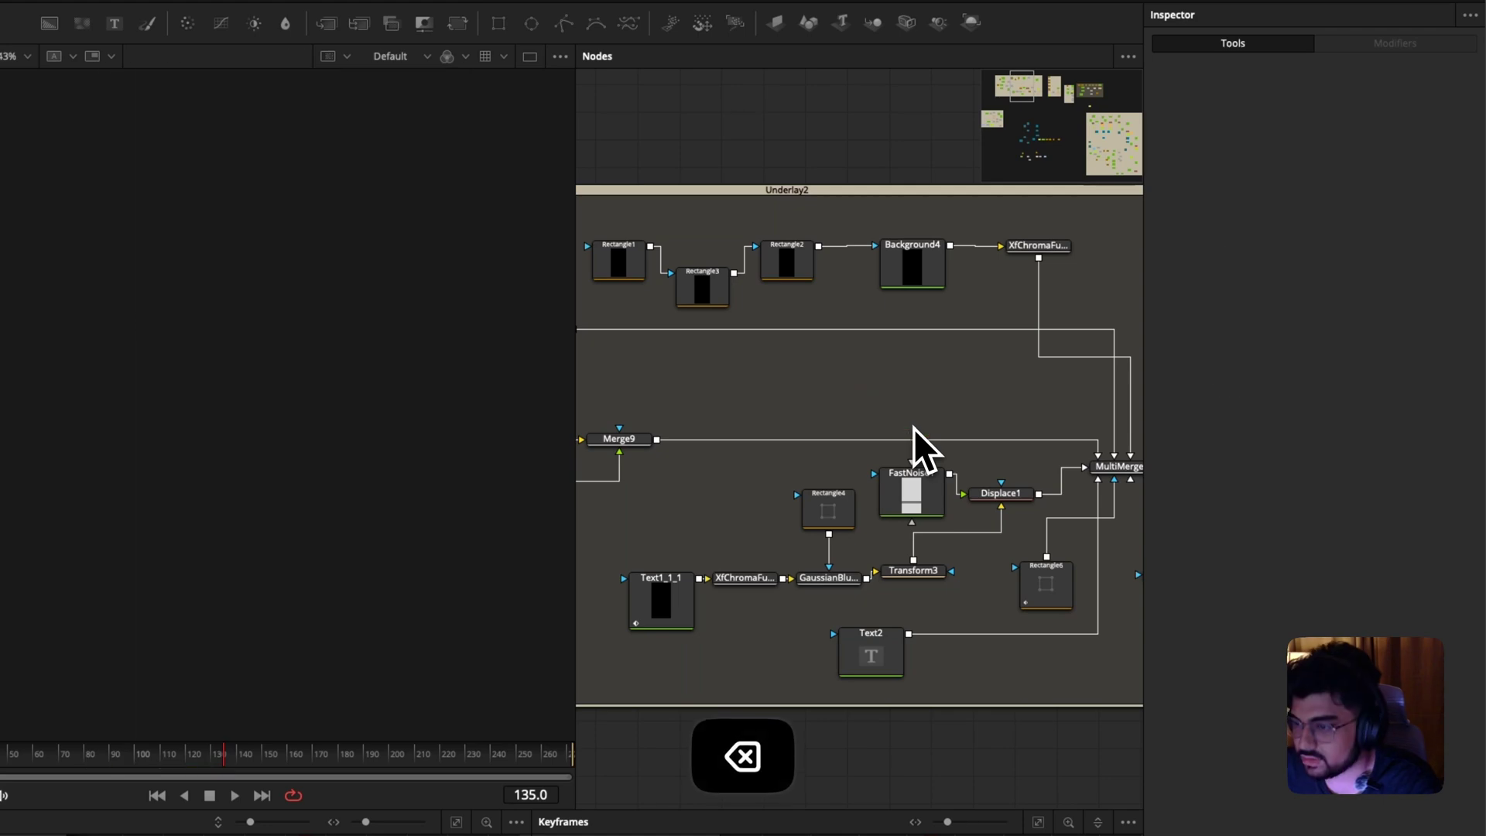
Review Displace1's controls and play back its displaced SMART HDR 6 text up close in the viewer.
{"action": "left_click", "coordinate": [1005, 499]}
{"action": "left_click", "coordinate": [1332, 109]}
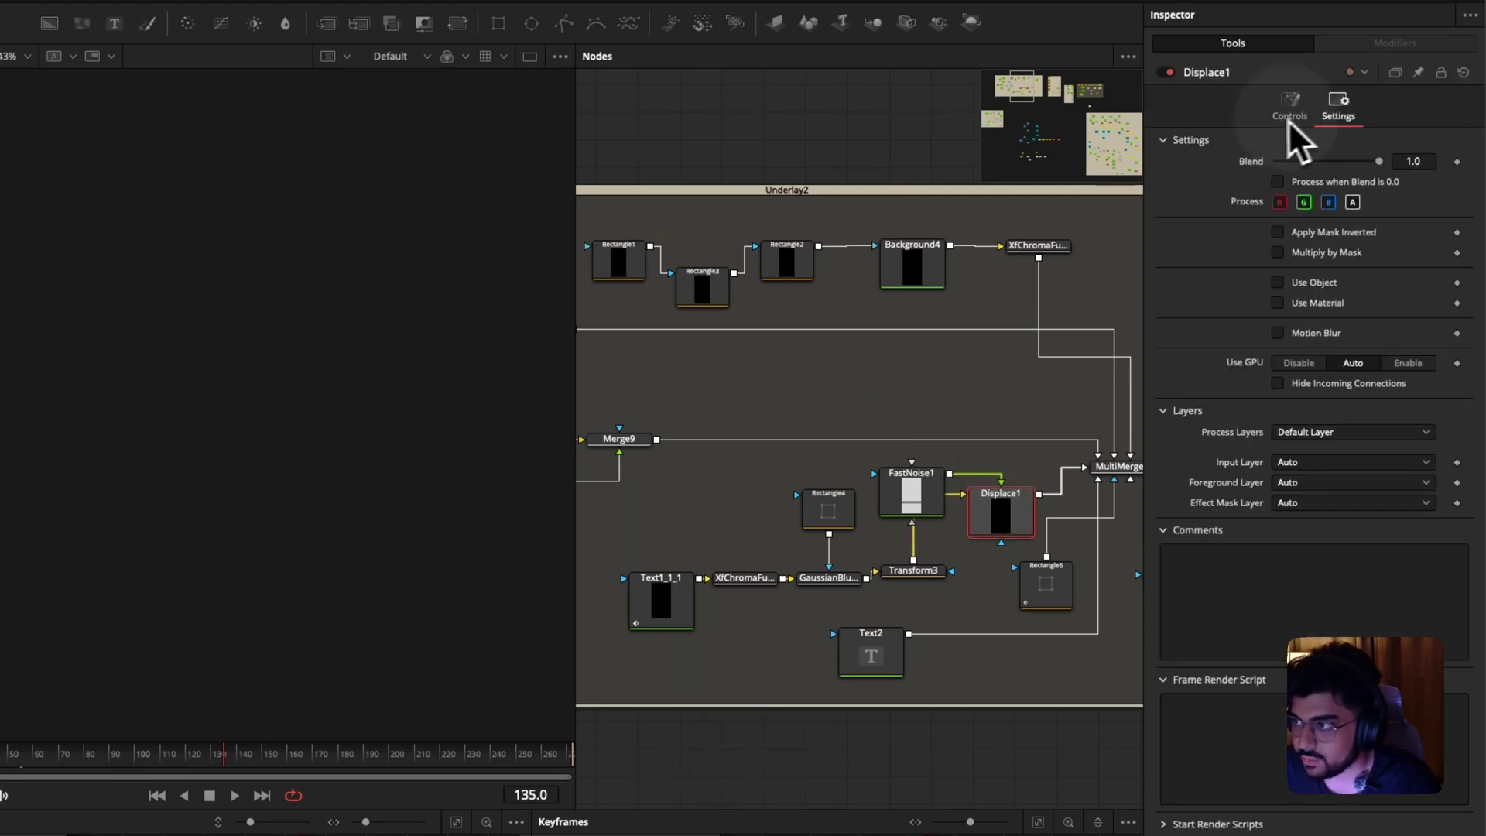
{"action": "left_click", "coordinate": [1285, 116]}
{"action": "left_click_drag", "start_coordinate": [990, 517], "coordinate": [383, 398]}
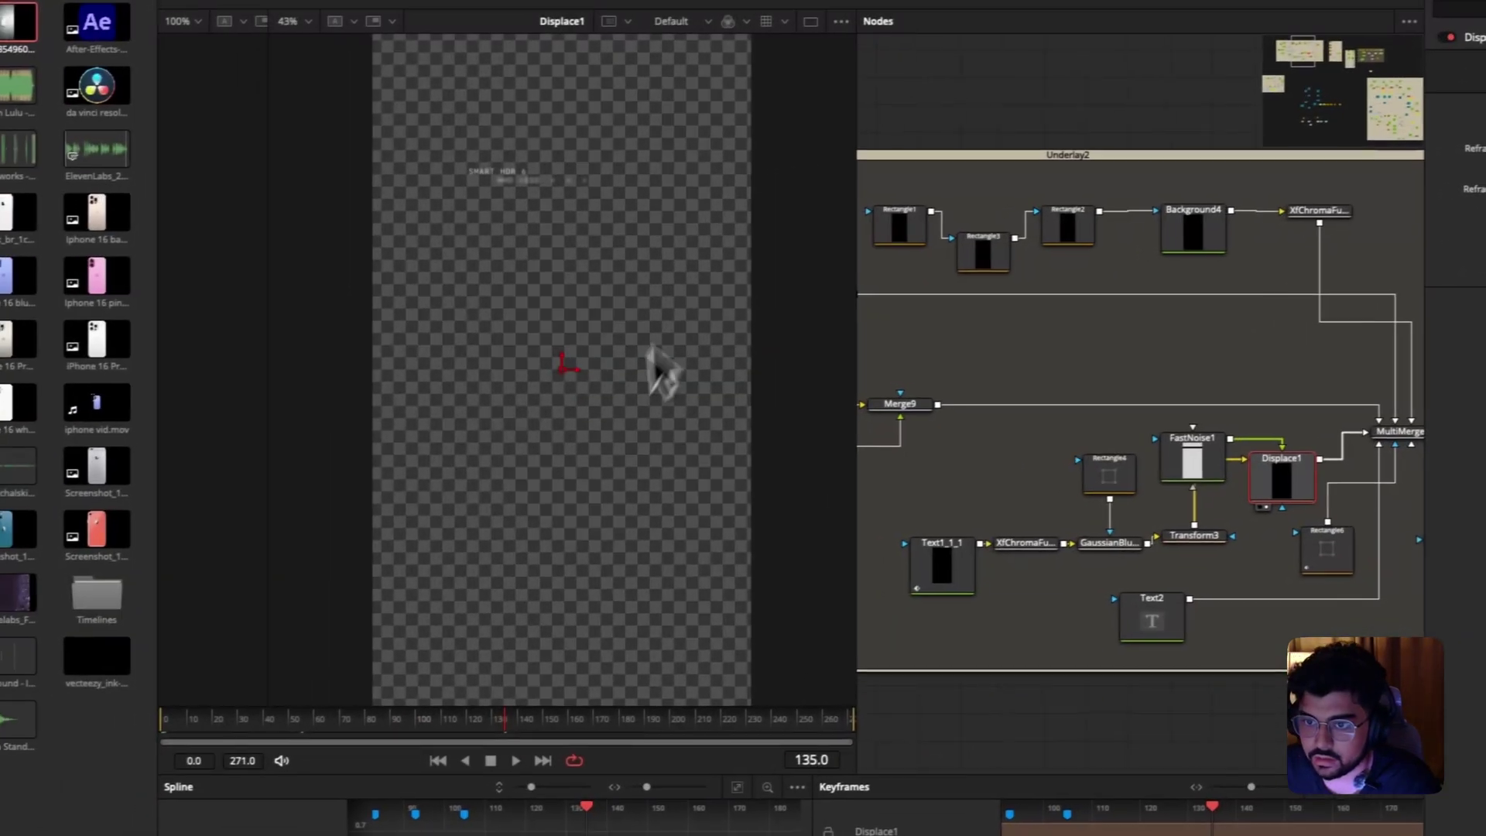
{"action": "key", "text": "space"}
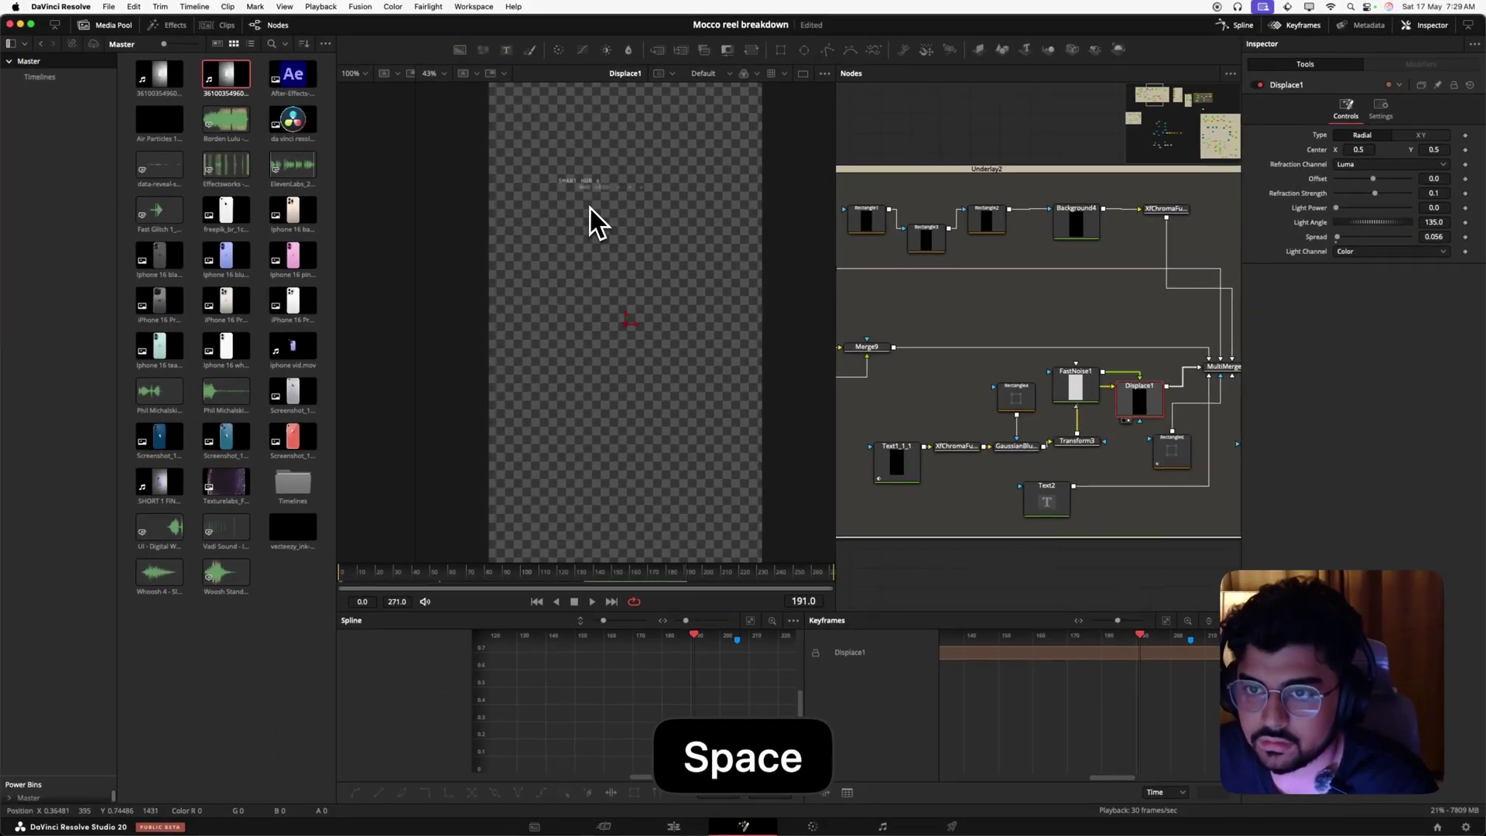
{"action": "scroll", "coordinate": [521, 207], "scroll_direction": "up", "scroll_amount": 5}
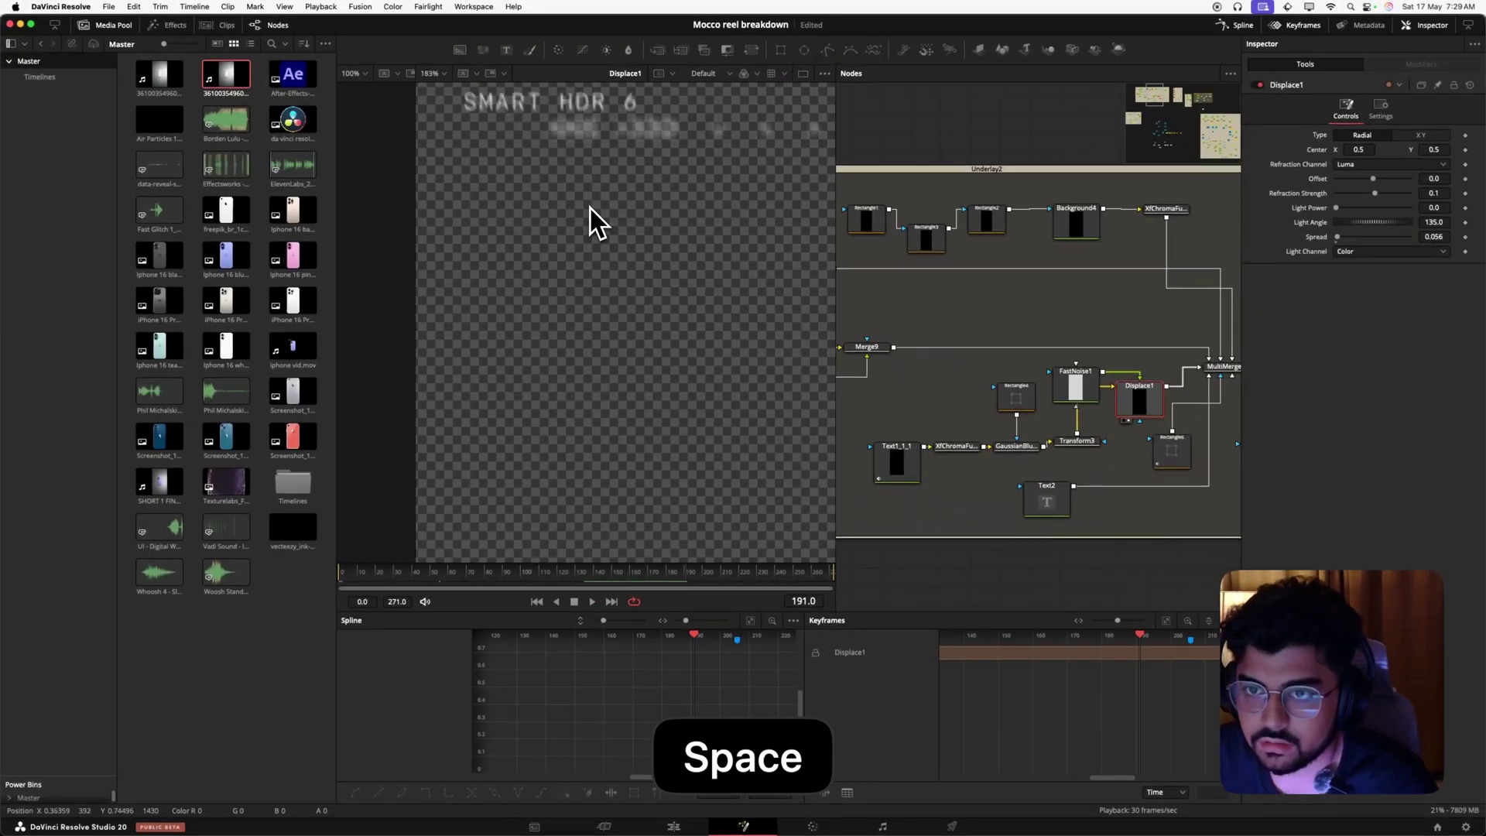
{"action": "key", "text": "space"}
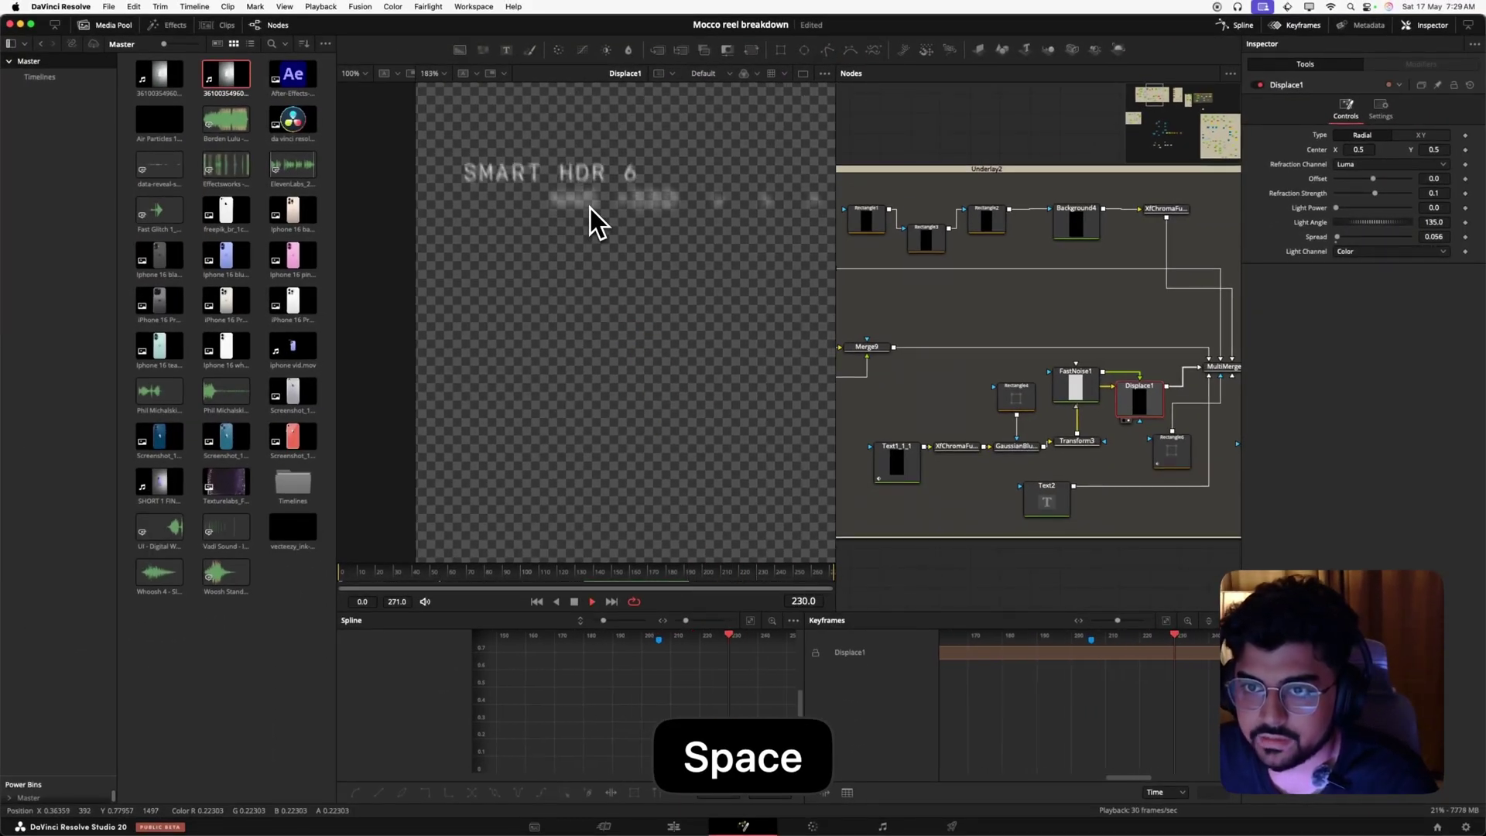
{"action": "key", "text": "space"}
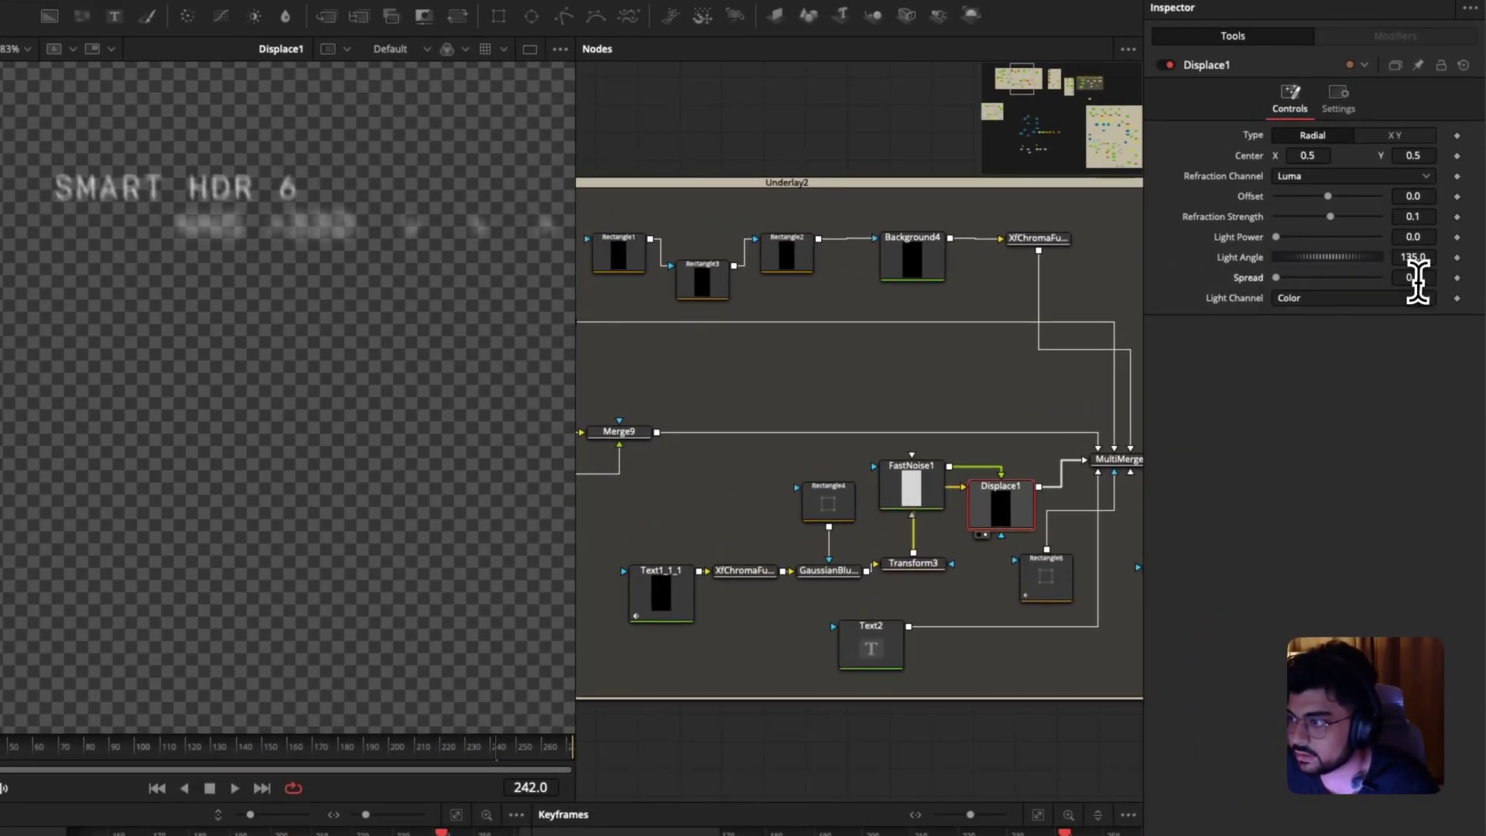
Try a Spread of 0.019 on Displace1 and undo the change.
{"action": "left_click", "coordinate": [1416, 277]}
{"action": "type", "text": "0.019"}
{"action": "key", "text": "super+z"}
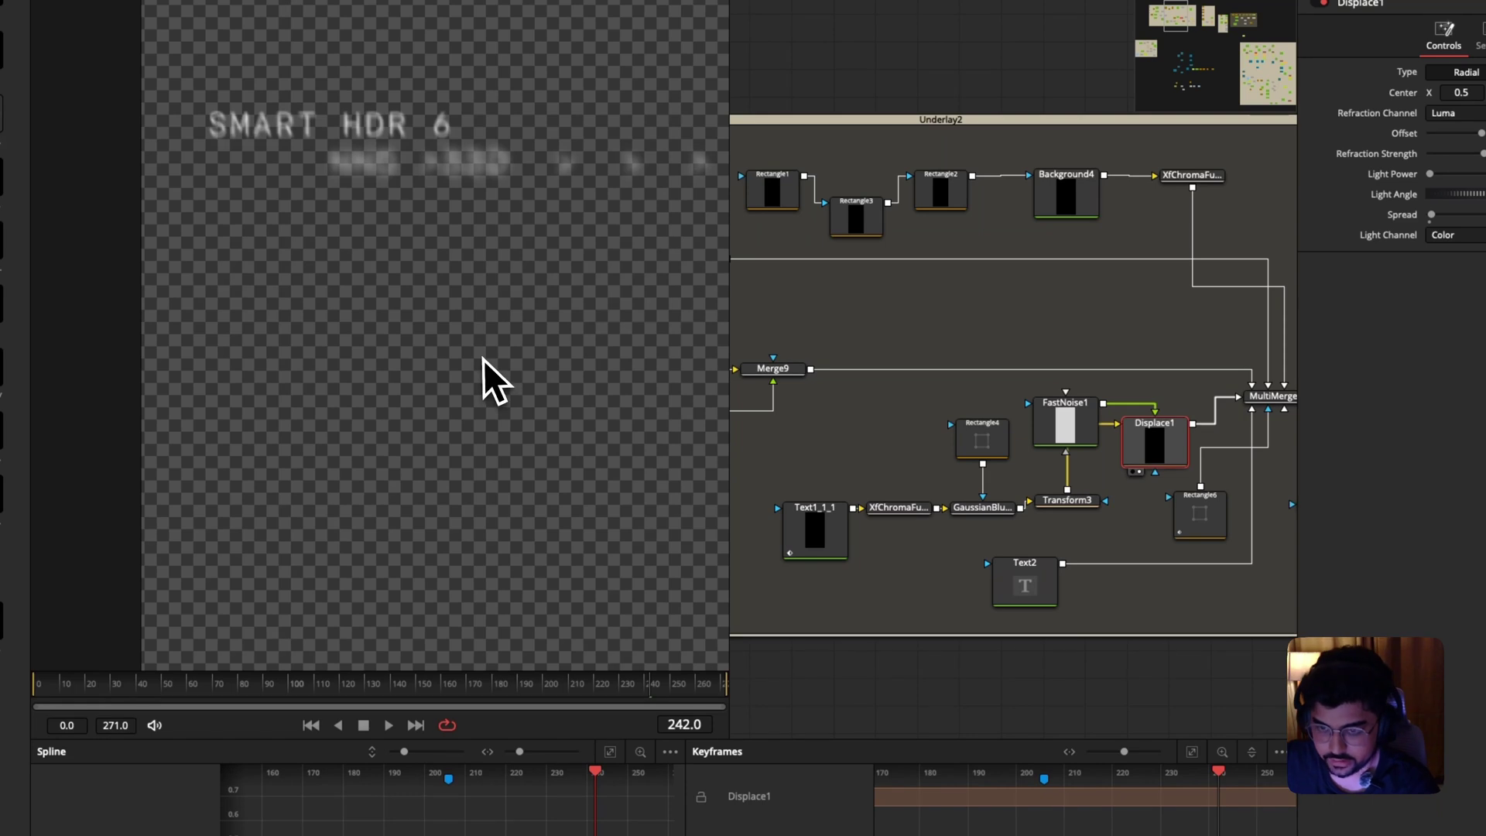
Undo the last Displace1 adjustment and reposition FastNoise1 and Displace1 in the node tree to clear their connections.
{"action": "key", "text": "z"}
{"action": "scroll", "coordinate": [489, 350], "scroll_direction": "down", "scroll_amount": 3}
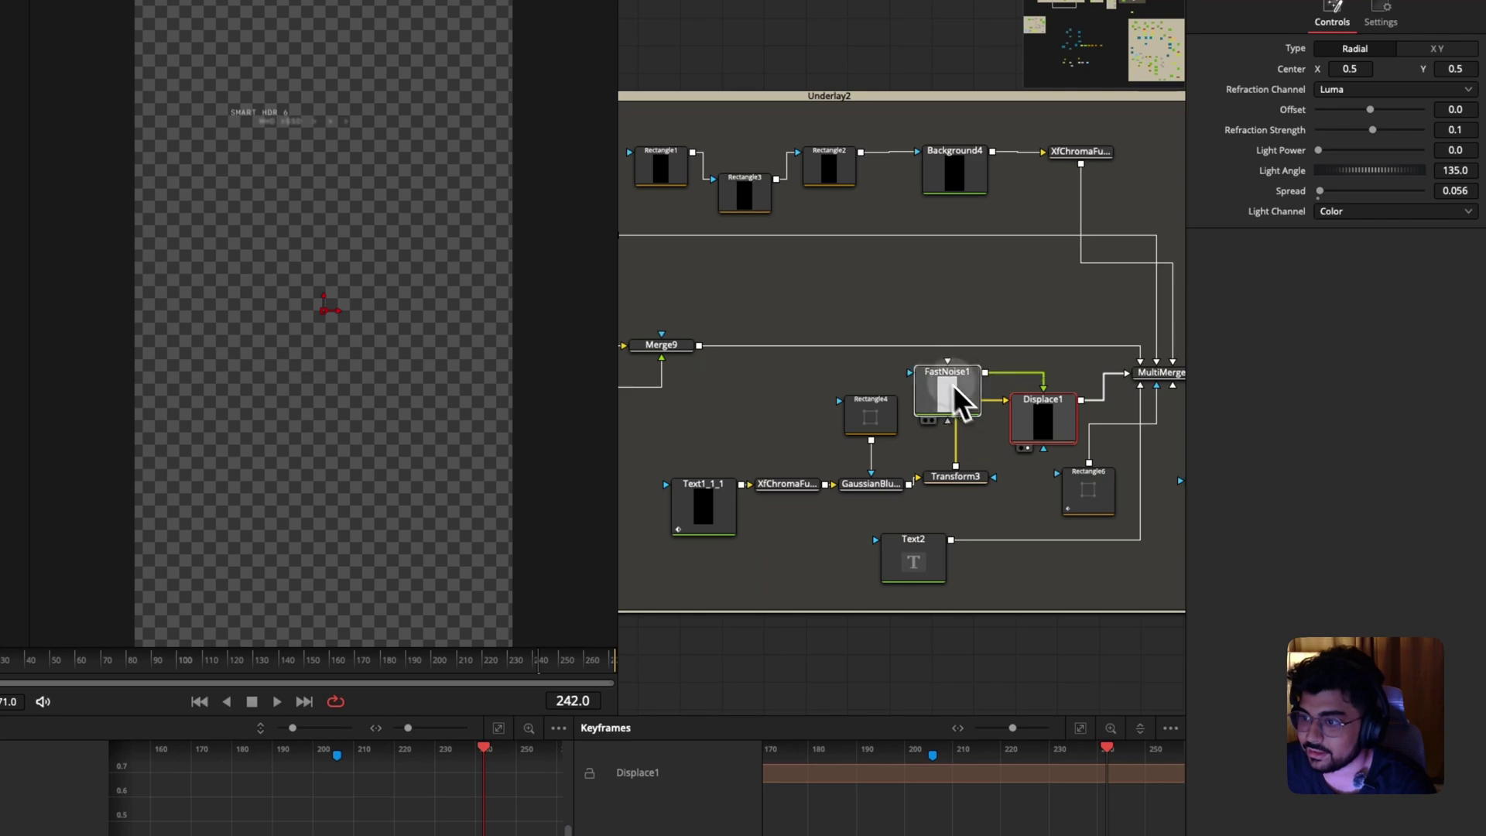
{"action": "left_click_drag", "start_coordinate": [954, 384], "coordinate": [942, 376]}
{"action": "left_click_drag", "start_coordinate": [1041, 410], "coordinate": [1031, 384]}
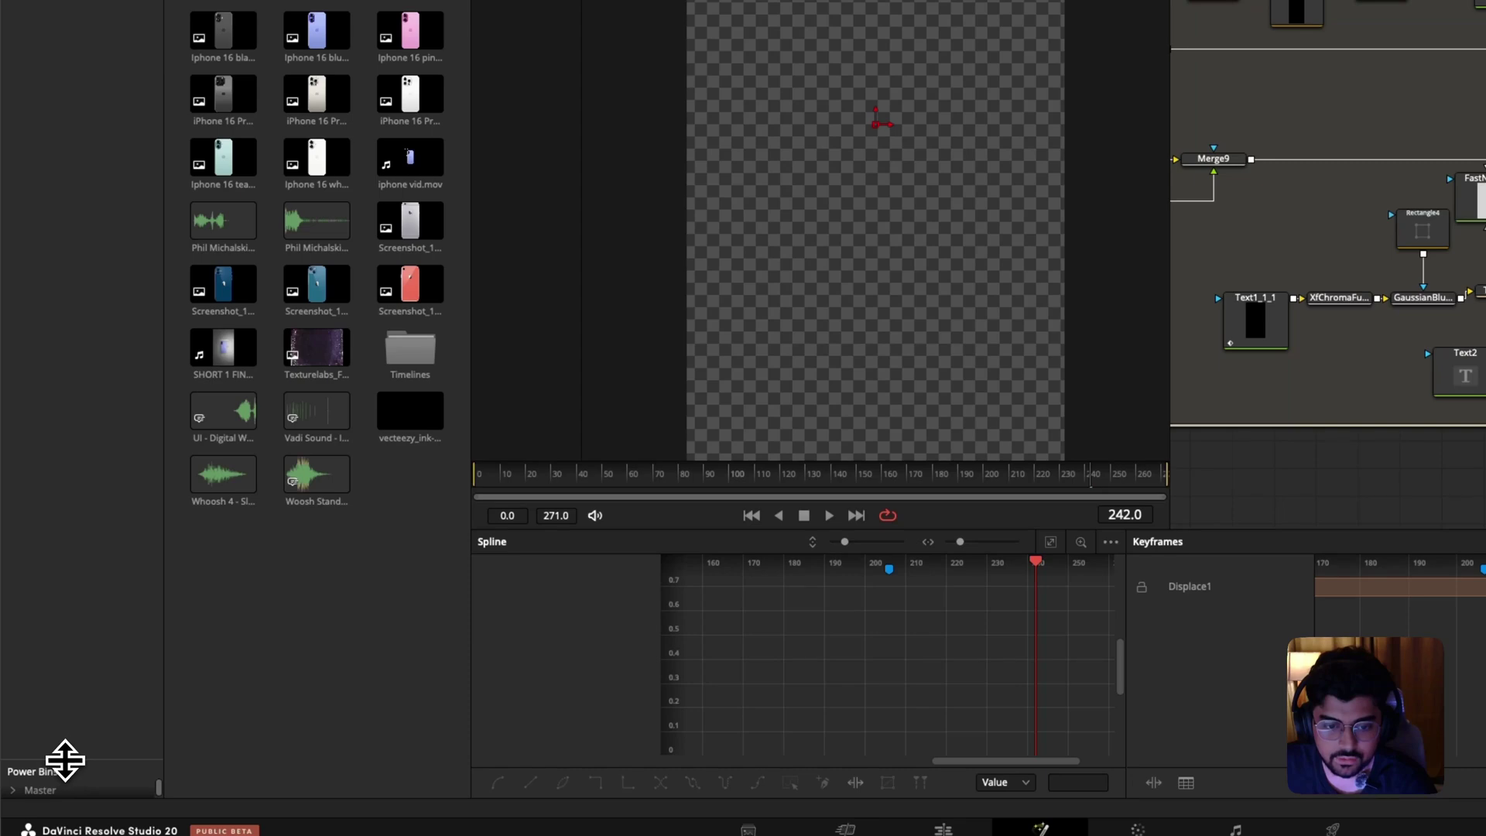
{"action": "left_click_drag", "start_coordinate": [65, 760], "coordinate": [56, 707]}
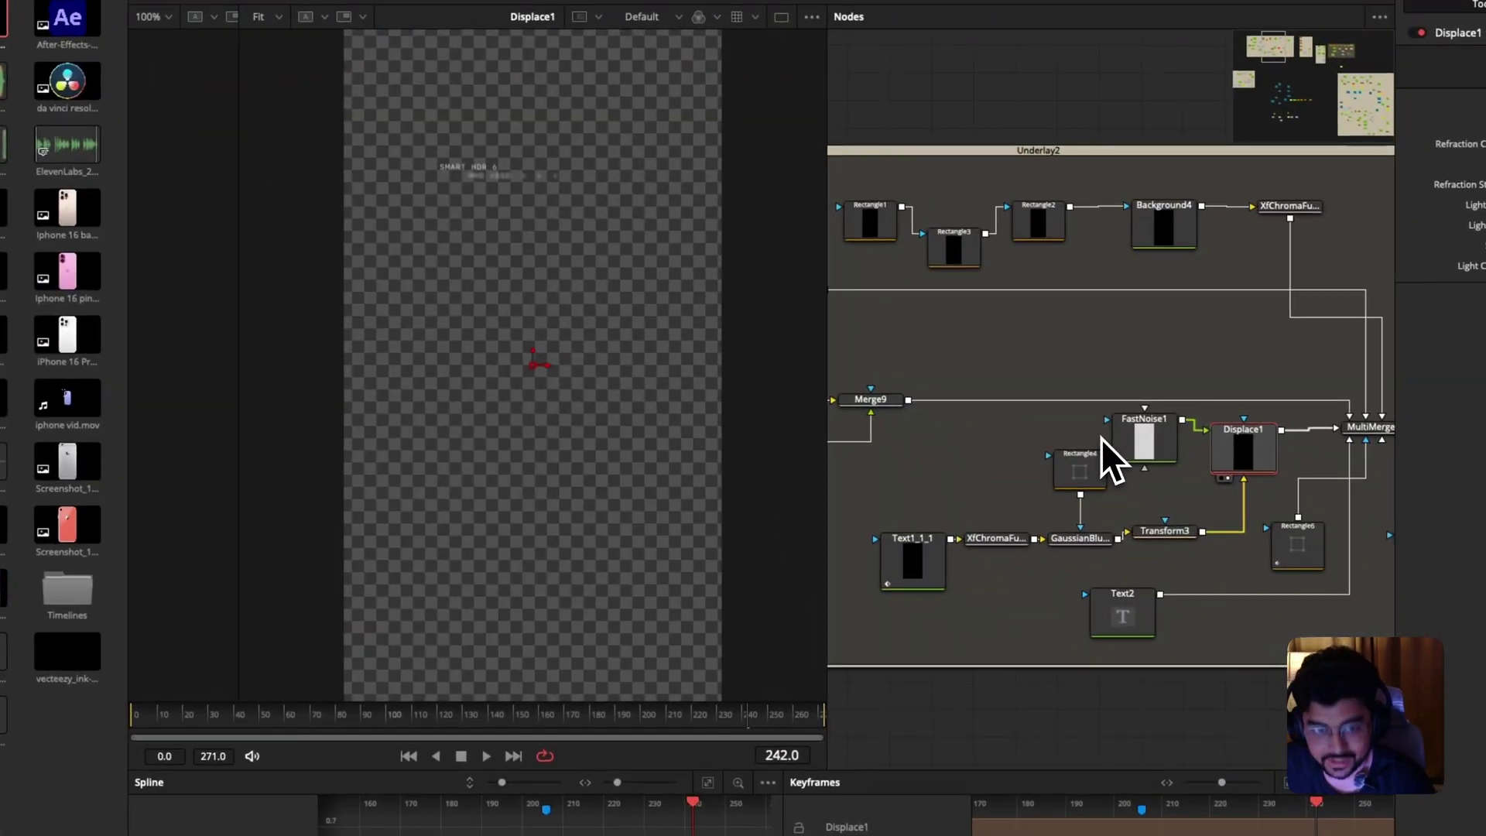
{"action": "scroll", "coordinate": [1100, 438], "scroll_direction": "right", "scroll_amount": 4}
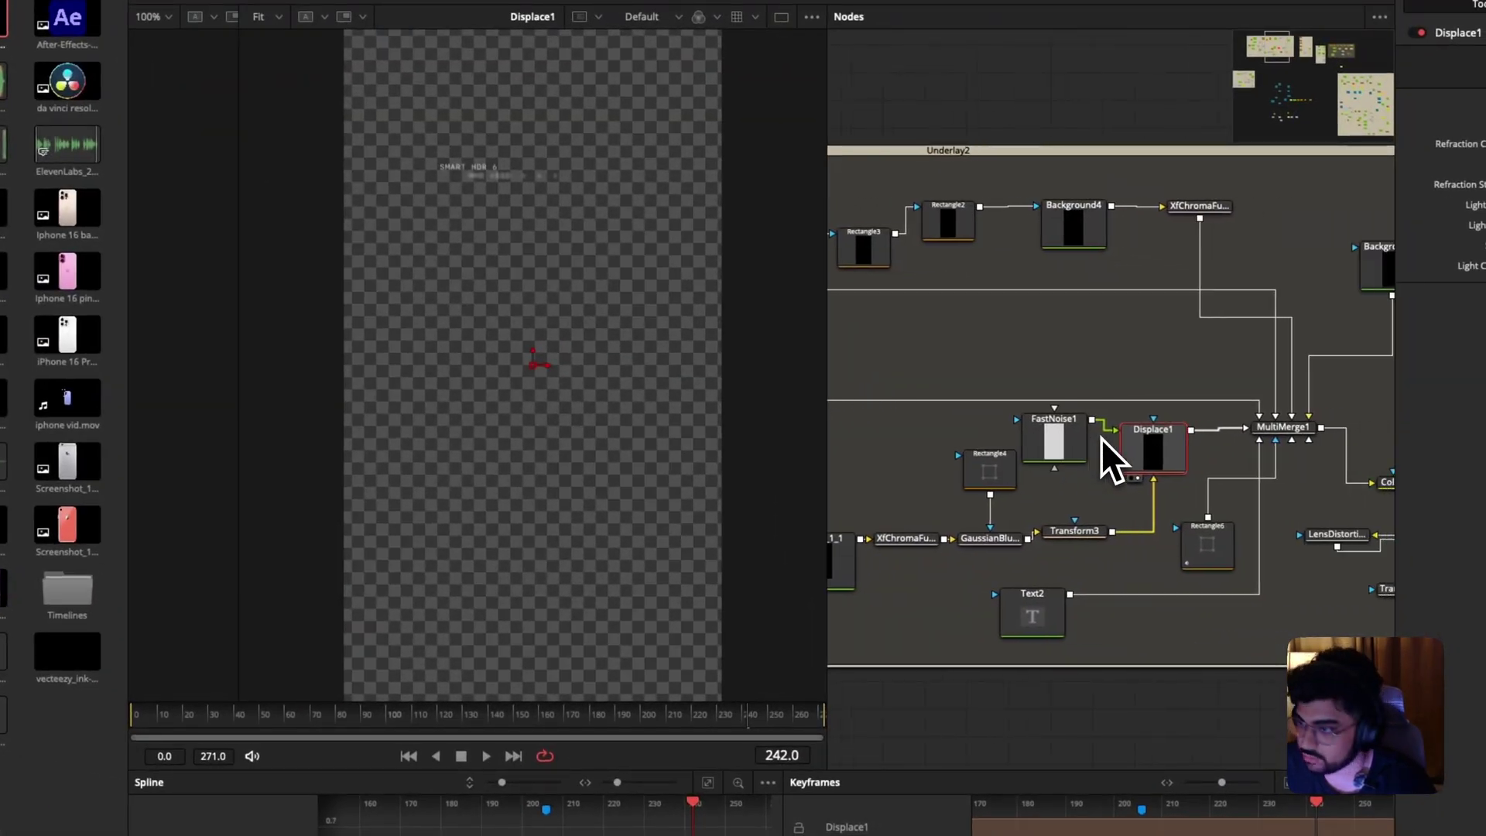
Show Rectangle6's soft mask in the viewer and scrub its height animation to frame 84.
{"action": "left_click", "coordinate": [1177, 545]}
{"action": "left_click_drag", "start_coordinate": [1159, 466], "coordinate": [550, 352]}
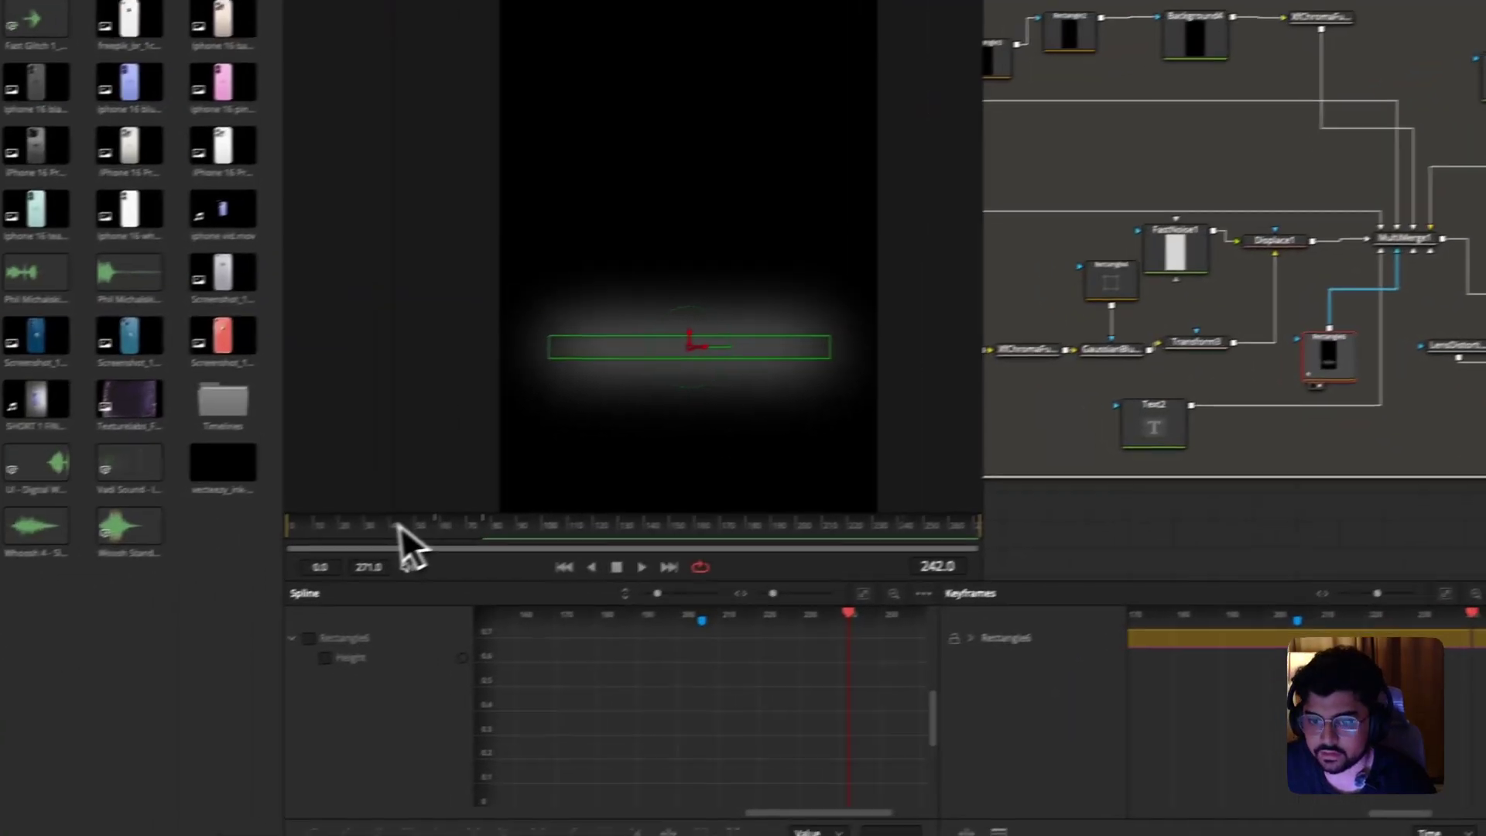
{"action": "left_click", "coordinate": [289, 610]}
{"action": "left_click_drag", "start_coordinate": [453, 524], "coordinate": [517, 545]}
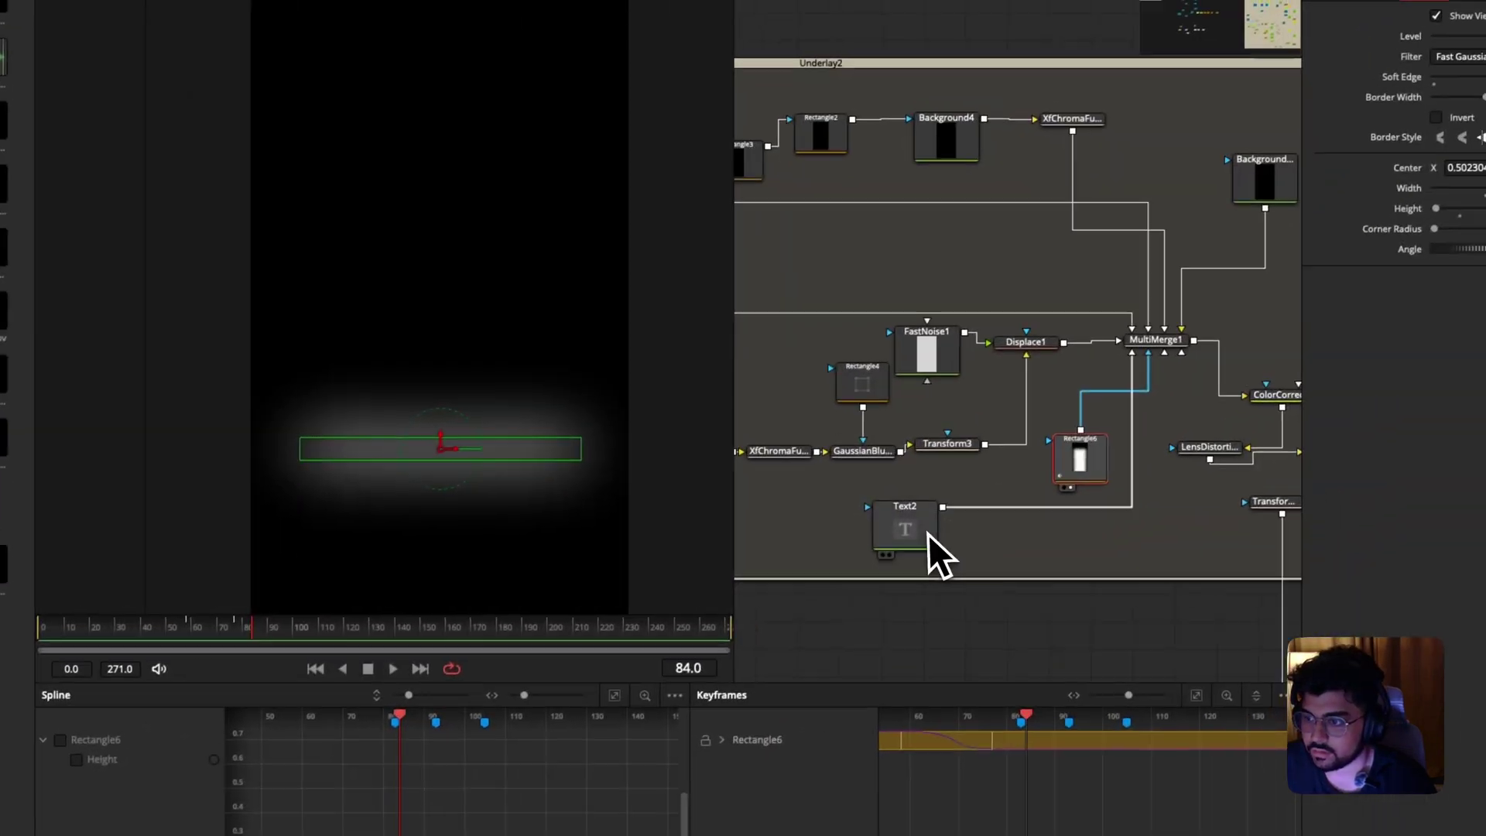
View Text2 alone and MultiMerge1's combined output, scrubbing around frames 93 and 84 with Rectangle6 selected to examine its masking.
{"action": "left_click_drag", "start_coordinate": [1019, 494], "coordinate": [636, 431]}
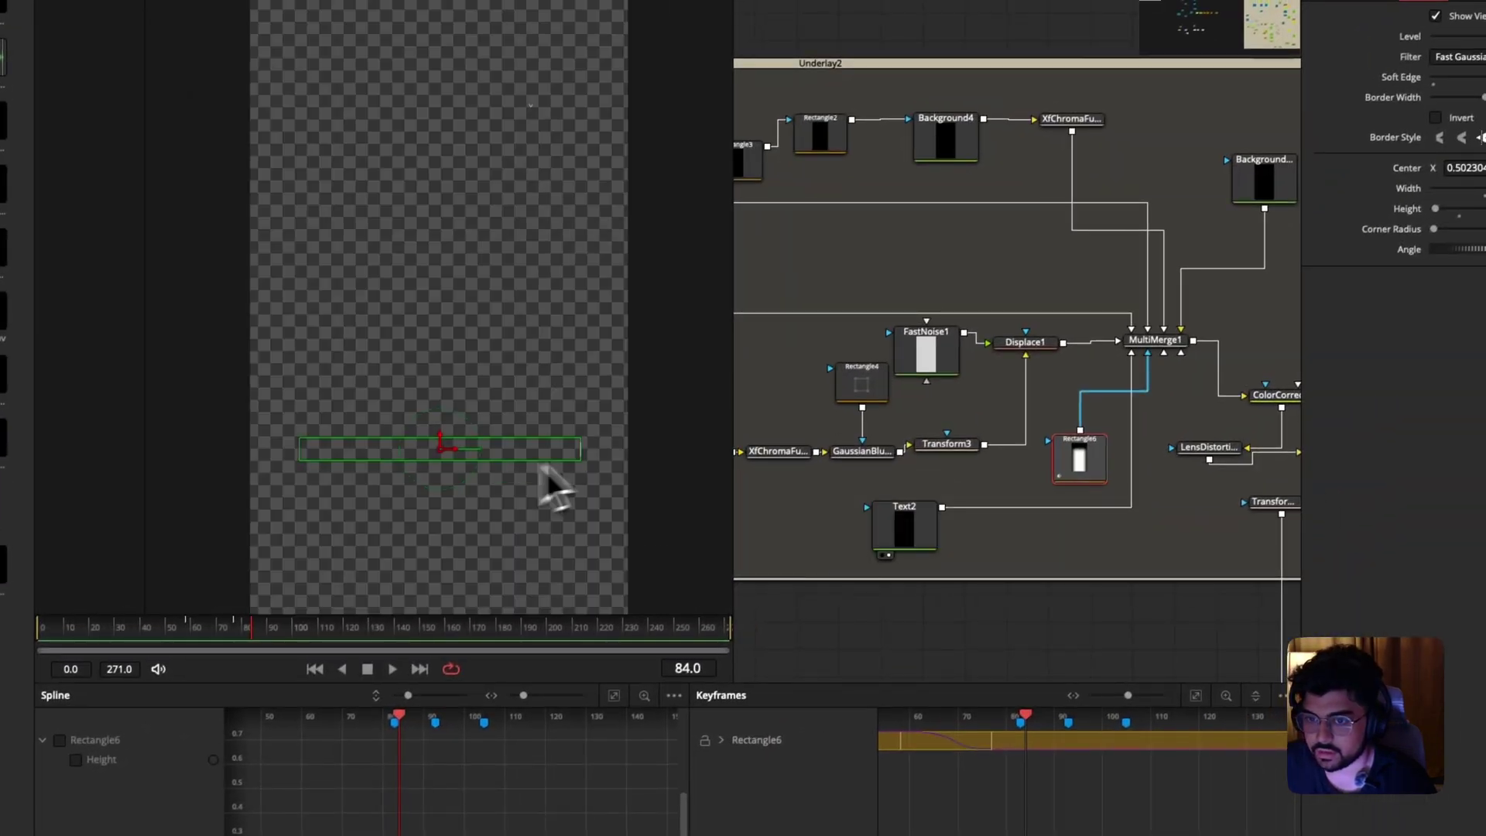
{"action": "left_click", "coordinate": [1145, 346]}
{"action": "left_click_drag", "start_coordinate": [1155, 358], "coordinate": [1150, 317]}
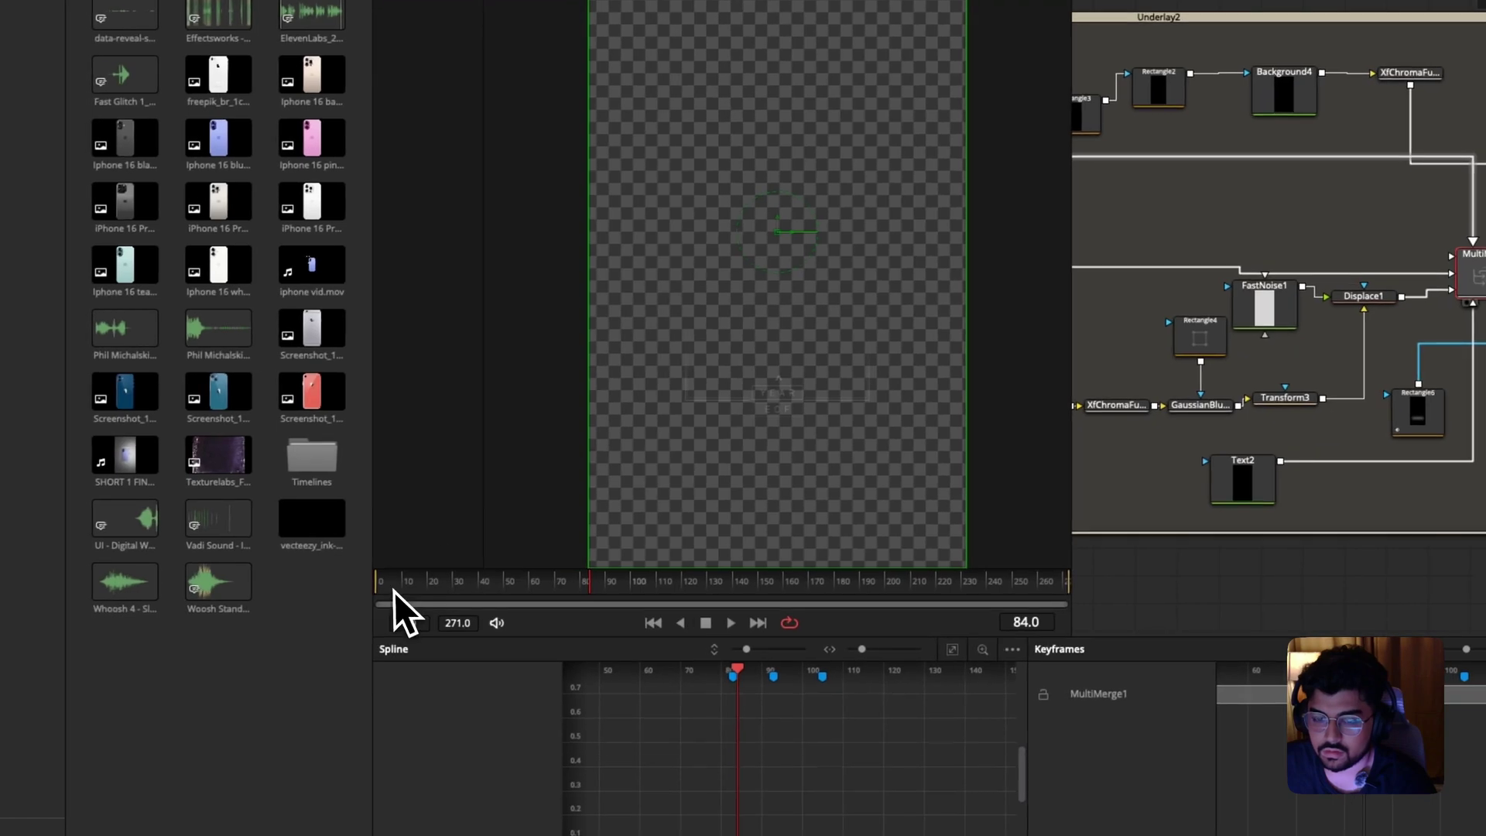
{"action": "left_click_drag", "start_coordinate": [393, 591], "coordinate": [520, 577]}
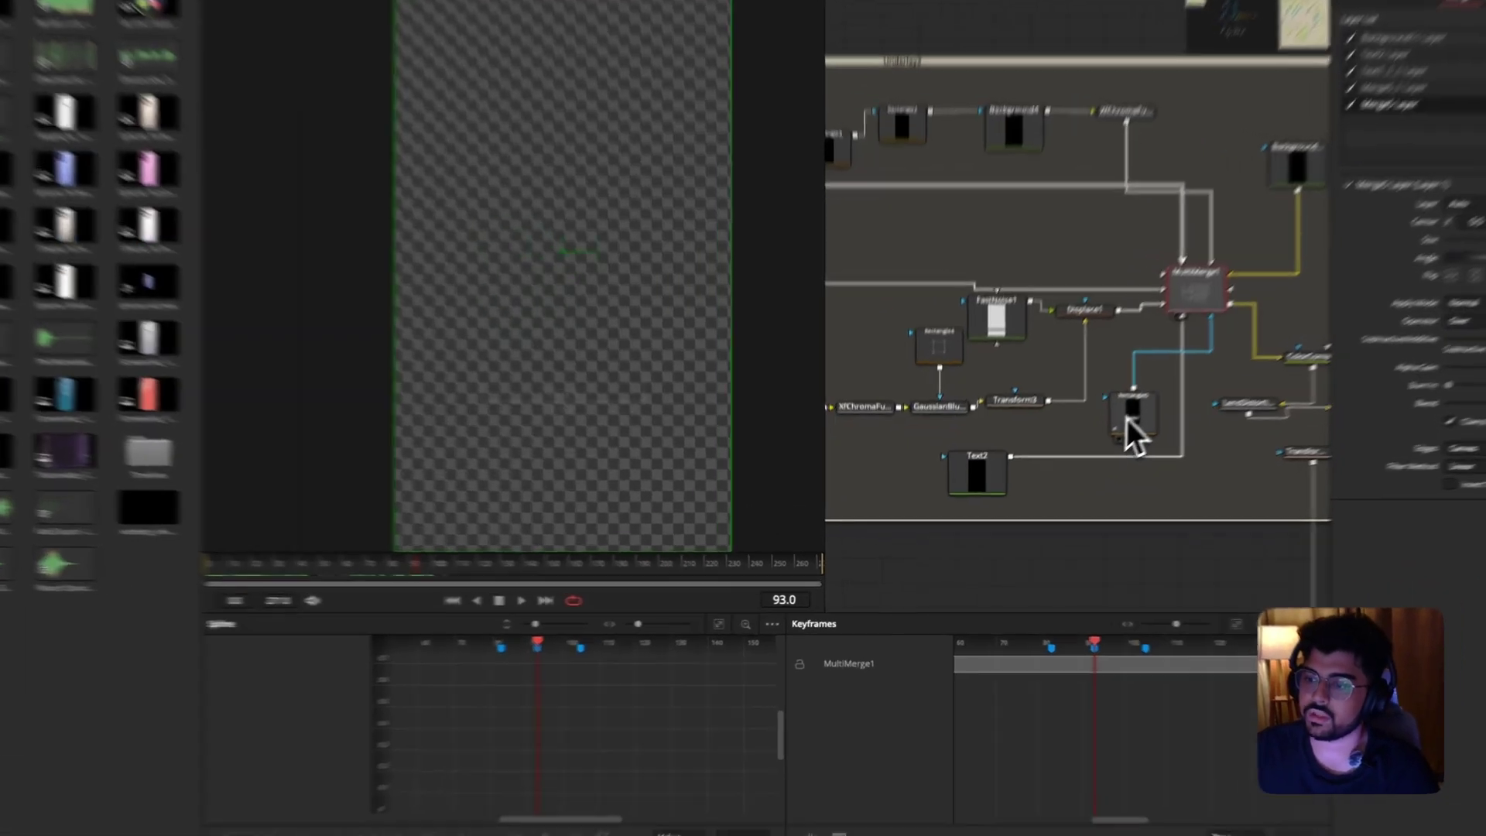
{"action": "left_click", "coordinate": [1077, 453]}
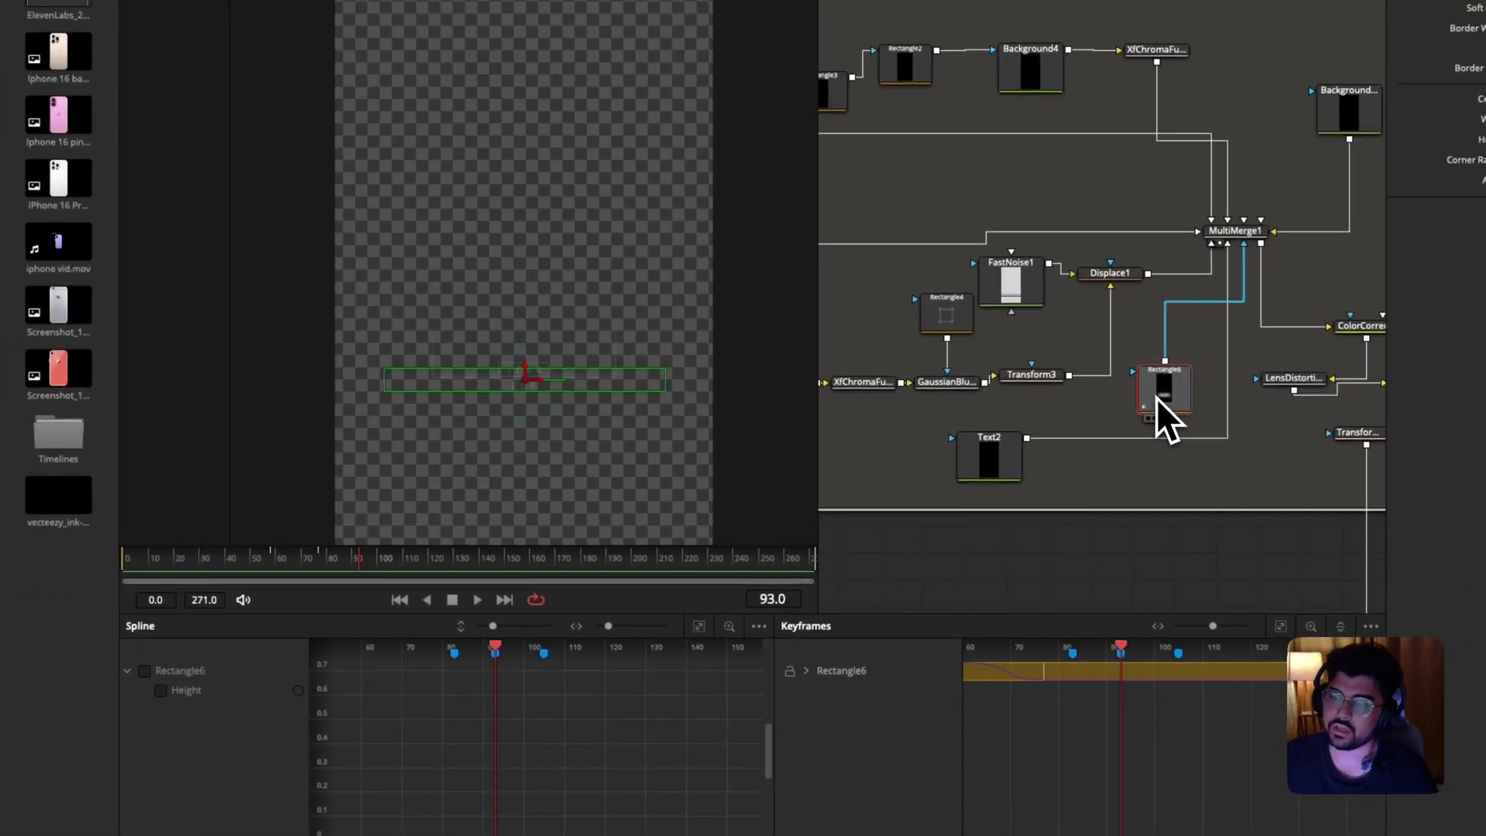
{"action": "left_click_drag", "start_coordinate": [374, 559], "coordinate": [416, 575]}
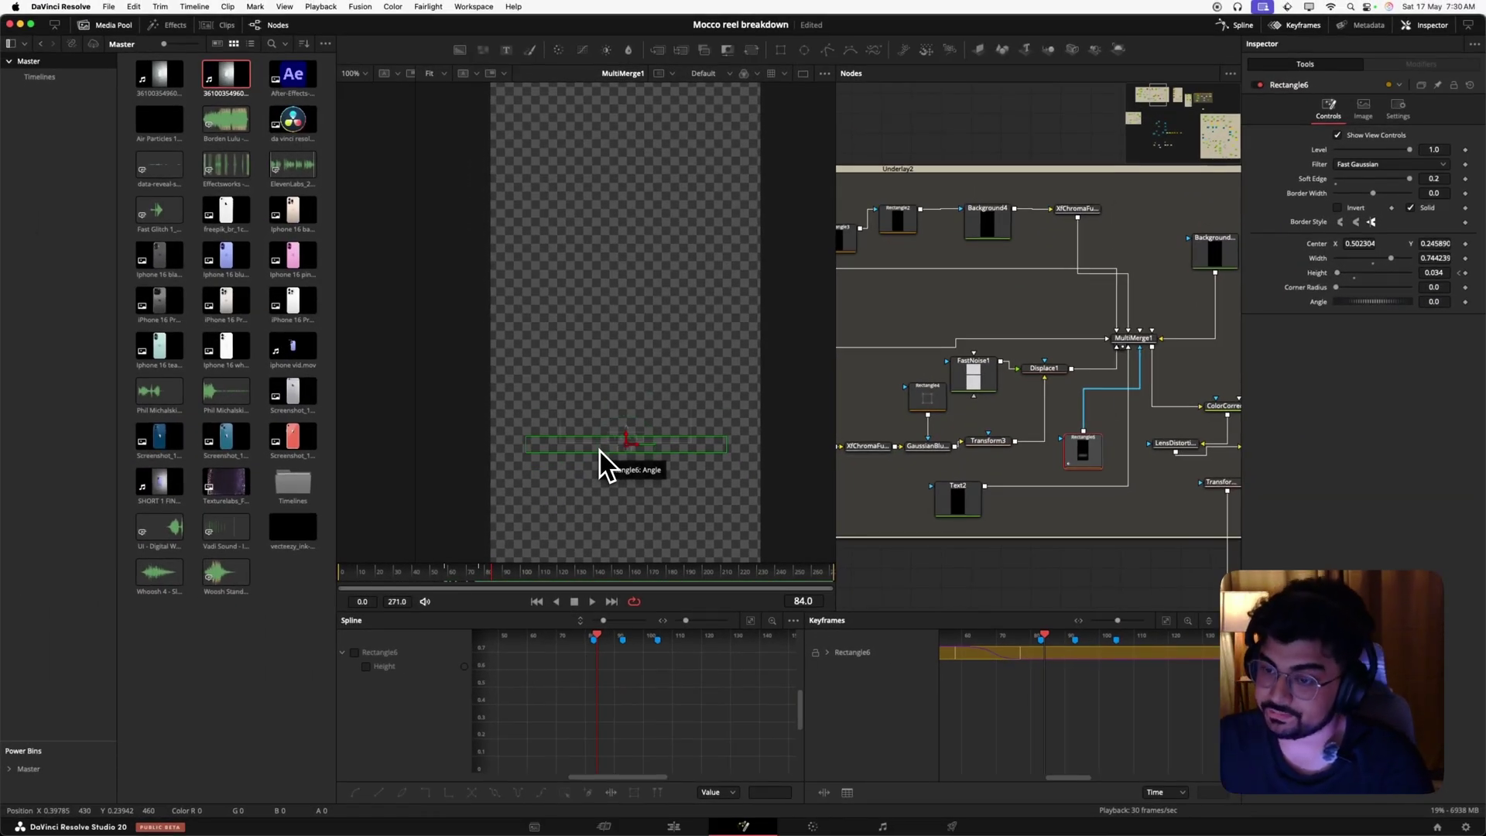
Review Text2's text, image and shading settings.
{"action": "left_click", "coordinate": [958, 503]}
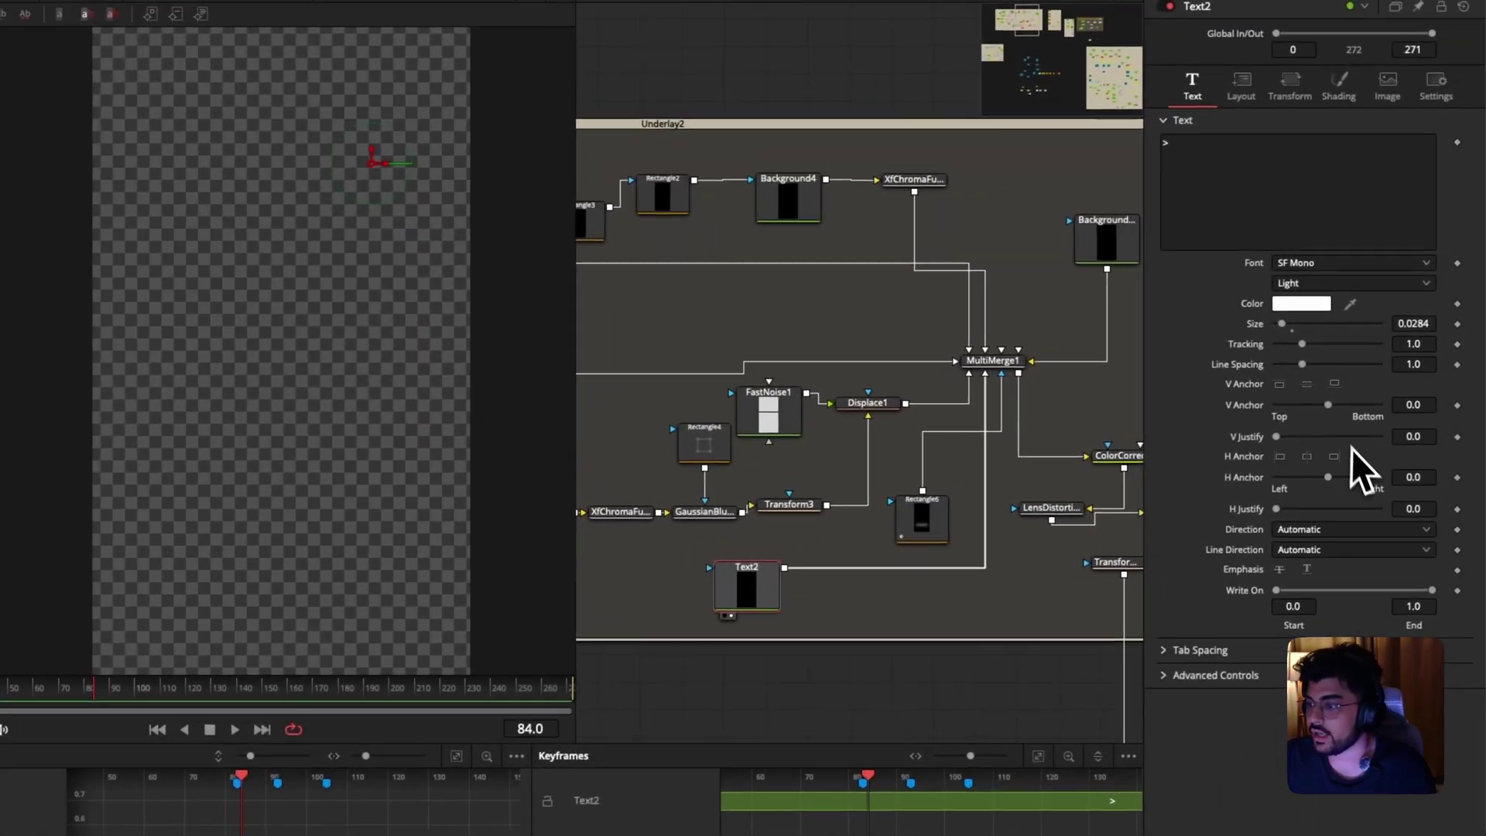
{"action": "left_click", "coordinate": [1385, 86]}
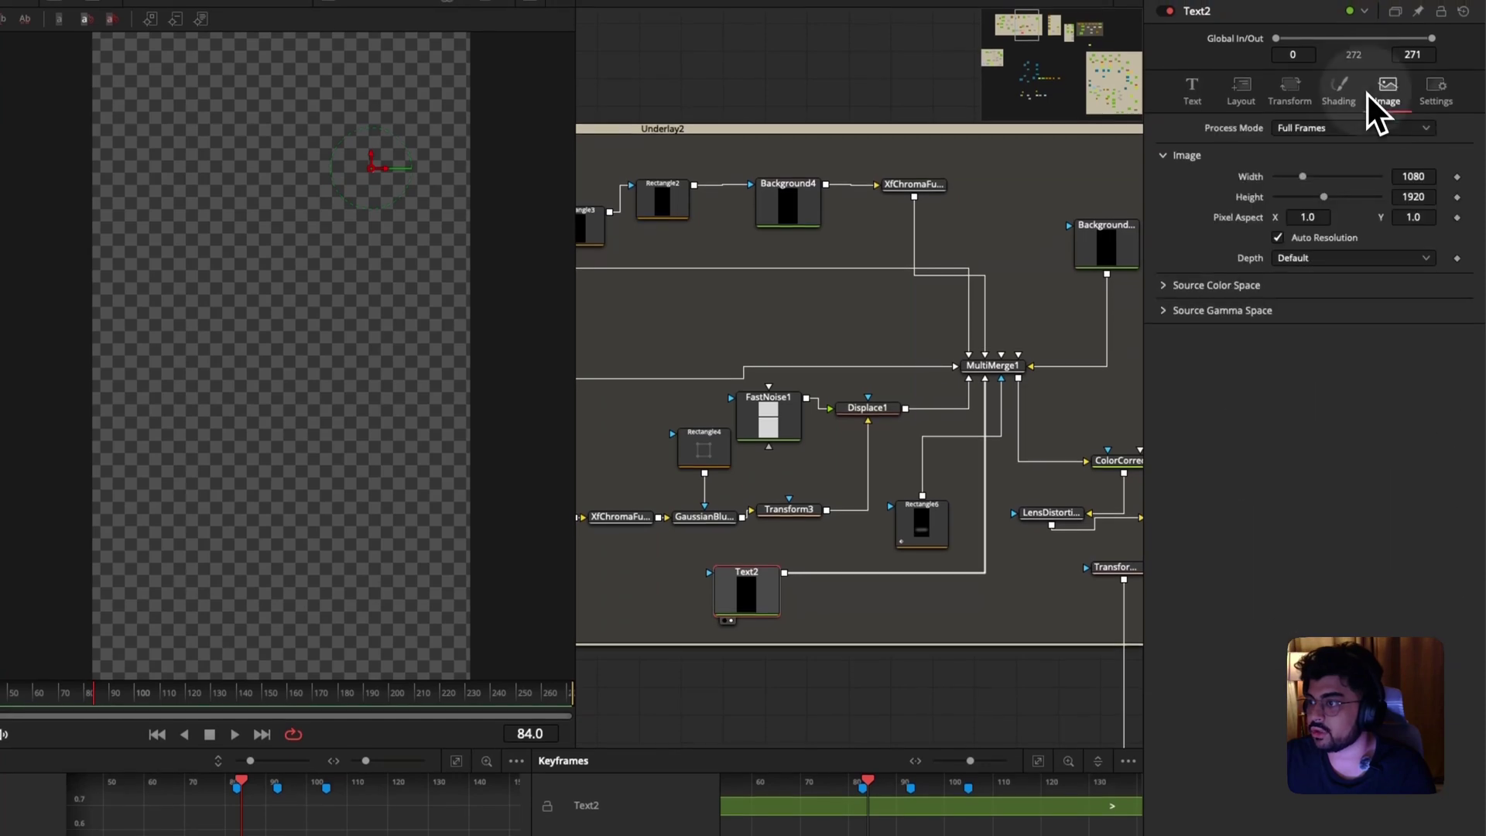
{"action": "left_click", "coordinate": [1340, 85]}
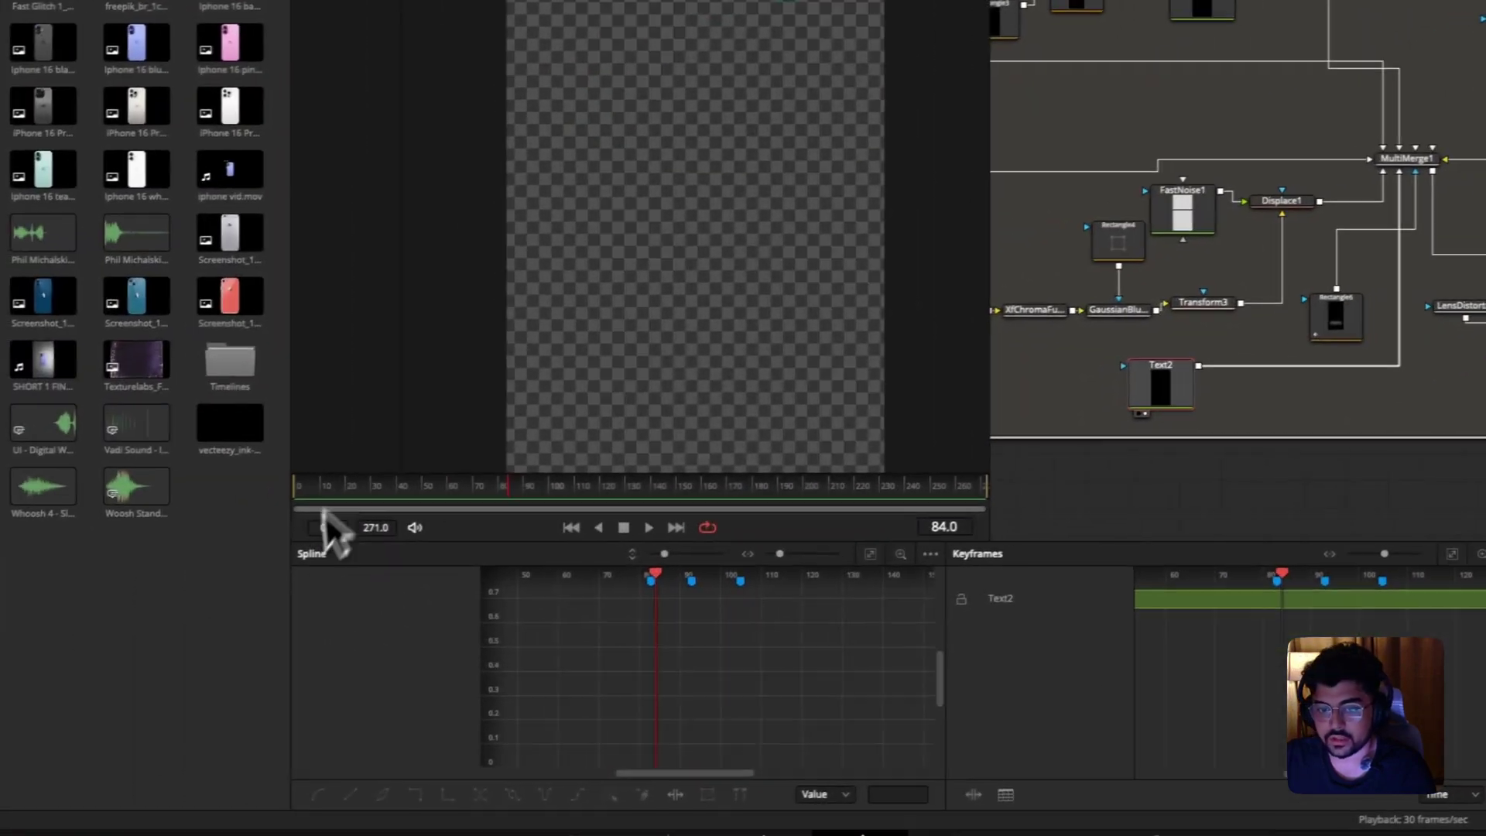
Play back MultiMerge1's output from the start to frame 85 to examine the animated frame and YEAR text.
{"action": "left_click", "coordinate": [334, 487]}
{"action": "key", "text": "space"}
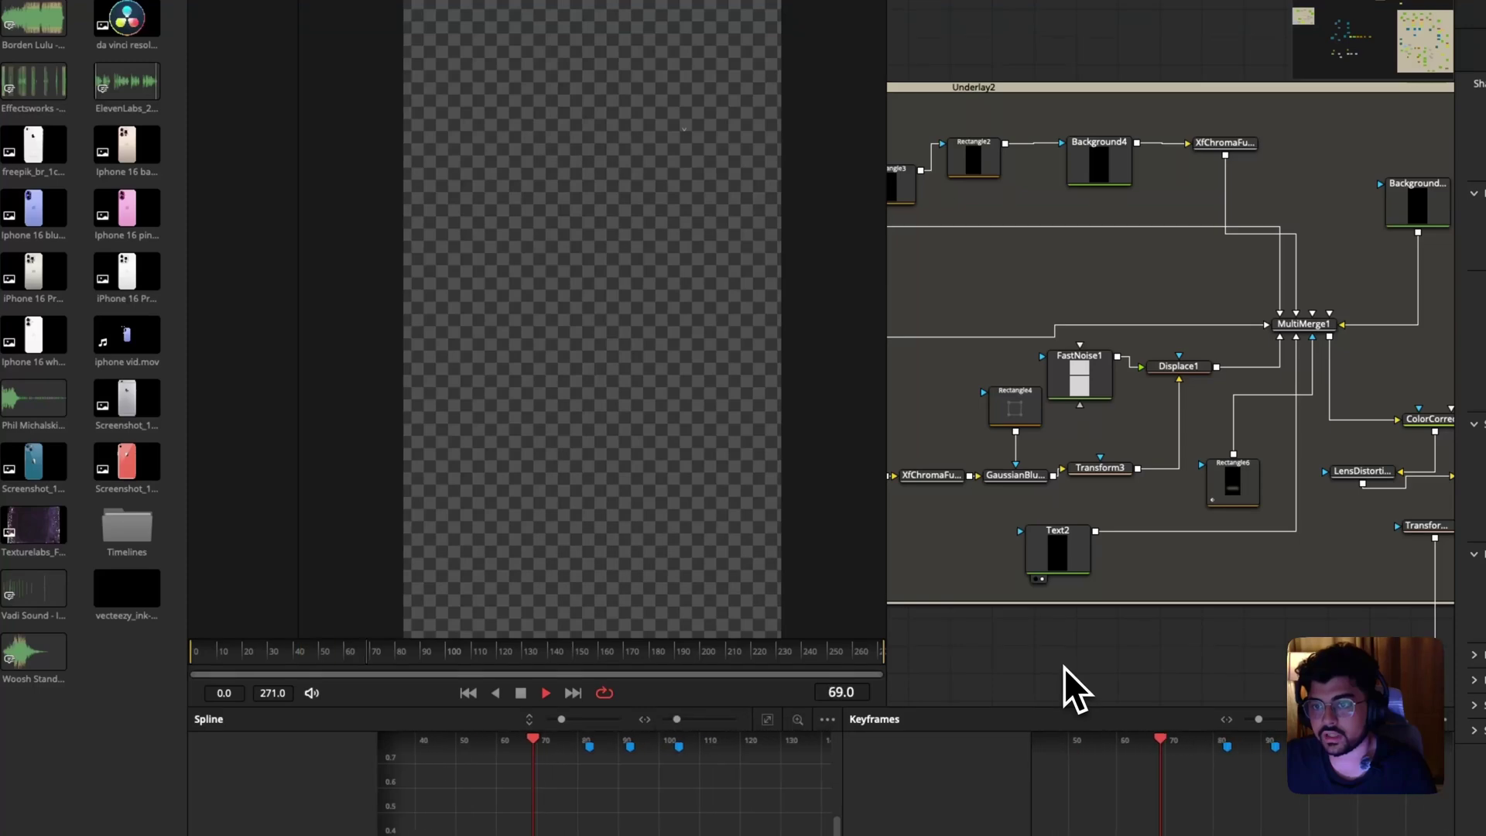
{"action": "key", "text": "space"}
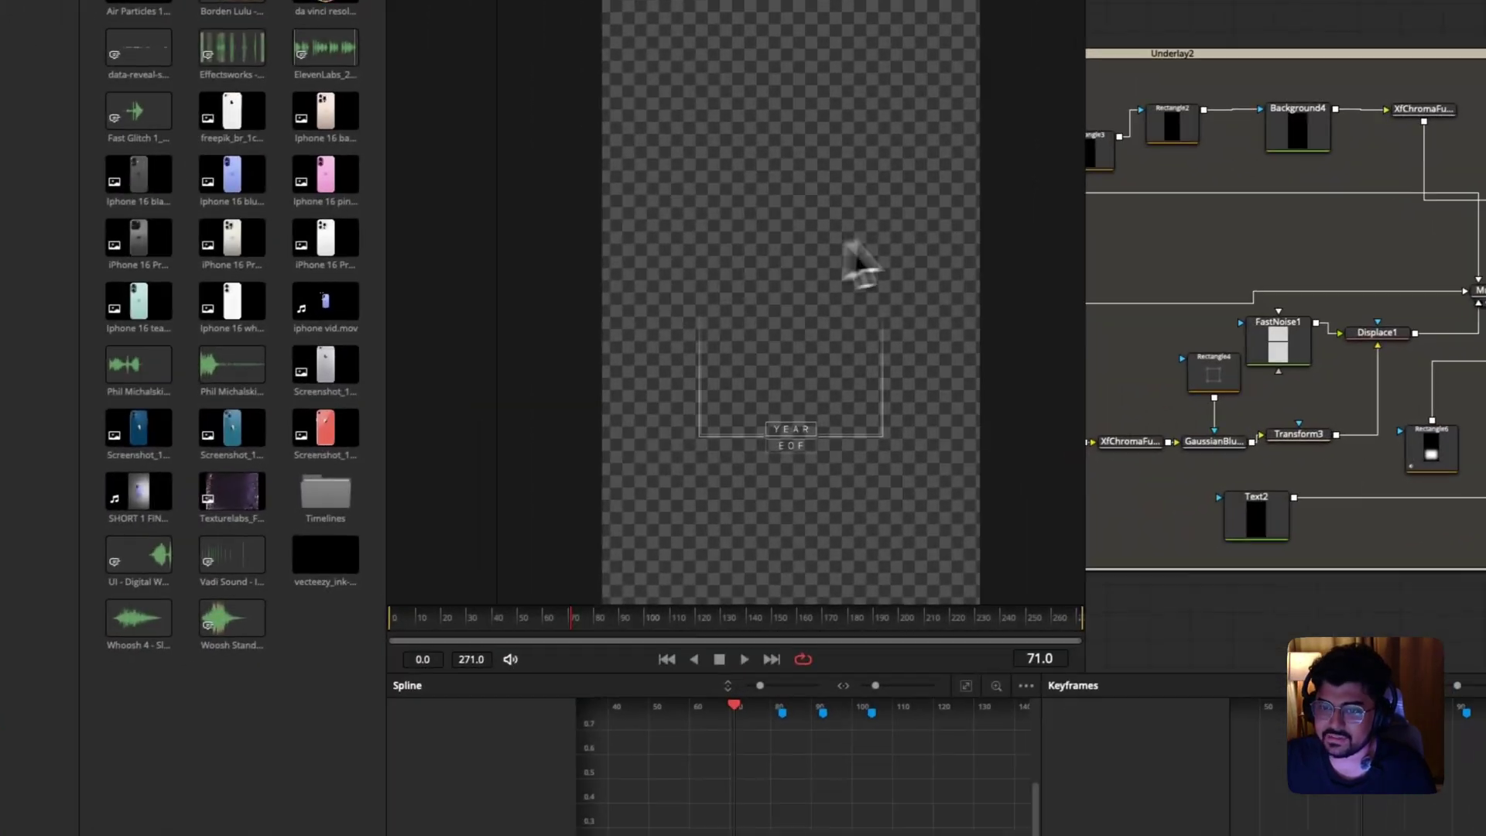
{"action": "left_click_drag", "start_coordinate": [580, 628], "coordinate": [331, 628]}
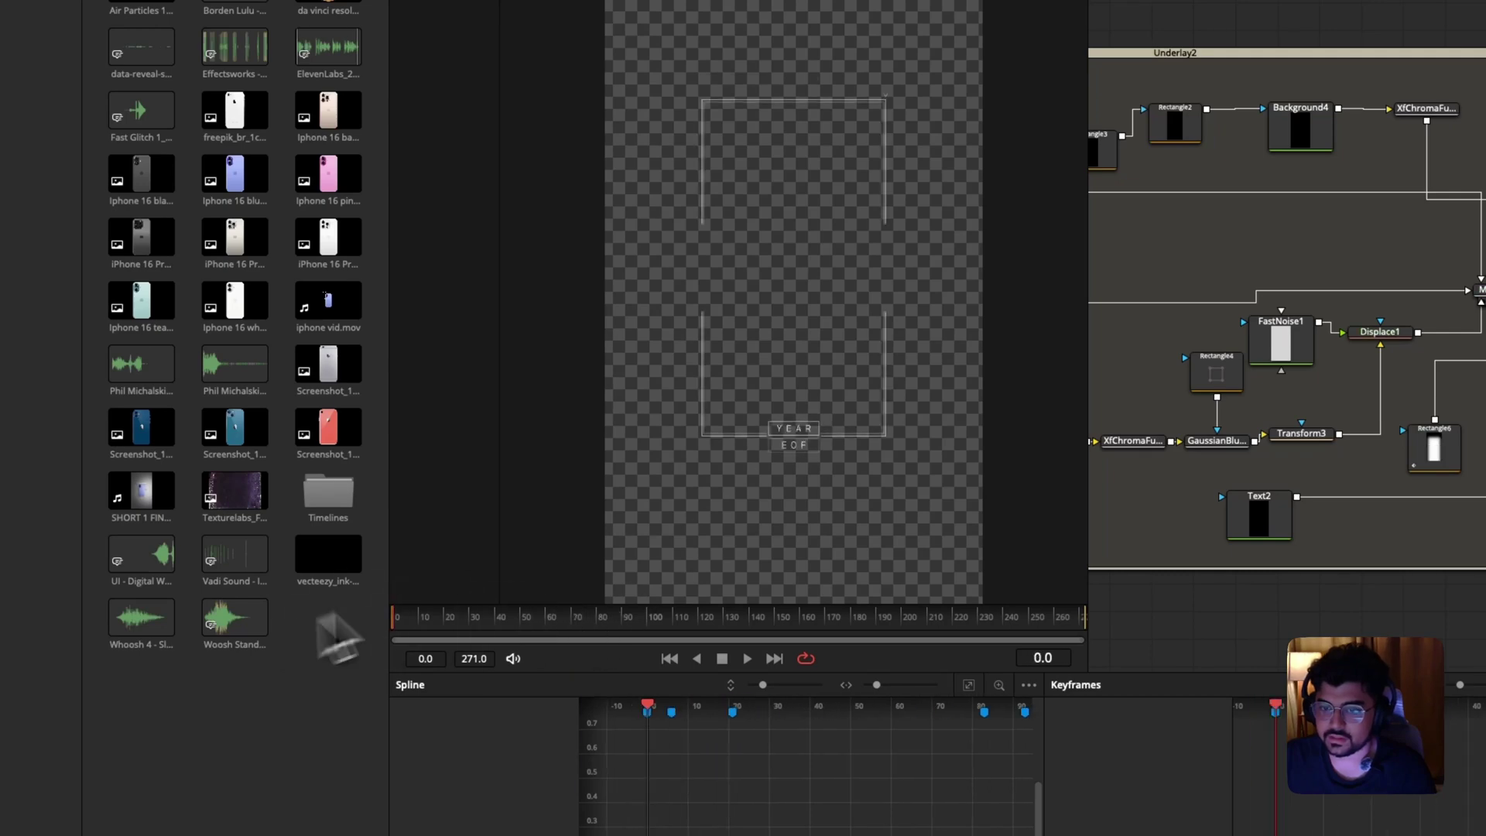
{"action": "key", "text": "space"}
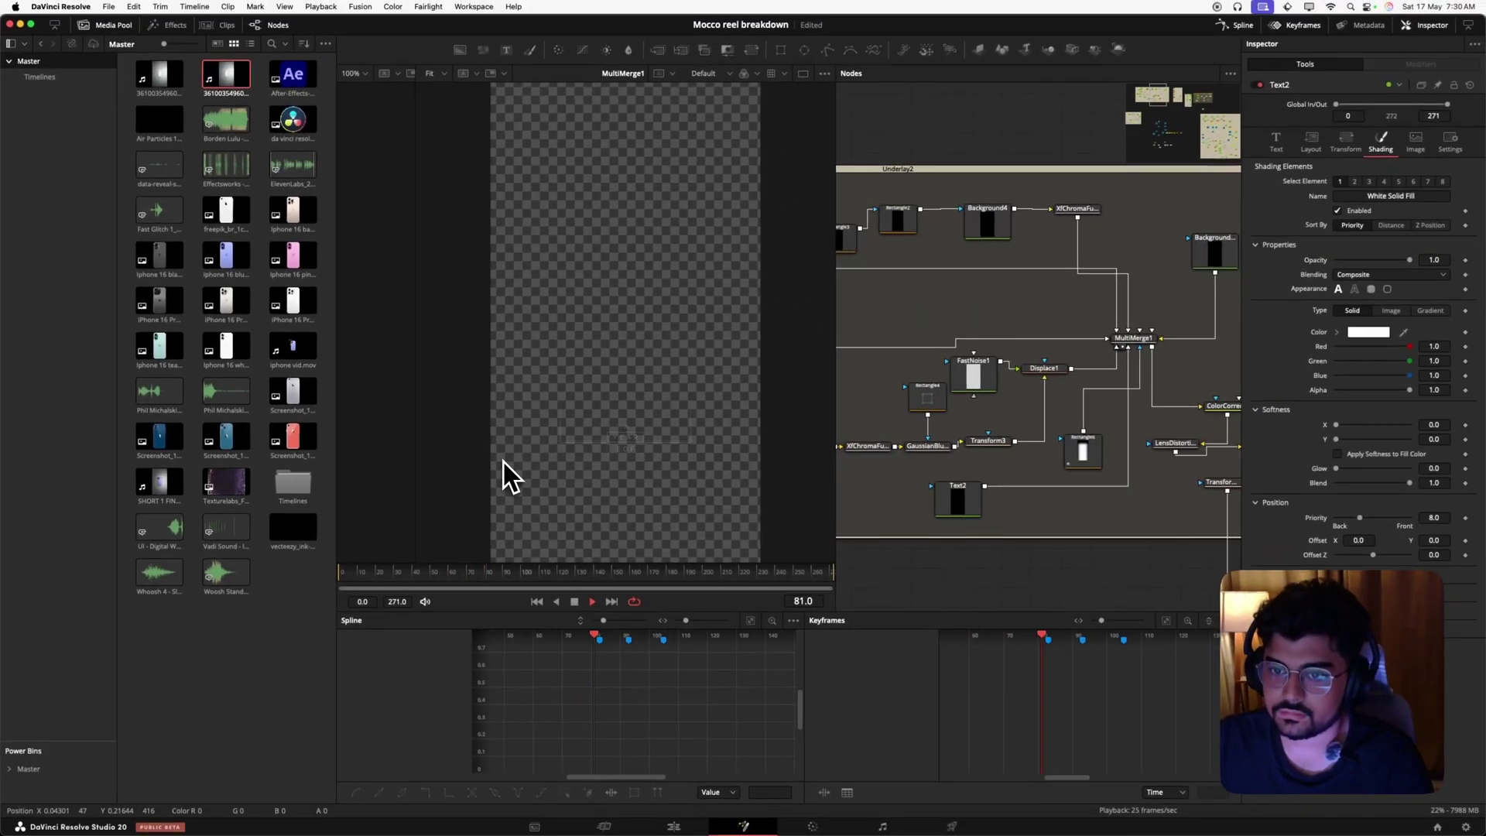
{"action": "key", "text": "space"}
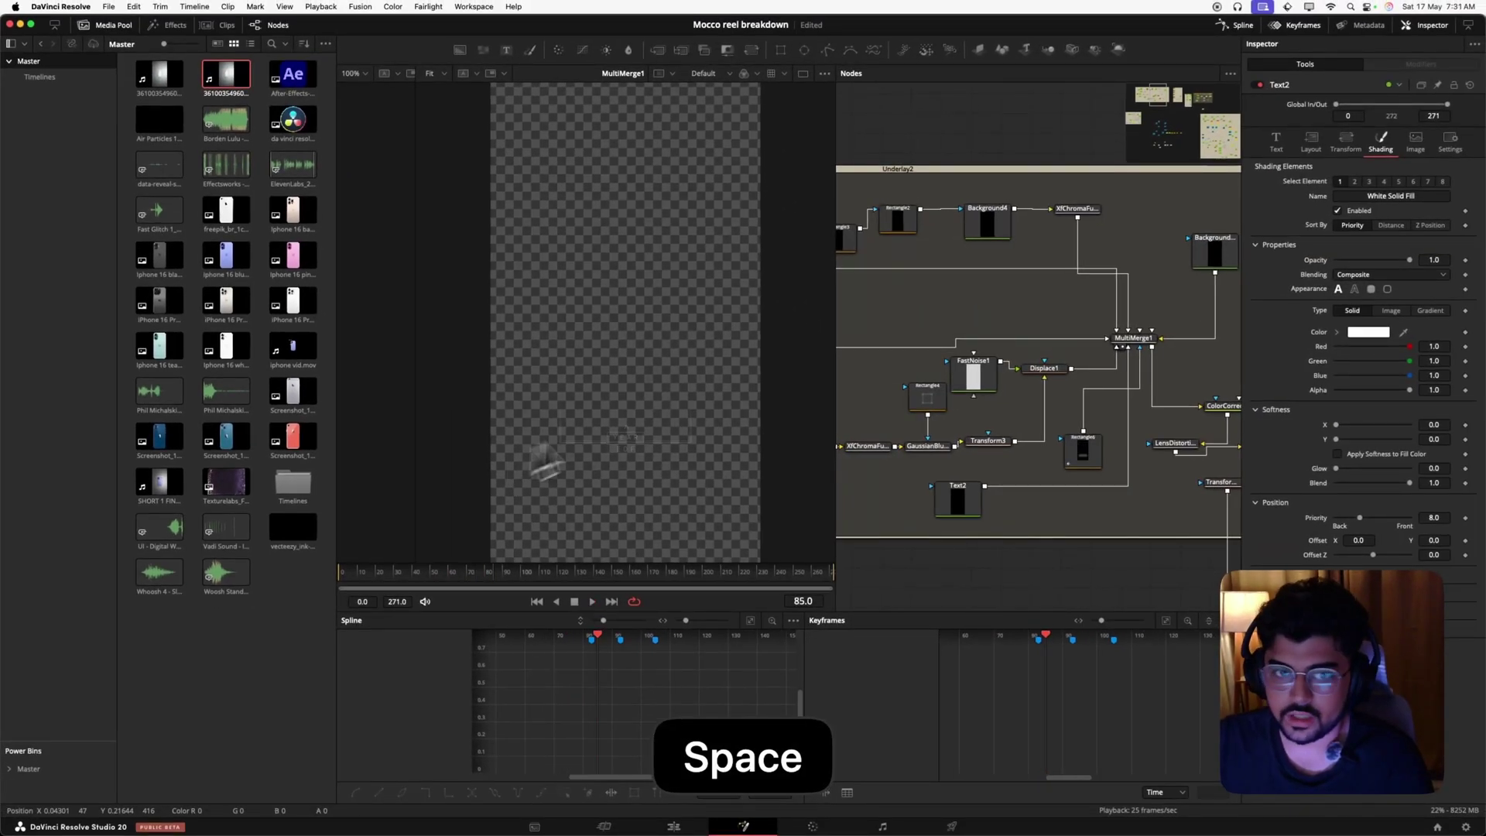
Inspect the LensDistortion1_1 and Transform4 nodes that follow the color corrector in Underlay2.
{"action": "scroll", "coordinate": [1139, 444], "scroll_direction": "right", "scroll_amount": 3}
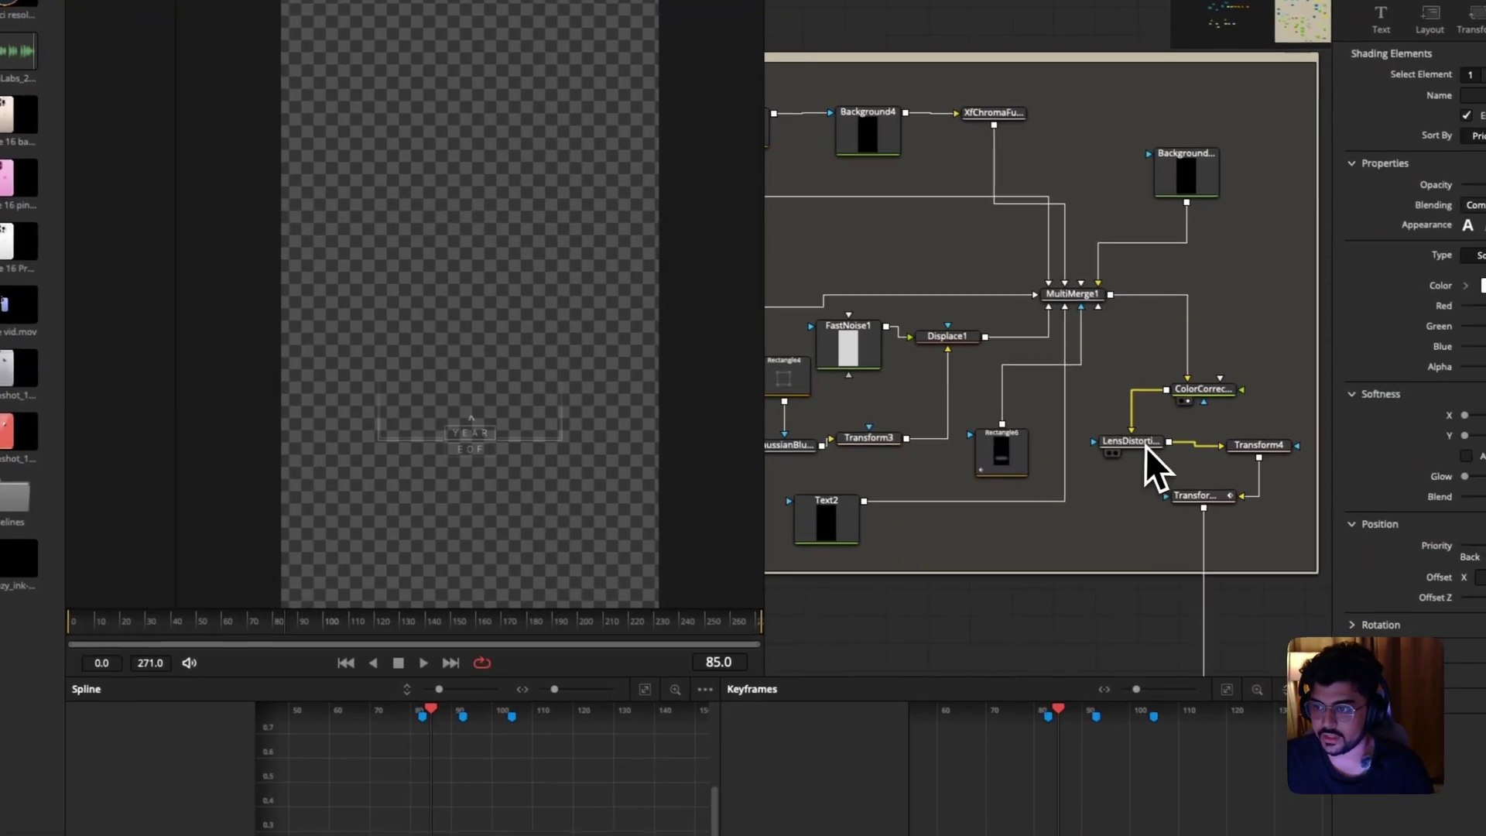
{"action": "left_click", "coordinate": [1131, 484]}
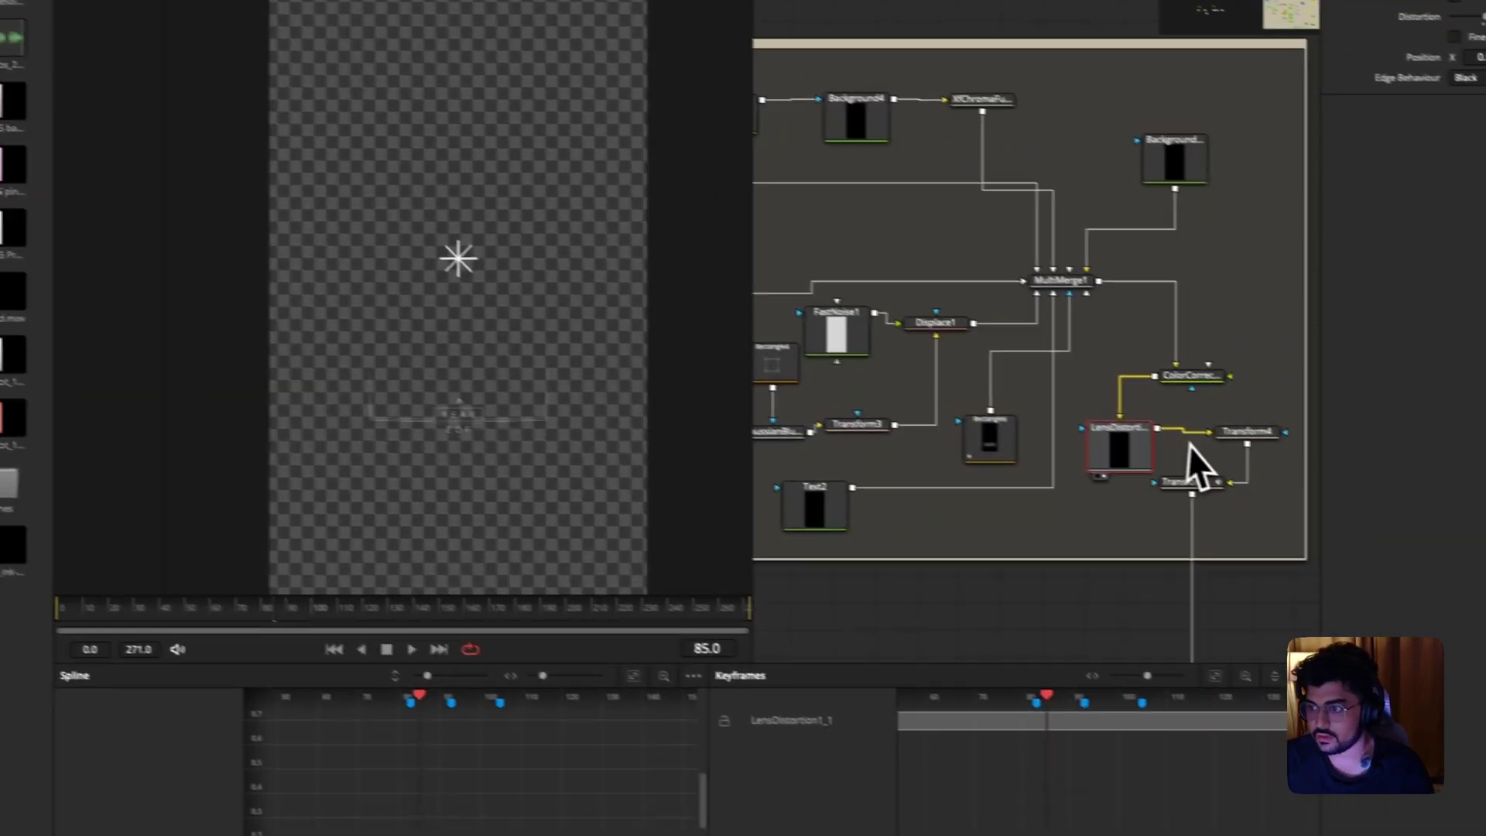
{"action": "left_click", "coordinate": [1209, 432]}
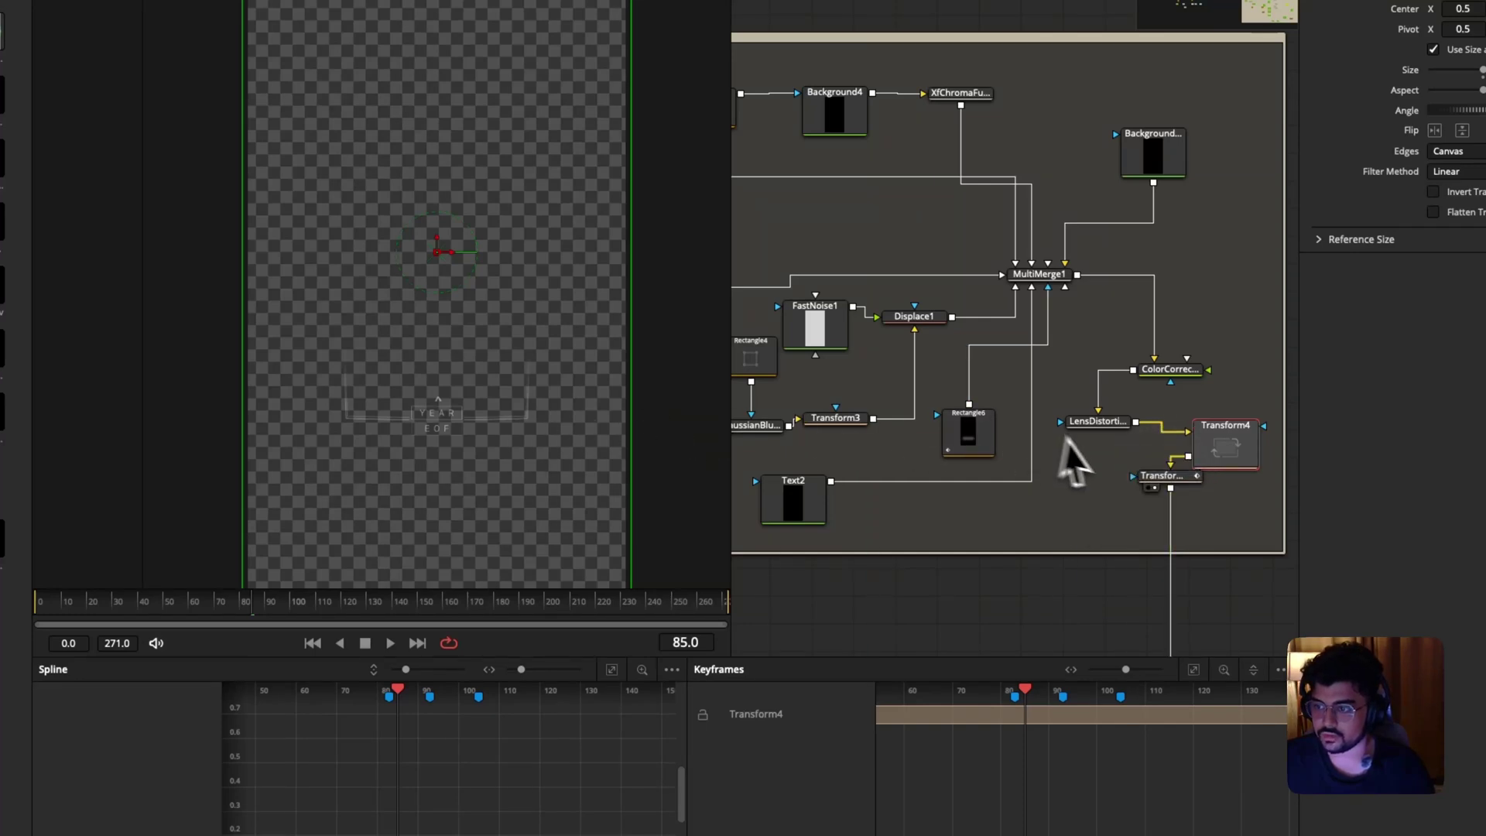
Move Transform5_1 slightly further below Transform4 and scrub its size animation in the viewer to frame 55.
{"action": "left_click_drag", "start_coordinate": [1148, 480], "coordinate": [1149, 509]}
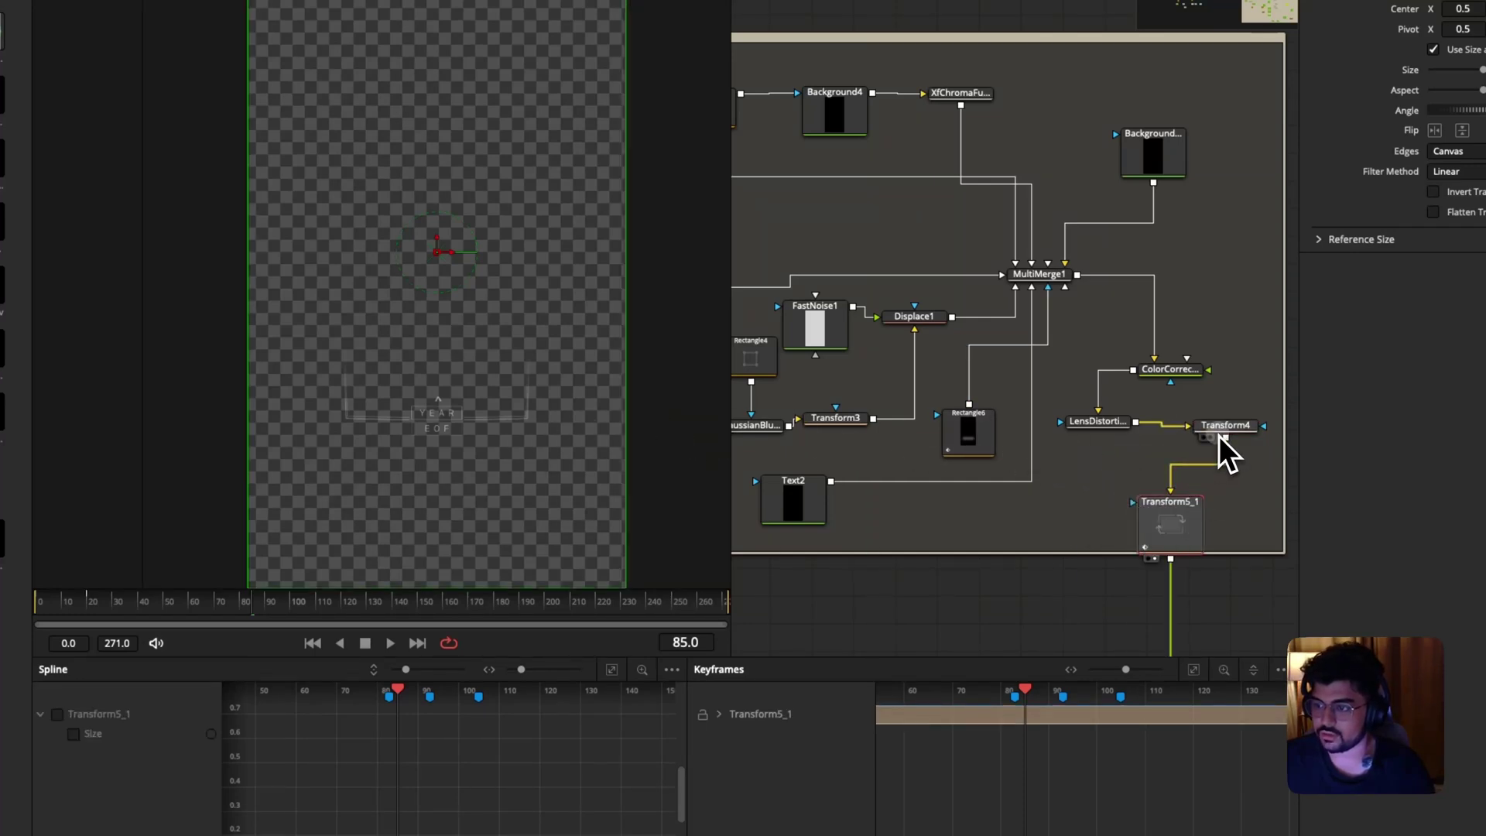
{"action": "left_click", "coordinate": [1219, 435]}
{"action": "left_click", "coordinate": [1180, 511]}
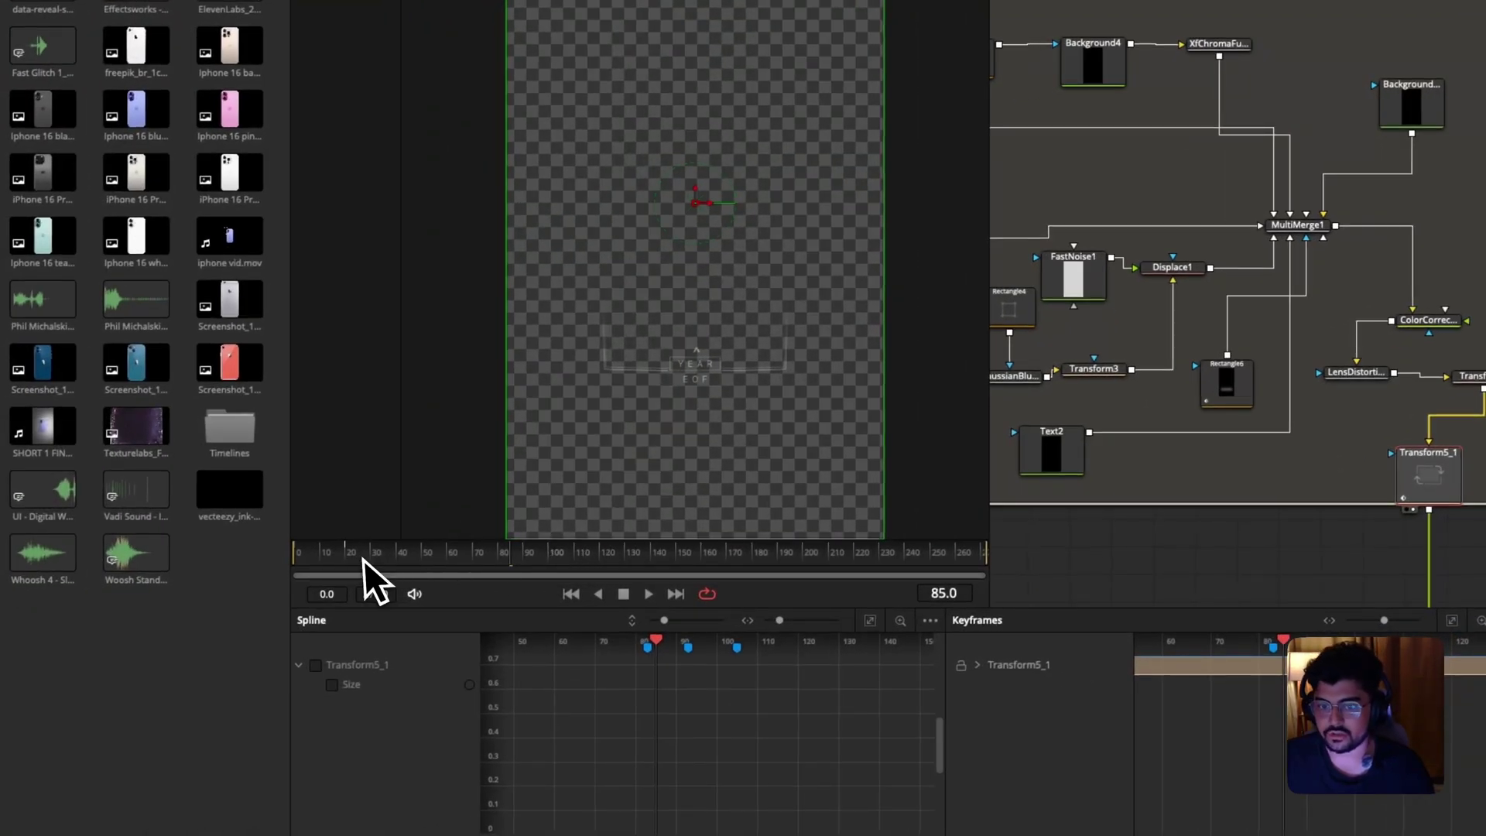
{"action": "left_click_drag", "start_coordinate": [365, 559], "coordinate": [438, 577]}
Trace Transform5_1's output down to its image plane and move Transform5_1 back up closer to Transform4.
{"action": "scroll", "coordinate": [1319, 394], "scroll_direction": "down", "scroll_amount": 5}
{"action": "scroll", "coordinate": [1020, 429], "scroll_direction": "down", "scroll_amount": 10}
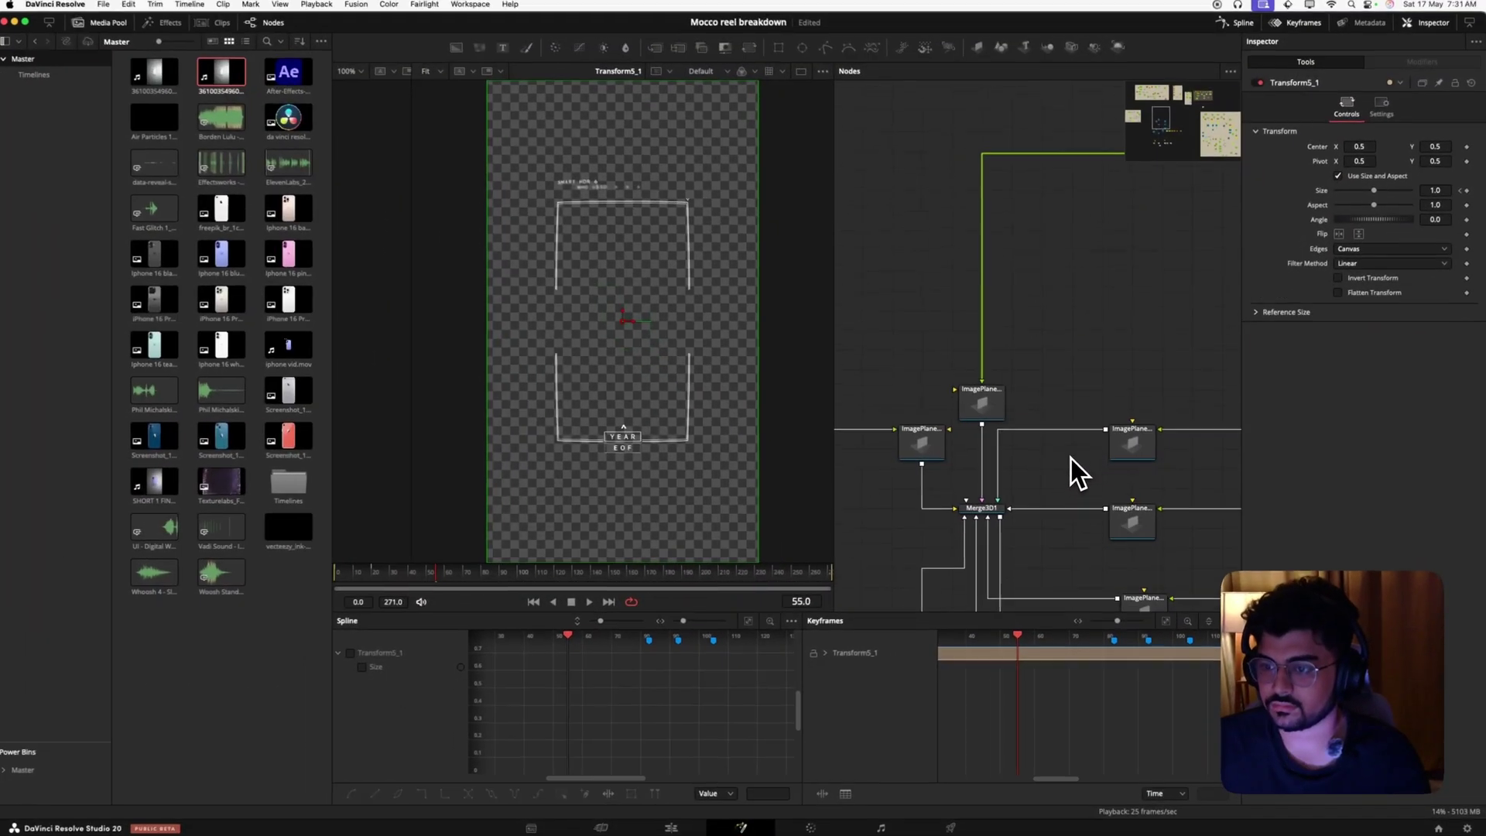
{"action": "scroll", "coordinate": [1070, 459], "scroll_direction": "up", "scroll_amount": 10}
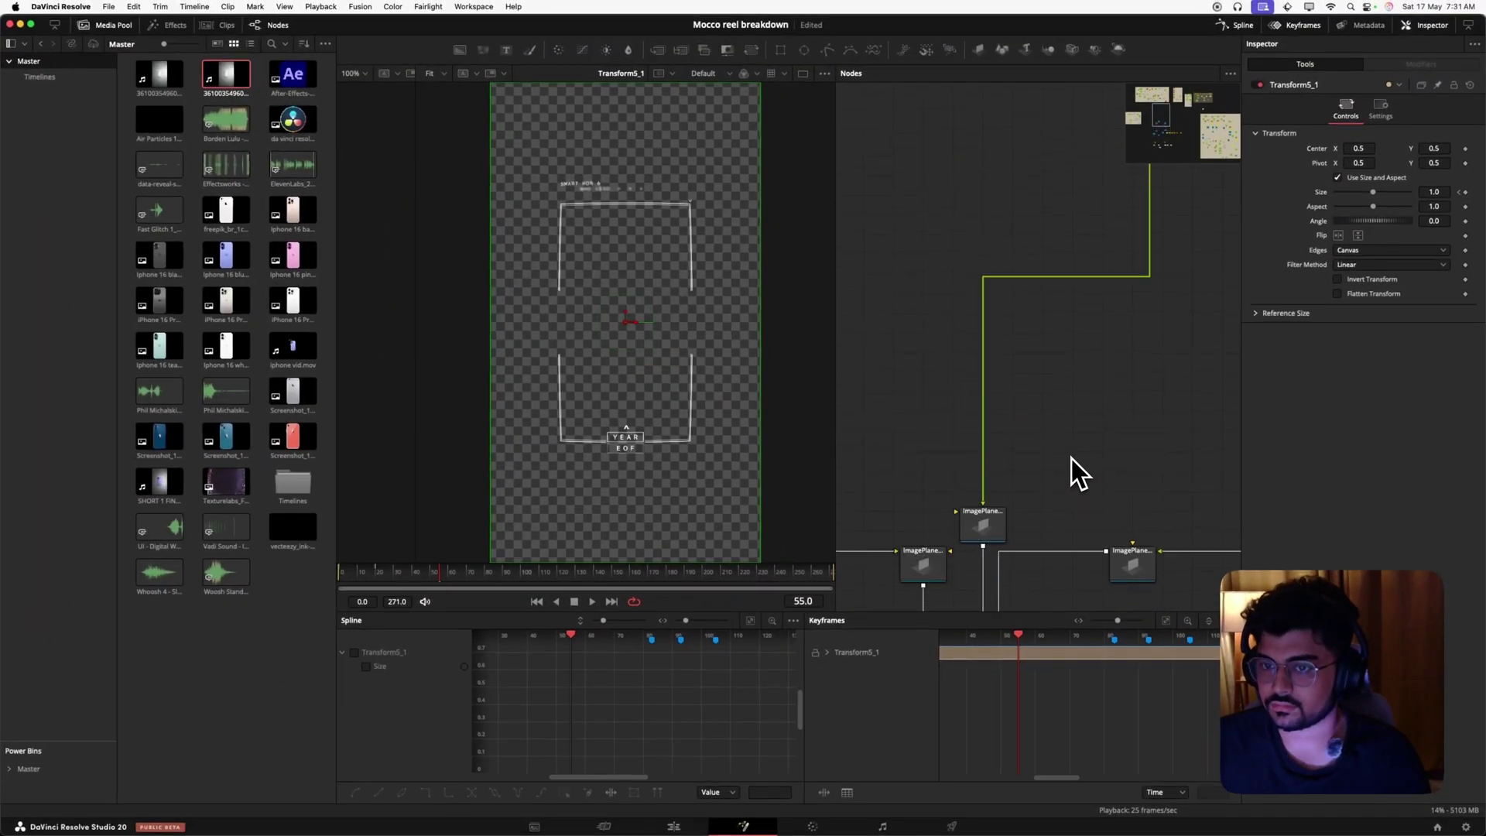
{"action": "left_click_drag", "start_coordinate": [1150, 392], "coordinate": [1150, 363]}
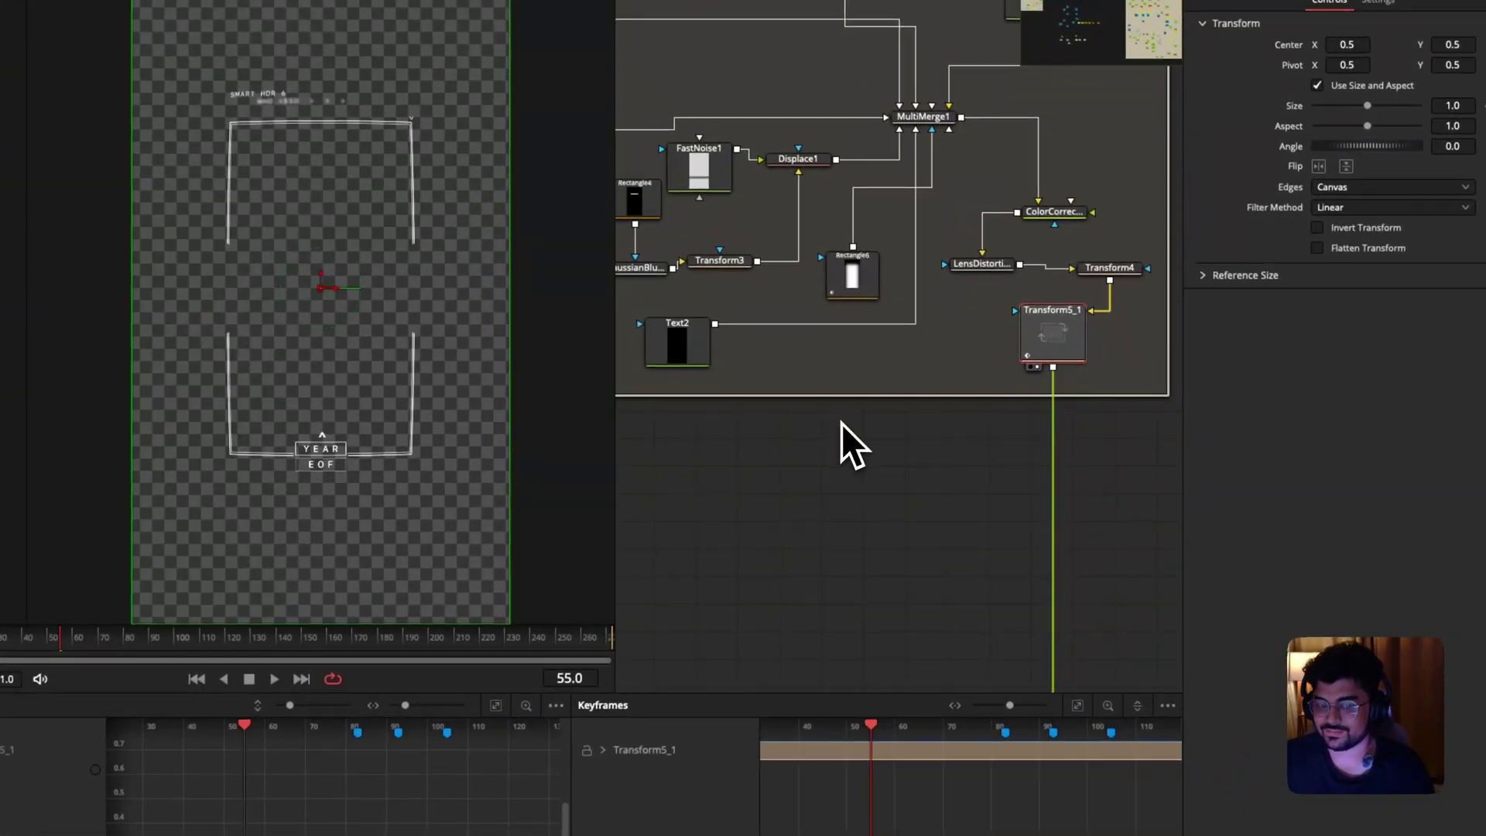
Show Merge3D1's 3D scene in the viewer and scrub it to frame 20.
{"action": "scroll", "coordinate": [823, 495], "scroll_direction": "down", "scroll_amount": 5}
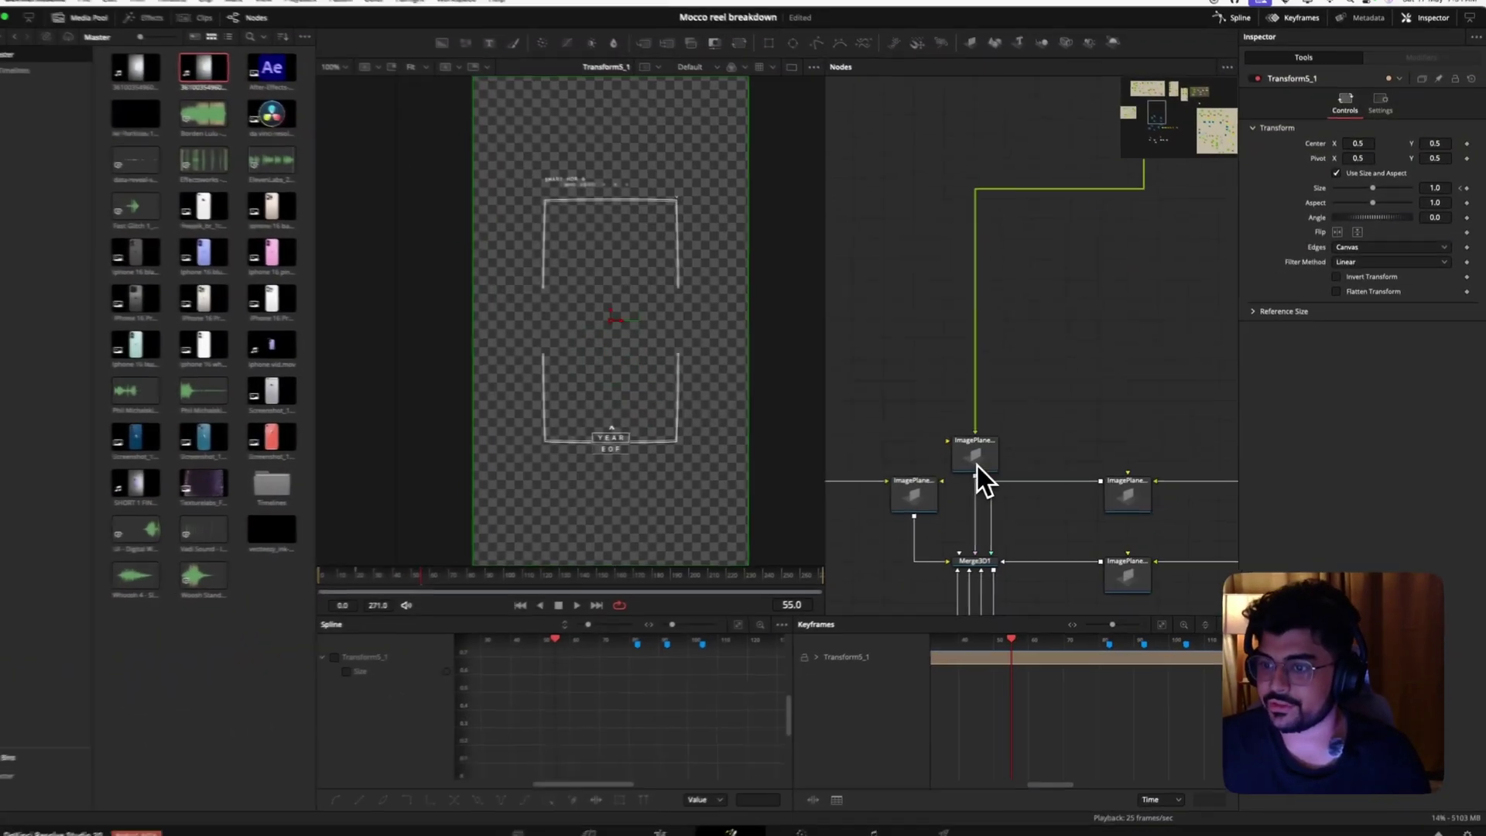
{"action": "scroll", "coordinate": [979, 472], "scroll_direction": "down", "scroll_amount": 3}
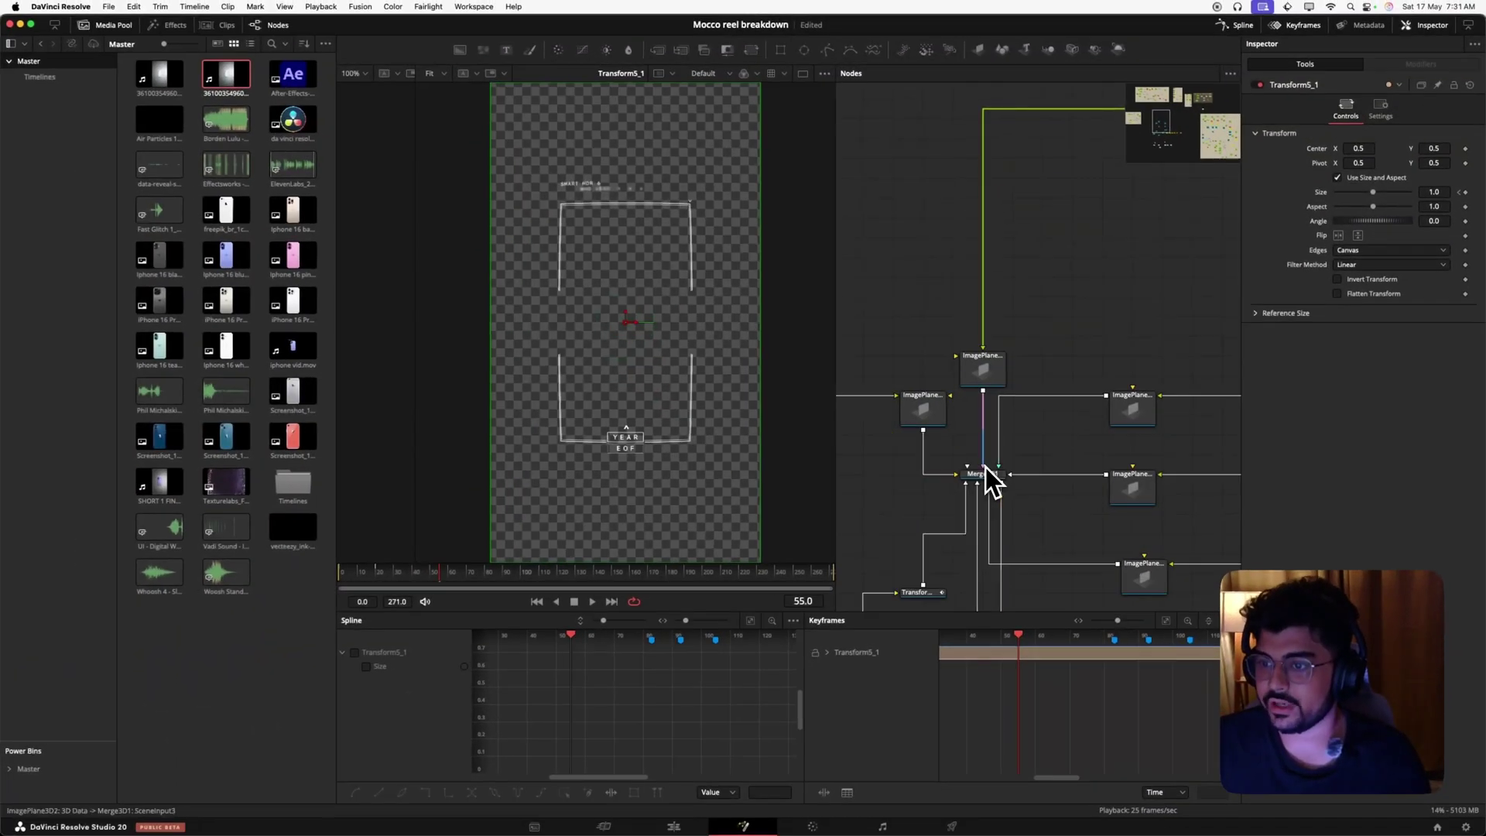
{"action": "left_click", "coordinate": [995, 471]}
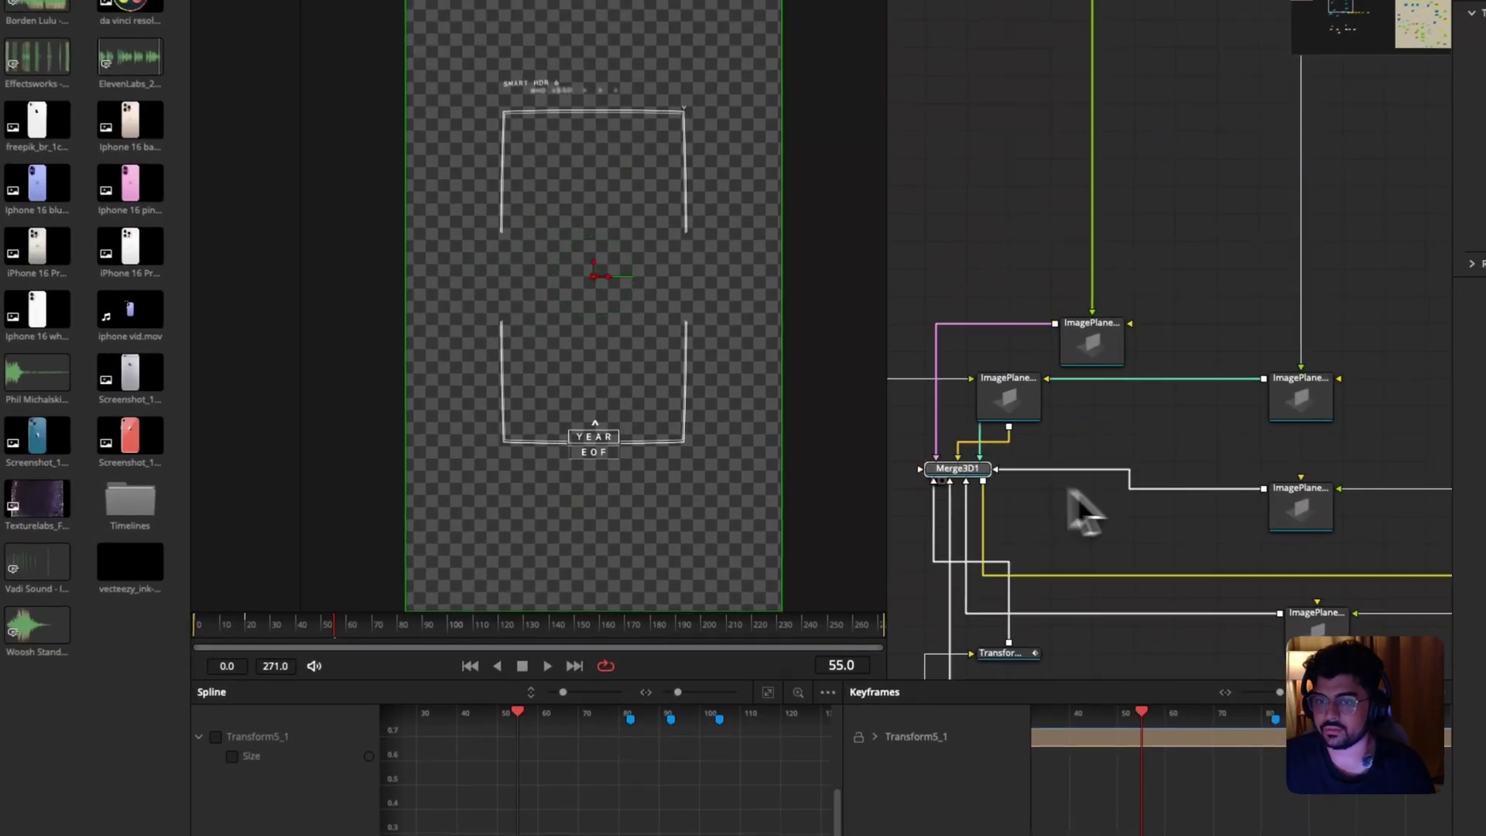
{"action": "key", "text": "1"}
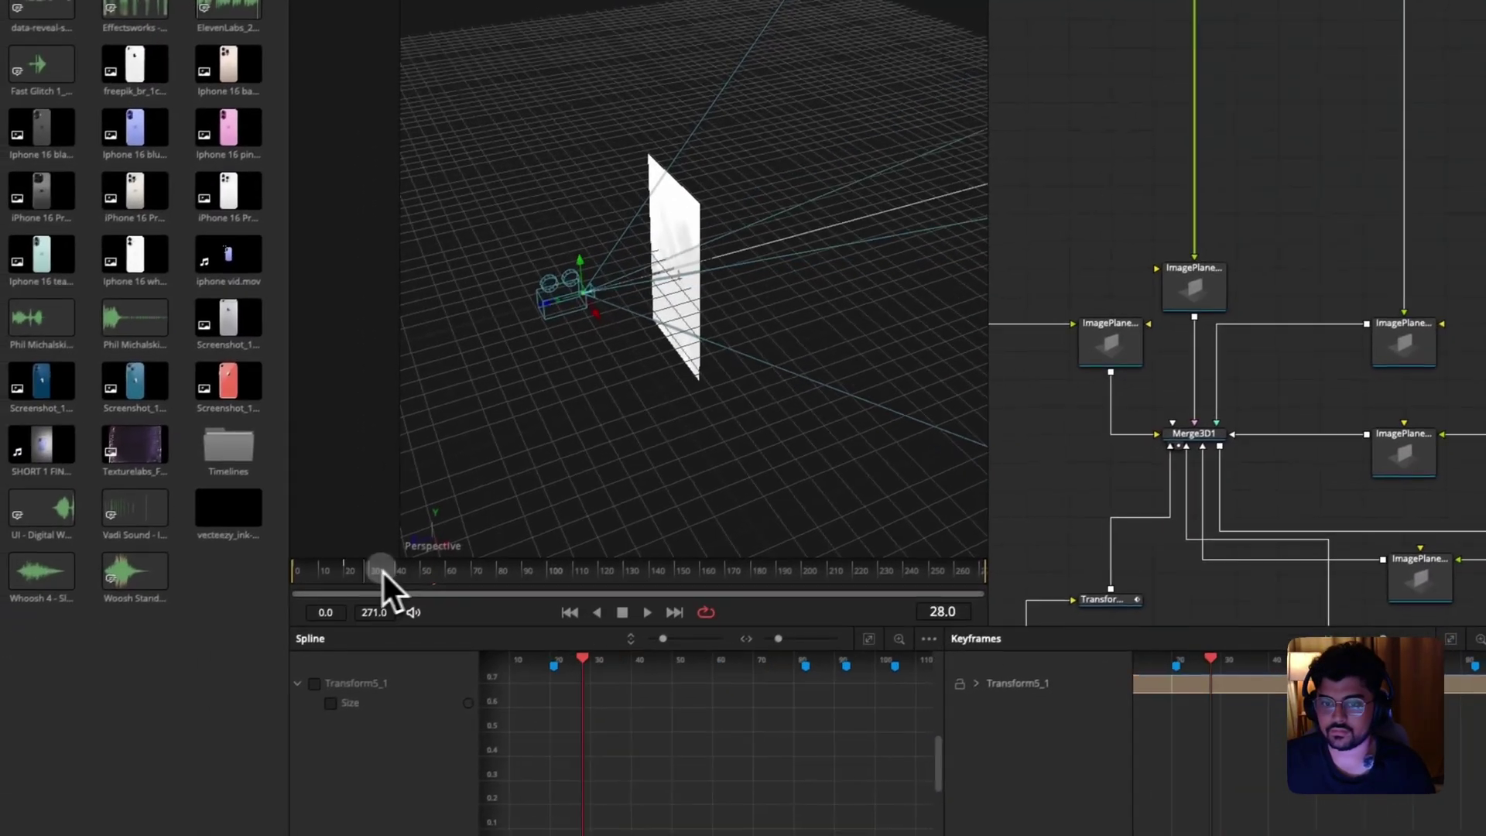
{"action": "mouse_move", "coordinate": [280, 625]}
{"action": "left_mouse_down"}
{"action": "mouse_move", "coordinate": [204, 631]}
{"action": "mouse_move", "coordinate": [278, 634]}
{"action": "left_mouse_up"}
{"action": "mouse_move", "coordinate": [381, 588]}
{"action": "left_mouse_down"}
{"action": "mouse_move", "coordinate": [685, 613]}
{"action": "mouse_move", "coordinate": [312, 611]}
{"action": "mouse_move", "coordinate": [367, 582]}
{"action": "left_mouse_up"}
Examine how the image planes feed into Merge3D1 and trace the connections back up to the Underlay2 group.
{"action": "scroll", "coordinate": [1039, 316], "scroll_direction": "up", "scroll_amount": 5}
{"action": "scroll", "coordinate": [1039, 315], "scroll_direction": "left", "scroll_amount": 10}
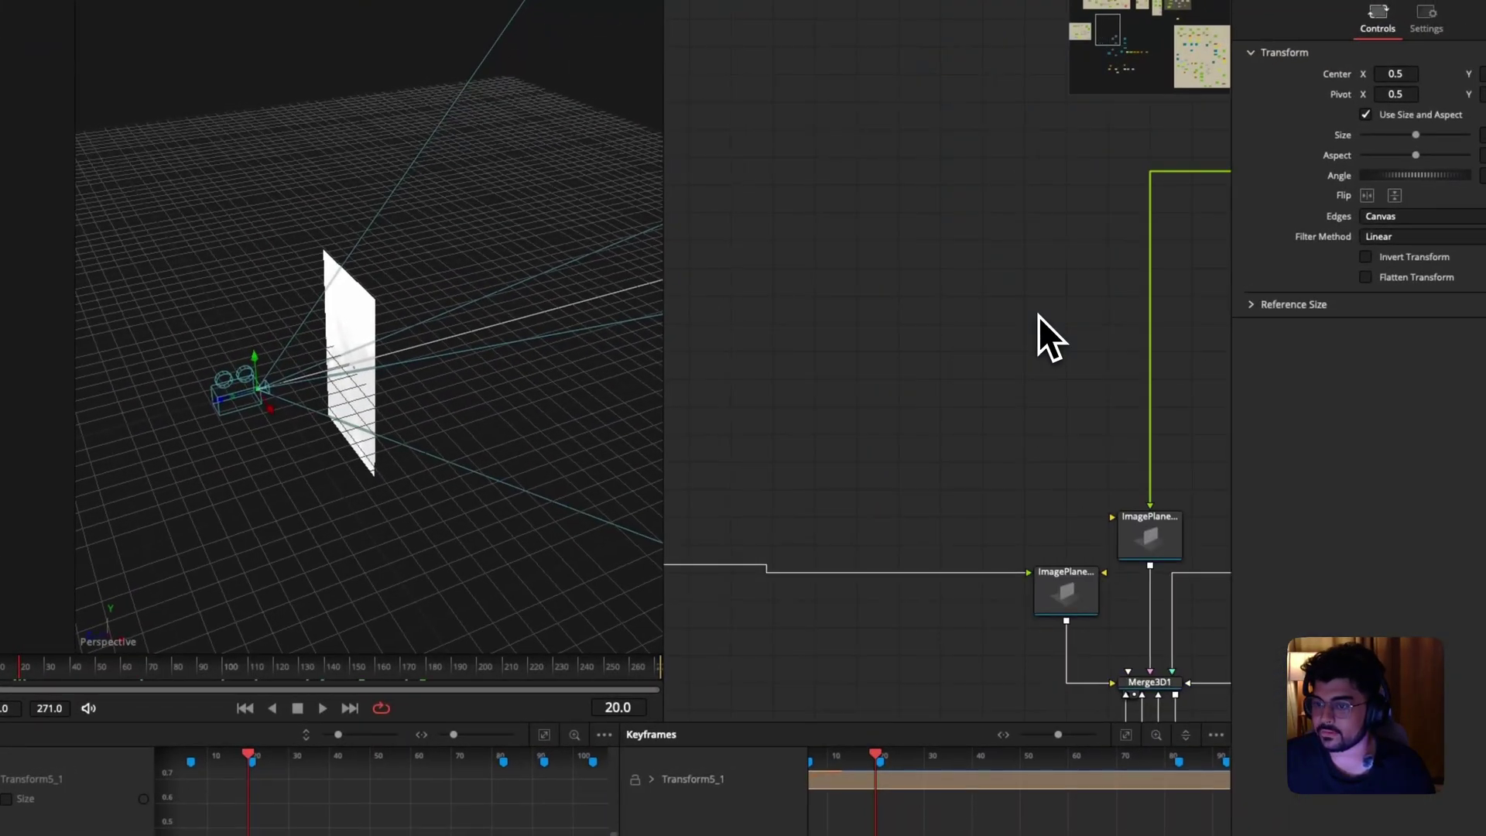
{"action": "scroll", "coordinate": [1037, 315], "scroll_direction": "left", "scroll_amount": 3}
{"action": "scroll", "coordinate": [1038, 315], "scroll_direction": "right", "scroll_amount": 10}
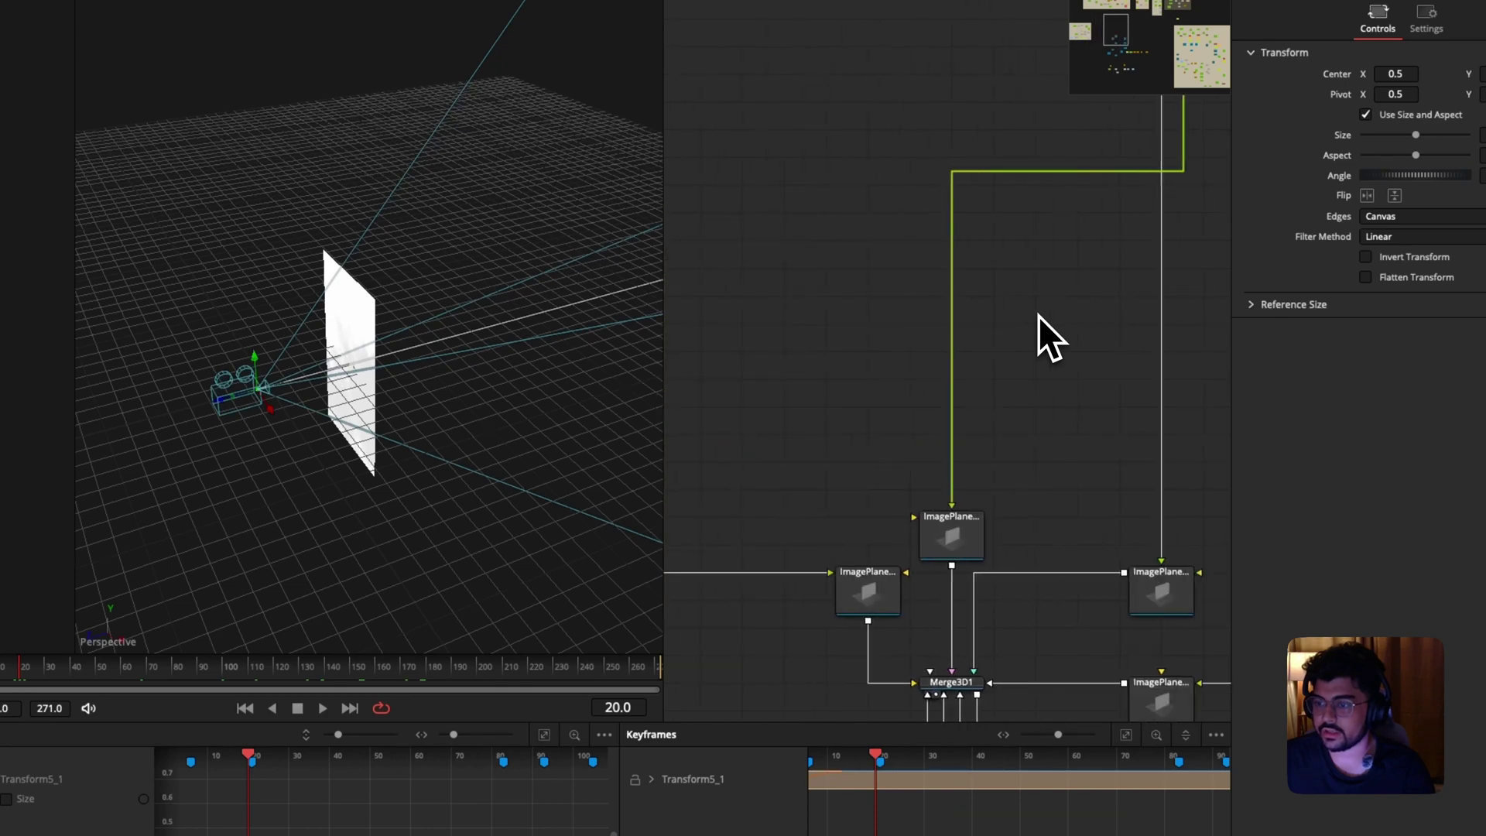
{"action": "scroll", "coordinate": [1037, 316], "scroll_direction": "down", "scroll_amount": 4}
{"action": "left_click", "coordinate": [944, 503]}
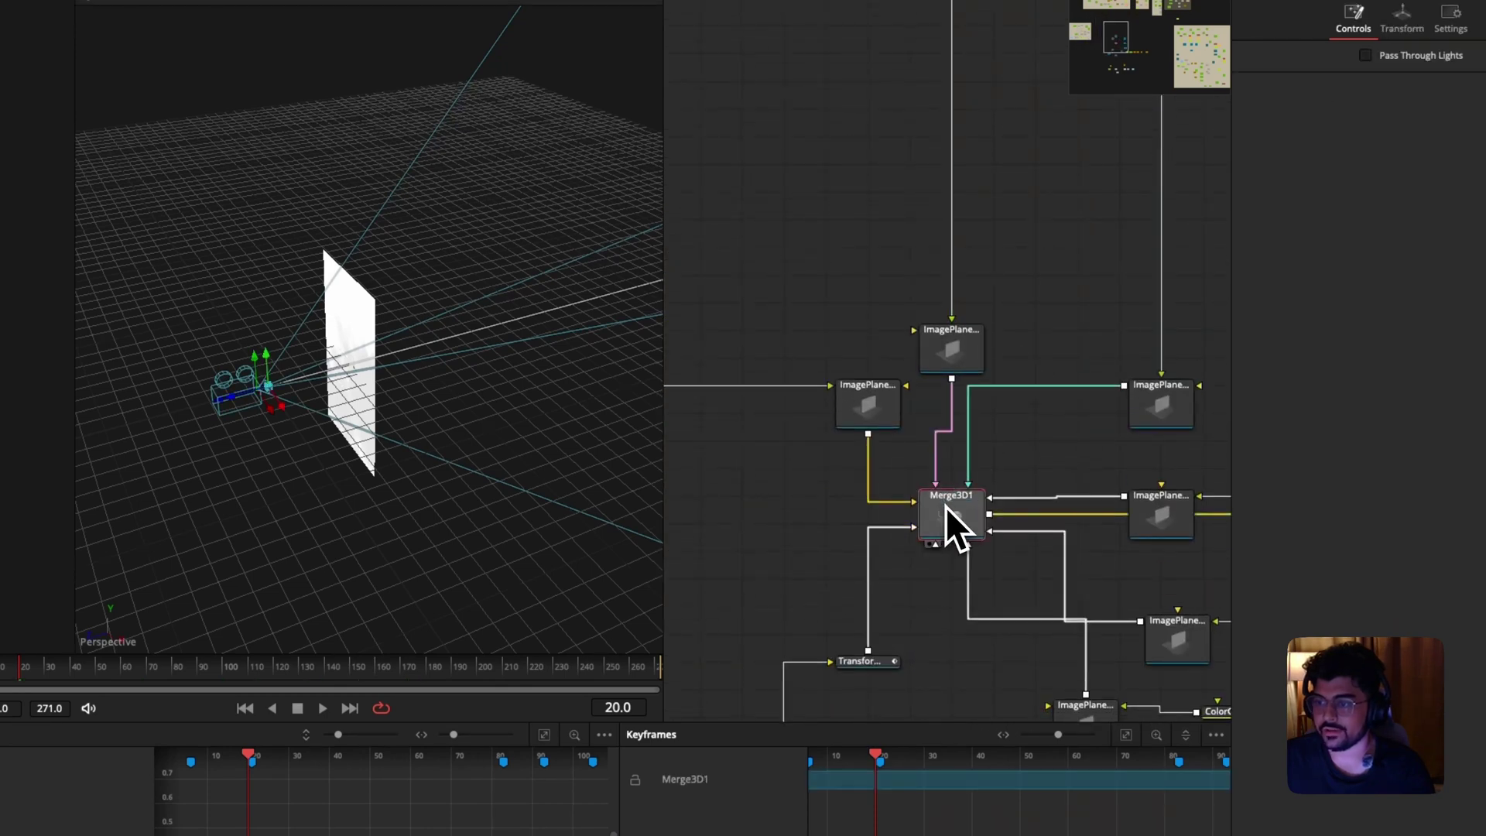
{"action": "scroll", "coordinate": [1074, 408], "scroll_direction": "down", "scroll_amount": 5}
{"action": "scroll", "coordinate": [1074, 408], "scroll_direction": "up", "scroll_amount": 2}
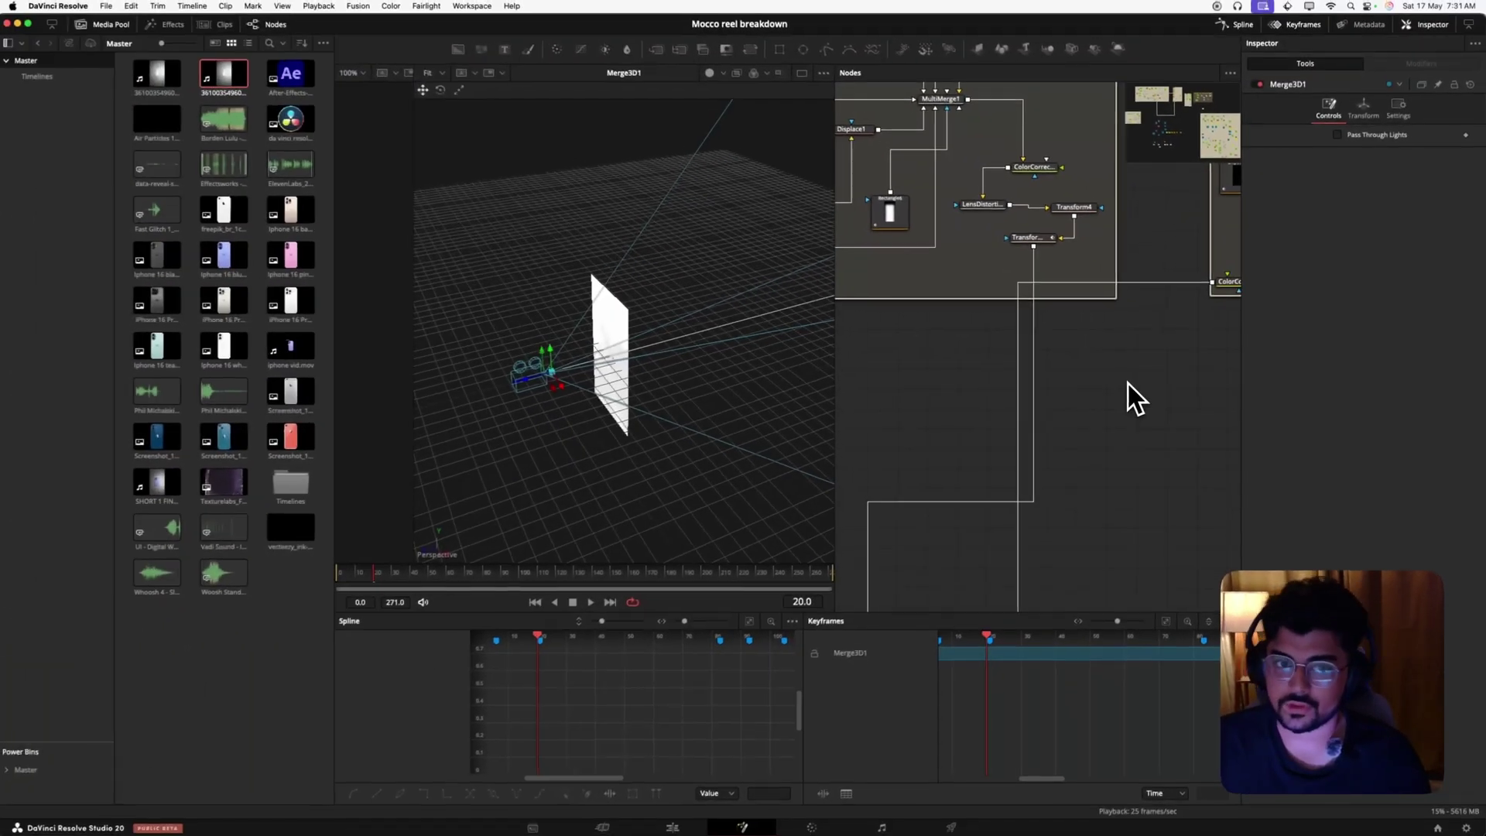
Select the colour corrector in the Underlay3 group and inspect the Ellipse2_1 and Ellipse2 masks in the viewer.
{"action": "scroll", "coordinate": [1126, 383], "scroll_direction": "right", "scroll_amount": 5}
{"action": "scroll", "coordinate": [1126, 383], "scroll_direction": "up", "scroll_amount": 3}
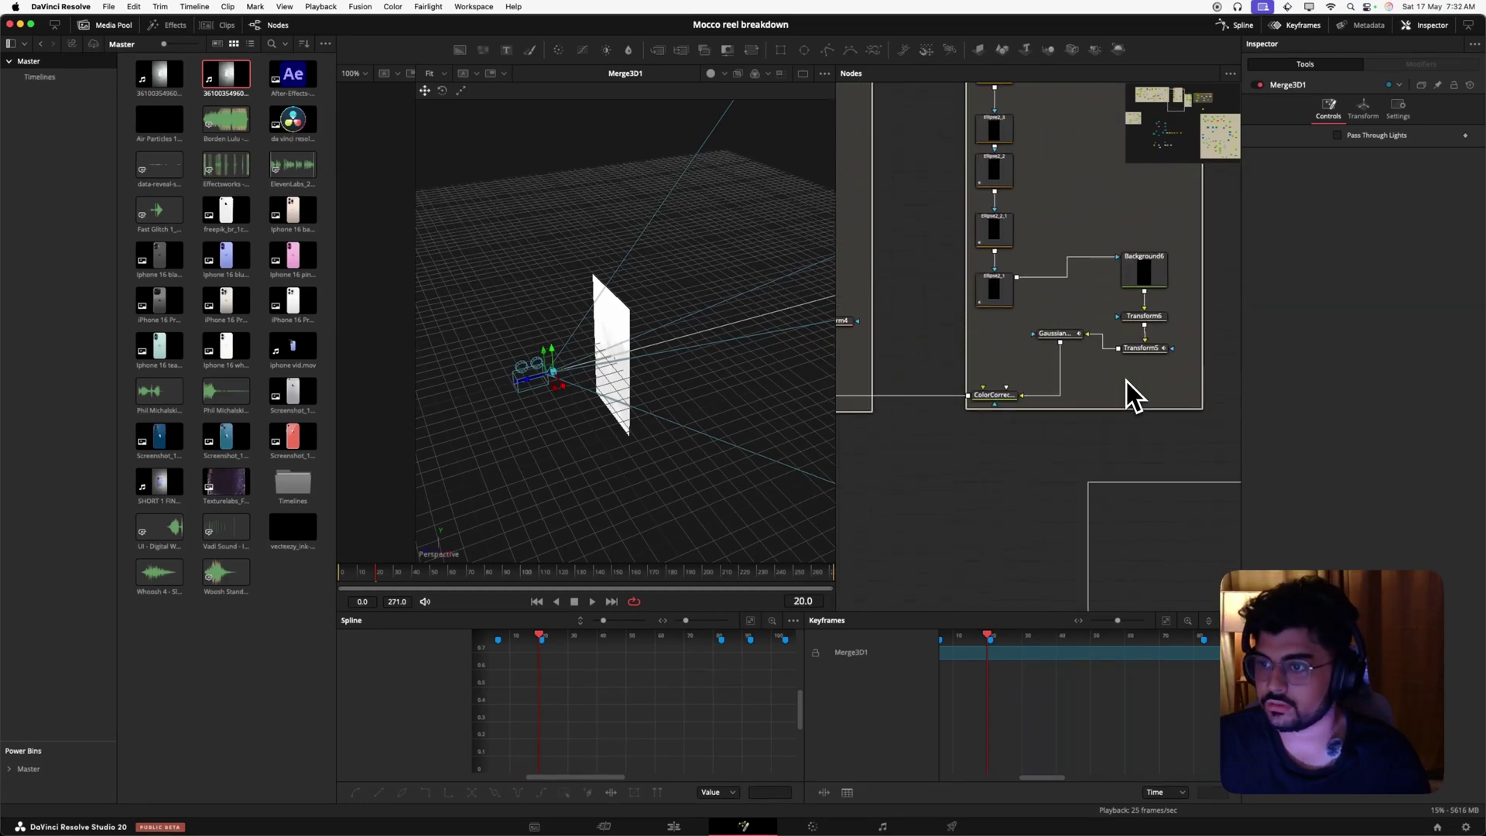
{"action": "left_click", "coordinate": [1006, 402]}
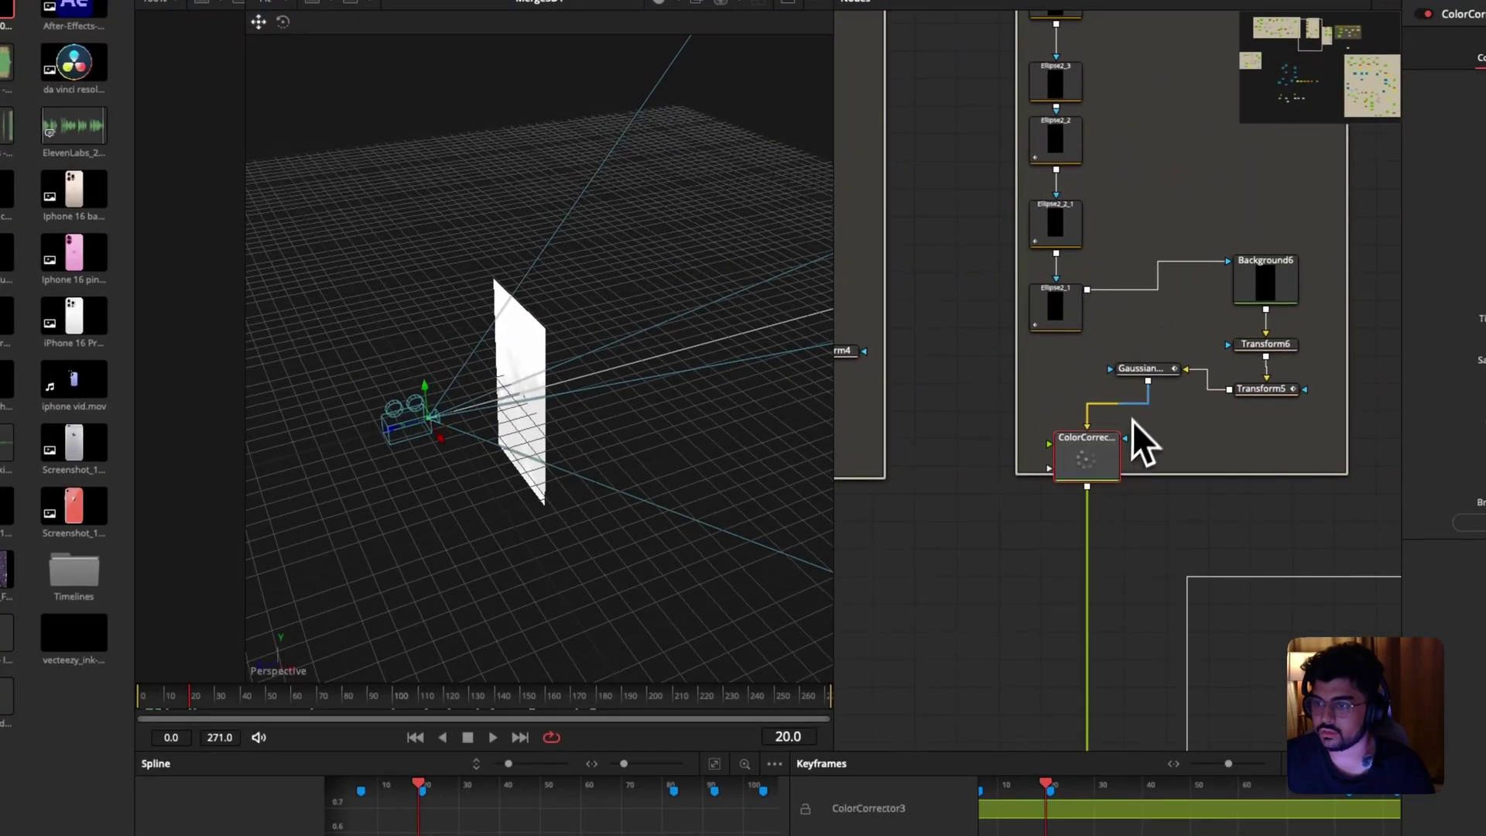
{"action": "scroll", "coordinate": [1082, 418], "scroll_direction": "up", "scroll_amount": 3}
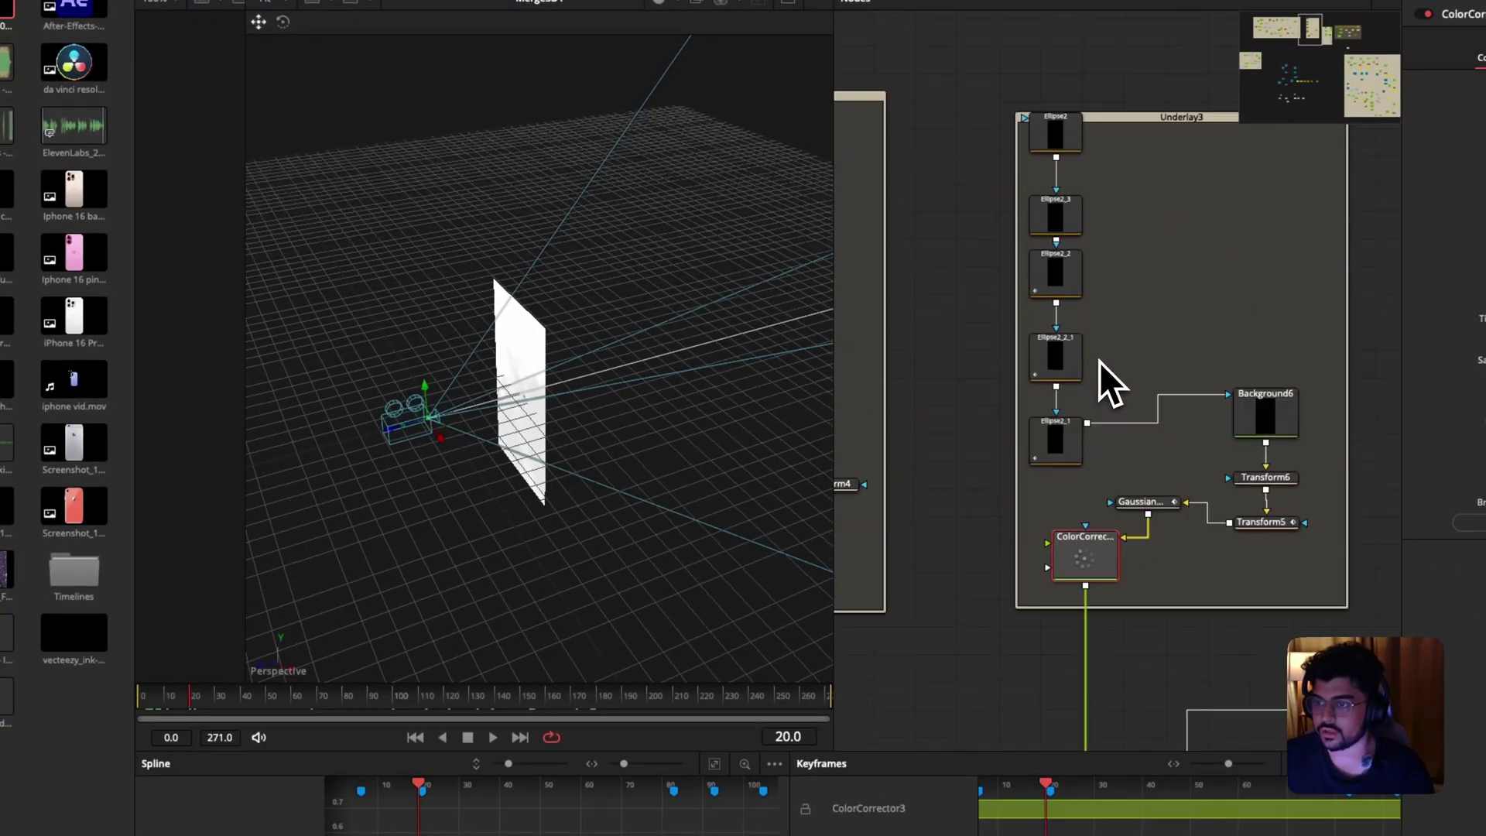
{"action": "left_click_drag", "start_coordinate": [1057, 448], "coordinate": [660, 452]}
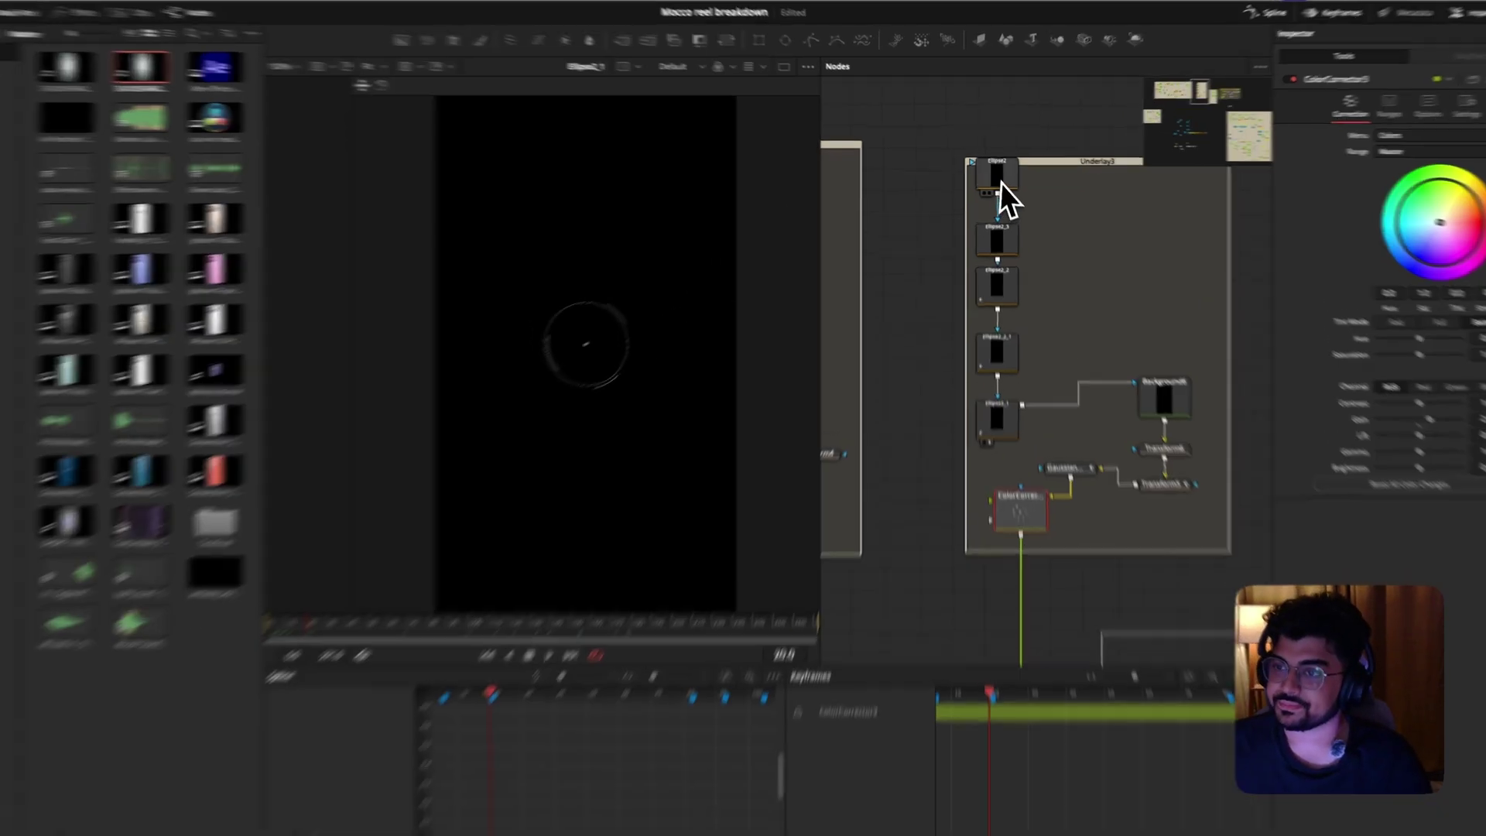
{"action": "left_click", "coordinate": [994, 171]}
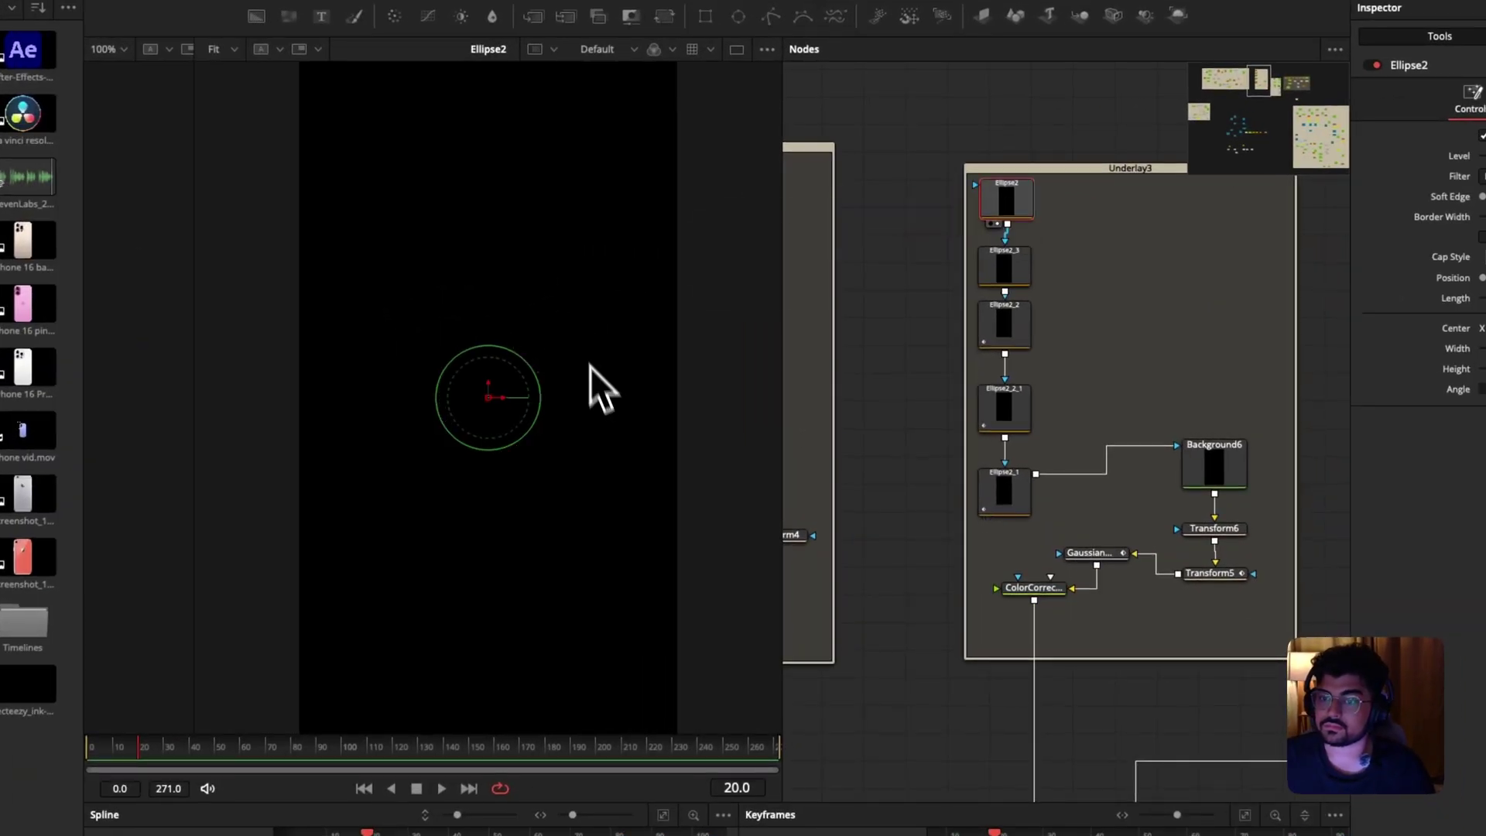
{"action": "left_click", "coordinate": [1200, 333]}
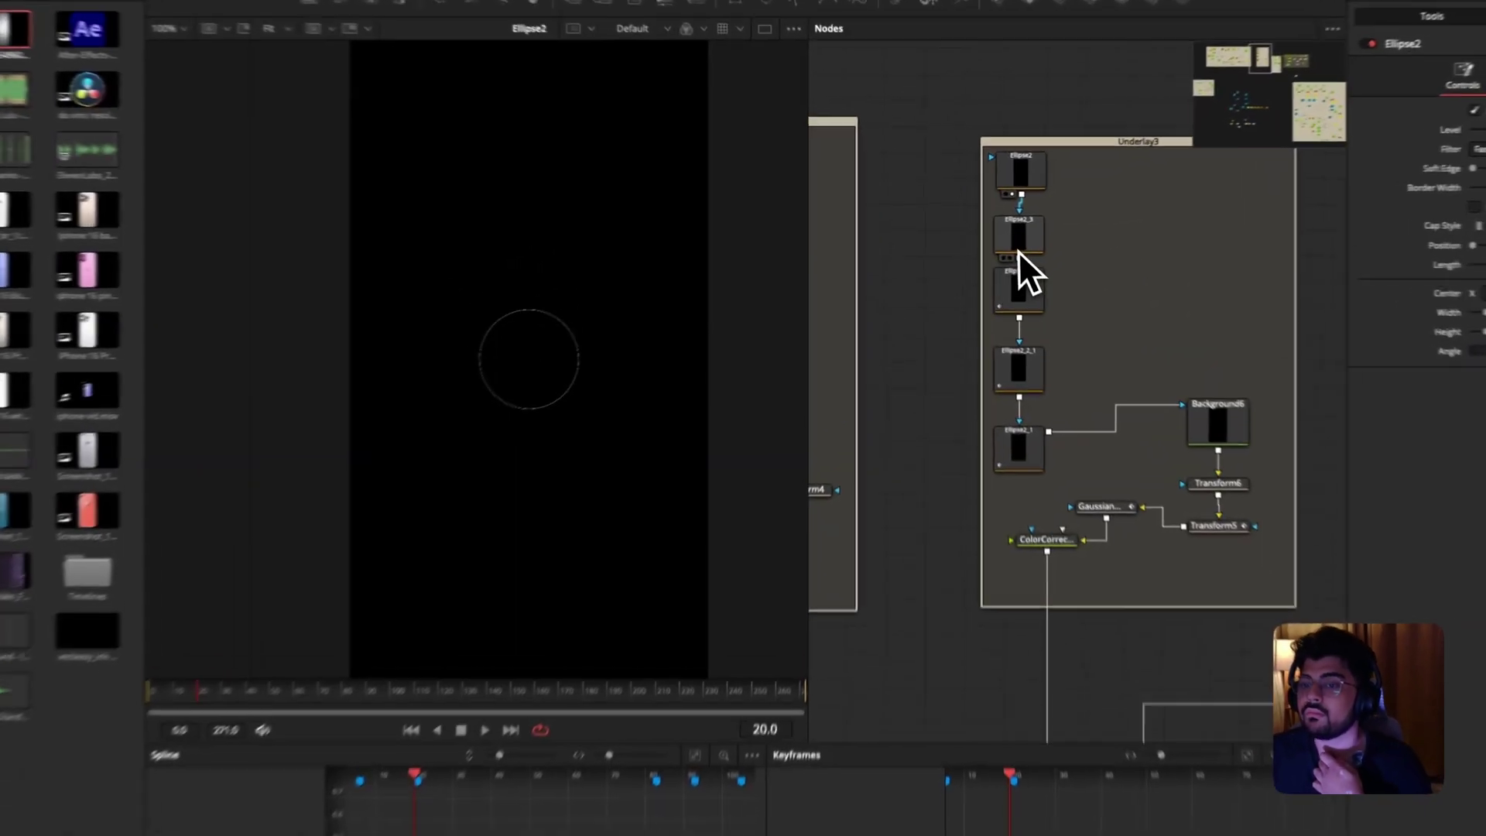
Show Ellipse2_3 in the viewer, examine its centre dot up close, and return the viewer to fit.
{"action": "left_click", "coordinate": [985, 245]}
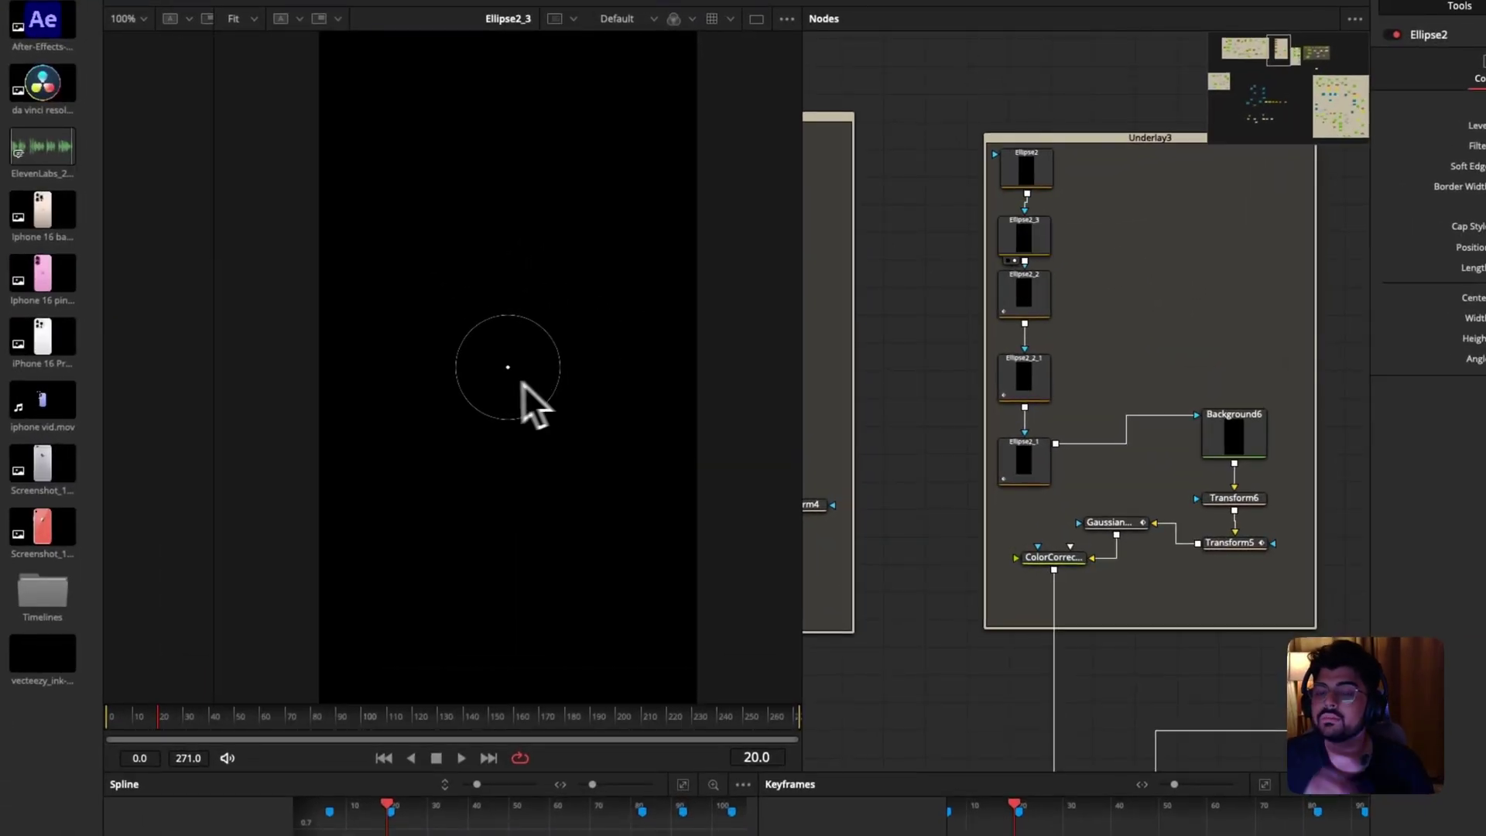
{"action": "scroll", "coordinate": [528, 391], "scroll_direction": "up", "scroll_amount": 5}
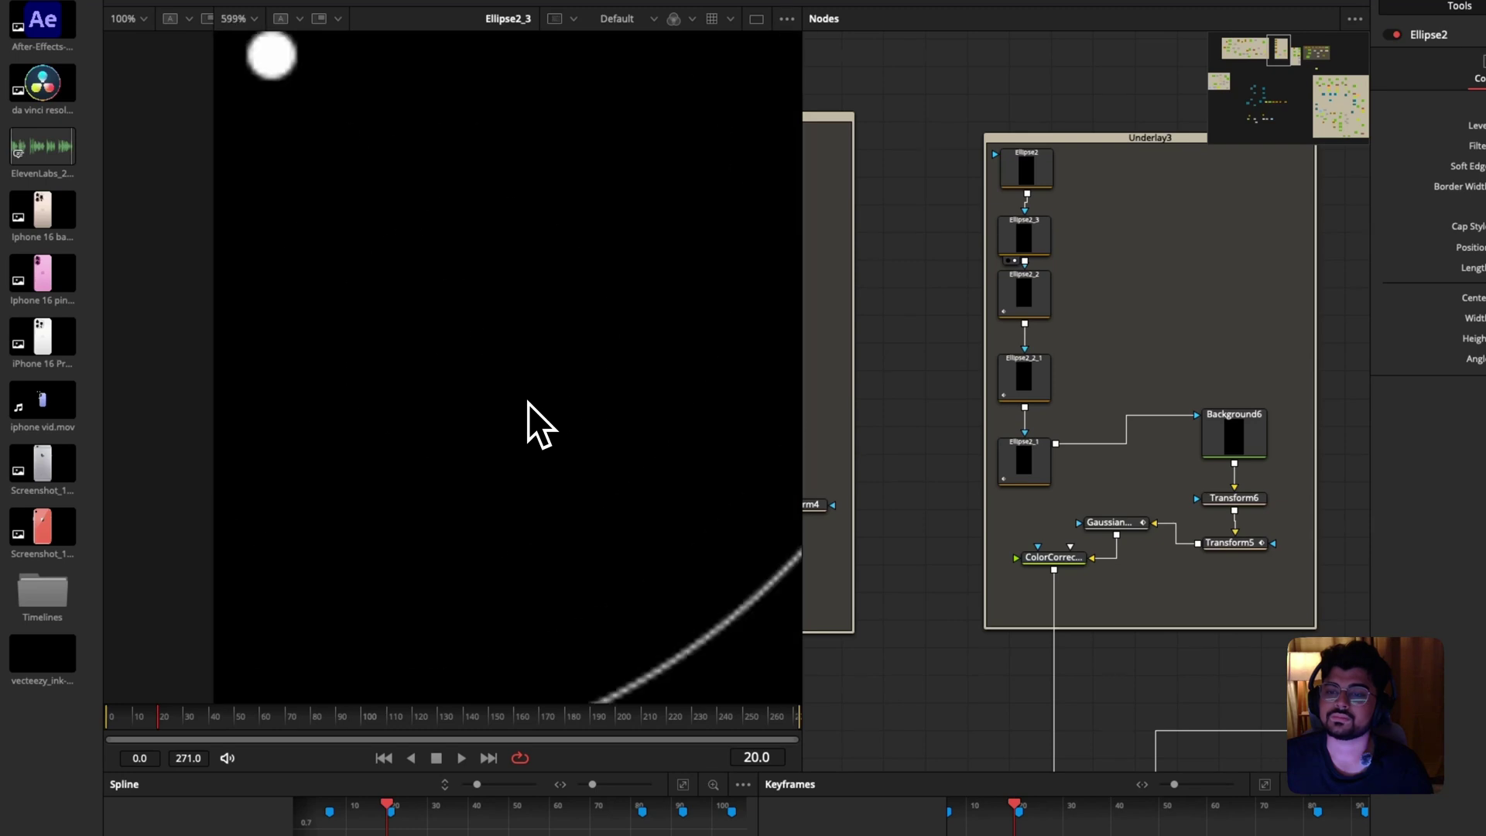
{"action": "key", "text": "z"}
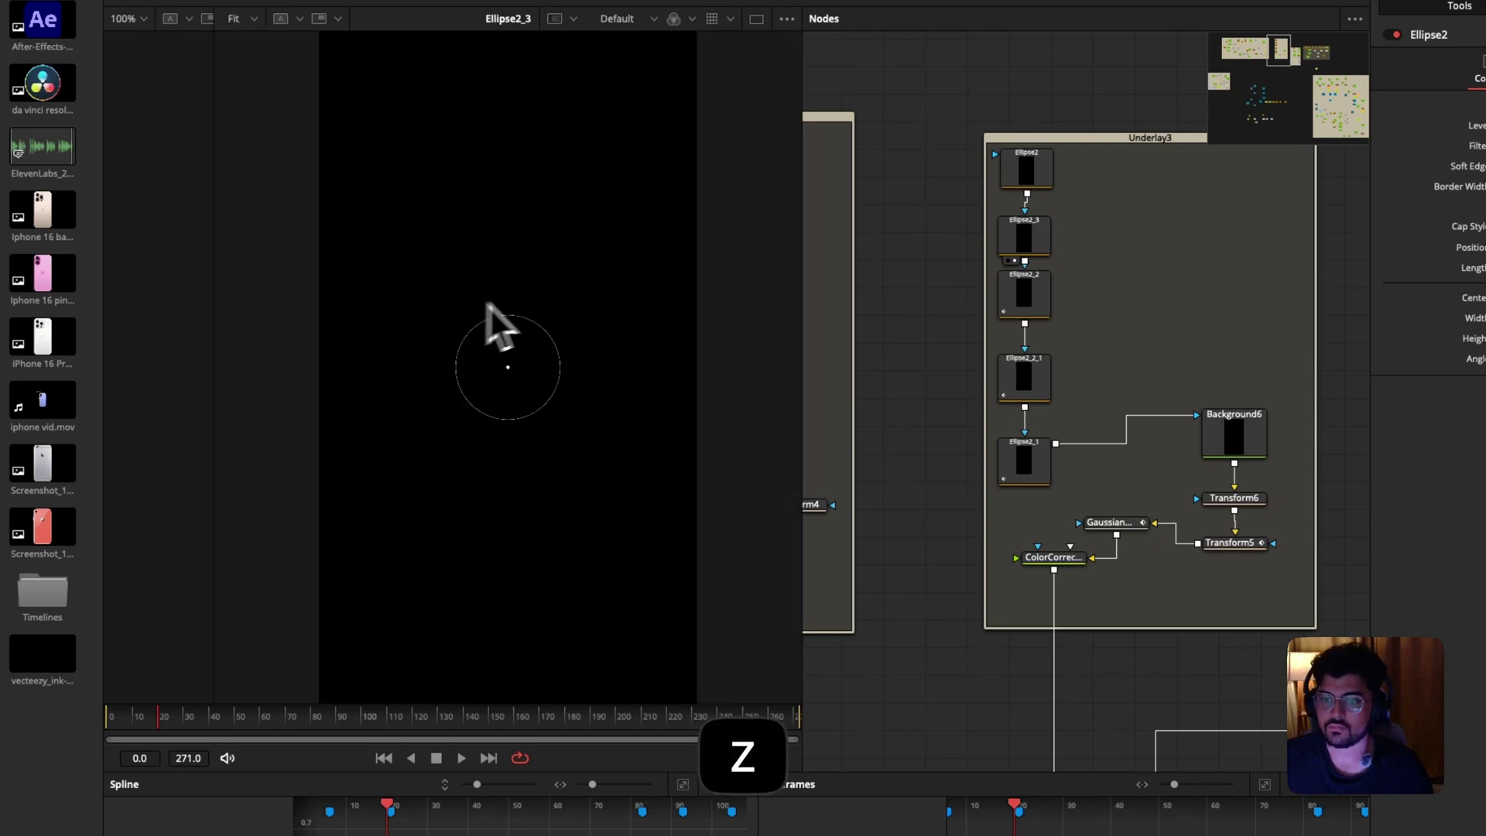
Show Ellipse2_2 in the viewer and scrub its Position animation, ending at frame 0.
{"action": "left_click_drag", "start_coordinate": [1027, 308], "coordinate": [553, 414]}
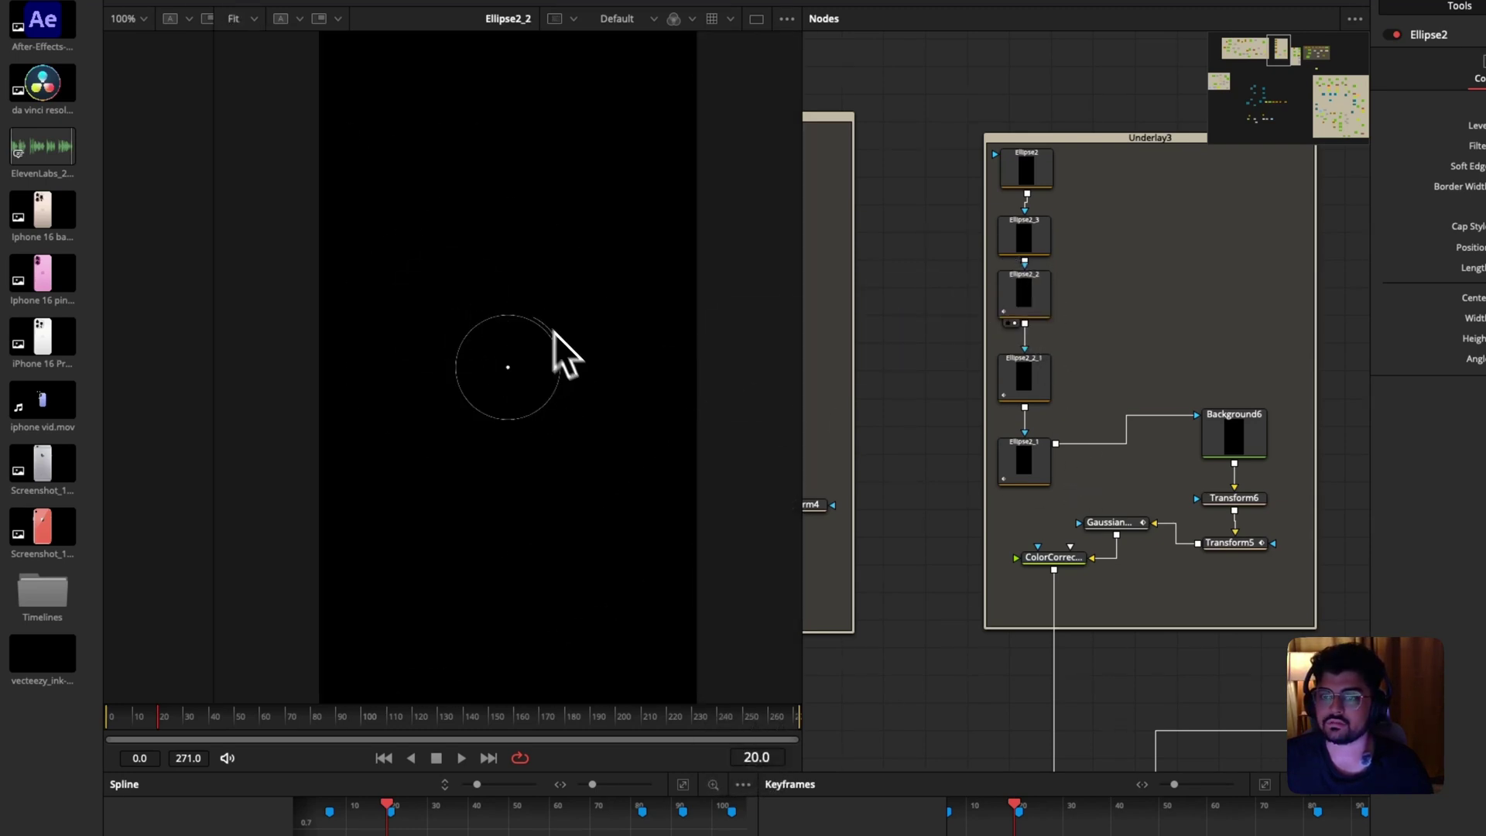
{"action": "left_click", "coordinate": [1018, 309]}
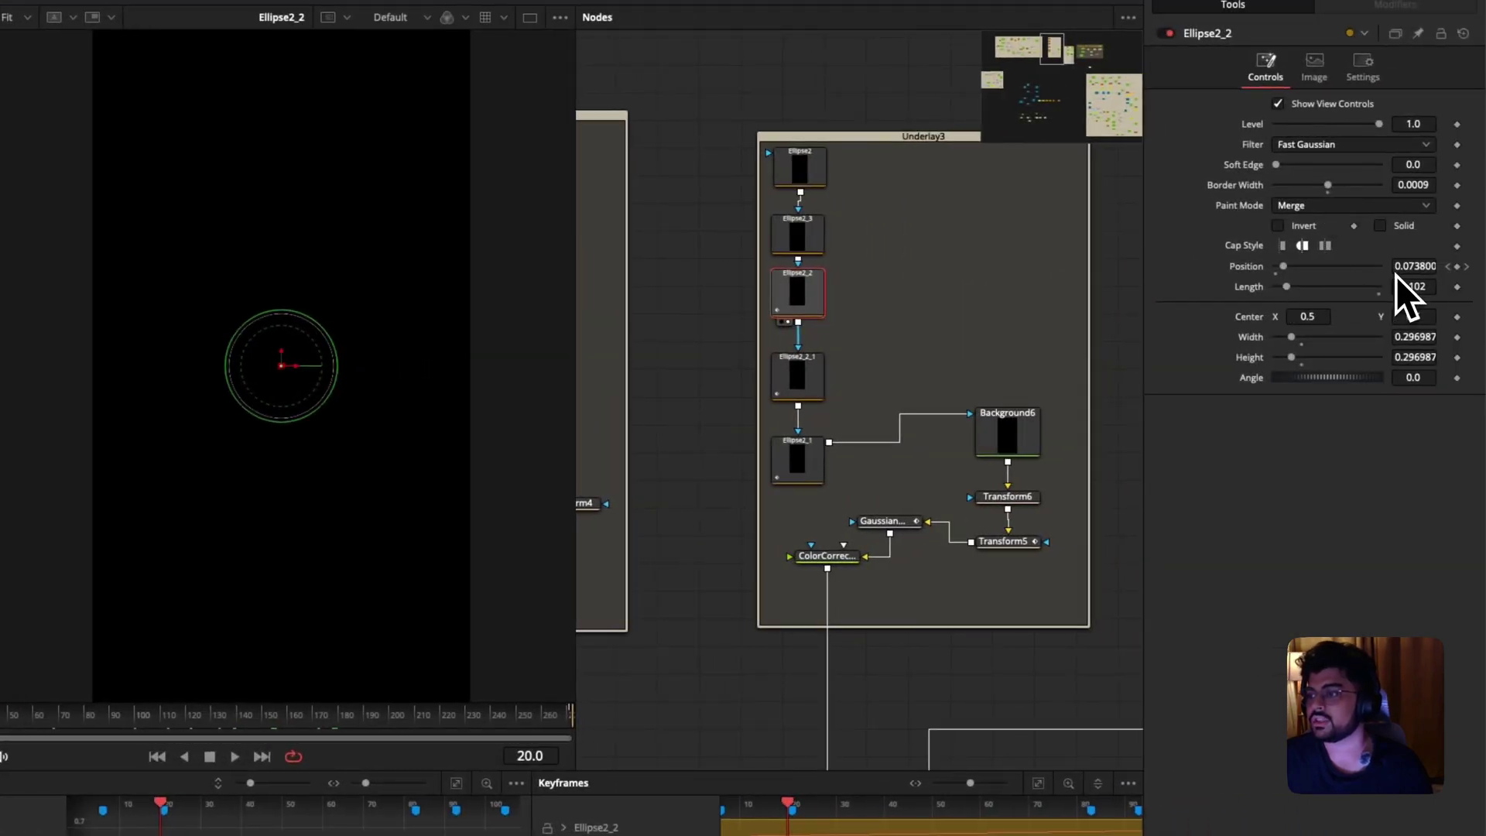
{"action": "left_click", "coordinate": [1446, 266]}
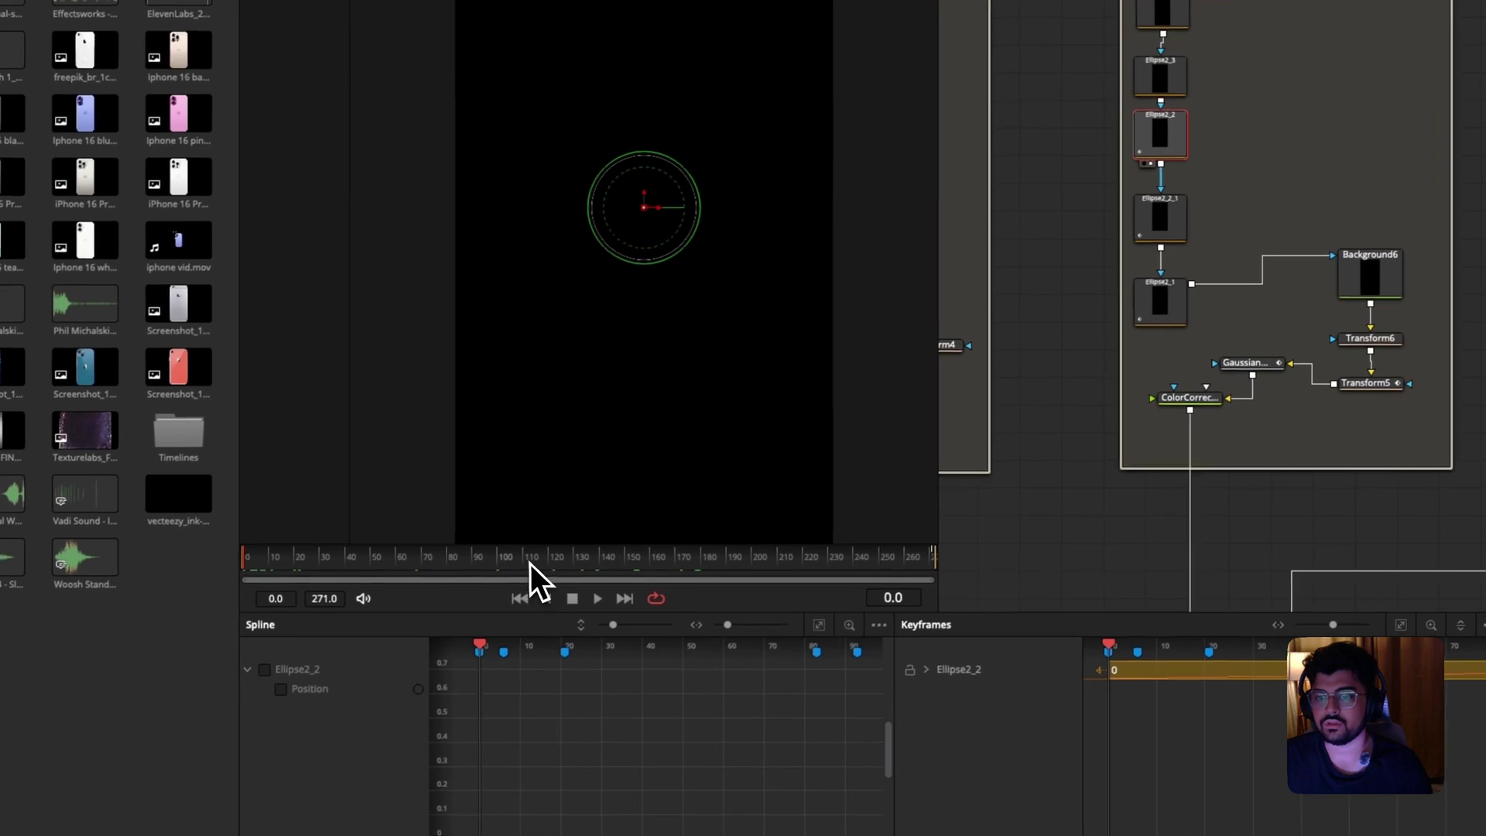
{"action": "left_click_drag", "start_coordinate": [531, 564], "coordinate": [308, 573]}
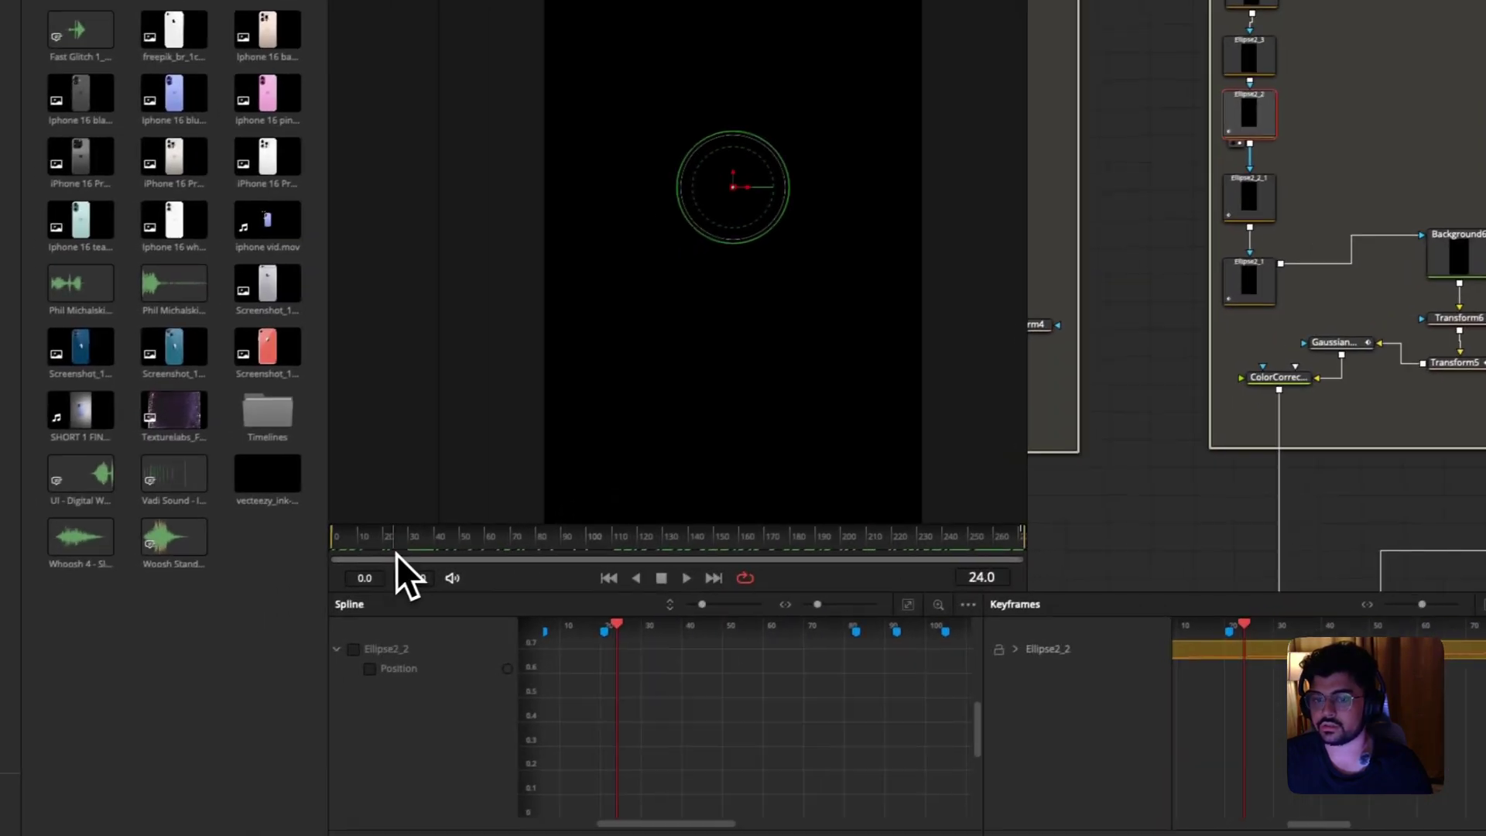
{"action": "left_click_drag", "start_coordinate": [396, 554], "coordinate": [333, 557]}
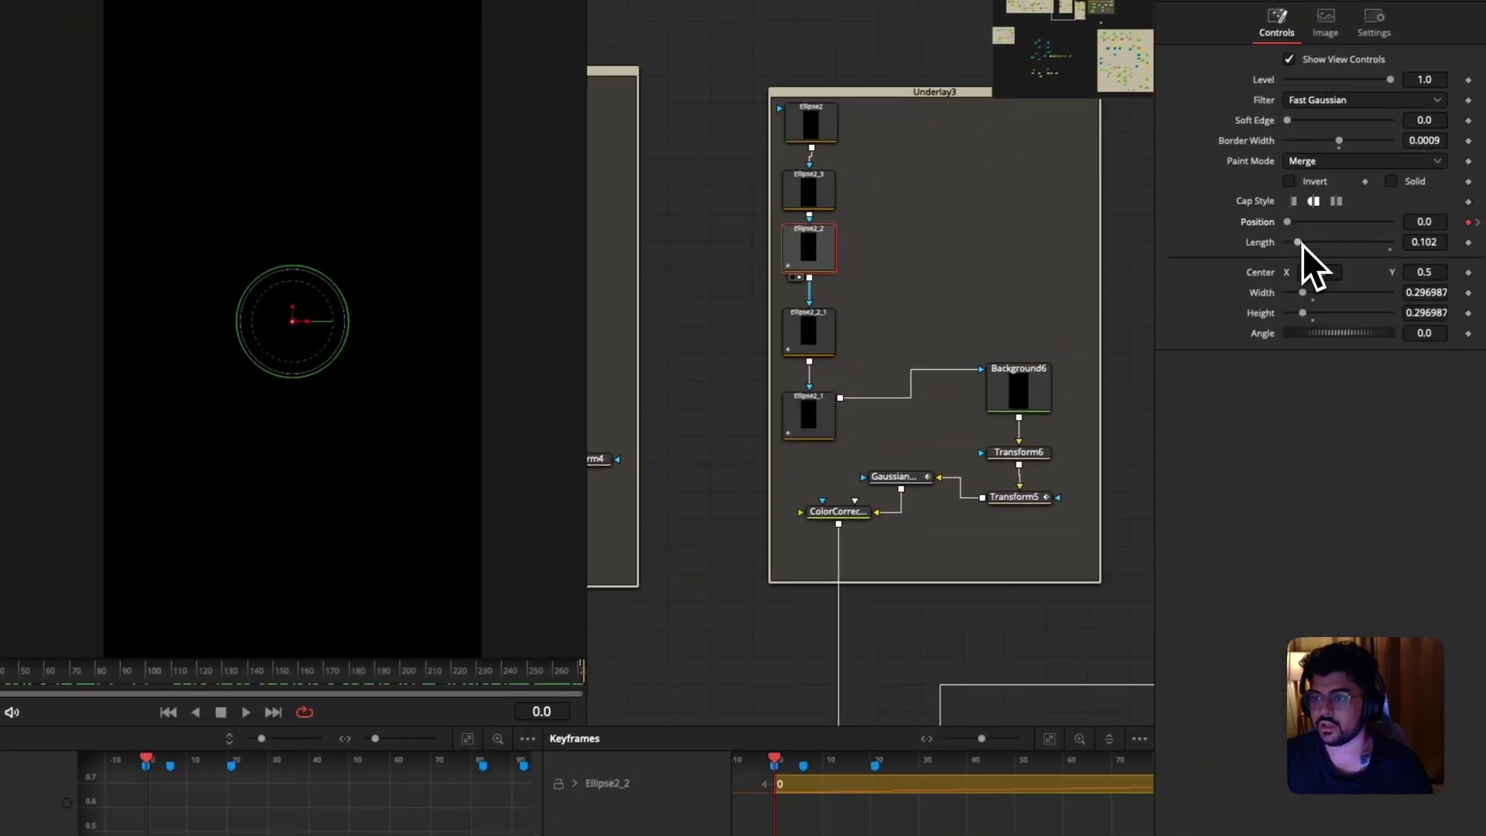
Demonstrate Ellipse2_2's partial arc by extending its Length to 0.992 and bringing it back down to 0.11.
{"action": "left_click", "coordinate": [1021, 276]}
{"action": "left_click_drag", "start_coordinate": [1295, 244], "coordinate": [1390, 242]}
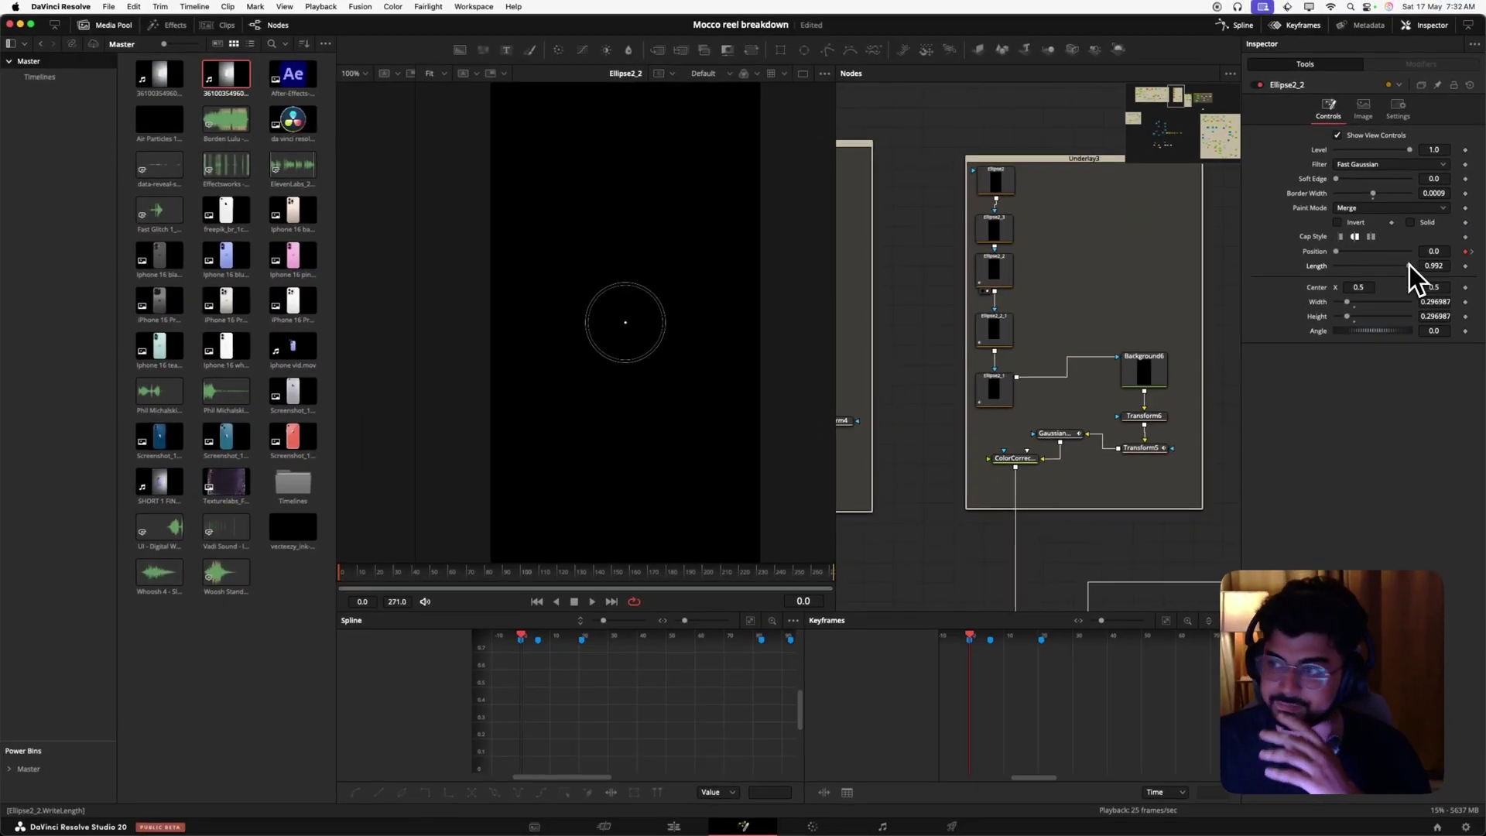
{"action": "left_click_drag", "start_coordinate": [1378, 331], "coordinate": [1345, 338]}
{"action": "left_click_drag", "start_coordinate": [1384, 272], "coordinate": [1344, 277]}
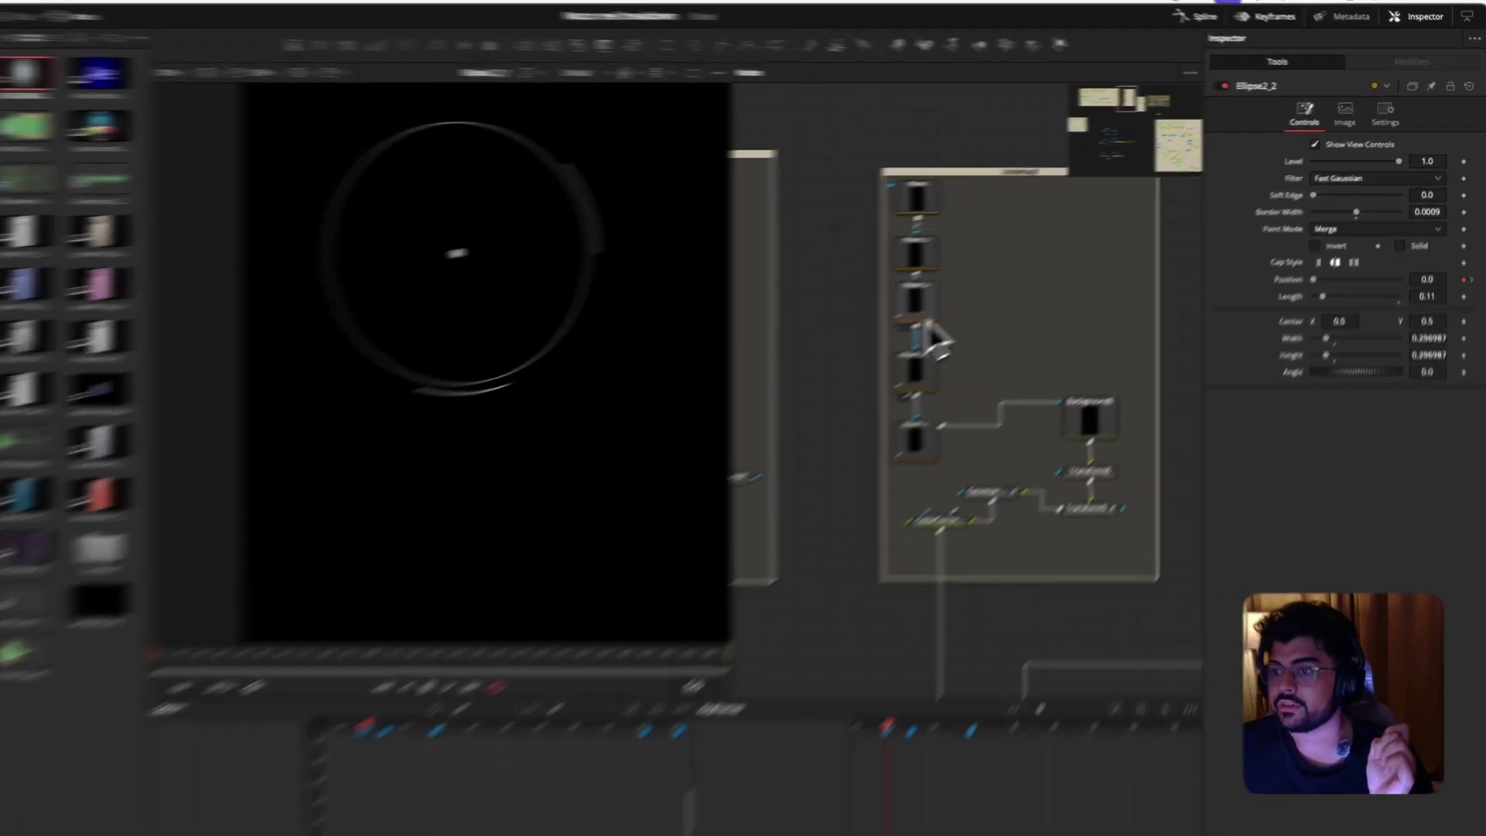
Compare the Ellipse2_2_1, Ellipse2_3 and Ellipse2_2 masks in the viewer to see what each adds to the ring.
{"action": "left_click", "coordinate": [995, 271]}
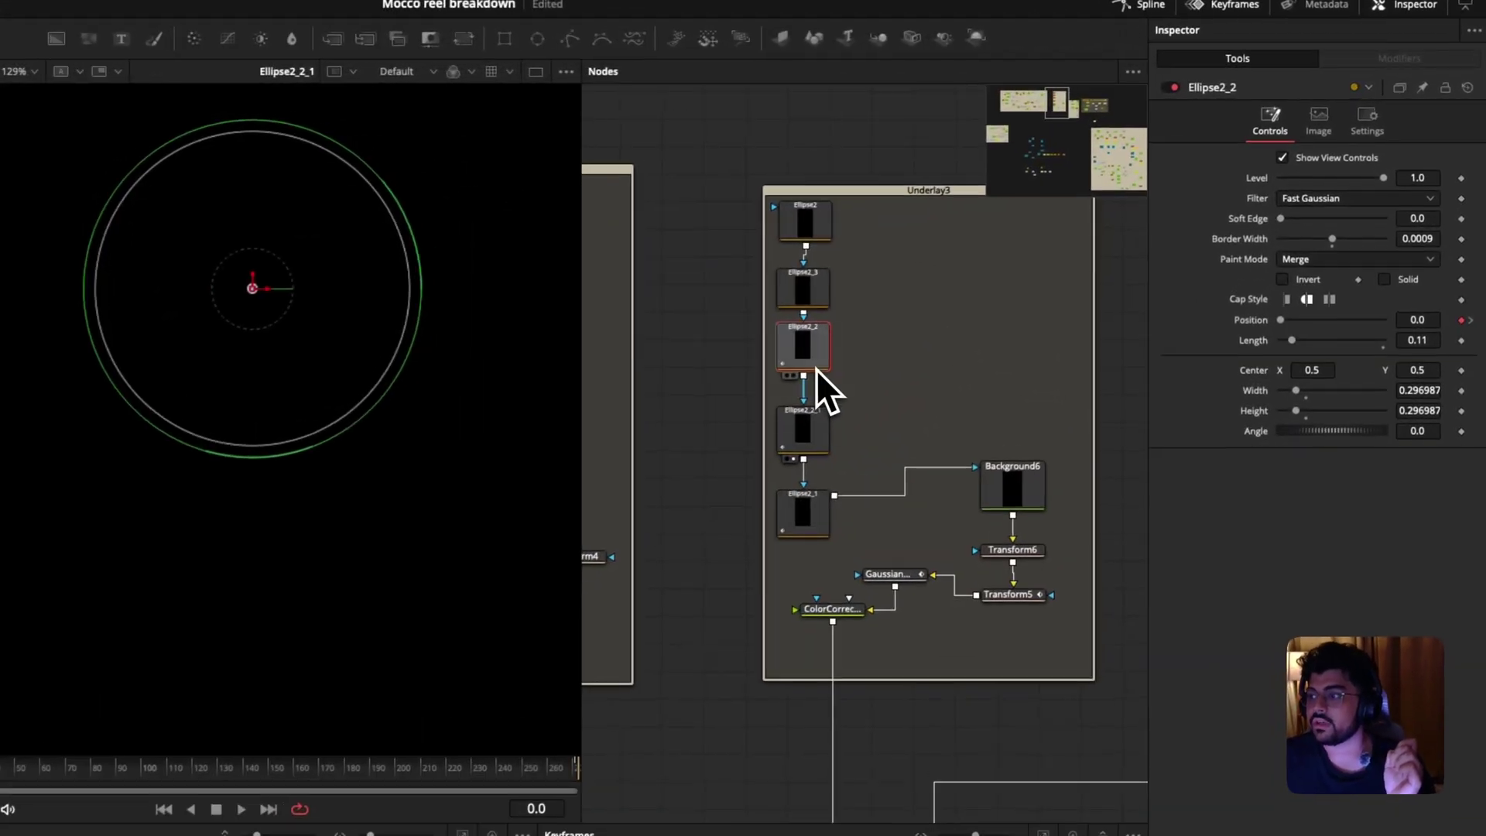
{"action": "left_click", "coordinate": [808, 298]}
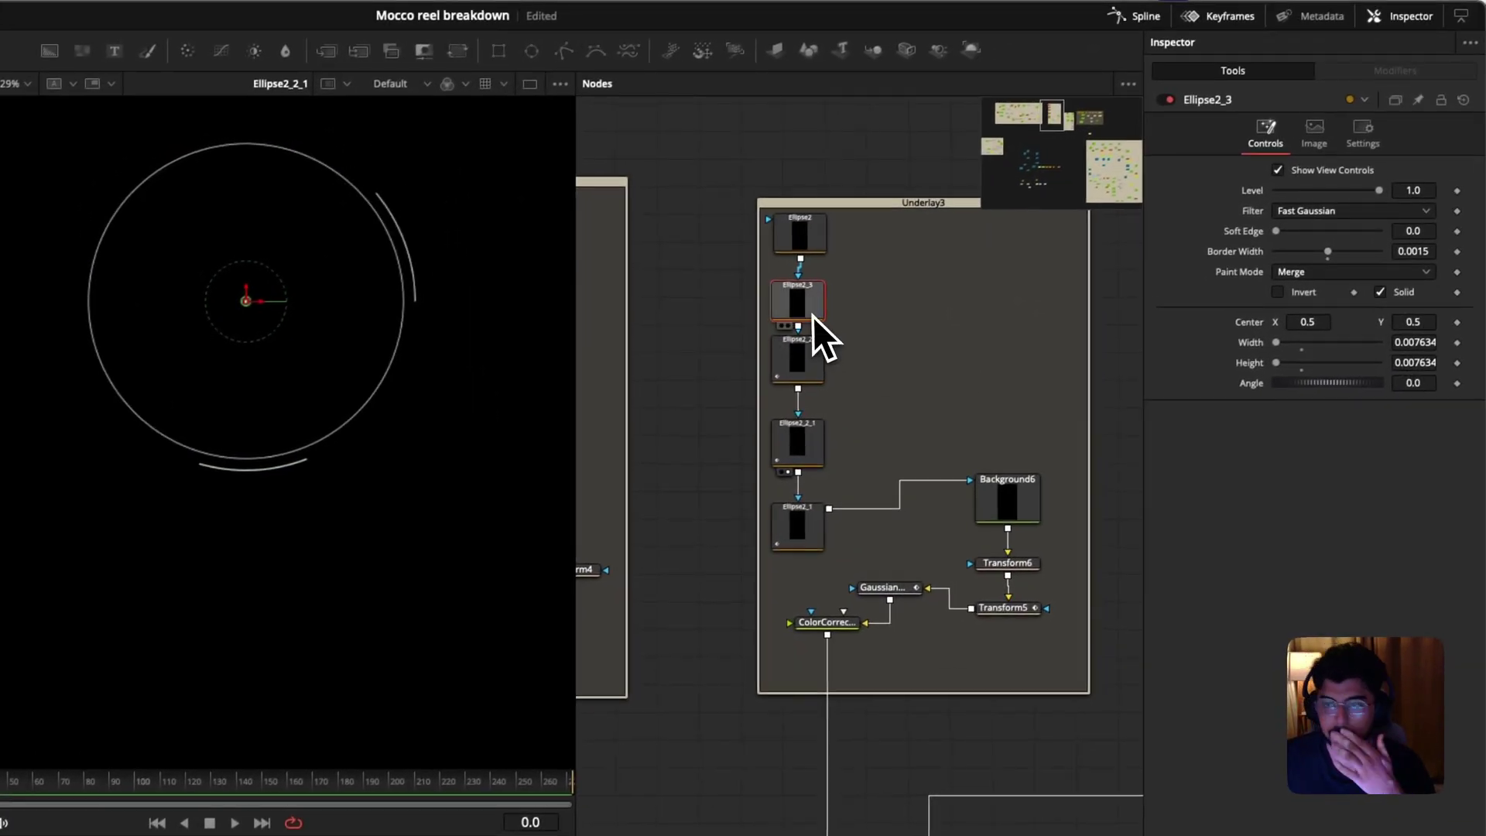
{"action": "left_click_drag", "start_coordinate": [813, 316], "coordinate": [411, 368]}
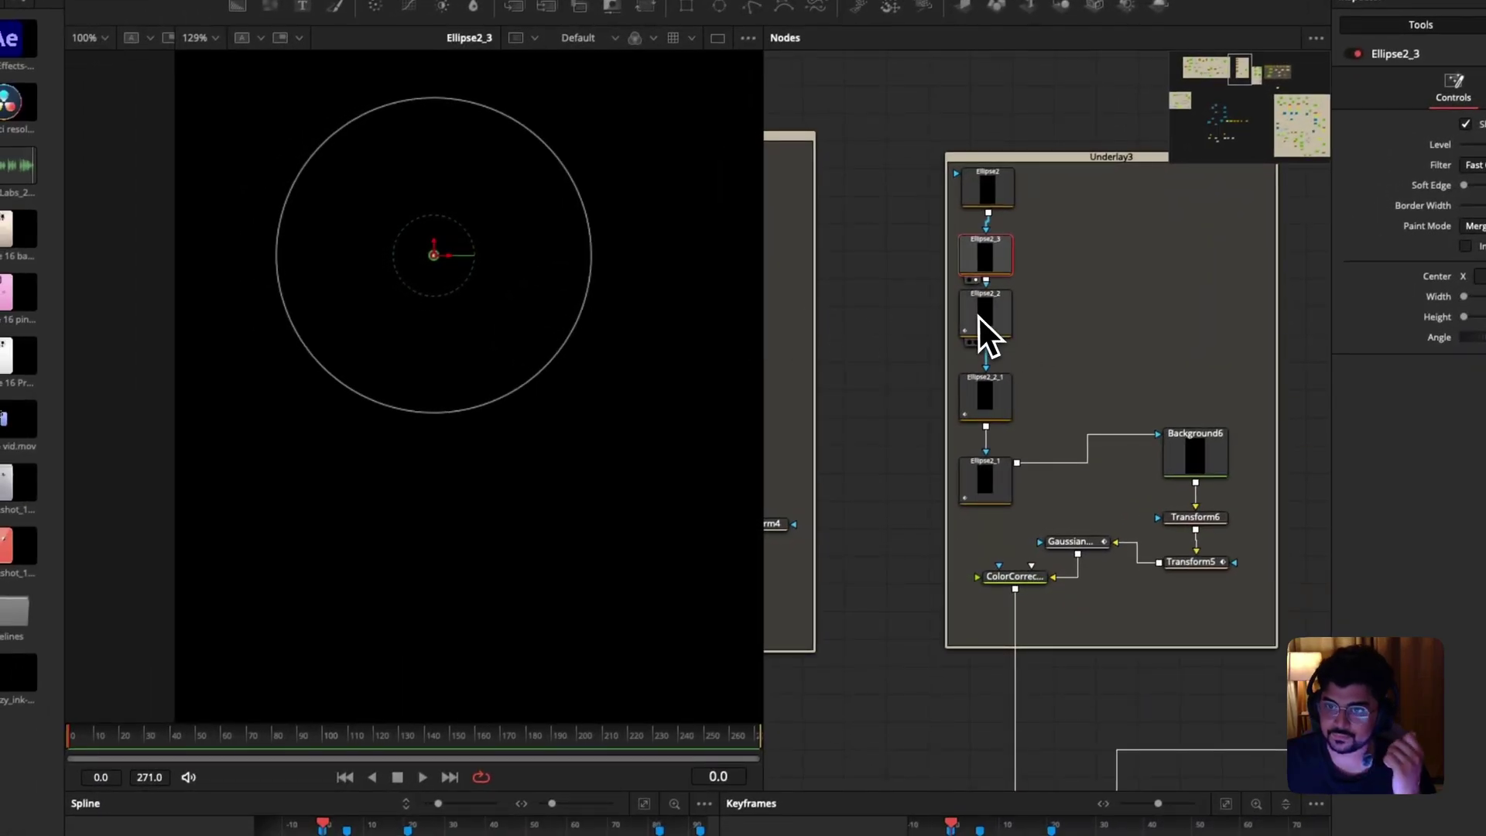
{"action": "left_click_drag", "start_coordinate": [977, 314], "coordinate": [480, 355]}
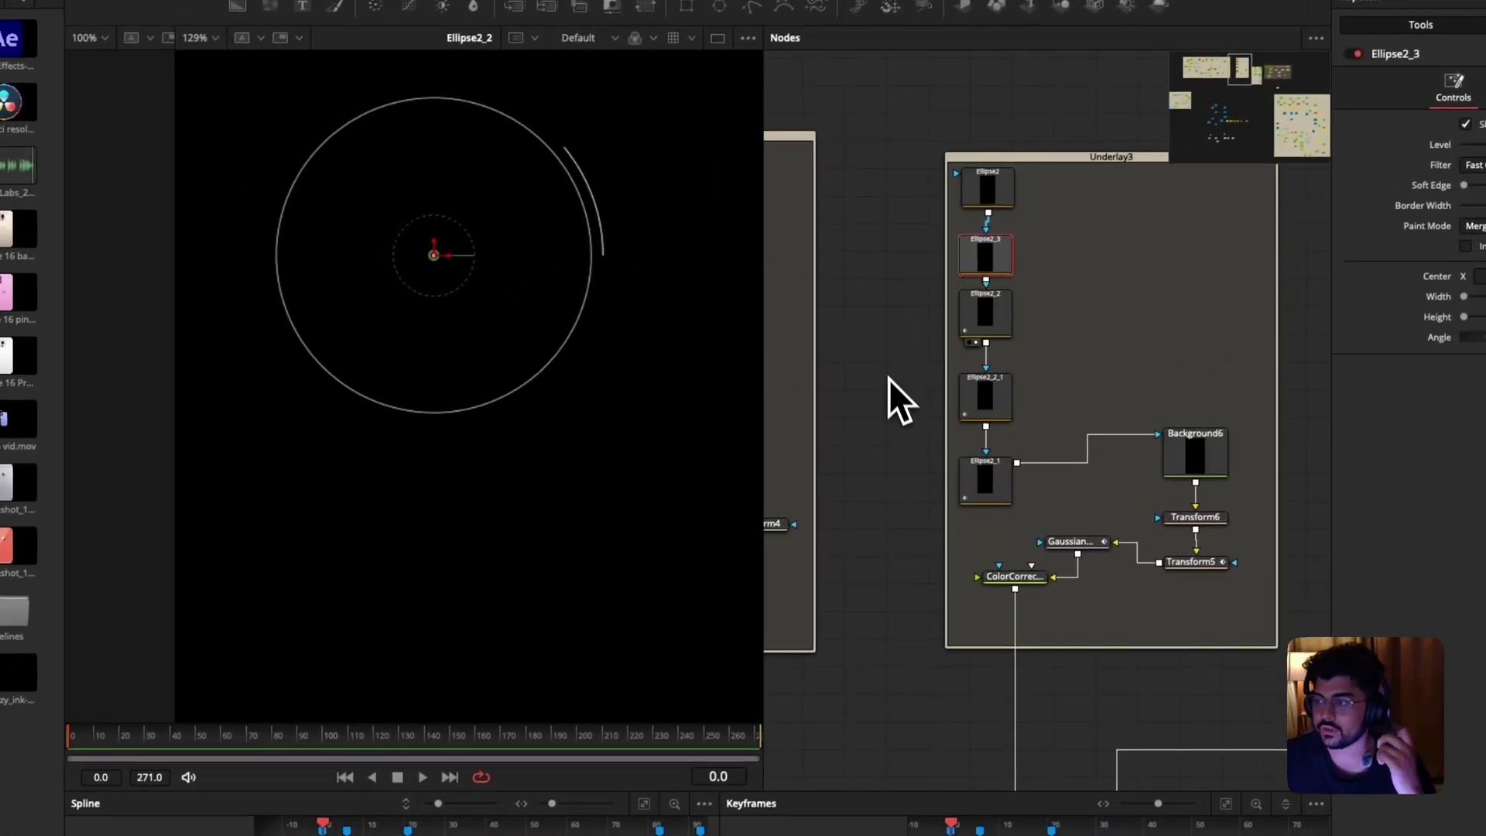
{"action": "left_click", "coordinate": [981, 324]}
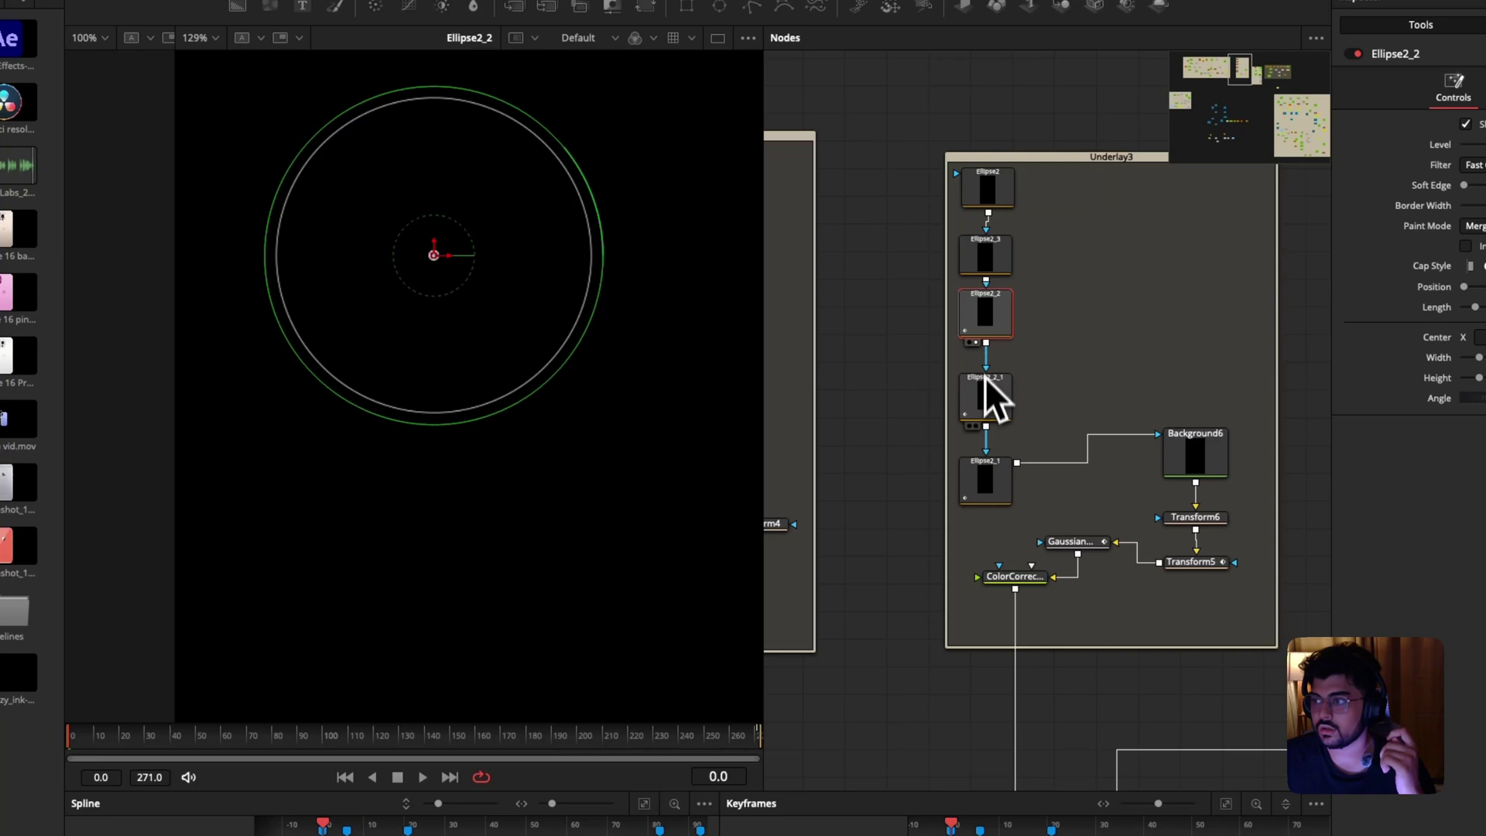
Inspect the Ellipse2_2_1 and Ellipse2_1 arcs in the viewer along with their Position, Length and Angle settings.
{"action": "mouse_move", "coordinate": [978, 393]}
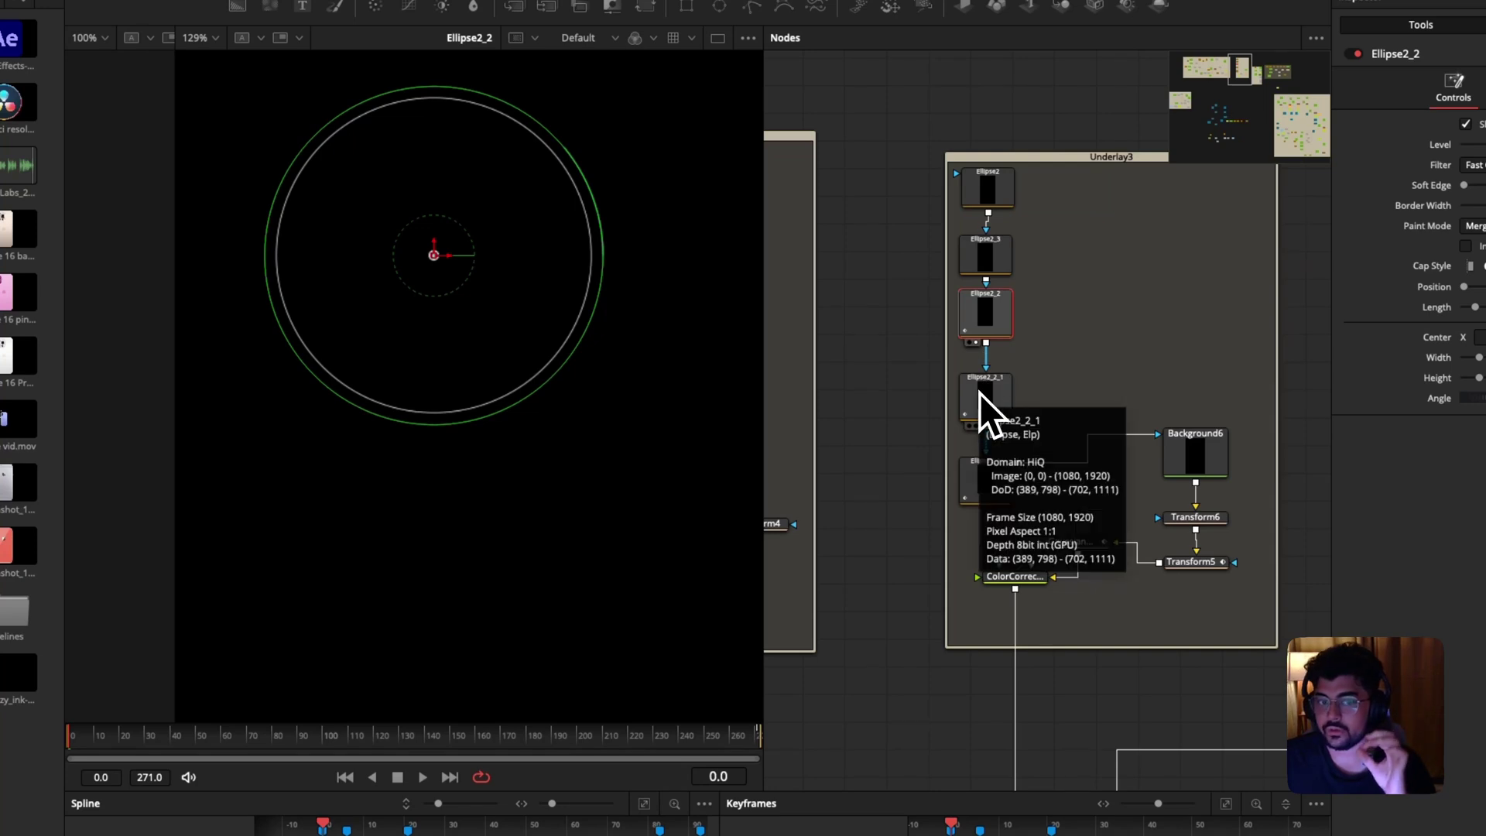
{"action": "left_click", "coordinate": [979, 393]}
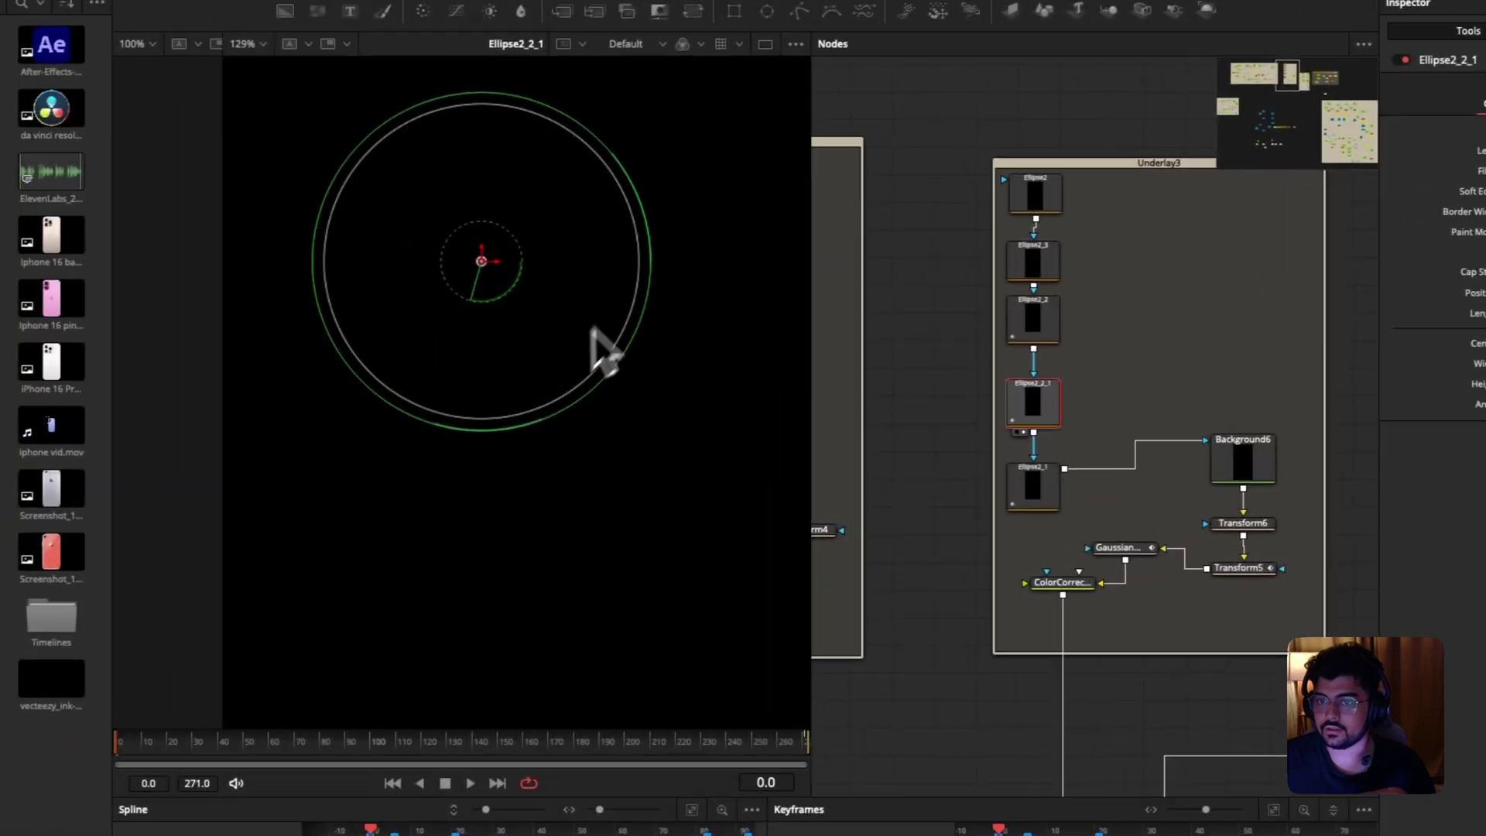
{"action": "left_click", "coordinate": [1151, 390]}
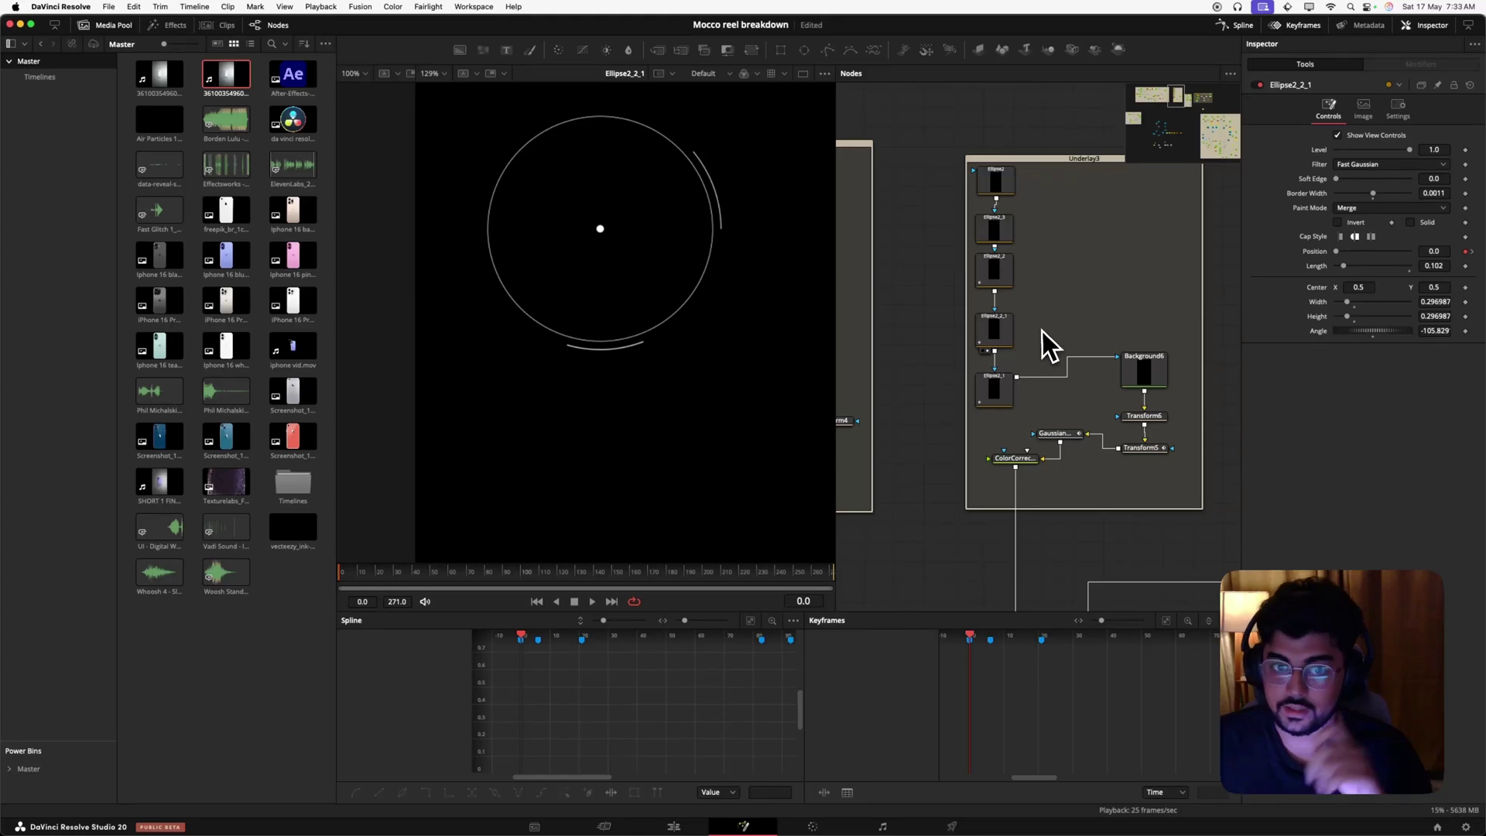
{"action": "left_click", "coordinate": [1000, 391]}
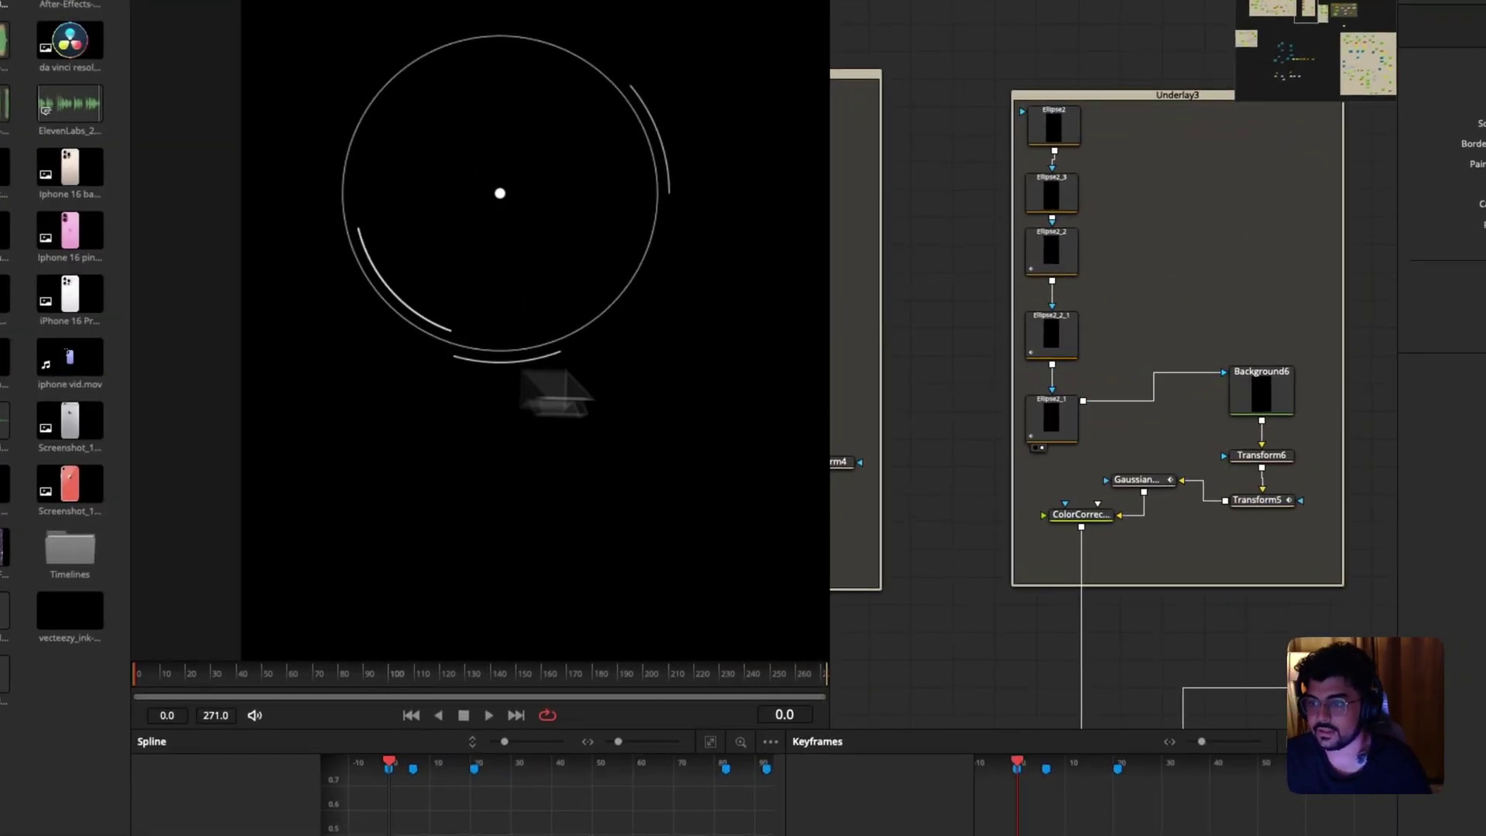
{"action": "left_click", "coordinate": [1068, 437]}
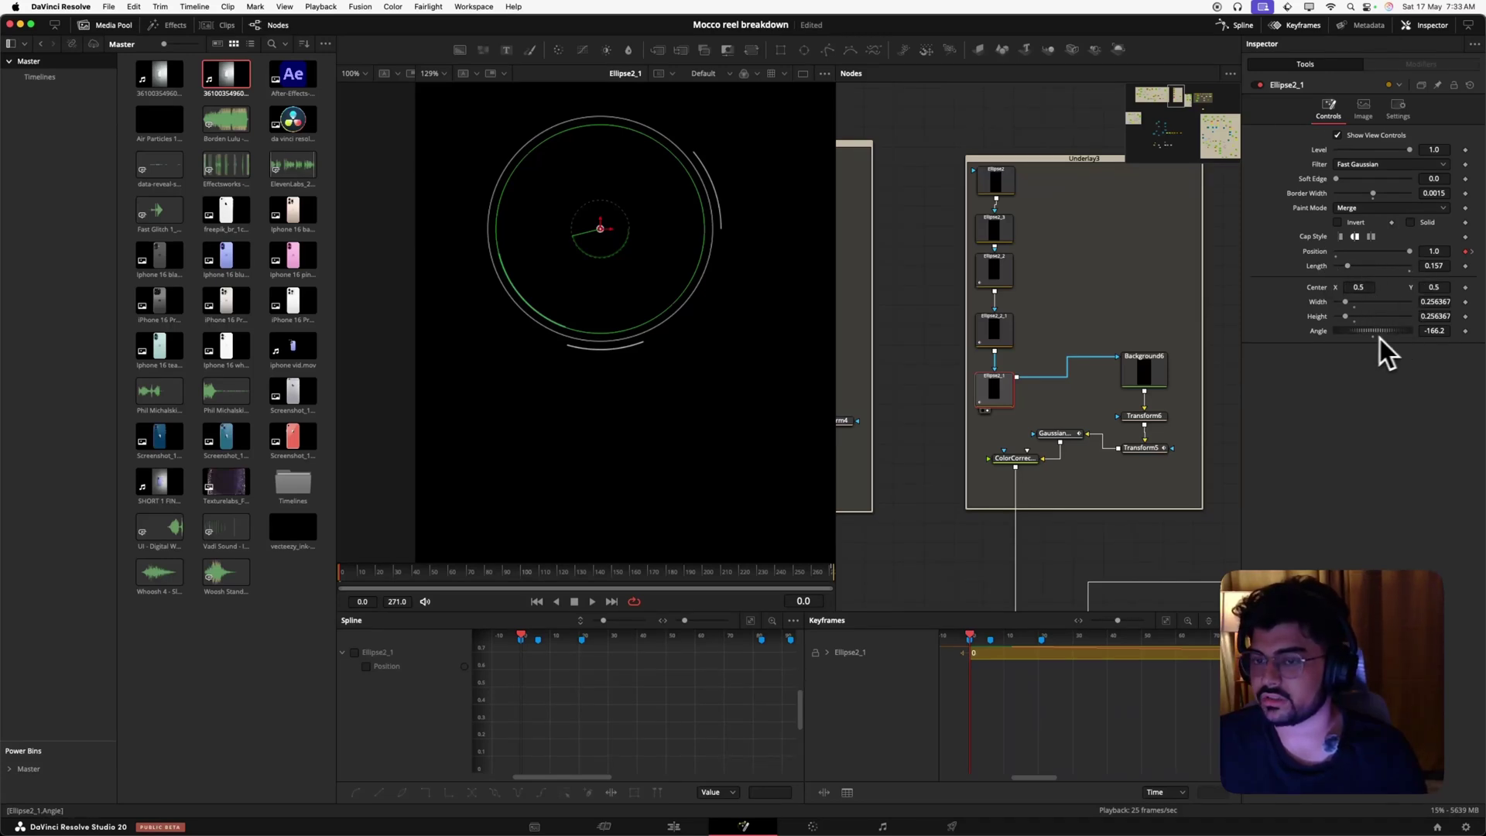
Show Ellipse2_2_1 and Background6 in the viewer and examine Background6's colour settings with the ellipse masks applied.
{"action": "left_click_drag", "start_coordinate": [1003, 342], "coordinate": [766, 337]}
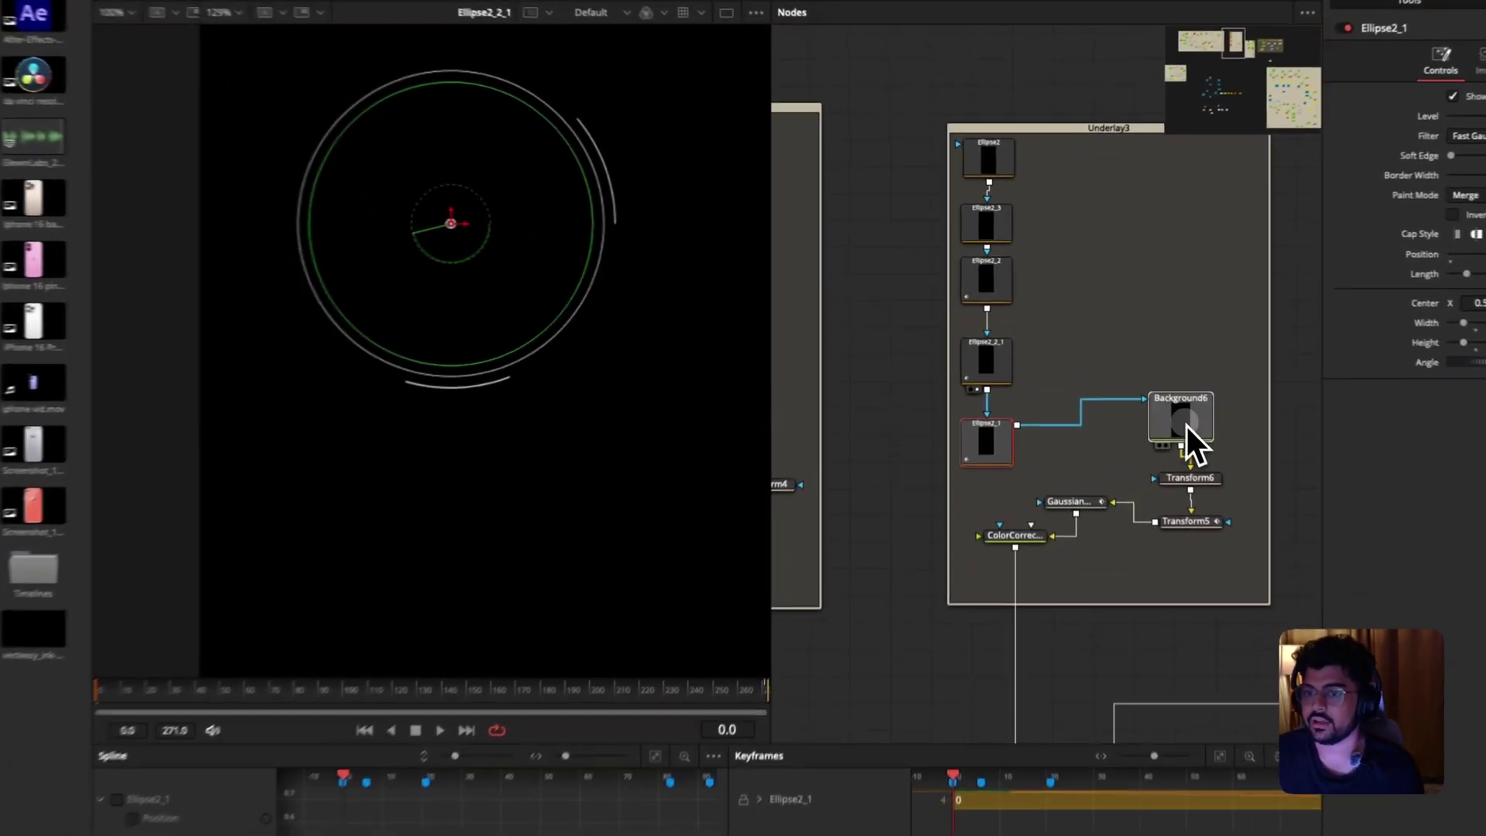
{"action": "left_click_drag", "start_coordinate": [1144, 370], "coordinate": [700, 354]}
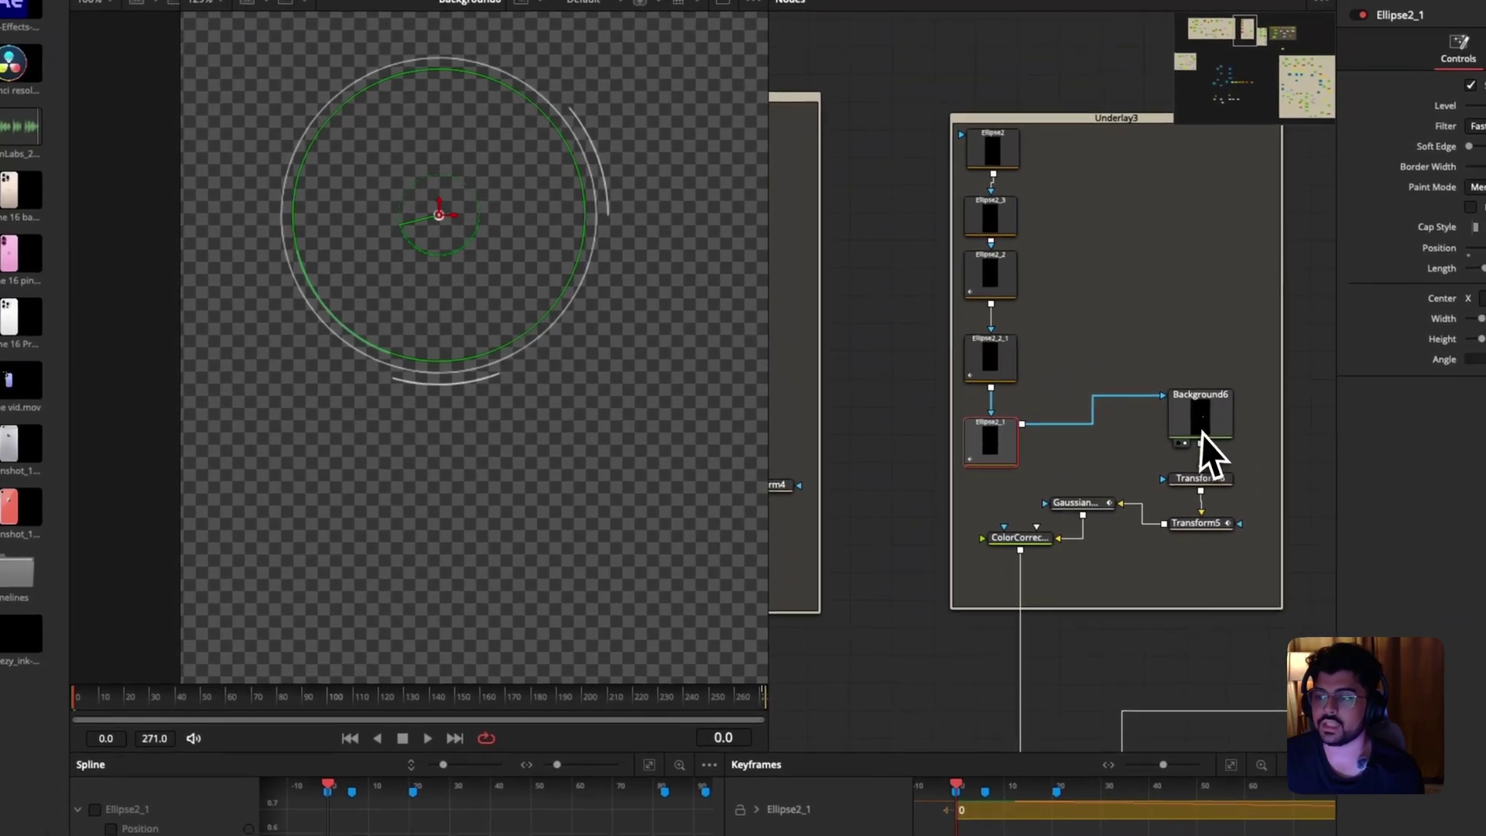
{"action": "left_click", "coordinate": [1160, 440]}
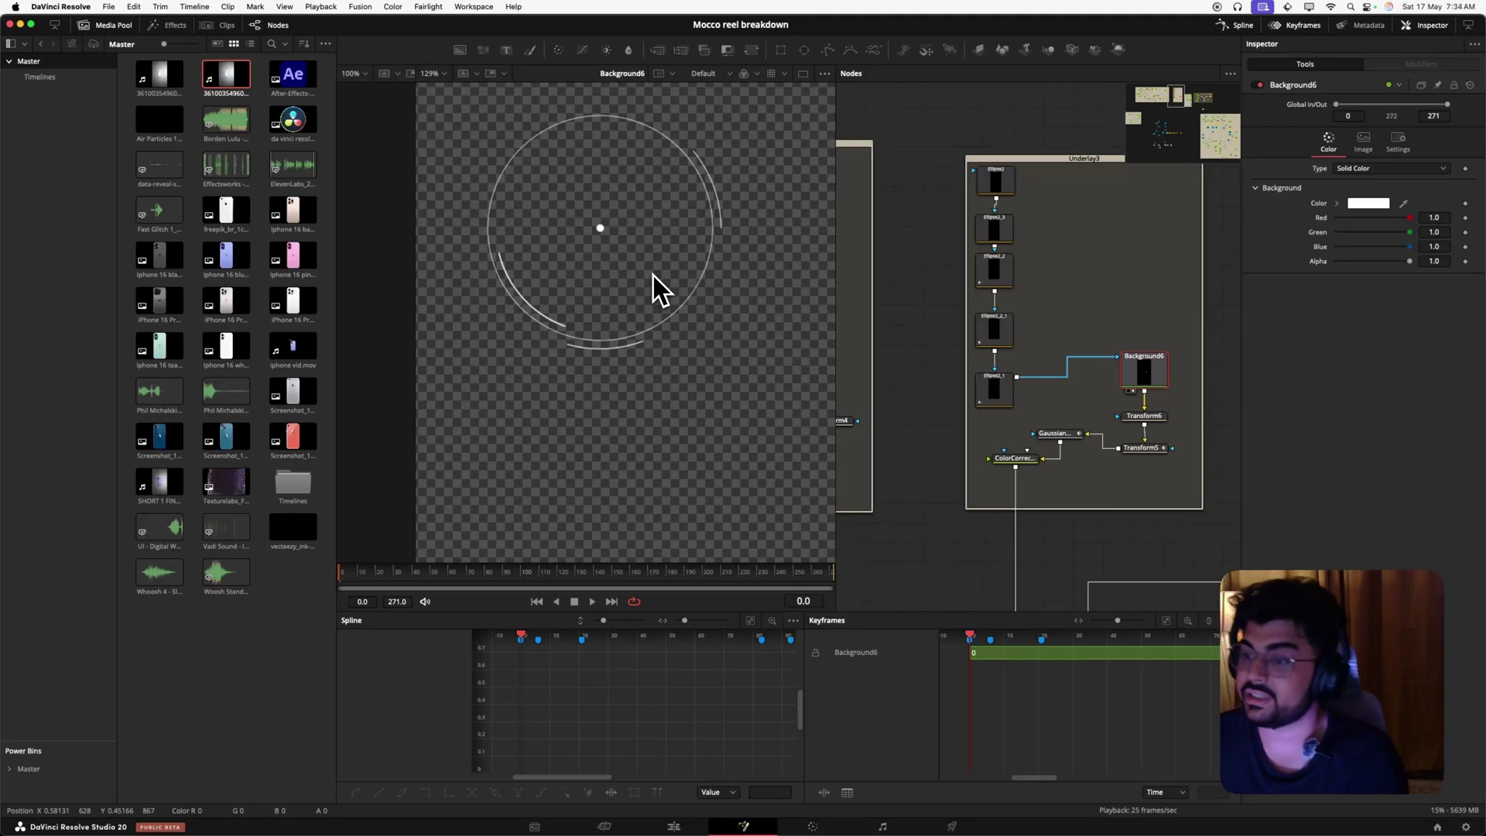
Nudge Transform6 slightly closer to Background6 in the node graph and show its output in the viewer.
{"action": "left_click", "coordinate": [1141, 420]}
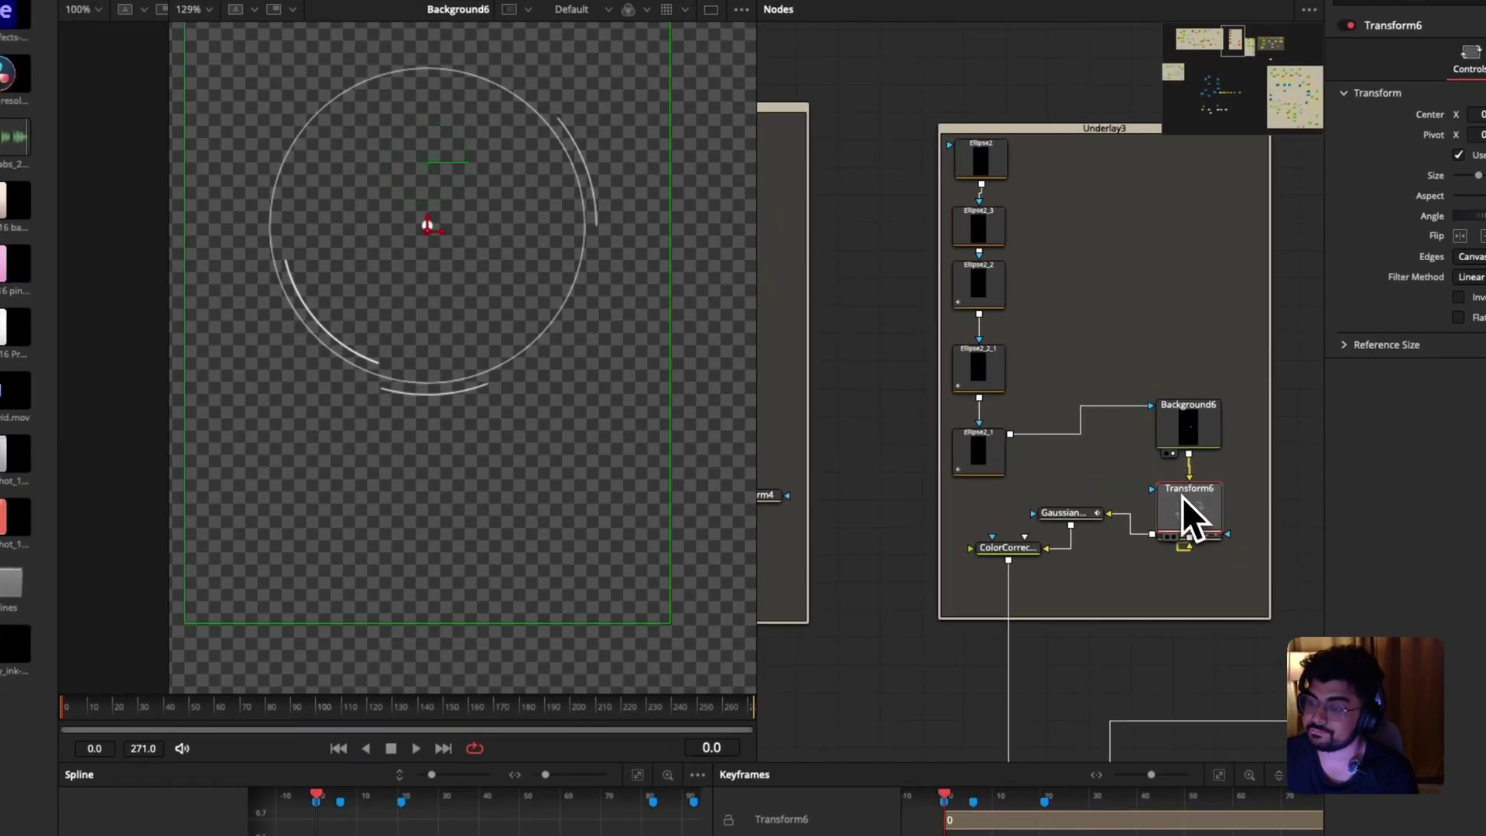
{"action": "left_click_drag", "start_coordinate": [1182, 497], "coordinate": [1183, 488]}
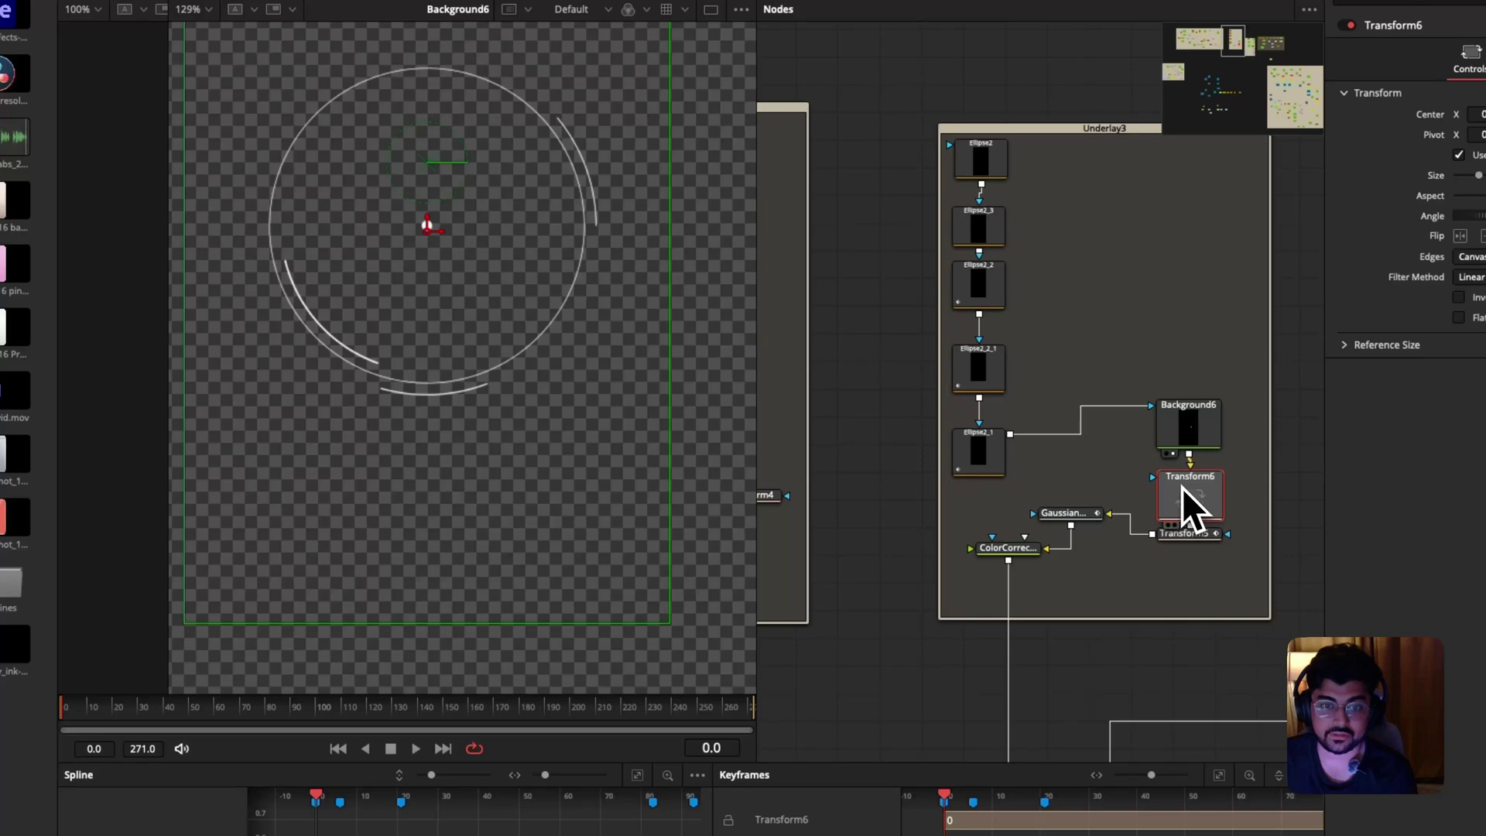
{"action": "left_click_drag", "start_coordinate": [1193, 495], "coordinate": [570, 475]}
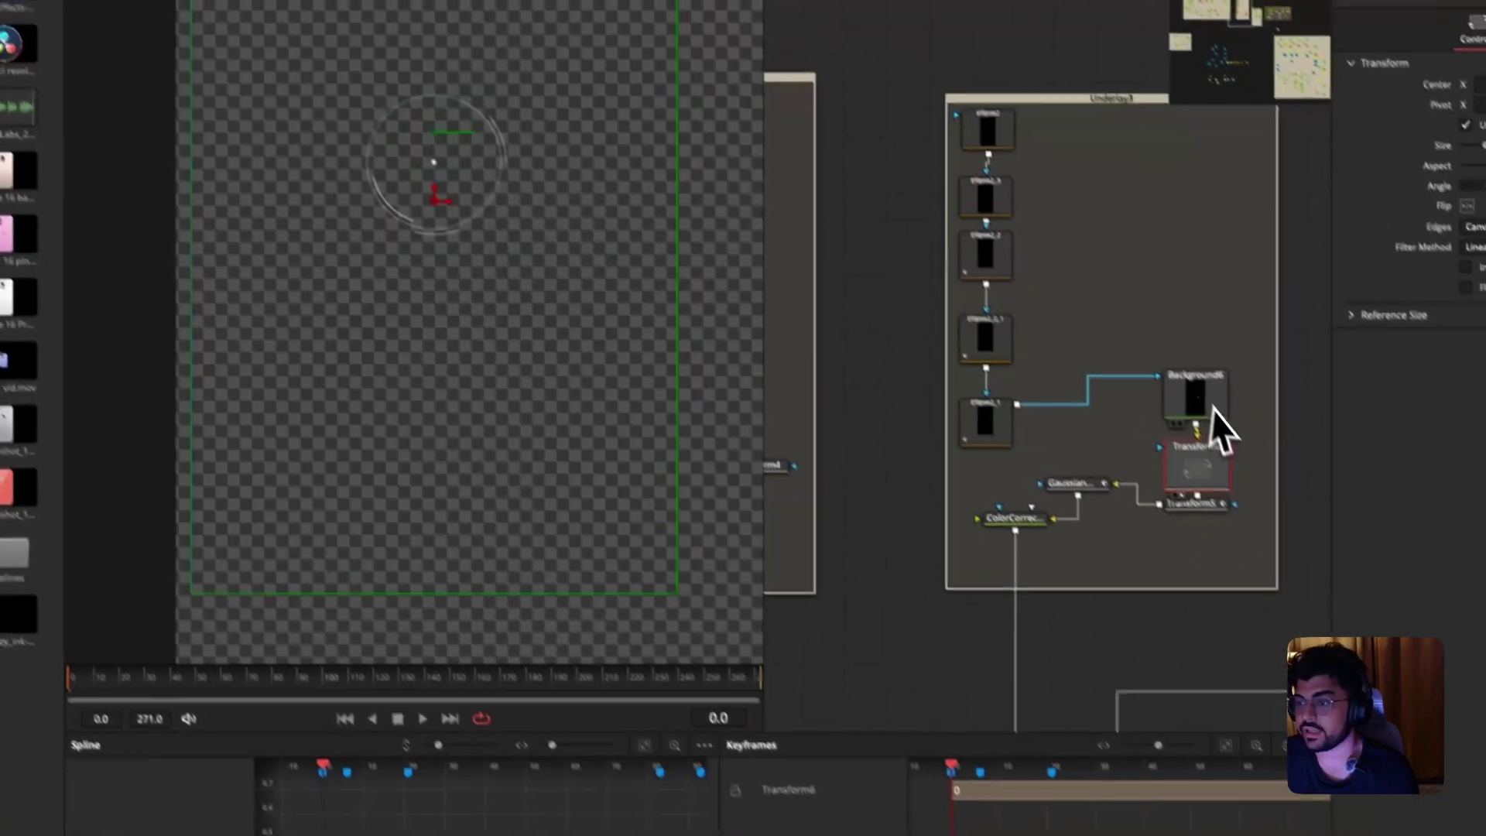
Move Background6 further up in the Underlay3 group and place Transform6 between it and Transform5.
{"action": "left_click_drag", "start_coordinate": [1278, 503], "coordinate": [1282, 445]}
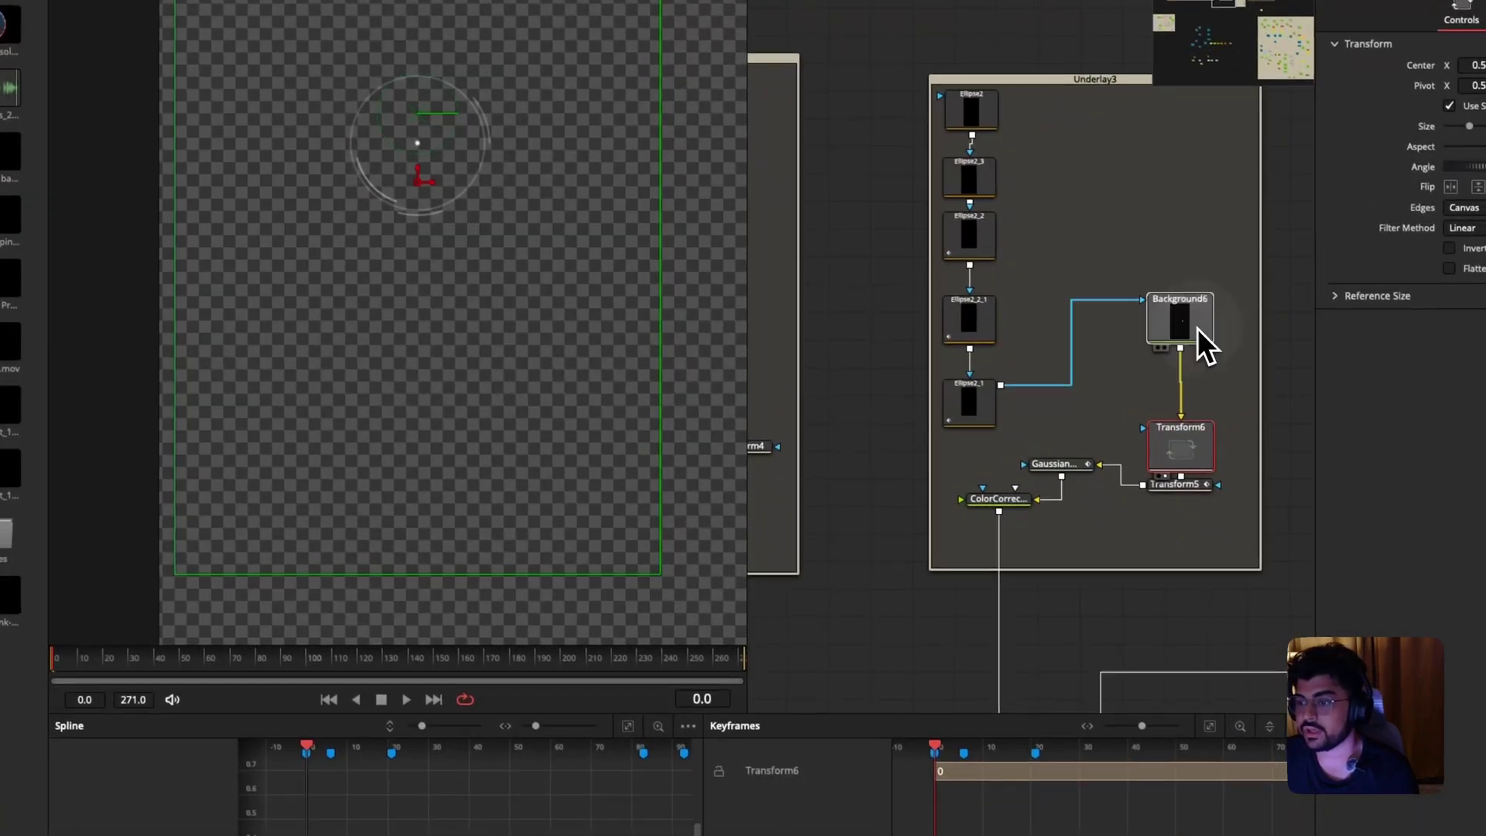
{"action": "left_click", "coordinate": [1196, 396]}
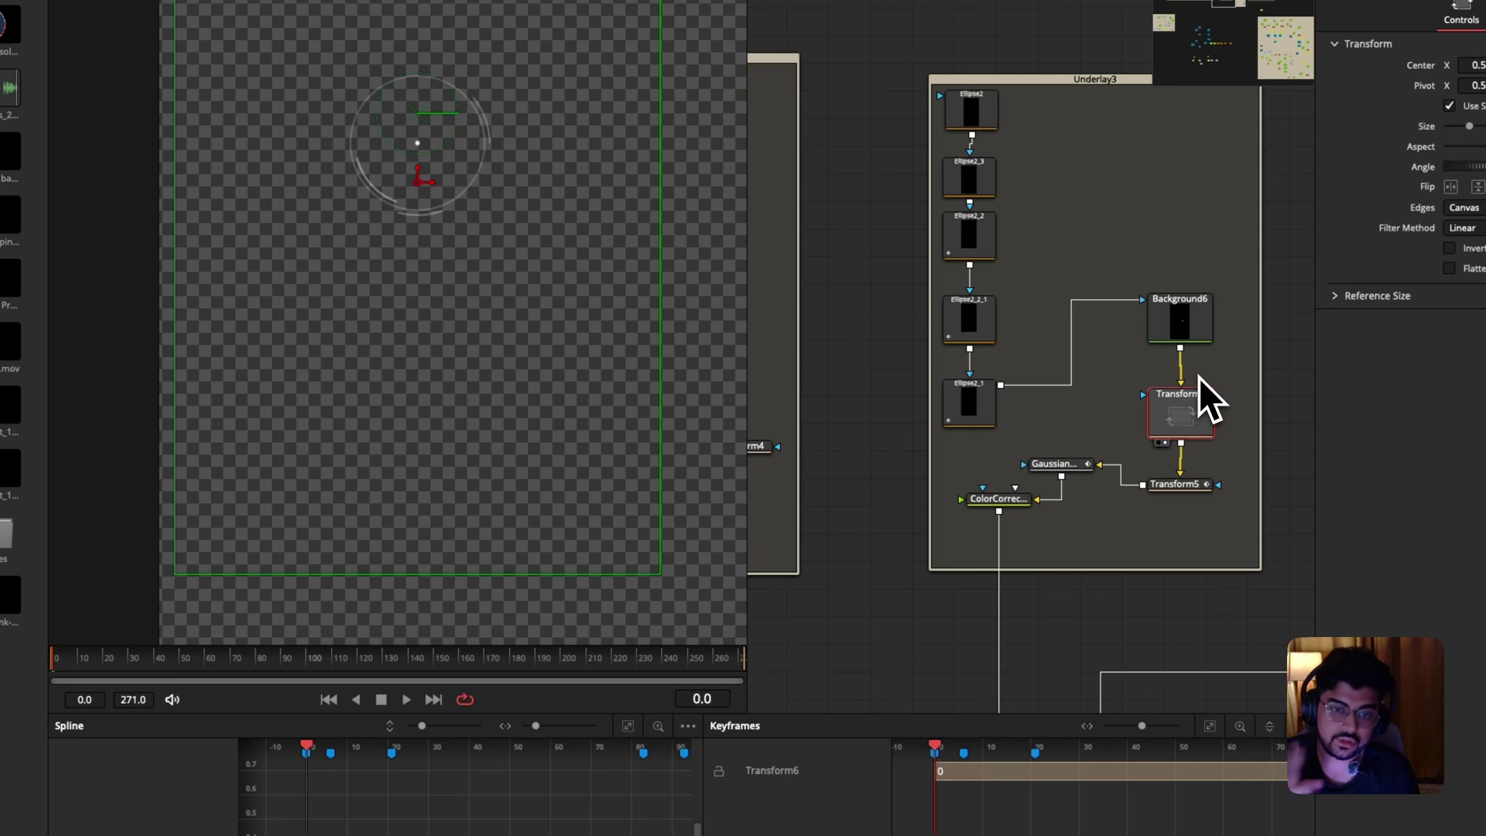
{"action": "left_click", "coordinate": [1193, 481]}
{"action": "left_click", "coordinate": [1163, 405]}
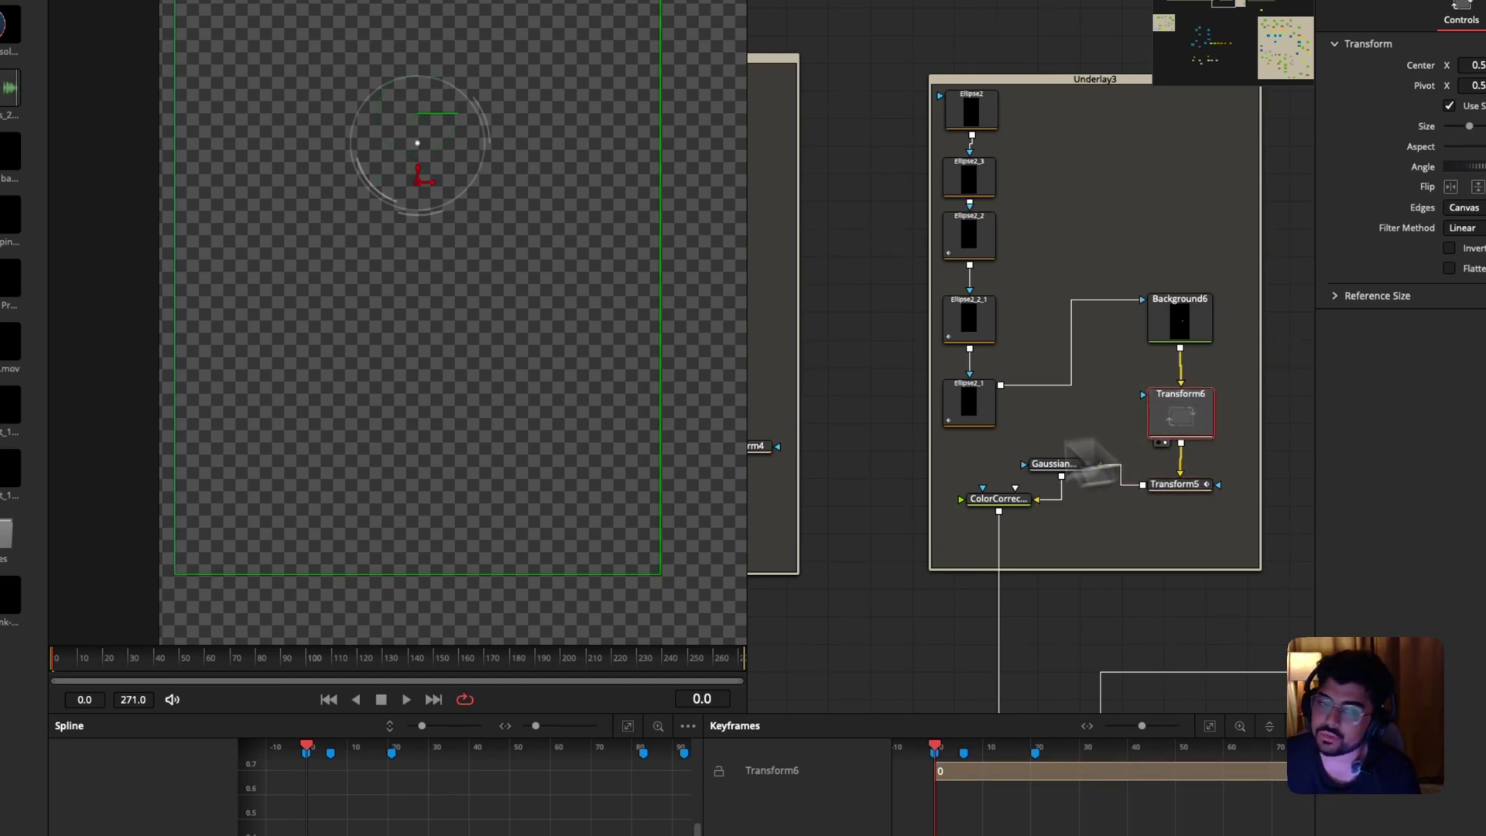
Show Underlay3's GaussianBlur2 and Transform5 in the viewer and play the opening frames of each to examine the blur and scale animation.
{"action": "left_click", "coordinate": [1037, 467]}
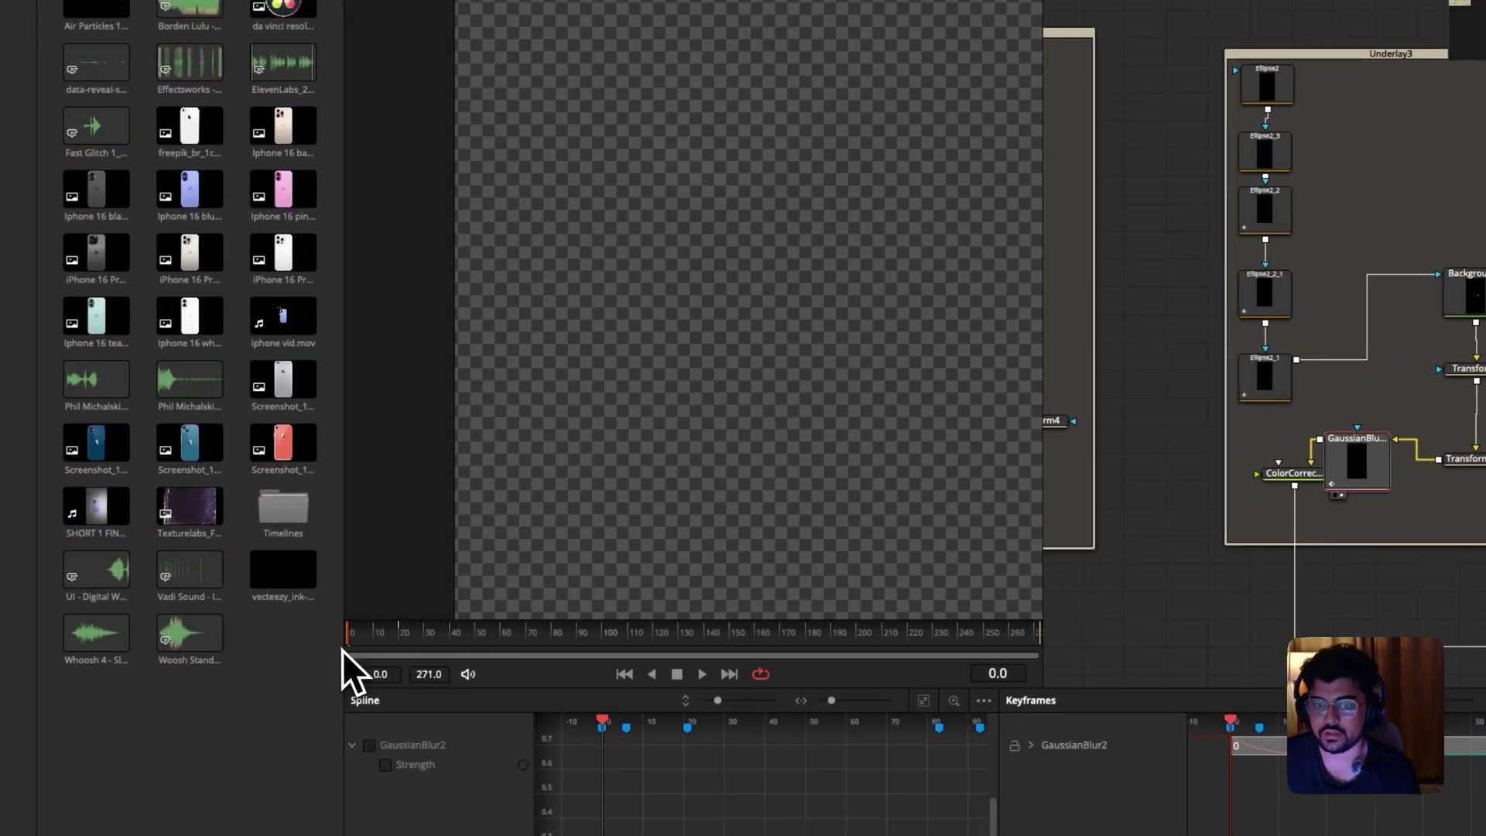
{"action": "key", "text": "space"}
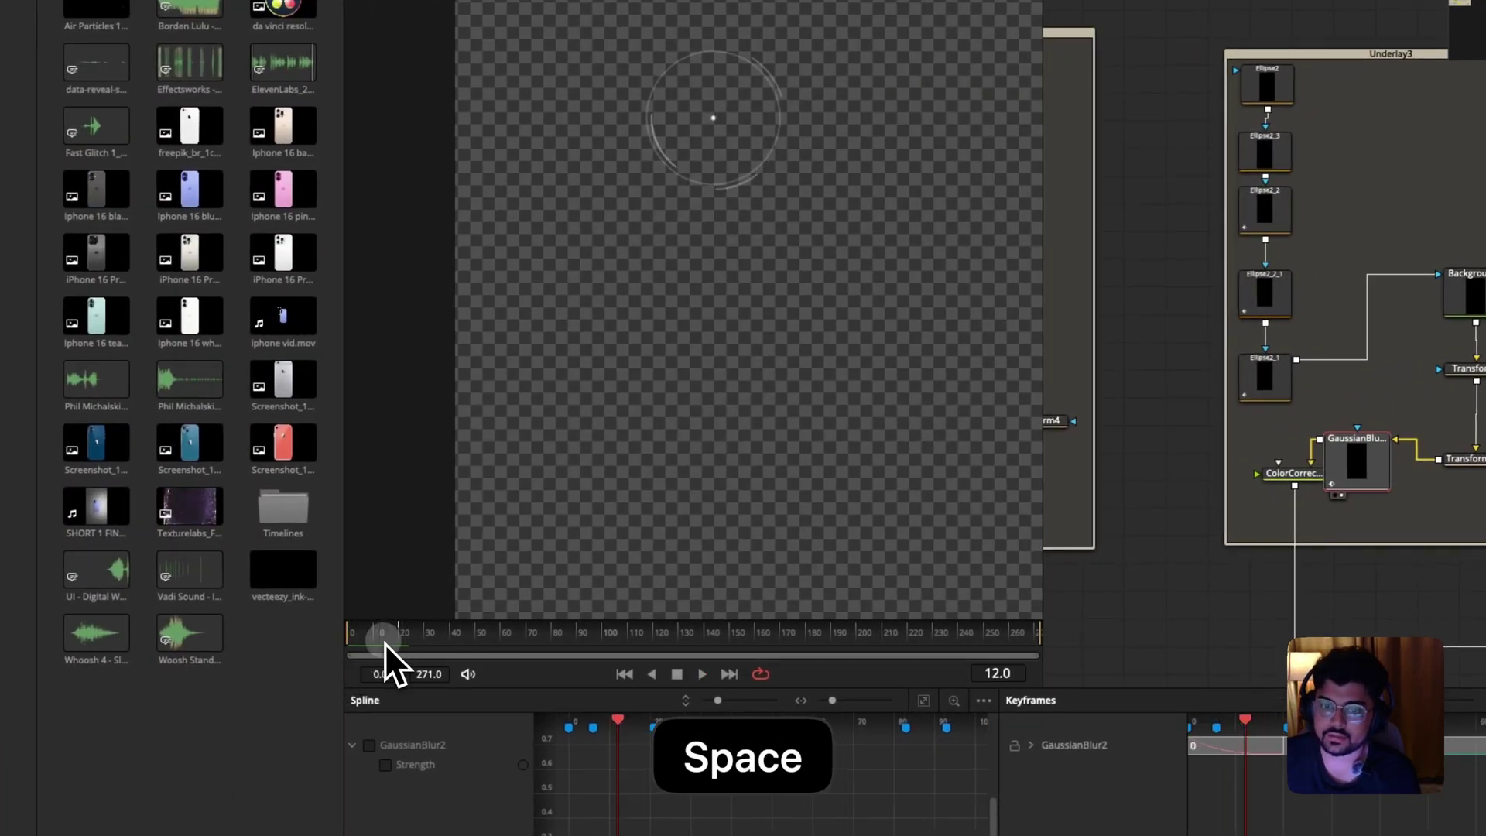
{"action": "key", "text": "space"}
{"action": "left_click", "coordinate": [1181, 435]}
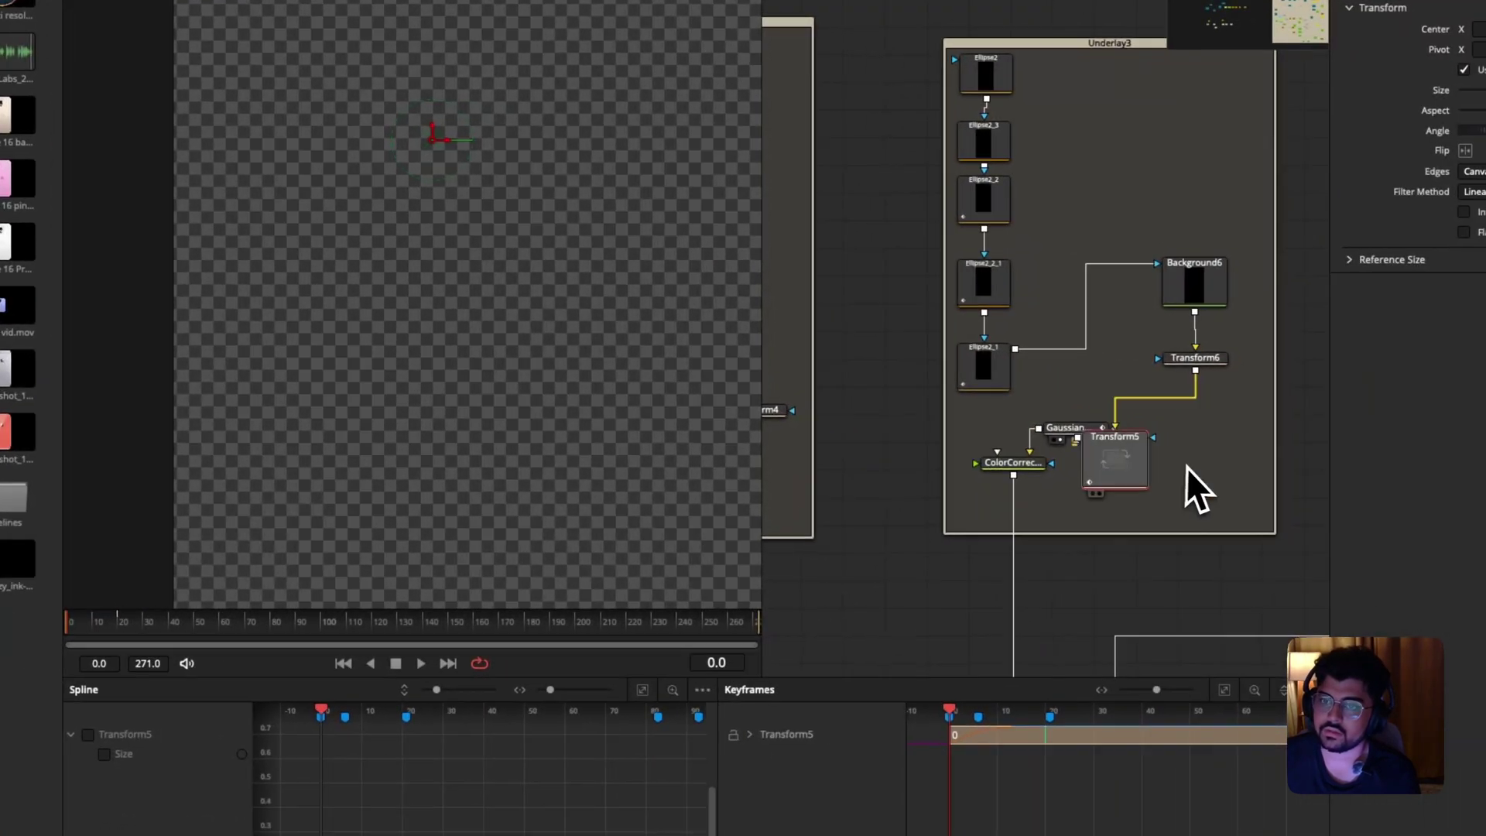
{"action": "key", "text": "space"}
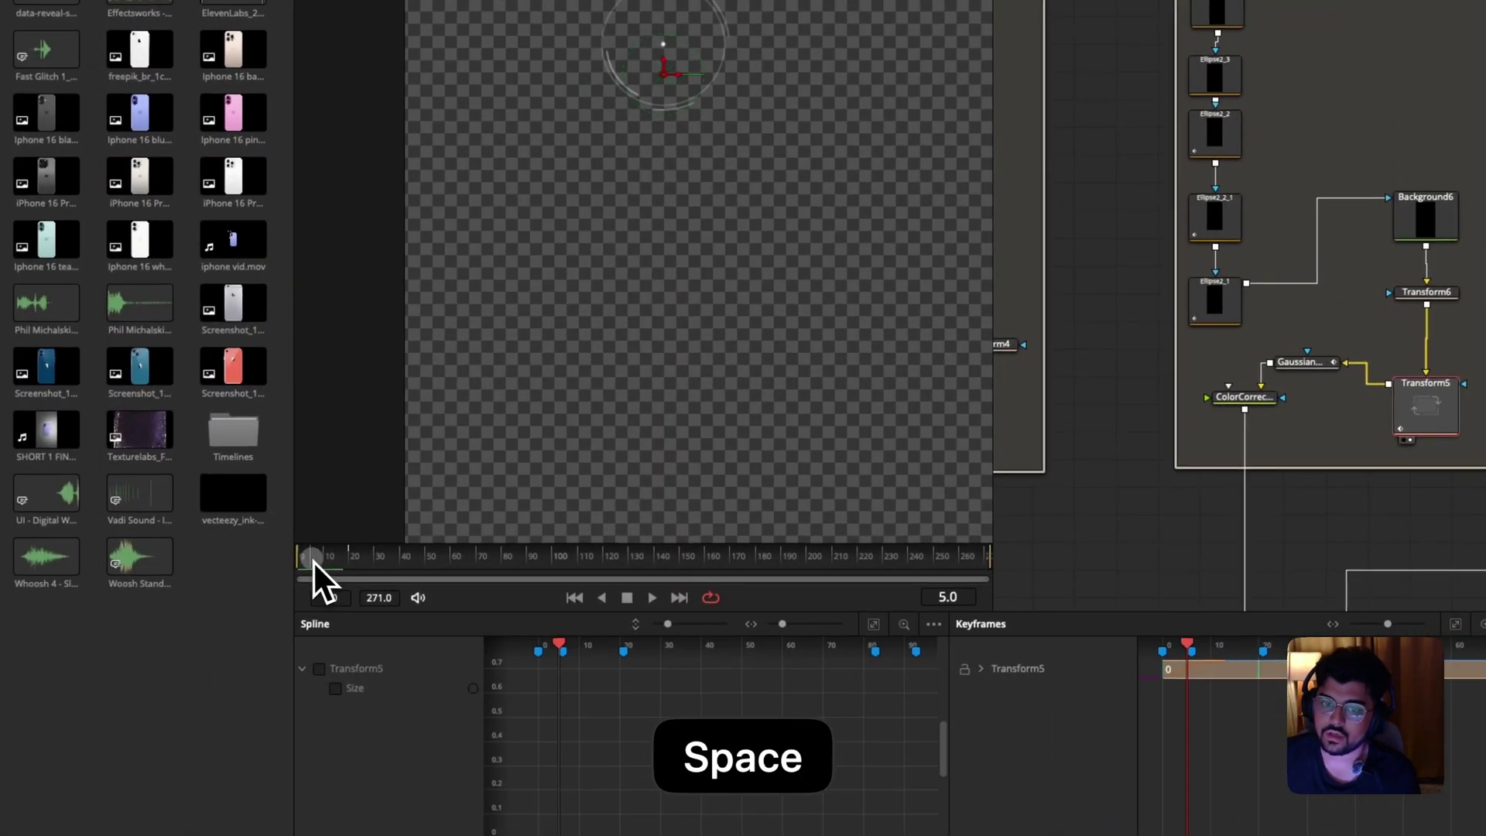
{"action": "key", "text": "space"}
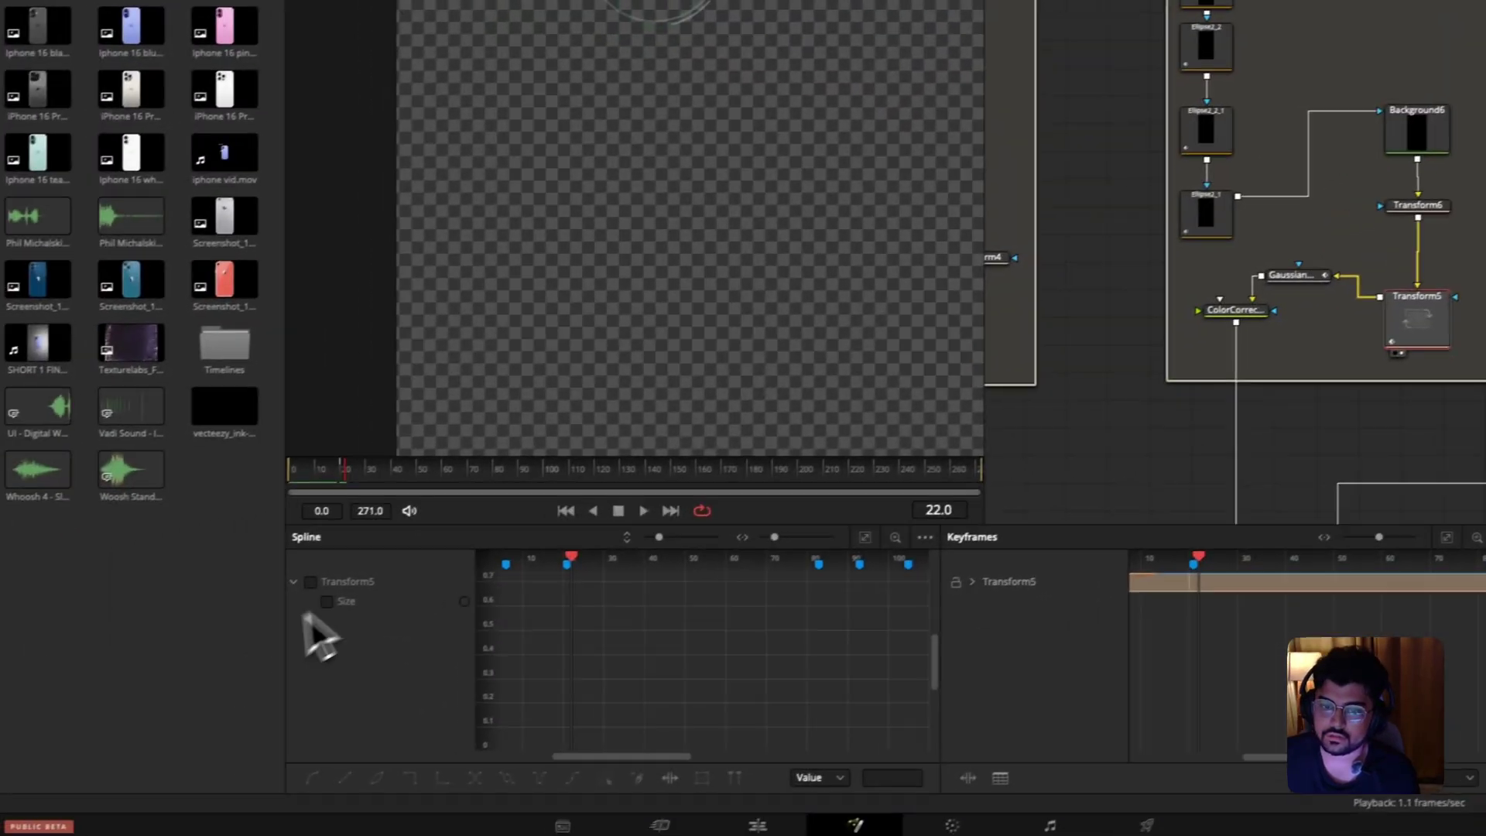
Display Transform5's Size curve in the Spline editor, fit it to the view and select its keyframes to inspect the easing.
{"action": "left_click", "coordinate": [65, 680]}
{"action": "left_click", "coordinate": [874, 535]}
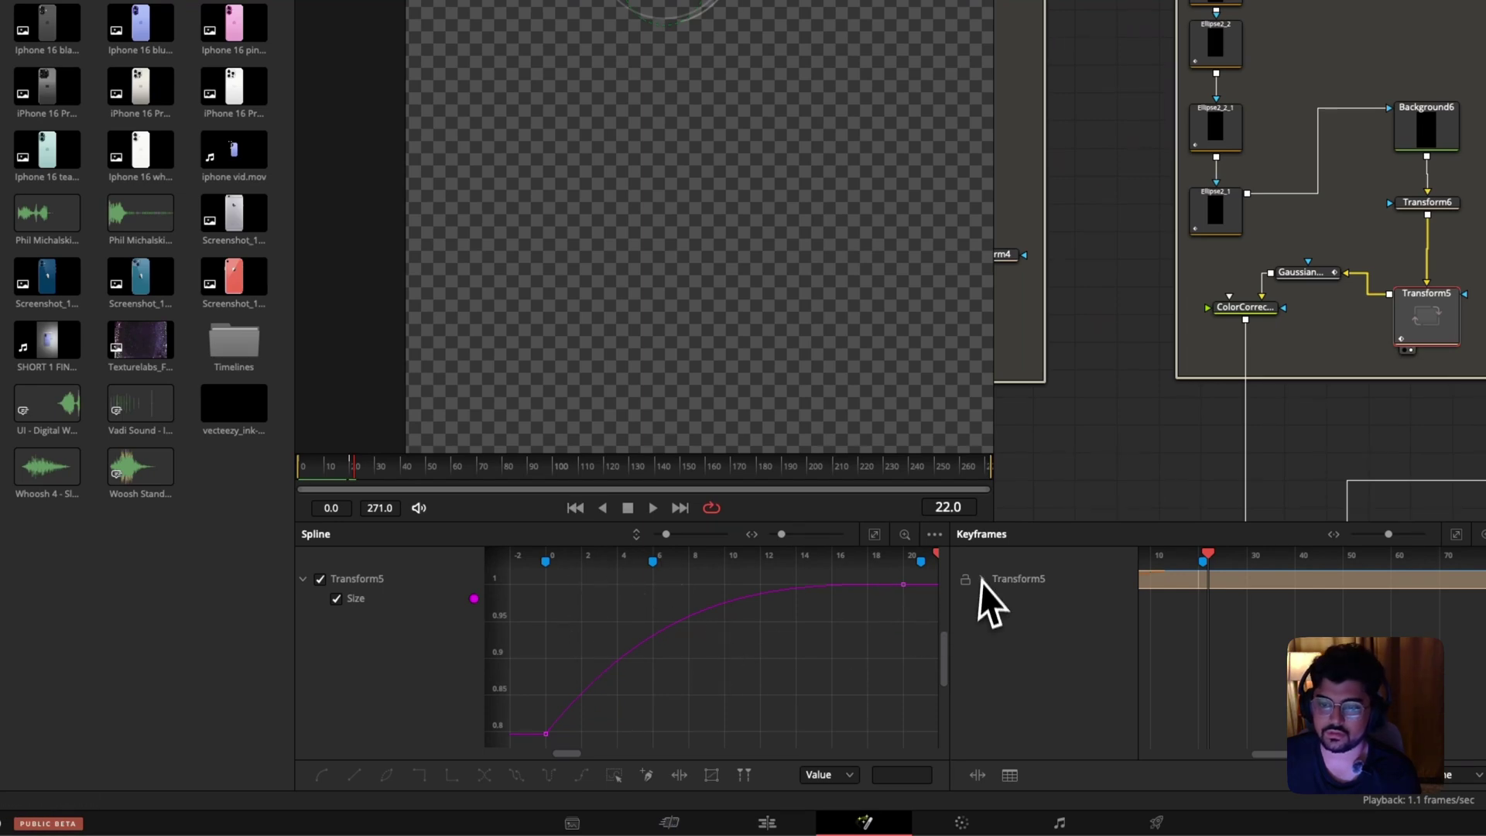
{"action": "left_click_drag", "start_coordinate": [929, 571], "coordinate": [545, 760]}
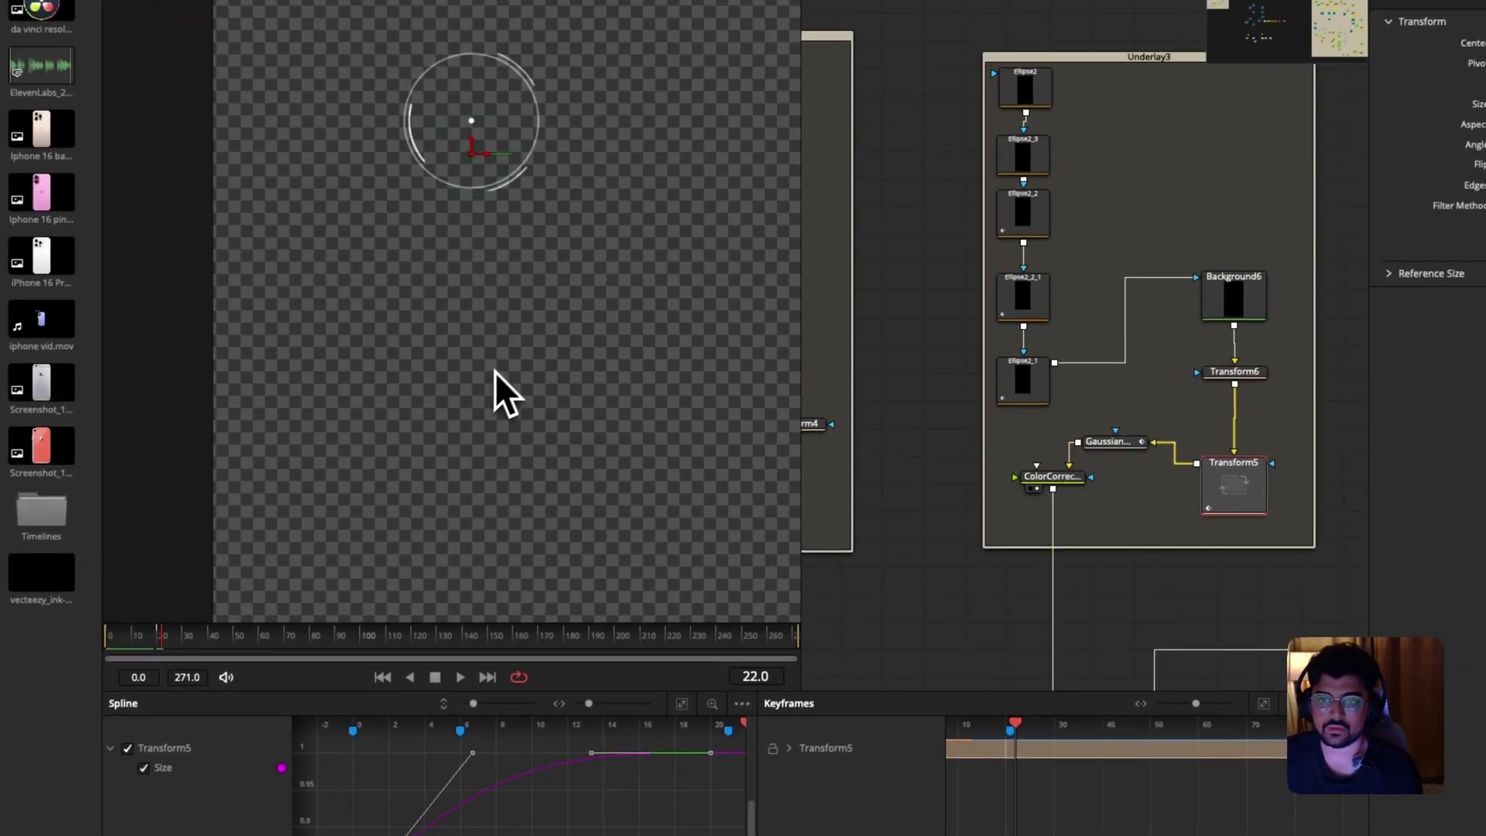
Extend the Underlay4 frame upward and sideways around its nodes and show Background7 in the viewer.
{"action": "scroll", "coordinate": [1061, 441], "scroll_direction": "down", "scroll_amount": 6}
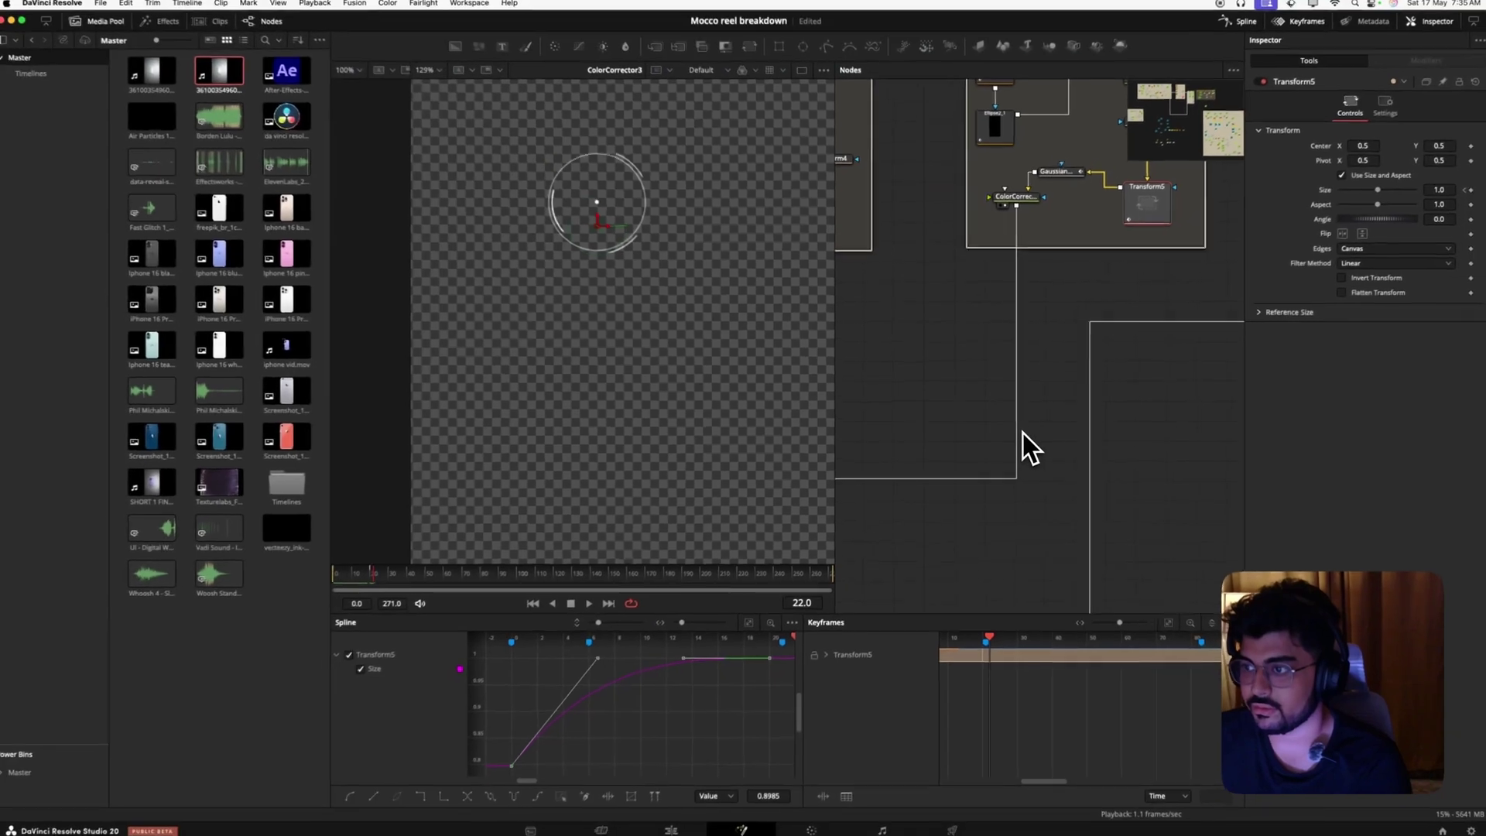
{"action": "scroll", "coordinate": [1023, 434], "scroll_direction": "down", "scroll_amount": 8}
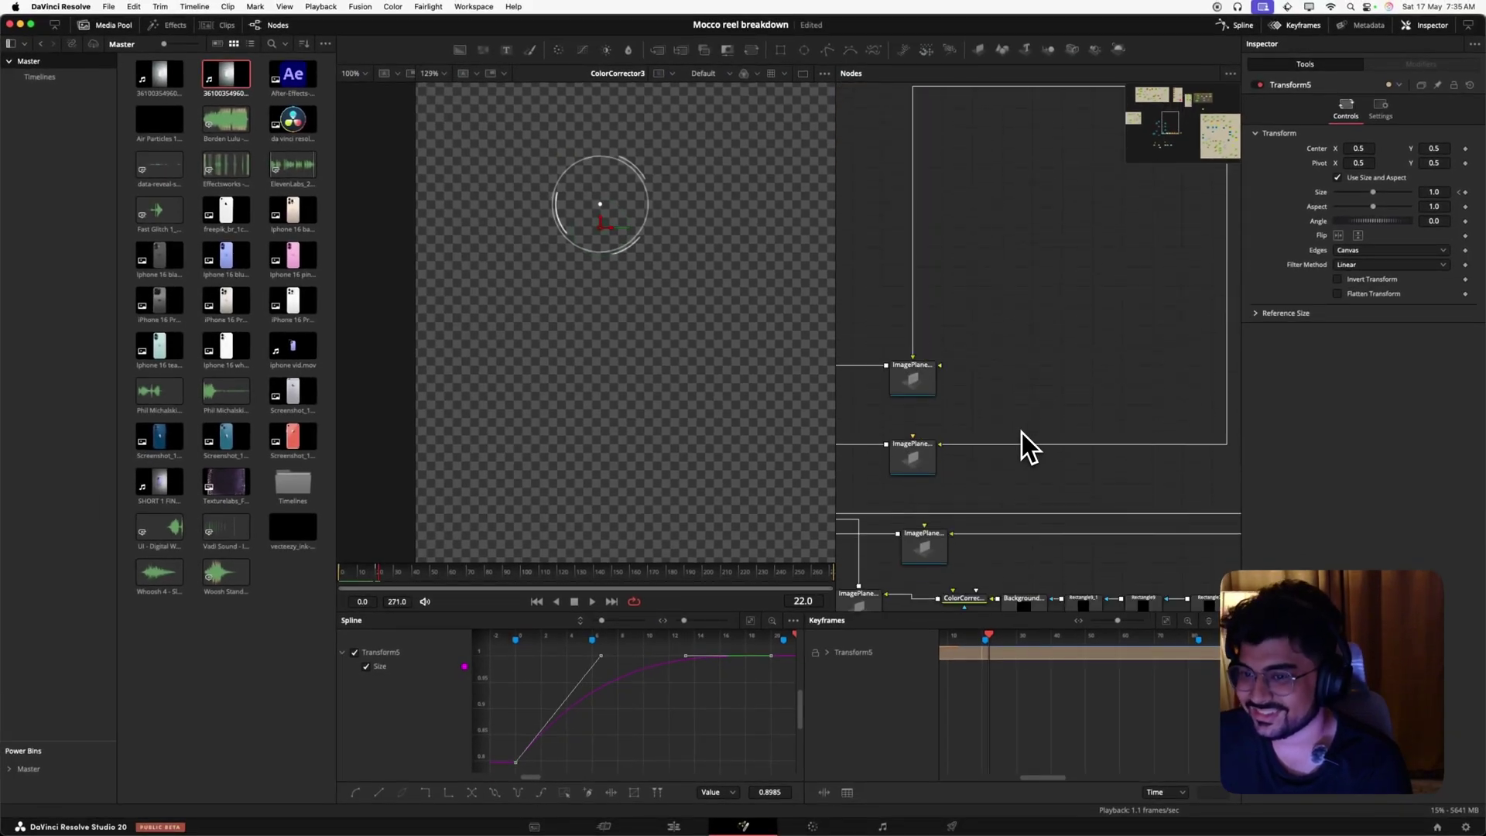
{"action": "scroll", "coordinate": [1022, 434], "scroll_direction": "down", "scroll_amount": 10}
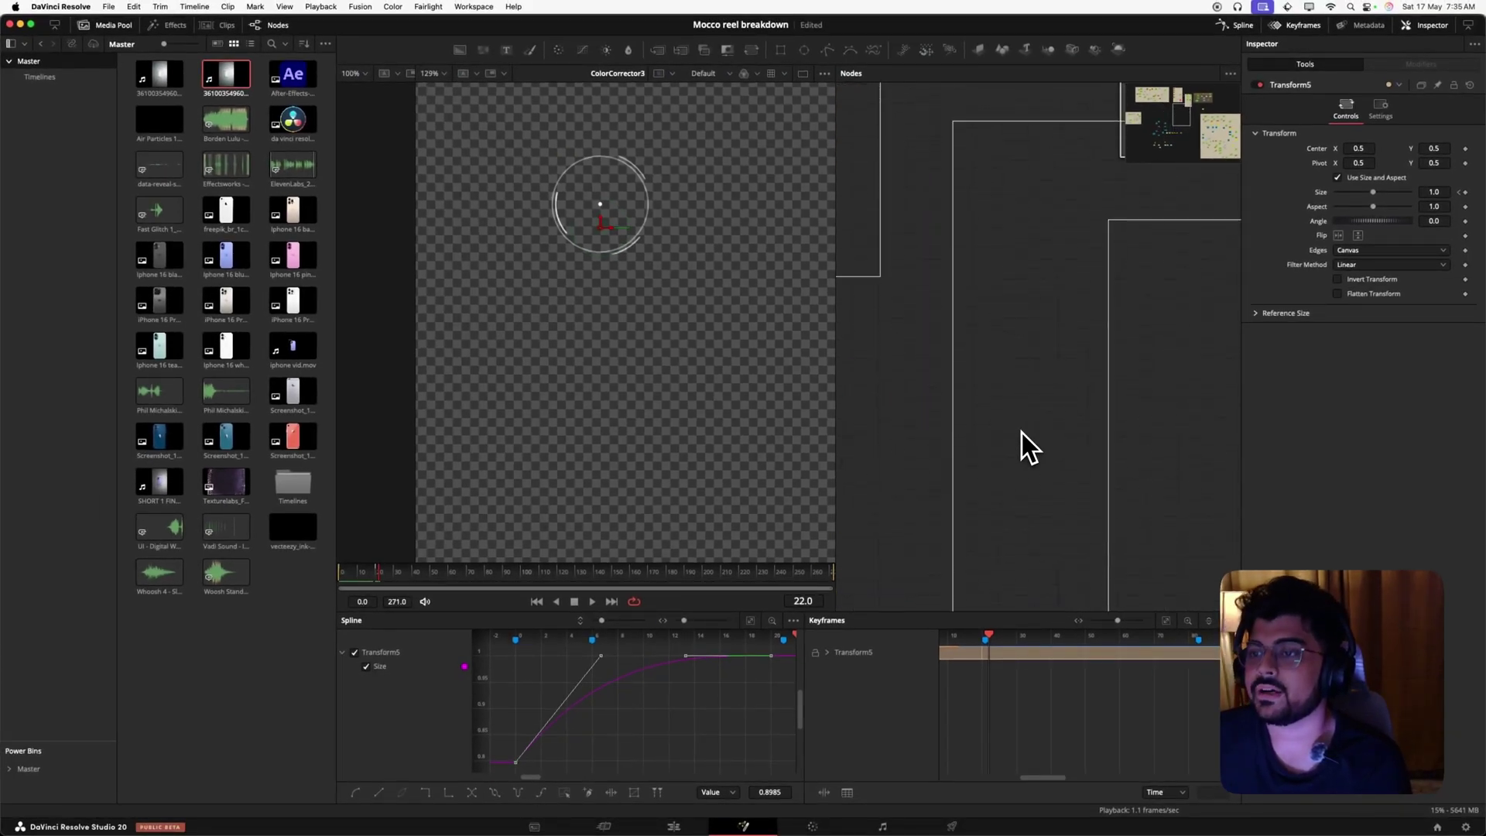
{"action": "scroll", "coordinate": [1021, 433], "scroll_direction": "down", "scroll_amount": 8}
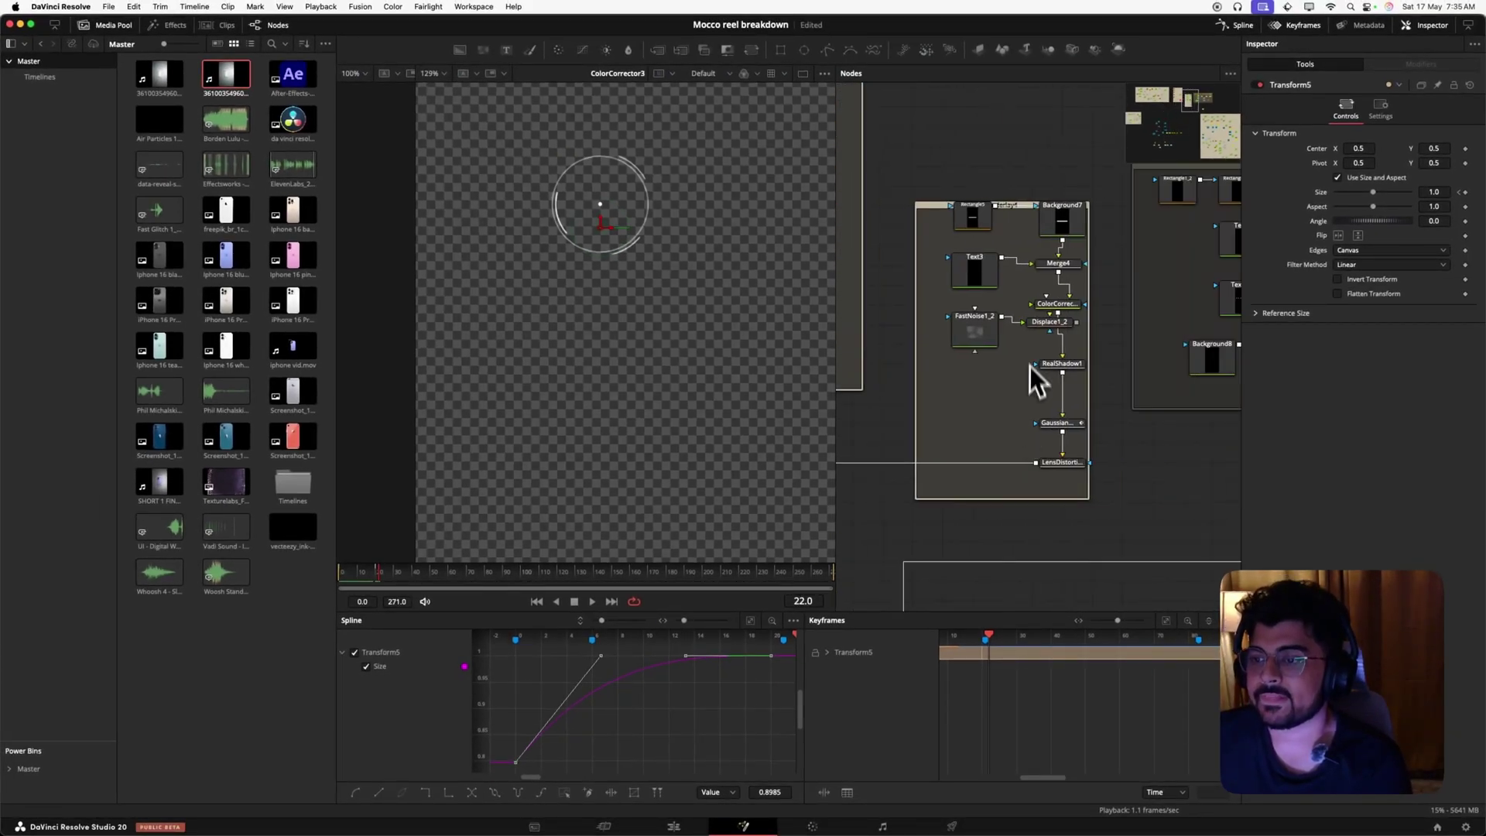
{"action": "left_click_drag", "start_coordinate": [1020, 203], "coordinate": [1019, 184]}
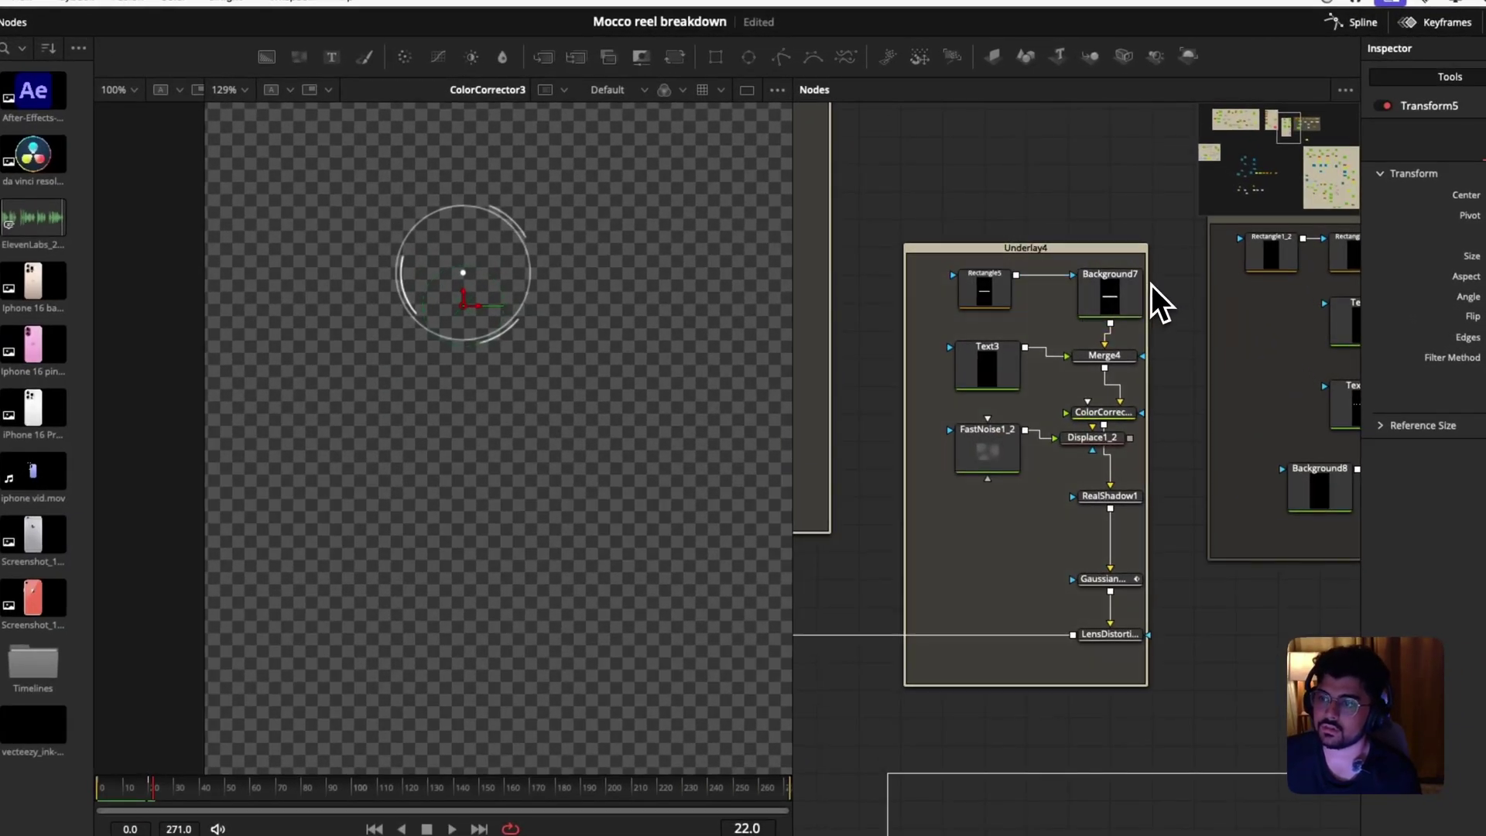
{"action": "left_click_drag", "start_coordinate": [1145, 282], "coordinate": [461, 361]}
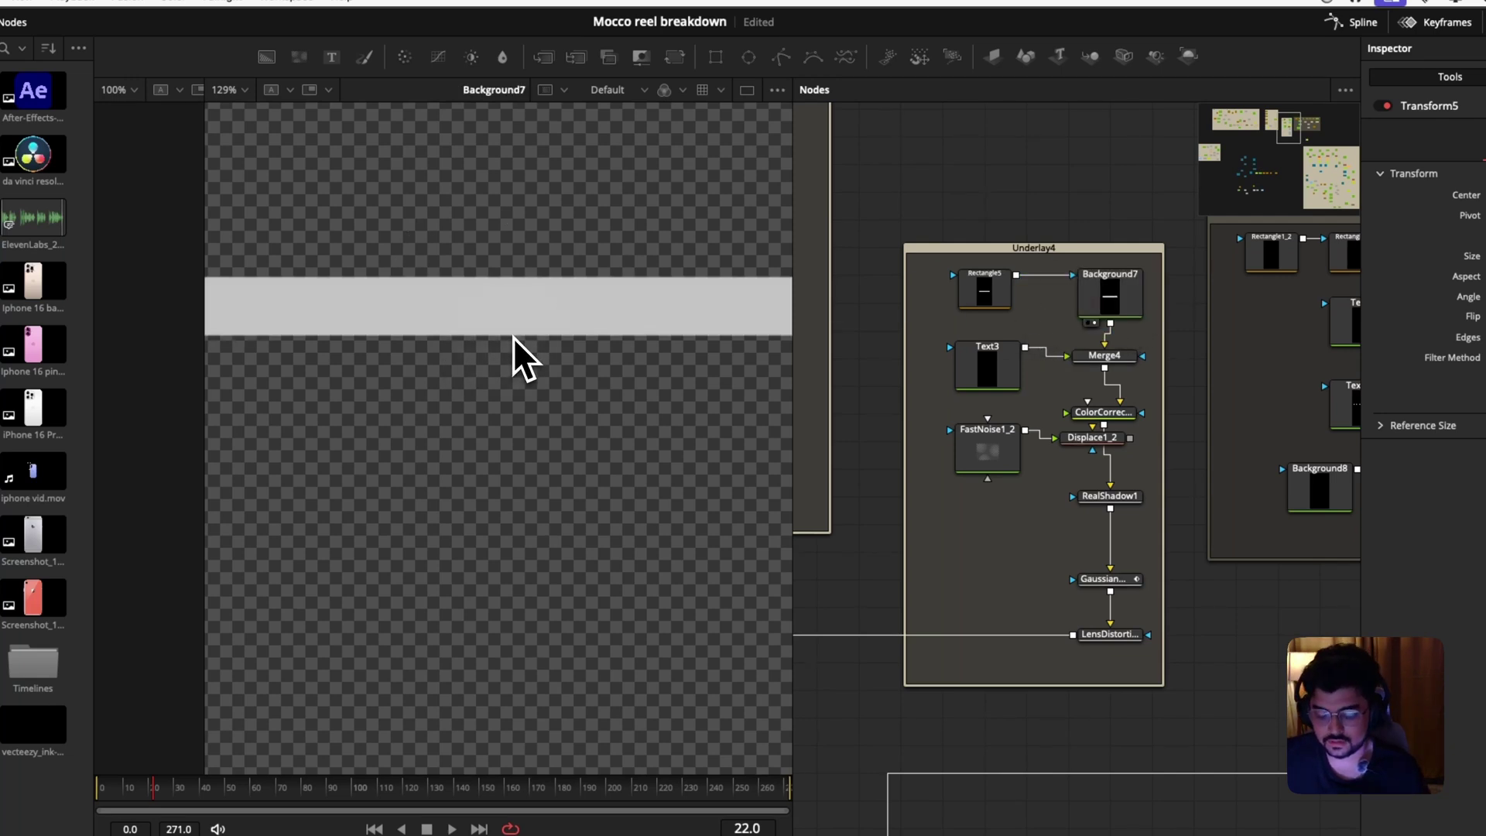
Fit the viewer to the frame and examine the Text3, Merge4 and ColorCorrector4 outputs of the Underlay4 group one after another.
{"action": "key", "text": "z"}
{"action": "key", "text": "z"}
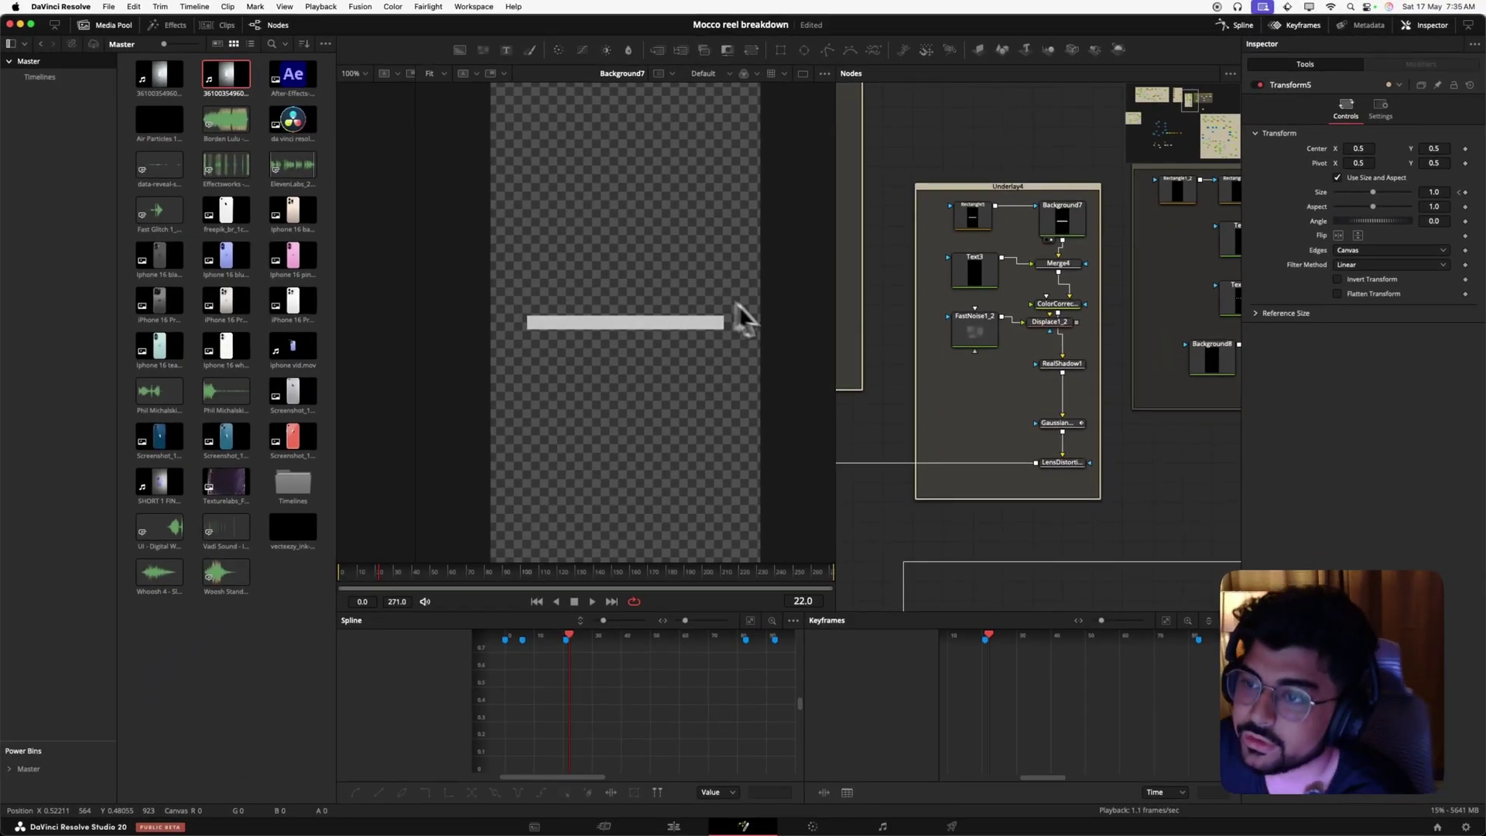
{"action": "left_click_drag", "start_coordinate": [978, 282], "coordinate": [634, 348]}
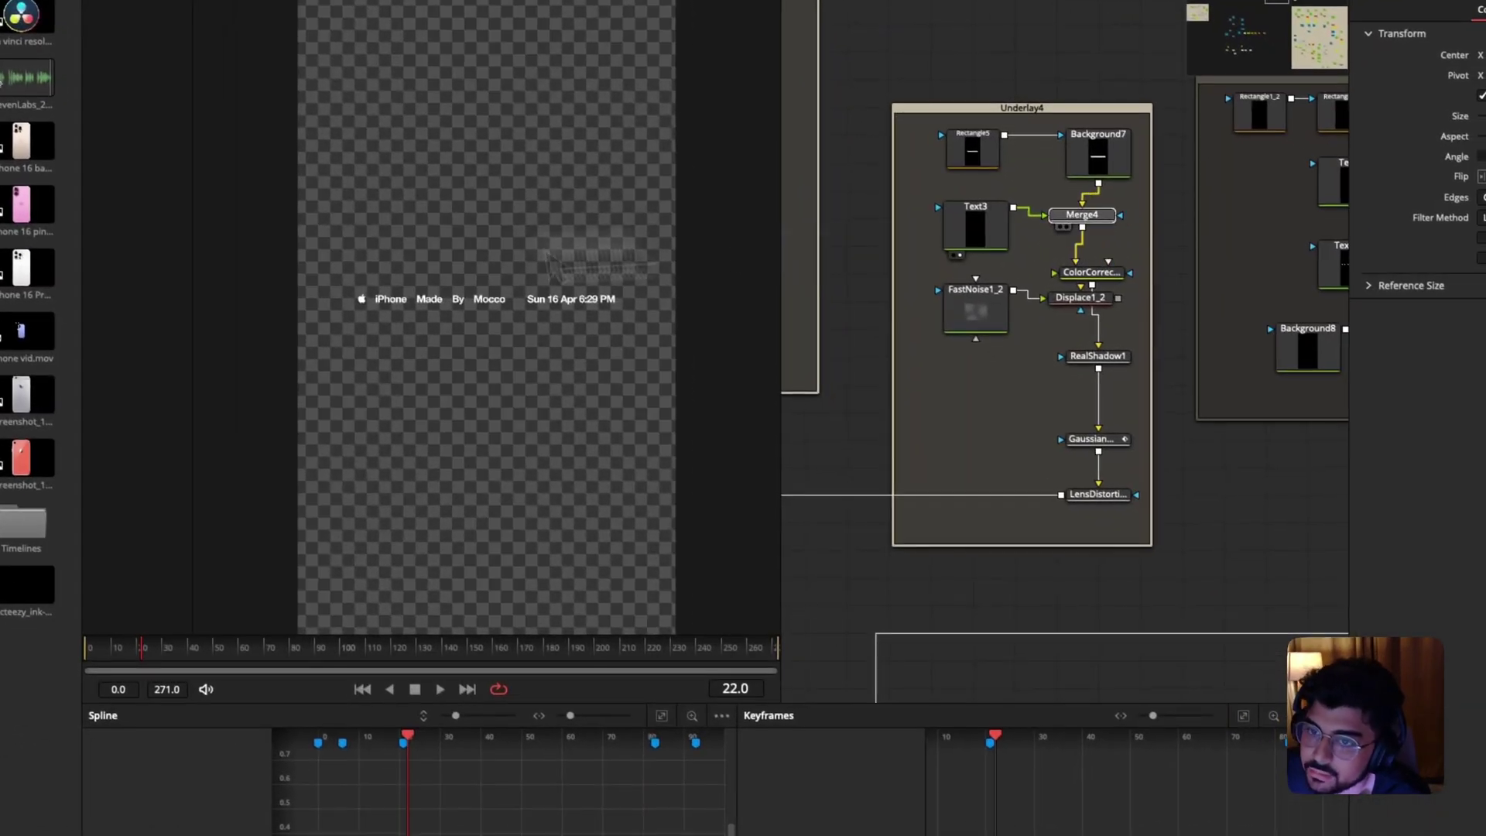
{"action": "left_click_drag", "start_coordinate": [1198, 294], "coordinate": [612, 371]}
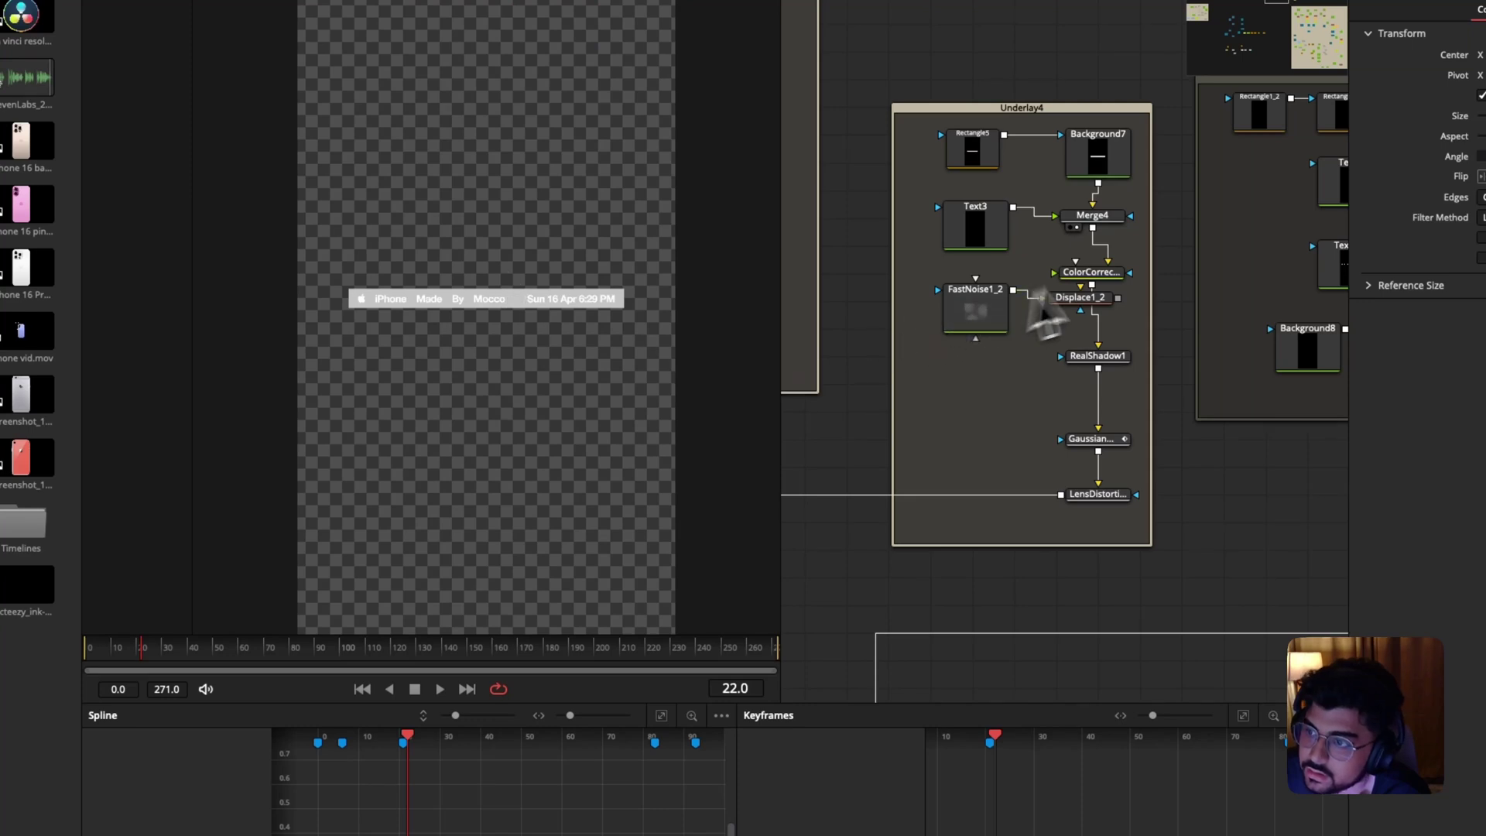
{"action": "left_click_drag", "start_coordinate": [1041, 309], "coordinate": [542, 297]}
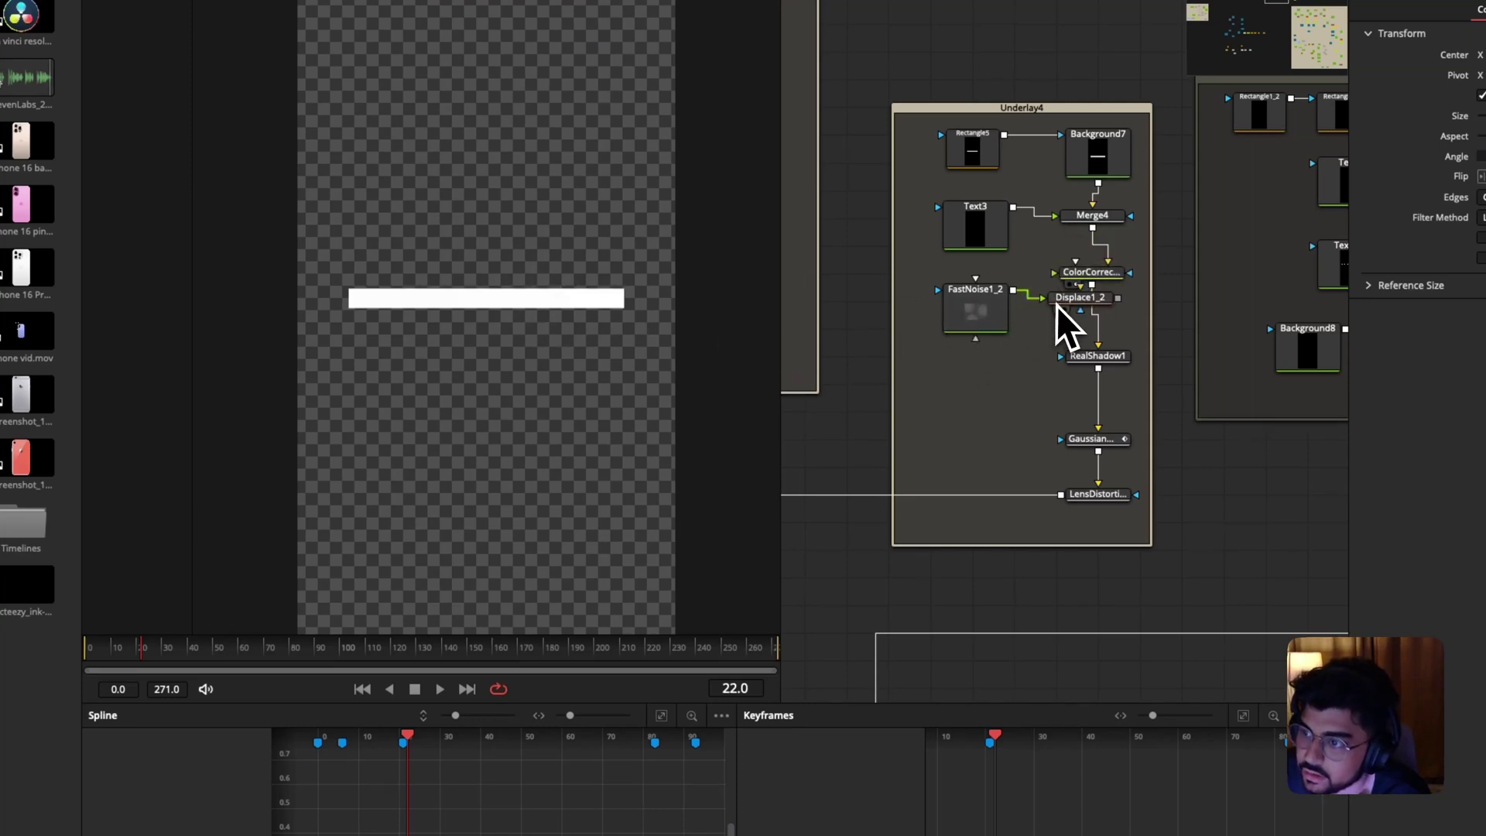
Move ColorCorrector4 up between Merge4 and Displace1_2 and show the following Underlay4 nodes' output in the viewer.
{"action": "left_click", "coordinate": [1111, 276]}
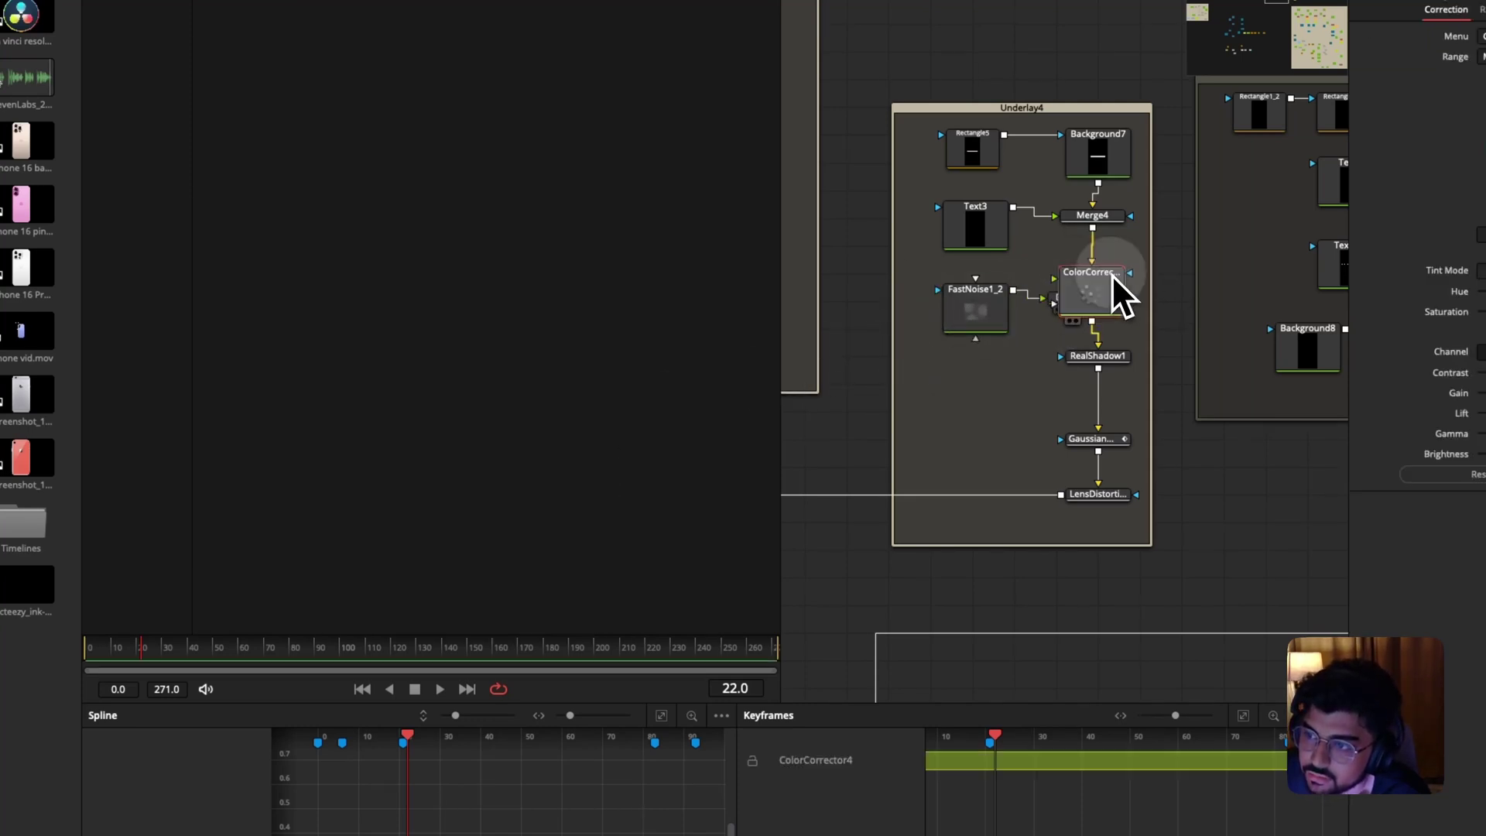
{"action": "left_click_drag", "start_coordinate": [1107, 280], "coordinate": [1112, 268]}
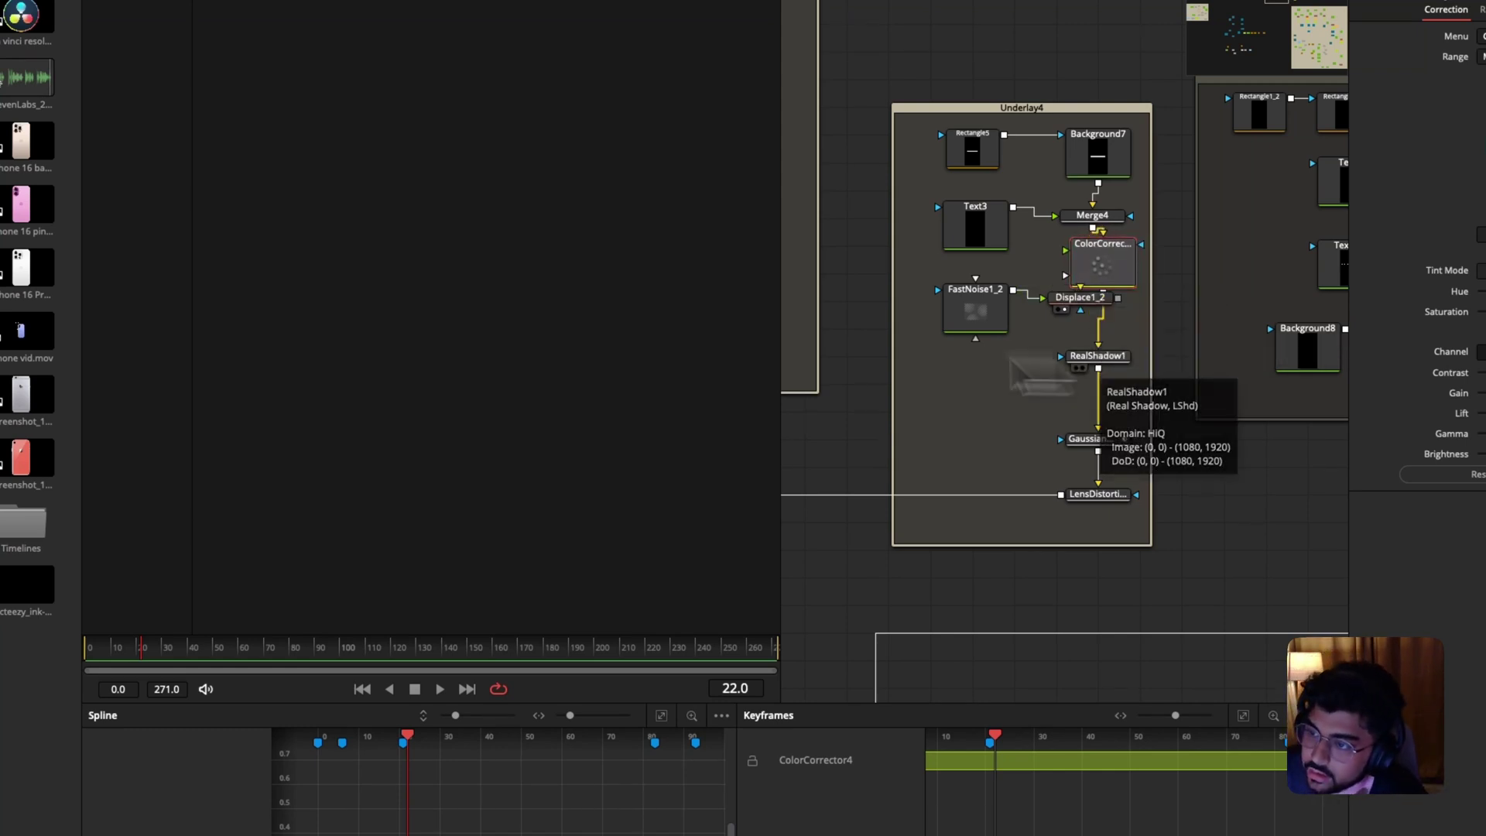
Examine the outputs of Underlay4's Gaussian blur and LensDistortion nodes in the viewer at frame 0.
{"action": "left_click", "coordinate": [1099, 439]}
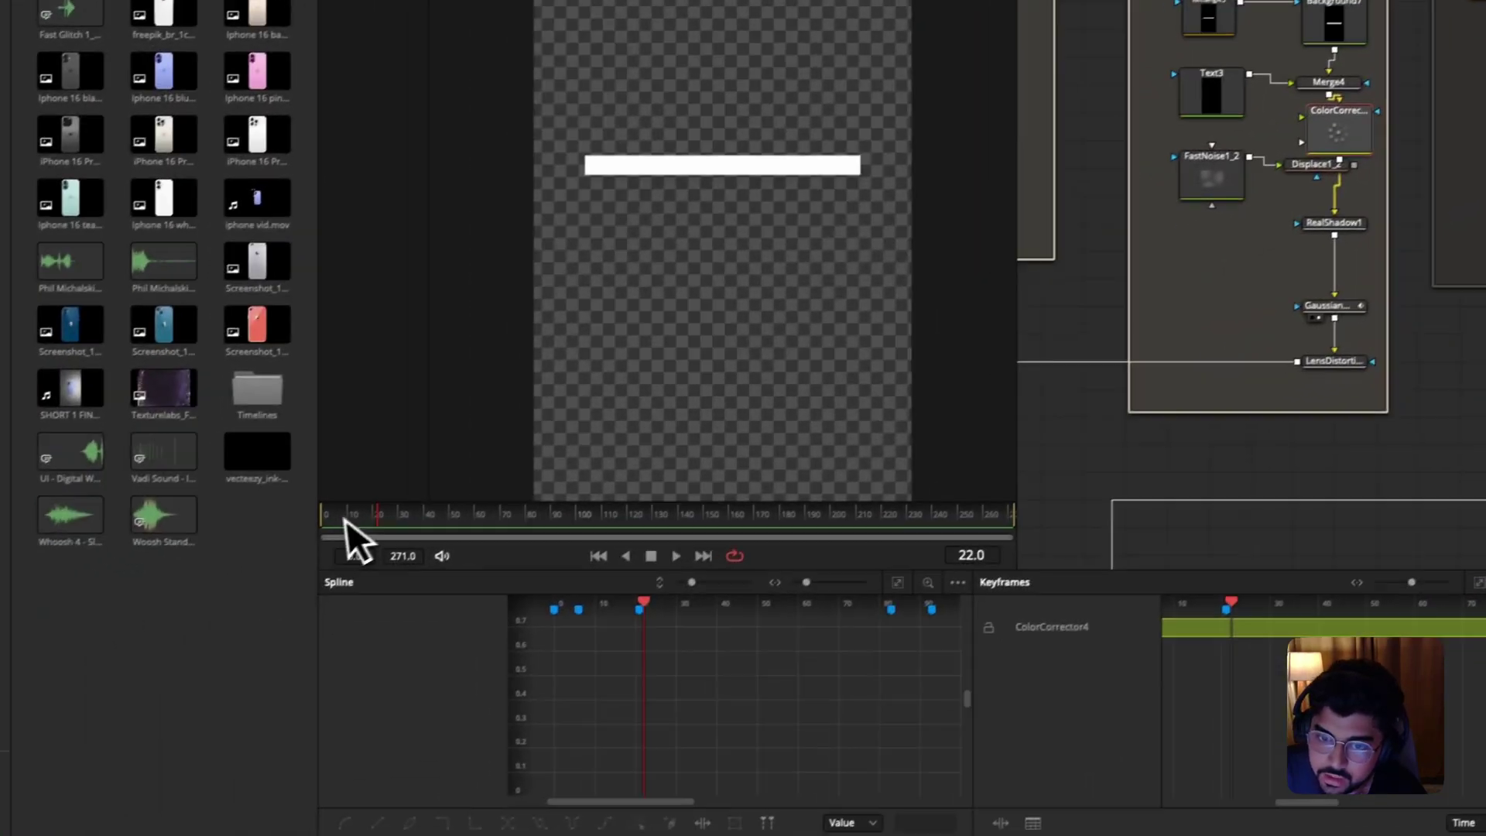
{"action": "left_click_drag", "start_coordinate": [346, 520], "coordinate": [315, 542]}
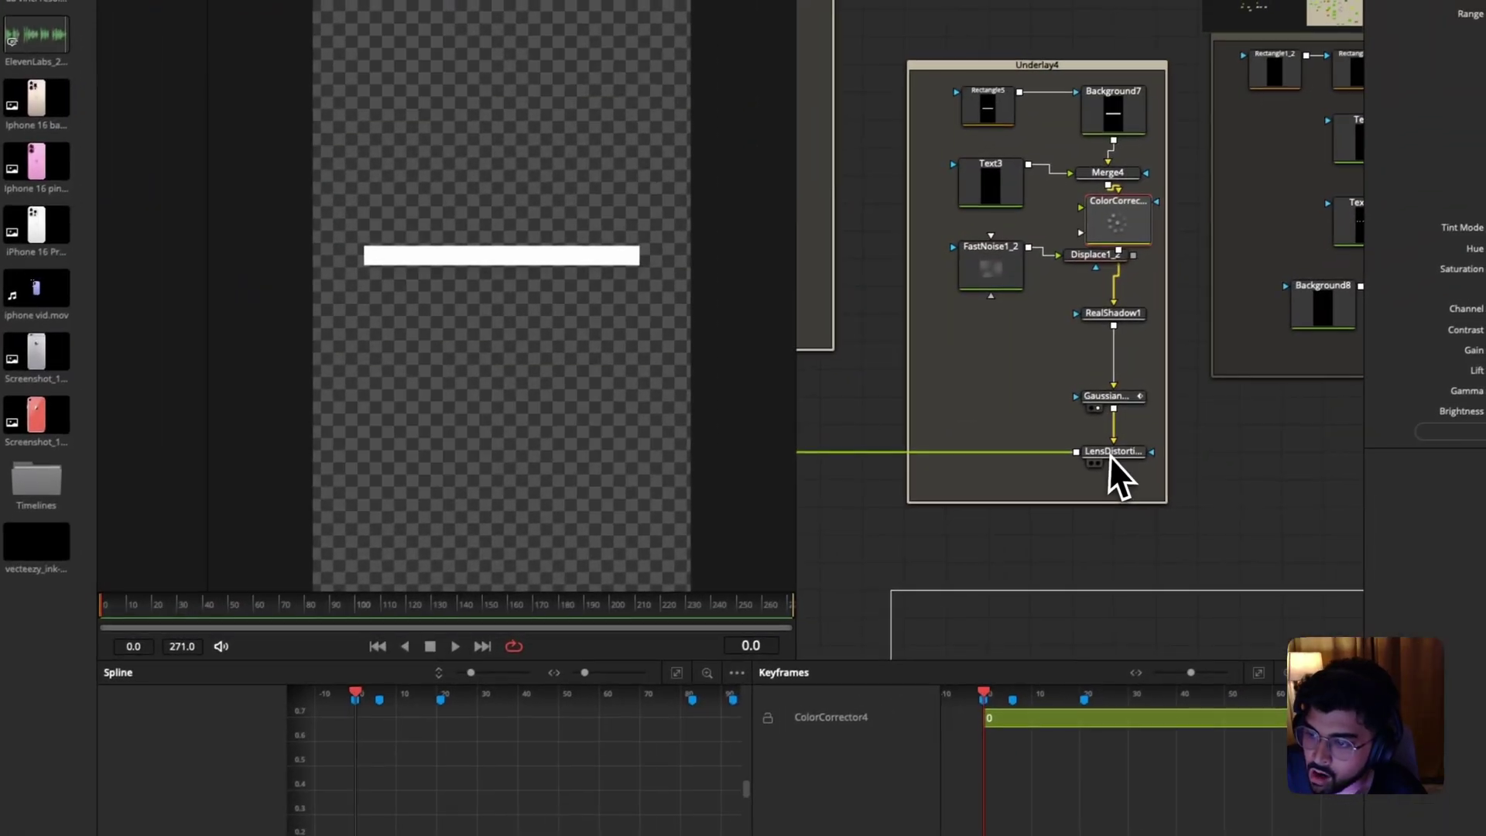
{"action": "left_click", "coordinate": [1092, 455]}
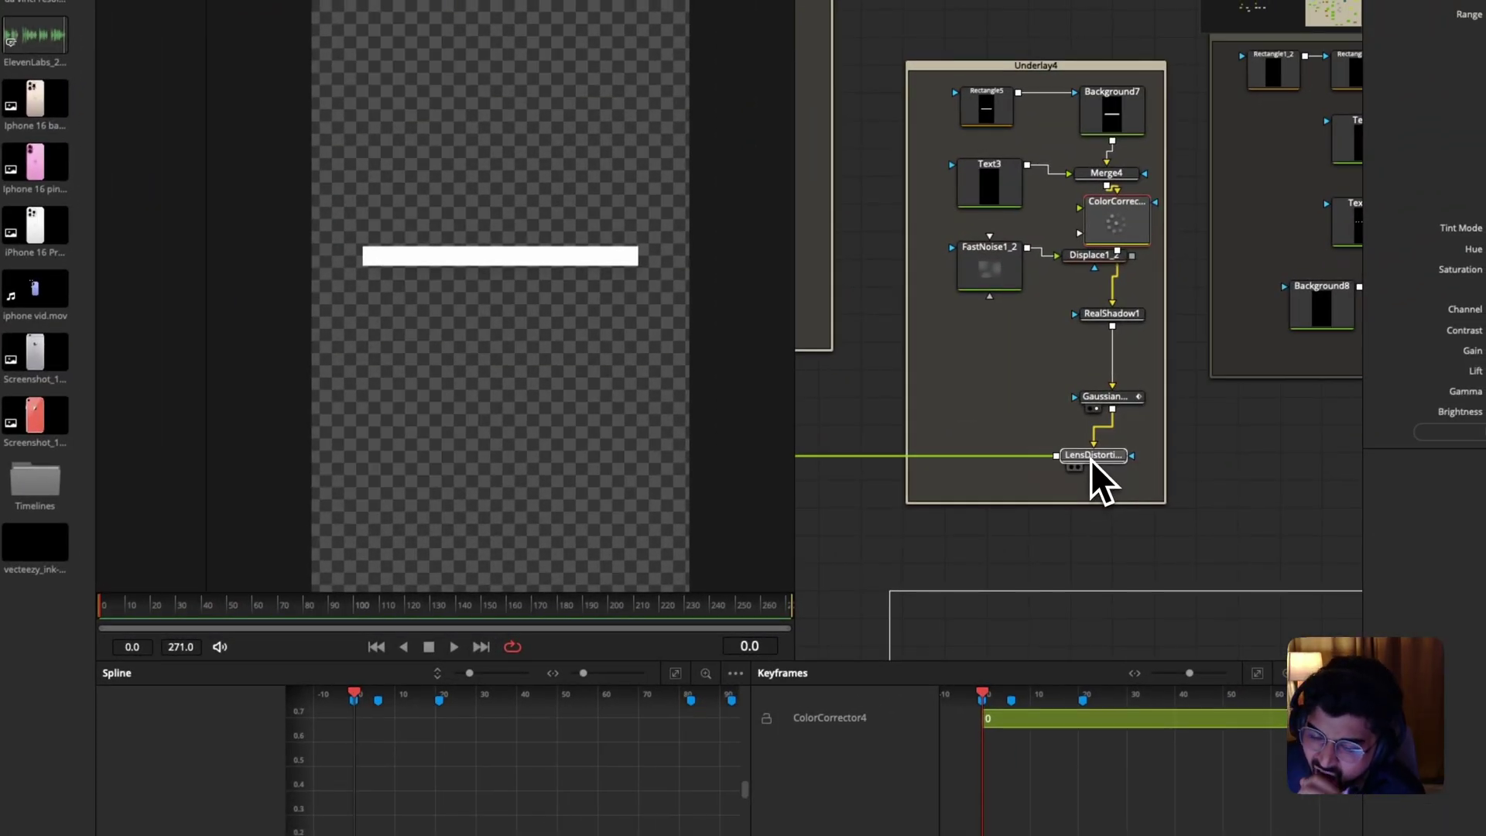
{"action": "mouse_move", "coordinate": [1092, 455]}
{"action": "left_mouse_down"}
{"action": "mouse_move", "coordinate": [1047, 480]}
{"action": "mouse_move", "coordinate": [1112, 452]}
{"action": "left_mouse_up"}
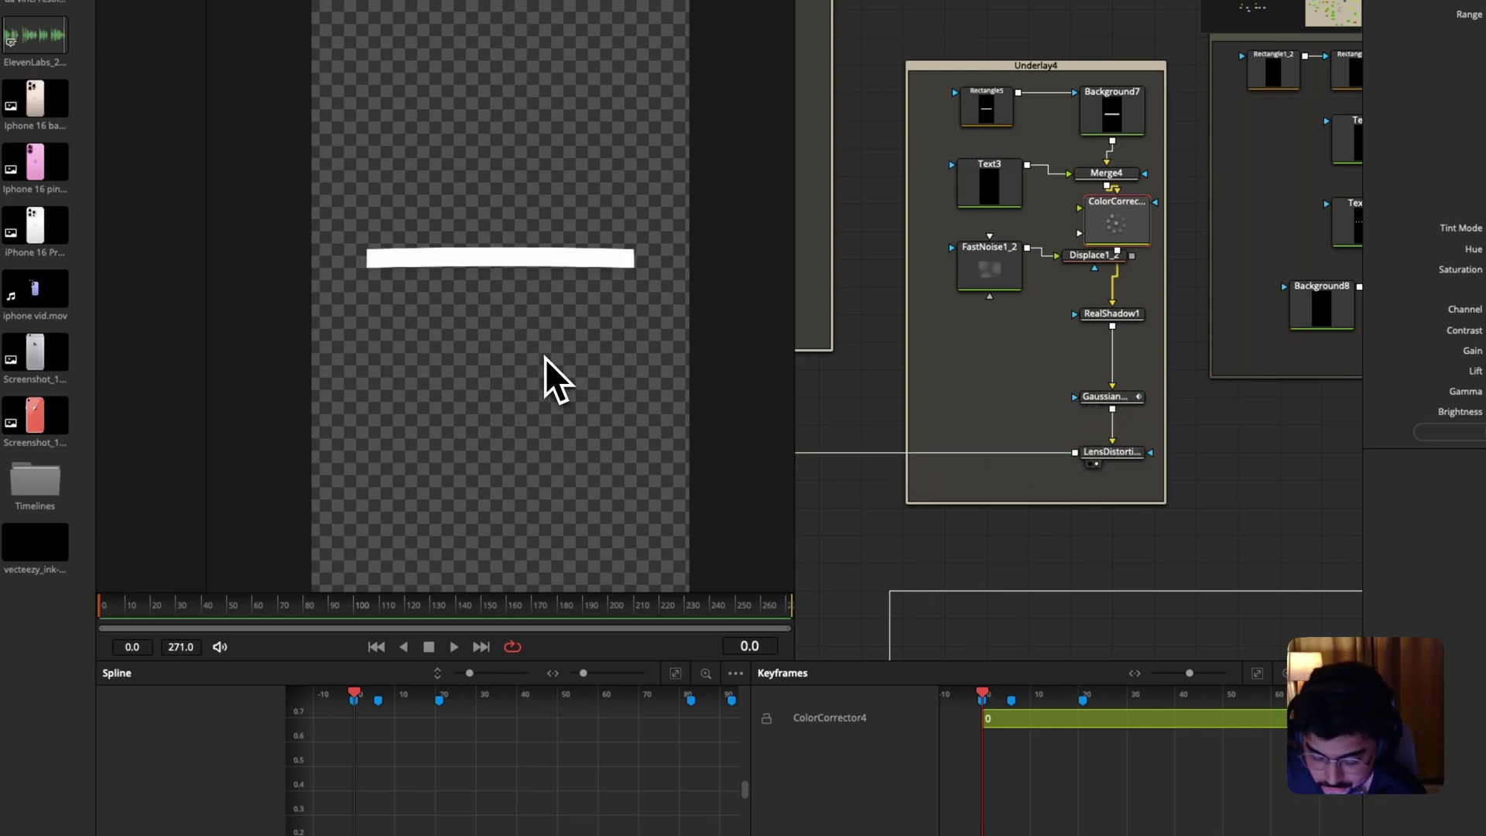
{"action": "key", "text": "z"}
{"action": "left_click", "coordinate": [1060, 370]}
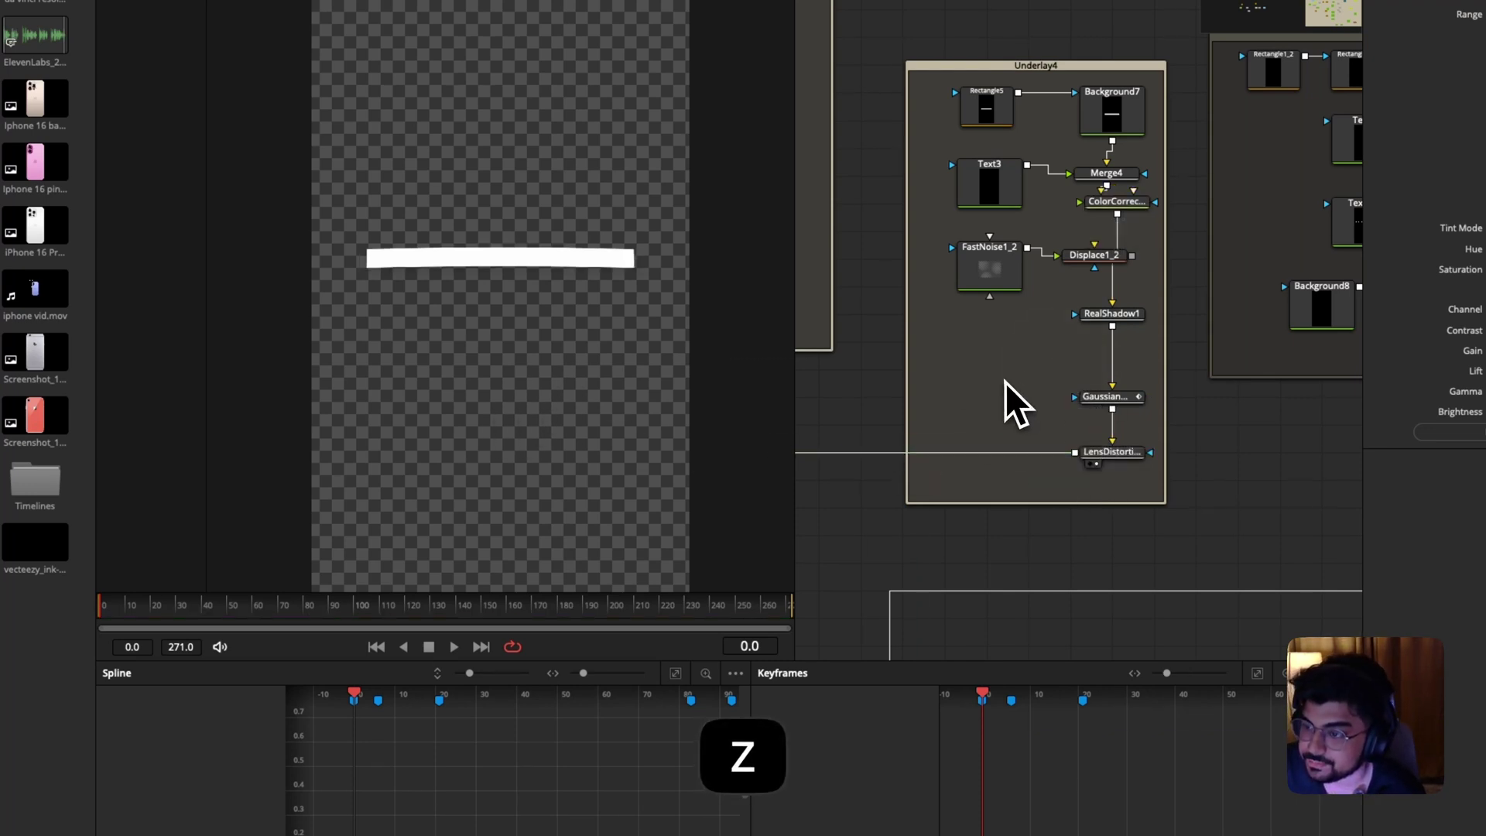
{"action": "scroll", "coordinate": [1005, 383], "scroll_direction": "down", "scroll_amount": 5}
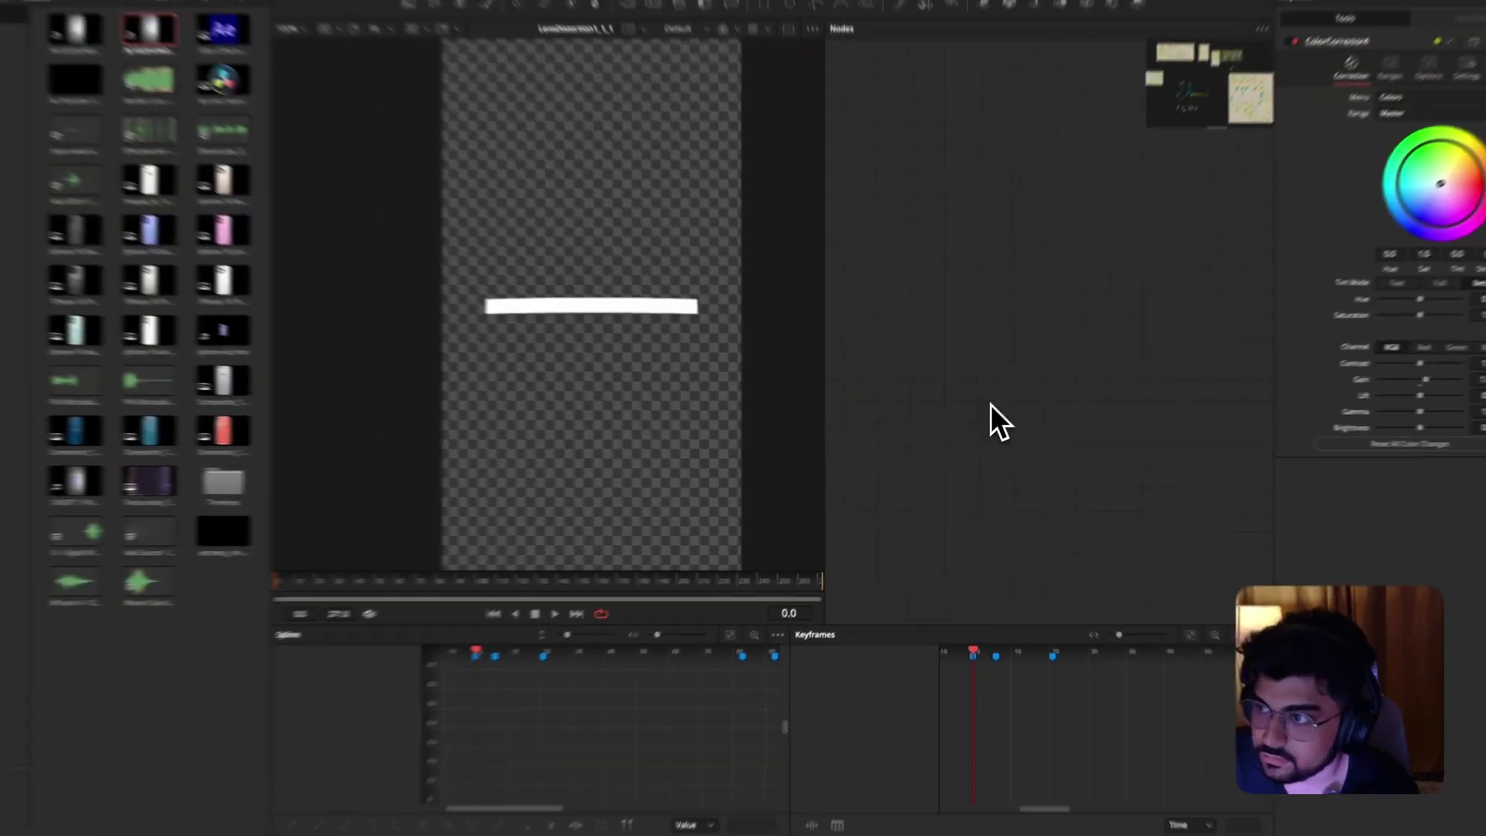
{"action": "scroll", "coordinate": [991, 404], "scroll_direction": "up", "scroll_amount": 5}
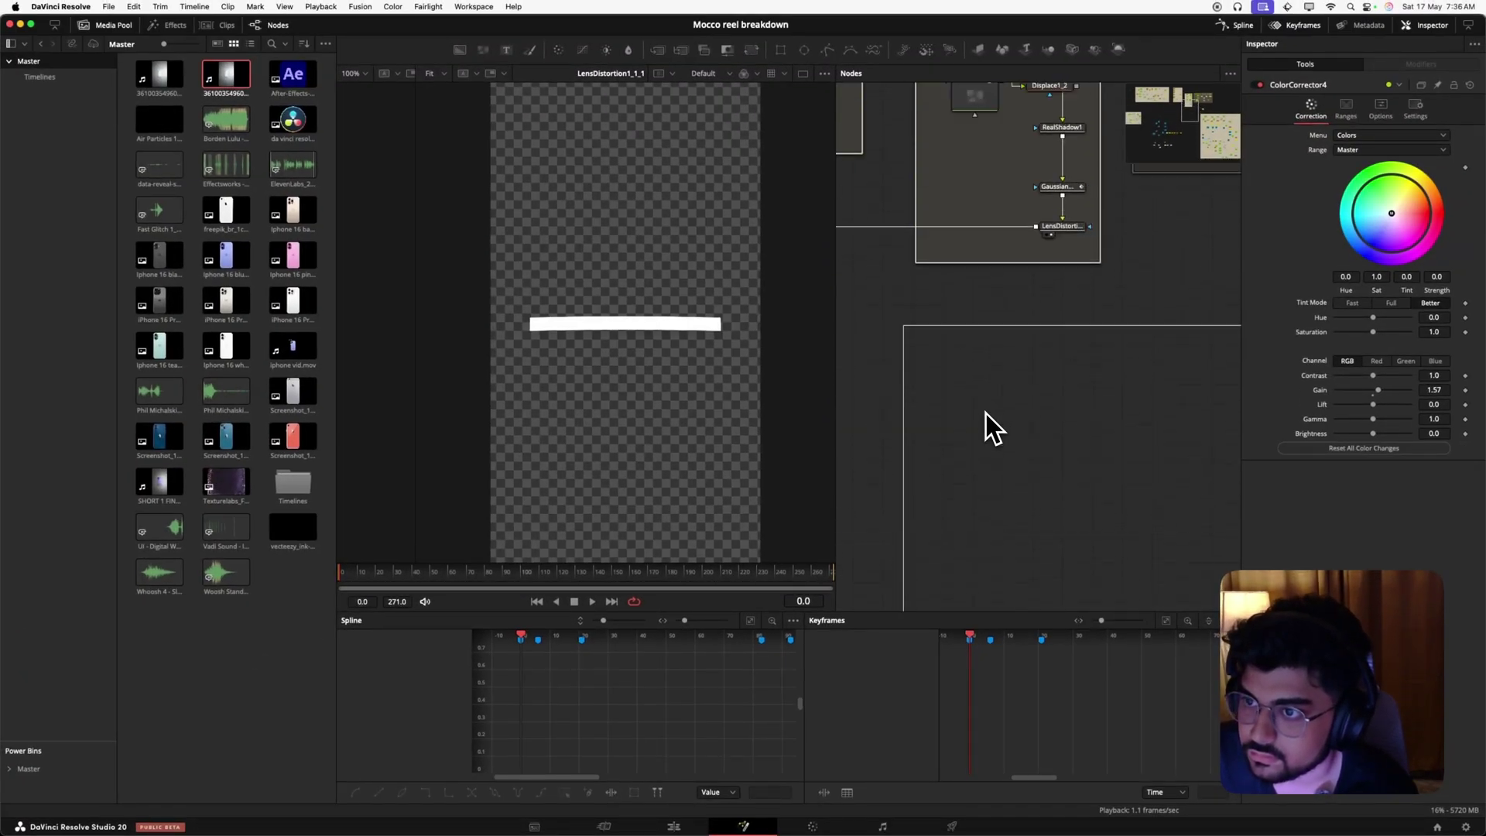
Find the ImagePlane3D2_1_1 node in the node graph and show its output in the viewer.
{"action": "scroll", "coordinate": [986, 414], "scroll_direction": "up", "scroll_amount": 2}
{"action": "scroll", "coordinate": [986, 413], "scroll_direction": "down", "scroll_amount": 5}
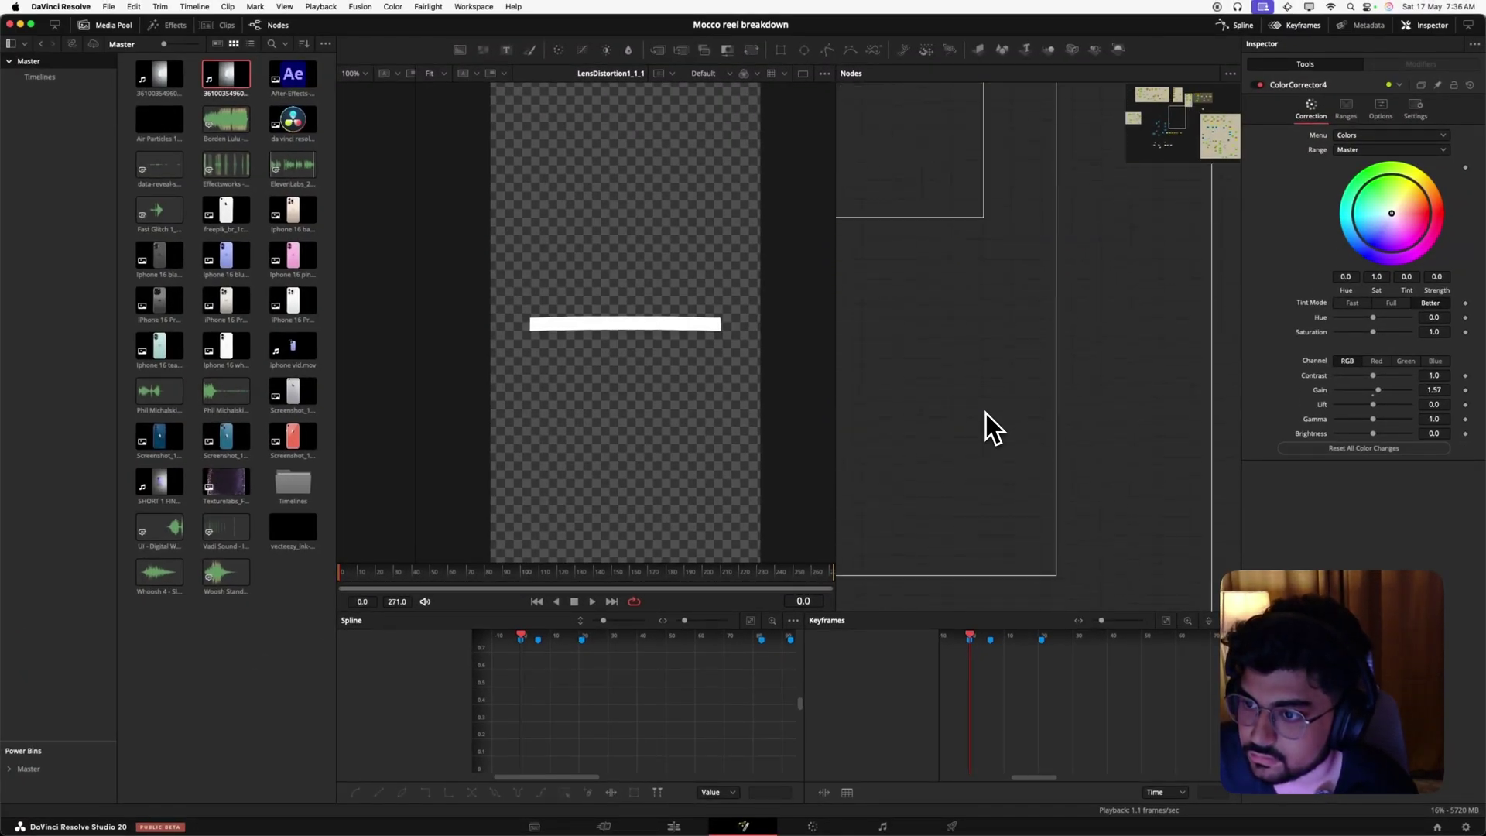
{"action": "scroll", "coordinate": [986, 413], "scroll_direction": "up", "scroll_amount": 3}
{"action": "left_click", "coordinate": [960, 472]}
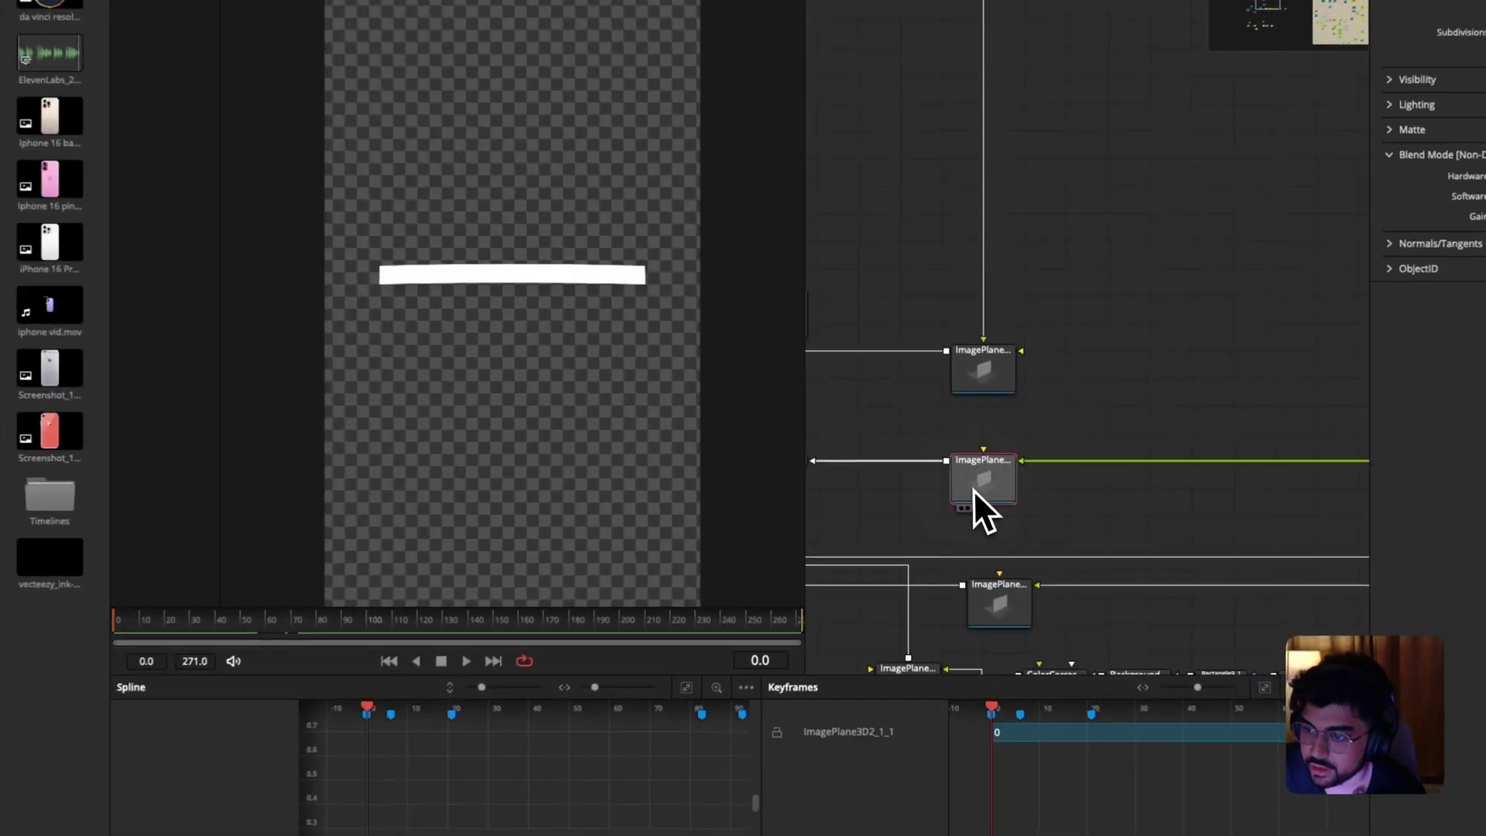
{"action": "left_click_drag", "start_coordinate": [972, 489], "coordinate": [508, 441]}
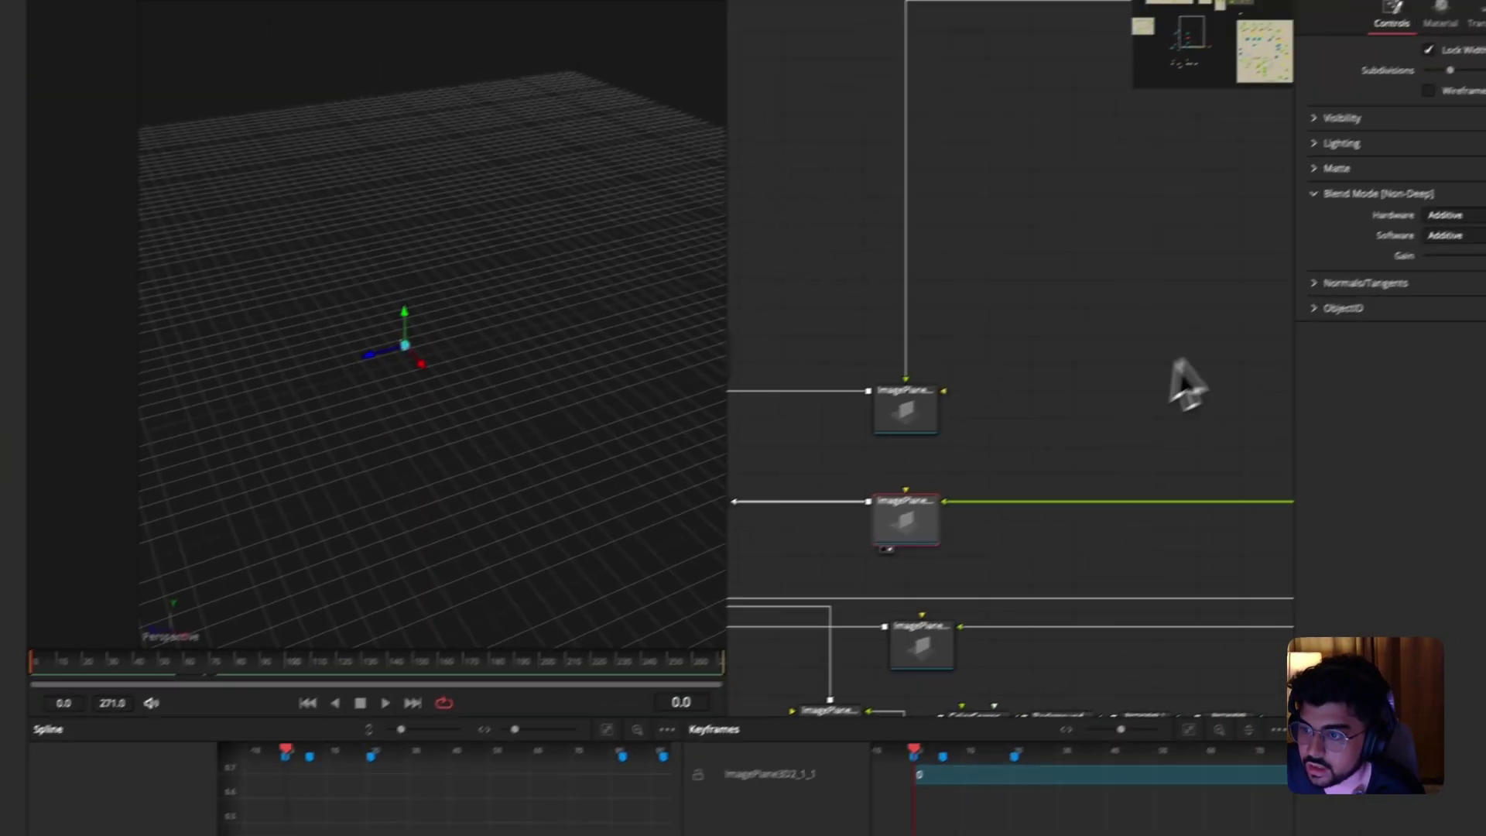
Show the combined 3D scene of Merge3D1 in the viewer and examine its image planes in perspective.
{"action": "scroll", "coordinate": [1054, 419], "scroll_direction": "left", "scroll_amount": 3}
{"action": "scroll", "coordinate": [1053, 418], "scroll_direction": "down", "scroll_amount": 2}
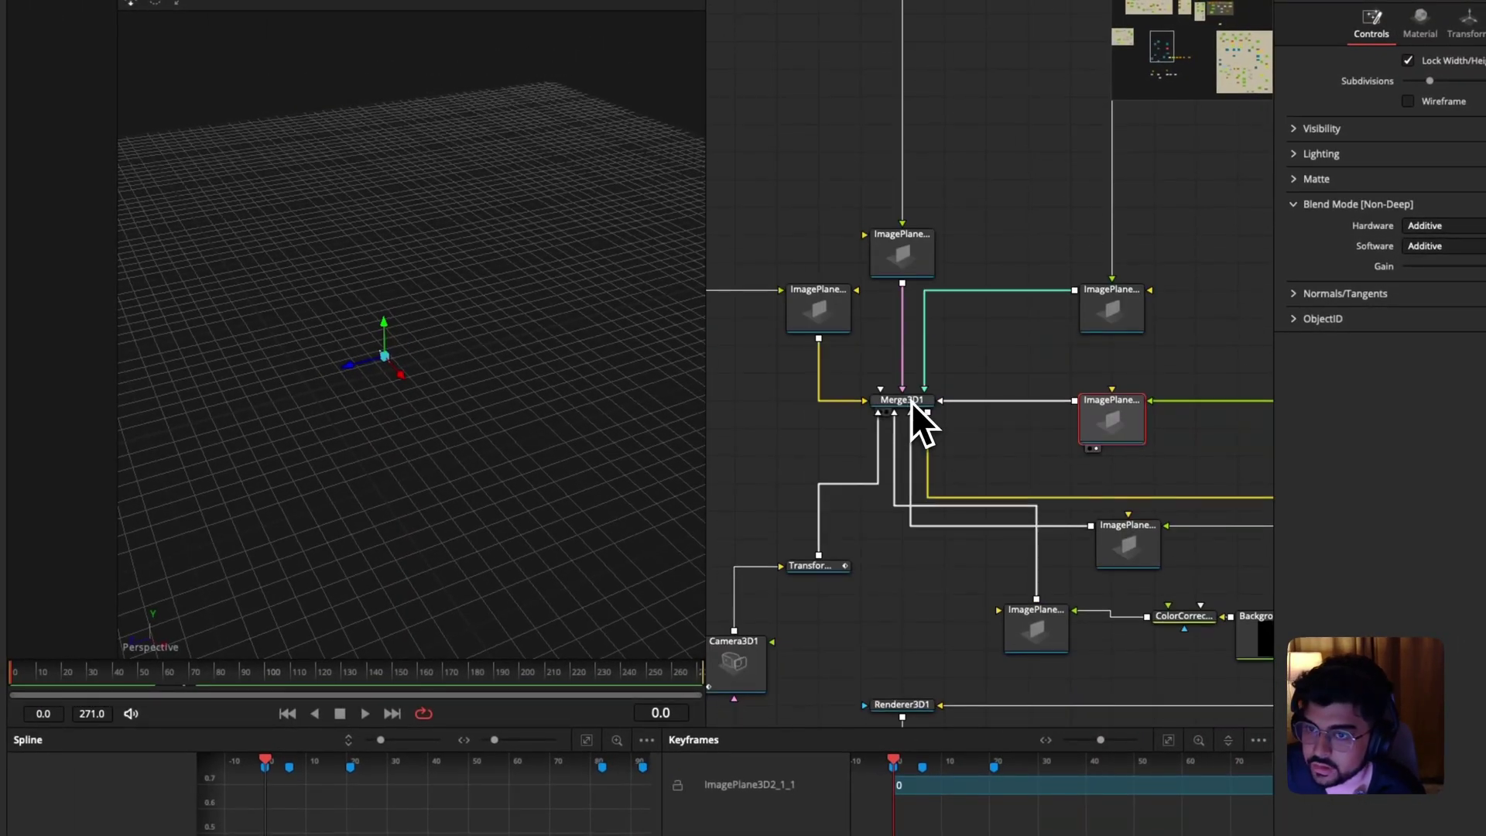
{"action": "key", "text": "1"}
{"action": "scroll", "coordinate": [396, 370], "scroll_direction": "up", "scroll_amount": 5}
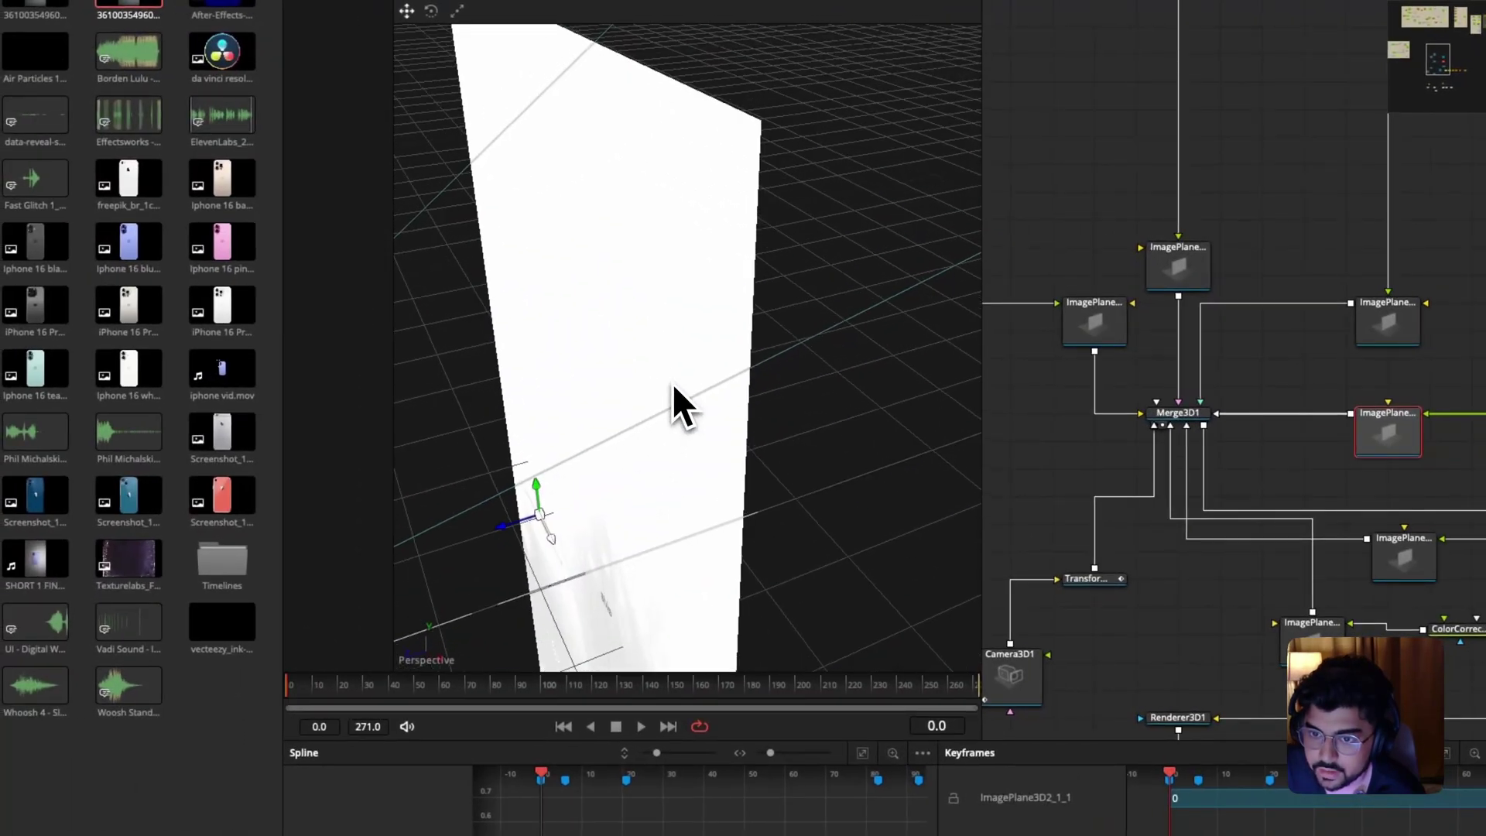
{"action": "scroll", "coordinate": [672, 383], "scroll_direction": "down", "scroll_amount": 2}
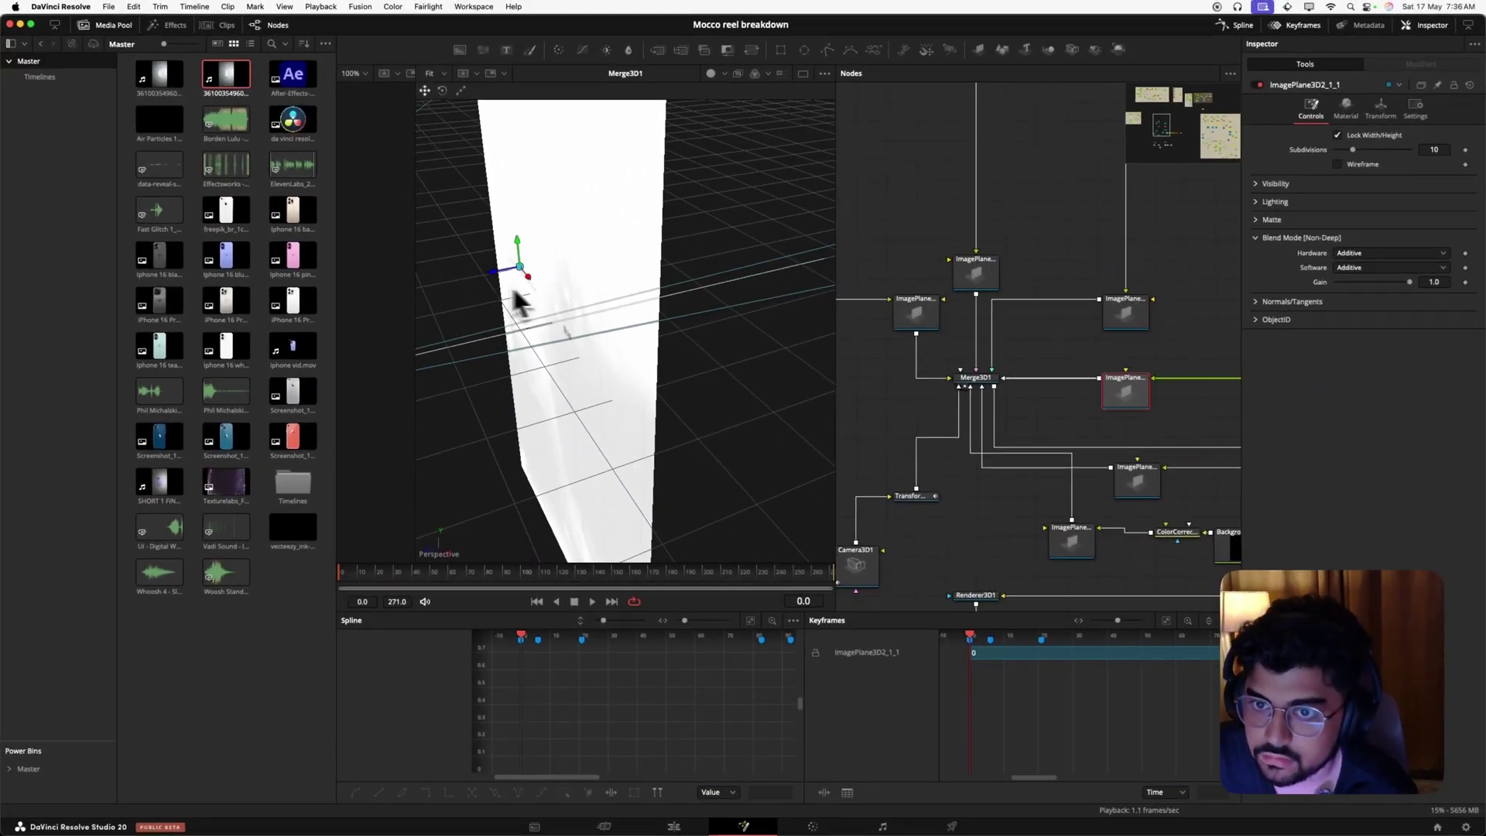
Go to the Underlay5 node group and show the output of Merge6 in the viewer.
{"action": "scroll", "coordinate": [1046, 364], "scroll_direction": "right", "scroll_amount": 3}
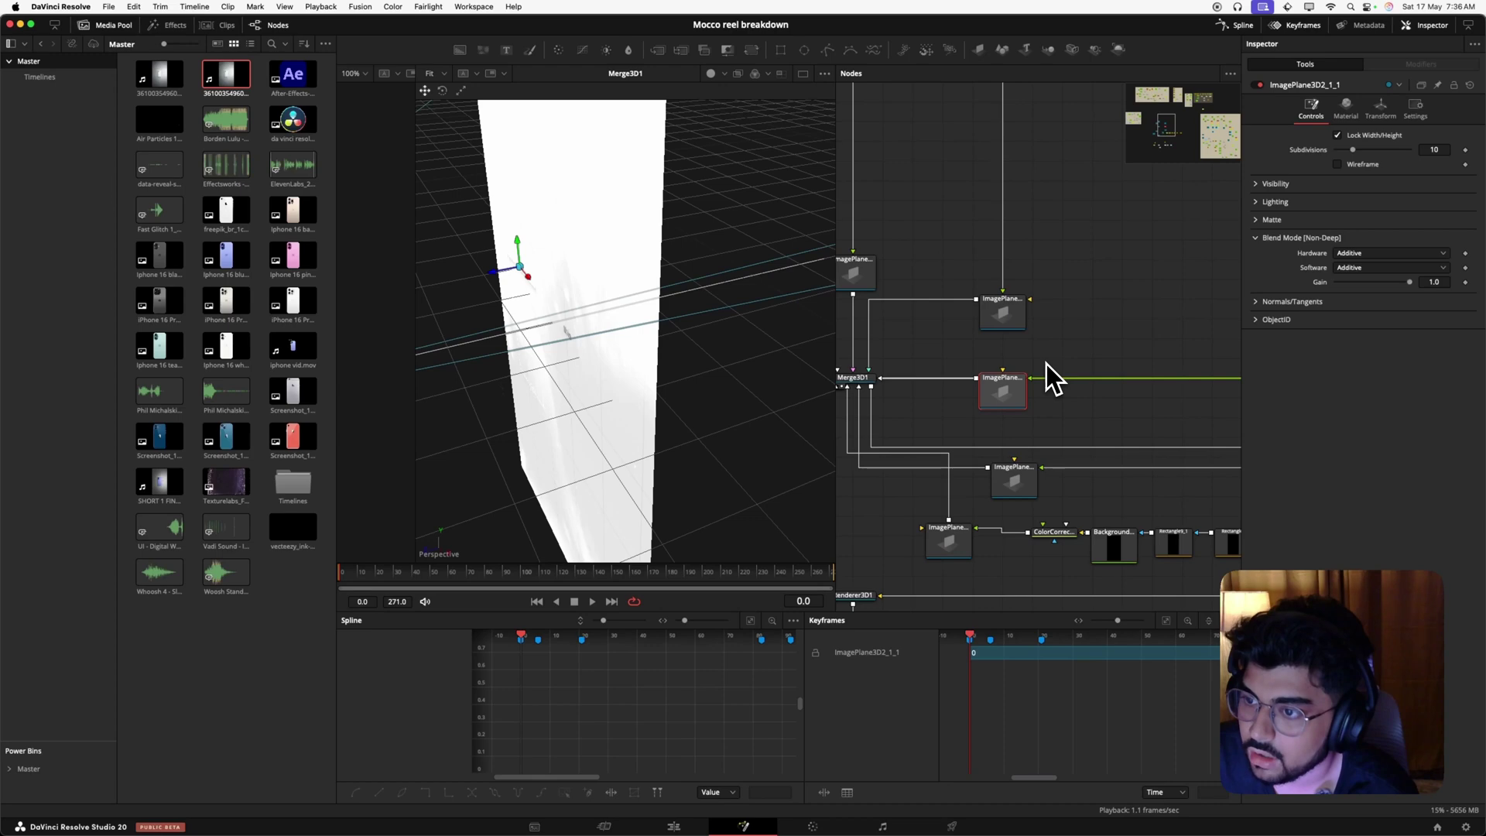
{"action": "scroll", "coordinate": [1046, 364], "scroll_direction": "up", "scroll_amount": 6}
{"action": "scroll", "coordinate": [1046, 364], "scroll_direction": "right", "scroll_amount": 6}
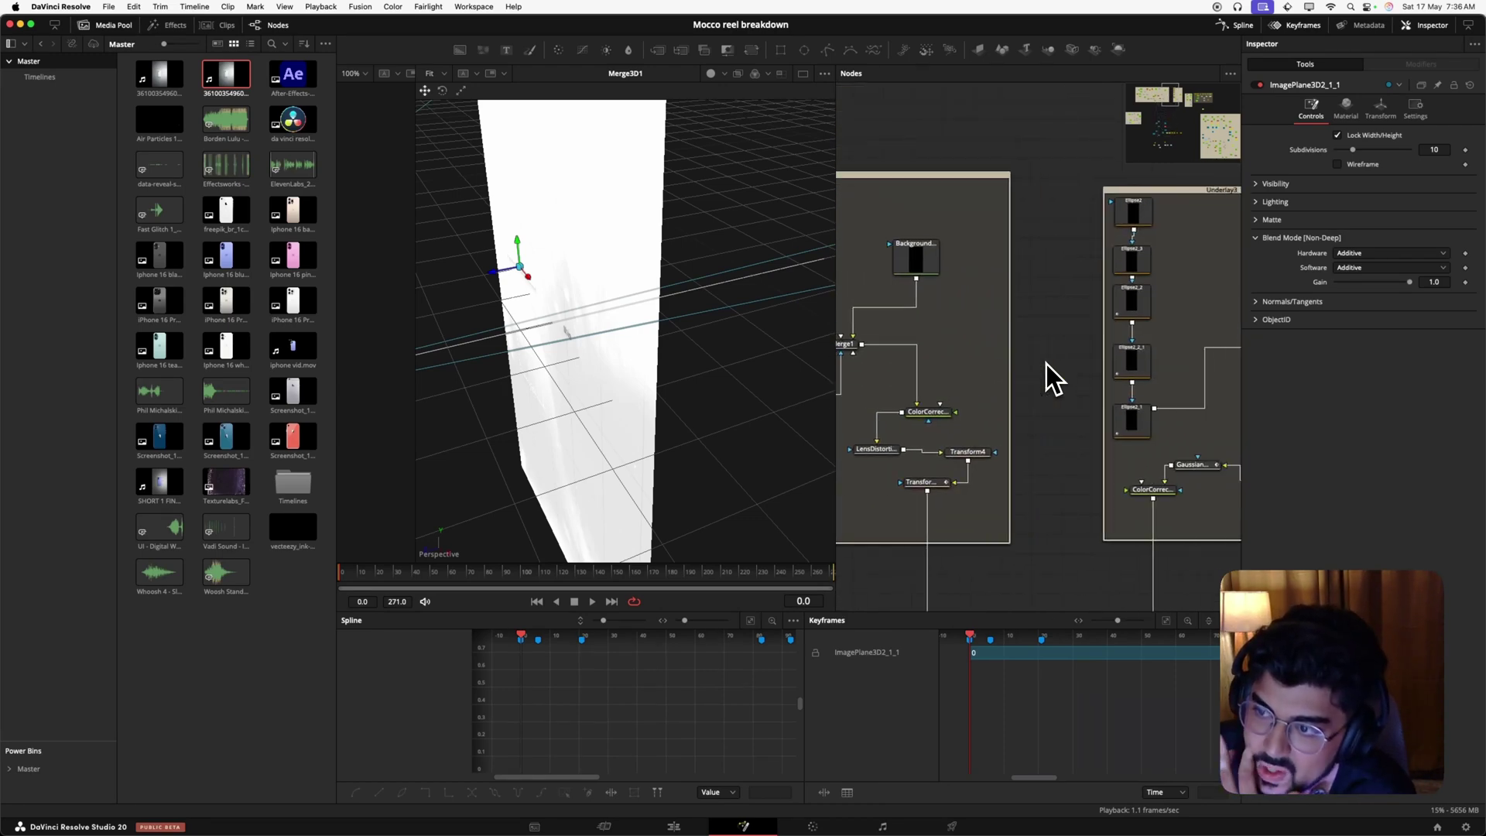
{"action": "mouse_move", "coordinate": [1180, 96]}
{"action": "left_mouse_down"}
{"action": "mouse_move", "coordinate": [1171, 108]}
{"action": "mouse_move", "coordinate": [1190, 100]}
{"action": "left_mouse_up"}
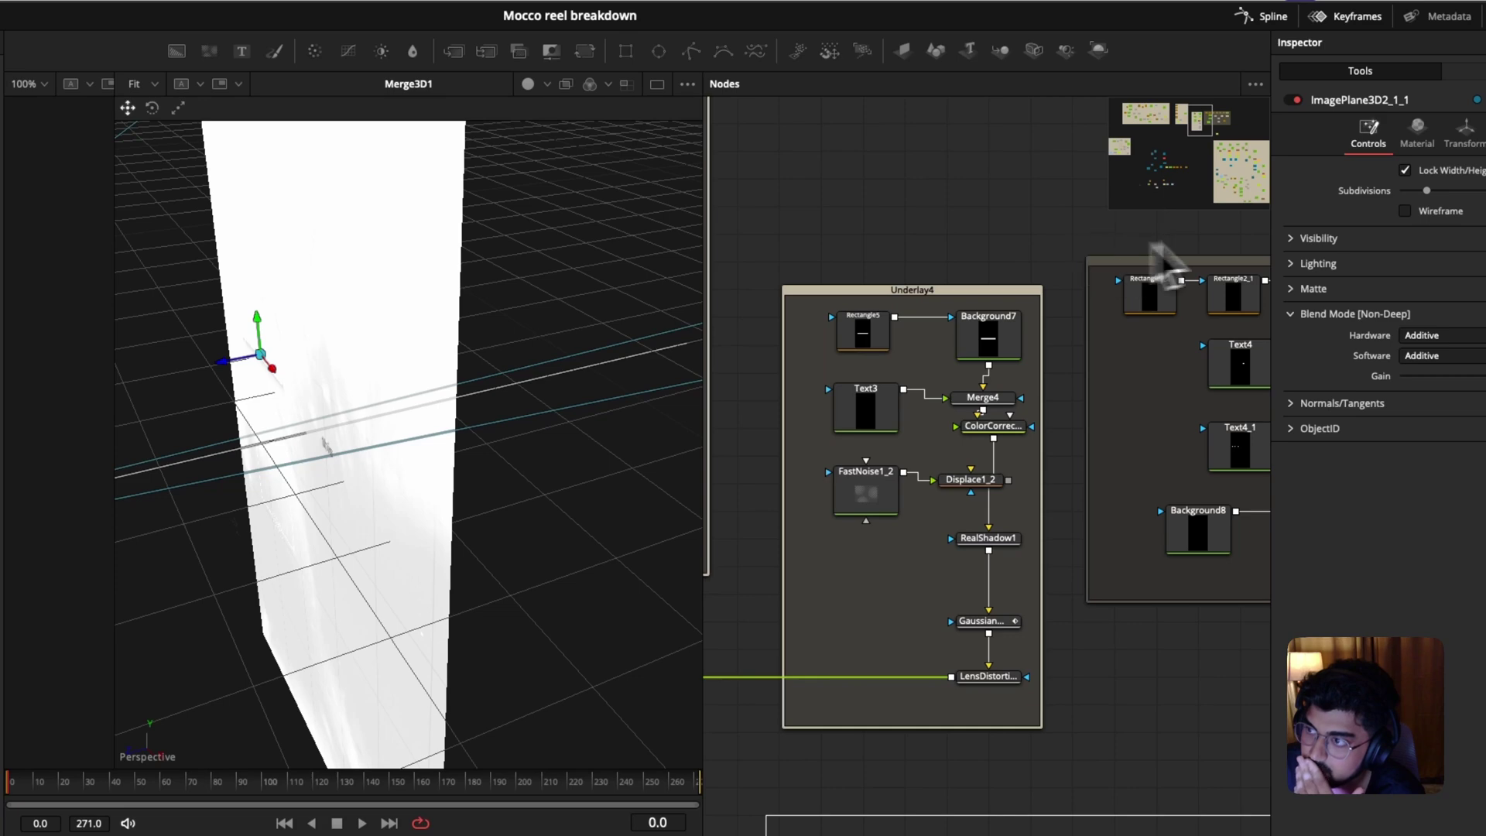
{"action": "left_click", "coordinate": [1227, 132]}
{"action": "left_click_drag", "start_coordinate": [1227, 131], "coordinate": [1216, 124]}
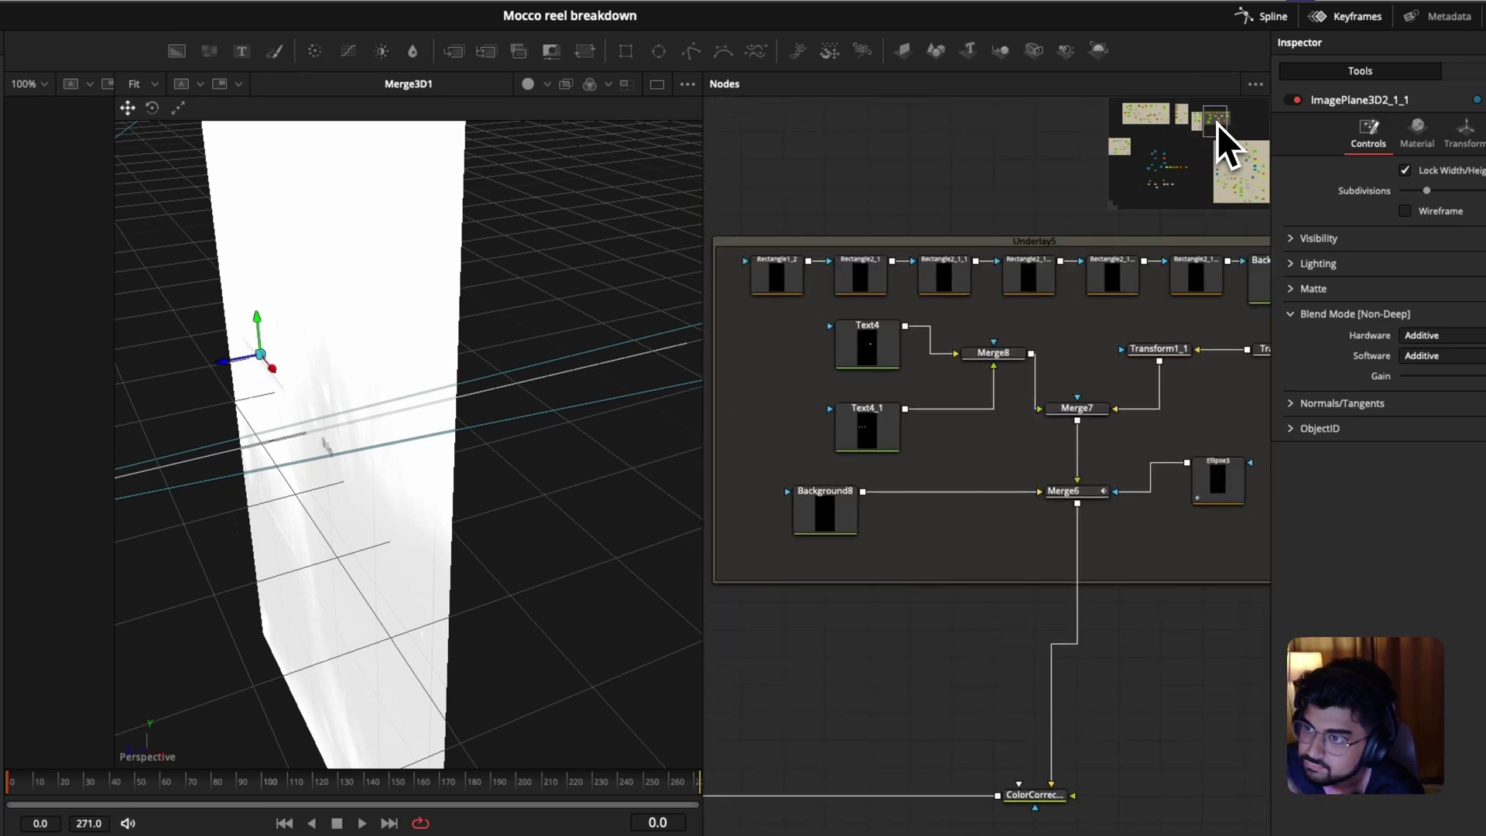
{"action": "left_click_drag", "start_coordinate": [1063, 490], "coordinate": [820, 503]}
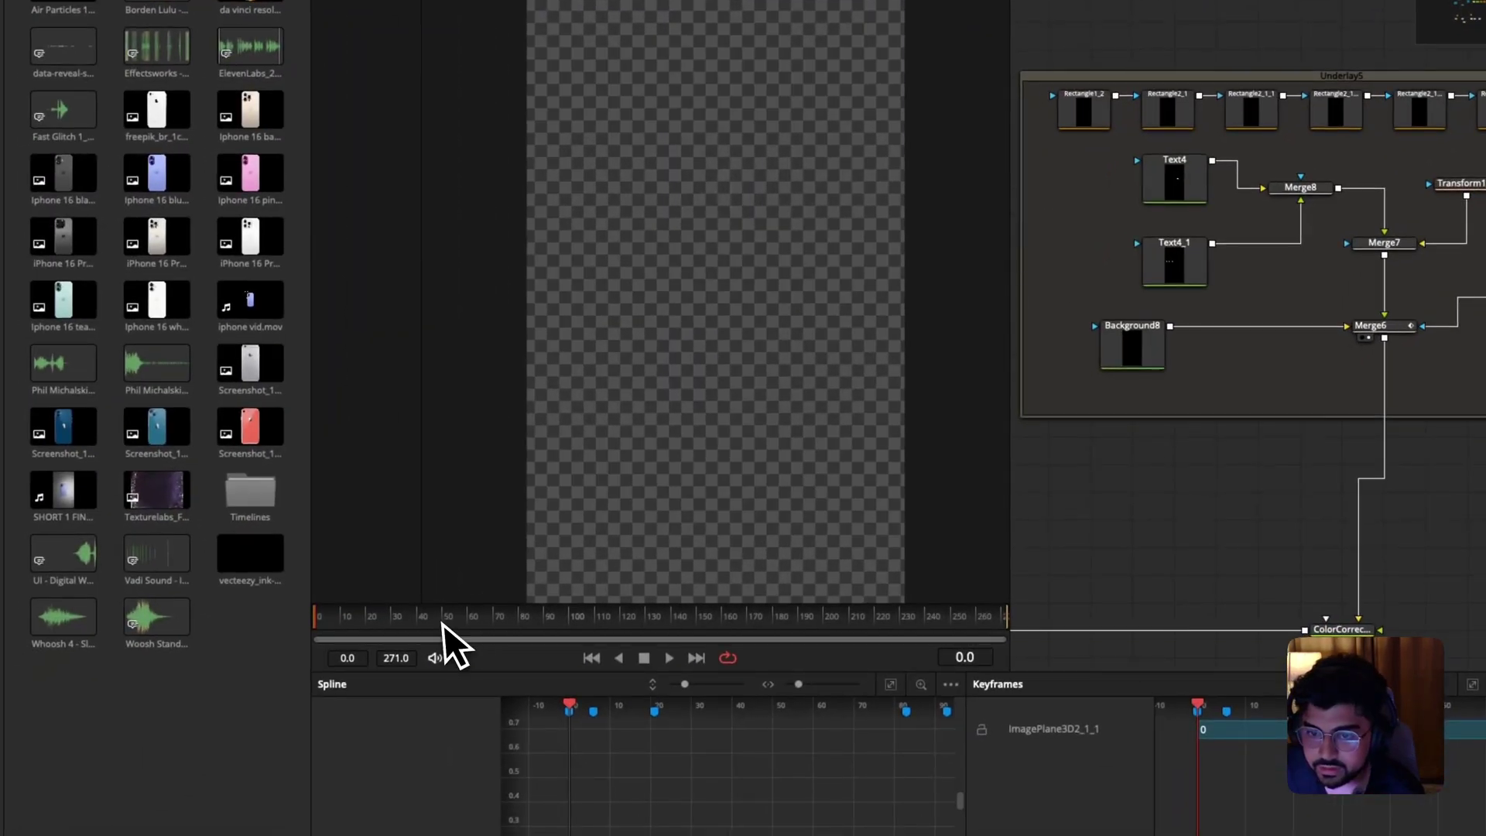
{"action": "left_click_drag", "start_coordinate": [443, 625], "coordinate": [401, 629]}
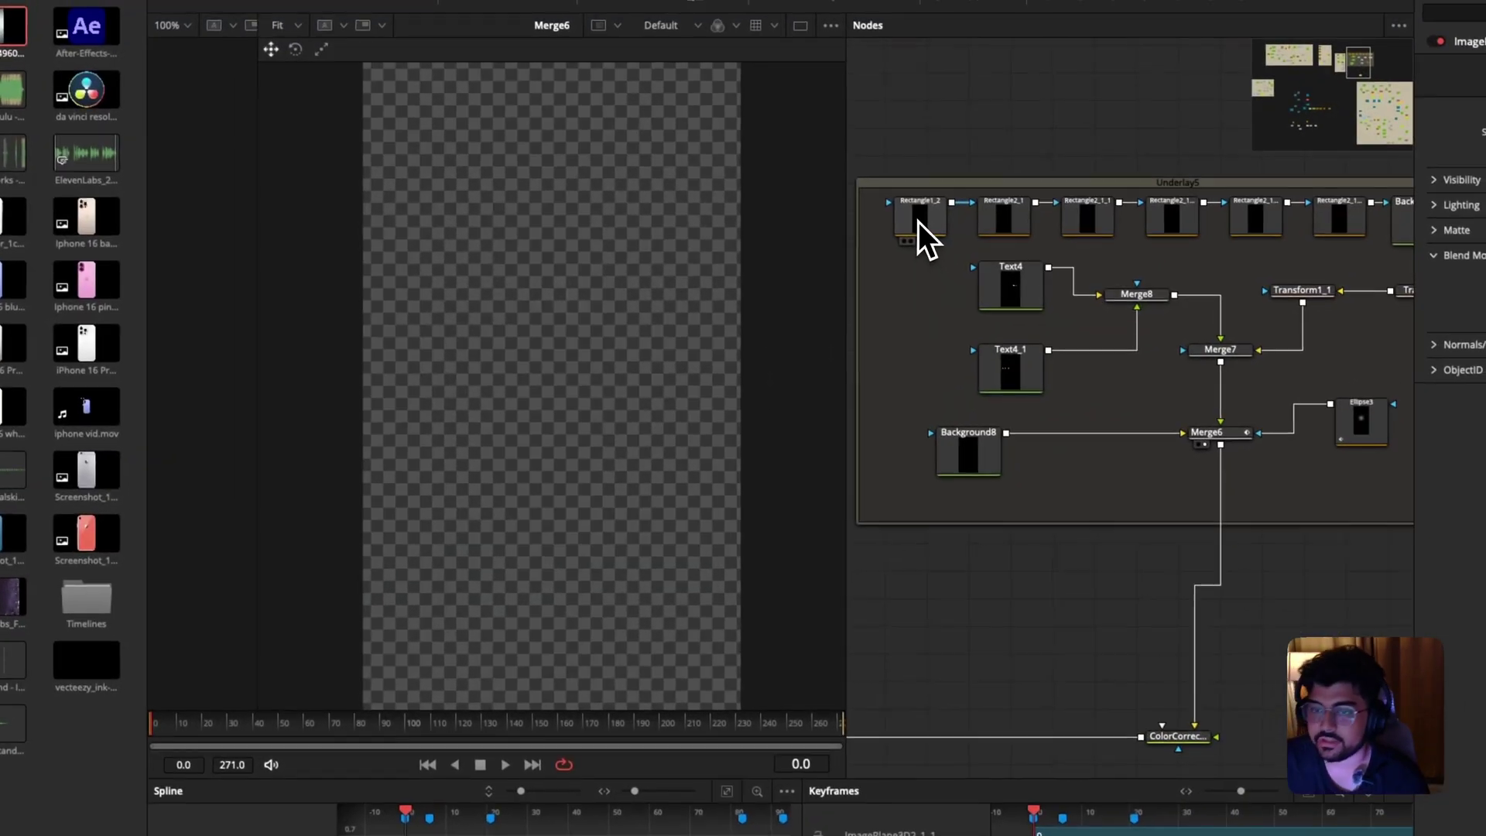
Preview the chained rectangle masks one by one from Rectangle1_2 to the last, and back to Rectangle2_1_1_1.
{"action": "left_click_drag", "start_coordinate": [1081, 114], "coordinate": [598, 203]}
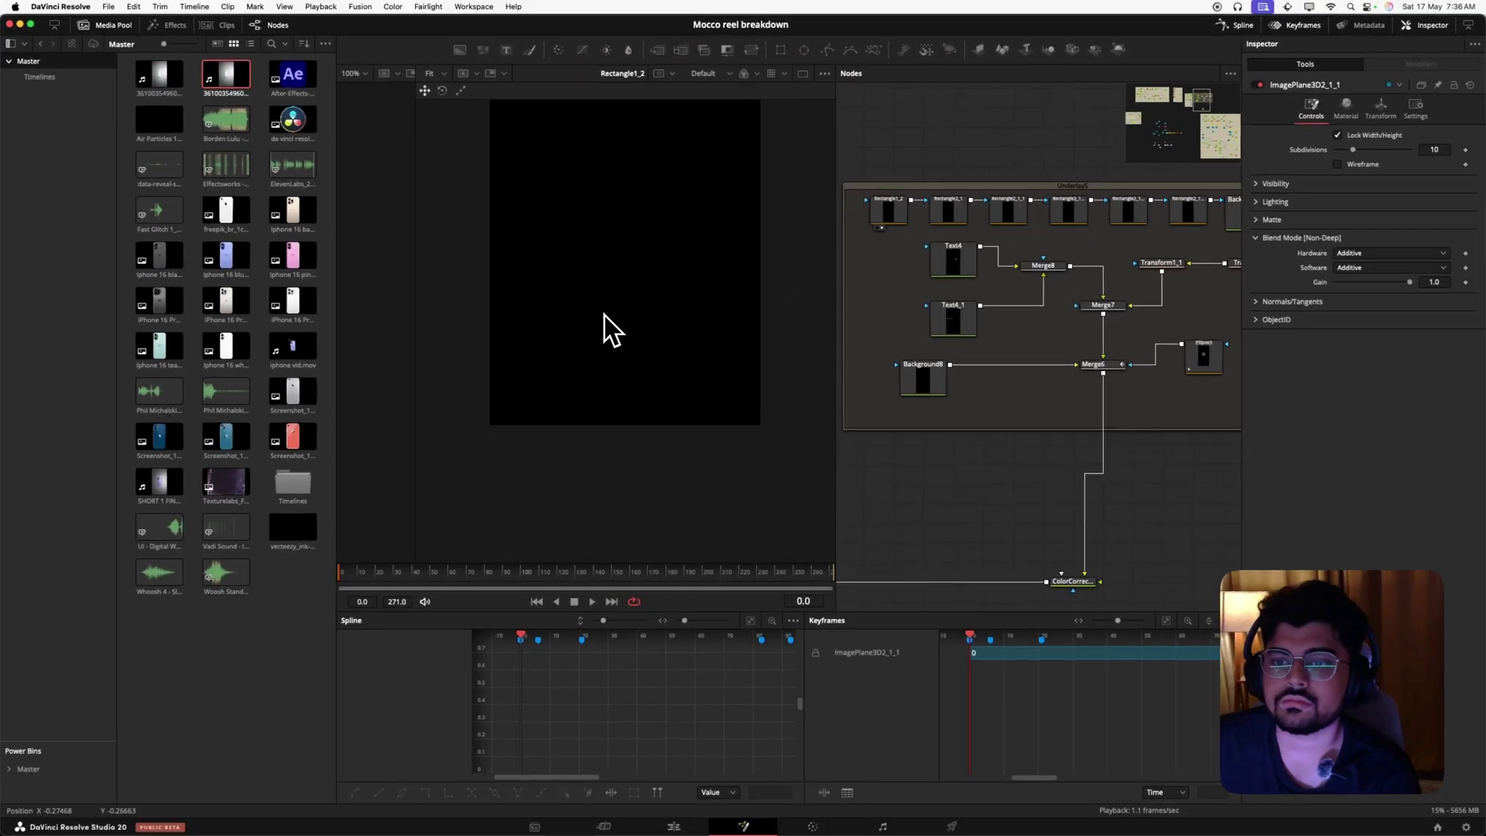
{"action": "left_click", "coordinate": [943, 213]}
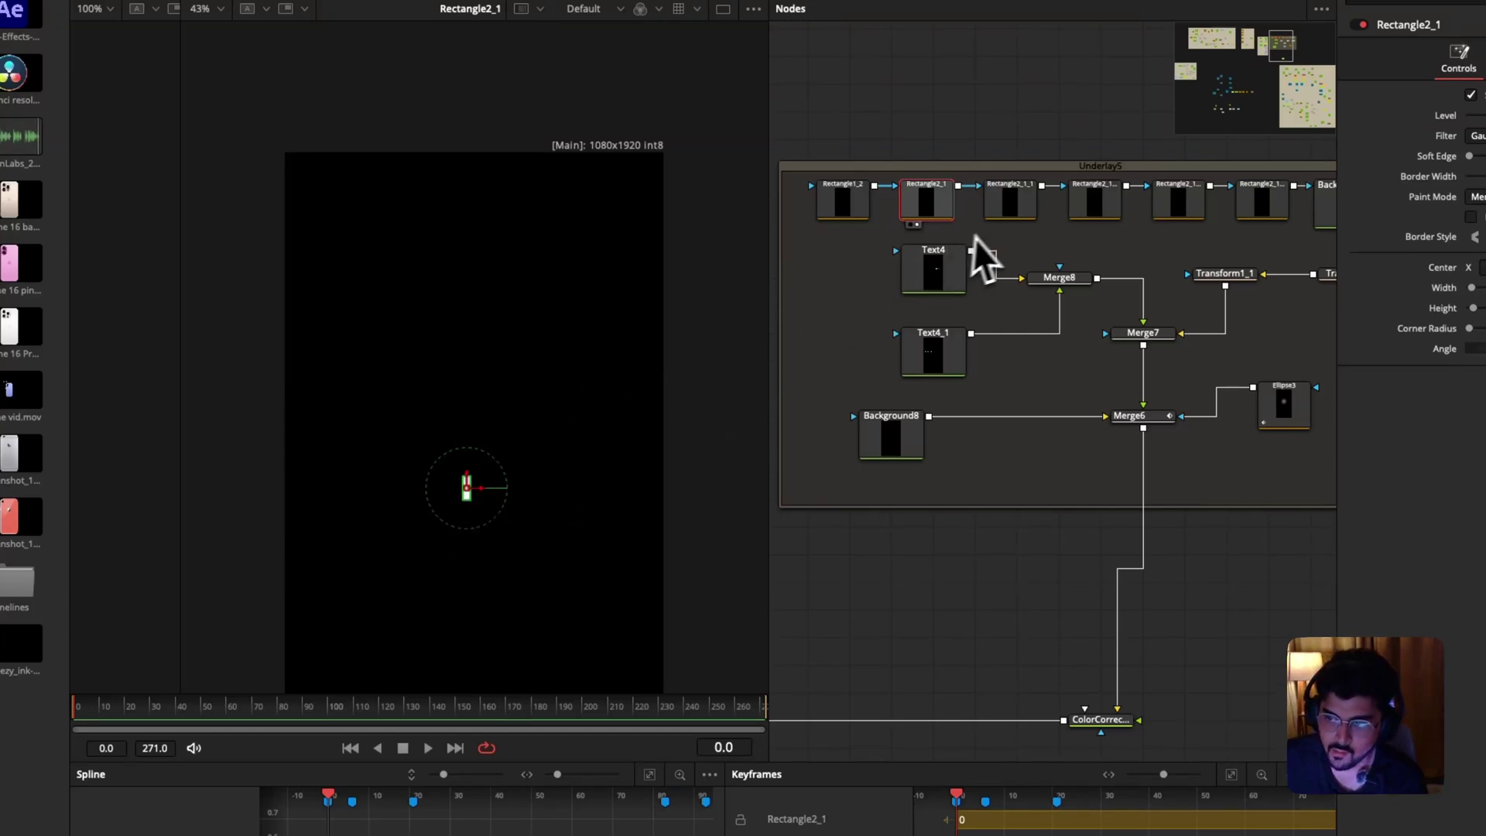
{"action": "left_click_drag", "start_coordinate": [1005, 214], "coordinate": [577, 379]}
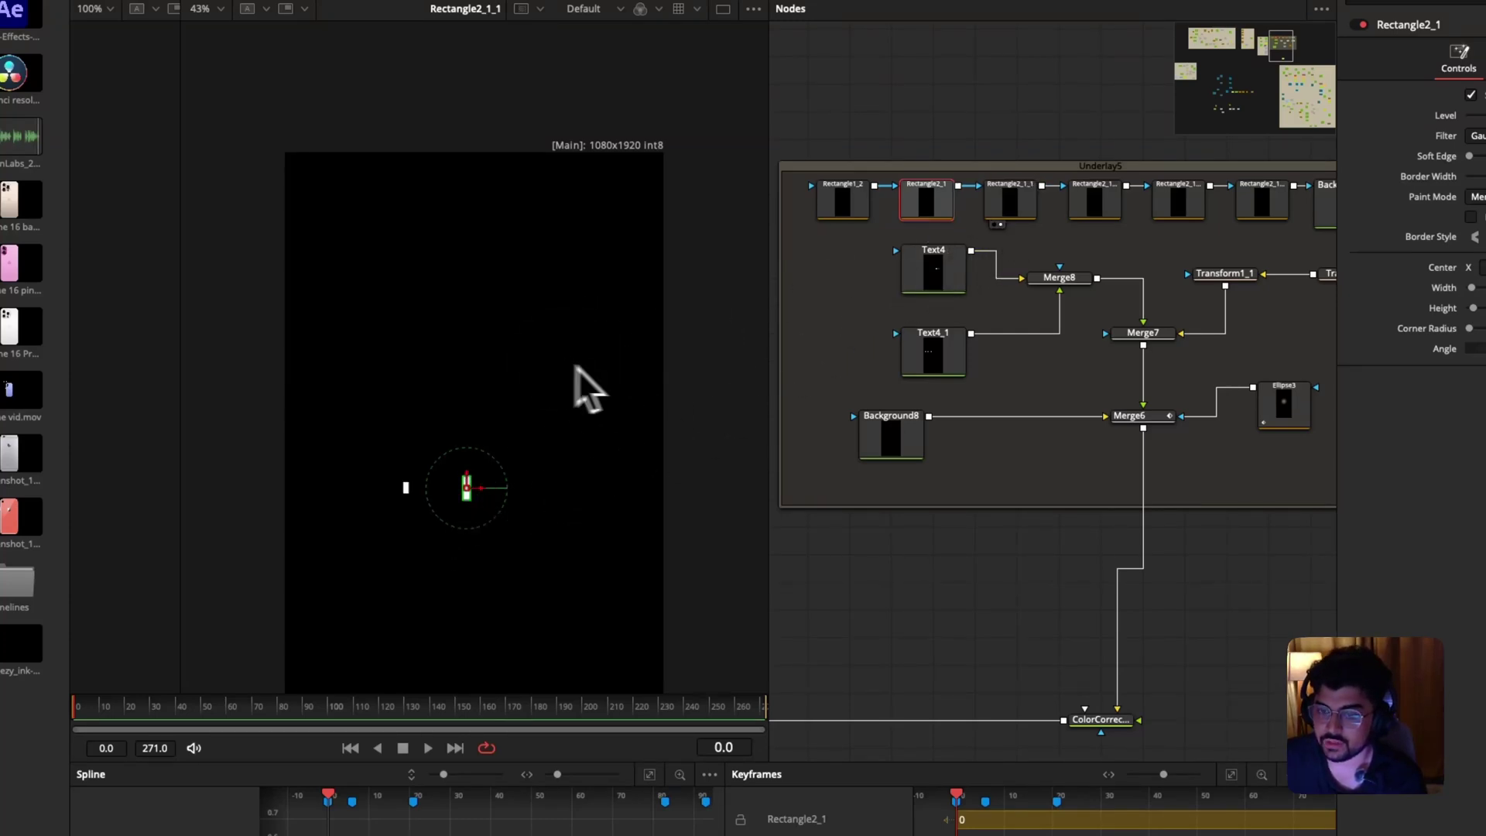
{"action": "left_click_drag", "start_coordinate": [1096, 208], "coordinate": [514, 343]}
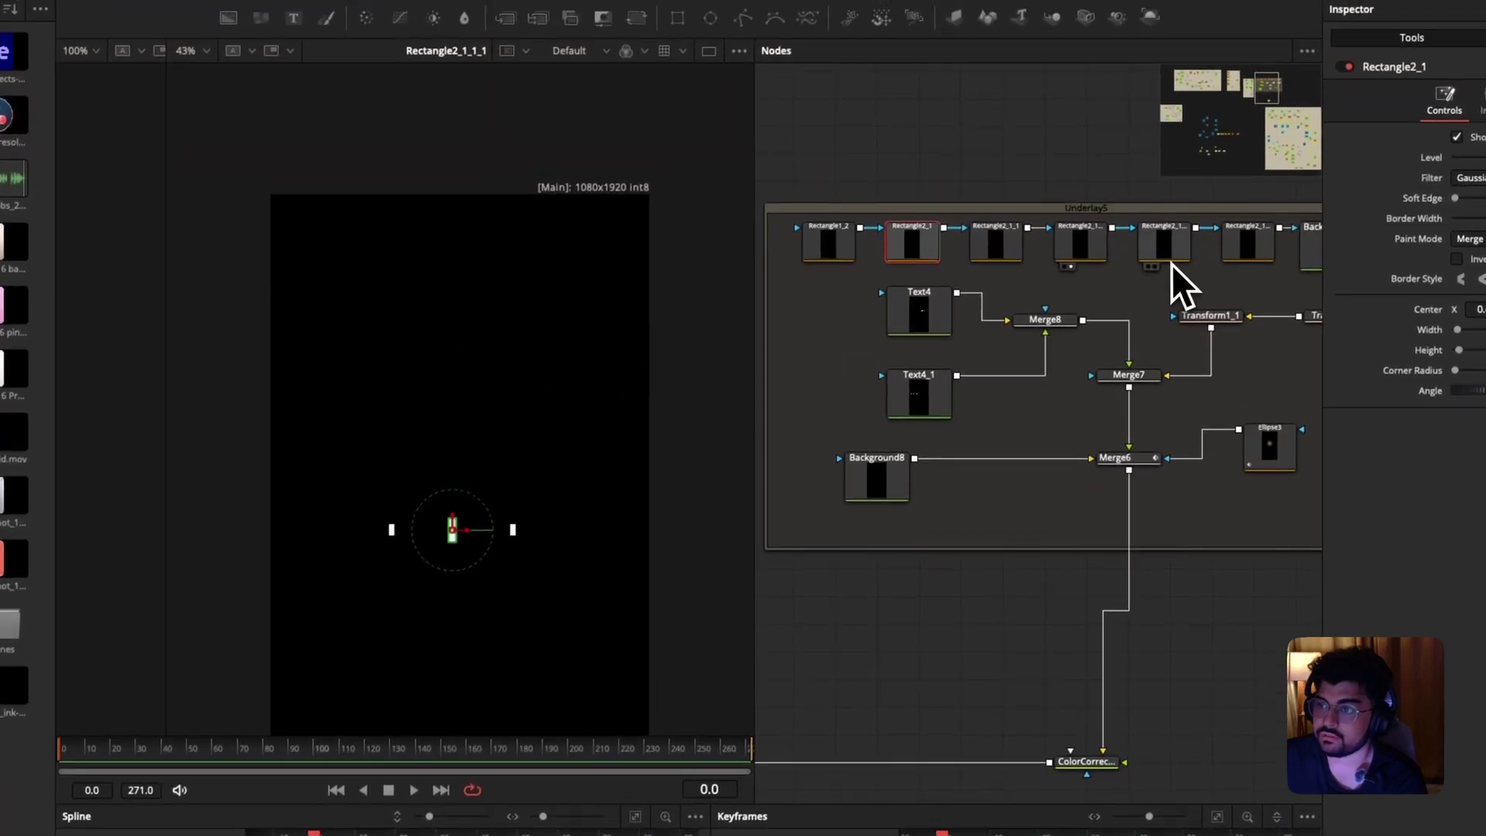
{"action": "left_click_drag", "start_coordinate": [1178, 205], "coordinate": [417, 433]}
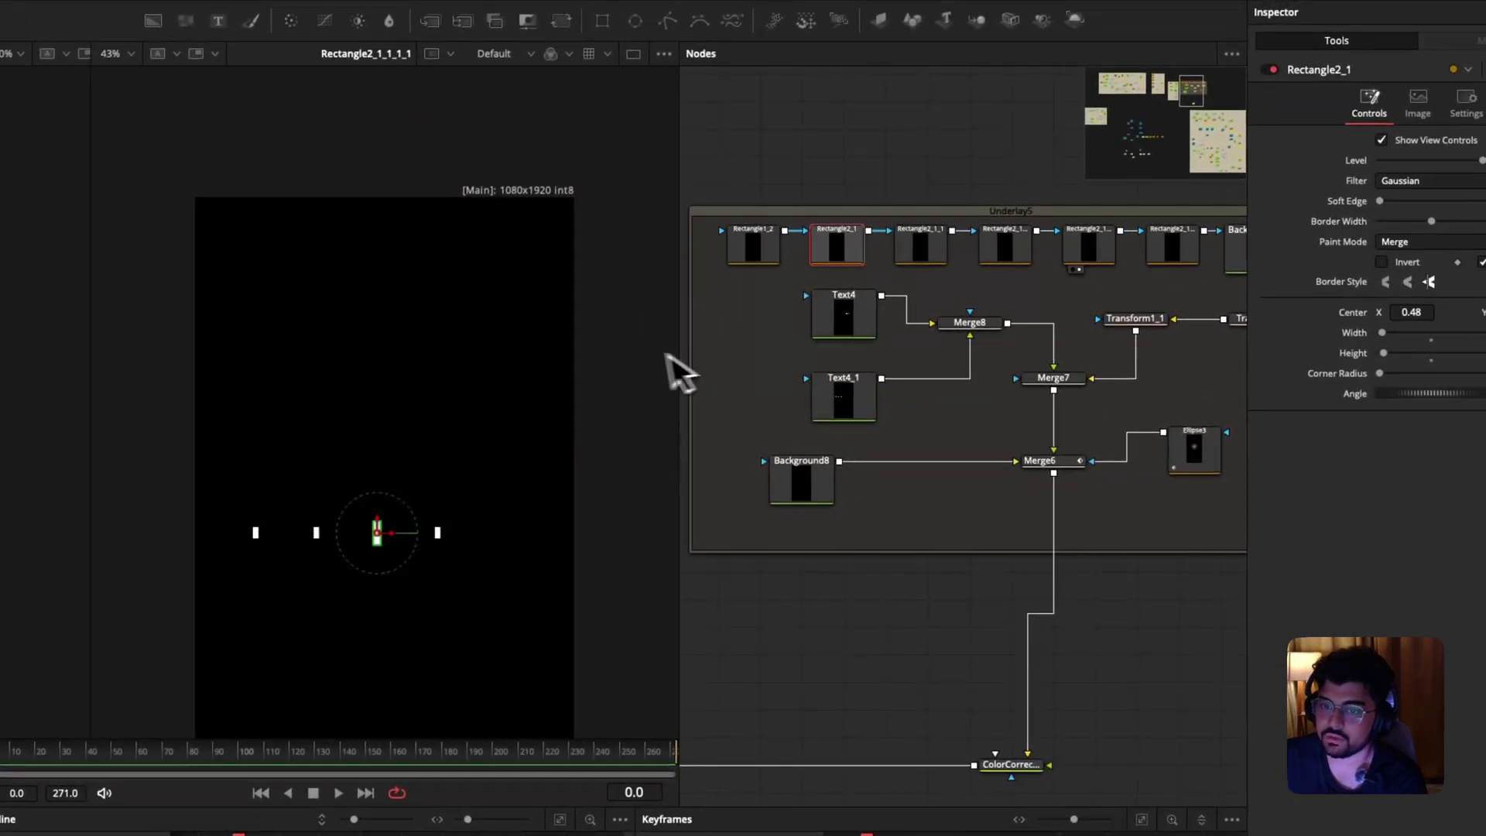
{"action": "left_click_drag", "start_coordinate": [1160, 255], "coordinate": [581, 424]}
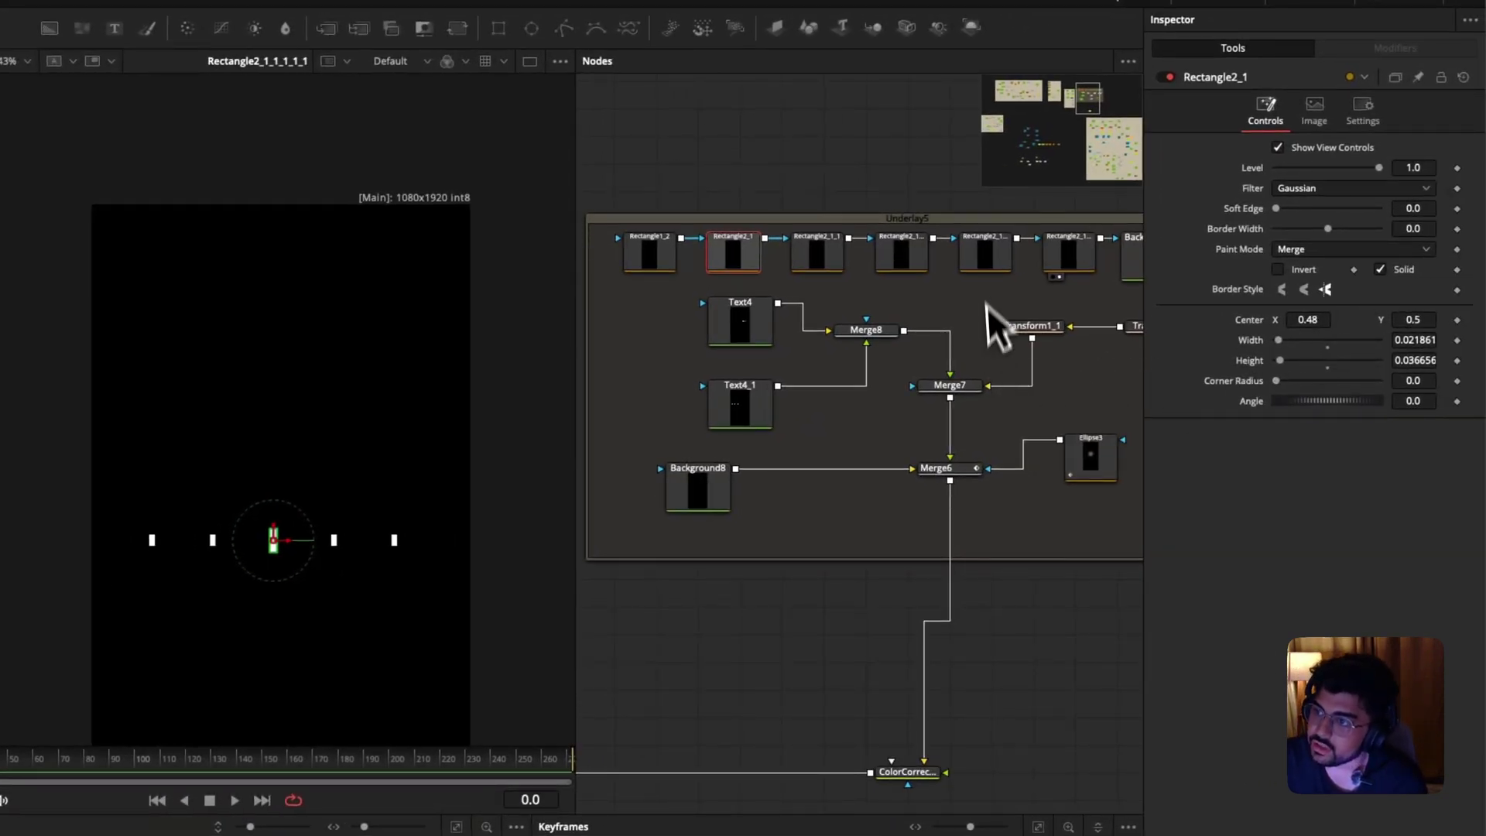
{"action": "left_click_drag", "start_coordinate": [997, 263], "coordinate": [342, 468]}
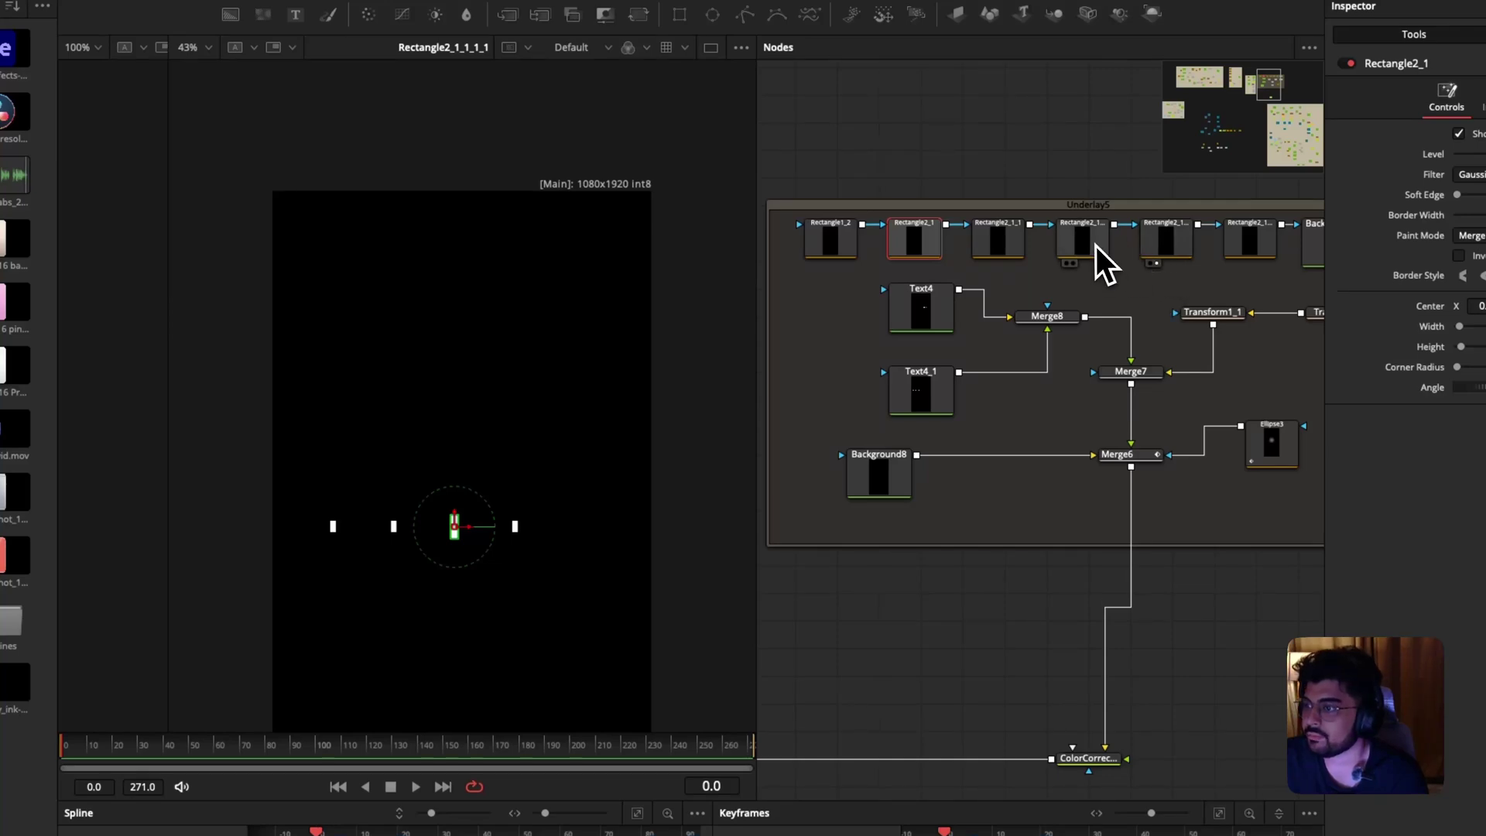
{"action": "left_click_drag", "start_coordinate": [1095, 244], "coordinate": [470, 410]}
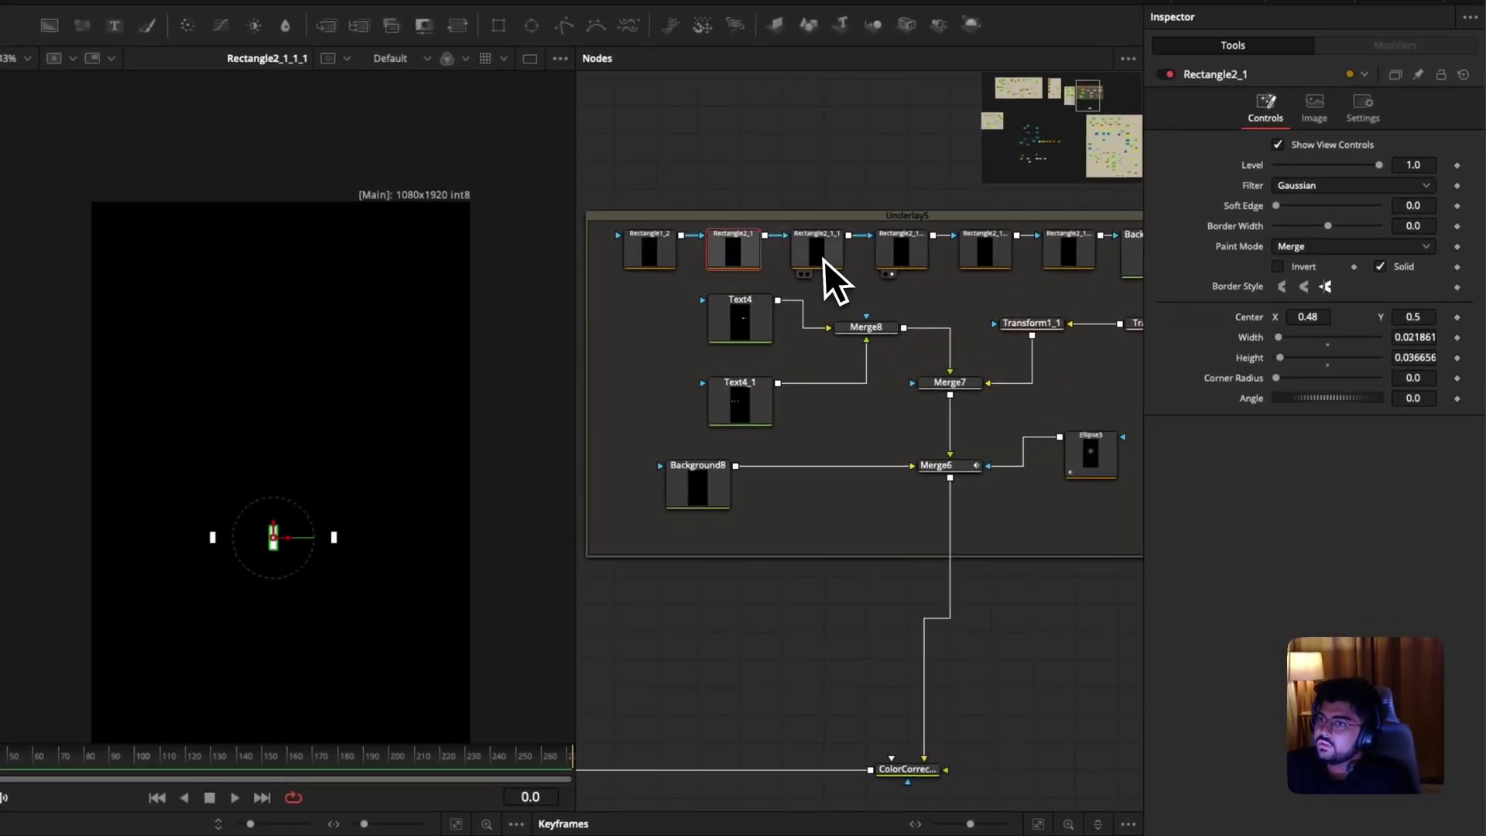
Inspect the centre, width and height settings of the rectangle masks from Rectangle2_1_1 to the end of the chain.
{"action": "left_click", "coordinate": [1012, 217]}
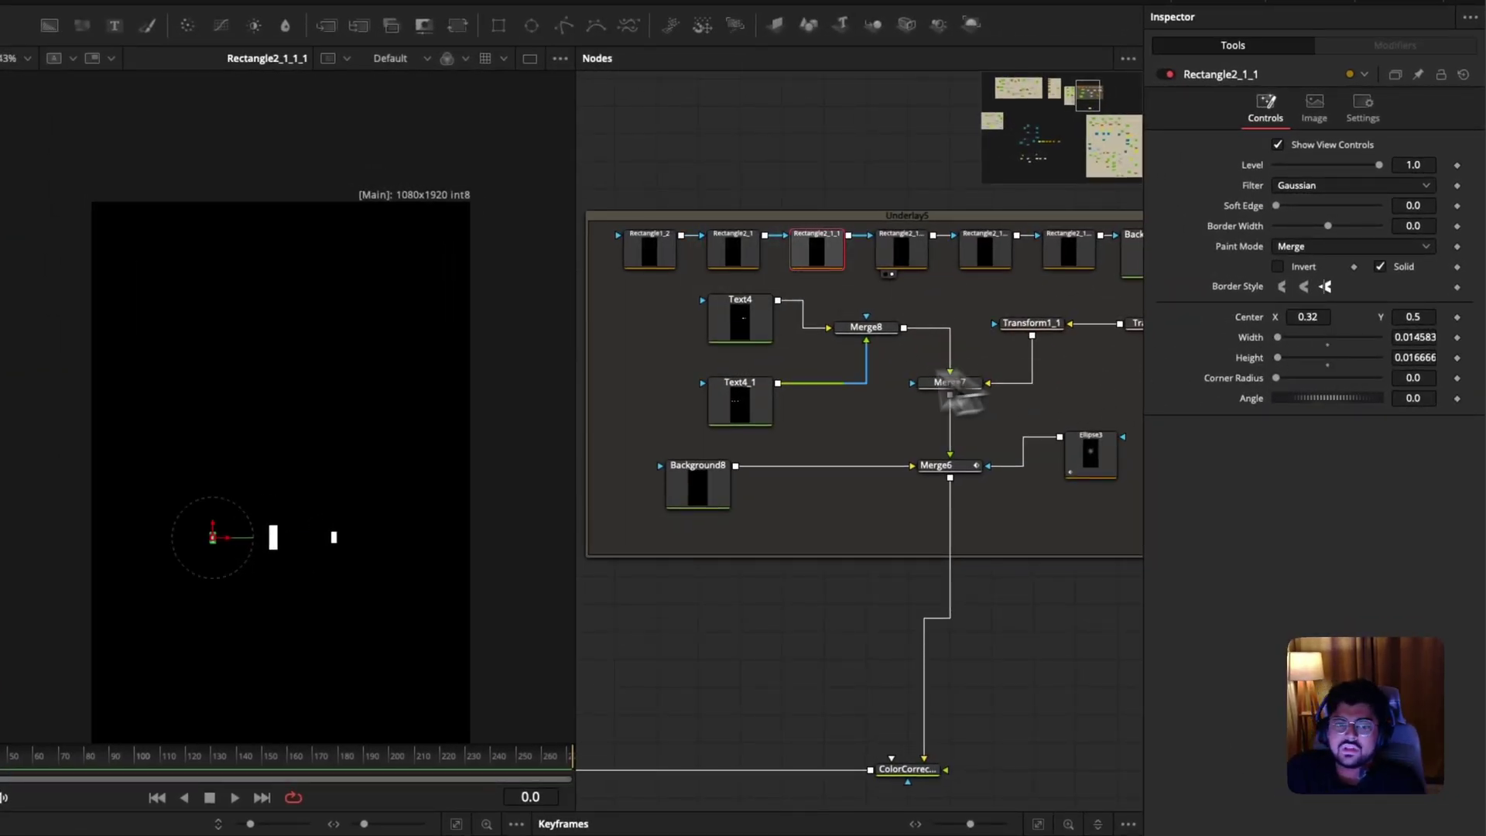
{"action": "left_click", "coordinate": [909, 269]}
{"action": "left_click", "coordinate": [990, 263]}
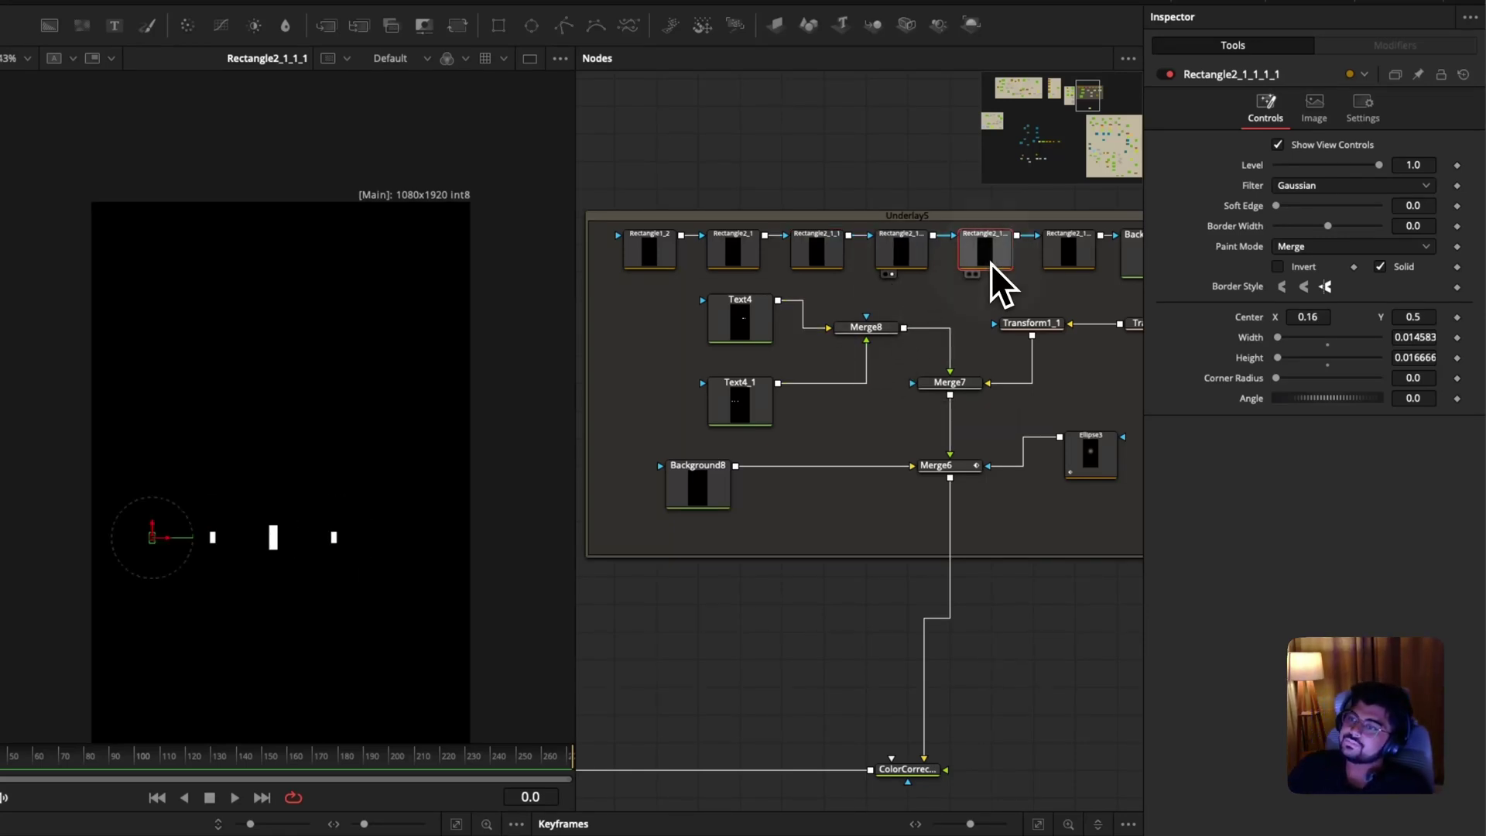
{"action": "left_click", "coordinate": [1048, 259]}
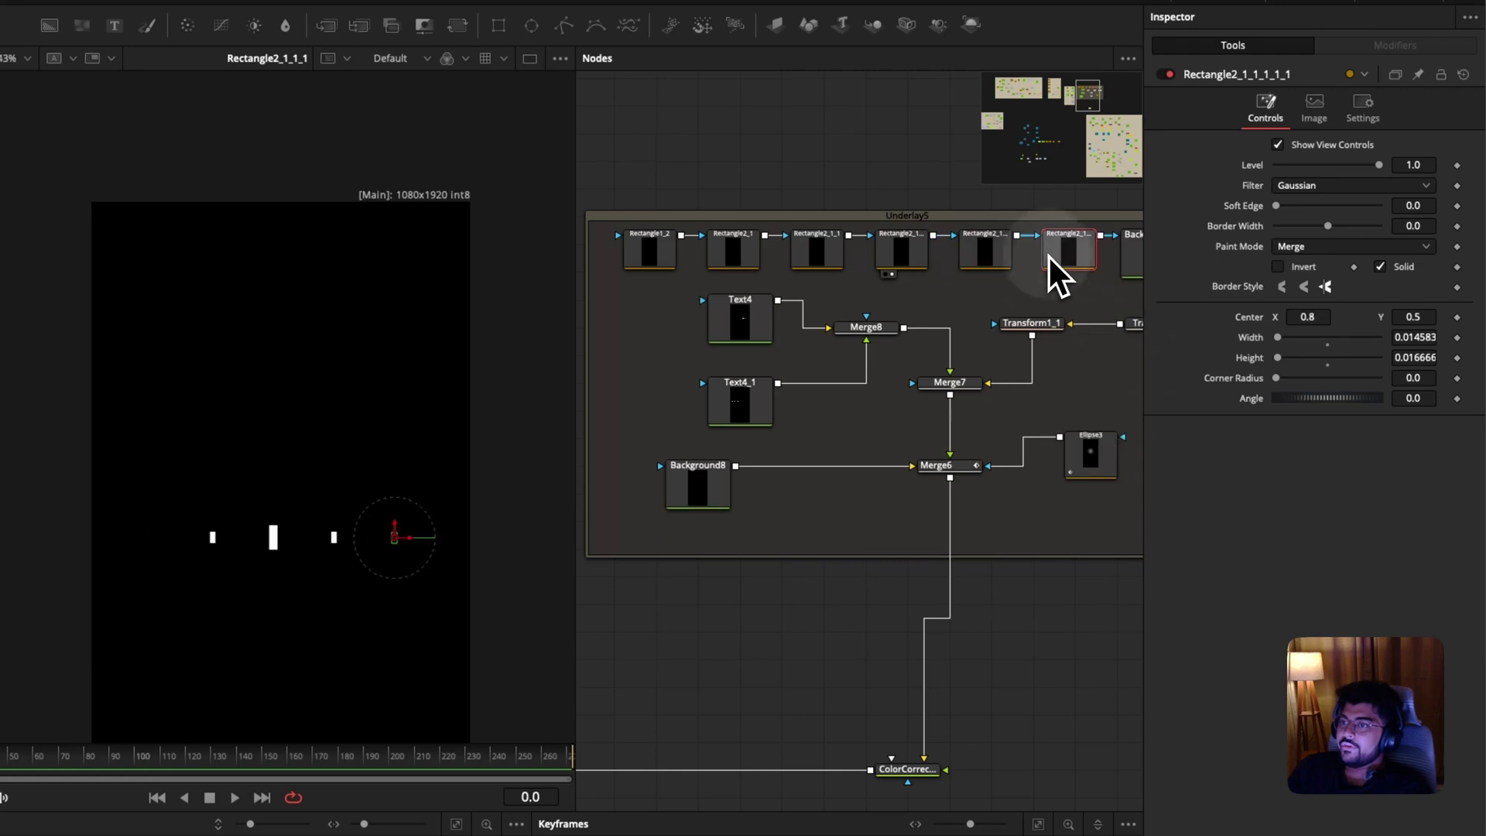
Review the mask settings backwards along the chain to Rectangle1_2 and show Rectangle1_2 in the viewer.
{"action": "scroll", "coordinate": [899, 403], "scroll_direction": "right", "scroll_amount": 3}
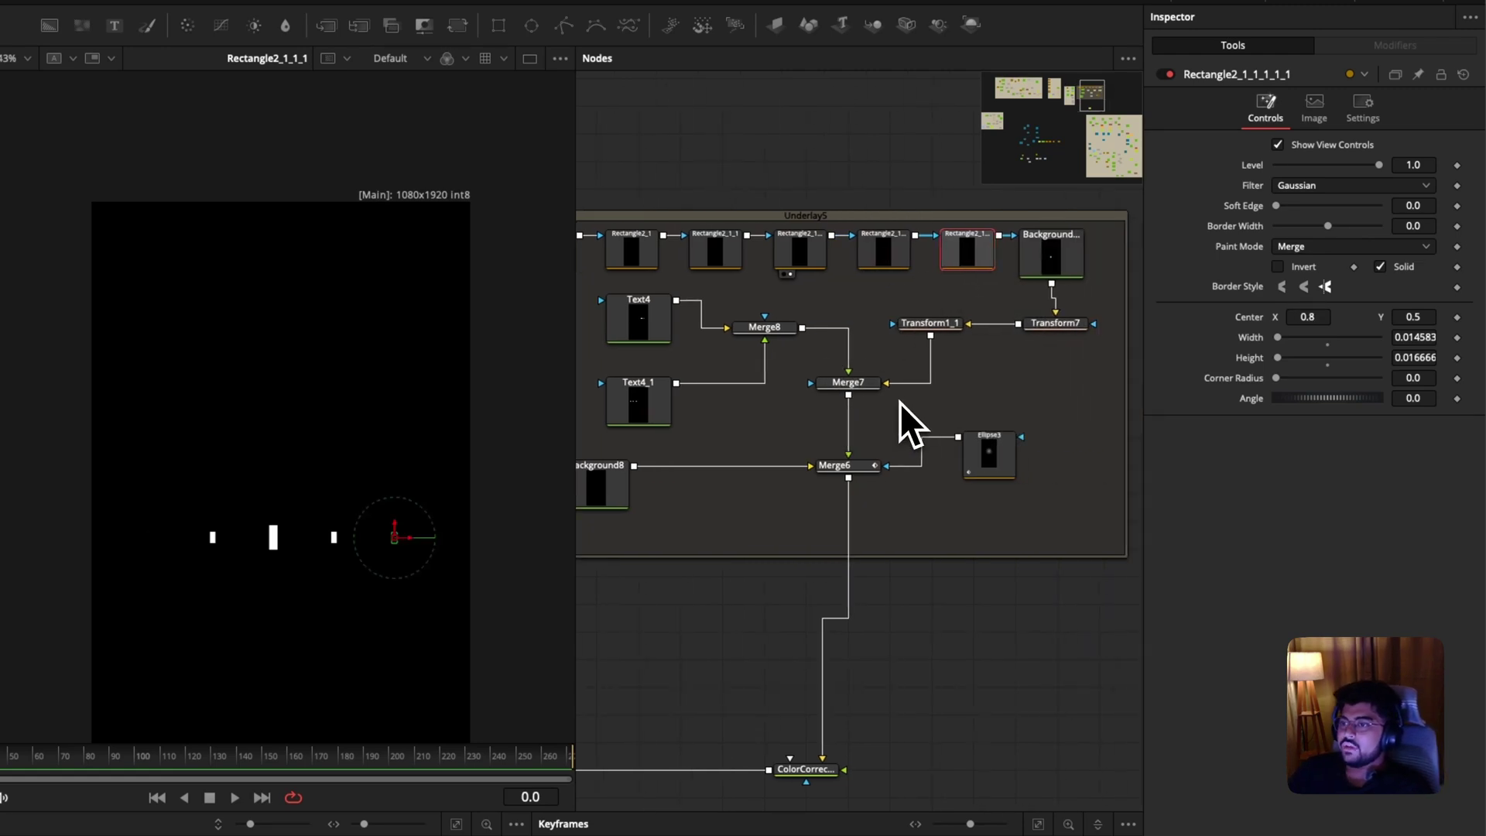
{"action": "left_click", "coordinate": [1042, 261]}
{"action": "left_click", "coordinate": [977, 263]}
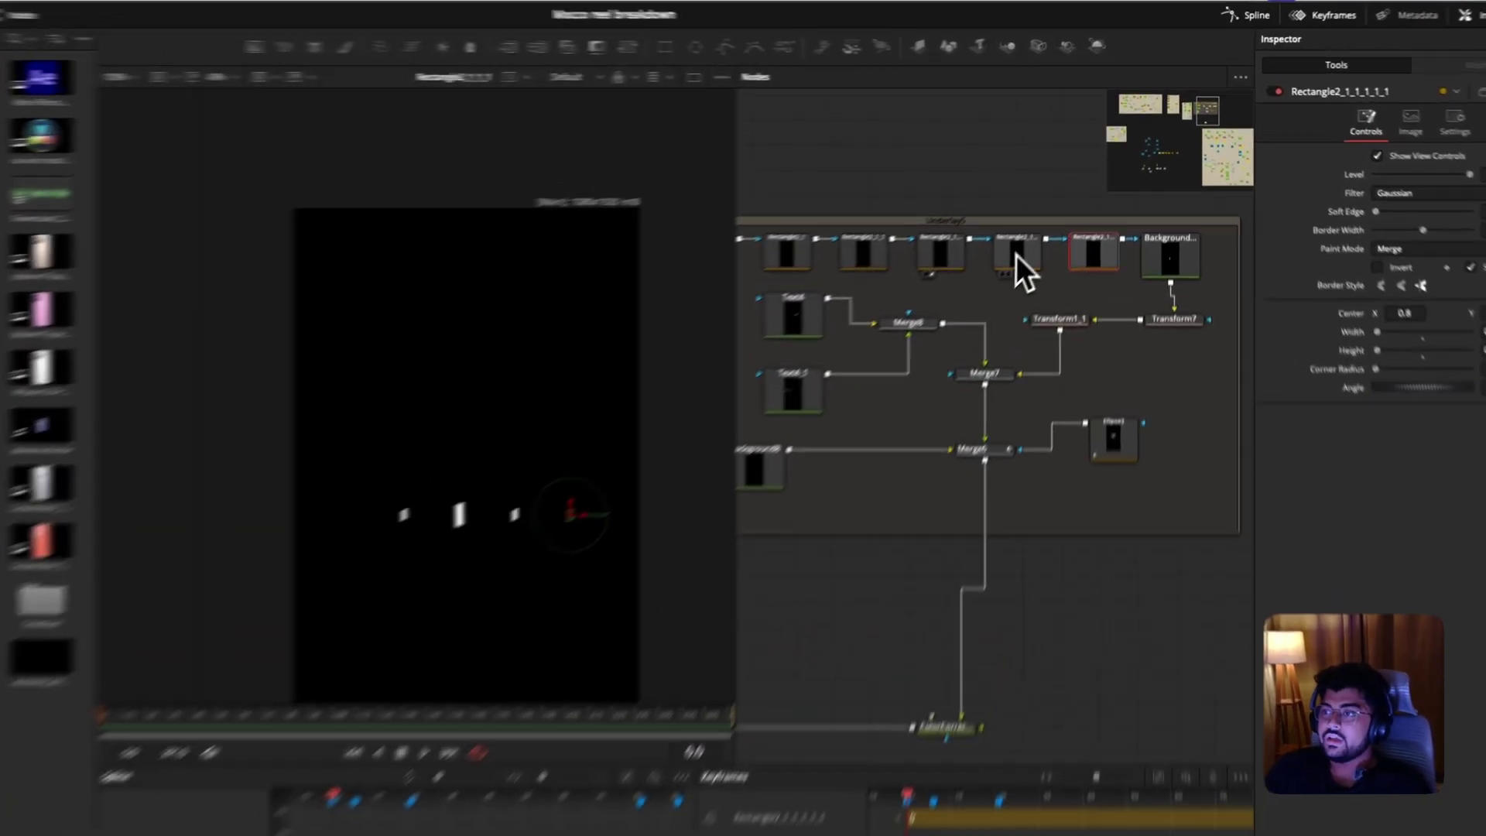
{"action": "left_click", "coordinate": [1056, 215]}
{"action": "left_click", "coordinate": [913, 281]}
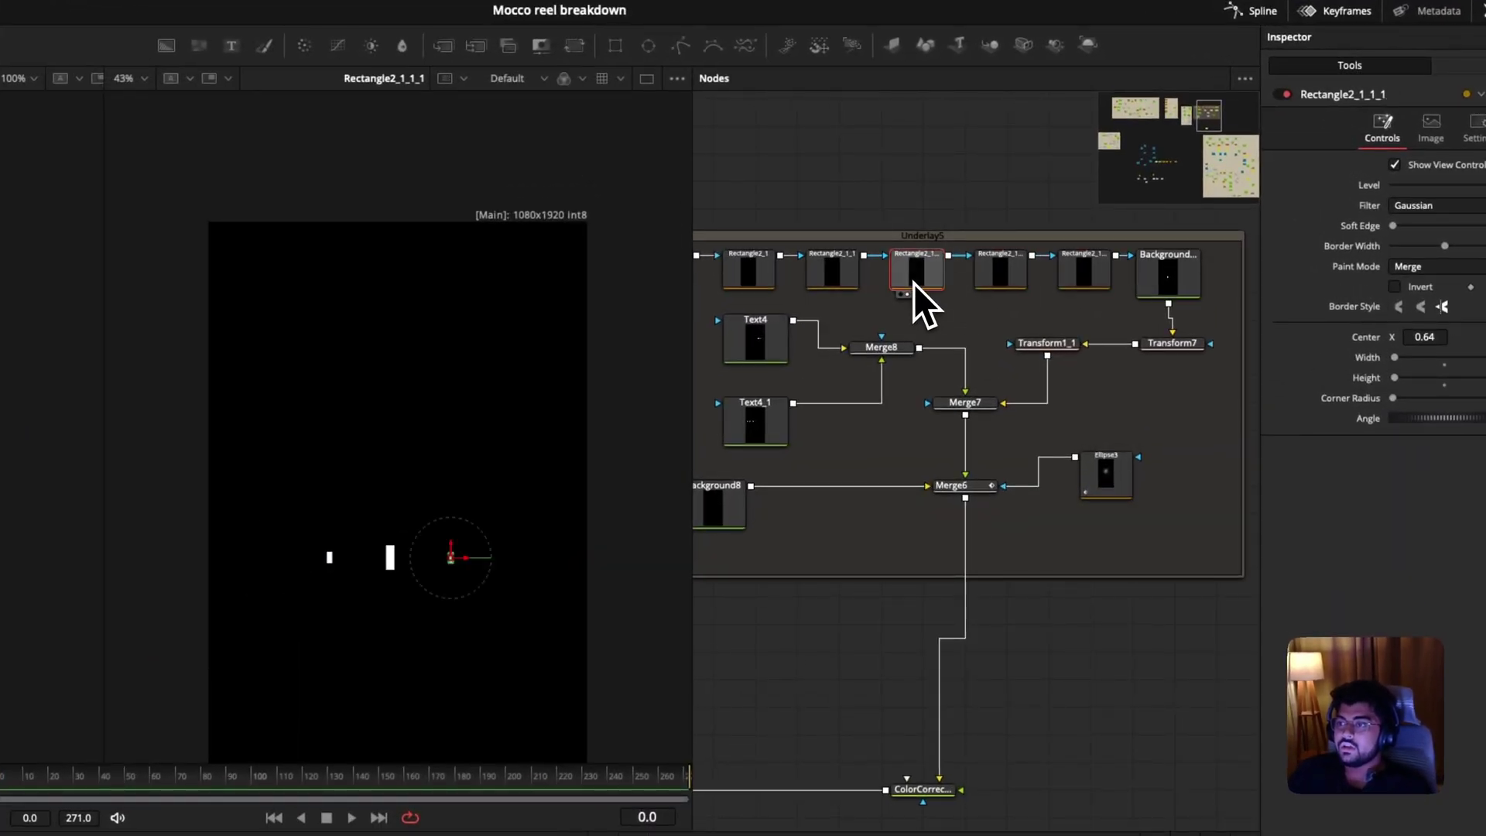
{"action": "left_click", "coordinate": [843, 281]}
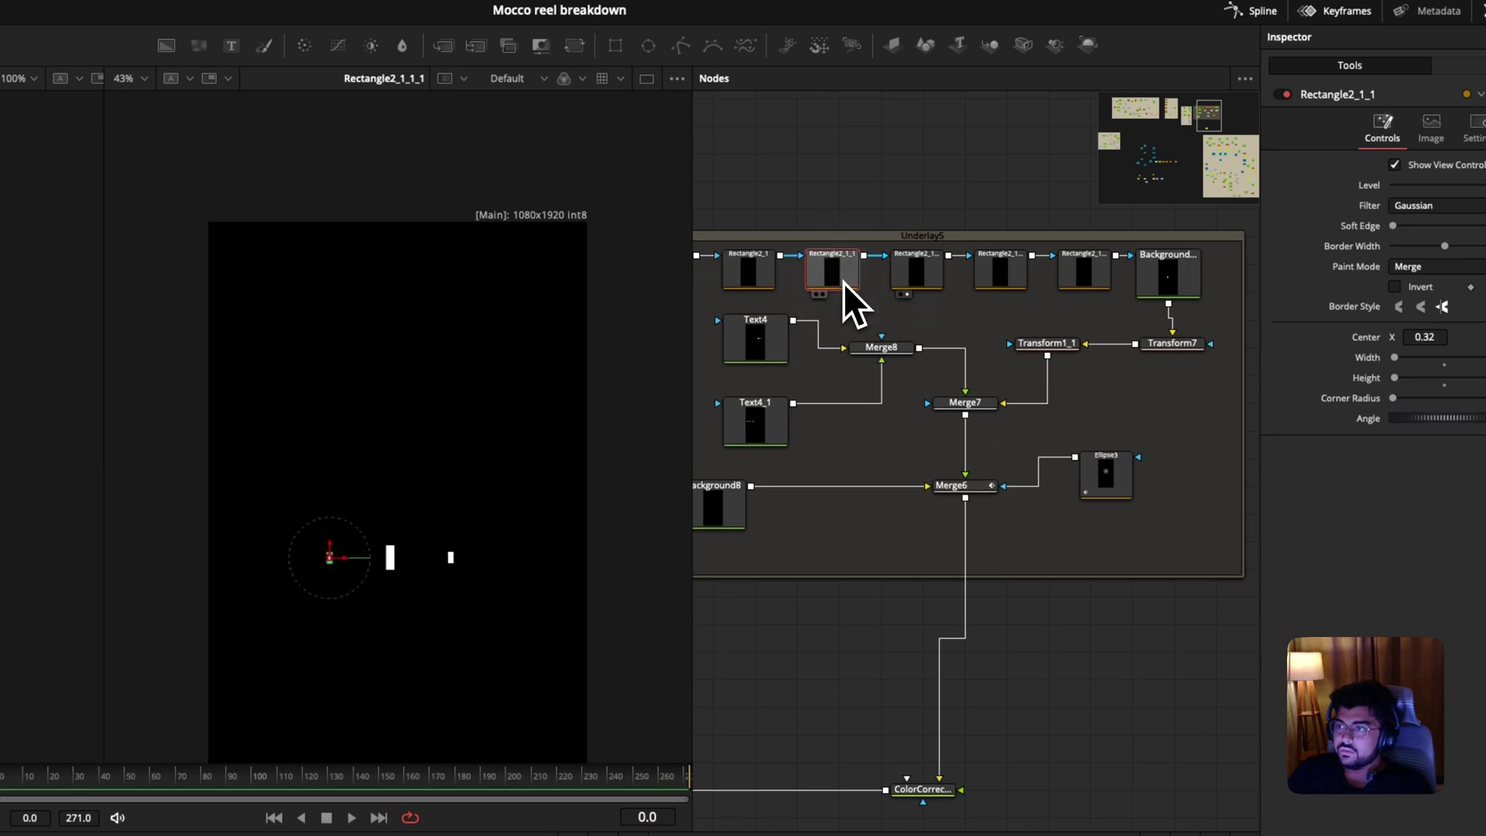
{"action": "left_click", "coordinate": [759, 279]}
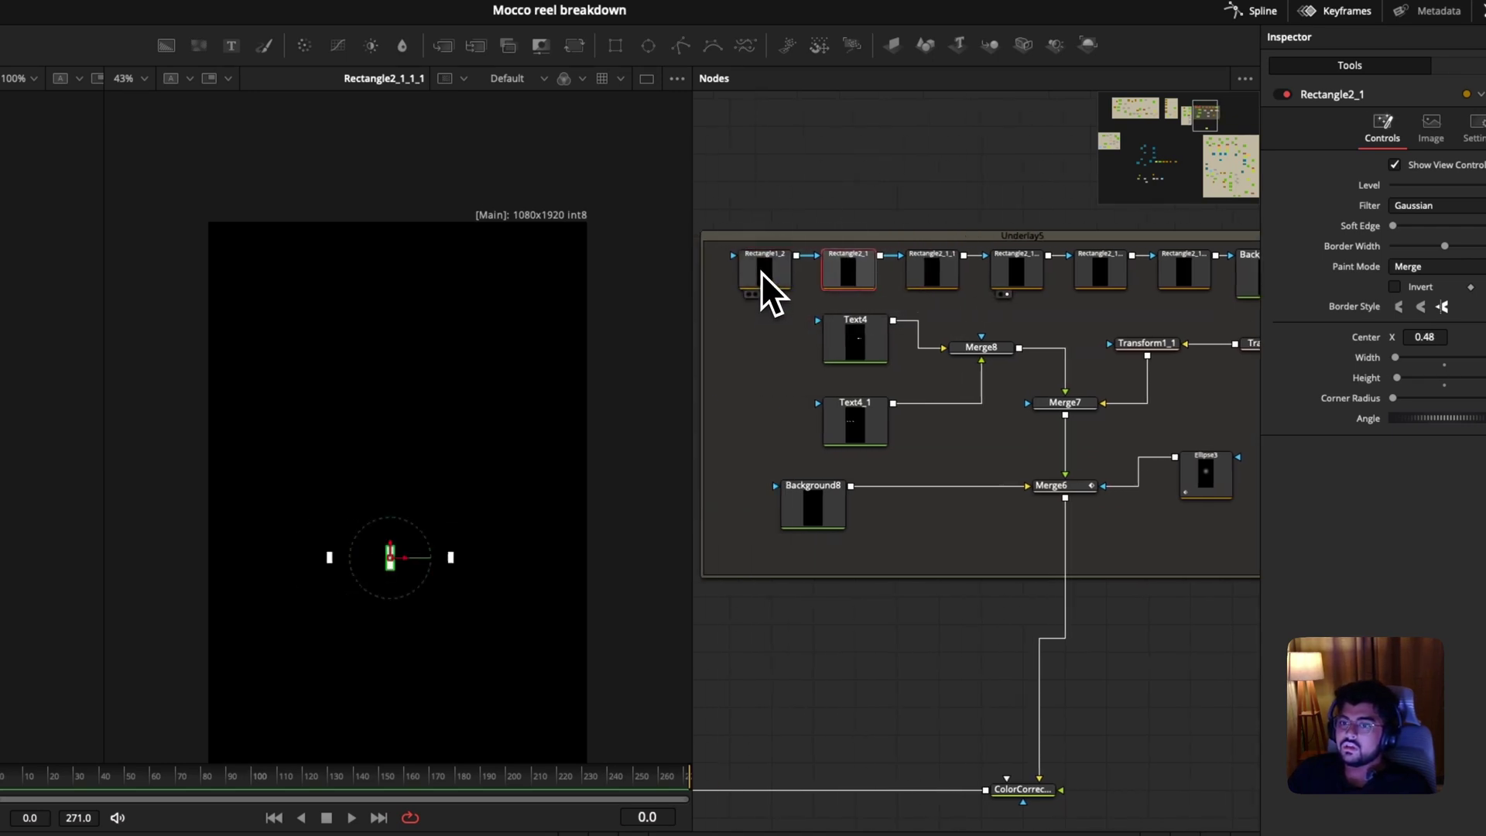
{"action": "left_click", "coordinate": [761, 272]}
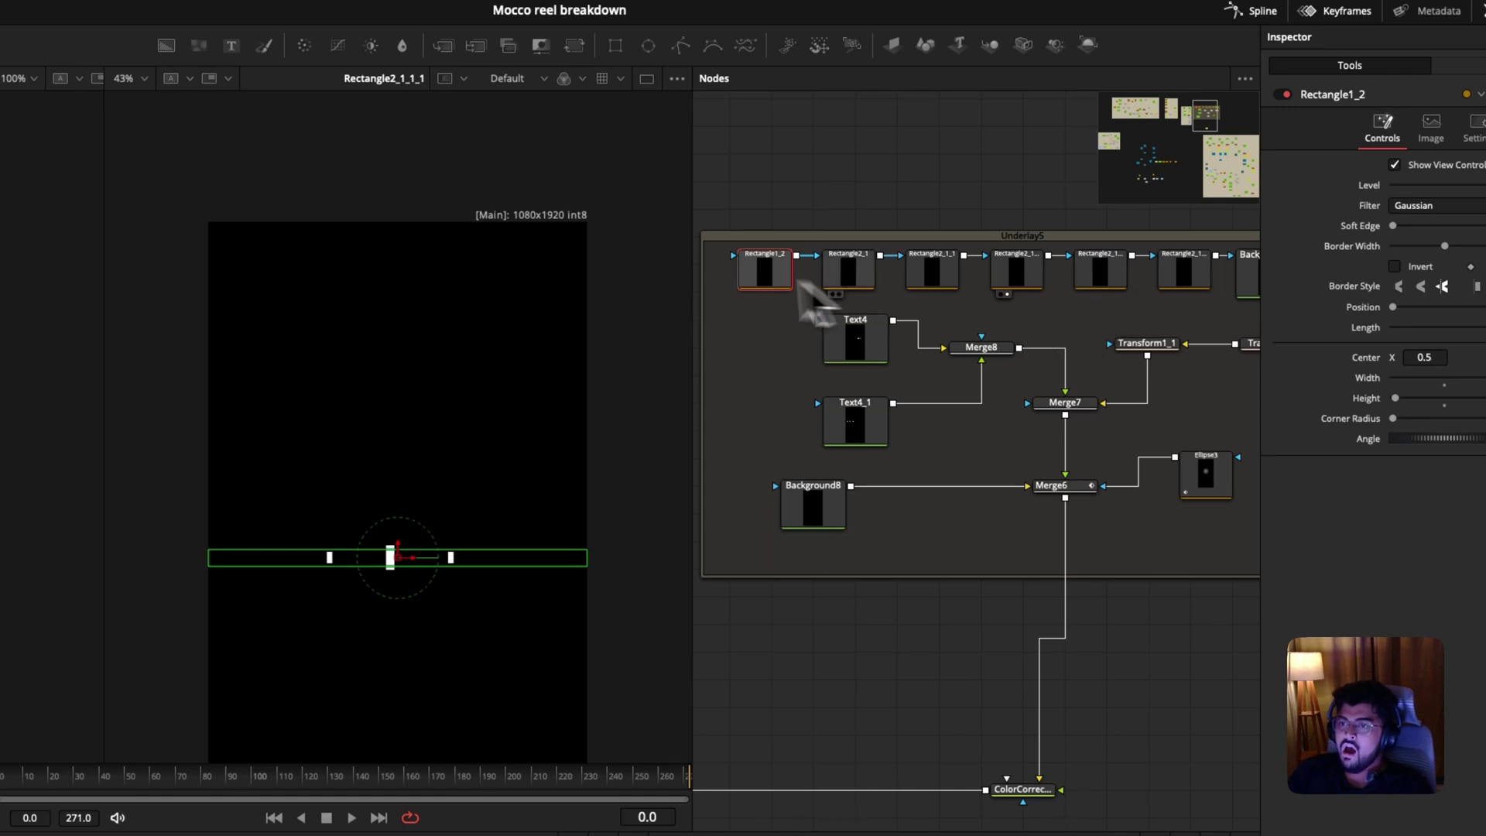
{"action": "left_click_drag", "start_coordinate": [793, 282], "coordinate": [576, 364]}
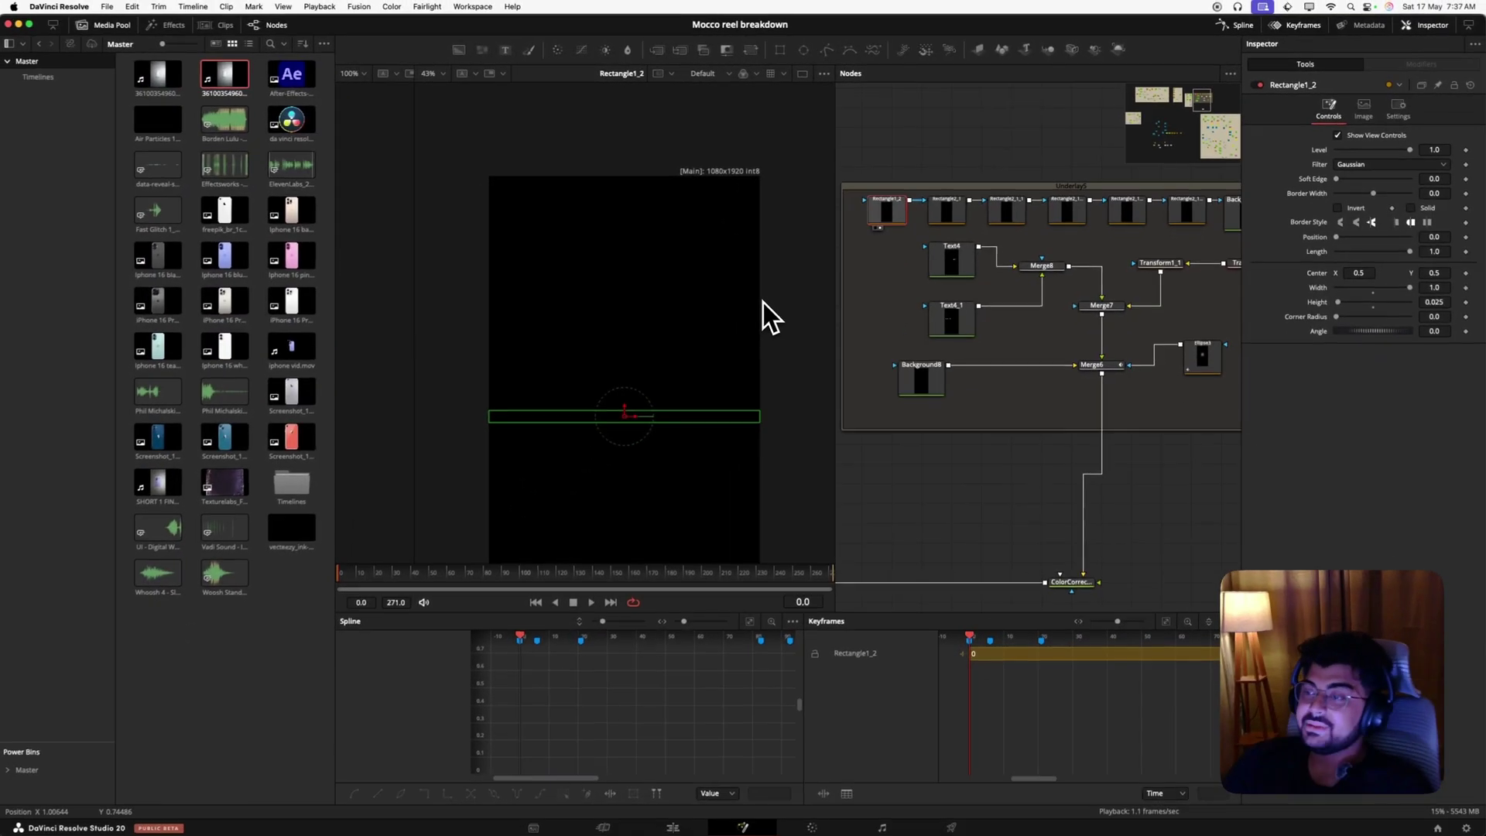
Preview Transform7 and Transform1_1 in the viewer, and inspect the settings of Transform7 and the Background node feeding it.
{"action": "scroll", "coordinate": [1070, 319], "scroll_direction": "right", "scroll_amount": 5}
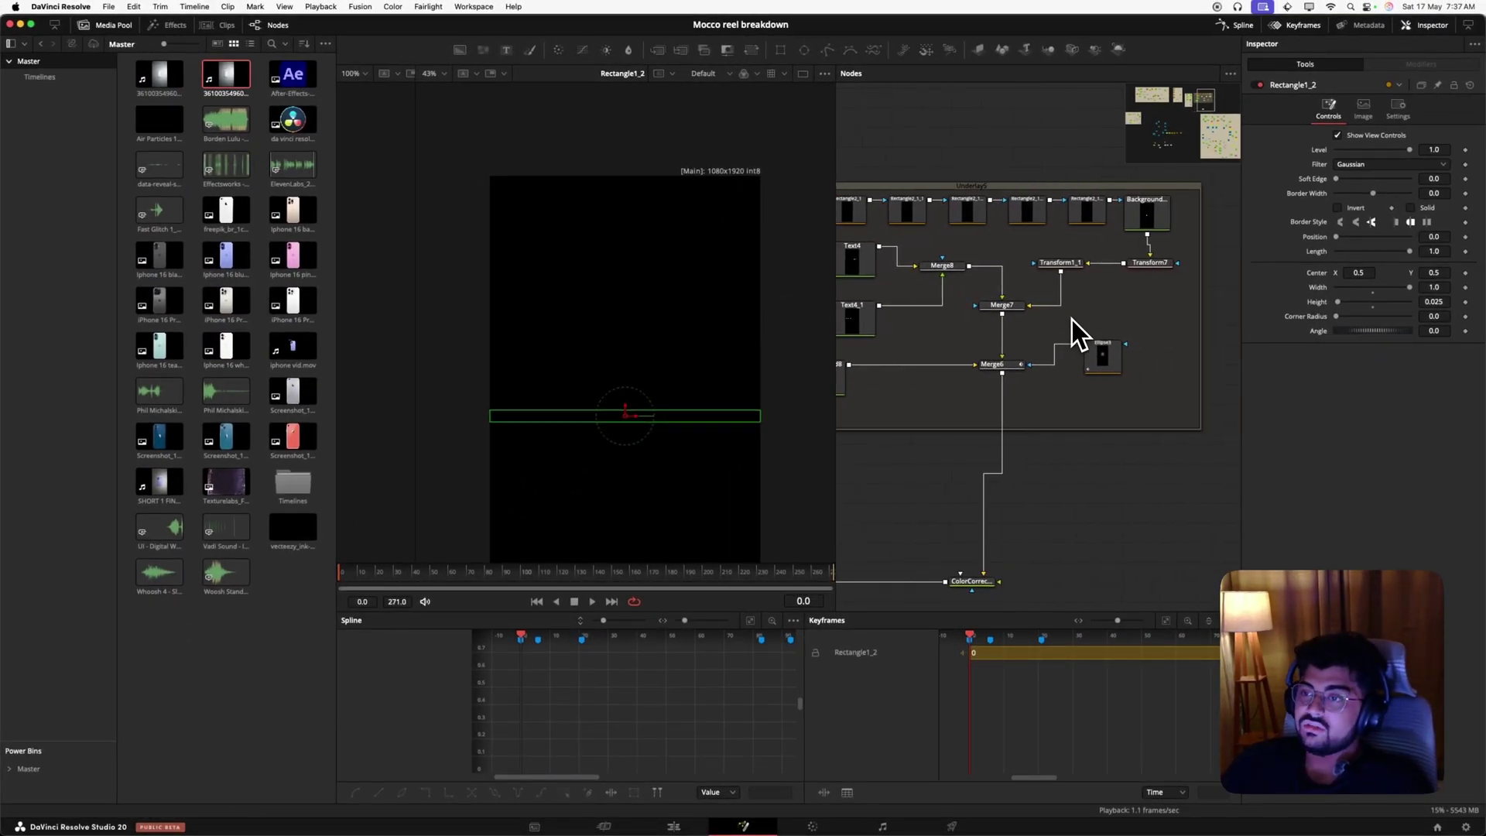
{"action": "key", "text": "1"}
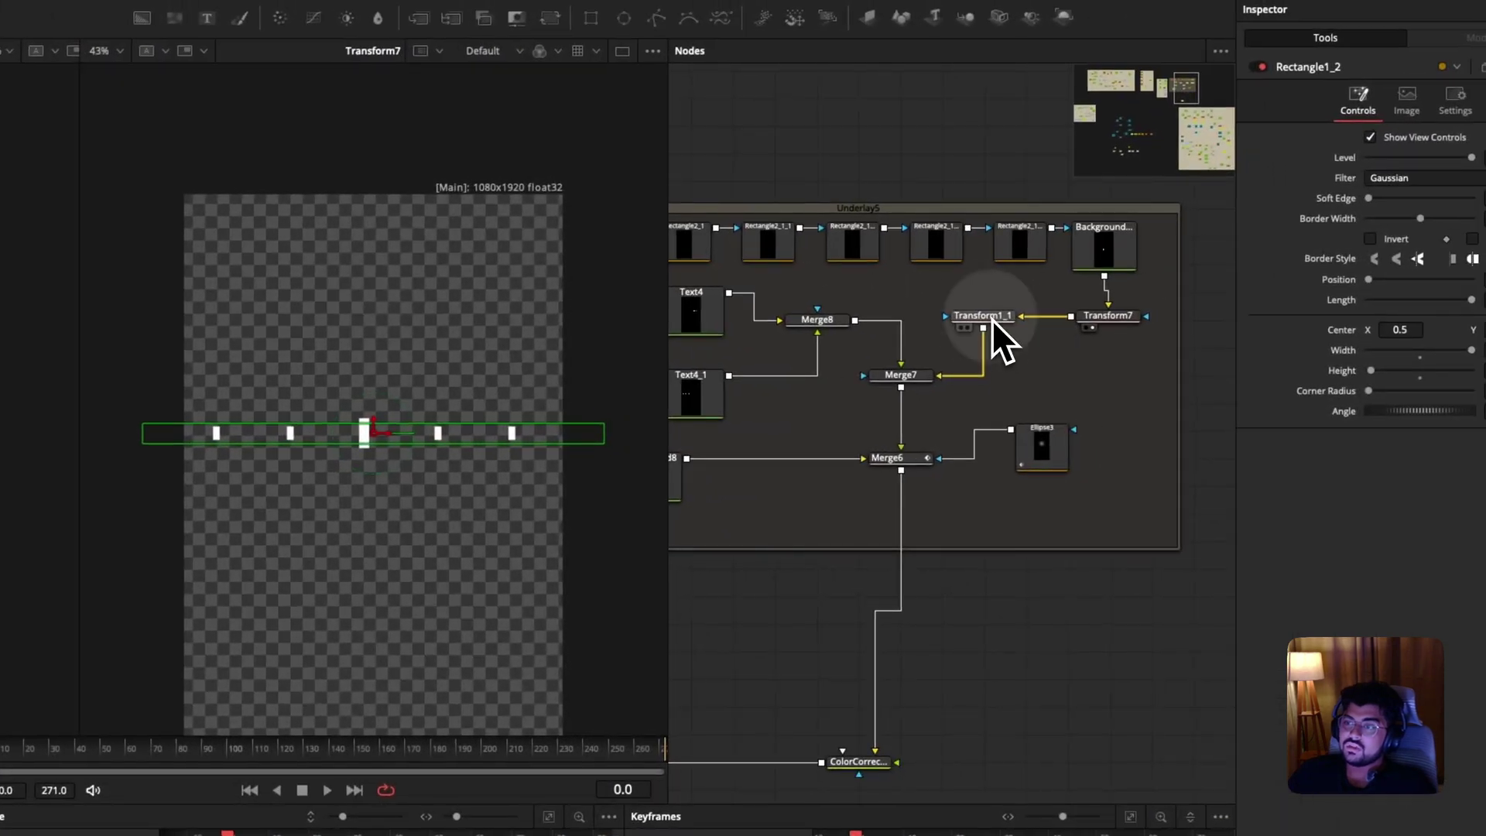
{"action": "left_click_drag", "start_coordinate": [991, 319], "coordinate": [545, 433]}
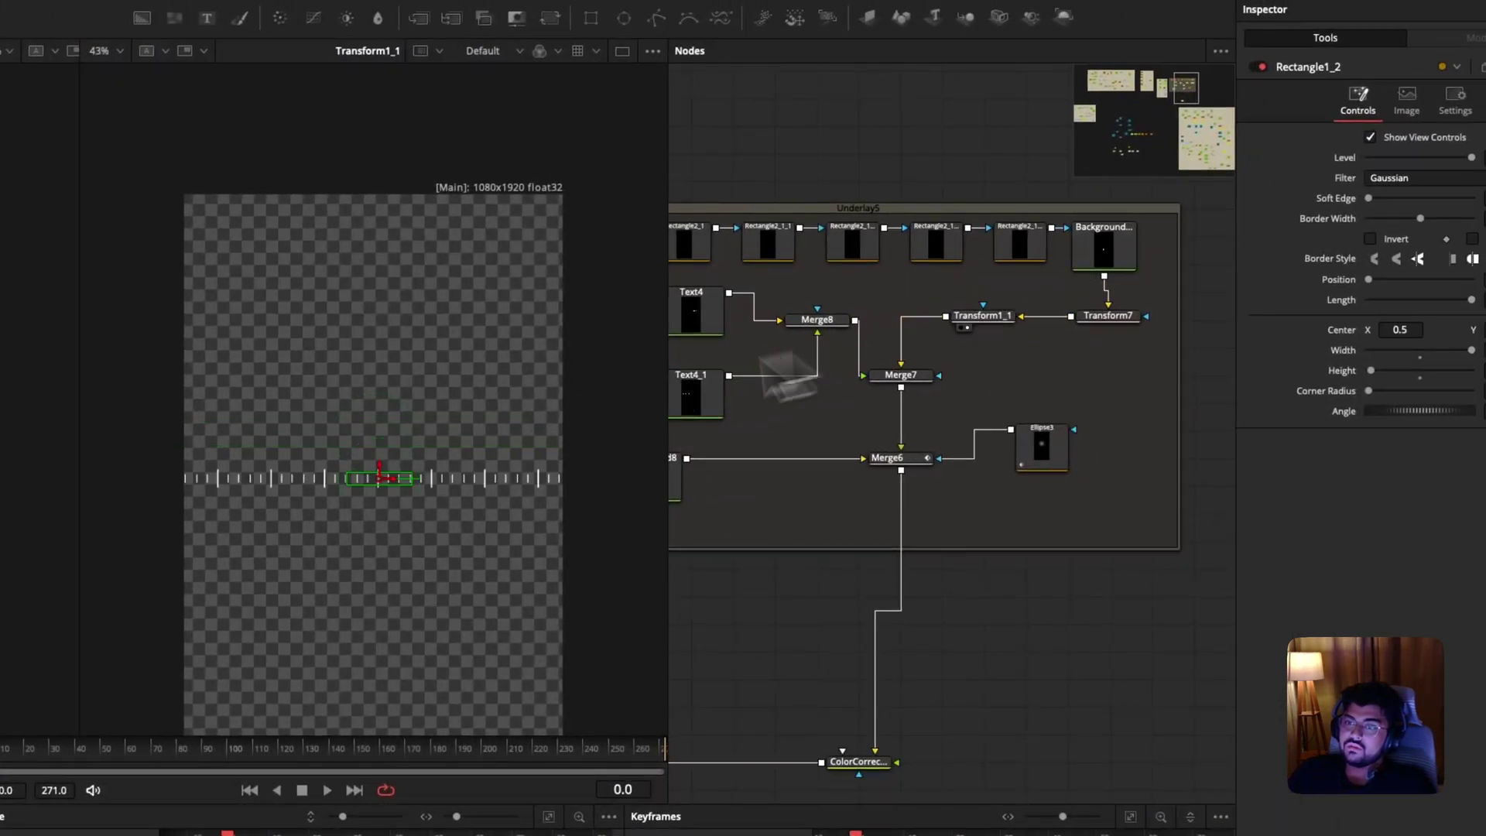
{"action": "left_click", "coordinate": [1105, 325]}
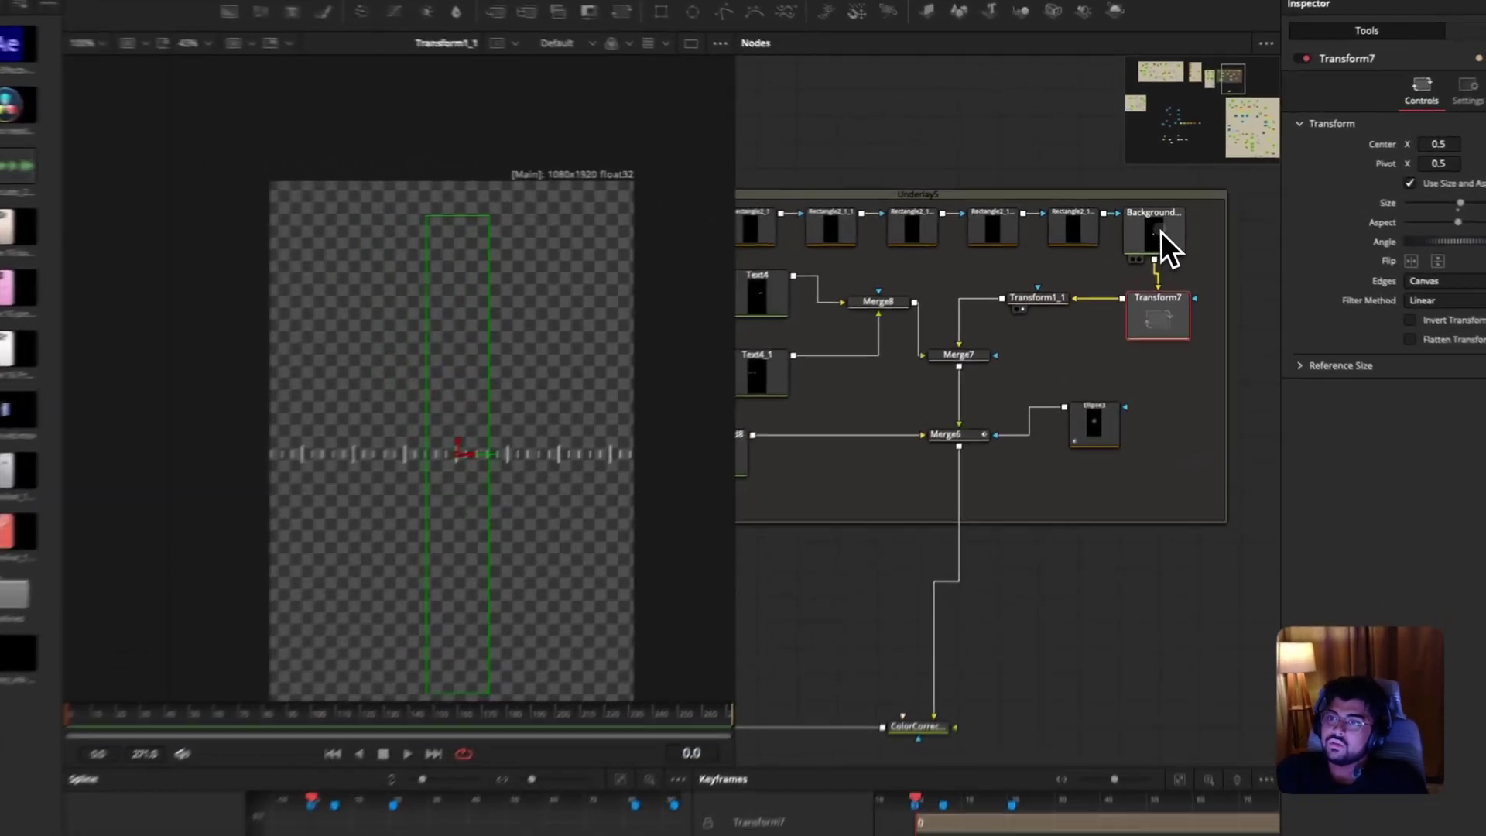
{"action": "left_click", "coordinate": [1151, 215]}
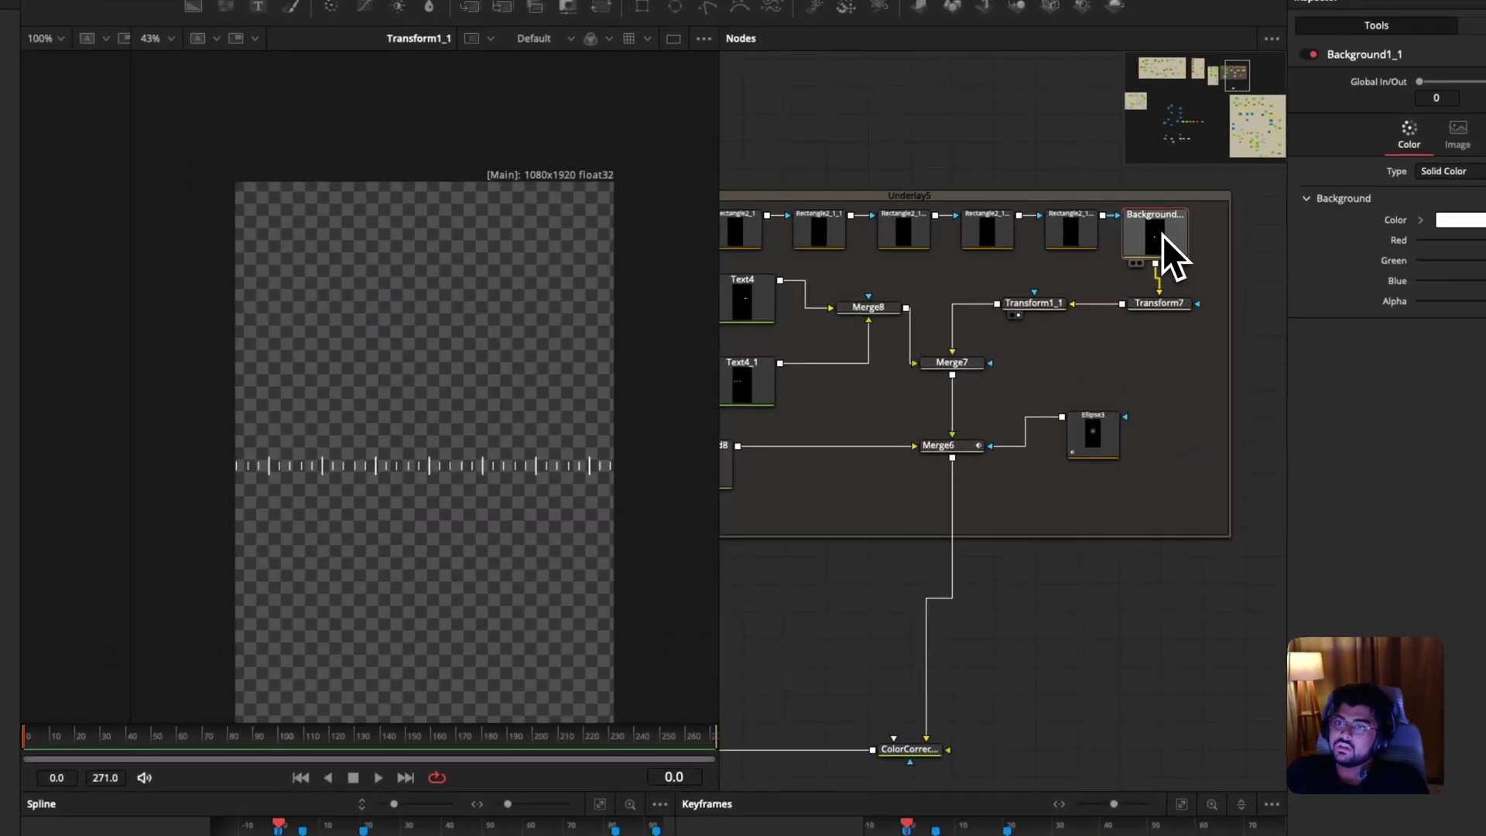
Inspect the settings of Transform7 and Transform1_1, and check the edge modes for Transform1_1, keeping Wrap.
{"action": "left_click", "coordinate": [1186, 308]}
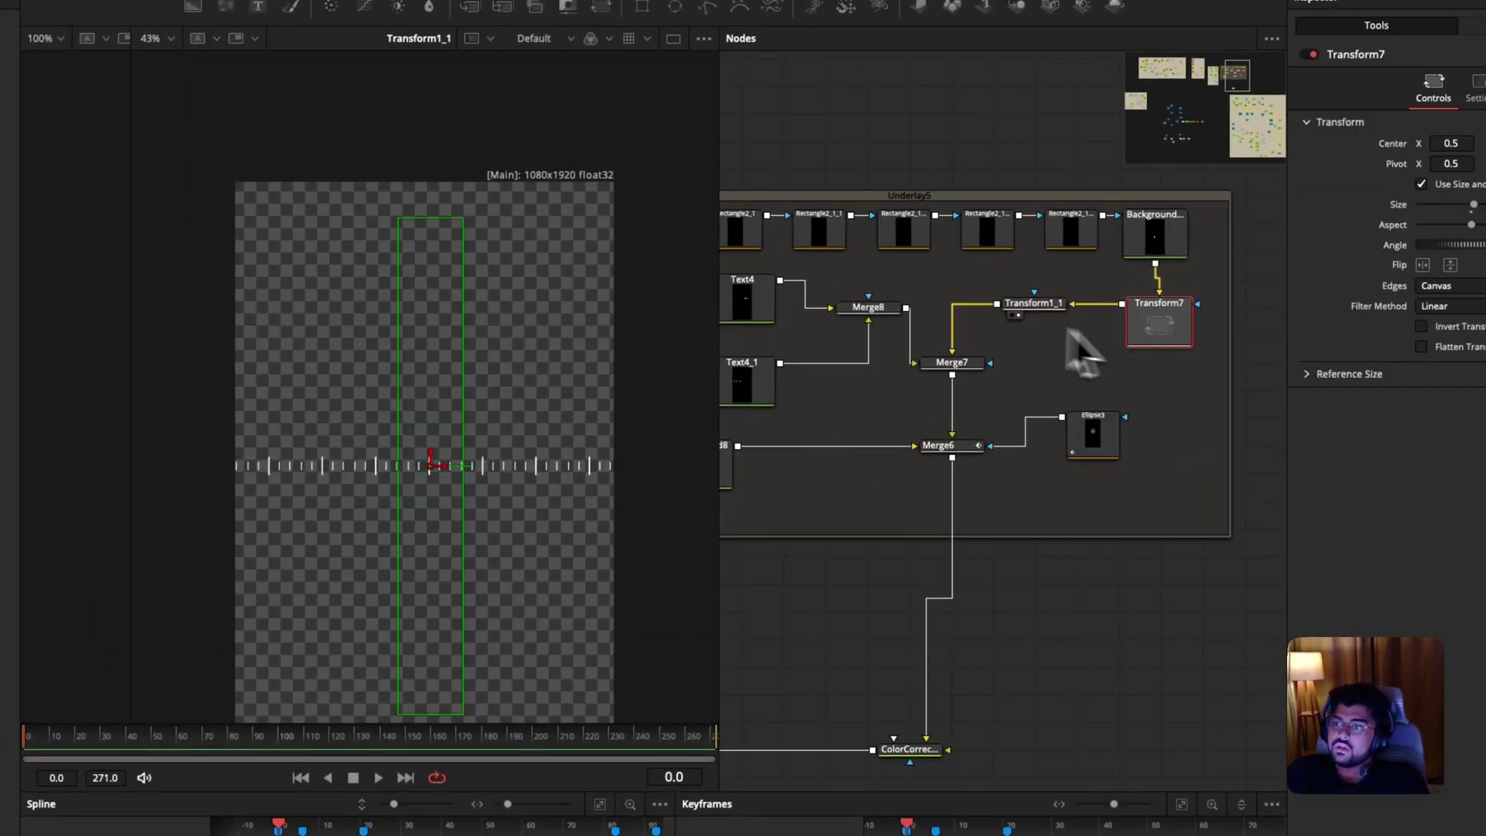
{"action": "left_click", "coordinate": [1029, 316]}
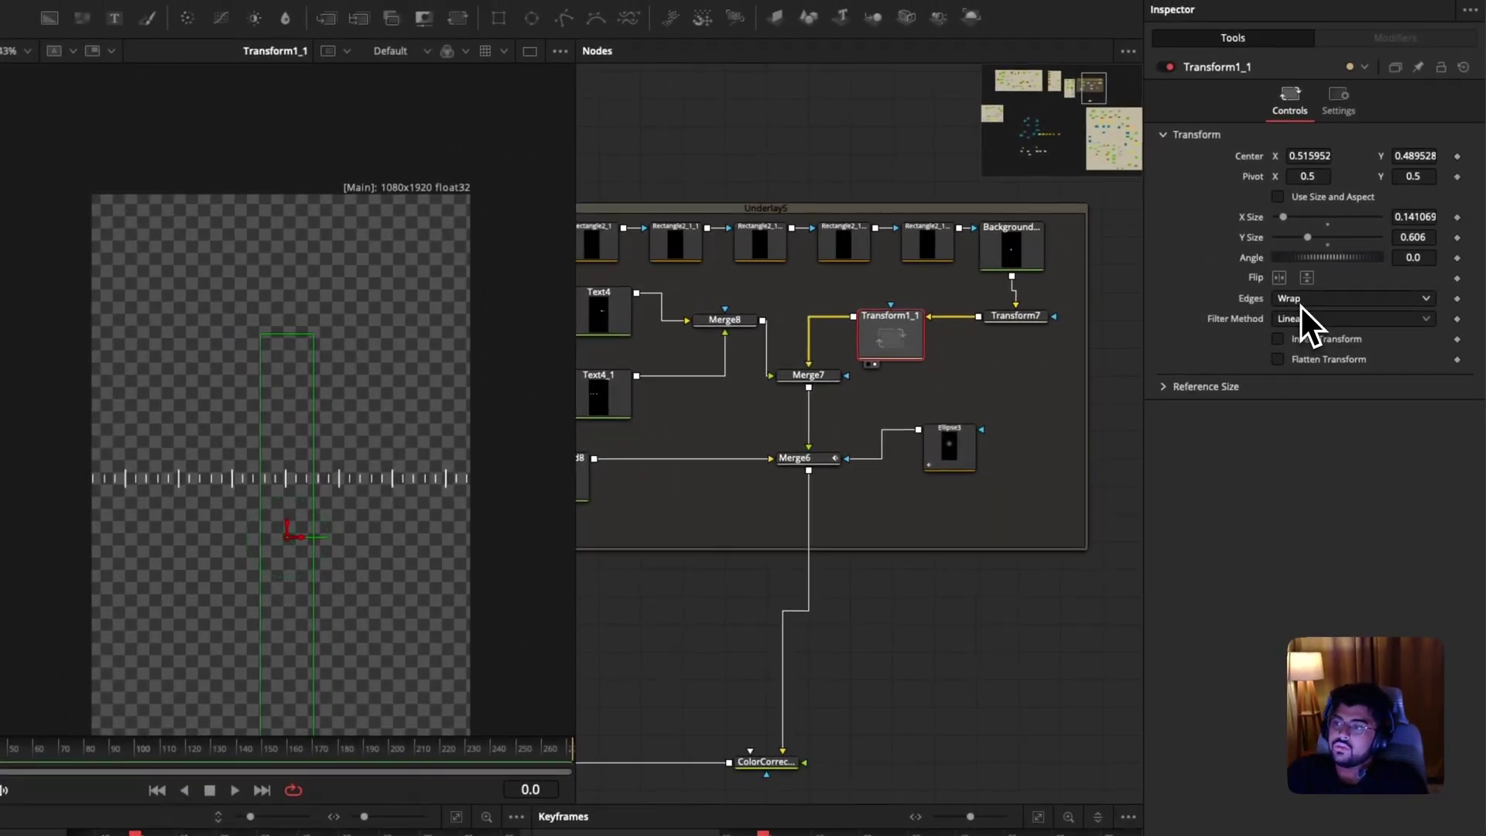
{"action": "left_click", "coordinate": [1314, 302]}
{"action": "left_click", "coordinate": [1320, 322]}
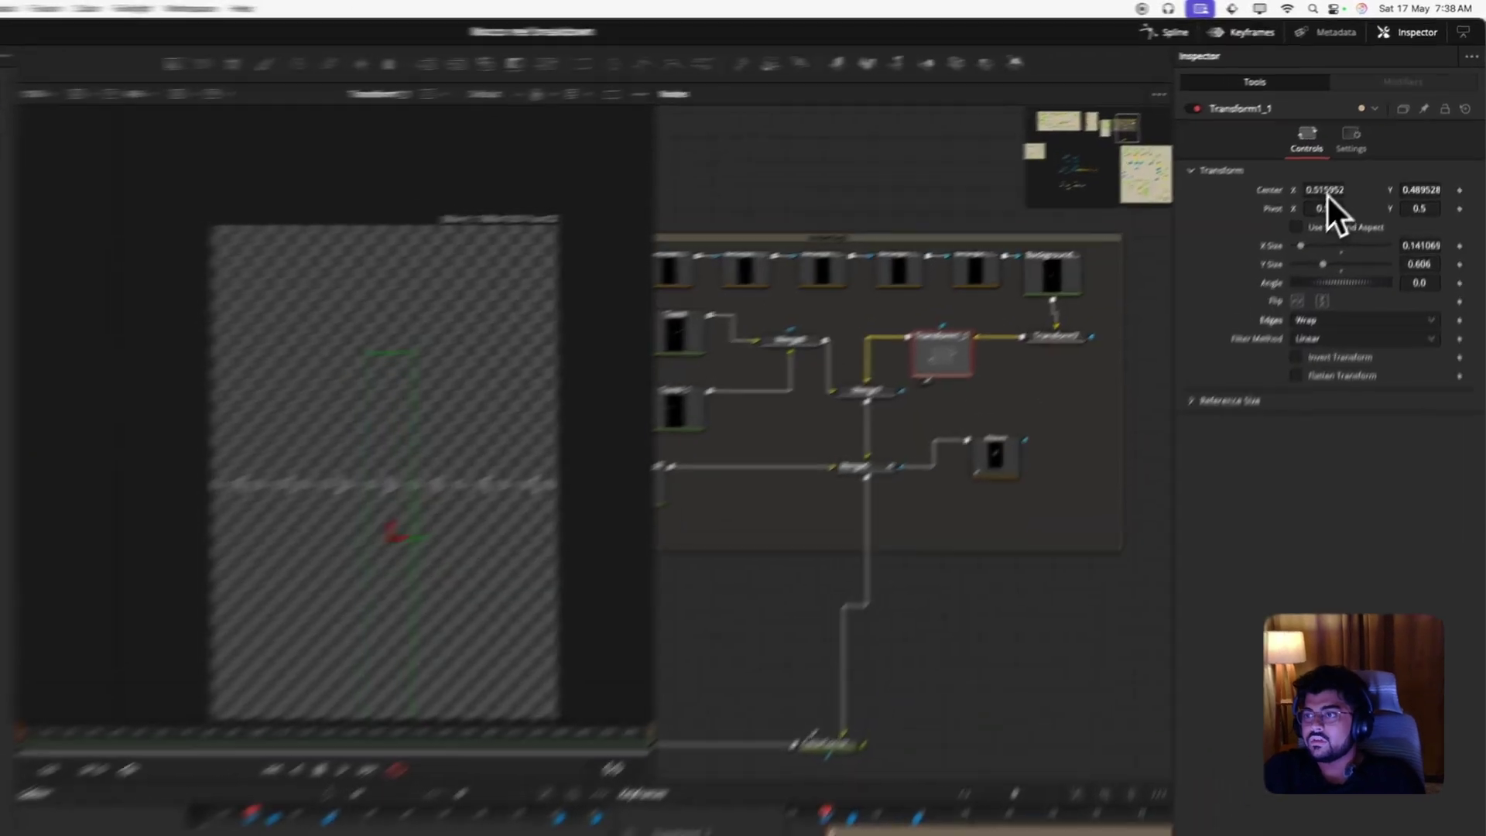
Try shifting the horizontal centre of Transform1_1 to slide the wrapped ruler marks, and undo the shift.
{"action": "left_click_drag", "start_coordinate": [1361, 149], "coordinate": [1470, 149]}
{"action": "left_click_drag", "start_coordinate": [1364, 208], "coordinate": [1418, 208]}
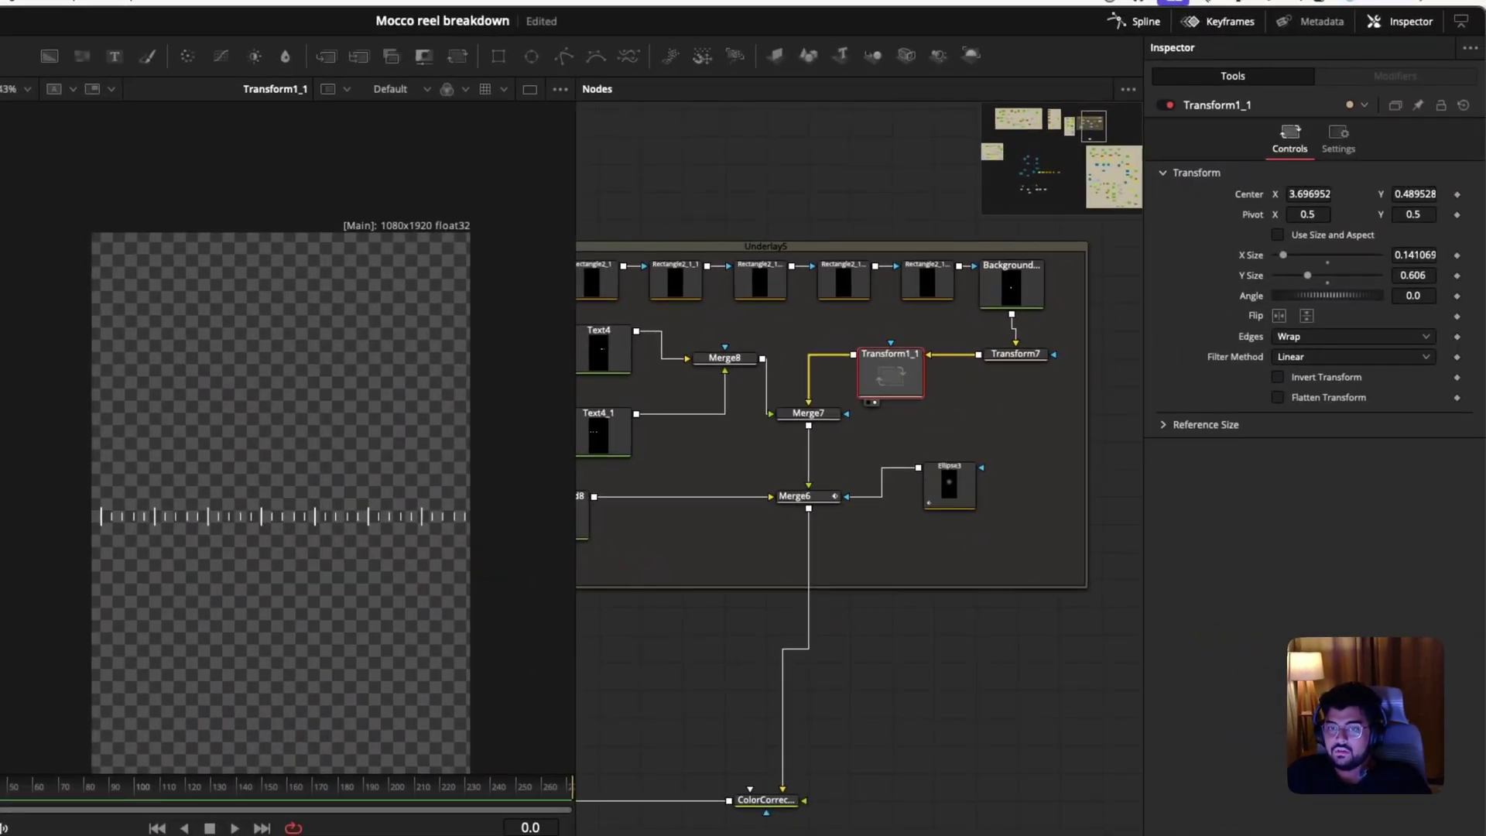
{"action": "key", "text": "super+z"}
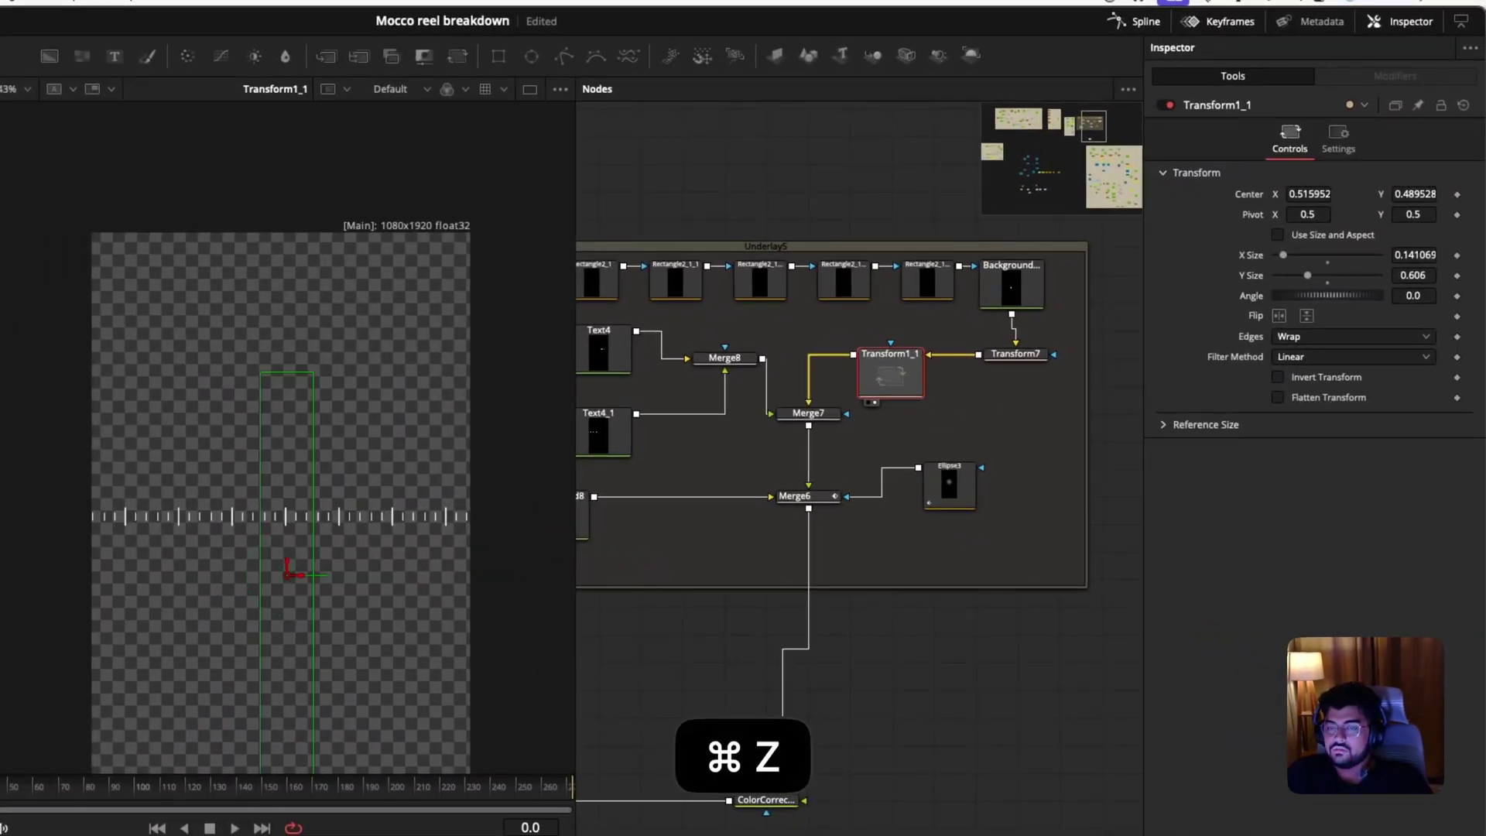
Show Merge8 in the viewer and compare the year labels and text settings of Text4 and Text4_1.
{"action": "scroll", "coordinate": [1023, 300], "scroll_direction": "left", "scroll_amount": 4}
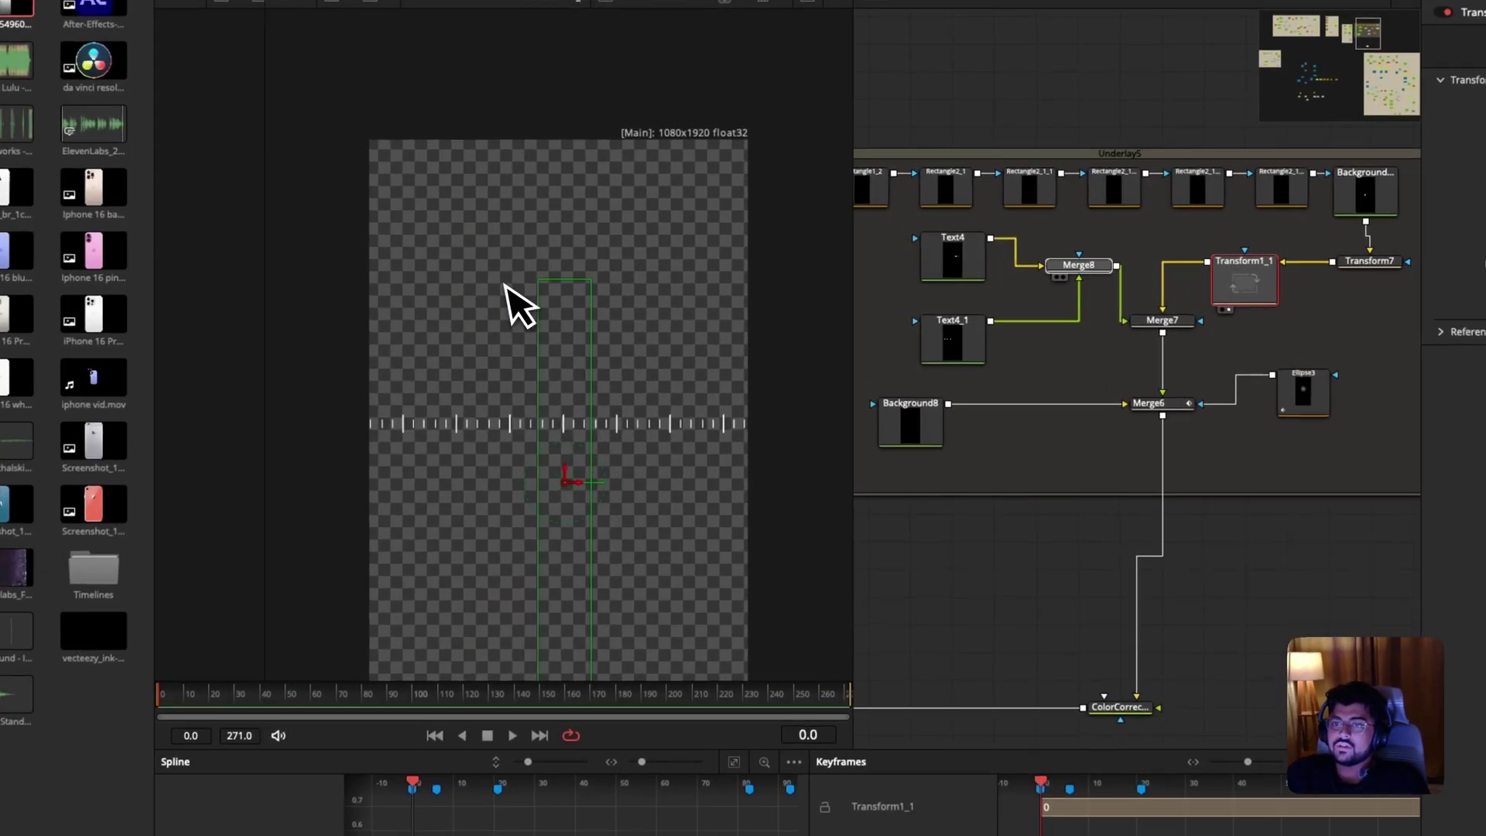
{"action": "left_click", "coordinate": [952, 272]}
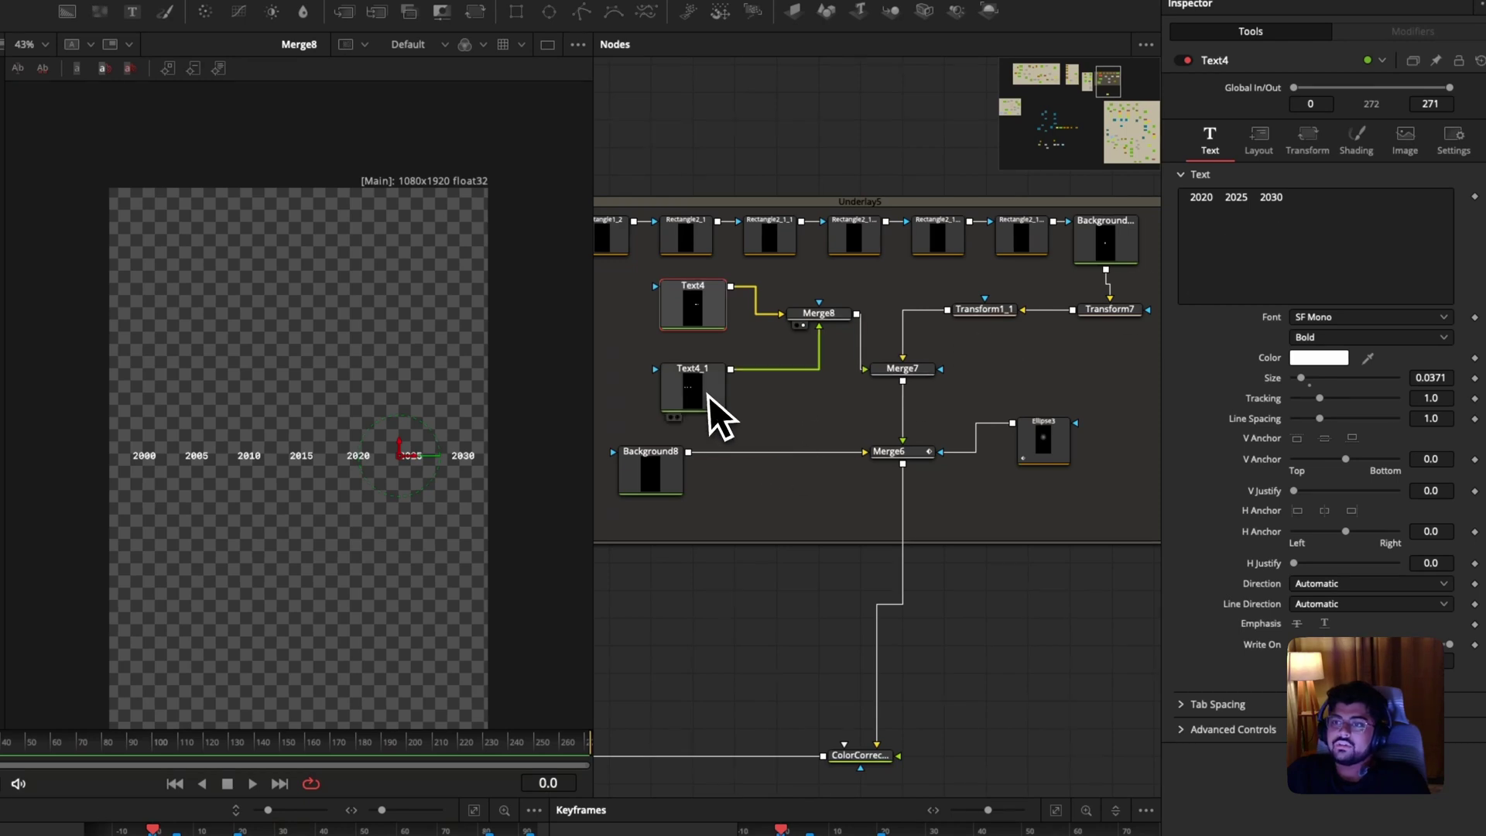
{"action": "left_click", "coordinate": [712, 395]}
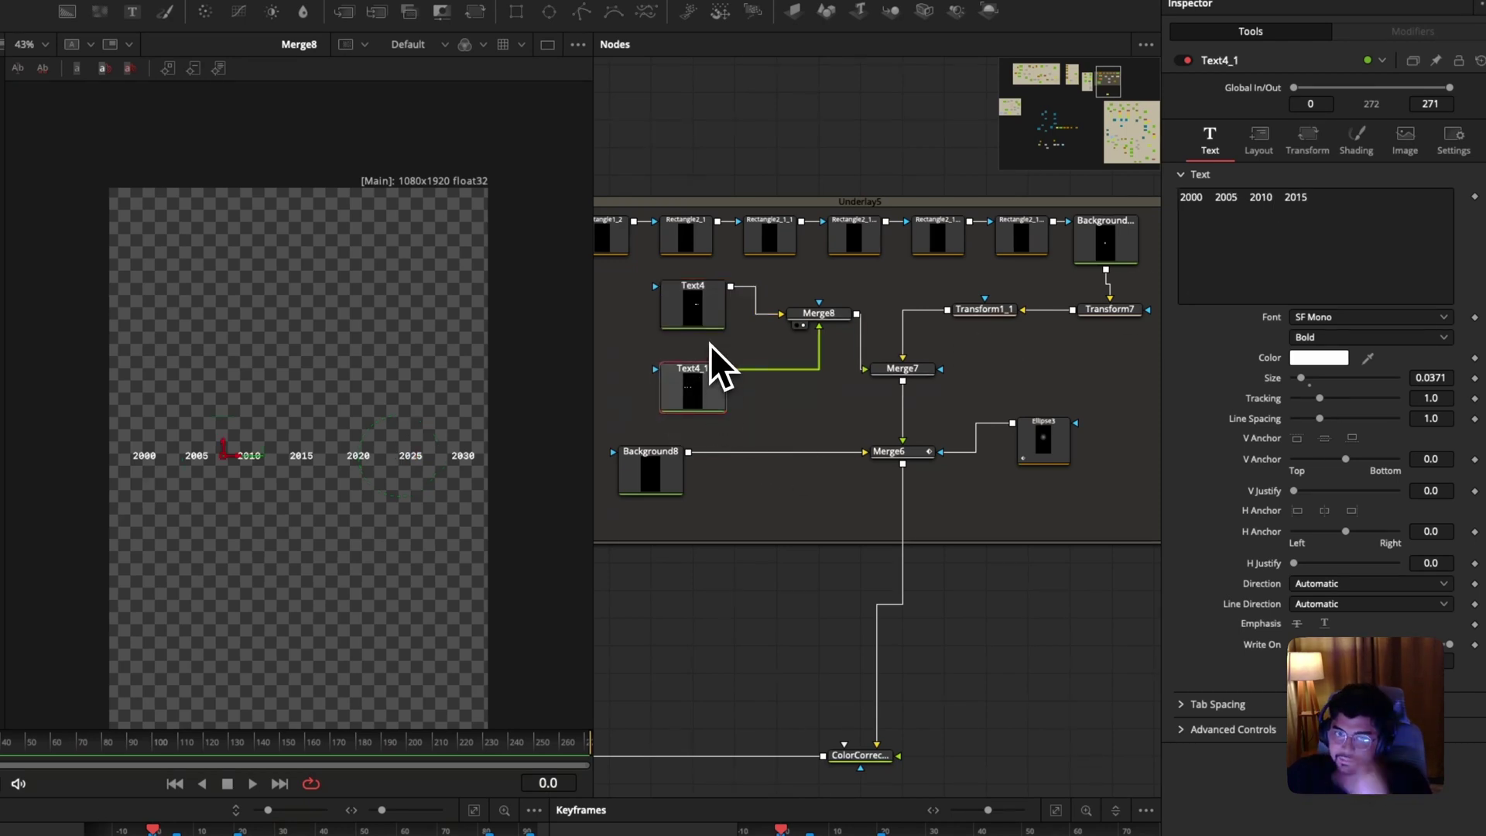
{"action": "left_click", "coordinate": [713, 306]}
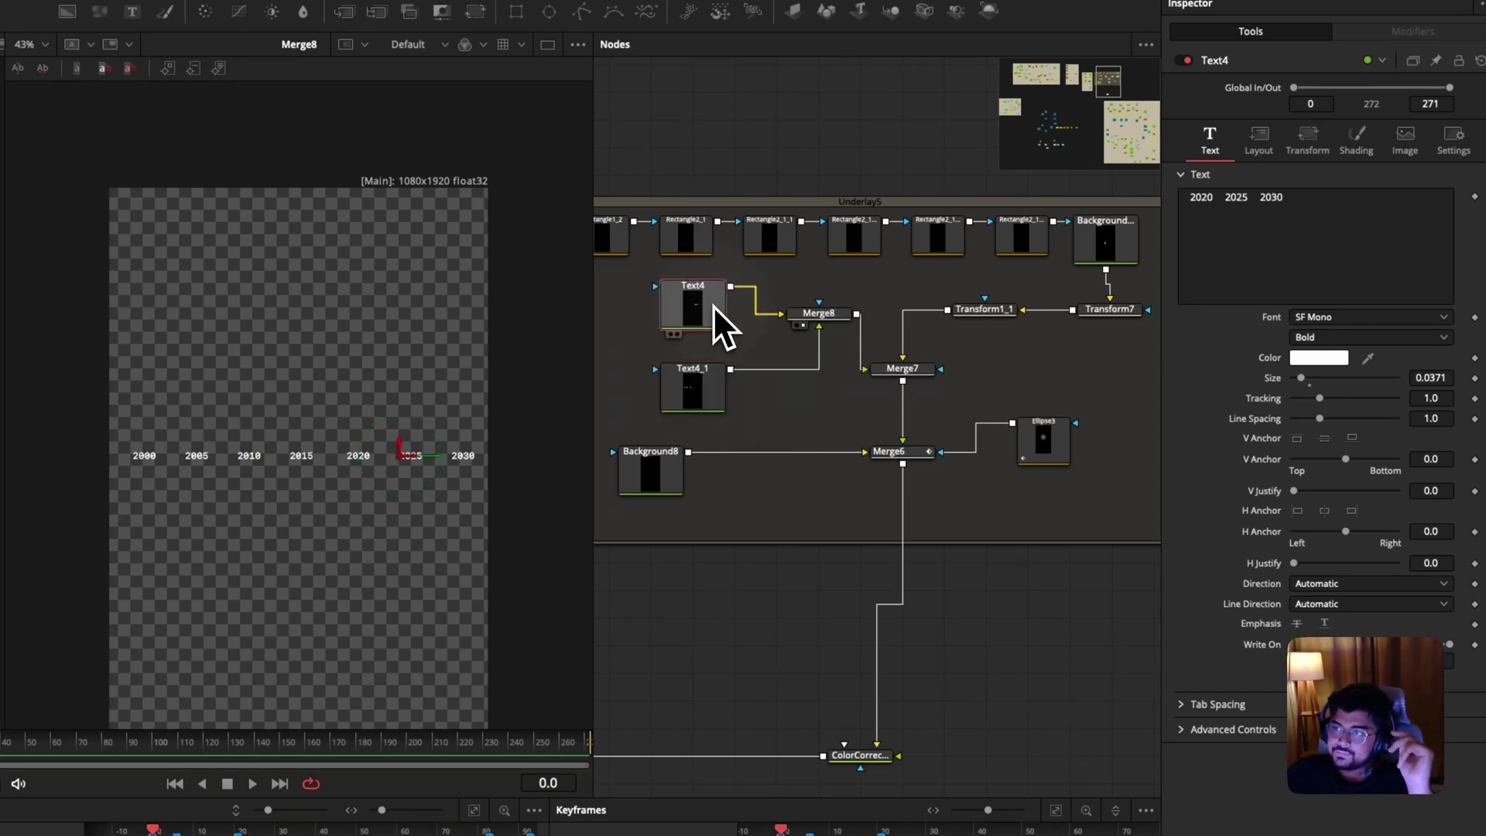
{"action": "left_click", "coordinate": [712, 374]}
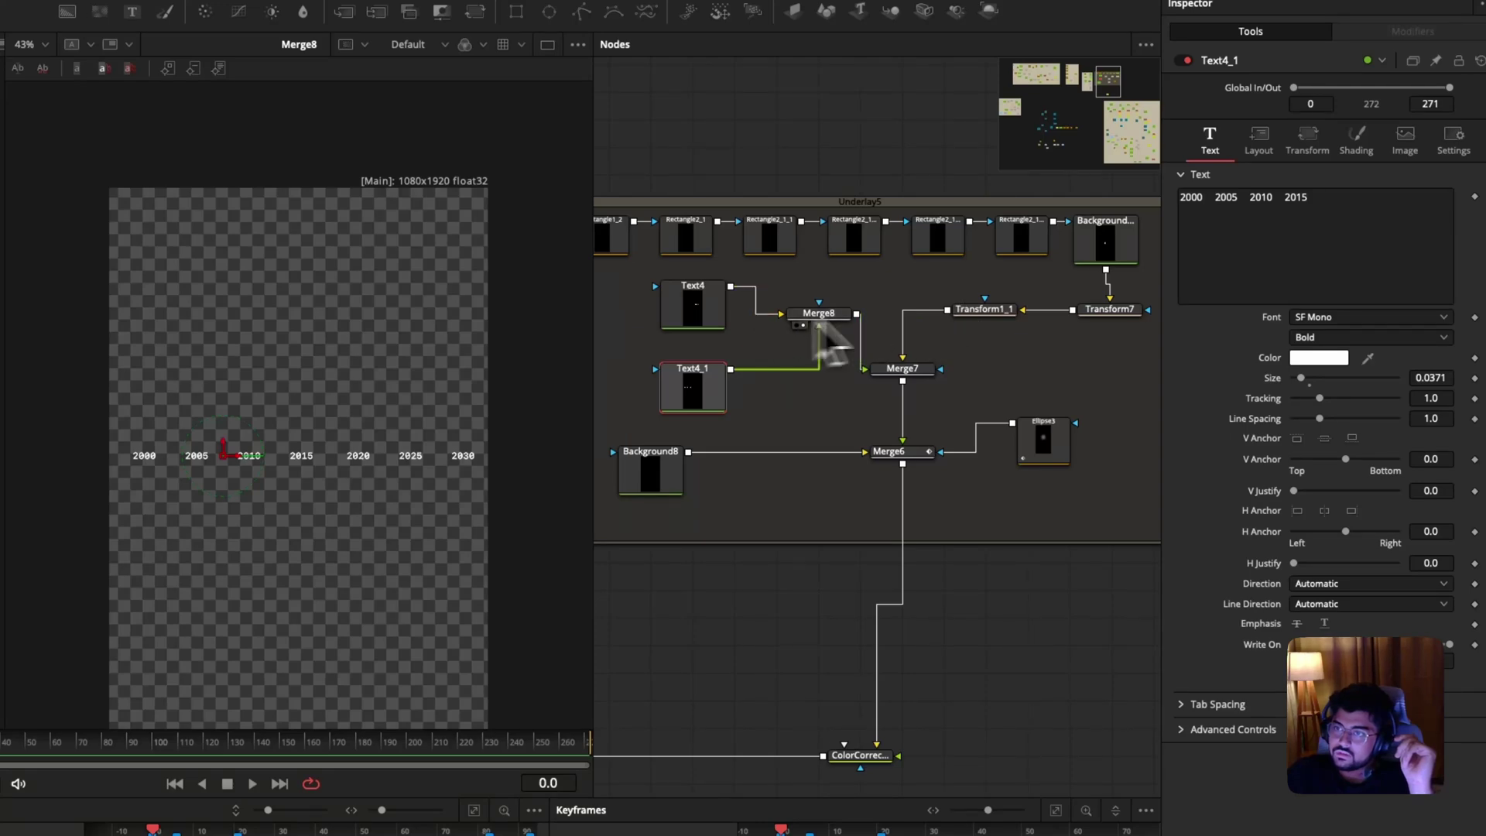
Preview Merge7 in the viewer and examine the year labels combined with the ruler marks up close.
{"action": "left_click", "coordinate": [930, 369]}
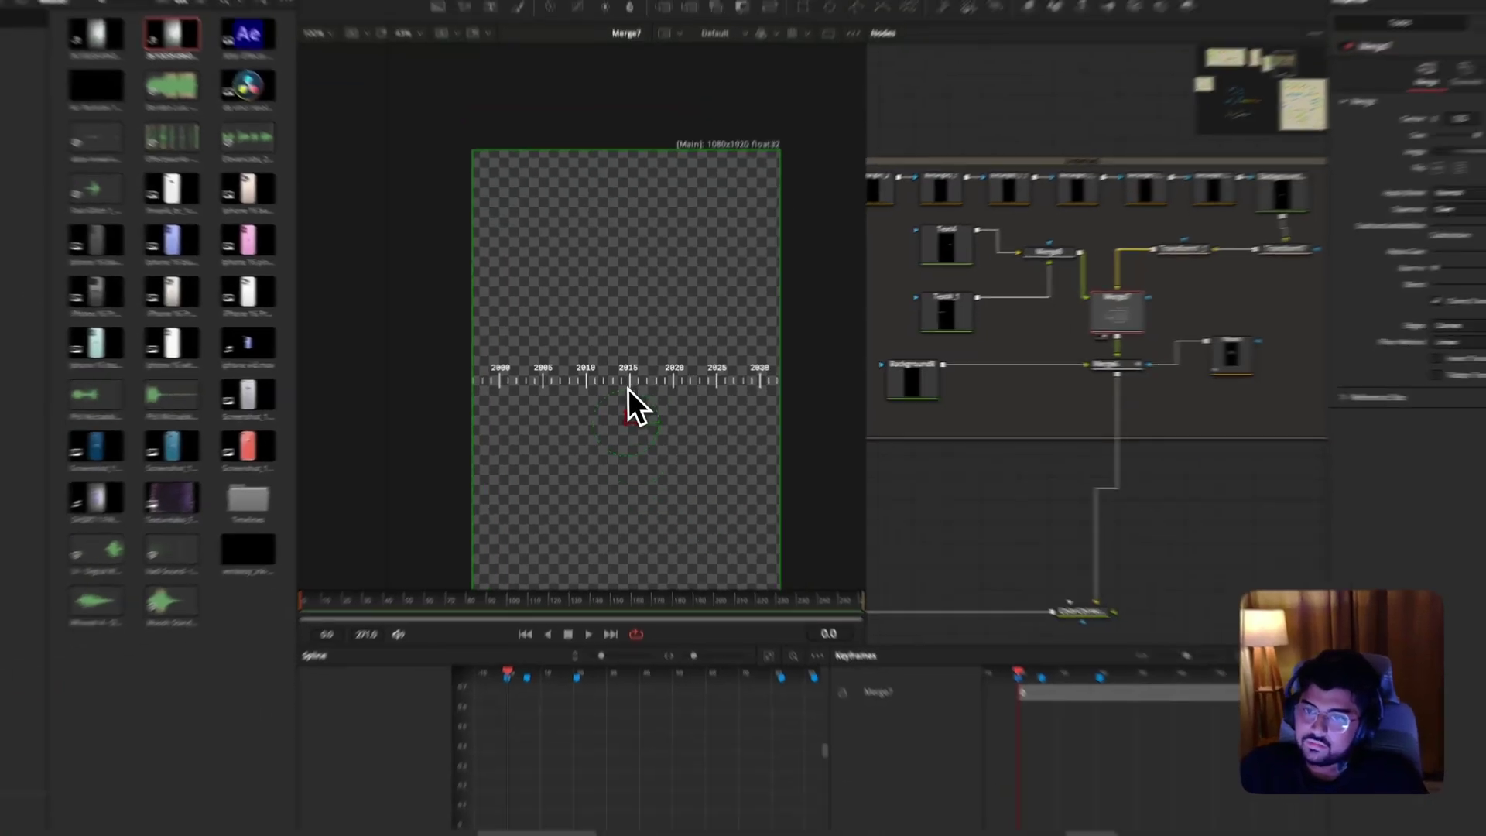
{"action": "scroll", "coordinate": [636, 399], "scroll_direction": "up", "scroll_amount": 3}
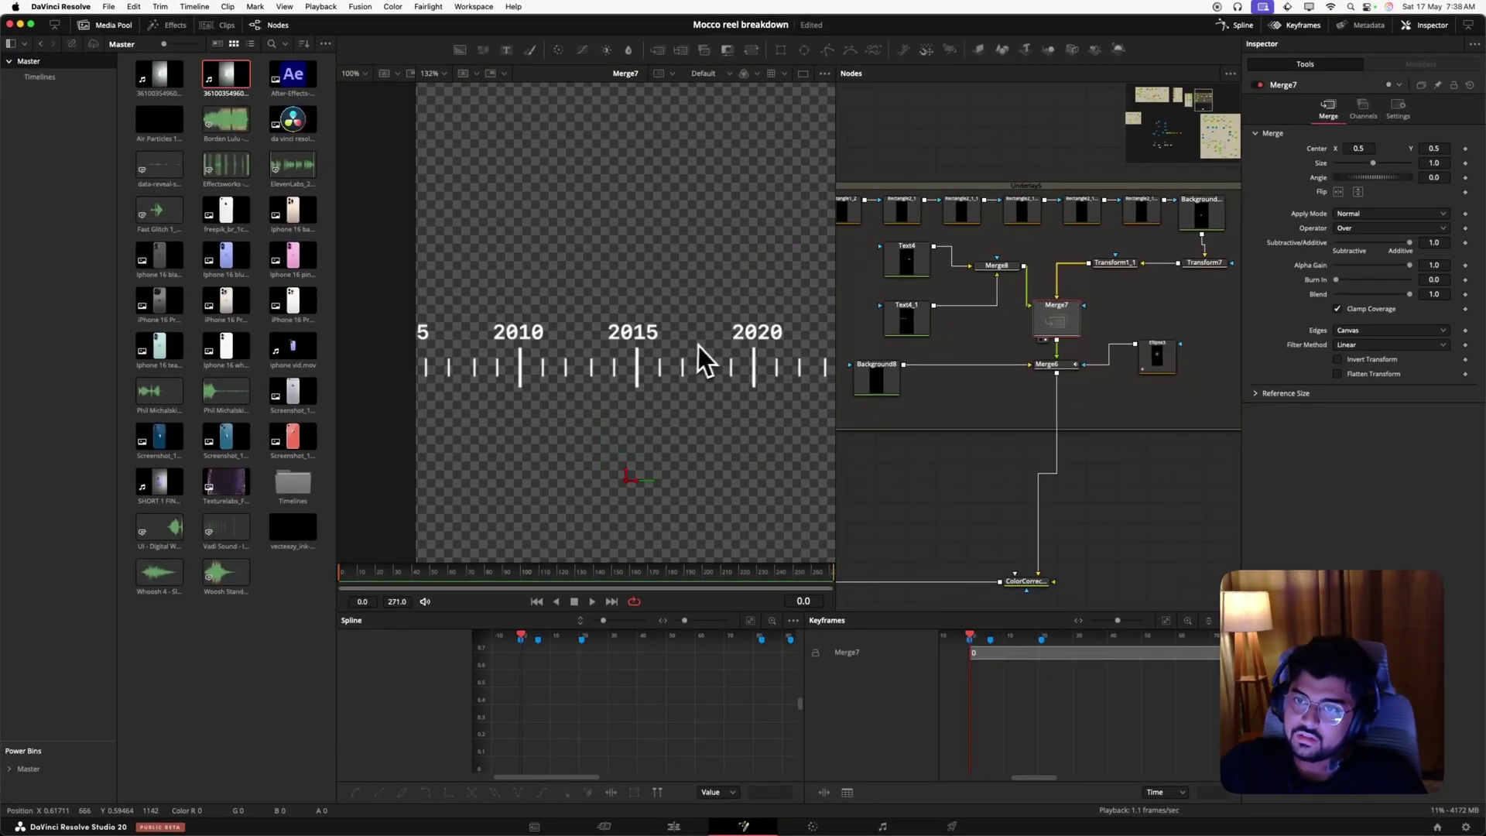
{"action": "key", "text": "z"}
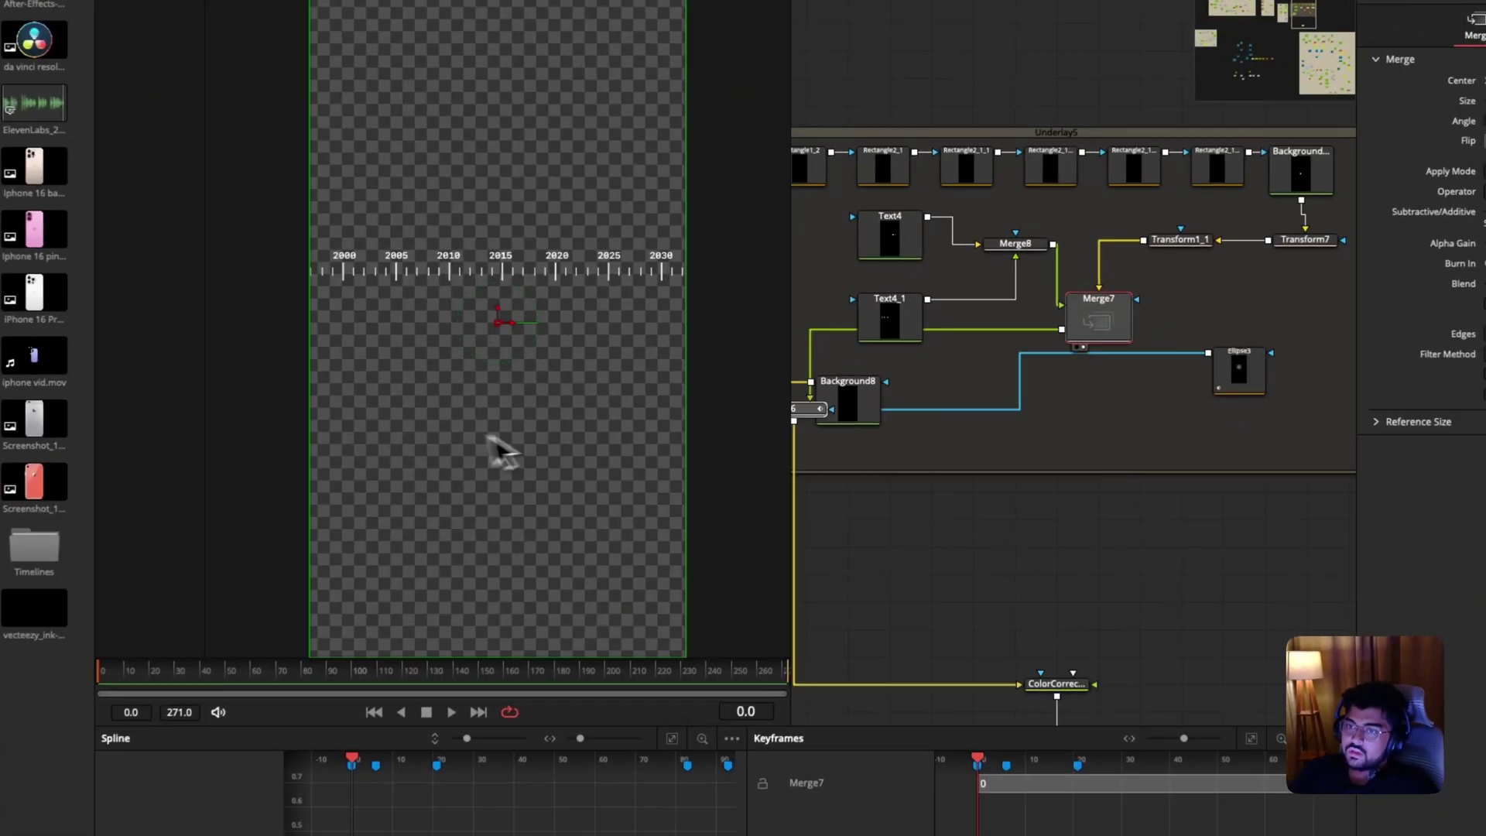
Inspect Background8, show Merge6 in the viewer and preview its ruler animation at frame 28.
{"action": "left_click", "coordinate": [862, 407]}
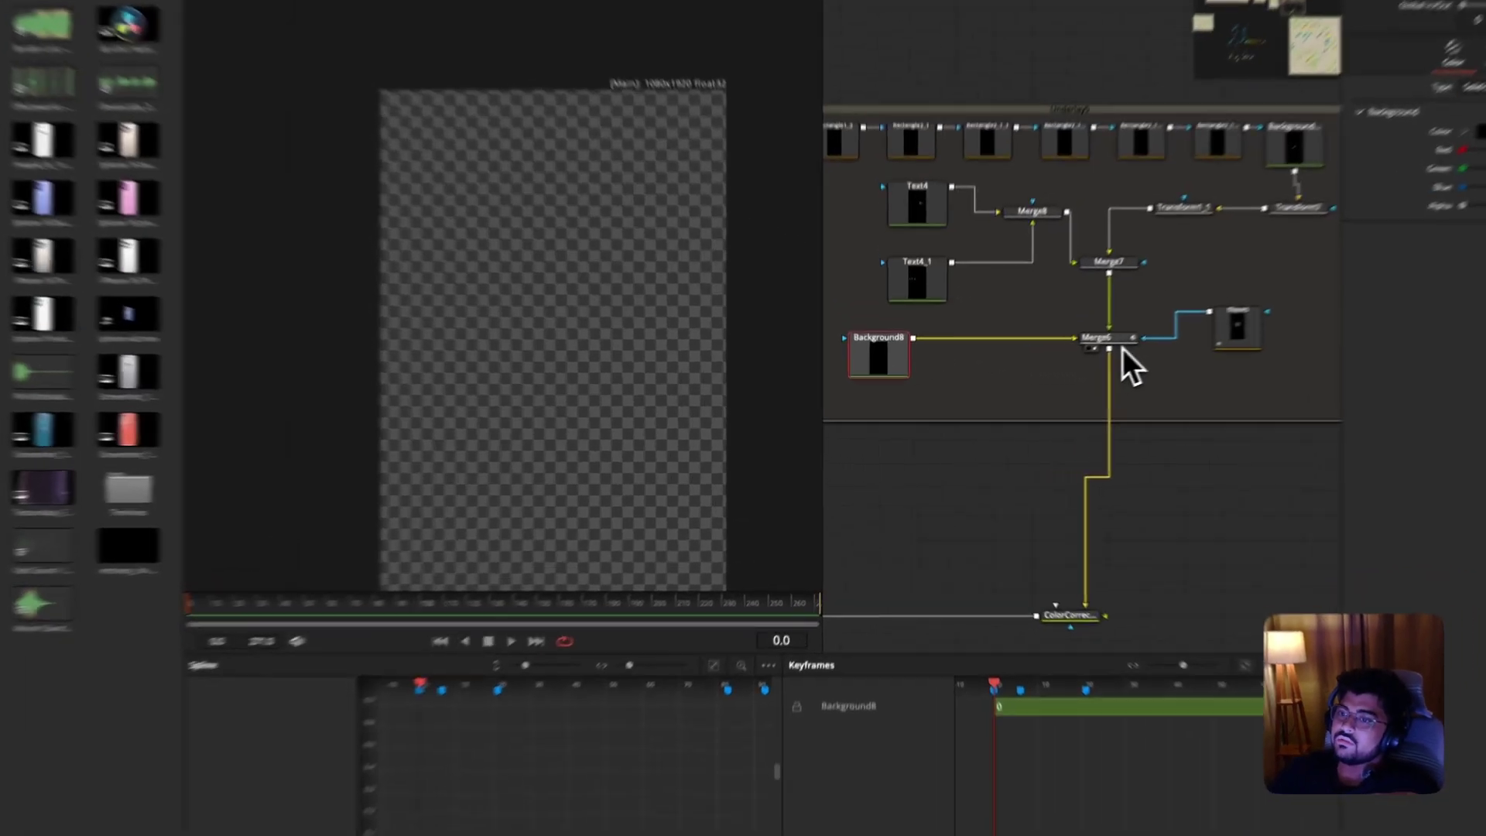
{"action": "left_click", "coordinate": [1119, 342]}
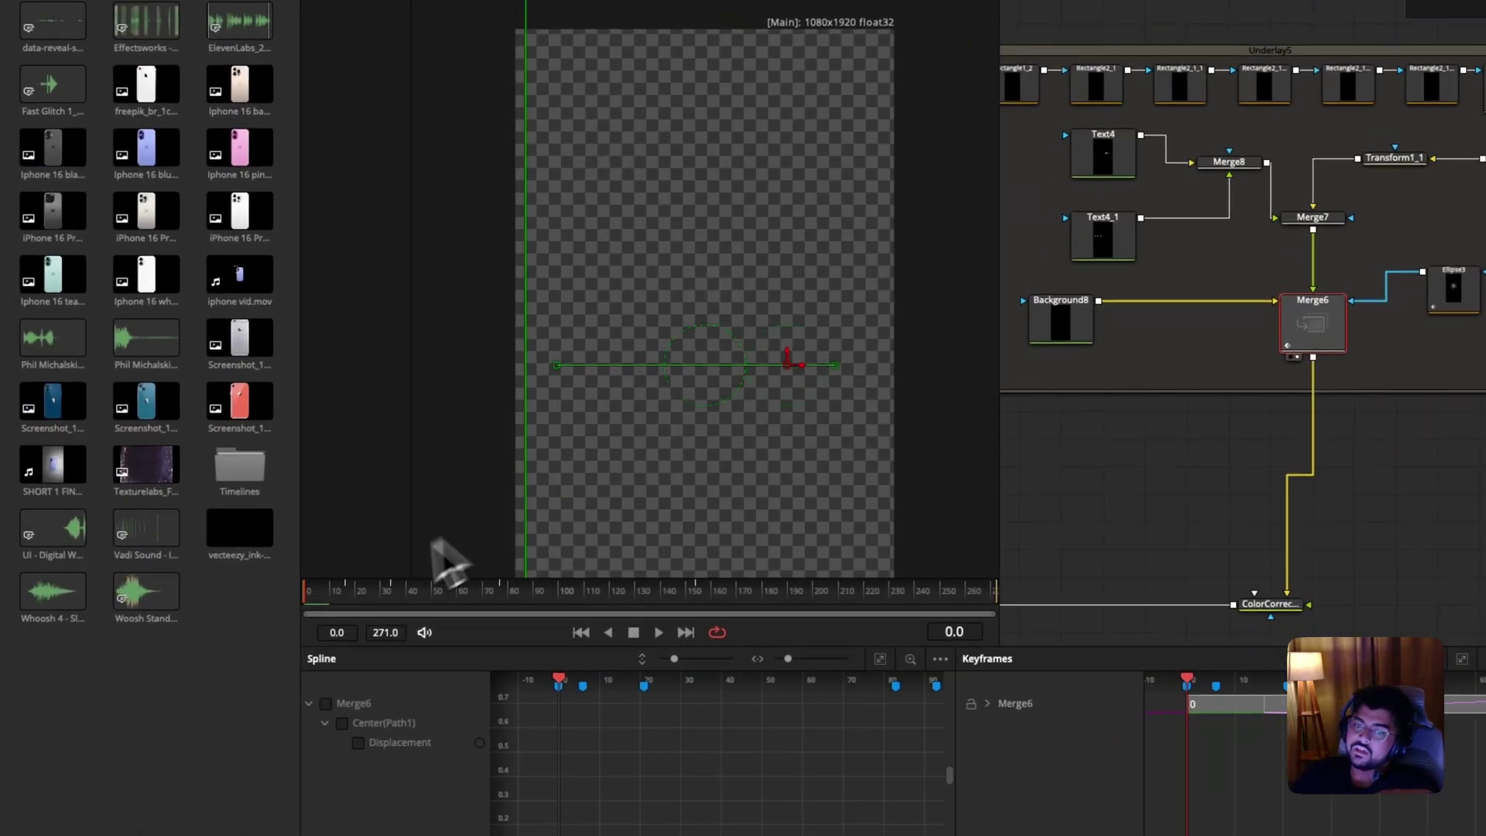
{"action": "left_click_drag", "start_coordinate": [342, 597], "coordinate": [377, 596]}
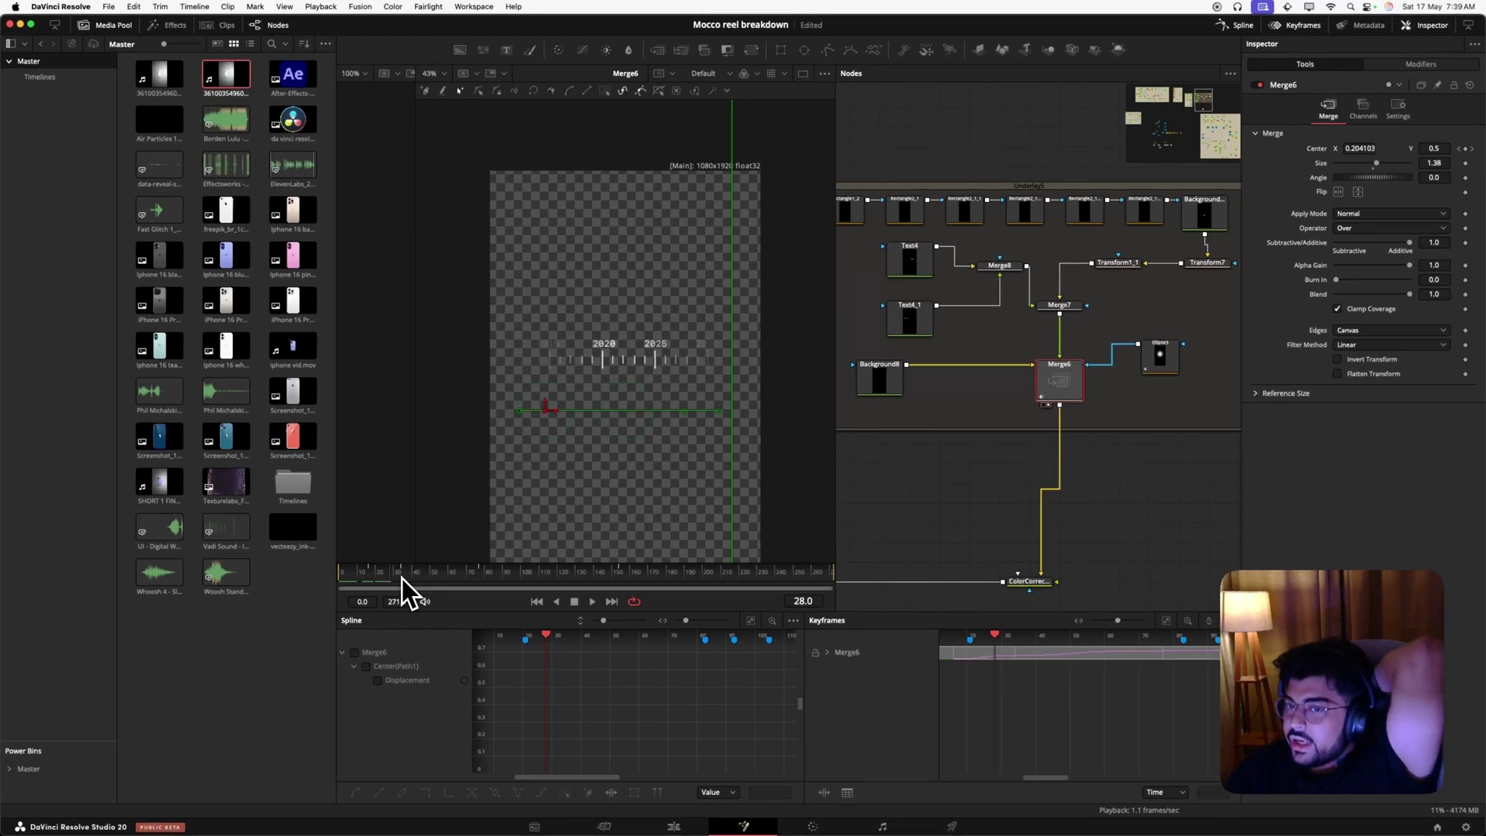
Inspect the Ellipse3 mask and compare the unmasked Merge7 with the masked Merge6 in the viewer.
{"action": "left_click", "coordinate": [1165, 356]}
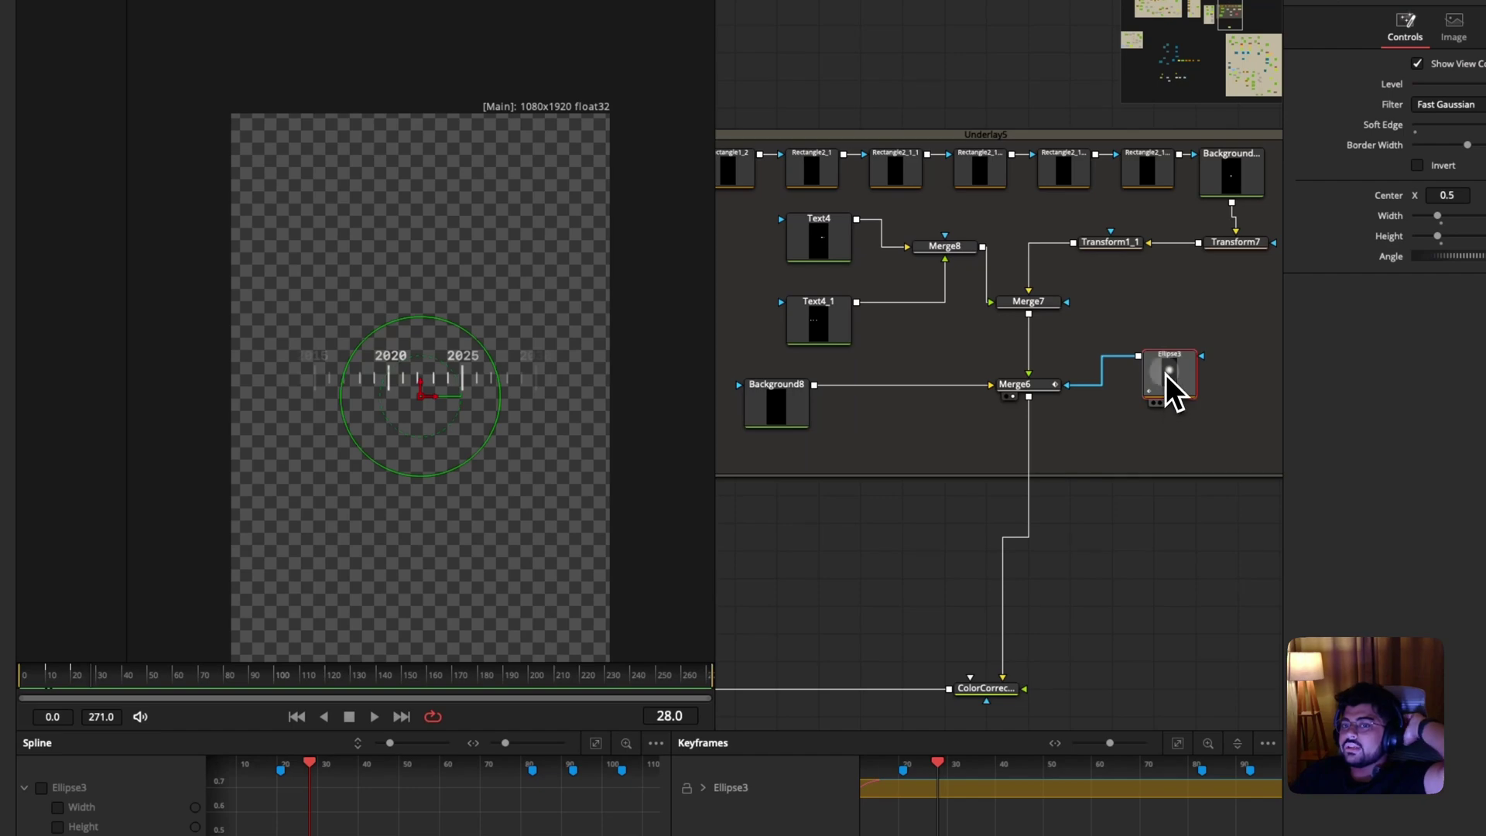
{"action": "left_click_drag", "start_coordinate": [1029, 302], "coordinate": [934, 328]}
{"action": "key", "text": "ctrl+z"}
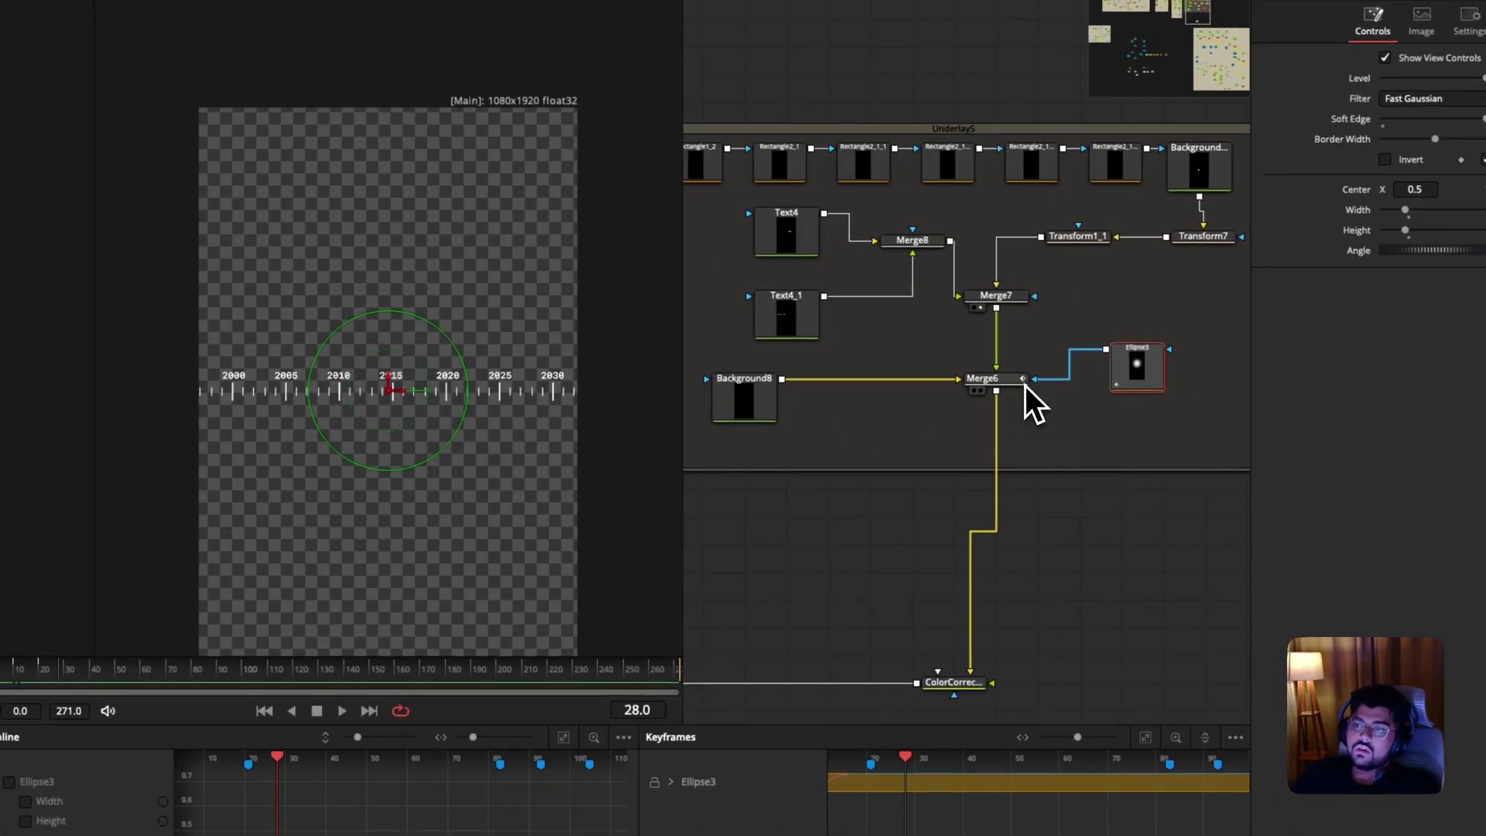
{"action": "left_click_drag", "start_coordinate": [1019, 381], "coordinate": [464, 422]}
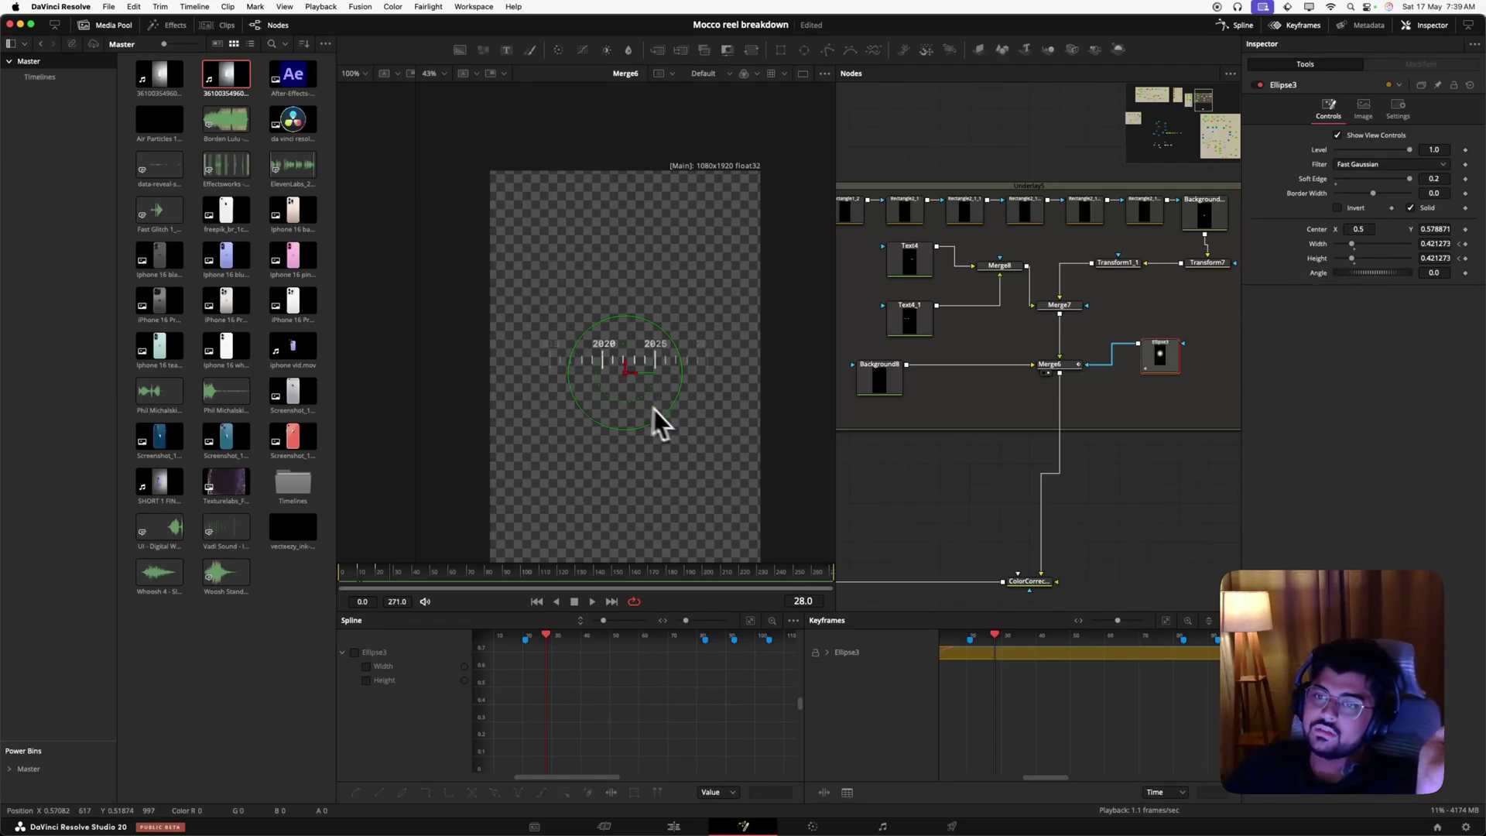
Follow the Merge6 output to ColorCorrector5, show it in the viewer and inspect its correction settings.
{"action": "right_click", "coordinate": [665, 365]}
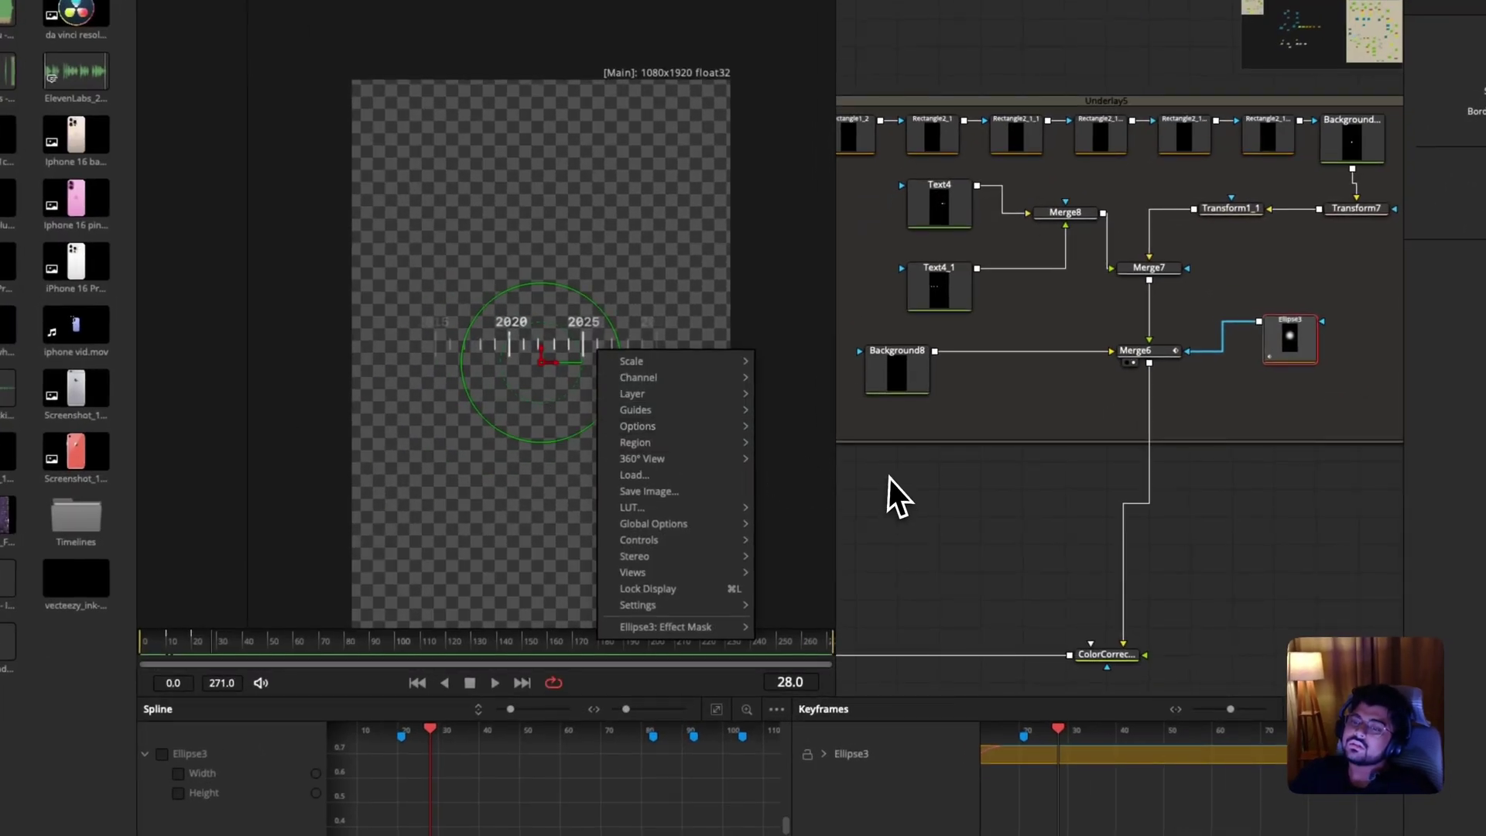
{"action": "left_click", "coordinate": [888, 477]}
{"action": "scroll", "coordinate": [1060, 468], "scroll_direction": "down", "scroll_amount": 5}
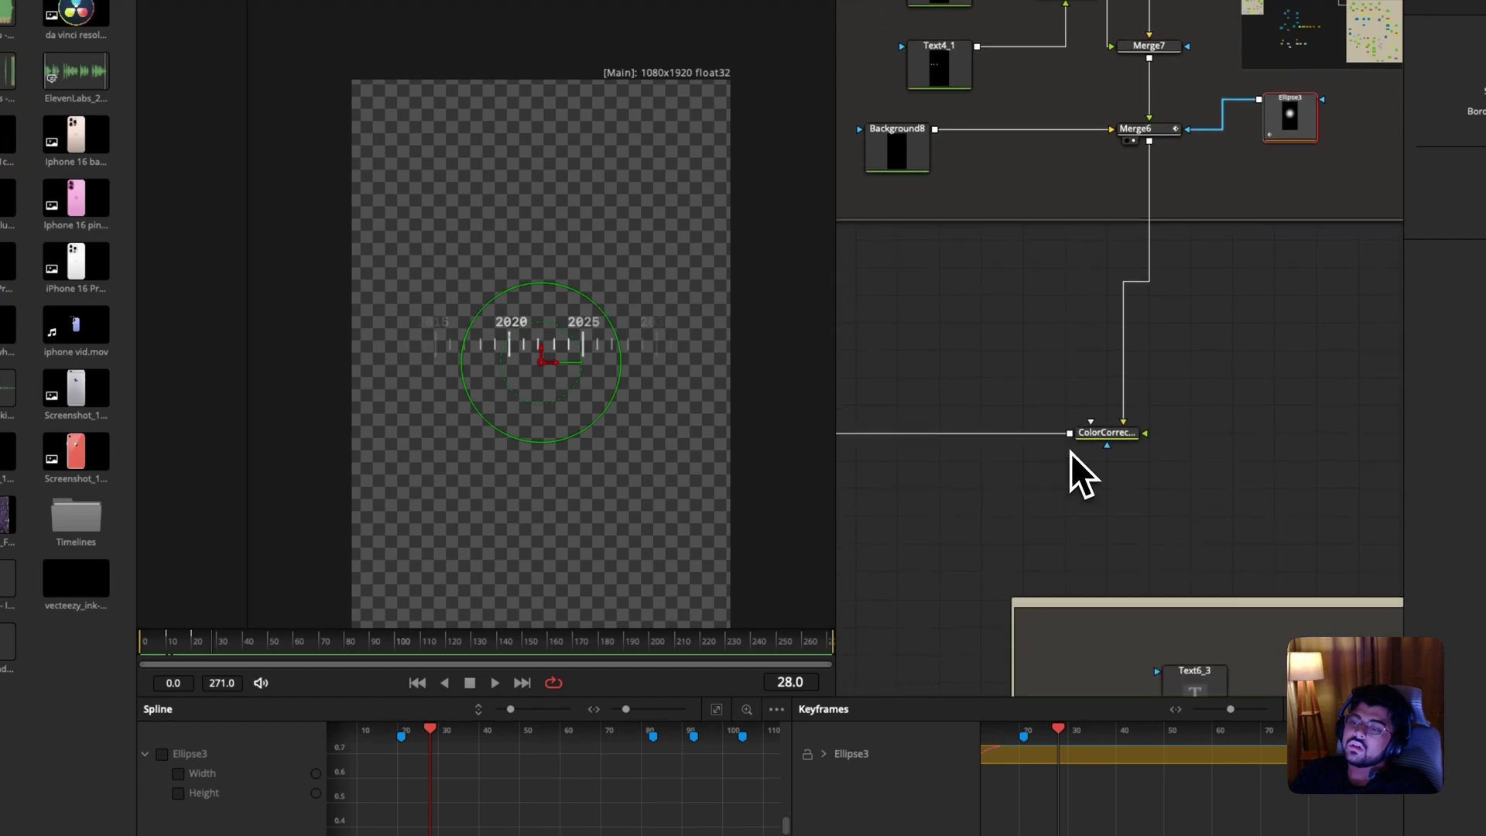
{"action": "left_click", "coordinate": [1130, 434]}
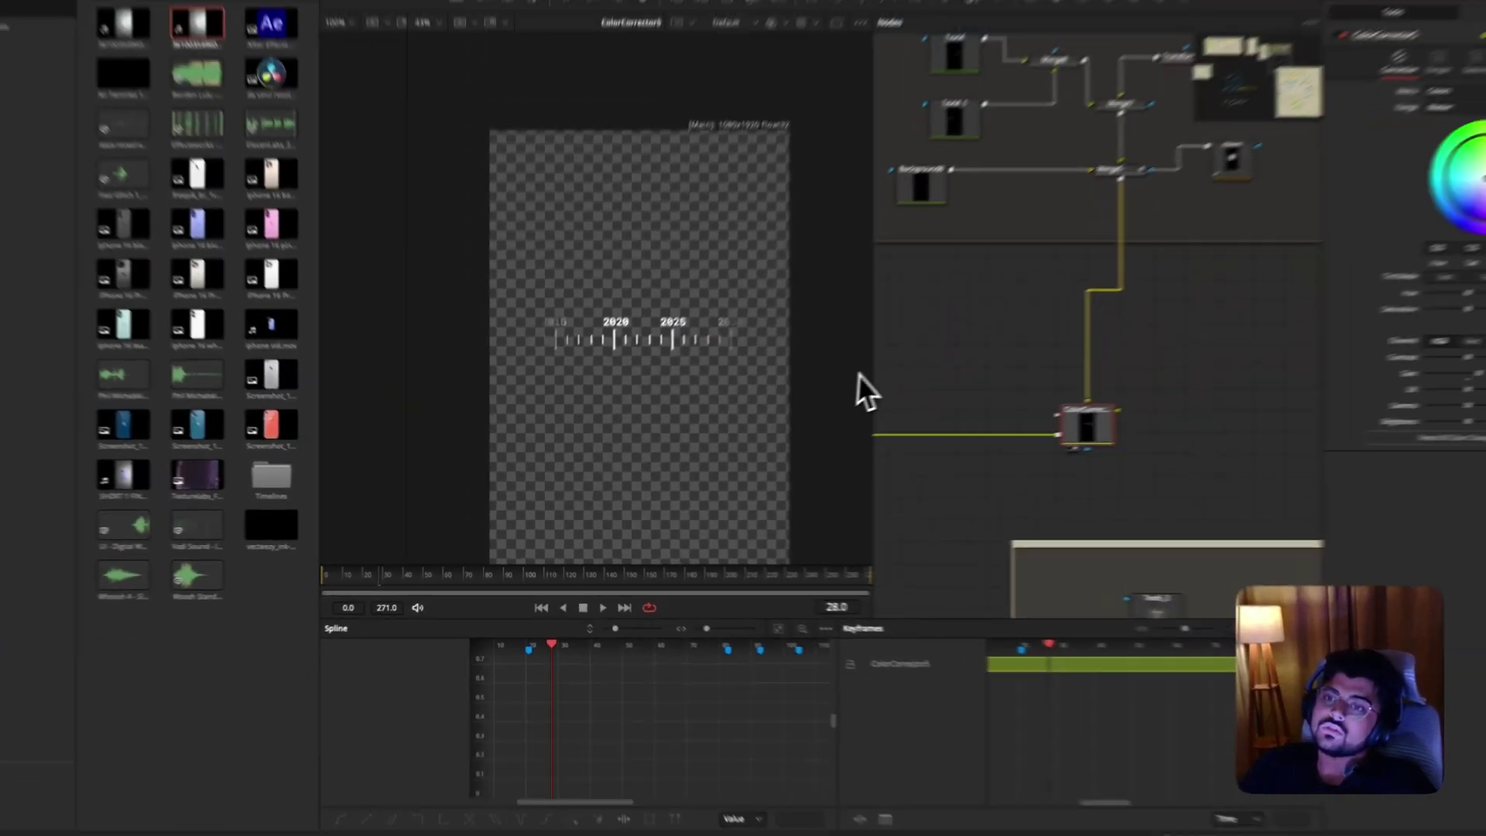
Look through the Underlay6 node group's text, noise, displace and image plane branches, and inspect the text of Text6_2_1.
{"action": "scroll", "coordinate": [901, 364], "scroll_direction": "left", "scroll_amount": 10}
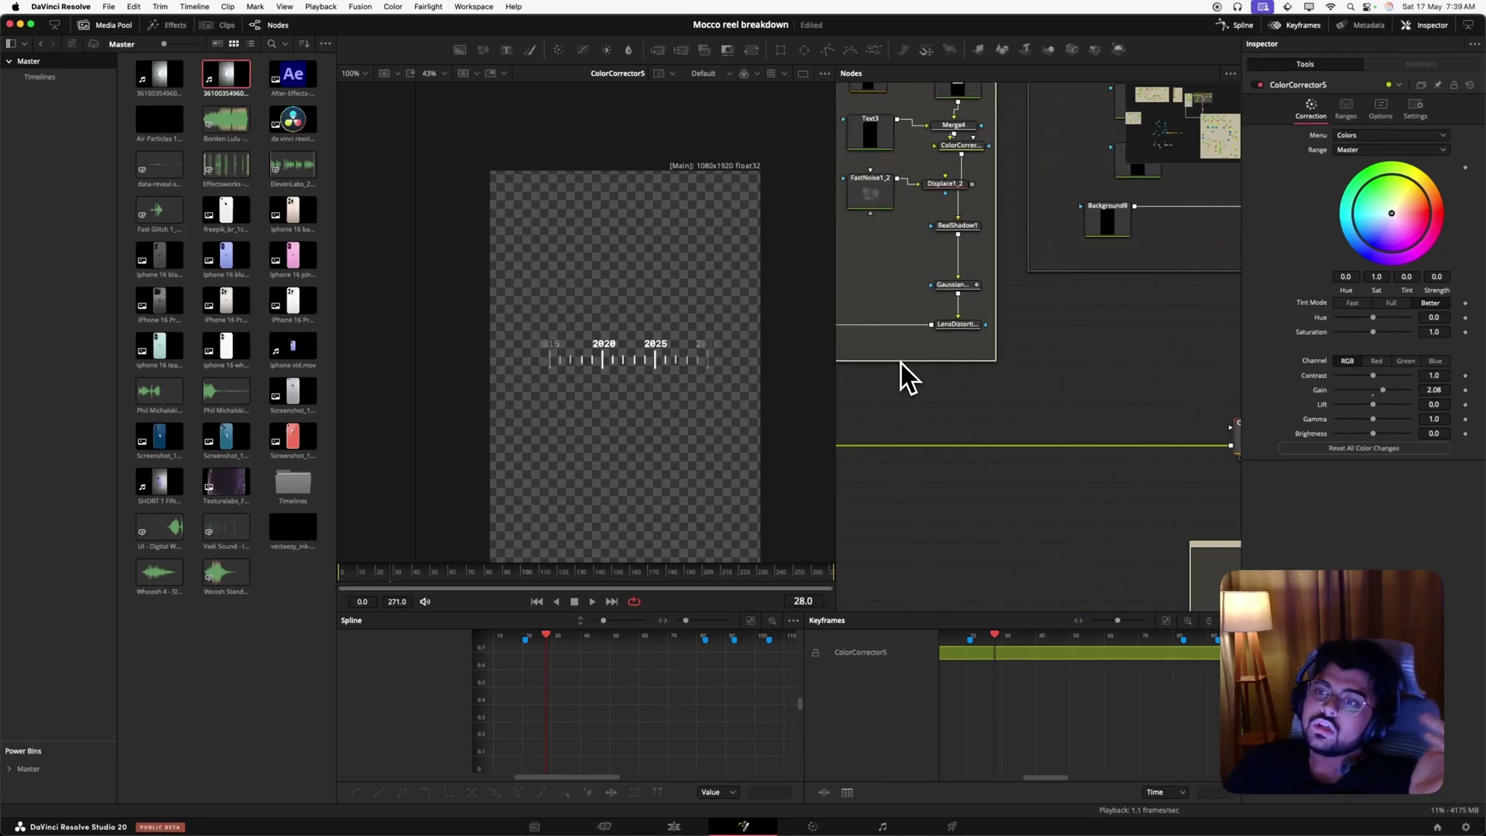
{"action": "scroll", "coordinate": [900, 364], "scroll_direction": "down", "scroll_amount": 10}
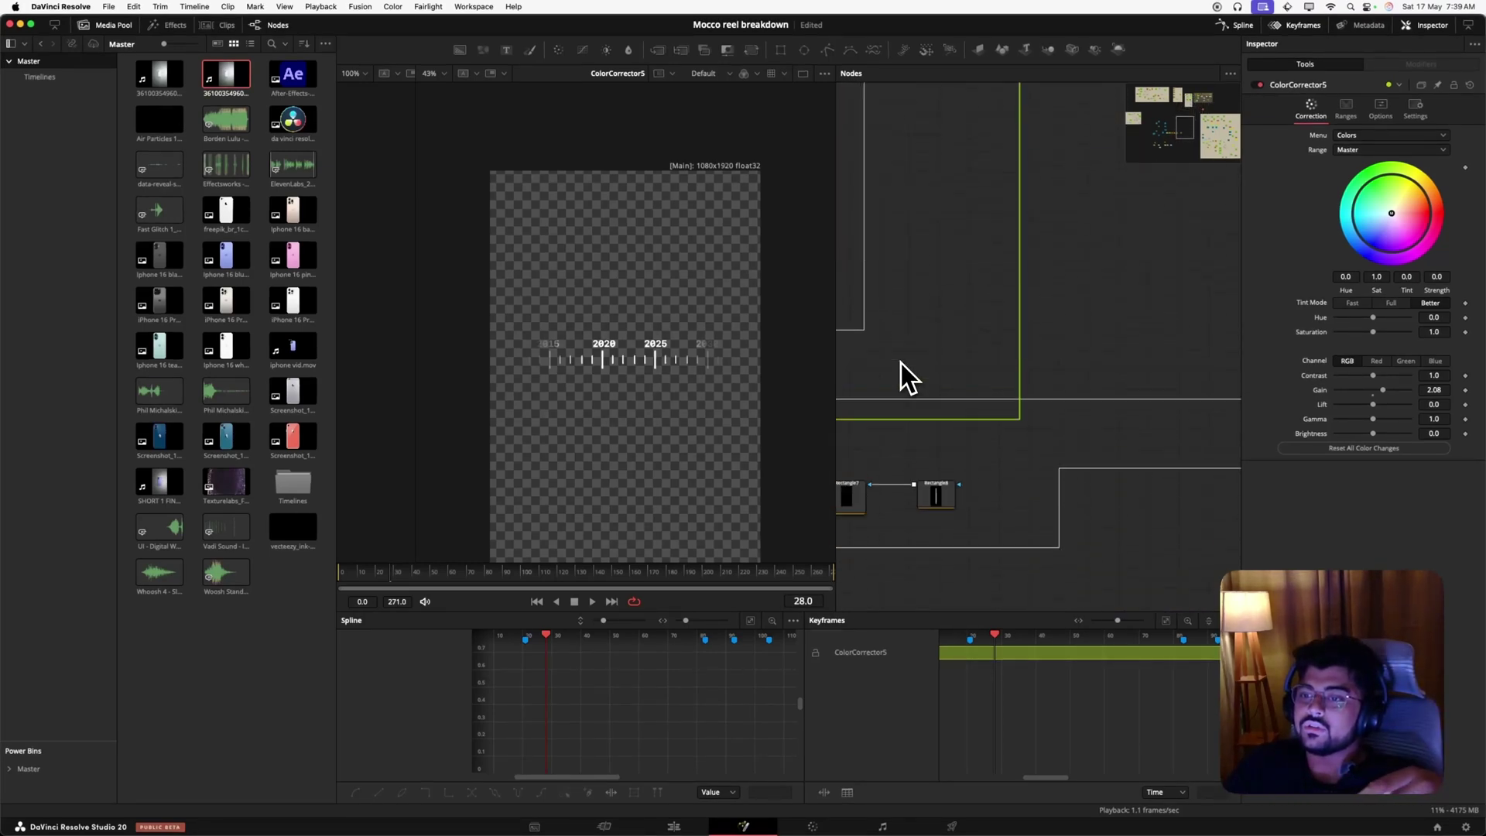
{"action": "scroll", "coordinate": [900, 364], "scroll_direction": "right", "scroll_amount": 10}
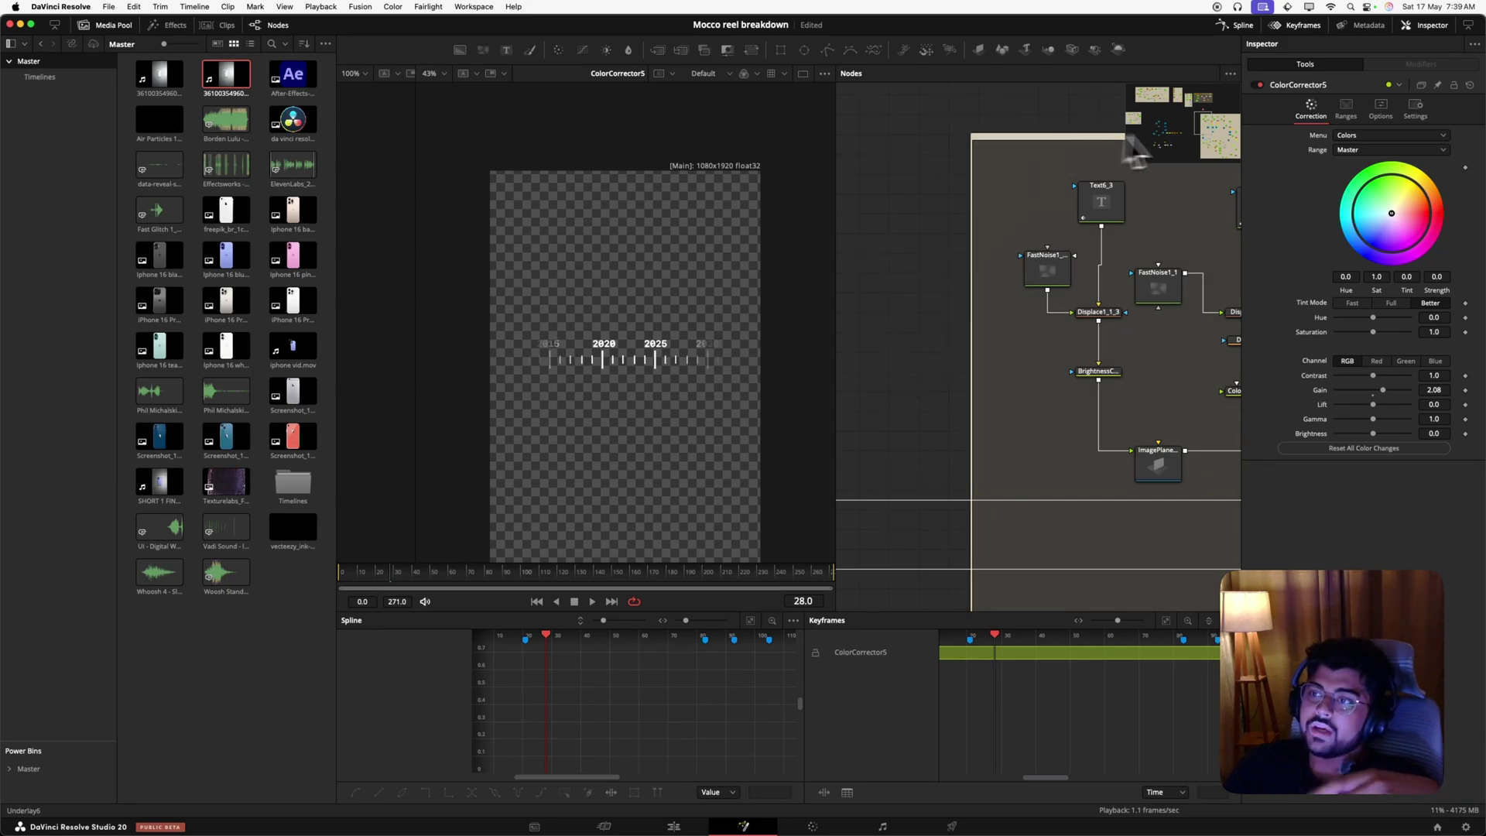
{"action": "left_click_drag", "start_coordinate": [1177, 131], "coordinate": [1214, 126]}
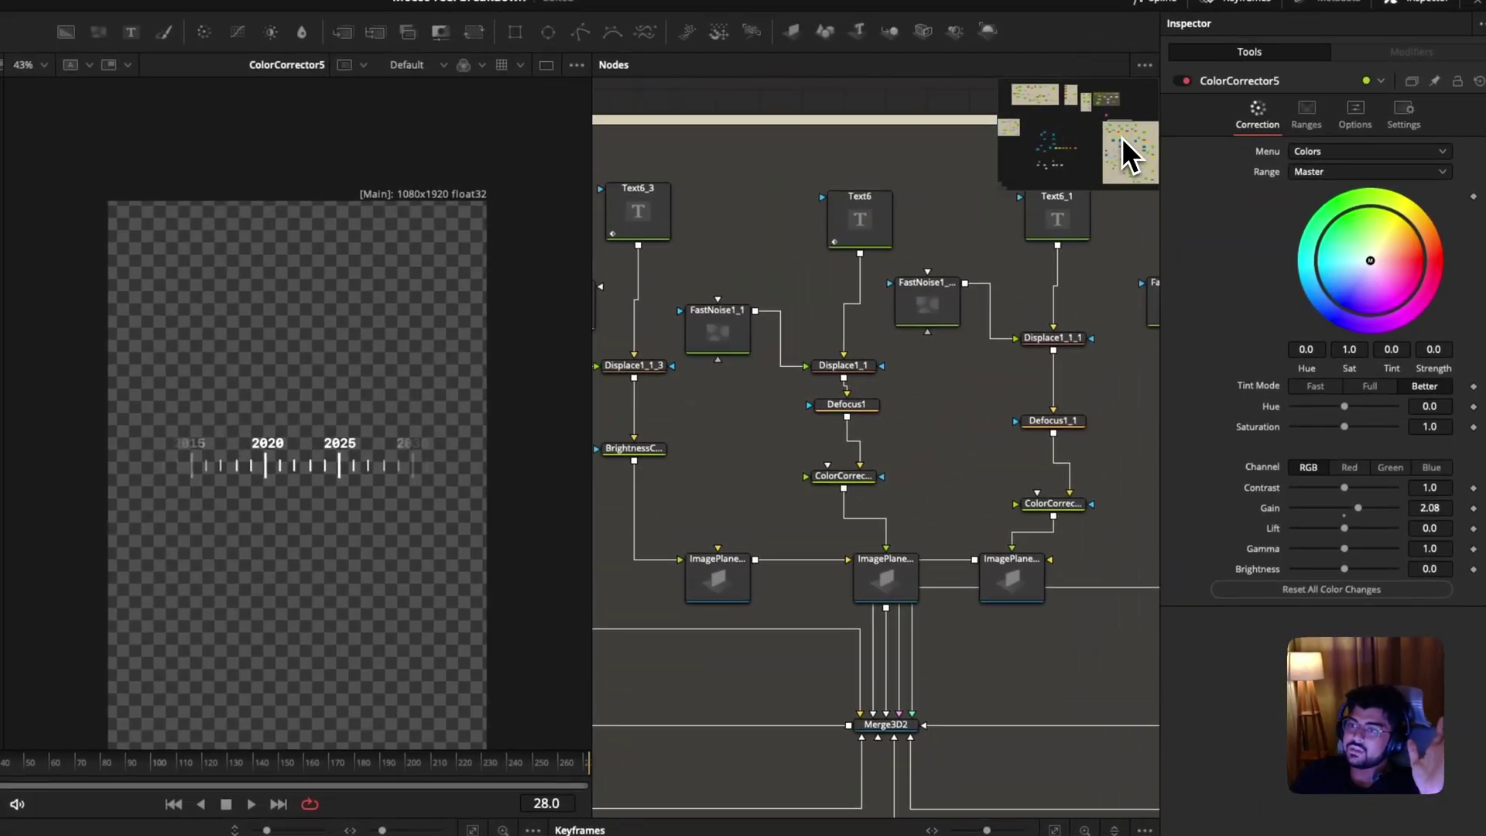
{"action": "scroll", "coordinate": [820, 322], "scroll_direction": "left", "scroll_amount": 3}
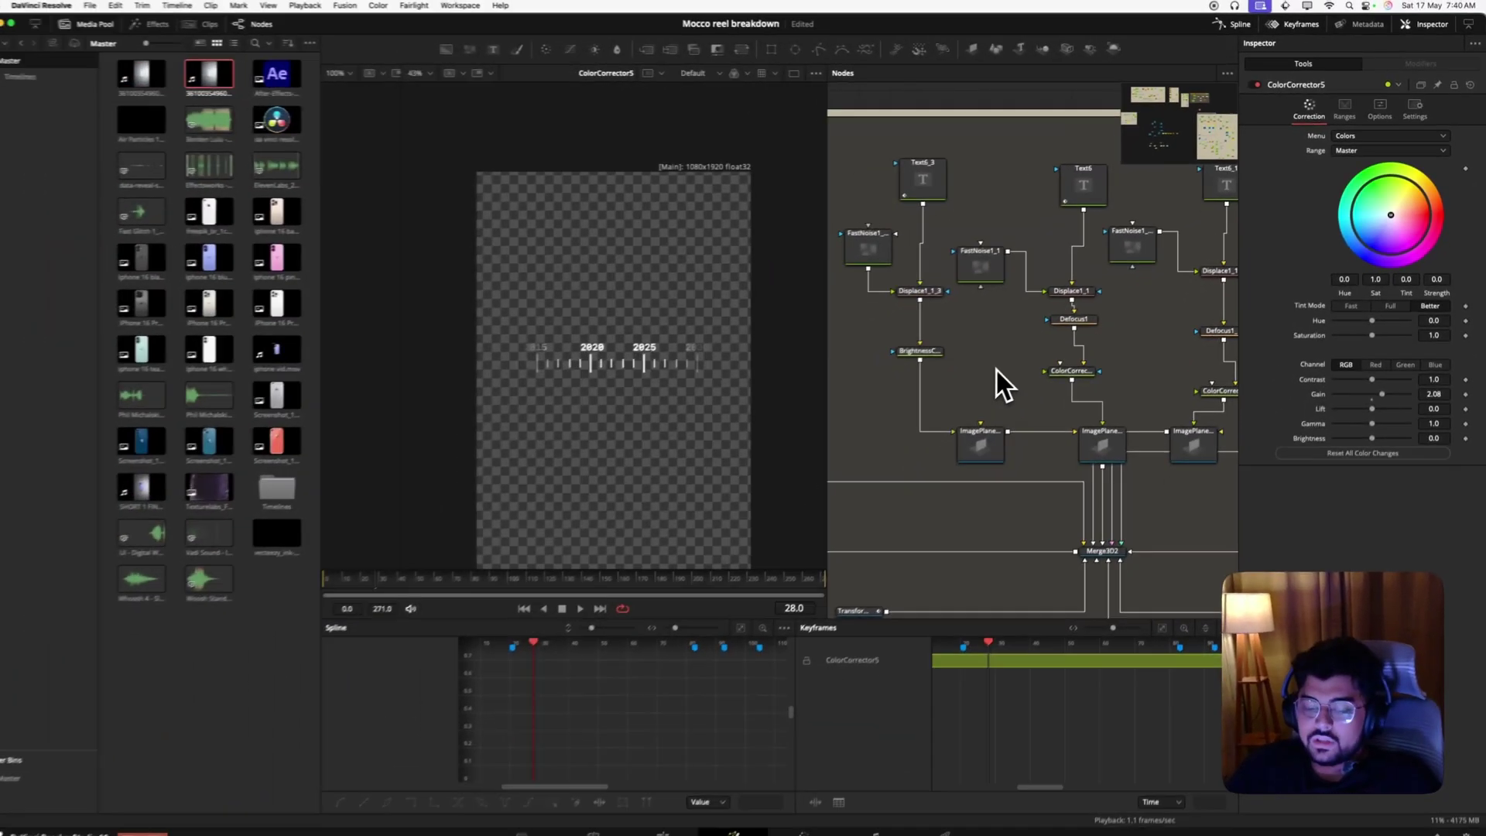
{"action": "scroll", "coordinate": [821, 477], "scroll_direction": "down", "scroll_amount": 3}
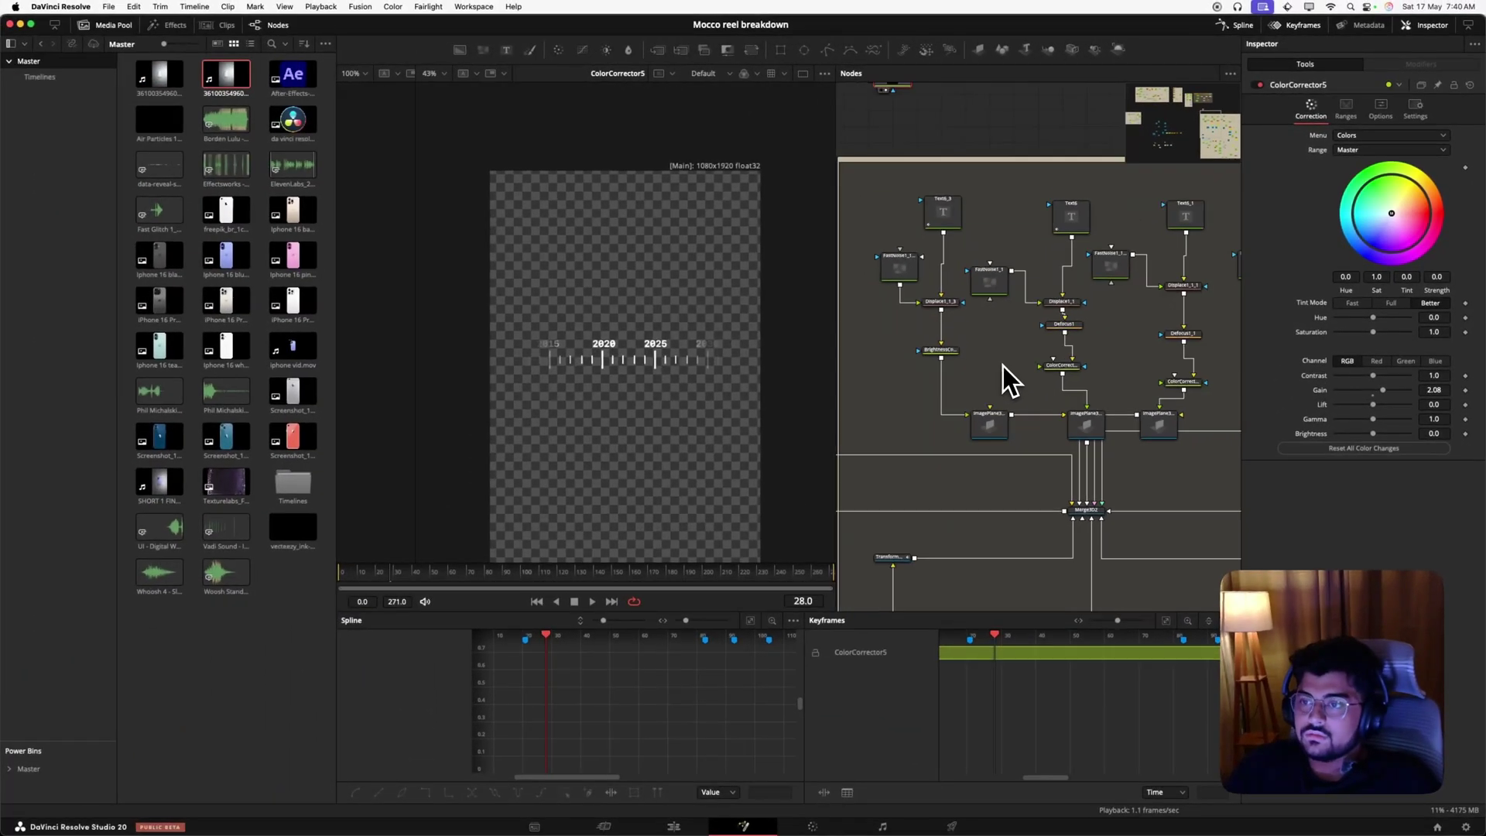
{"action": "scroll", "coordinate": [1001, 367], "scroll_direction": "right", "scroll_amount": 5}
{"action": "scroll", "coordinate": [1001, 367], "scroll_direction": "down", "scroll_amount": 3}
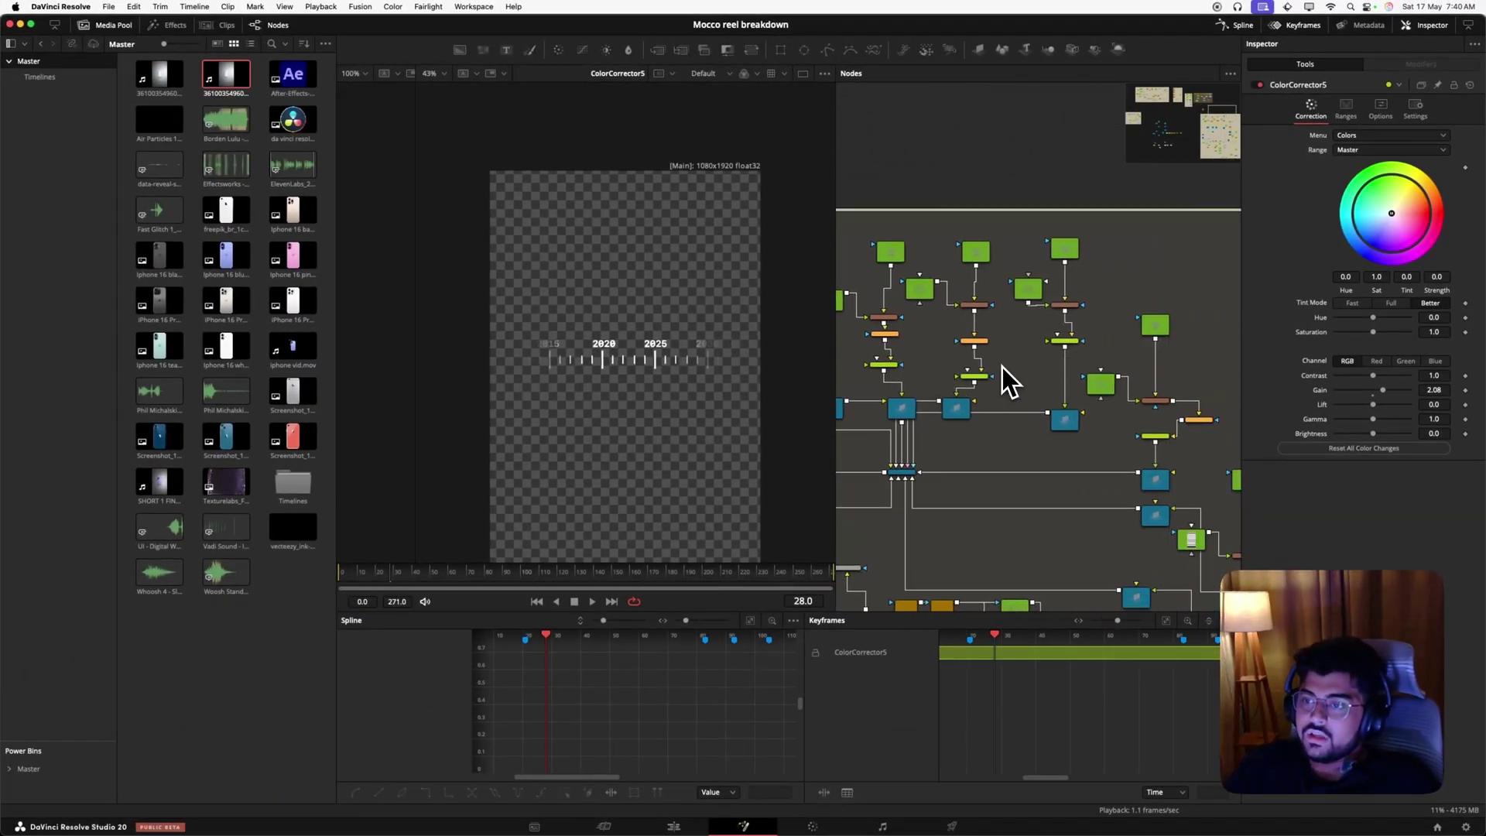
{"action": "scroll", "coordinate": [1001, 367], "scroll_direction": "down", "scroll_amount": 3}
{"action": "scroll", "coordinate": [1001, 366], "scroll_direction": "right", "scroll_amount": 3}
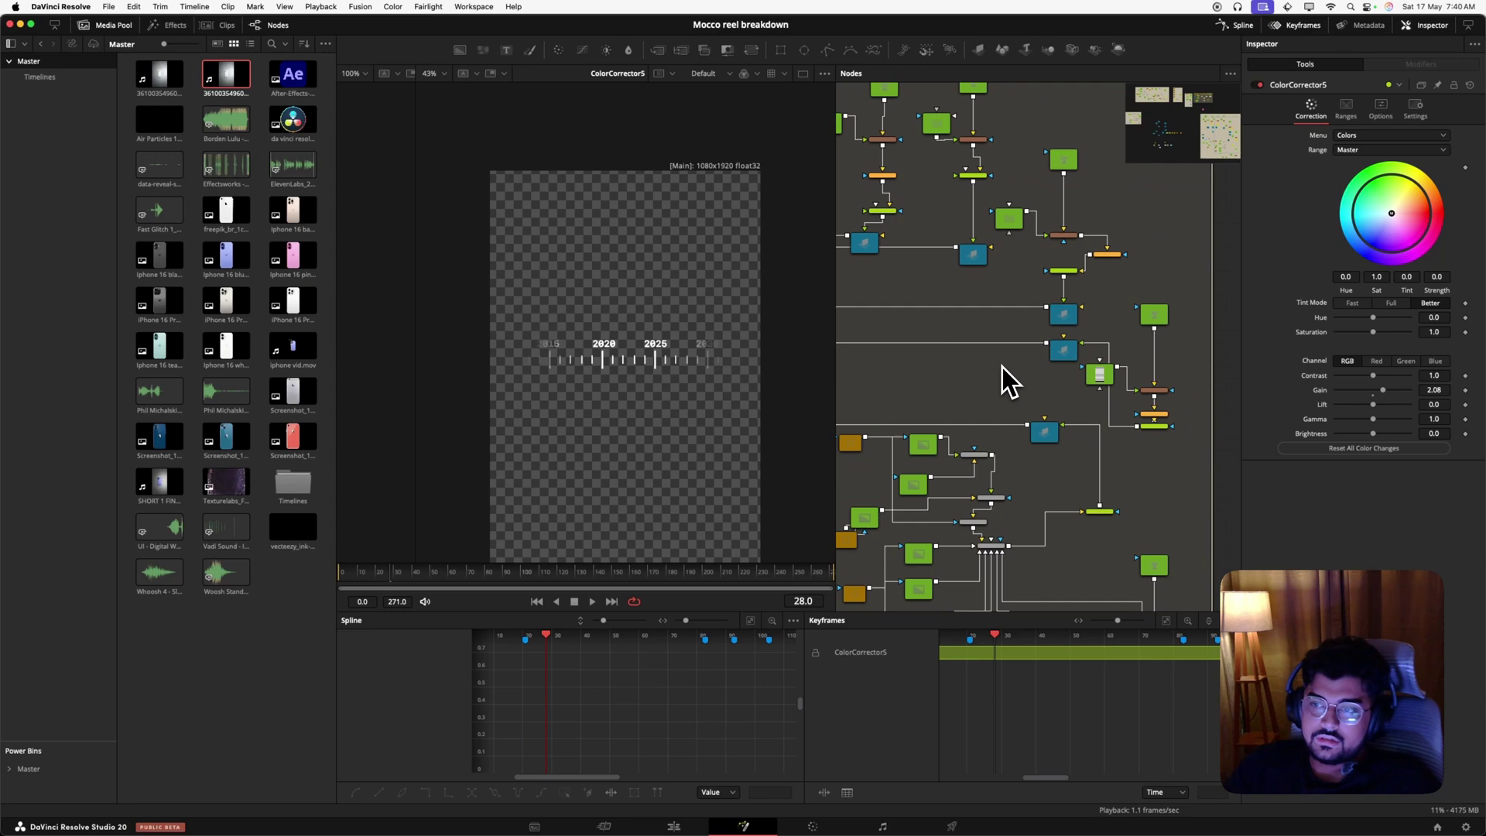
{"action": "scroll", "coordinate": [1156, 386], "scroll_direction": "up", "scroll_amount": 4}
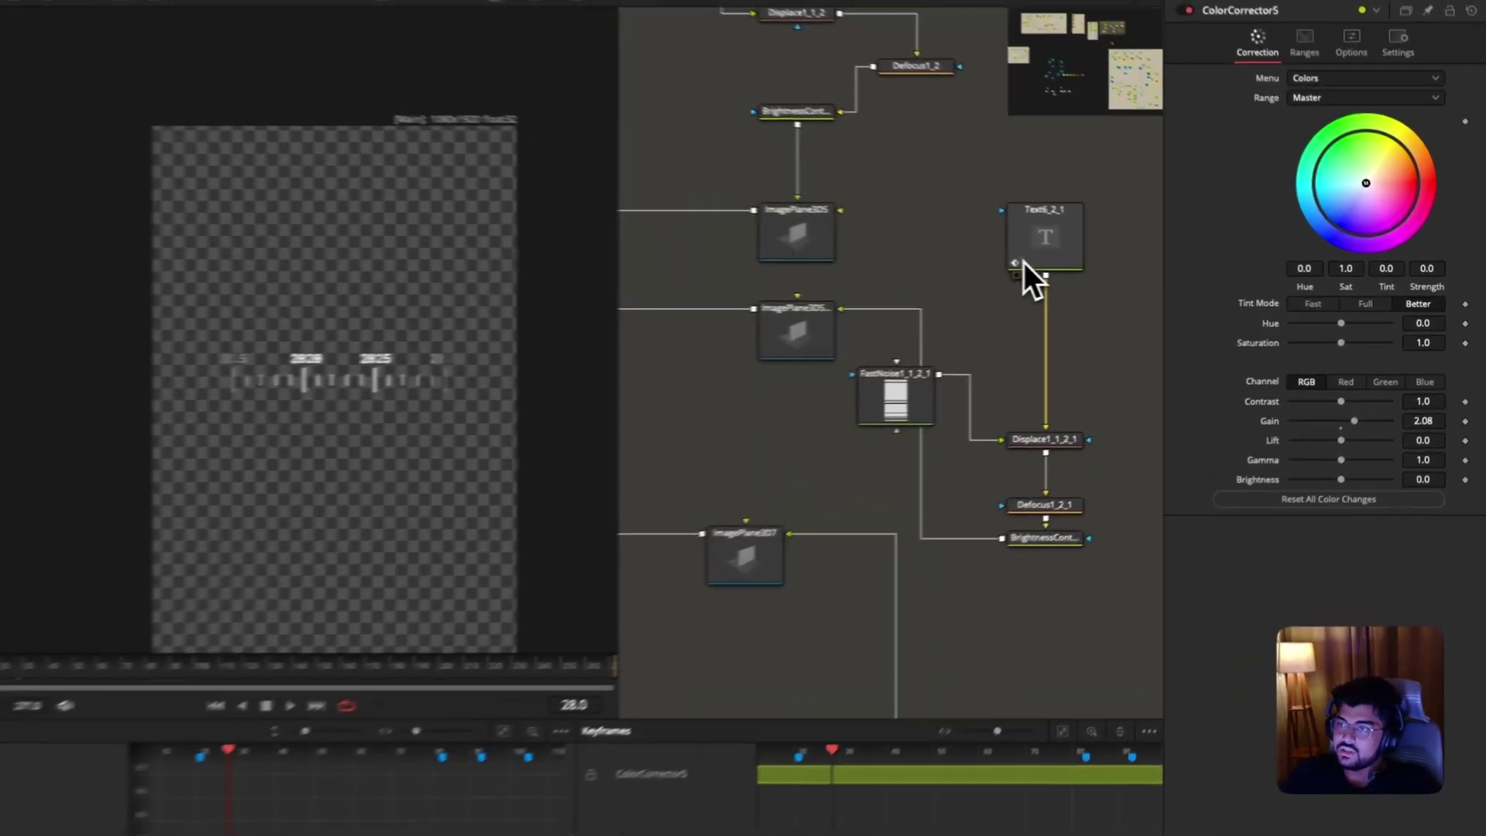
{"action": "left_click", "coordinate": [1153, 260]}
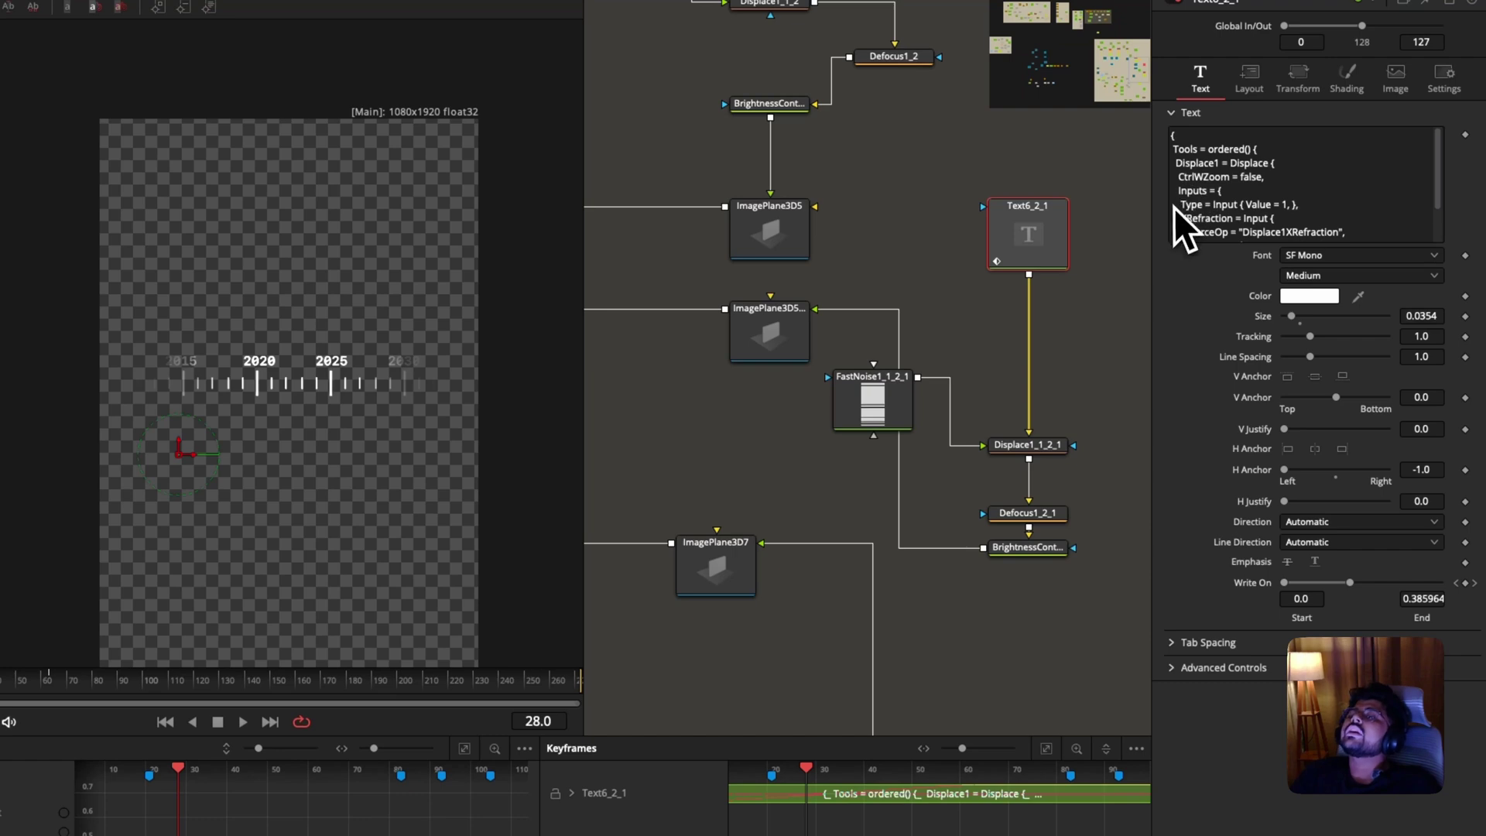
Copy the Text6_2_1 branch nodes and paste them as code below the existing list in the project notes.
{"action": "left_click_drag", "start_coordinate": [653, 97], "coordinate": [1083, 584]}
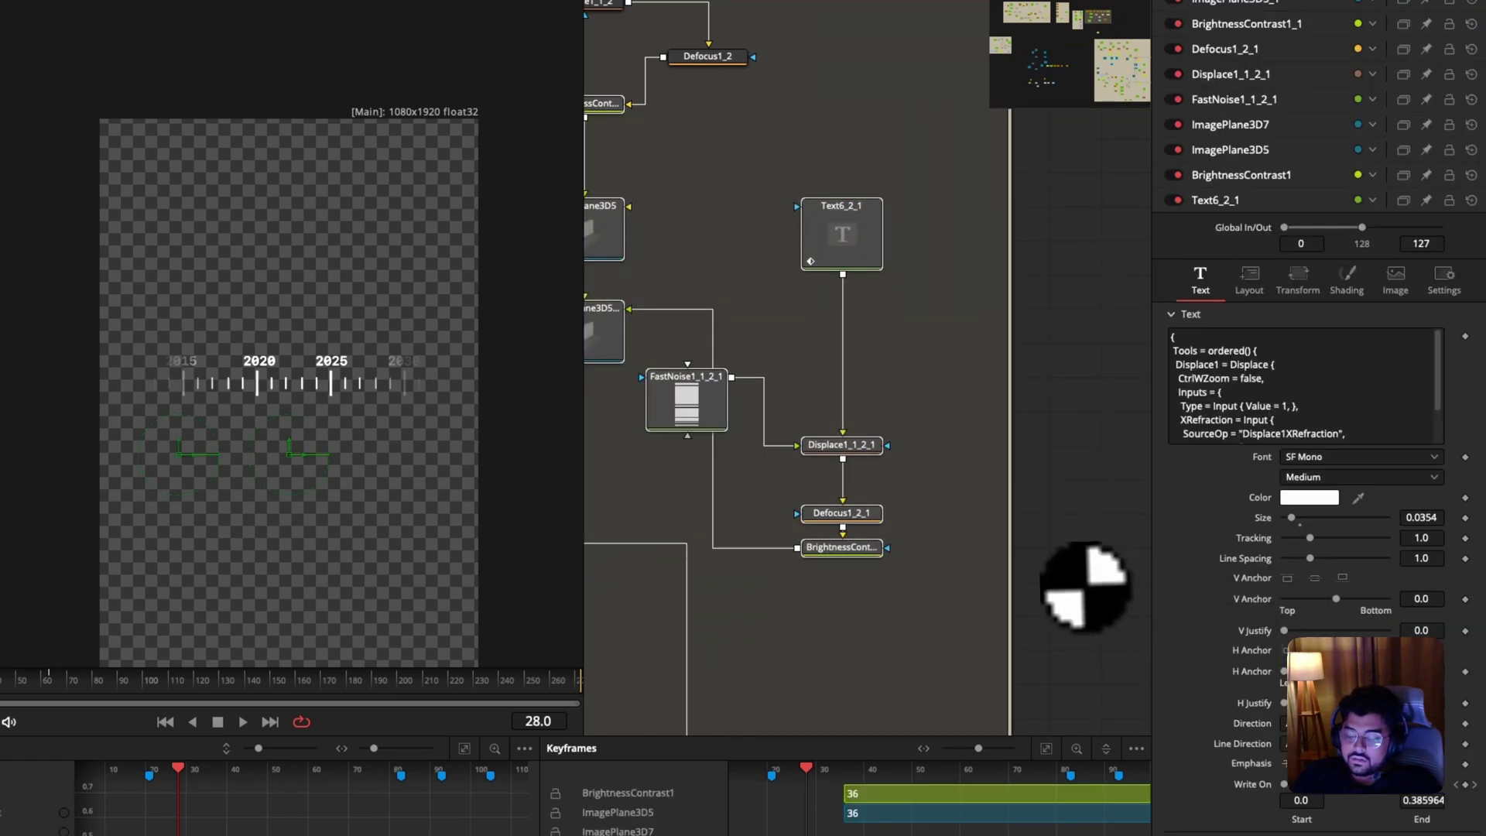
{"action": "key", "text": "super+c"}
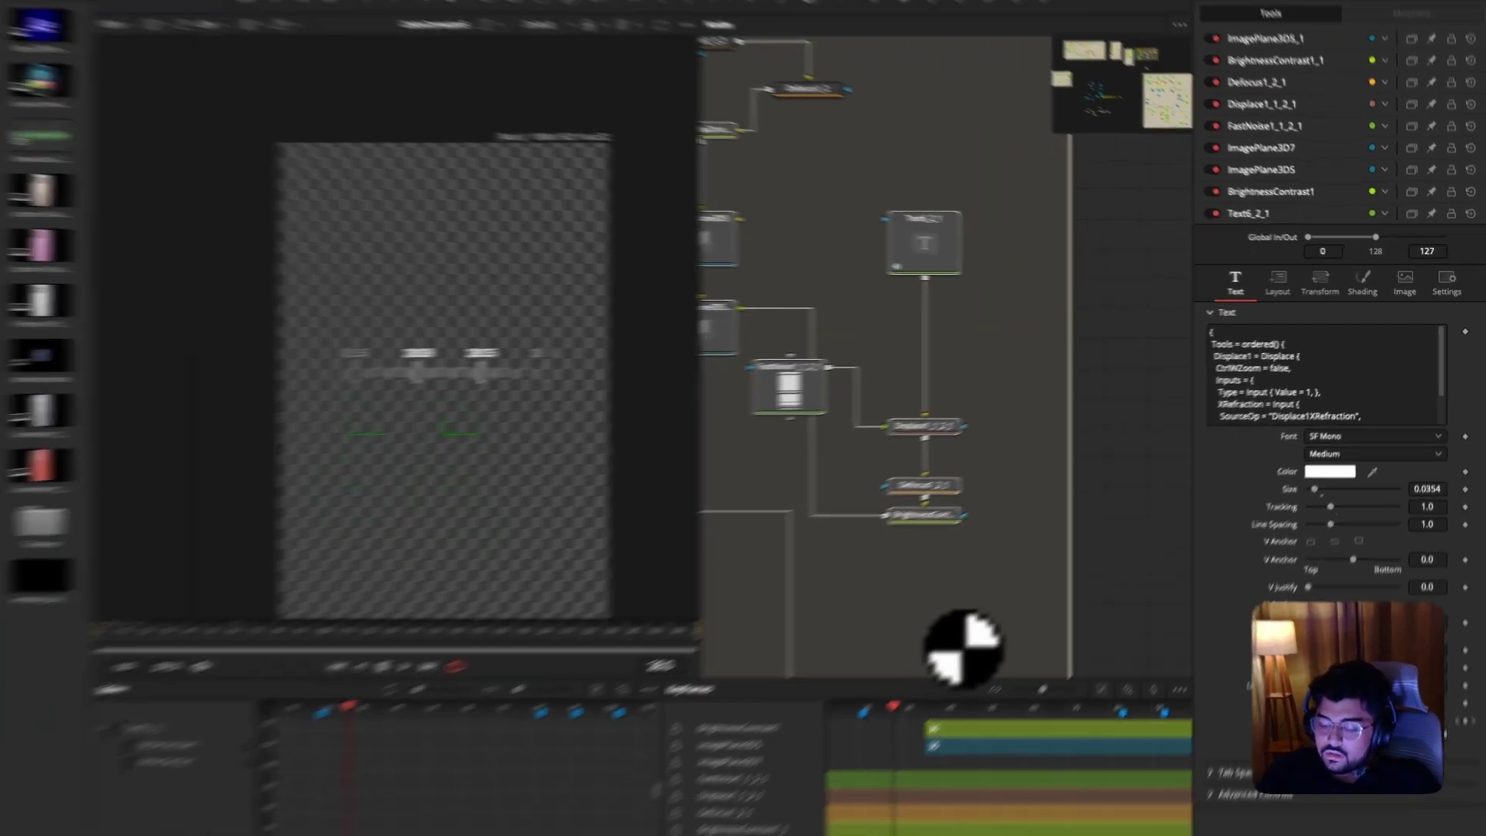
{"action": "key", "text": "alt+n"}
{"action": "key", "text": "ctrl+n"}
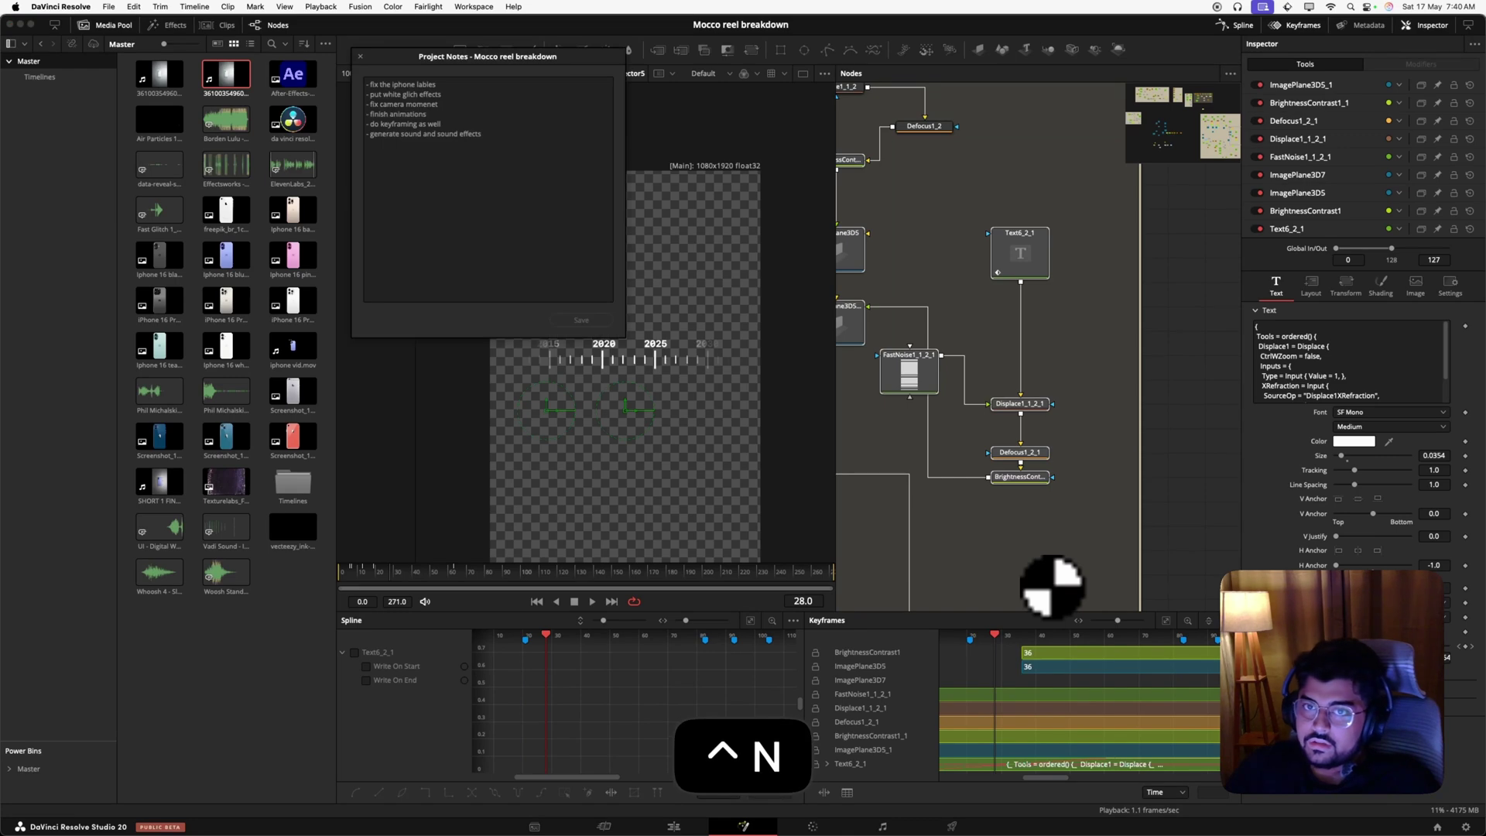
{"action": "left_click", "coordinate": [479, 205]}
{"action": "key", "text": "Return"}
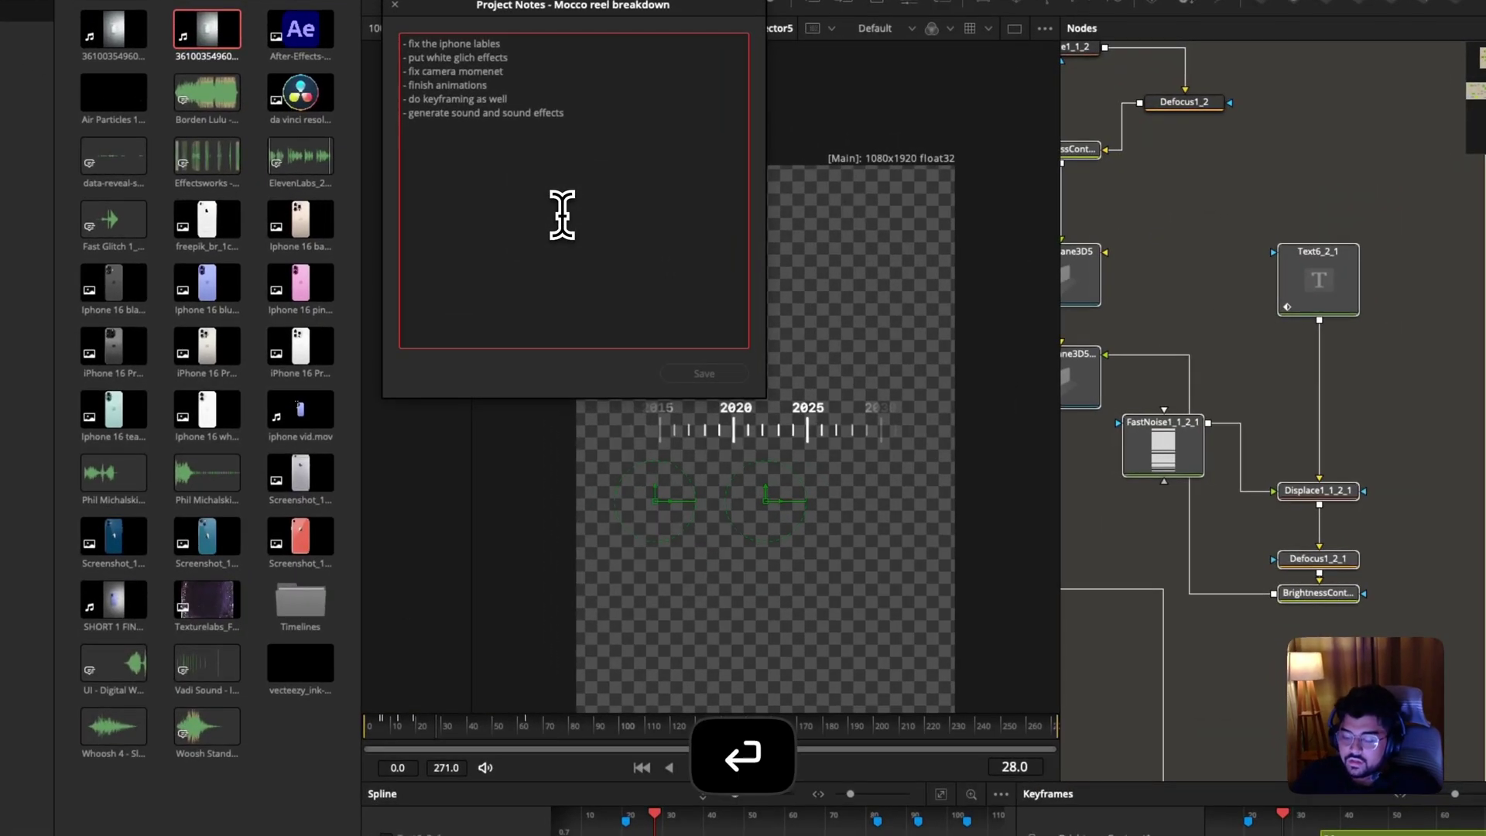
{"action": "key", "text": "super+v"}
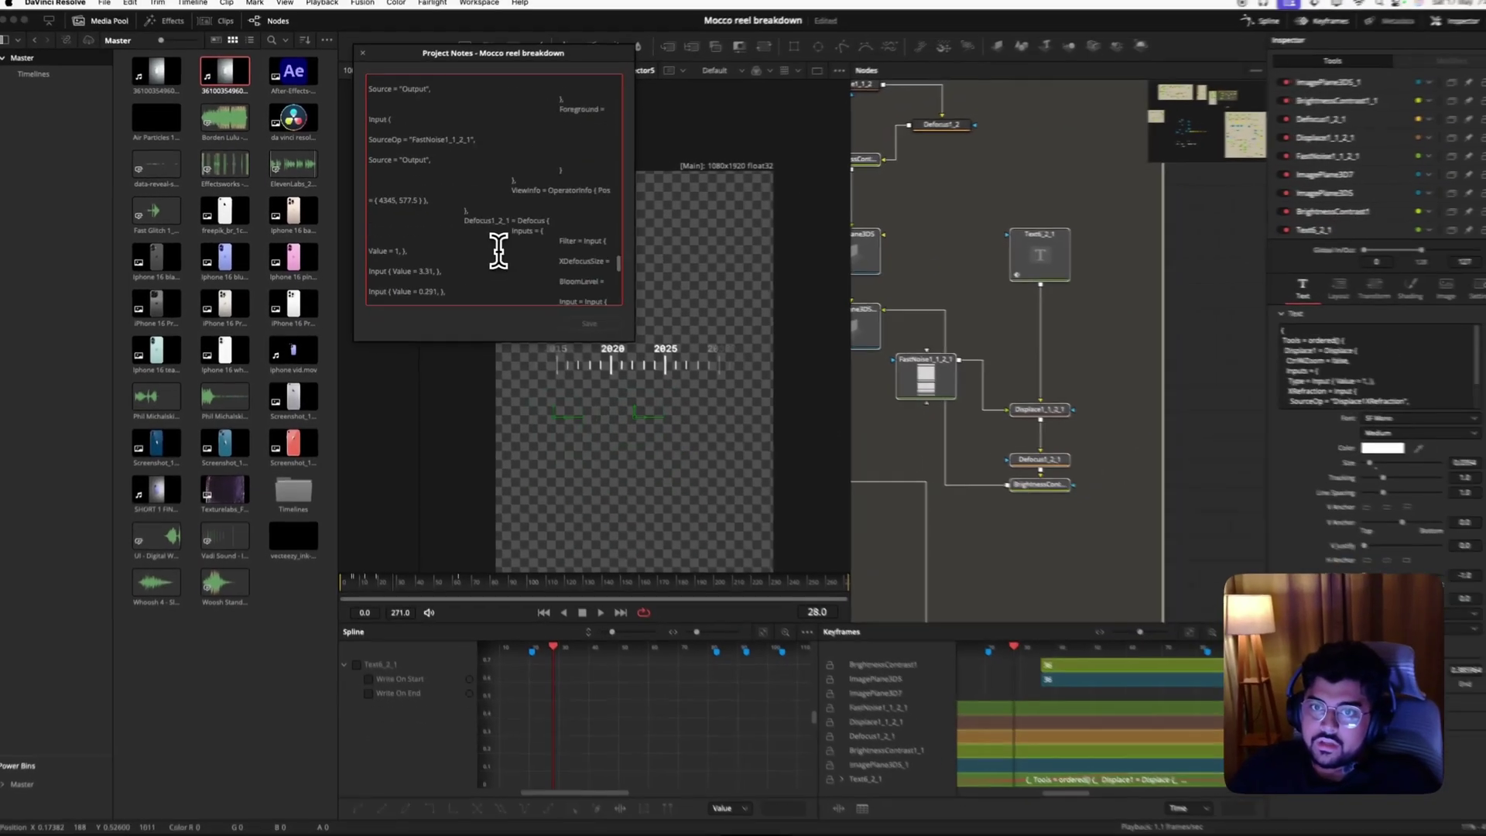
Review the pasted node code from its beginning, undo the paste and close the project notes.
{"action": "scroll", "coordinate": [569, 256], "scroll_direction": "up", "scroll_amount": 15}
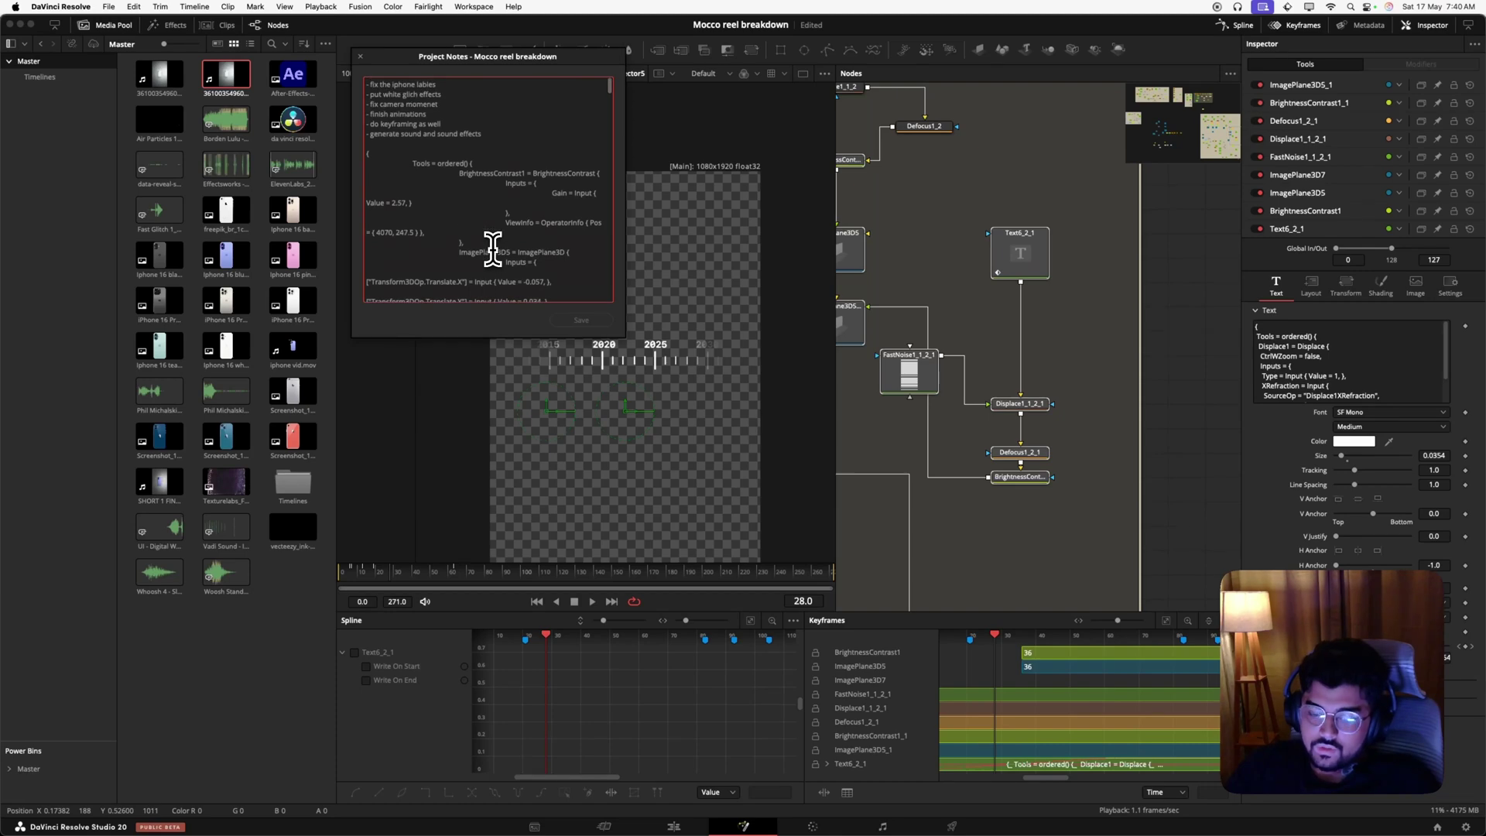
{"action": "key", "text": "super+z"}
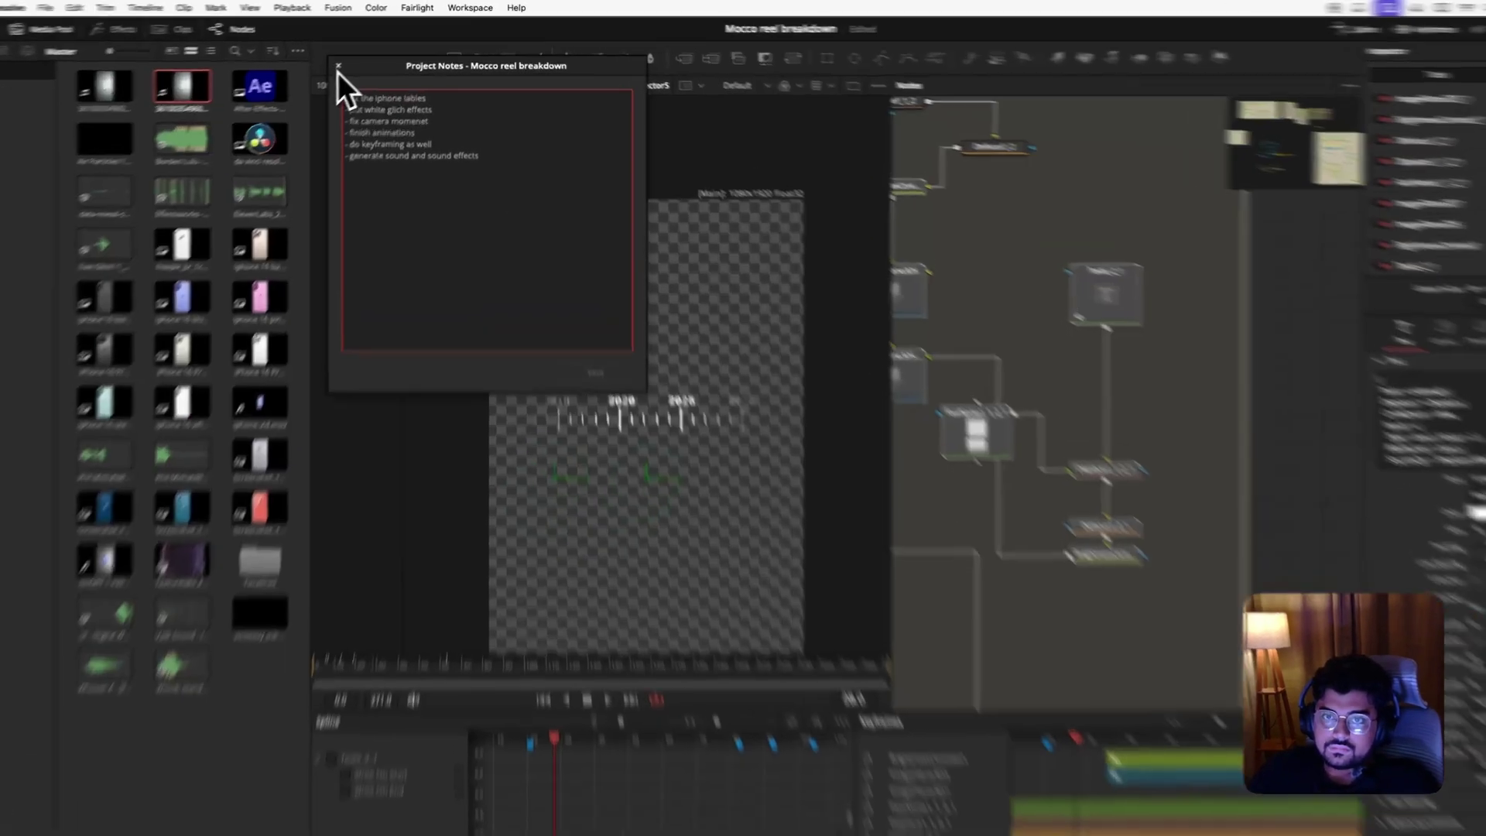
{"action": "left_click", "coordinate": [360, 55]}
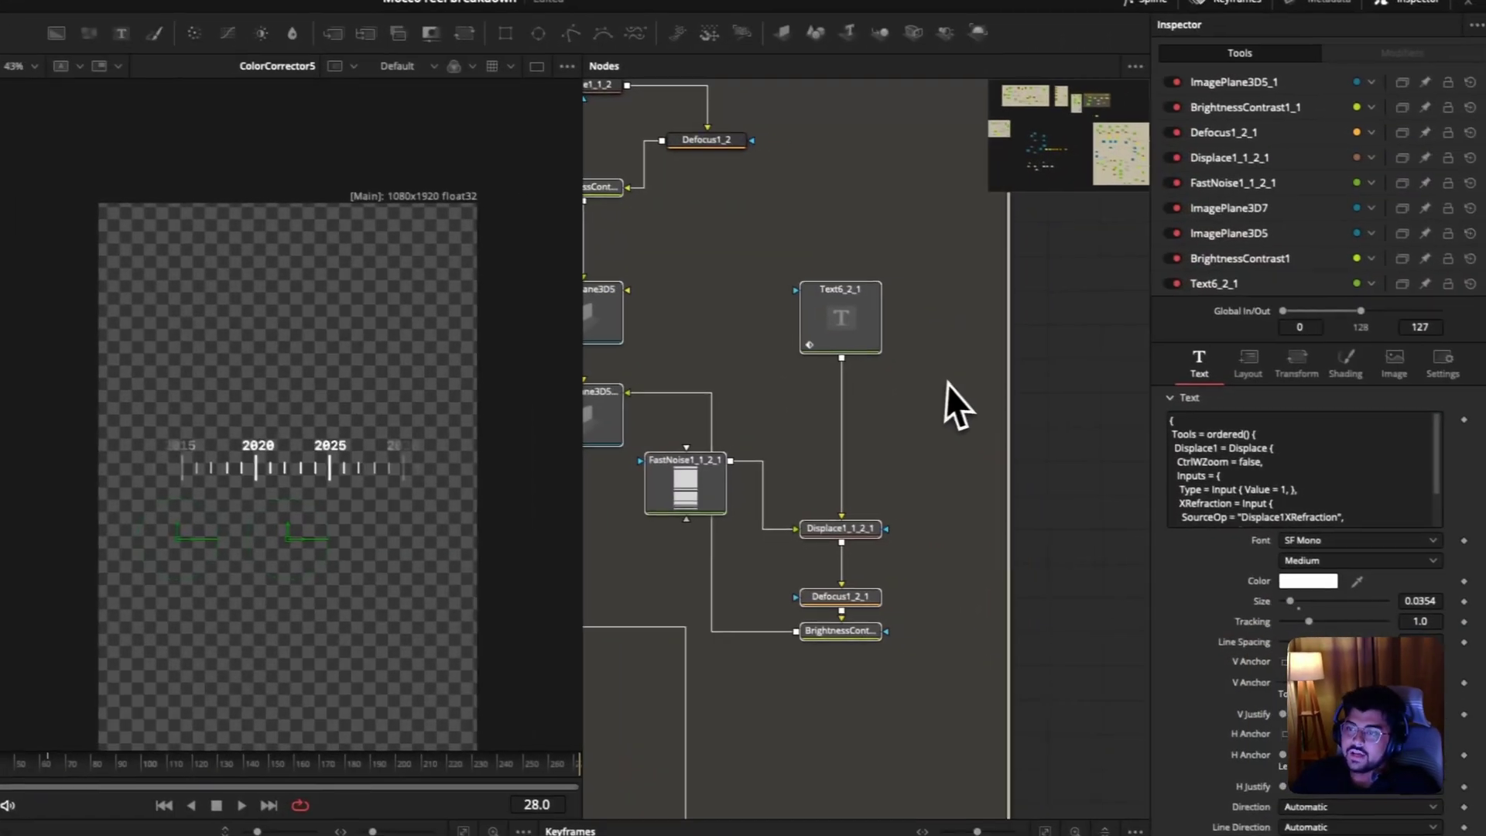
Inspect the code text of Text6_2_1, show Displace1_1_2_1 in the viewer and preview the write-on between frames 0 and 45.
{"action": "left_click", "coordinate": [840, 331]}
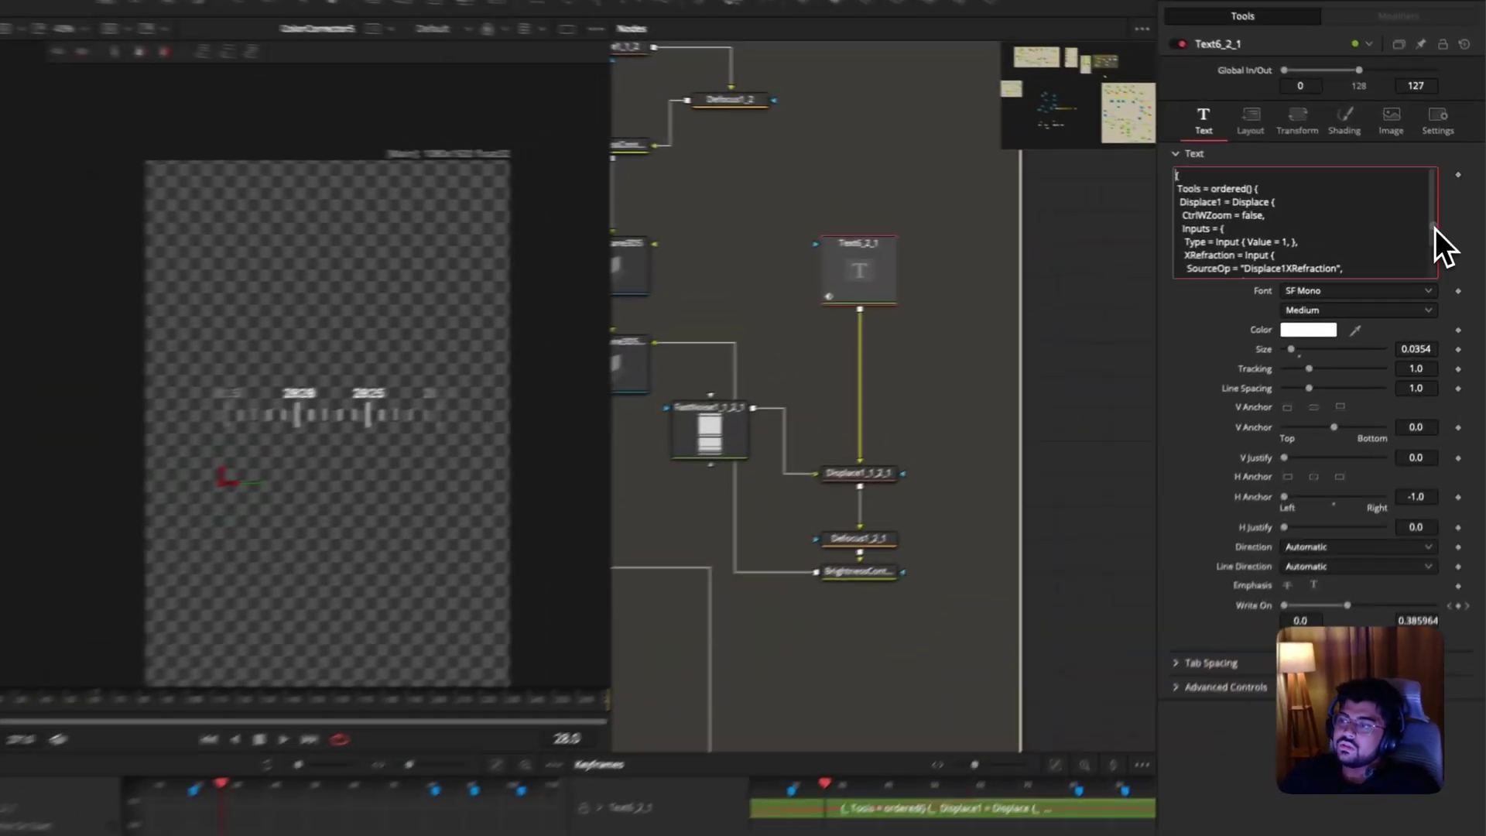
{"action": "scroll", "coordinate": [1437, 232], "scroll_direction": "down", "scroll_amount": 3}
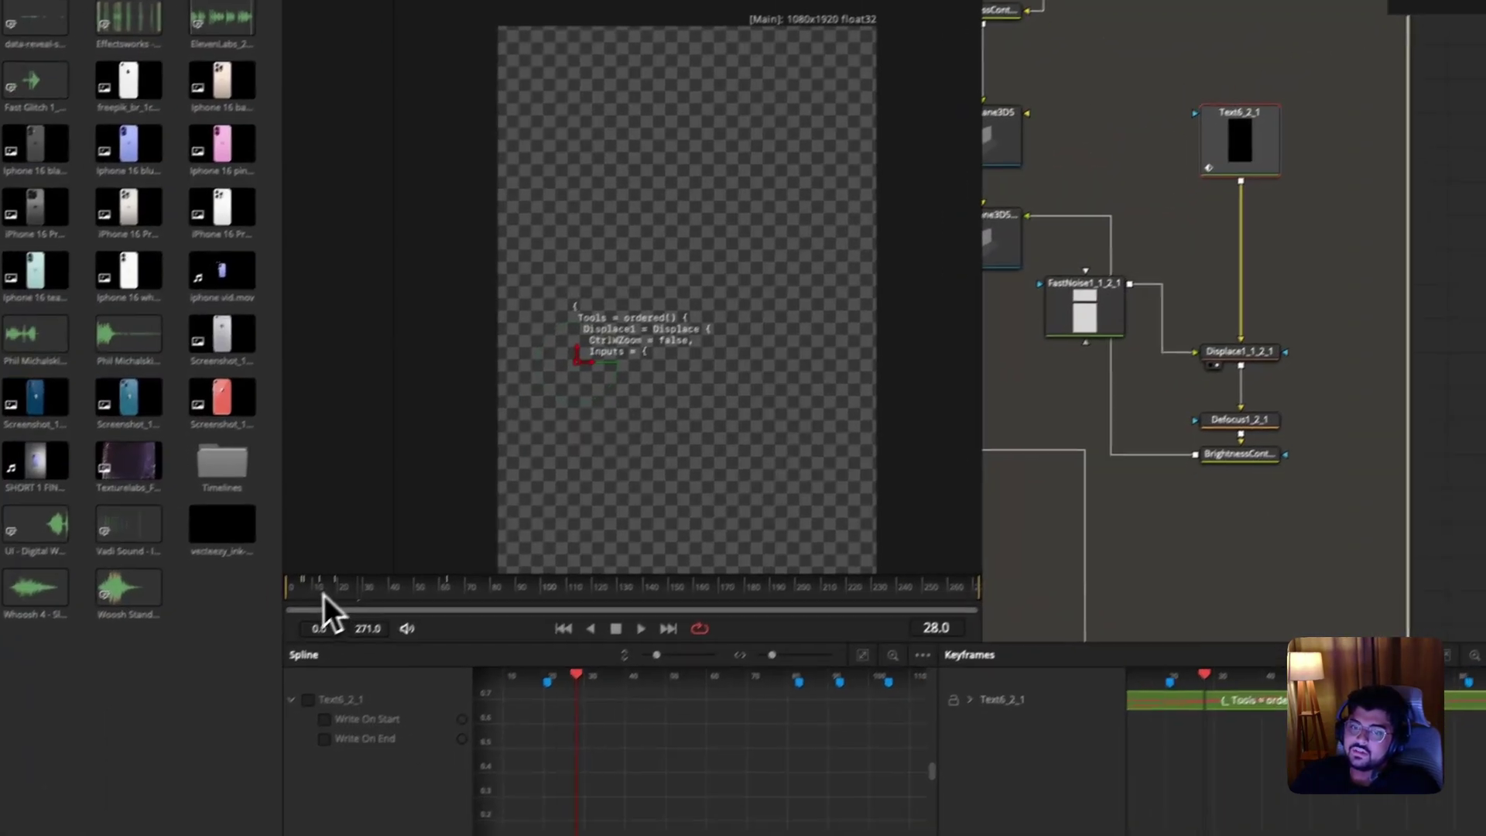
{"action": "left_click_drag", "start_coordinate": [374, 571], "coordinate": [300, 595]}
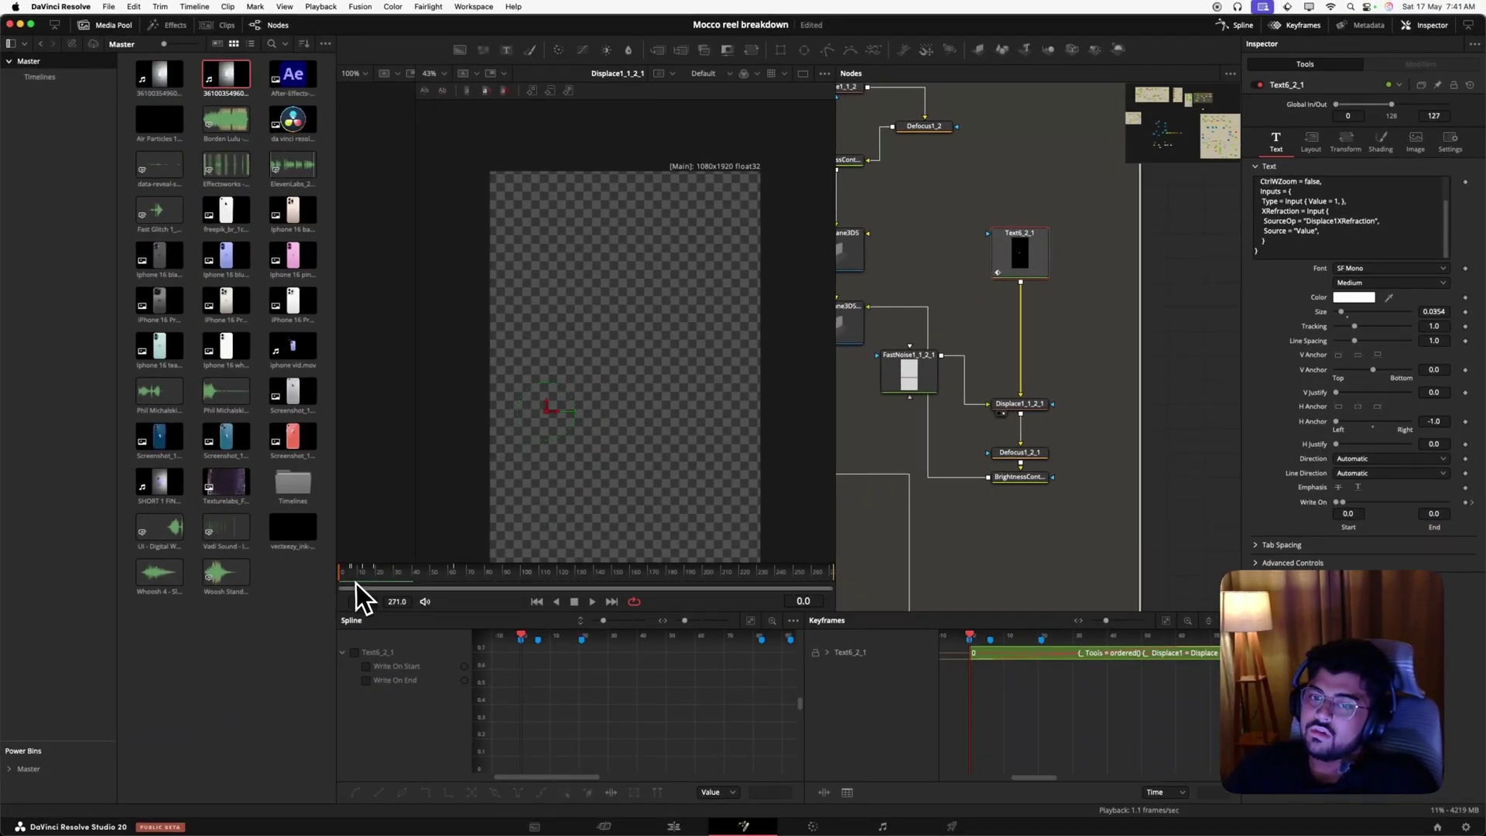
{"action": "left_click_drag", "start_coordinate": [356, 580], "coordinate": [413, 575]}
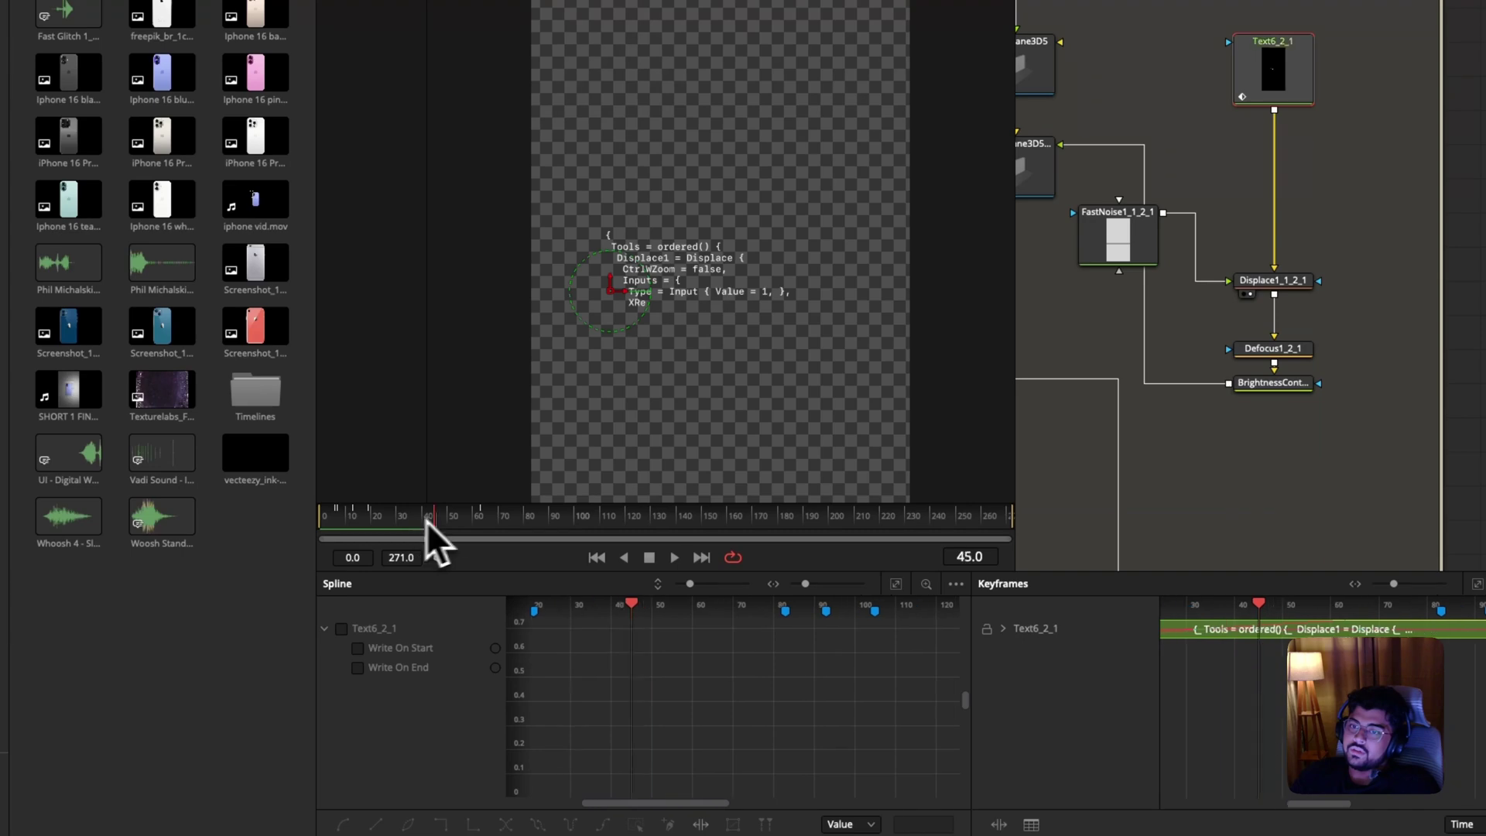
{"action": "left_click_drag", "start_coordinate": [428, 520], "coordinate": [292, 528]}
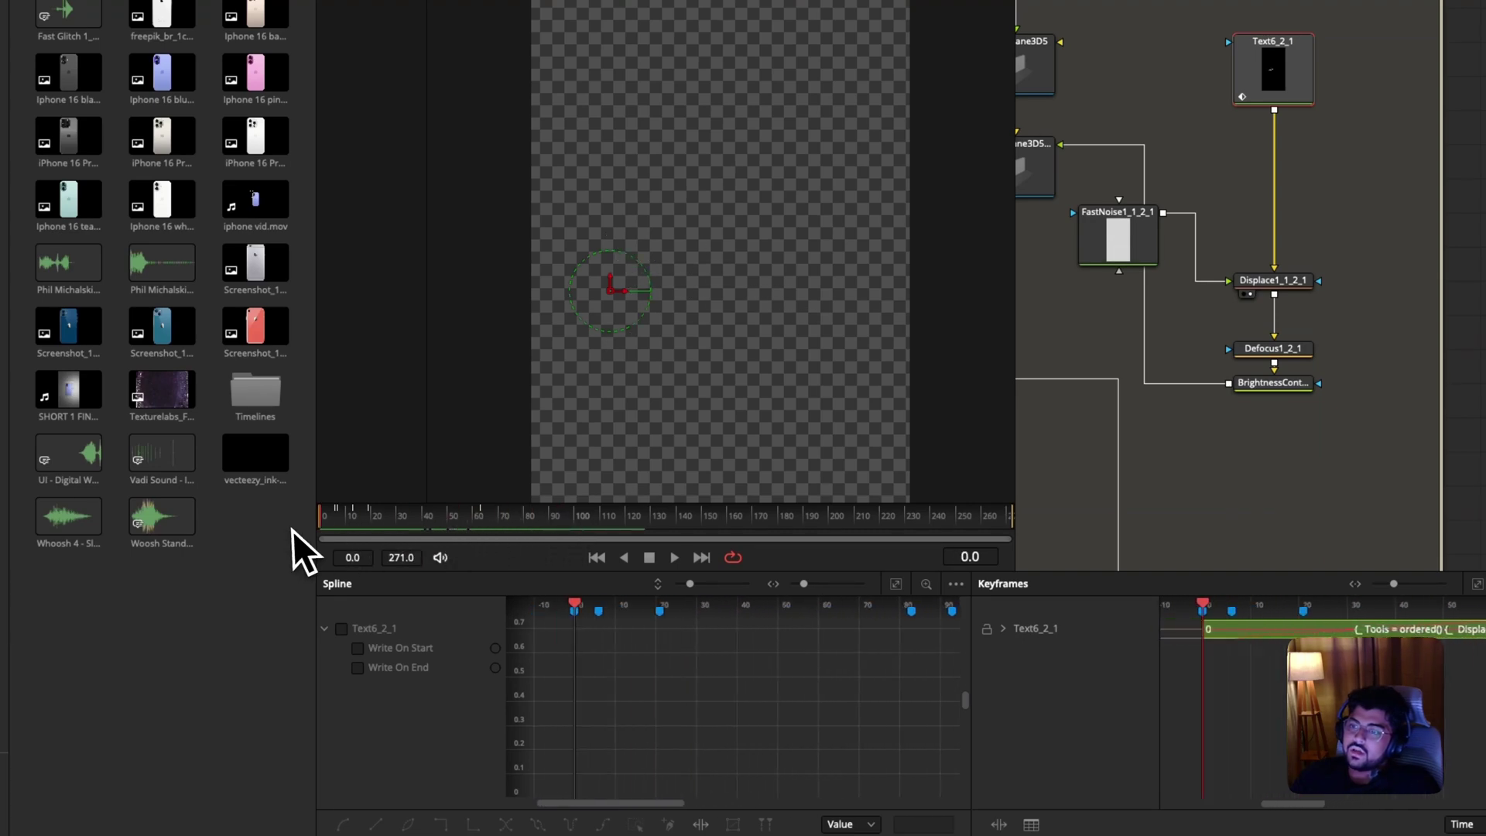
Inspect the settings of Displace1_1_2_1 and of the FastNoise1_1_2_1 node feeding it.
{"action": "left_click", "coordinate": [1273, 281]}
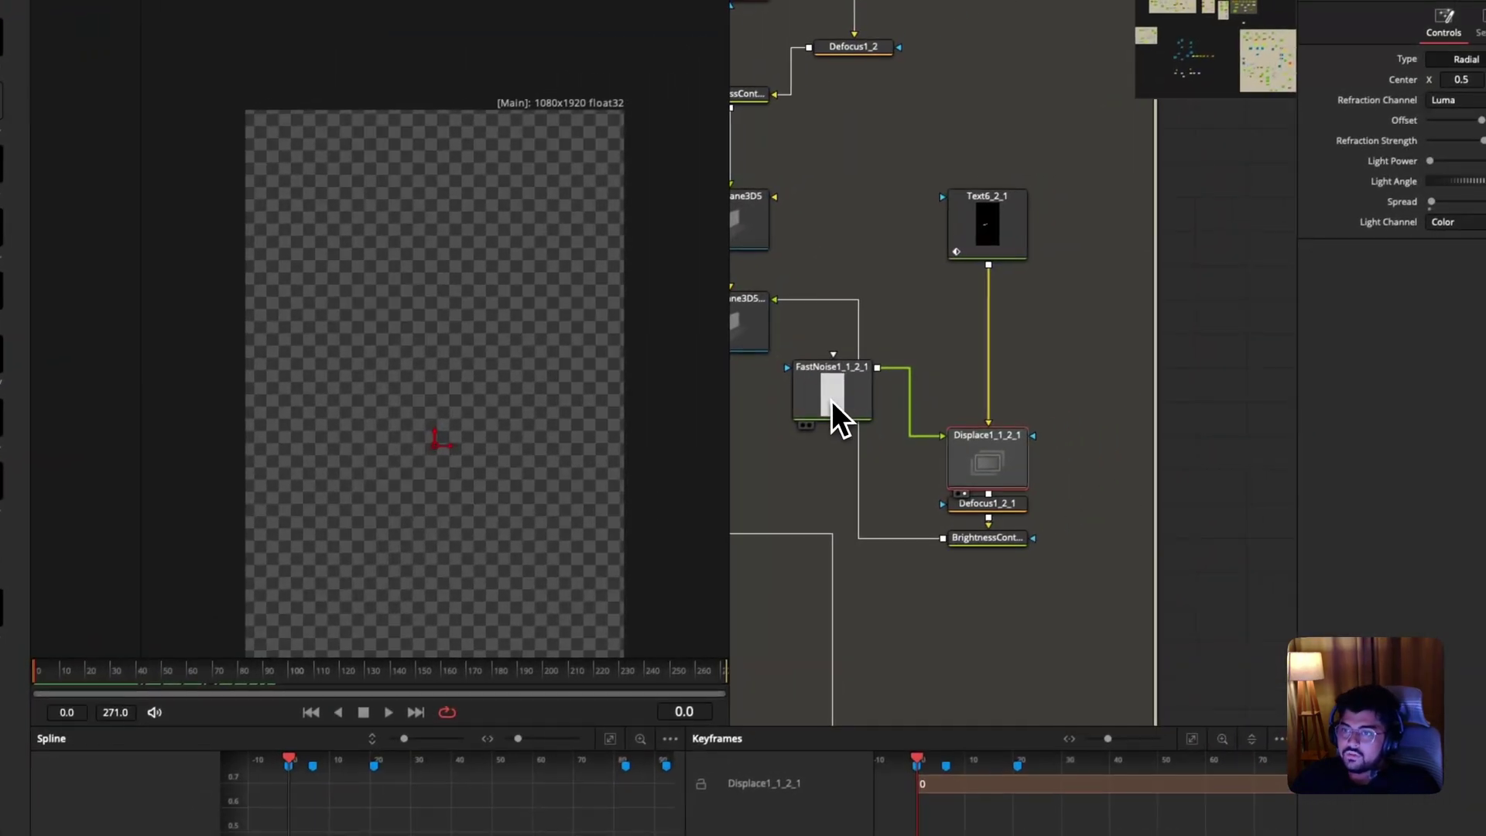
{"action": "left_click", "coordinate": [964, 325]}
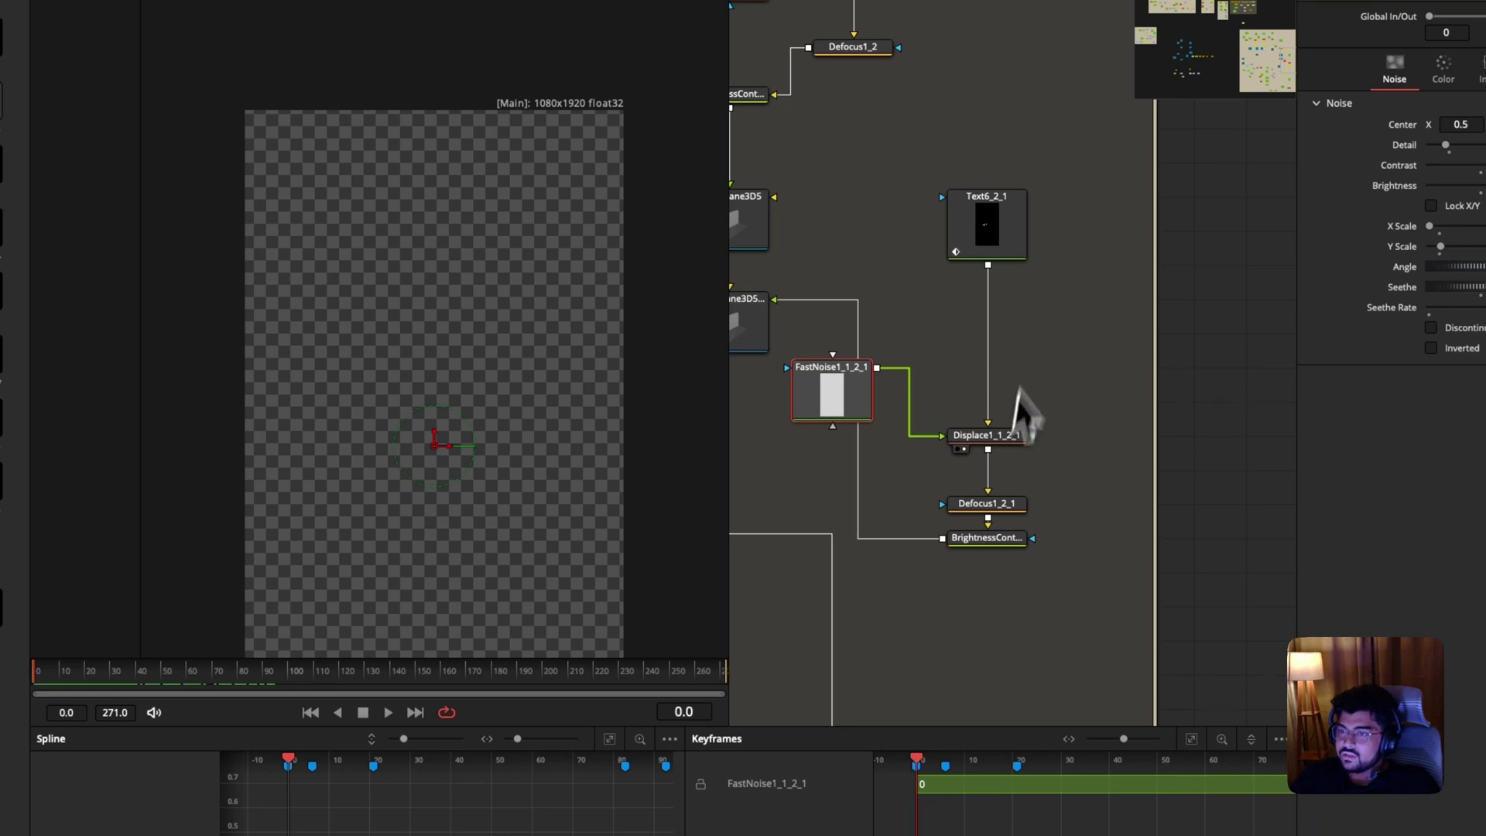
{"action": "left_click", "coordinate": [1000, 438]}
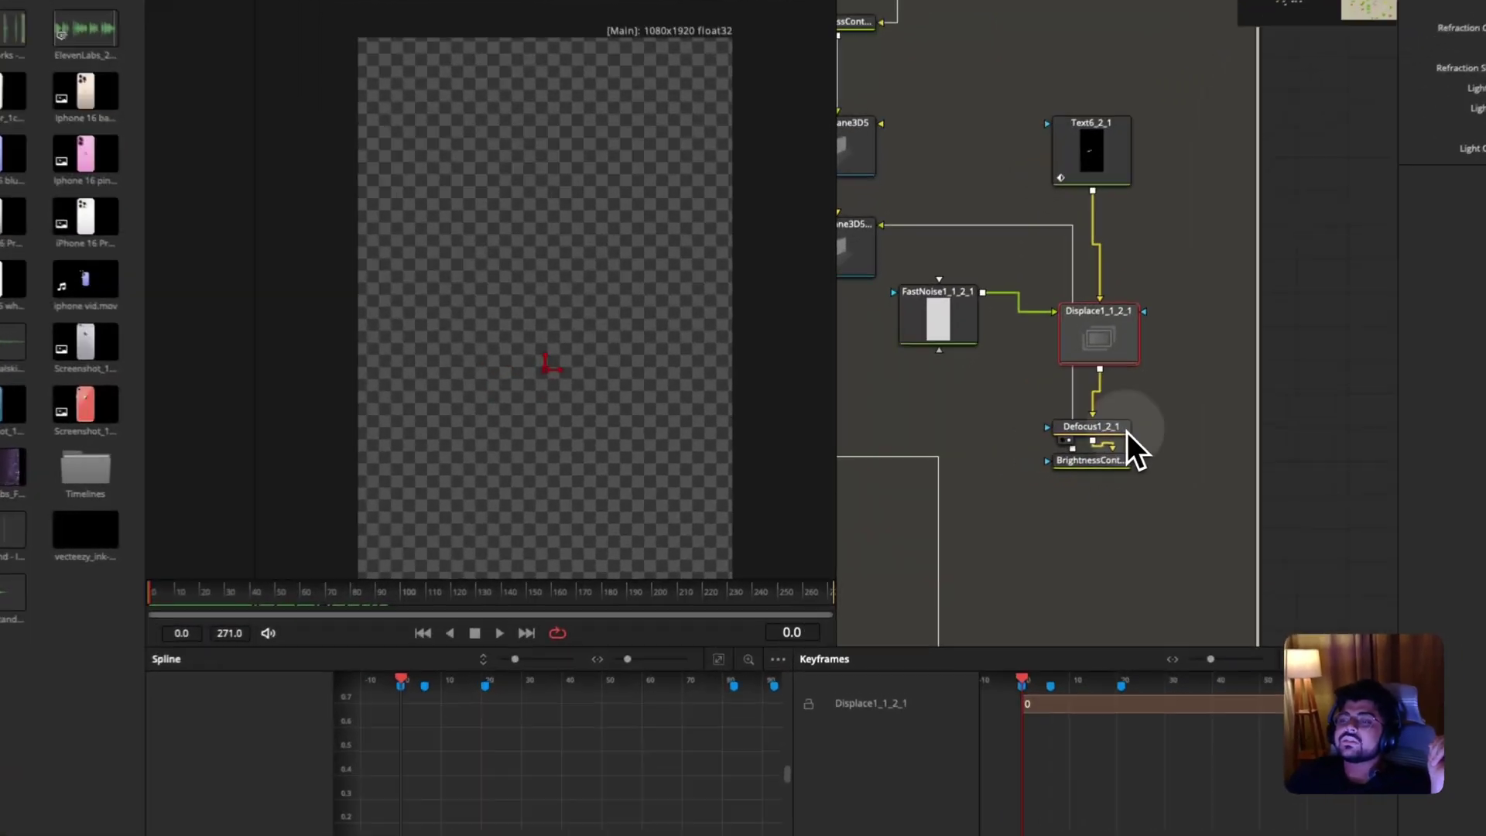
Inspect Defocus1_2_1, place it between the displace and brightness nodes, and preview BrightnessContrast1_1 at frame 75.
{"action": "left_click", "coordinate": [1035, 460]}
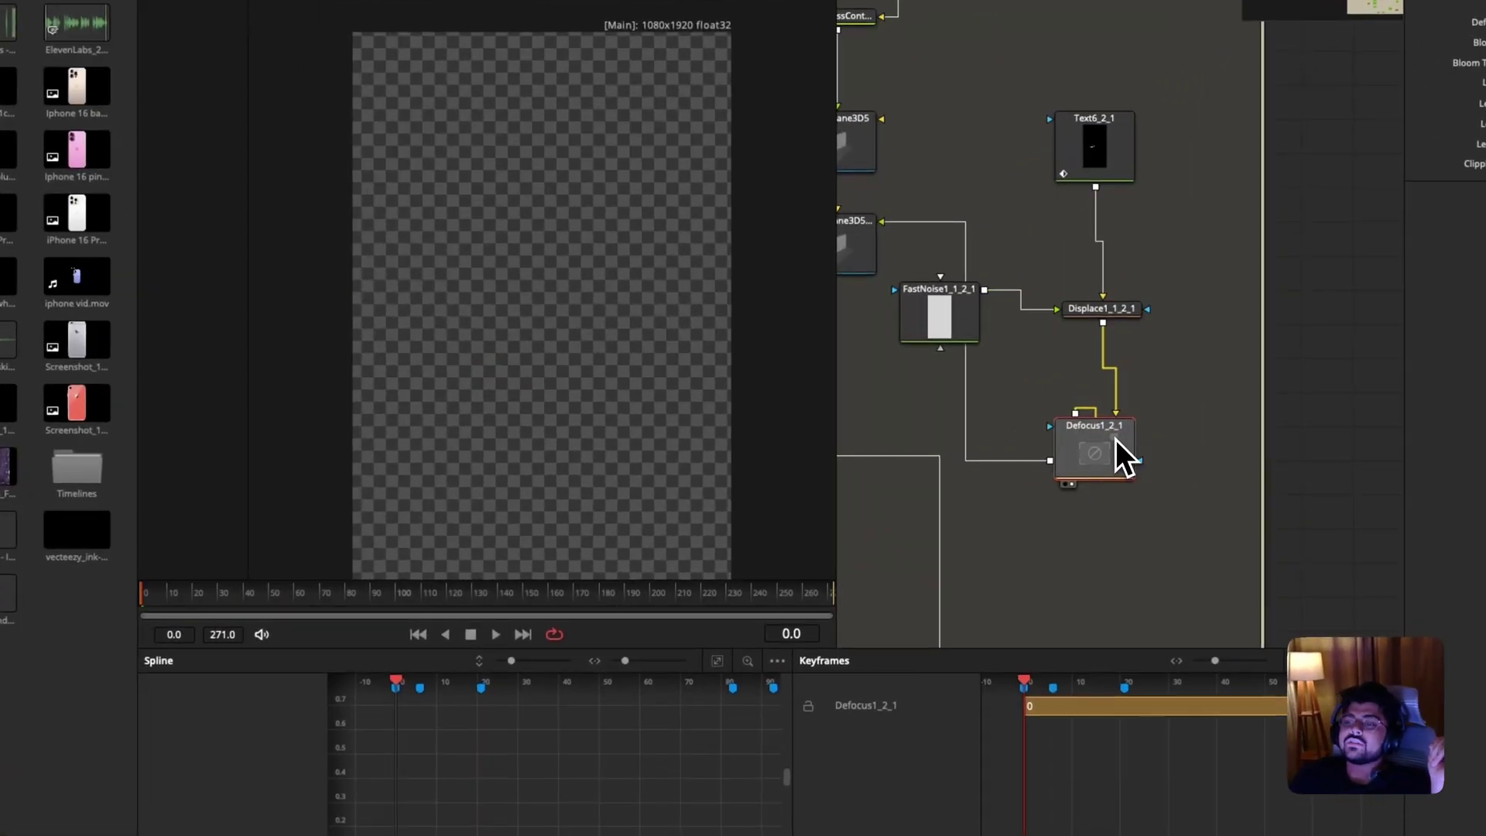
{"action": "left_click_drag", "start_coordinate": [1116, 439], "coordinate": [1113, 376]}
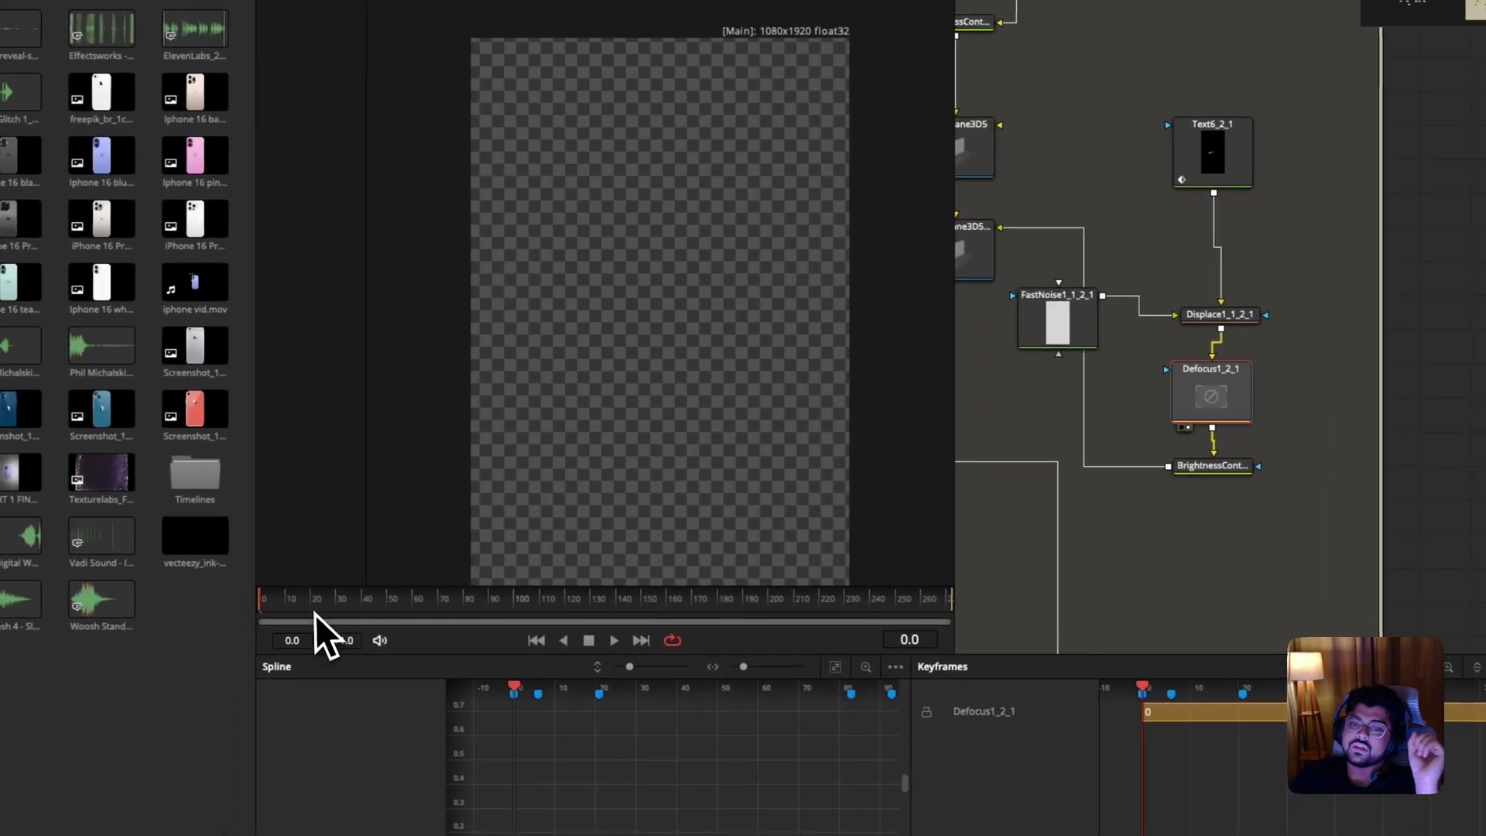
{"action": "left_click_drag", "start_coordinate": [314, 614], "coordinate": [451, 600]}
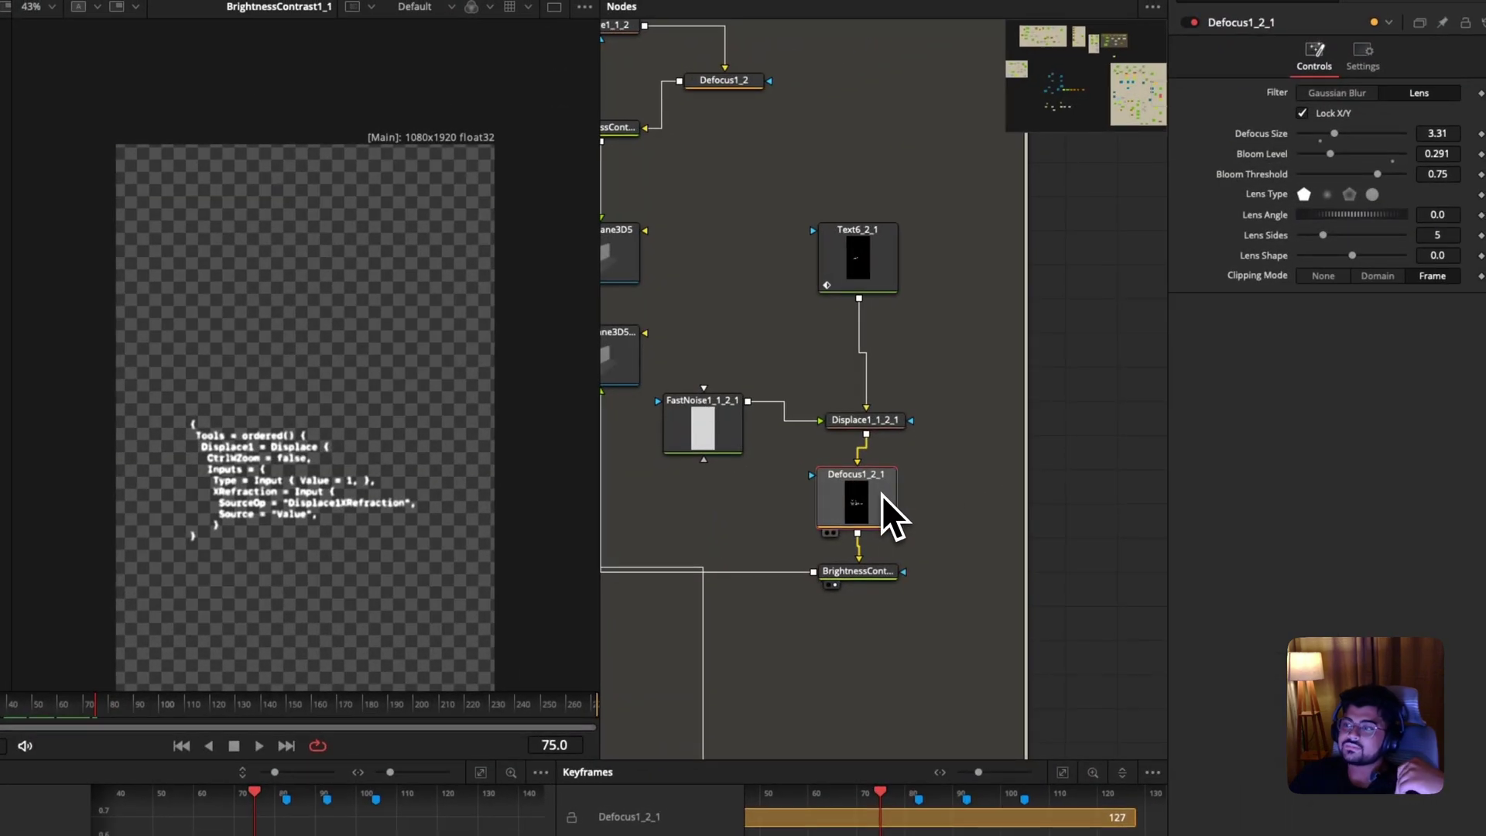
Follow the BrightnessContrast1_1 output to ImagePlane3D5_1 and show that plane in the viewer.
{"action": "scroll", "coordinate": [871, 356], "scroll_direction": "left", "scroll_amount": 5}
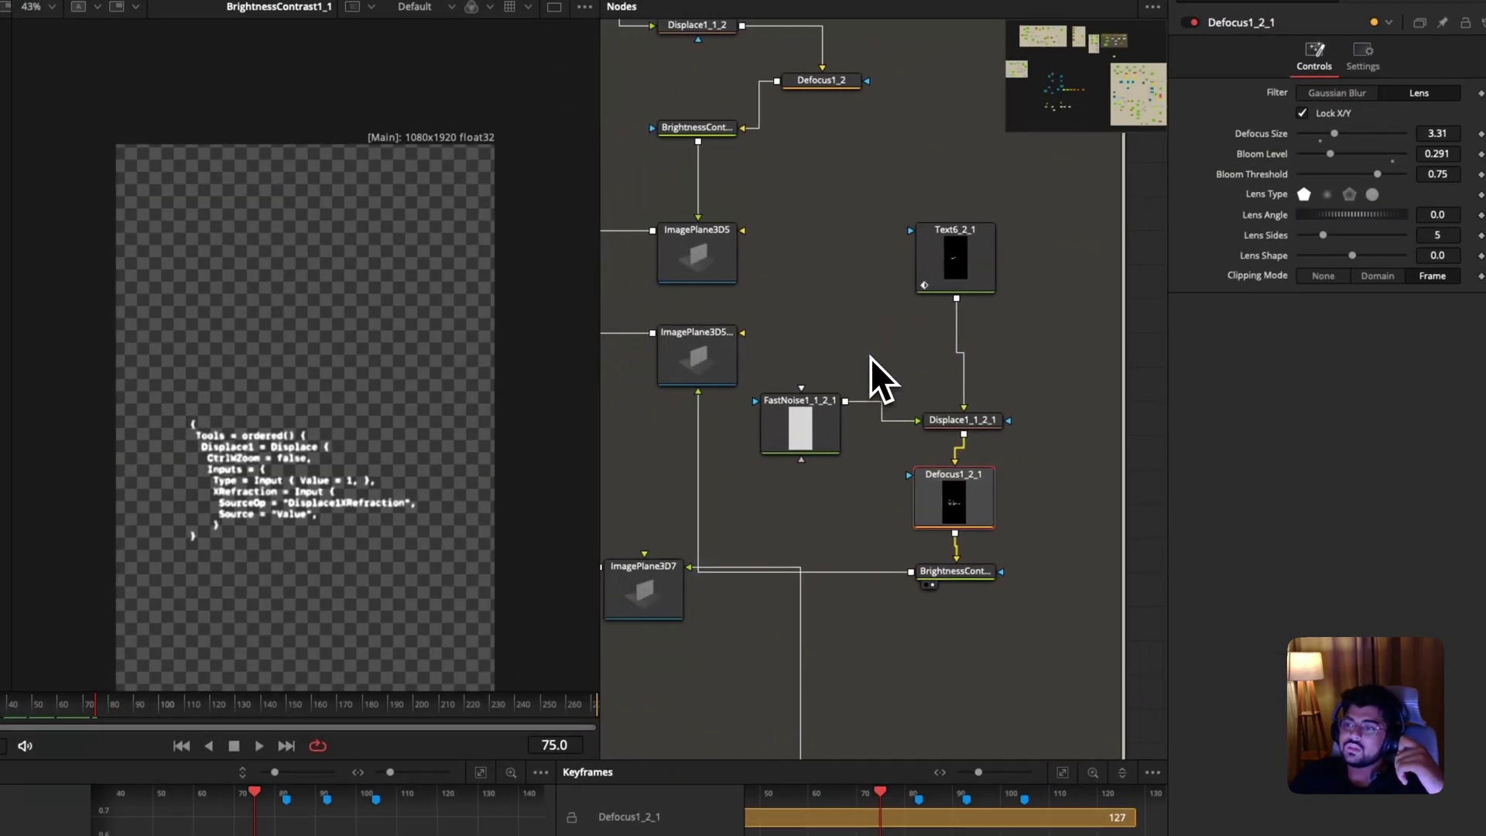
{"action": "key", "text": "1"}
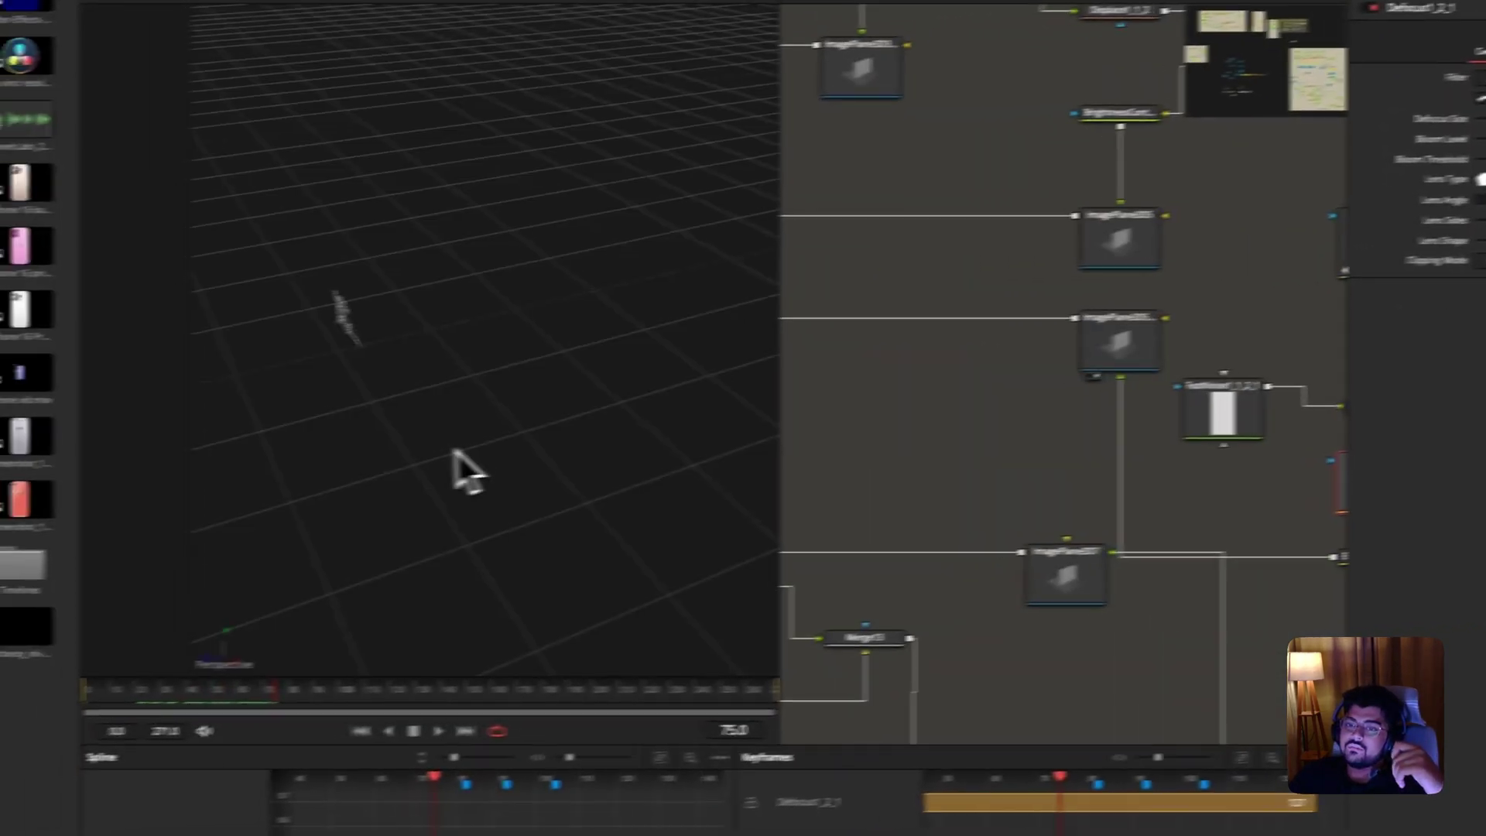
{"action": "scroll", "coordinate": [956, 387], "scroll_direction": "left", "scroll_amount": 2}
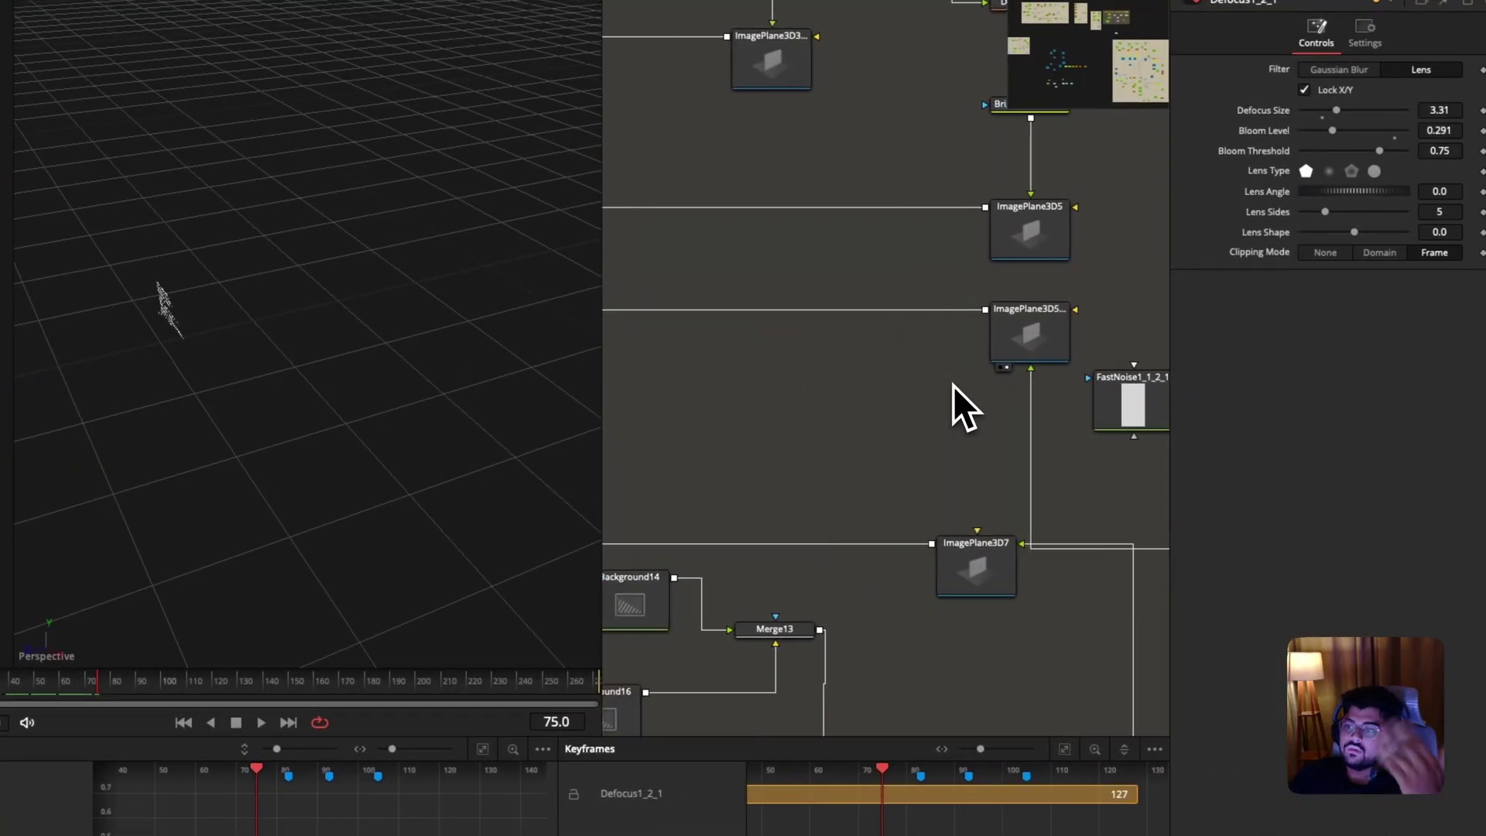
Go to the neighbouring Text6_2 branch, show Text6_2 in the viewer and rewind to frame 0.
{"action": "scroll", "coordinate": [956, 386], "scroll_direction": "up", "scroll_amount": 5}
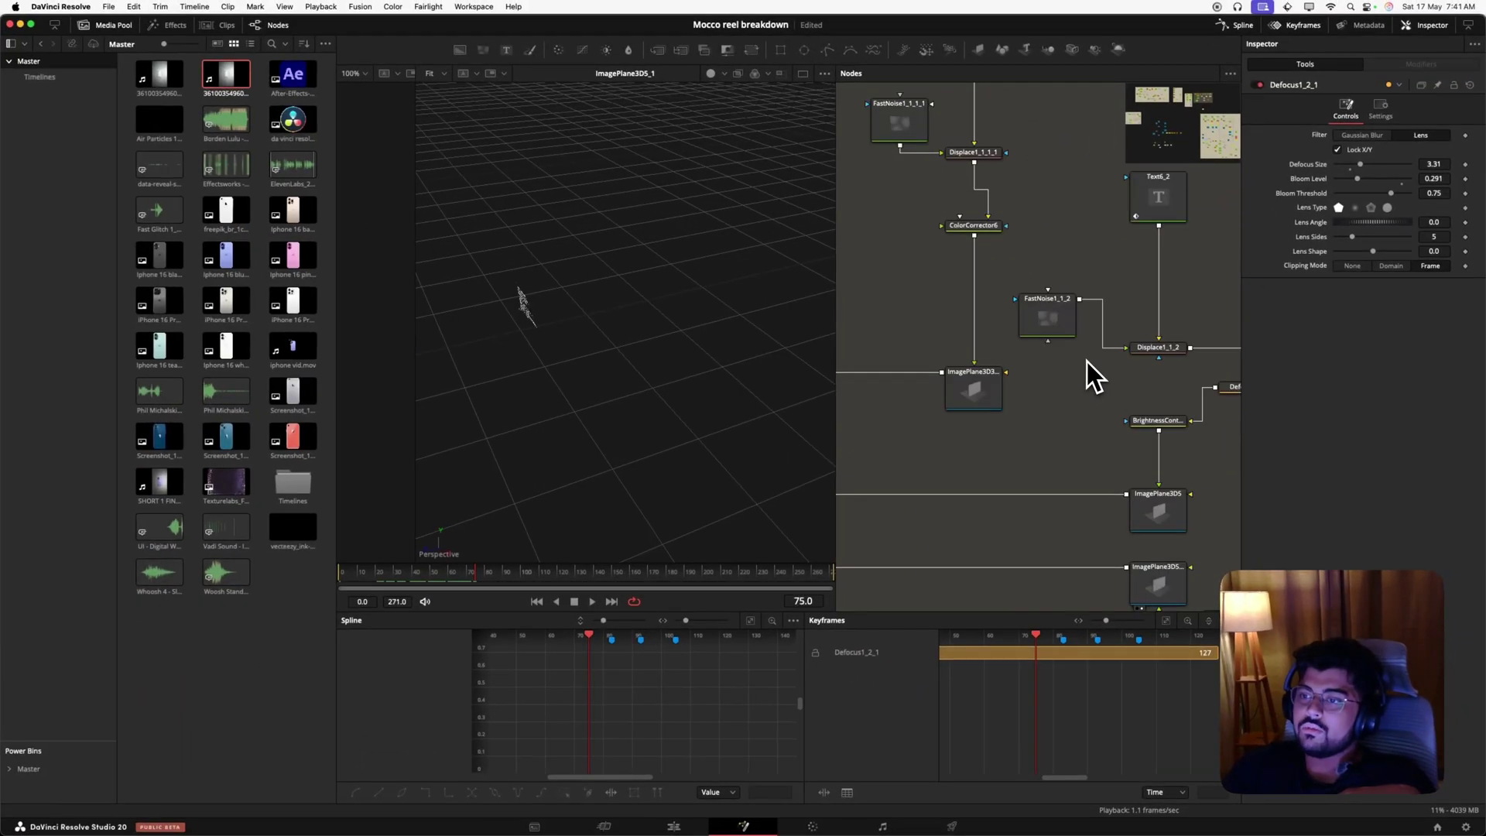
{"action": "scroll", "coordinate": [1086, 360], "scroll_direction": "right", "scroll_amount": 3}
{"action": "scroll", "coordinate": [1087, 360], "scroll_direction": "up", "scroll_amount": 3}
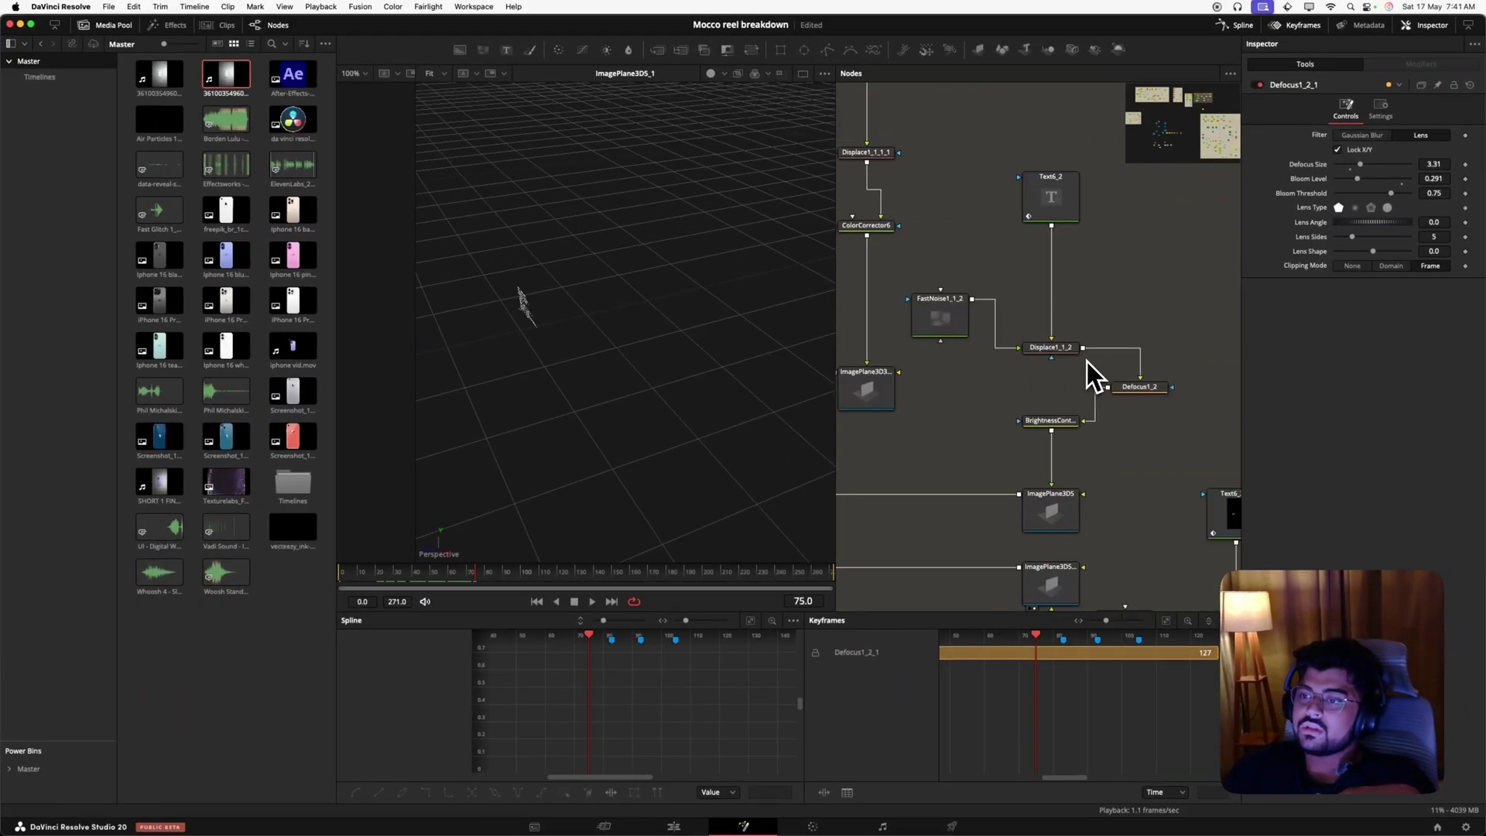
{"action": "left_click_drag", "start_coordinate": [1040, 298], "coordinate": [744, 346]}
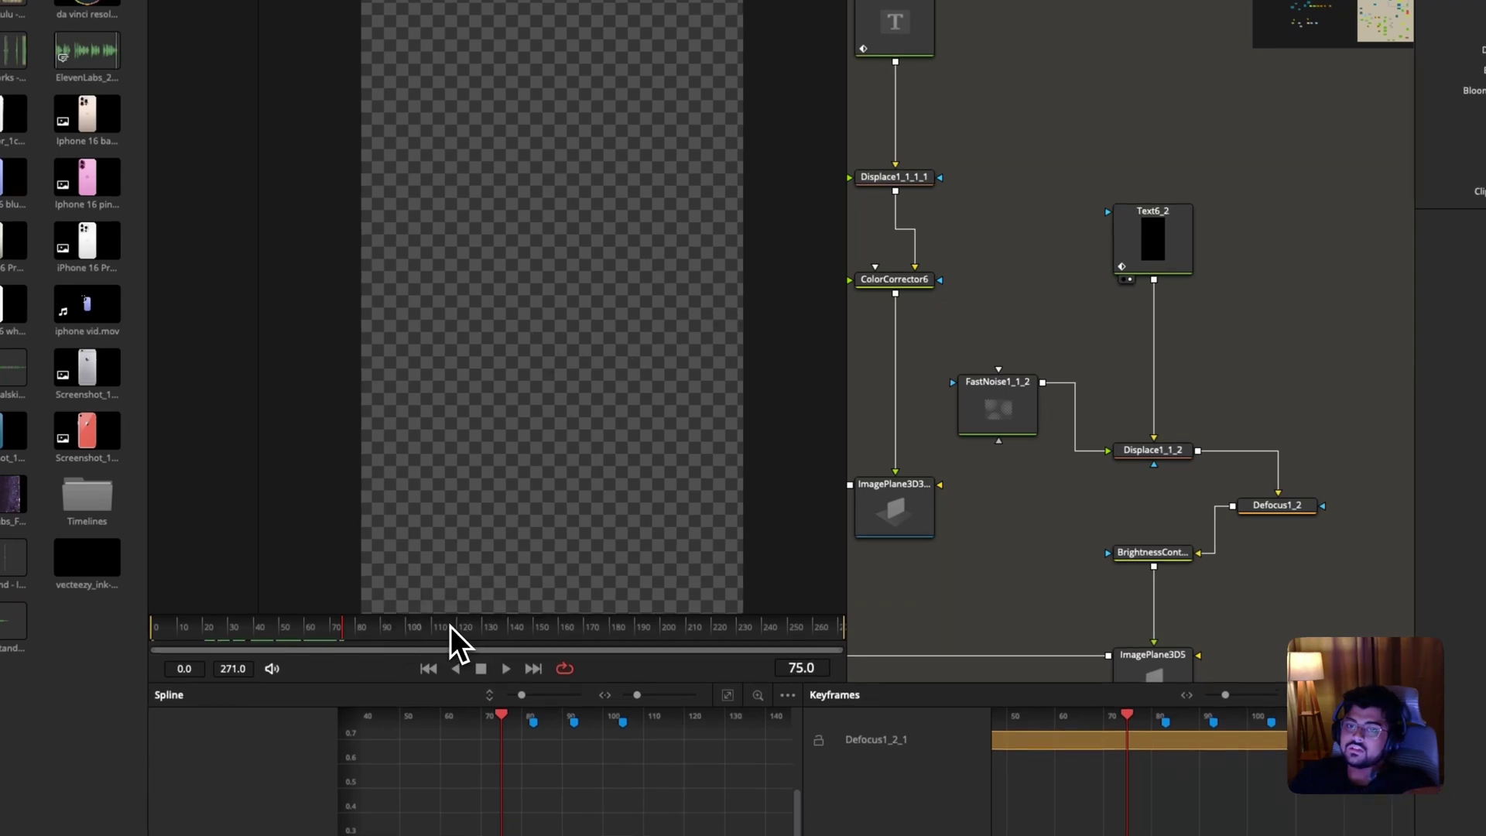
{"action": "left_click_drag", "start_coordinate": [451, 640], "coordinate": [180, 640]}
{"action": "left_click_drag", "start_coordinate": [343, 592], "coordinate": [272, 594]}
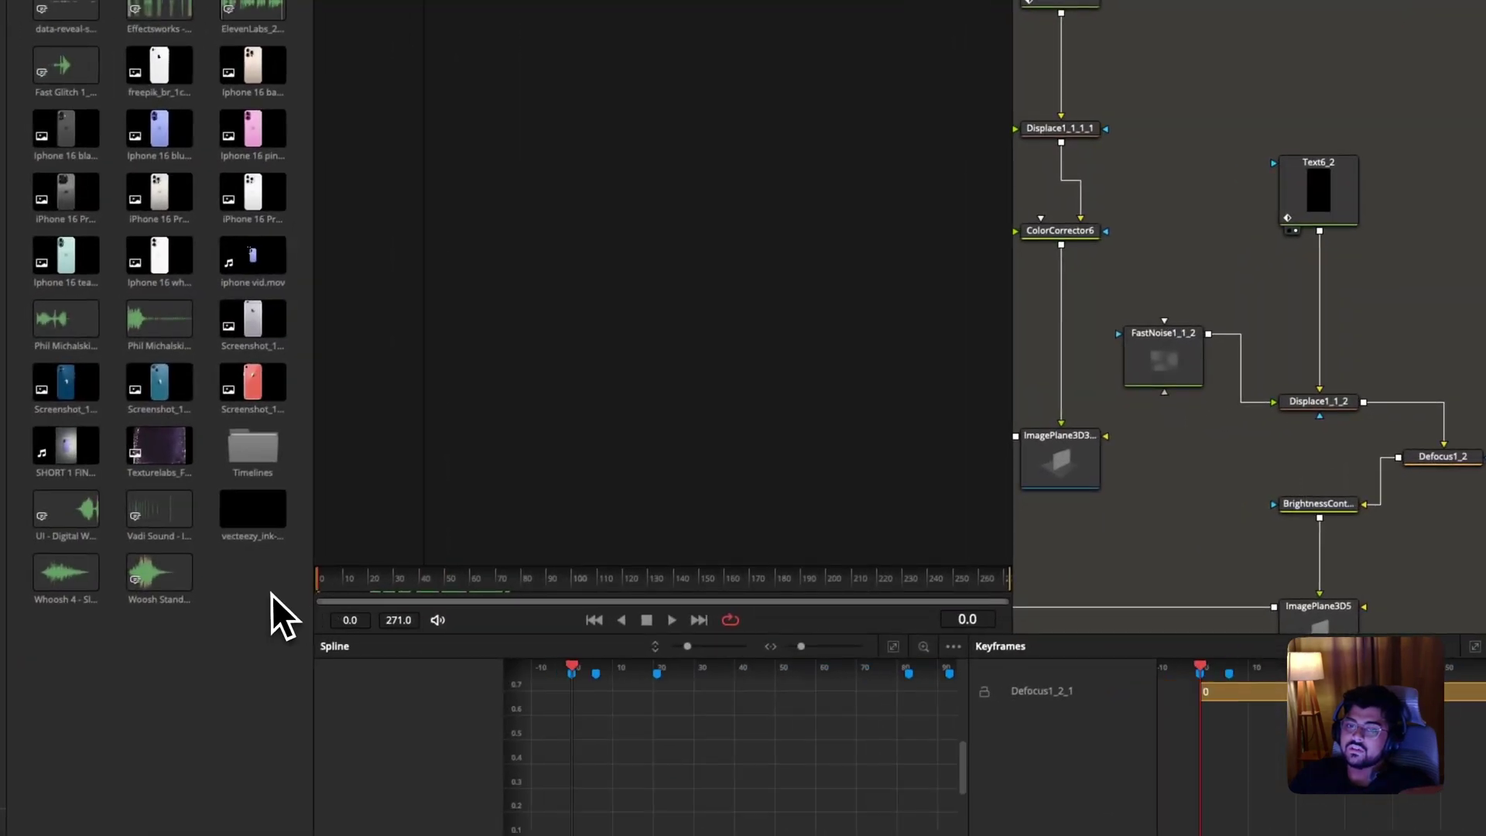
Play the Text6_2 animation briefly, inspect its text settings and scrub ahead to frame 197.
{"action": "key", "text": "space"}
{"action": "key", "text": "space"}
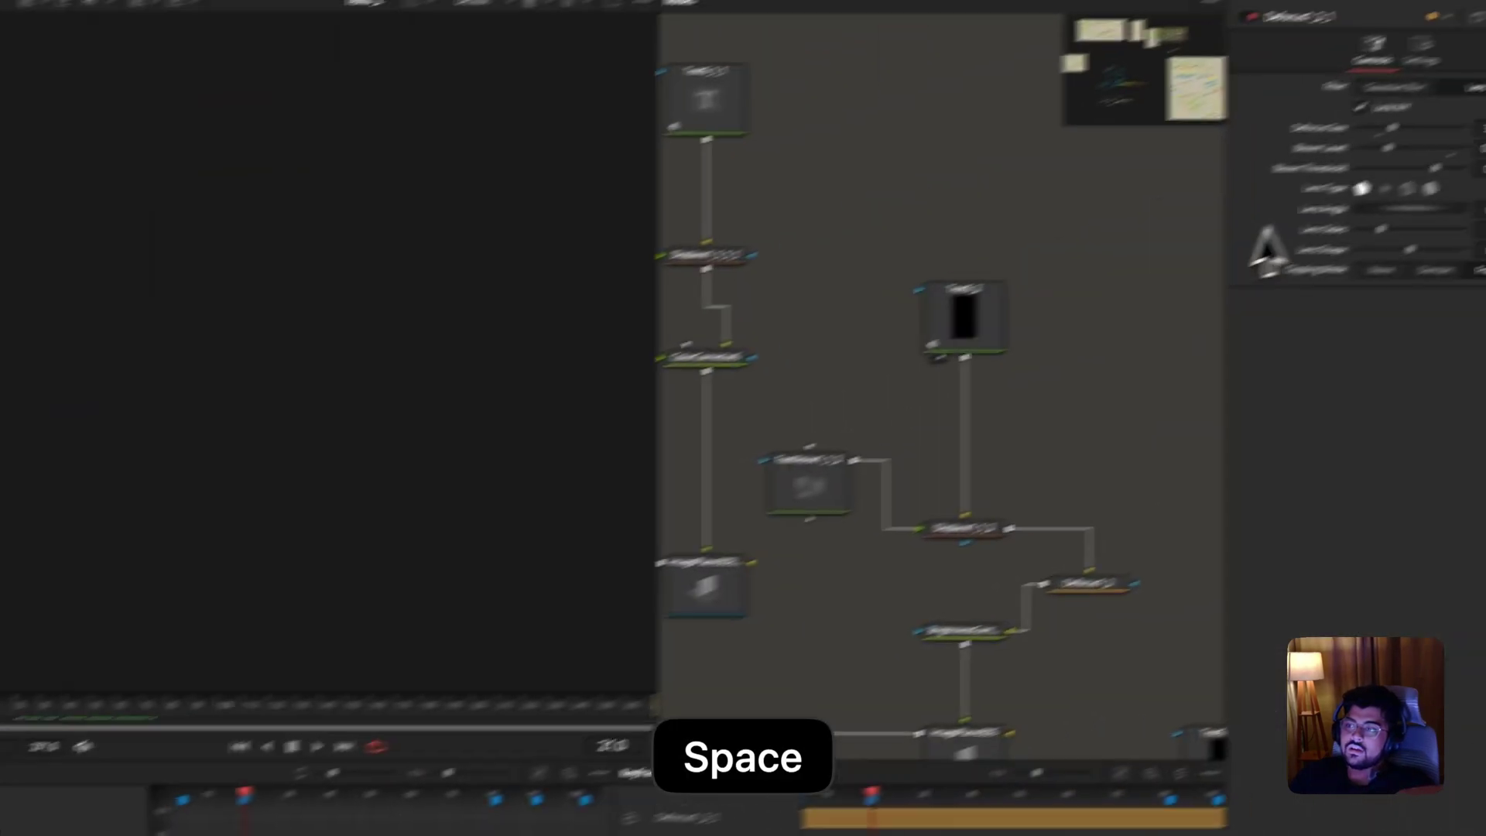
{"action": "left_click", "coordinate": [928, 329]}
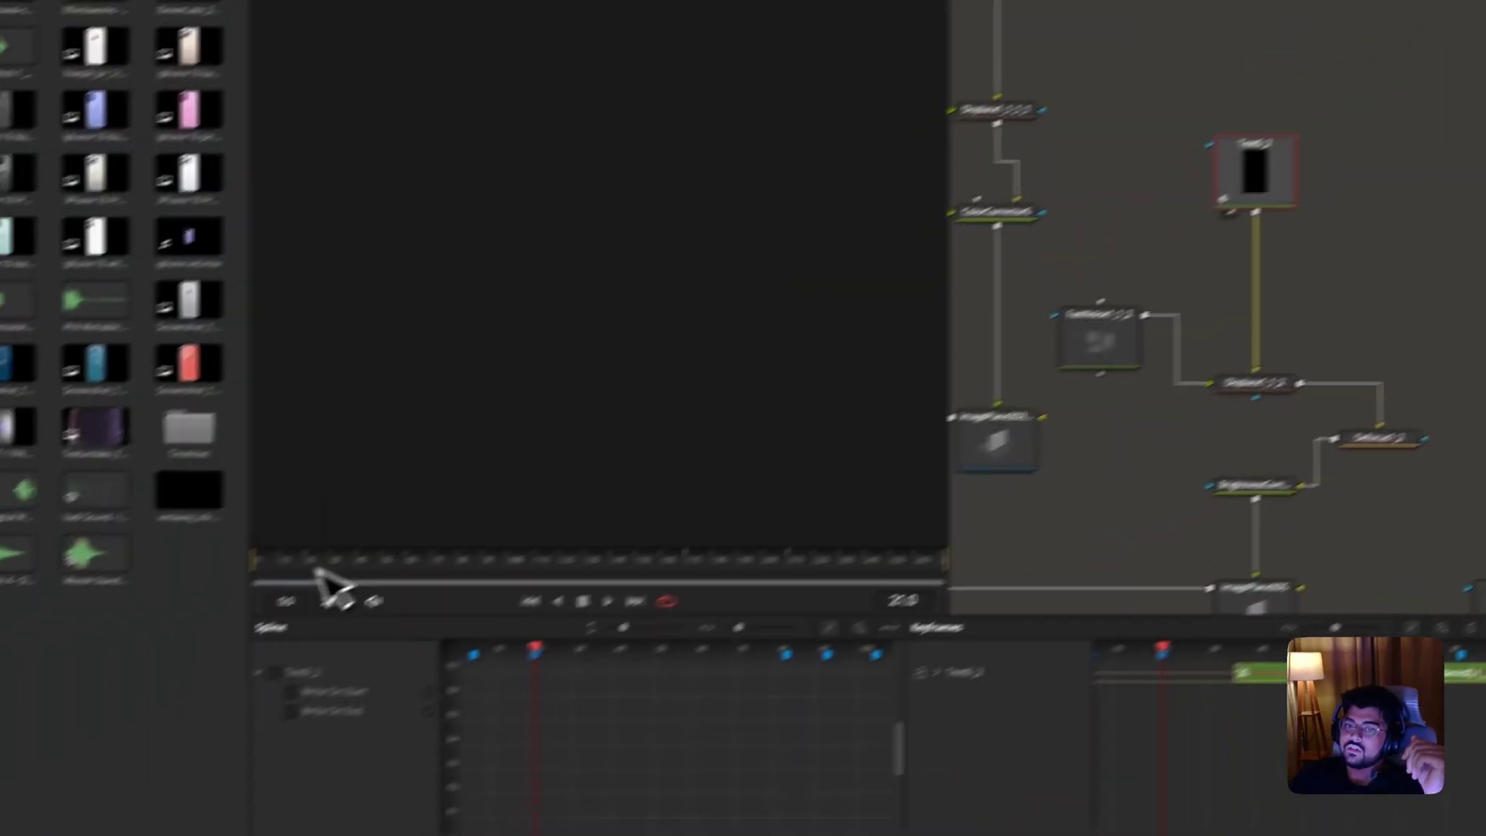
{"action": "left_click_drag", "start_coordinate": [317, 571], "coordinate": [805, 550]}
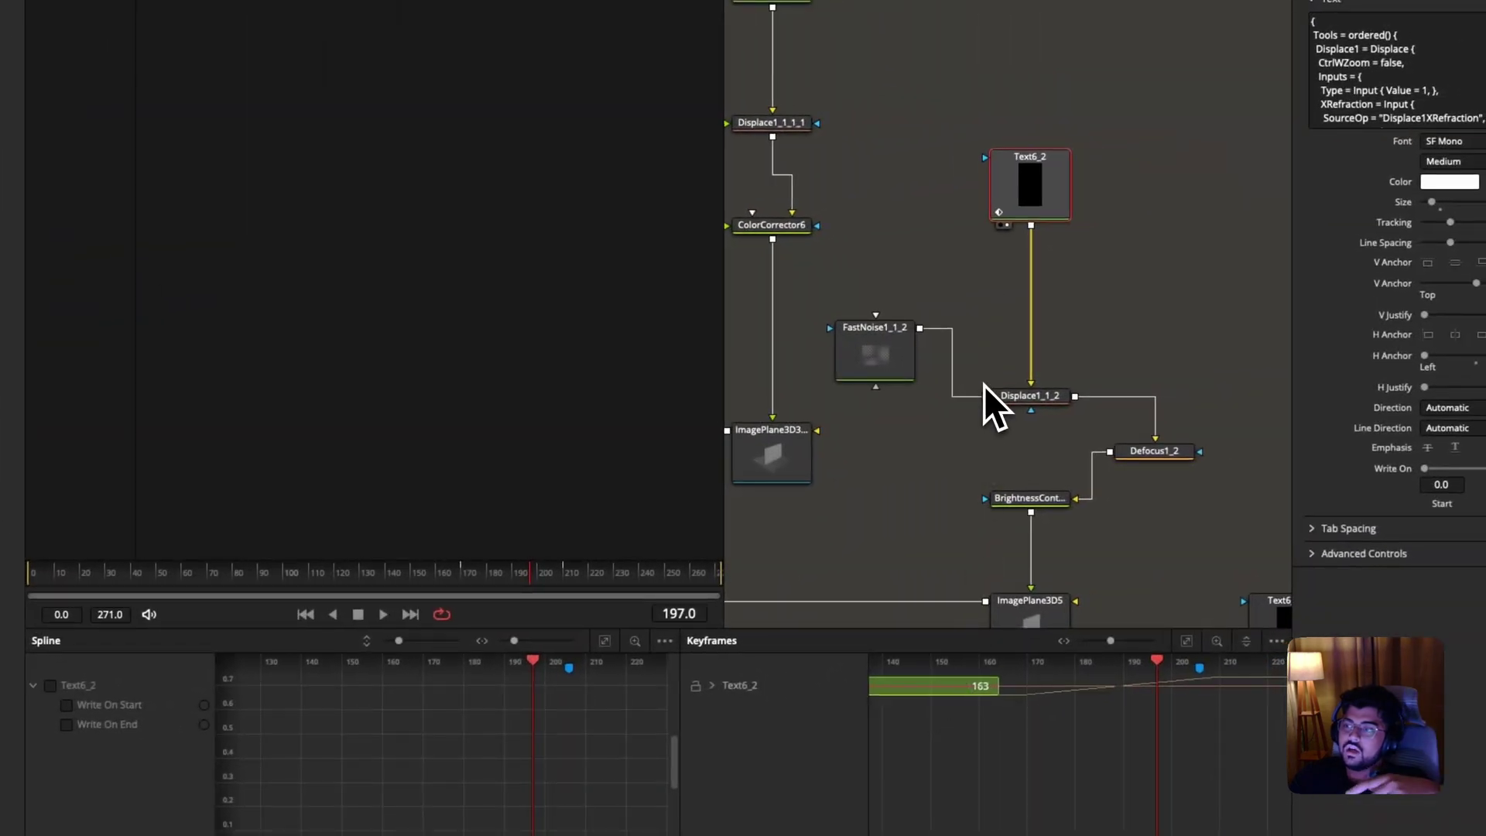
Show ImagePlane3D3_1_1 in the viewer and look over the displace and color corrector branch feeding it.
{"action": "scroll", "coordinate": [984, 385], "scroll_direction": "left", "scroll_amount": 3}
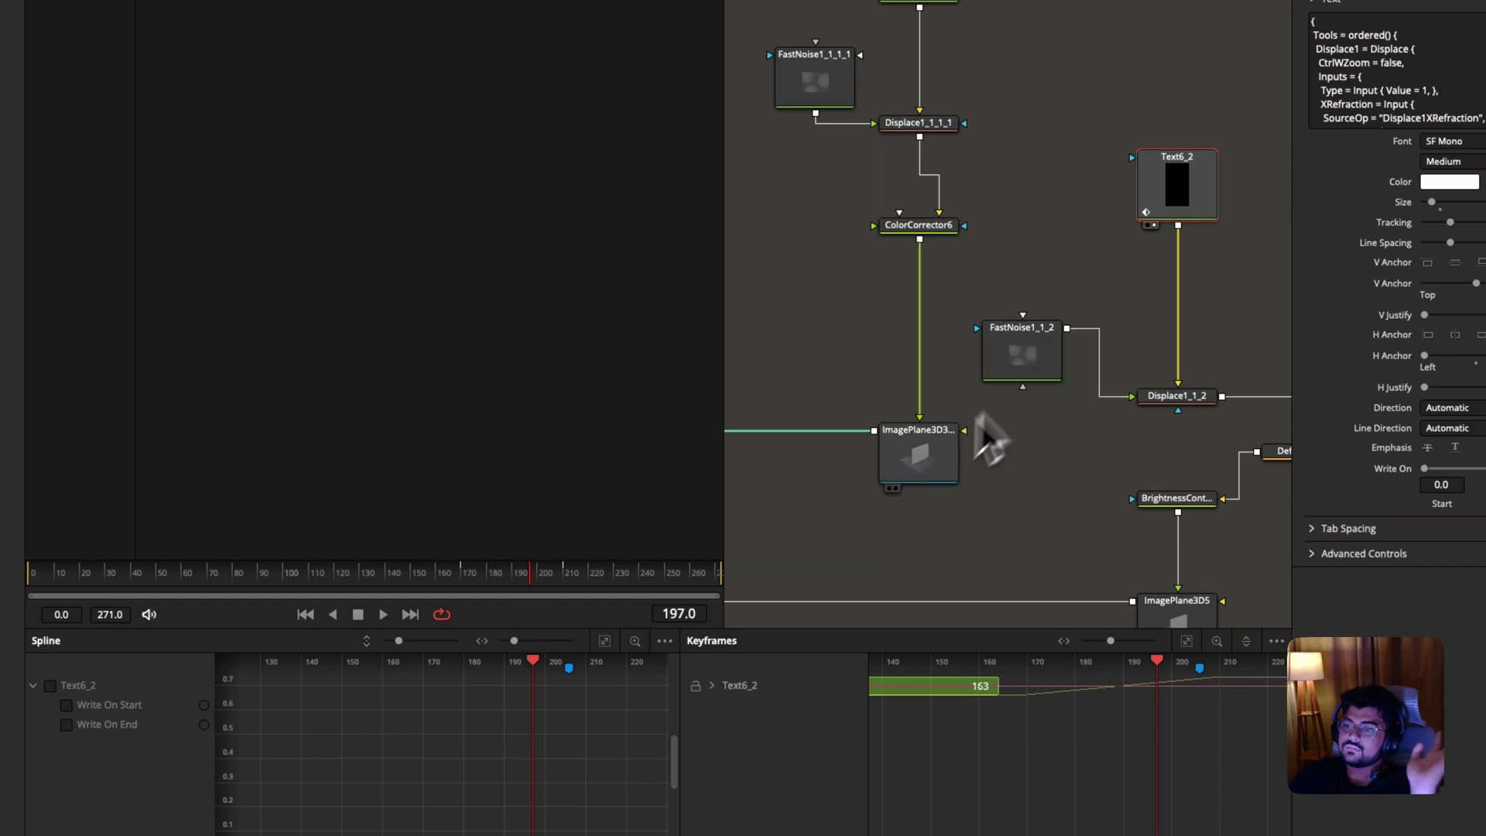
{"action": "left_click", "coordinate": [951, 464]}
{"action": "left_click", "coordinate": [611, 329]}
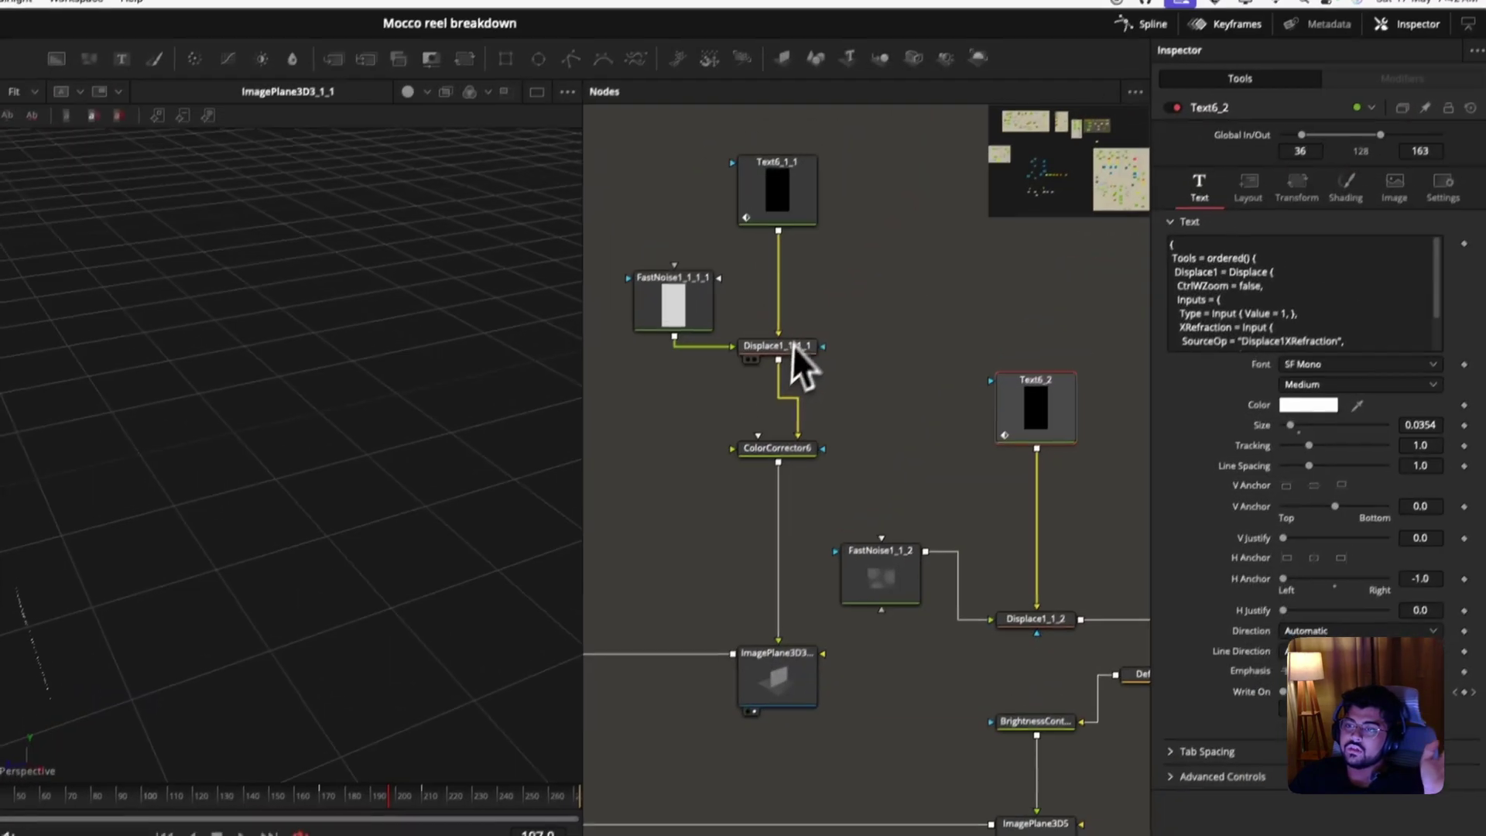
Compare the code text and settings of Text6_1_1 with those of Text6_2.
{"action": "left_click", "coordinate": [906, 0]}
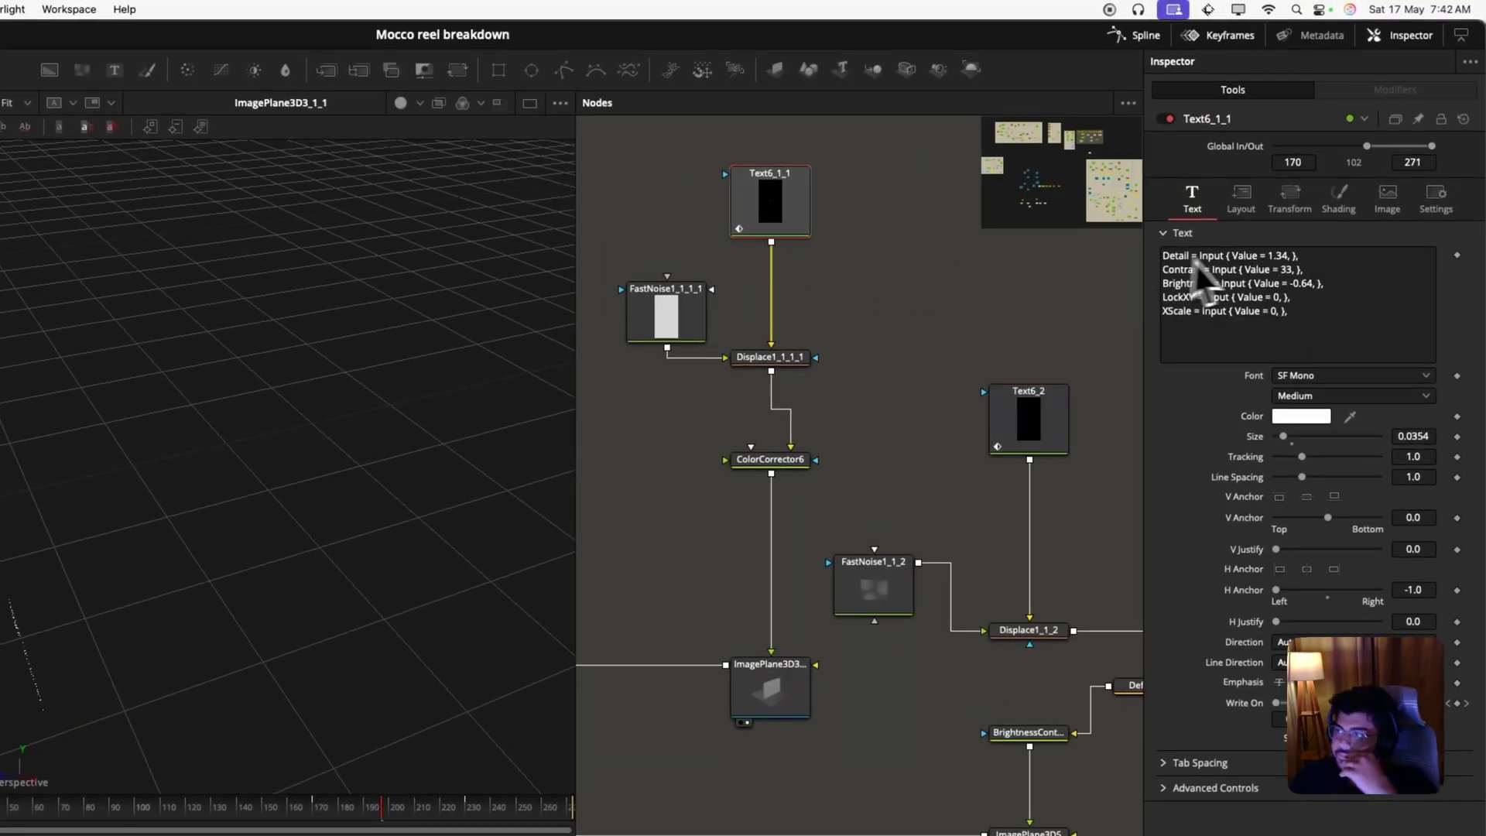
{"action": "left_click", "coordinate": [1018, 441]}
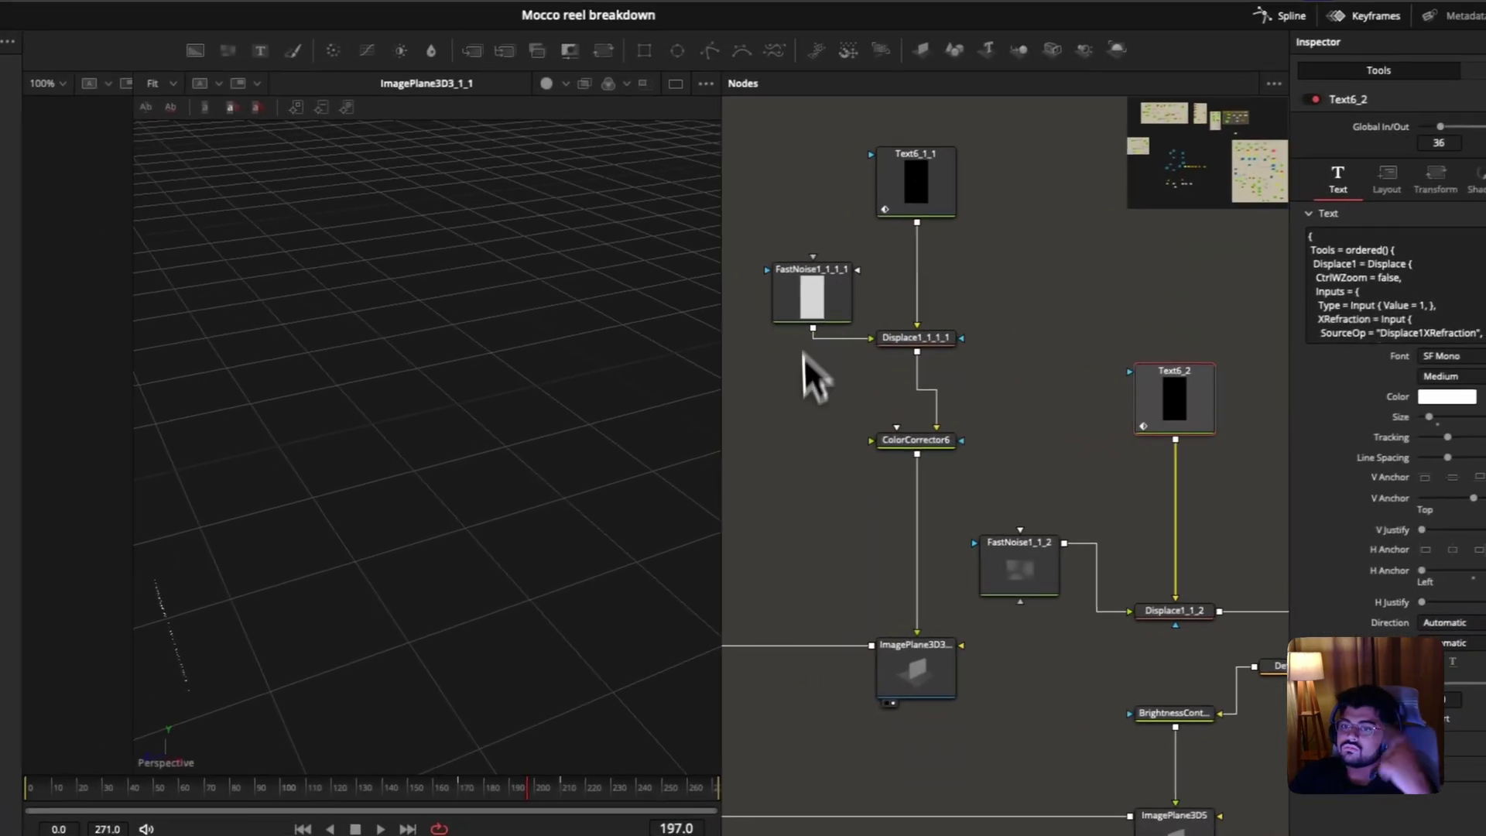
{"action": "left_click", "coordinate": [900, 203]}
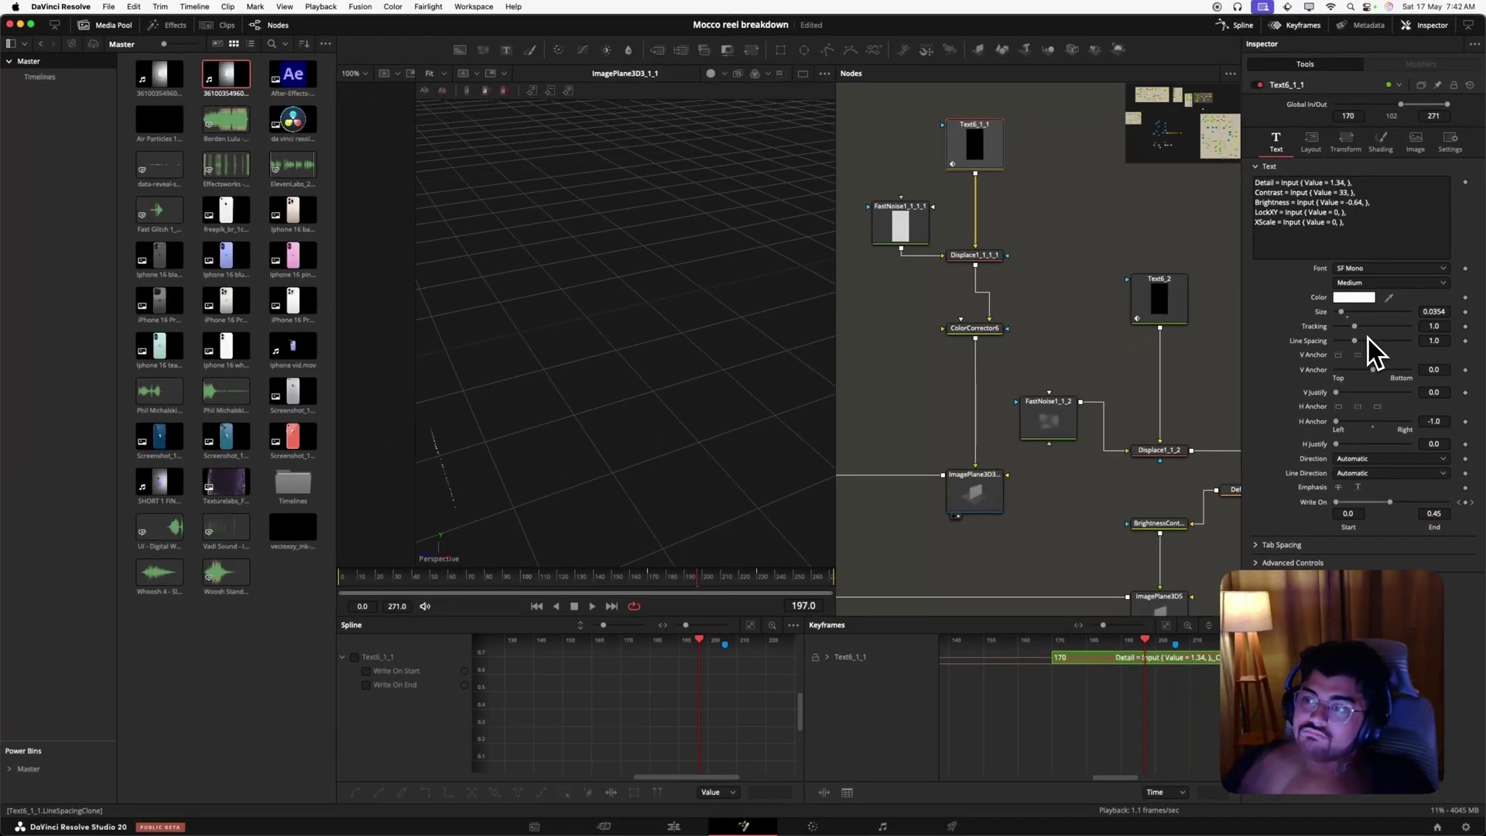
{"action": "scroll", "coordinate": [998, 425], "scroll_direction": "left", "scroll_amount": 3}
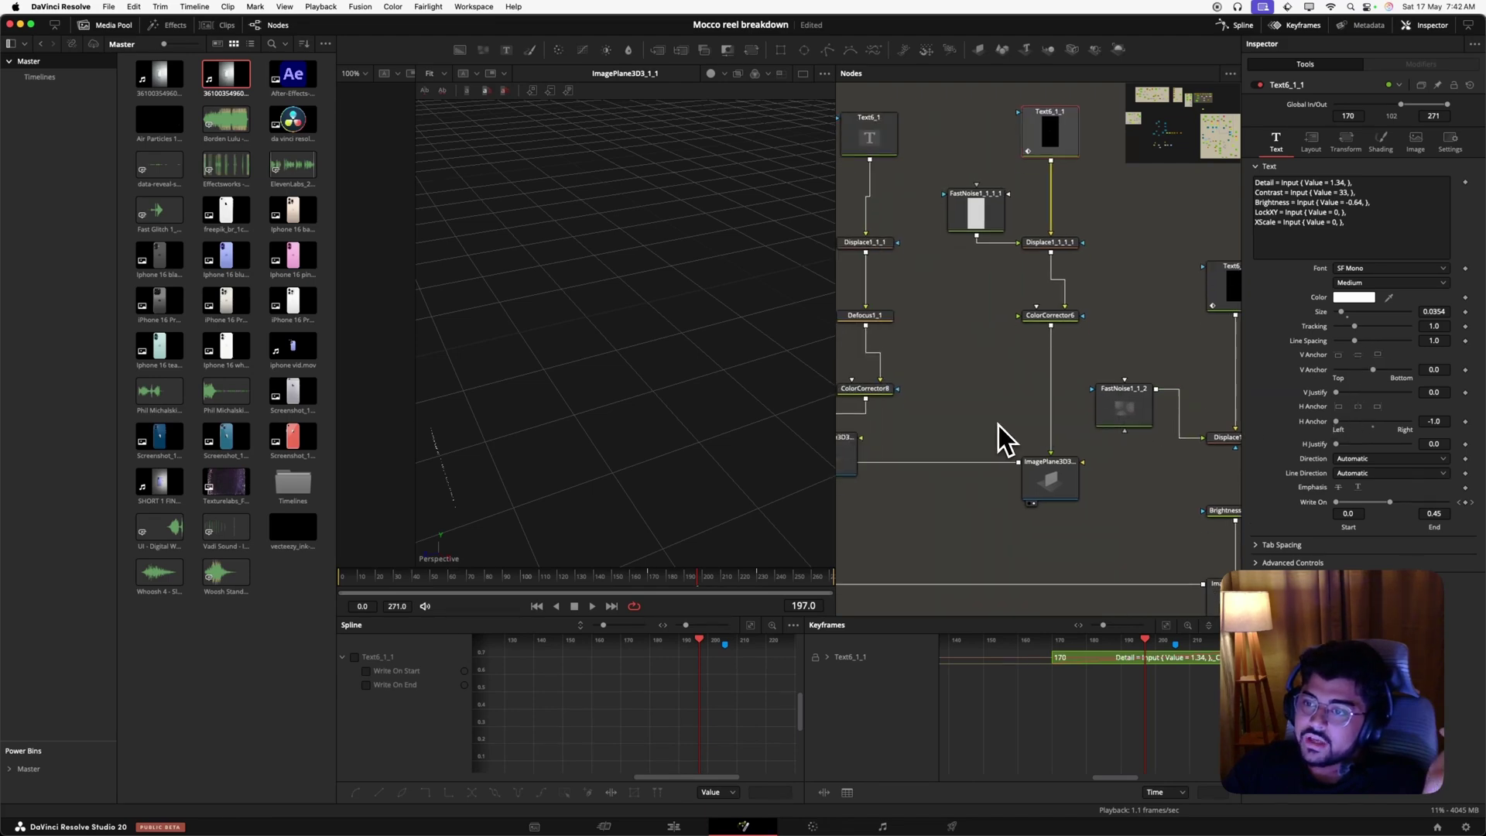
Find the MultiMerge3 node below the Merge3D2 branches, show it in the viewer and select it.
{"action": "scroll", "coordinate": [998, 424], "scroll_direction": "left", "scroll_amount": 5}
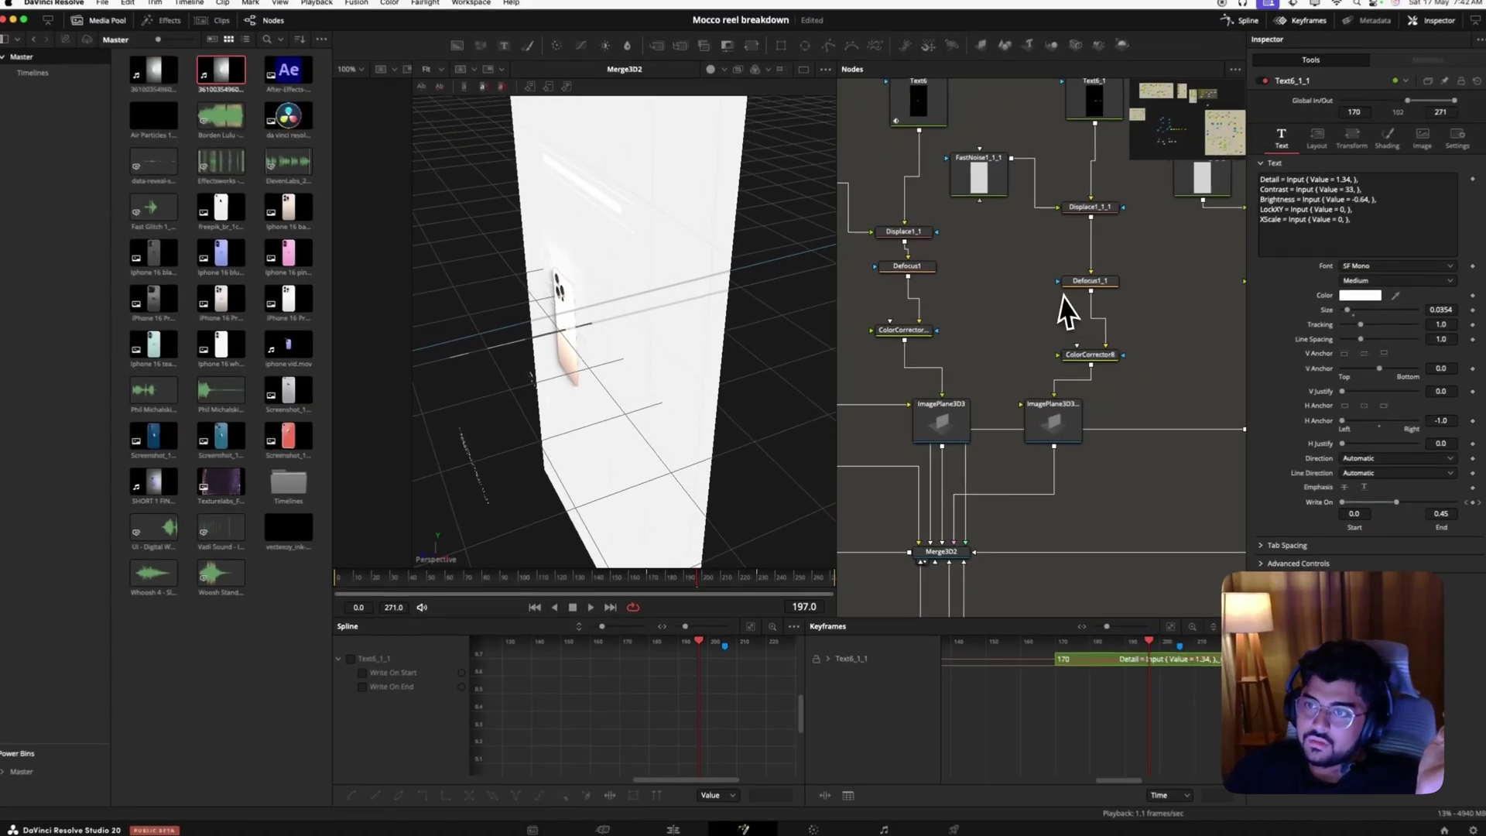
{"action": "scroll", "coordinate": [1067, 325], "scroll_direction": "up", "scroll_amount": 5}
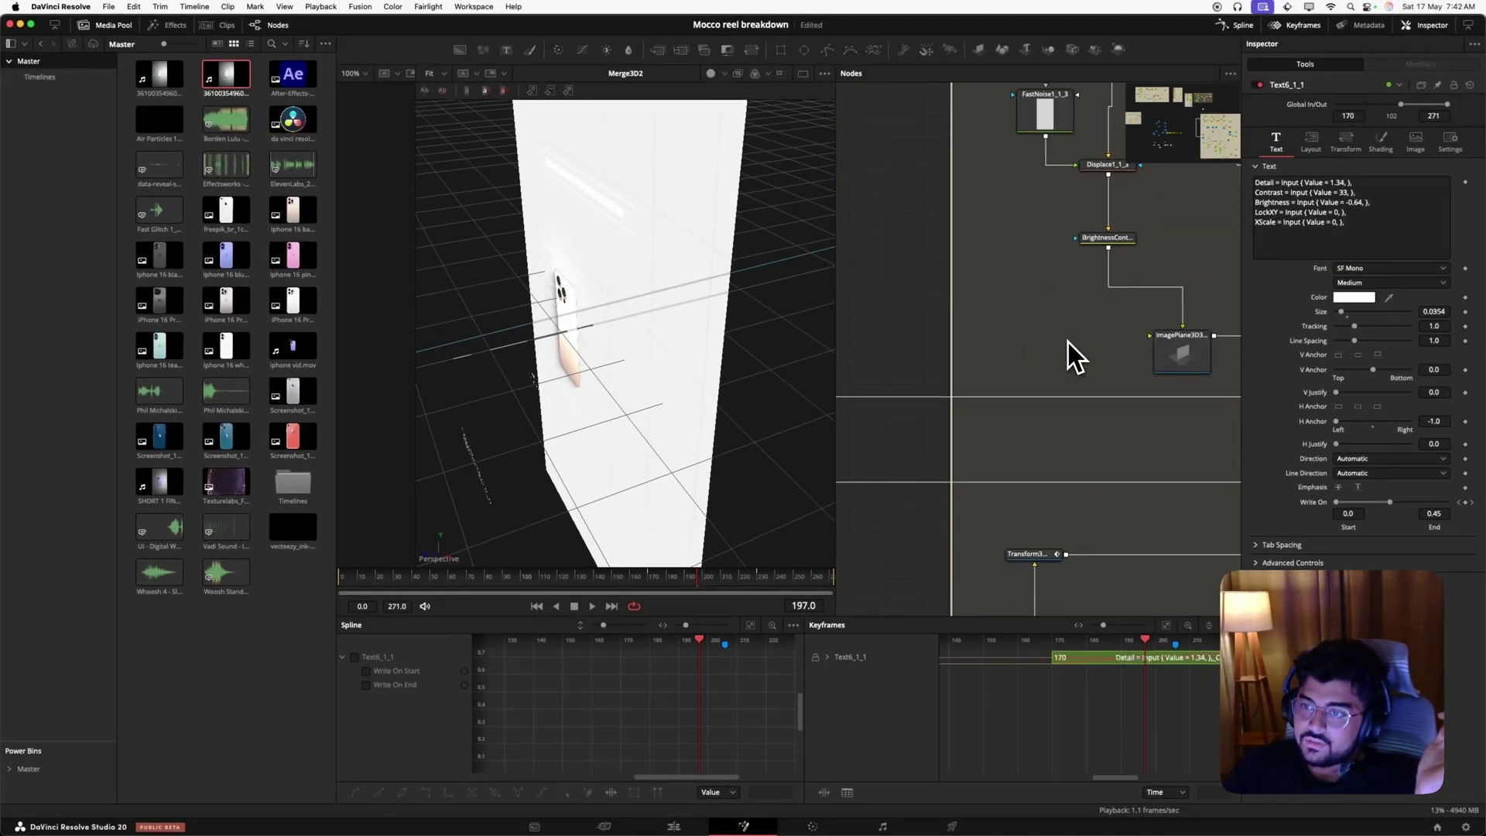
{"action": "scroll", "coordinate": [1068, 342], "scroll_direction": "down", "scroll_amount": 10}
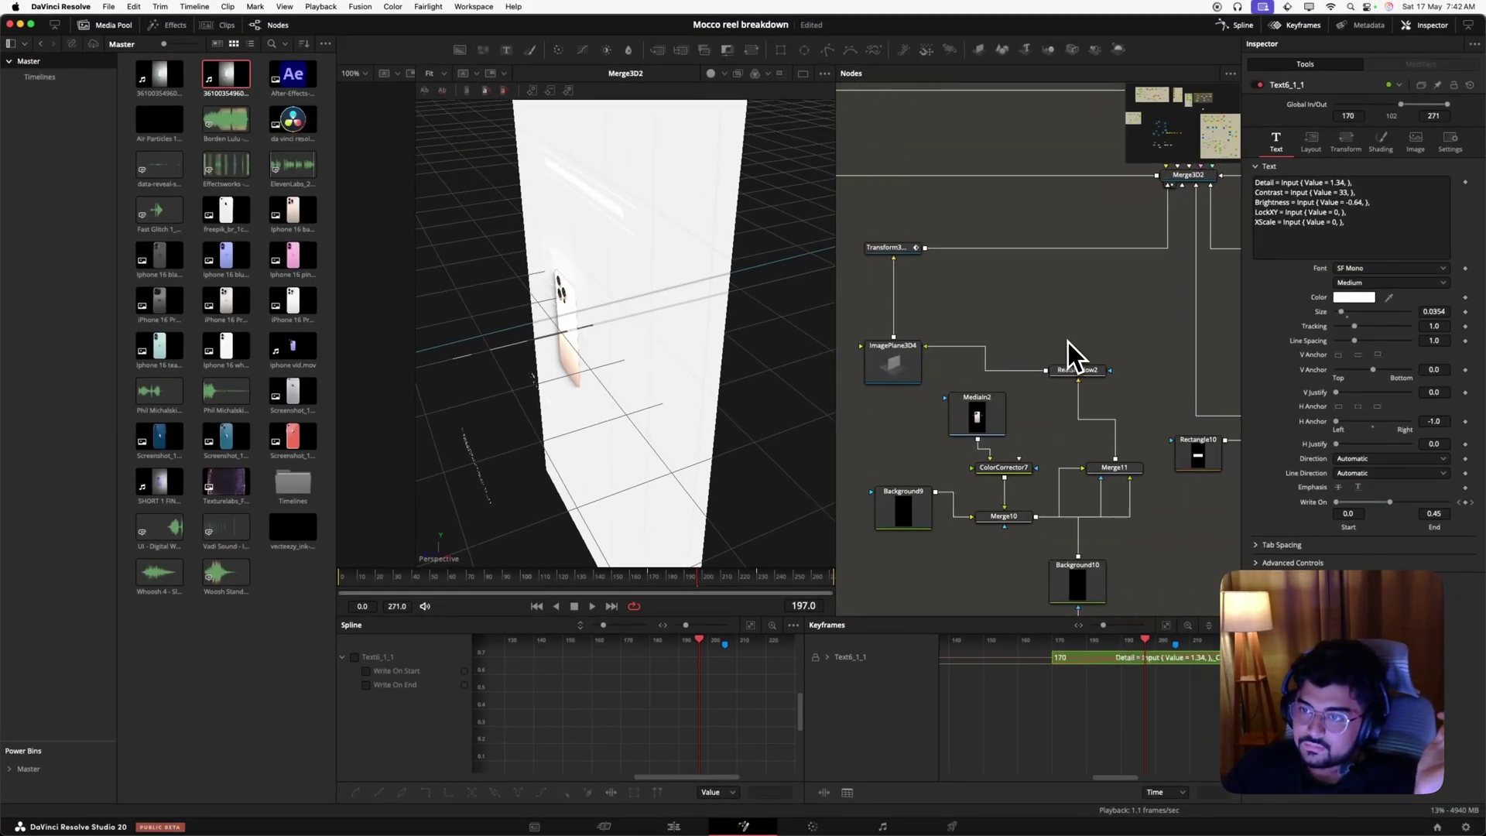
{"action": "scroll", "coordinate": [1068, 342], "scroll_direction": "down", "scroll_amount": 10}
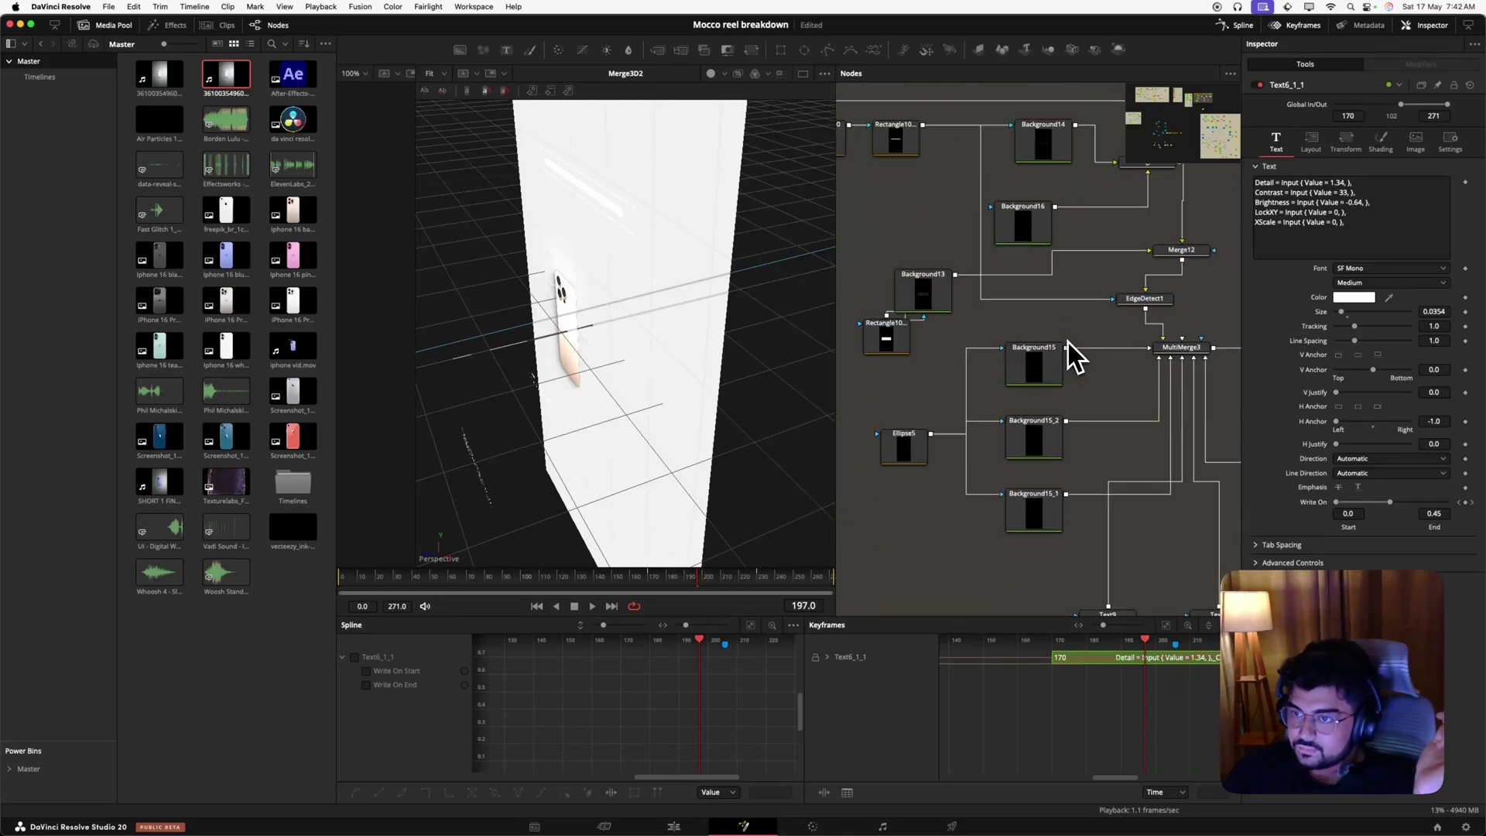
{"action": "scroll", "coordinate": [1067, 342], "scroll_direction": "right", "scroll_amount": 3}
{"action": "left_click_drag", "start_coordinate": [1076, 348], "coordinate": [622, 365]}
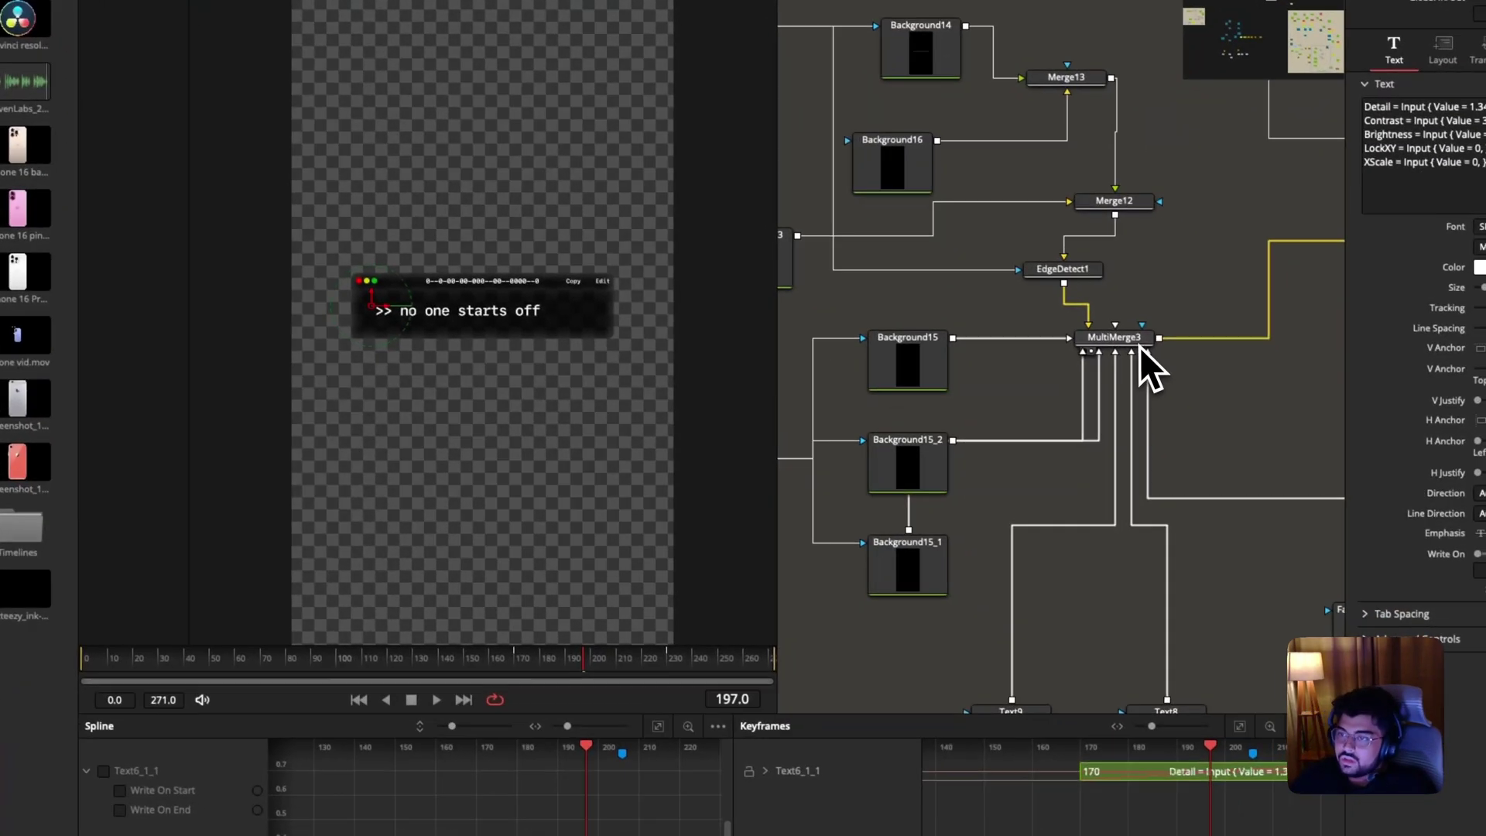
{"action": "left_click", "coordinate": [1210, 391]}
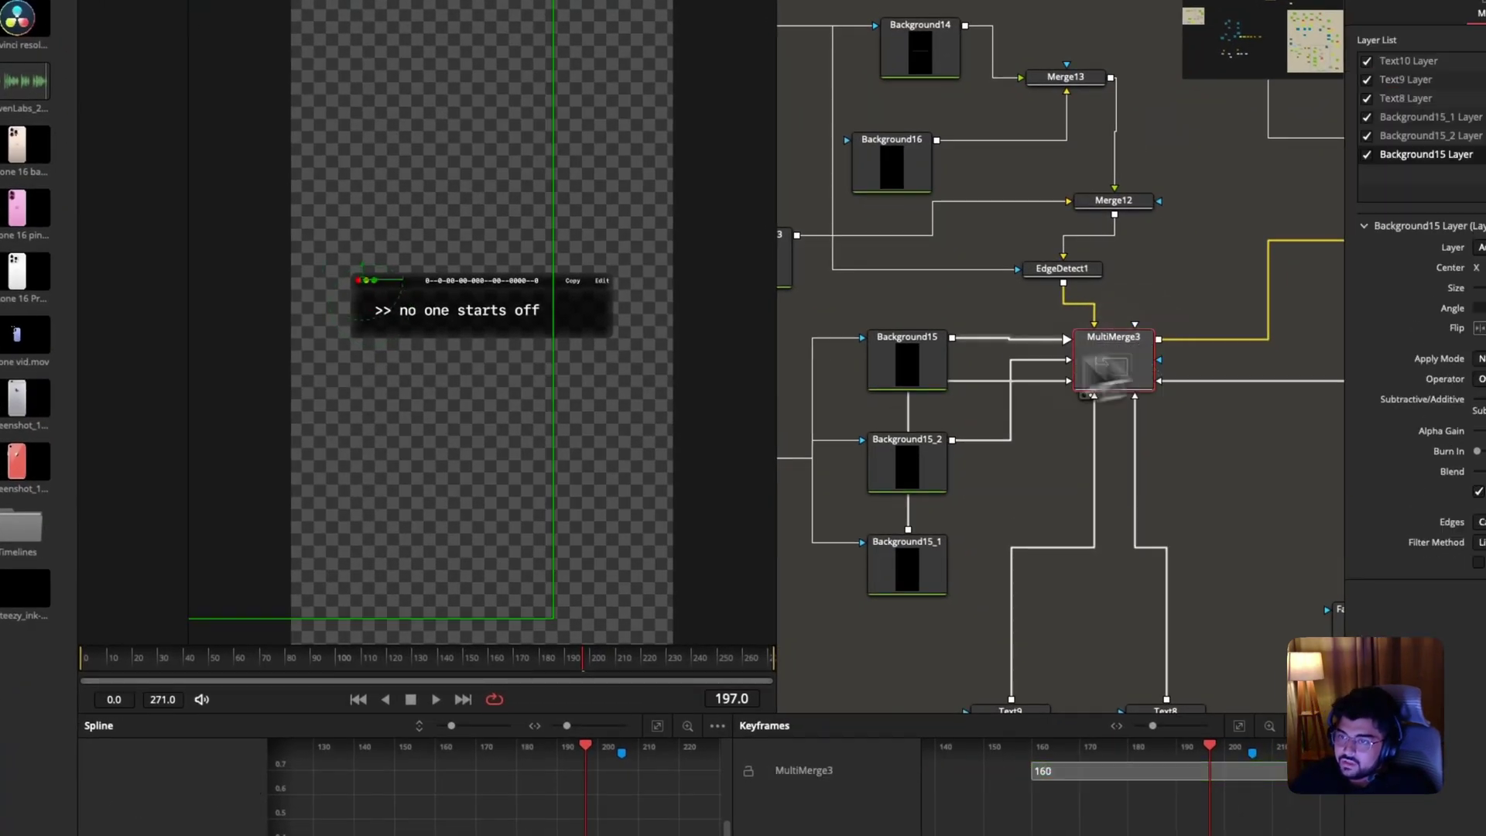
Show Ellipse5 and the backgrounds it masks, Background15, Background15_2 and Background15_1, in the viewer one after another.
{"action": "left_click", "coordinate": [924, 375]}
{"action": "scroll", "coordinate": [998, 406], "scroll_direction": "left", "scroll_amount": 4}
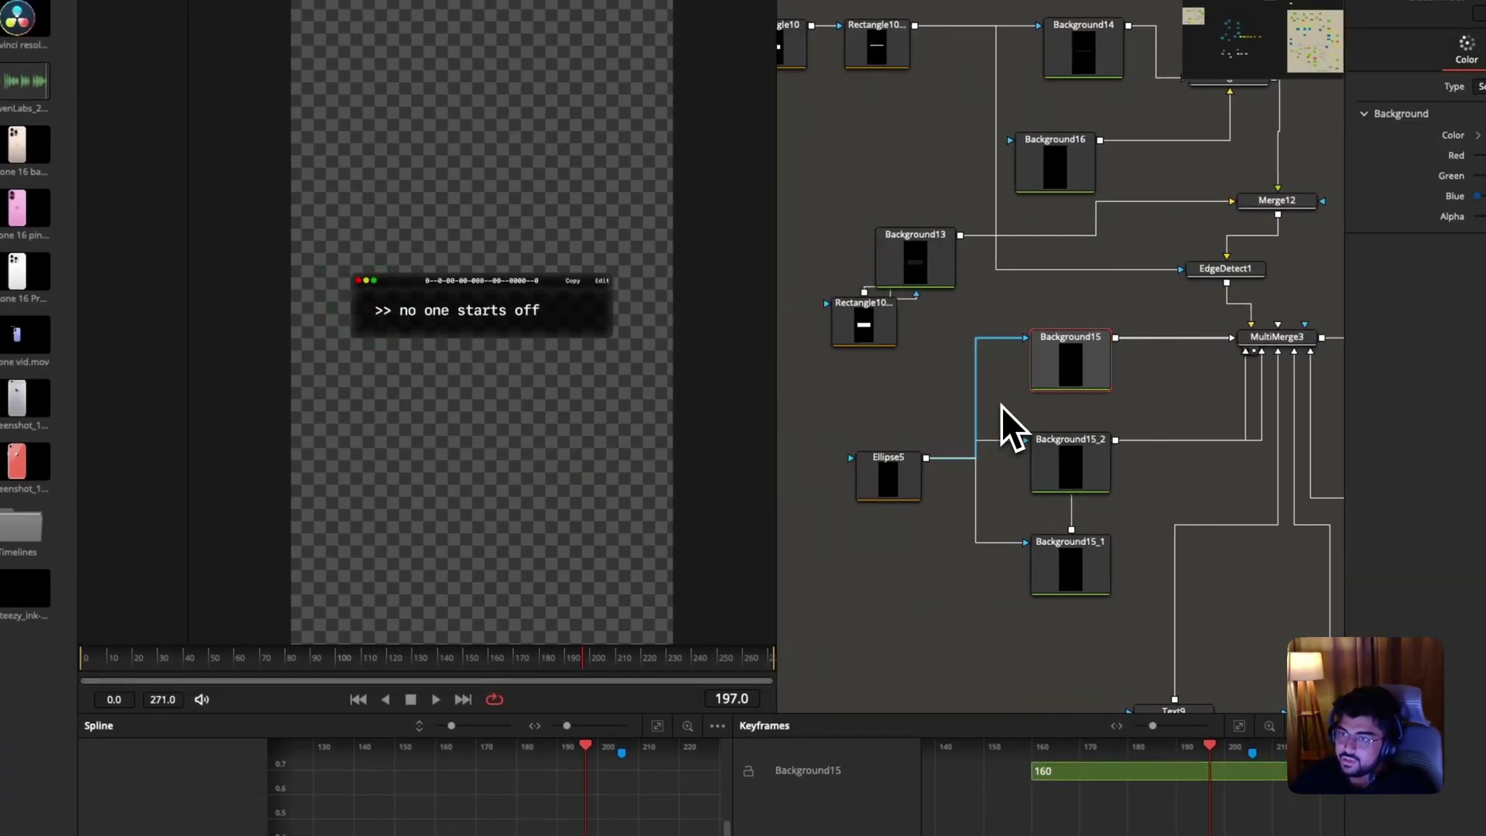
{"action": "left_click_drag", "start_coordinate": [898, 483], "coordinate": [484, 431]}
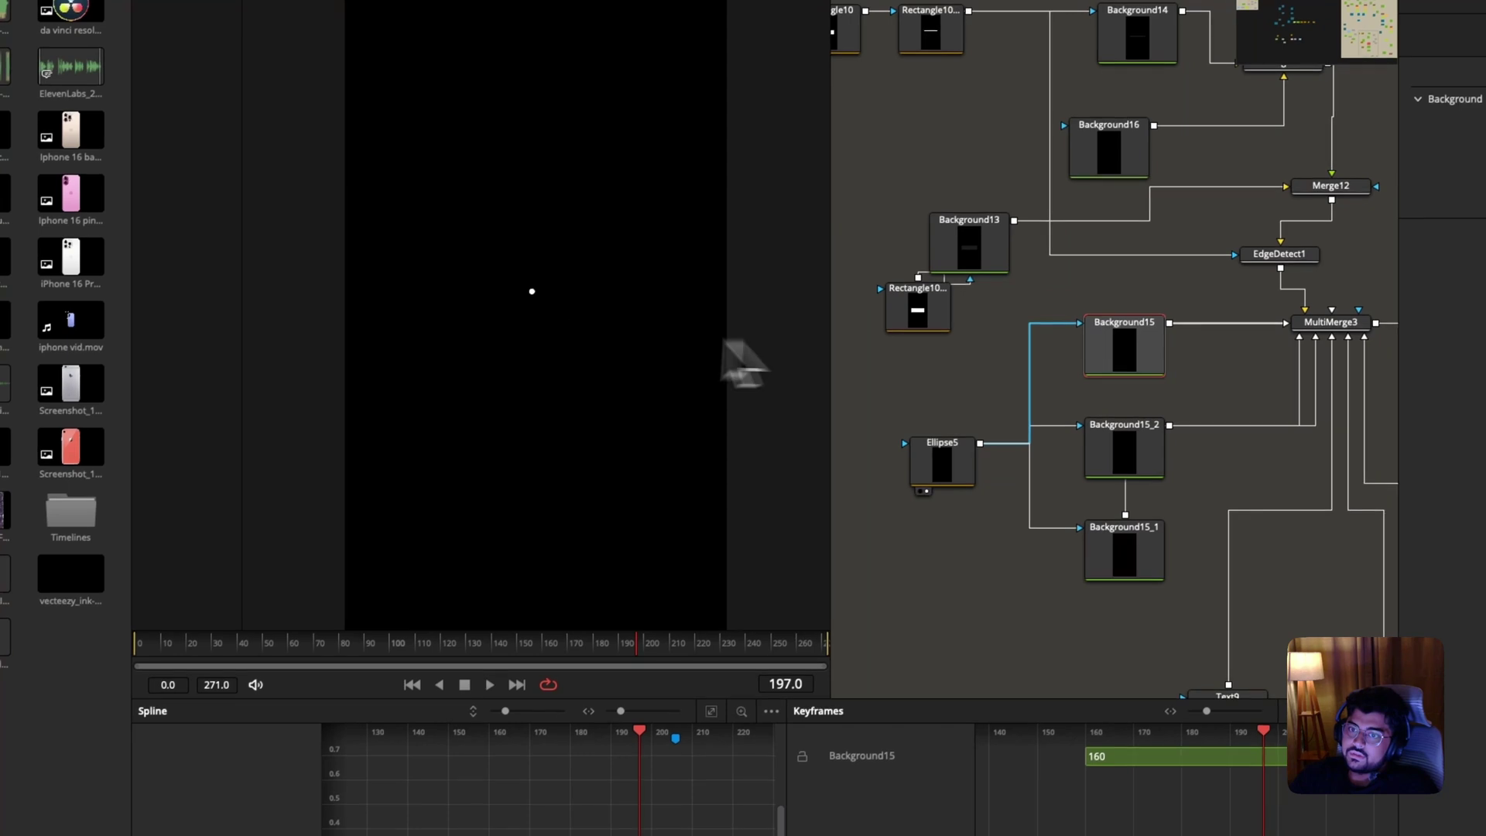
{"action": "left_click_drag", "start_coordinate": [1118, 342], "coordinate": [585, 343]}
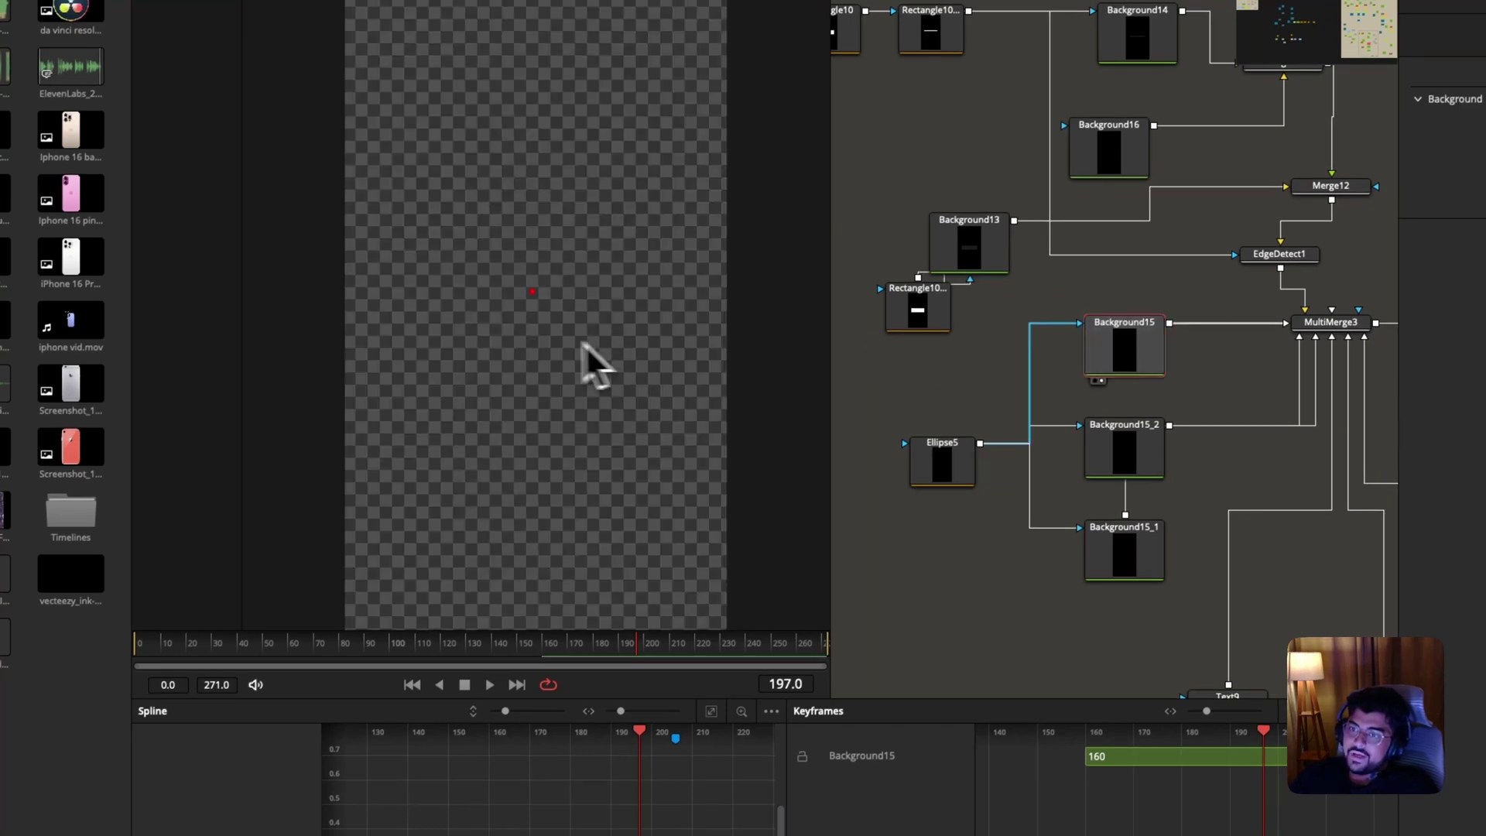
{"action": "left_click_drag", "start_coordinate": [1107, 469], "coordinate": [616, 414]}
{"action": "left_click_drag", "start_coordinate": [1114, 530], "coordinate": [553, 324]}
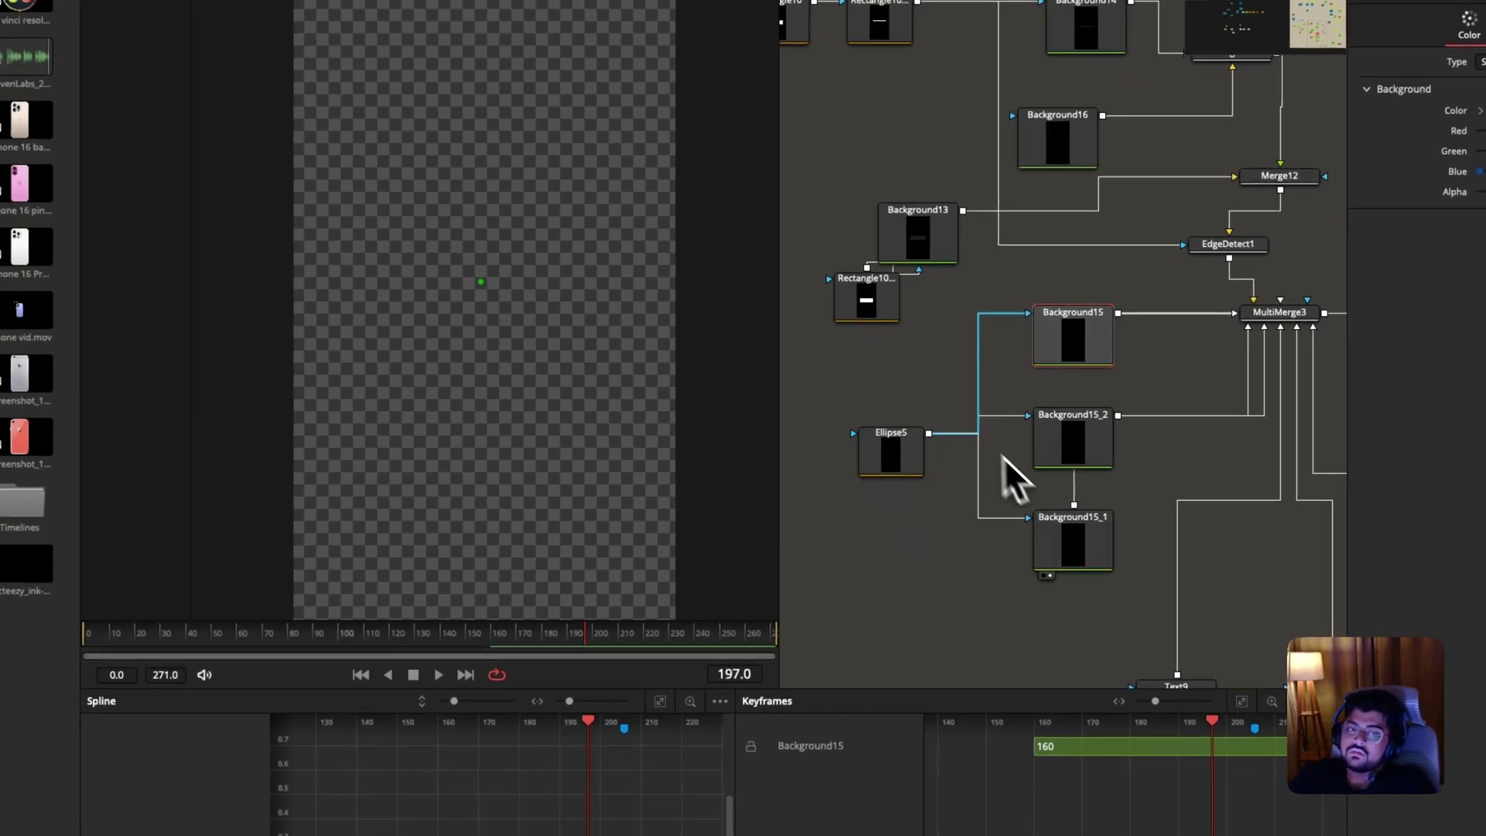
Inspect the layer list of MultiMerge3 and scrub back to frame 20.
{"action": "scroll", "coordinate": [965, 461], "scroll_direction": "right", "scroll_amount": 2}
{"action": "left_click", "coordinate": [1182, 319]}
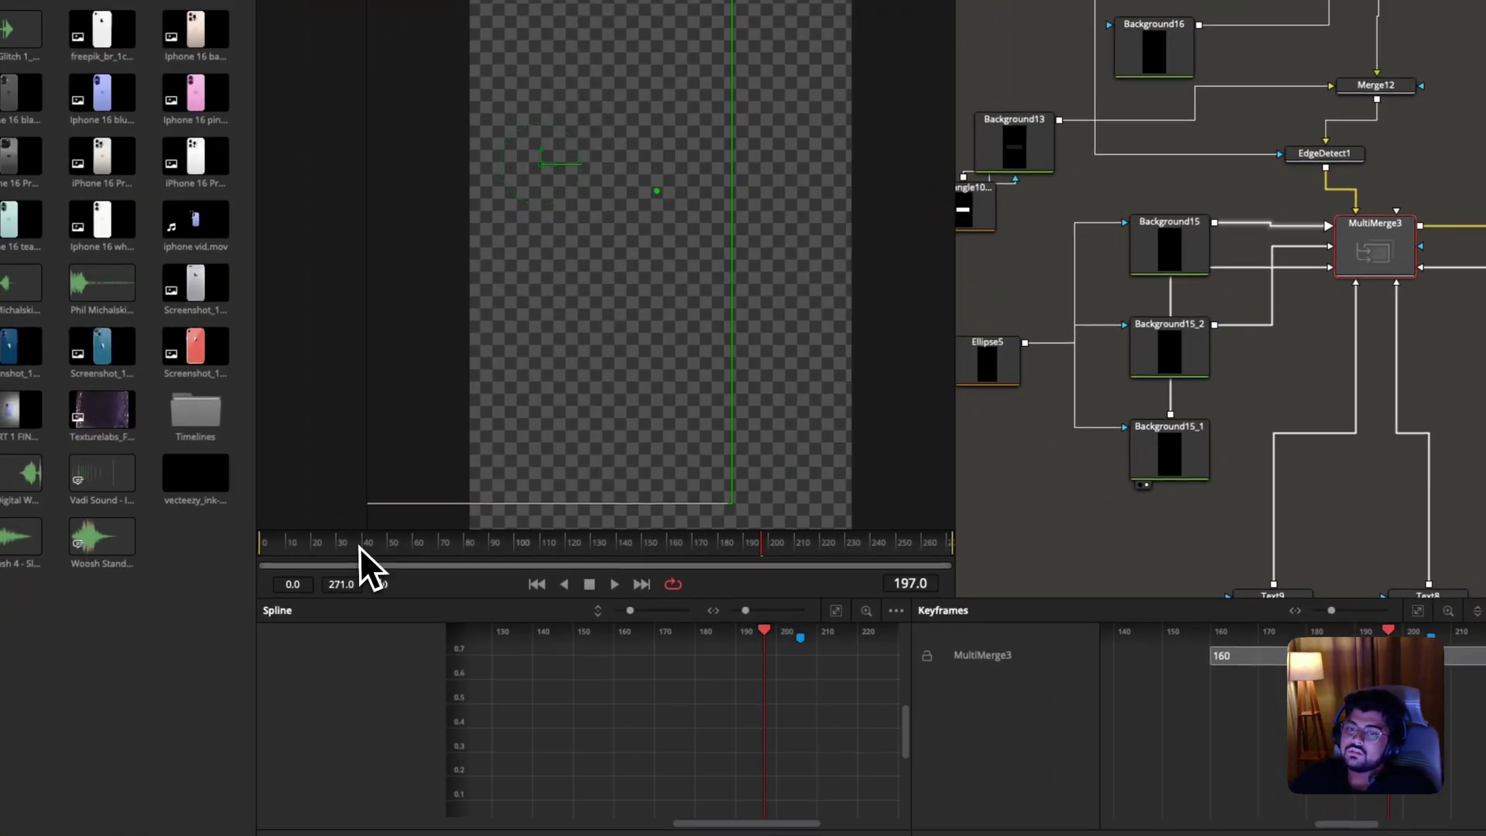
{"action": "left_click_drag", "start_coordinate": [183, 637], "coordinate": [140, 650]}
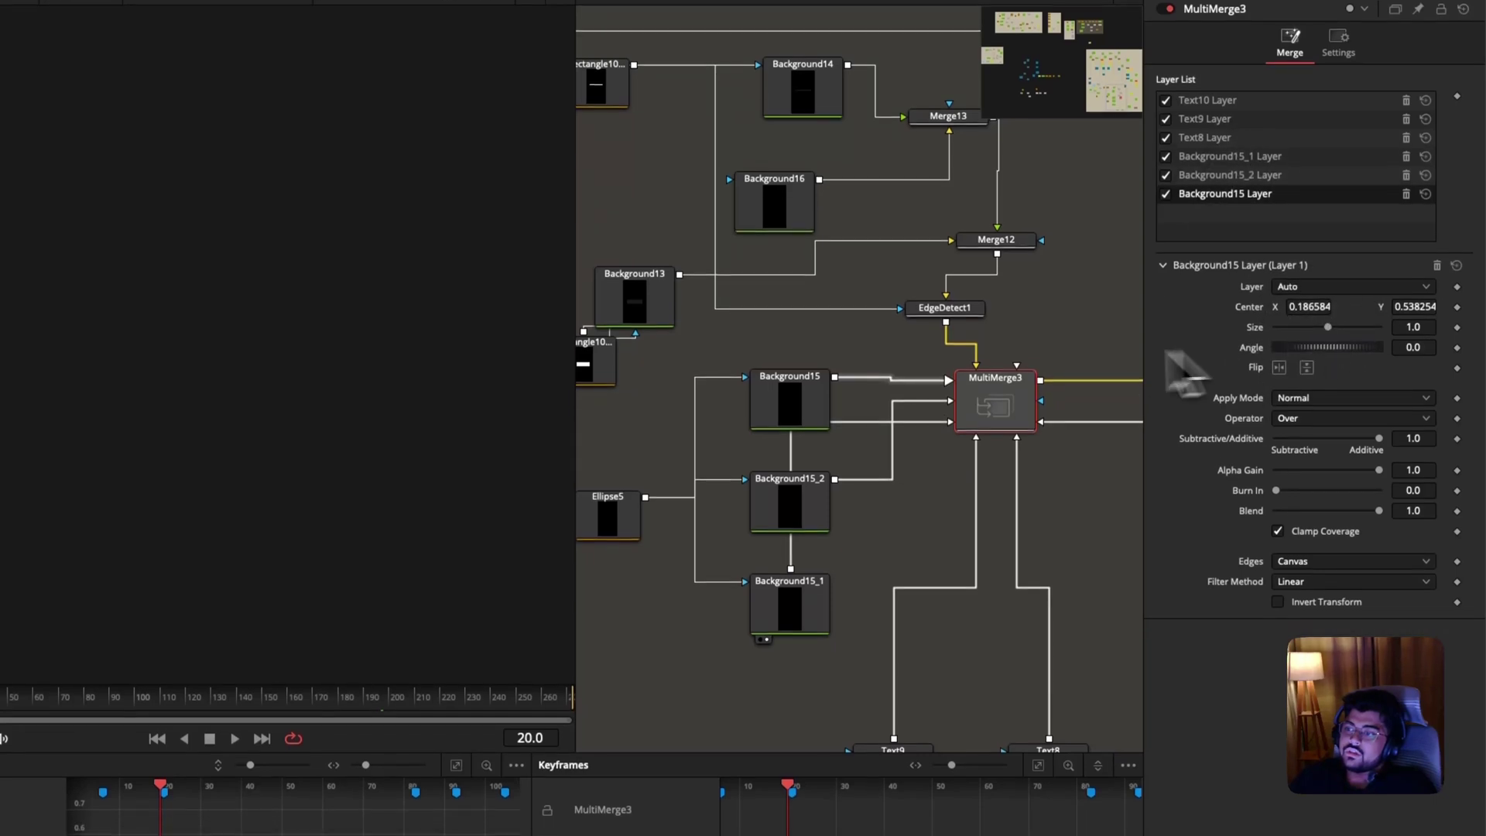
Show the Text9 and Text8 inputs in the viewer at frame 218 and examine the Text8 characters up close.
{"action": "scroll", "coordinate": [987, 468], "scroll_direction": "down", "scroll_amount": 4}
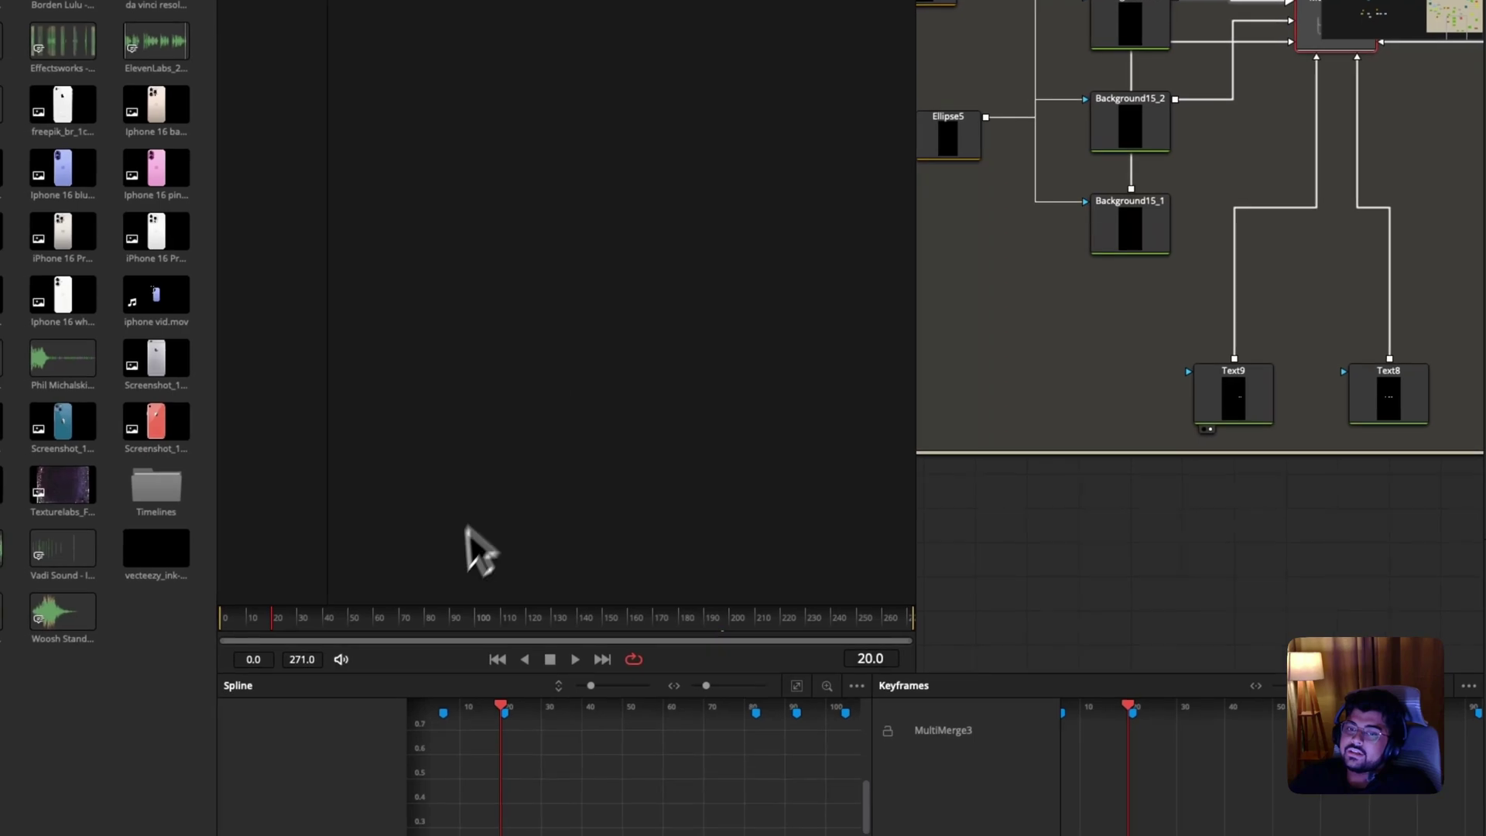
{"action": "left_click", "coordinate": [30, 699]}
{"action": "left_click_drag", "start_coordinate": [358, 622], "coordinate": [776, 623]}
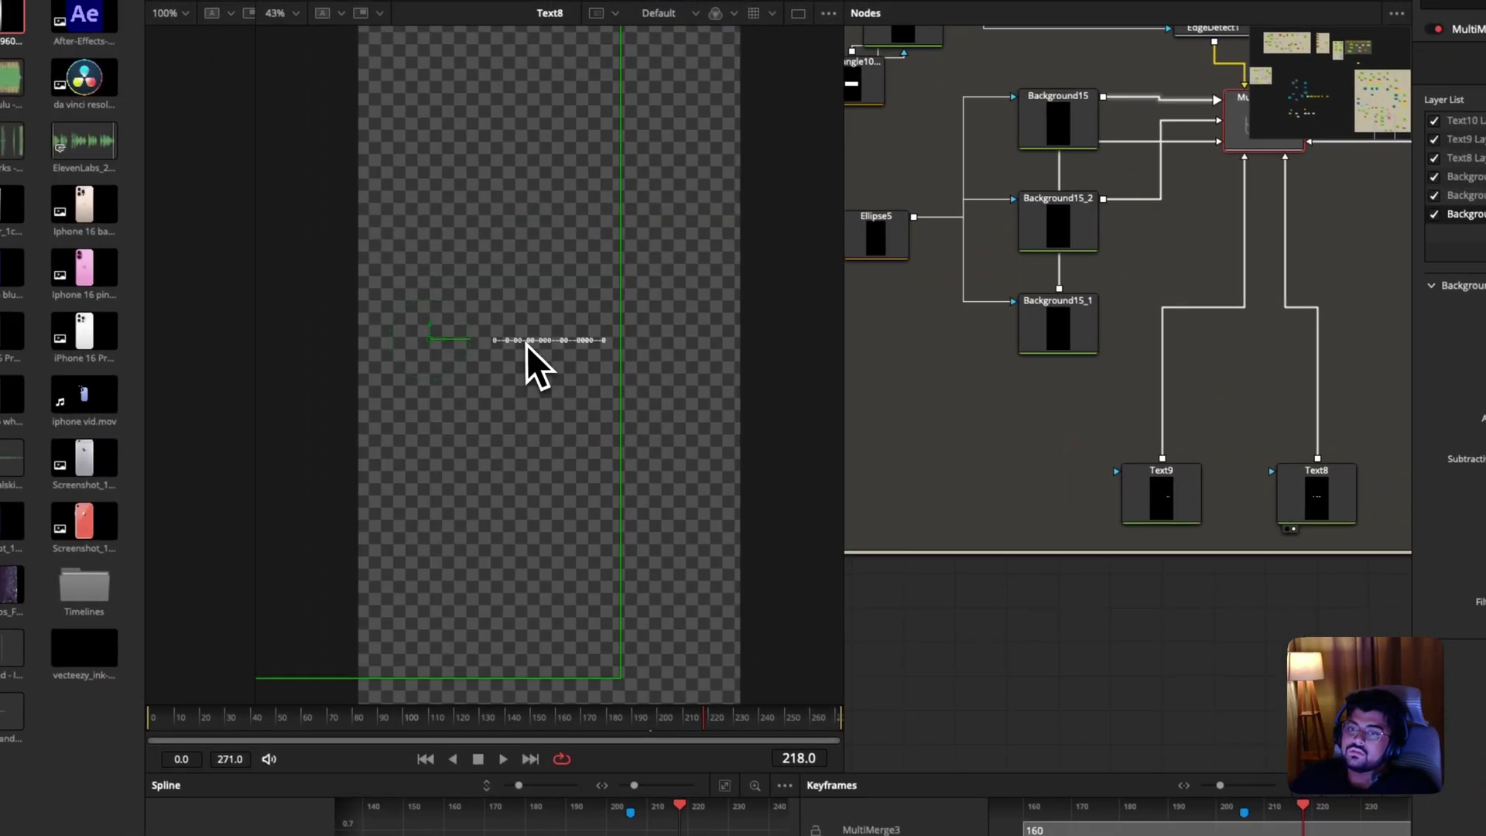
{"action": "scroll", "coordinate": [526, 345], "scroll_direction": "up", "scroll_amount": 5}
{"action": "key", "text": "z"}
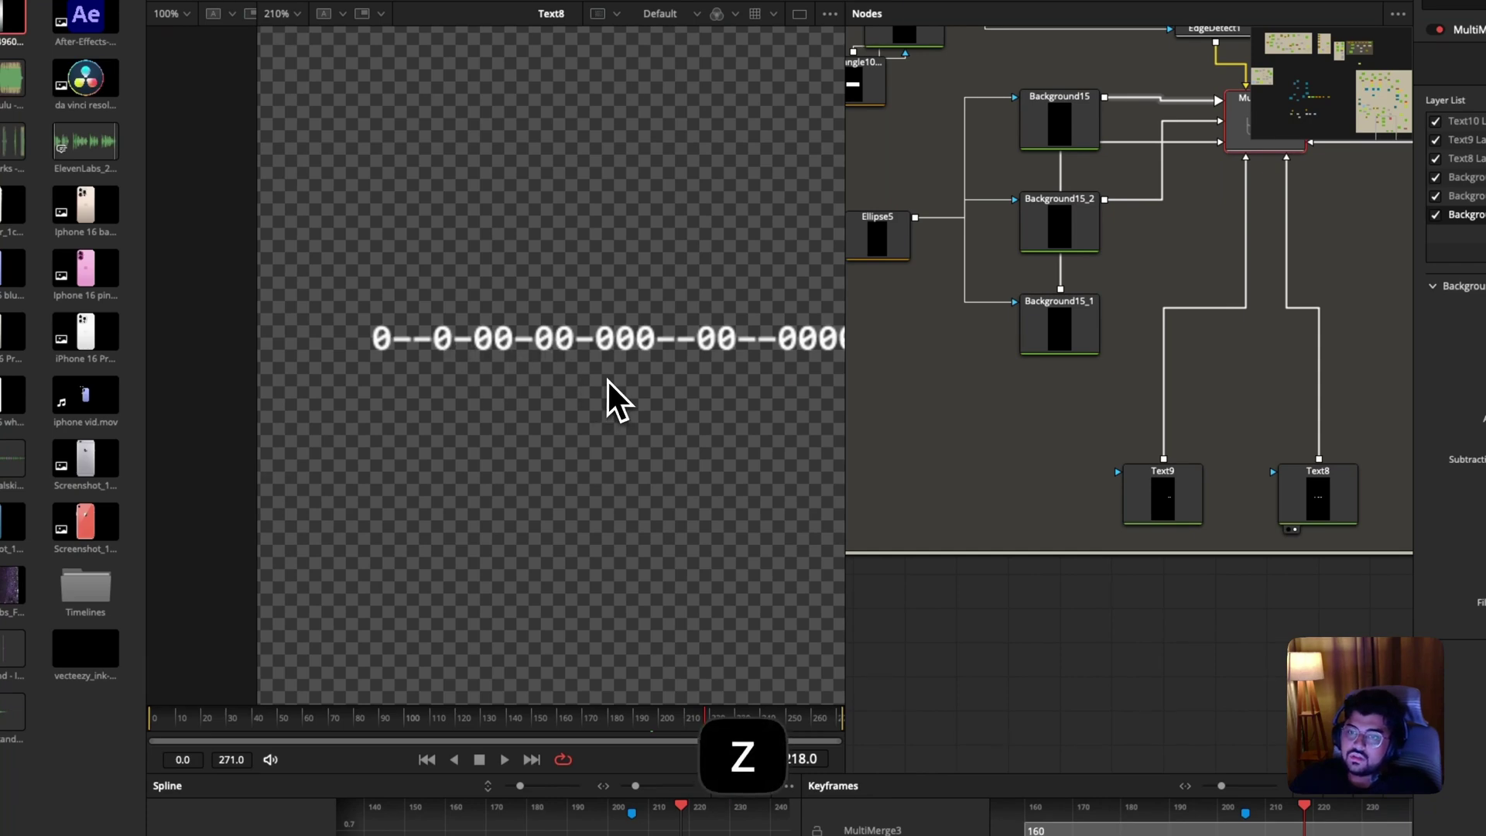
{"action": "key", "text": "shift+z"}
Find the Text10 node feeding MultiMerge3, show it in the viewer and scrub through its animation to frame 246.
{"action": "scroll", "coordinate": [1118, 398], "scroll_direction": "up", "scroll_amount": 5}
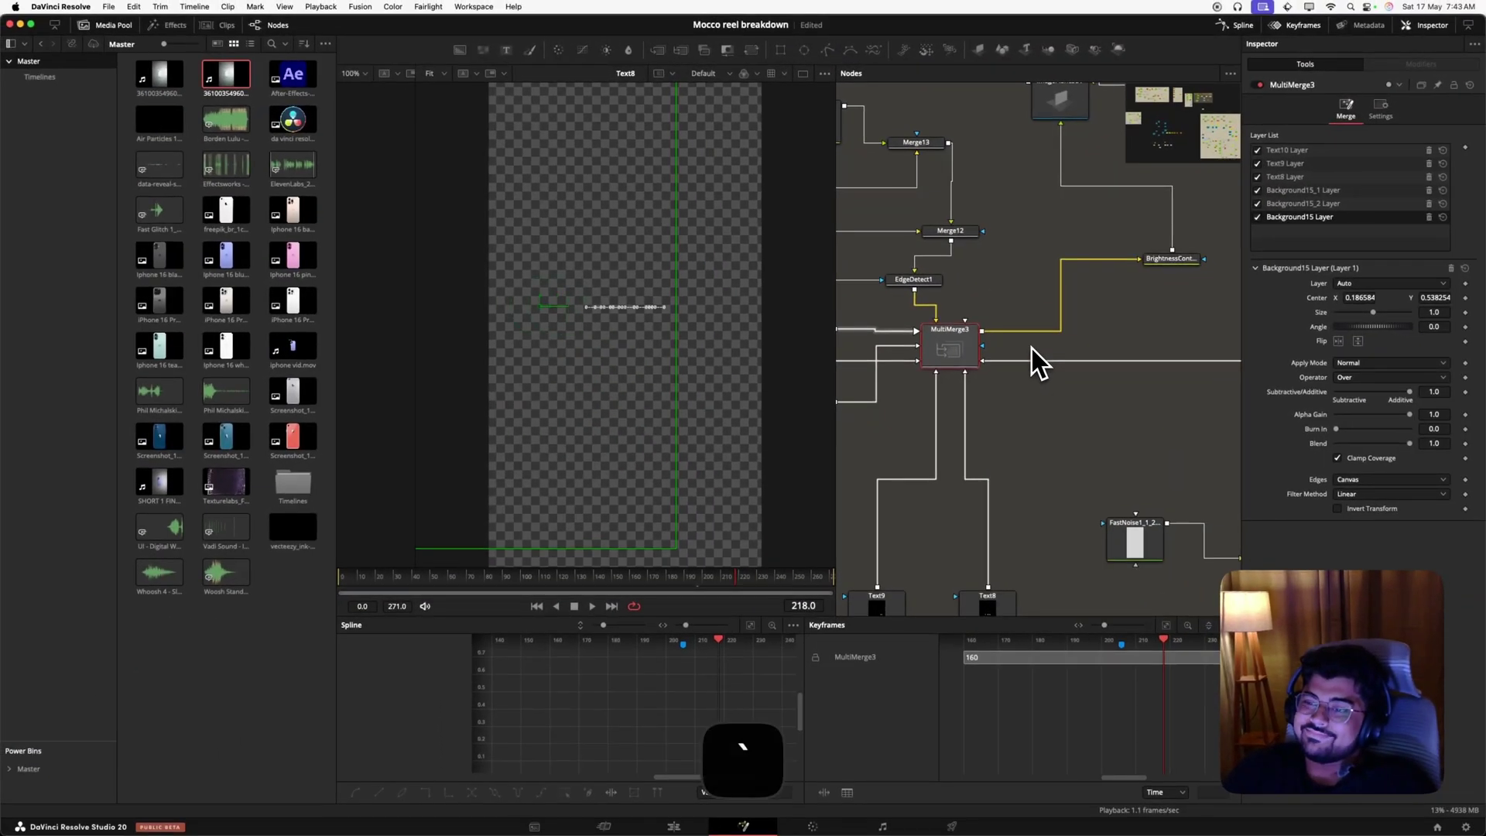
{"action": "key", "text": "1"}
{"action": "scroll", "coordinate": [1116, 453], "scroll_direction": "down", "scroll_amount": 1}
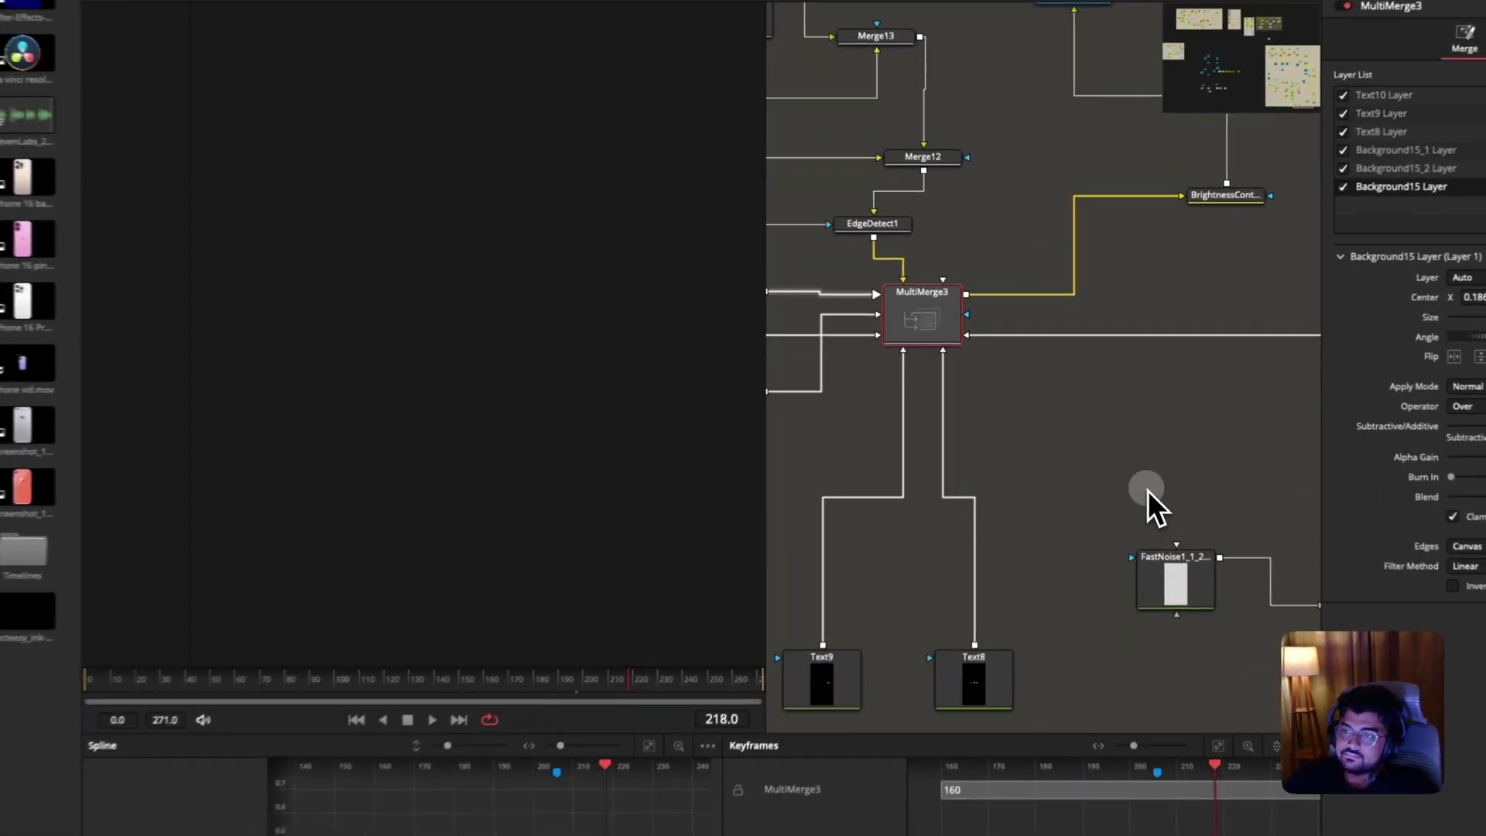
{"action": "scroll", "coordinate": [1115, 444], "scroll_direction": "down", "scroll_amount": 2}
{"action": "scroll", "coordinate": [1114, 444], "scroll_direction": "right", "scroll_amount": 4}
{"action": "left_click", "coordinate": [1153, 501]}
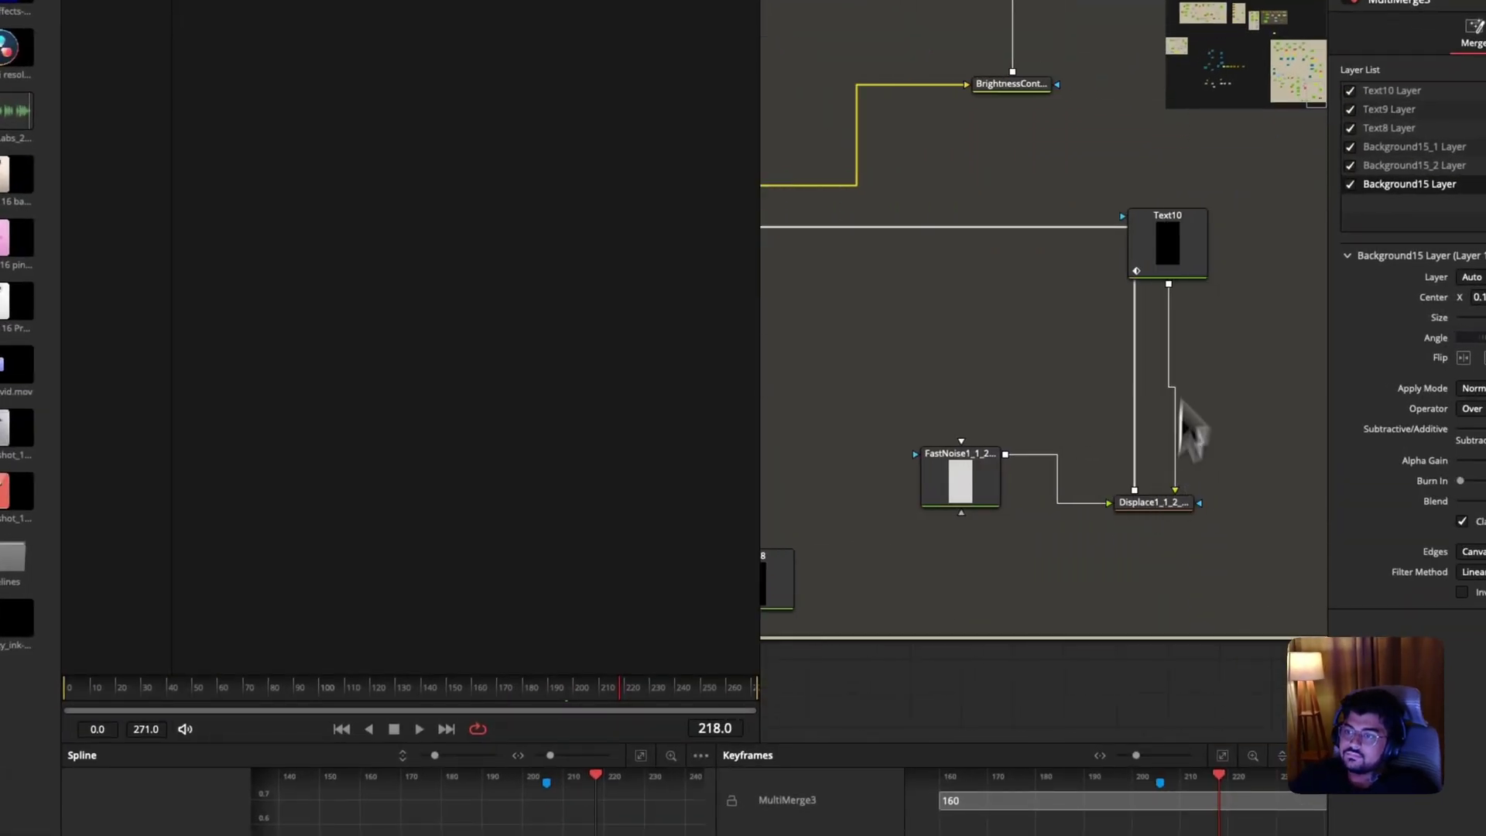
{"action": "key", "text": "1"}
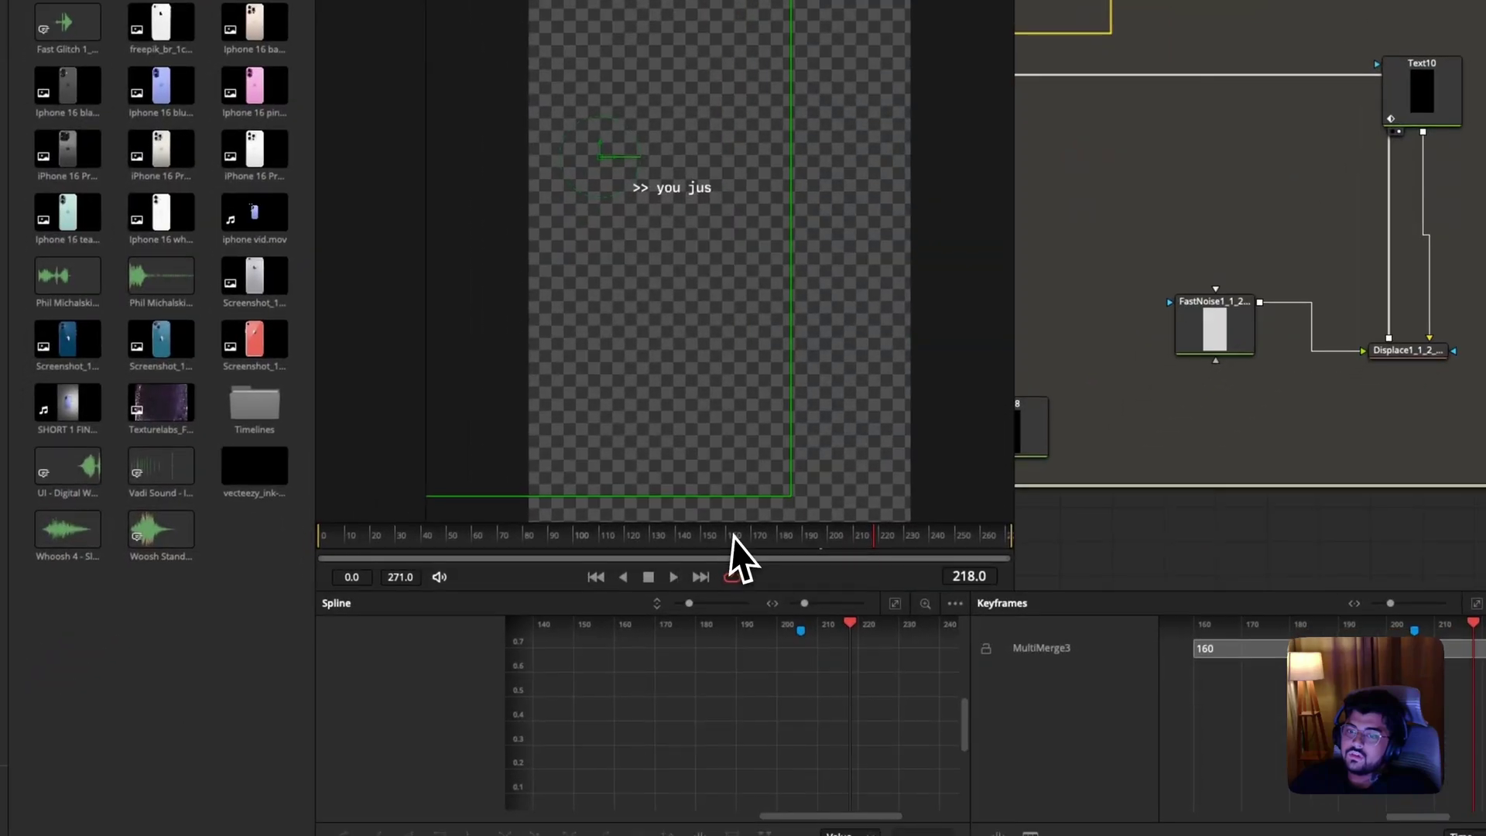
{"action": "left_click", "coordinate": [649, 663]}
{"action": "left_click_drag", "start_coordinate": [766, 535], "coordinate": [942, 524]}
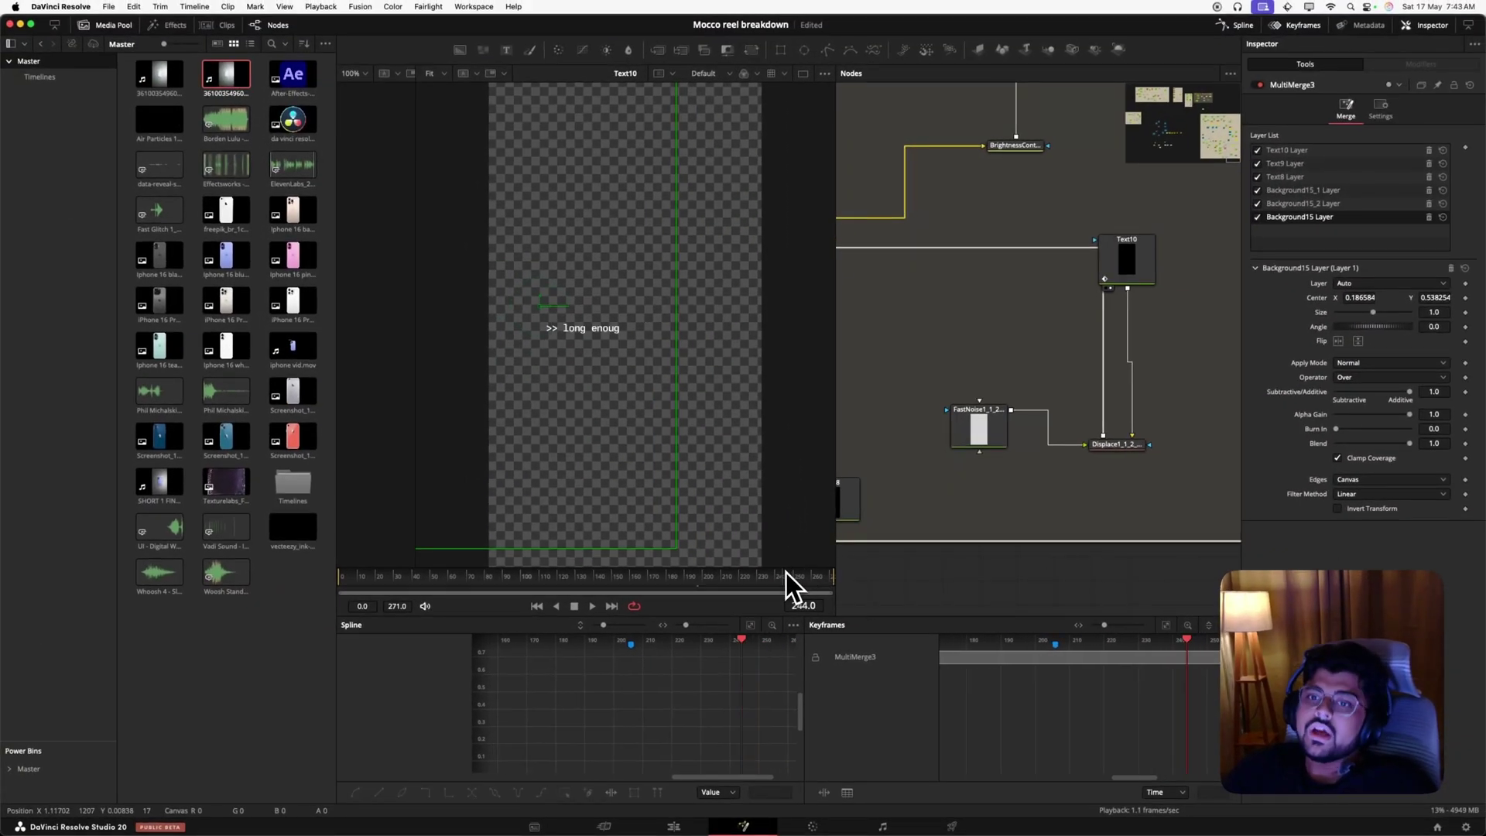
{"action": "mouse_move", "coordinate": [786, 572]}
{"action": "left_mouse_down"}
{"action": "mouse_move", "coordinate": [800, 558]}
{"action": "mouse_move", "coordinate": [788, 564]}
{"action": "left_mouse_up"}
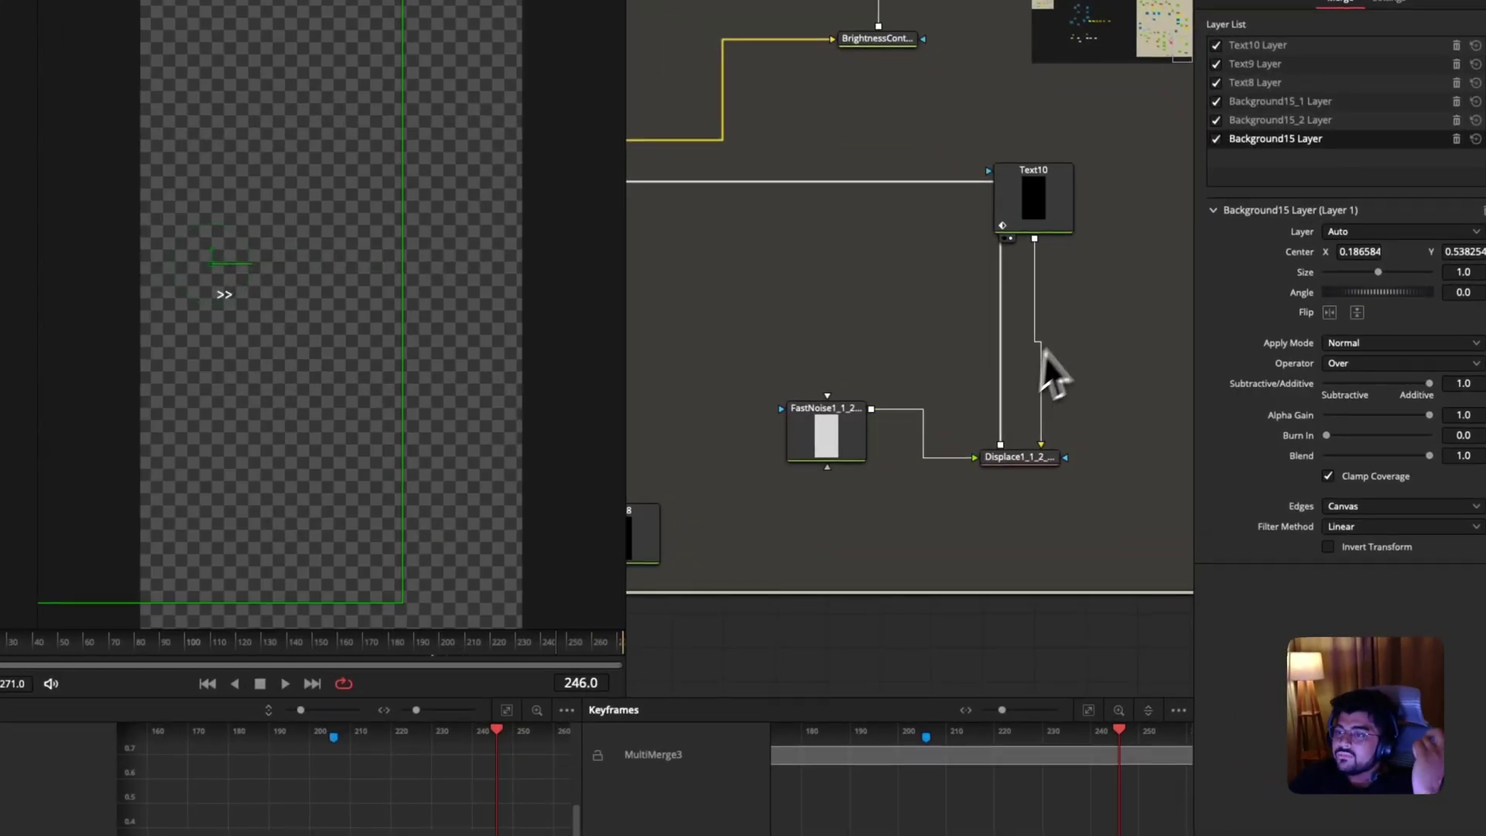
Select Text10, expand its keyframe tracks and scrub through the changing text lines to frame 271.
{"action": "left_click", "coordinate": [861, 433]}
{"action": "left_click", "coordinate": [1018, 223]}
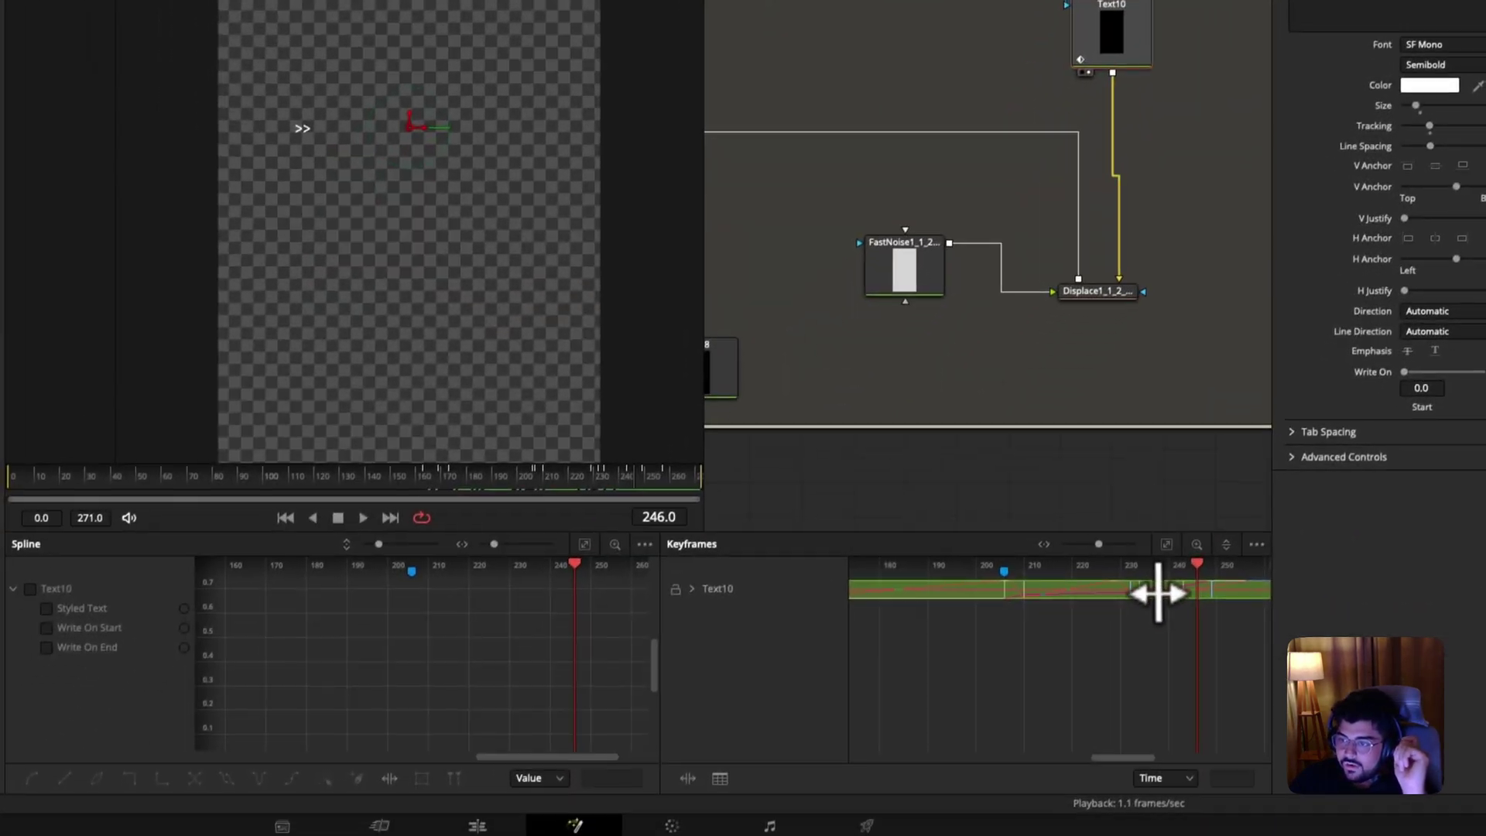
{"action": "left_click", "coordinate": [1157, 592]}
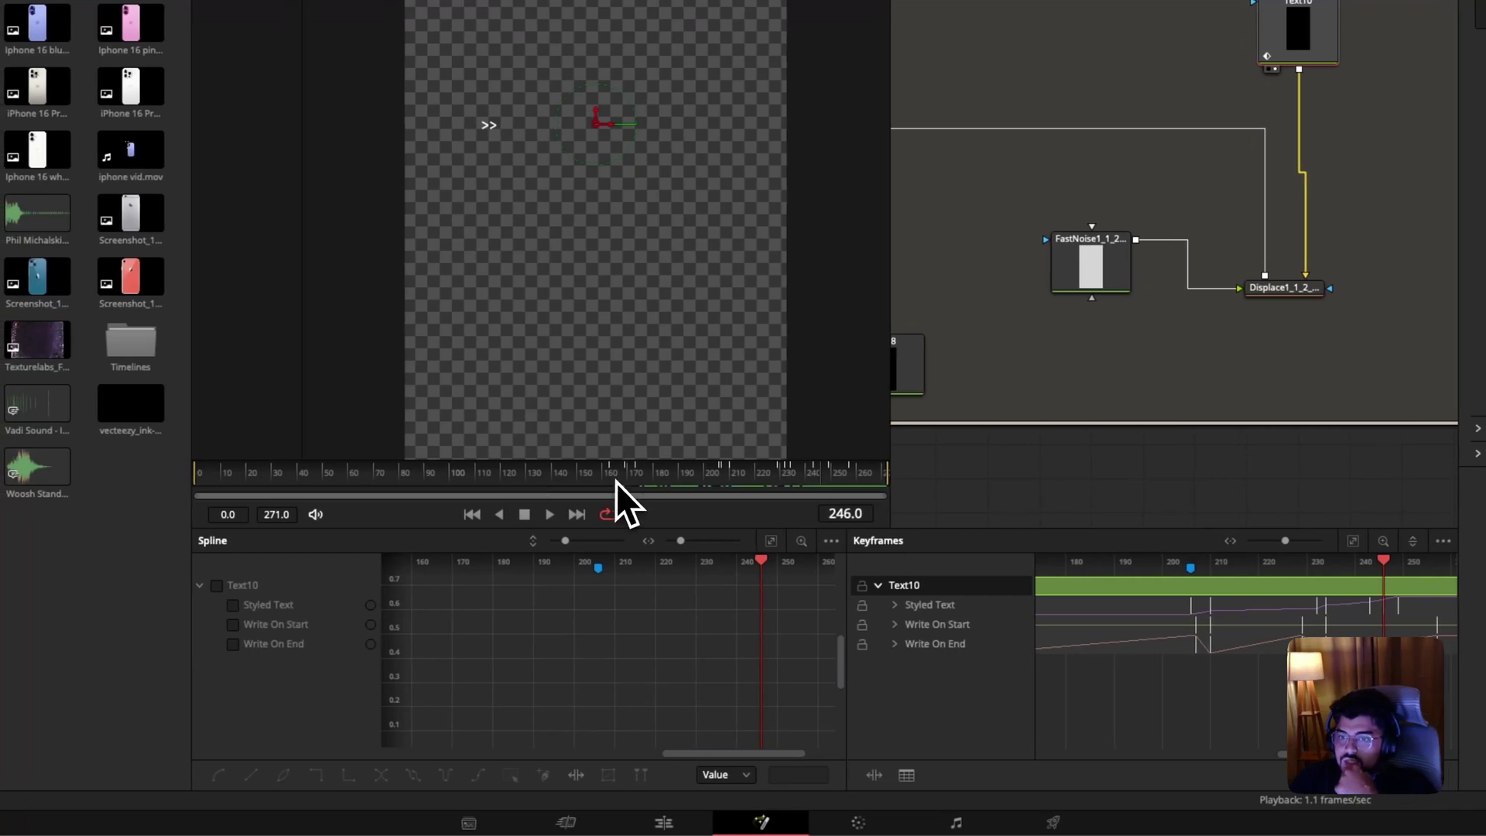
{"action": "left_click_drag", "start_coordinate": [432, 481], "coordinate": [487, 472]}
{"action": "left_click_drag", "start_coordinate": [670, 472], "coordinate": [722, 457]}
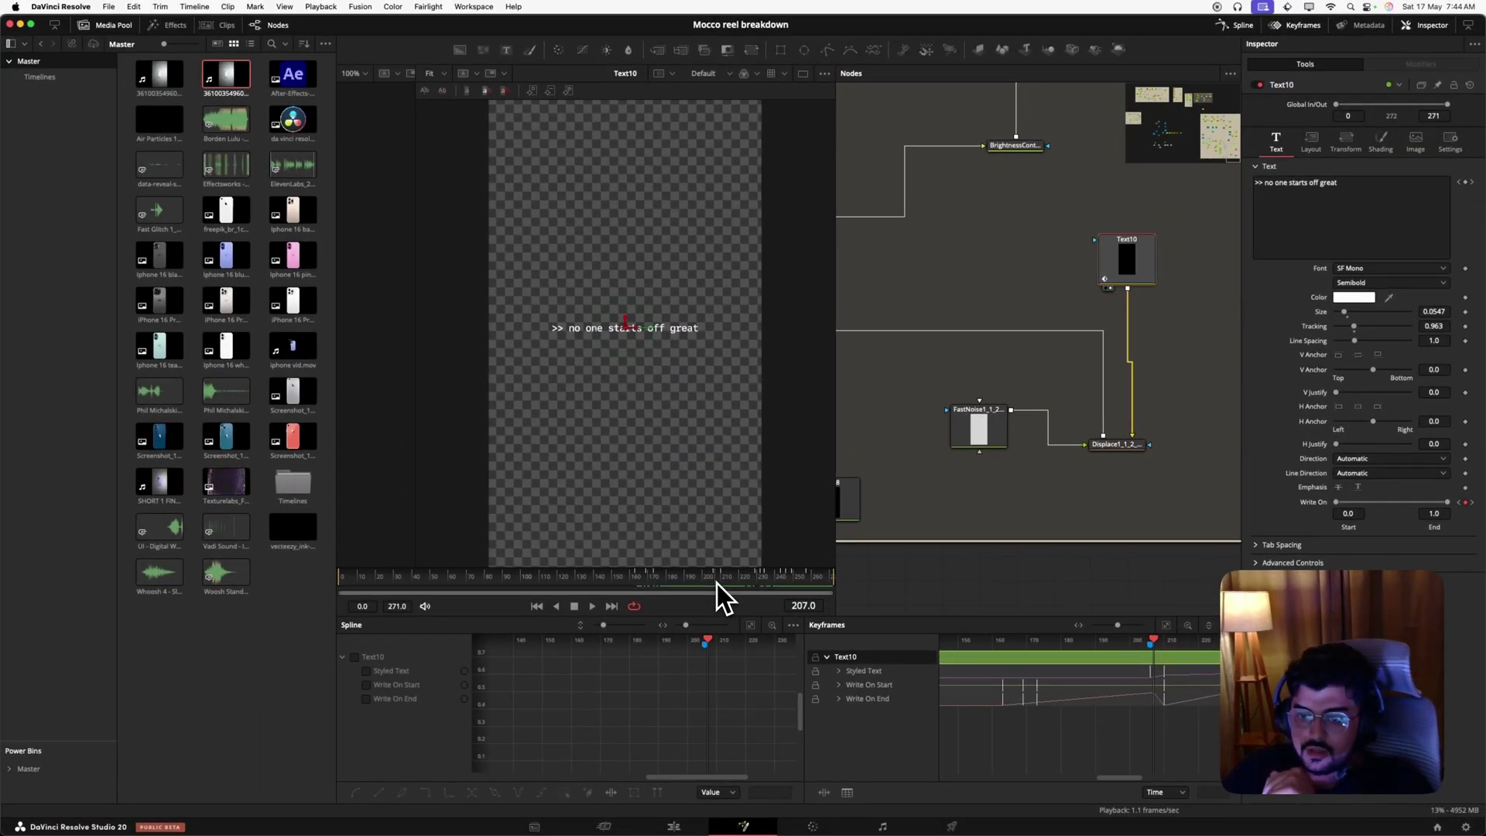
{"action": "left_click_drag", "start_coordinate": [717, 584], "coordinate": [834, 560]}
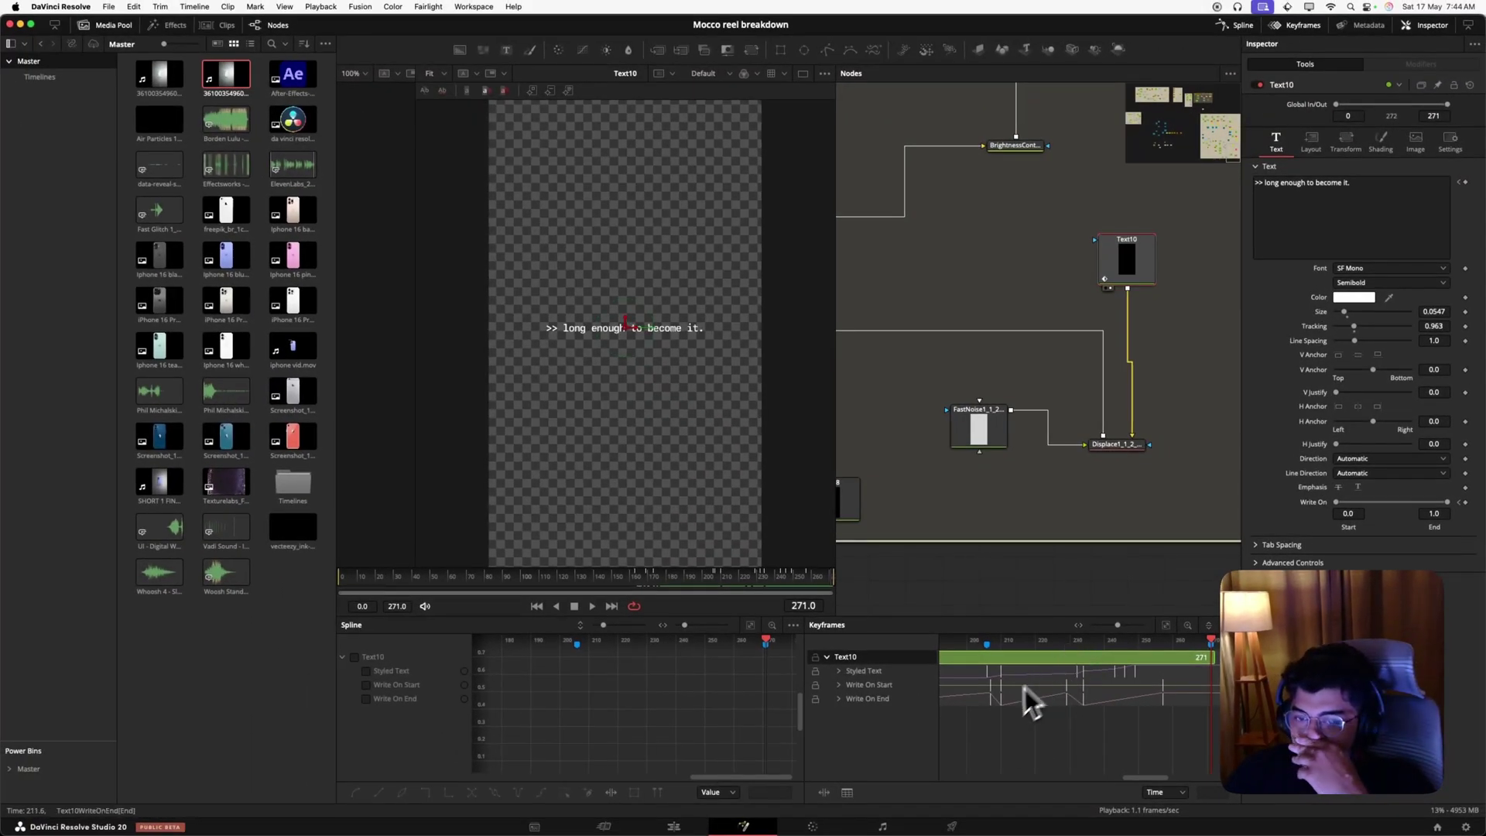
Examine the fitted spline curves of Text10's Write On End, Write On Start and Styled Text, and hide them again.
{"action": "left_click", "coordinate": [365, 699]}
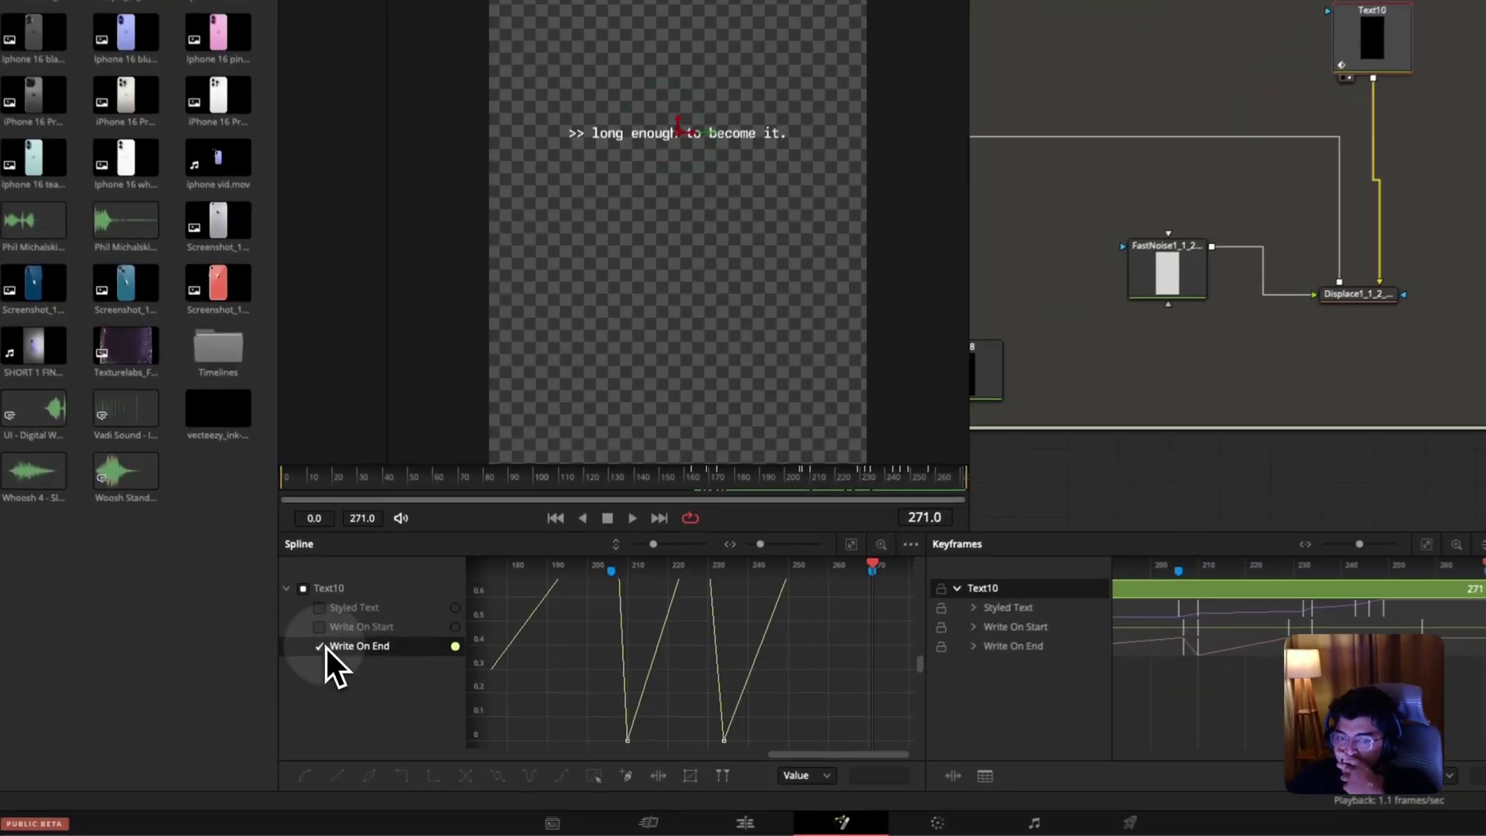
{"action": "left_click", "coordinate": [365, 685]}
{"action": "left_click", "coordinate": [365, 671]}
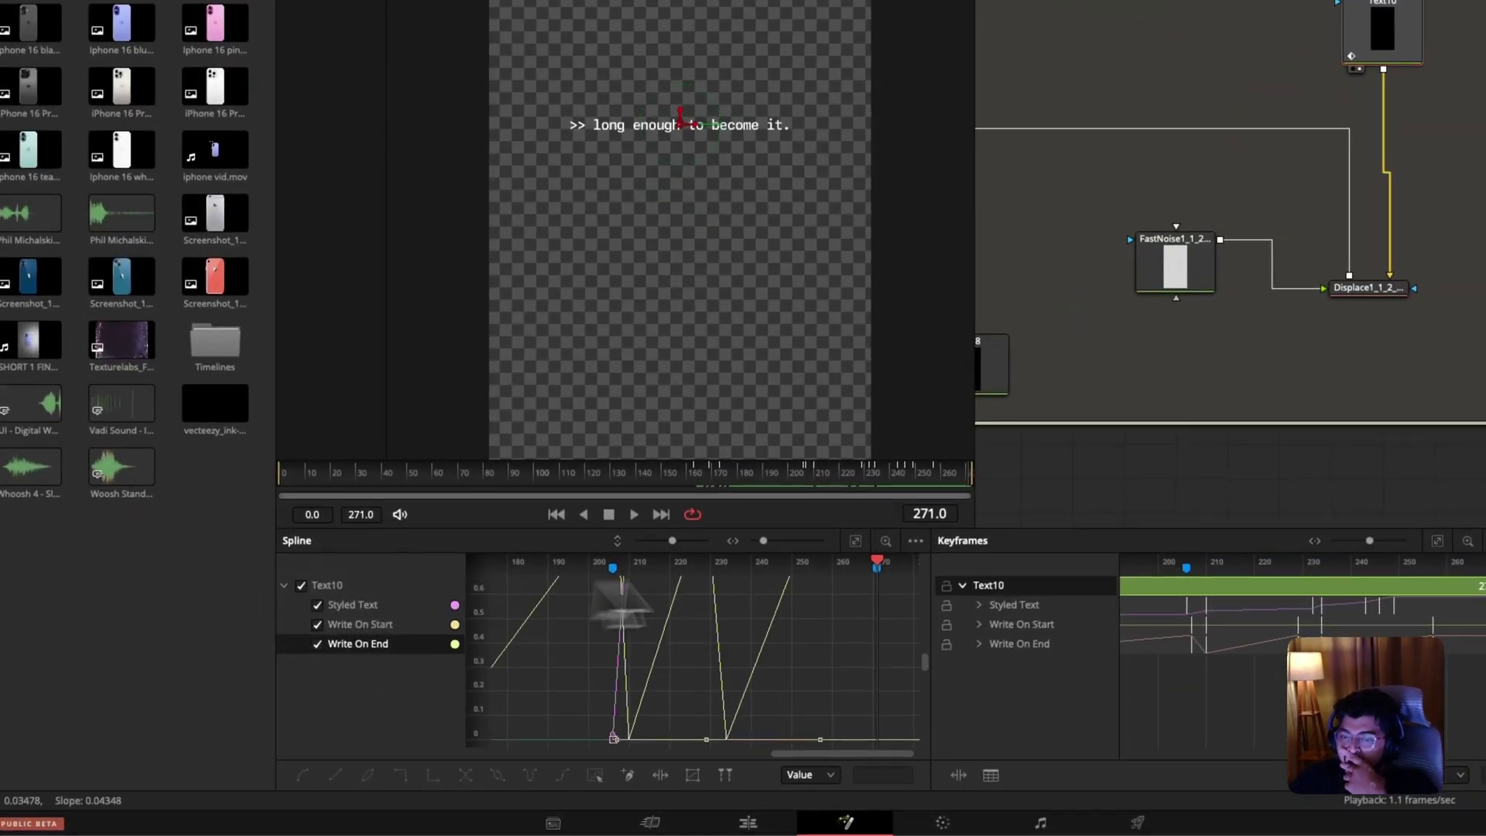
{"action": "left_click", "coordinate": [856, 541]}
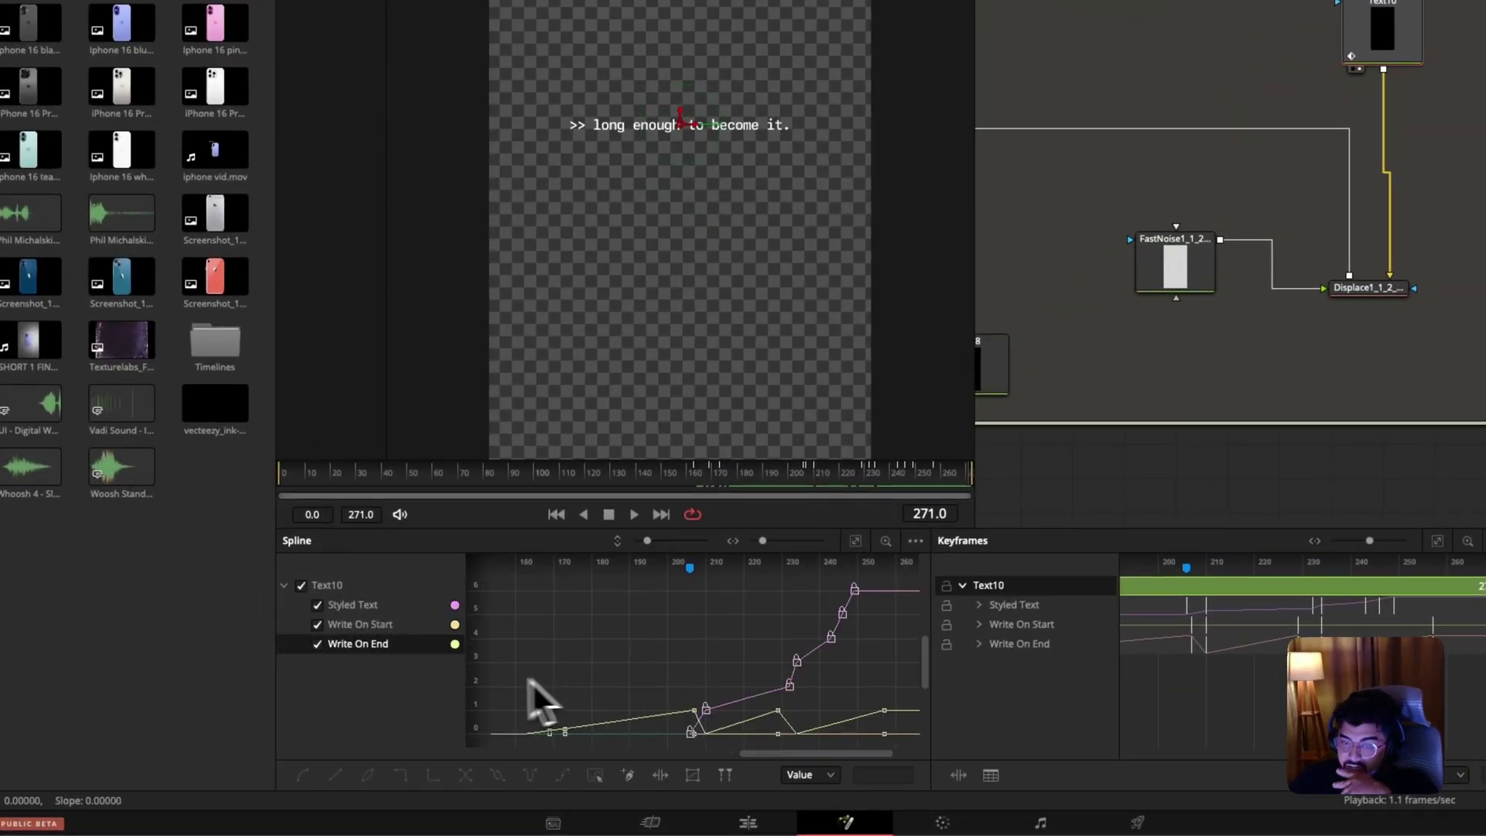
{"action": "left_click", "coordinate": [302, 585]}
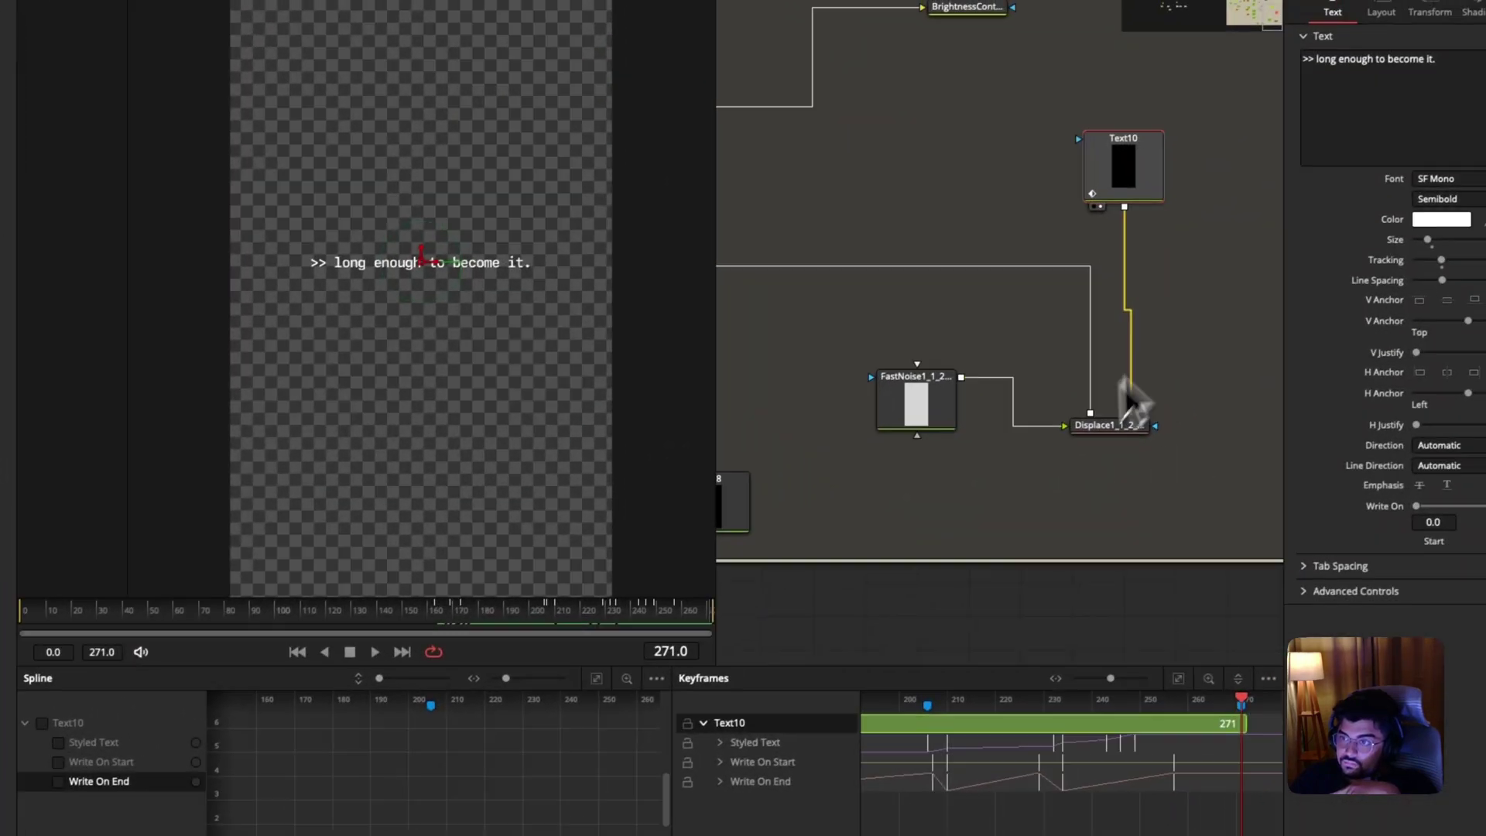
Show the displace node fed by Text10 in the viewer and scrub its animation to frame 242.
{"action": "left_click", "coordinate": [1135, 430]}
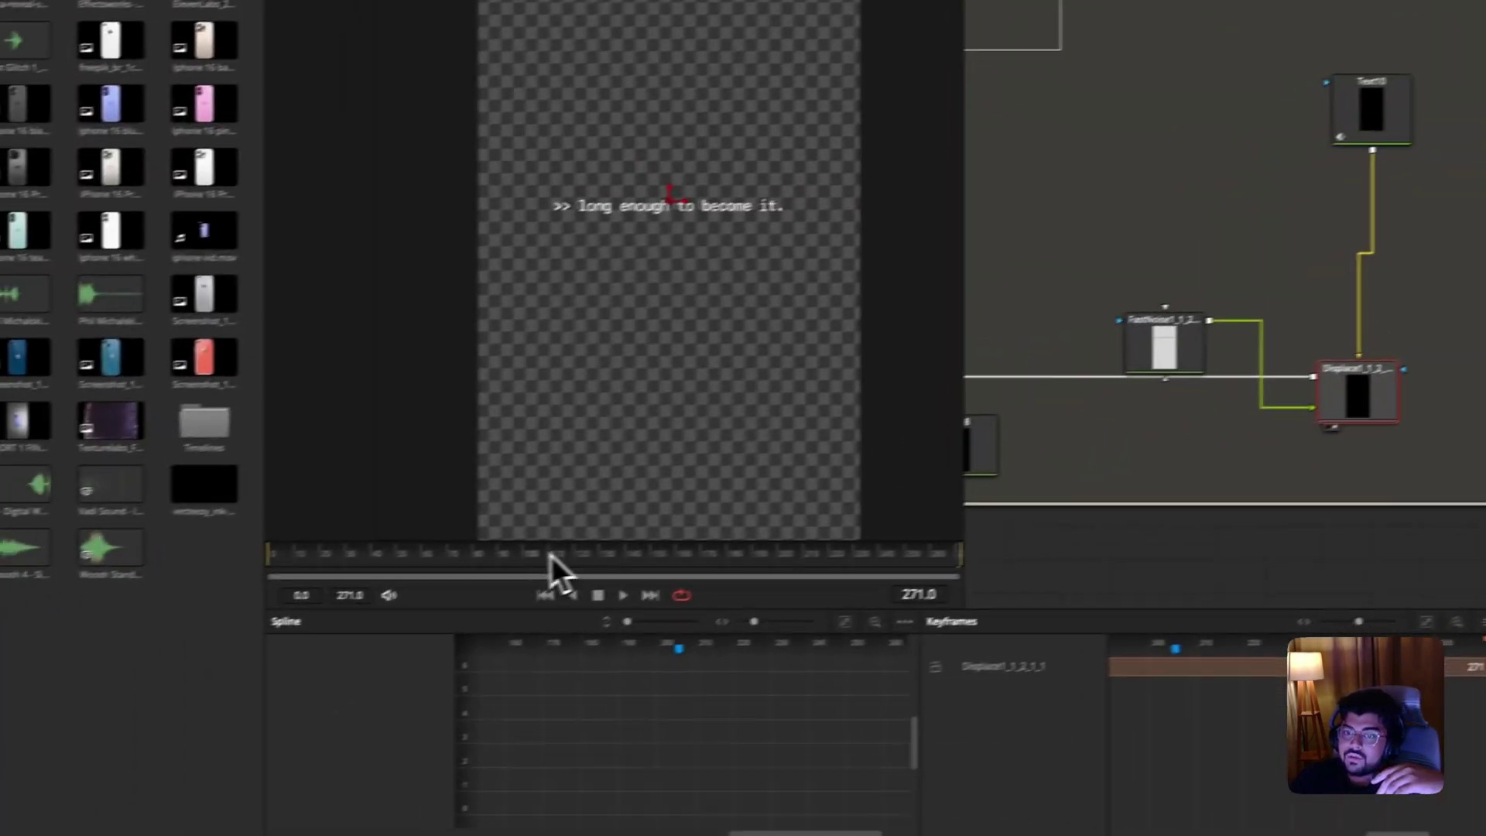
{"action": "left_click_drag", "start_coordinate": [301, 634], "coordinate": [169, 635]}
{"action": "left_click_drag", "start_coordinate": [444, 571], "coordinate": [917, 502]}
Go back to the text box's background branch, select Background13 and show EdgeDetect1 in the viewer.
{"action": "scroll", "coordinate": [921, 526], "scroll_direction": "left", "scroll_amount": 2}
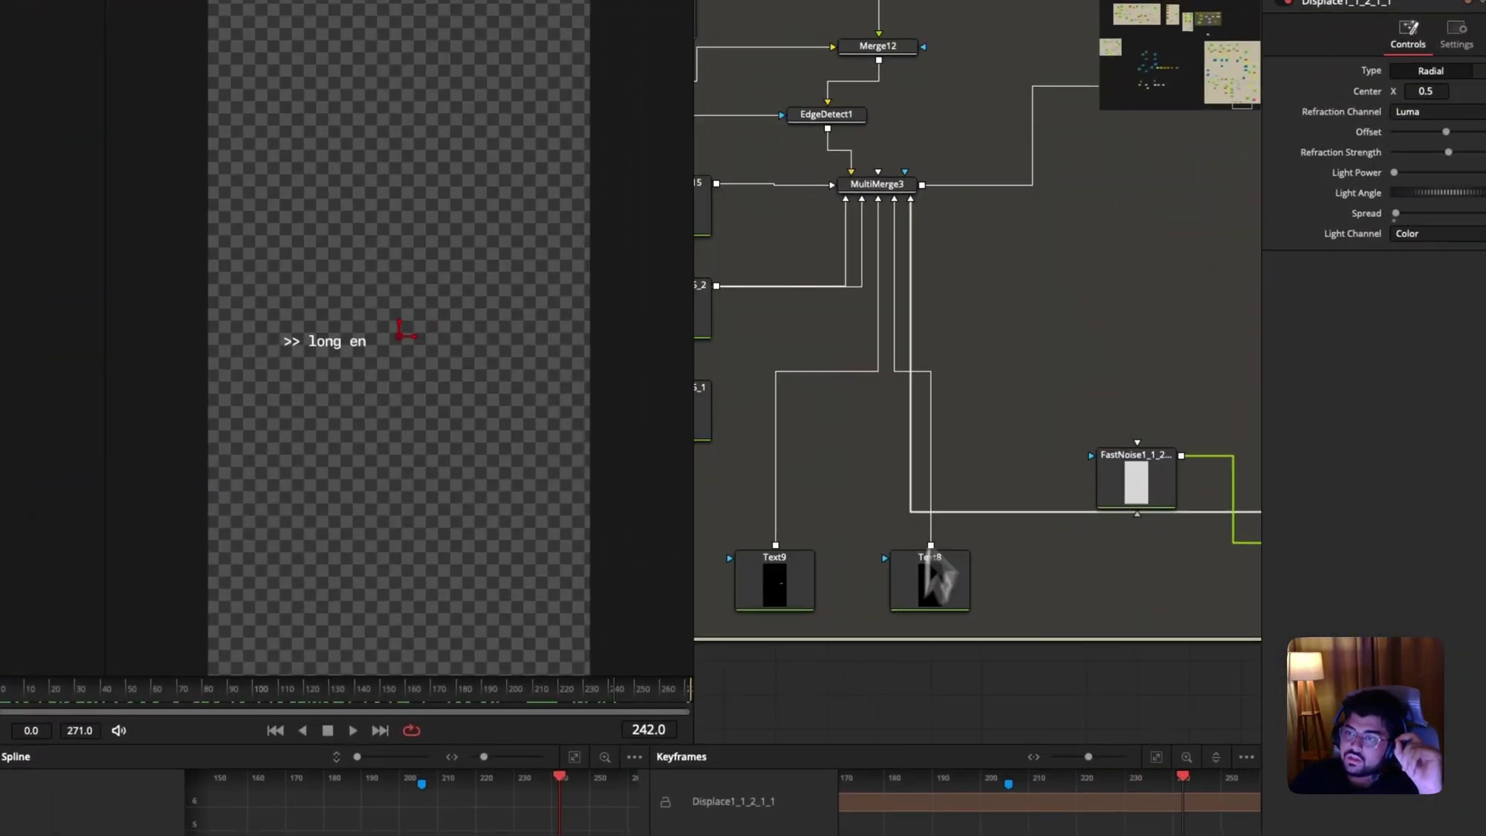
{"action": "scroll", "coordinate": [1014, 164], "scroll_direction": "up", "scroll_amount": 4}
{"action": "scroll", "coordinate": [1060, 286], "scroll_direction": "up", "scroll_amount": 3}
{"action": "scroll", "coordinate": [1060, 286], "scroll_direction": "left", "scroll_amount": 2}
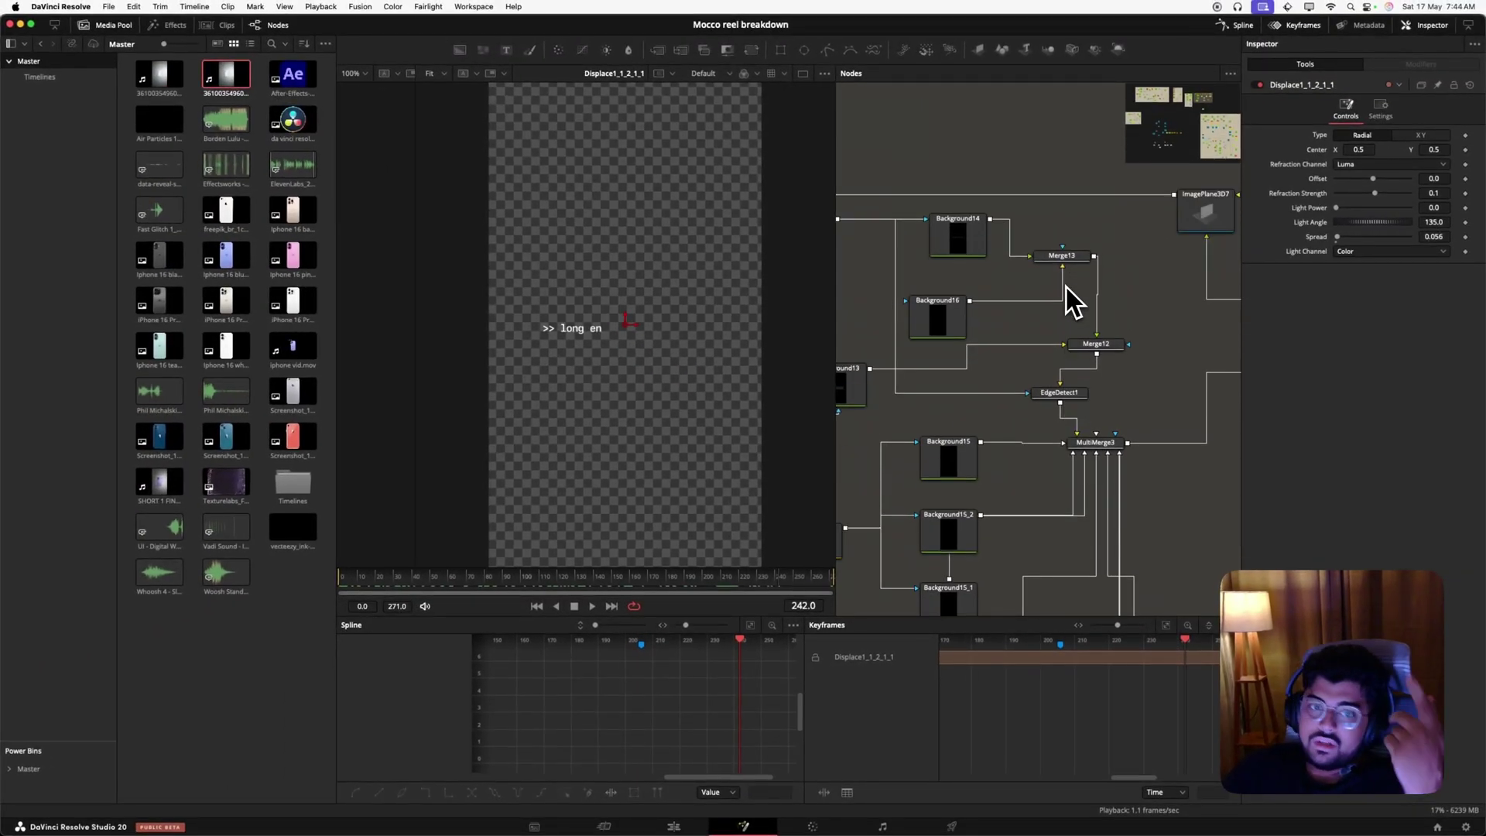
{"action": "scroll", "coordinate": [1065, 287], "scroll_direction": "left", "scroll_amount": 1}
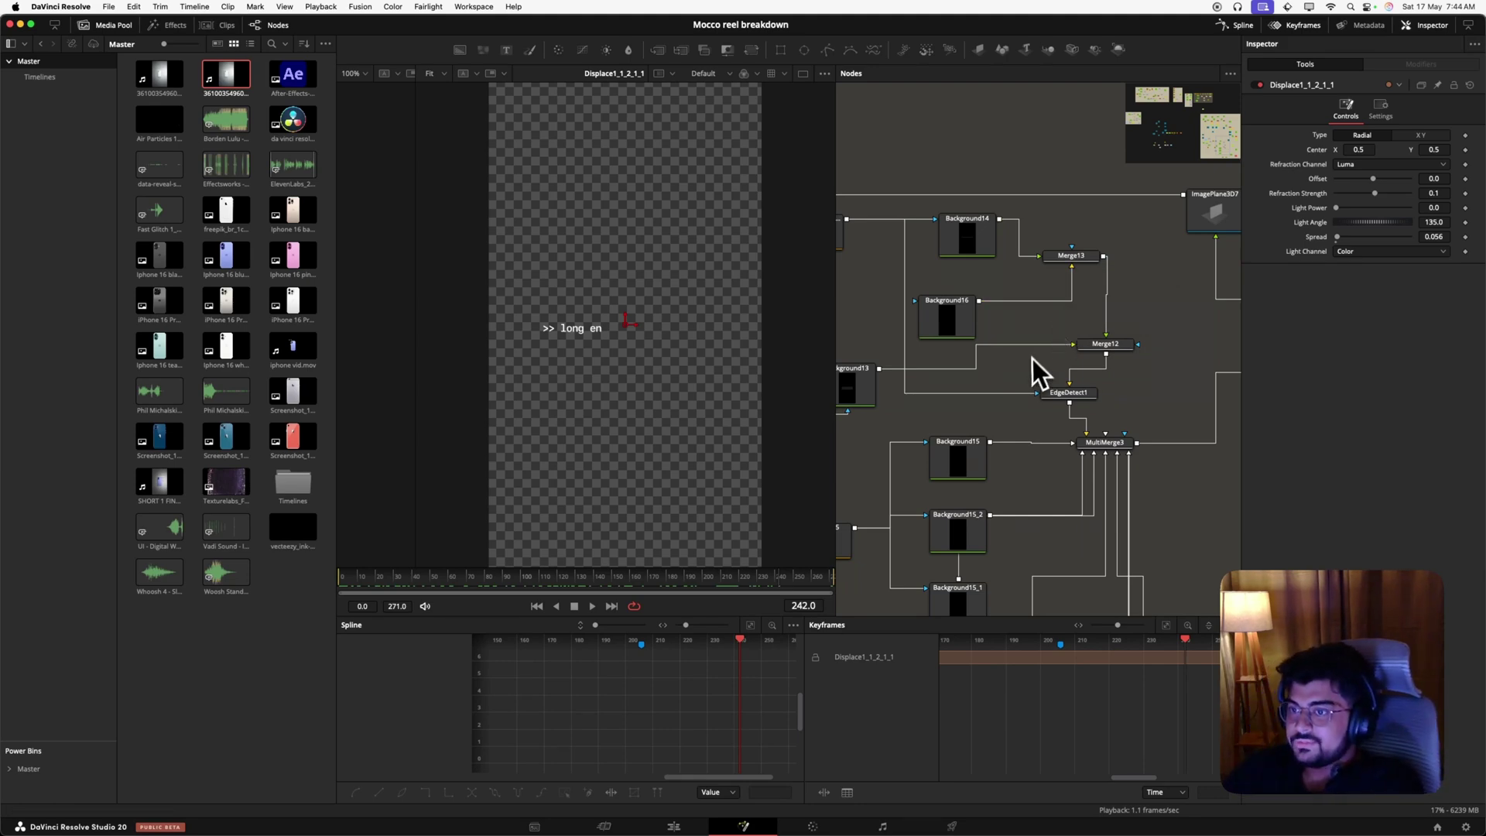
{"action": "scroll", "coordinate": [1068, 397], "scroll_direction": "left", "scroll_amount": 5}
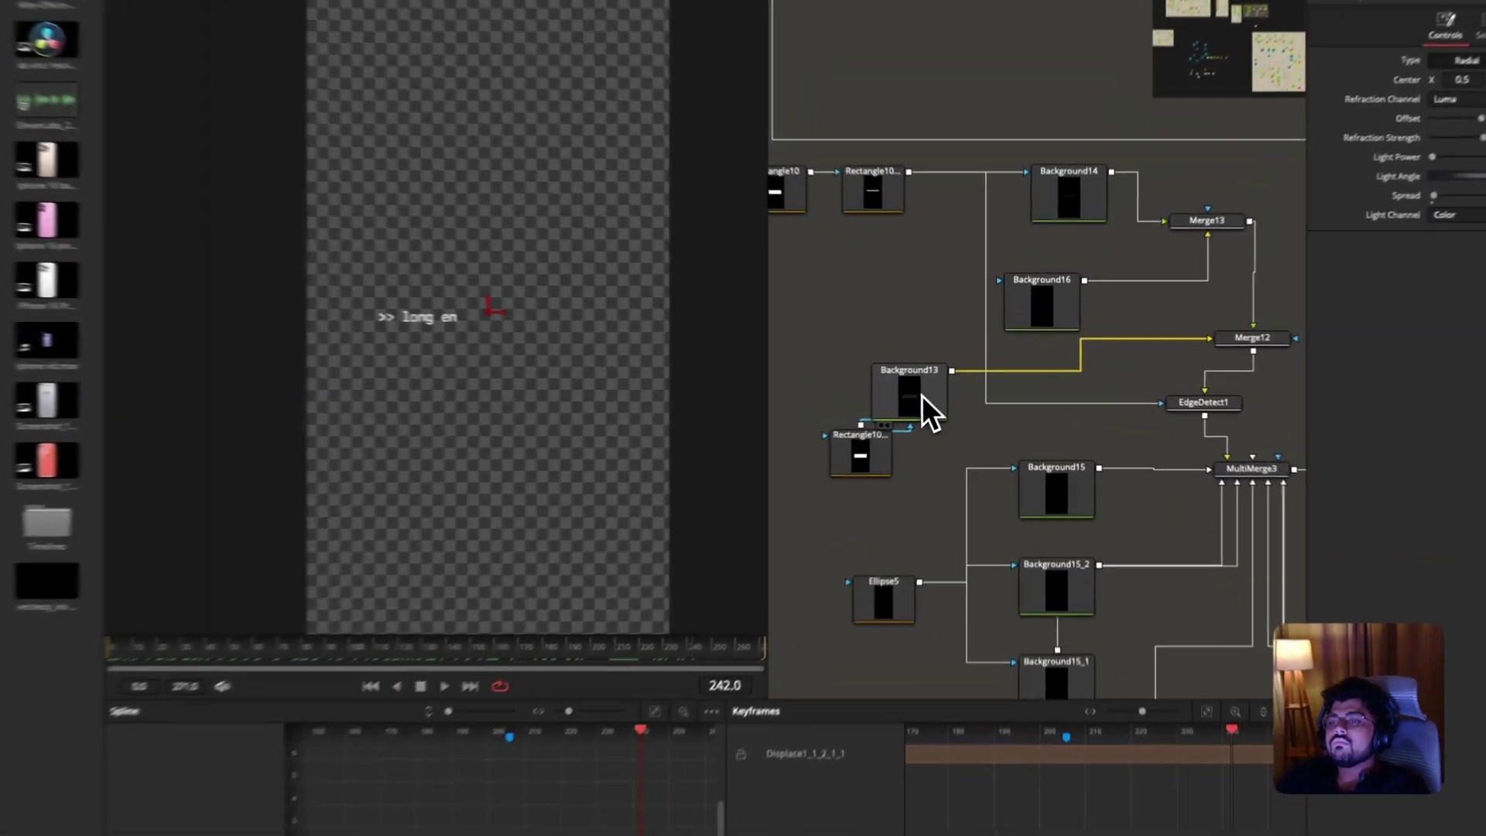
{"action": "left_click", "coordinate": [953, 373]}
{"action": "left_click_drag", "start_coordinate": [1207, 406], "coordinate": [452, 445]}
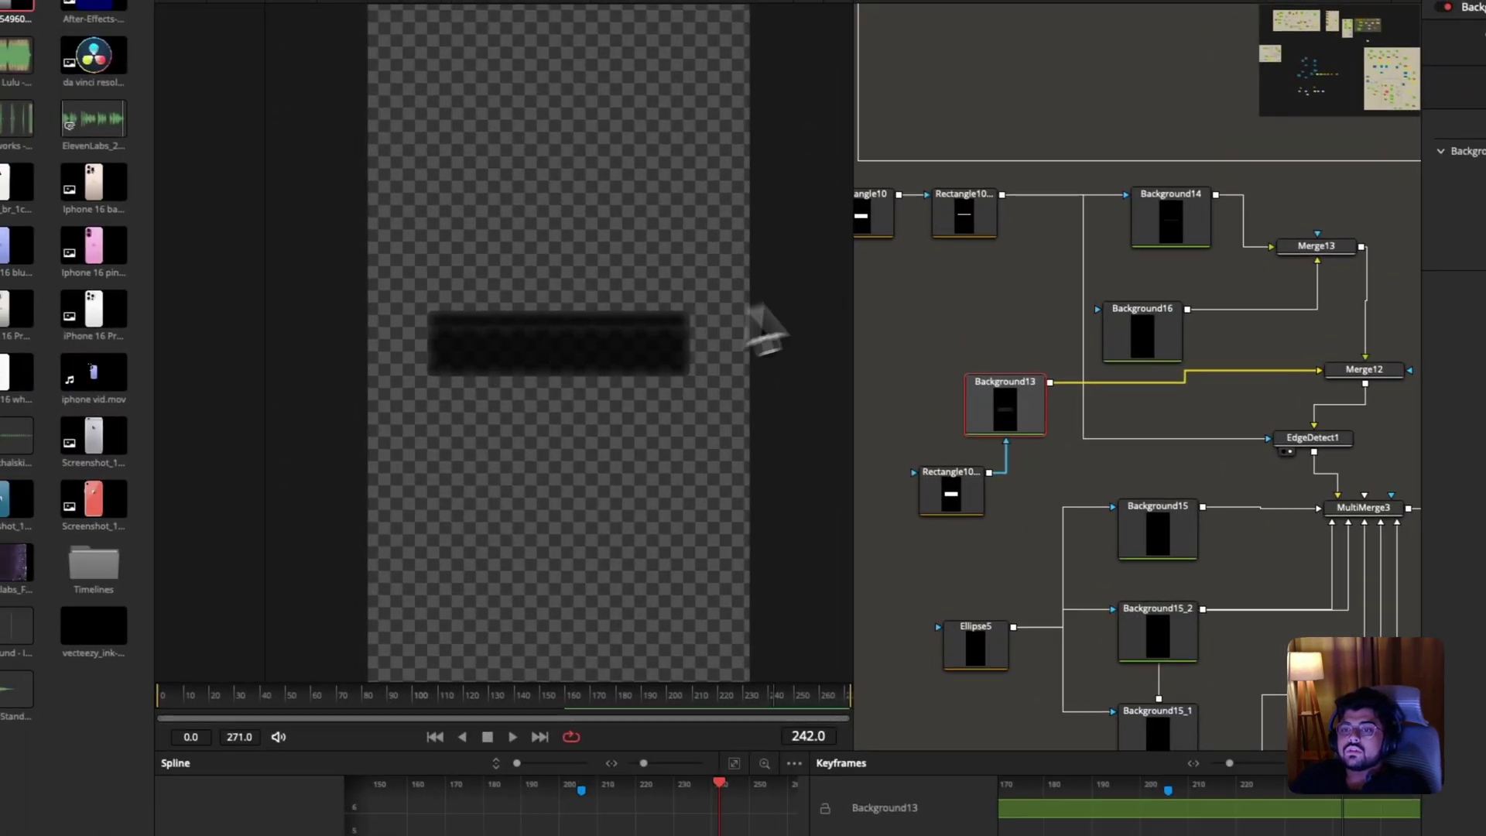
View the text box's masks and backgrounds in turn: Background13 with its rectangle mask, Rectangle10, Rectangle10_2 and Background14.
{"action": "left_click_drag", "start_coordinate": [967, 495], "coordinate": [589, 445]}
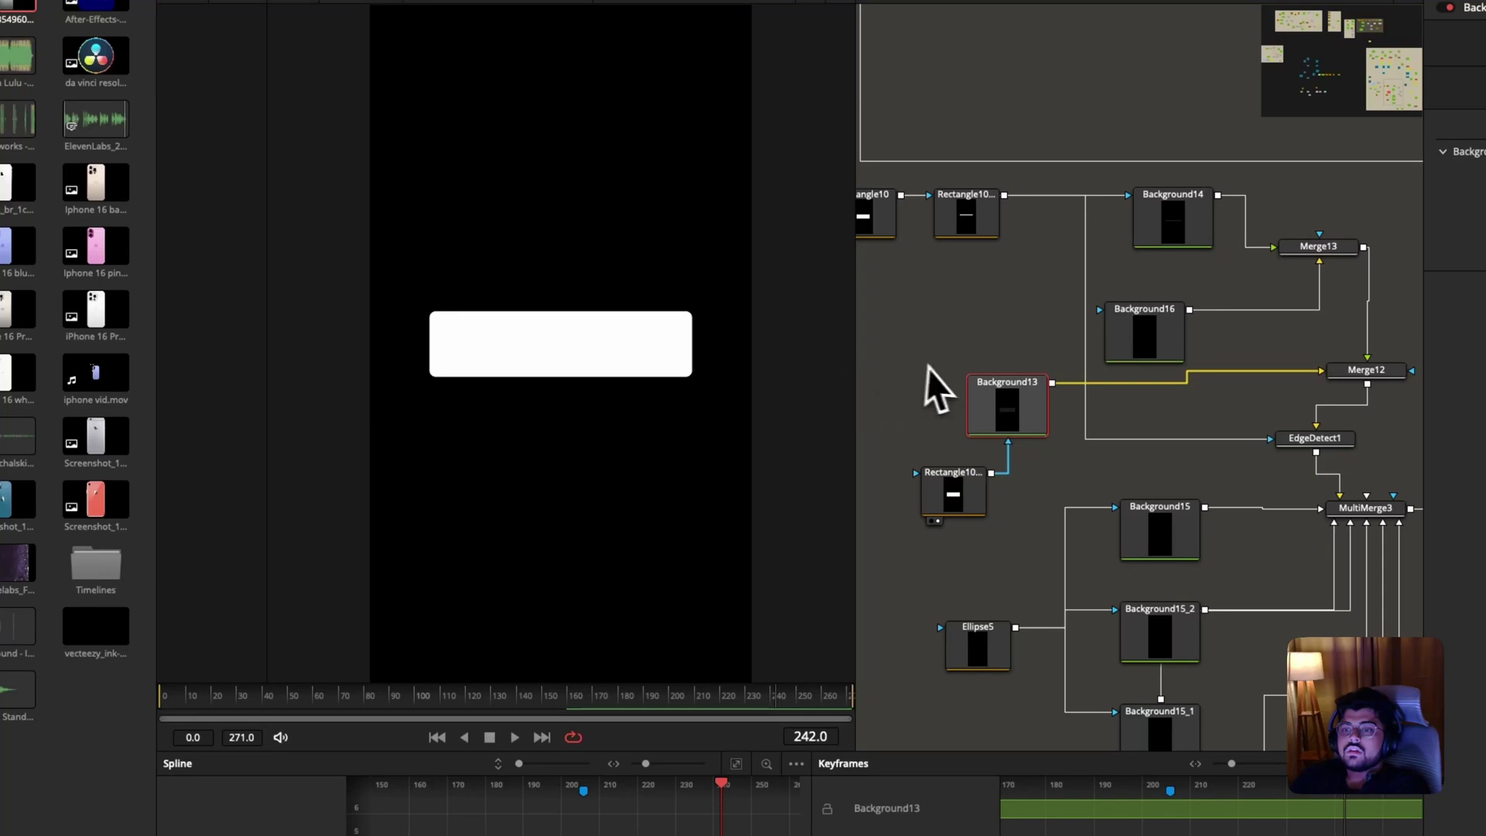
{"action": "left_click_drag", "start_coordinate": [998, 410], "coordinate": [581, 406]}
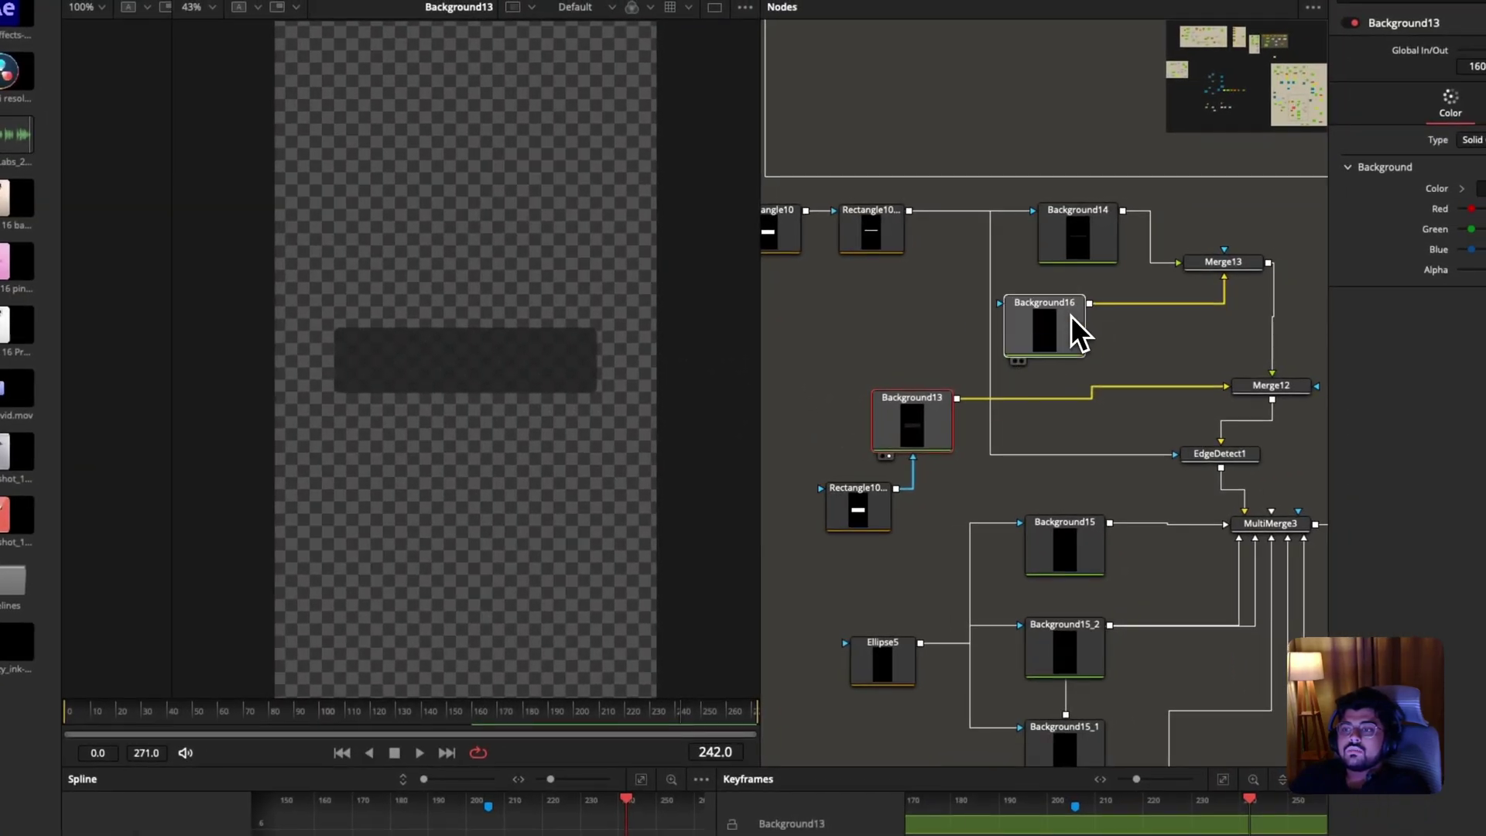
{"action": "left_click", "coordinate": [1092, 257]}
{"action": "scroll", "coordinate": [839, 250], "scroll_direction": "left", "scroll_amount": 2}
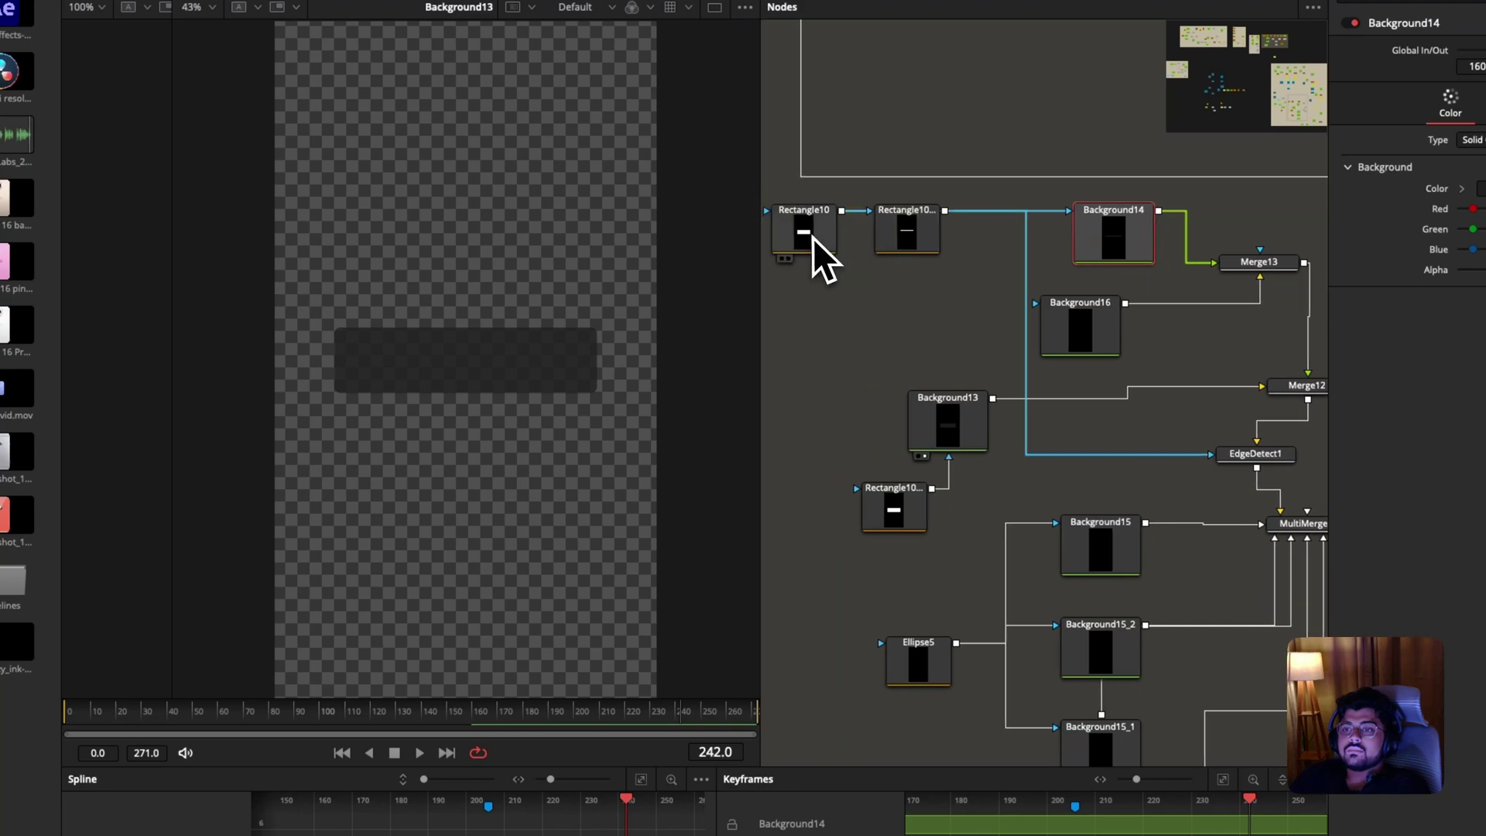
{"action": "left_click_drag", "start_coordinate": [813, 238], "coordinate": [491, 358]}
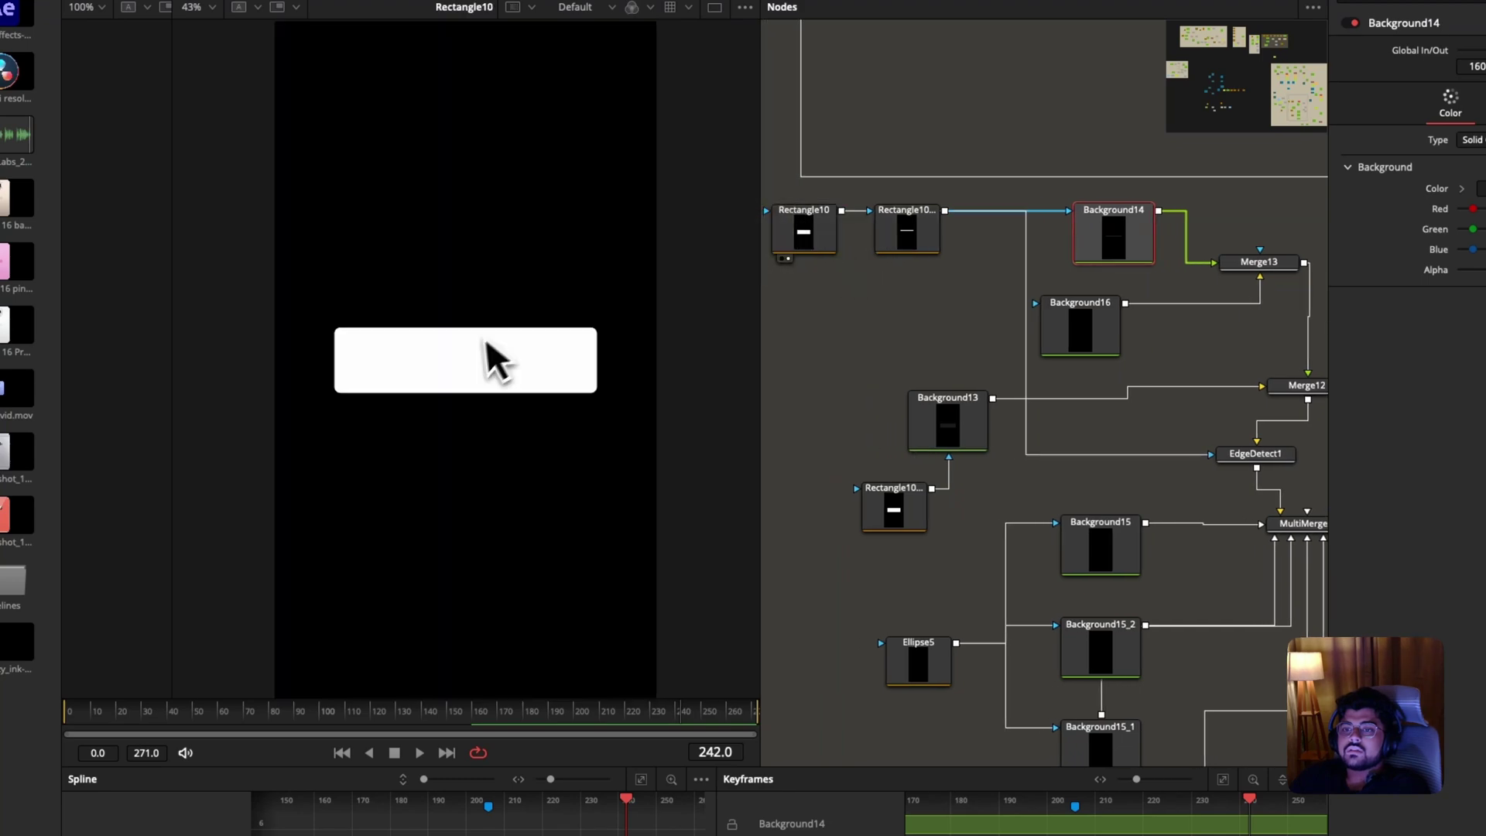
{"action": "left_click", "coordinate": [913, 227]}
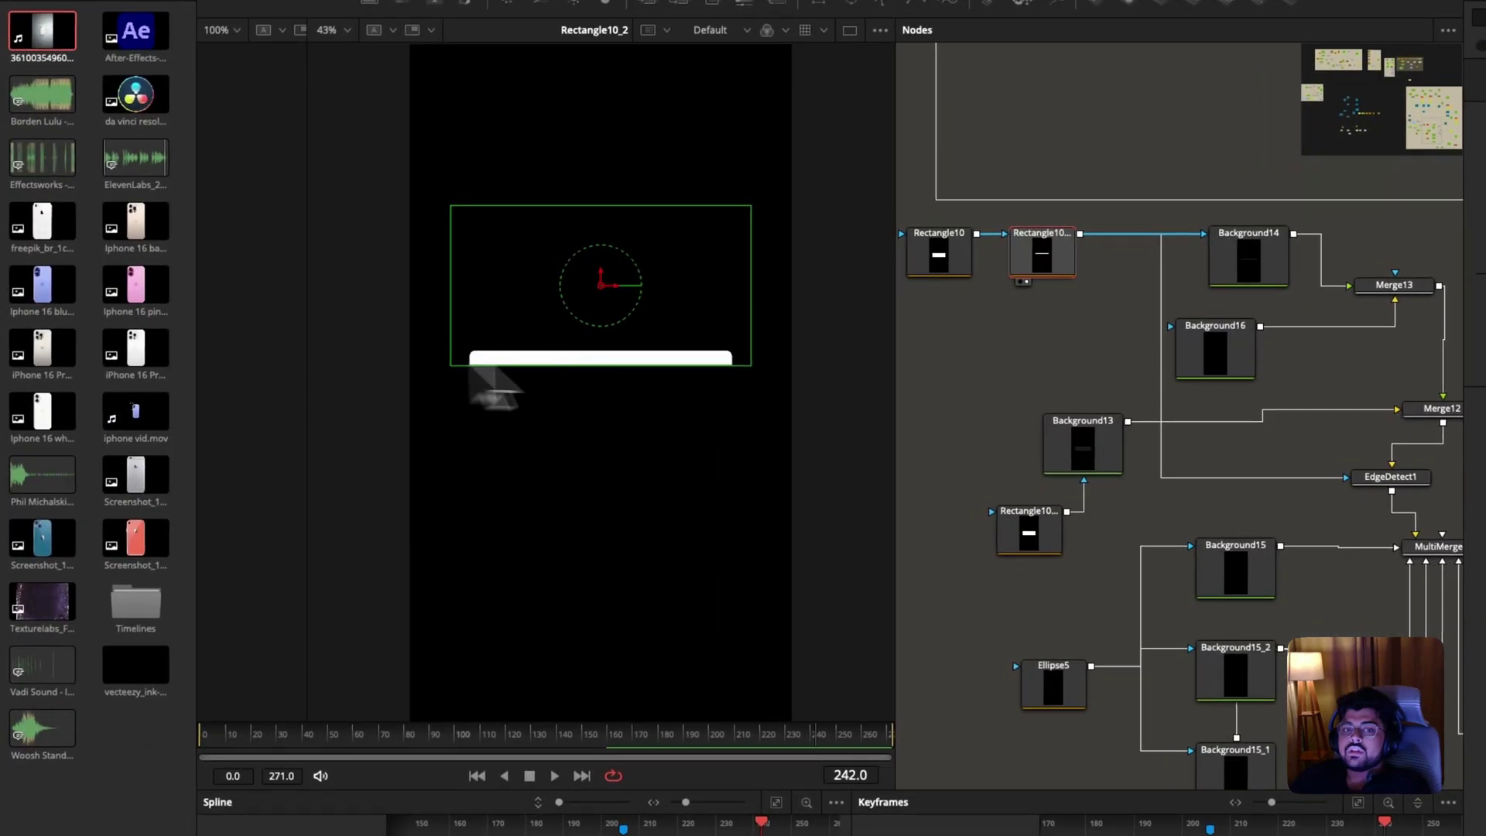
{"action": "key", "text": "1"}
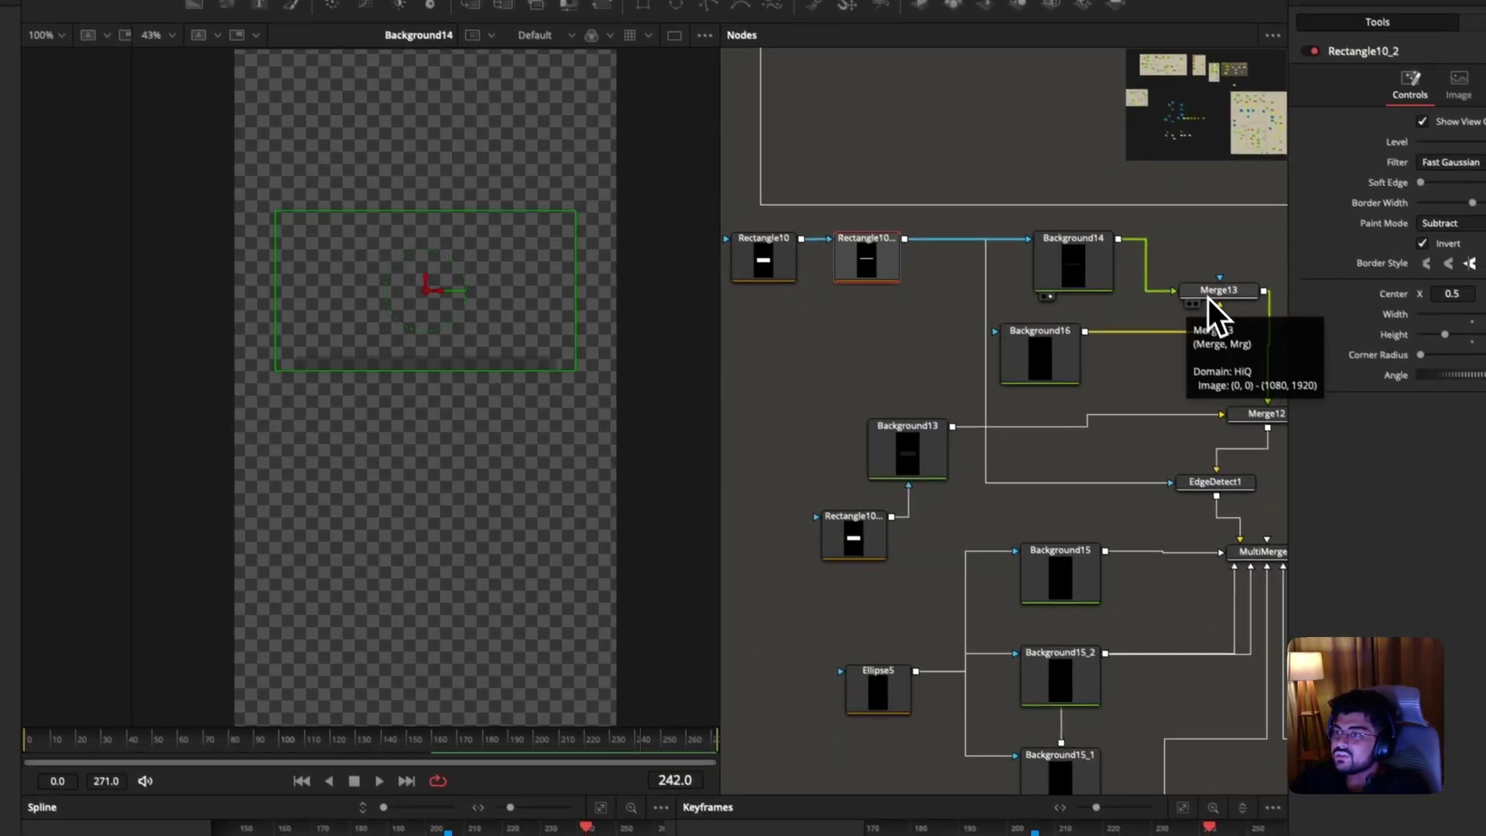
Show Merge13 and Merge12 in the viewer and select Background16 to examine how the box layers are combined.
{"action": "left_click_drag", "start_coordinate": [1209, 302], "coordinate": [575, 363]}
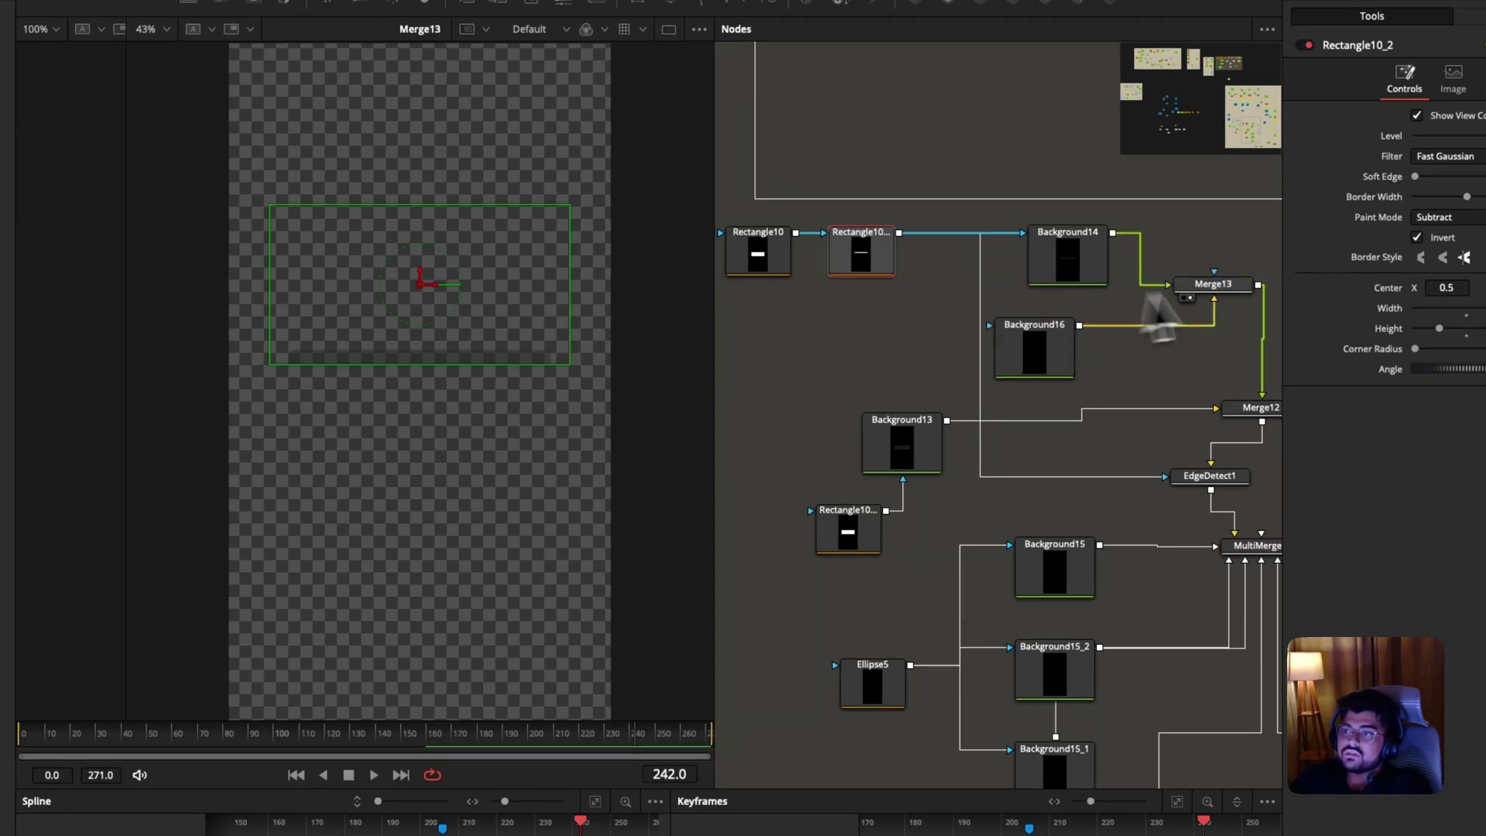
{"action": "scroll", "coordinate": [1173, 342], "scroll_direction": "right", "scroll_amount": 3}
{"action": "left_click", "coordinate": [1126, 283]}
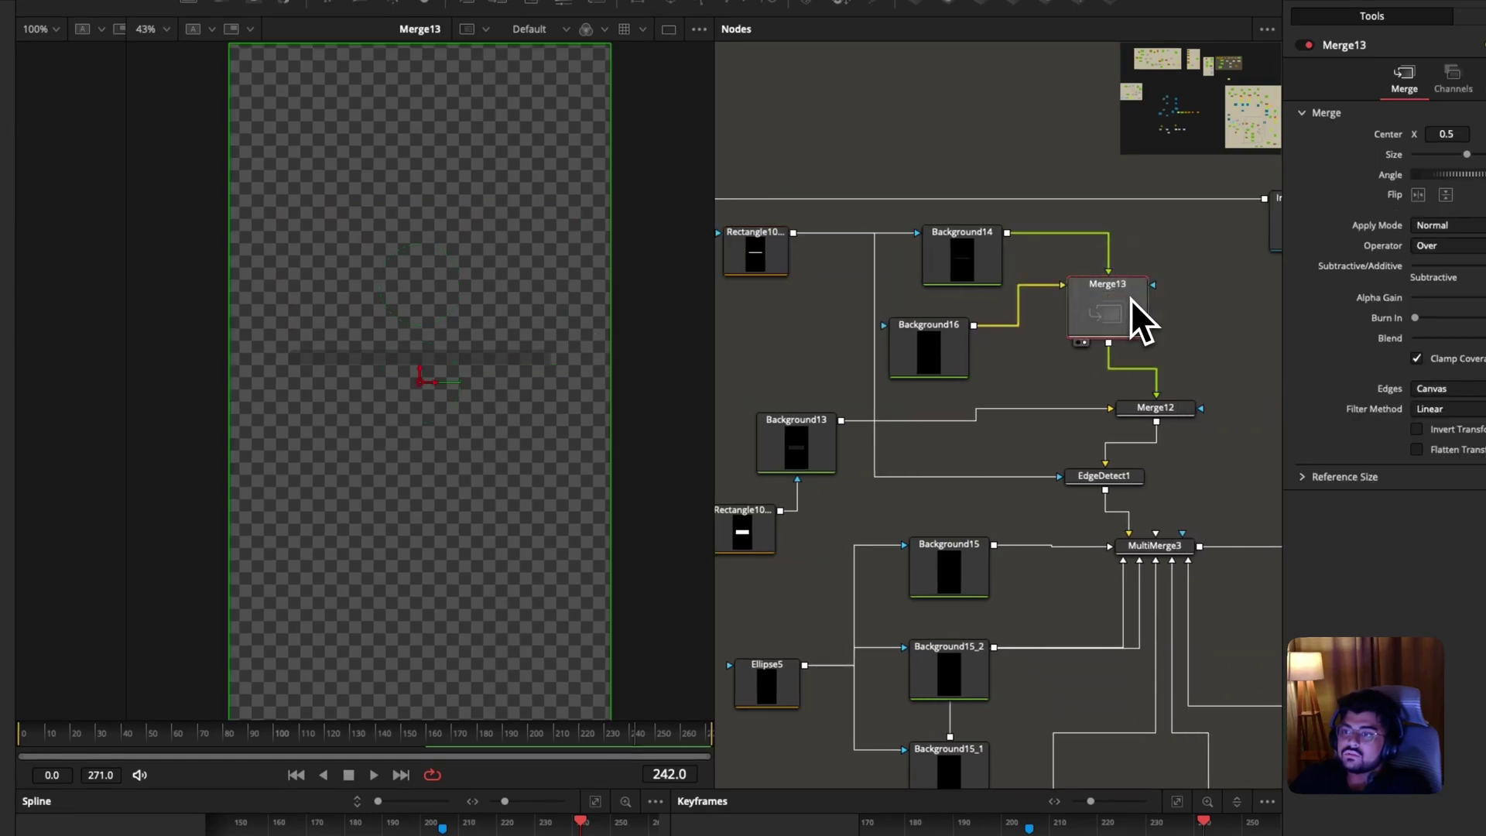
{"action": "left_click_drag", "start_coordinate": [1149, 413], "coordinate": [431, 416]}
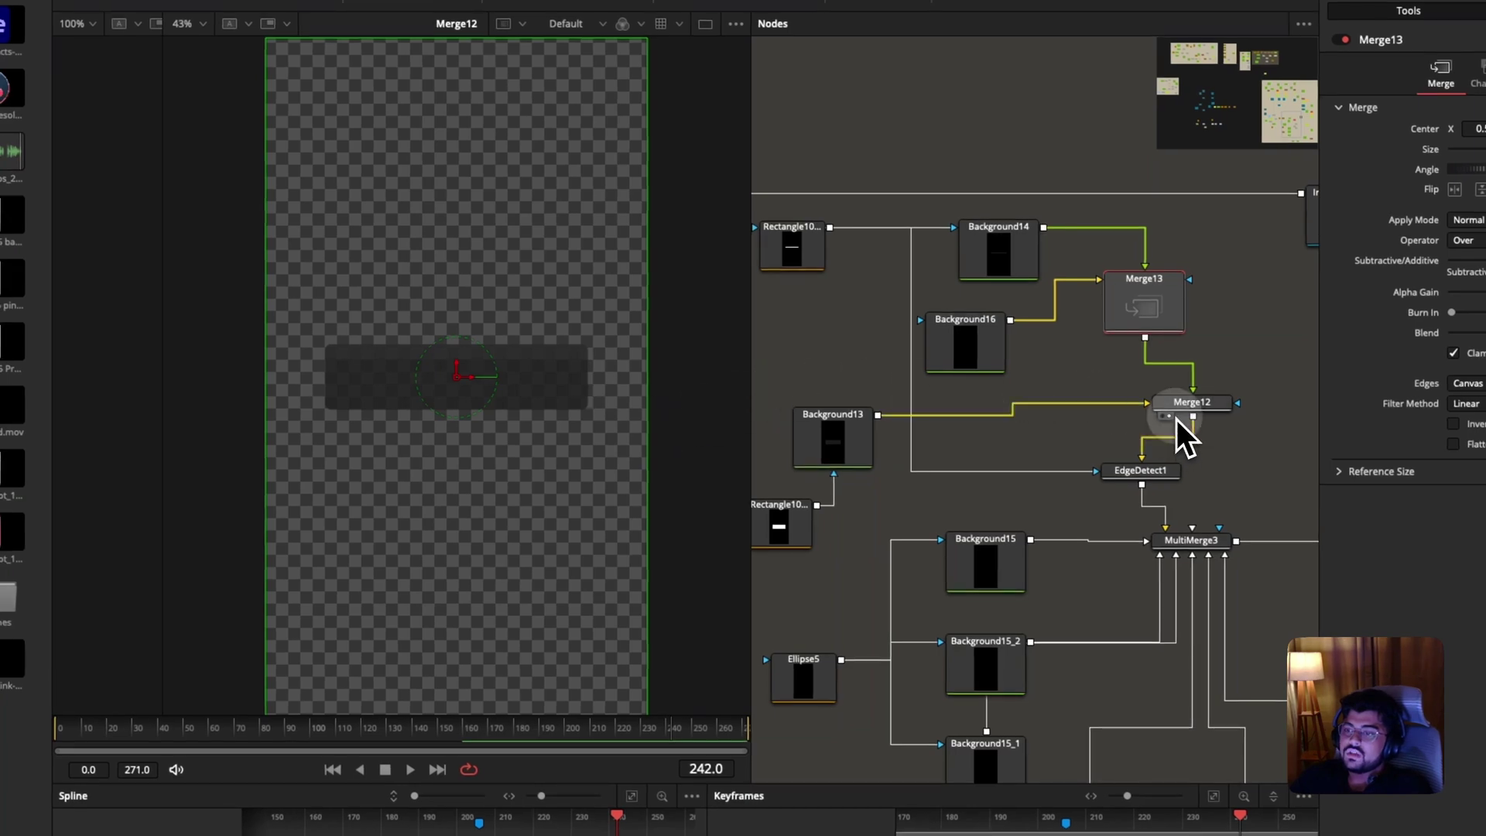
{"action": "left_click", "coordinate": [1172, 418]}
{"action": "left_click", "coordinate": [987, 337]}
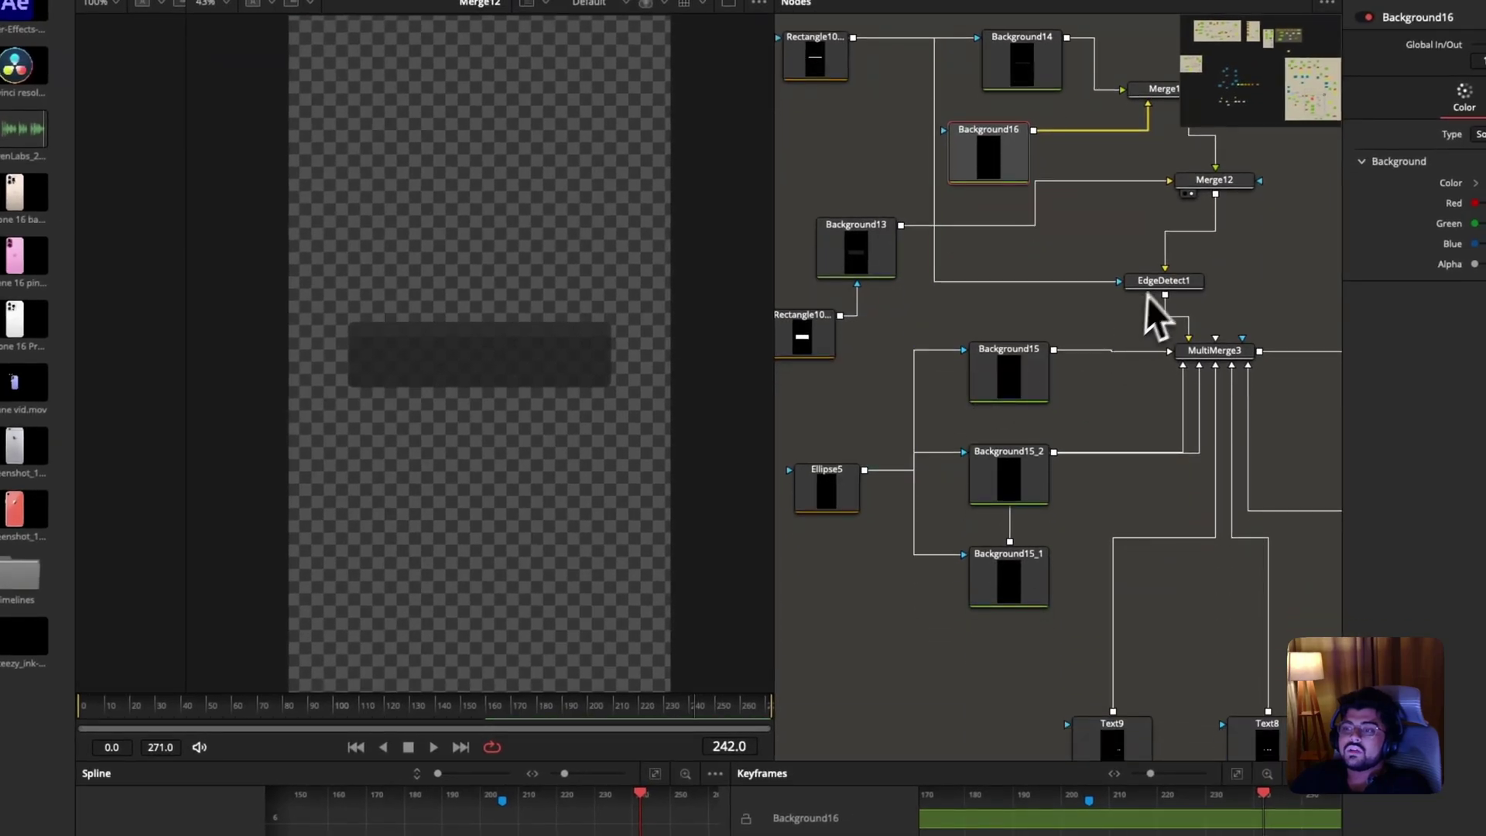
Show EdgeDetect1 in the viewer and examine its RGB Edges detection controls.
{"action": "left_click", "coordinate": [1145, 294]}
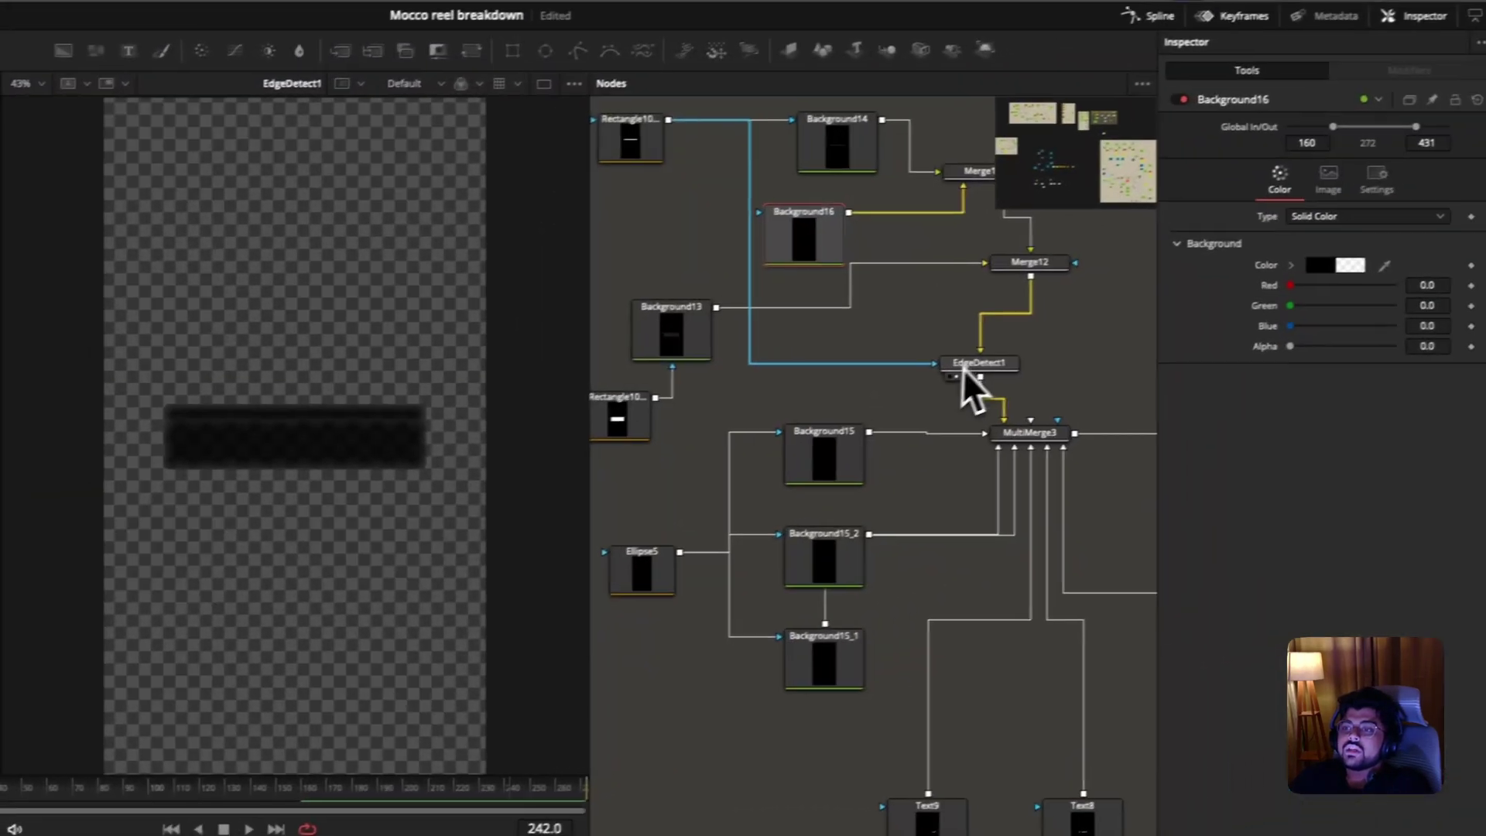
{"action": "left_click", "coordinate": [1367, 271]}
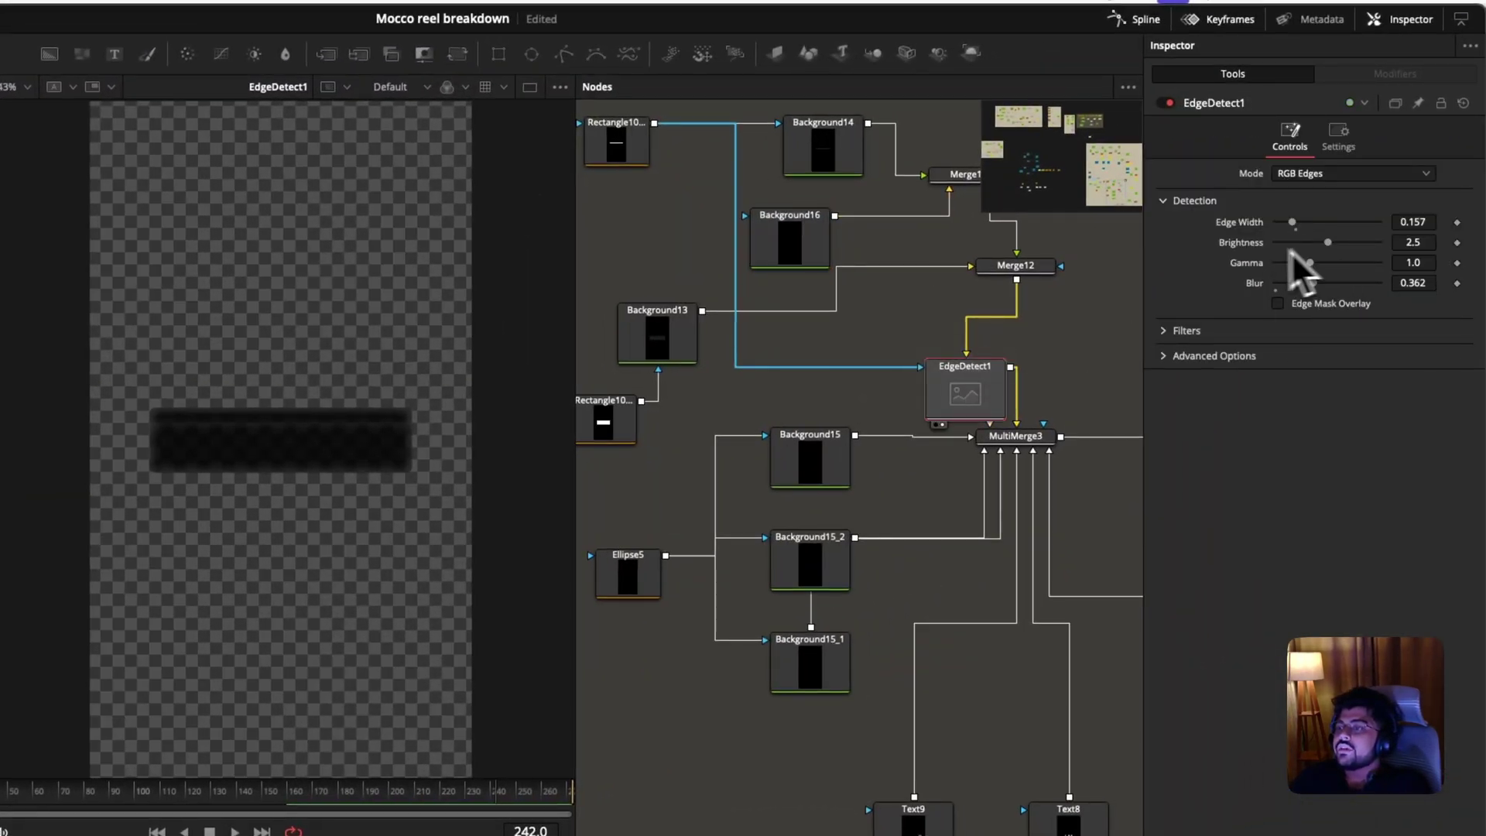
{"action": "left_click", "coordinate": [1335, 128]}
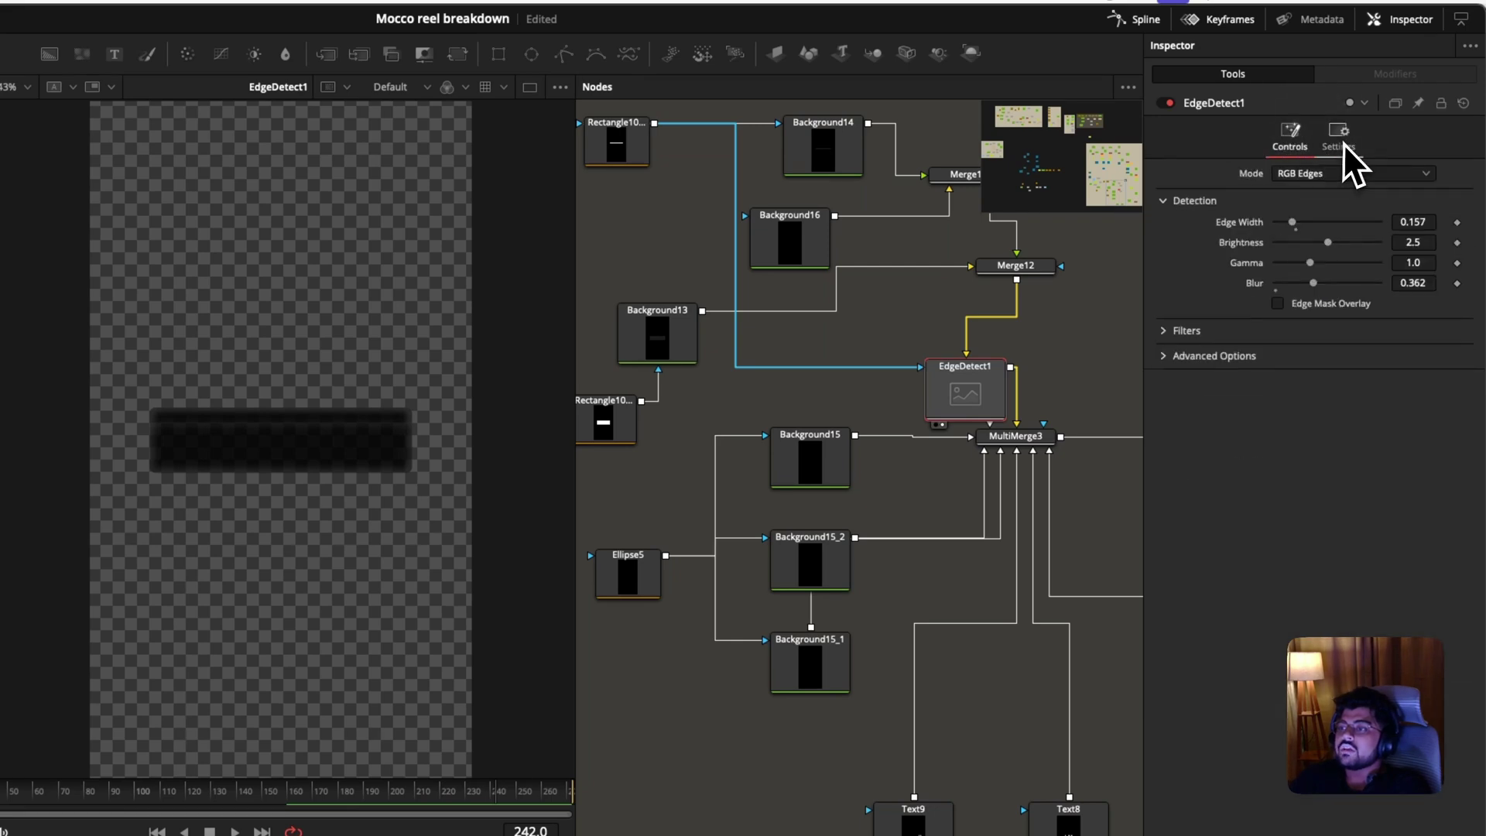
{"action": "left_click", "coordinate": [1311, 150]}
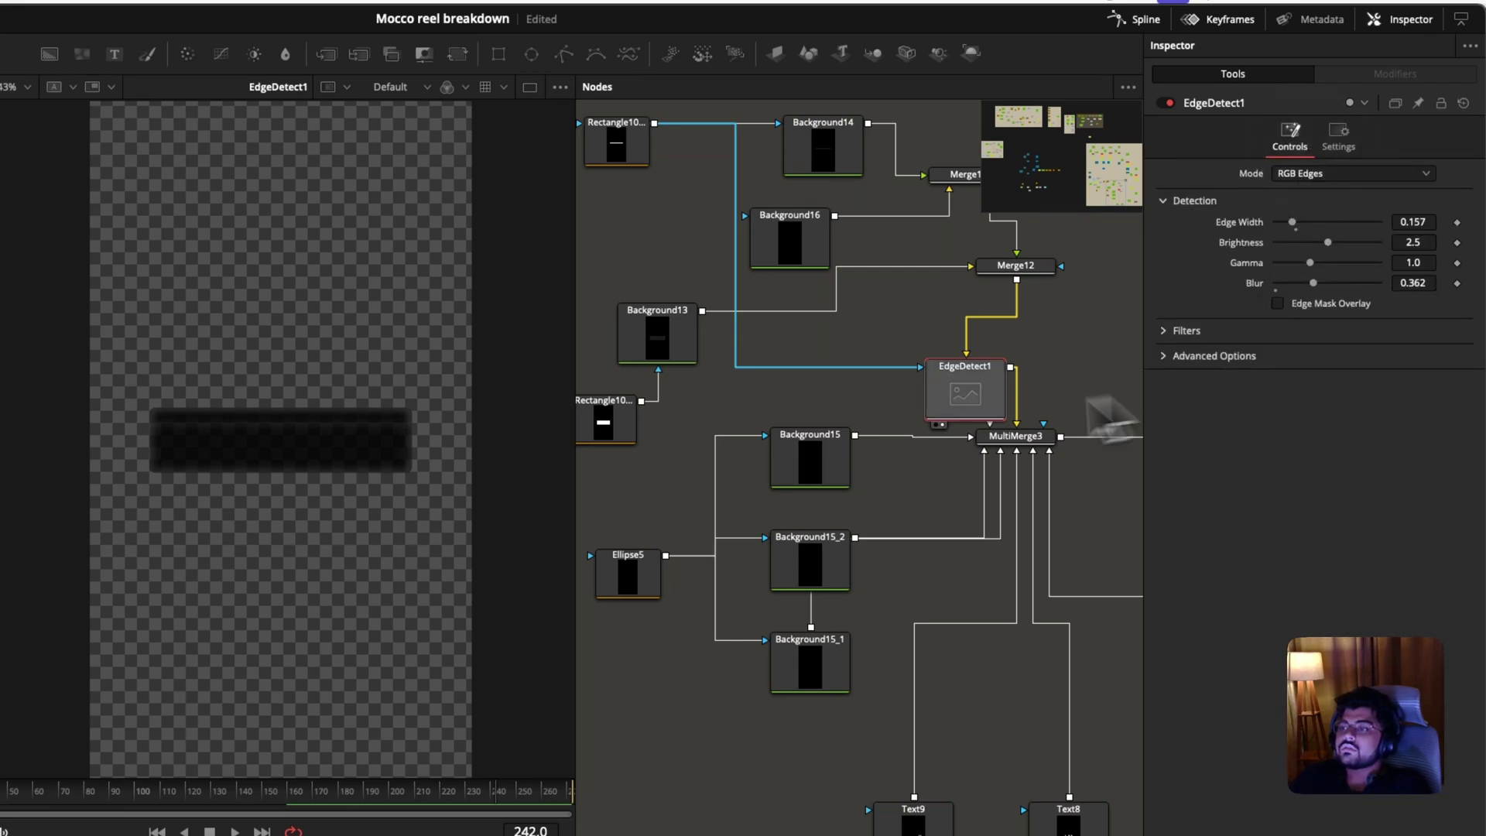
Go to the phone branch of the node graph and show MediaIn2 in the viewer.
{"action": "scroll", "coordinate": [962, 485], "scroll_direction": "down", "scroll_amount": 2}
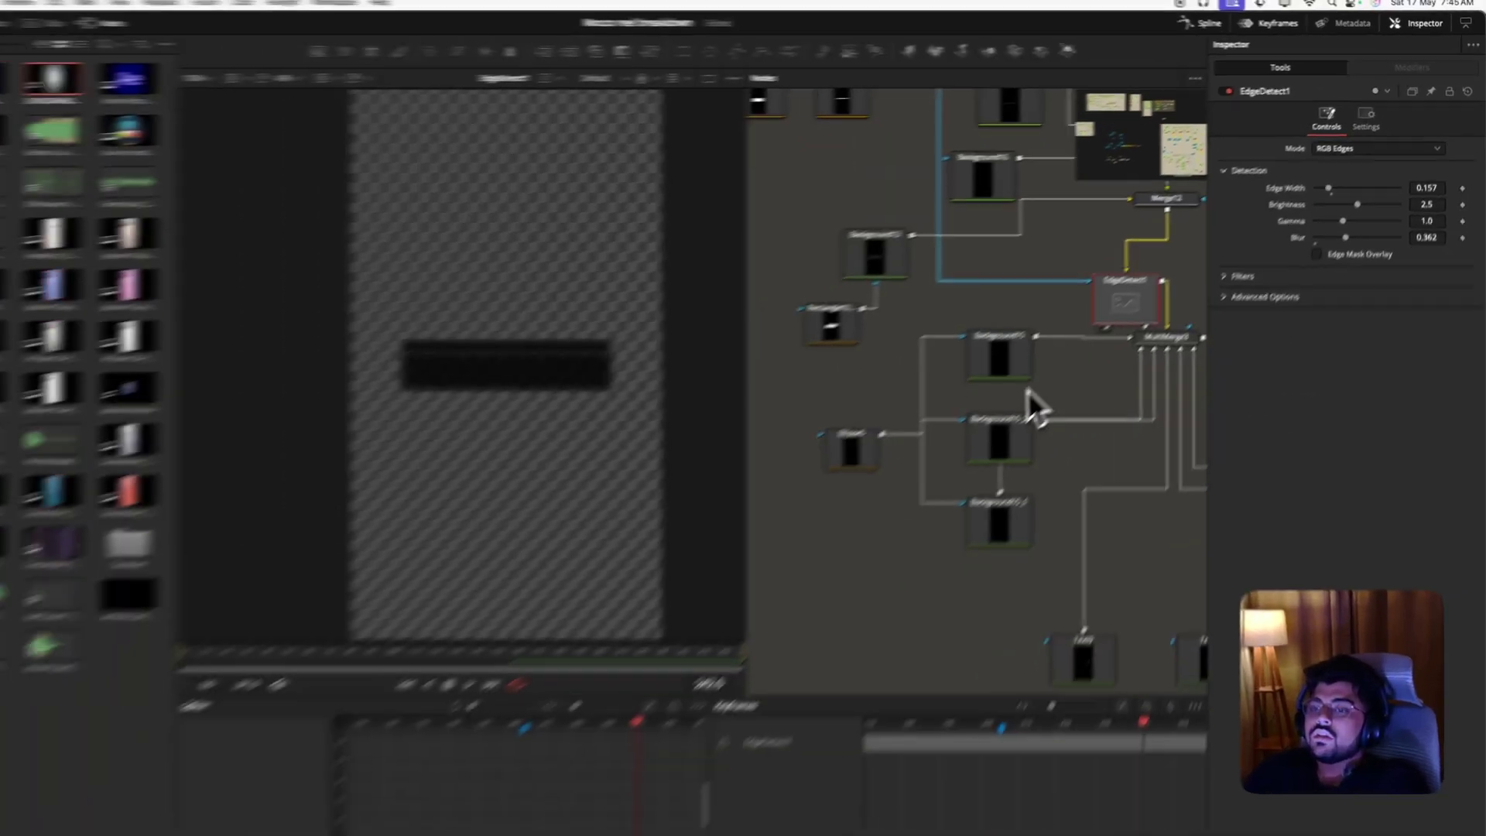
{"action": "scroll", "coordinate": [923, 477], "scroll_direction": "up", "scroll_amount": 5}
{"action": "scroll", "coordinate": [1083, 348], "scroll_direction": "up", "scroll_amount": 4}
{"action": "scroll", "coordinate": [1083, 348], "scroll_direction": "left", "scroll_amount": 6}
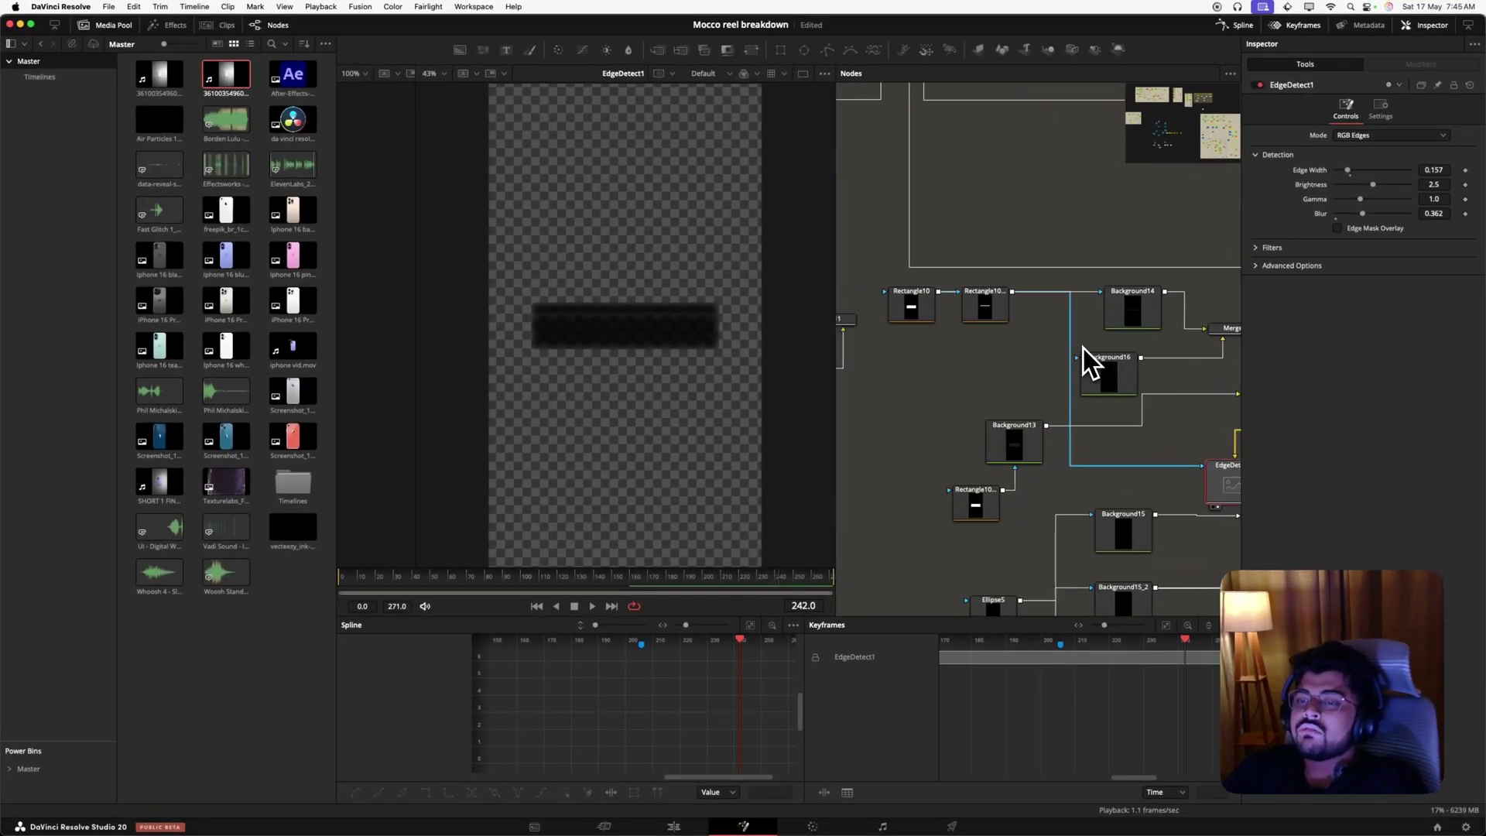
{"action": "scroll", "coordinate": [1083, 350], "scroll_direction": "left", "scroll_amount": 2}
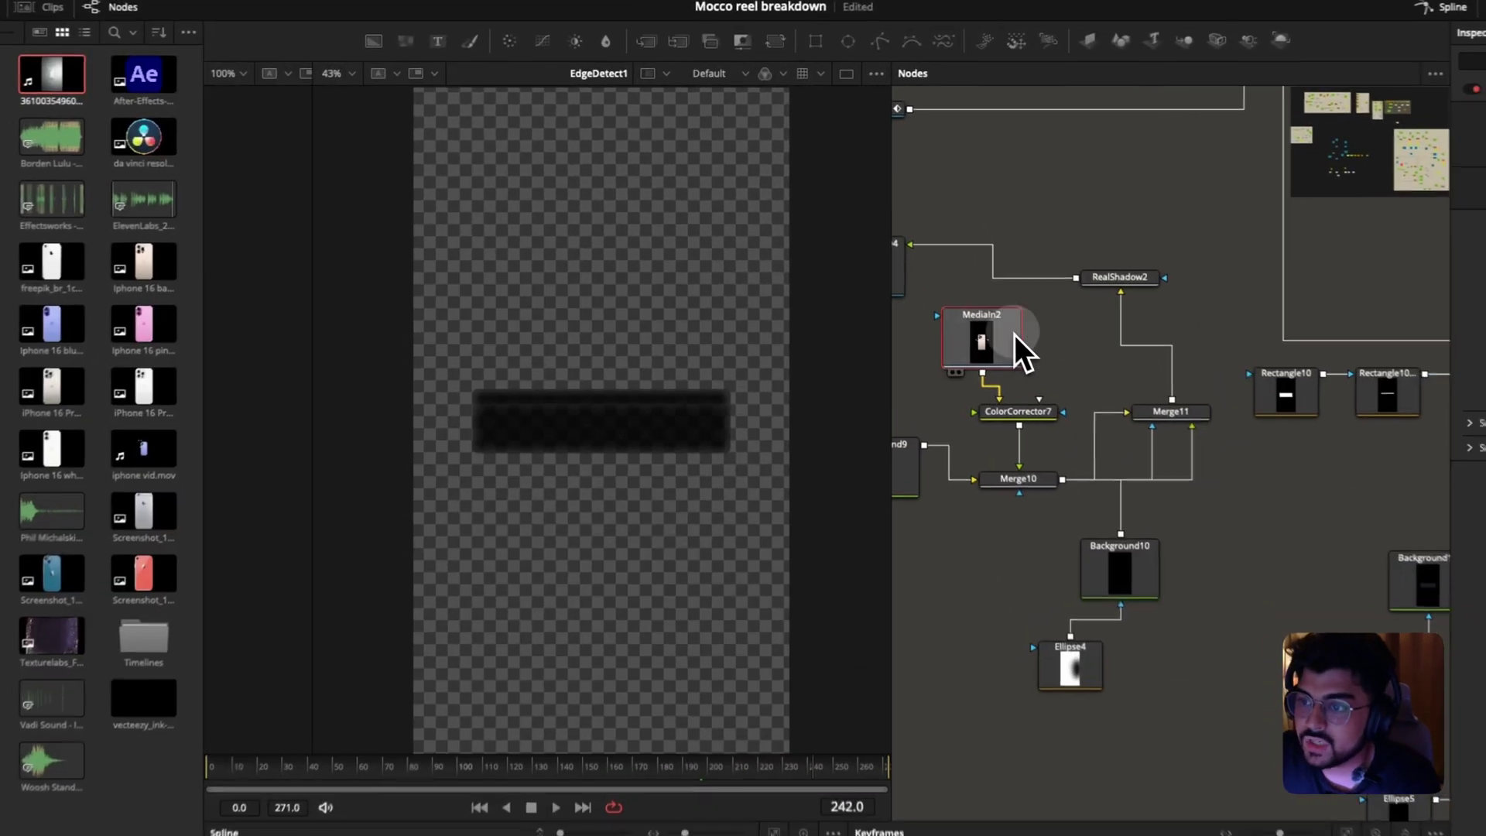
{"action": "left_click_drag", "start_coordinate": [925, 269], "coordinate": [619, 325]}
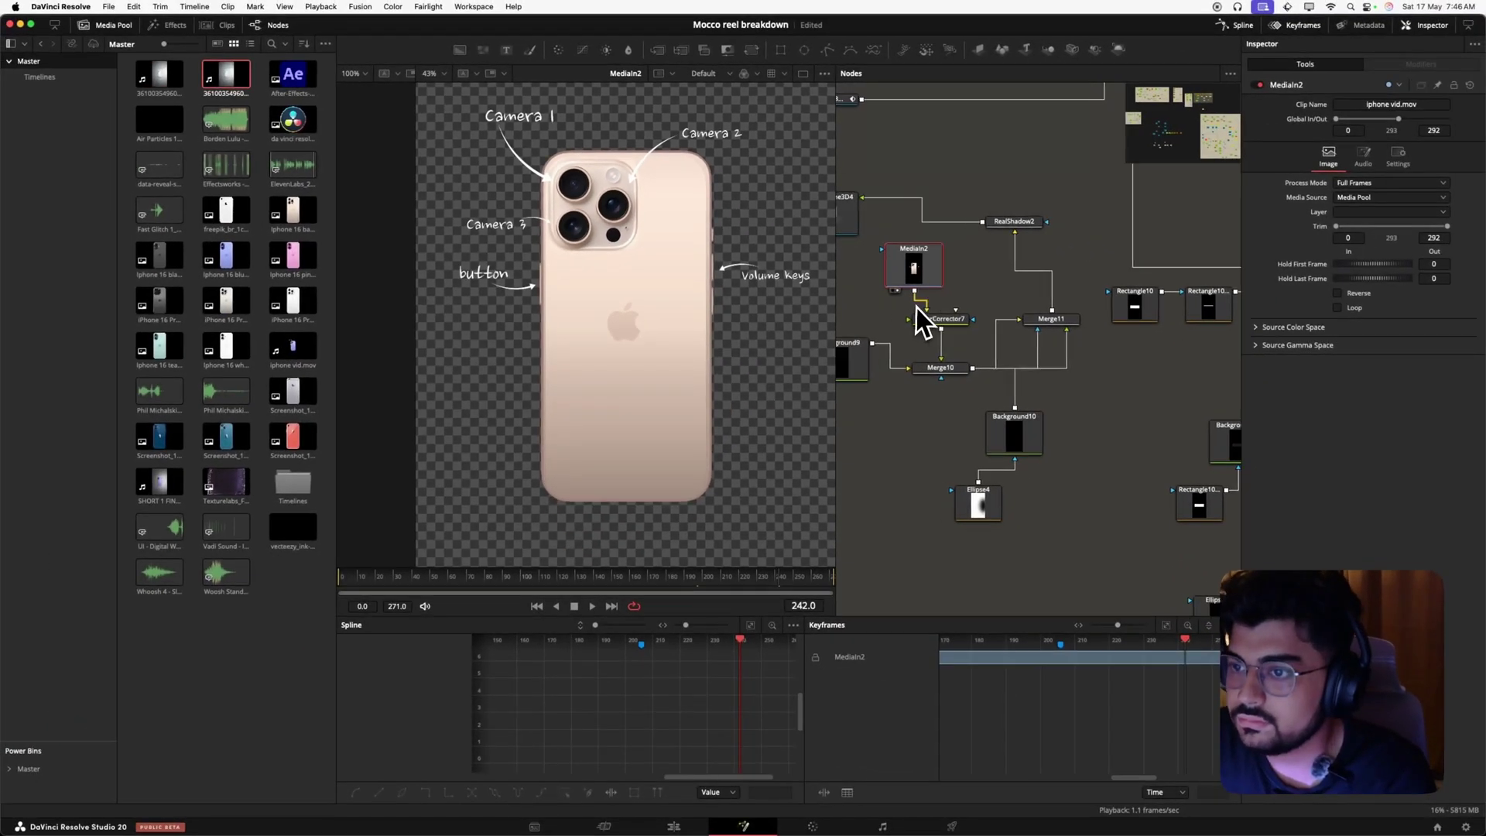
Trace the phone branch from MediaIn2 through RealShadow2 and ImagePlane3D4 up to Merge3D2 and select Merge3D2.
{"action": "scroll", "coordinate": [917, 310], "scroll_direction": "left", "scroll_amount": 2}
{"action": "scroll", "coordinate": [1043, 239], "scroll_direction": "up", "scroll_amount": 3}
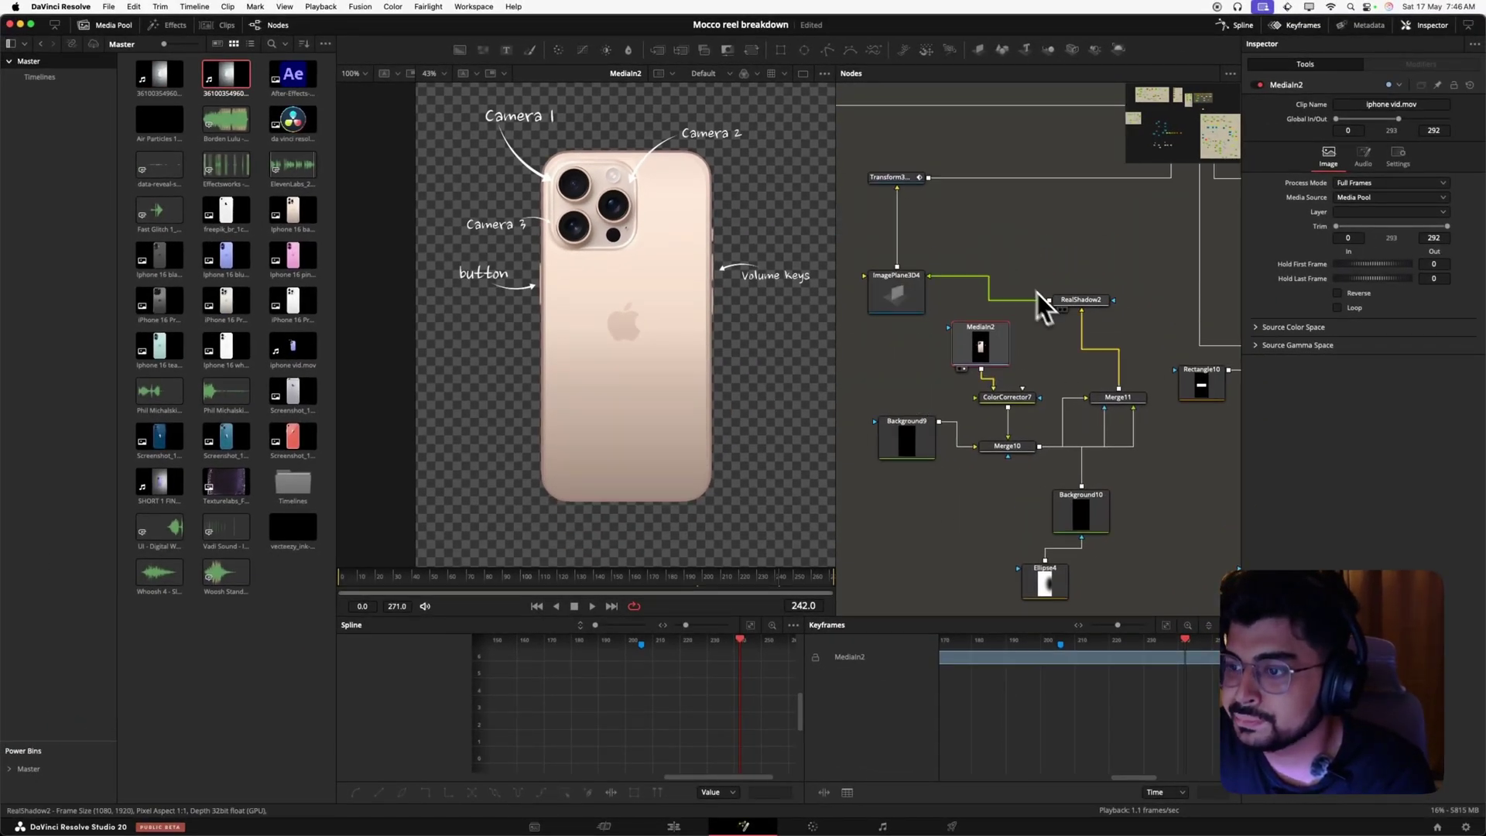
{"action": "scroll", "coordinate": [1094, 379], "scroll_direction": "up", "scroll_amount": 3}
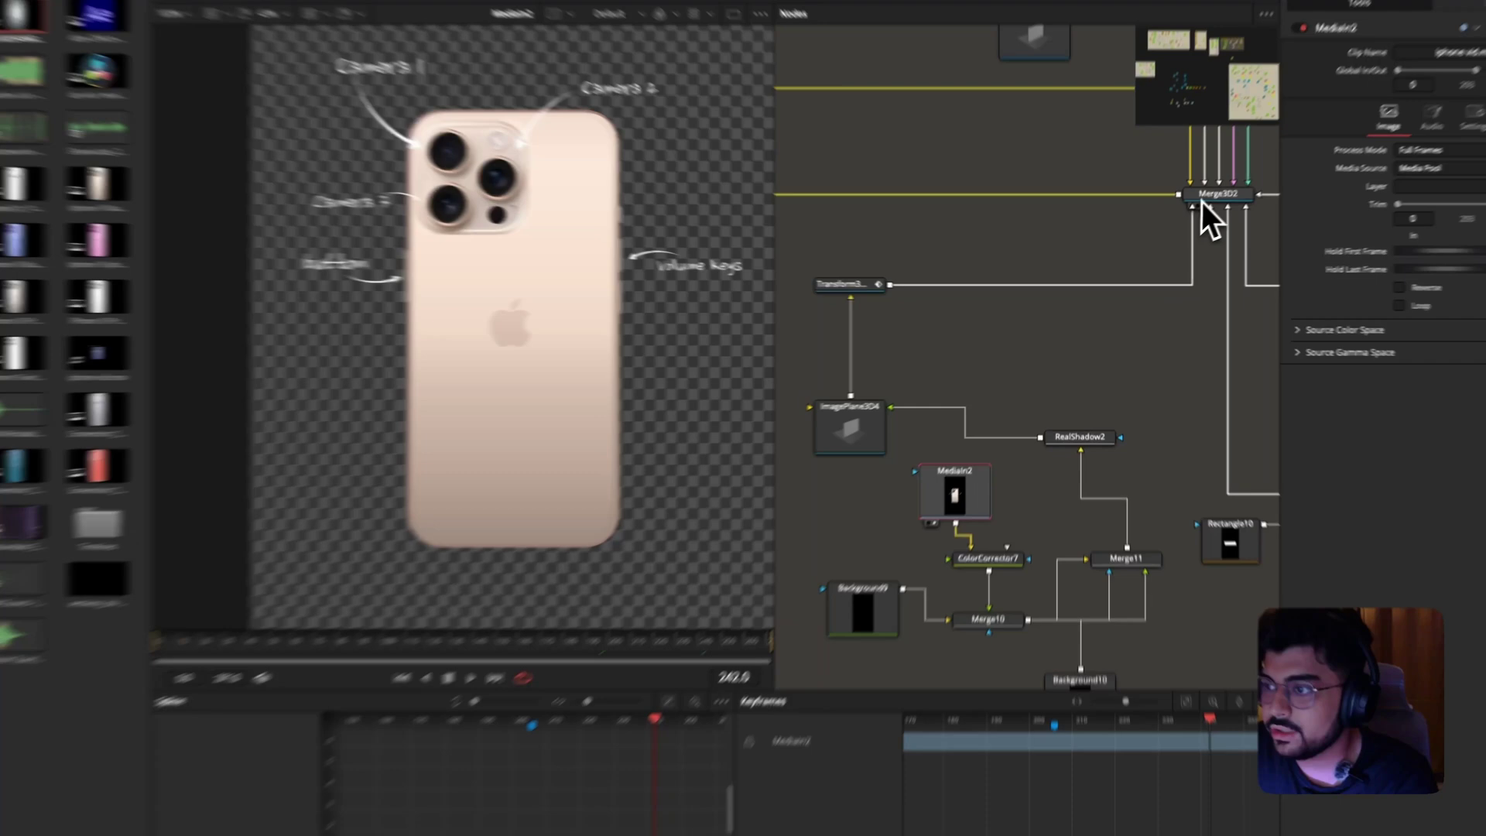
{"action": "left_click", "coordinate": [1202, 196]}
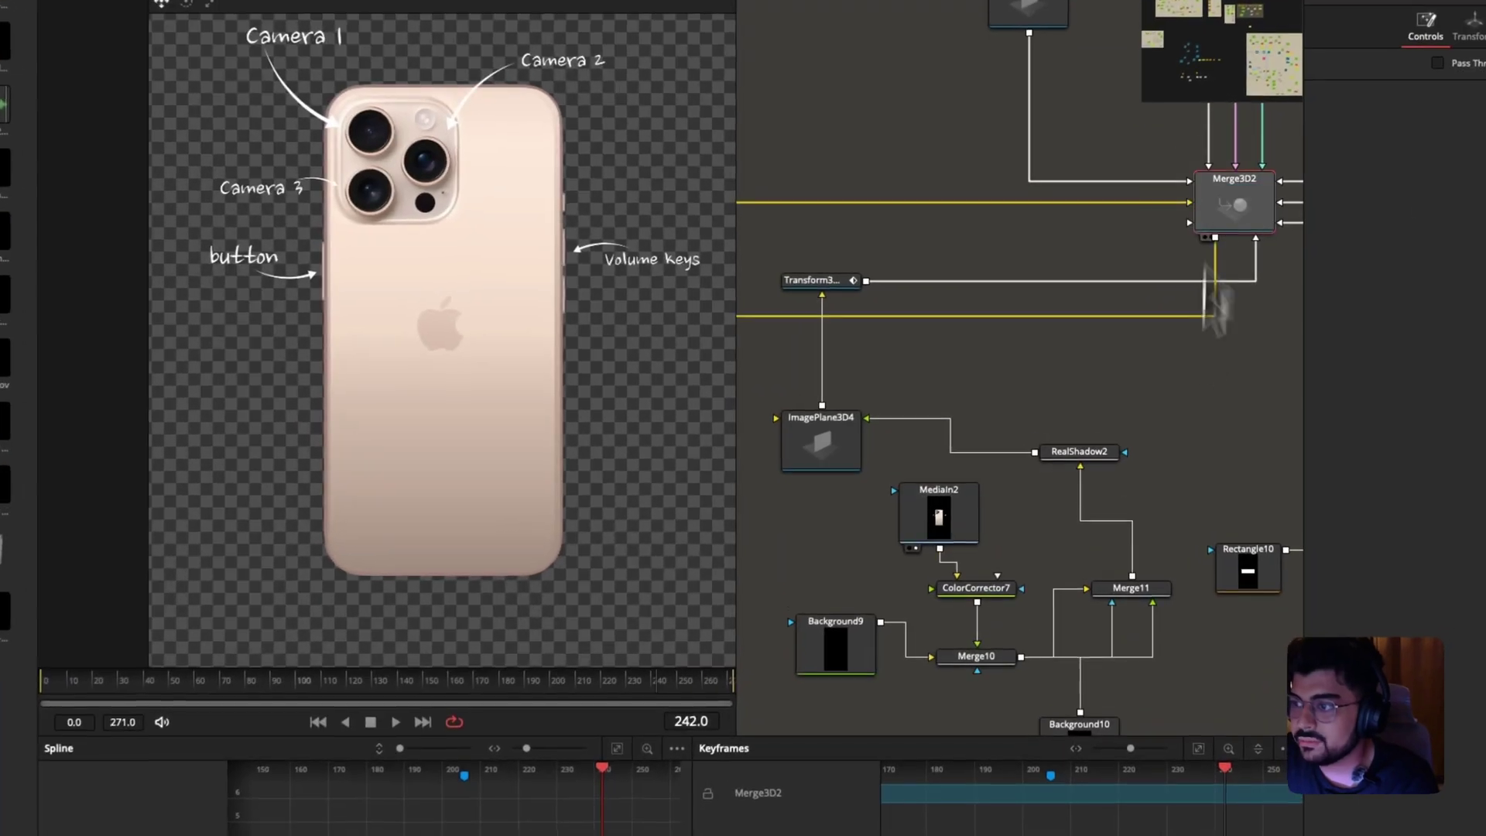
{"action": "scroll", "coordinate": [1116, 563], "scroll_direction": "down", "scroll_amount": 3}
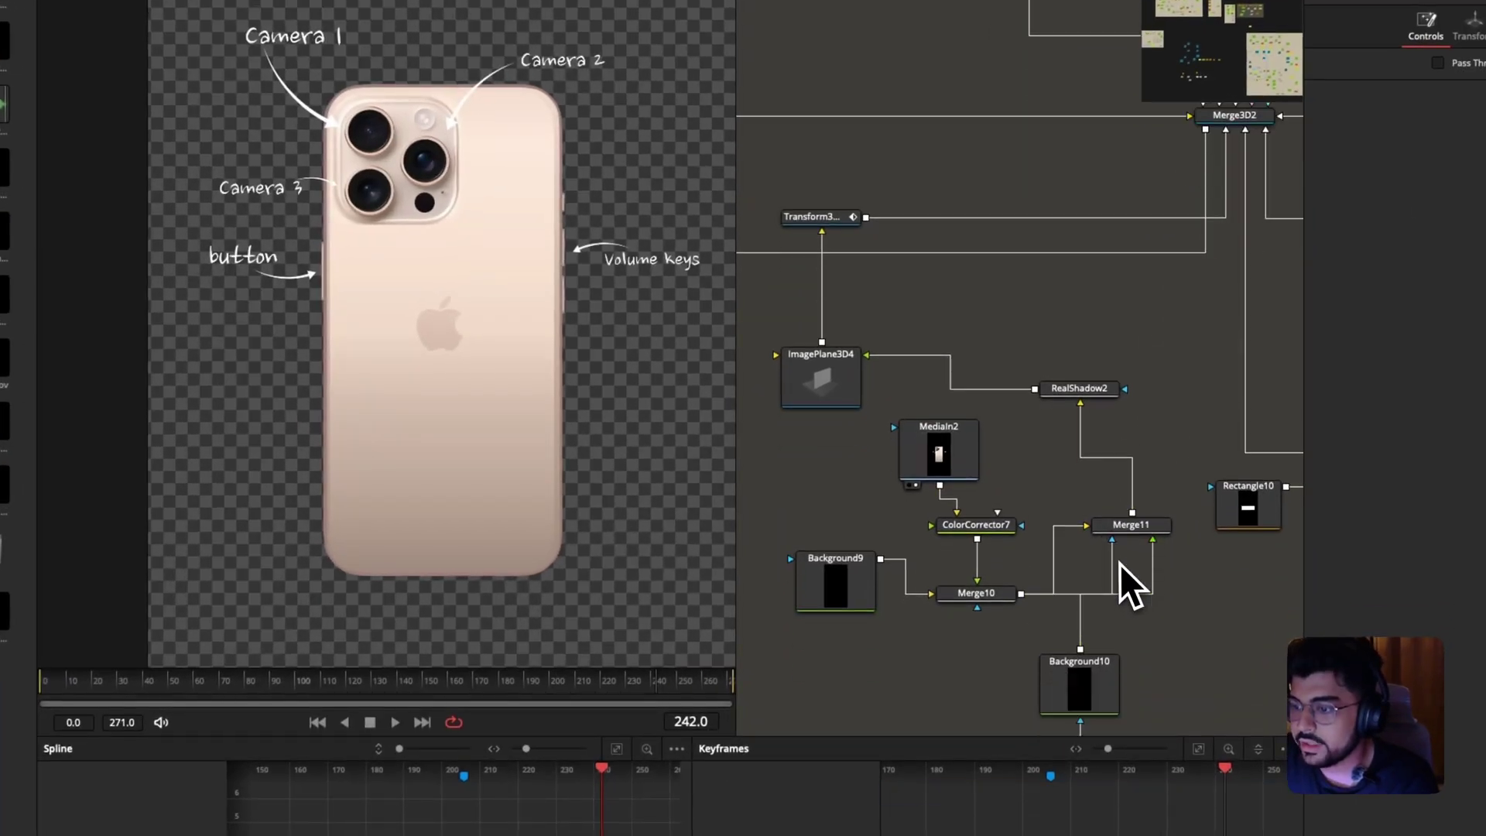
Show ColorCorrector7 and Merge10 in the viewer to compare the brightened and scaled-down phone.
{"action": "left_click", "coordinate": [947, 378]}
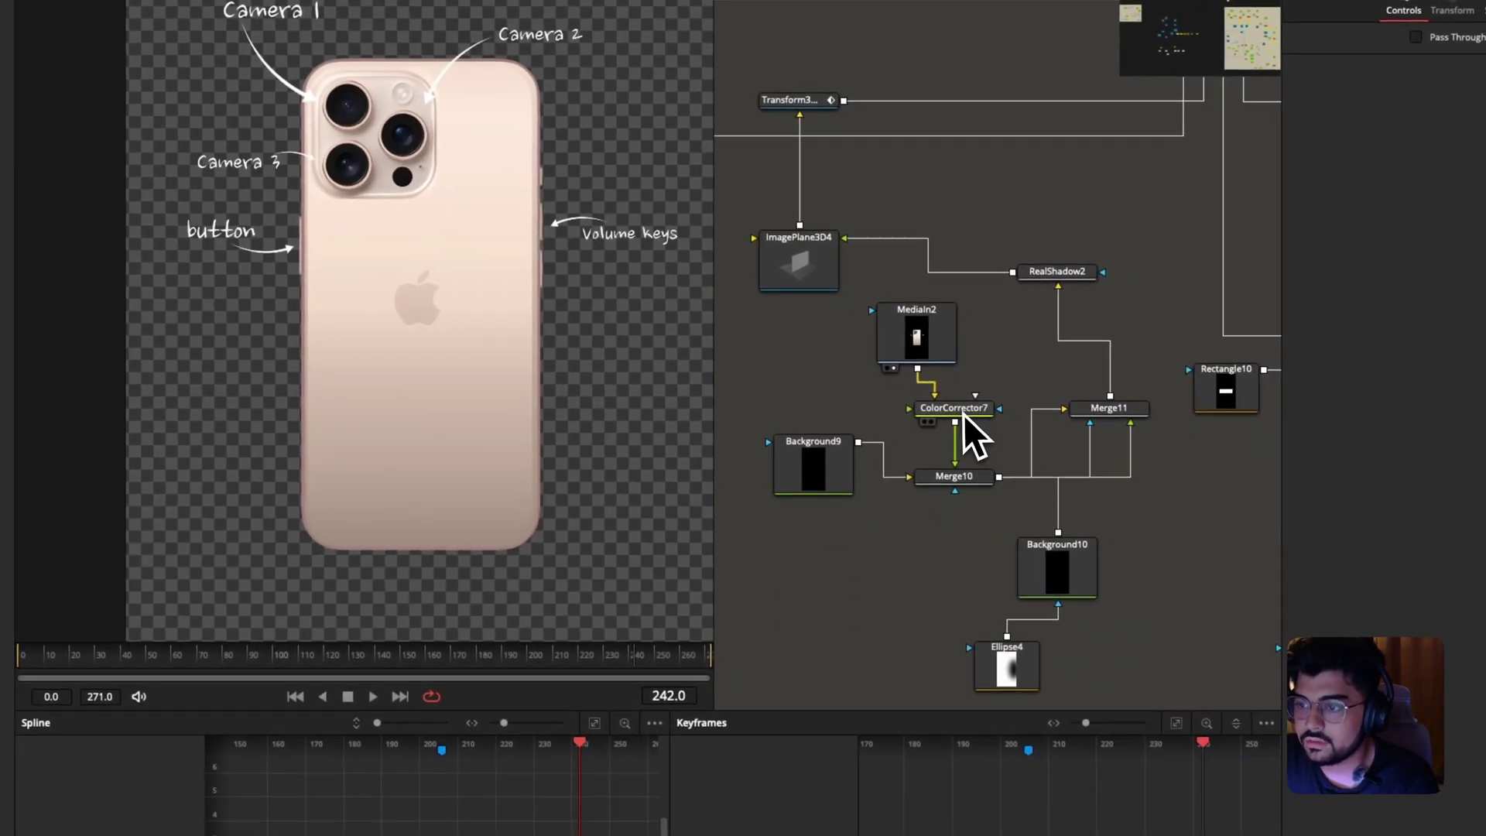
{"action": "left_click_drag", "start_coordinate": [981, 437], "coordinate": [816, 434]}
{"action": "key", "text": "ctrl+z"}
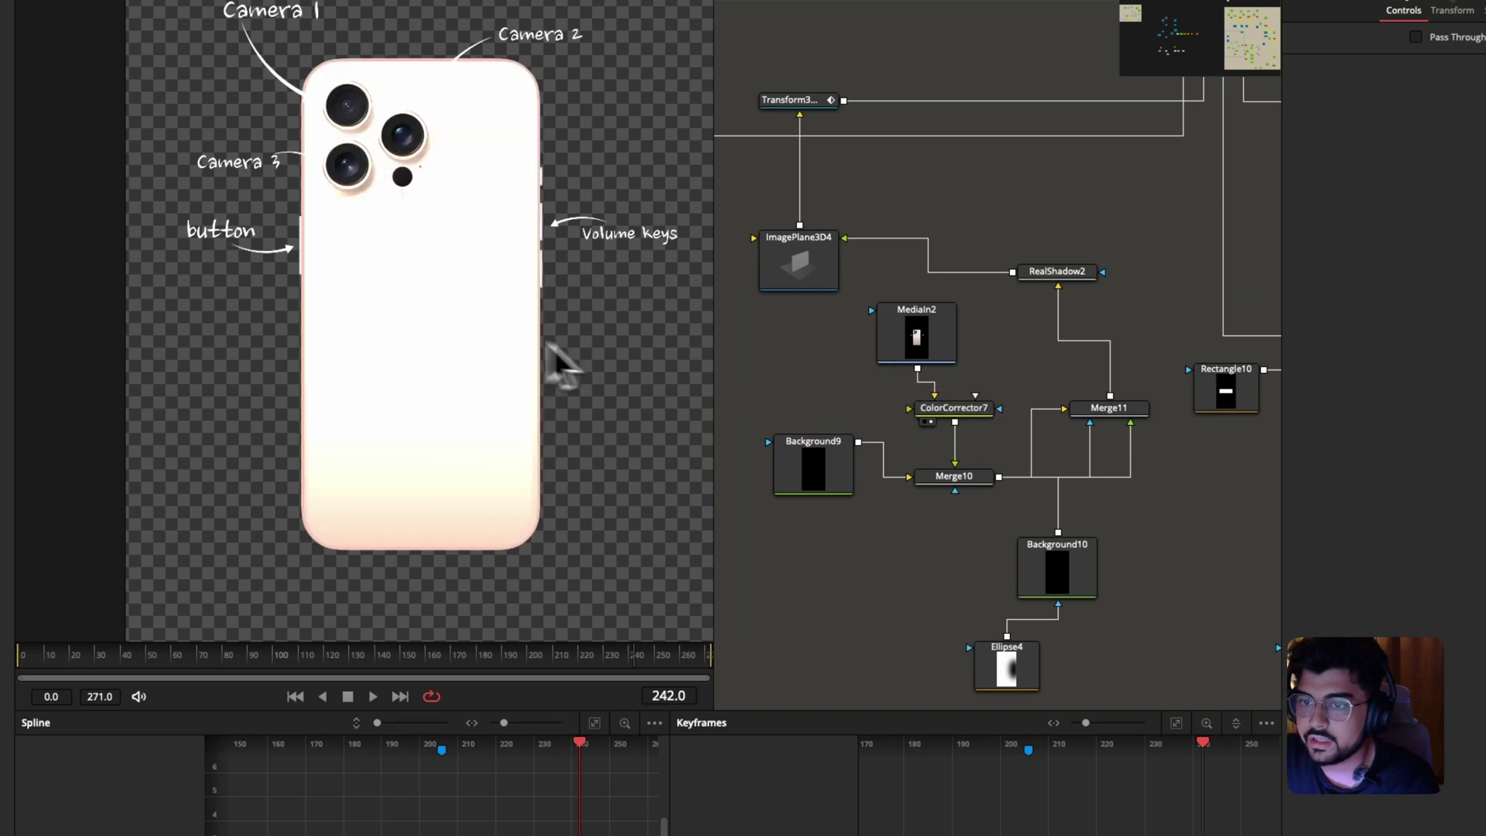
{"action": "scroll", "coordinate": [480, 404], "scroll_direction": "down", "scroll_amount": 5}
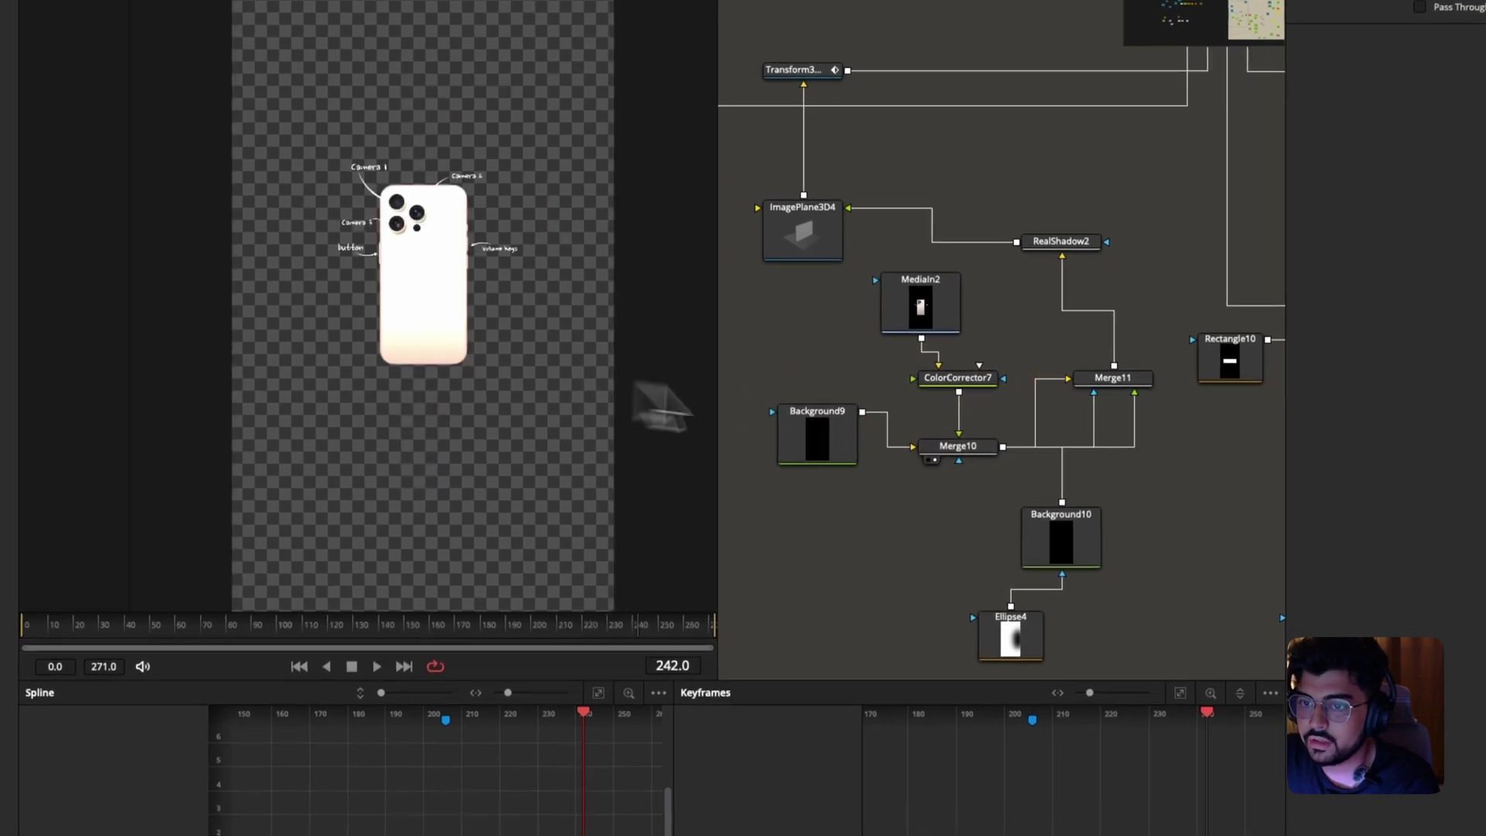
Show Background9 in the viewer, select Merge10 and move its node slightly closer beneath ColorCorrector7.
{"action": "left_click", "coordinate": [834, 439]}
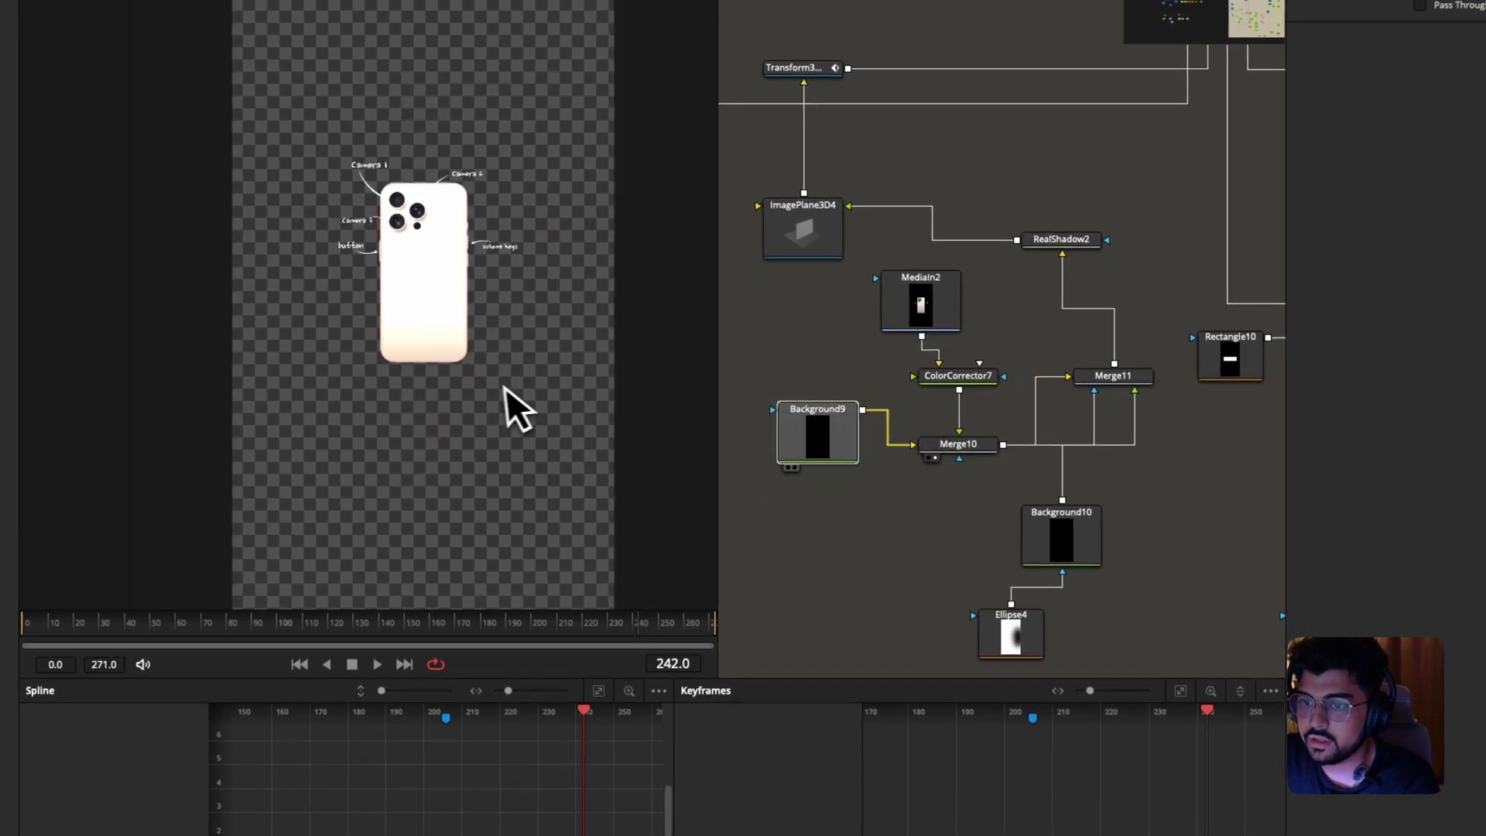
{"action": "left_click", "coordinate": [994, 465]}
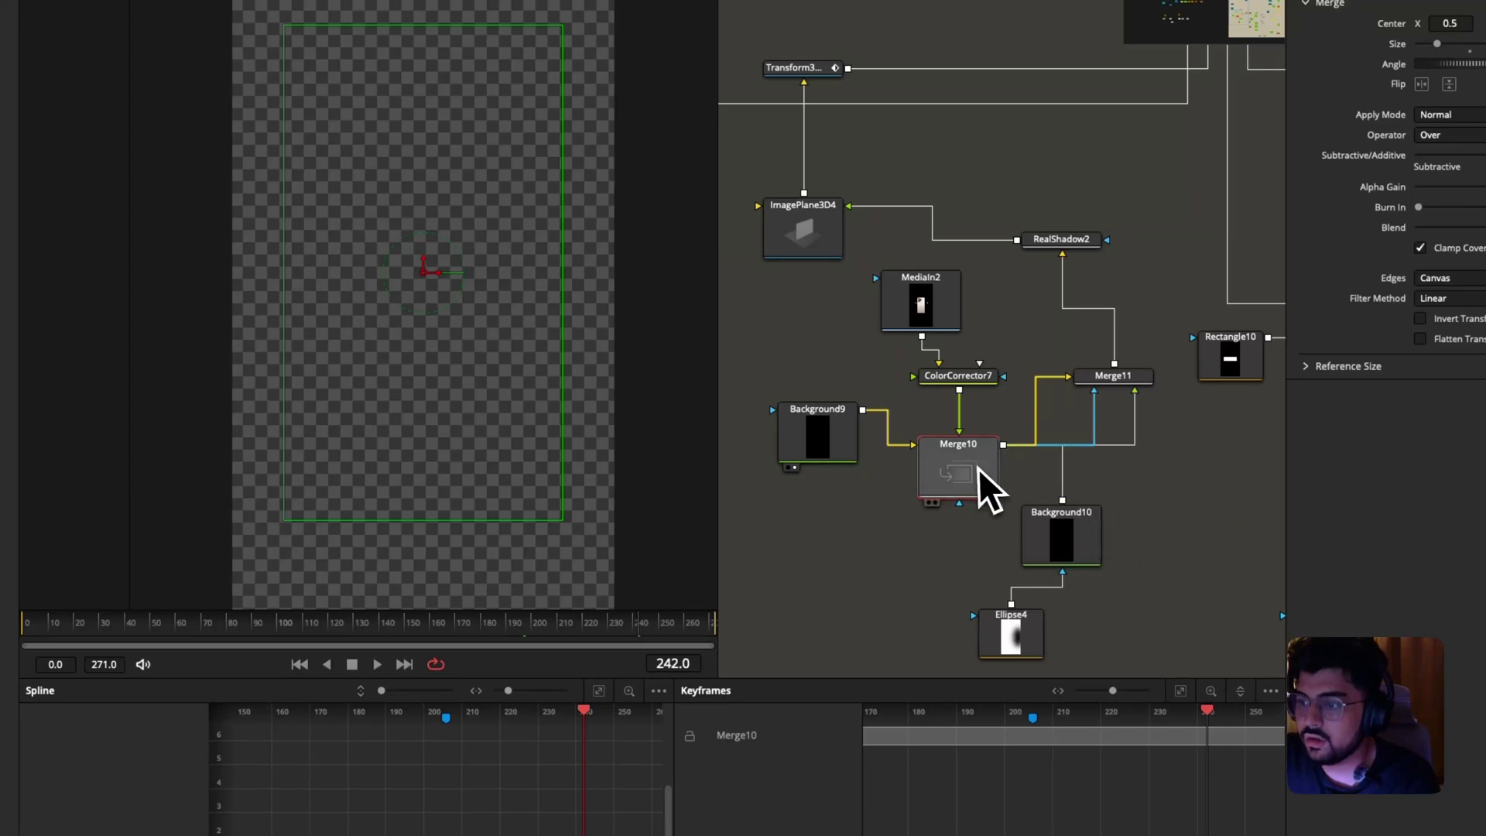
{"action": "left_click_drag", "start_coordinate": [978, 467], "coordinate": [990, 442]}
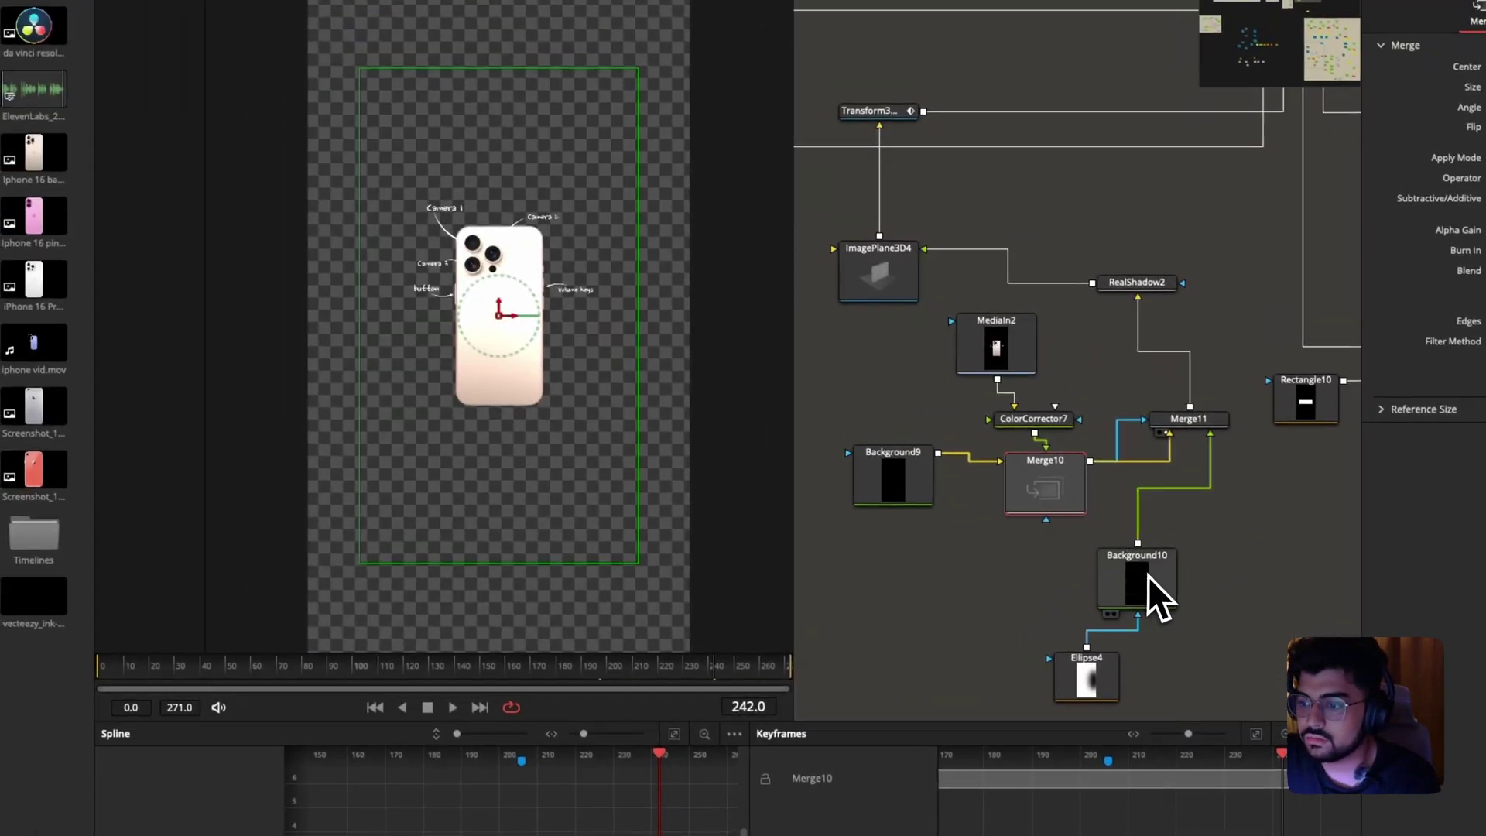
Show the Ellipse4 mask, RealShadow2, ImagePlane3D4 and the phone's 3D transform node in the viewer one after another.
{"action": "left_click", "coordinate": [1092, 688]}
{"action": "key", "text": "1"}
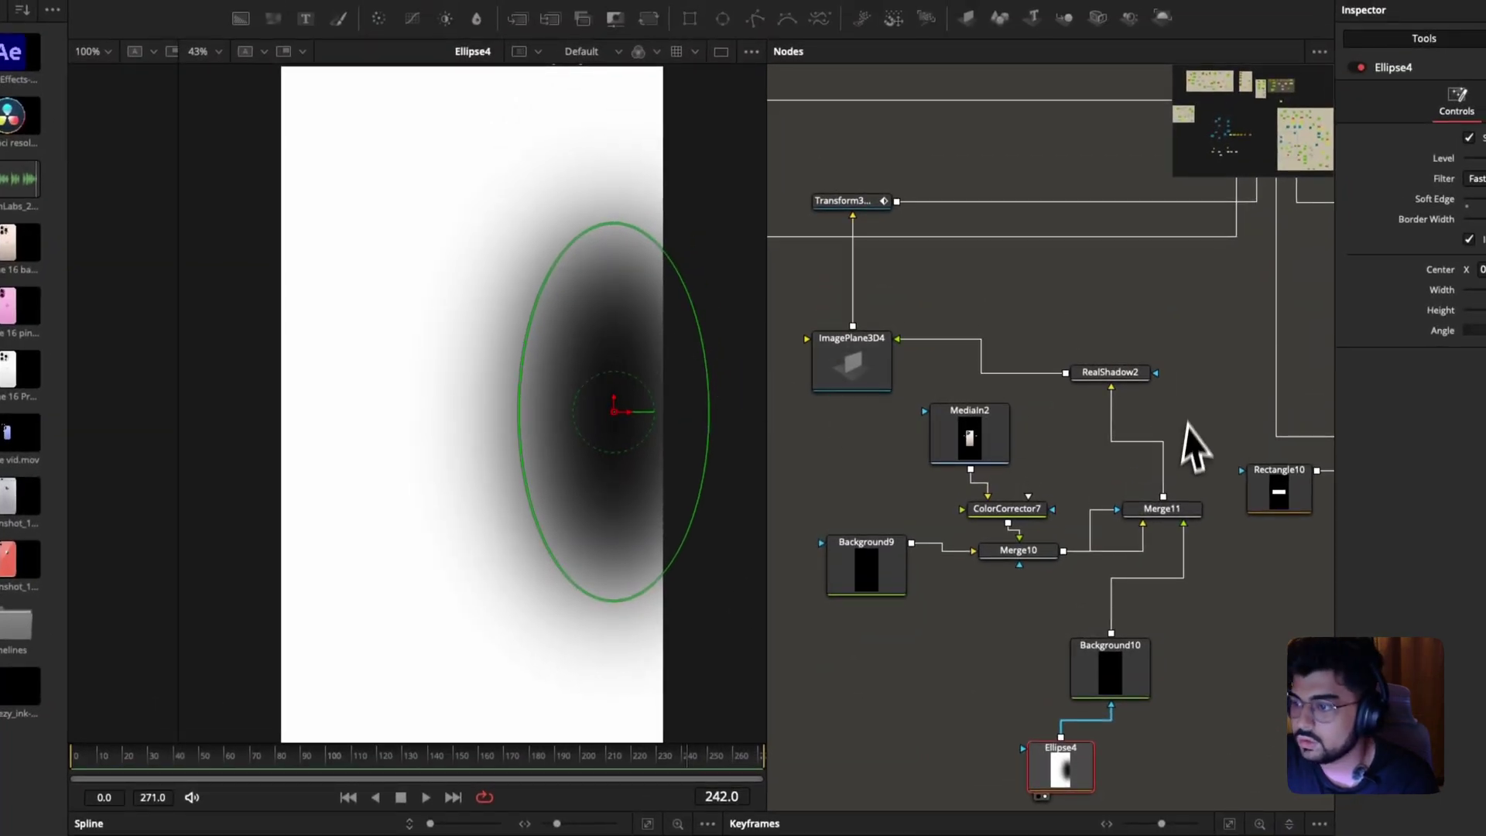
{"action": "left_click_drag", "start_coordinate": [1106, 369], "coordinate": [630, 371]}
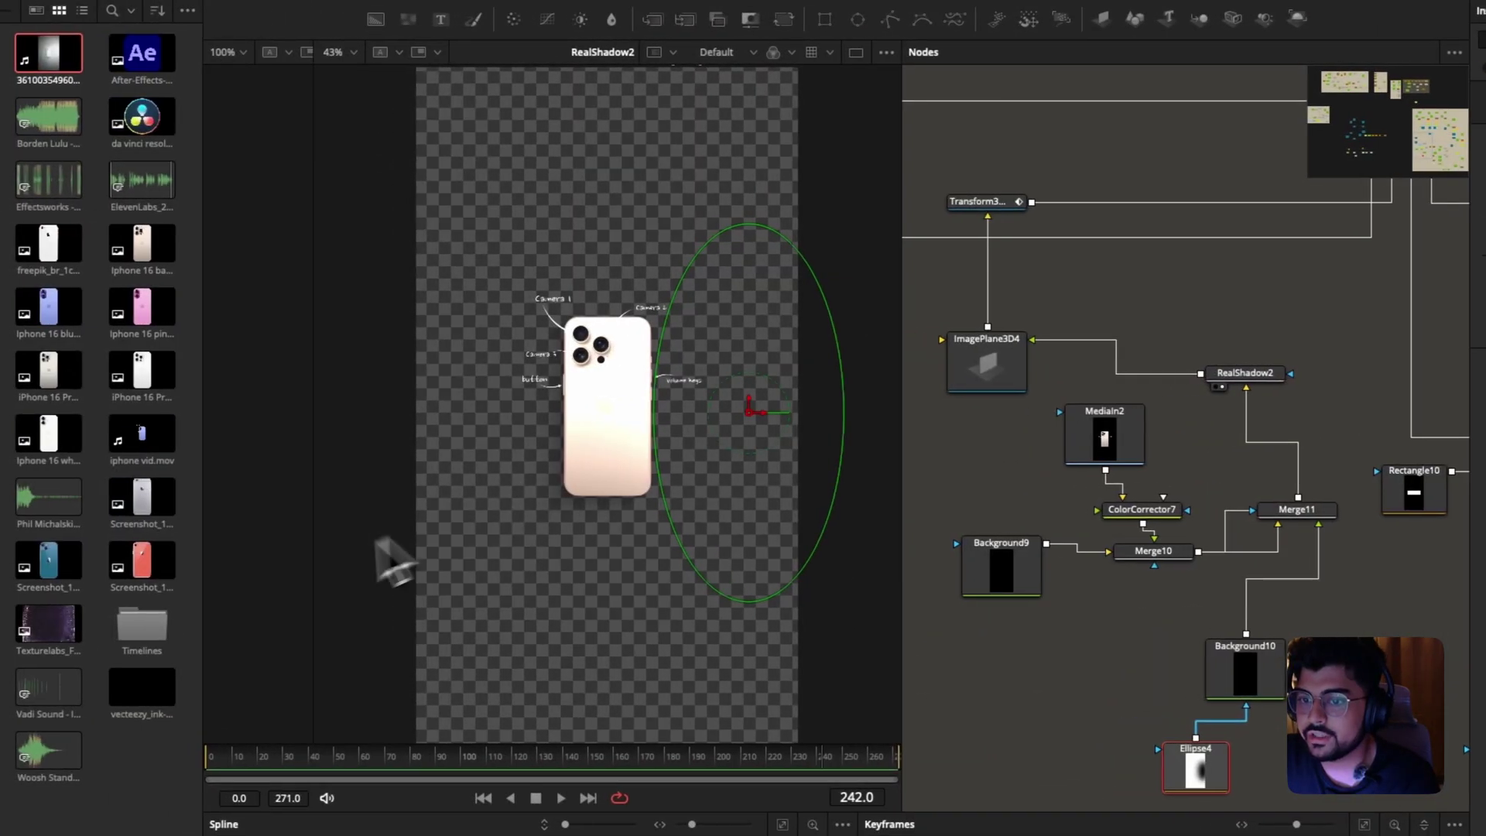
{"action": "left_click_drag", "start_coordinate": [996, 370], "coordinate": [640, 329]}
{"action": "left_click_drag", "start_coordinate": [1024, 210], "coordinate": [639, 364]}
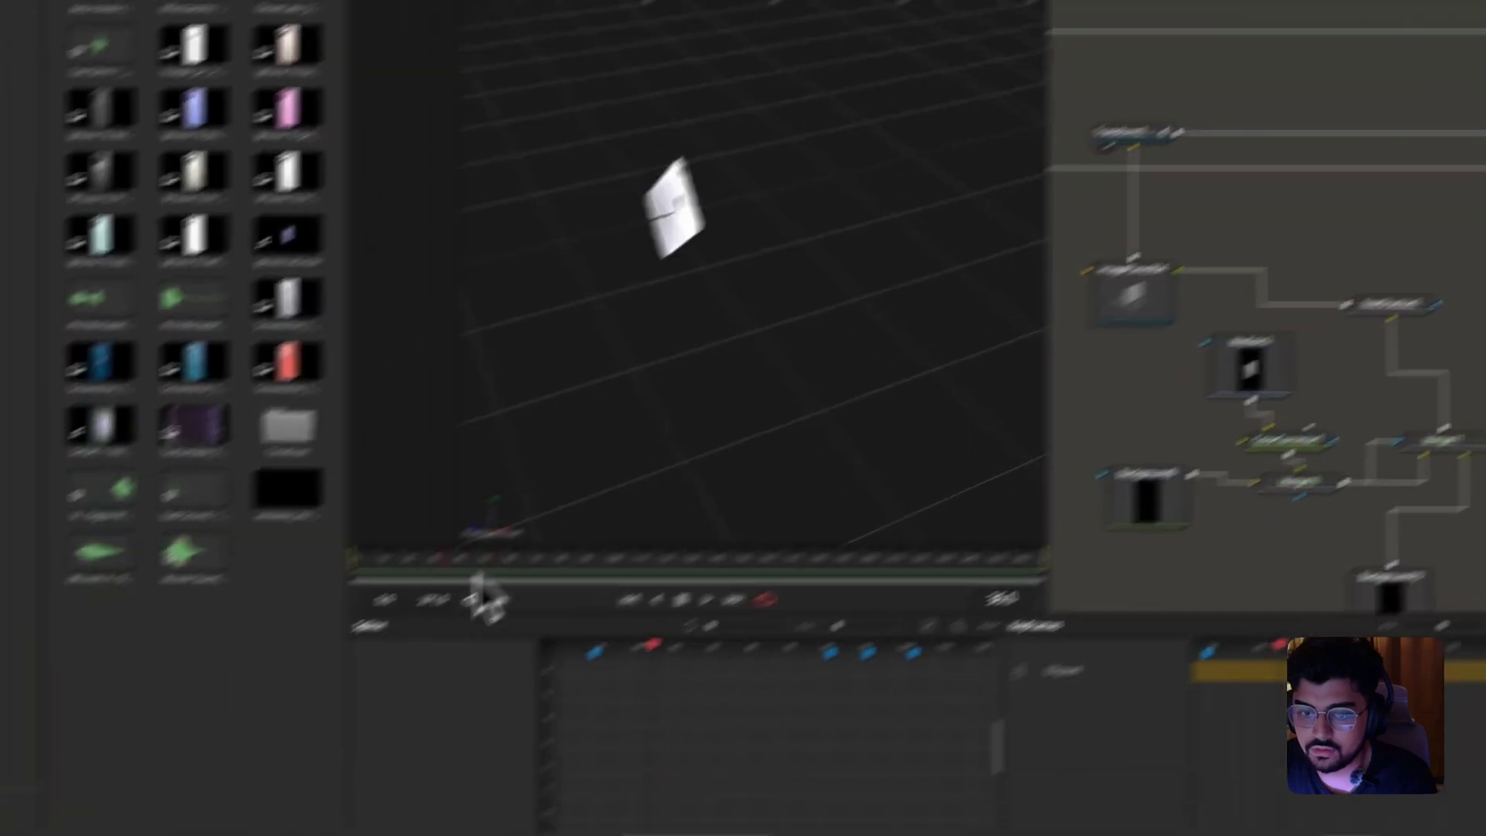
Scrub through the phone's 3D transform animation and return the playhead to frame 0.
{"action": "left_click_drag", "start_coordinate": [415, 670], "coordinate": [258, 667]}
{"action": "left_click_drag", "start_coordinate": [532, 517], "coordinate": [670, 596]}
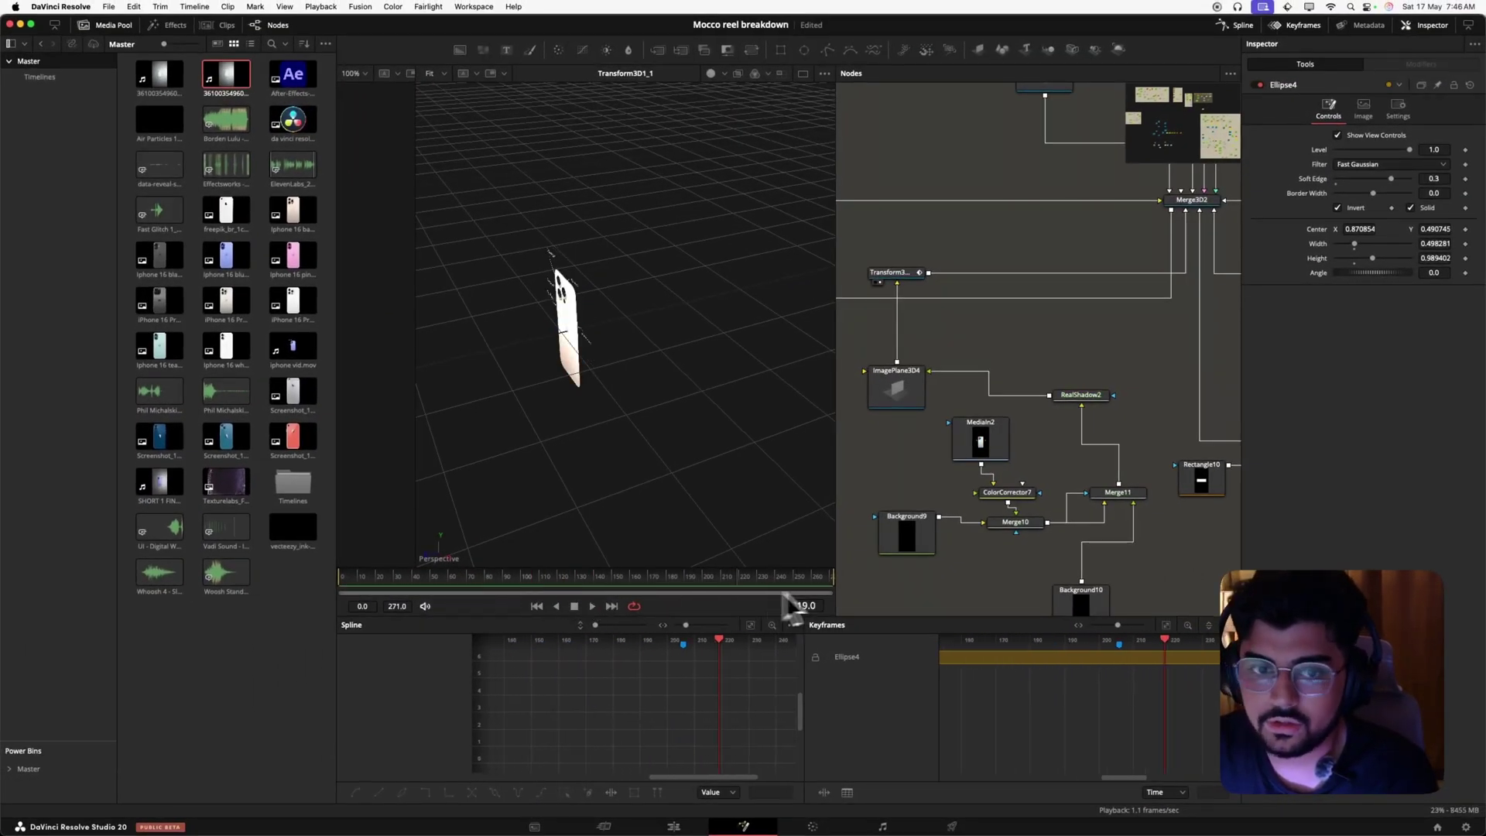
{"action": "left_click_drag", "start_coordinate": [786, 597], "coordinate": [319, 582]}
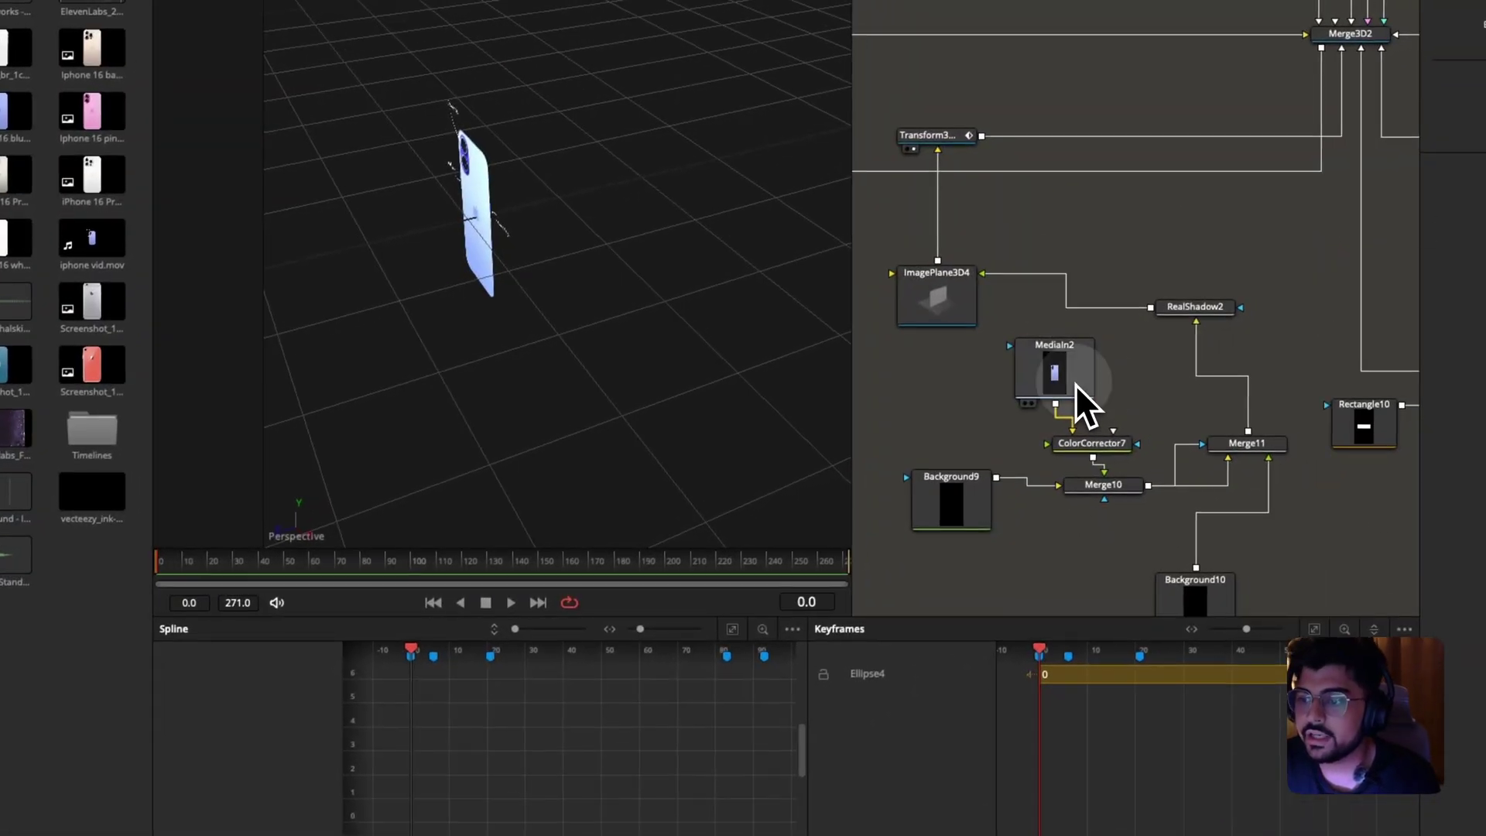
Select MediaIn2 and switch from the Fusion page to the Edit page timeline.
{"action": "left_click", "coordinate": [1229, 296]}
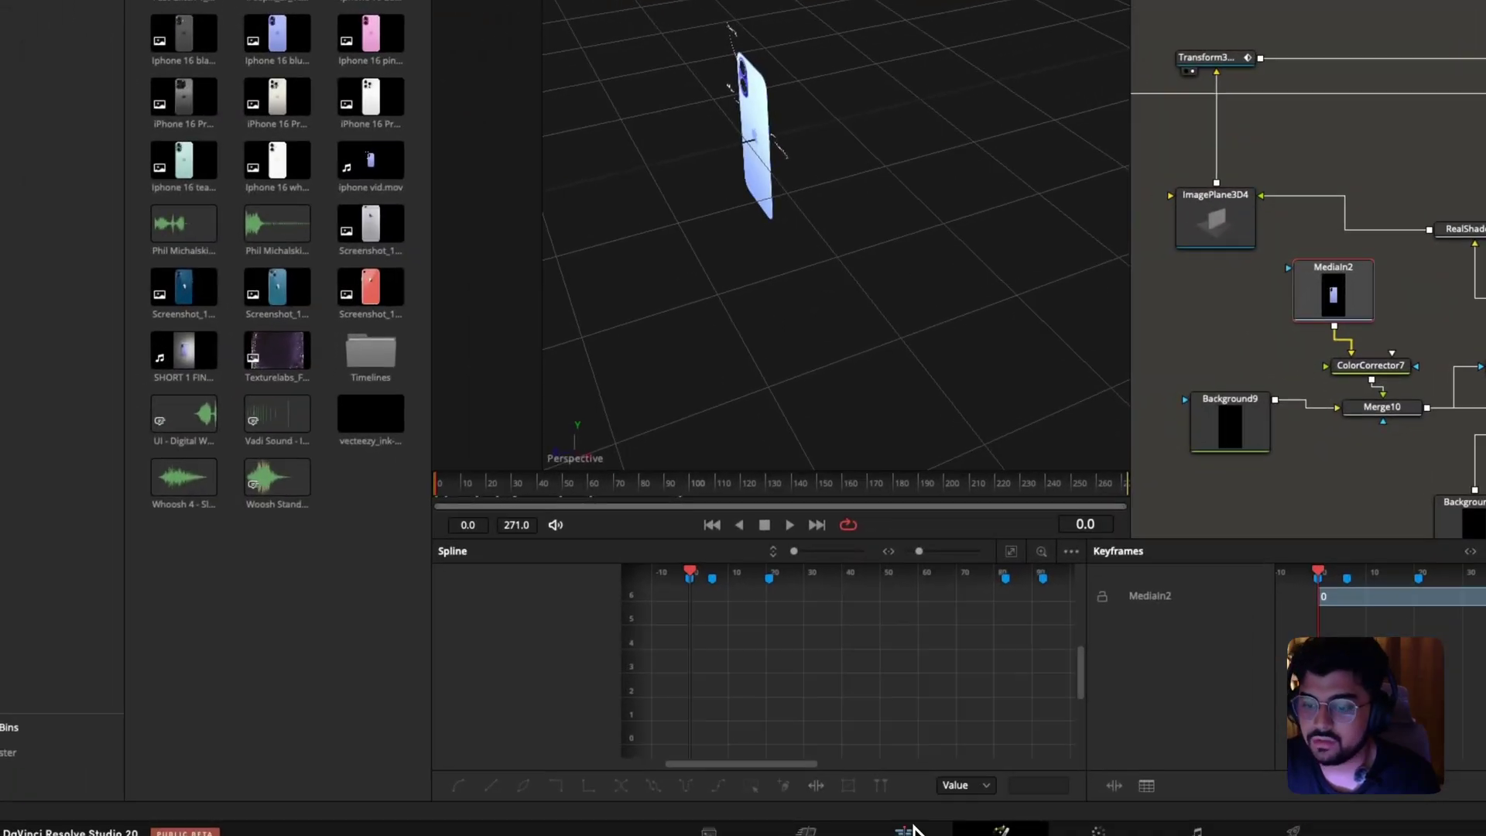
{"action": "left_click", "coordinate": [906, 821]}
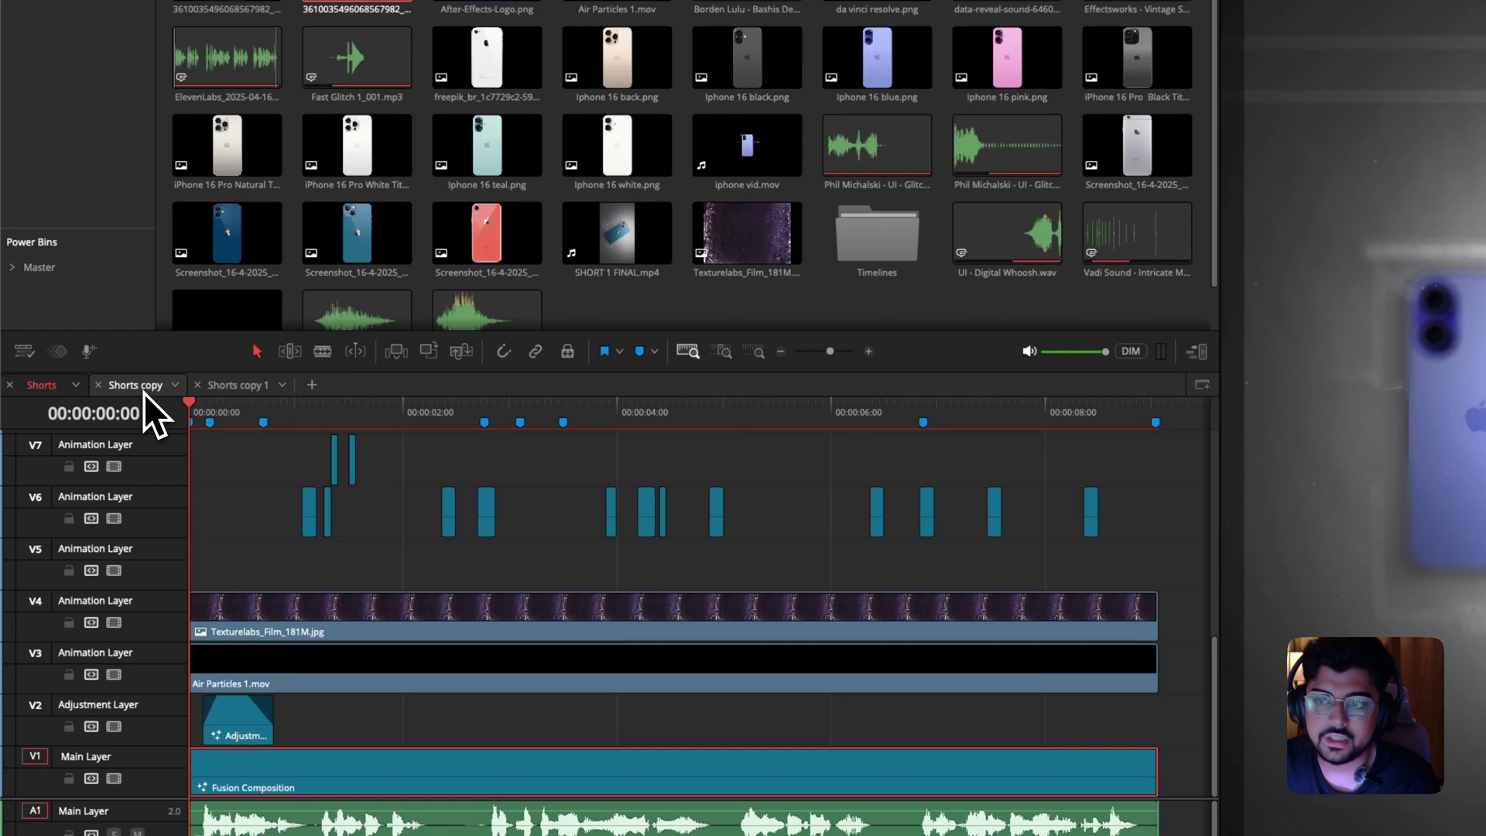
Open the Shorts copy timeline and return its playhead to the start.
{"action": "left_click", "coordinate": [142, 392]}
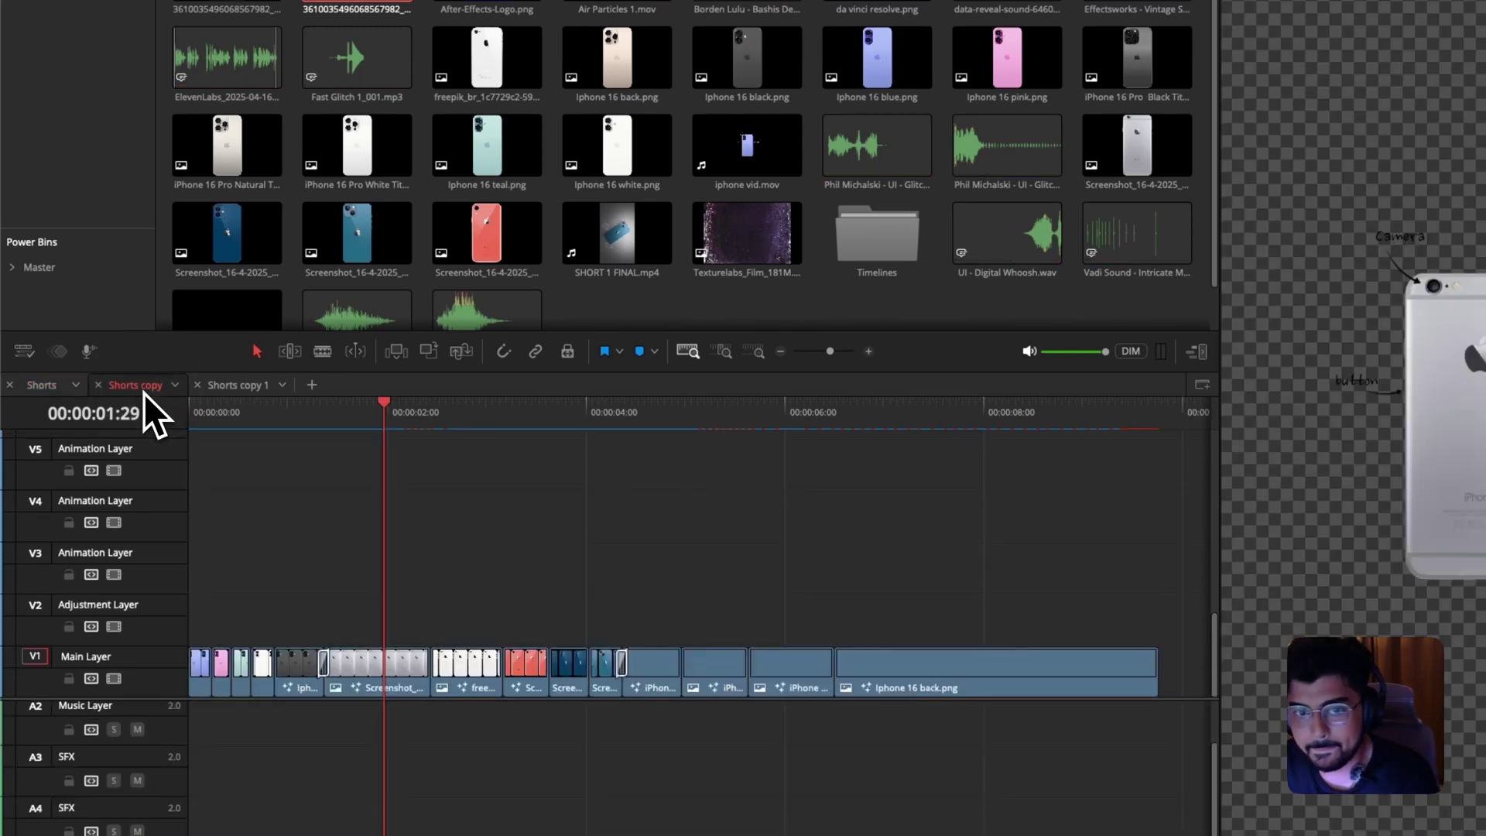
{"action": "left_click", "coordinate": [248, 411]}
{"action": "left_click_drag", "start_coordinate": [248, 411], "coordinate": [149, 430]}
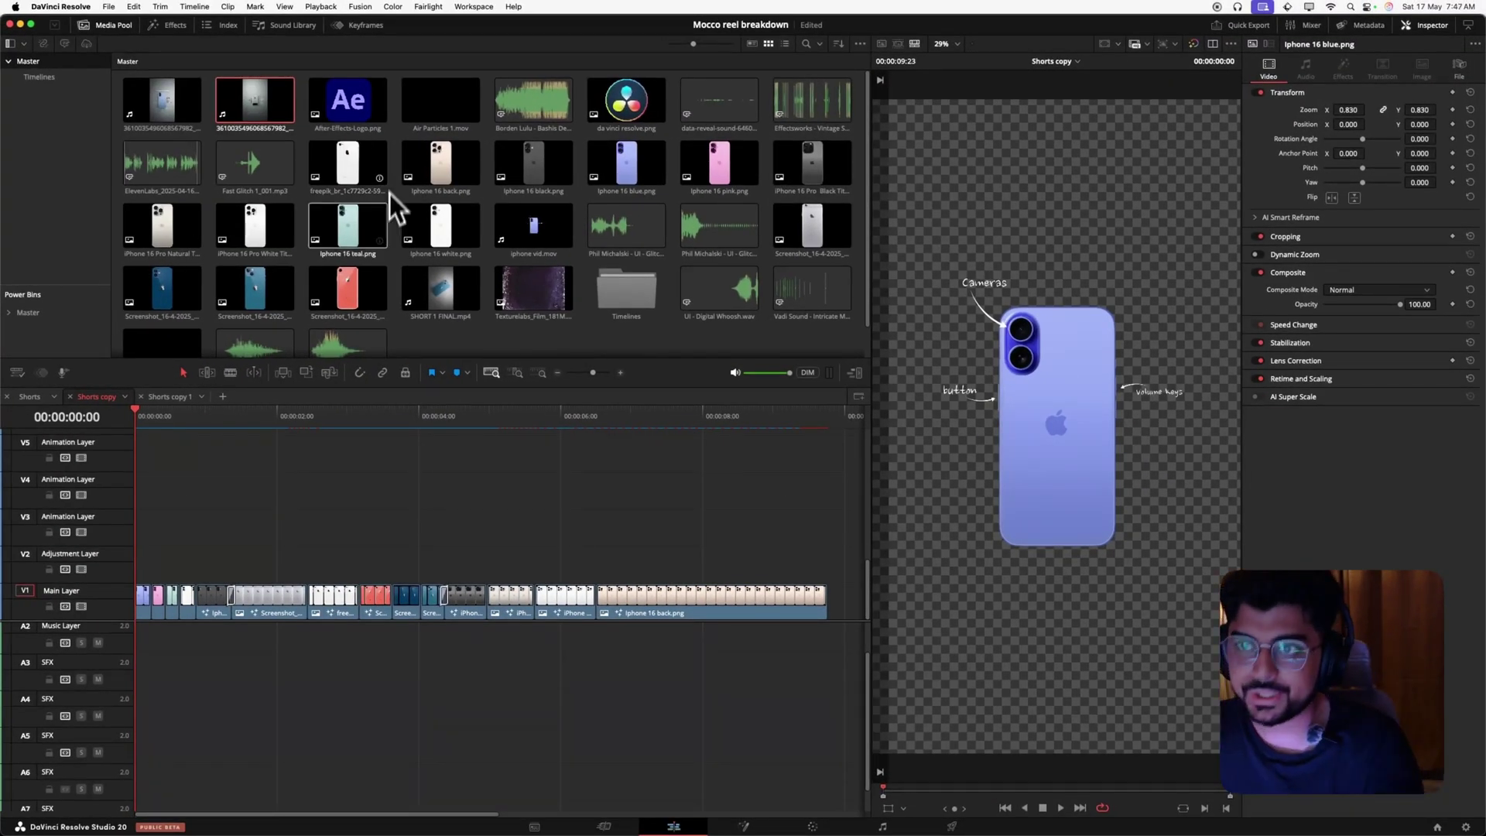
{"action": "left_click_drag", "start_coordinate": [379, 298], "coordinate": [276, 499]}
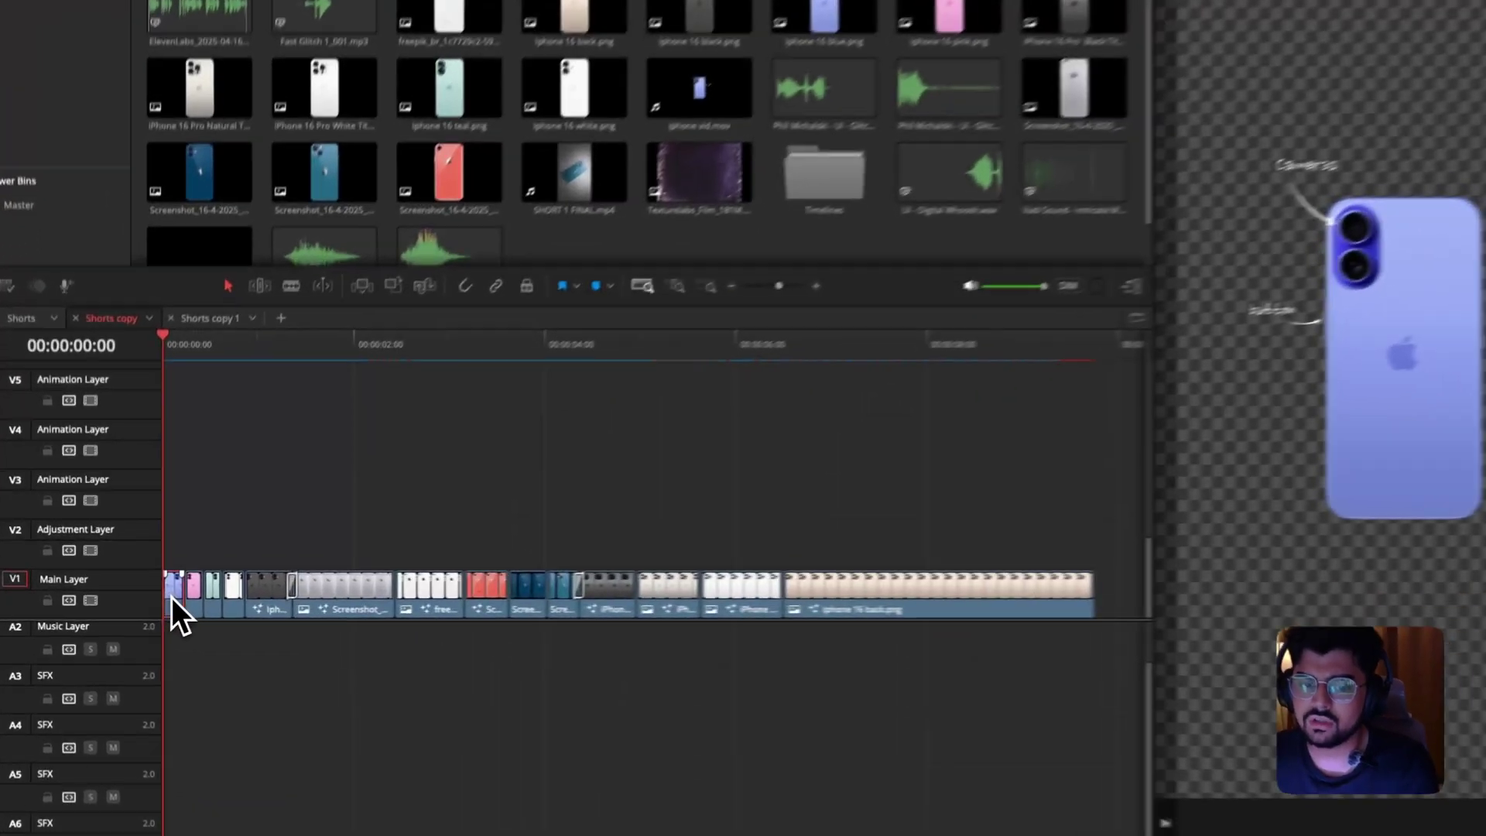
Open the first phone clip on the Fusion page and go back to the Edit page timeline.
{"action": "key", "text": "super+p"}
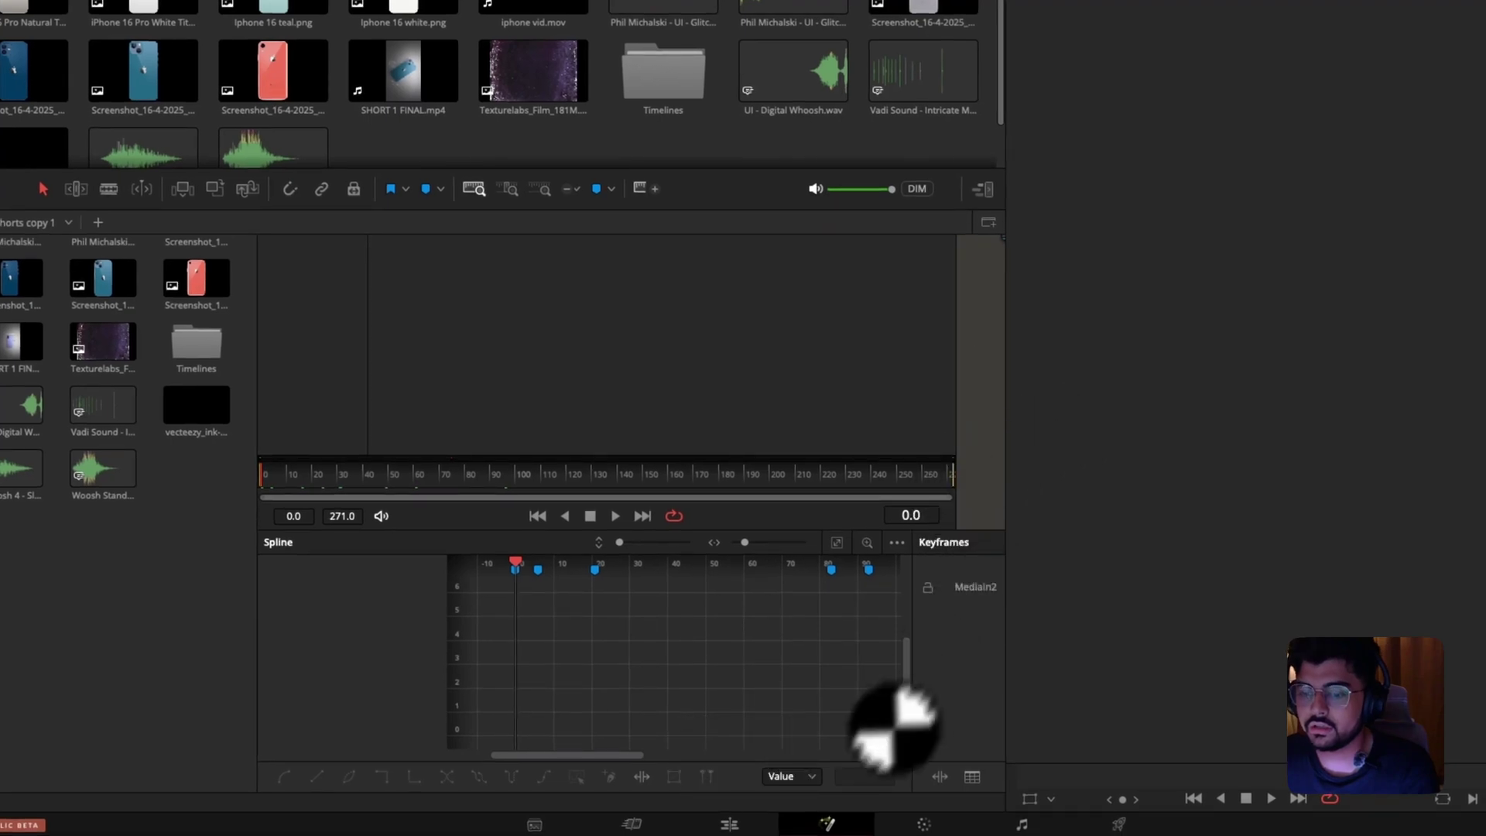
{"action": "left_click", "coordinate": [729, 823]}
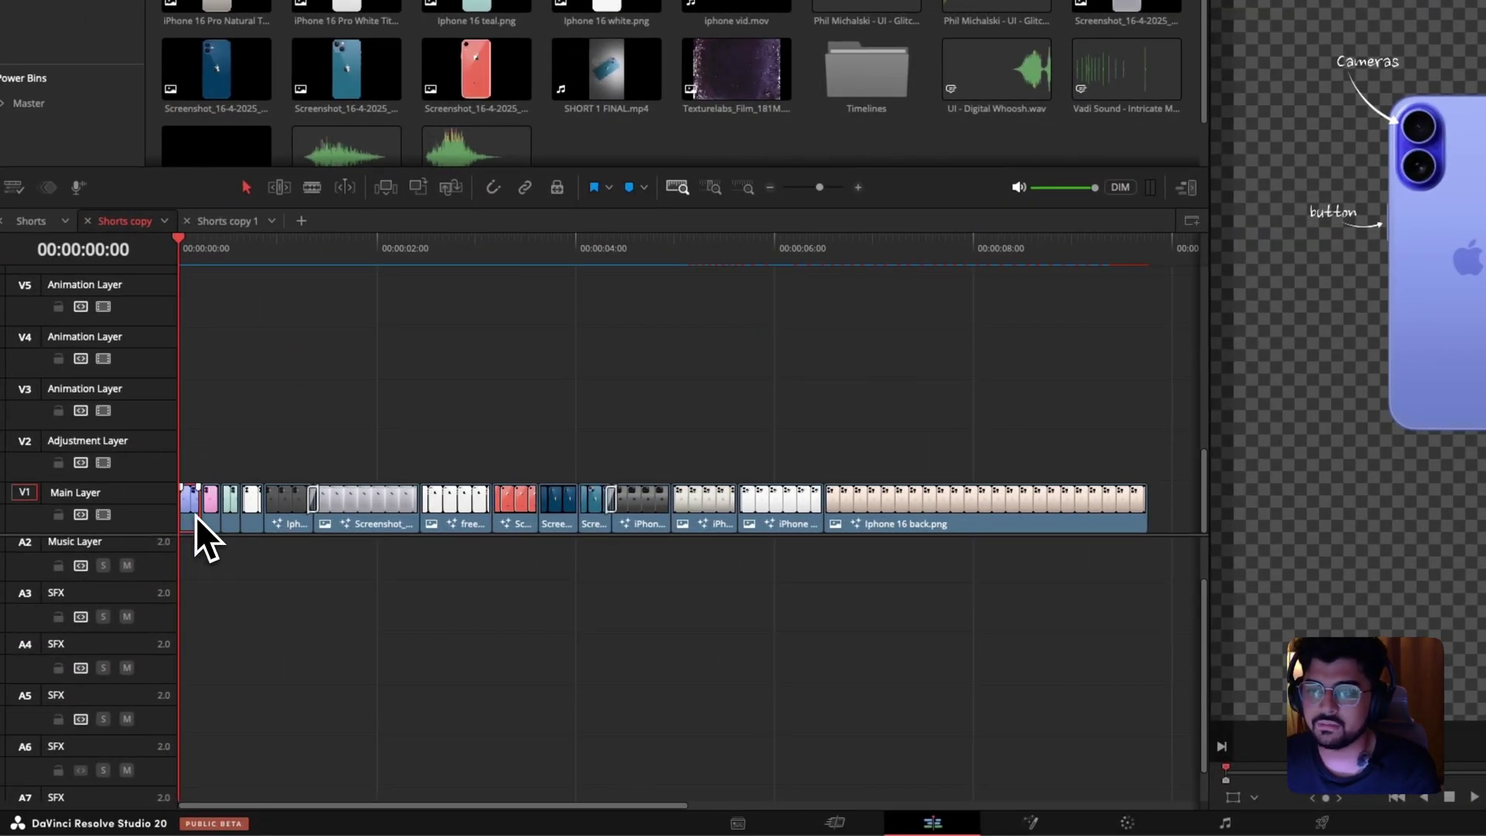
{"action": "key", "text": "super+p"}
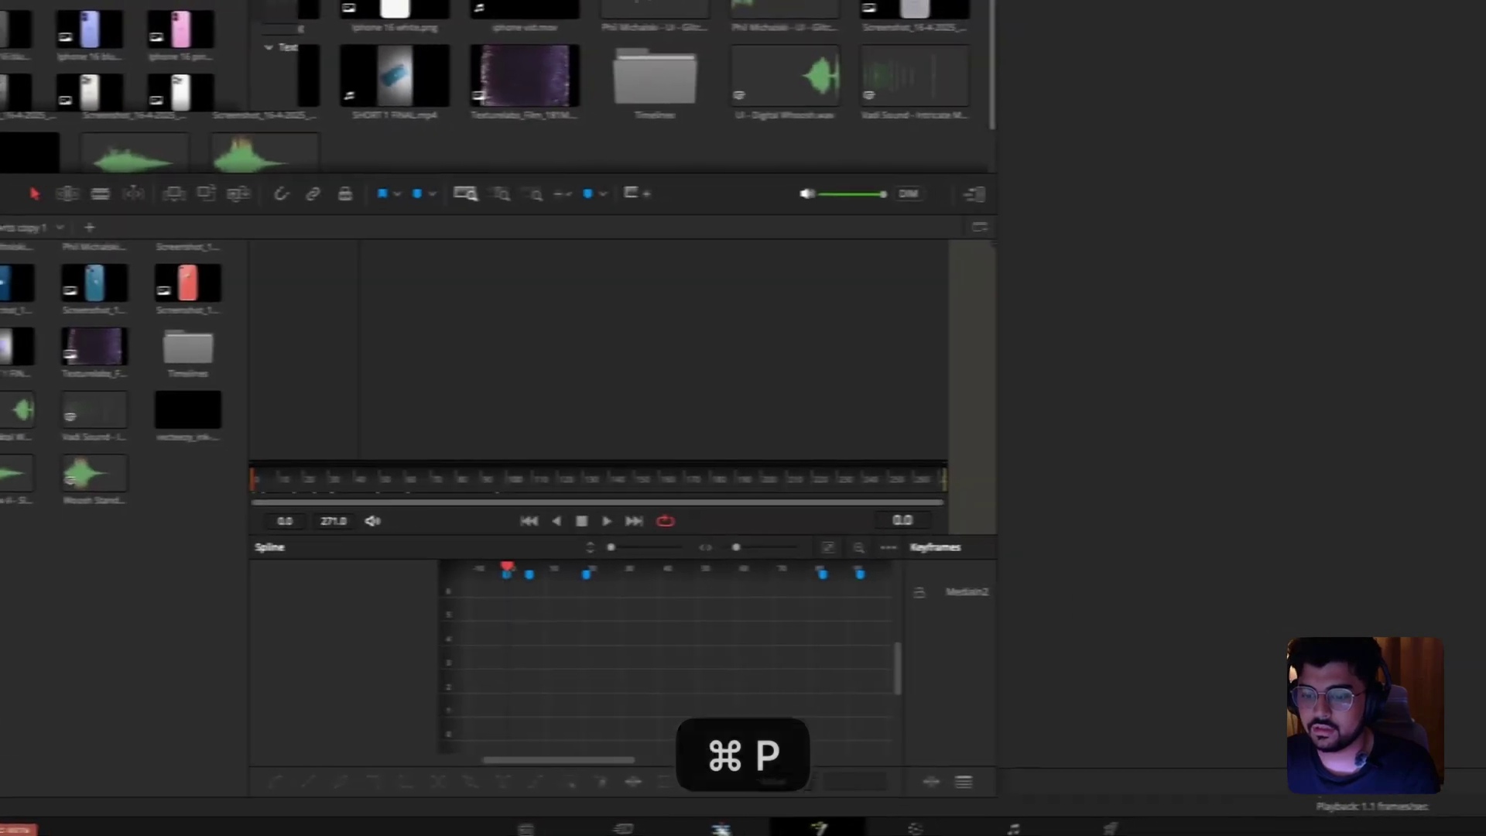
{"action": "left_click", "coordinate": [721, 827]}
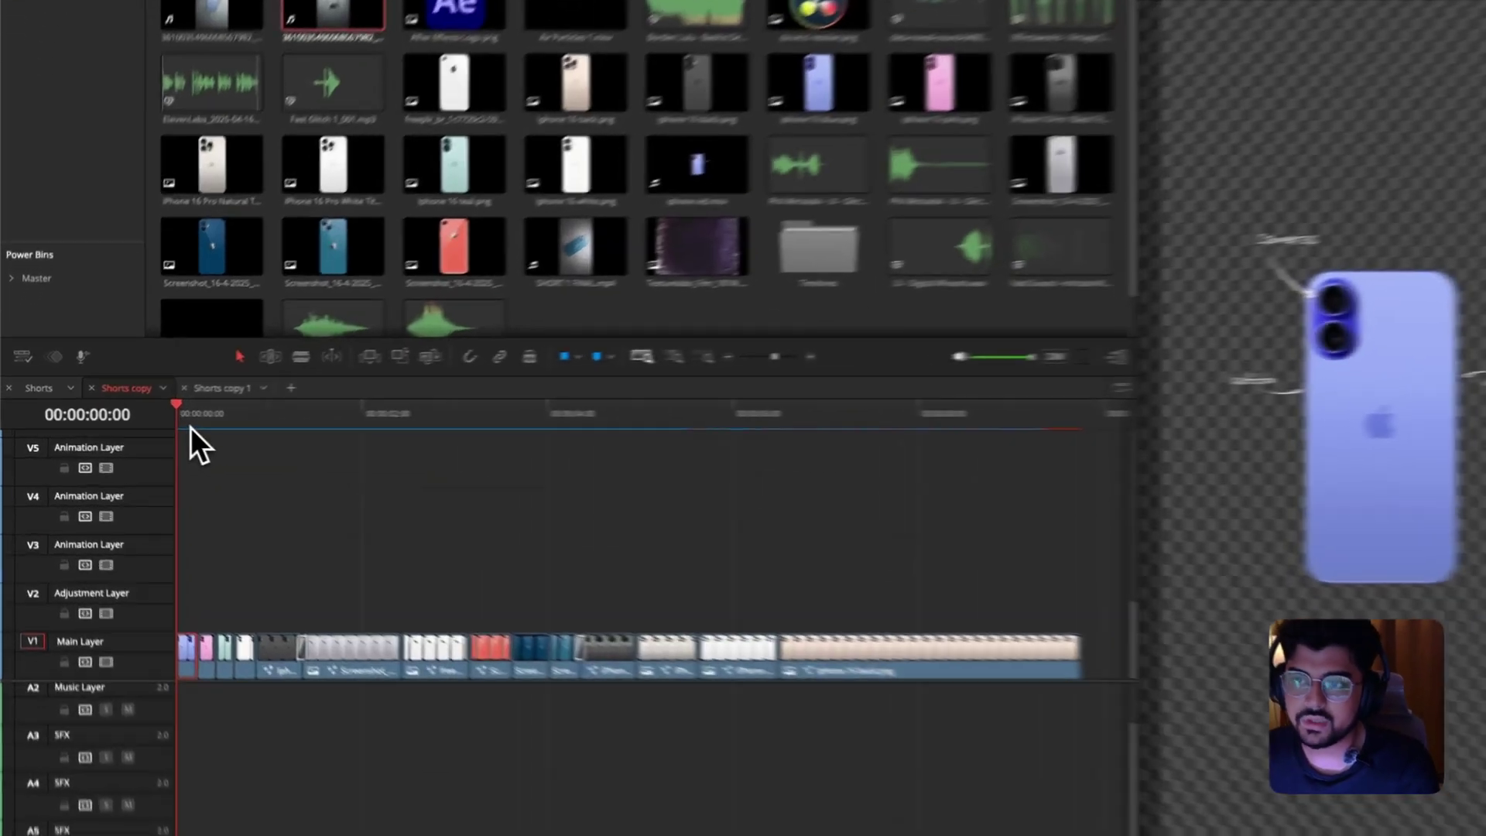
Scrub through the first phone clips to 00:00:01:10 and select the Block Glitch transition there.
{"action": "left_click", "coordinate": [160, 420]}
{"action": "left_click_drag", "start_coordinate": [160, 420], "coordinate": [255, 416]}
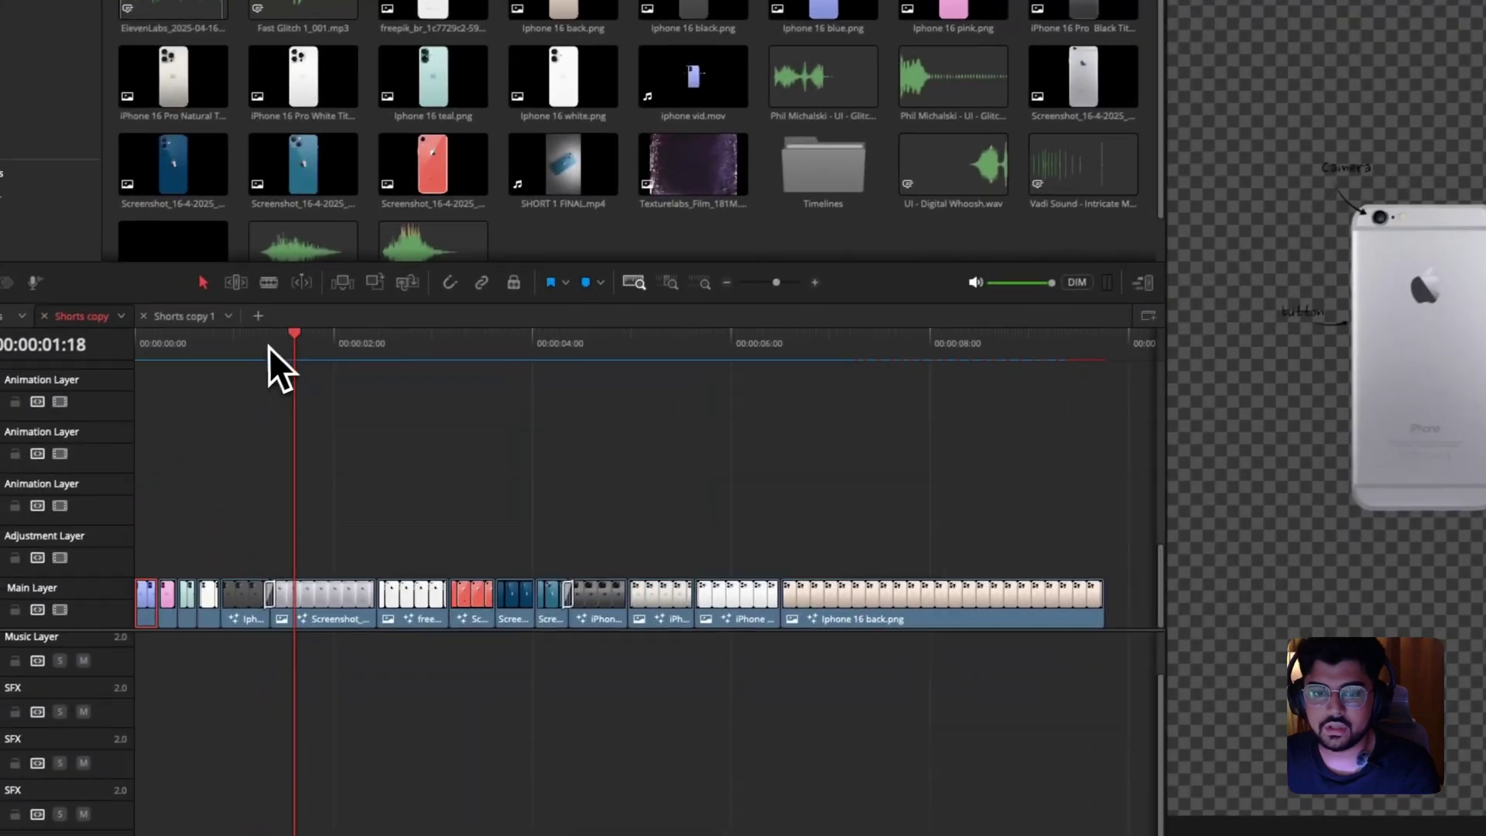
{"action": "left_click", "coordinate": [100, 403]}
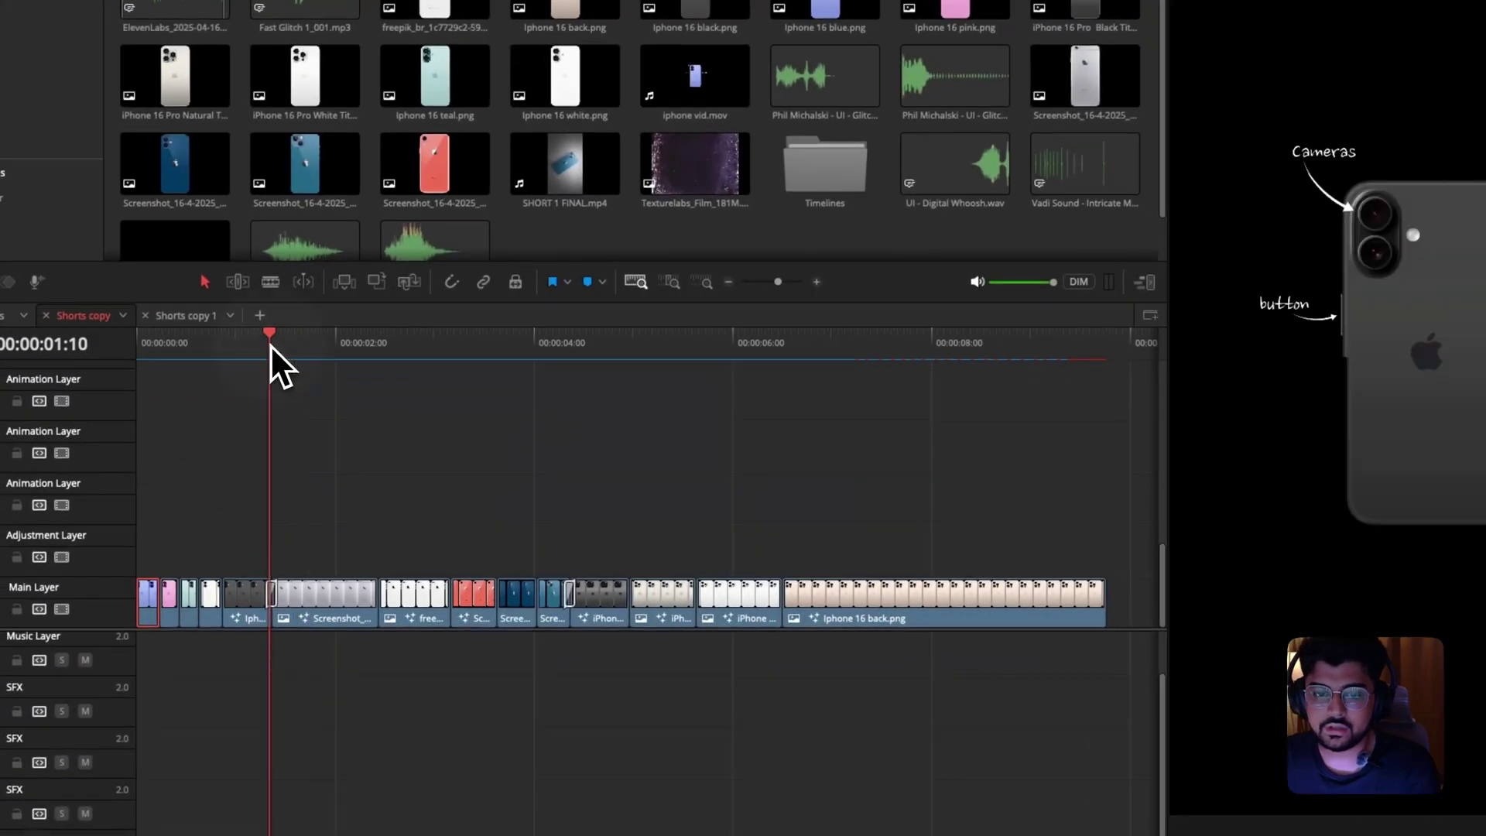
{"action": "left_click", "coordinate": [274, 601]}
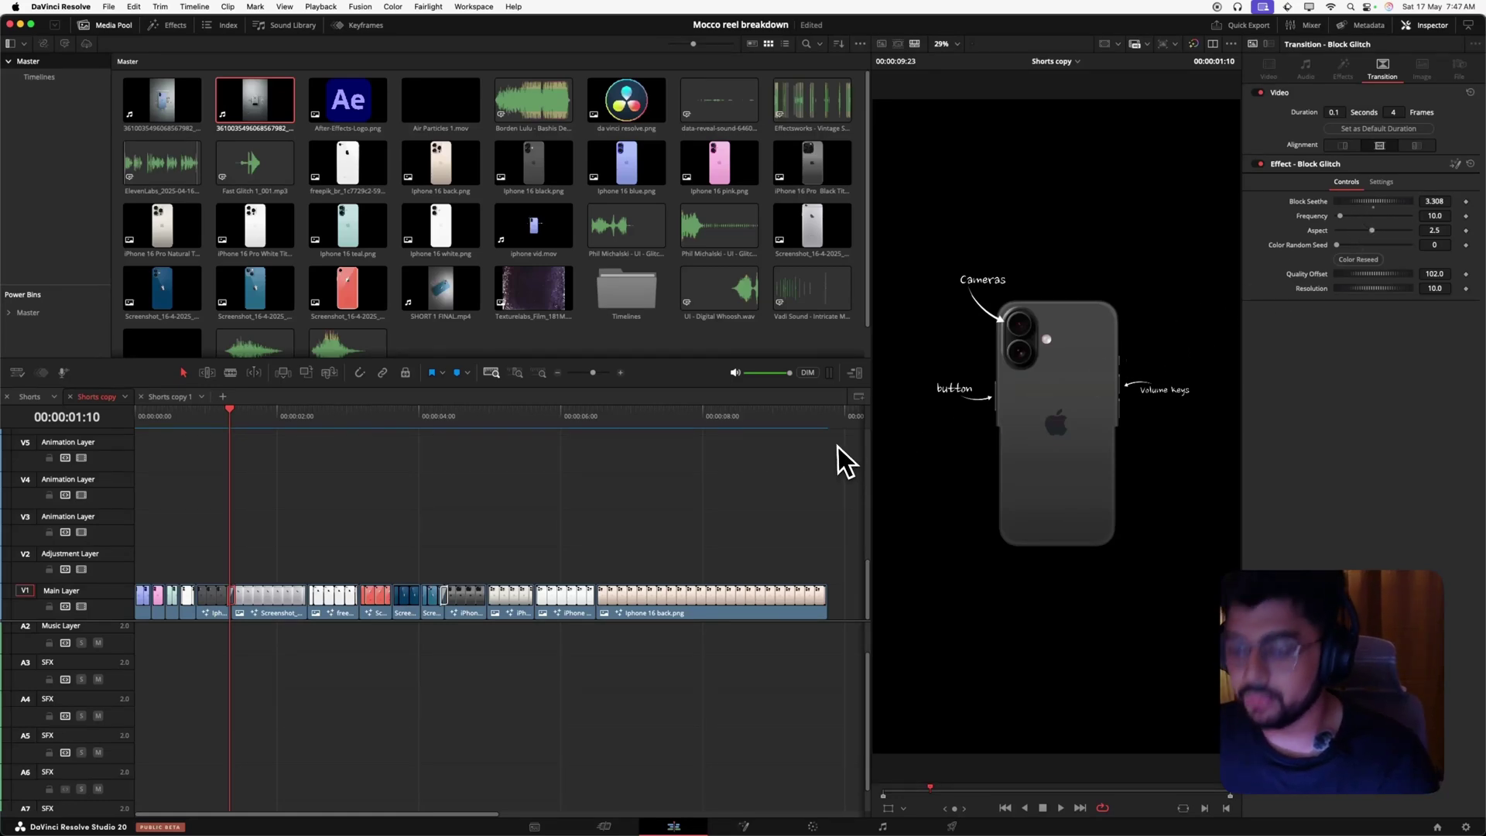
Play through the Block Glitch transition frame by frame, scrub across the remaining phone clips and return the playhead to 00:00:00:00.
{"action": "key", "text": "Right"}
{"action": "key", "text": "Right"}
{"action": "key", "text": "Right"}
{"action": "key", "text": "Right"}
{"action": "key", "text": "Right"}
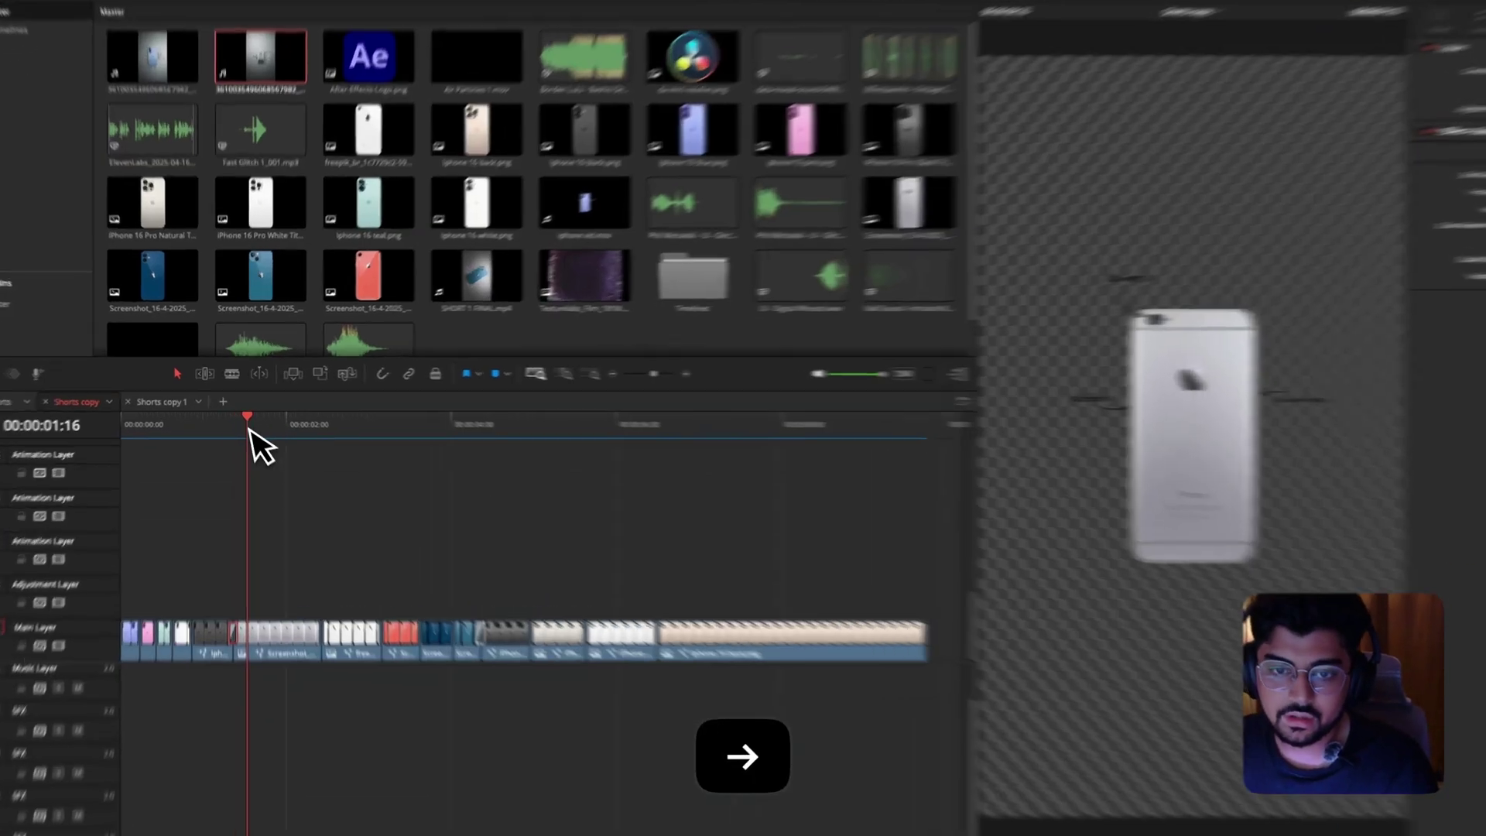
{"action": "left_click", "coordinate": [277, 420]}
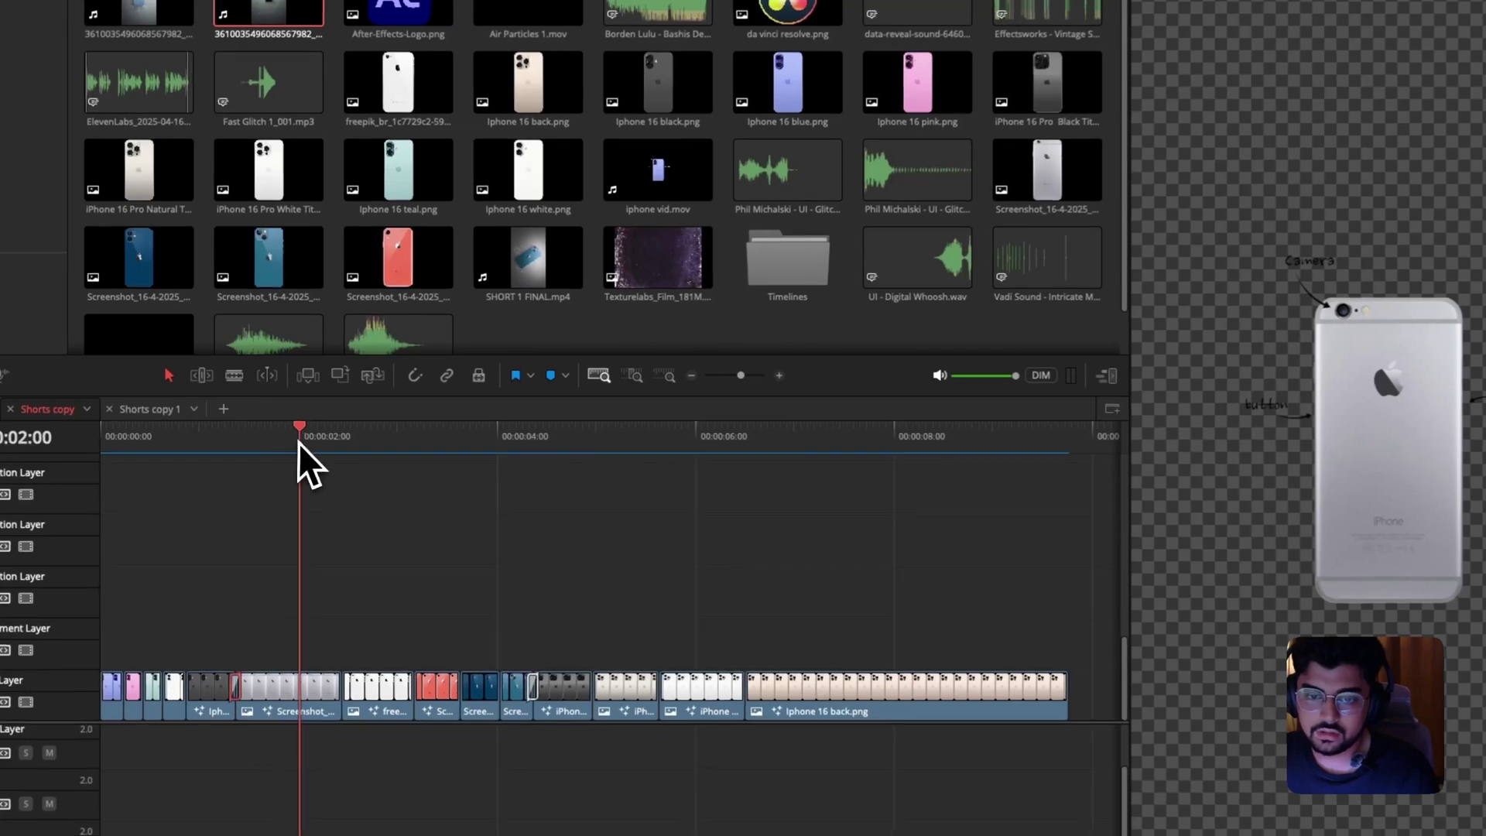
{"action": "left_click_drag", "start_coordinate": [299, 443], "coordinate": [630, 413]}
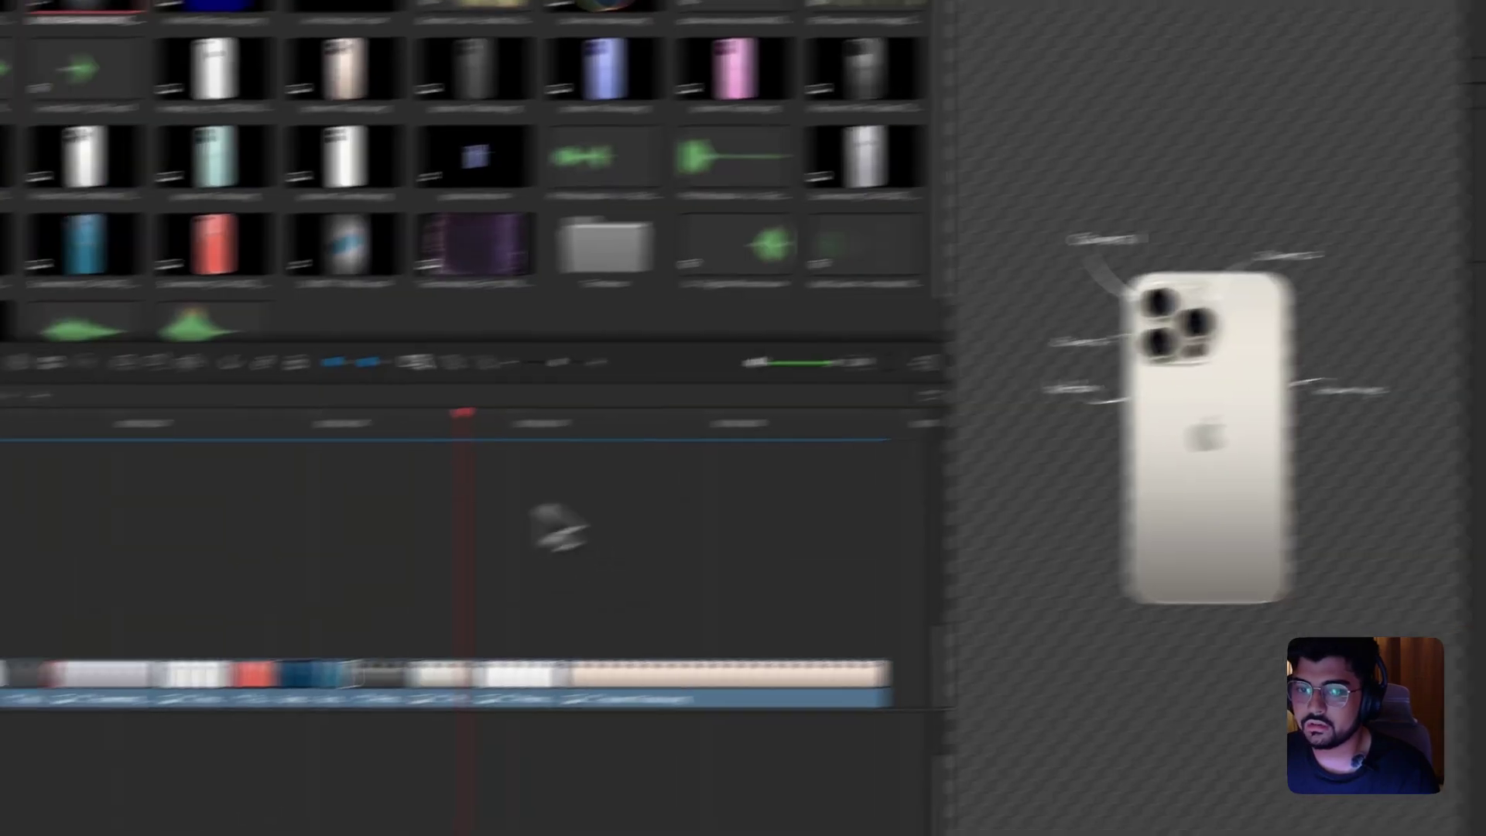
{"action": "left_click_drag", "start_coordinate": [375, 451], "coordinate": [531, 442]}
{"action": "left_click_drag", "start_coordinate": [901, 418], "coordinate": [132, 518]}
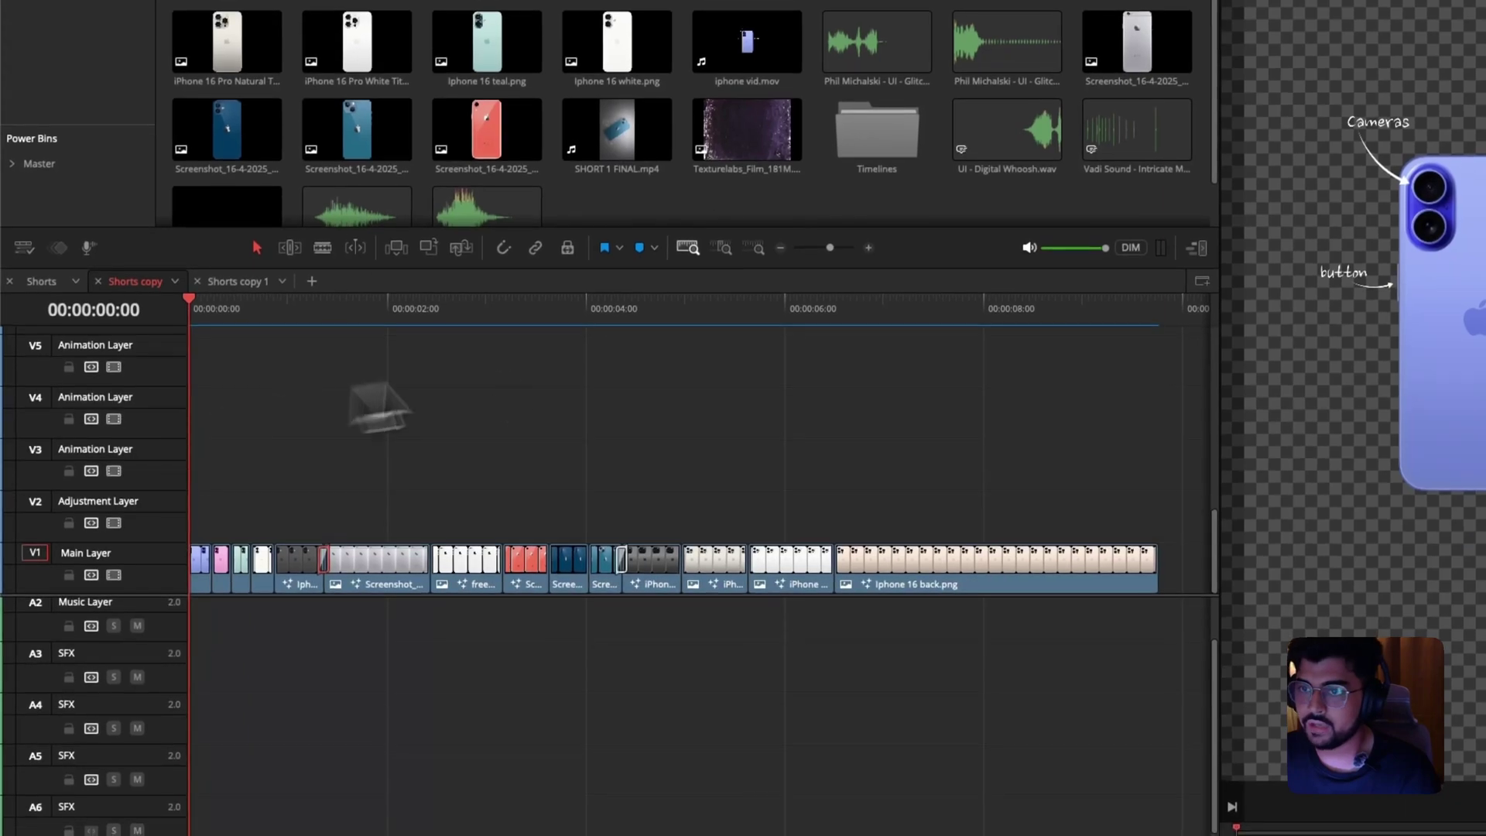
Switch back to the Shorts timeline and open its Fusion Composition clip on the Fusion page.
{"action": "scroll", "coordinate": [460, 685], "scroll_direction": "up", "scroll_amount": 1}
{"action": "scroll", "coordinate": [469, 605], "scroll_direction": "up", "scroll_amount": 1}
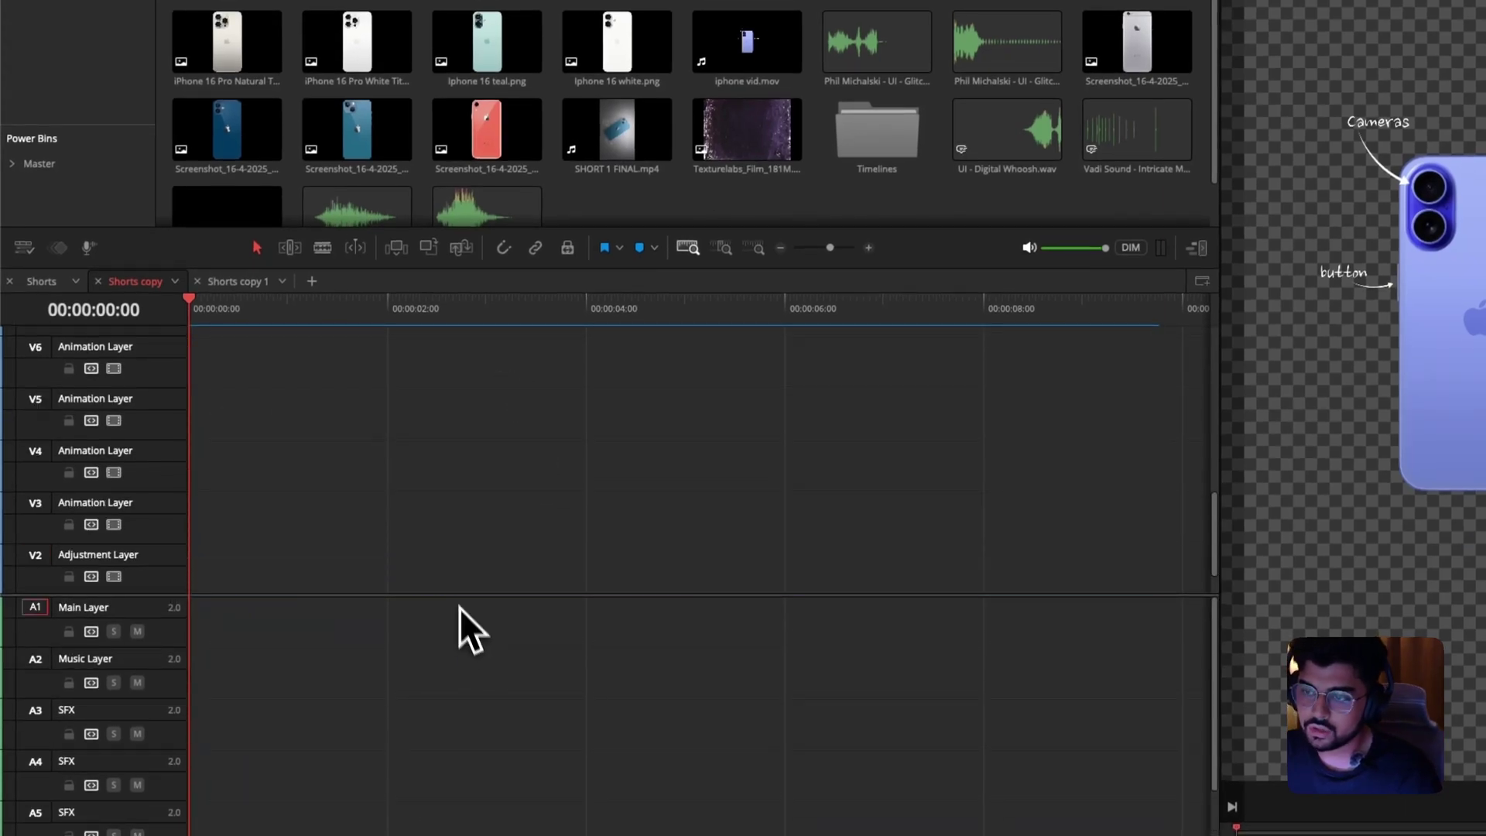
{"action": "scroll", "coordinate": [231, 496], "scroll_direction": "down", "scroll_amount": 1}
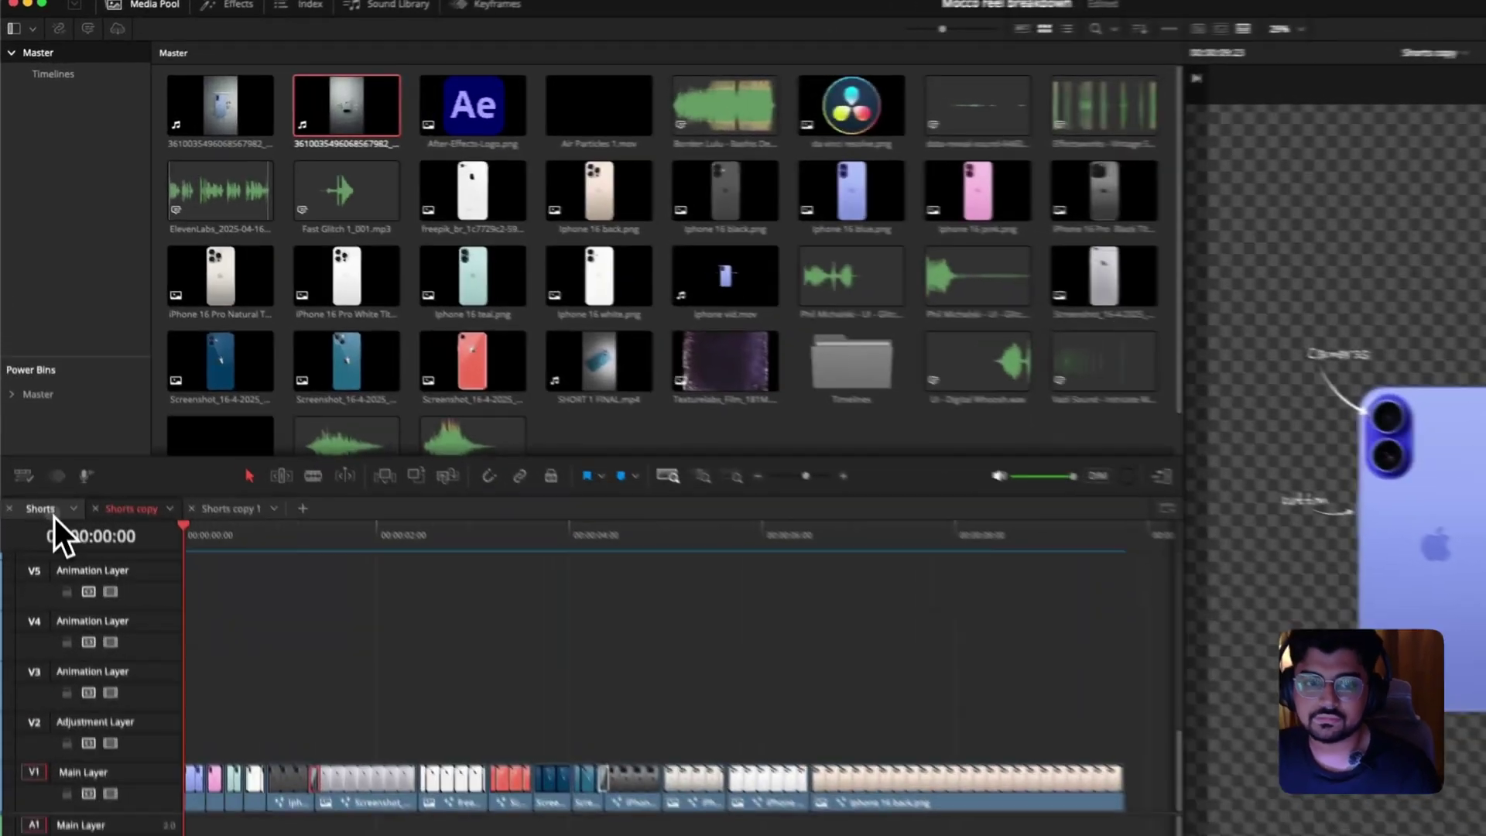
{"action": "left_click", "coordinate": [30, 396]}
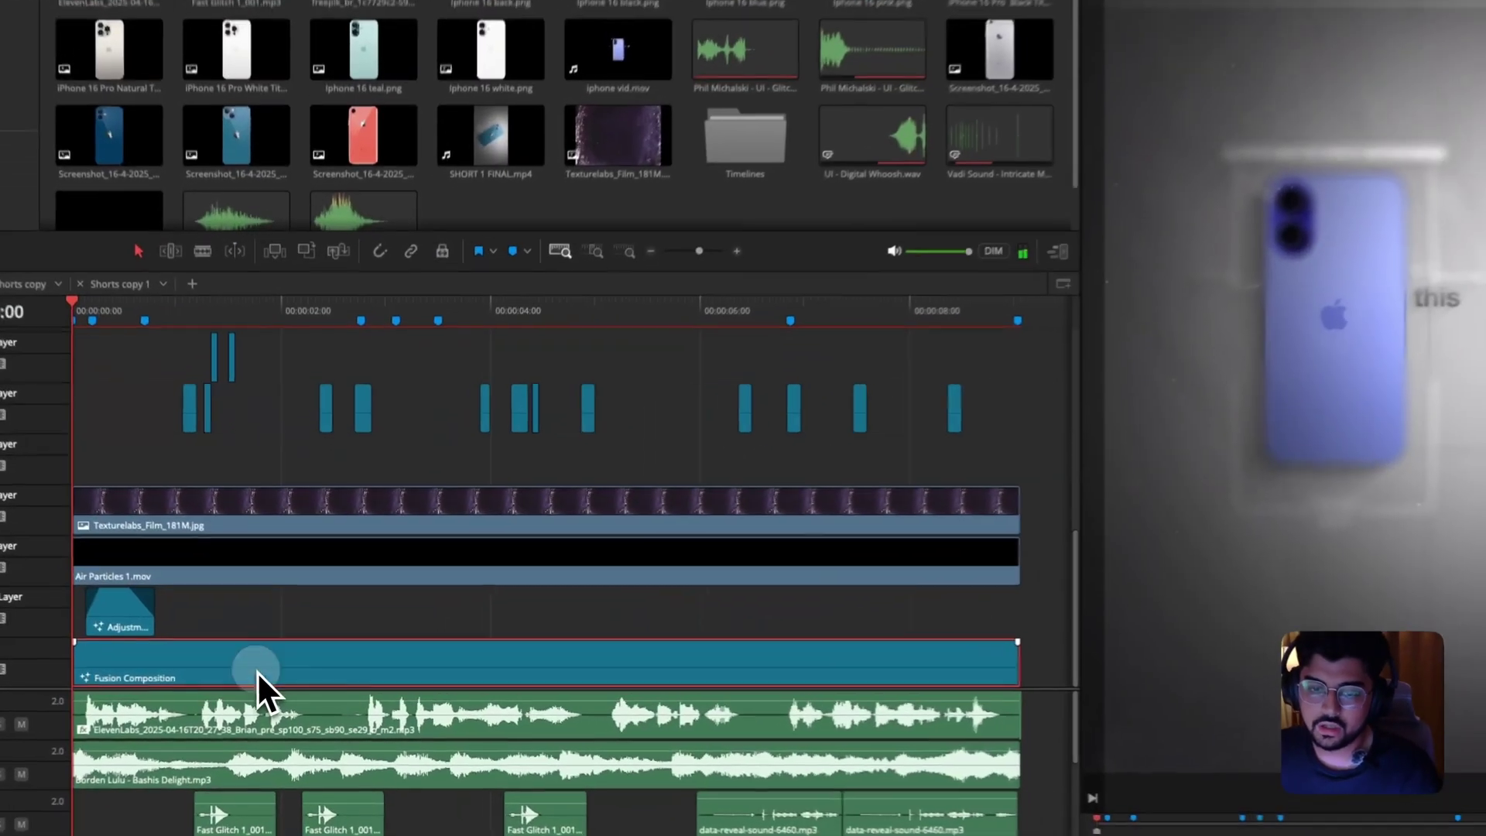
{"action": "left_click", "coordinate": [281, 658]}
{"action": "key", "text": "super+p"}
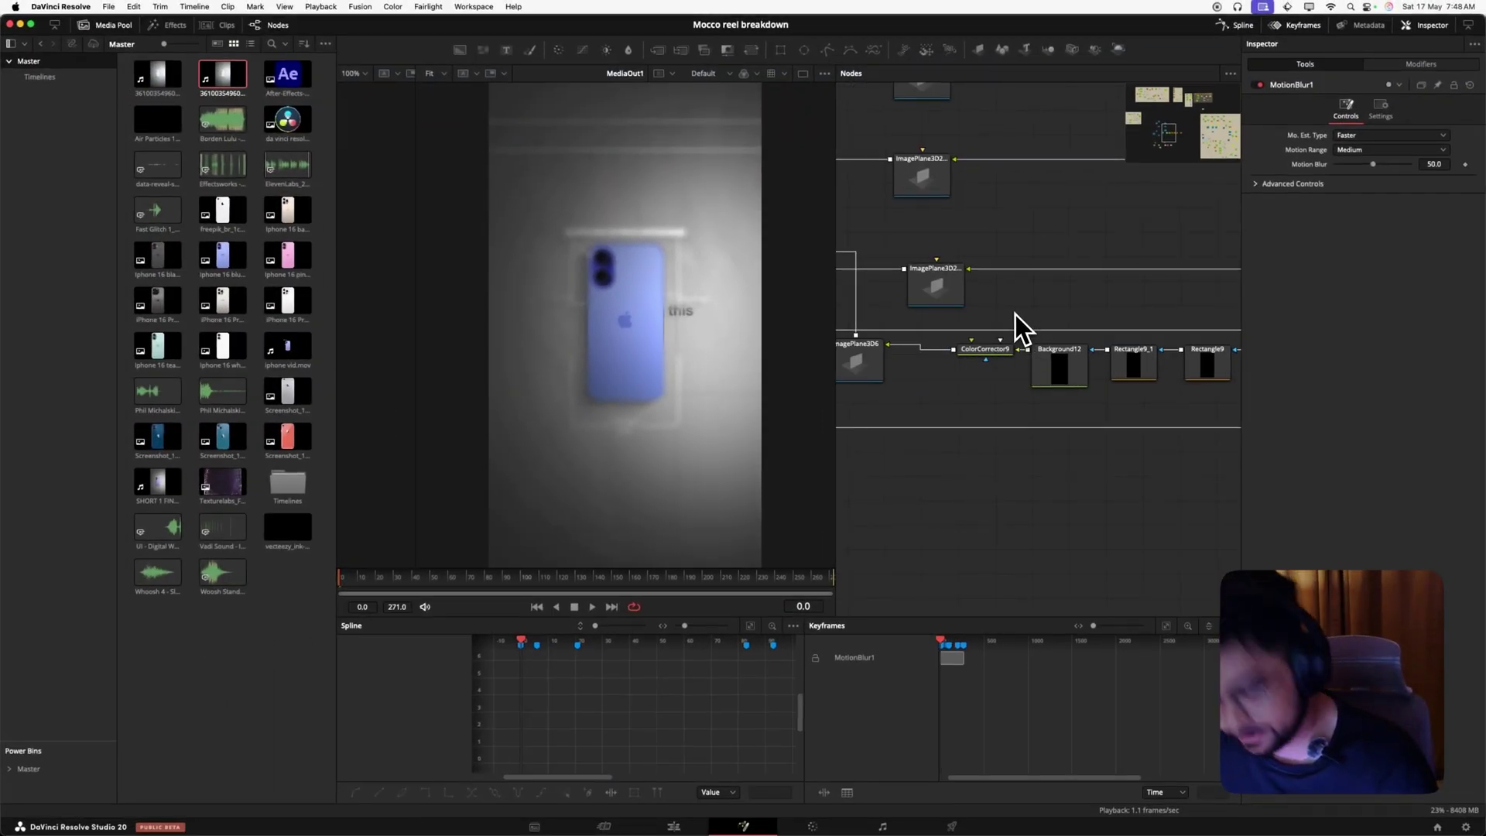
Locate the Merge3D1 node in the node graph and show it in the viewer.
{"action": "scroll", "coordinate": [1015, 314], "scroll_direction": "left", "scroll_amount": 10}
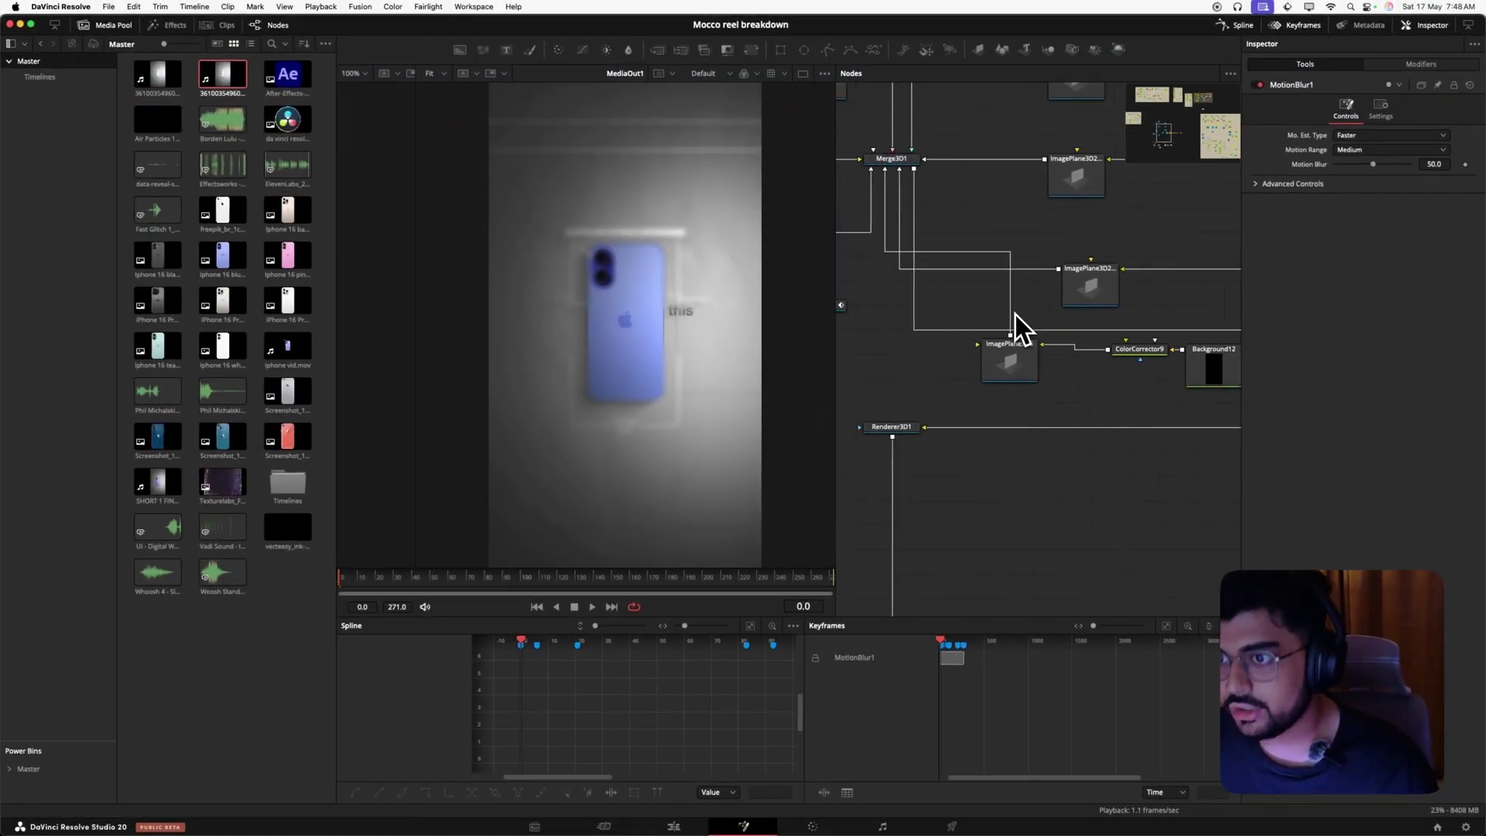
{"action": "scroll", "coordinate": [1015, 314], "scroll_direction": "up", "scroll_amount": 5}
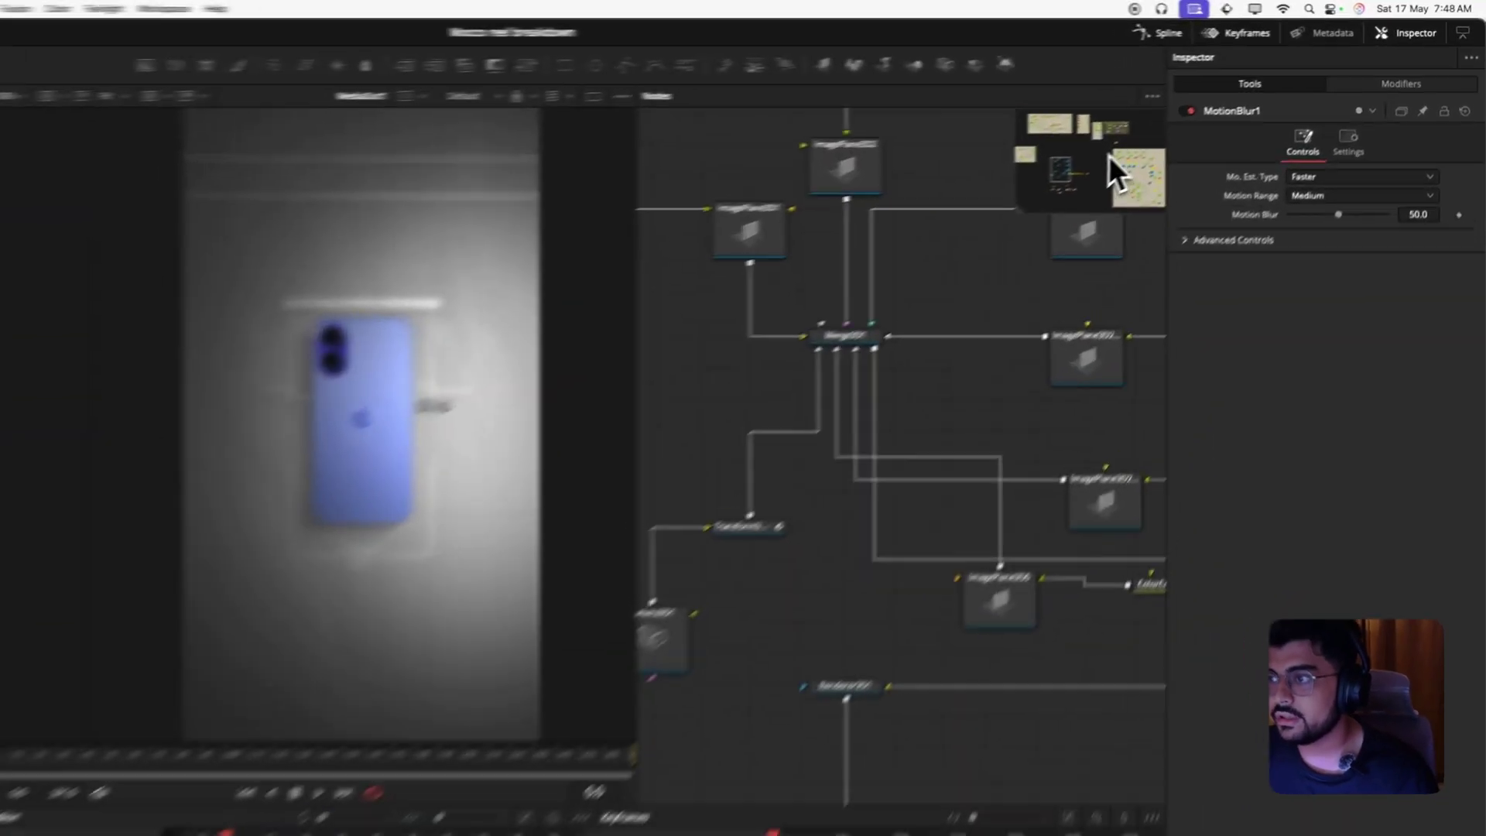
{"action": "left_click", "coordinate": [1235, 117]}
{"action": "mouse_move", "coordinate": [1136, 164]}
{"action": "left_mouse_down"}
{"action": "mouse_move", "coordinate": [1122, 215]}
{"action": "mouse_move", "coordinate": [1131, 207]}
{"action": "mouse_move", "coordinate": [1091, 198]}
{"action": "mouse_move", "coordinate": [1138, 192]}
{"action": "left_mouse_up"}
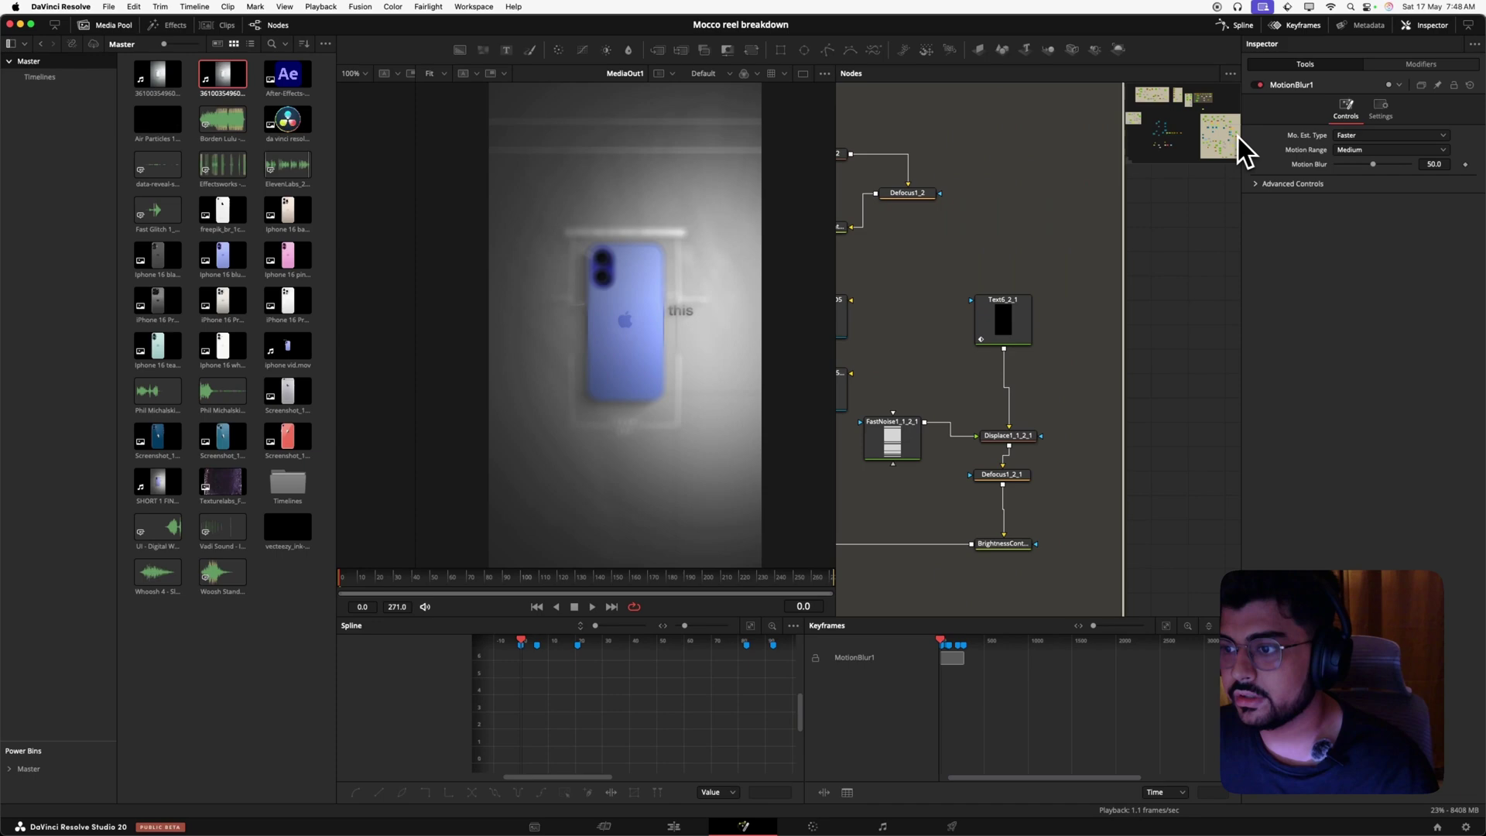
{"action": "left_click_drag", "start_coordinate": [1237, 137], "coordinate": [1160, 127]}
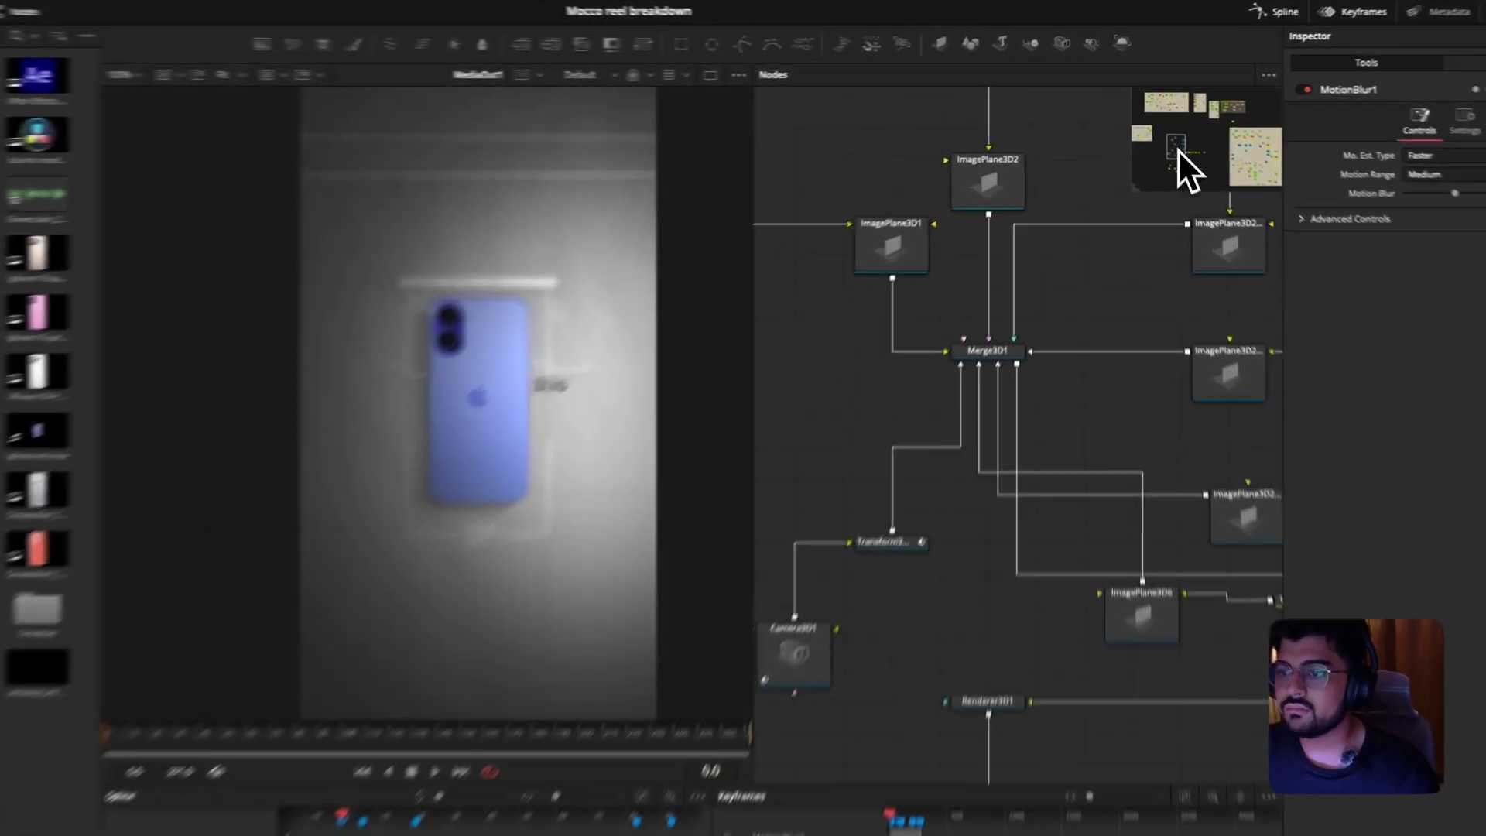
{"action": "left_click_drag", "start_coordinate": [1006, 357], "coordinate": [561, 414]}
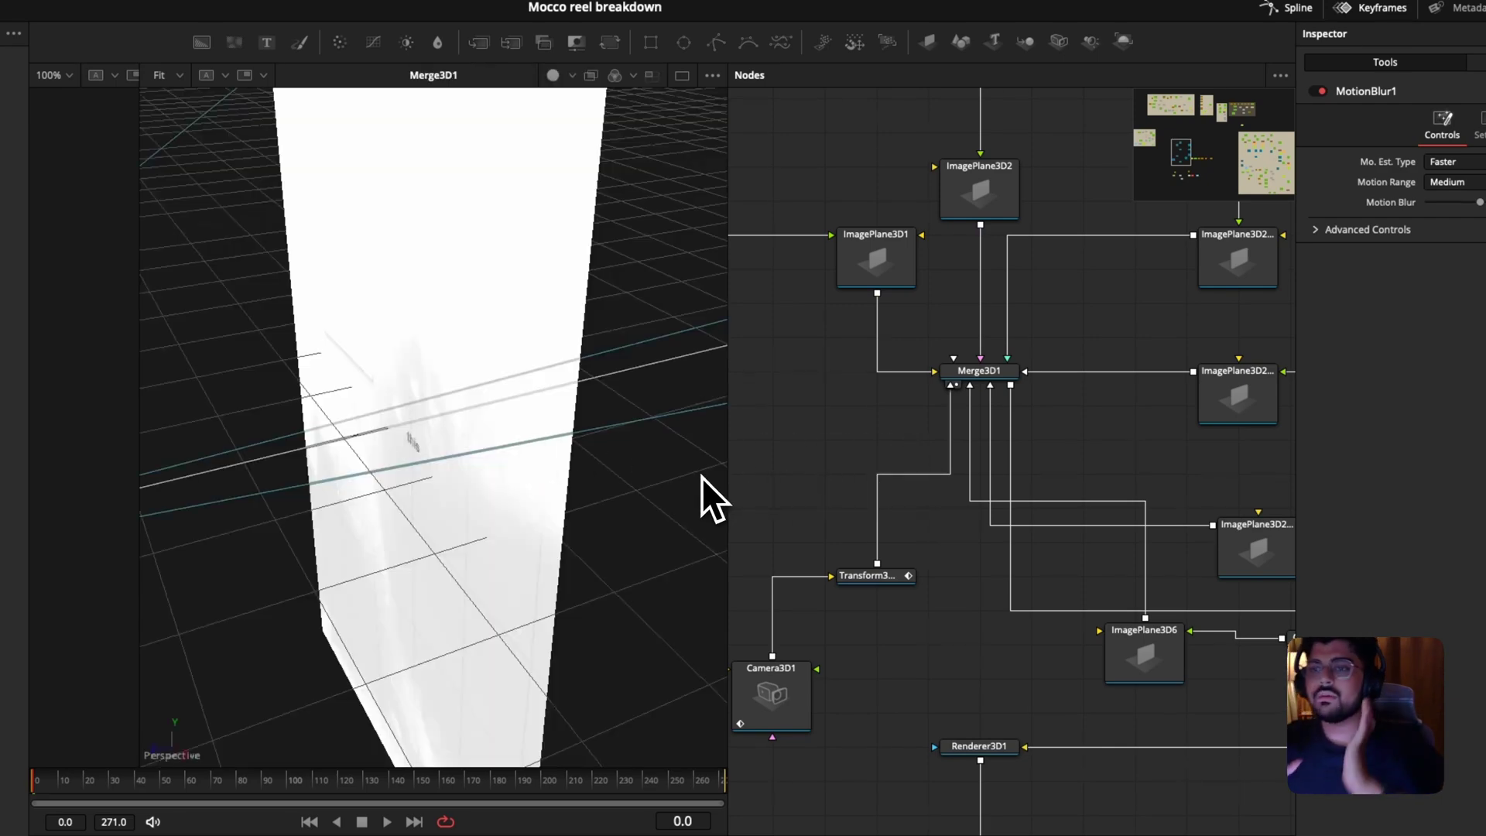
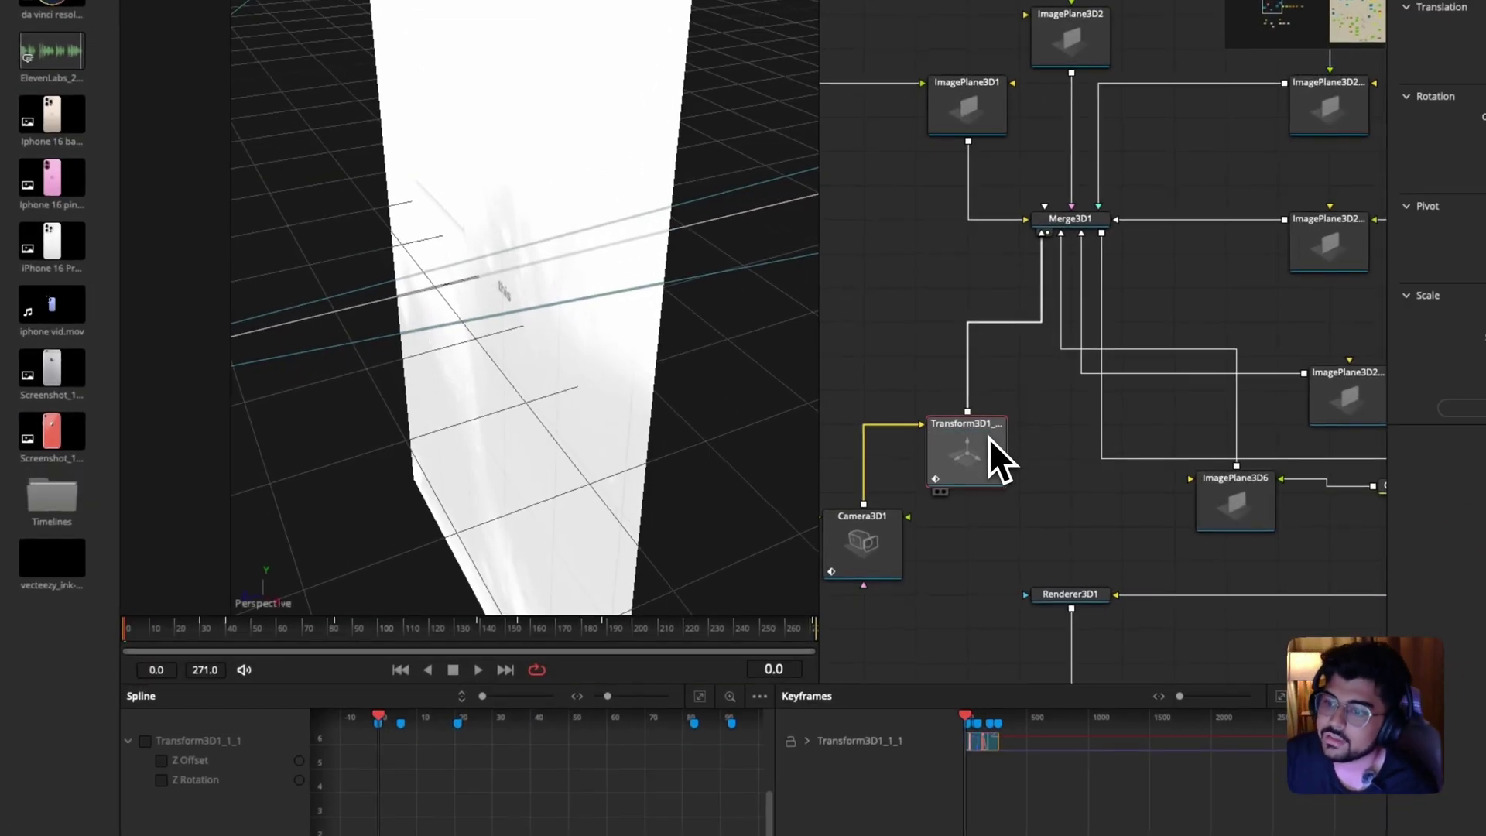
Show the Transform3D node between Camera3D1 and Merge3D1 in the viewer and move the node slightly closer to Merge3D1.
{"action": "left_click_drag", "start_coordinate": [989, 438], "coordinate": [574, 442]}
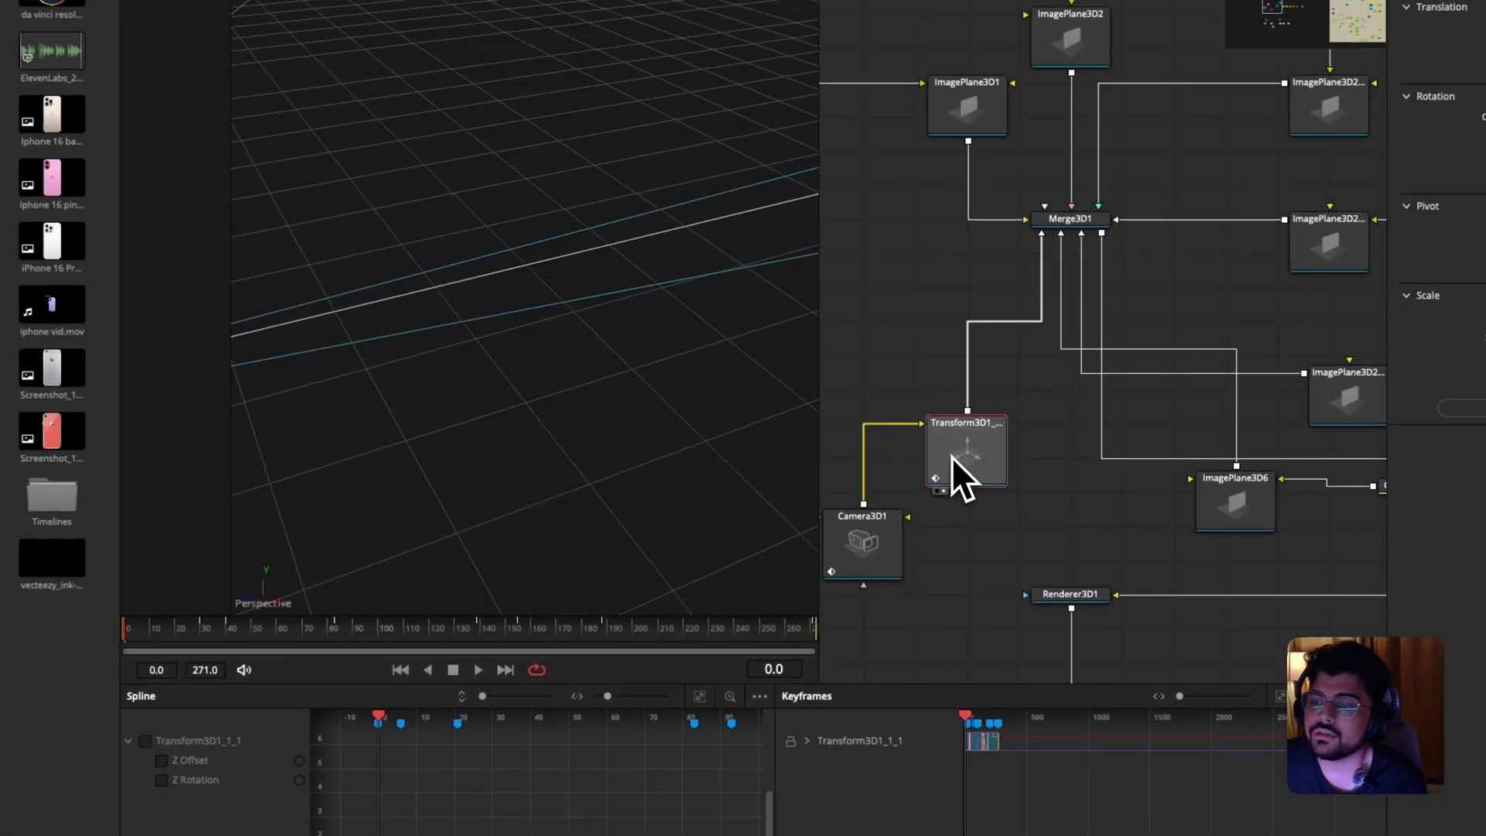
{"action": "left_click_drag", "start_coordinate": [951, 456], "coordinate": [951, 419]}
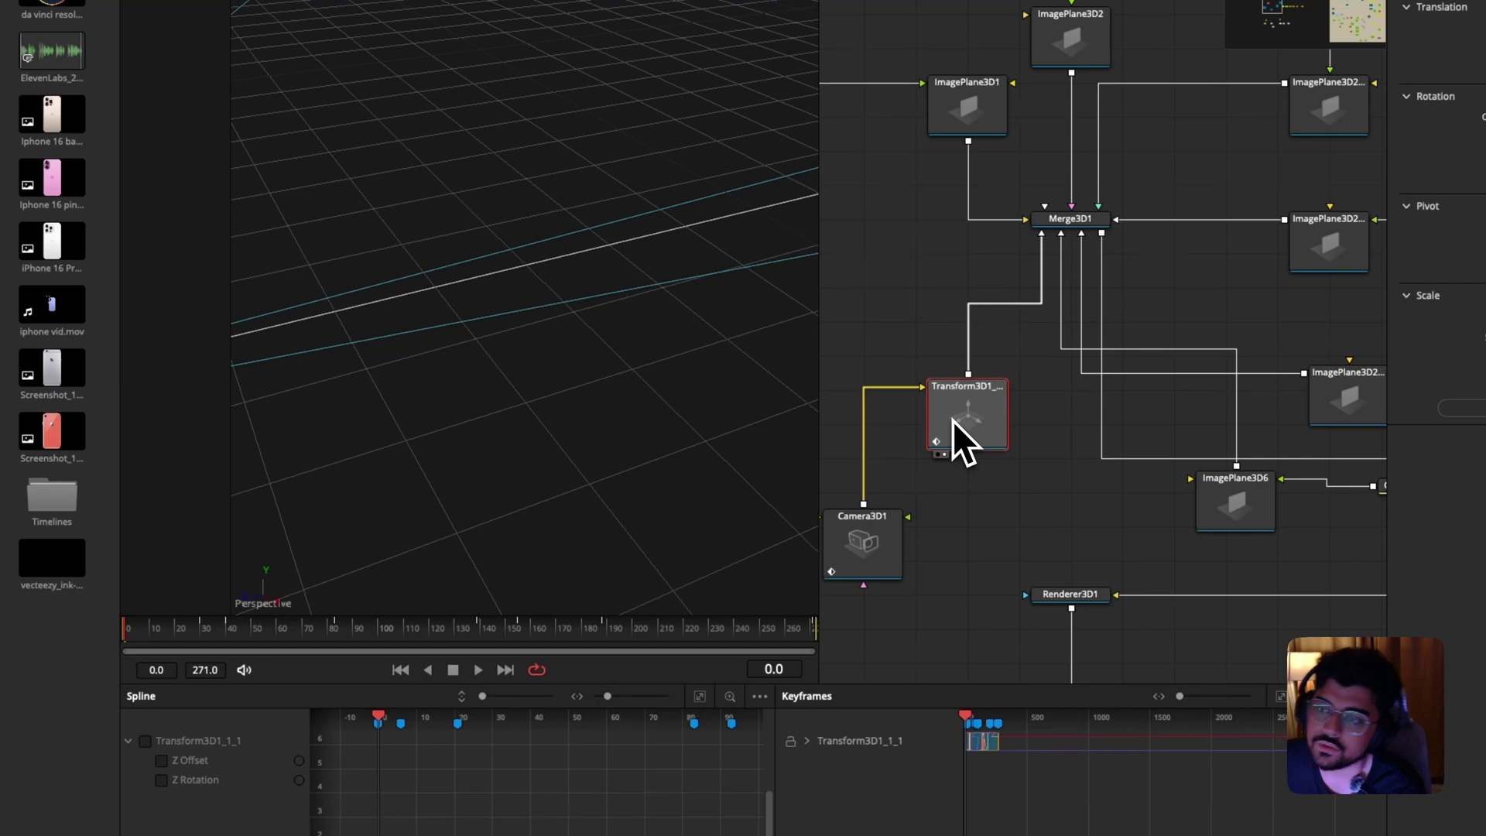
Select the phone branch's Transform3D1_1 node above ImagePlane3D4 for comparison with the camera's transform.
{"action": "scroll", "coordinate": [951, 420], "scroll_direction": "right", "scroll_amount": 15}
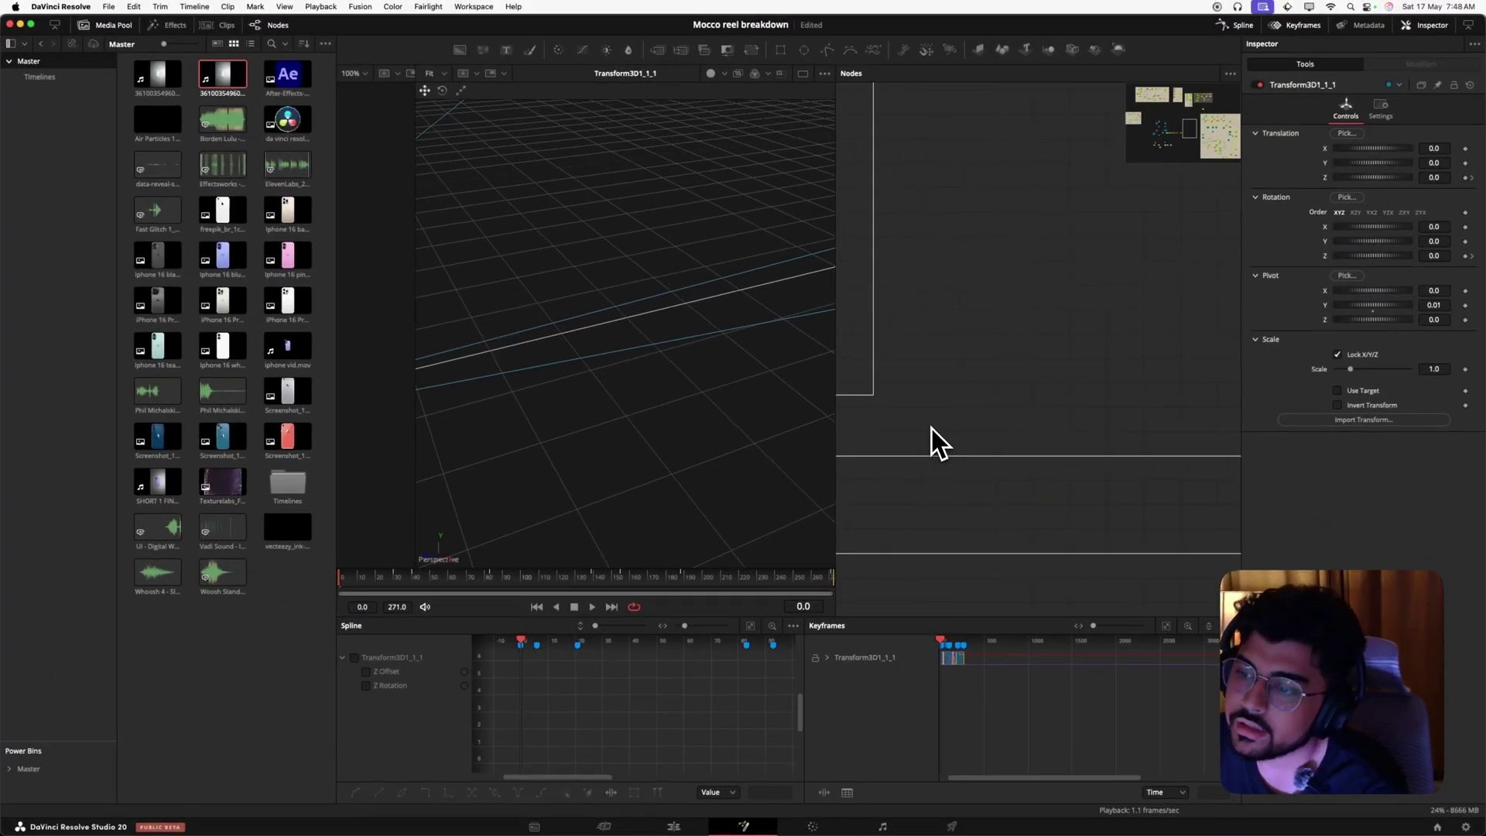
{"action": "scroll", "coordinate": [928, 433], "scroll_direction": "down", "scroll_amount": 3}
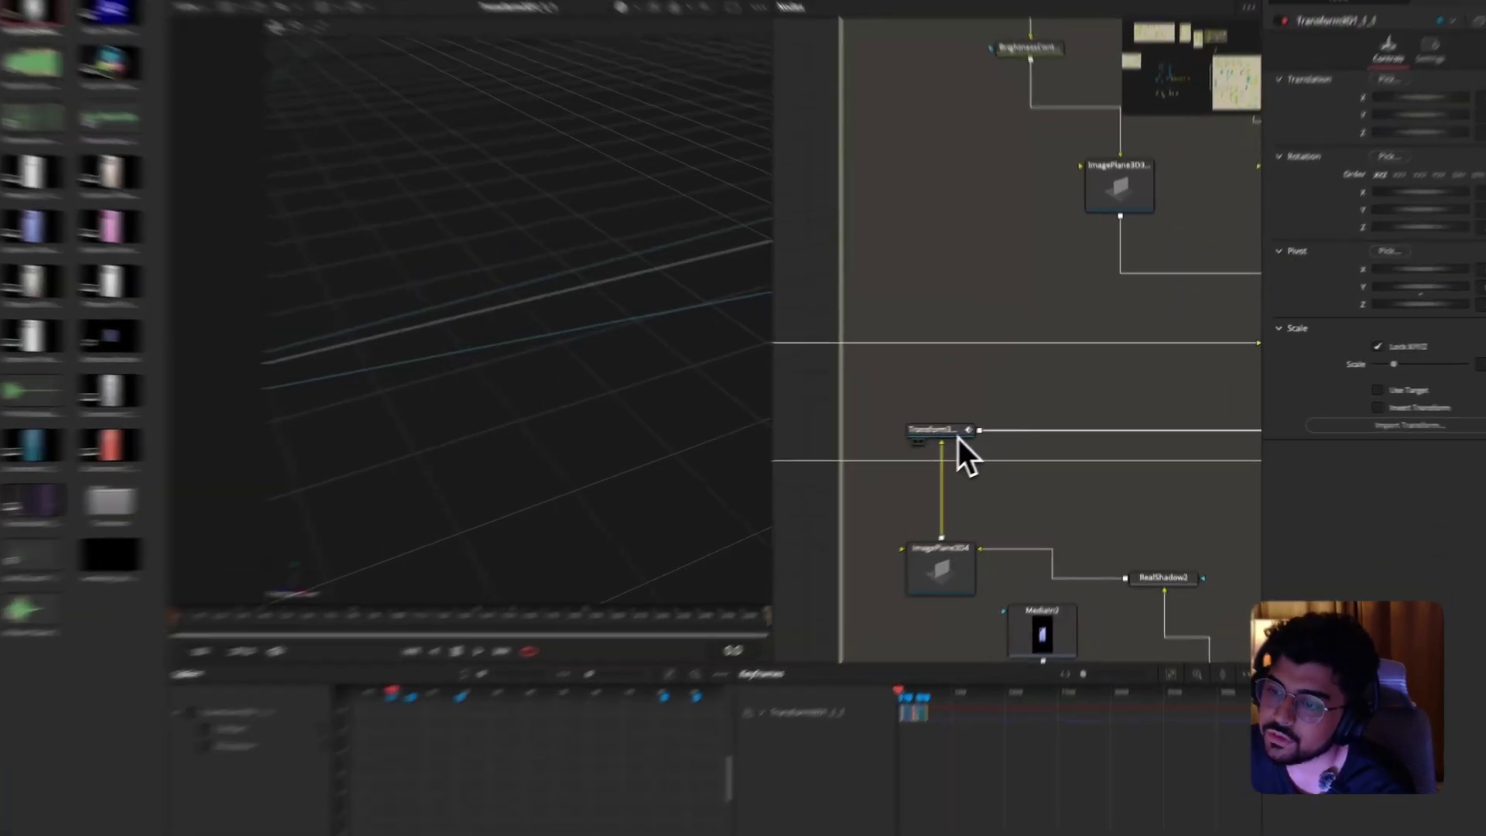
{"action": "left_click", "coordinate": [925, 443]}
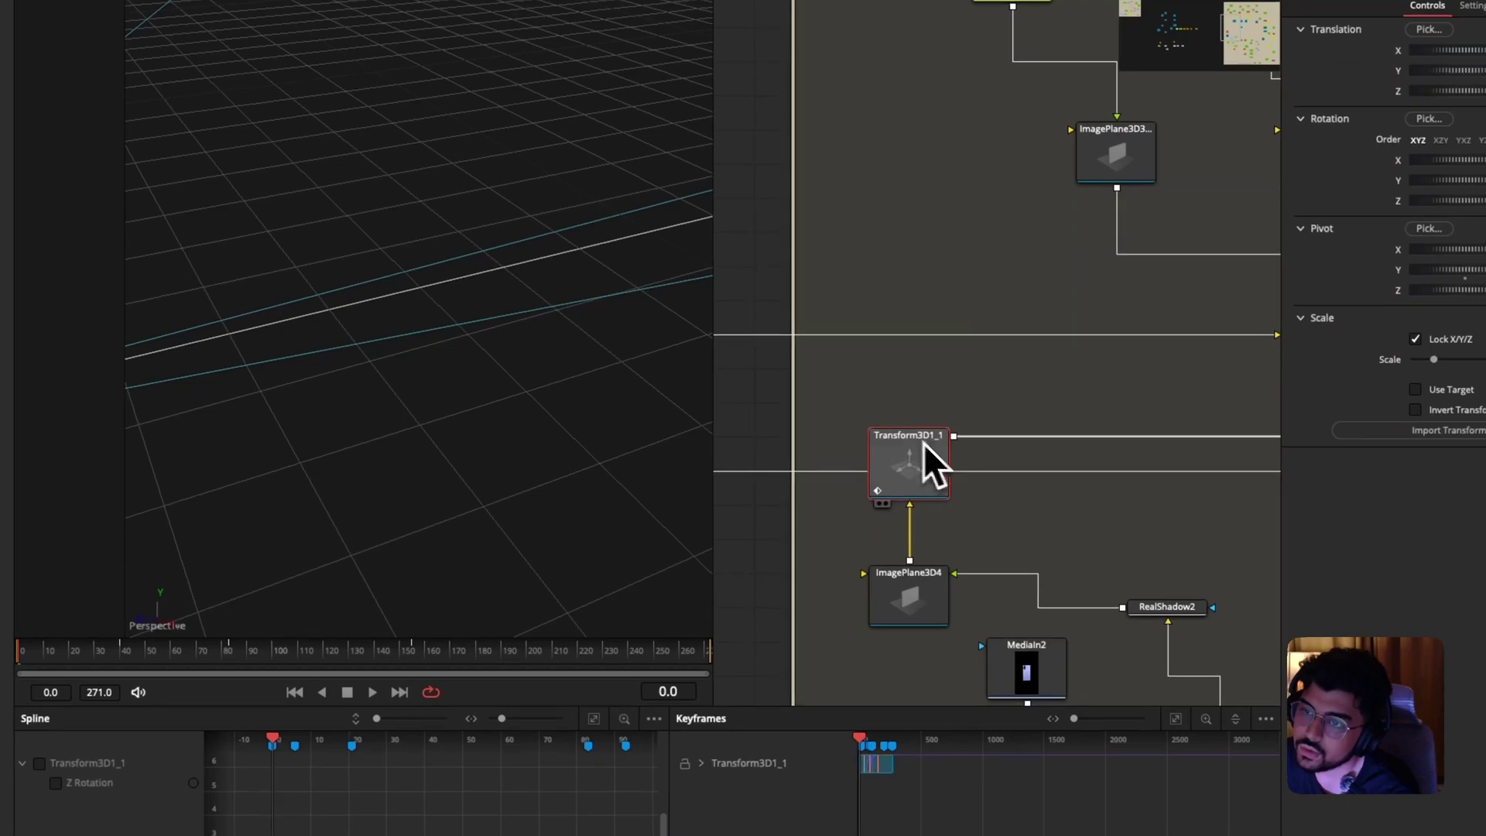
Select the camera's Transform3D1_1_1 node, fit its keyframes in view and expand its Z Offset and Z Rotation tracks.
{"action": "scroll", "coordinate": [985, 367], "scroll_direction": "left", "scroll_amount": 15}
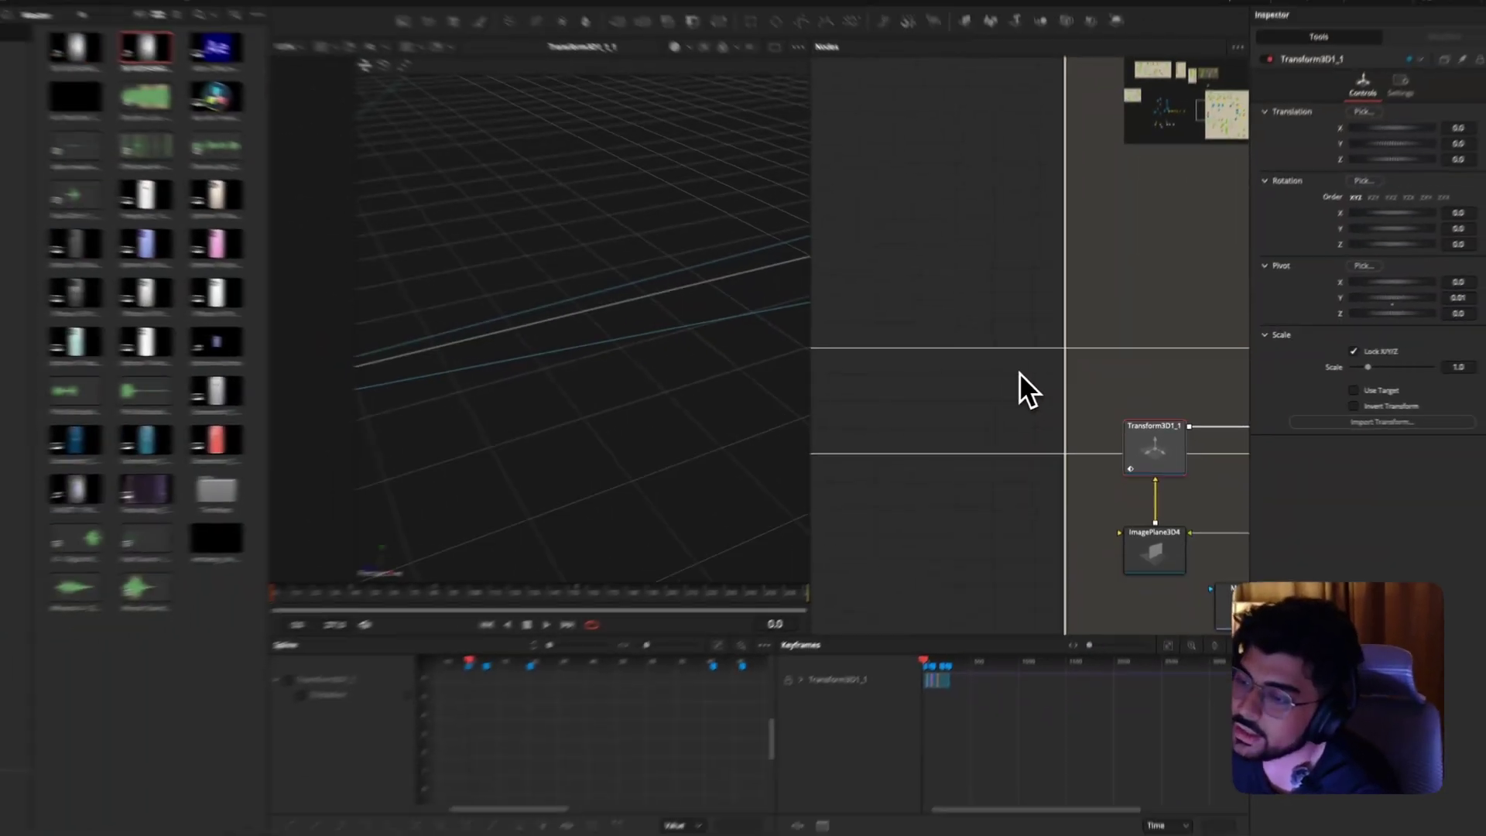
{"action": "scroll", "coordinate": [1029, 374], "scroll_direction": "left", "scroll_amount": 5}
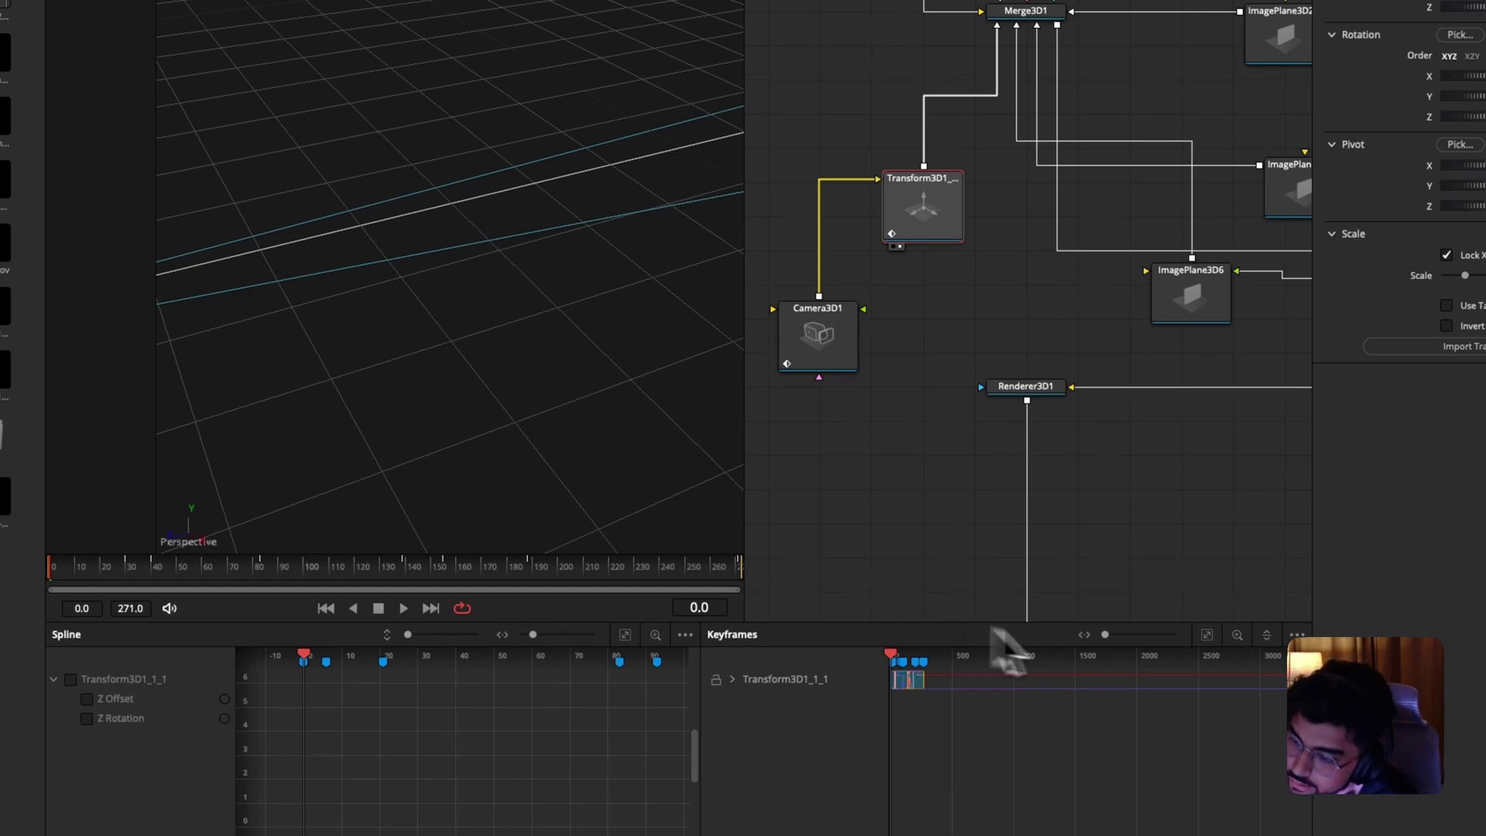
{"action": "left_click", "coordinate": [1205, 636]}
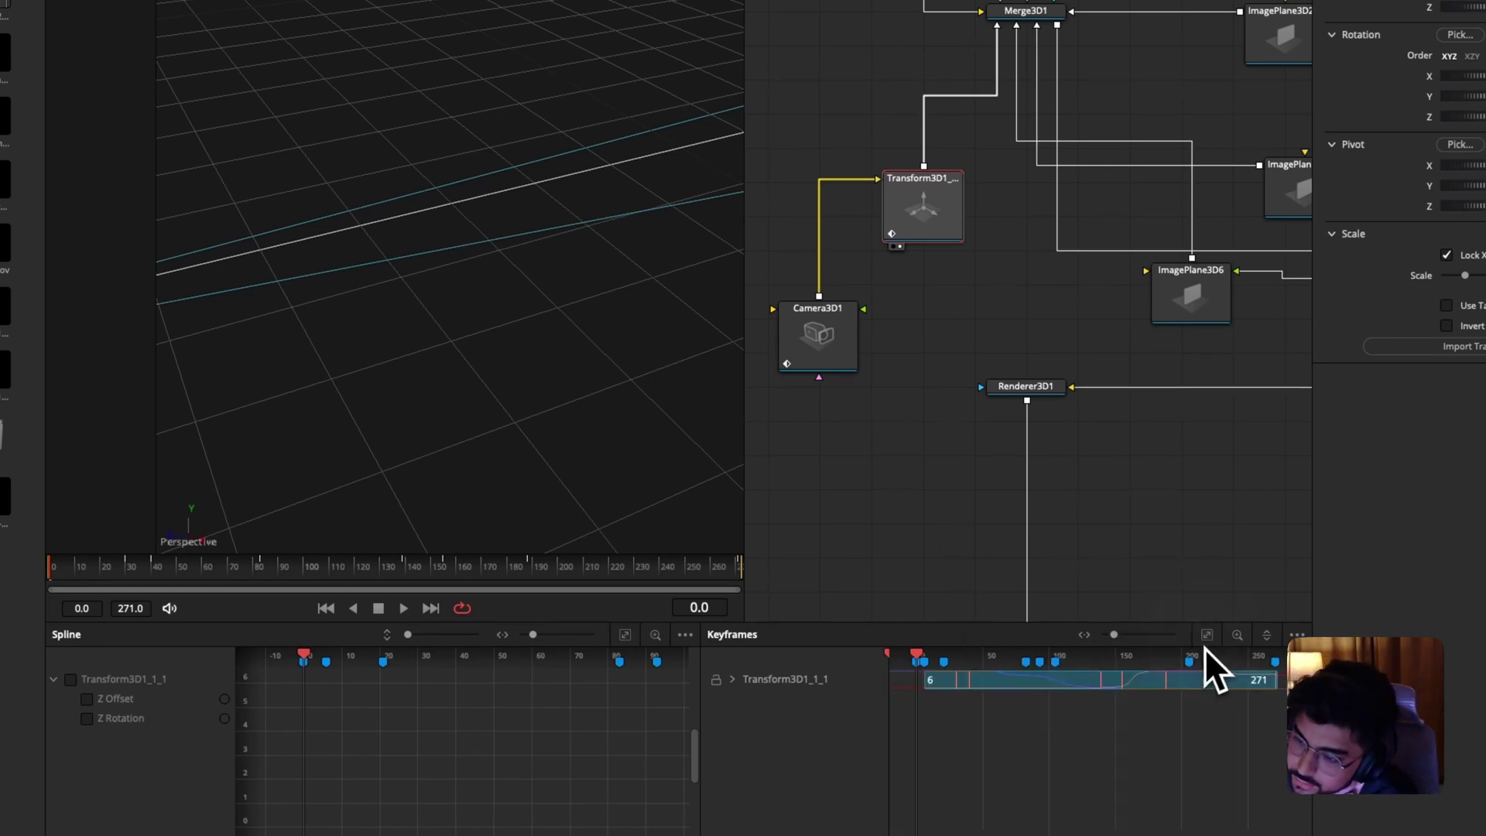
{"action": "double_click", "coordinate": [1088, 681]}
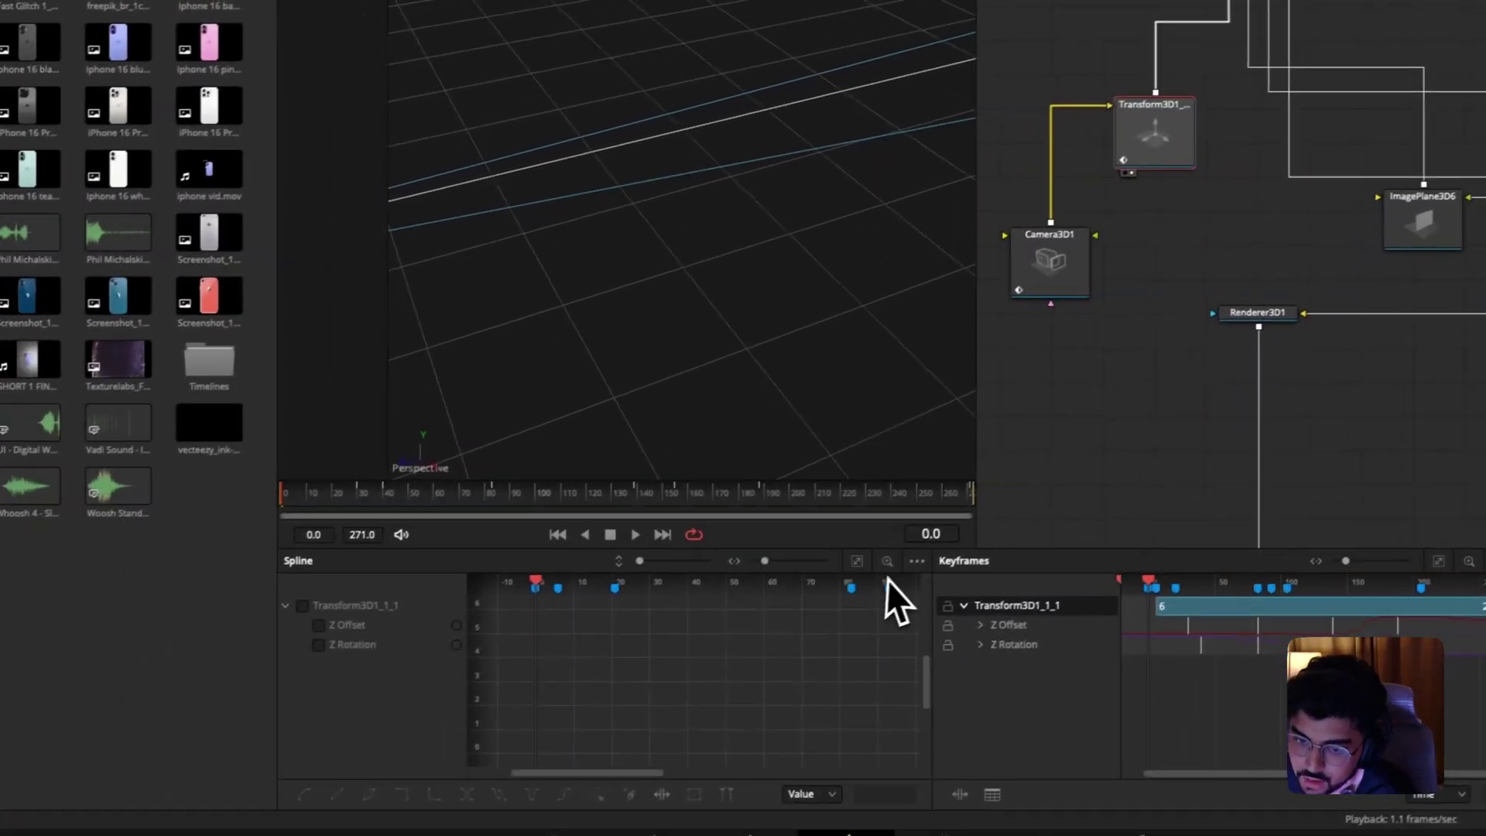
Display the Z Offset and Z Rotation curves of Transform3D1_1_1 in the spline editor.
{"action": "left_click", "coordinate": [122, 716]}
{"action": "left_click", "coordinate": [365, 625]}
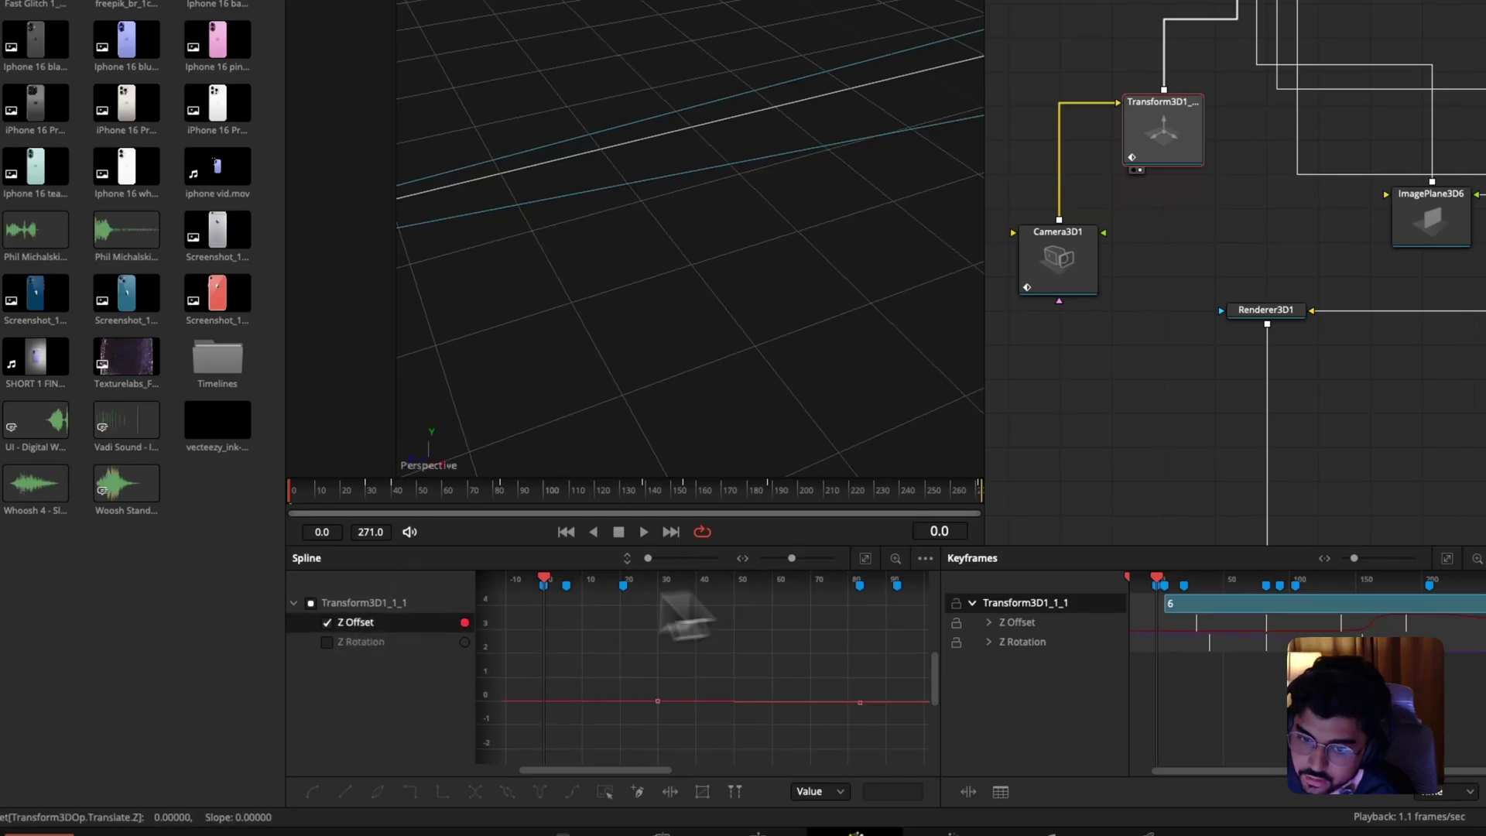
{"action": "left_click", "coordinate": [327, 644]}
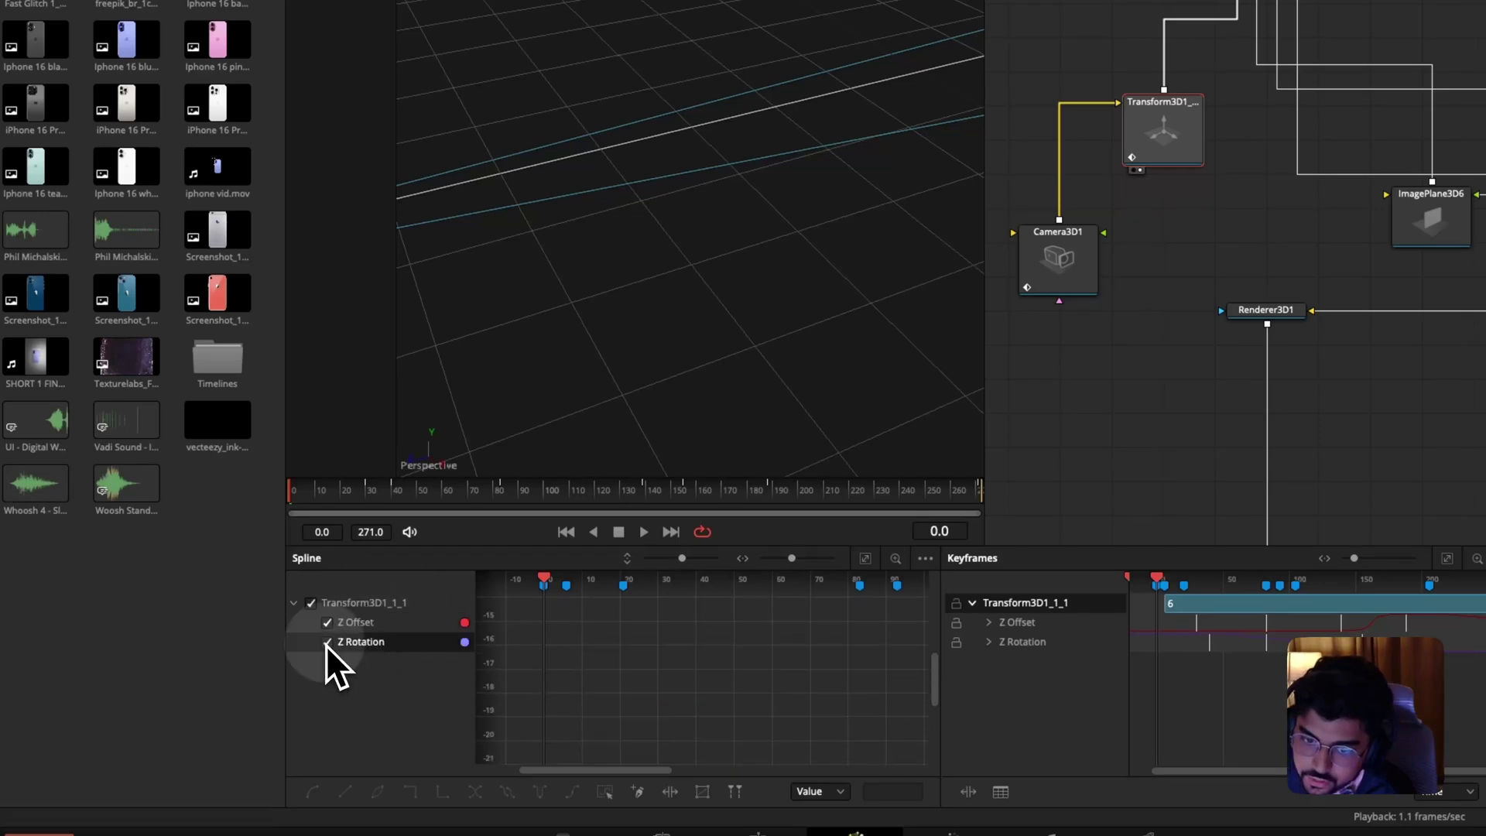
Fit the Z Offset and Z Rotation curves in the spline editor, select the Z Offset rise's keyframes and scrub to frame 79.
{"action": "left_click", "coordinate": [865, 558]}
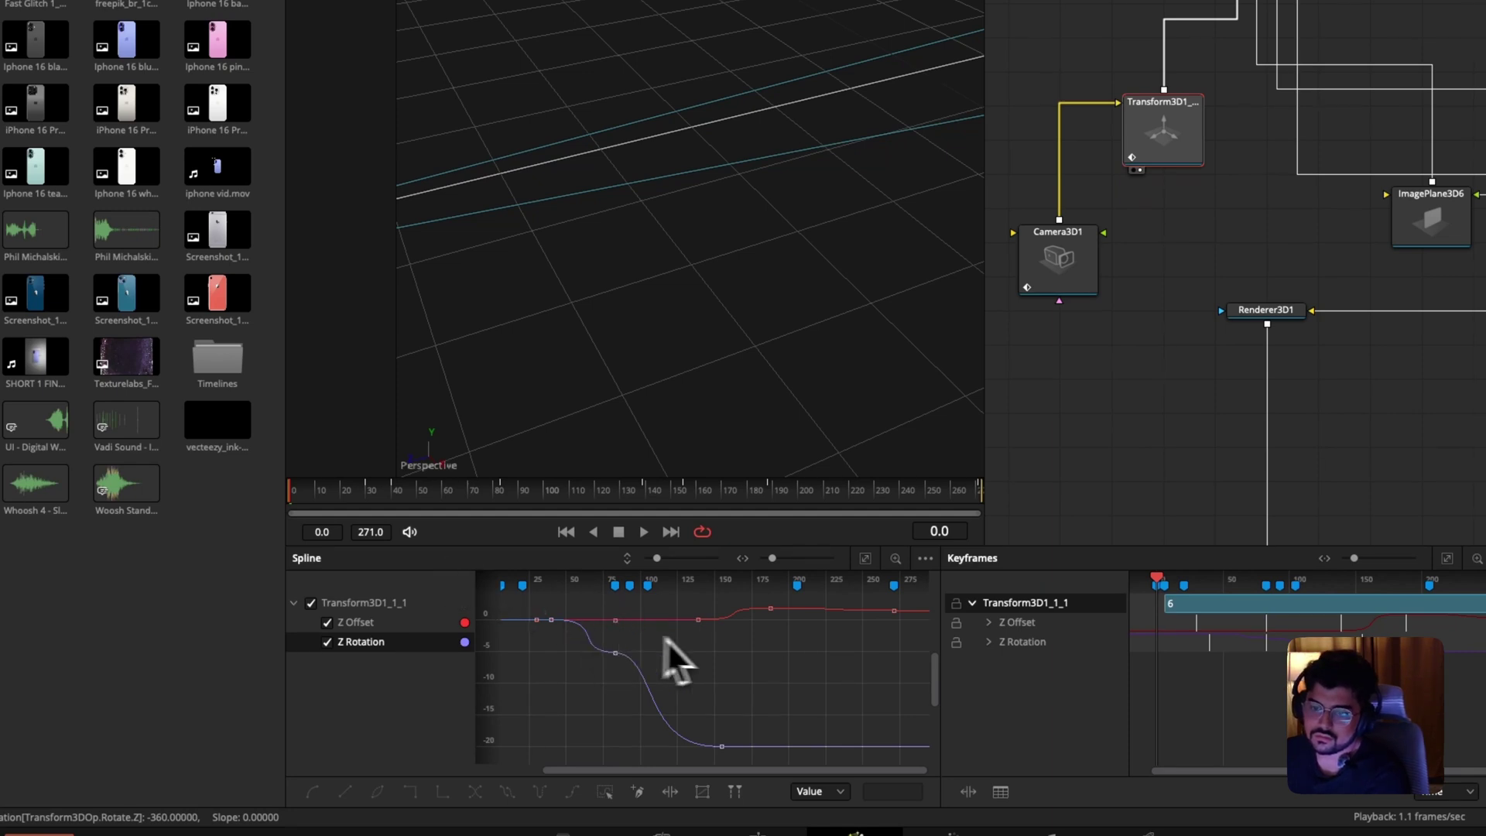
{"action": "left_click_drag", "start_coordinate": [684, 639], "coordinate": [851, 603]}
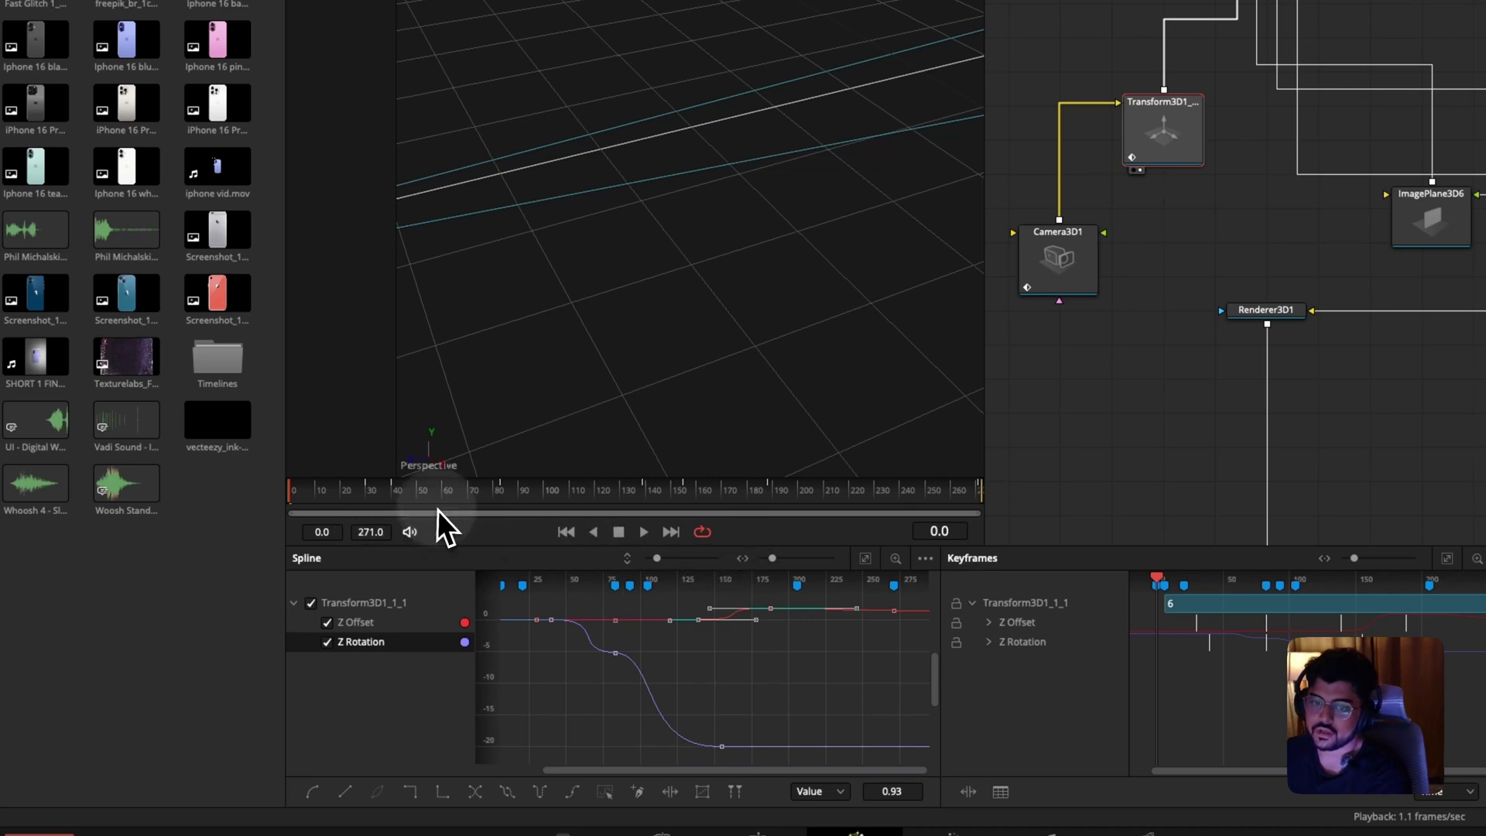
{"action": "left_click_drag", "start_coordinate": [311, 503], "coordinate": [494, 513]}
{"action": "key", "text": "z"}
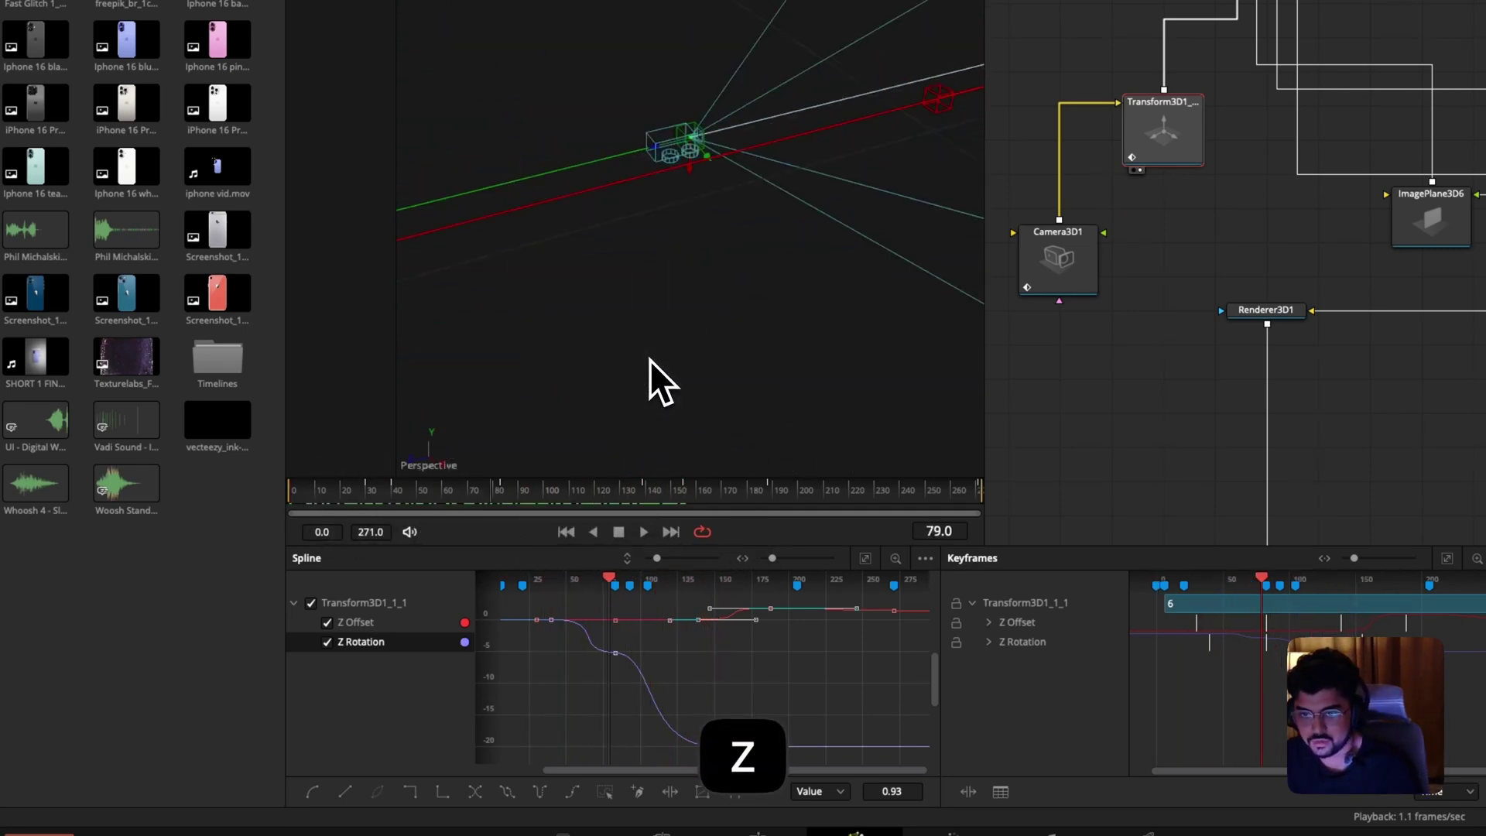
Return to frame 0 and scrub through to frame 87 to examine the camera's first Z rotation in the viewer.
{"action": "left_click", "coordinate": [369, 495]}
{"action": "left_click_drag", "start_coordinate": [368, 495], "coordinate": [294, 495]}
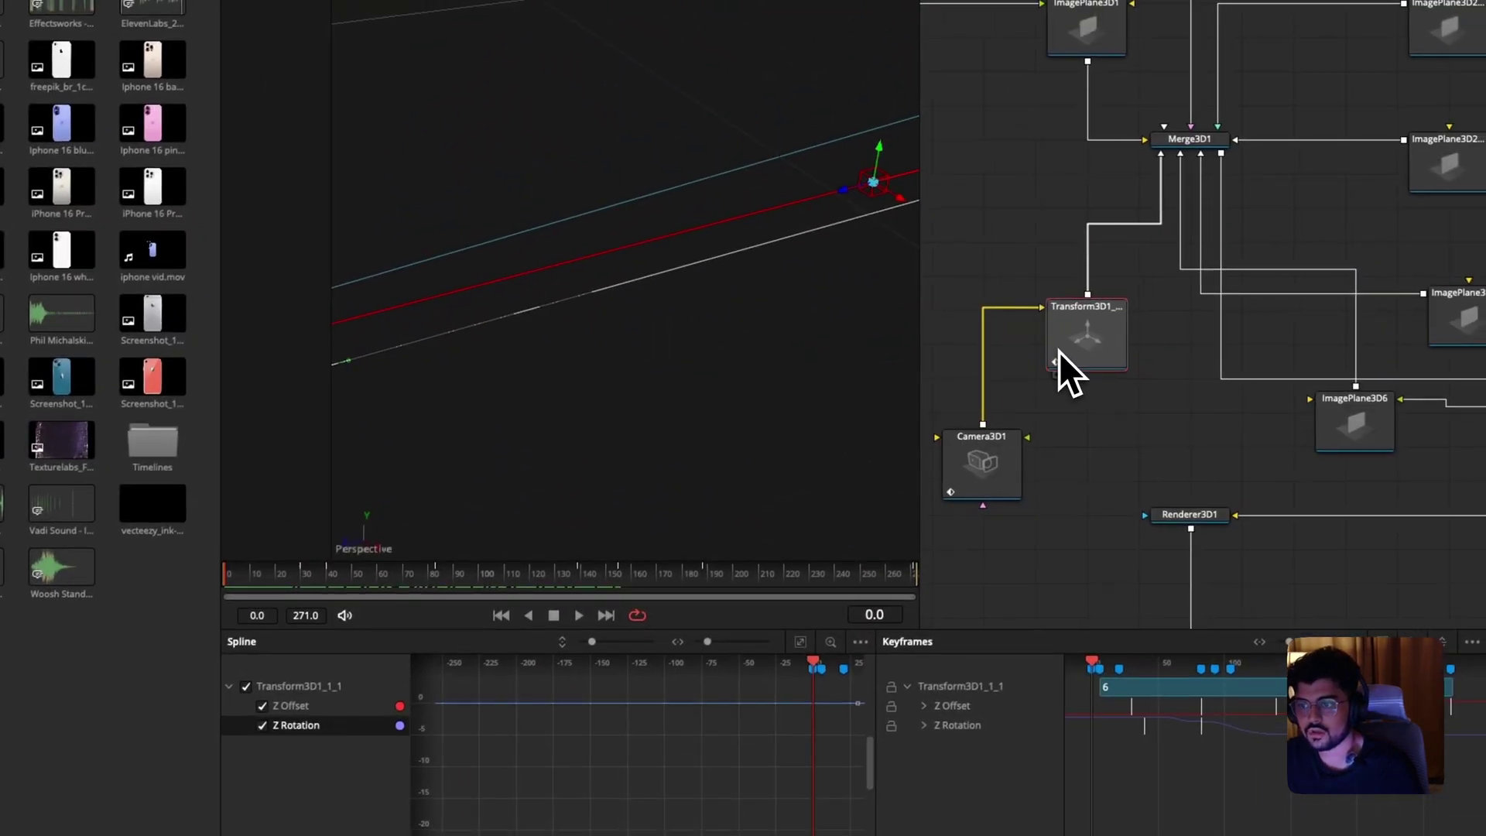
{"action": "left_click_drag", "start_coordinate": [393, 571], "coordinate": [469, 564]}
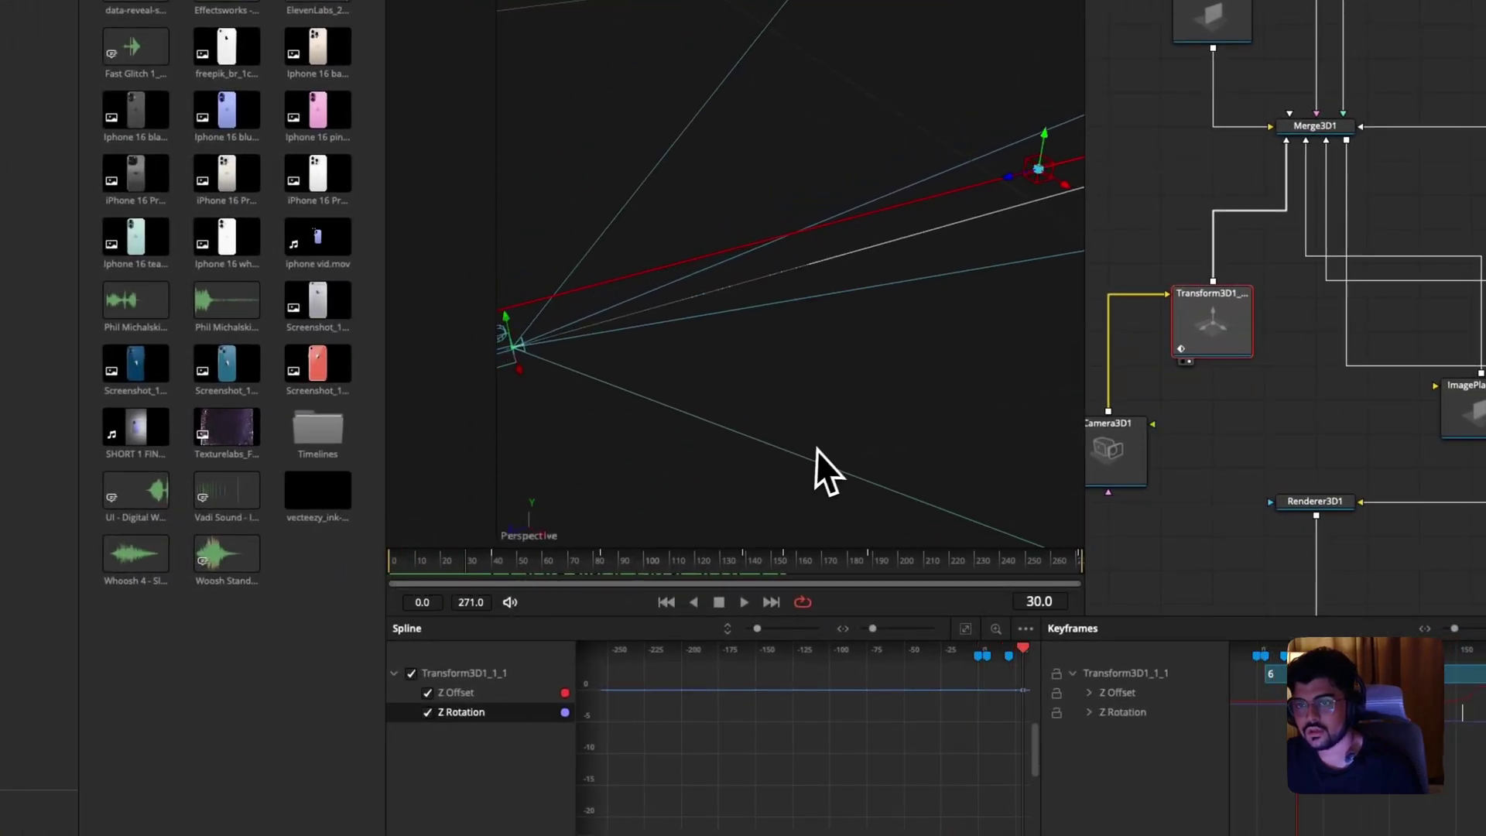
{"action": "left_click", "coordinate": [500, 570]}
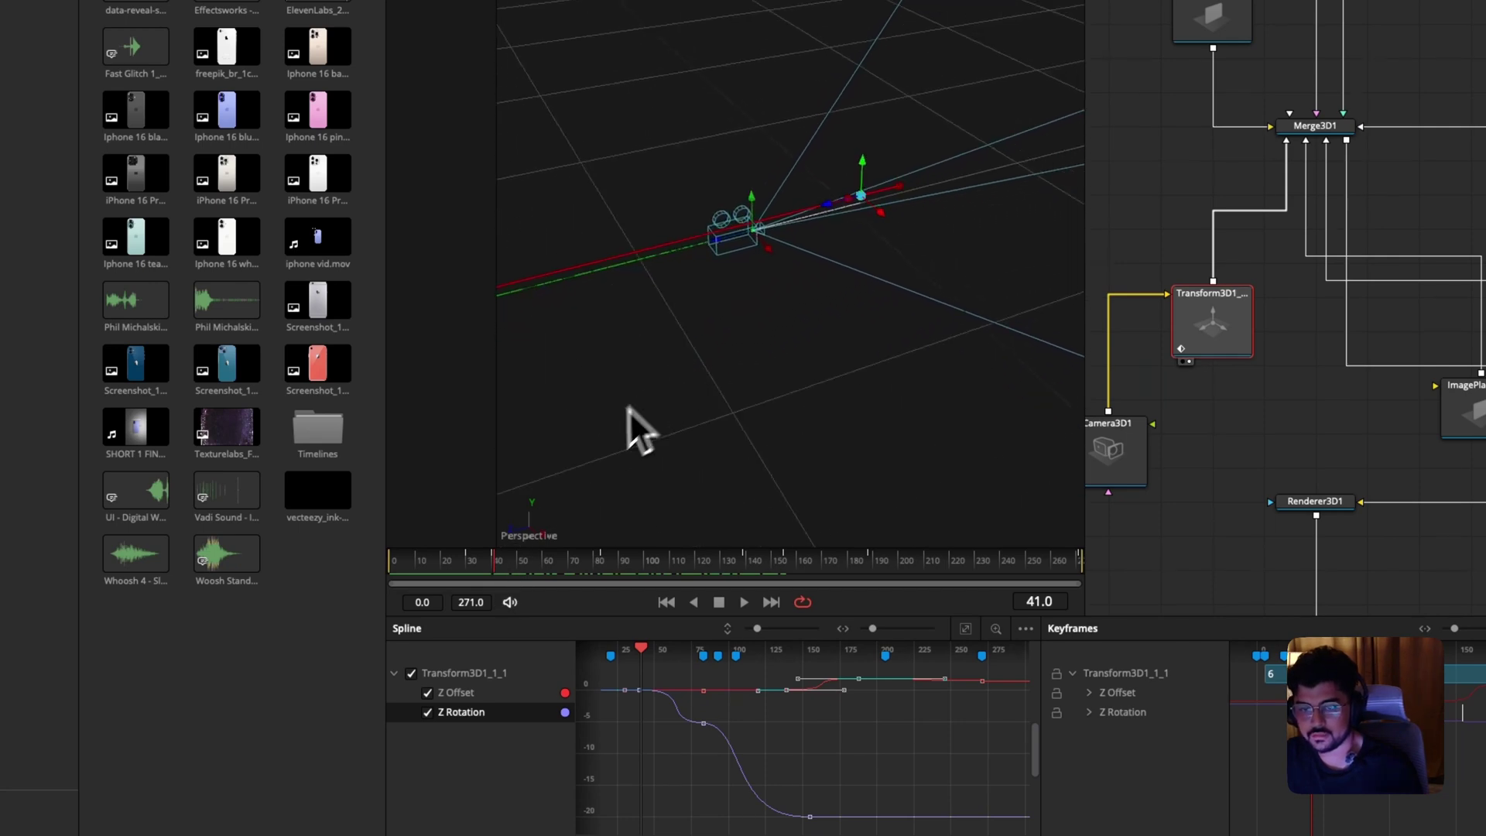
{"action": "left_click_drag", "start_coordinate": [477, 572], "coordinate": [496, 568]}
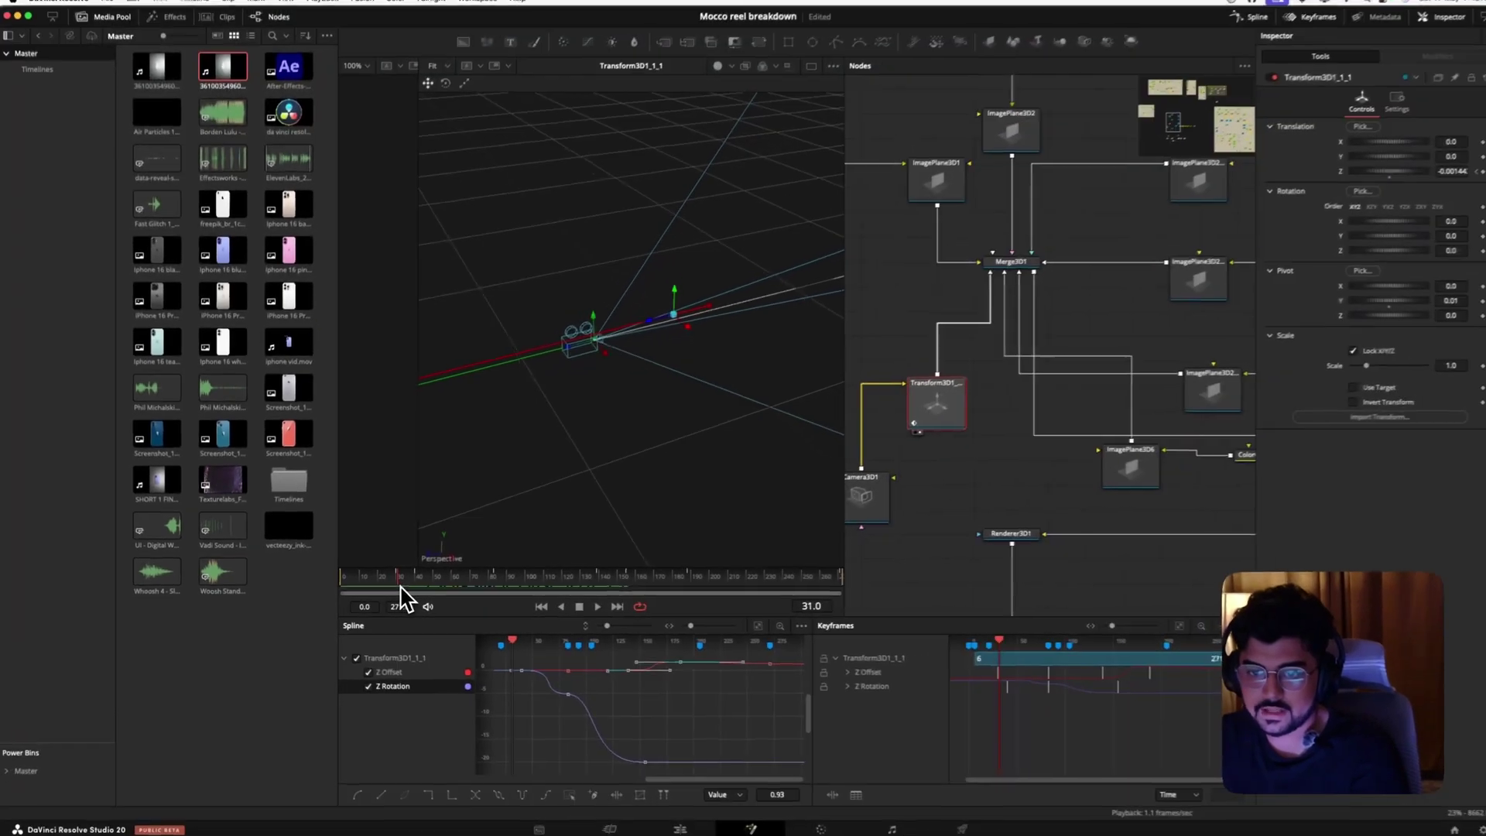
{"action": "left_click_drag", "start_coordinate": [417, 595], "coordinate": [476, 586]}
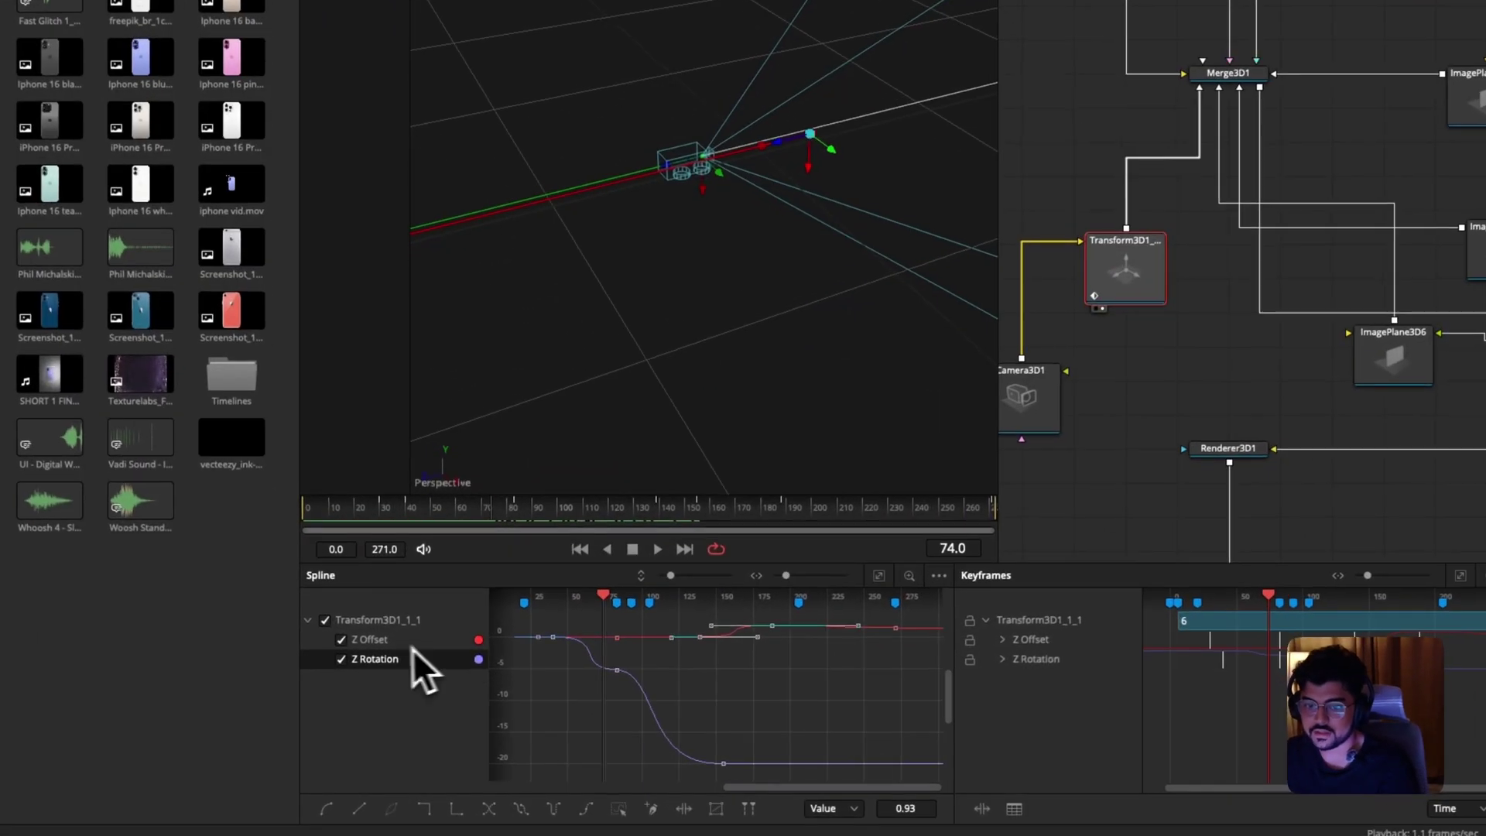
{"action": "left_click", "coordinate": [495, 508]}
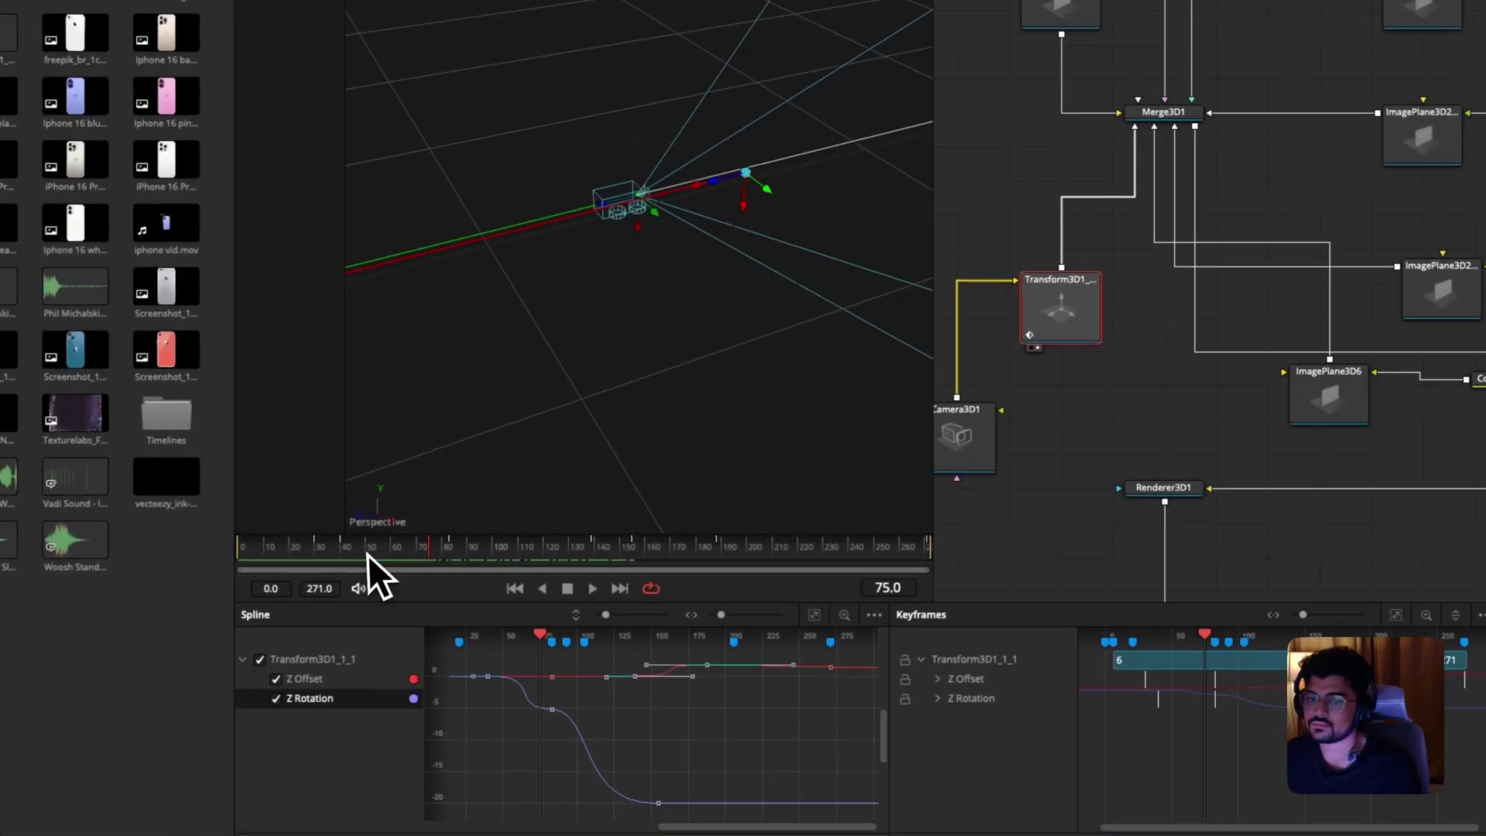
{"action": "left_click_drag", "start_coordinate": [368, 554], "coordinate": [500, 590]}
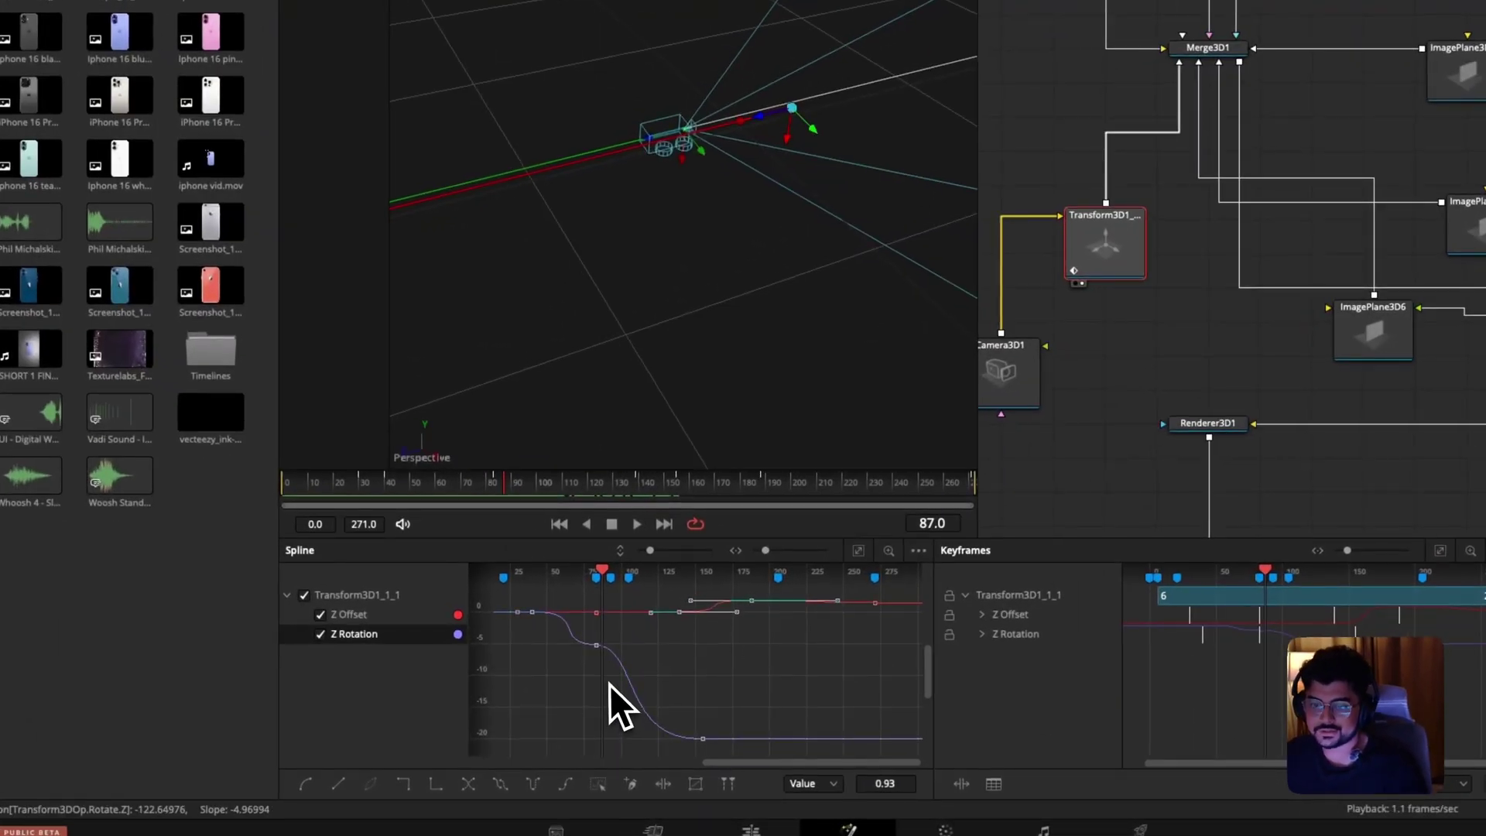
Enlarge the spline editor, select the Z Rotation curve's middle keyframe to inspect its handles, and fit both curves in view.
{"action": "scroll", "coordinate": [610, 684], "scroll_direction": "up", "scroll_amount": 3}
{"action": "scroll", "coordinate": [610, 684], "scroll_direction": "up", "scroll_amount": 5}
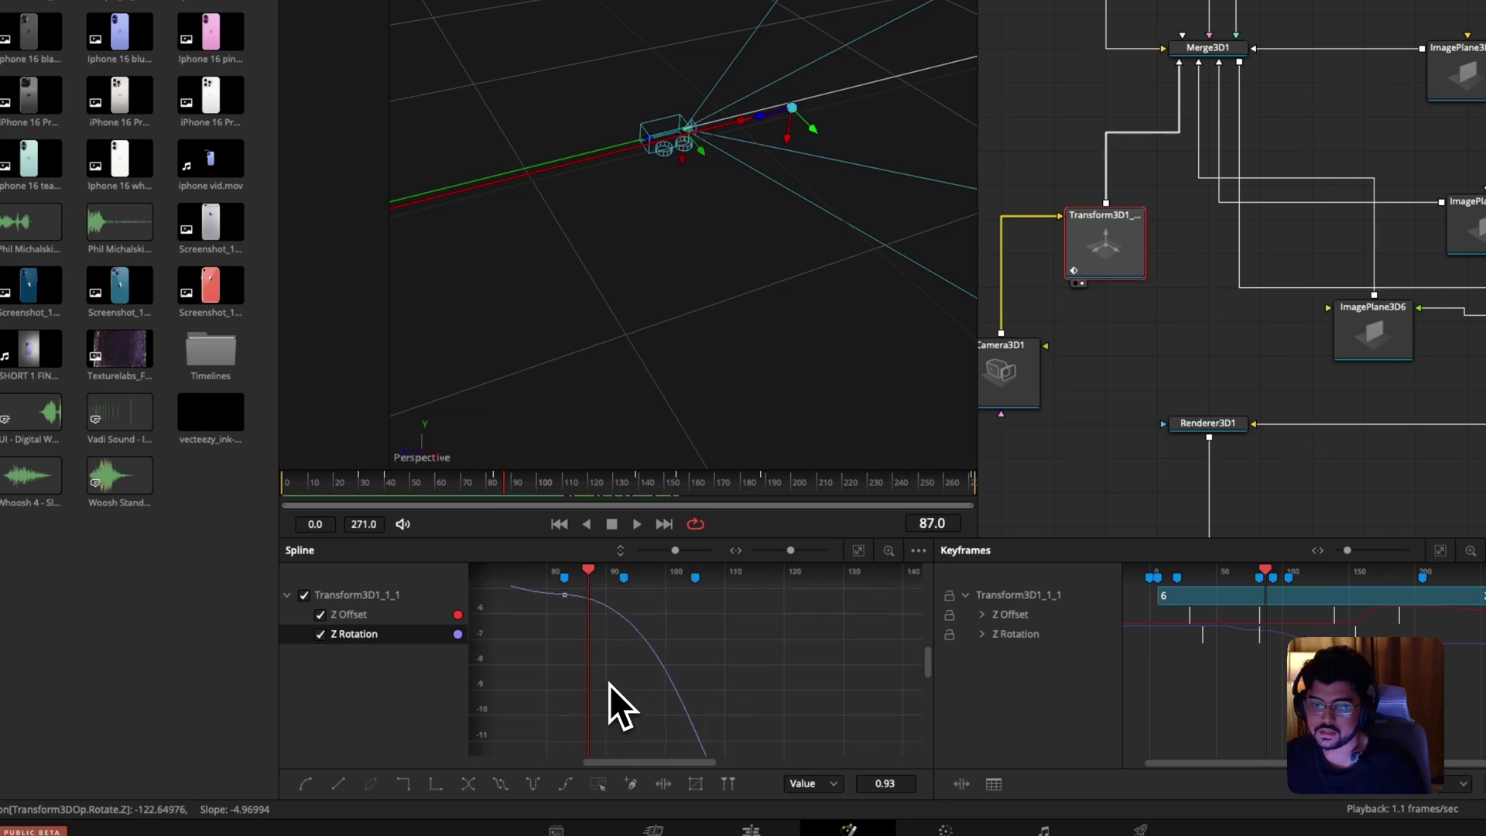
{"action": "left_click_drag", "start_coordinate": [663, 530], "coordinate": [706, 358]}
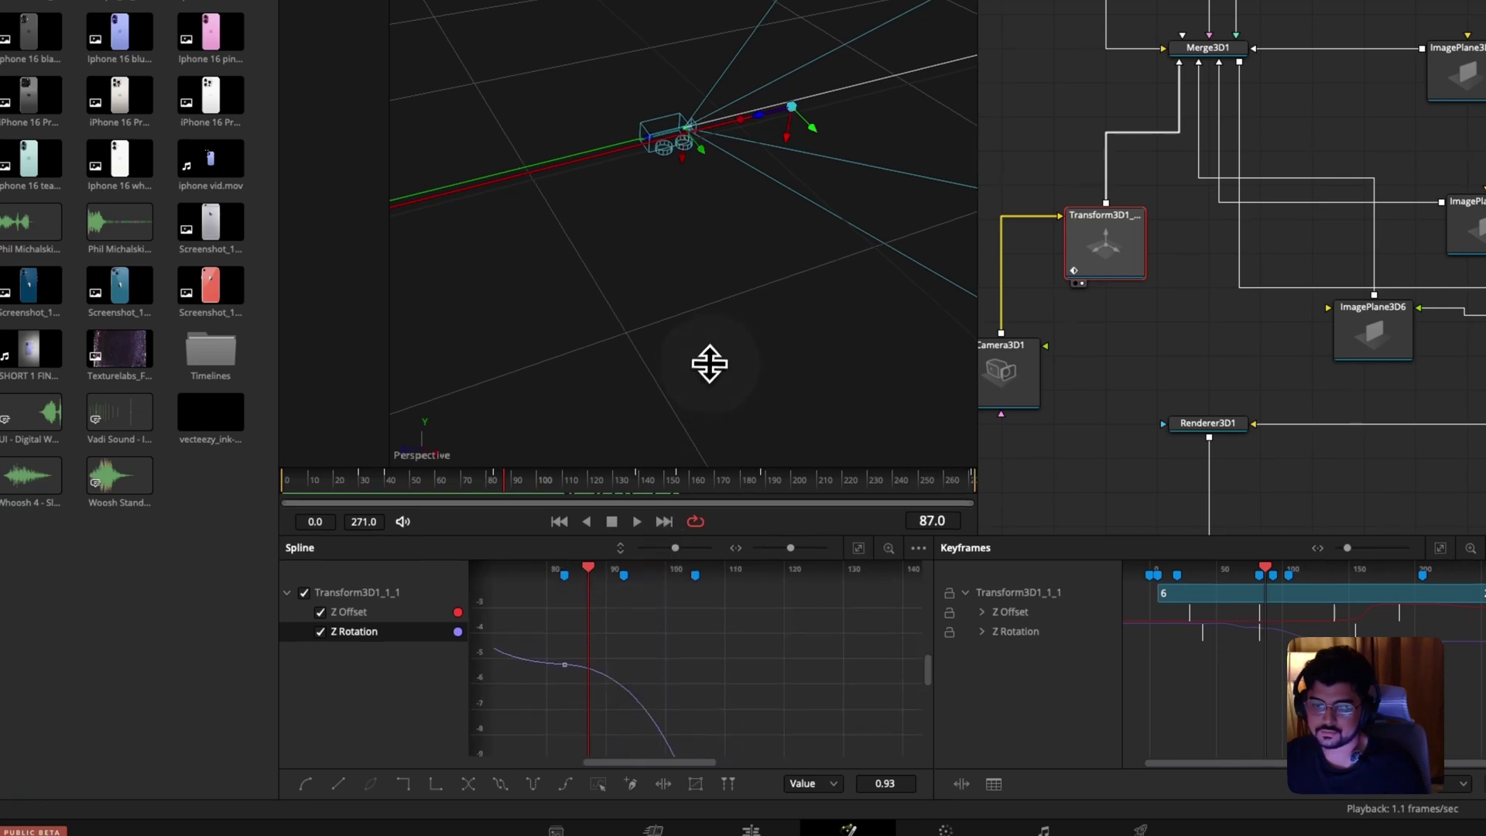
{"action": "left_click_drag", "start_coordinate": [536, 549], "coordinate": [634, 433]}
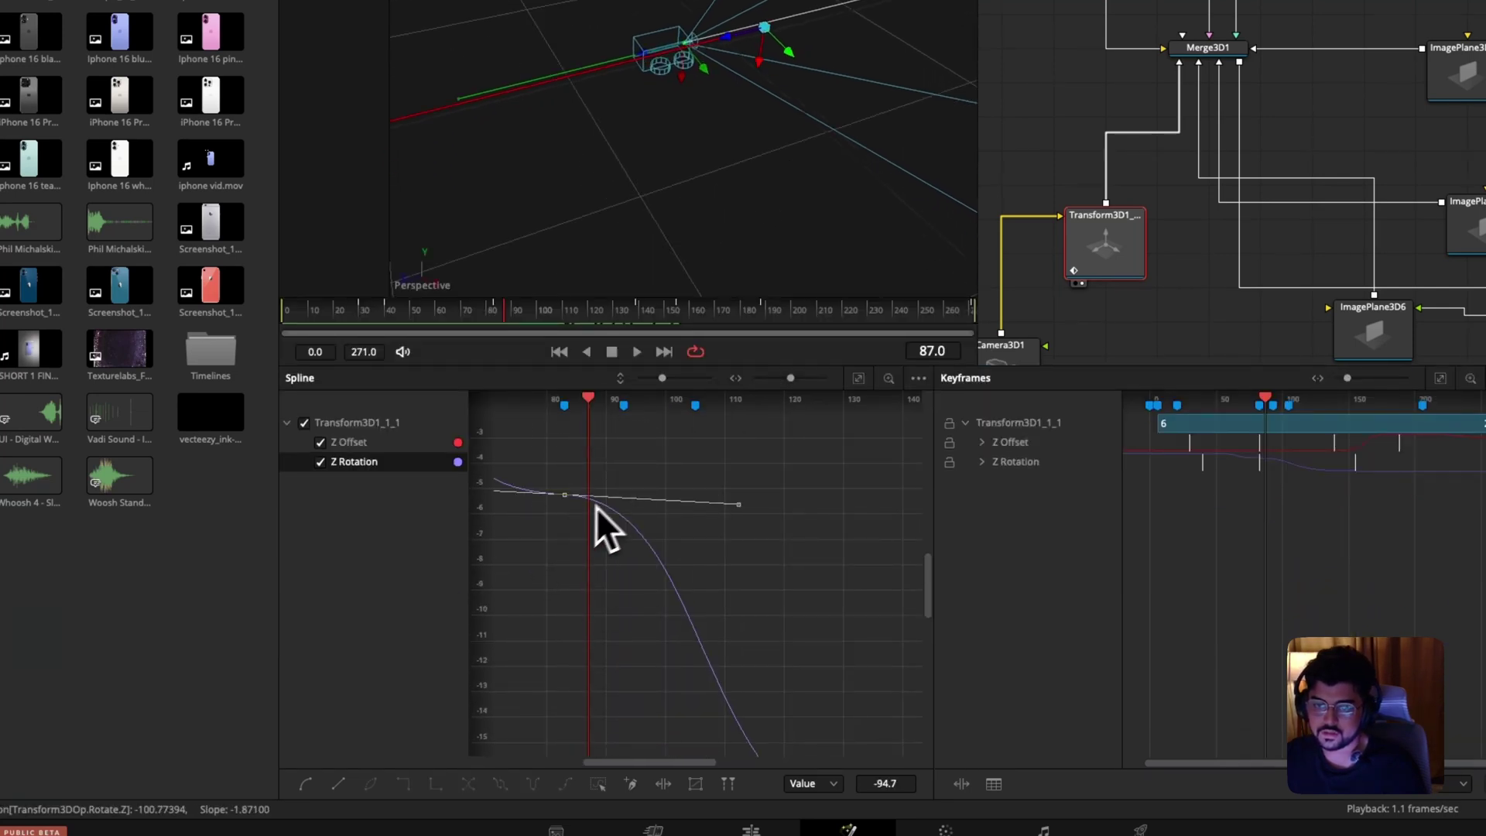
{"action": "scroll", "coordinate": [602, 503], "scroll_direction": "left", "scroll_amount": 3}
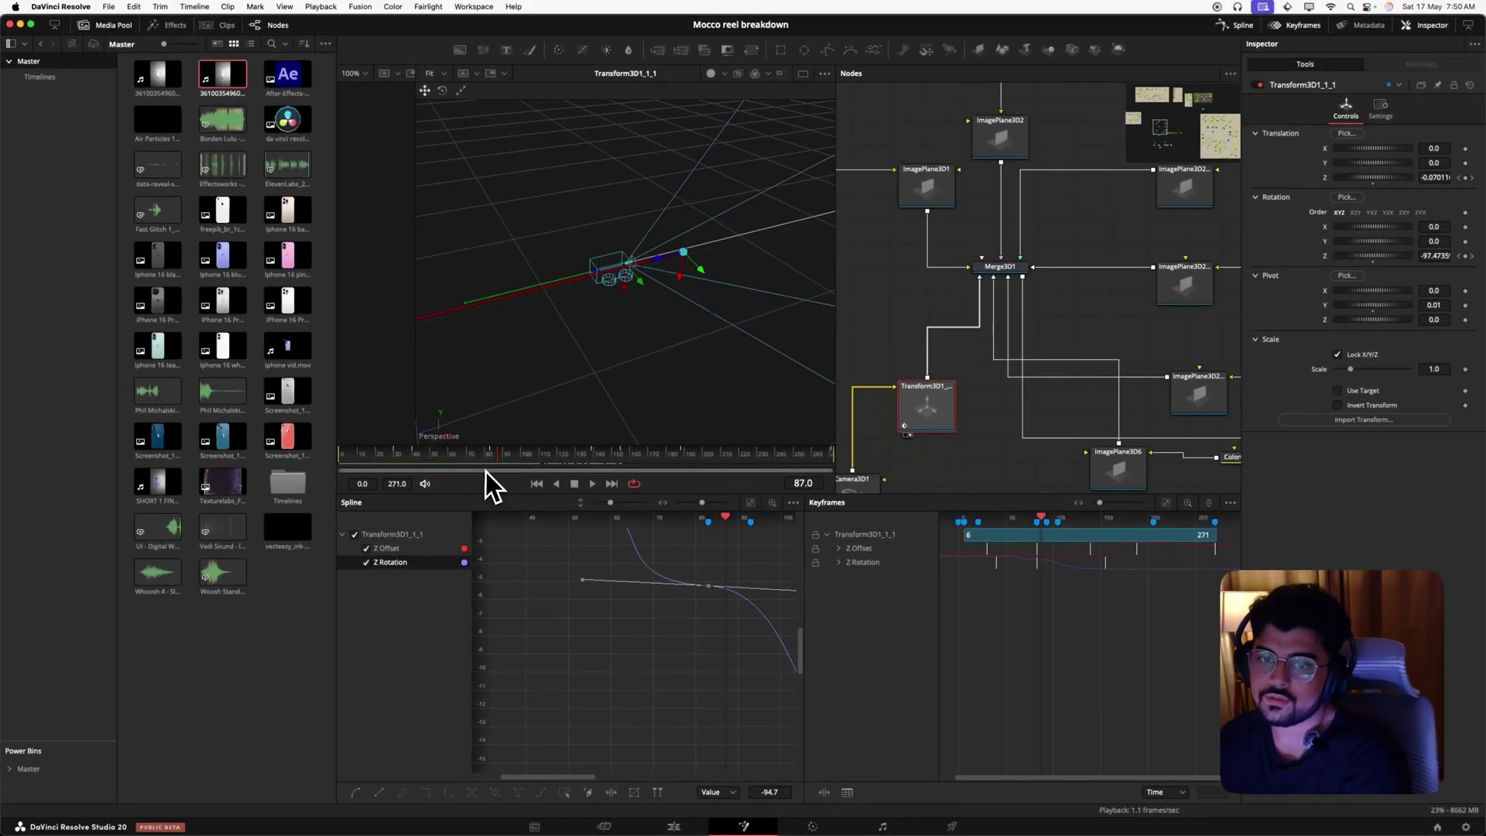
{"action": "scroll", "coordinate": [616, 596], "scroll_direction": "right", "scroll_amount": 5}
{"action": "scroll", "coordinate": [616, 596], "scroll_direction": "up", "scroll_amount": 2}
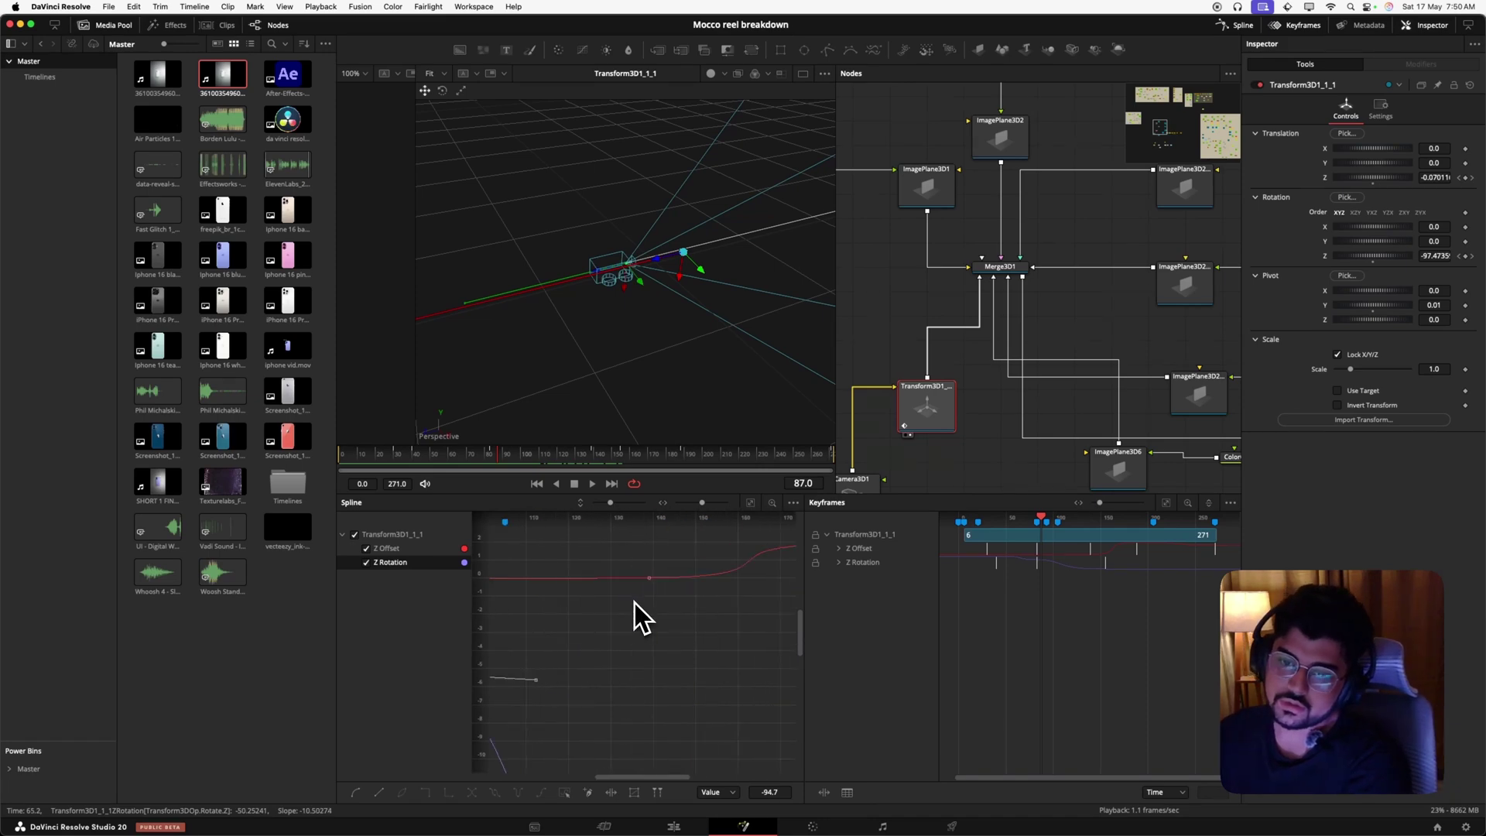
{"action": "key", "text": "super+f"}
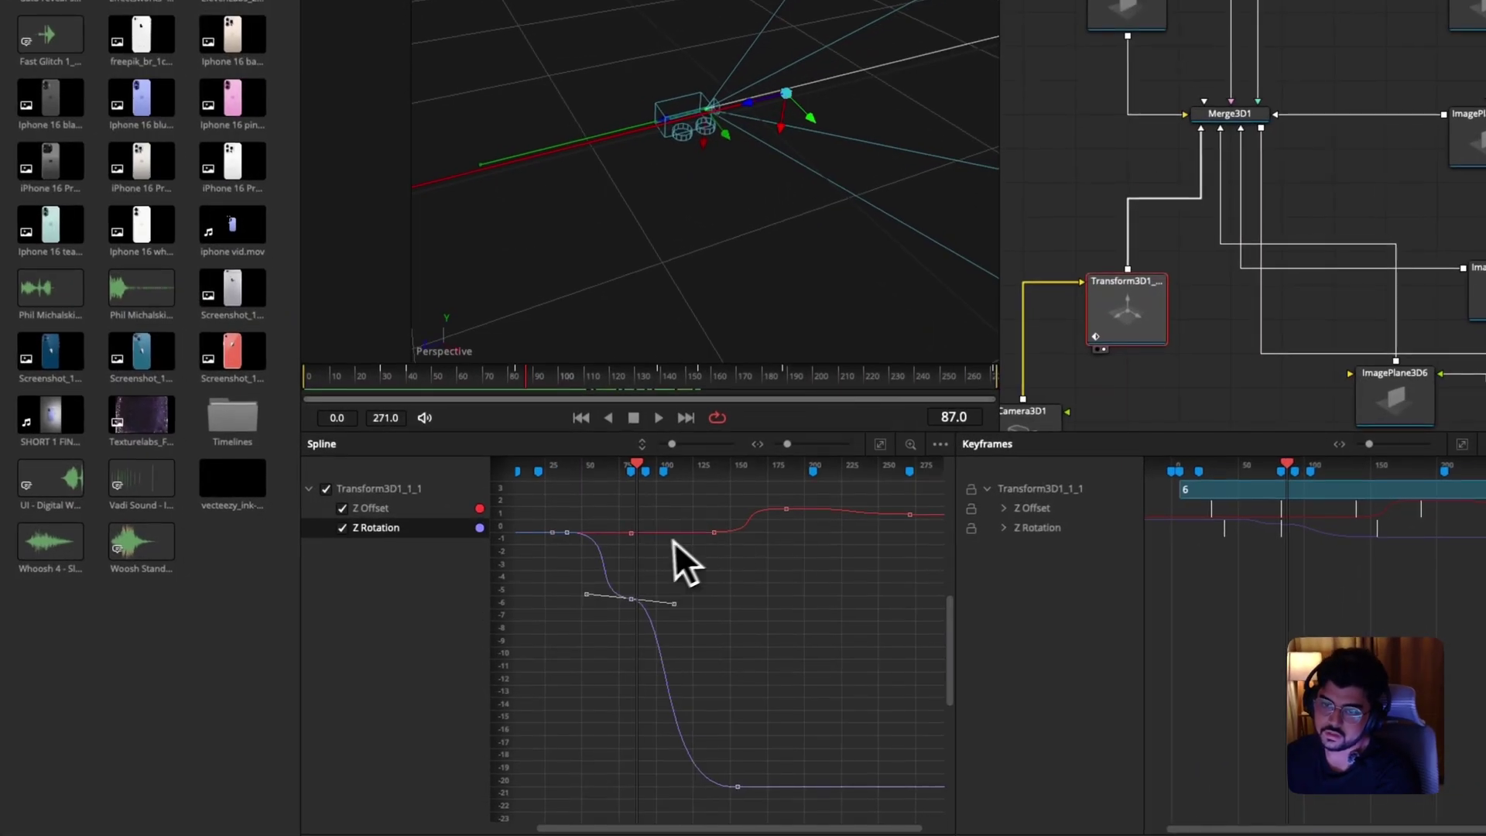
Scrub through frames 98, 143 and 175 to frame 188 to examine the camera's second rotation and its Z Offset move.
{"action": "left_click_drag", "start_coordinate": [465, 397], "coordinate": [554, 380]}
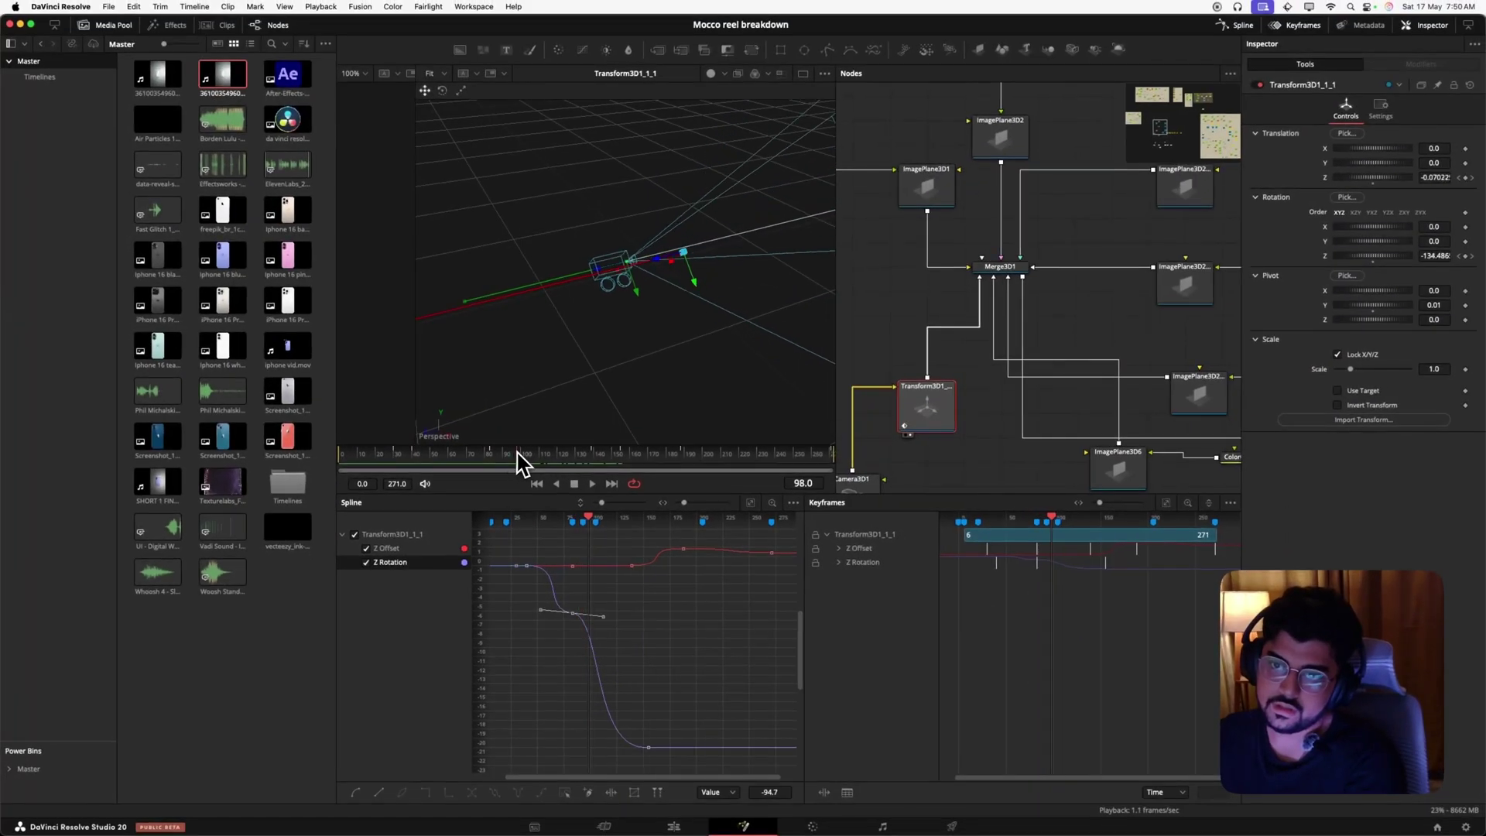
{"action": "left_click_drag", "start_coordinate": [517, 453], "coordinate": [600, 445]}
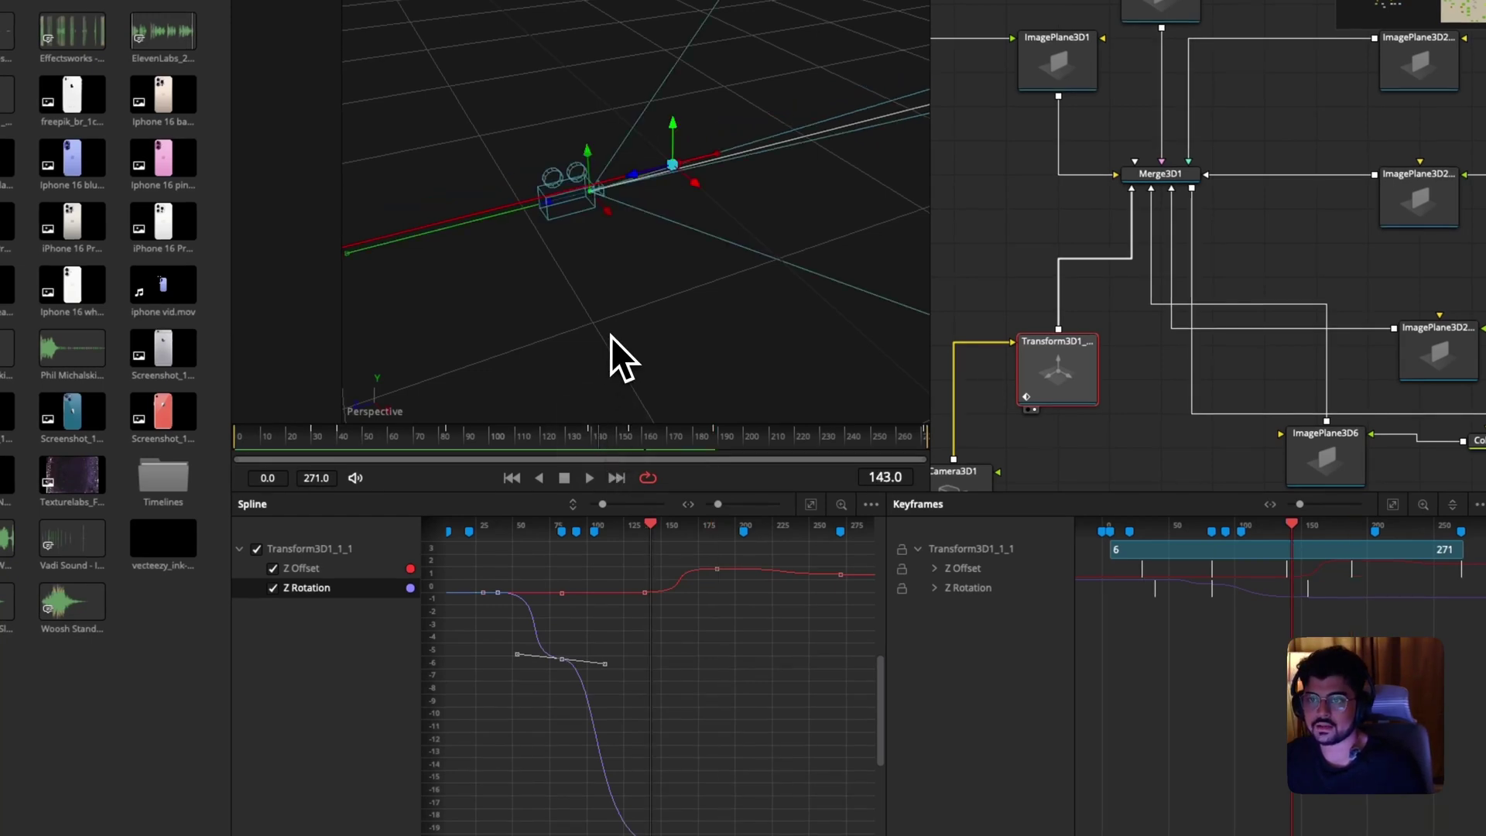
{"action": "scroll", "coordinate": [611, 336], "scroll_direction": "down", "scroll_amount": 5}
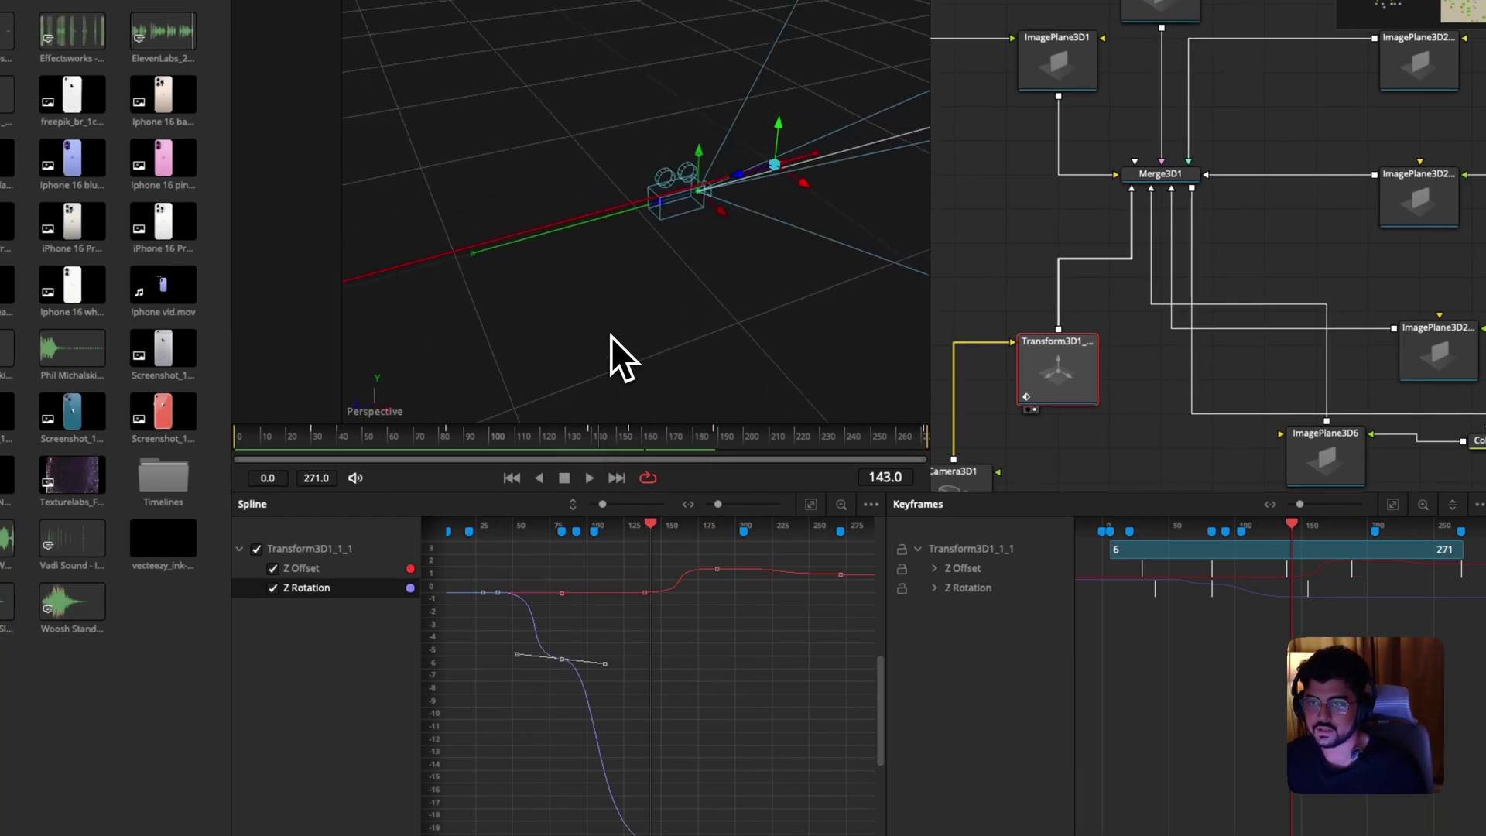
{"action": "left_click_drag", "start_coordinate": [606, 441], "coordinate": [684, 425]}
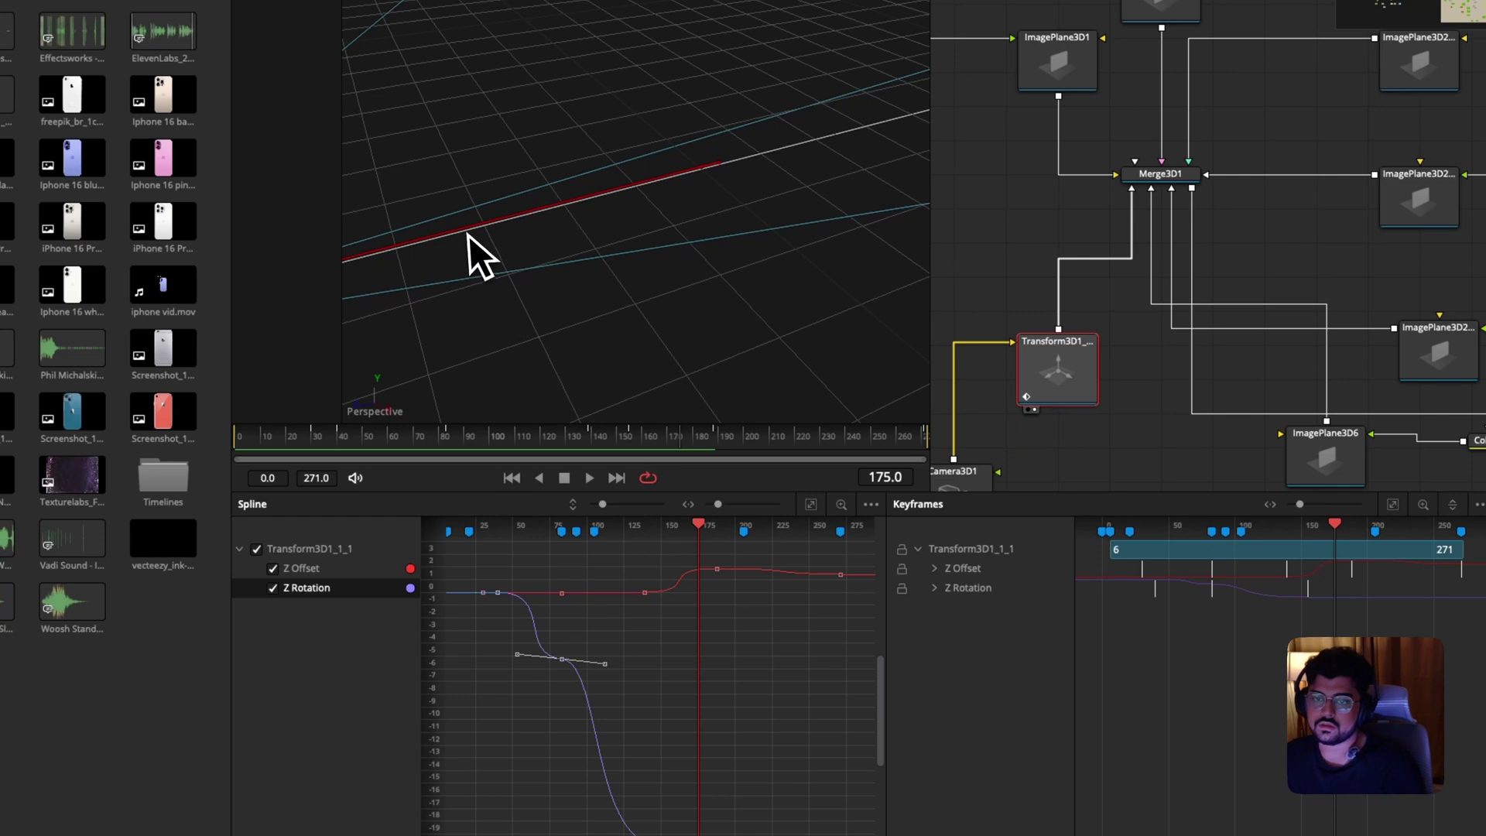
{"action": "scroll", "coordinate": [469, 243], "scroll_direction": "down", "scroll_amount": 5}
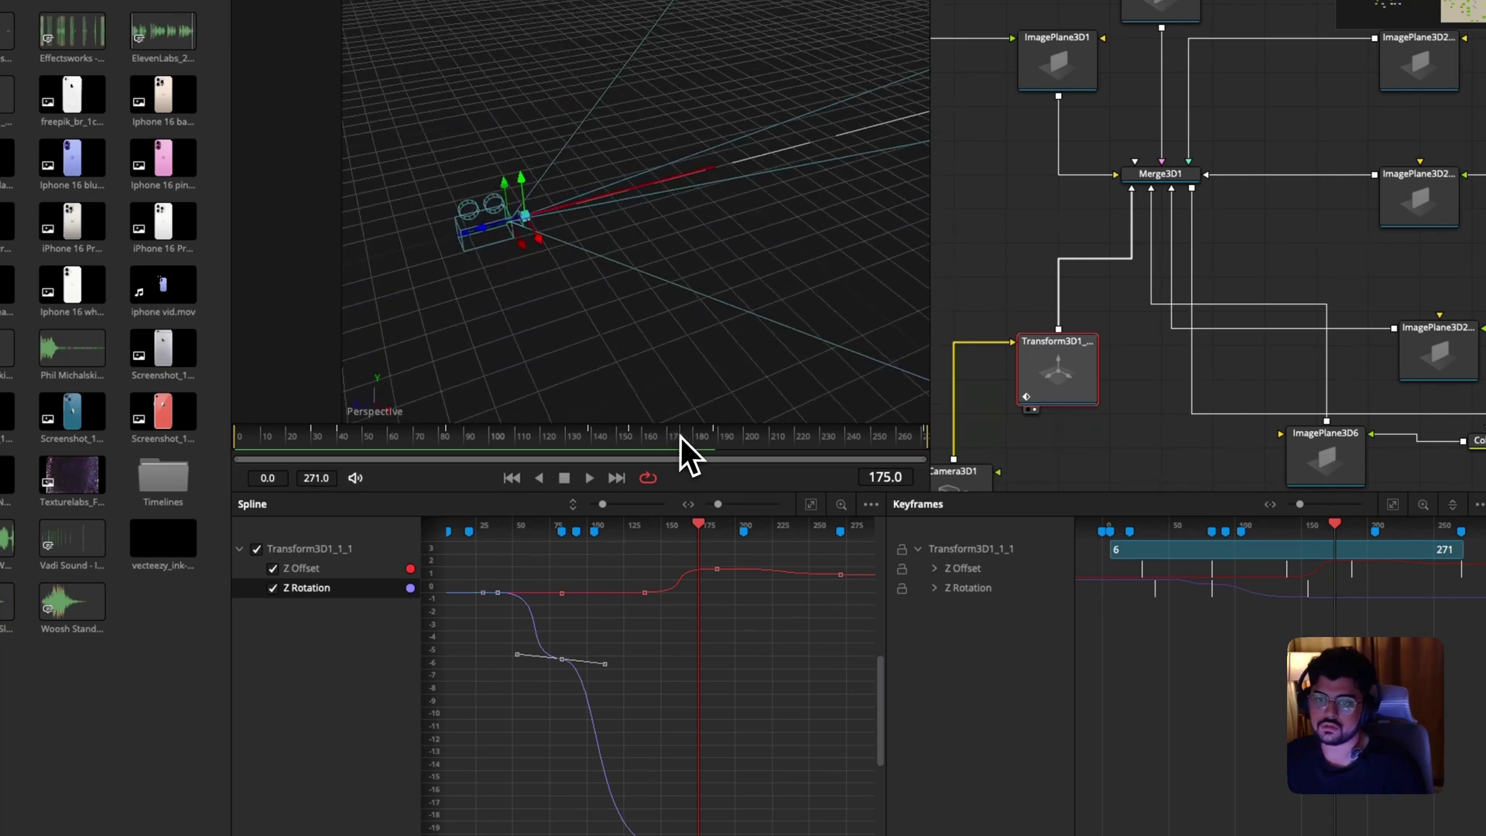
{"action": "left_click_drag", "start_coordinate": [680, 437], "coordinate": [718, 435]}
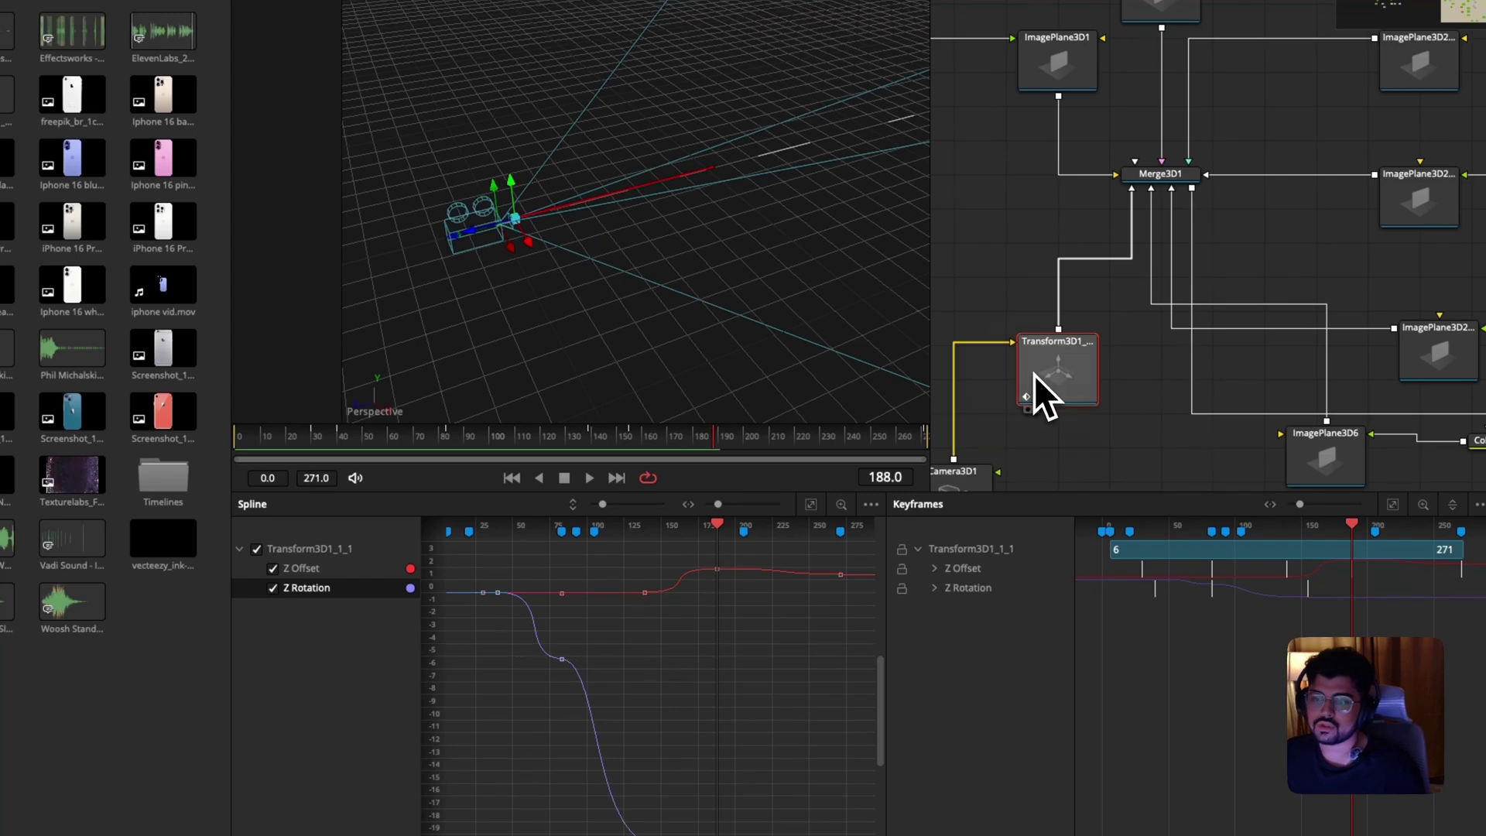
Select Camera3D1, display its Z Offset curve fitted in the spline editor, and select all its keyframes to show the easing handles.
{"action": "scroll", "coordinate": [1034, 374], "scroll_direction": "down", "scroll_amount": 3}
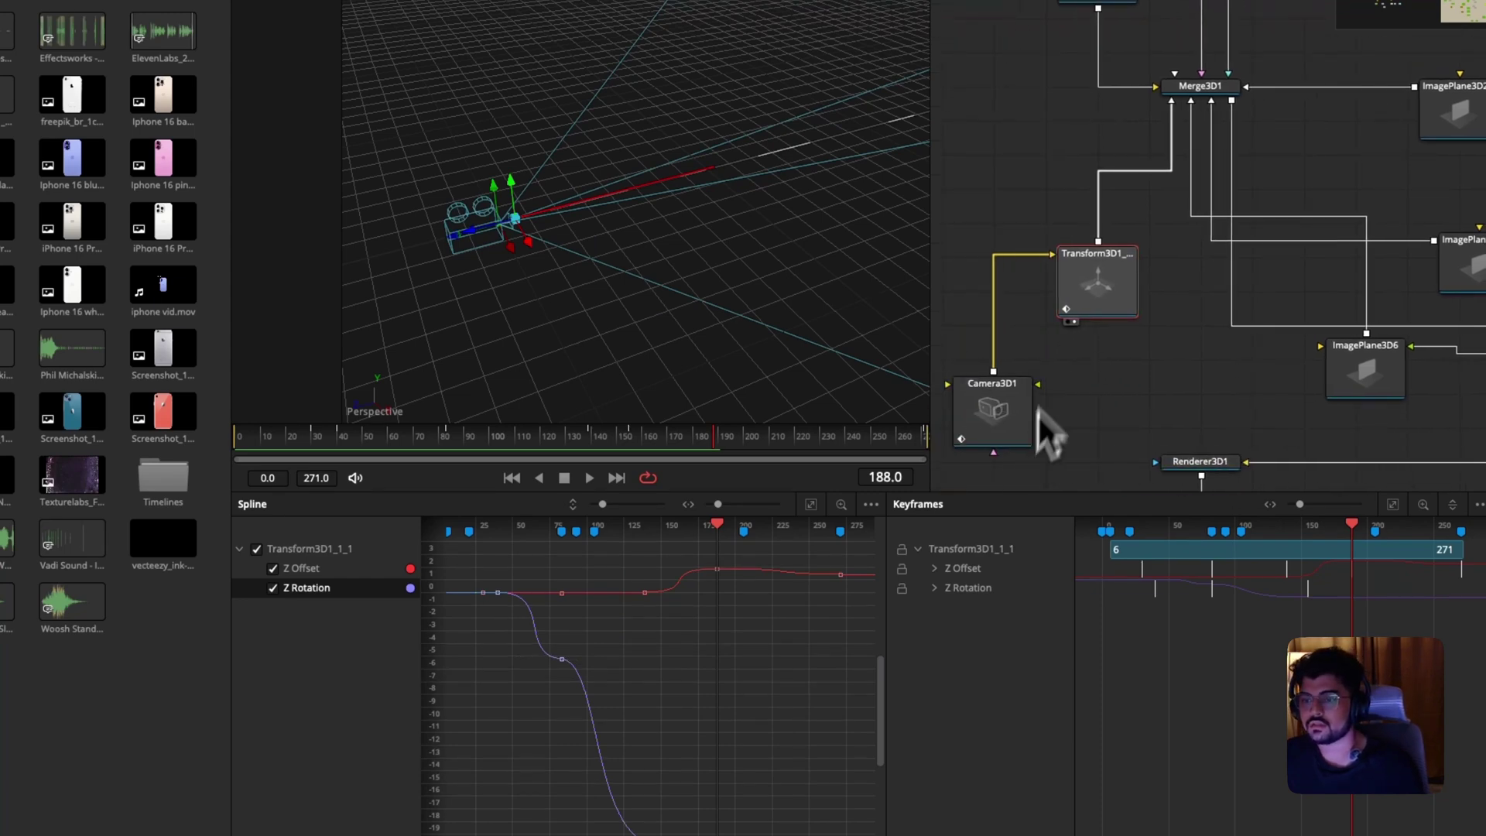
{"action": "left_click", "coordinate": [1025, 396]}
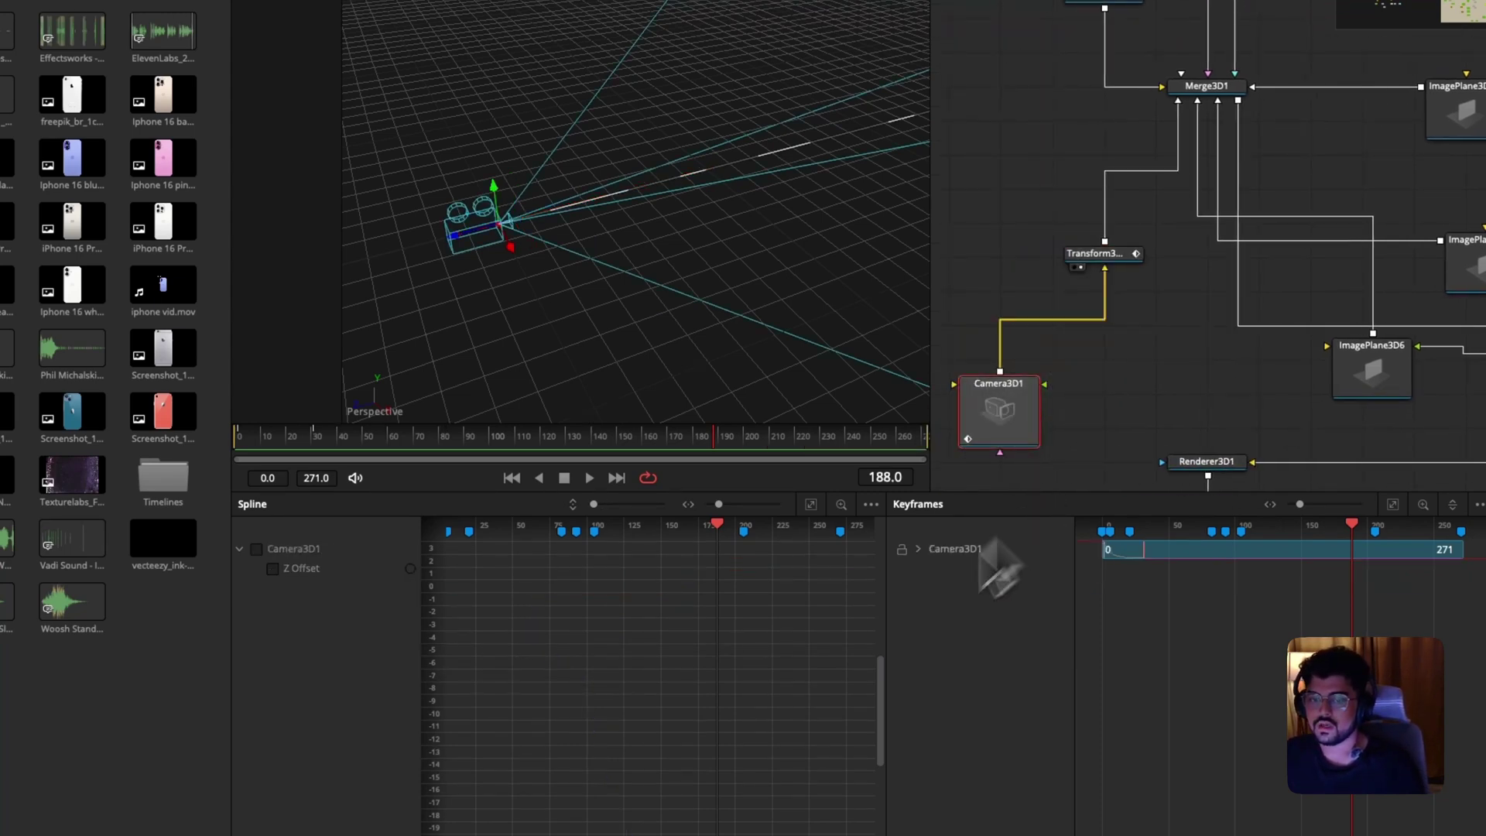
{"action": "left_click", "coordinate": [272, 568]}
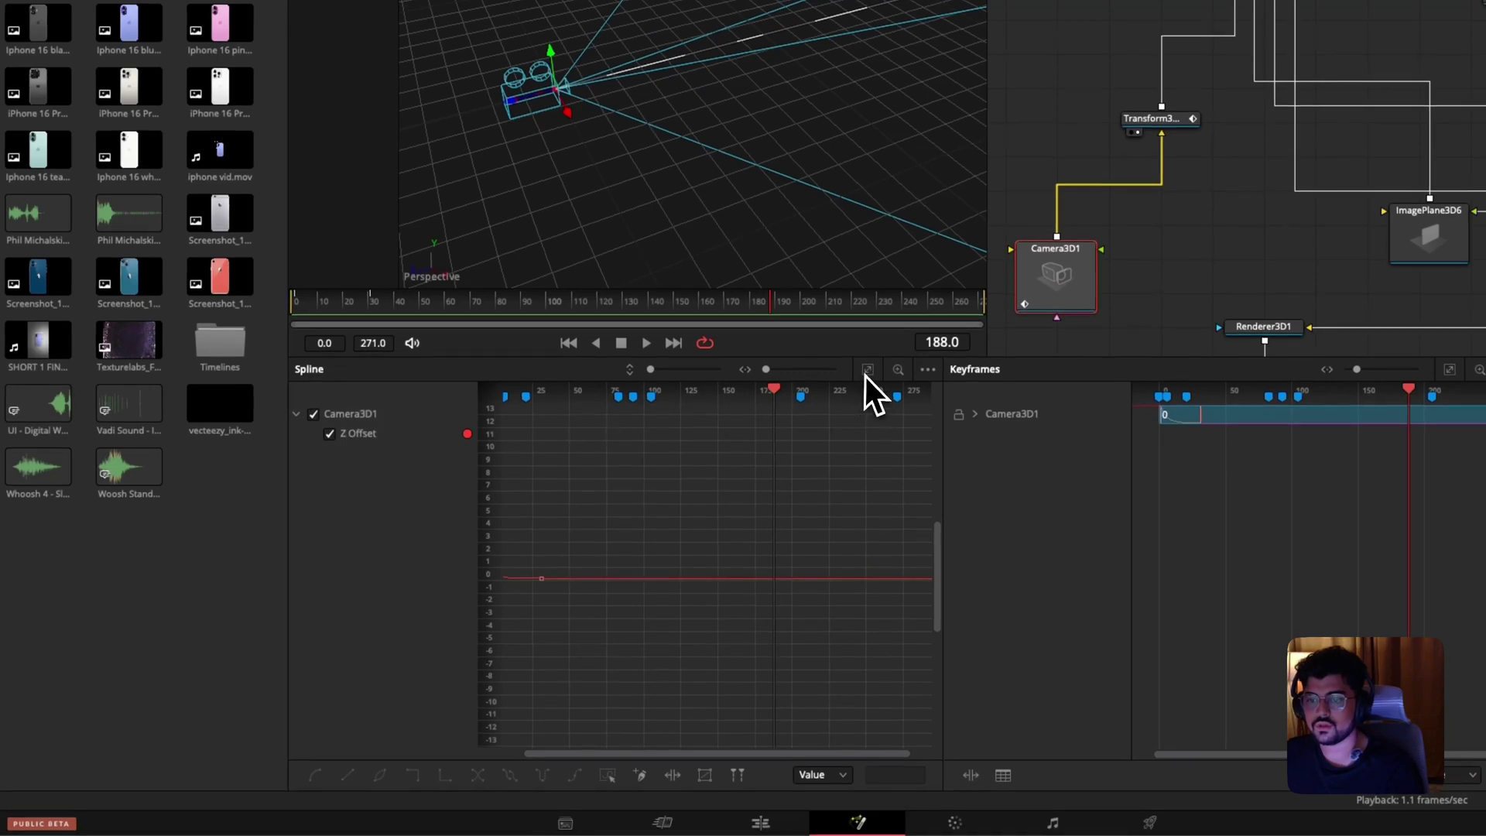
{"action": "left_click", "coordinate": [810, 504]}
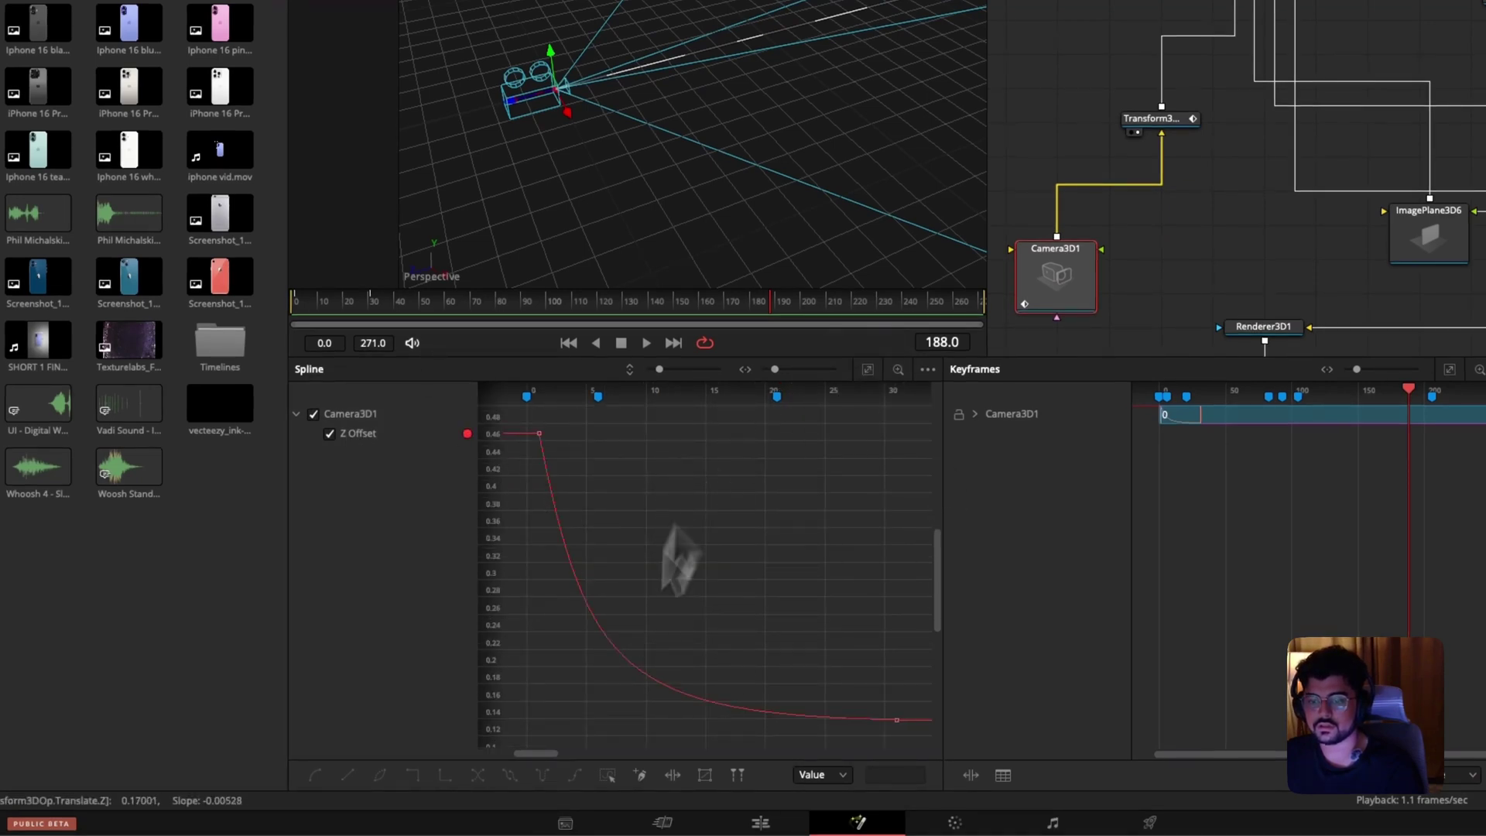
{"action": "key", "text": "super+a"}
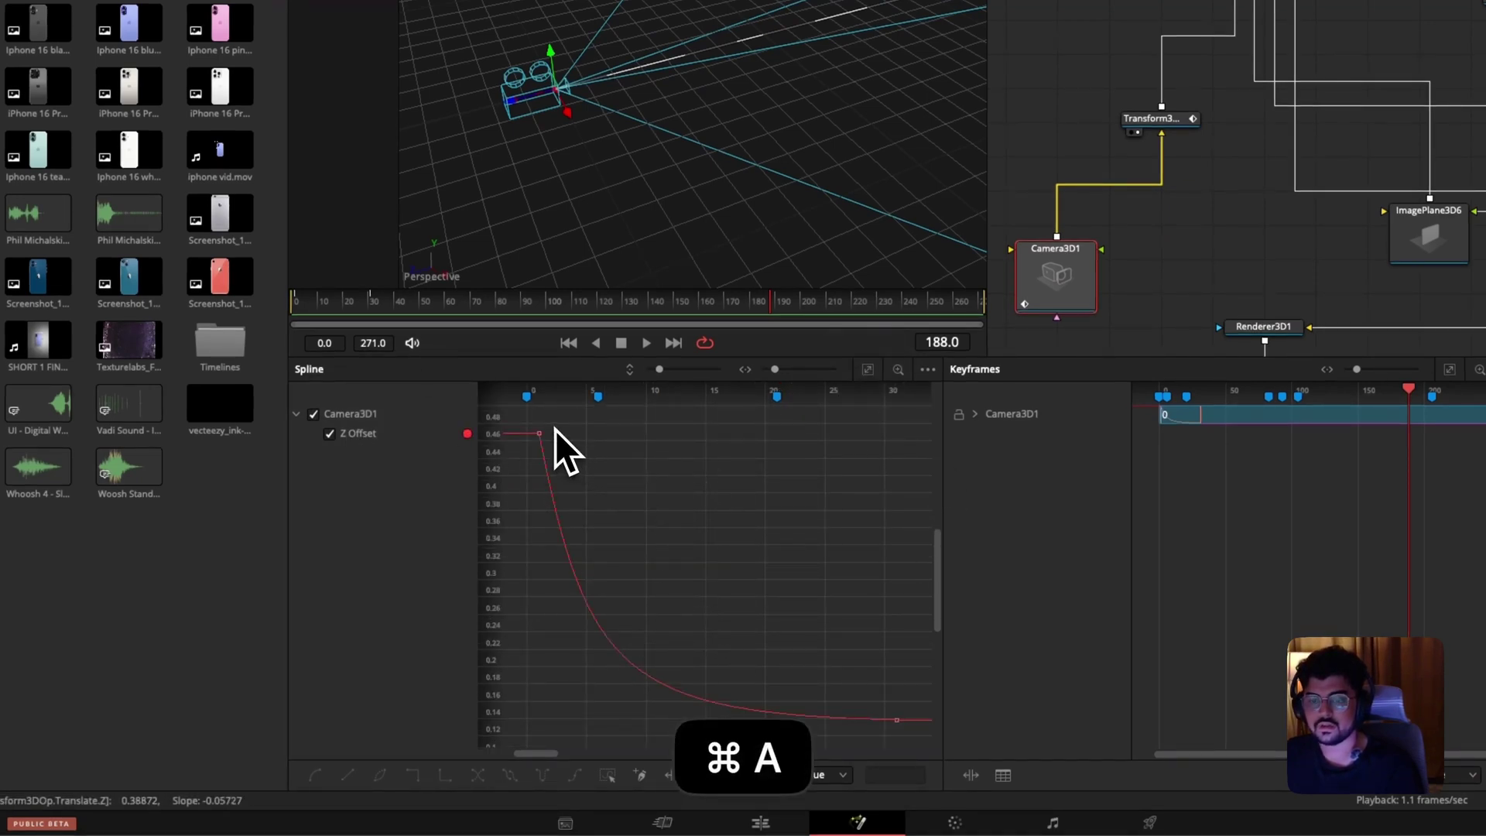
{"action": "key", "text": "super+a"}
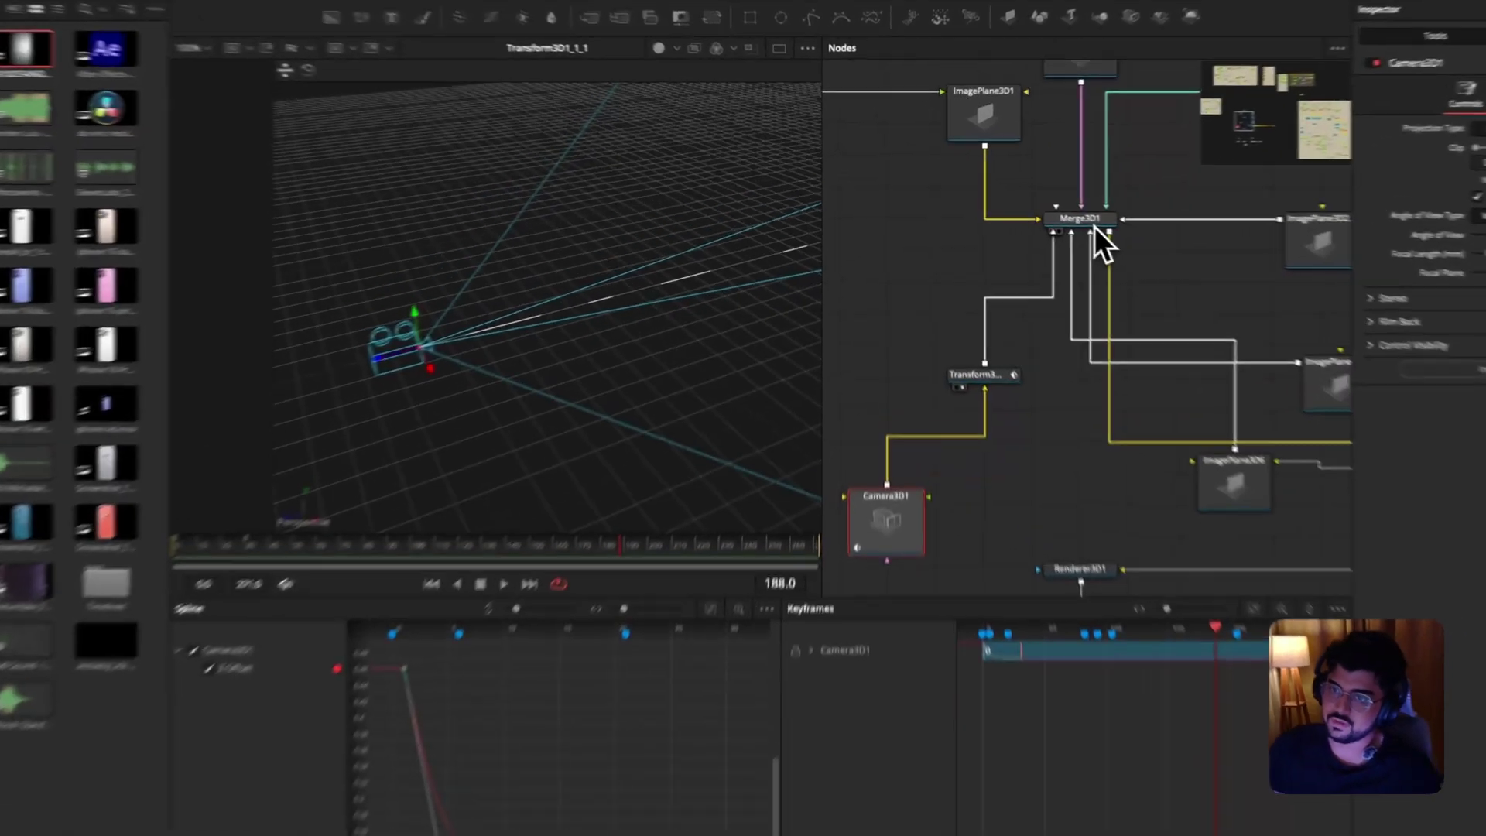
Show Merge3D1 in the viewer, follow the ImagePlane3D6 branch, and view its ColorCorrector9 node.
{"action": "left_click_drag", "start_coordinate": [1042, 205], "coordinate": [600, 318]}
{"action": "scroll", "coordinate": [1106, 457], "scroll_direction": "down", "scroll_amount": 4}
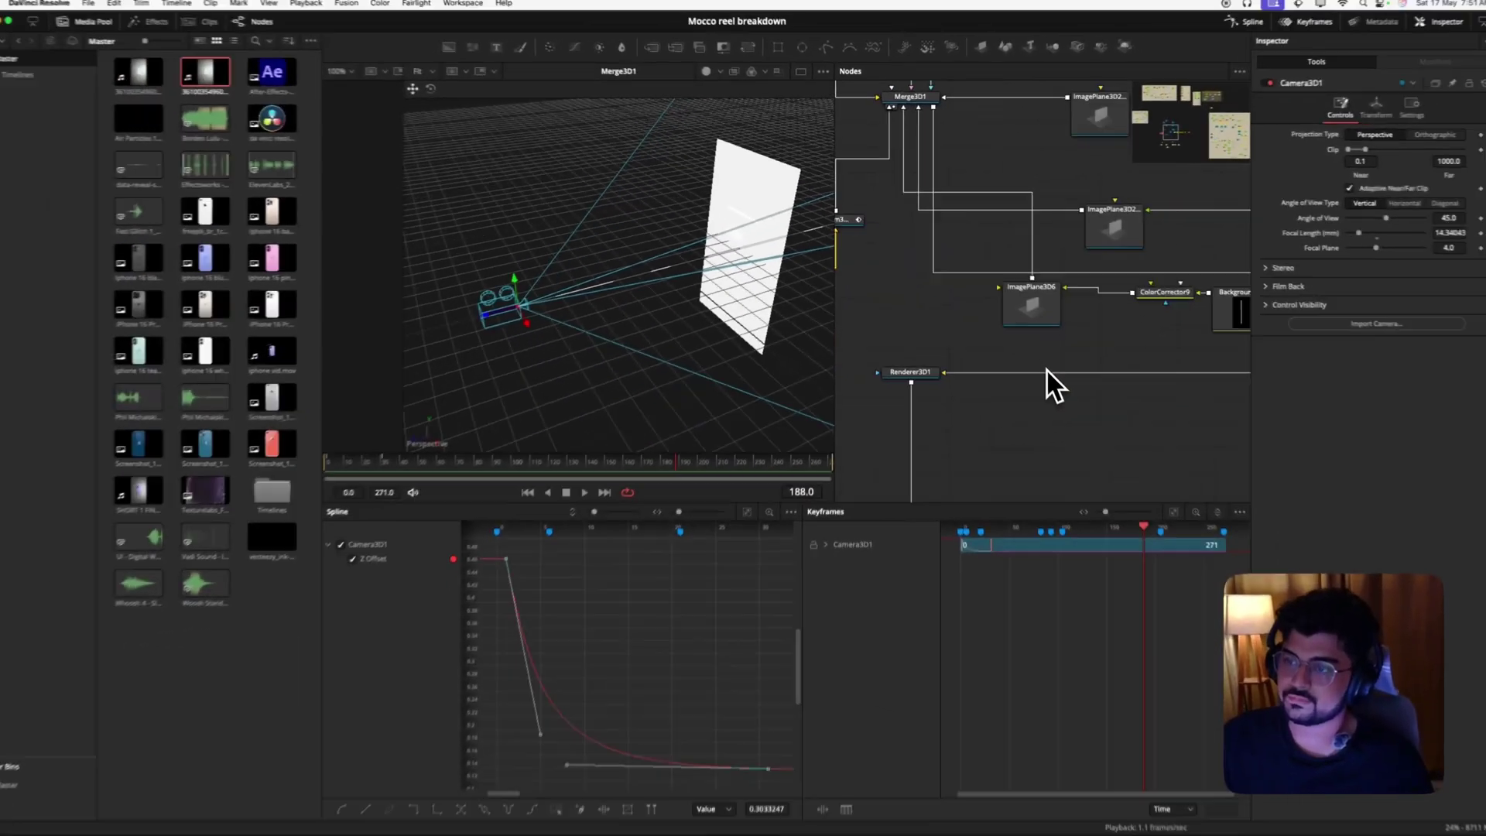
{"action": "scroll", "coordinate": [1042, 365], "scroll_direction": "right", "scroll_amount": 5}
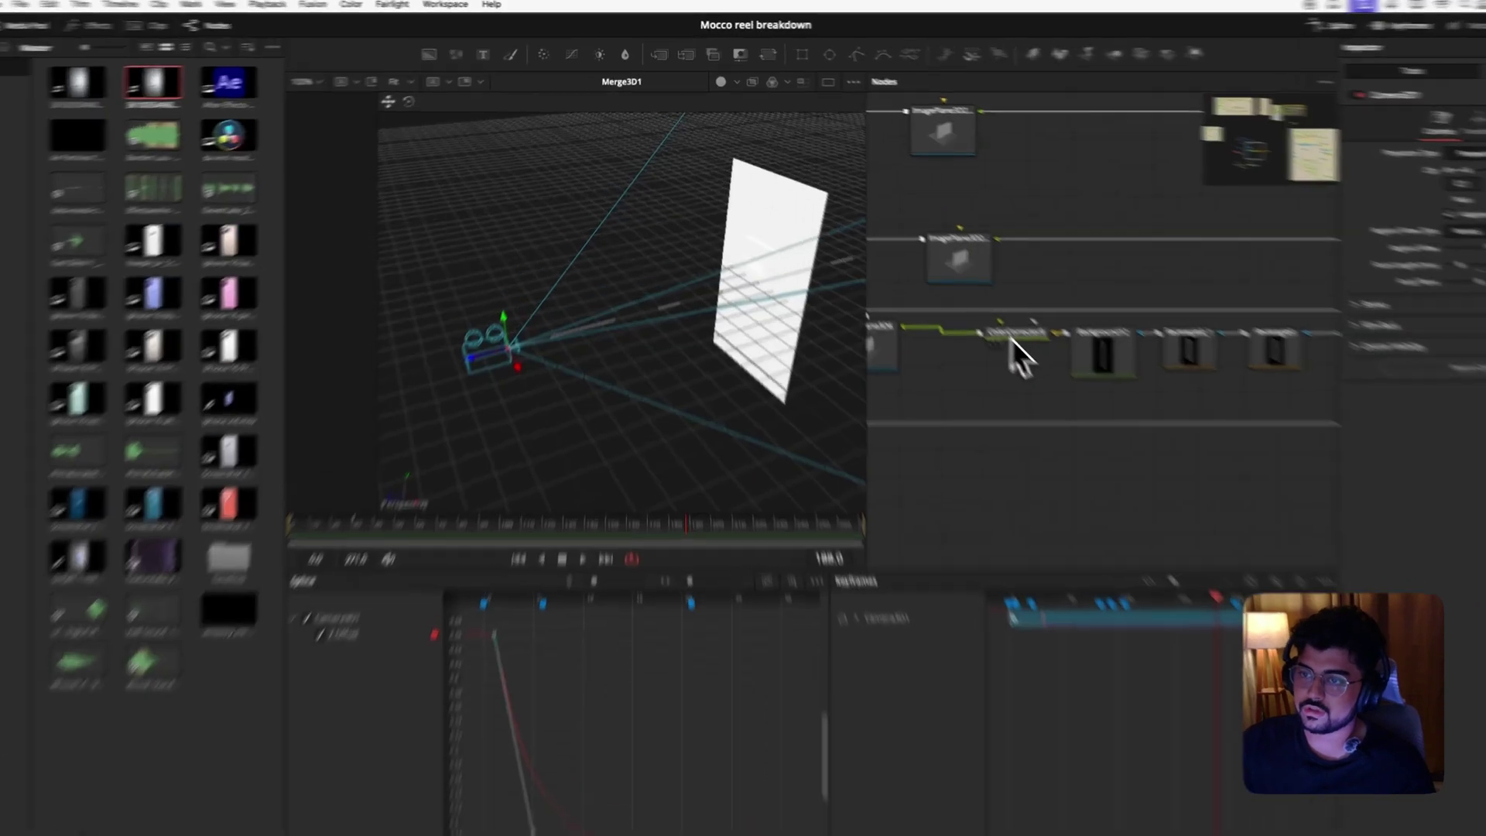
{"action": "left_click_drag", "start_coordinate": [952, 289], "coordinate": [714, 328]}
{"action": "scroll", "coordinate": [1123, 488], "scroll_direction": "right", "scroll_amount": 5}
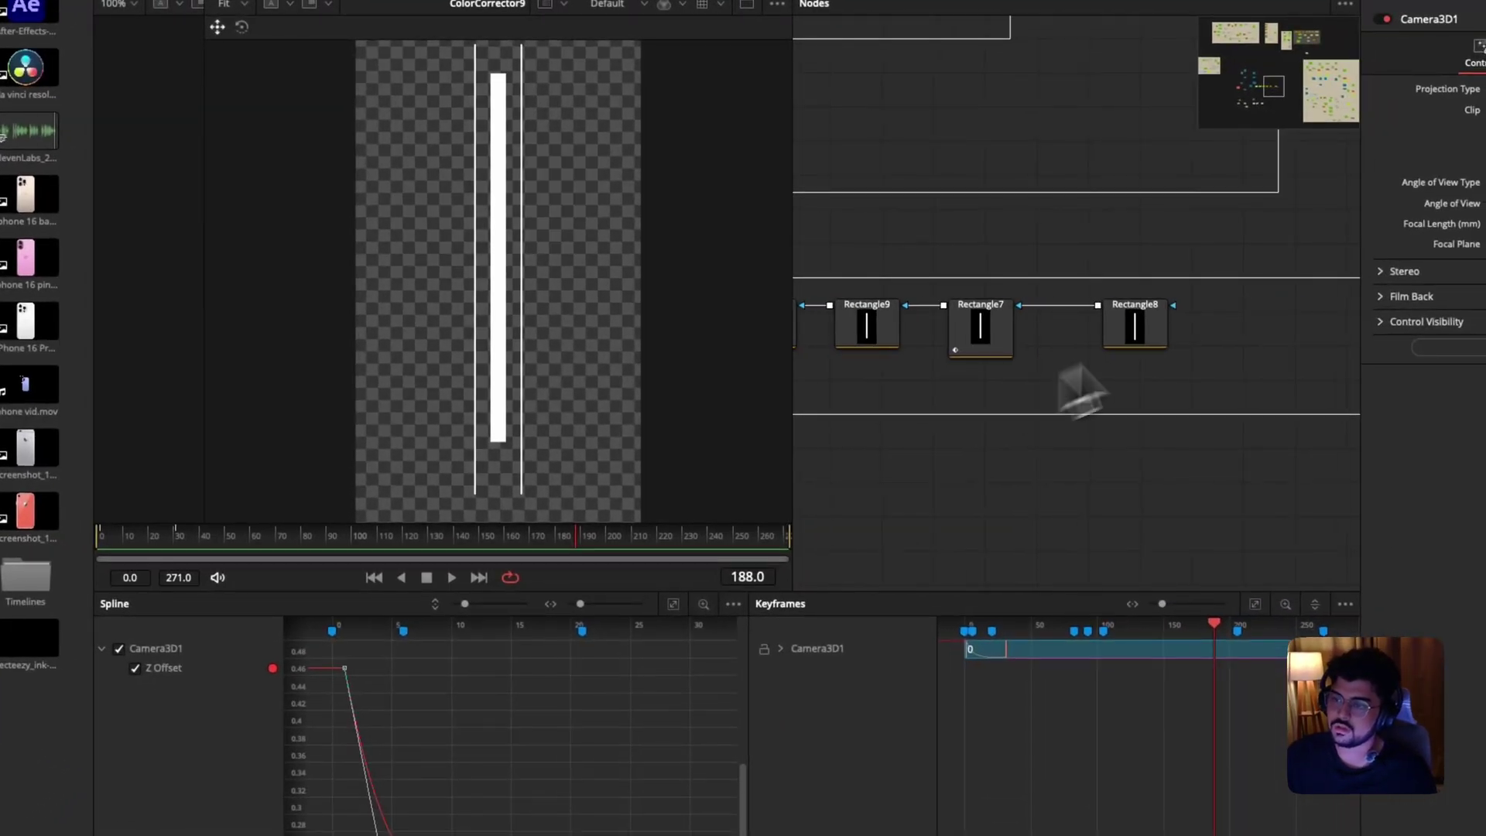
Show the Rectangle8, Rectangle7, Rectangle9 and Rectangle9_1 masks one after another in the viewer to examine how the bars build up.
{"action": "left_click_drag", "start_coordinate": [1154, 331], "coordinate": [412, 354]}
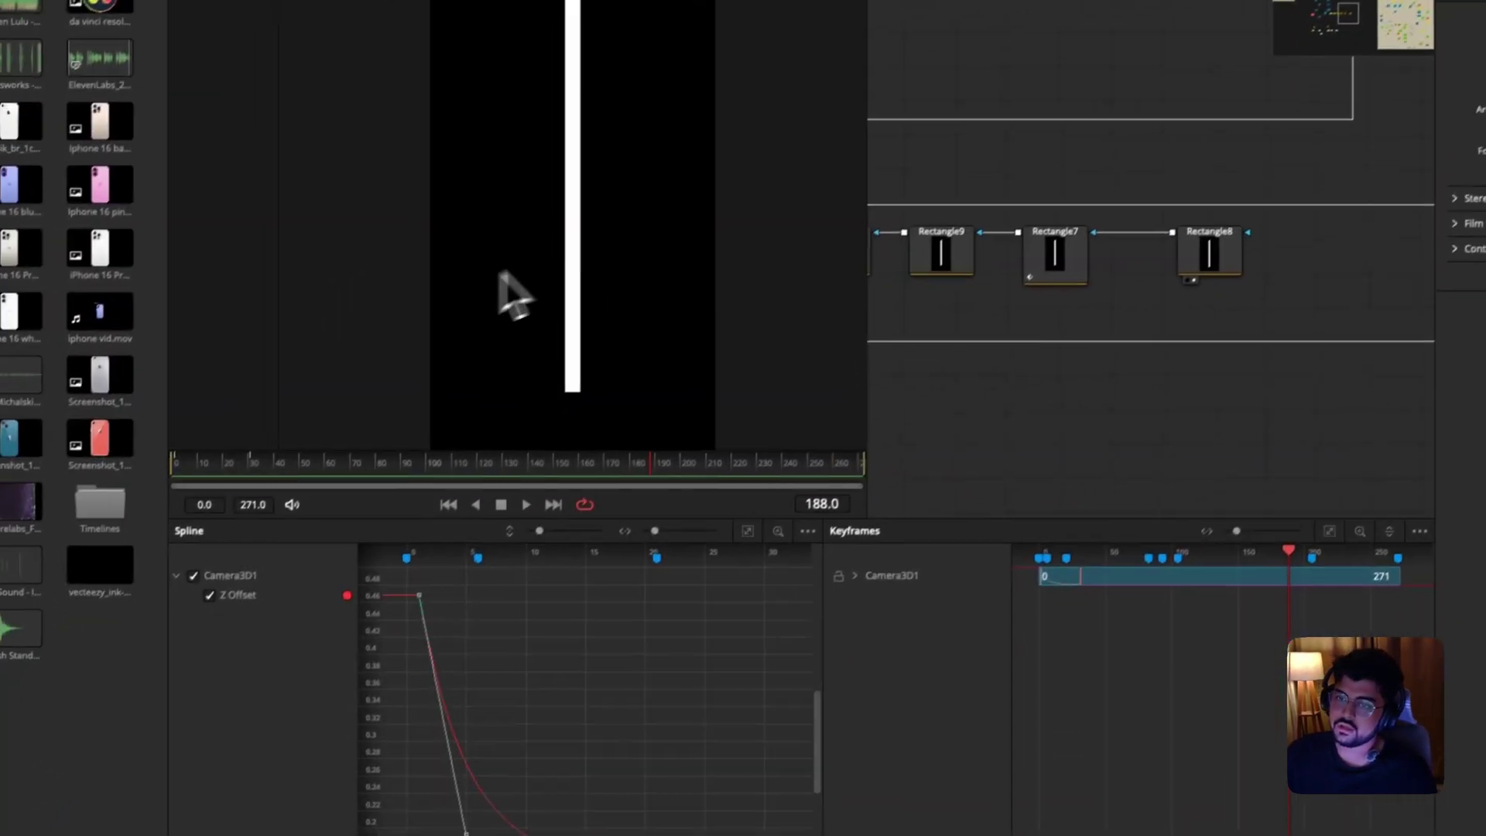
{"action": "left_click_drag", "start_coordinate": [1042, 253], "coordinate": [648, 245]}
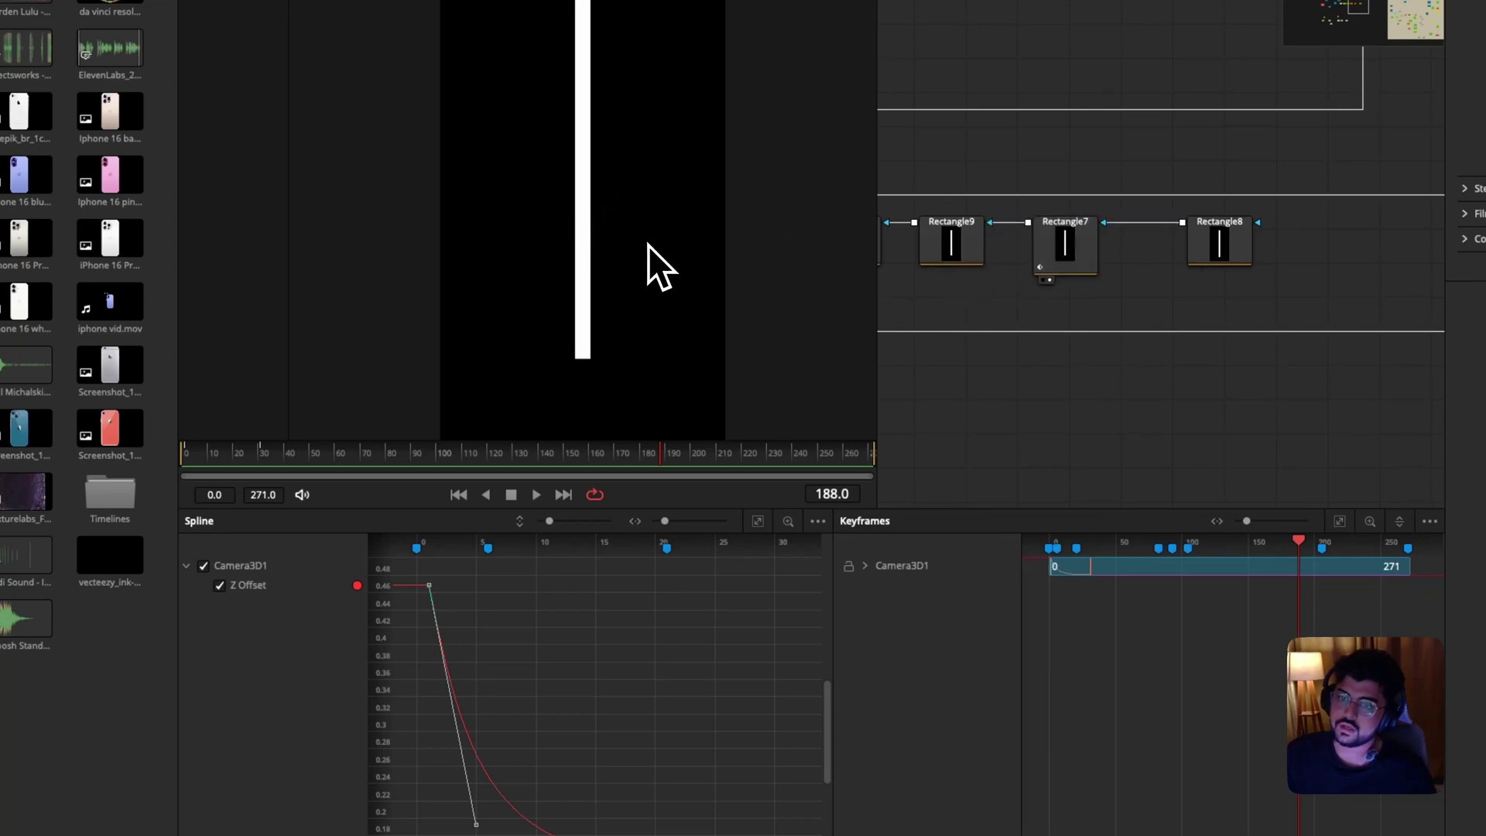
{"action": "left_click_drag", "start_coordinate": [952, 271], "coordinate": [602, 274]}
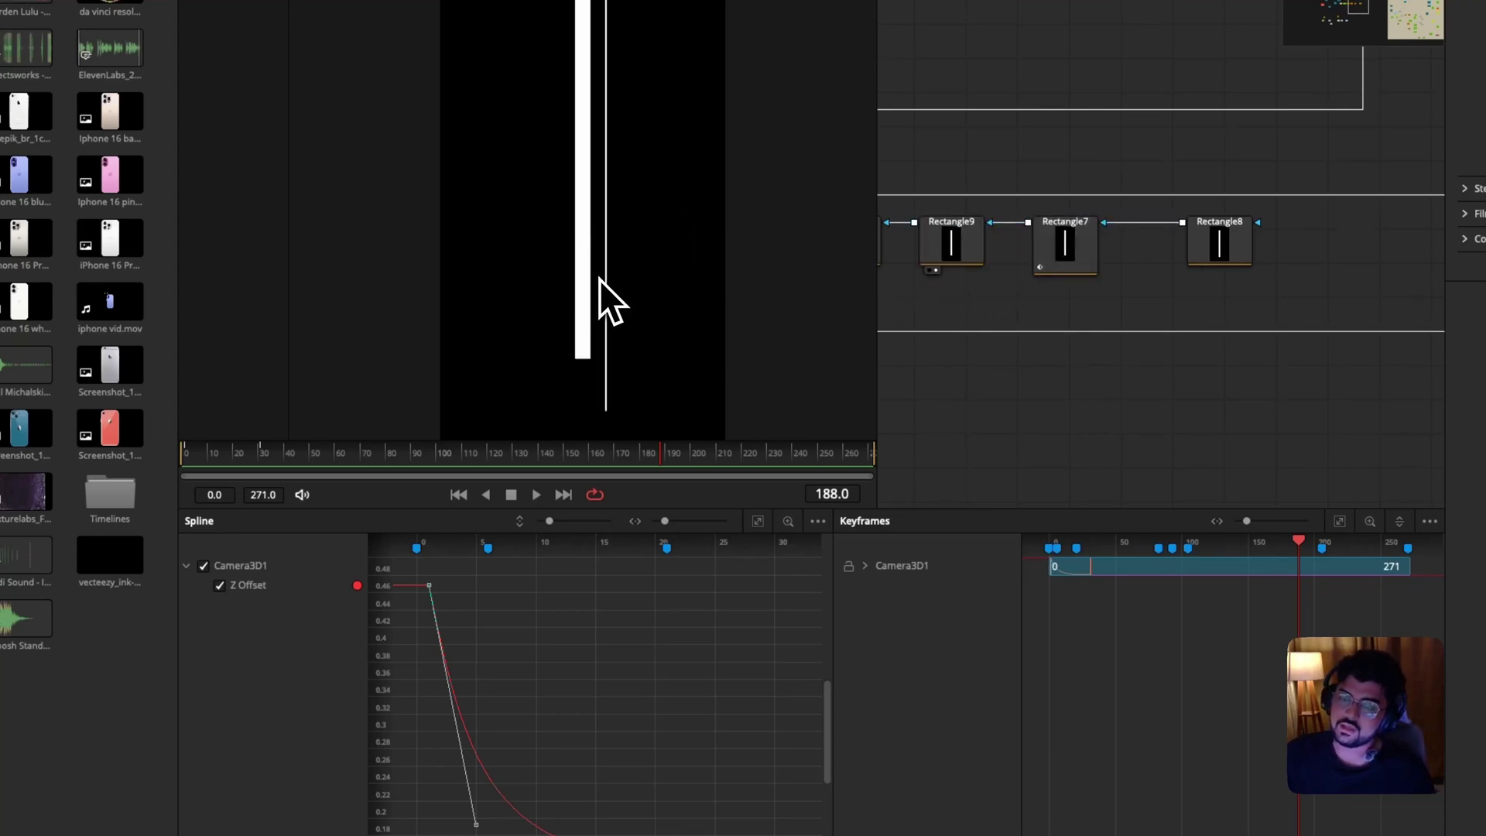
{"action": "scroll", "coordinate": [599, 280], "scroll_direction": "left", "scroll_amount": 3}
{"action": "key", "text": "ctrl+v"}
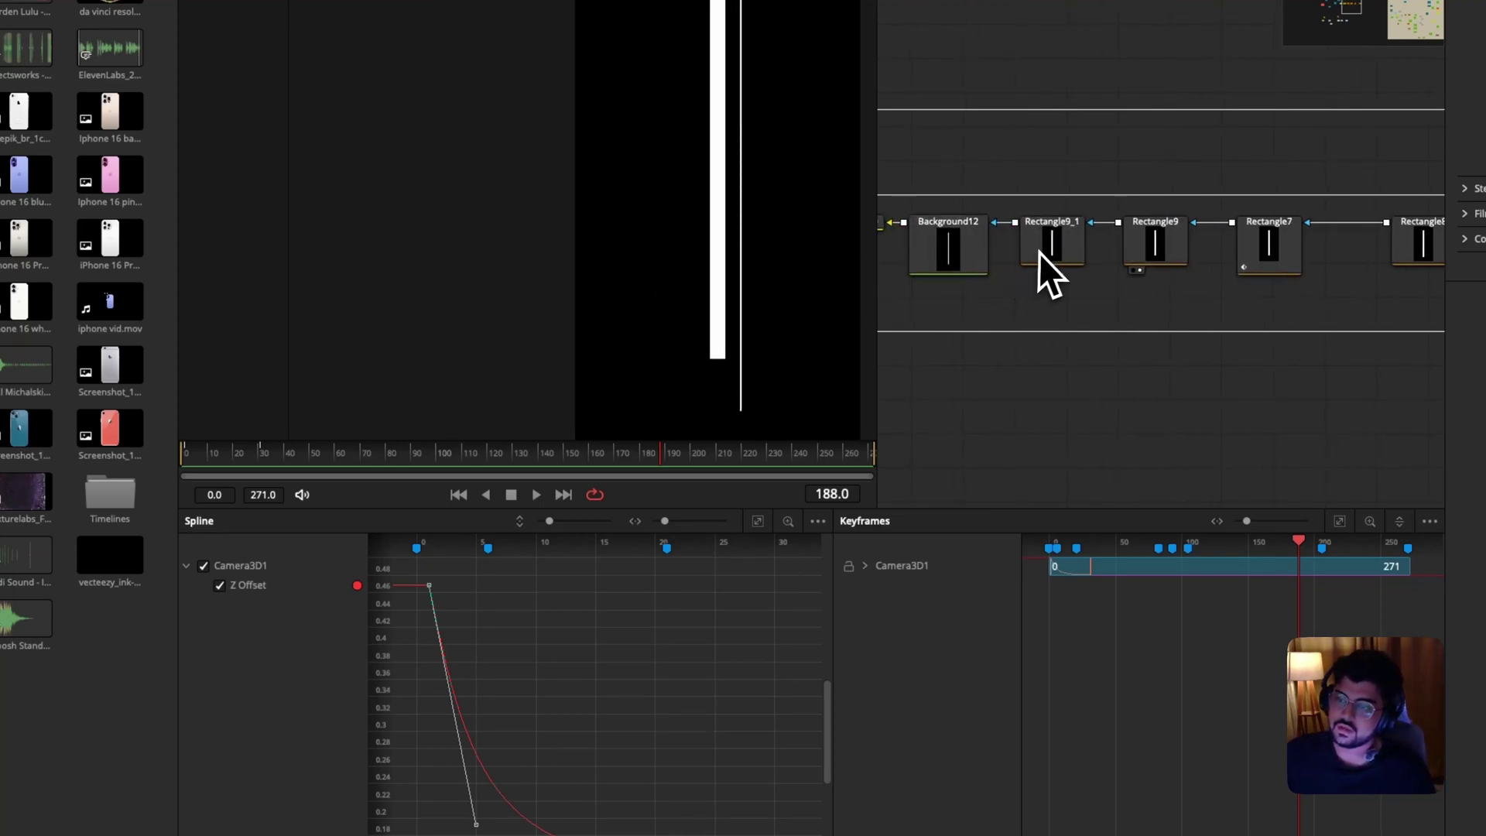
{"action": "left_click_drag", "start_coordinate": [1039, 252], "coordinate": [737, 270]}
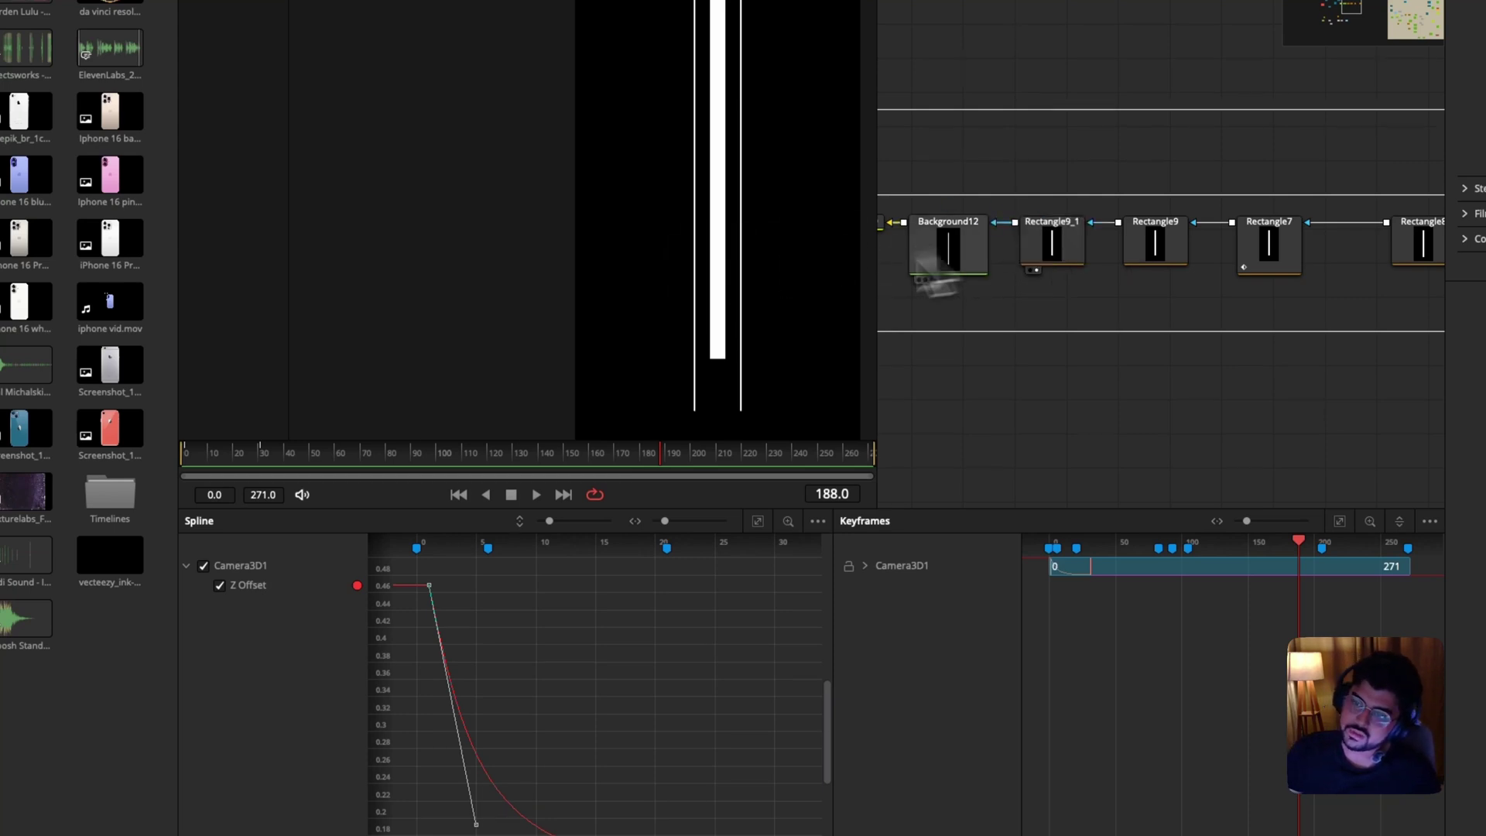
View Background12 and ColorCorrector9 in an enlarged viewer to compare the masked bars before and after the color correction.
{"action": "left_click_drag", "start_coordinate": [944, 272], "coordinate": [726, 283]}
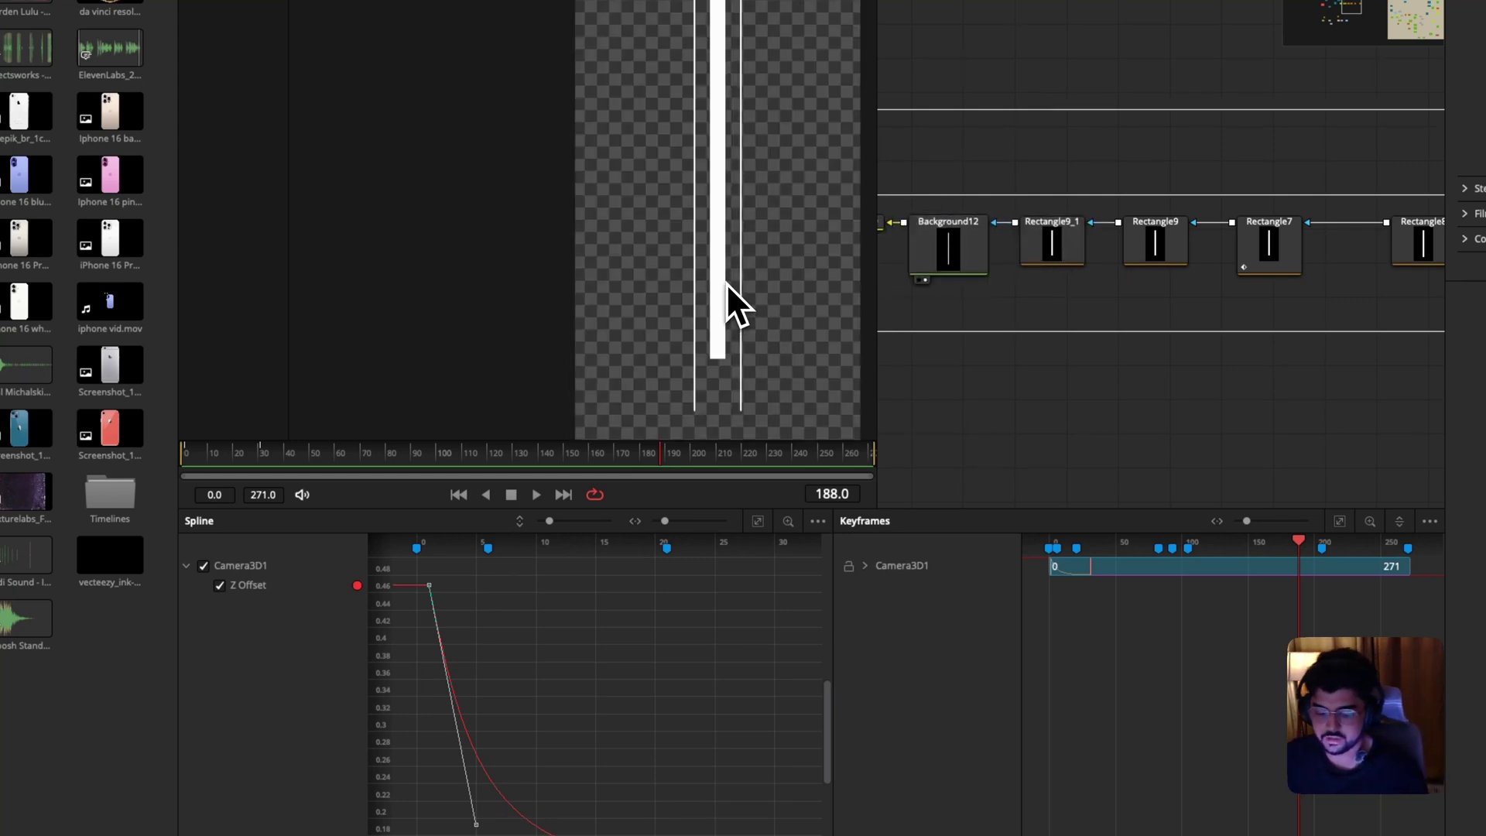
{"action": "key", "text": "z"}
{"action": "scroll", "coordinate": [726, 284], "scroll_direction": "right", "scroll_amount": 3}
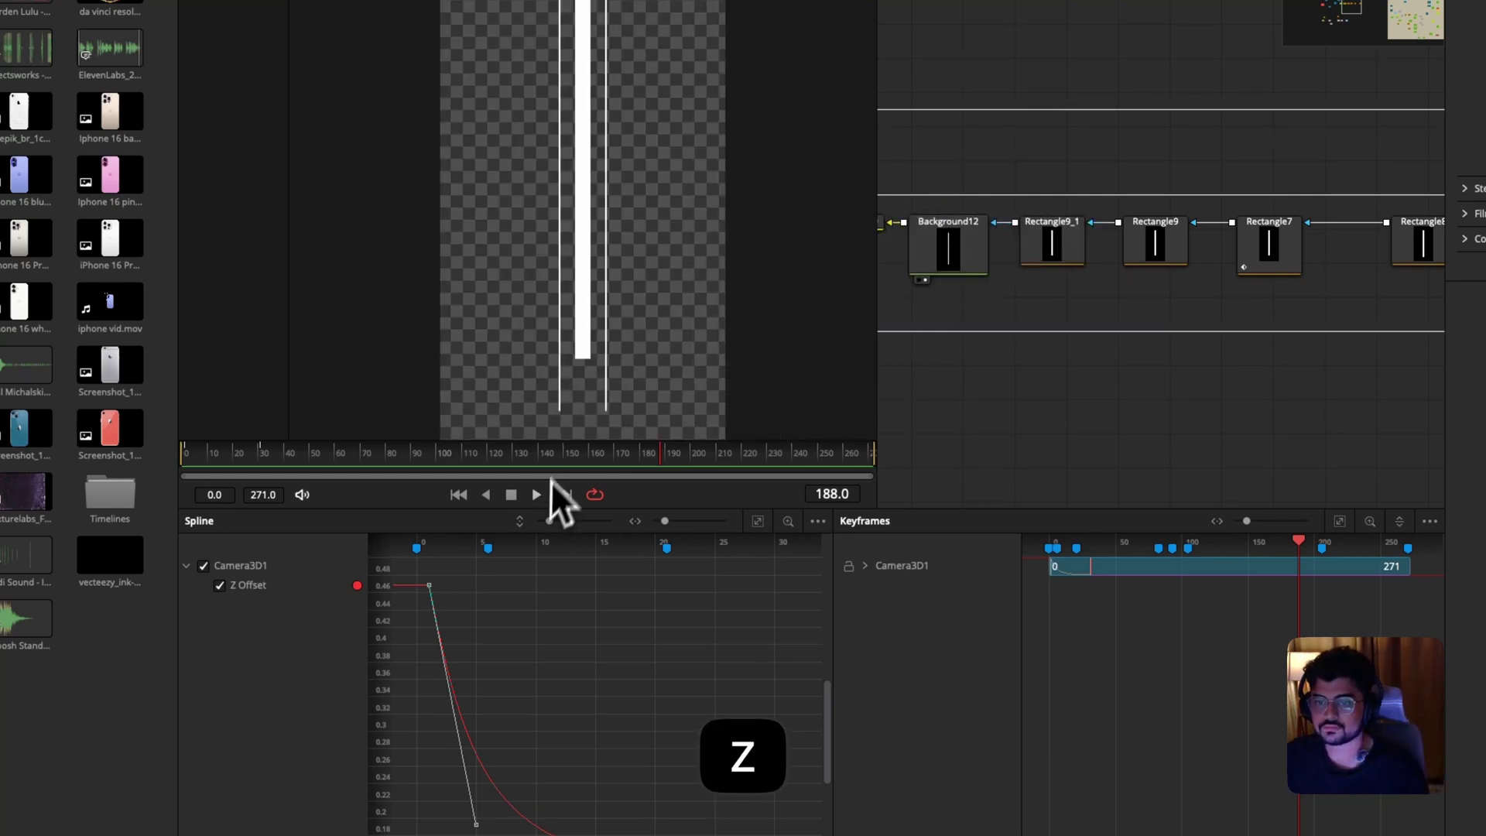
{"action": "left_click_drag", "start_coordinate": [603, 504], "coordinate": [619, 675]}
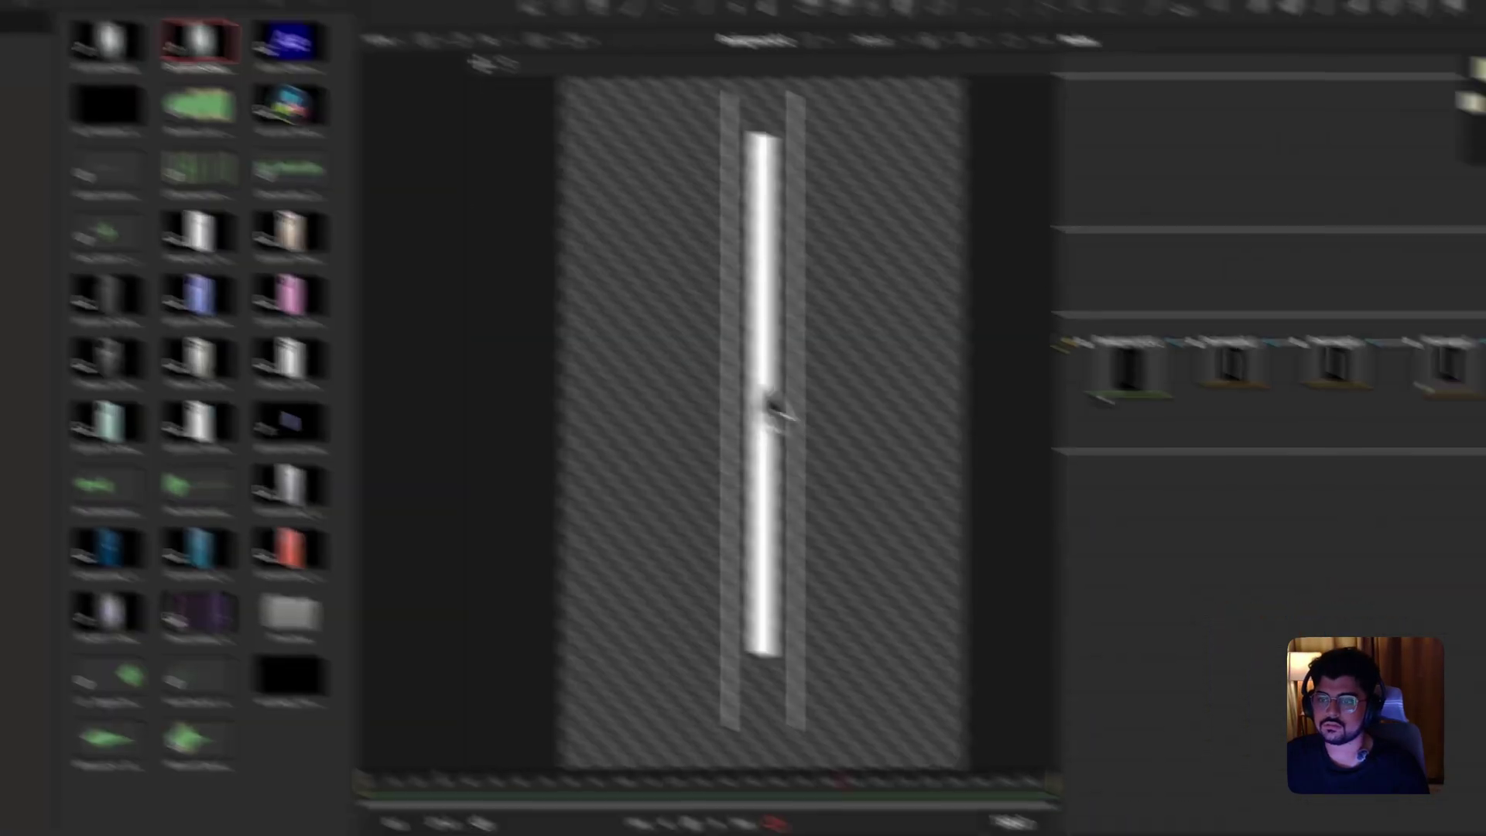
{"action": "scroll", "coordinate": [990, 333], "scroll_direction": "left", "scroll_amount": 5}
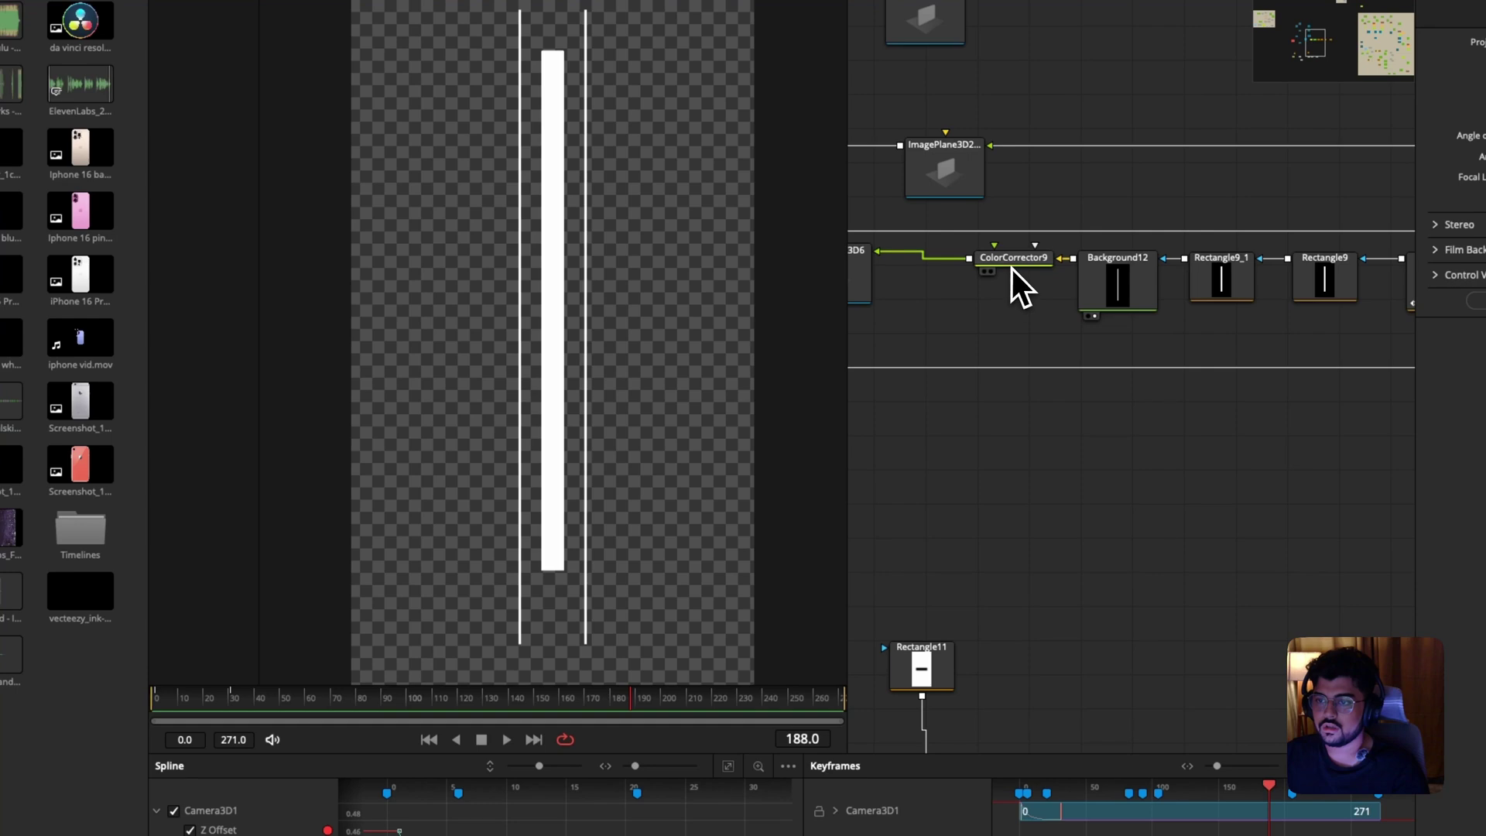
{"action": "left_click_drag", "start_coordinate": [1010, 268], "coordinate": [571, 331]}
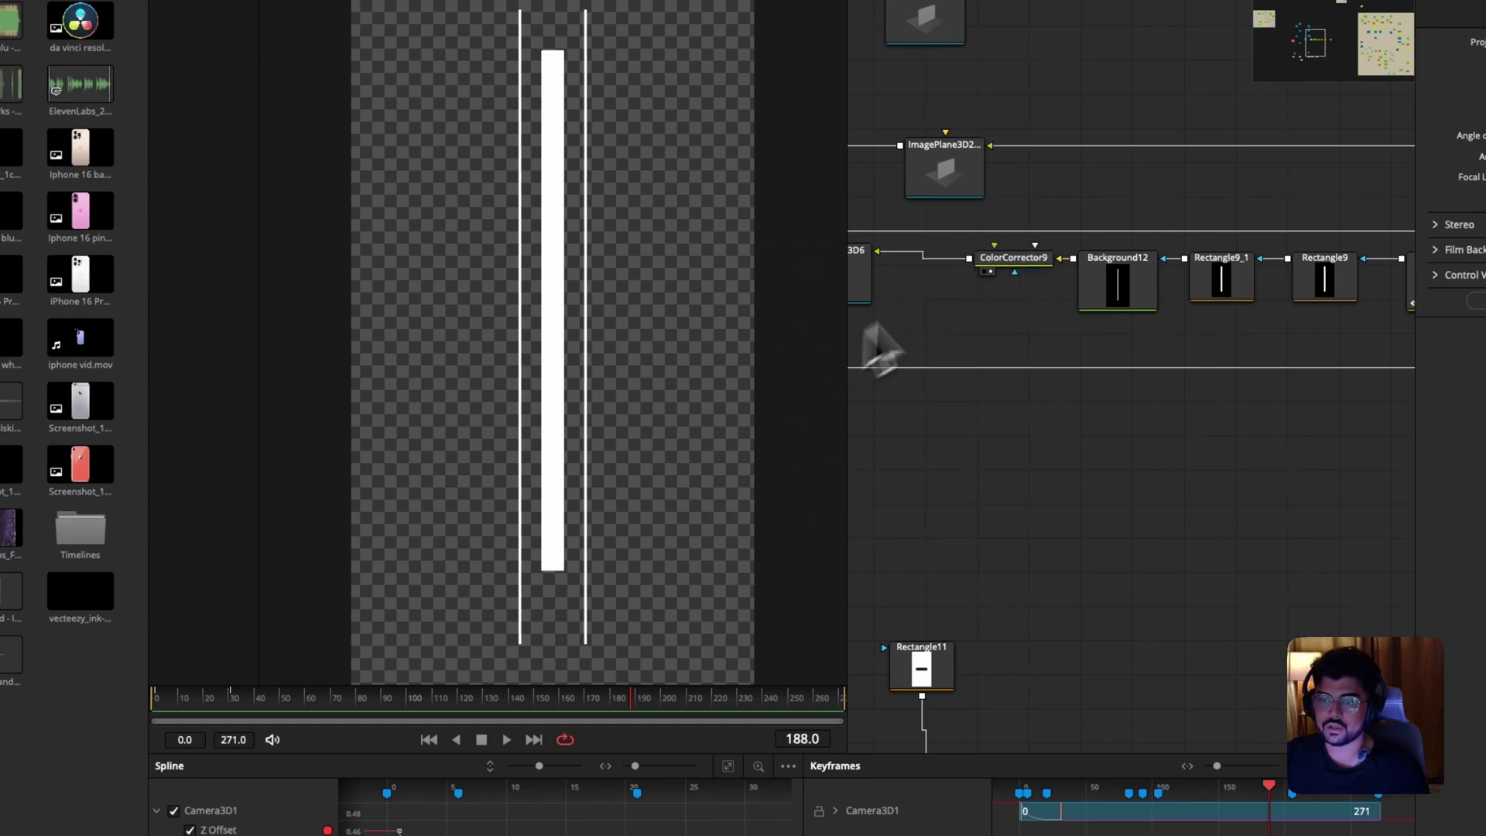
Return to the Merge3D1 area, select Renderer3D1, and show its output in a second viewer beside ColorCorrector9.
{"action": "scroll", "coordinate": [908, 305], "scroll_direction": "left", "scroll_amount": 4}
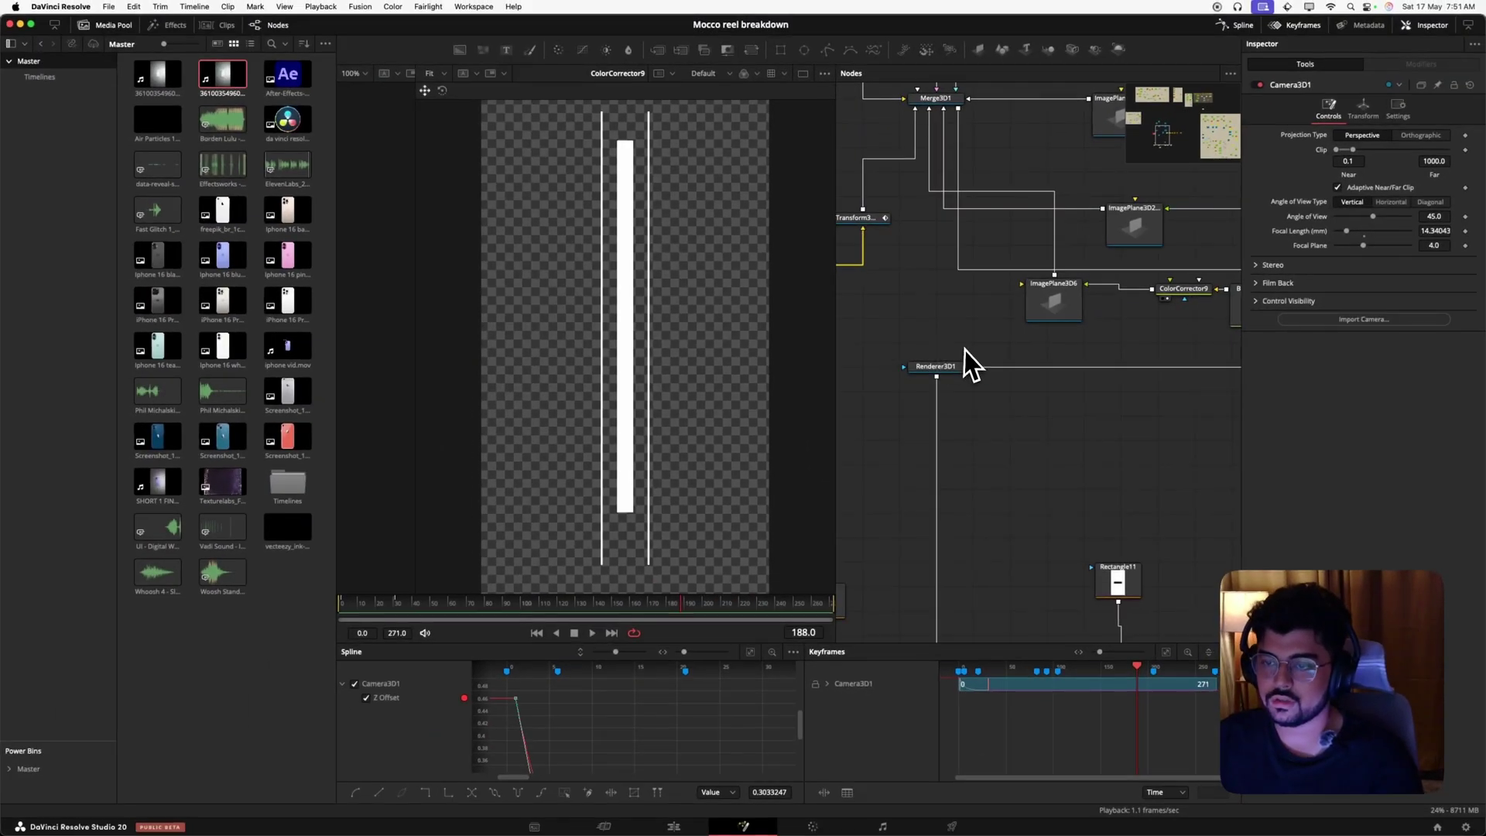
{"action": "scroll", "coordinate": [964, 349], "scroll_direction": "down", "scroll_amount": 5}
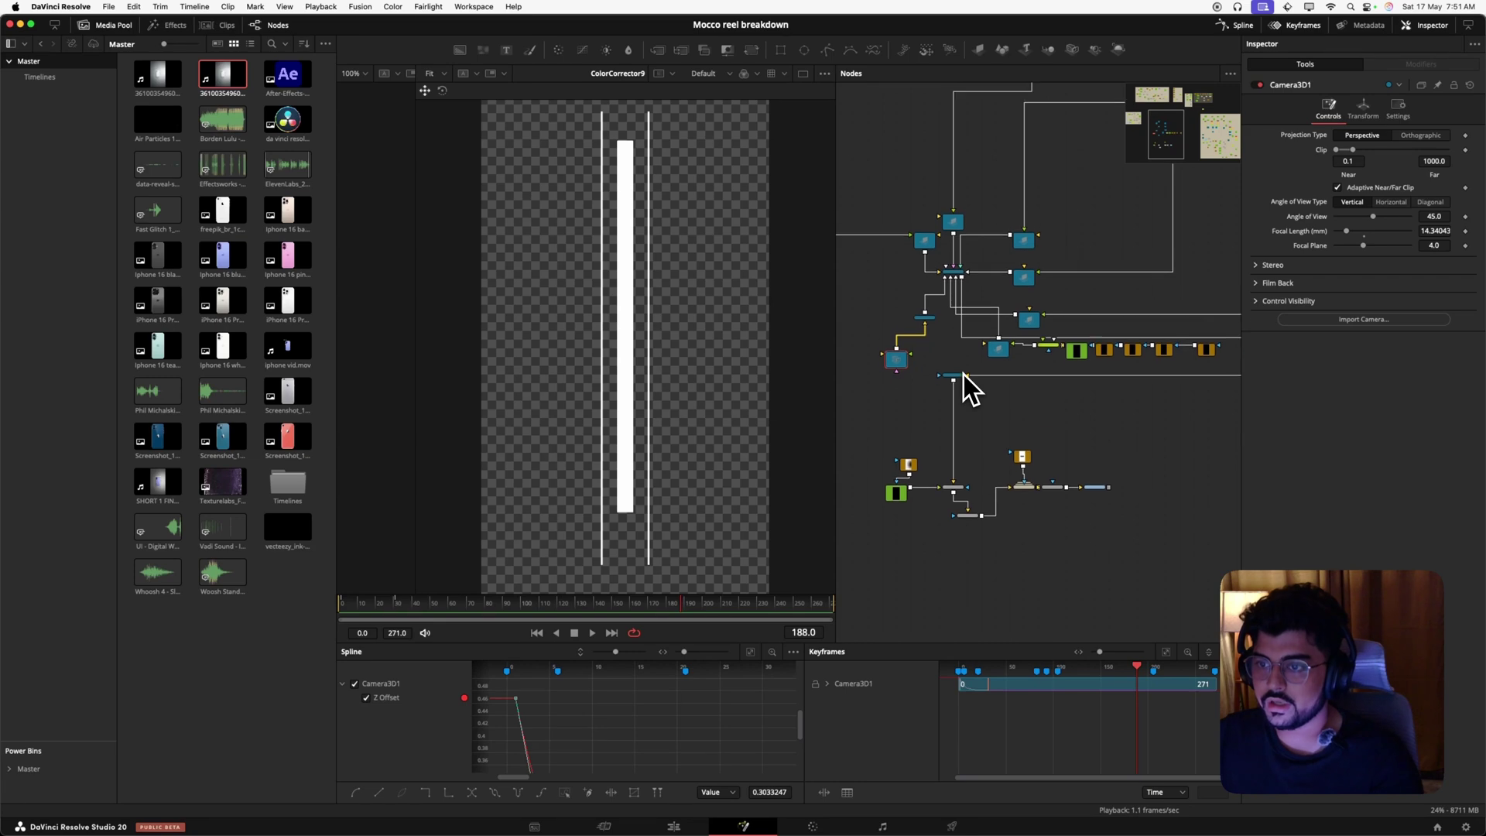
{"action": "scroll", "coordinate": [966, 402], "scroll_direction": "up", "scroll_amount": 6}
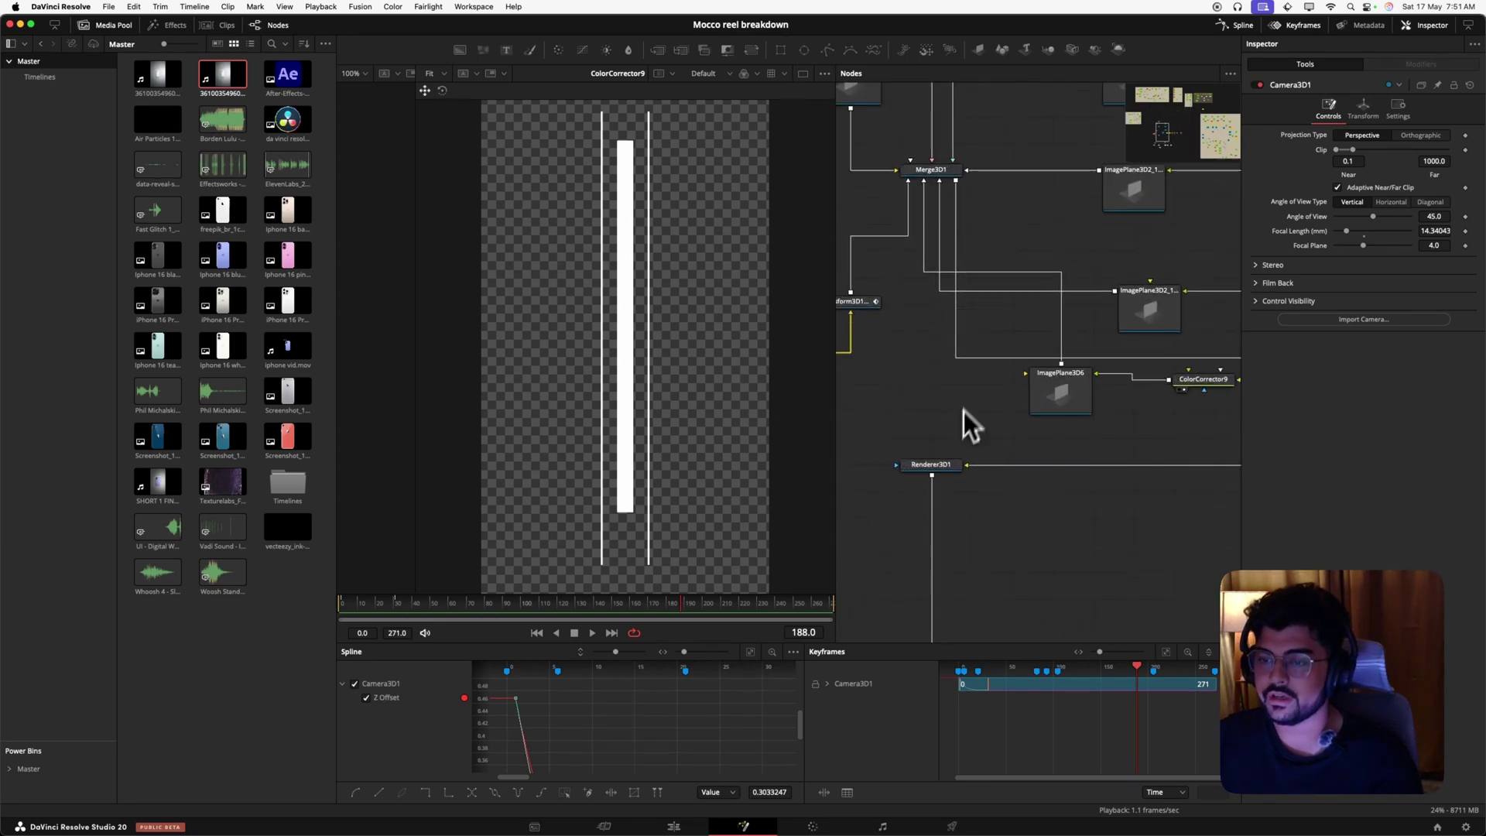
{"action": "left_click", "coordinate": [932, 466]}
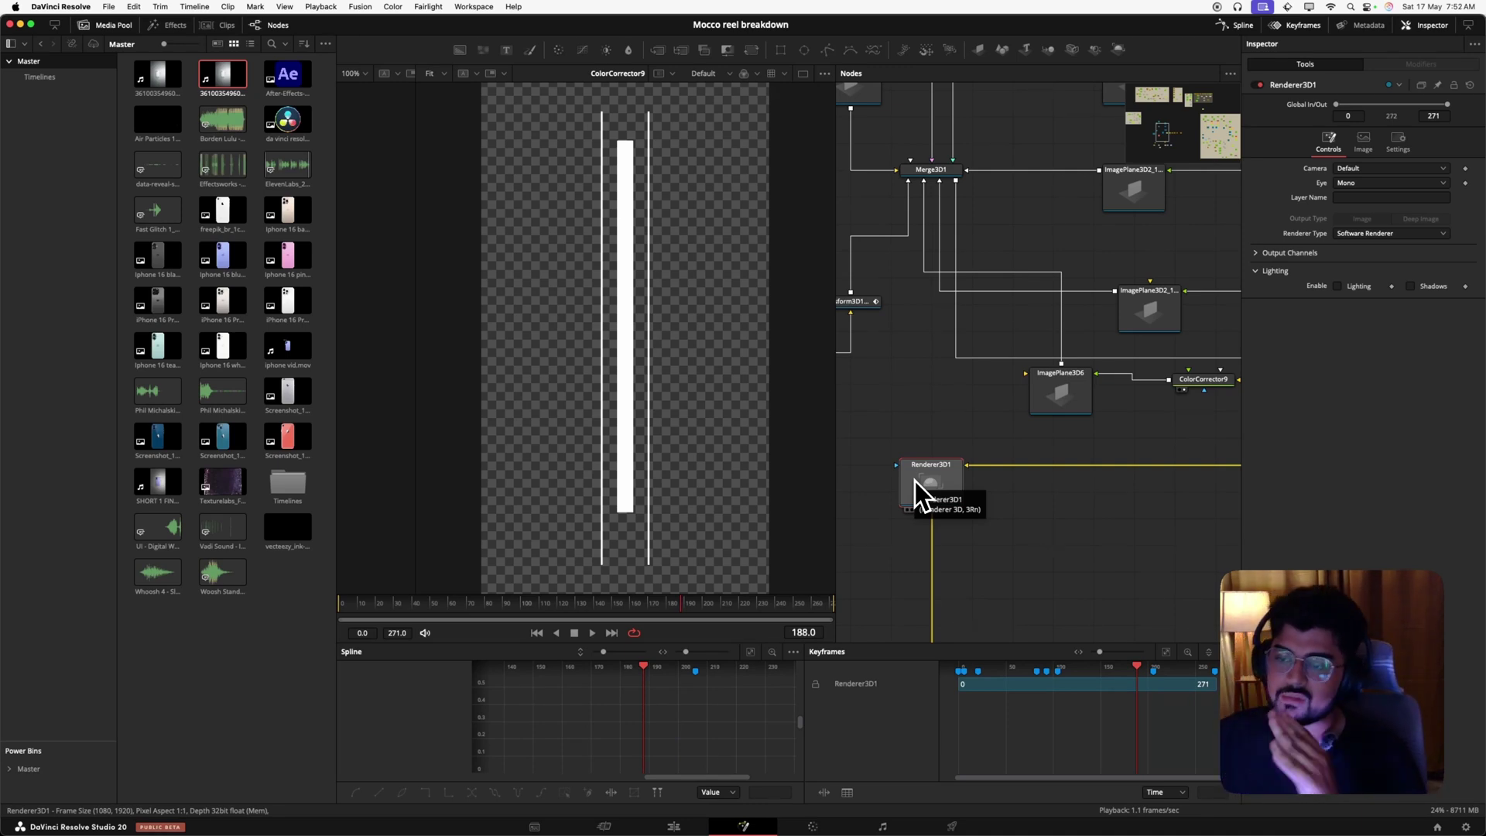
{"action": "scroll", "coordinate": [928, 480], "scroll_direction": "up", "scroll_amount": 3}
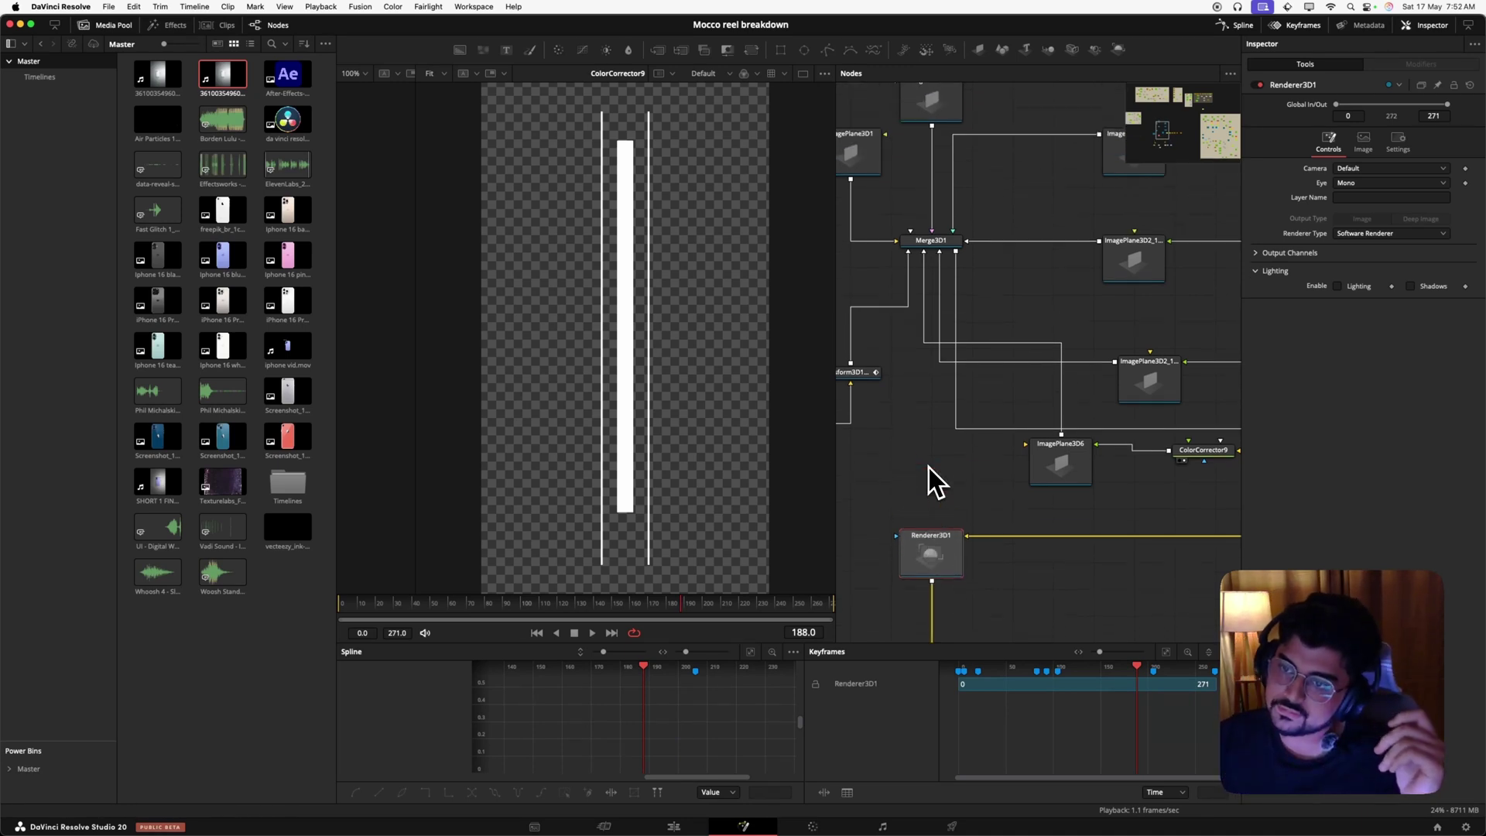
{"action": "scroll", "coordinate": [917, 480], "scroll_direction": "left", "scroll_amount": 3}
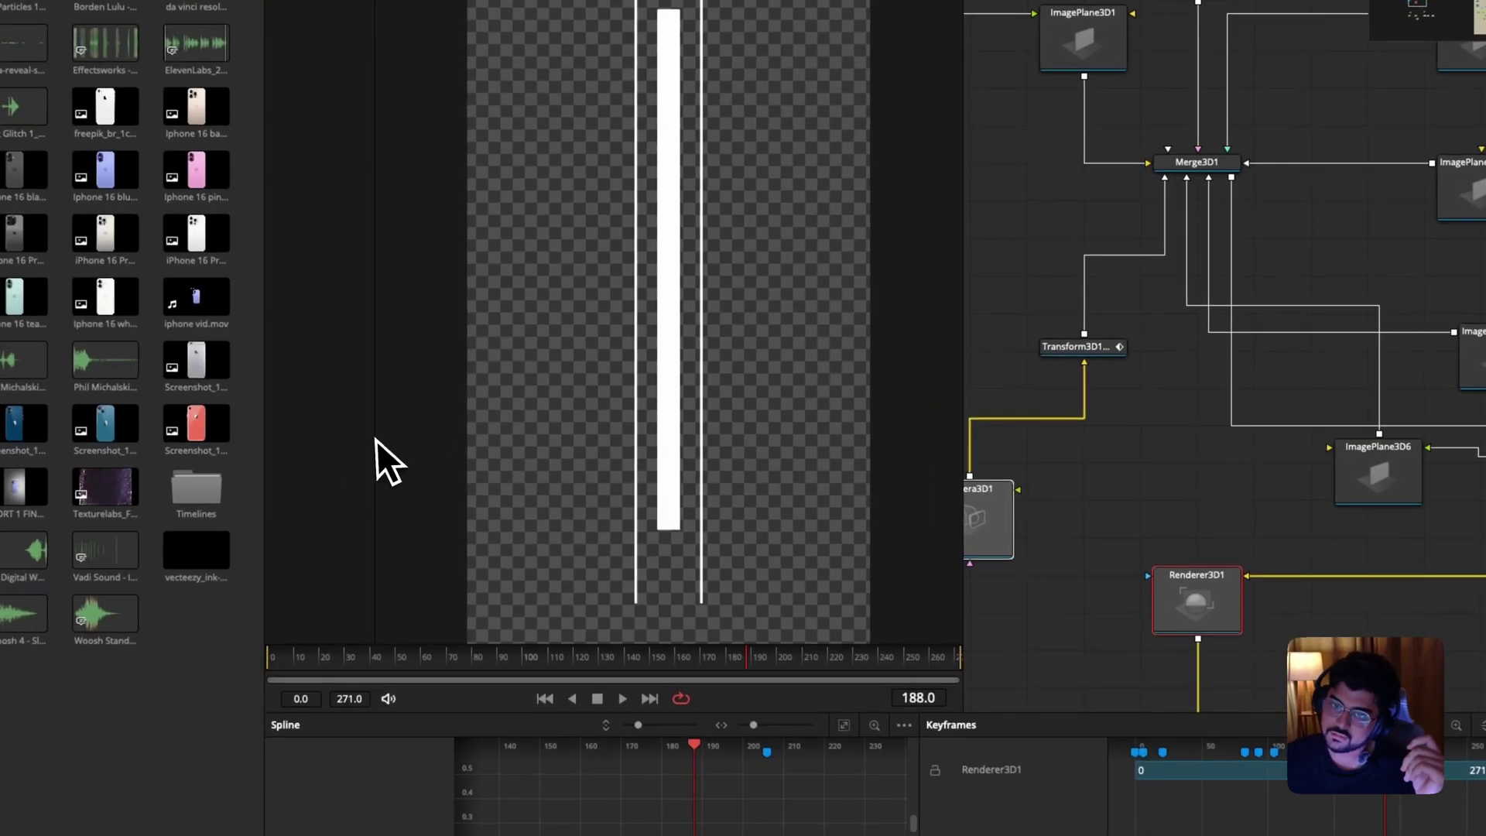
{"action": "left_click_drag", "start_coordinate": [373, 434], "coordinate": [524, 407]}
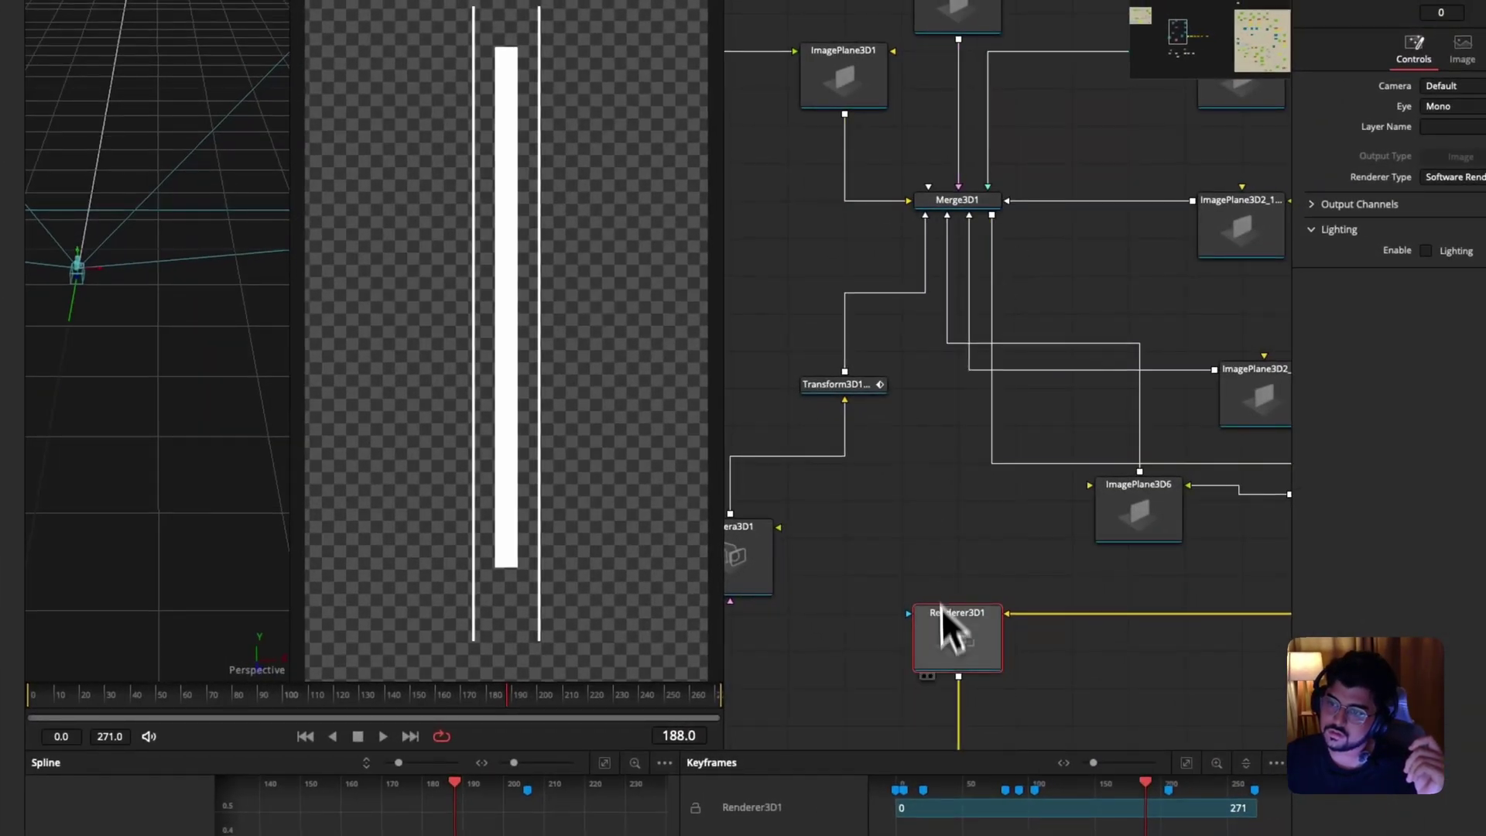
{"action": "left_click_drag", "start_coordinate": [941, 607], "coordinate": [148, 343]}
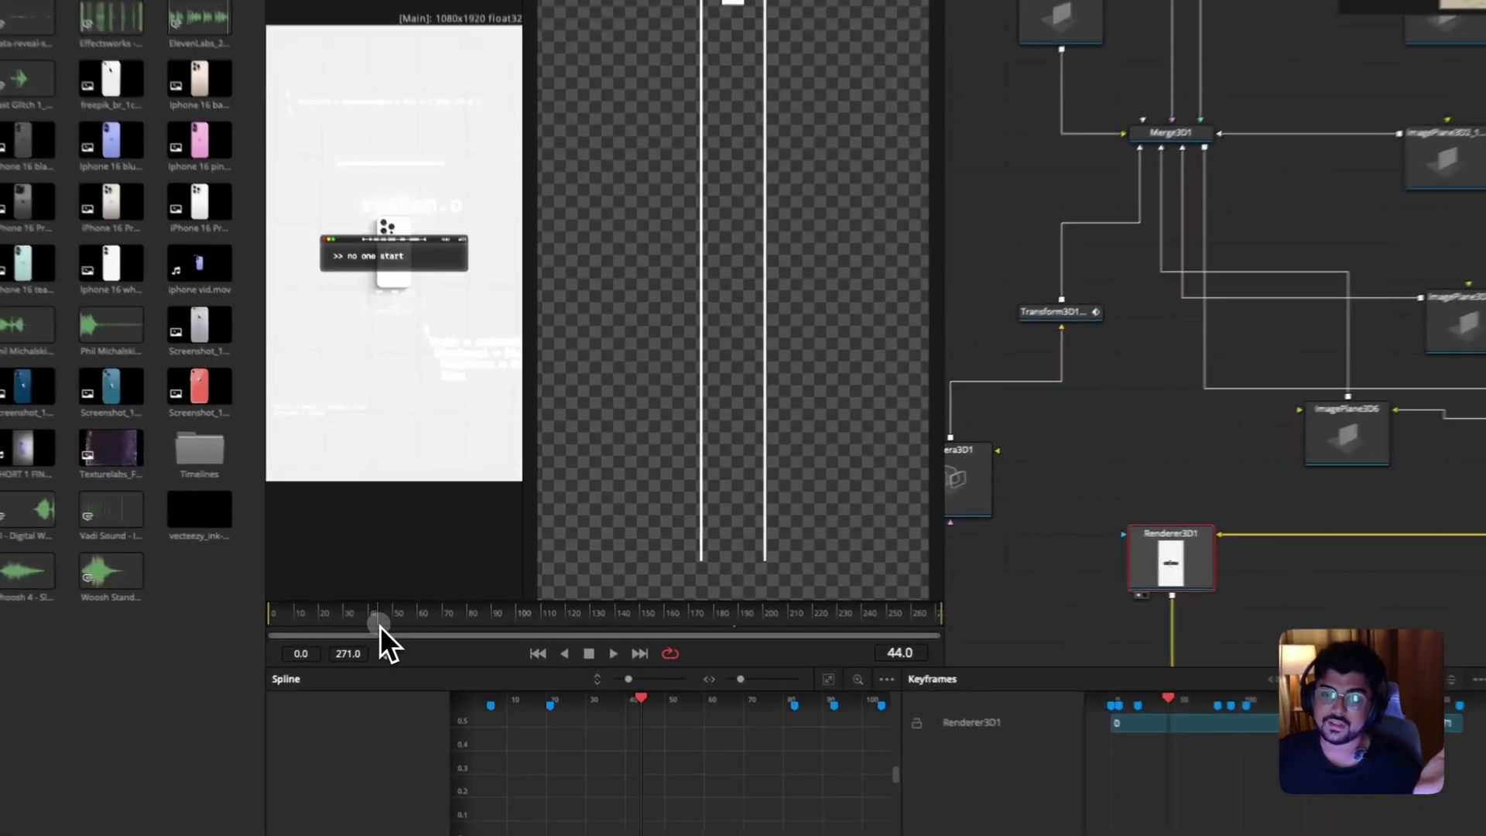
Scrub the composition to frame 41, follow Renderer3D1's output to Merge3, and show Merge3 in place of Renderer3D1.
{"action": "left_click_drag", "start_coordinate": [426, 619], "coordinate": [368, 630]}
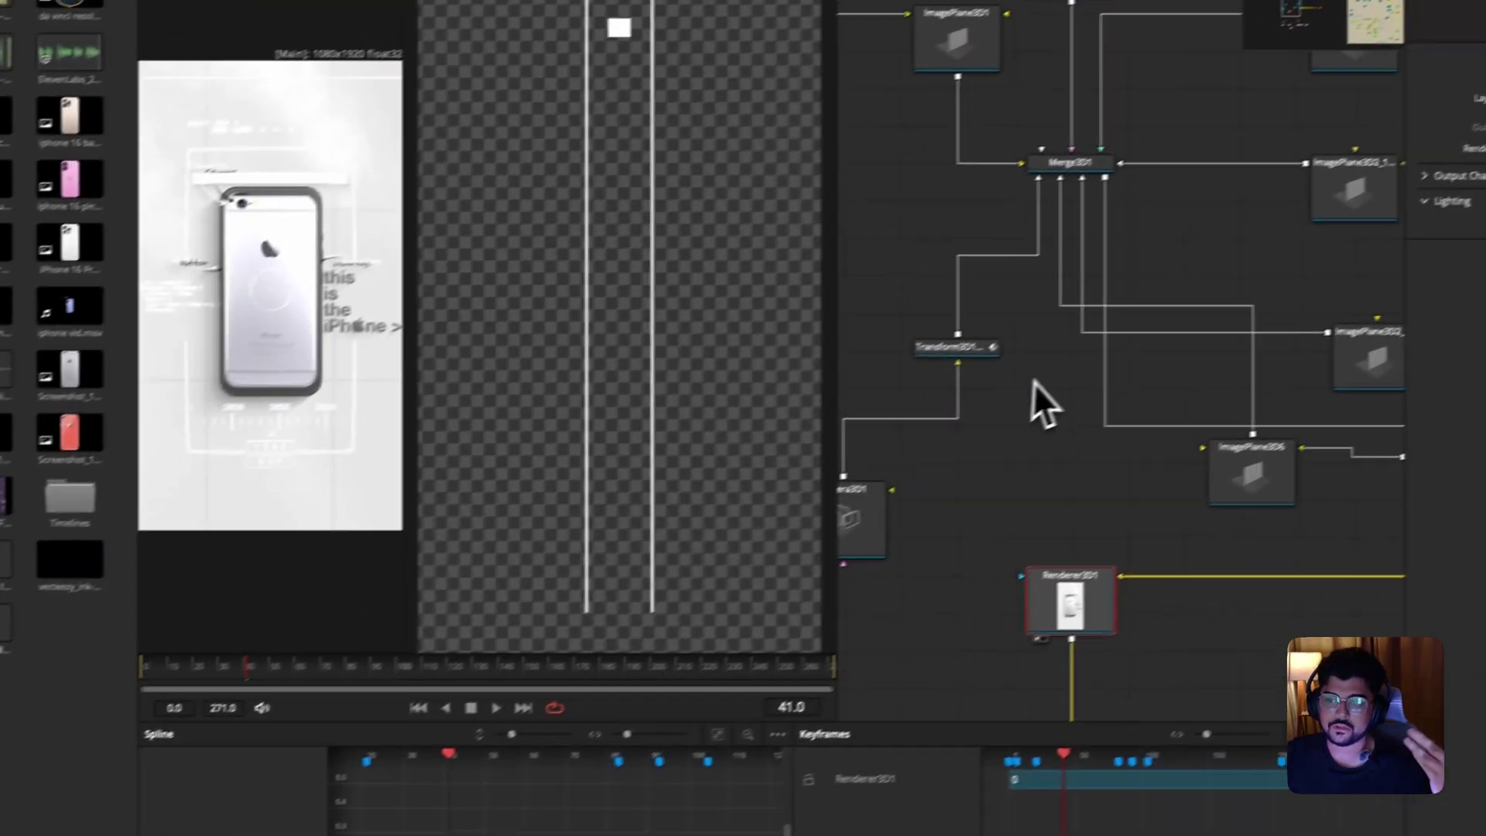
{"action": "scroll", "coordinate": [1151, 333], "scroll_direction": "down", "scroll_amount": 8}
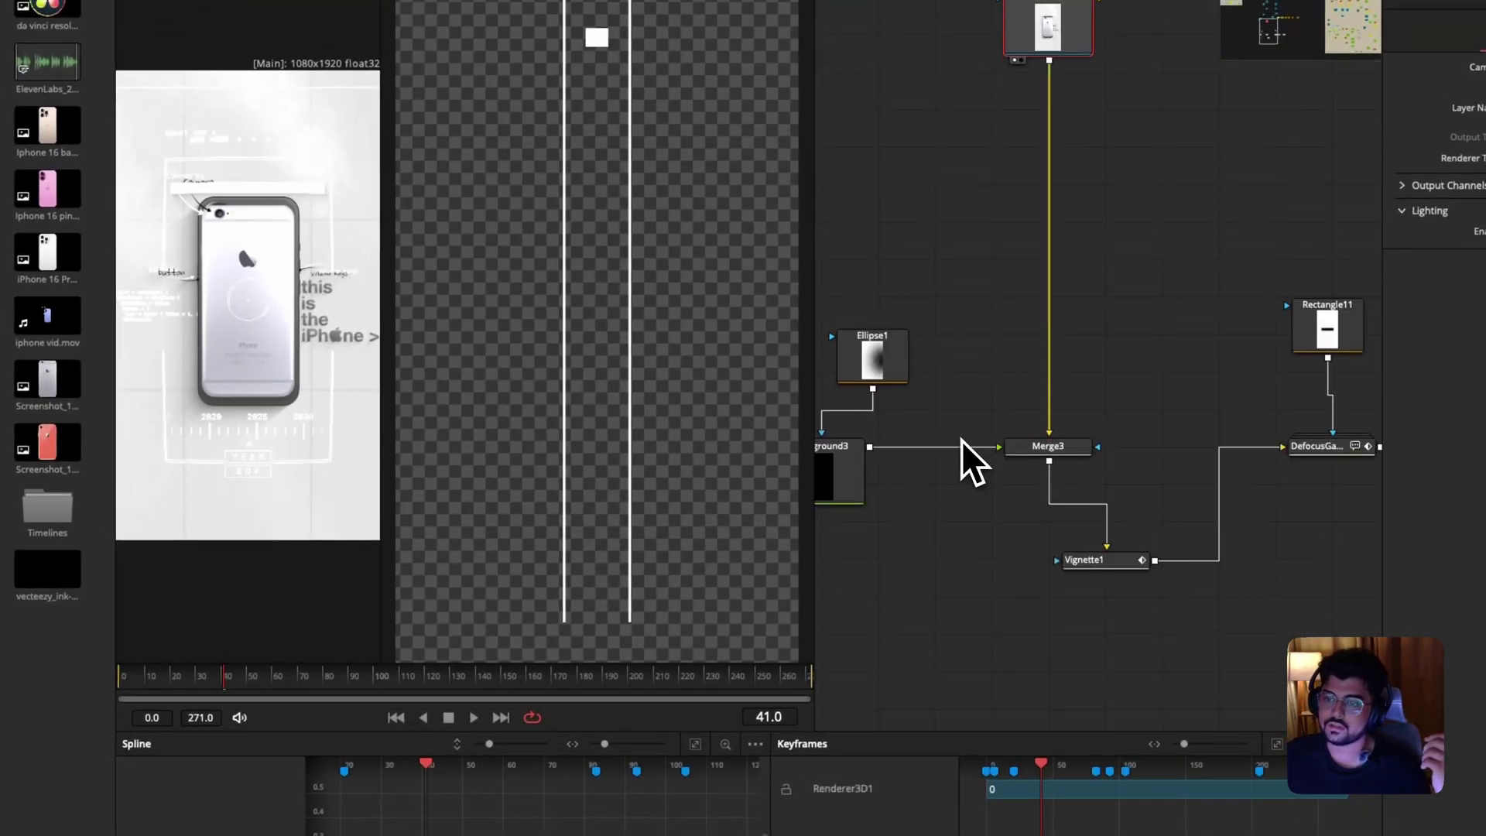
{"action": "scroll", "coordinate": [968, 452], "scroll_direction": "left", "scroll_amount": 2}
{"action": "left_click", "coordinate": [1098, 447]}
{"action": "left_click_drag", "start_coordinate": [1098, 447], "coordinate": [947, 446]}
{"action": "key", "text": "ctrl+z"}
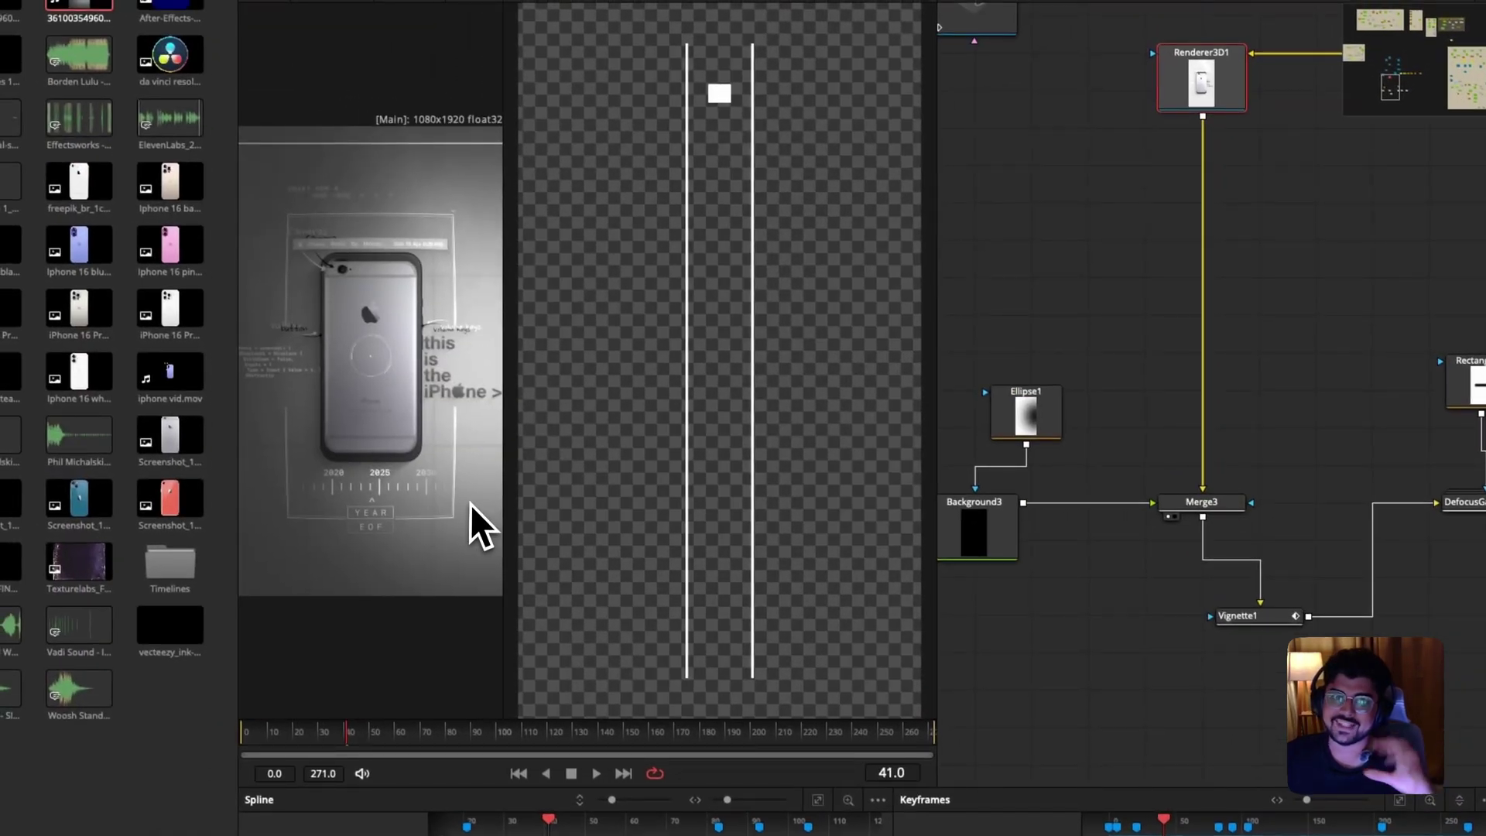
Select Background3 and its Ellipse1 mask to examine how the soft-edged ellipse shapes the dark background behind the phone.
{"action": "left_click", "coordinate": [986, 509]}
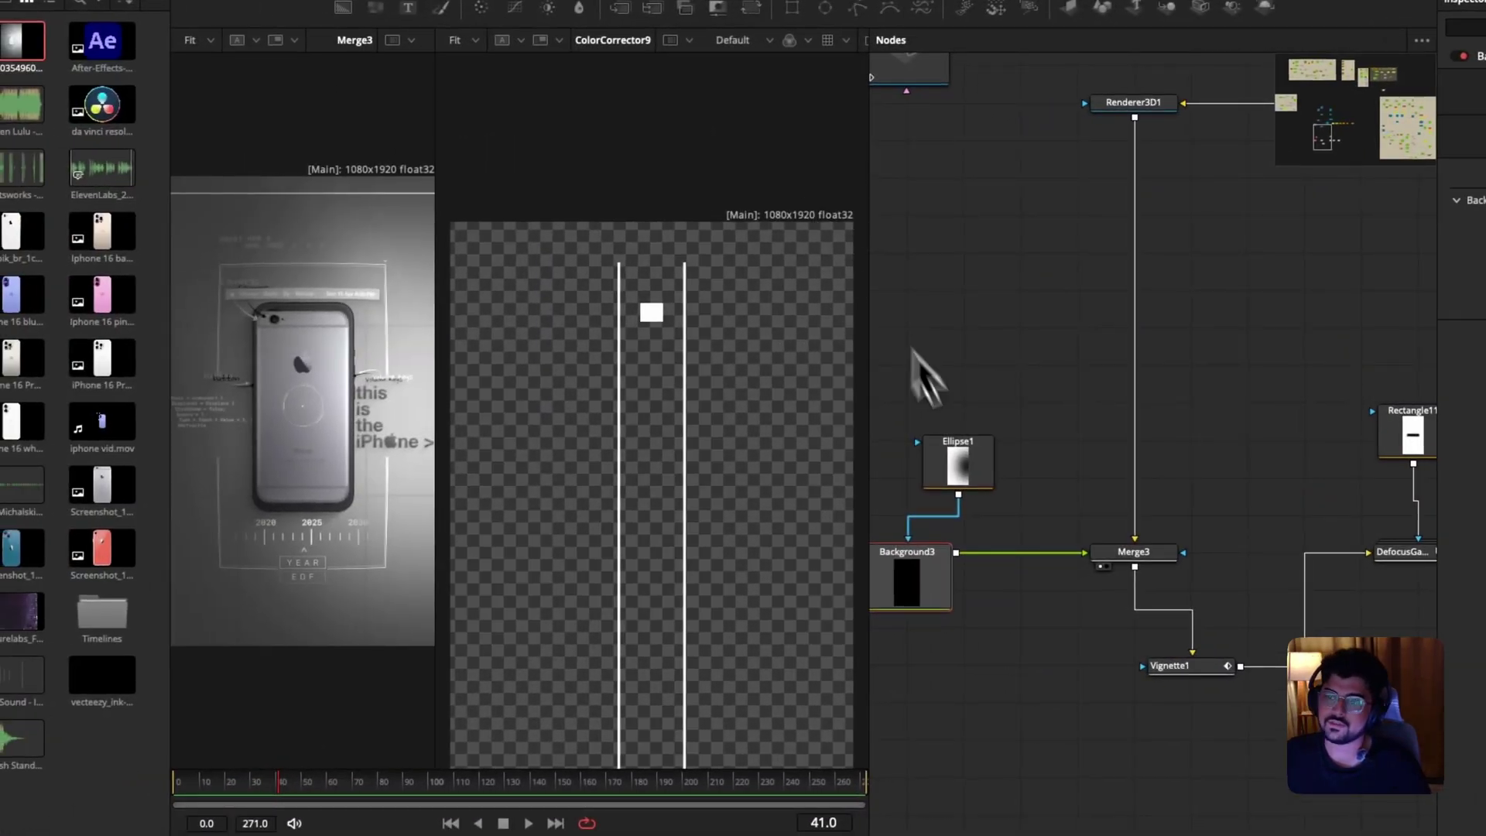
{"action": "left_click", "coordinate": [977, 474]}
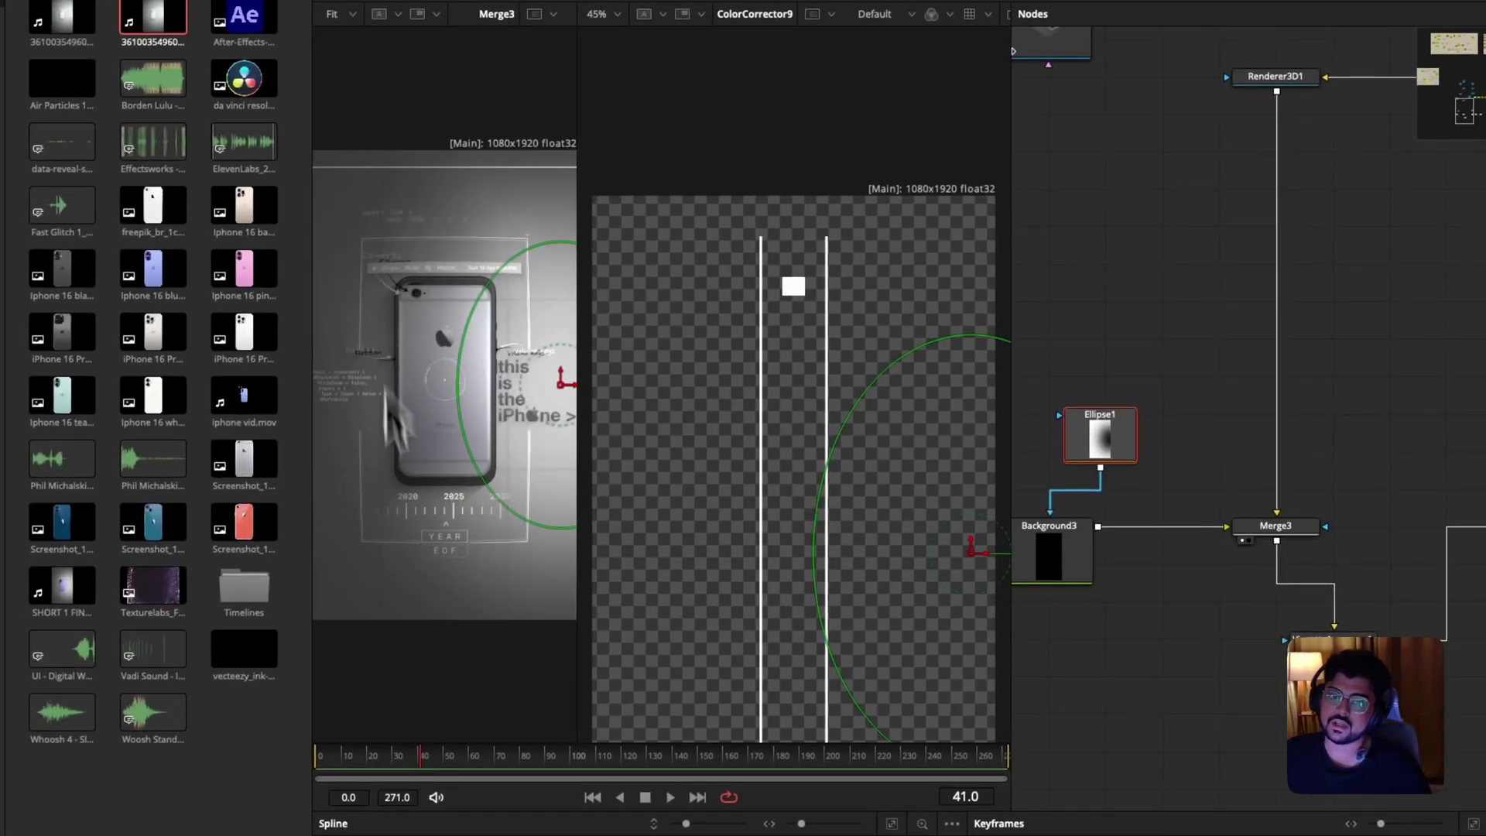
{"action": "left_click", "coordinate": [1045, 569]}
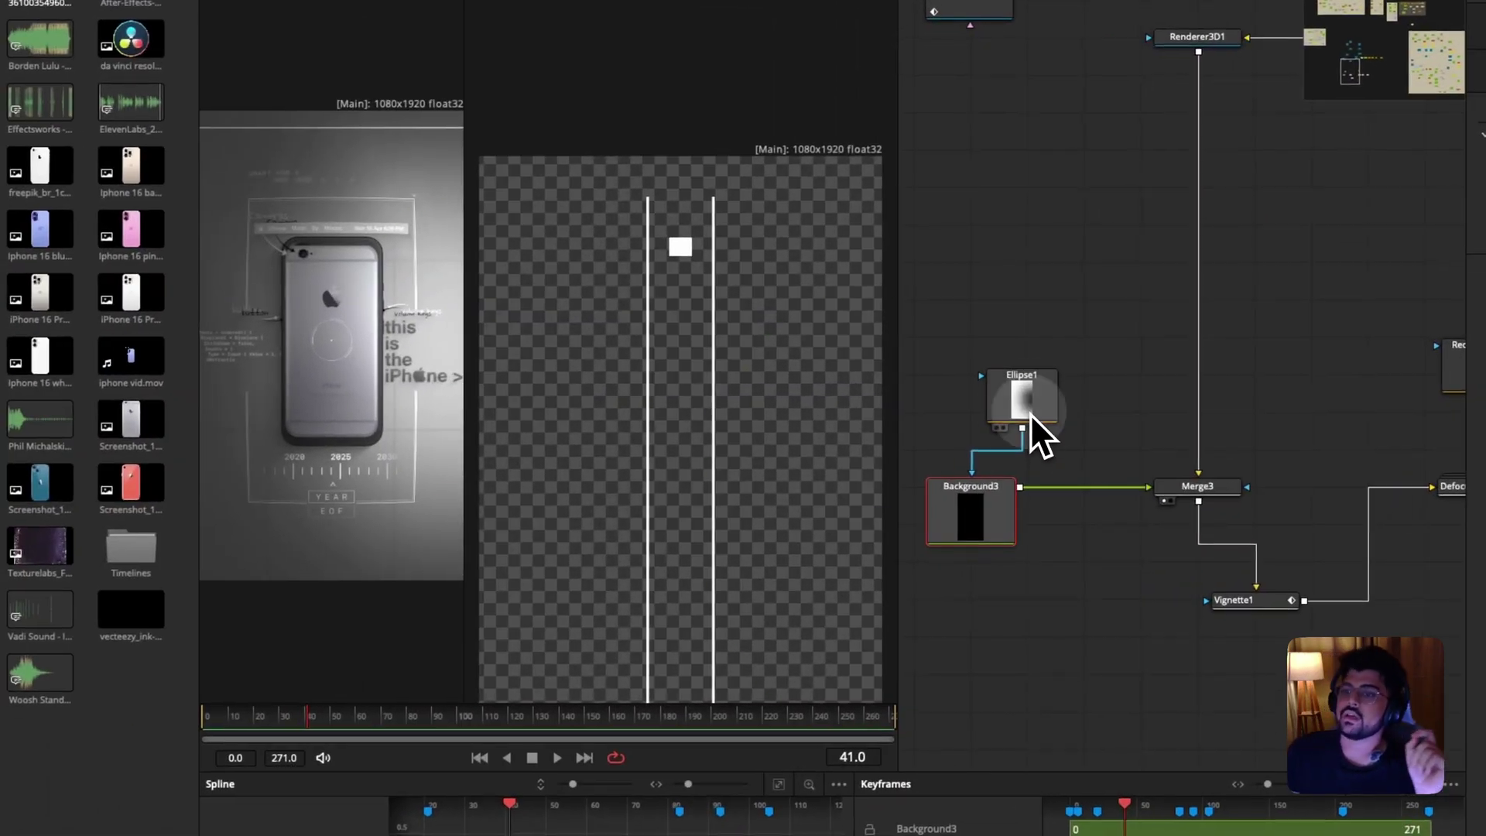
{"action": "left_click", "coordinate": [708, 453]}
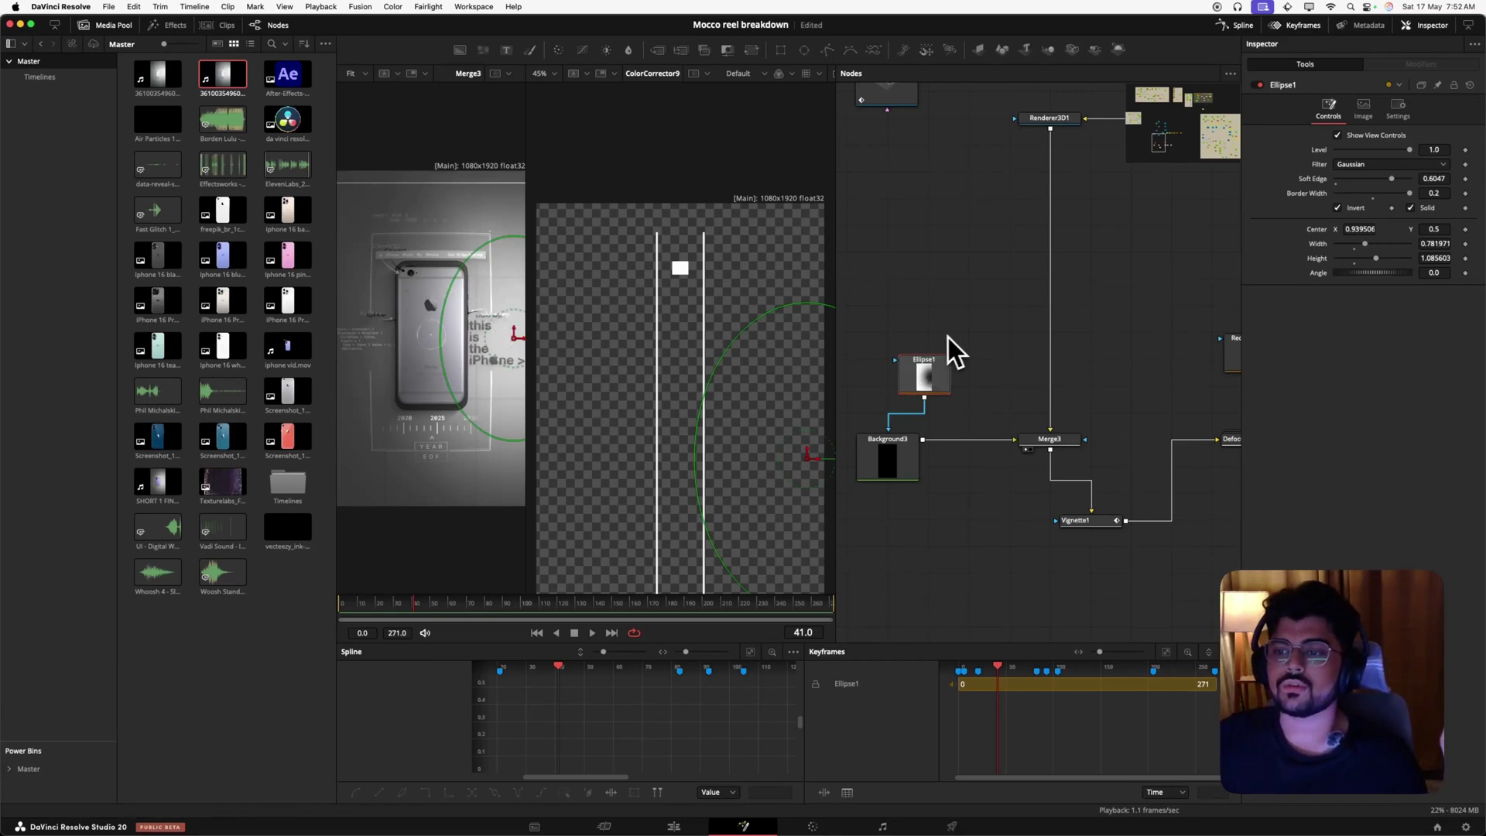
Locate the Underlay1 group and examine its background, grid, lens distortion, transform and text nodes.
{"action": "scroll", "coordinate": [936, 342], "scroll_direction": "left", "scroll_amount": 10}
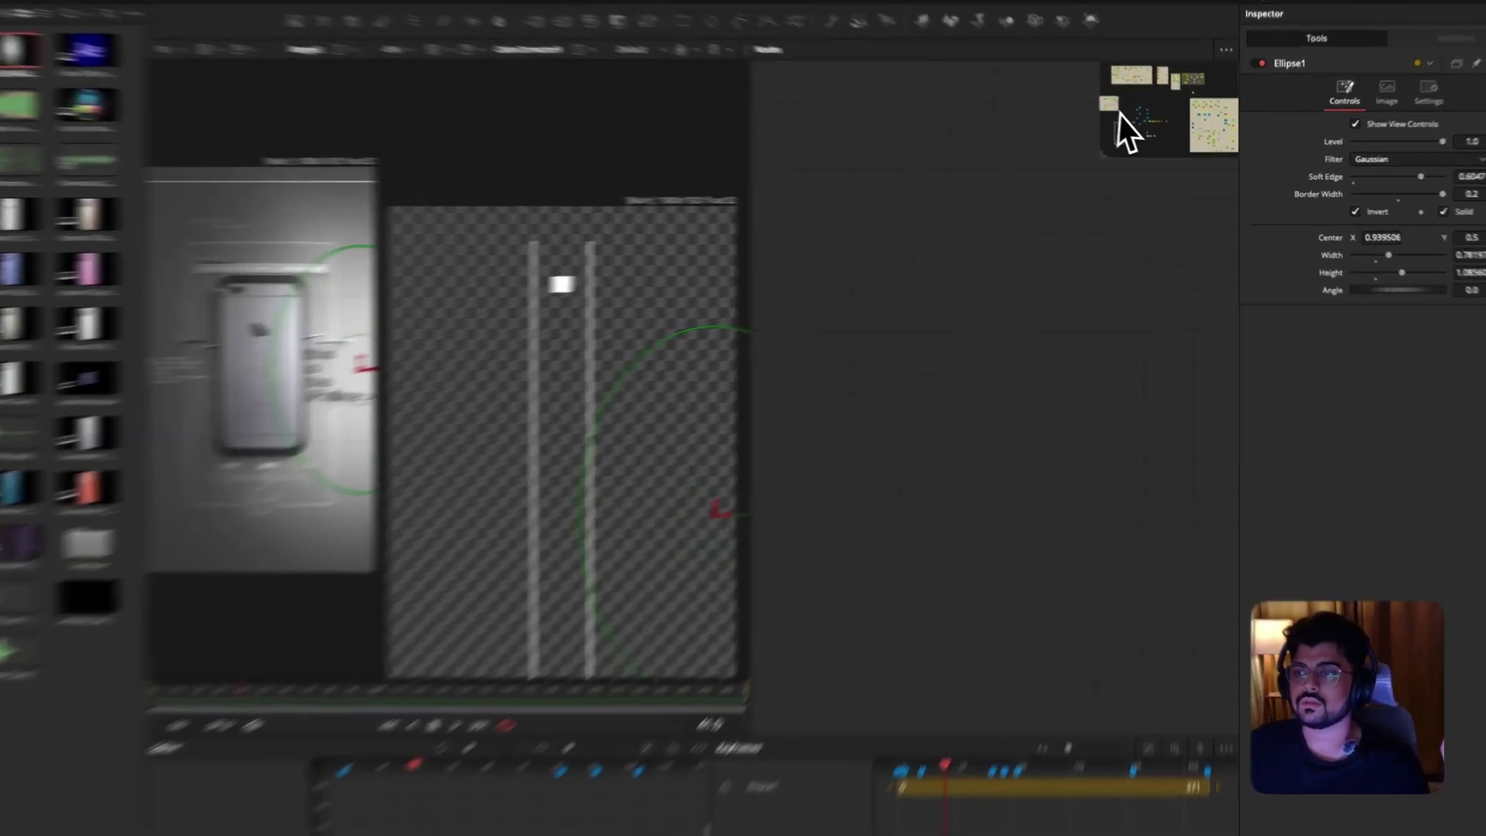
{"action": "left_click_drag", "start_coordinate": [1140, 143], "coordinate": [1134, 123]}
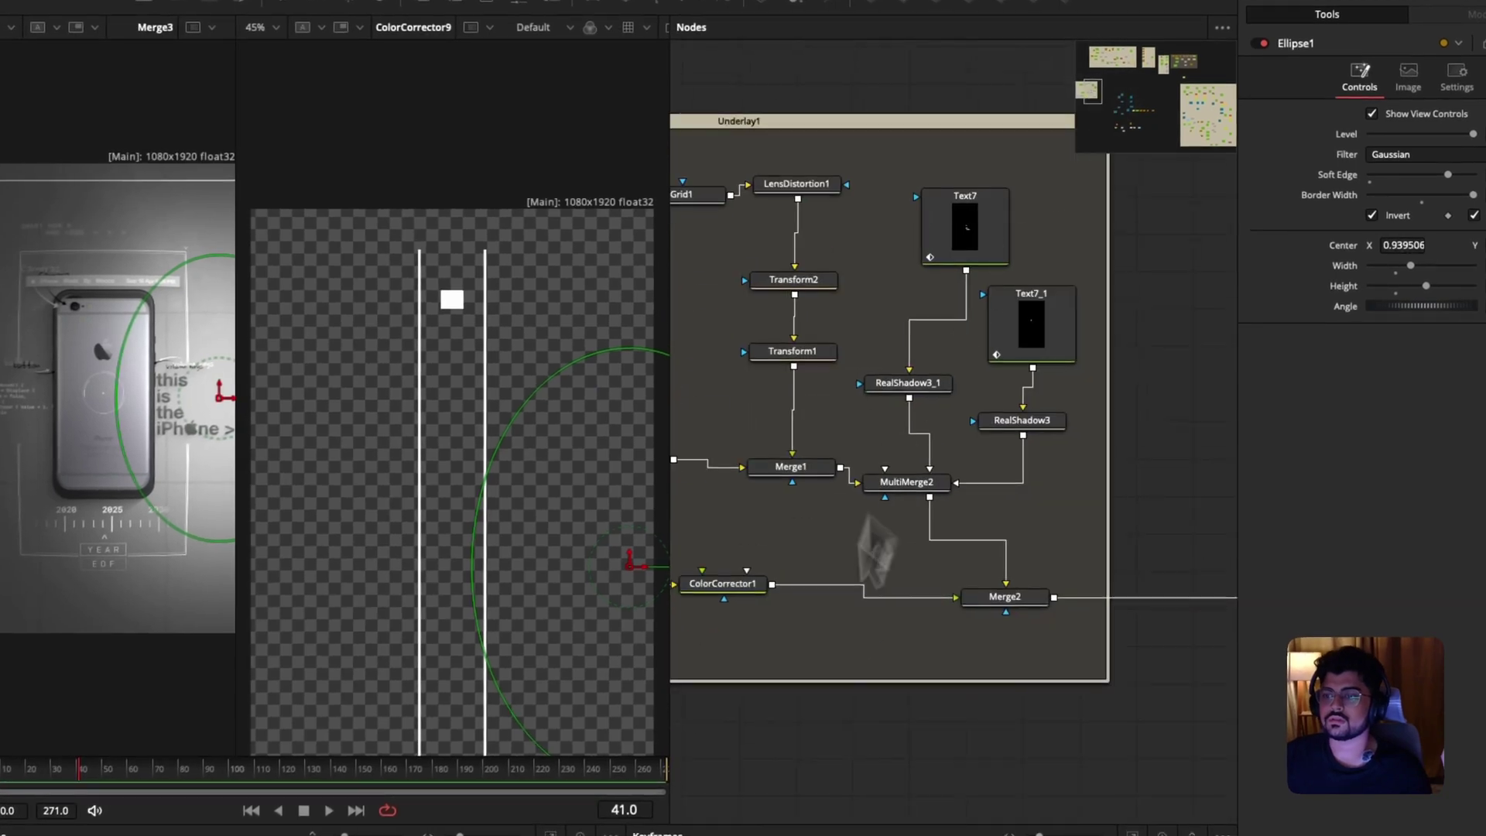
{"action": "scroll", "coordinate": [834, 510], "scroll_direction": "left", "scroll_amount": 6}
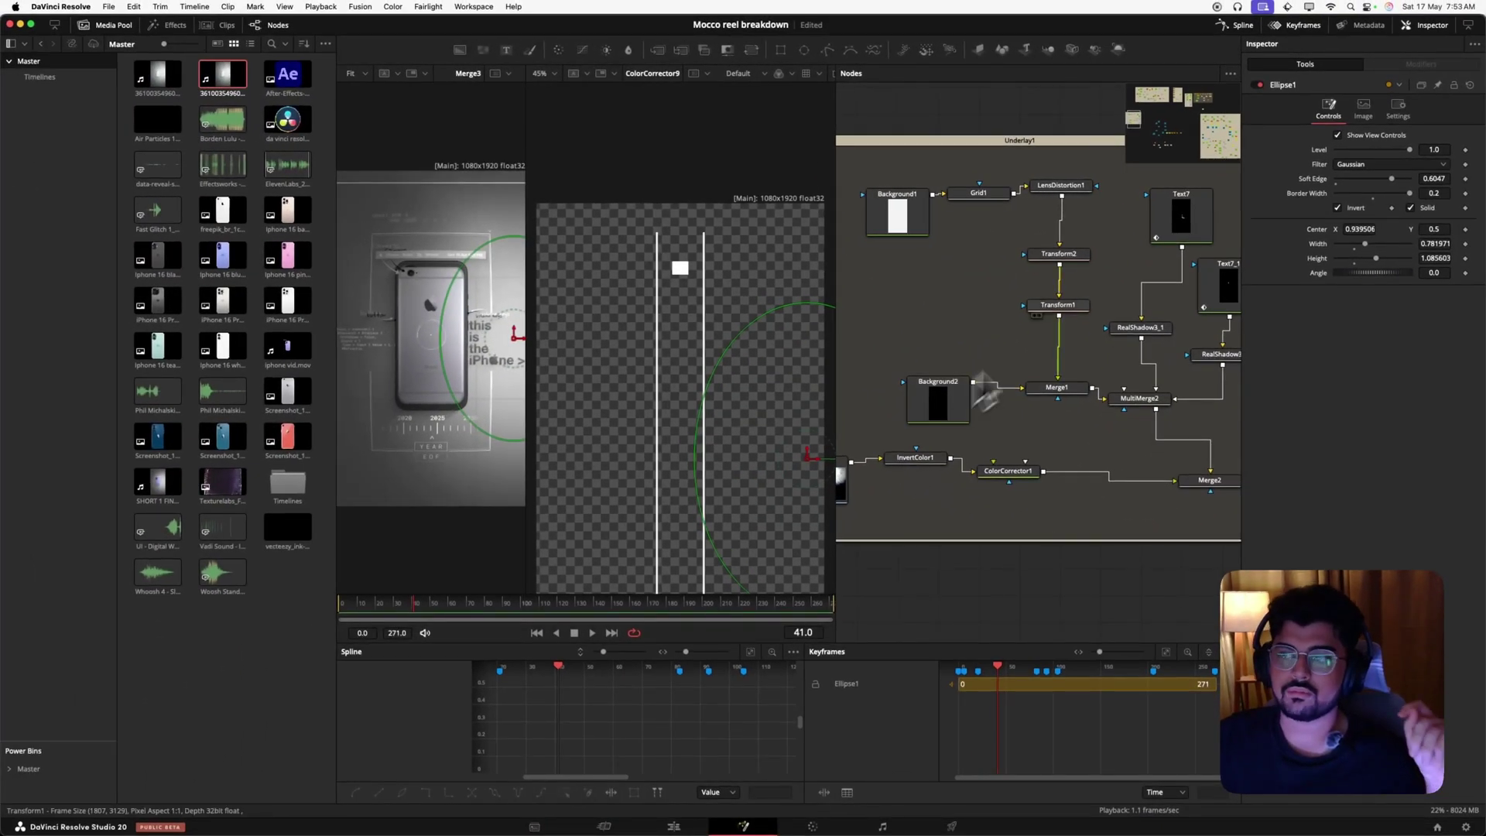
Return to the Merge3 branch, show Vignette1 in the viewer beside Merge3, and scrub to frame 208.
{"action": "left_click_drag", "start_coordinate": [1168, 140], "coordinate": [1210, 182]}
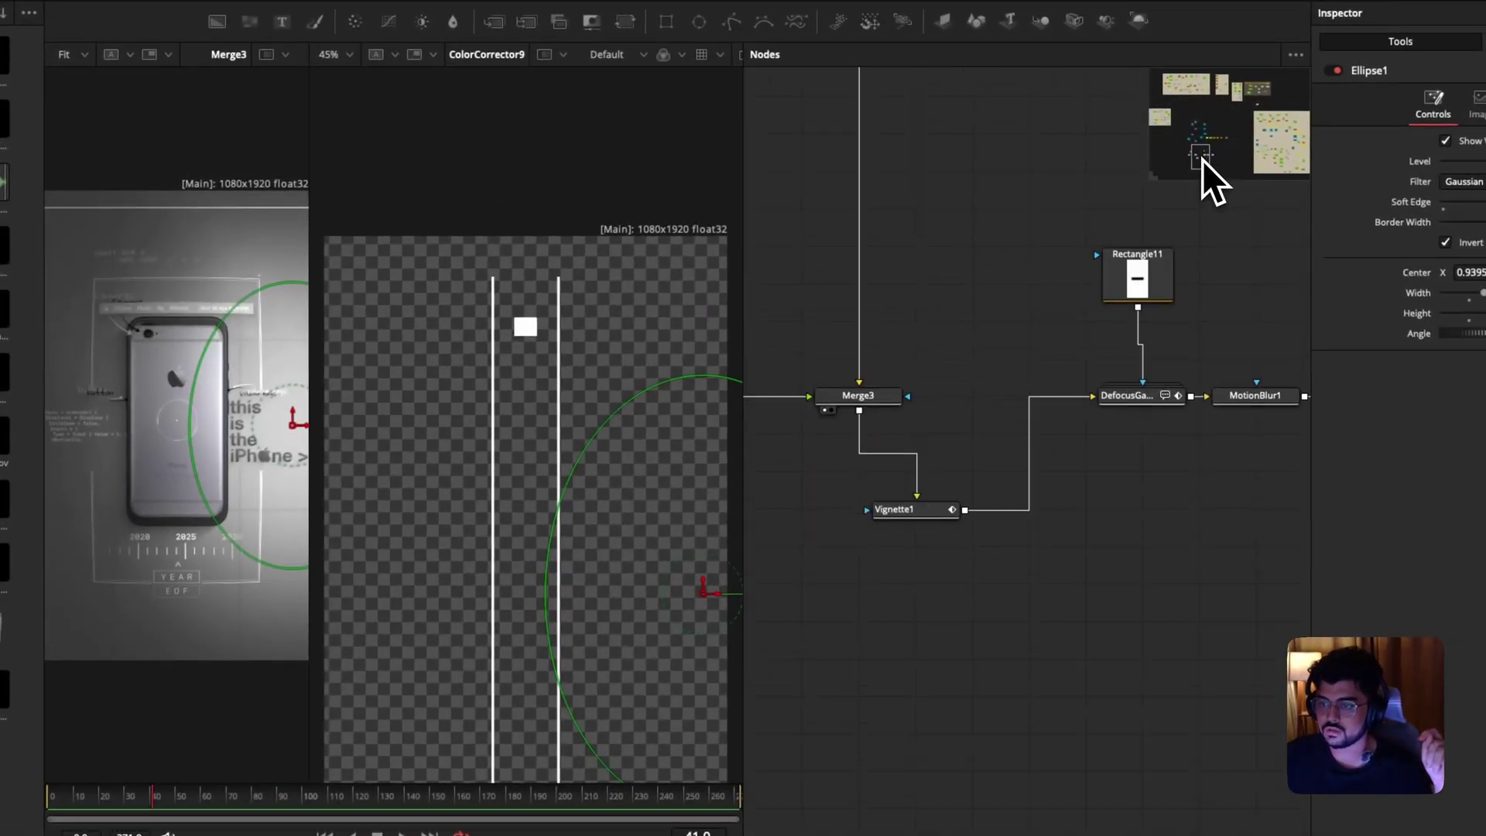
{"action": "left_click", "coordinate": [898, 509]}
{"action": "left_click_drag", "start_coordinate": [917, 546], "coordinate": [554, 490]}
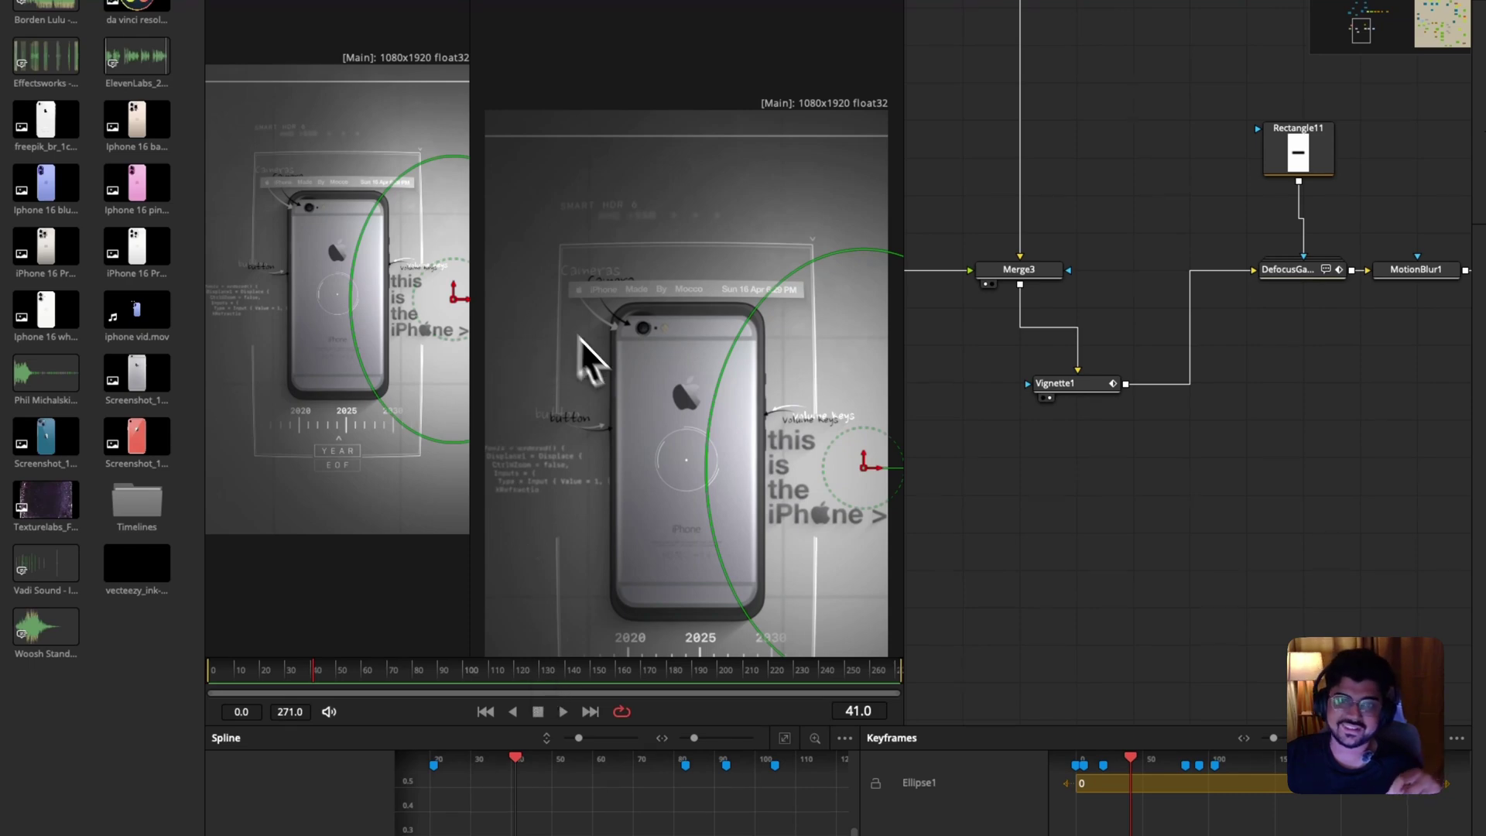
{"action": "left_click_drag", "start_coordinate": [647, 678], "coordinate": [740, 673]}
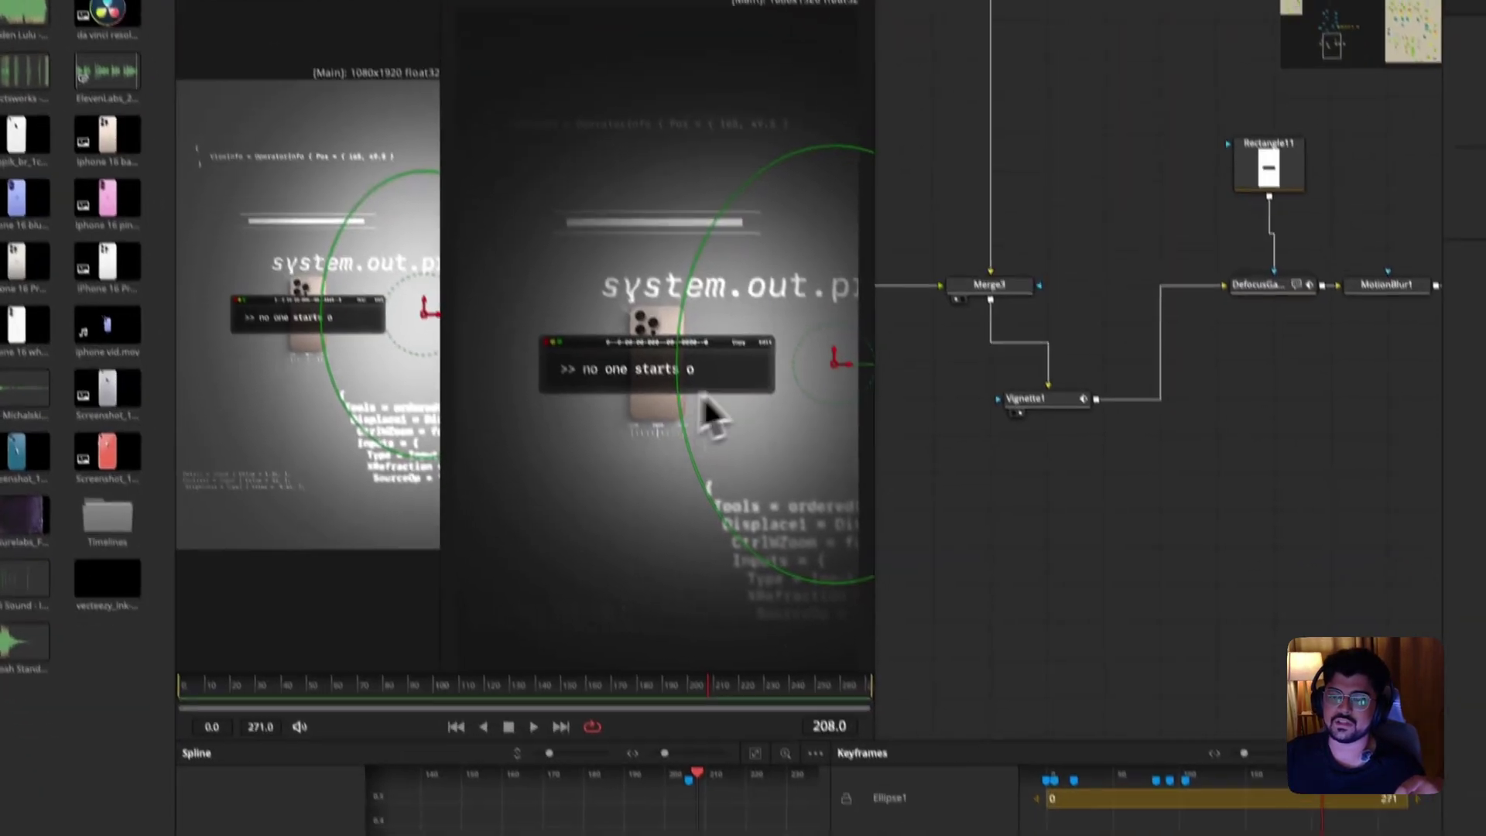
Select Vignette1, expand its Size keyframes in the keyframes editor, and scrub to frame 173 to examine the vignette animation.
{"action": "left_click", "coordinate": [1040, 400]}
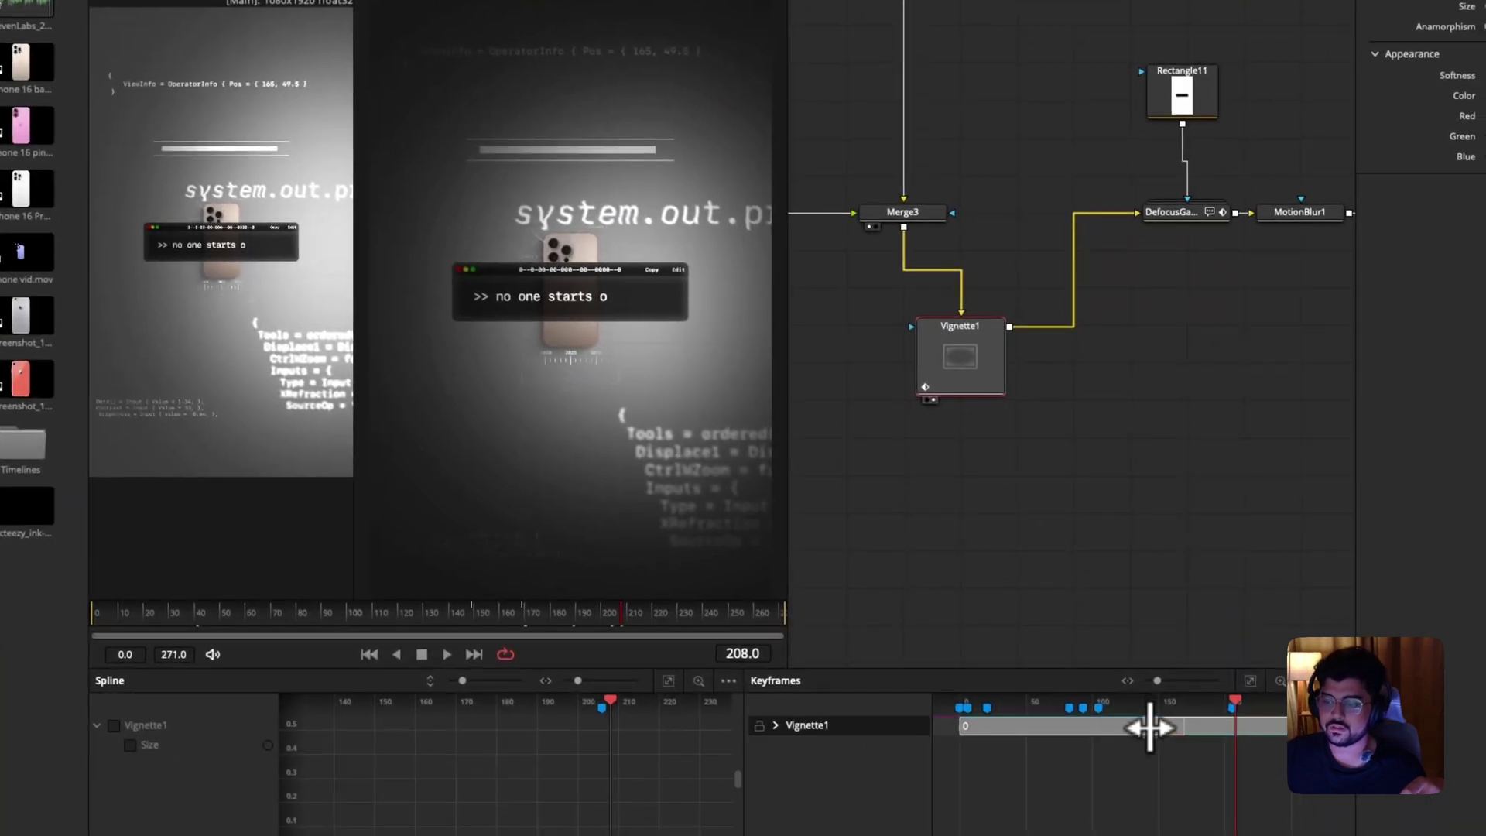
{"action": "left_click", "coordinate": [1150, 727]}
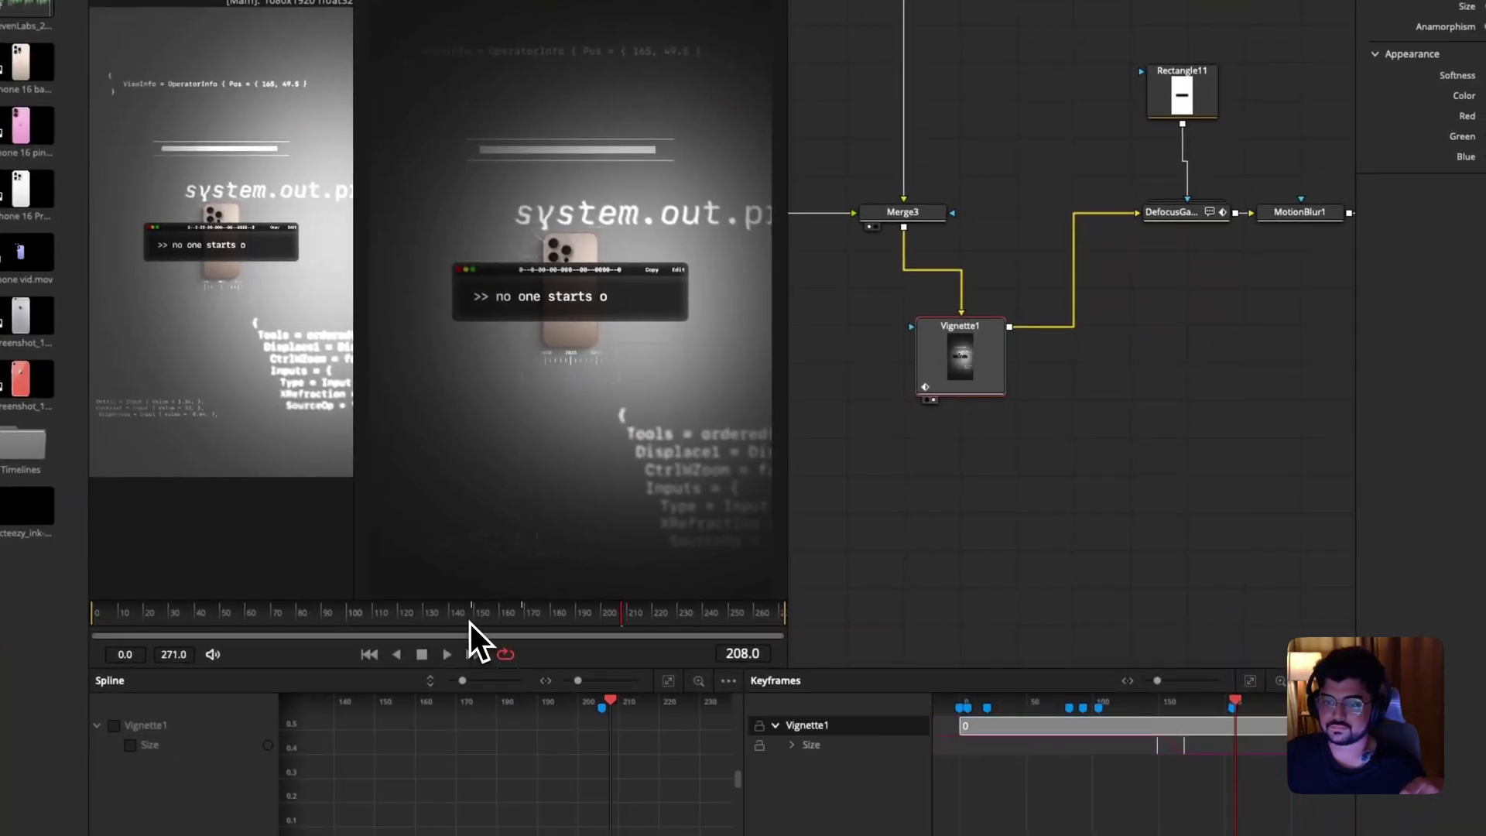
{"action": "left_click_drag", "start_coordinate": [470, 624], "coordinate": [535, 596]}
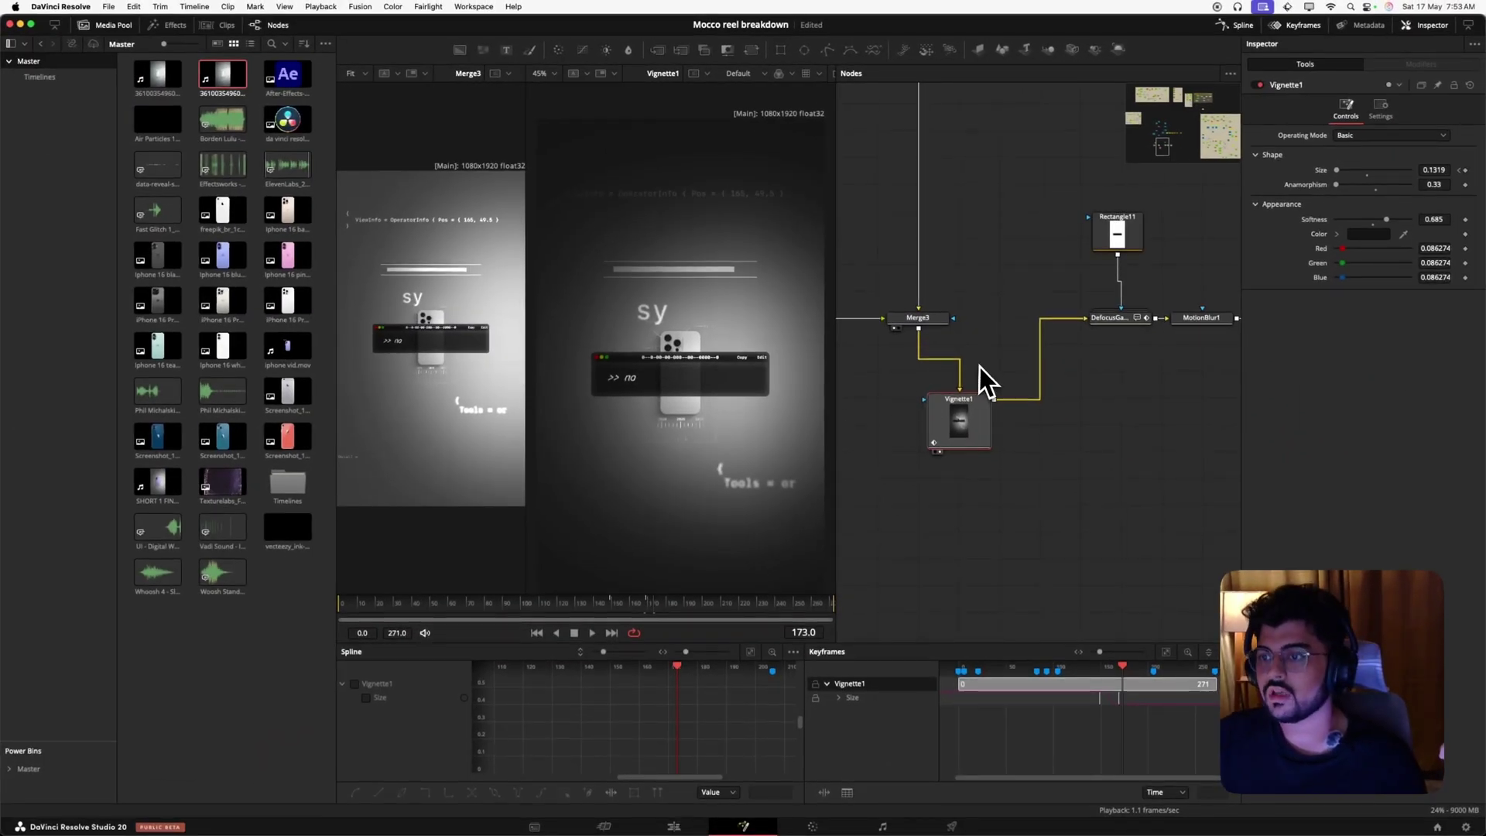
Select DefocusGamma, expand its keyframe tracks, and scrub between frames 0, 21, 182 and 185 to examine the defocus animation.
{"action": "left_click", "coordinate": [1116, 318]}
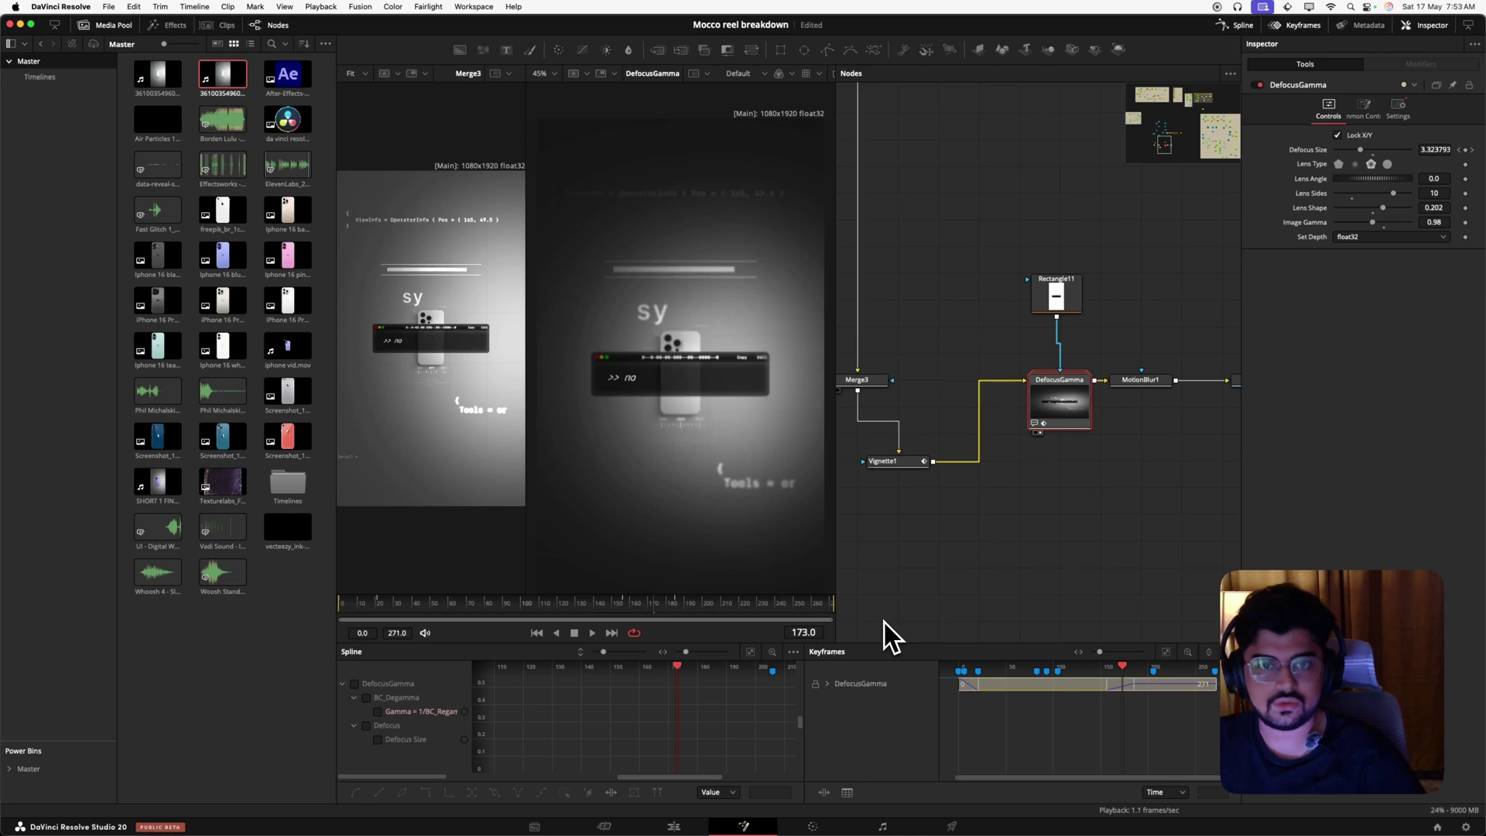
{"action": "left_click", "coordinate": [1049, 682]}
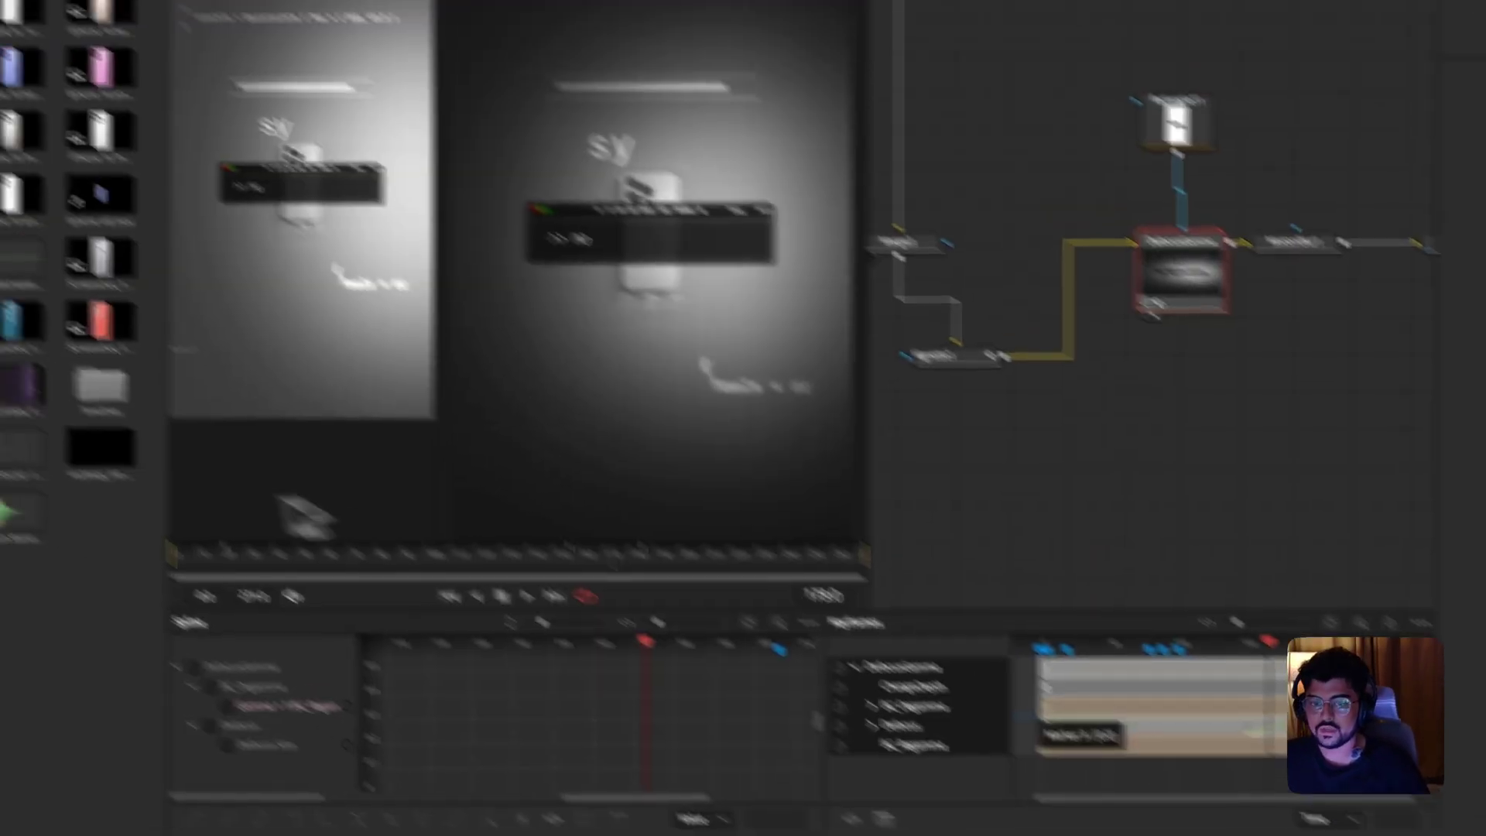
{"action": "left_click_drag", "start_coordinate": [138, 508], "coordinate": [103, 517]}
{"action": "left_click_drag", "start_coordinate": [304, 643], "coordinate": [392, 631]}
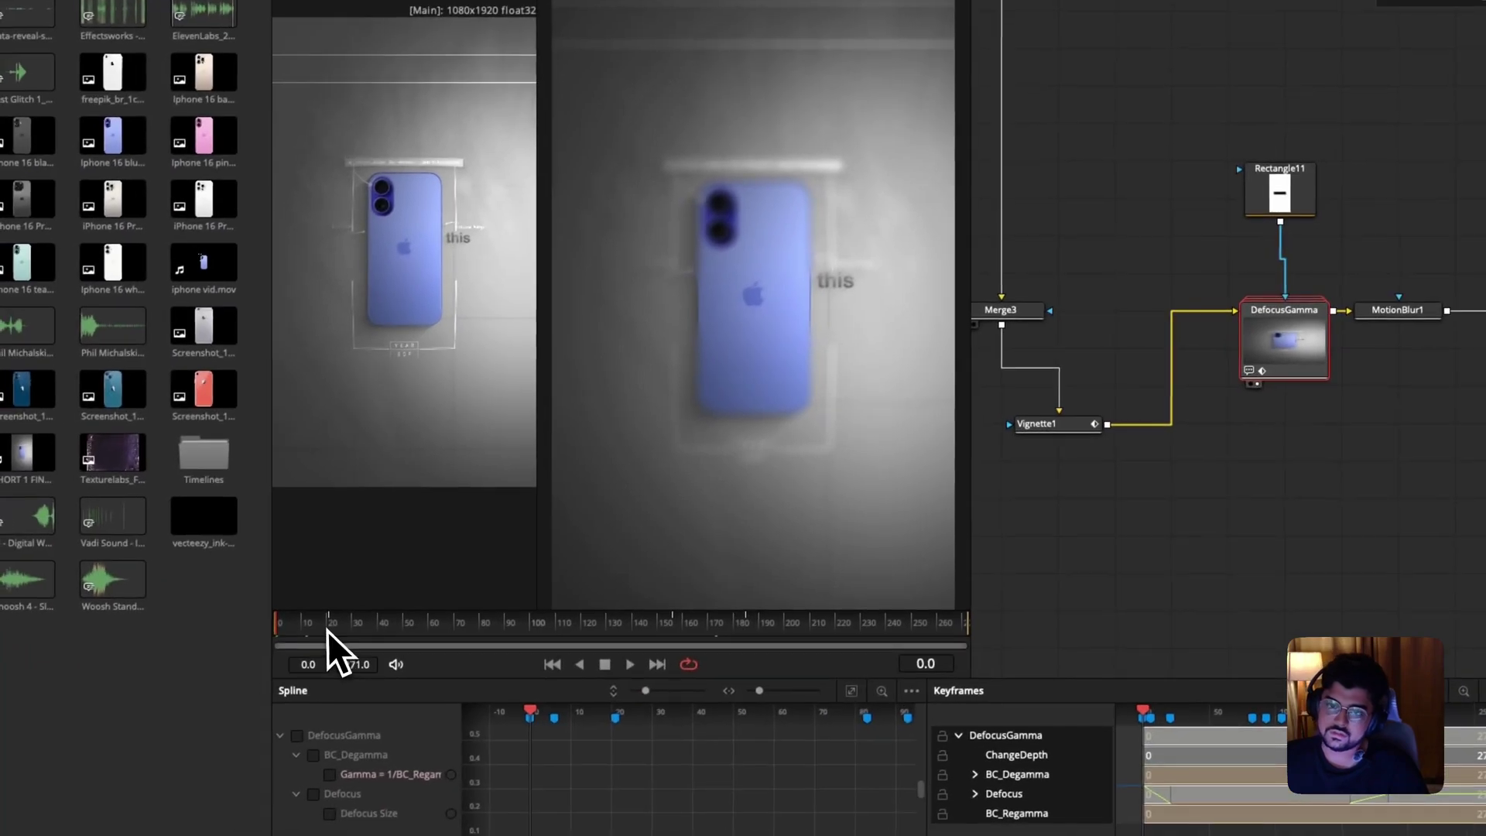
{"action": "left_click", "coordinate": [328, 629]}
{"action": "left_click", "coordinate": [335, 625]}
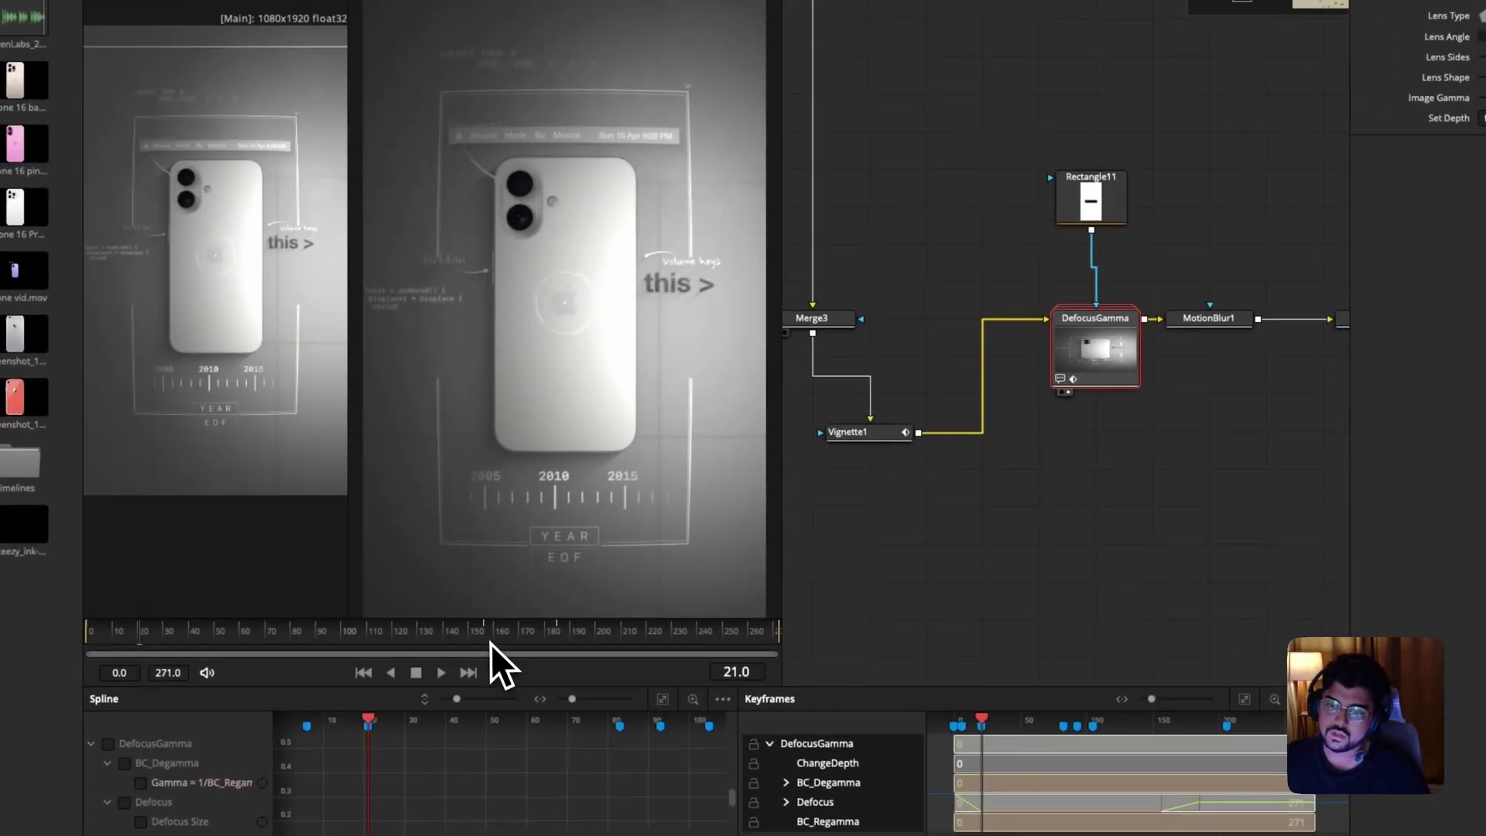
{"action": "left_click", "coordinate": [281, 796]}
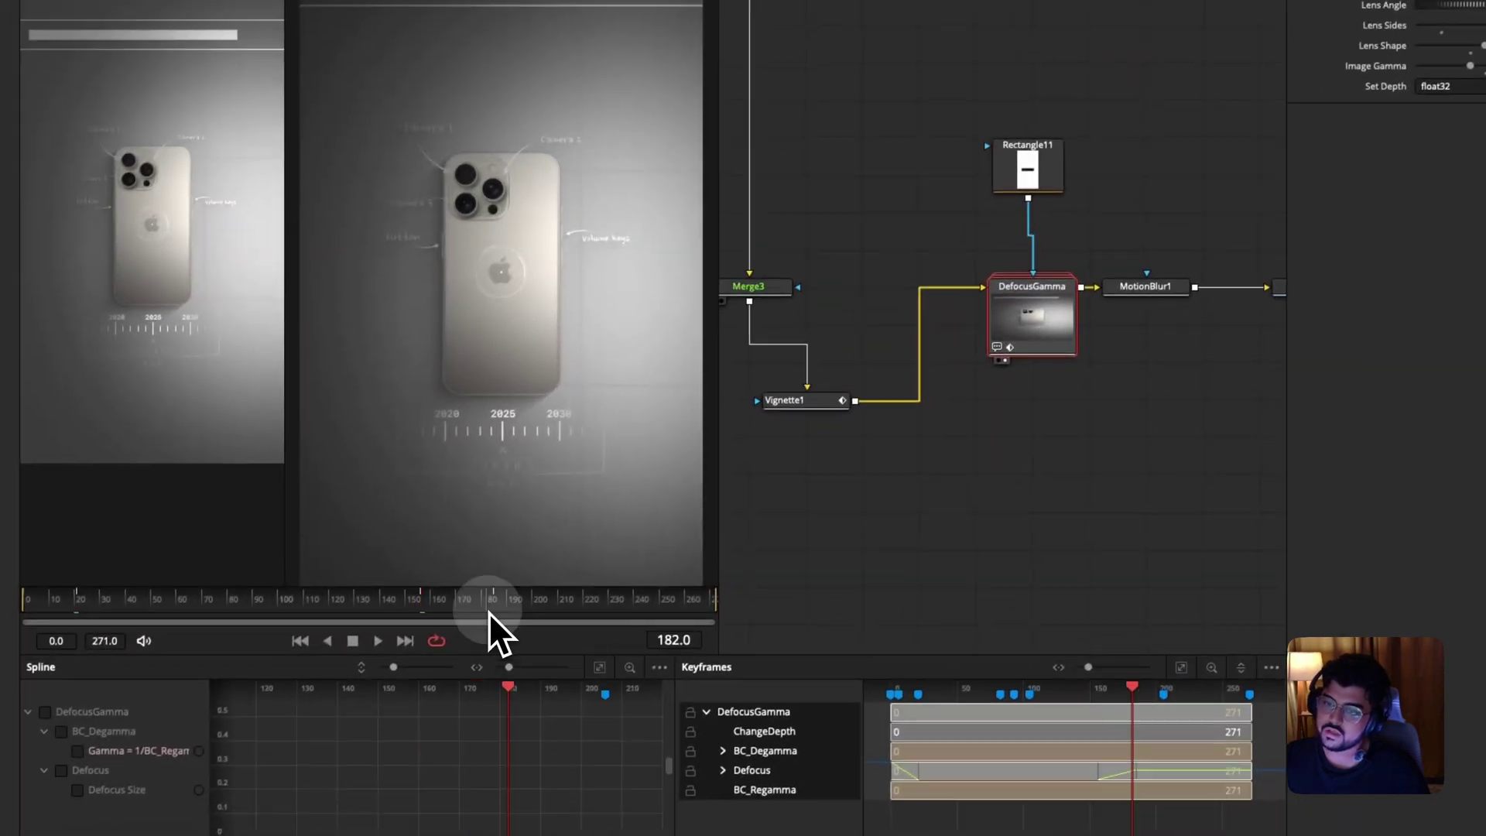
{"action": "left_click", "coordinate": [468, 650]}
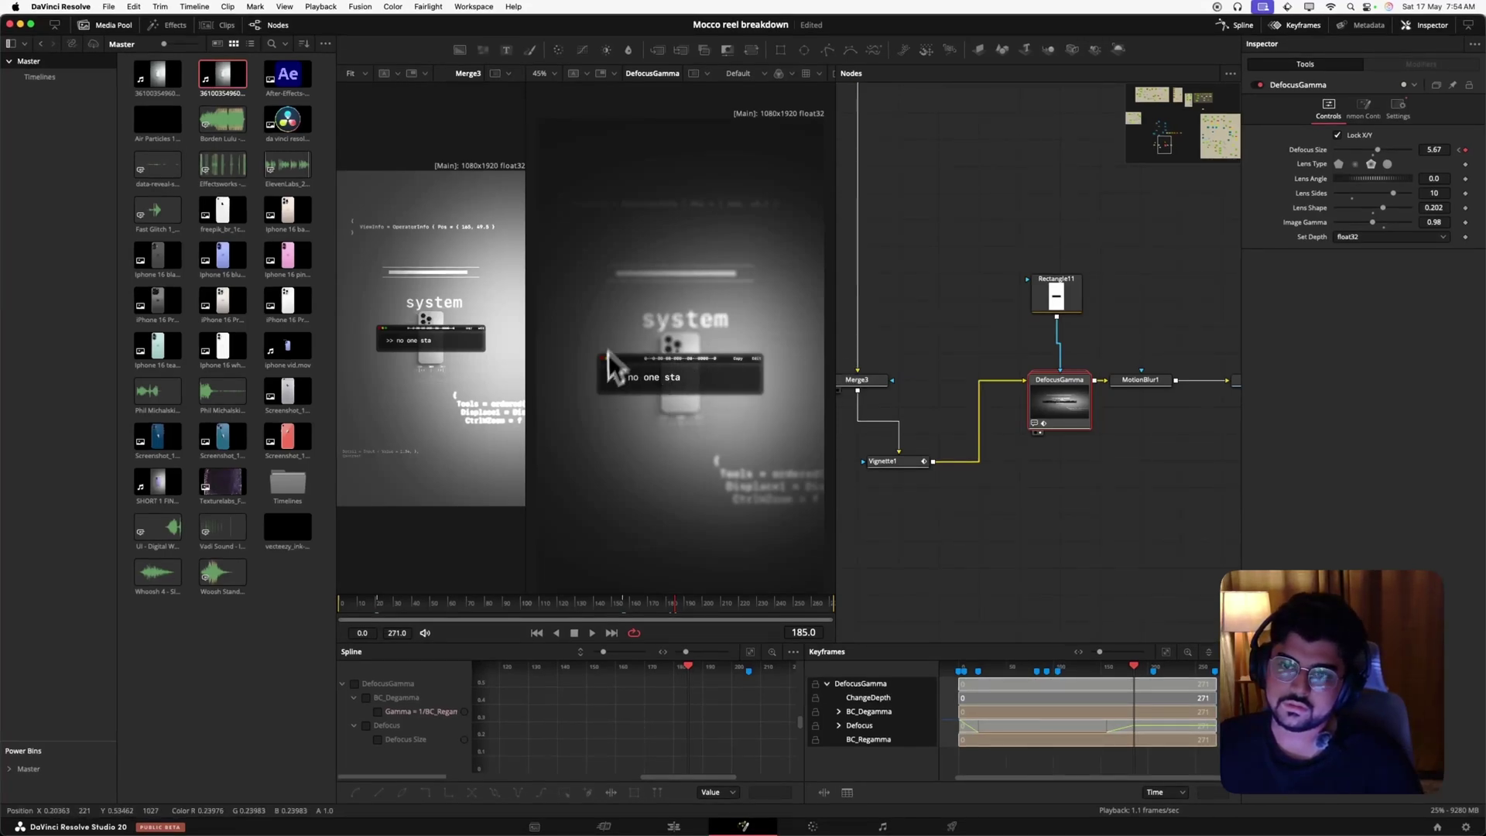
Show the Rectangle11 mask alone in the viewer, restore the defocused output, and select MotionBlur1 before MediaOut1.
{"action": "left_click", "coordinate": [1067, 303]}
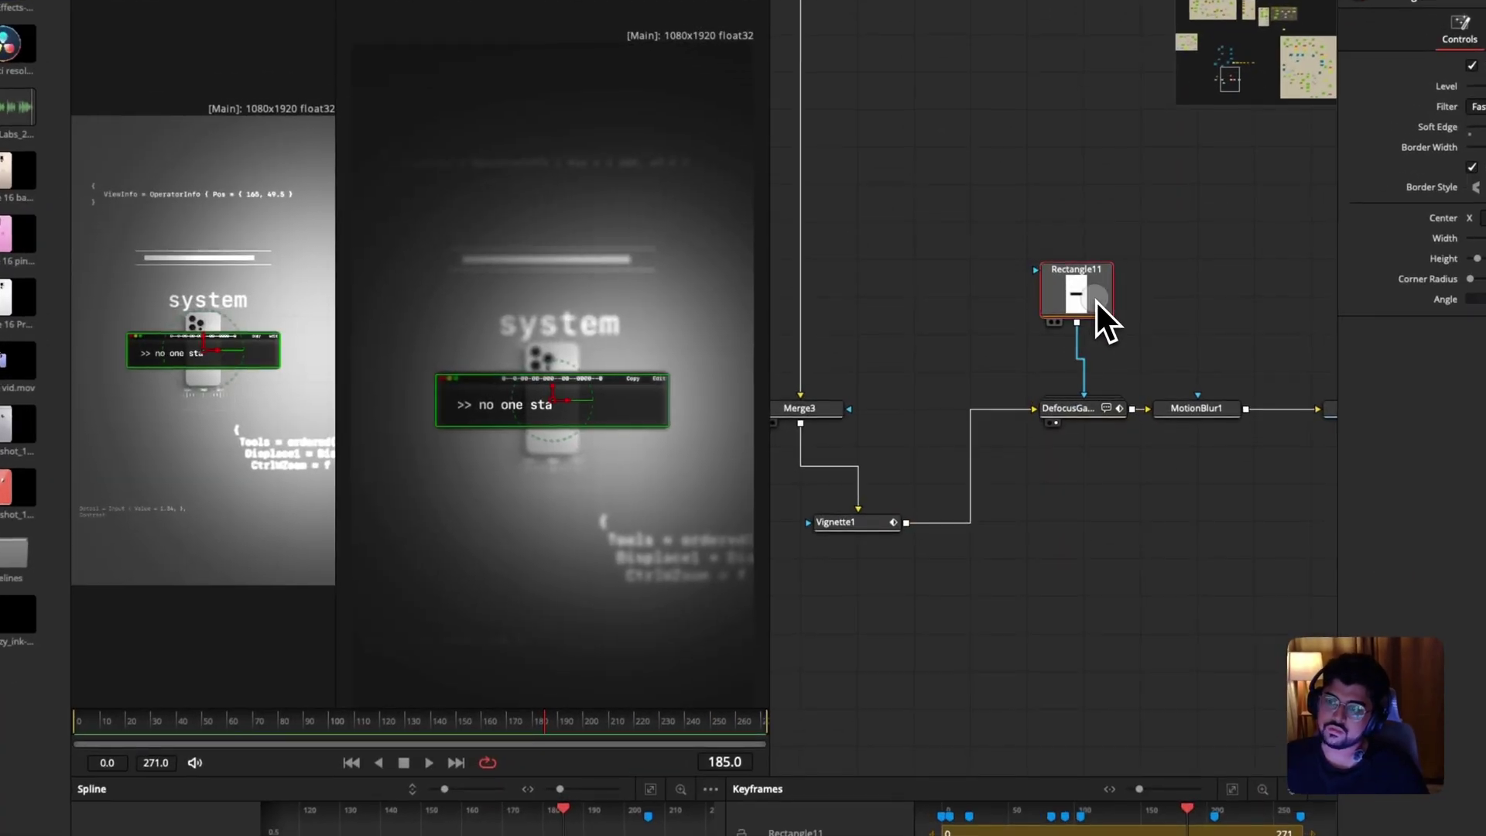
{"action": "left_click_drag", "start_coordinate": [1094, 299], "coordinate": [617, 402]}
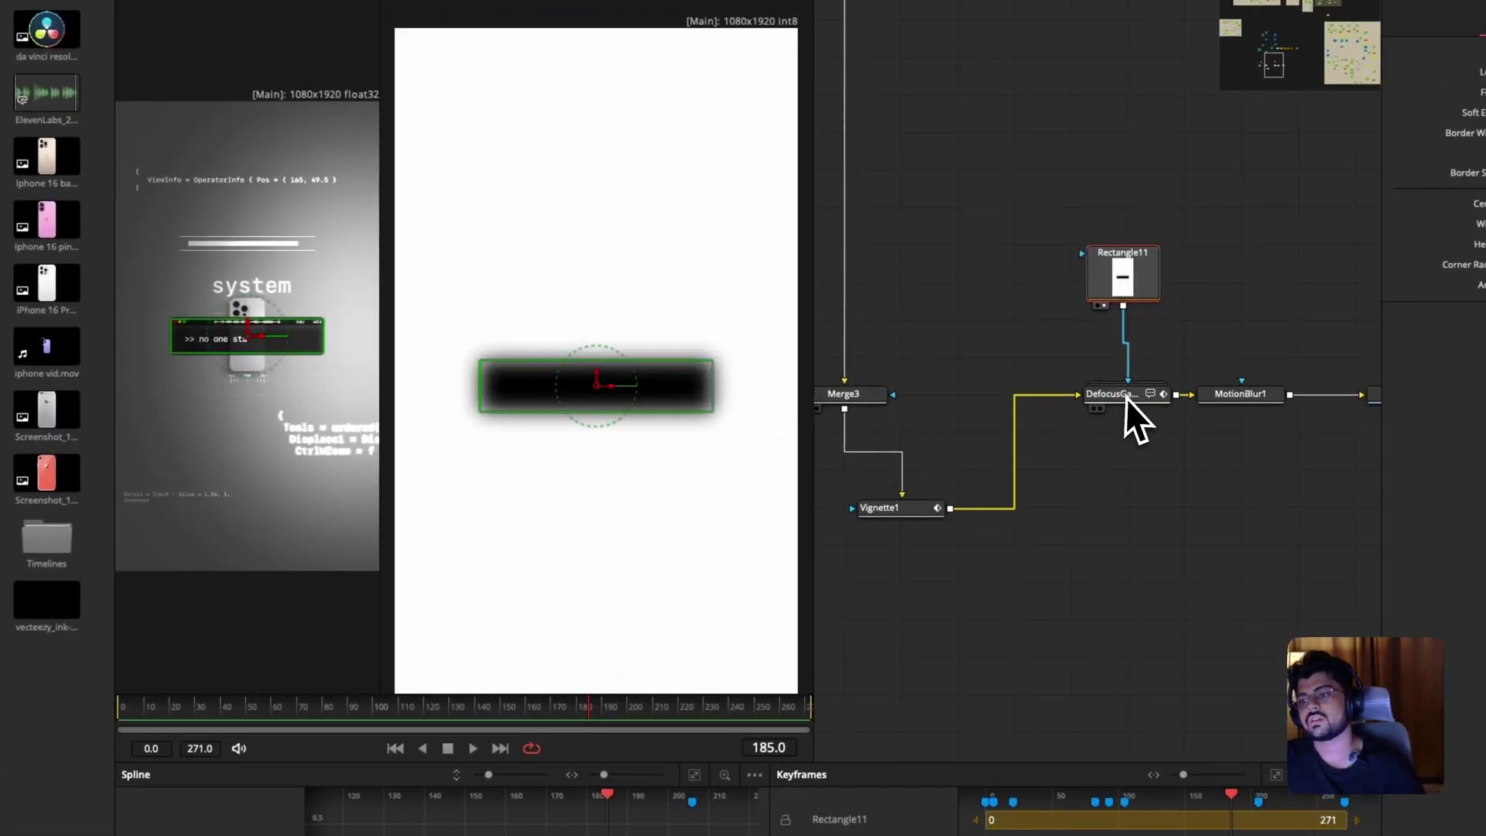
{"action": "left_click_drag", "start_coordinate": [1126, 395], "coordinate": [634, 373]}
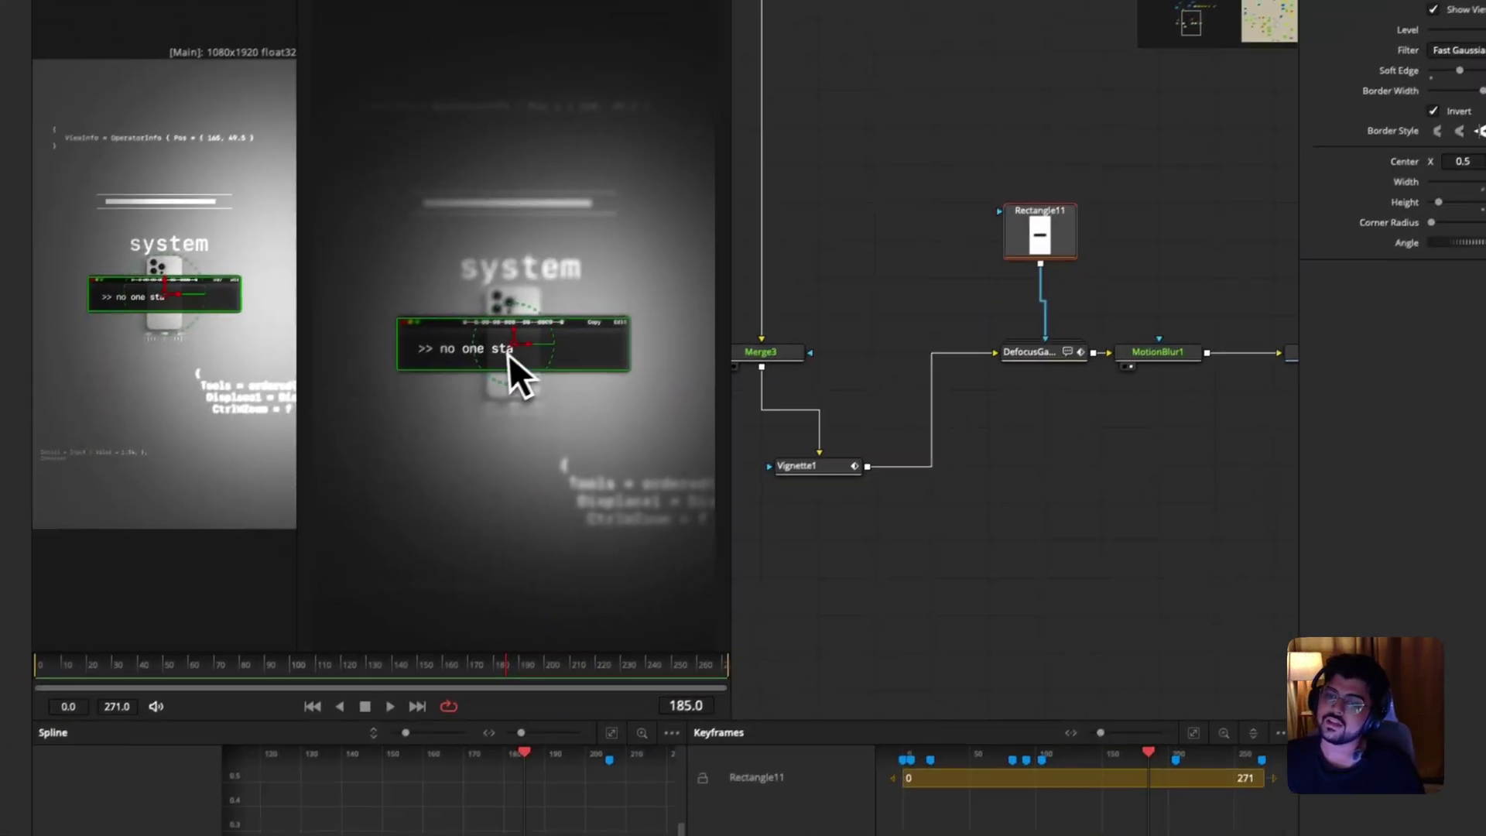
{"action": "scroll", "coordinate": [1173, 362], "scroll_direction": "right", "scroll_amount": 5}
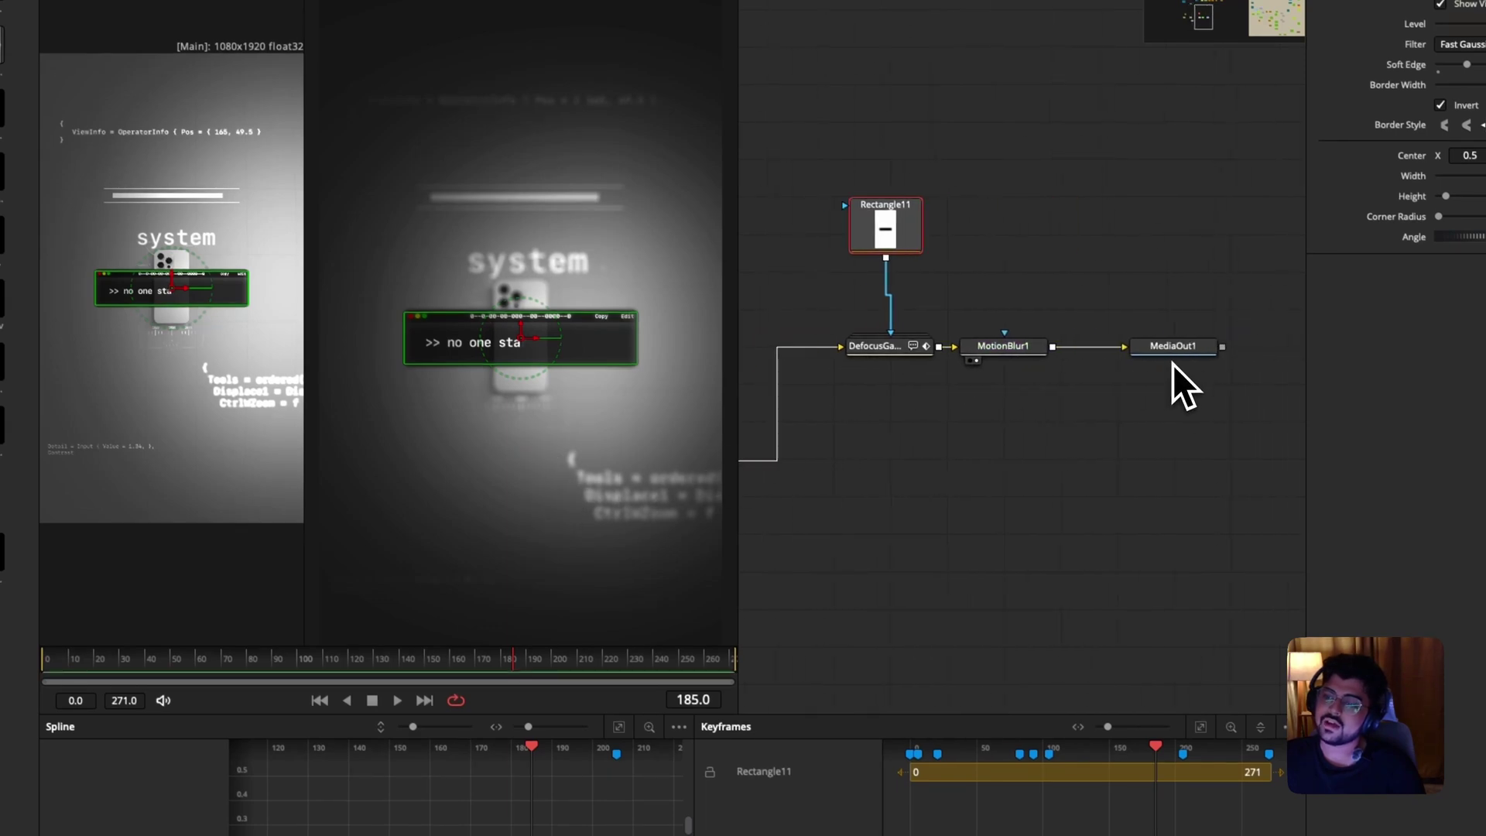
{"action": "left_click", "coordinate": [969, 345]}
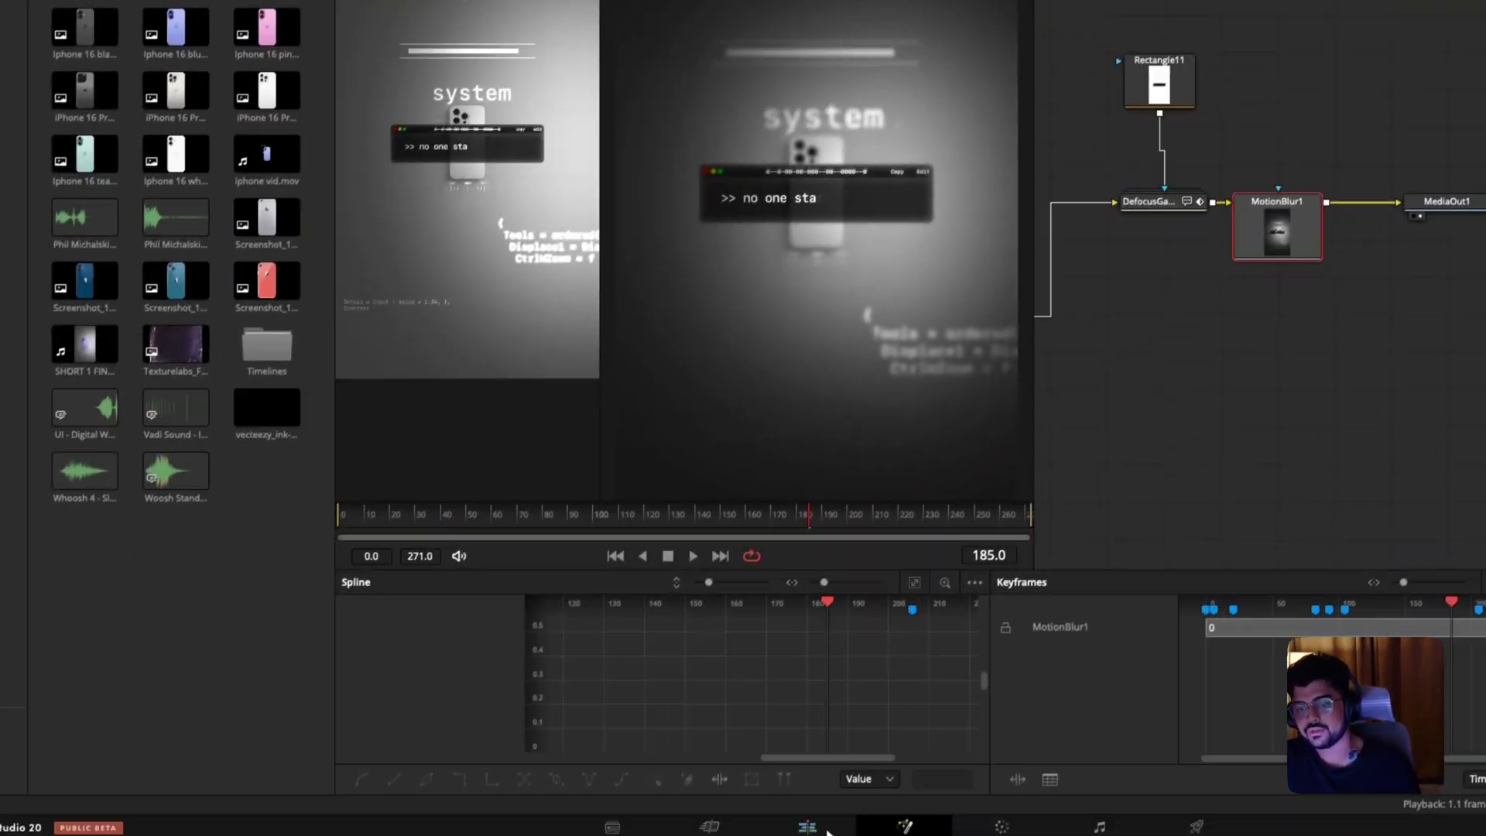
Switch to the Edit page, return the playhead to the timeline start, select Air Particles 1.mov on V3, and play briefly.
{"action": "left_click", "coordinate": [809, 820]}
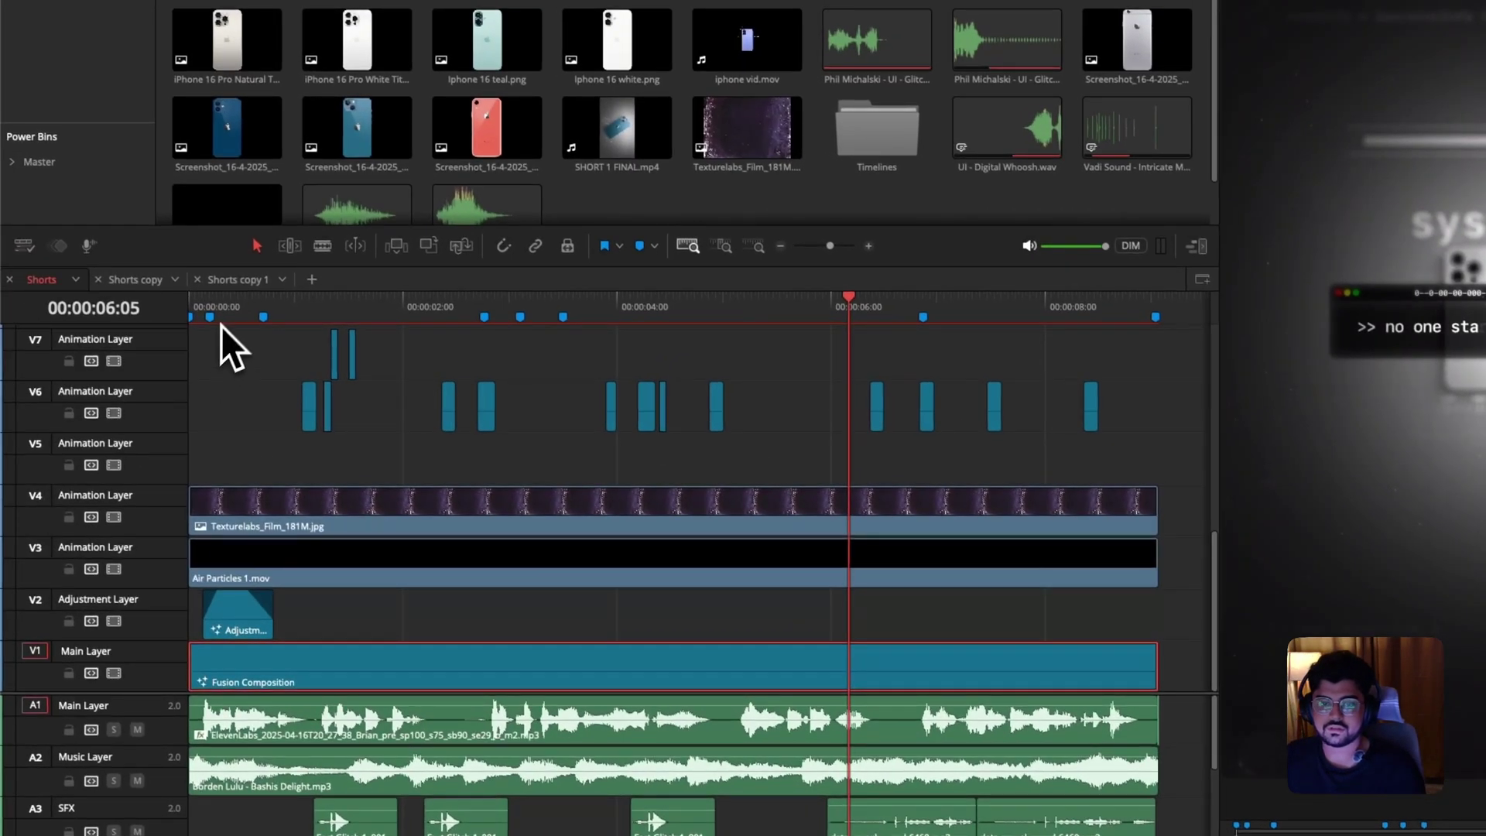
{"action": "left_click_drag", "start_coordinate": [225, 318], "coordinate": [159, 332]}
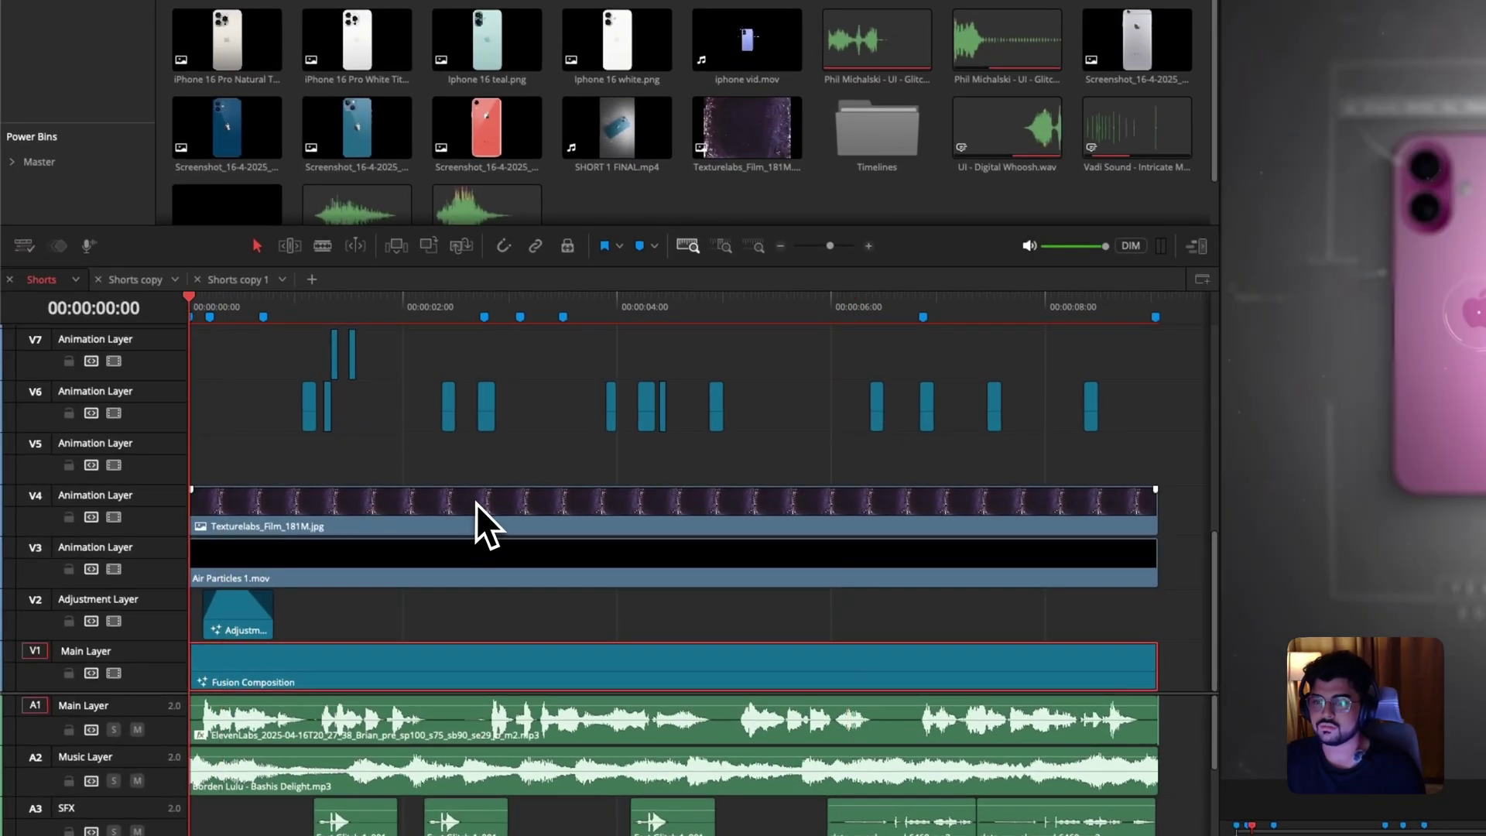
{"action": "left_click", "coordinate": [320, 554]}
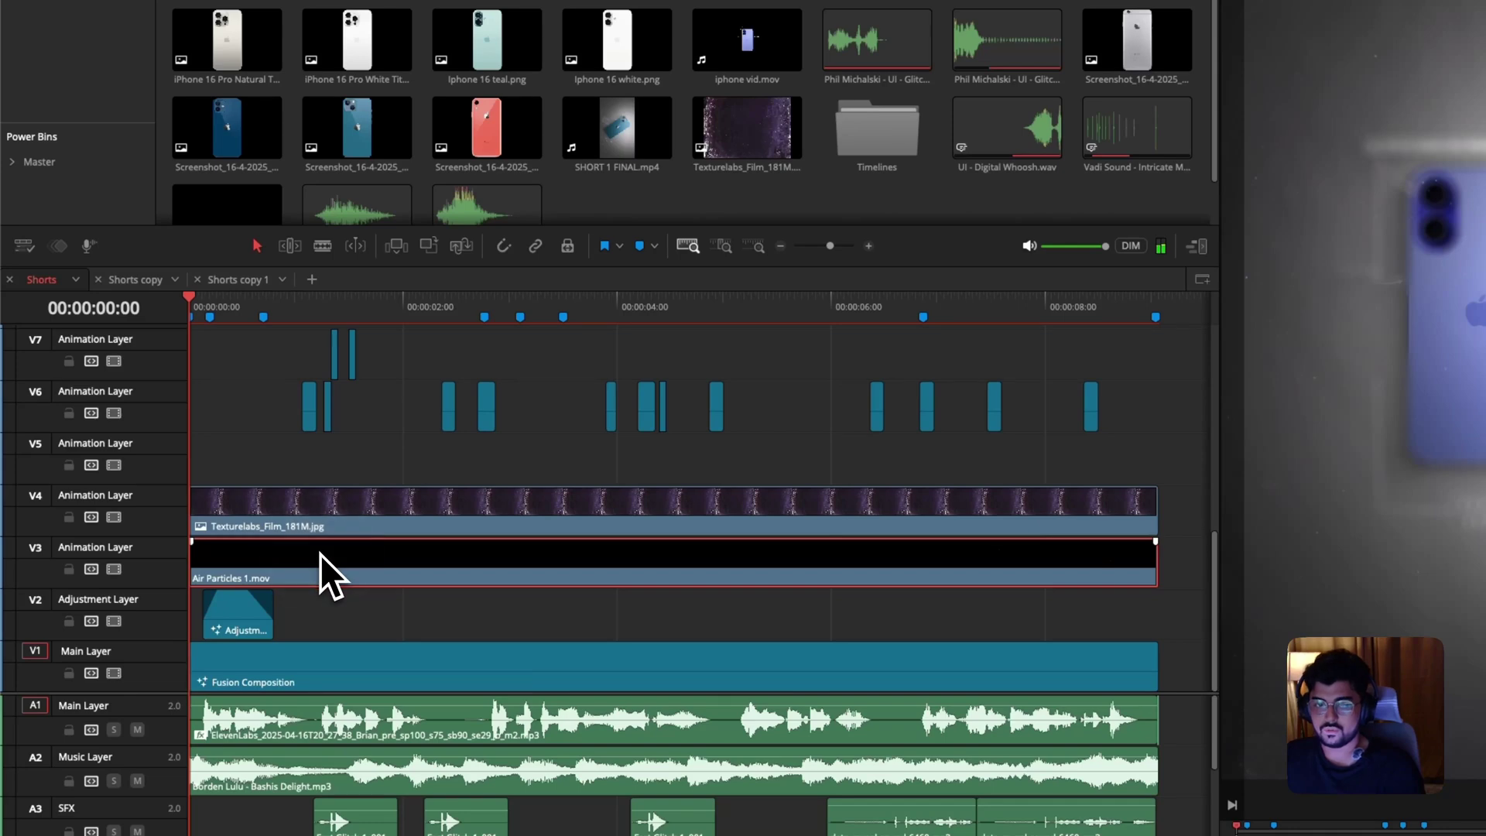
{"action": "key", "text": "space"}
{"action": "key", "text": "space"}
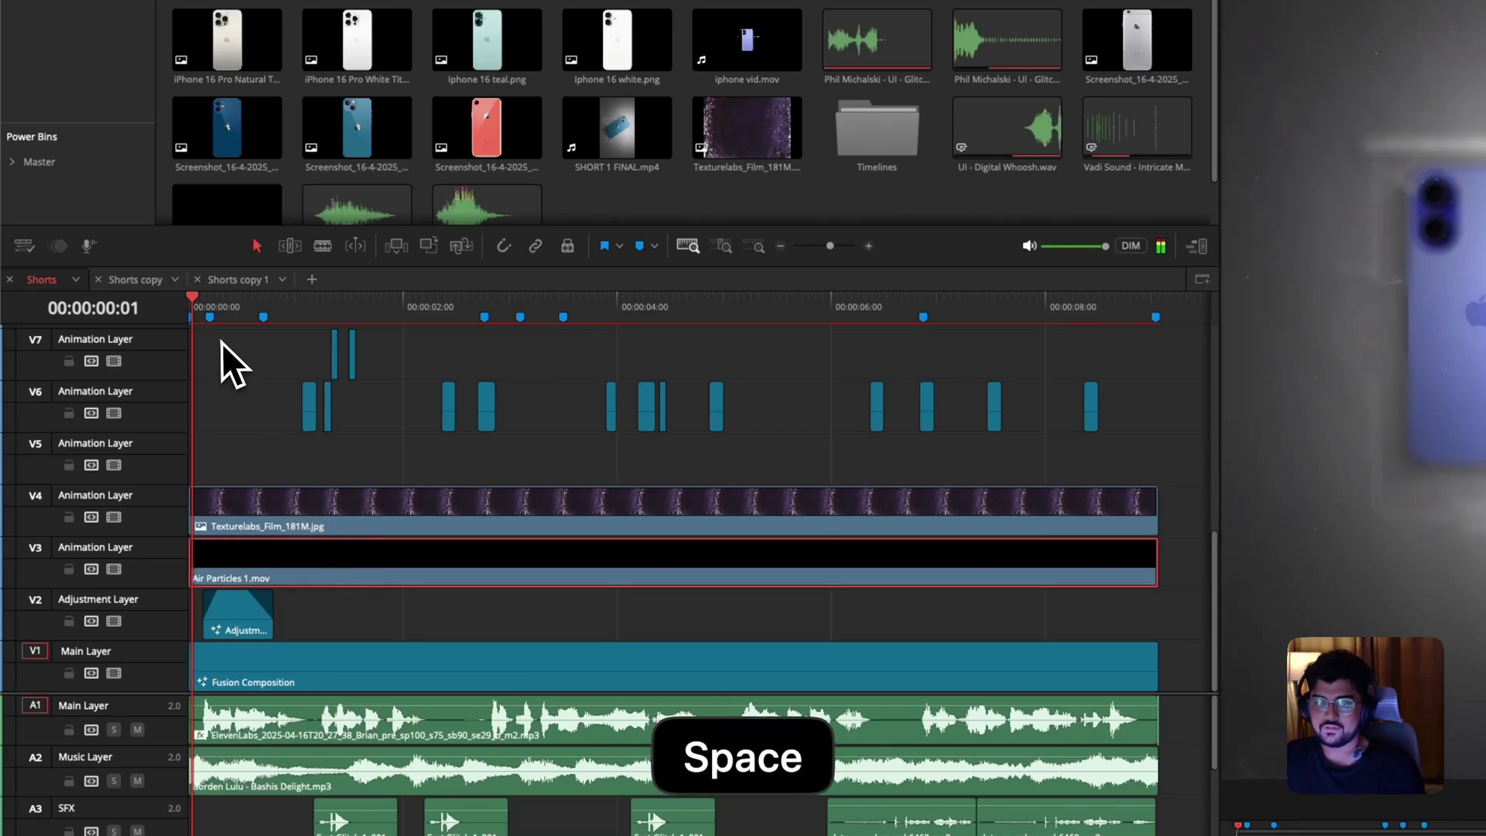
Open the V2 adjustment clip in Fusion at 00:00:00:13, select CameraShake1, and play the composition to examine the shake.
{"action": "left_click_drag", "start_coordinate": [215, 308], "coordinate": [235, 304]}
{"action": "left_click", "coordinate": [252, 611]}
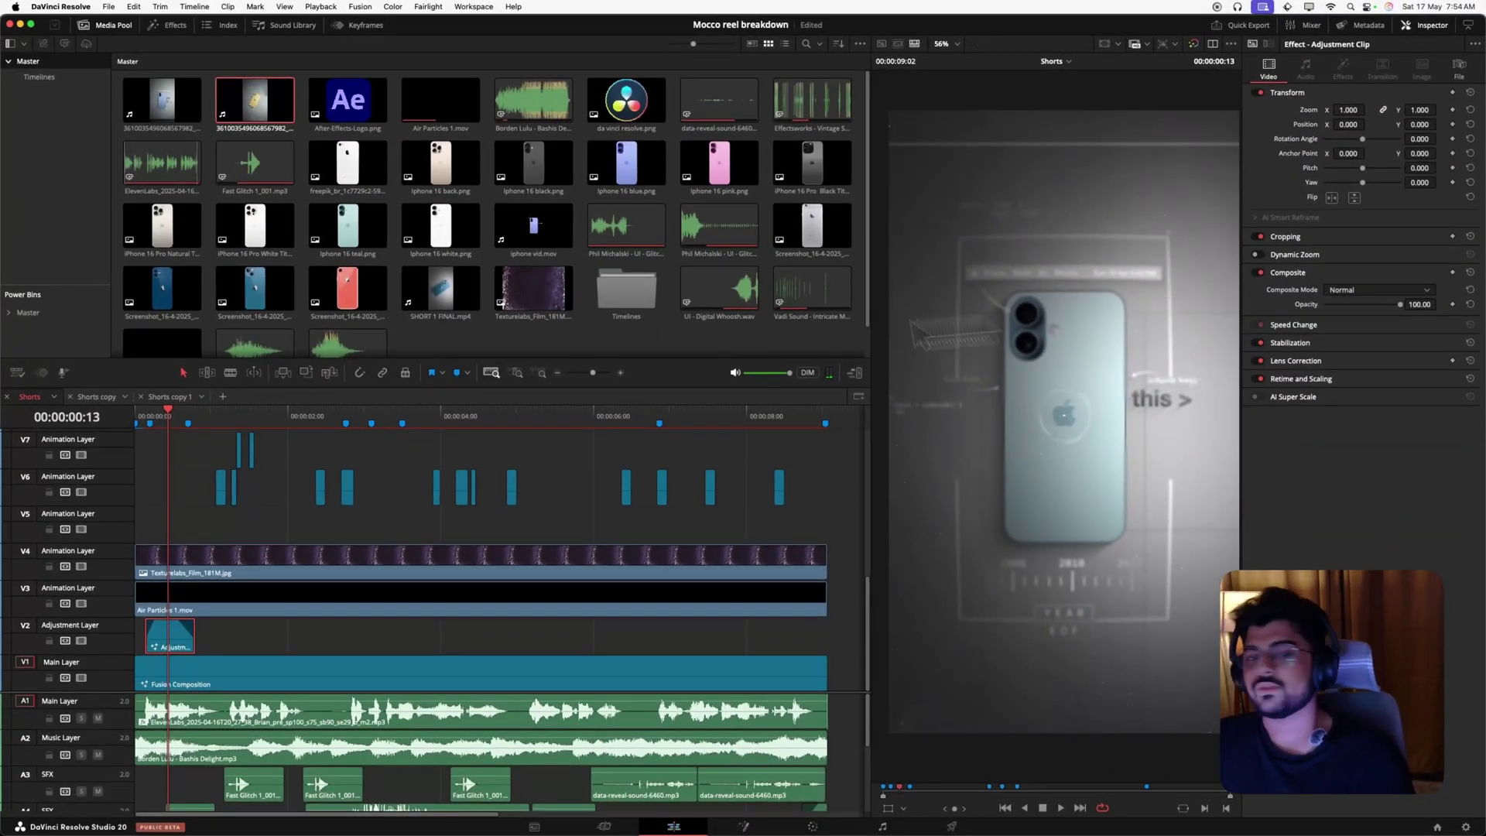
{"action": "key", "text": "super+p"}
{"action": "left_click", "coordinate": [976, 146]}
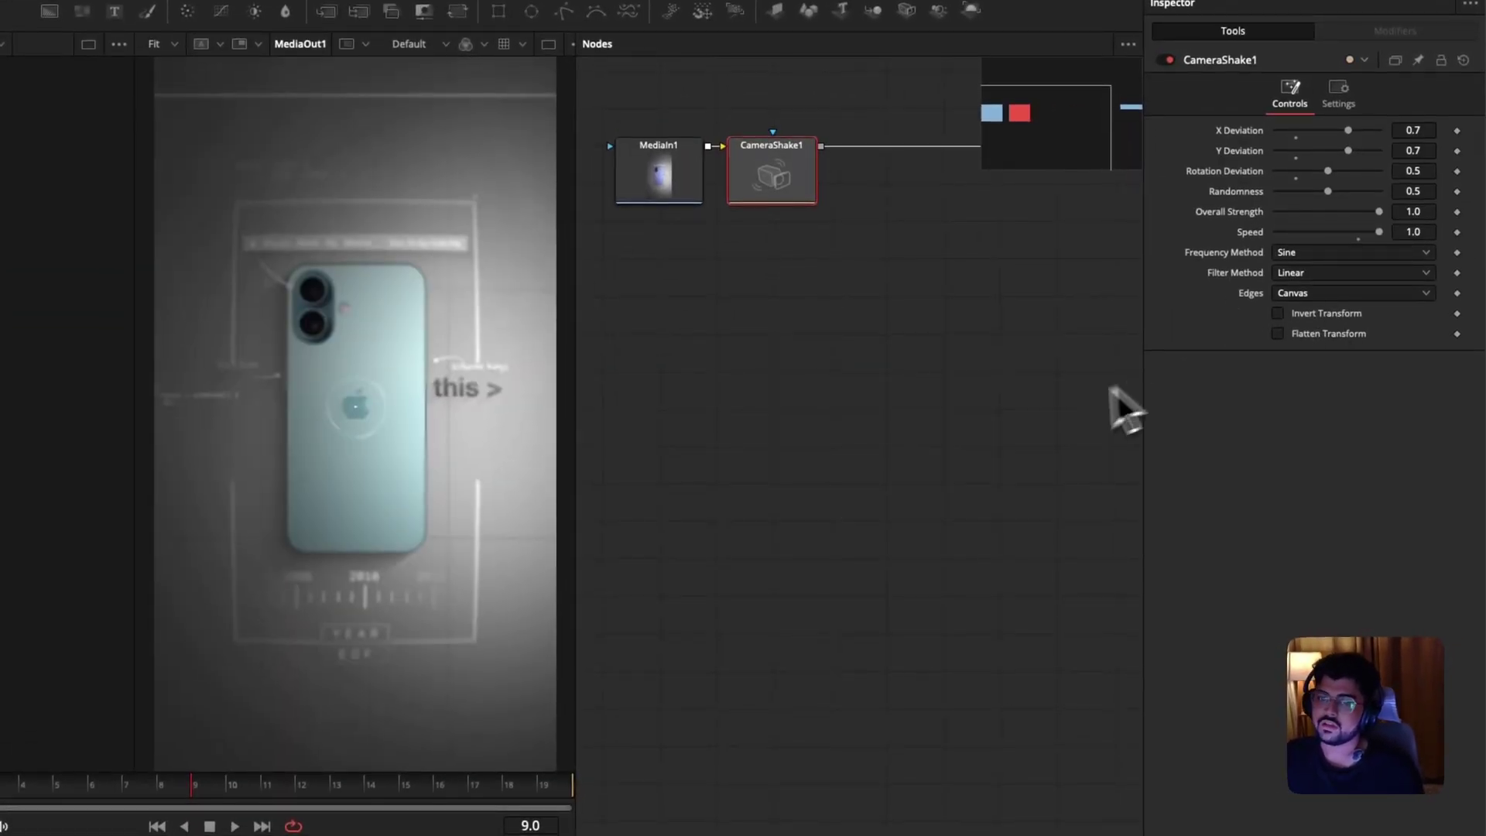
{"action": "key", "text": "space"}
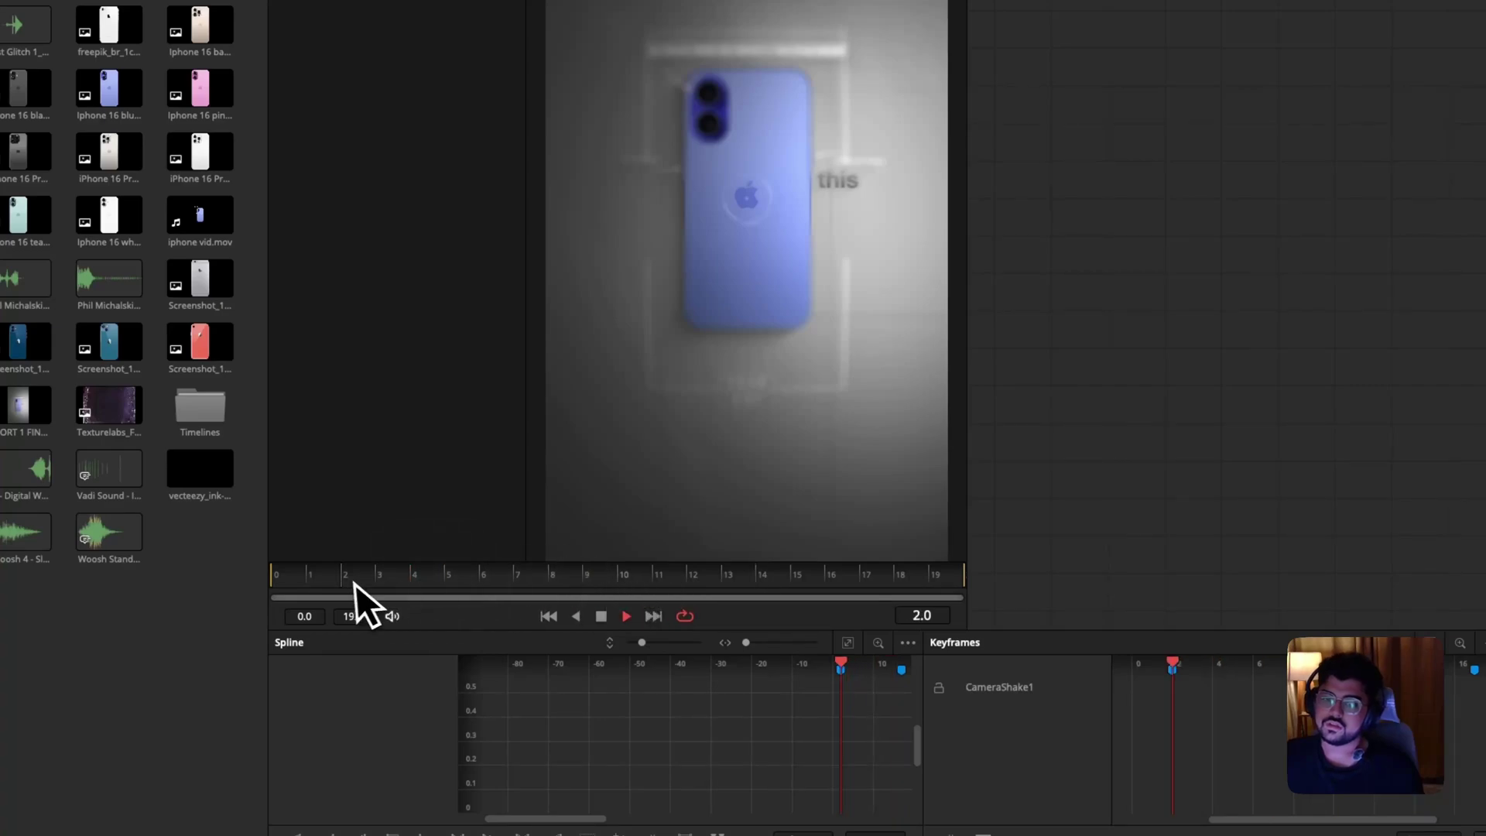
{"action": "key", "text": "space"}
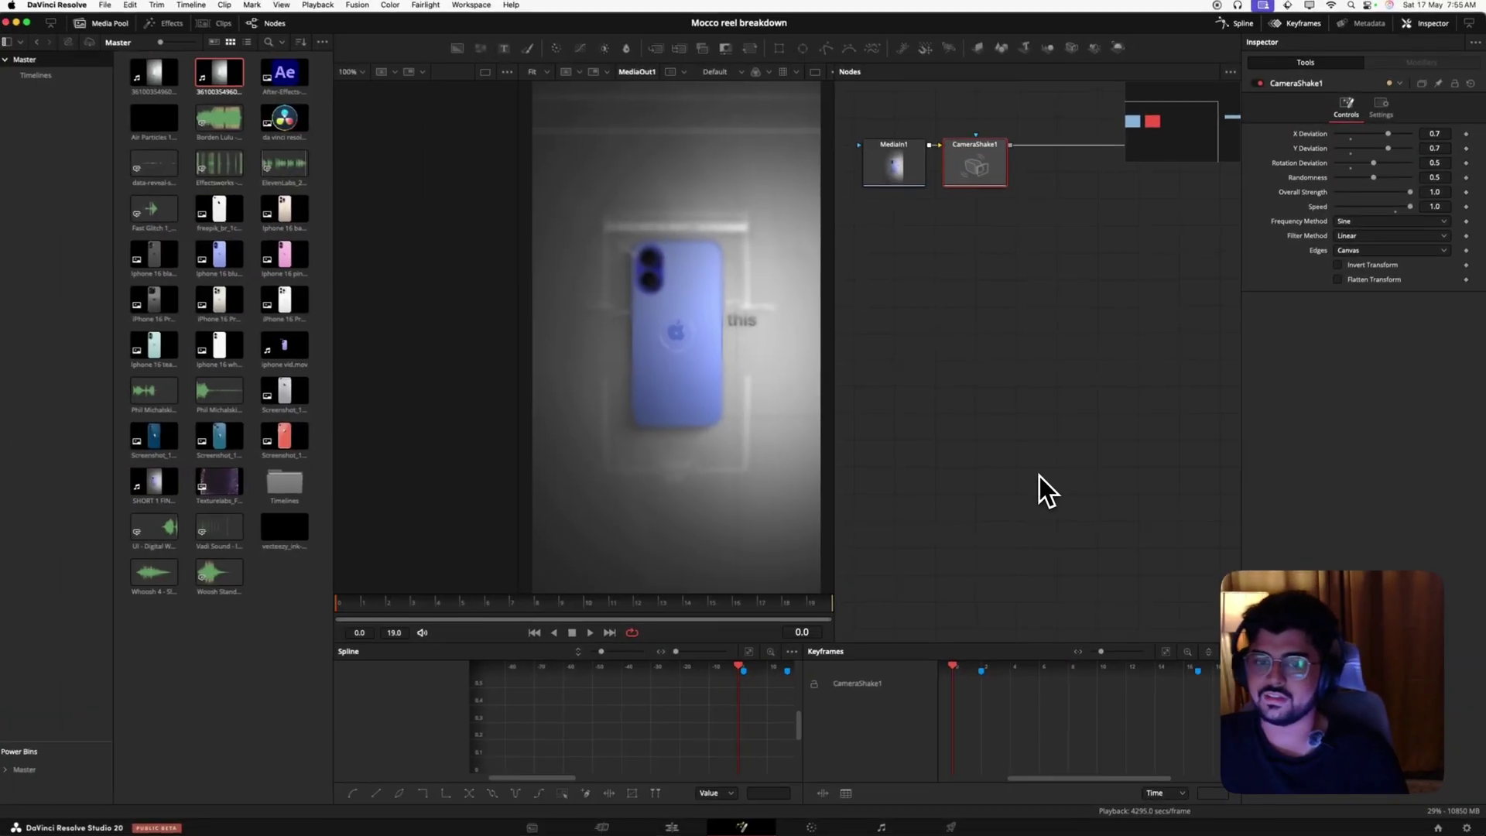
{"action": "key", "text": "space"}
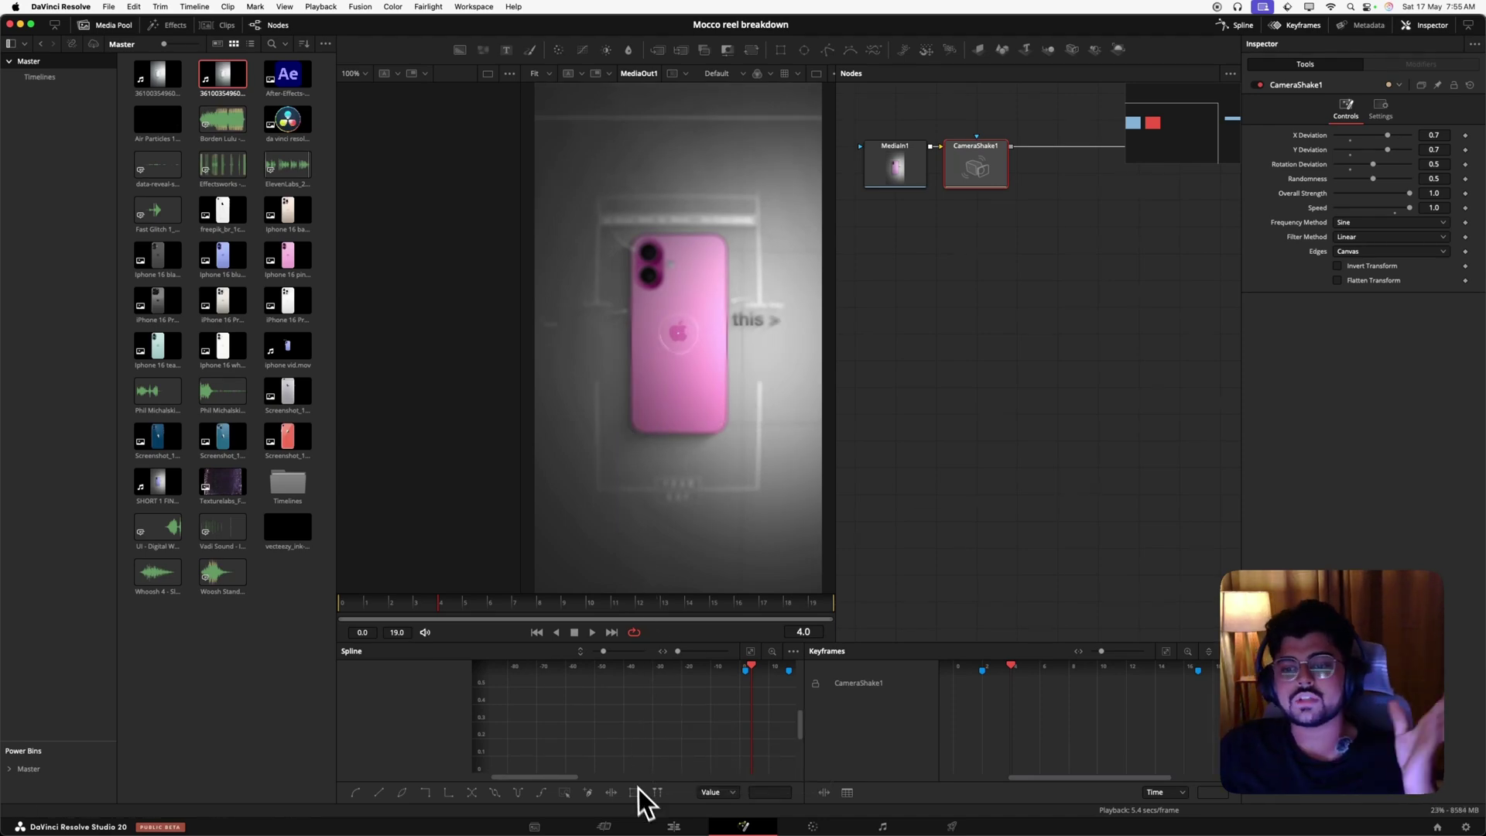
Return to the Edit page and examine the composite settings of the Air Particles 1.mov clip on V3.
{"action": "left_click", "coordinate": [669, 826]}
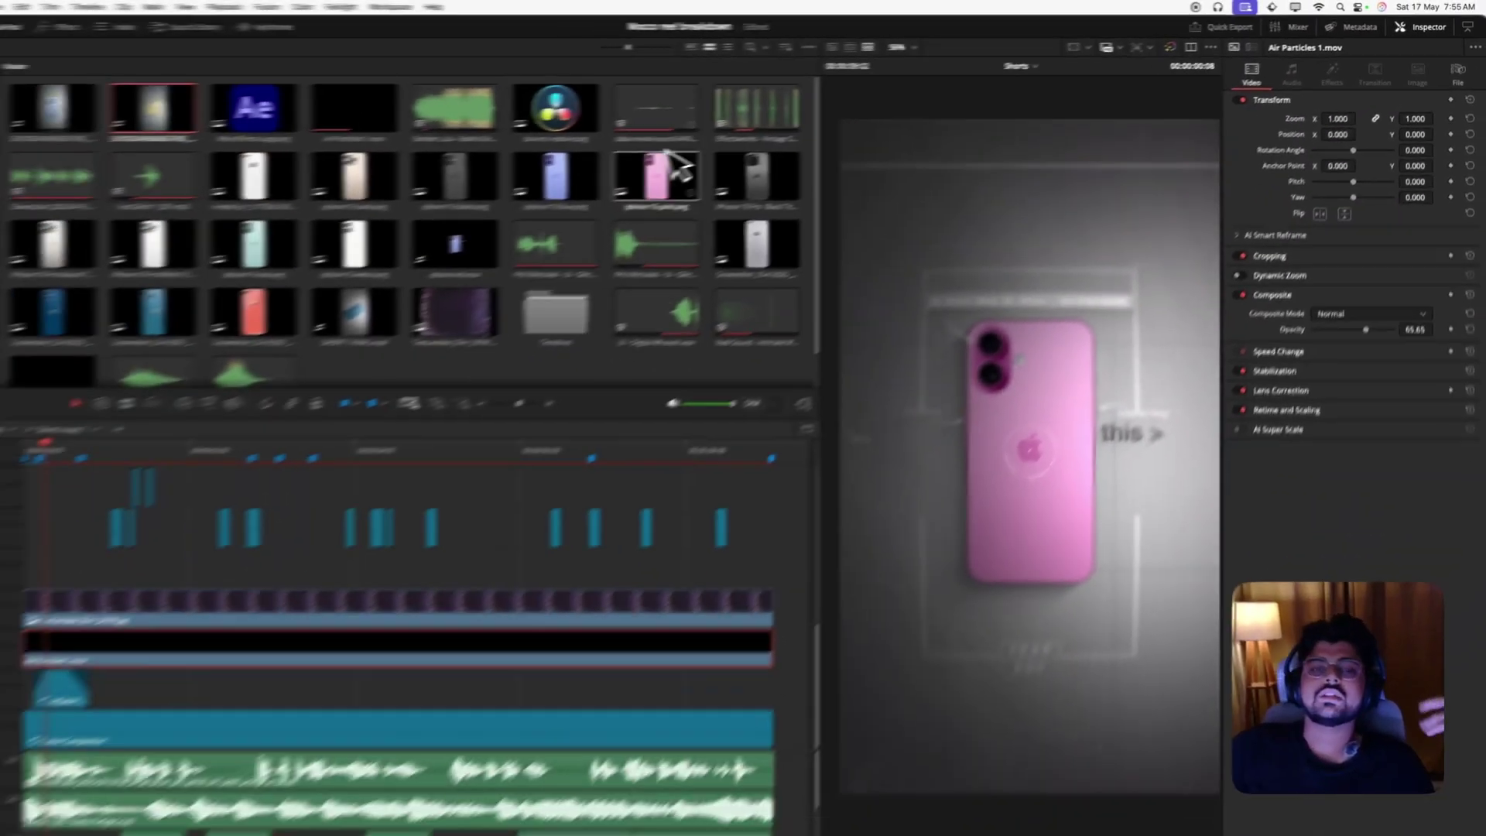
{"action": "left_click", "coordinate": [287, 226]}
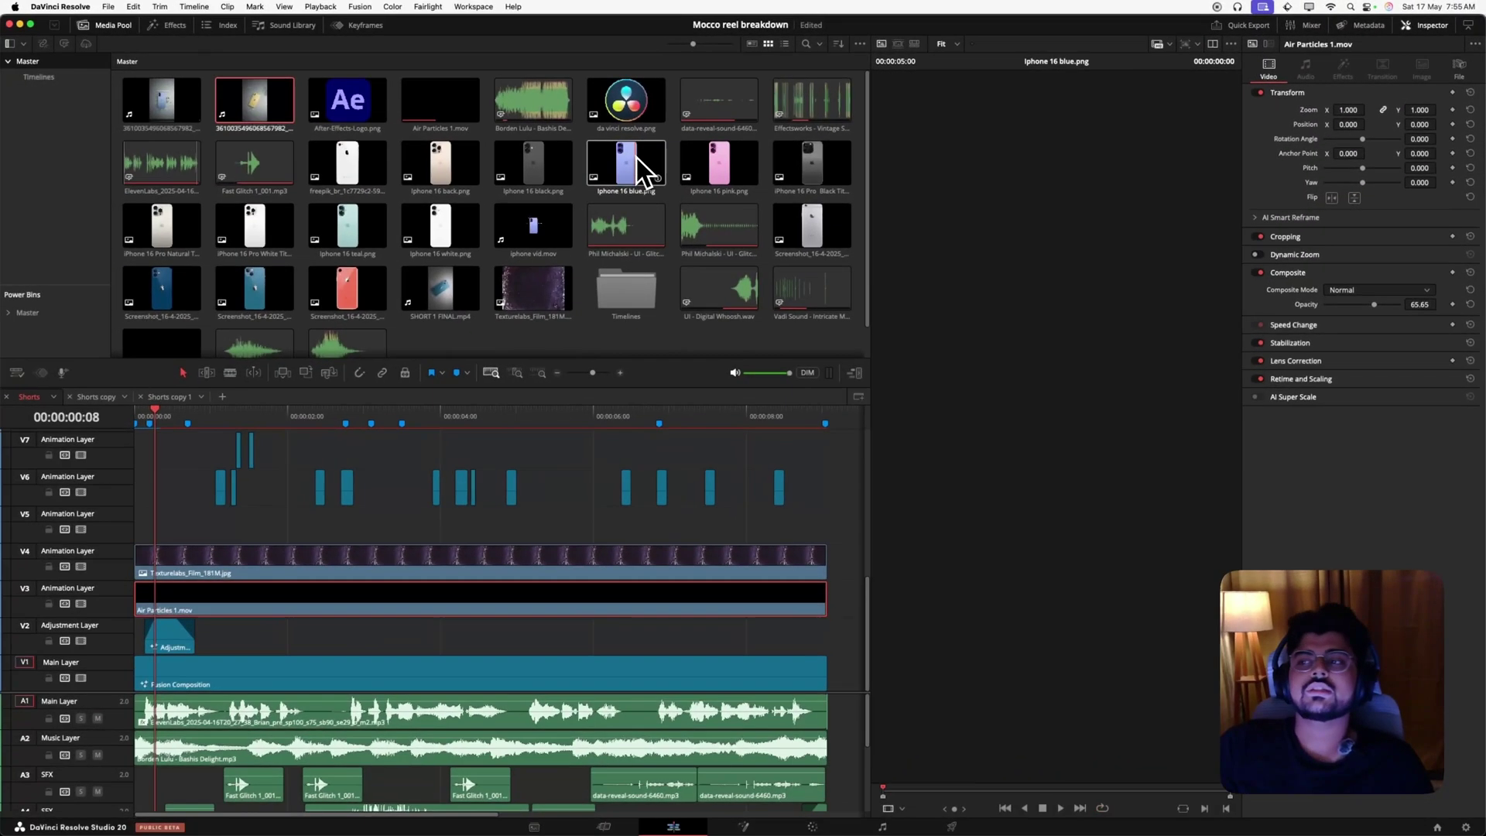
{"action": "key", "text": "q"}
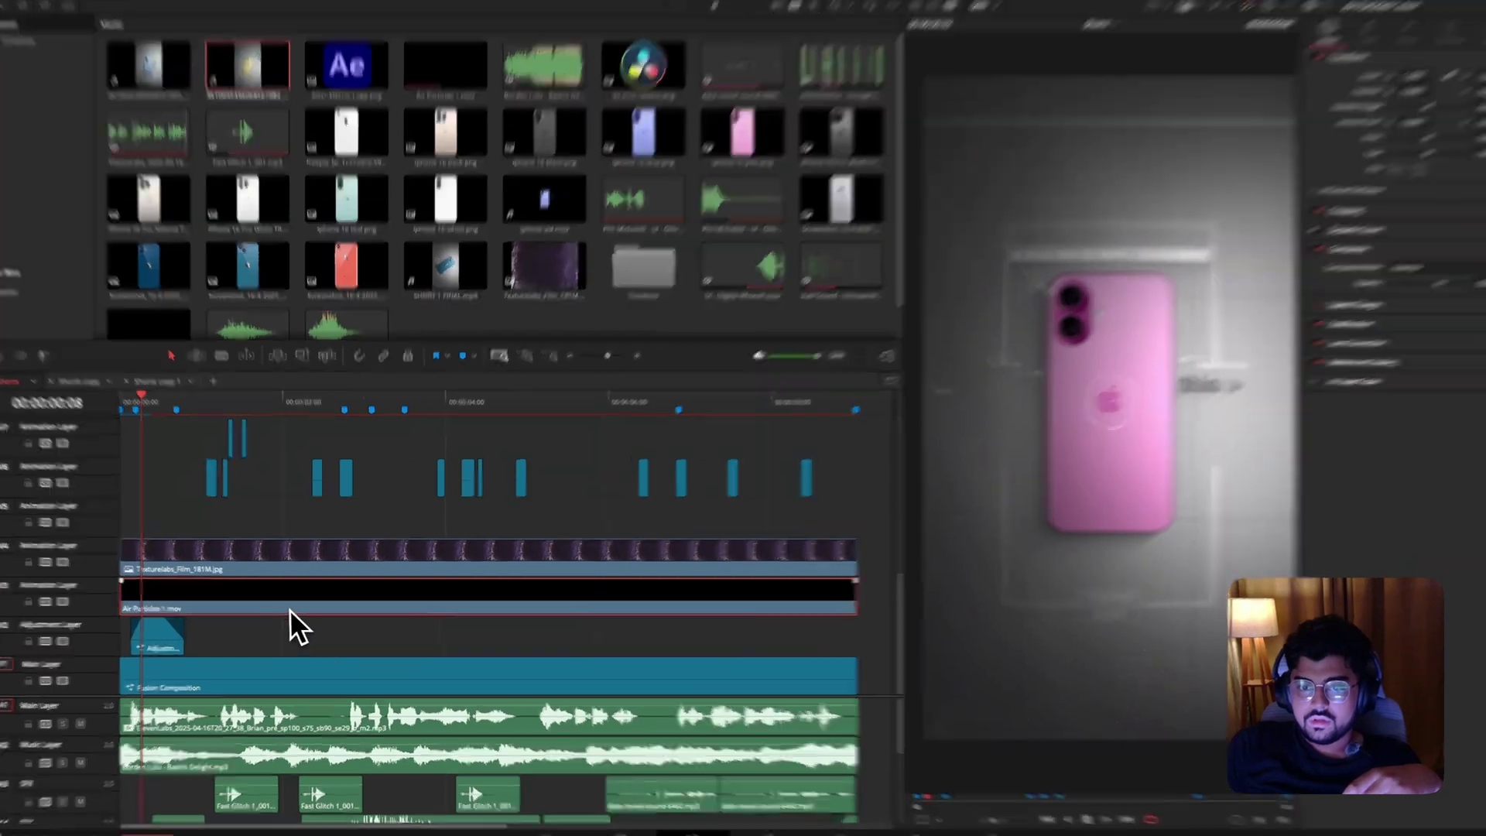
{"action": "left_click_drag", "start_coordinate": [323, 612], "coordinate": [1378, 287]}
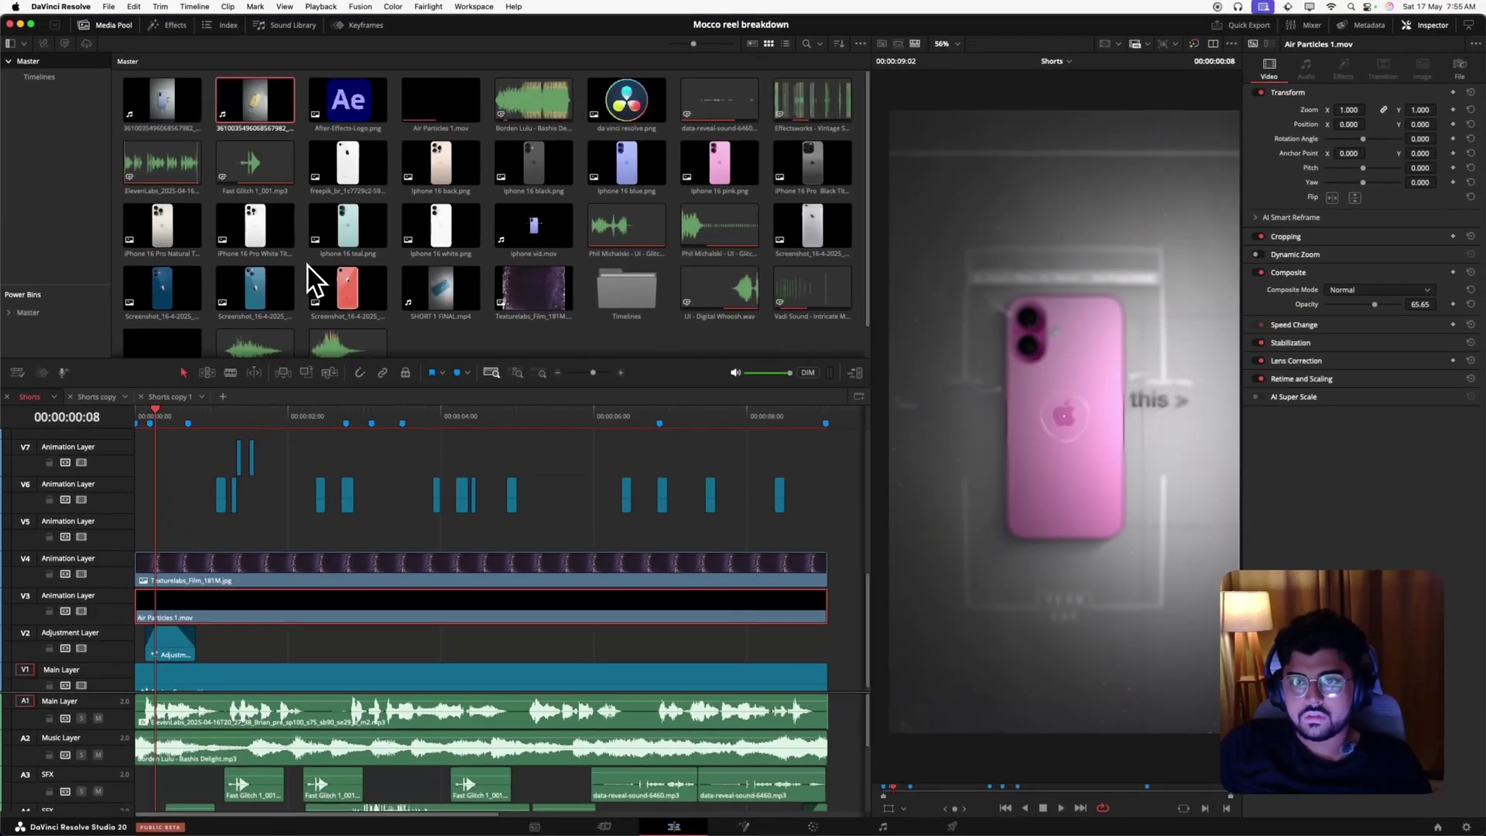
Preview the Air Particles 1.mov source clip, inspect its V3 instance in Fusion, and return to the Edit page.
{"action": "left_click", "coordinate": [479, 87]}
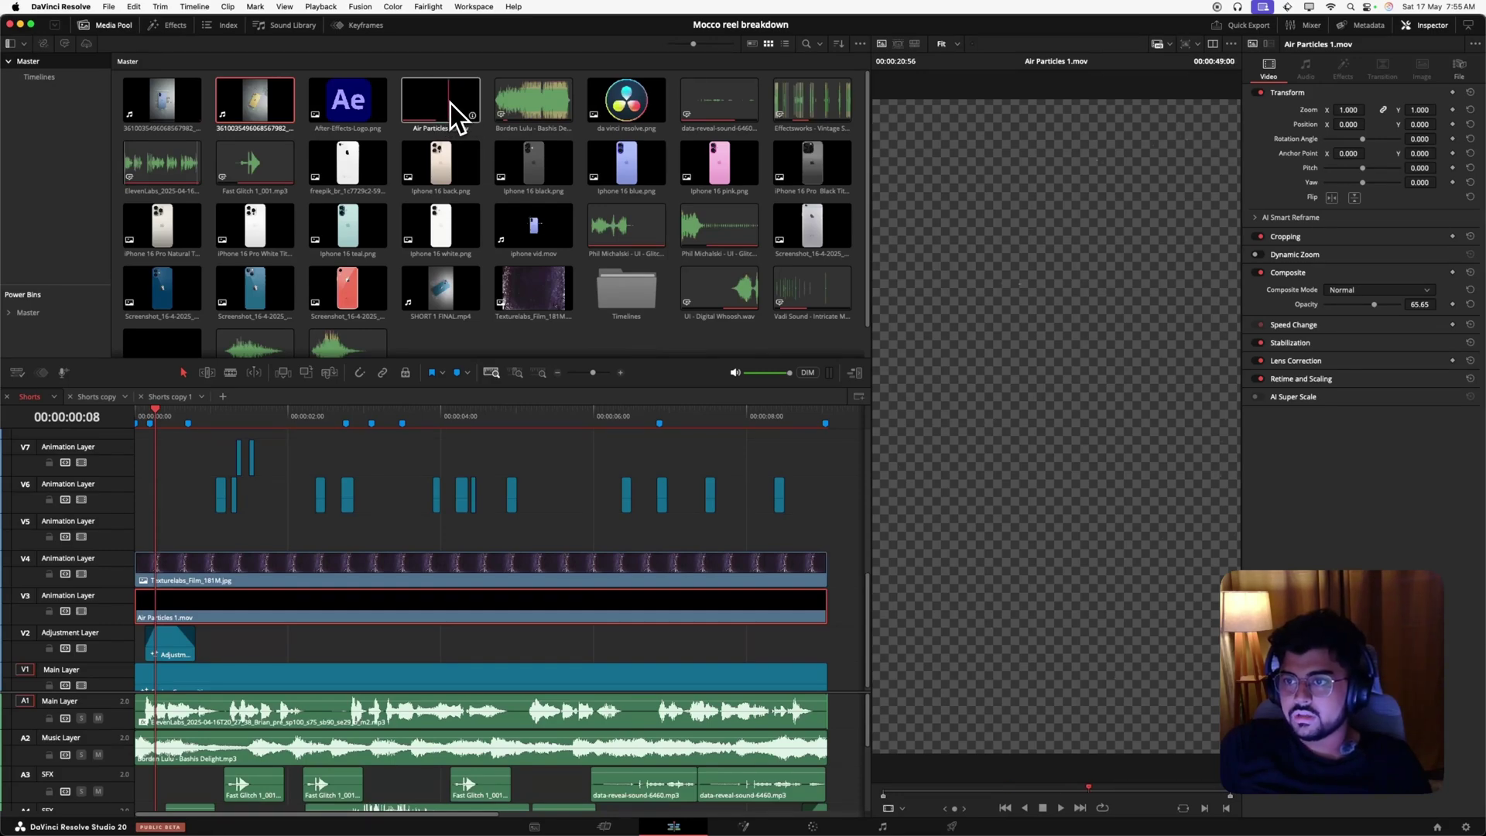
{"action": "left_click", "coordinate": [292, 599]}
{"action": "key", "text": "super+p"}
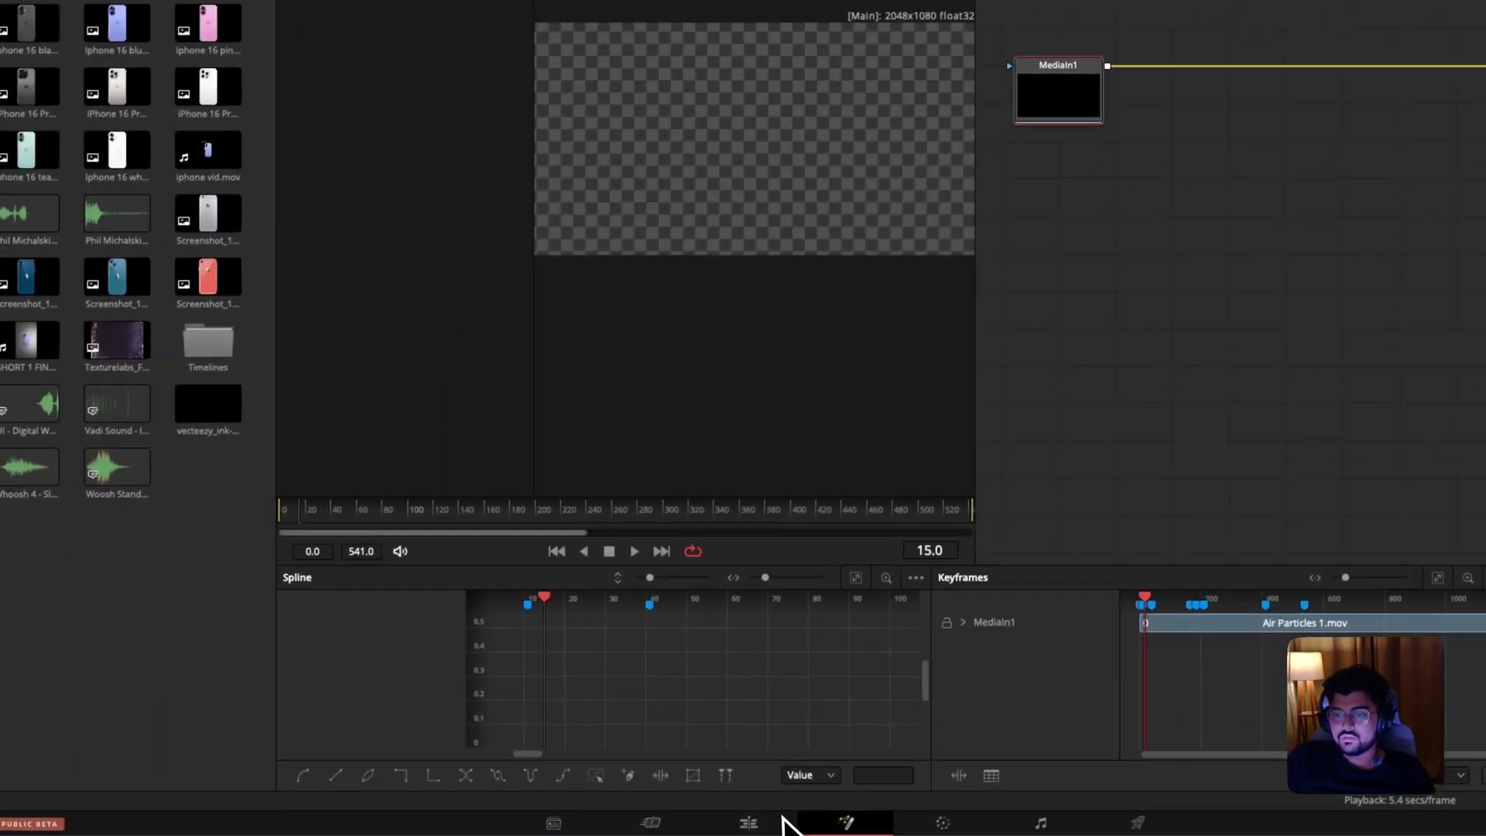
{"action": "left_click", "coordinate": [785, 812]}
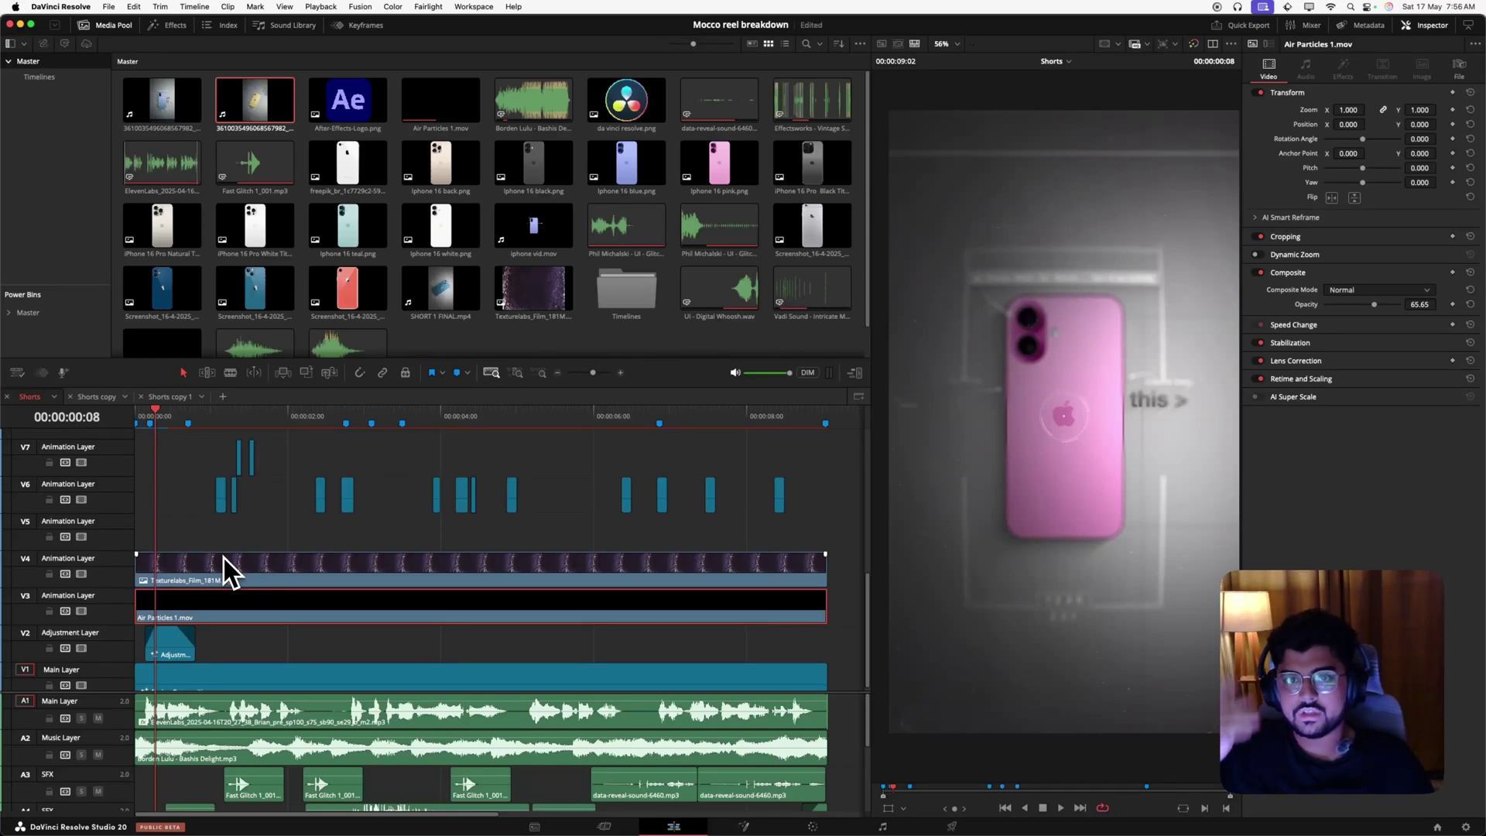
Set the Texturelabs_Film_181M.jpg clip on V4 to Add composite mode, preview it at 100 opacity, and lower the opacity to 25.95.
{"action": "left_click", "coordinate": [224, 558]}
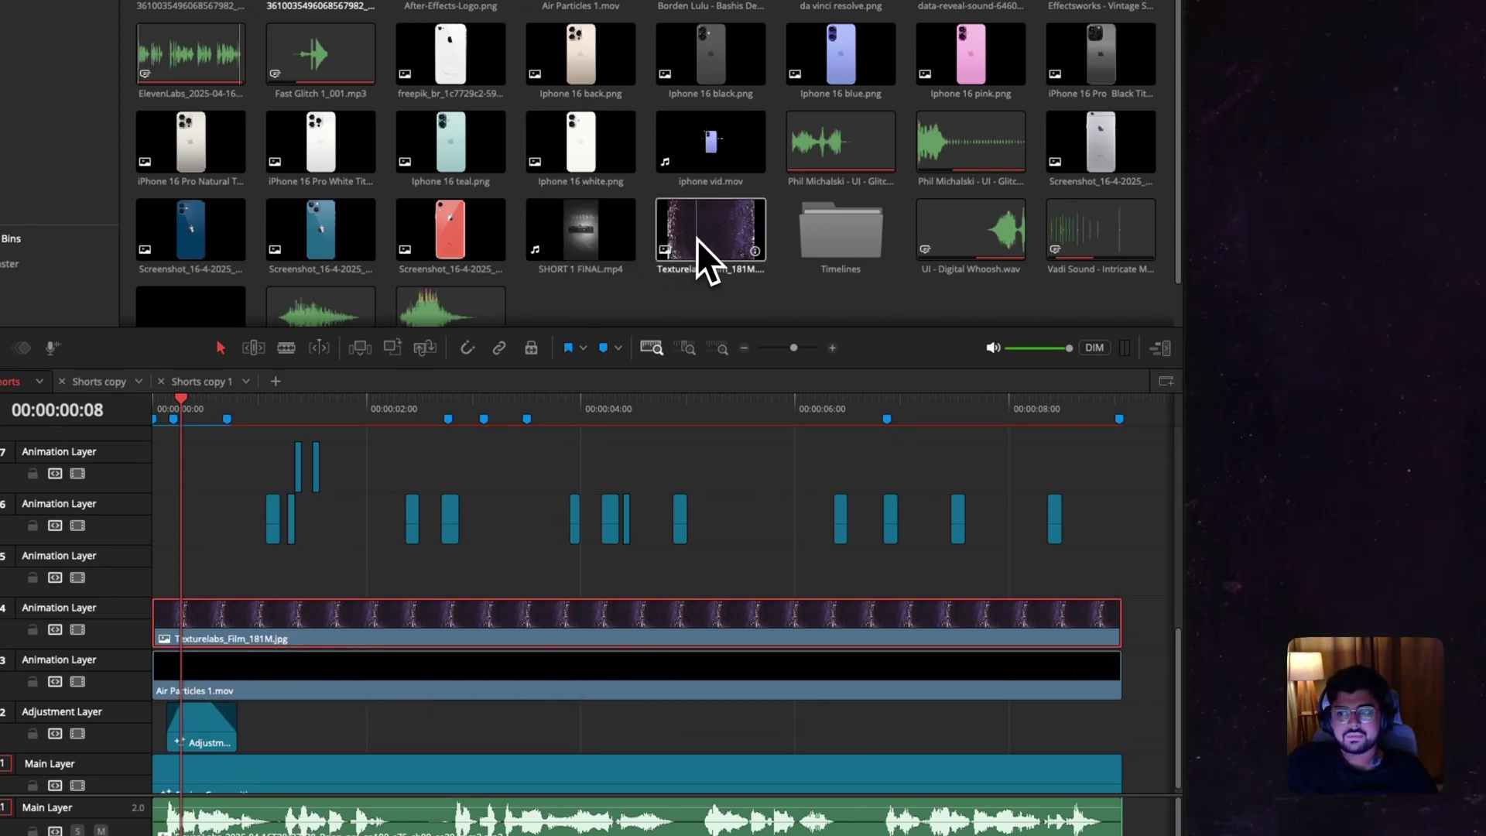
{"action": "left_click_drag", "start_coordinate": [722, 231], "coordinate": [461, 318]}
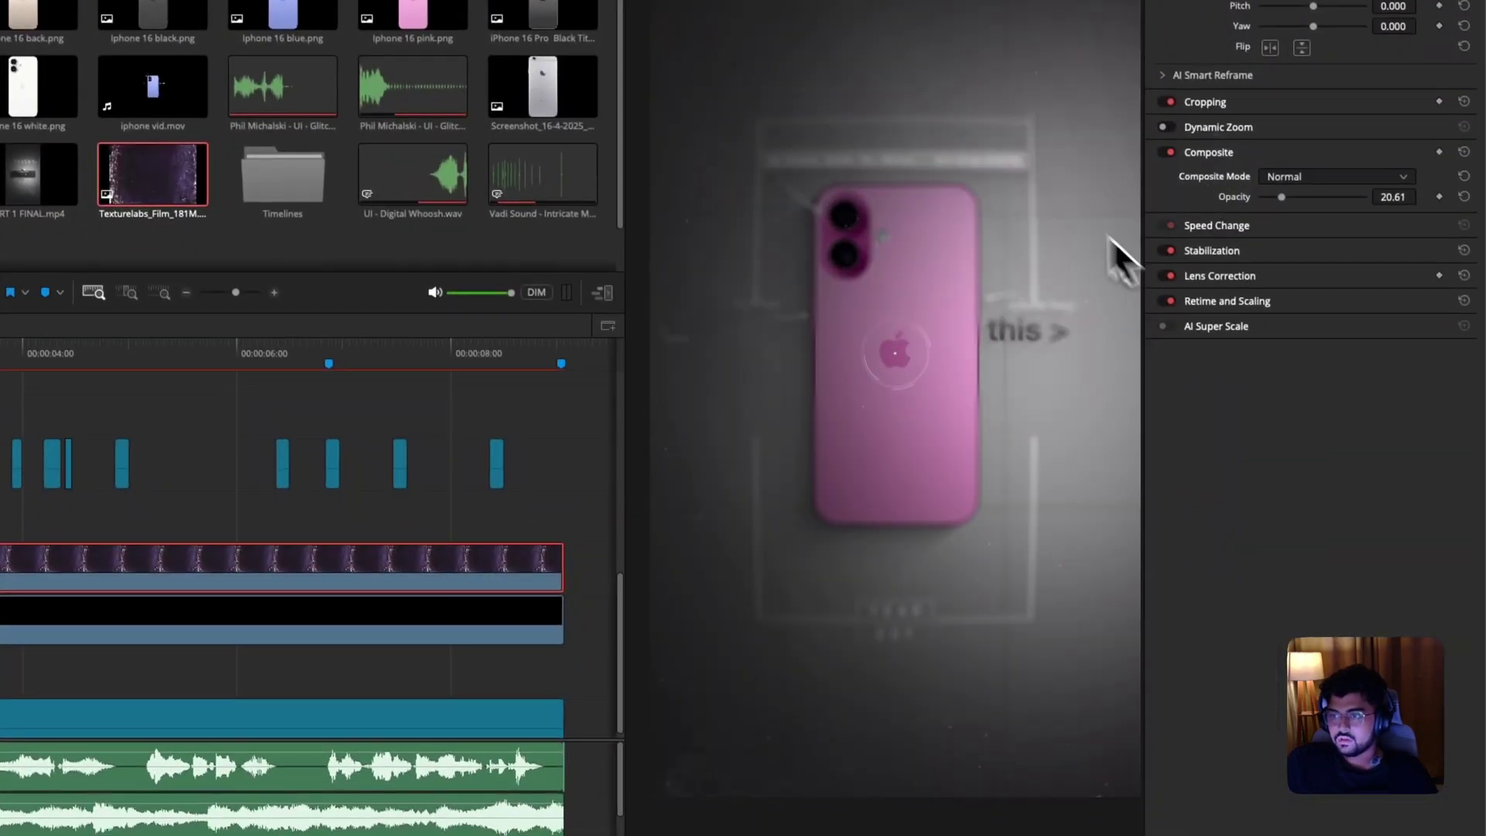
{"action": "left_click", "coordinate": [1315, 178]}
{"action": "left_click", "coordinate": [1285, 239]}
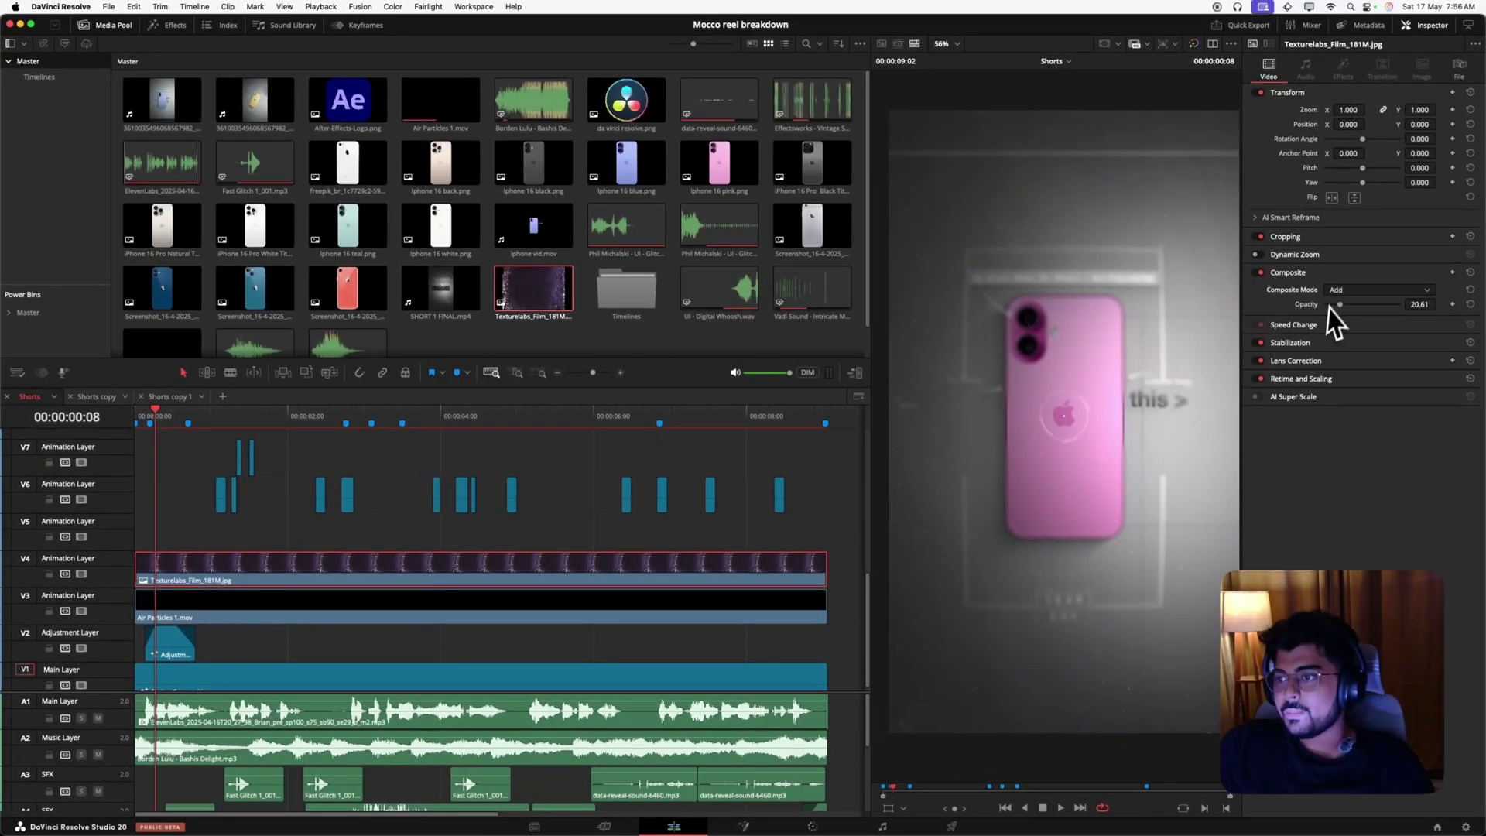
{"action": "left_click_drag", "start_coordinate": [1336, 308], "coordinate": [1403, 313]}
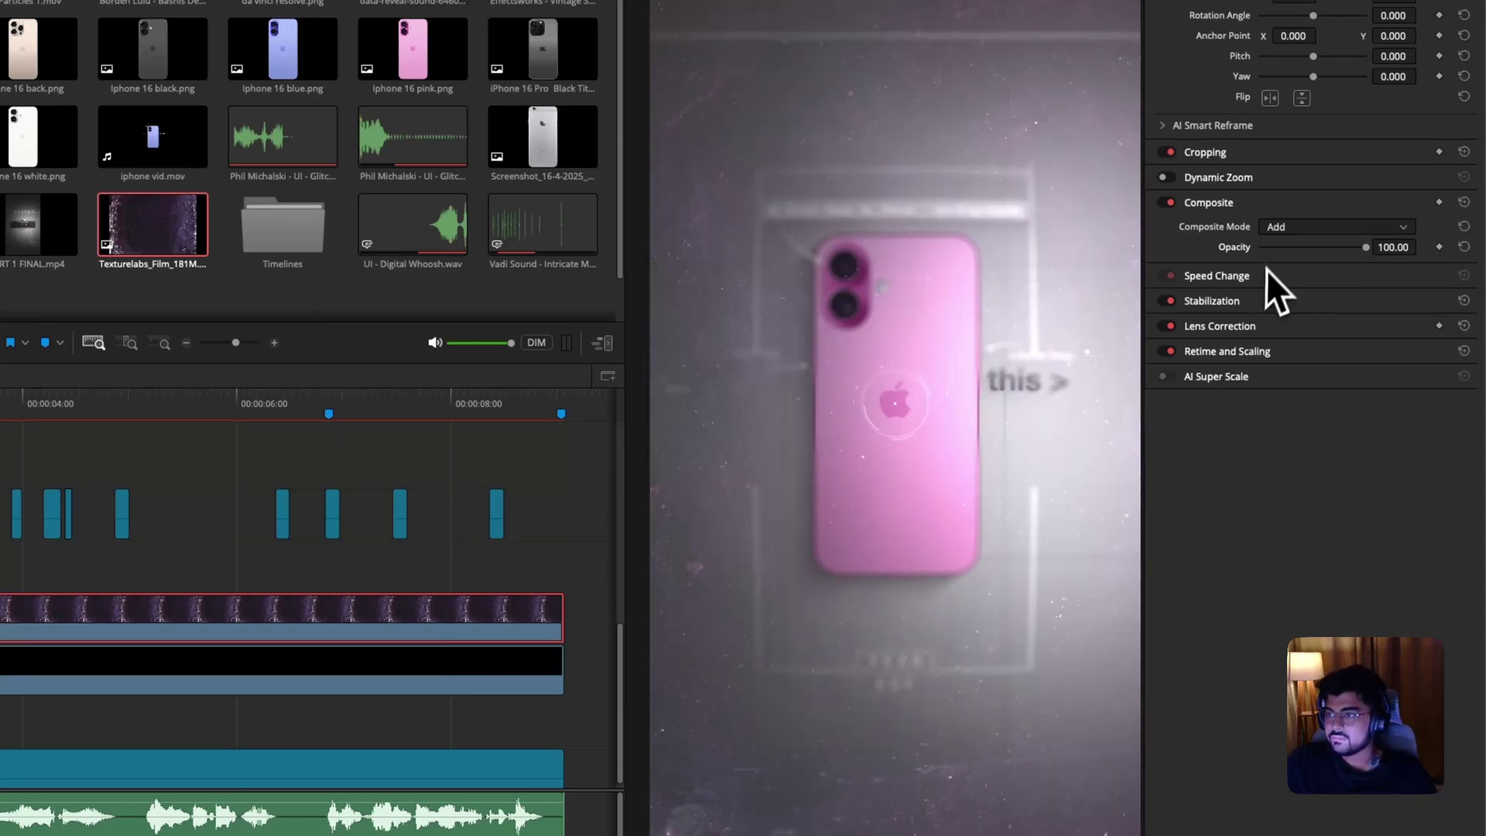
{"action": "left_click", "coordinate": [1287, 249]}
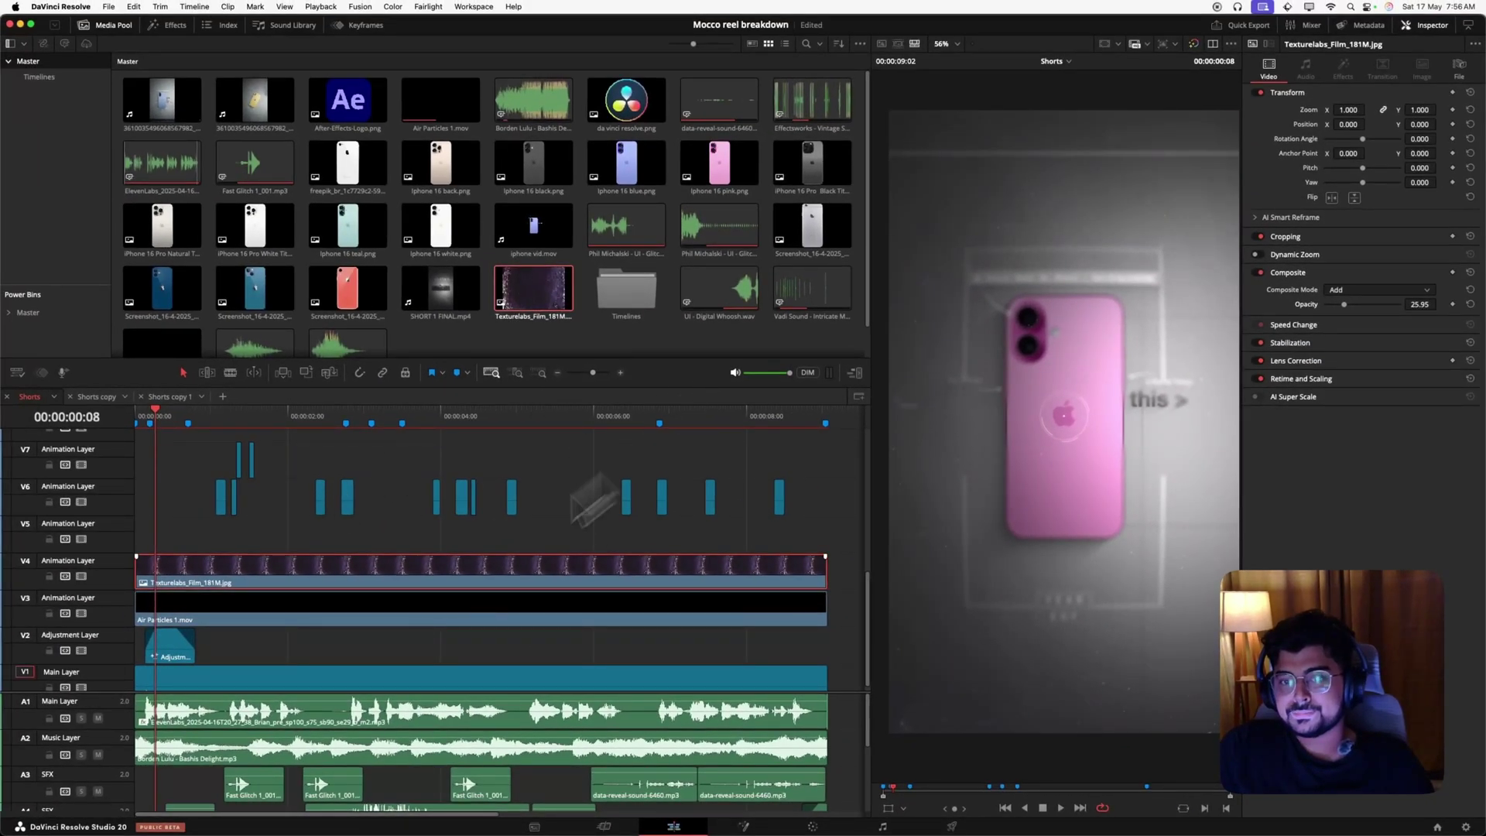
Open the V6 animation clip at 00:00:01:04 in Fusion, examine its Background1 and Rectangle1 nodes, and return to the Edit page.
{"action": "scroll", "coordinate": [281, 528], "scroll_direction": "up", "scroll_amount": 2}
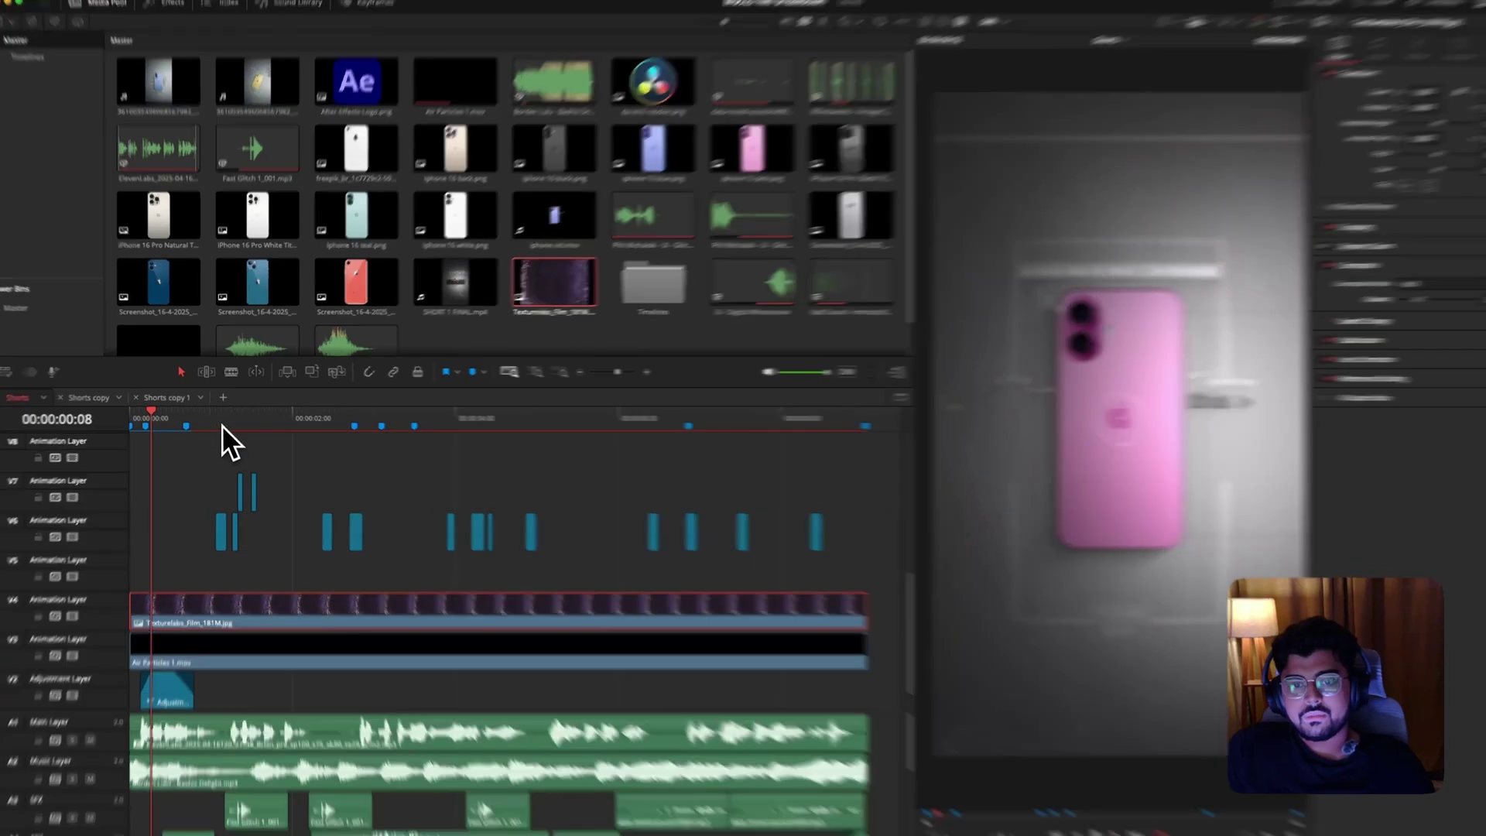
{"action": "left_click", "coordinate": [223, 422]}
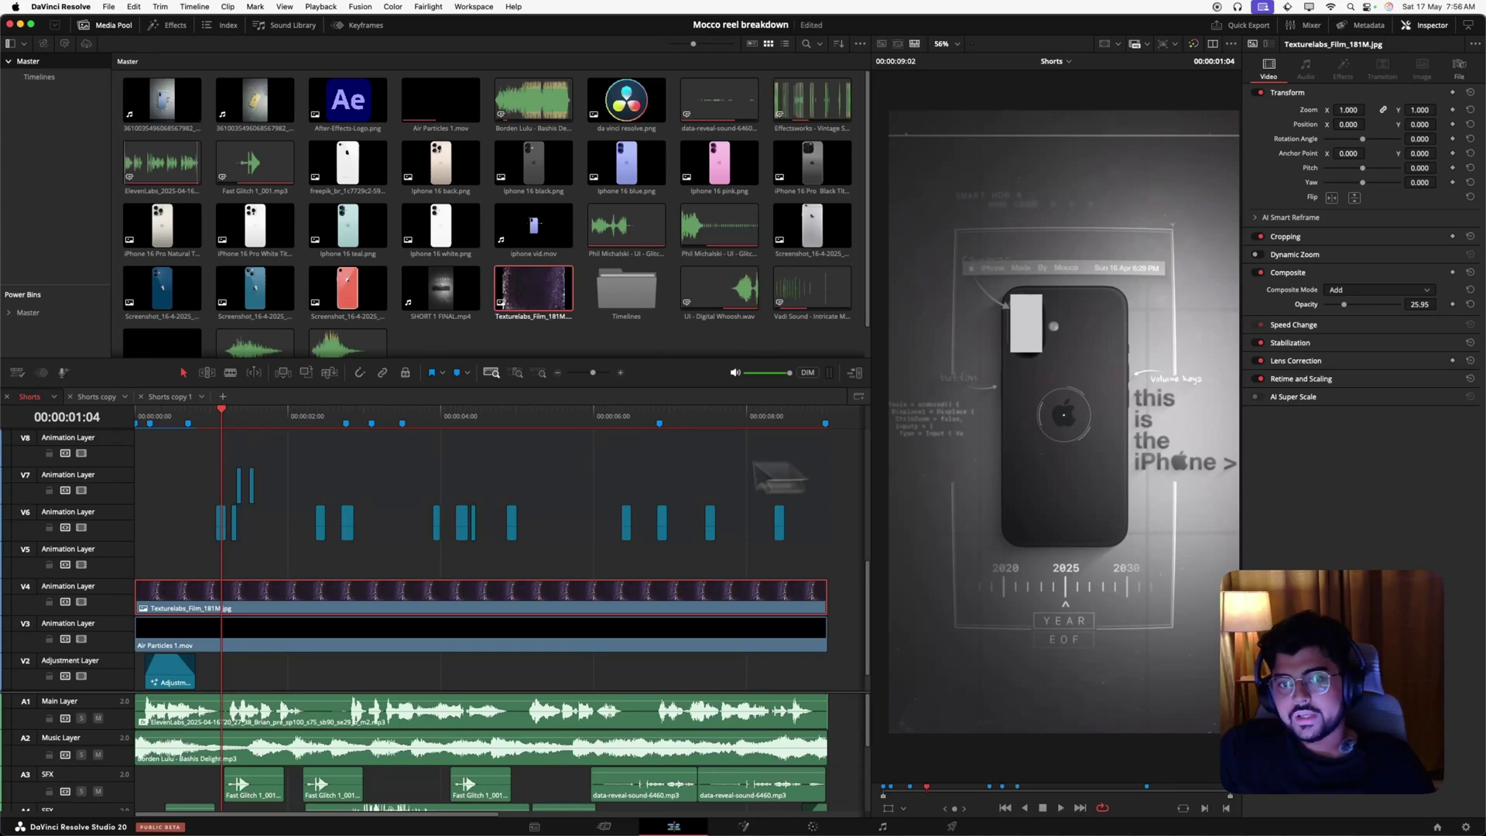
{"action": "left_click", "coordinate": [223, 534]}
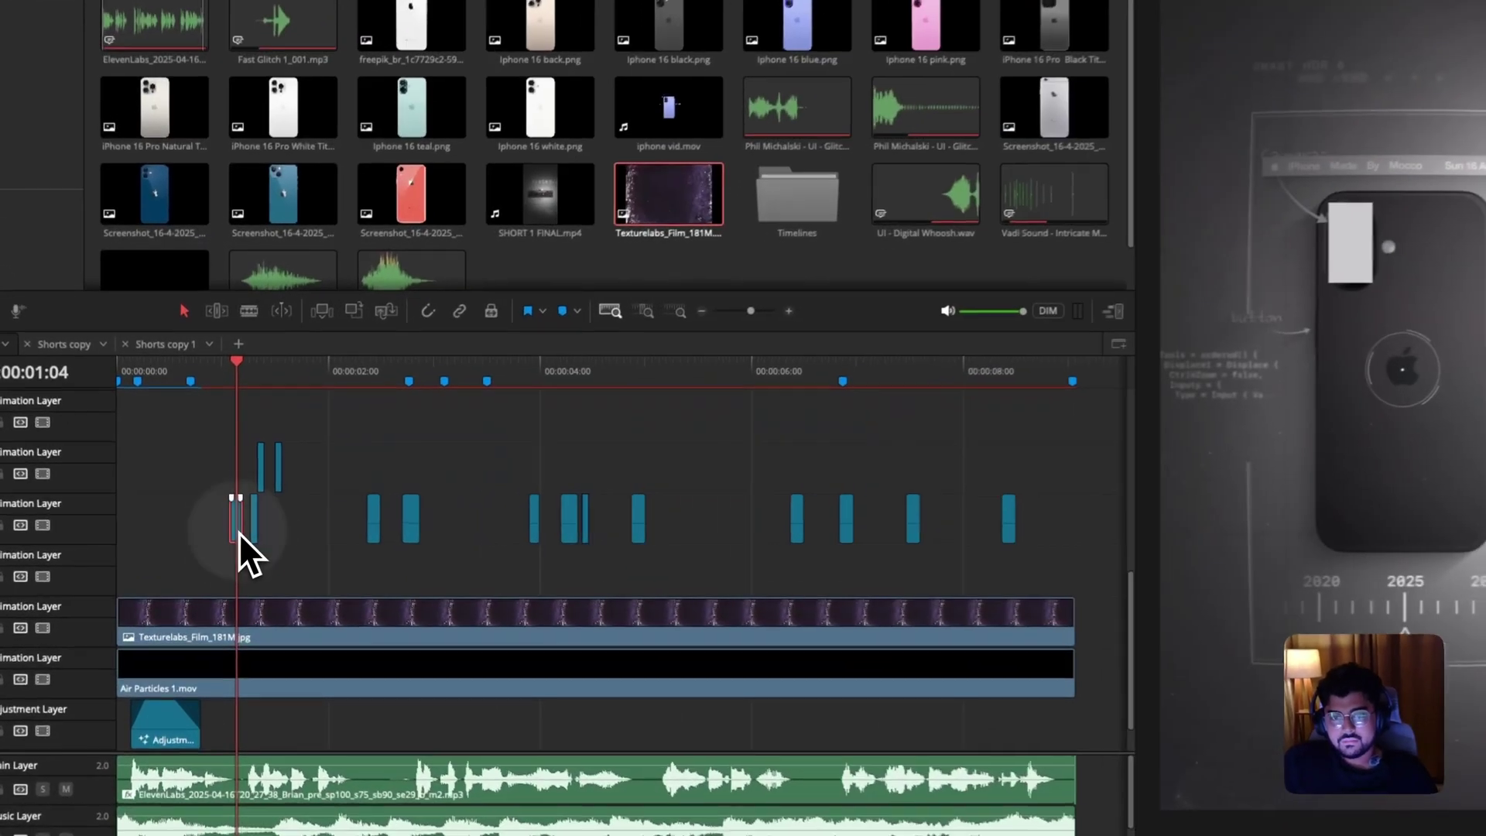
{"action": "key", "text": "super+p"}
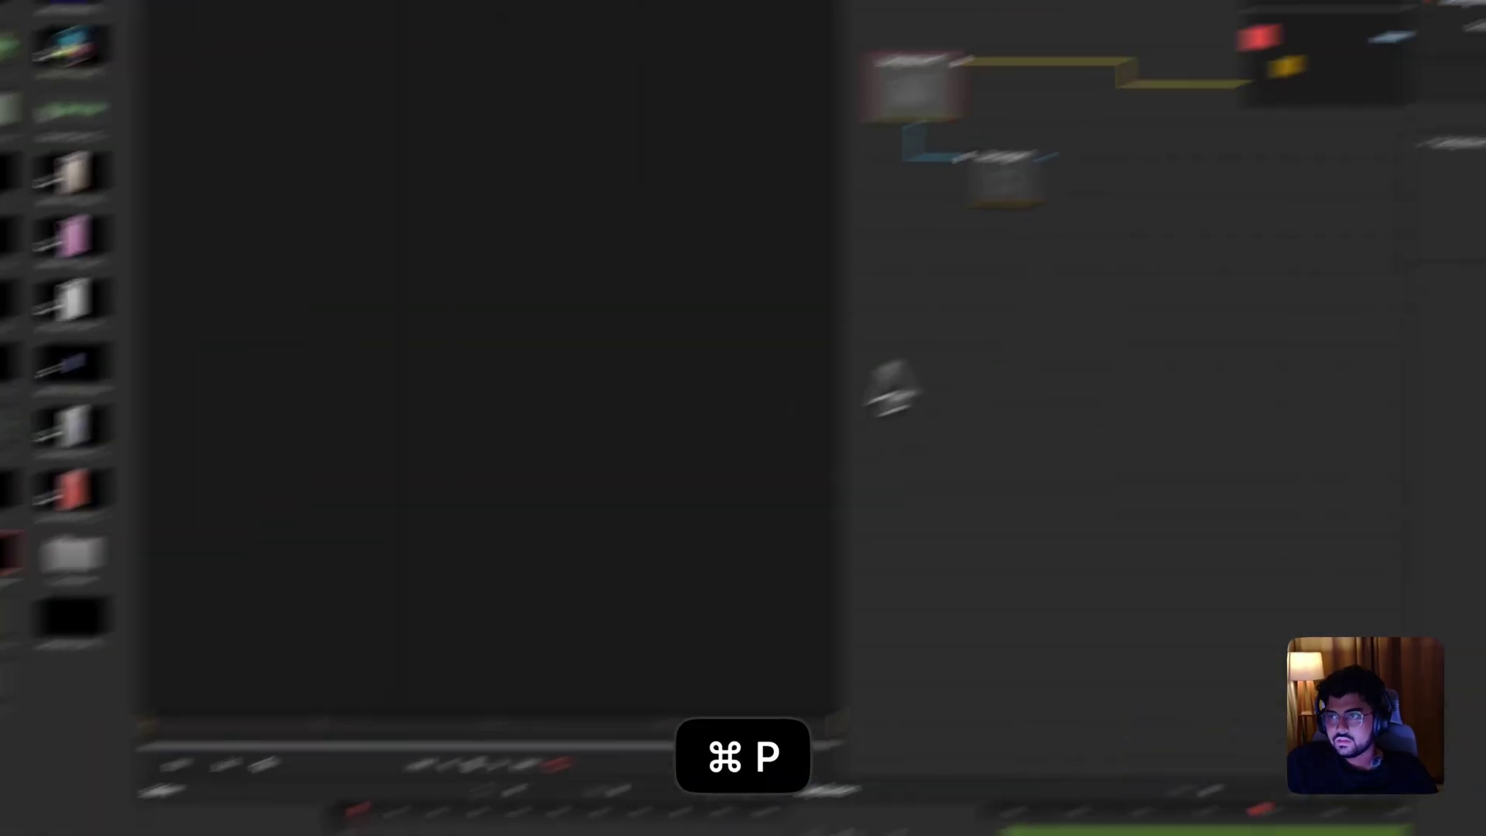
{"action": "left_click", "coordinate": [755, 178]}
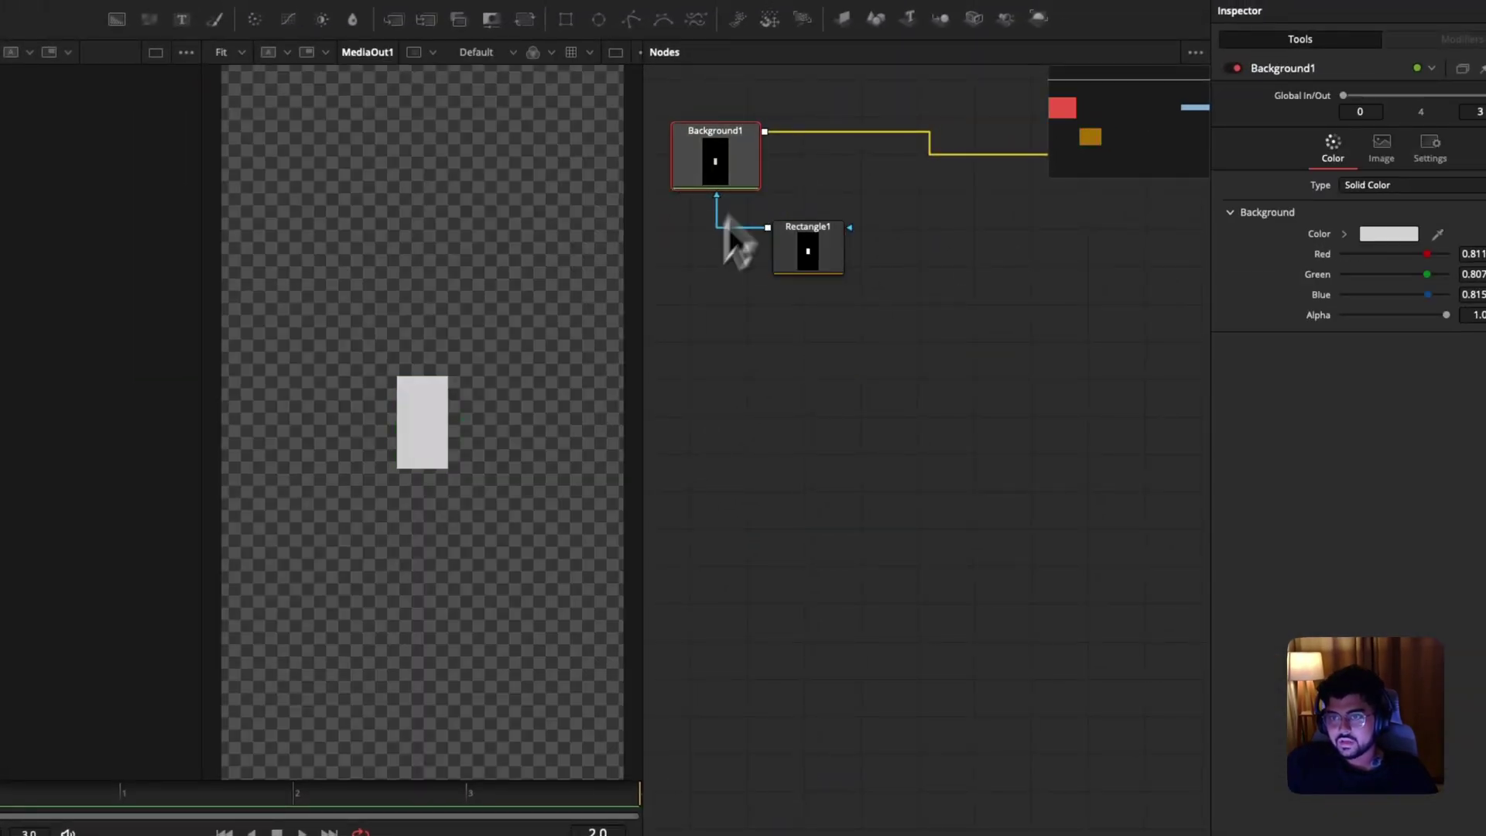
{"action": "left_click", "coordinate": [825, 262]}
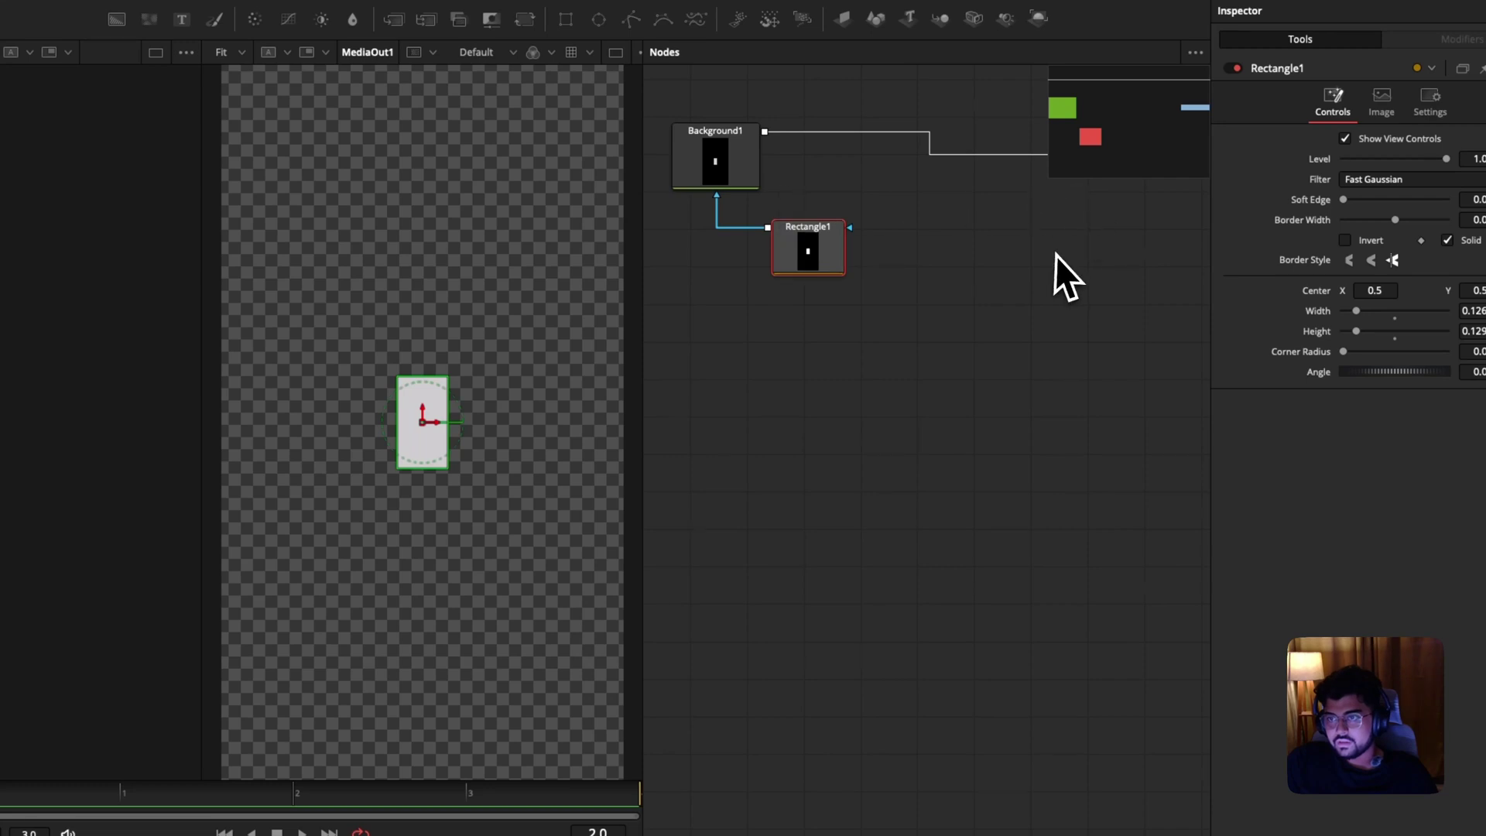
{"action": "left_click", "coordinate": [733, 178]}
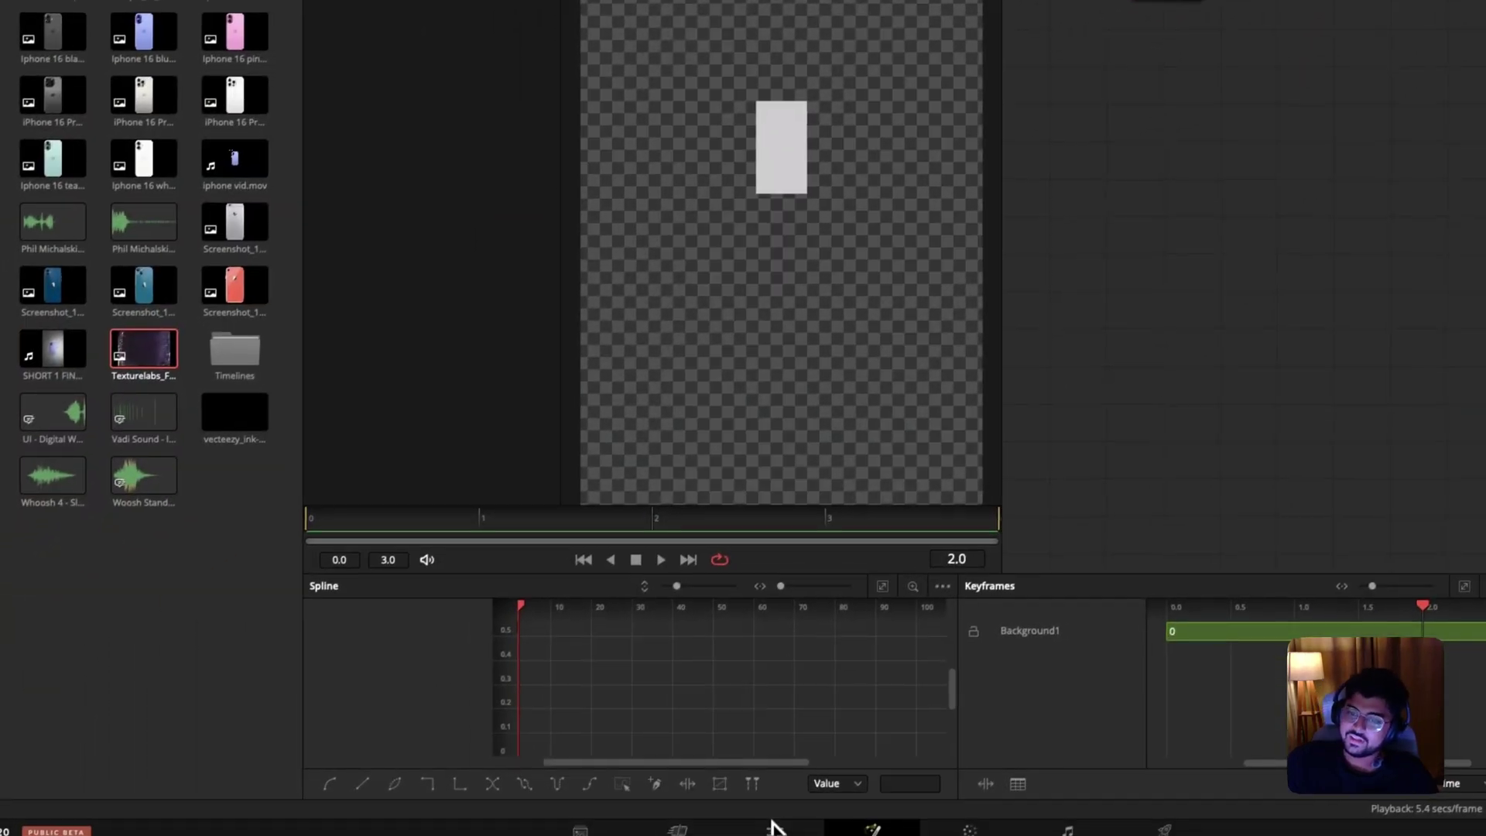
{"action": "left_click", "coordinate": [773, 828]}
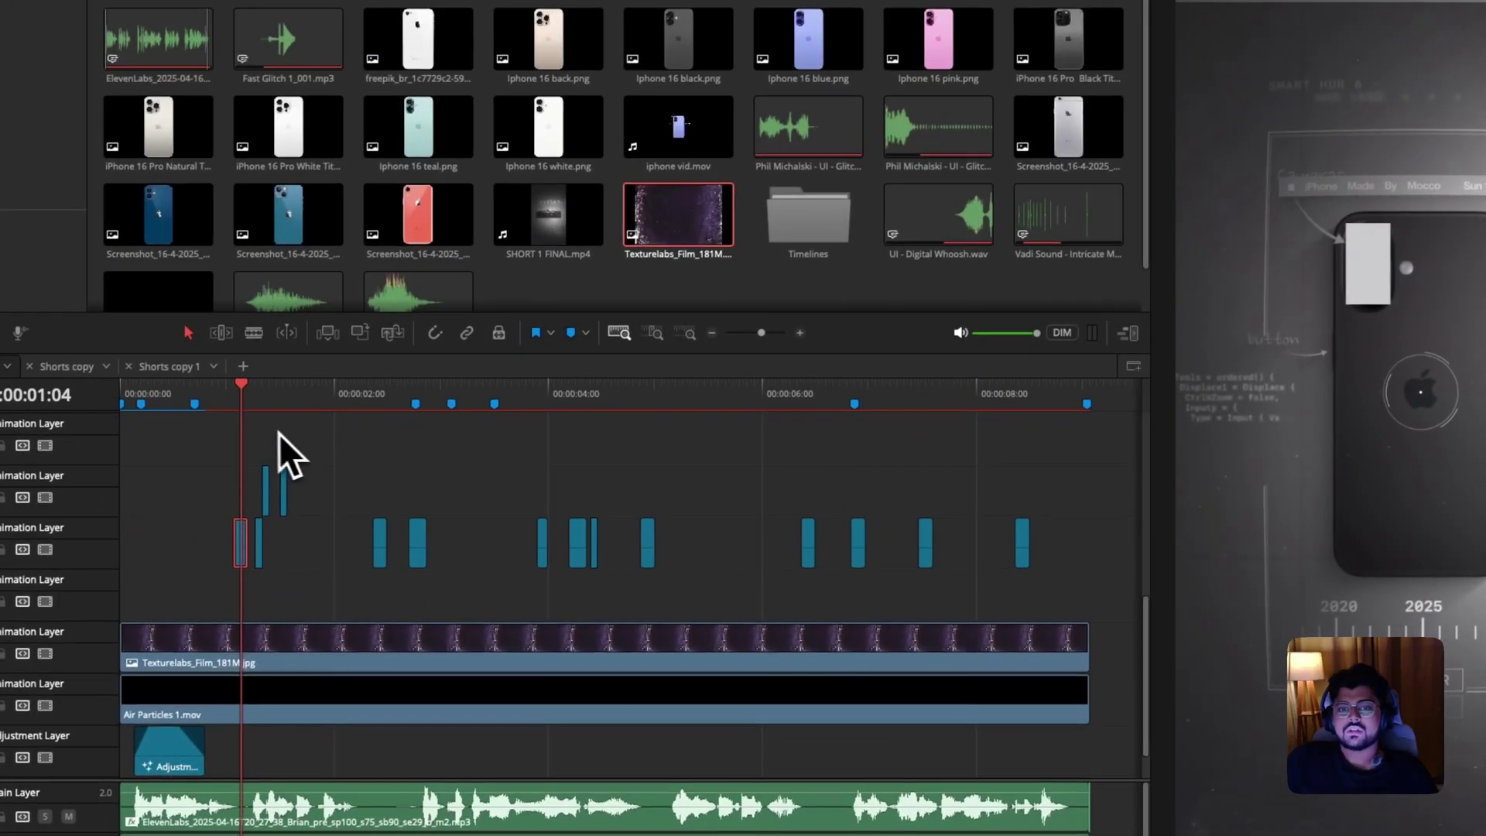
Step the playhead through 00:00:01:09, 00:00:01:11 and 00:00:01:17 to examine the short clips on V6 and V7.
{"action": "left_click", "coordinate": [257, 396]}
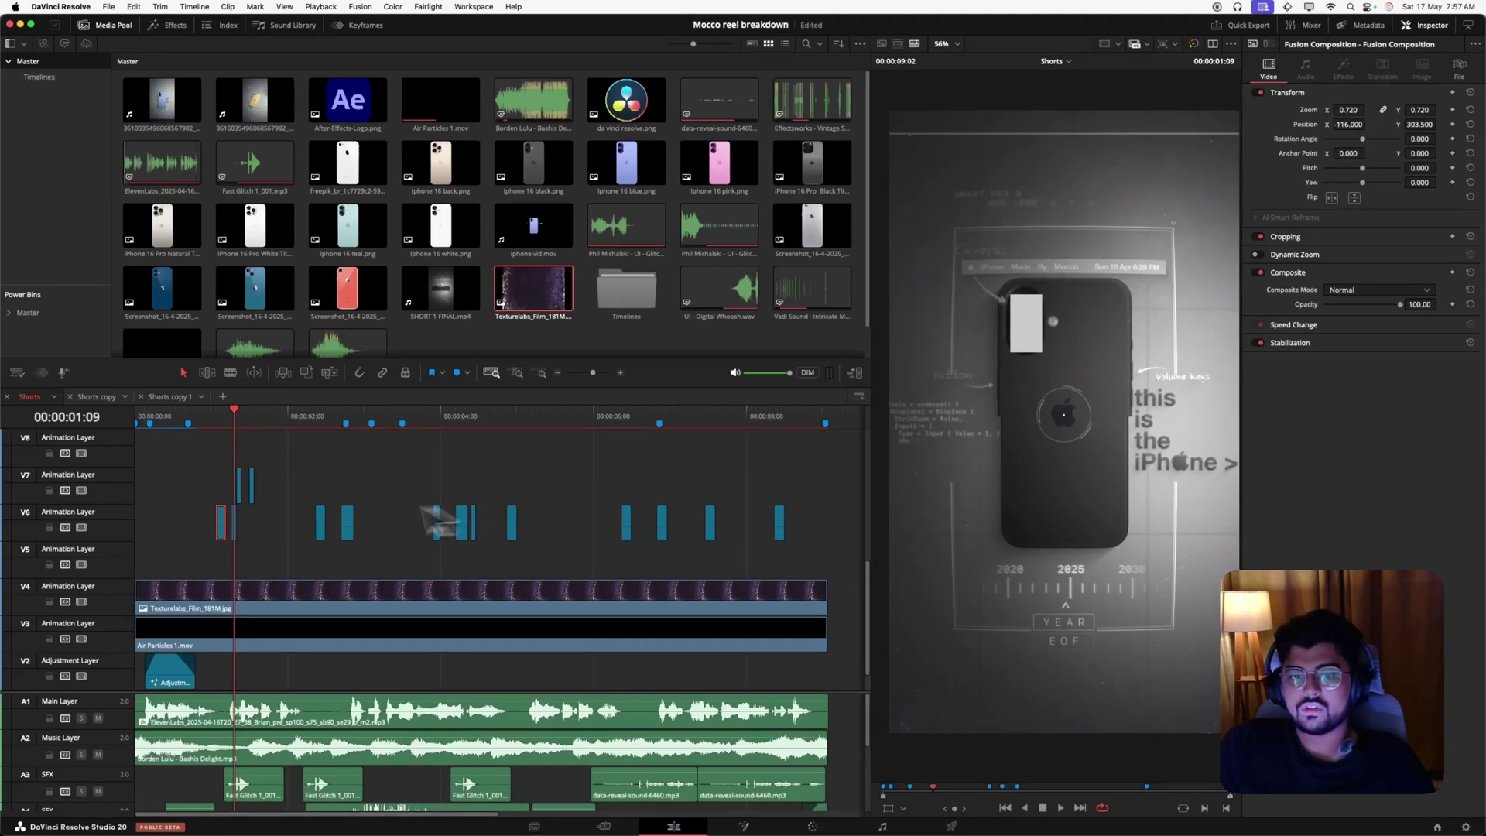
{"action": "left_click", "coordinate": [241, 430]}
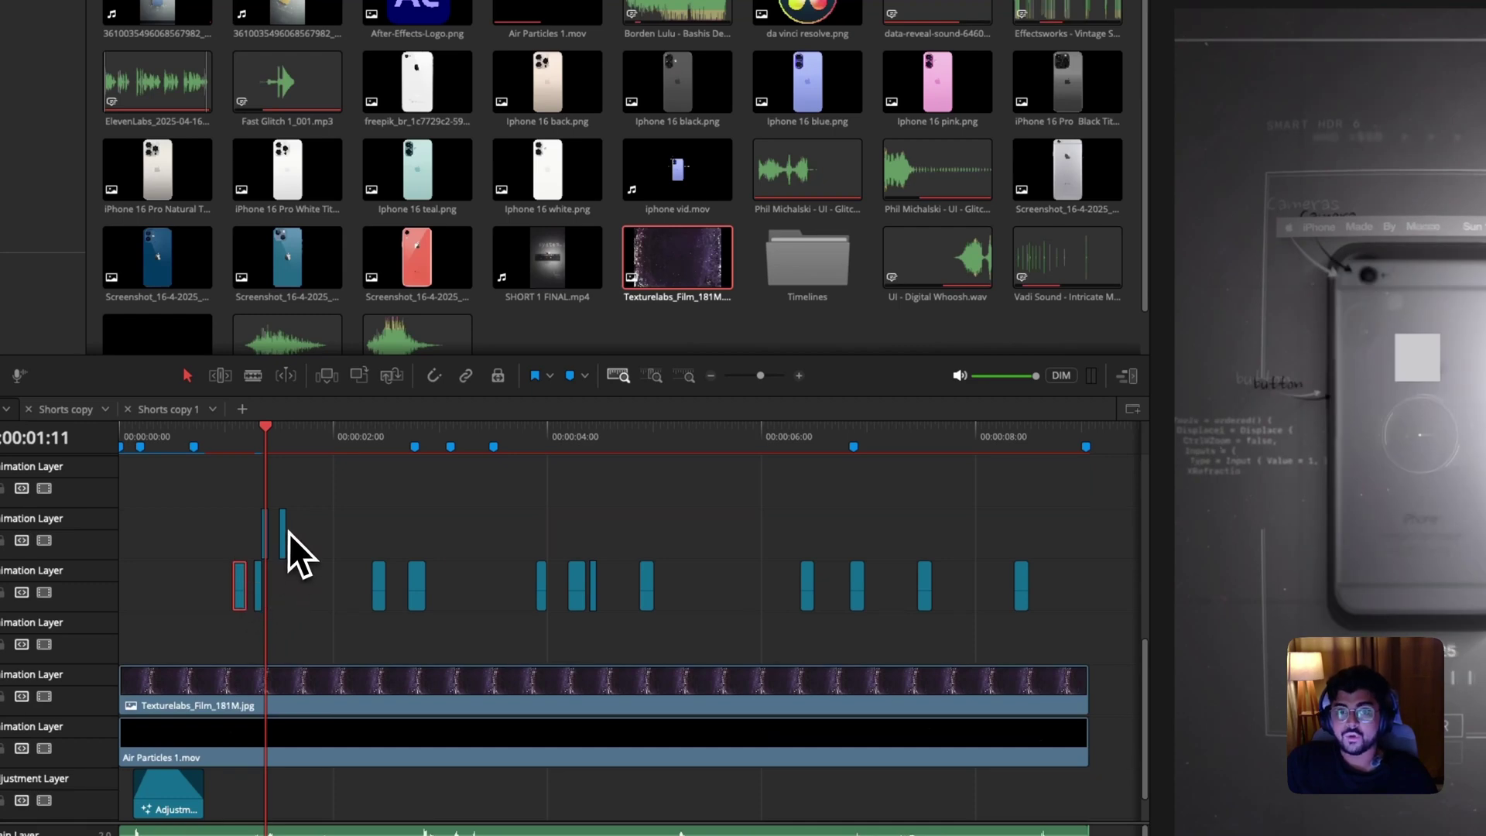
{"action": "left_click", "coordinate": [286, 438]}
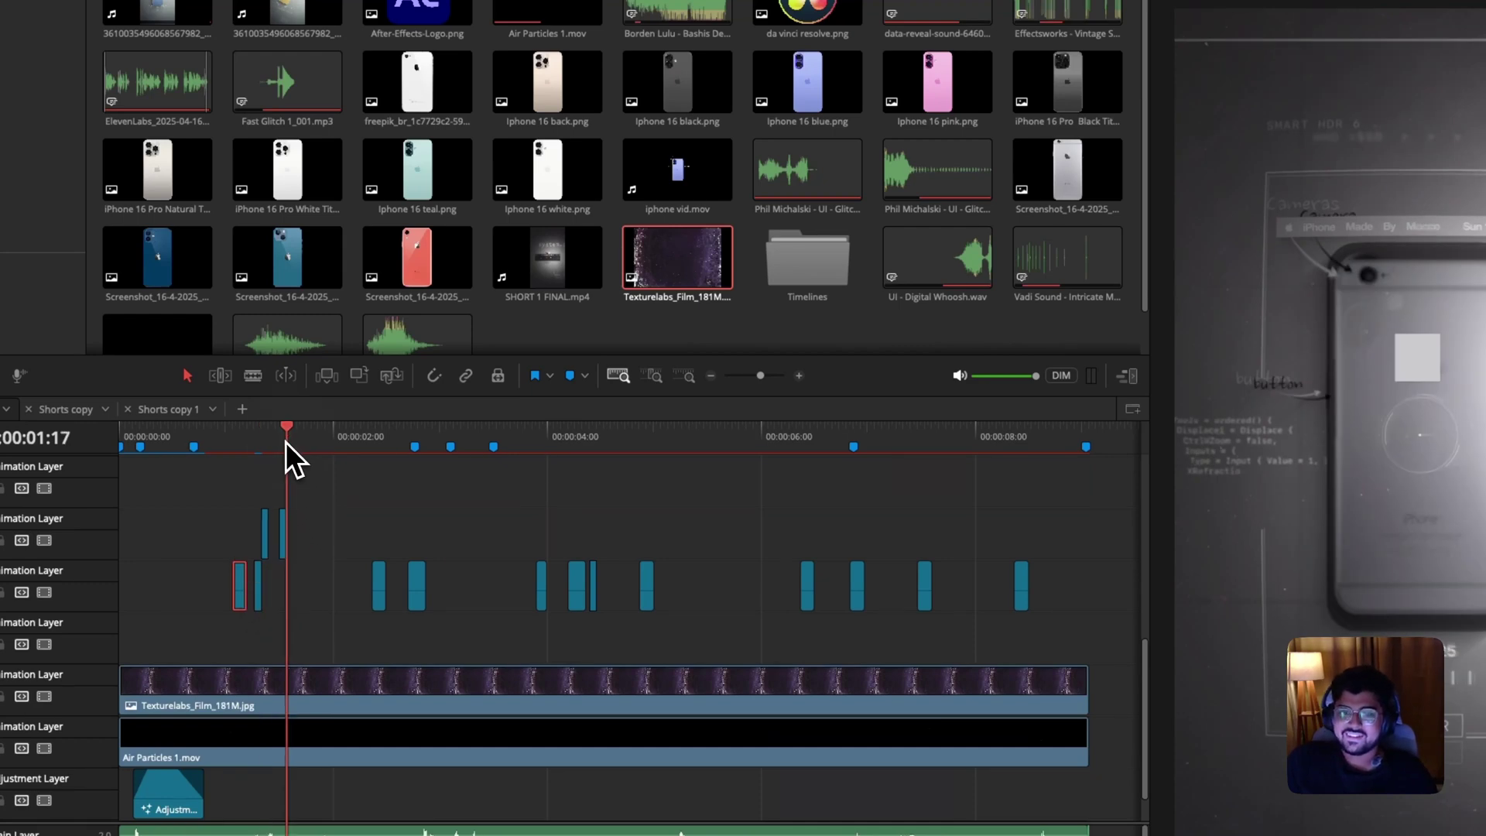
Open the V6 clip at 00:00:02:14 in Fusion, examine its Rectangle1 and Background1 nodes, and return to the Edit page.
{"action": "left_click", "coordinate": [385, 452]}
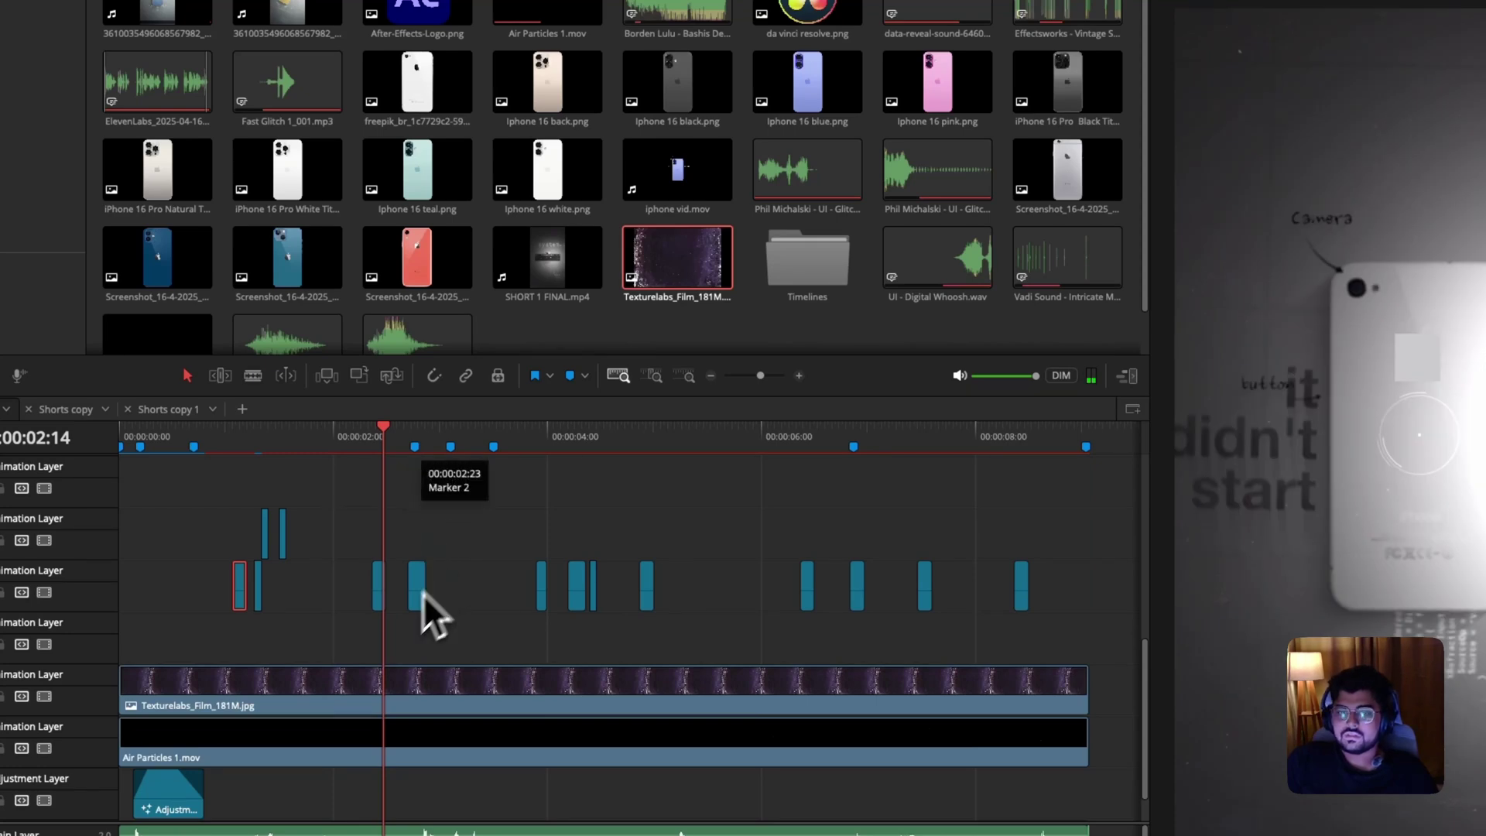
{"action": "key", "text": "super+p"}
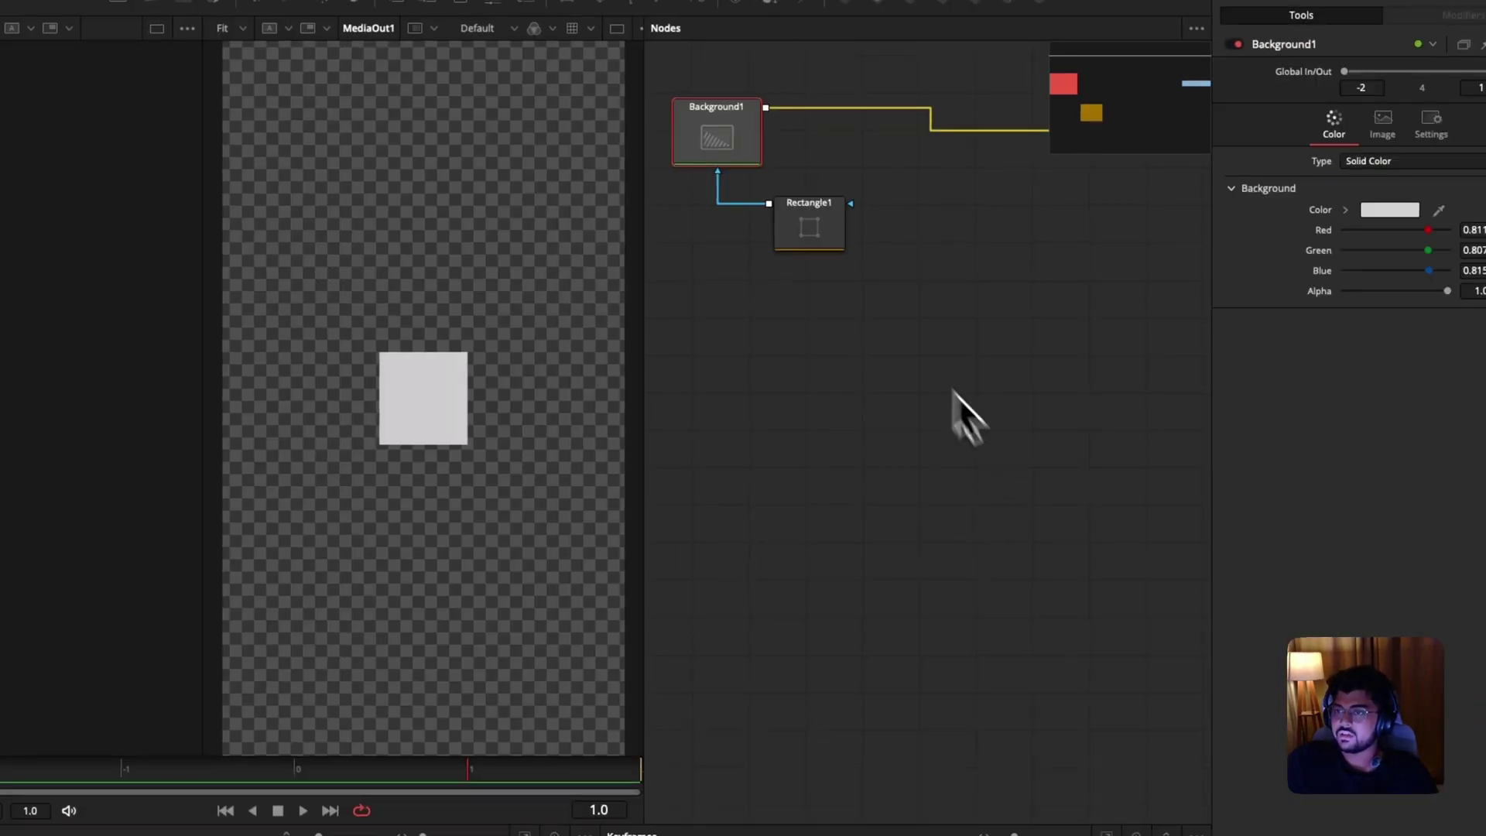
{"action": "left_click", "coordinate": [830, 223]}
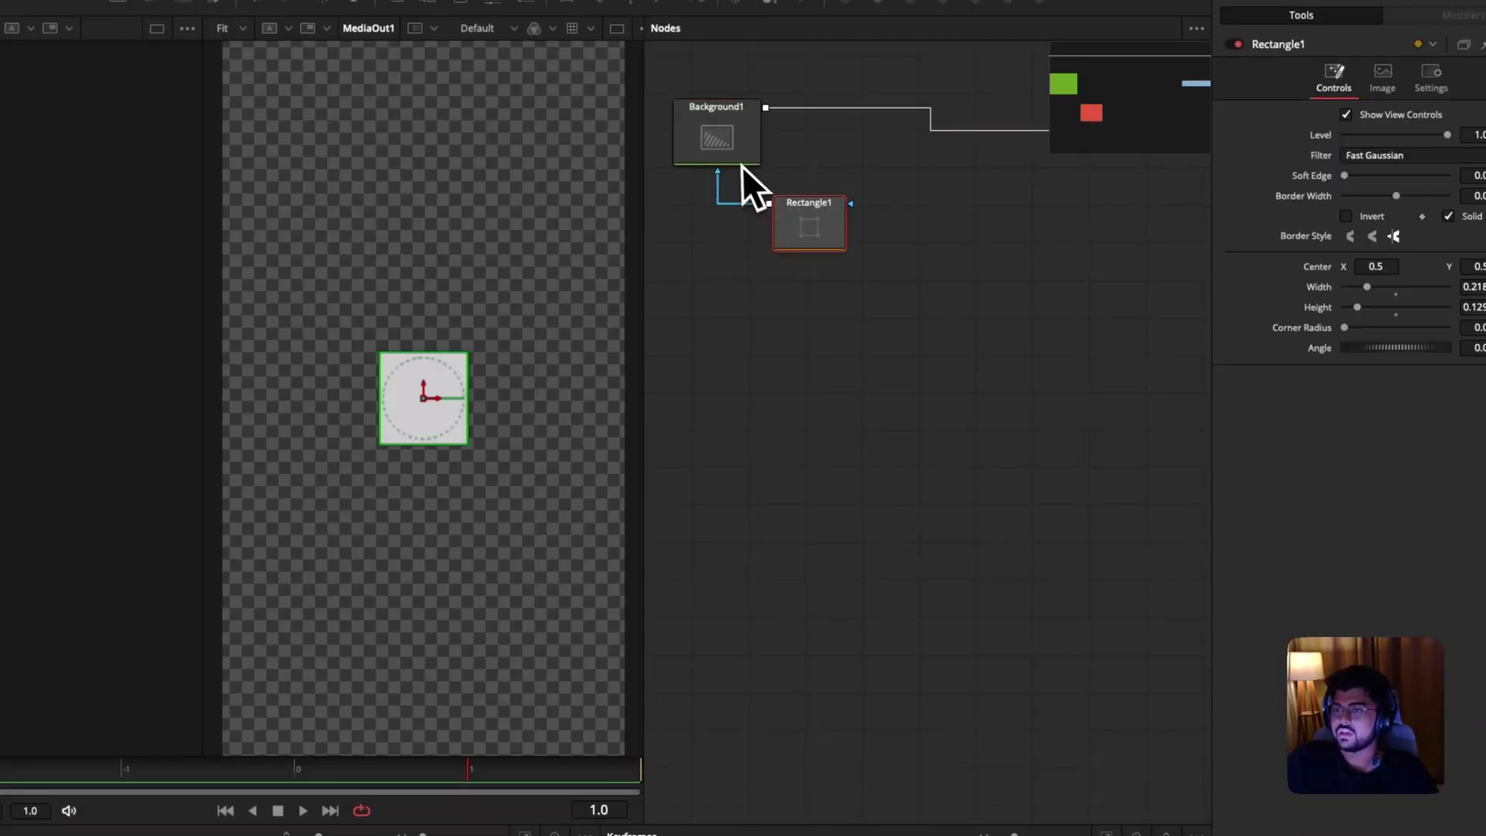
{"action": "left_click", "coordinate": [740, 164]}
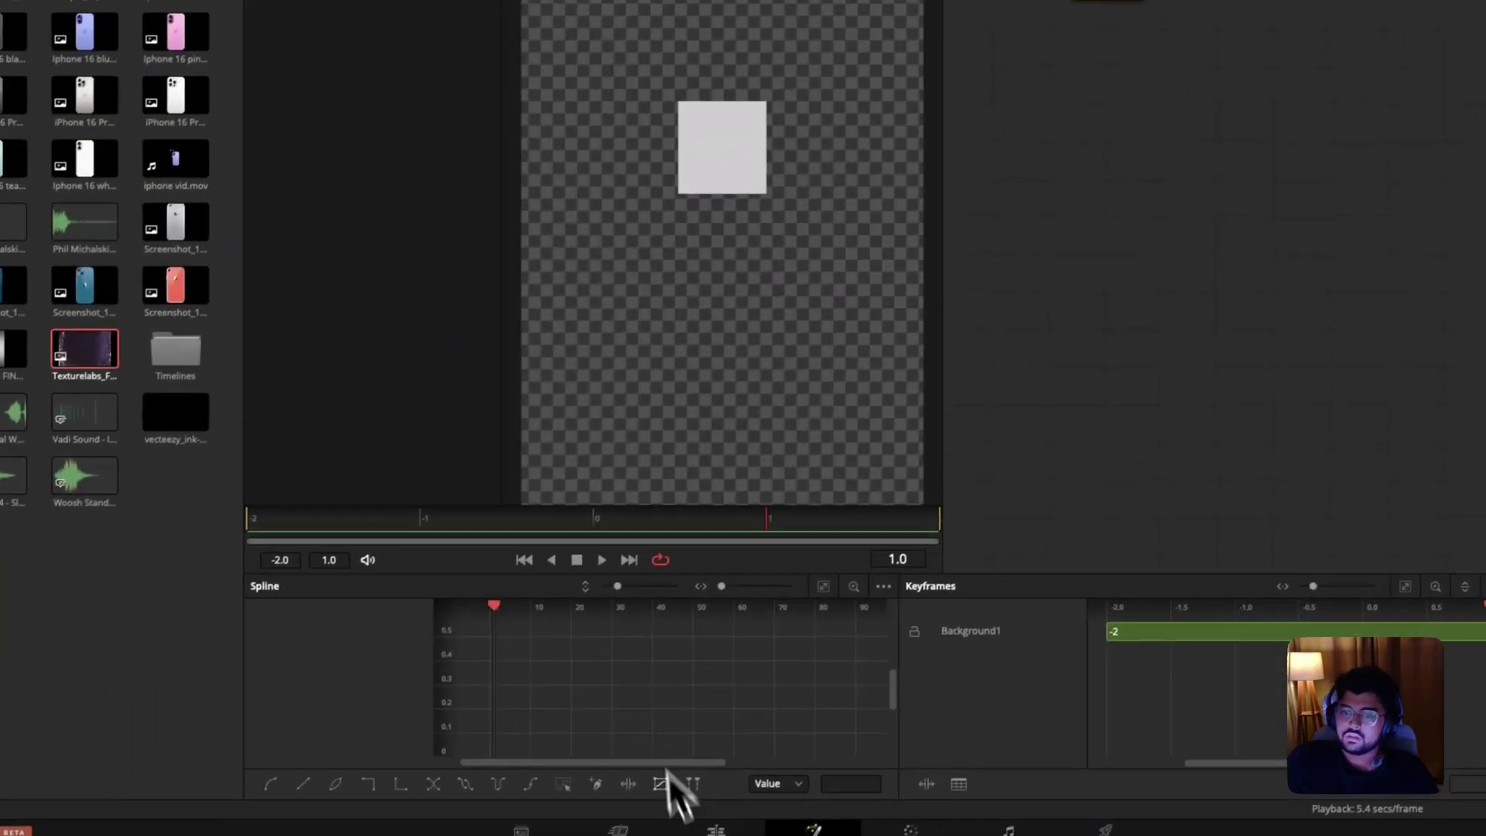
{"action": "left_click", "coordinate": [707, 823]}
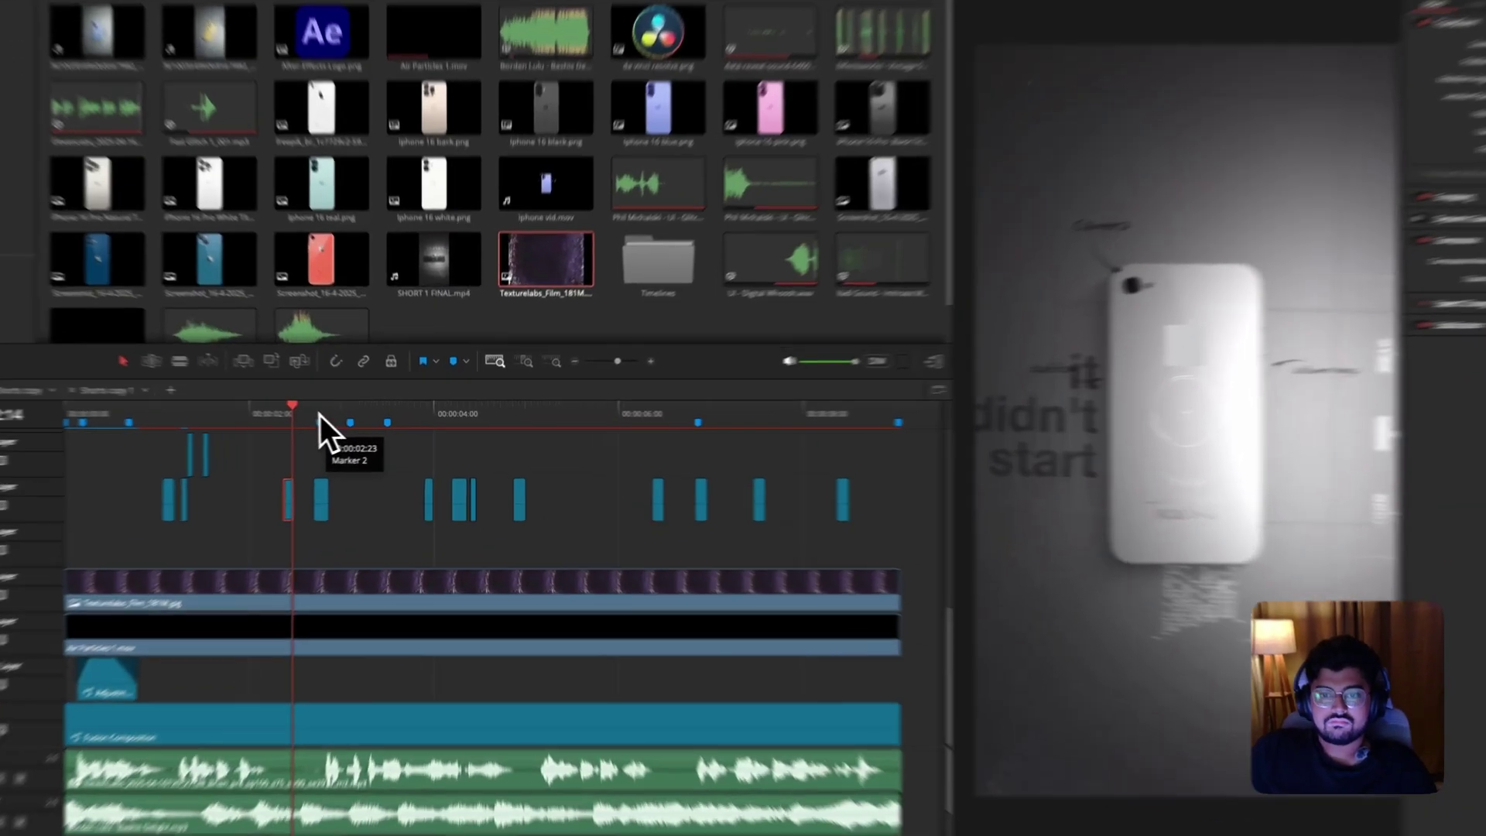
Step through the following V6 clips, including those at 00:00:03:28 and 00:00:04:08, to examine the flashing rectangles.
{"action": "left_click", "coordinate": [346, 416]}
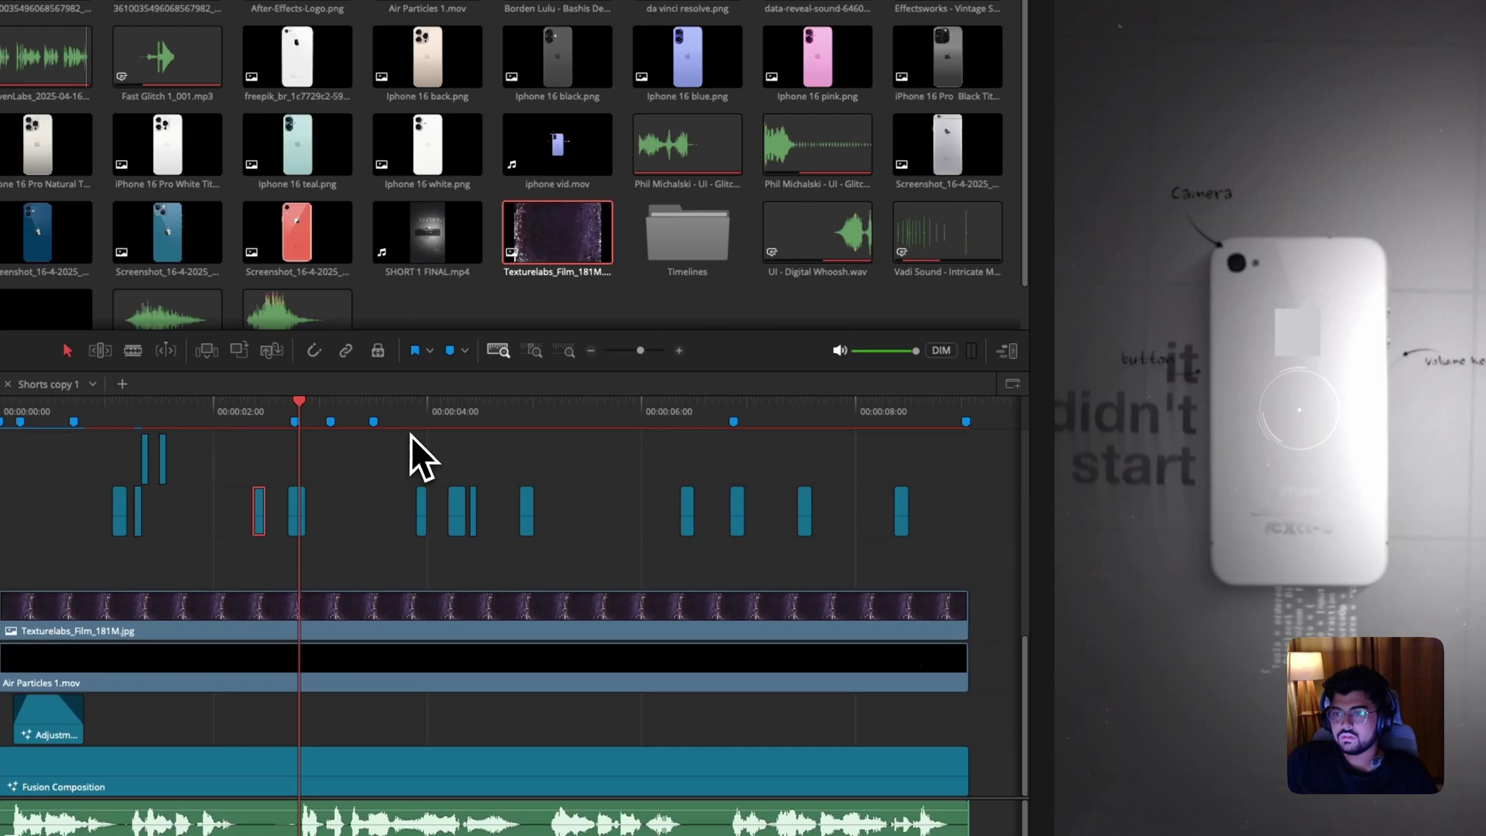
{"action": "left_click", "coordinate": [420, 416]}
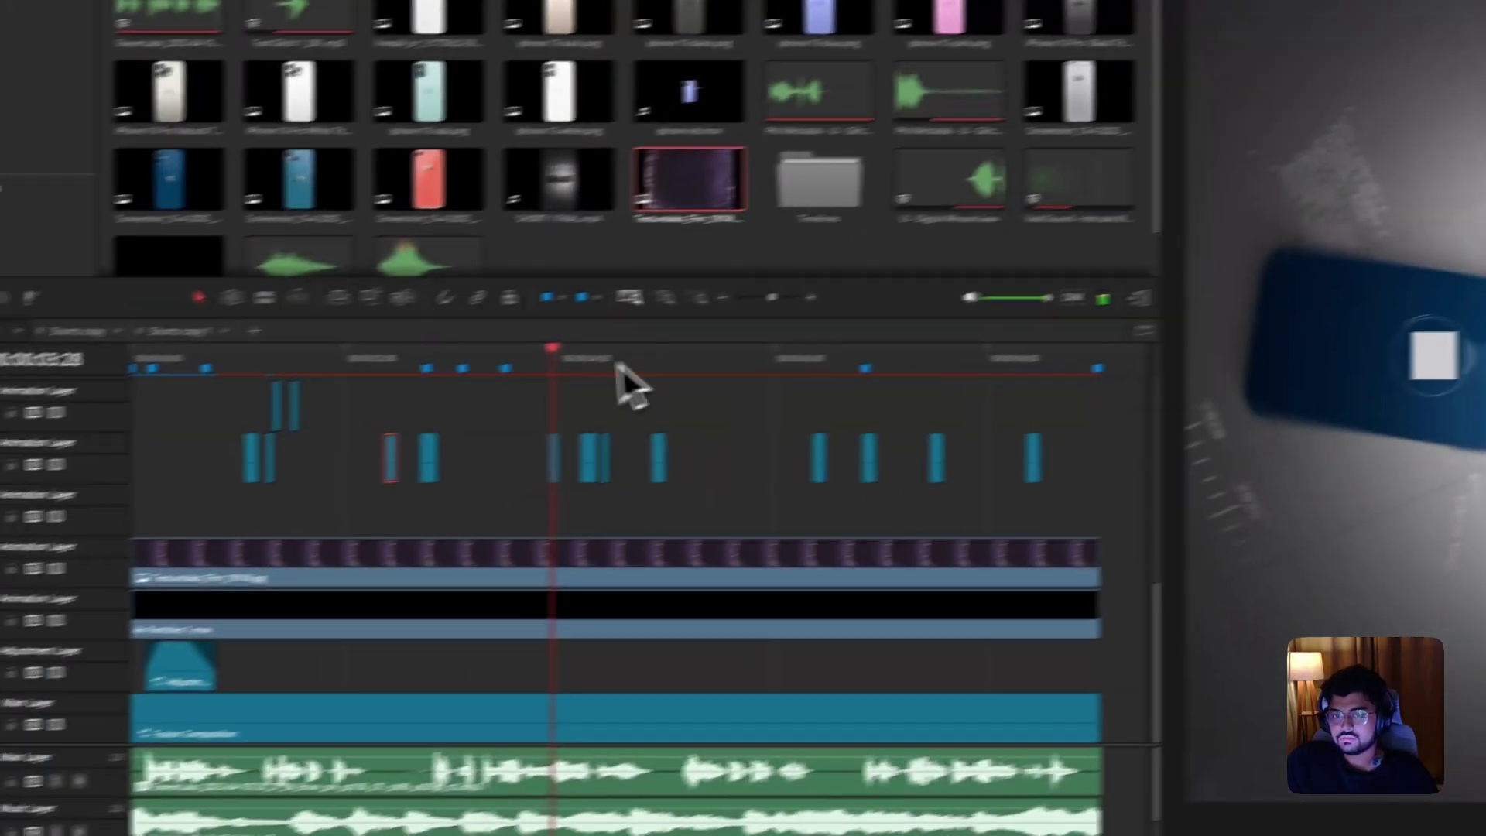
{"action": "left_click", "coordinate": [588, 362]}
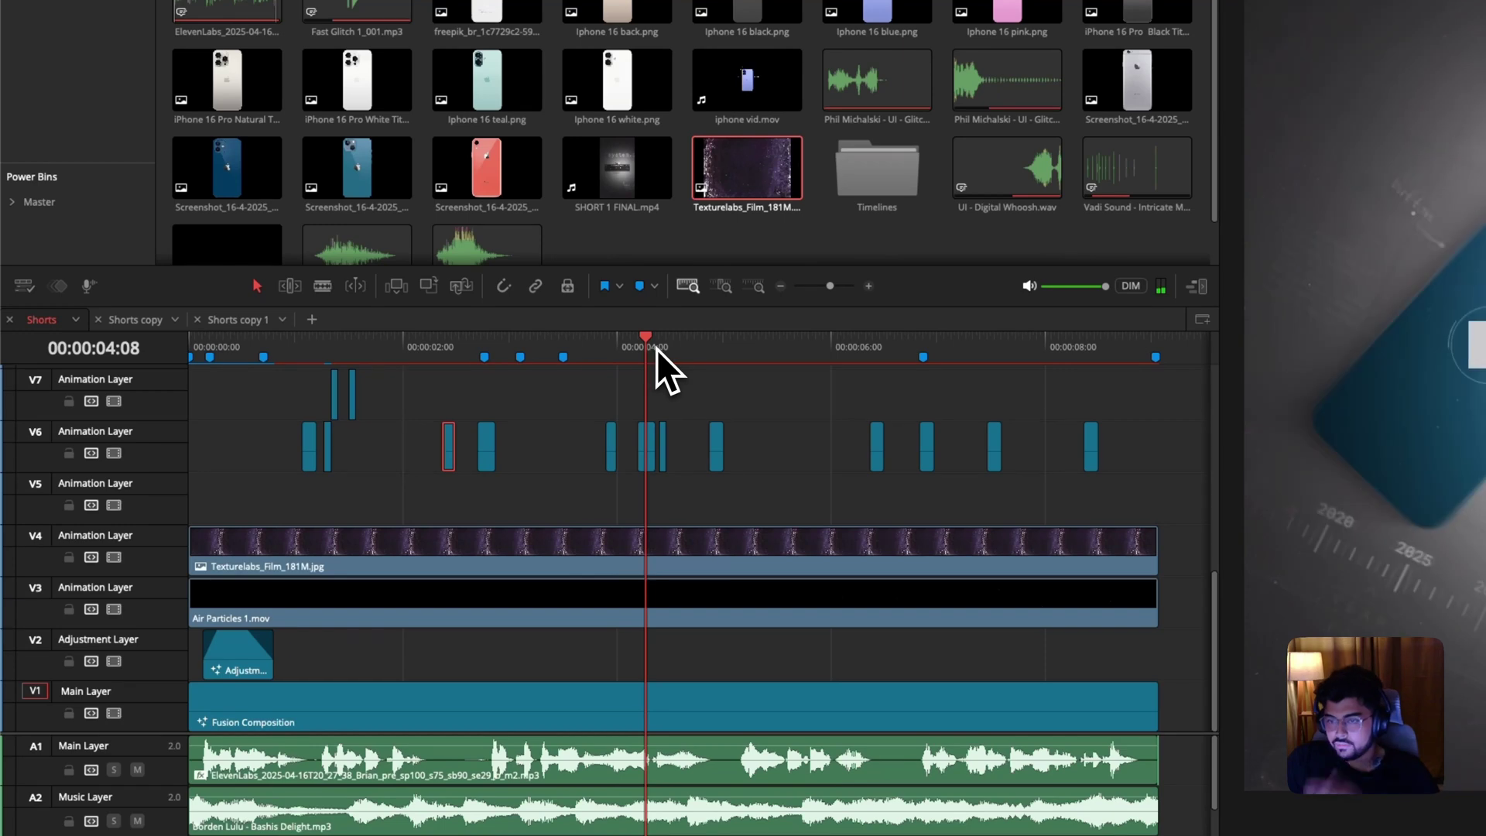
Switch to the Shorts copy timeline, open the silver iPhone screenshot clip on V1 in Fusion, and select its MediaIn1 node.
{"action": "left_click", "coordinate": [124, 321]}
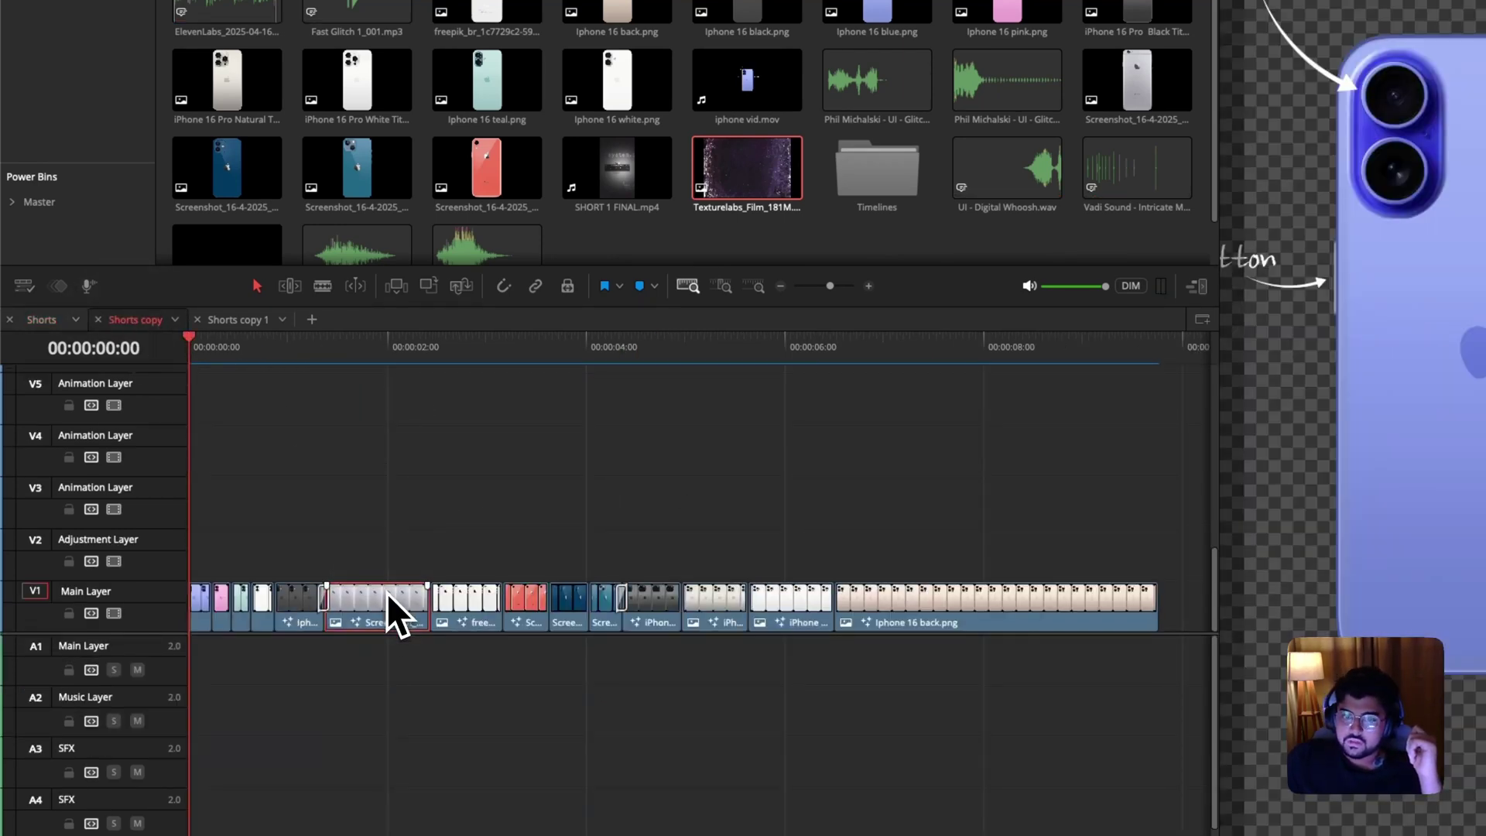
{"action": "key", "text": "super+p"}
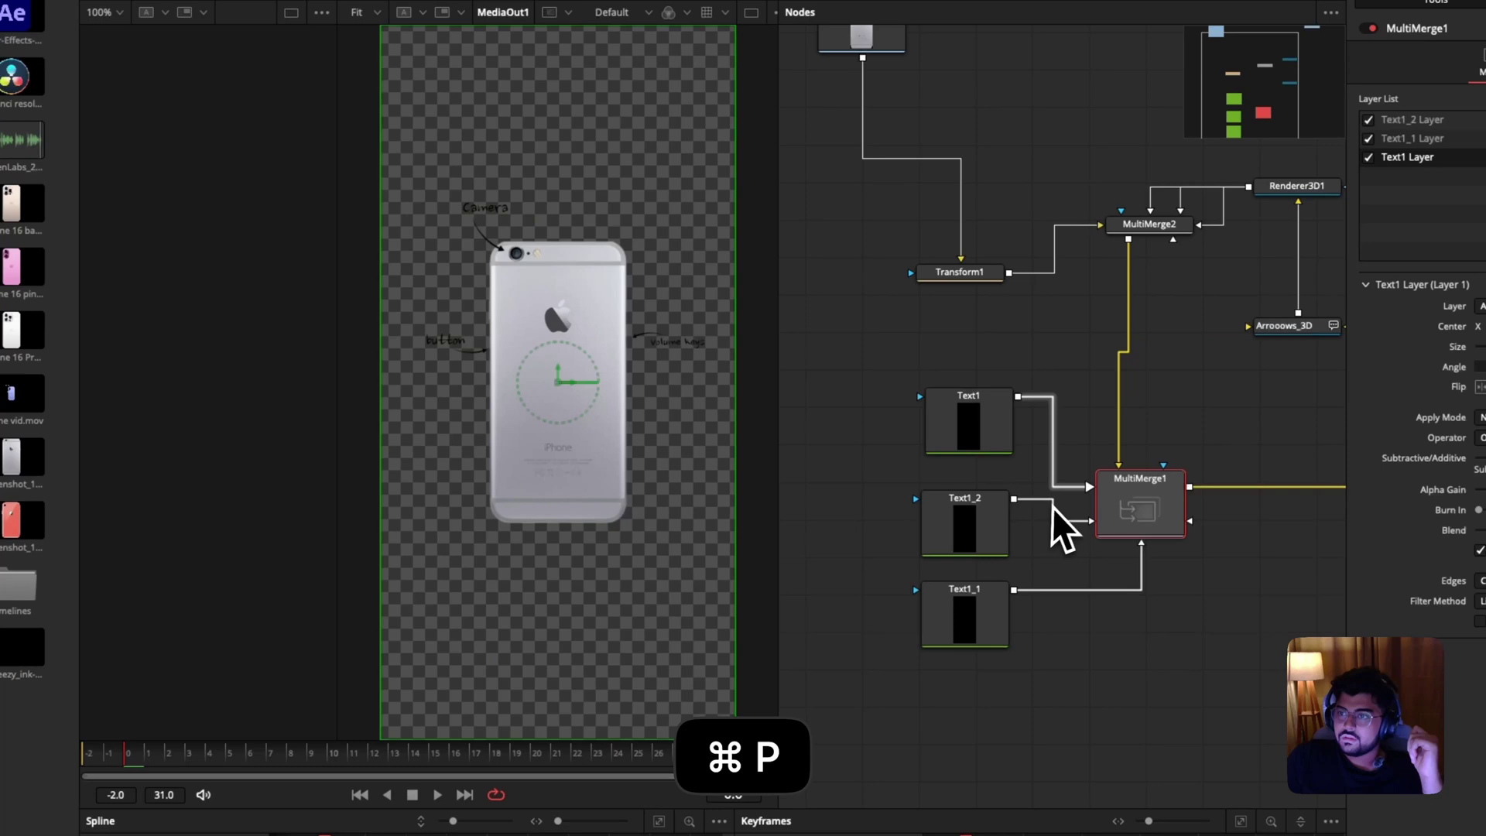
{"action": "scroll", "coordinate": [1067, 490], "scroll_direction": "up", "scroll_amount": 3}
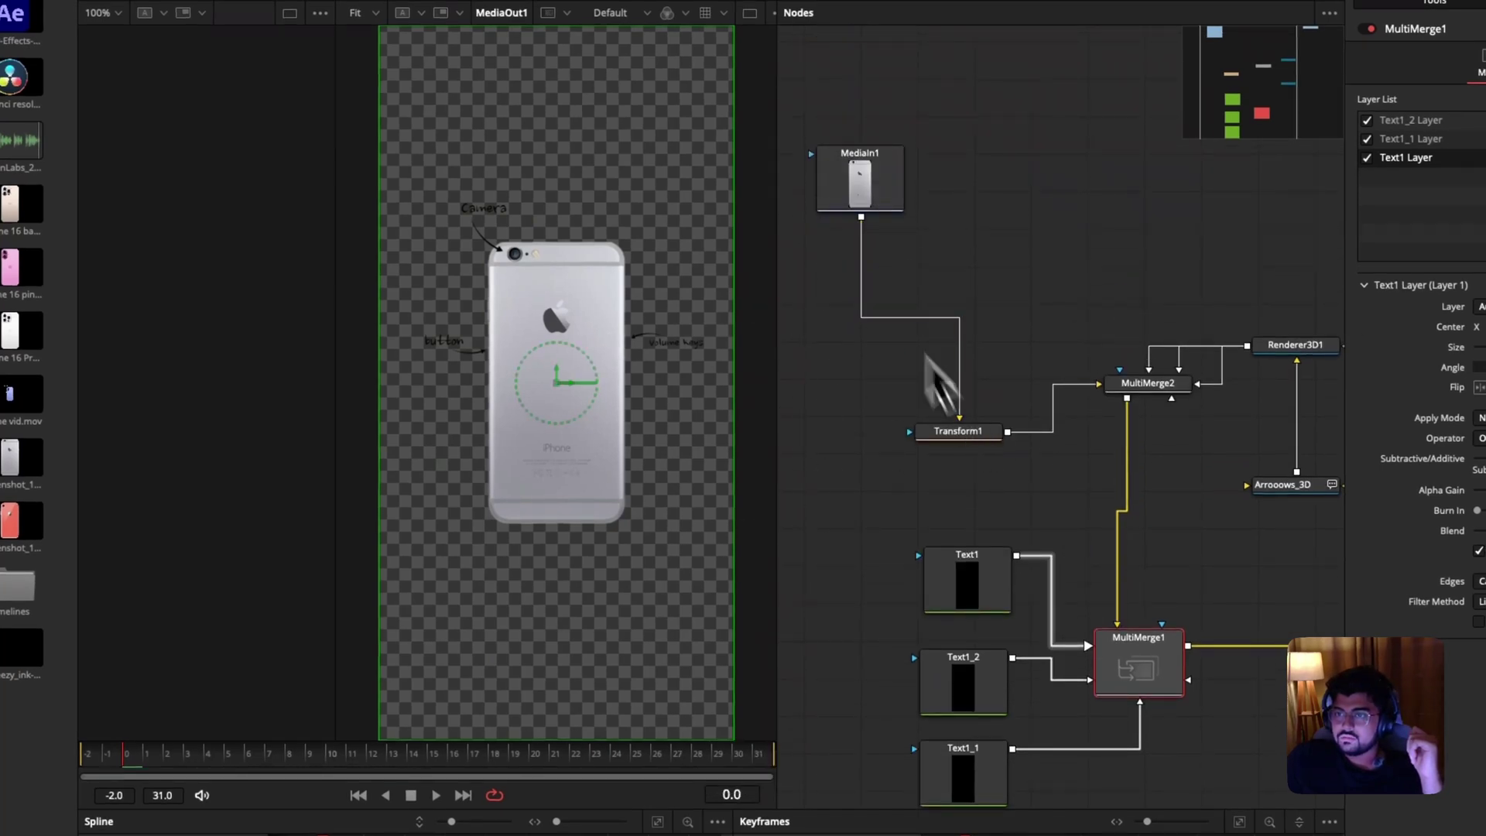
{"action": "left_click", "coordinate": [885, 188]}
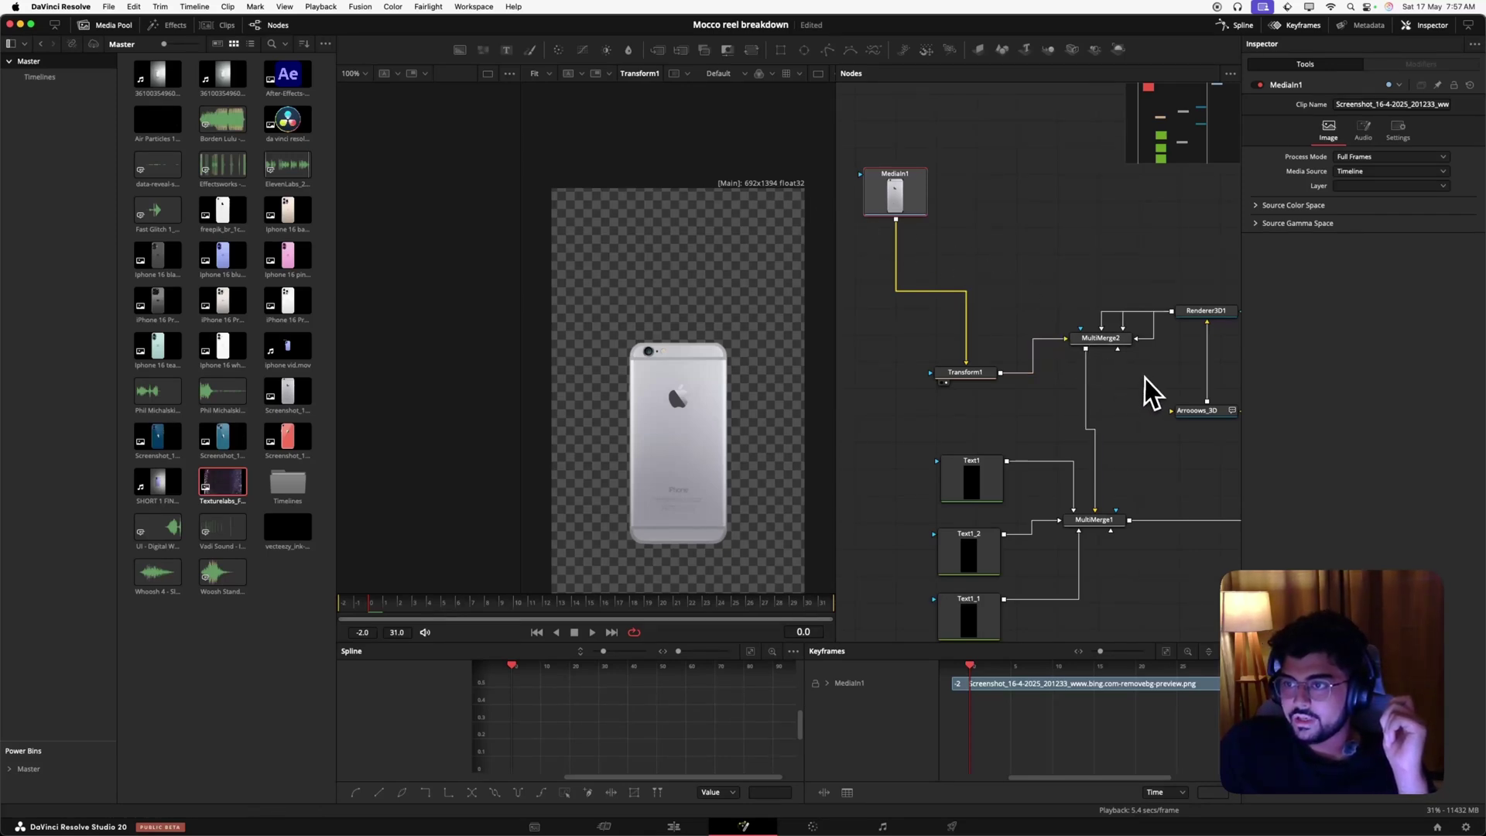
Examine the phone composition's node flow and display the MultiMerge2 output in the viewer.
{"action": "scroll", "coordinate": [1095, 490], "scroll_direction": "right", "scroll_amount": 5}
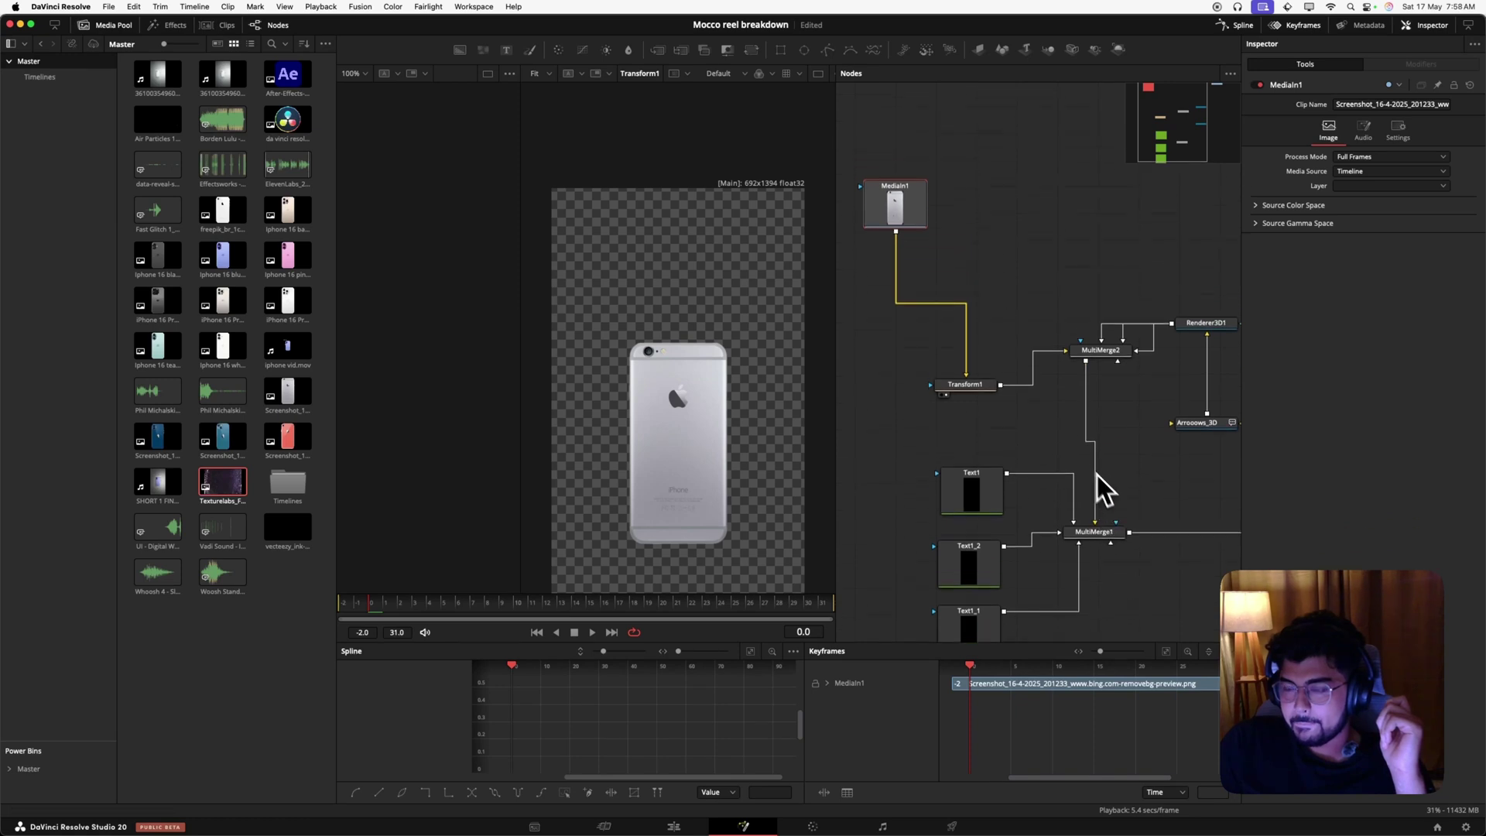
{"action": "scroll", "coordinate": [1052, 437], "scroll_direction": "down", "scroll_amount": 3}
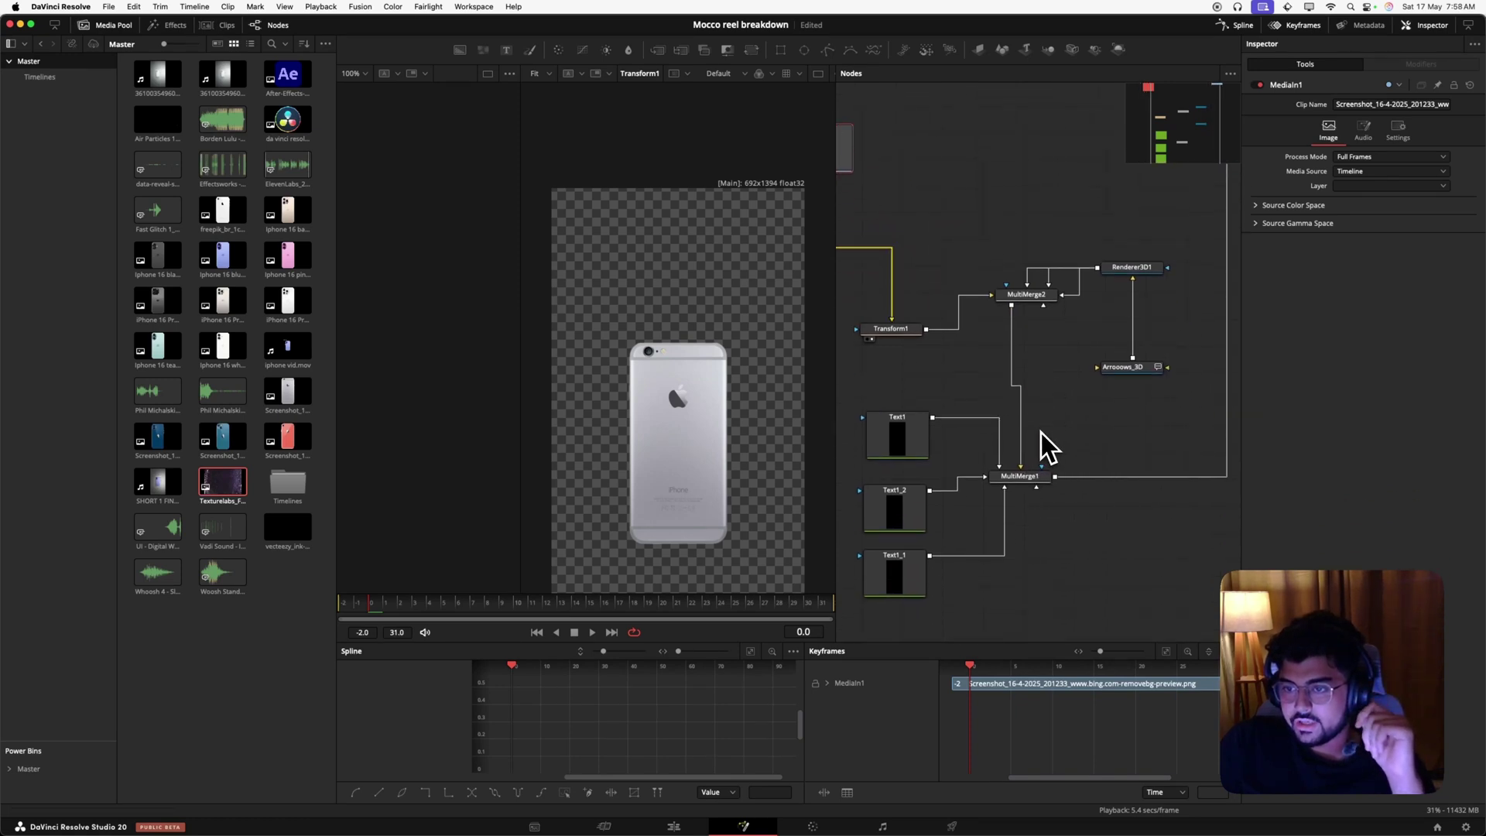
{"action": "scroll", "coordinate": [981, 392], "scroll_direction": "left", "scroll_amount": 10}
{"action": "scroll", "coordinate": [964, 378], "scroll_direction": "right", "scroll_amount": 7}
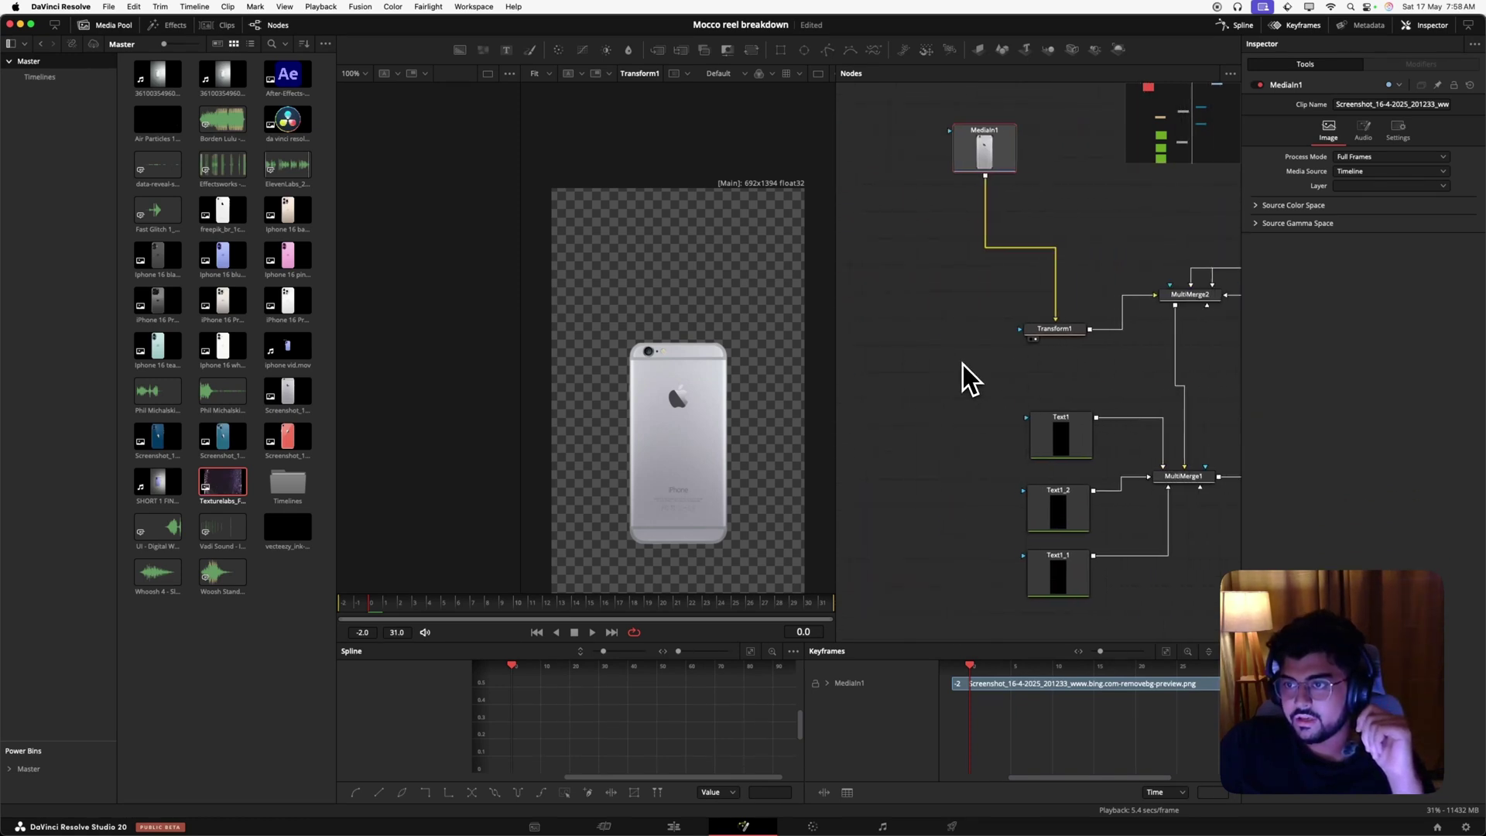
{"action": "key", "text": "1"}
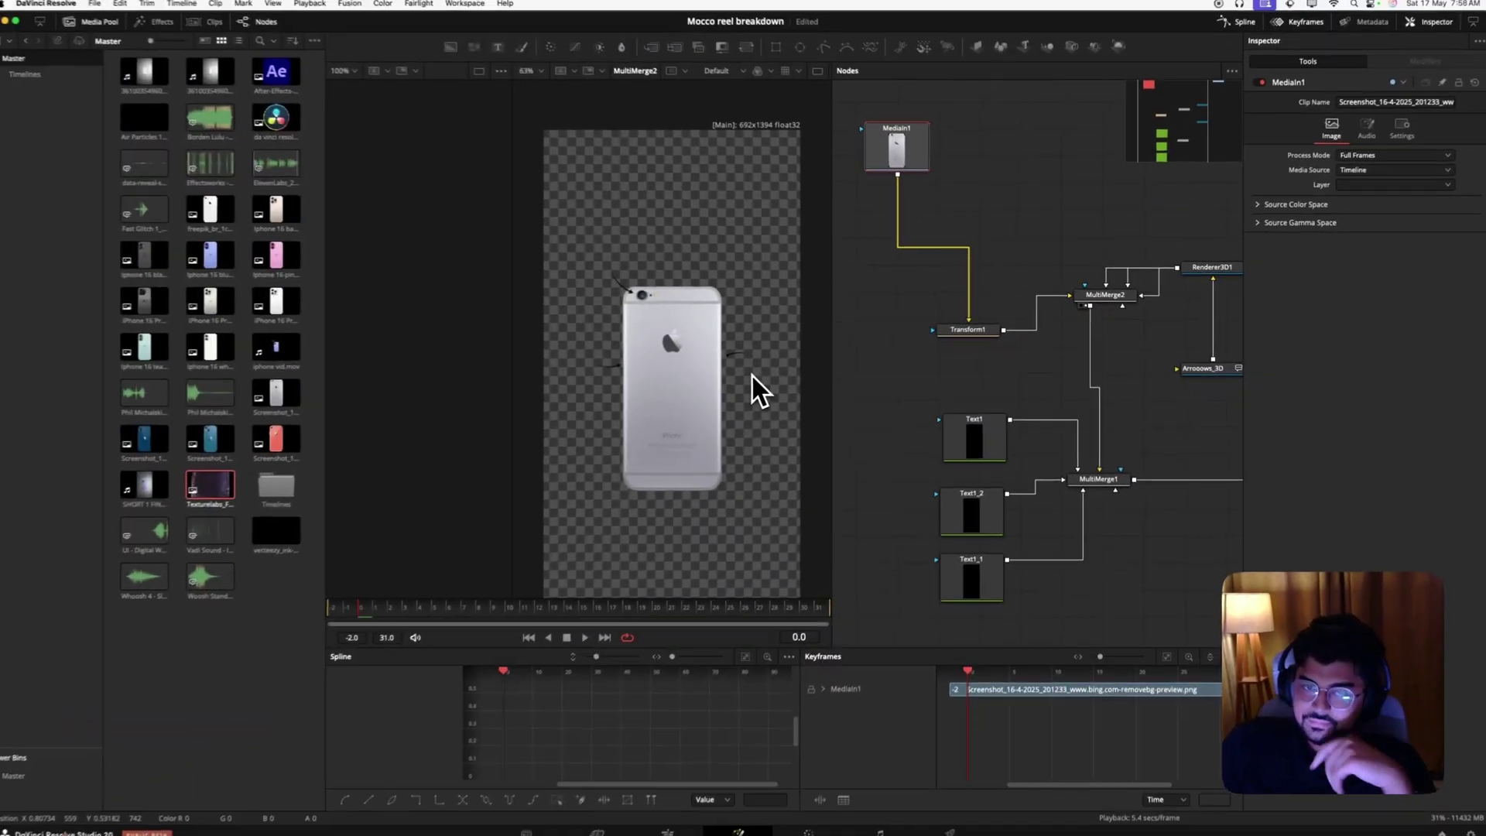
{"action": "scroll", "coordinate": [1148, 336], "scroll_direction": "right", "scroll_amount": 5}
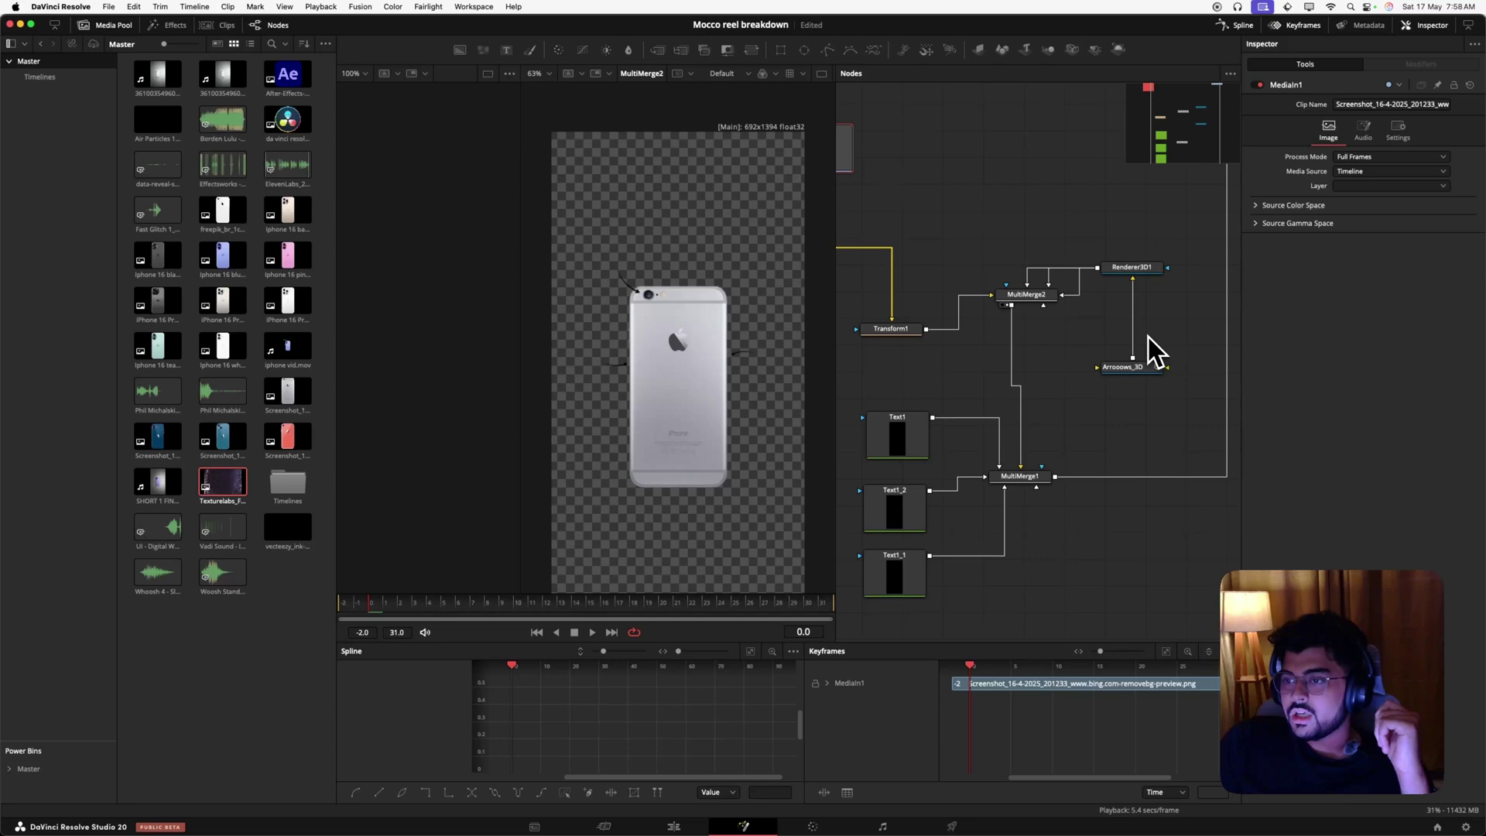
Select the Arrooows_3D node, display it in the 3D viewer, and read its tool information.
{"action": "left_click", "coordinate": [1148, 366]}
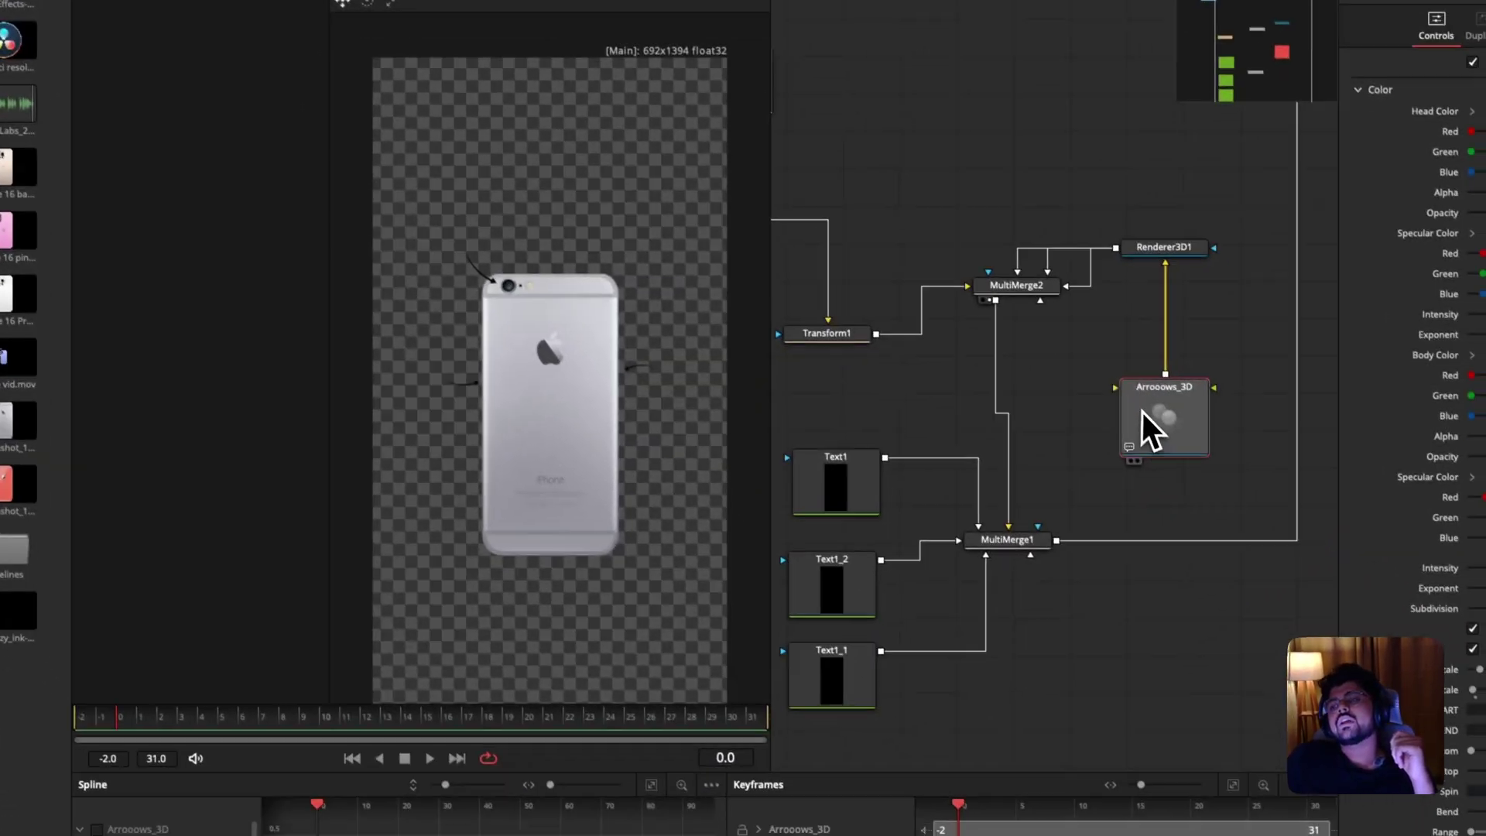
{"action": "left_click_drag", "start_coordinate": [1142, 412], "coordinate": [585, 353]}
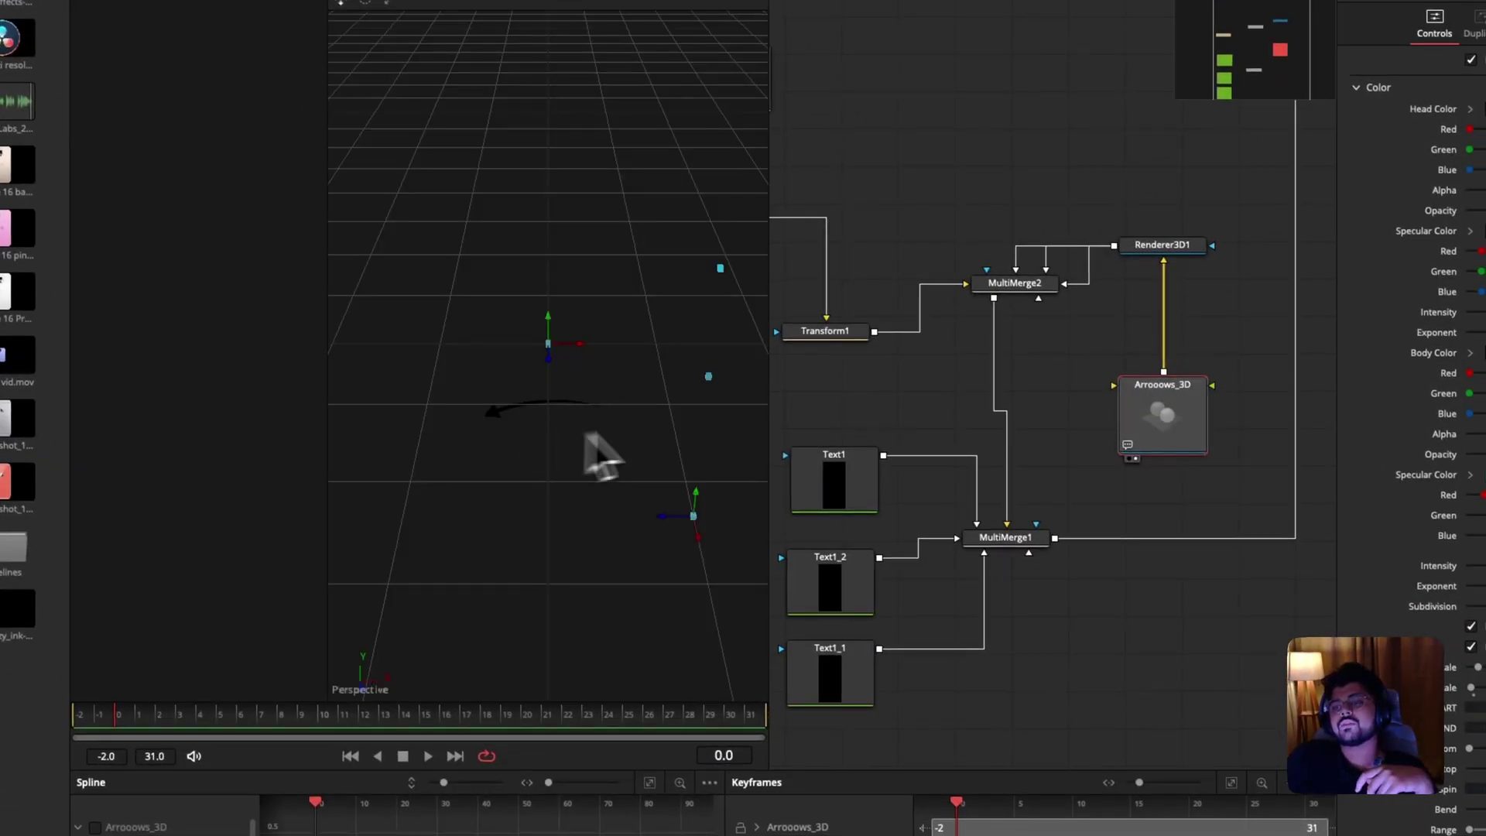
{"action": "mouse_move", "coordinate": [1156, 419]}
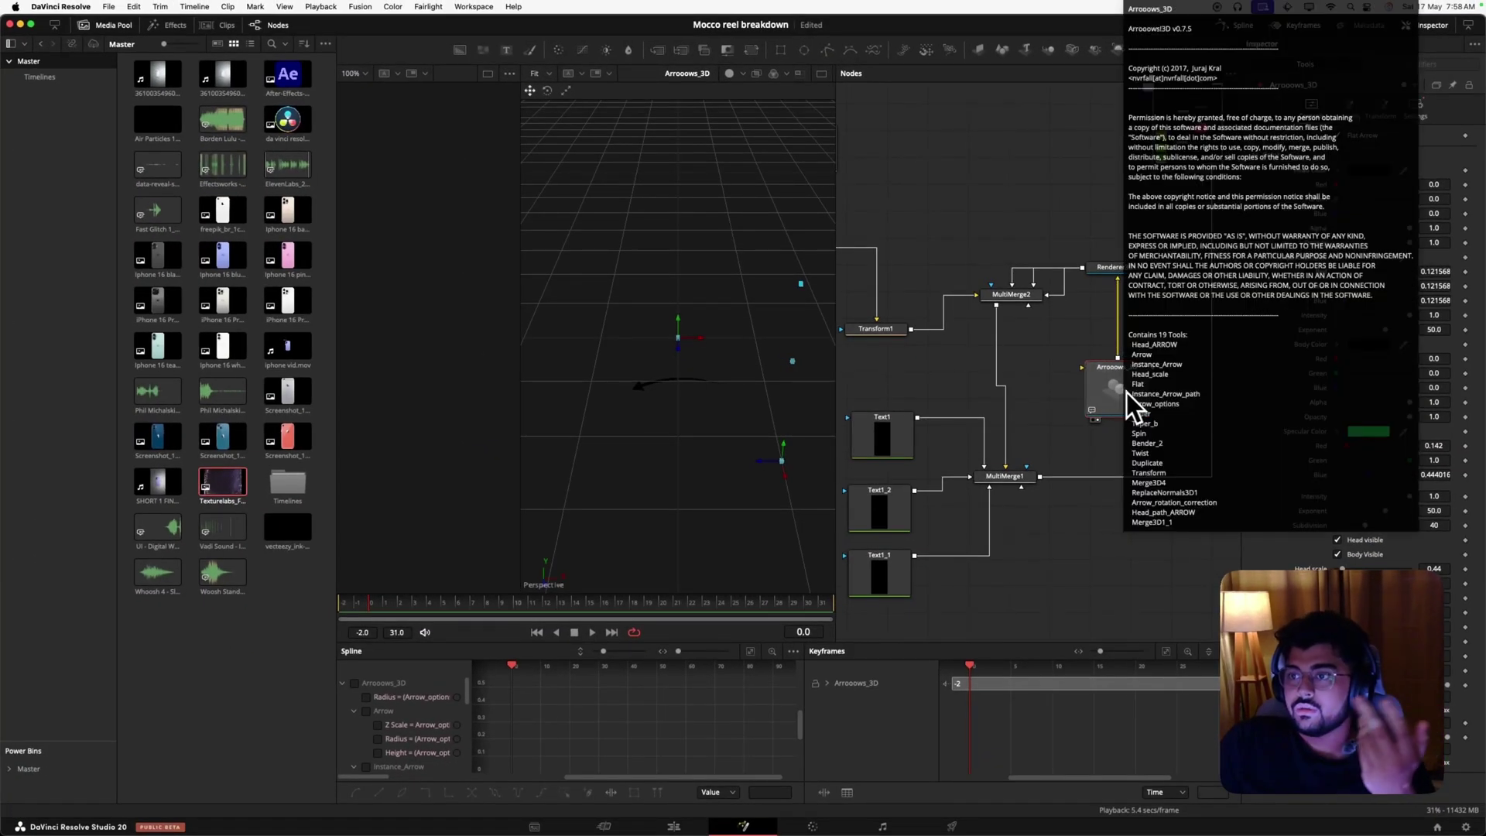
{"action": "mouse_move", "coordinate": [1125, 397]}
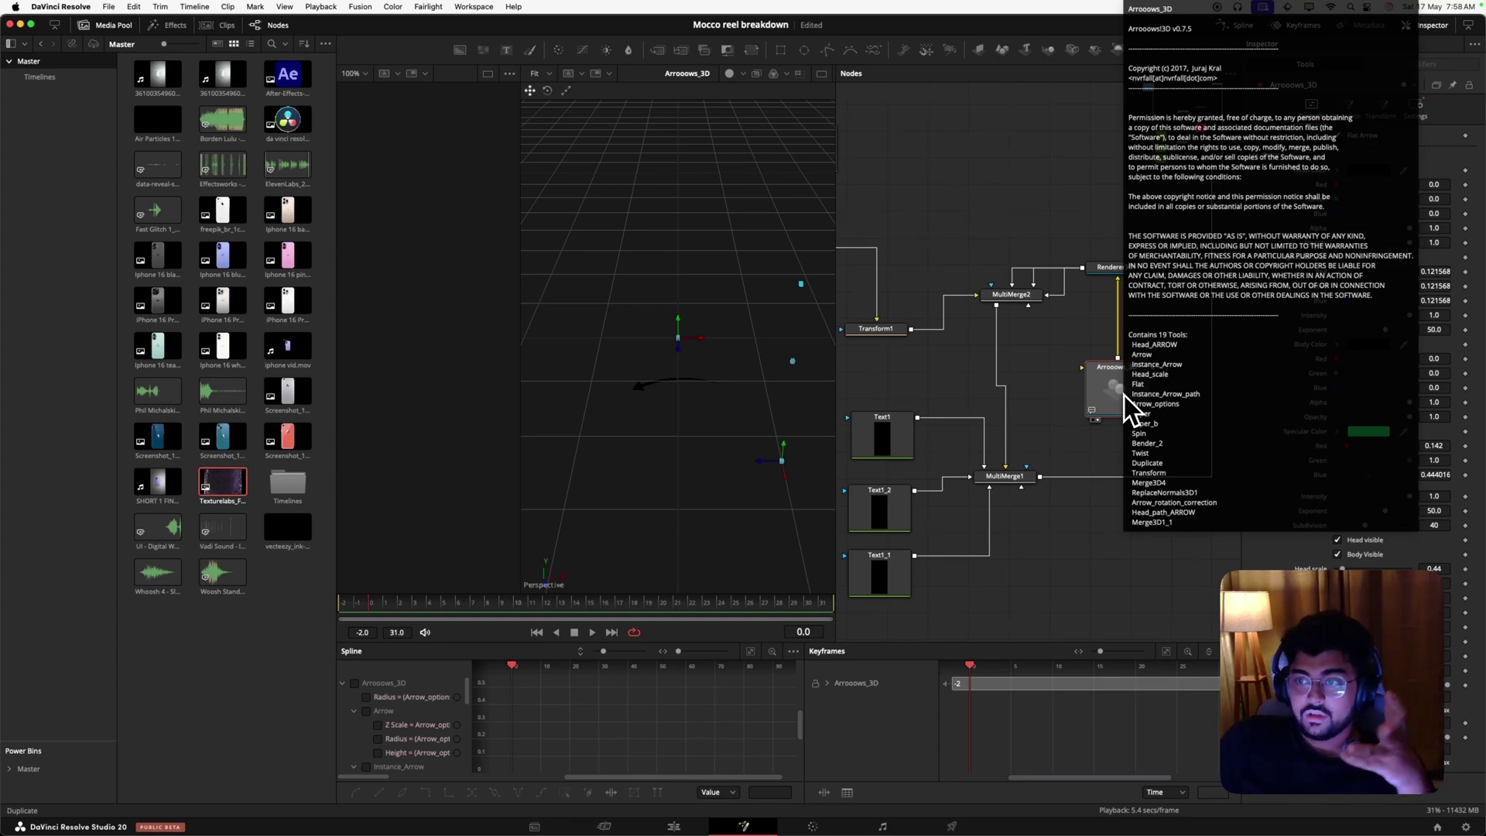
View the Renderer3D1 and MultiMerge2 outputs, then select MultiMerge2 to examine the settings of its Renderer3D1 layers.
{"action": "left_click_drag", "start_coordinate": [1108, 270], "coordinate": [676, 354]}
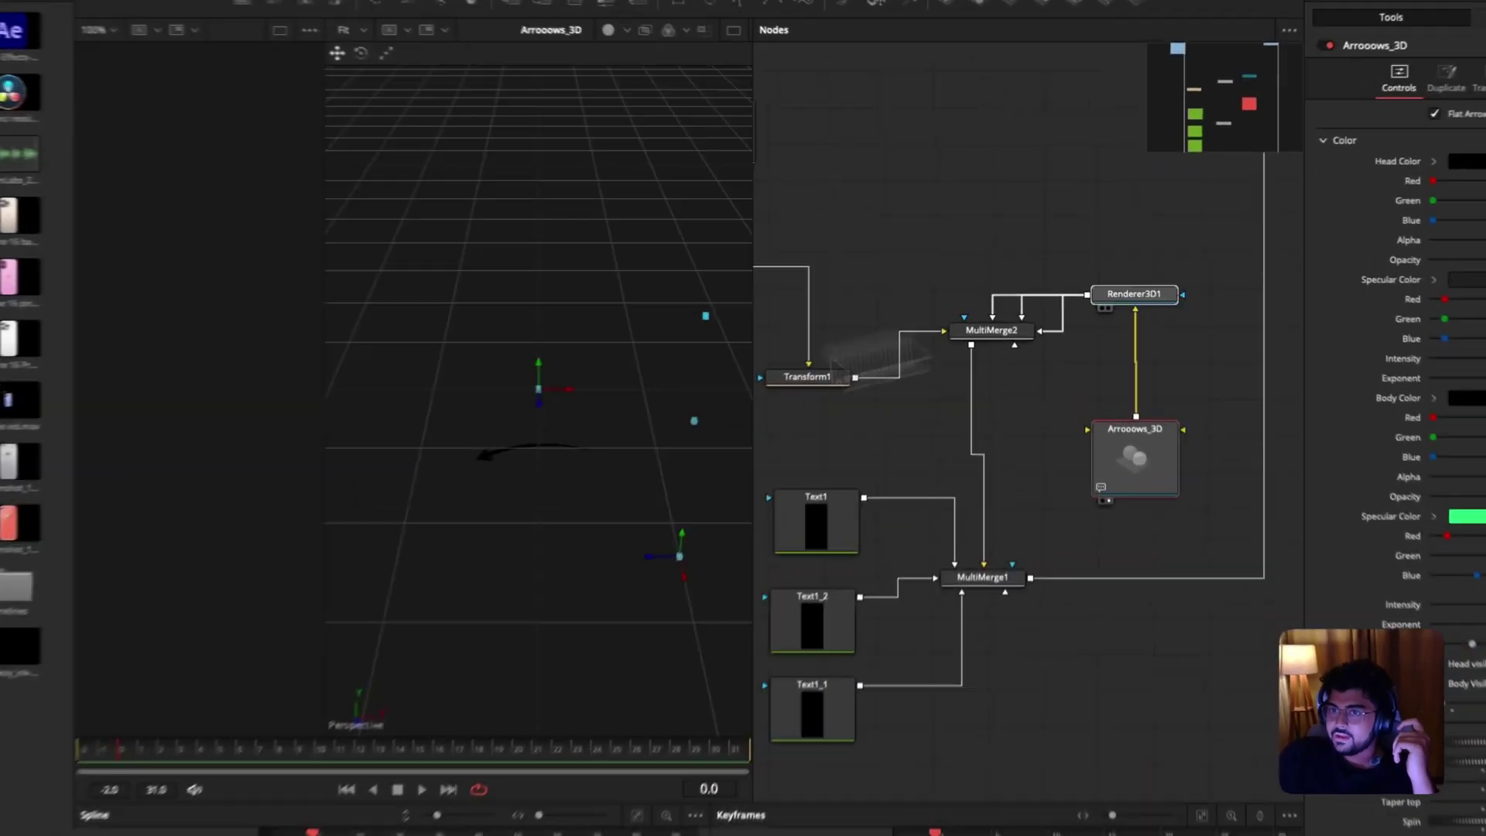
{"action": "left_click_drag", "start_coordinate": [983, 336], "coordinate": [615, 440]}
{"action": "scroll", "coordinate": [832, 481], "scroll_direction": "down", "scroll_amount": 1}
{"action": "scroll", "coordinate": [897, 495], "scroll_direction": "down", "scroll_amount": 1}
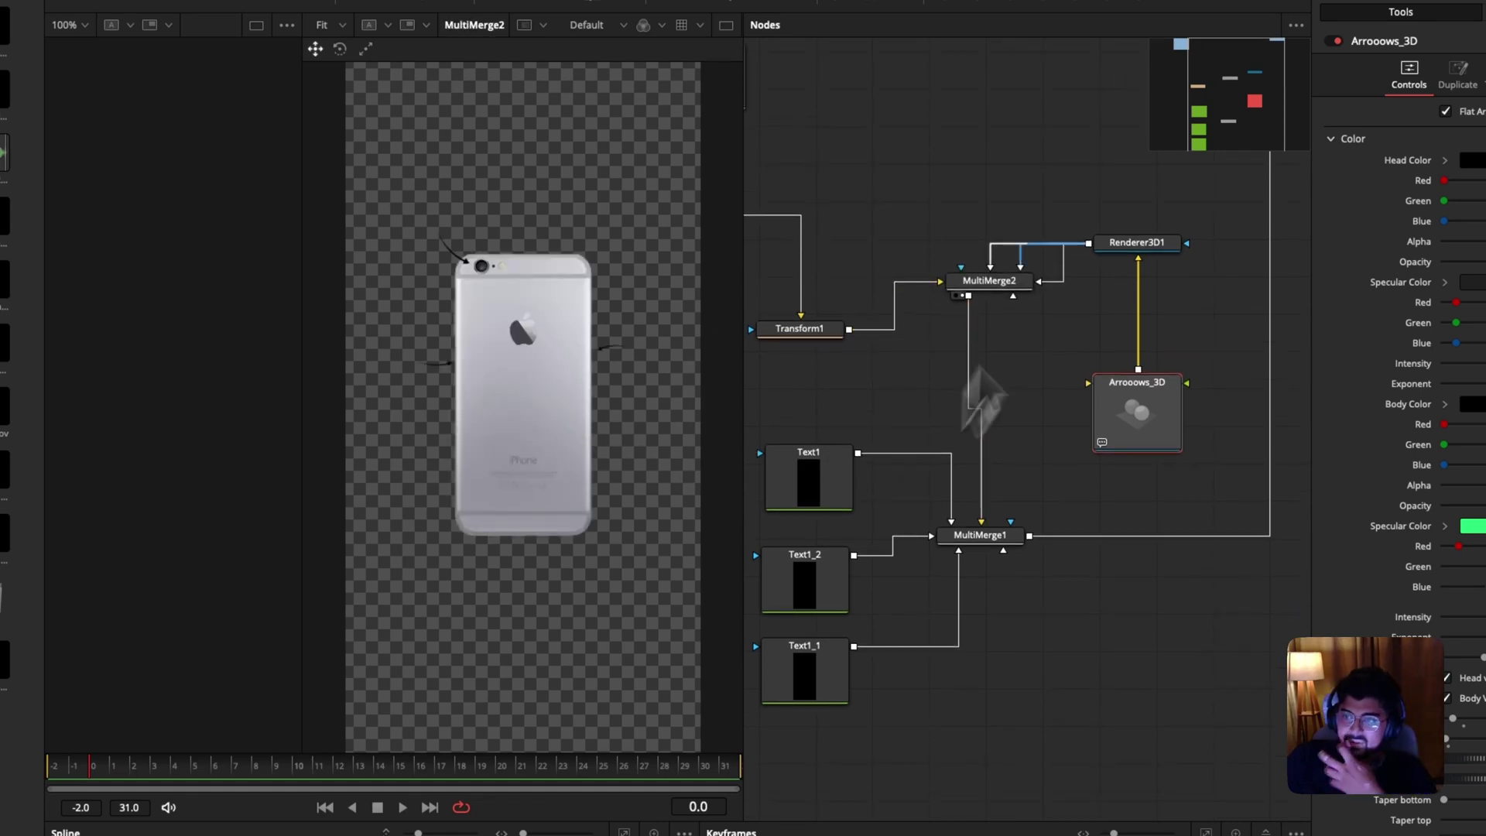
{"action": "left_click", "coordinate": [983, 285]}
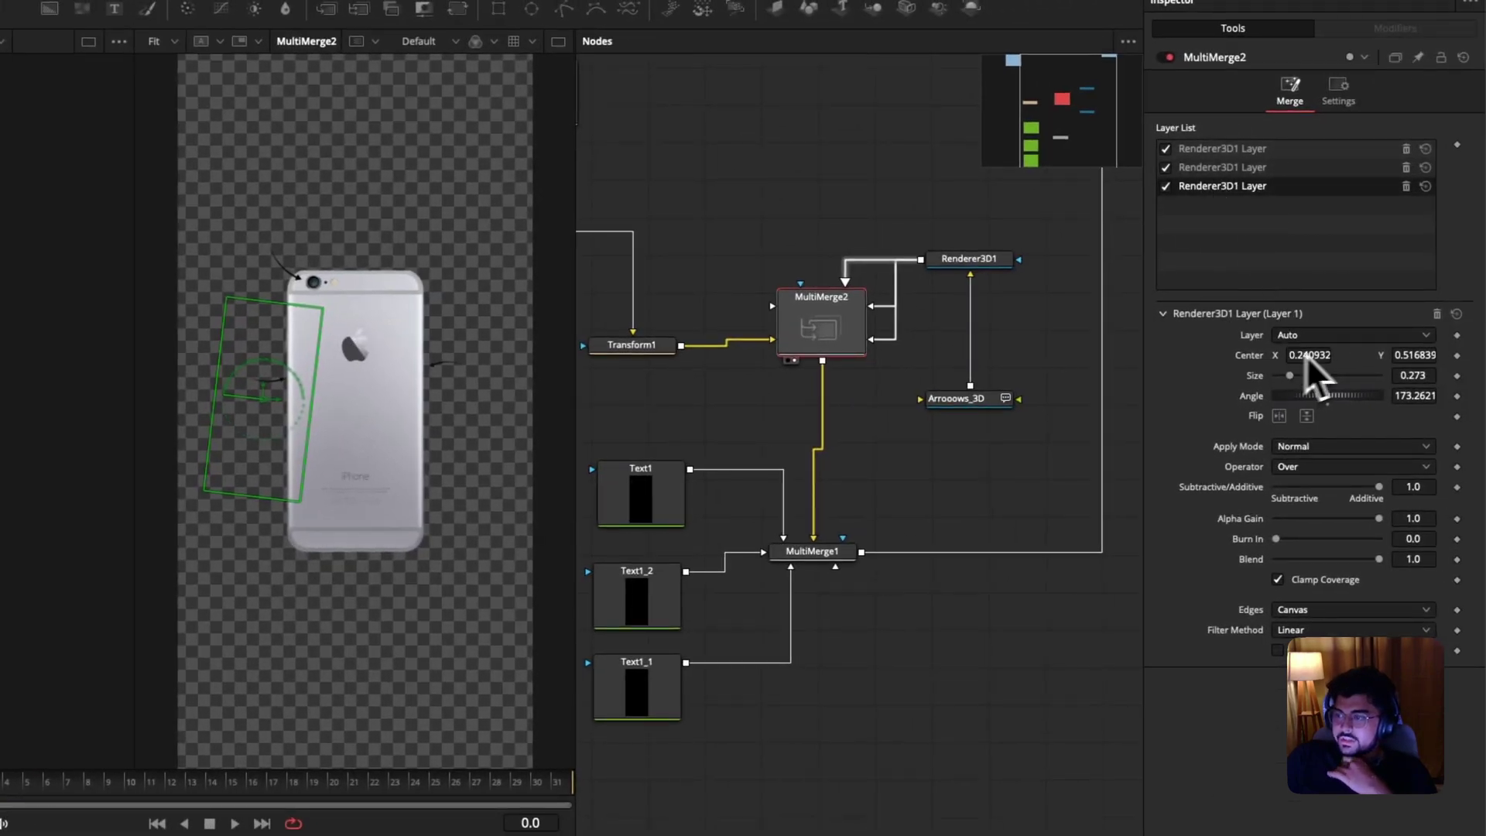
Display the Text1, Text1_2 and Text1_1 nodes one after another in the viewer to read each phone label.
{"action": "left_click_drag", "start_coordinate": [708, 494], "coordinate": [424, 449]}
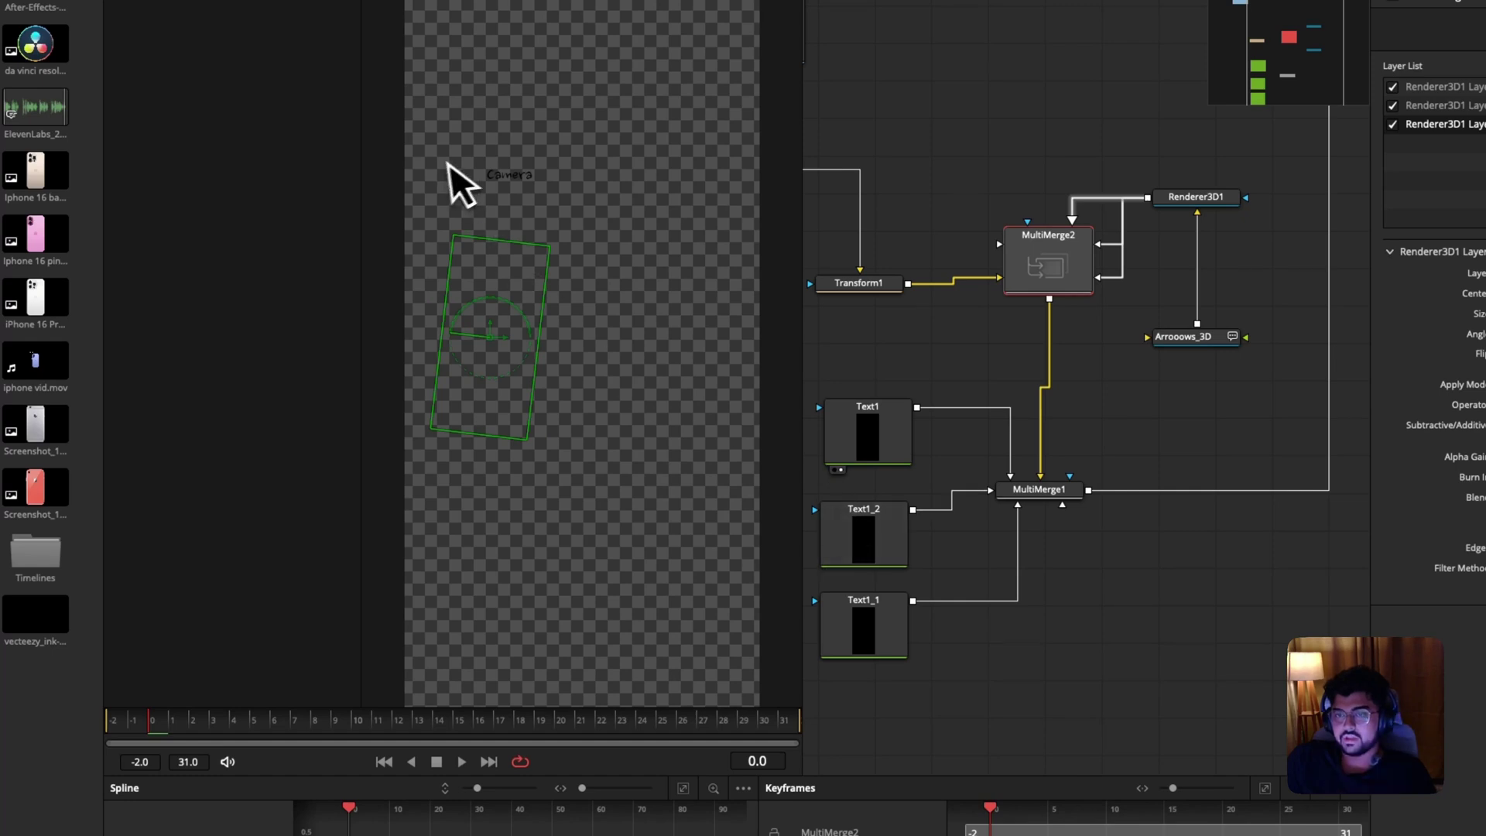
{"action": "scroll", "coordinate": [489, 169], "scroll_direction": "up", "scroll_amount": 3}
{"action": "scroll", "coordinate": [547, 308], "scroll_direction": "up", "scroll_amount": 5}
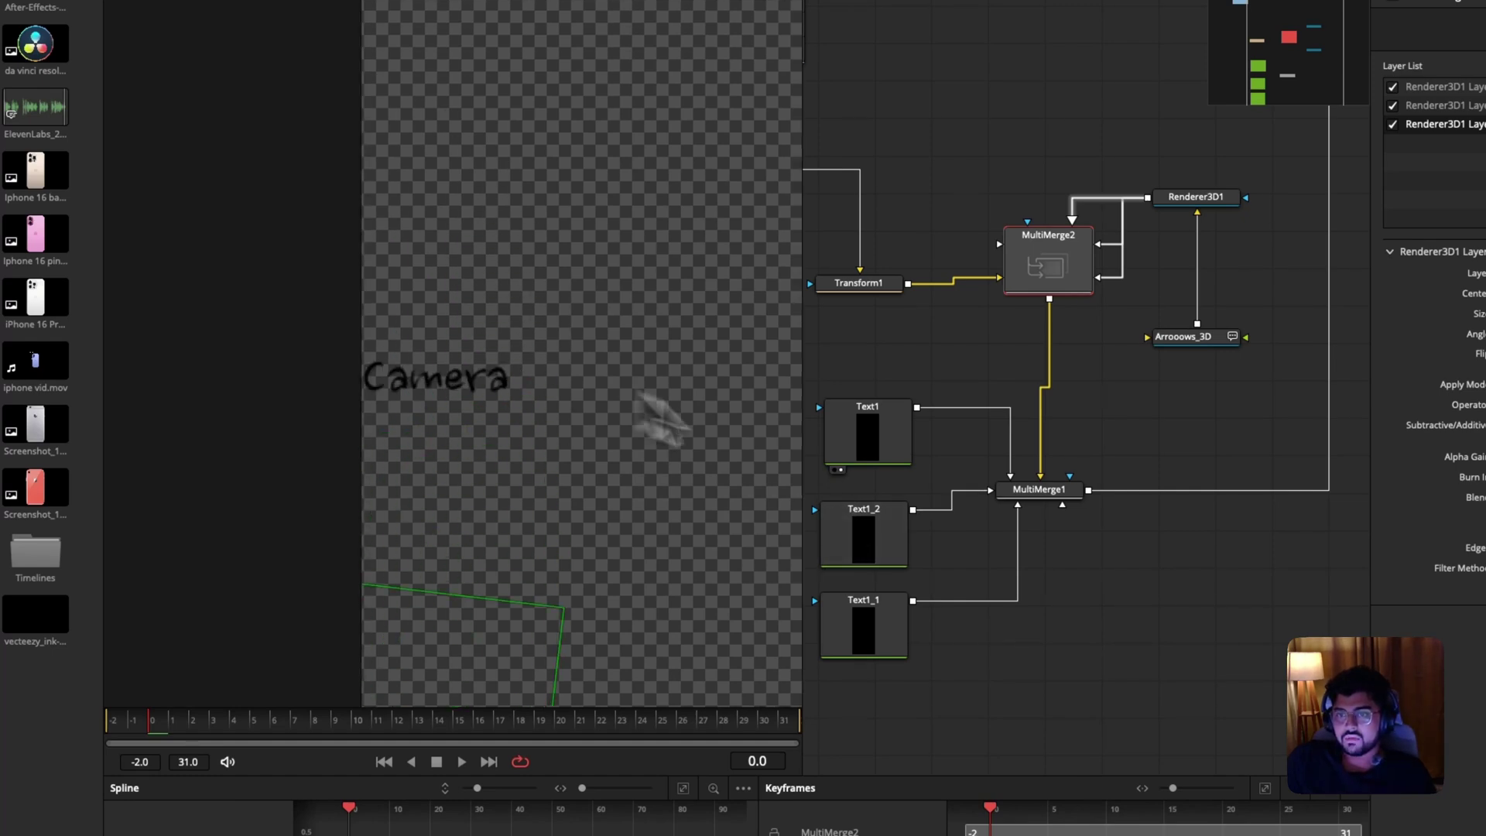
{"action": "left_click_drag", "start_coordinate": [851, 534], "coordinate": [565, 457]}
{"action": "key", "text": "z"}
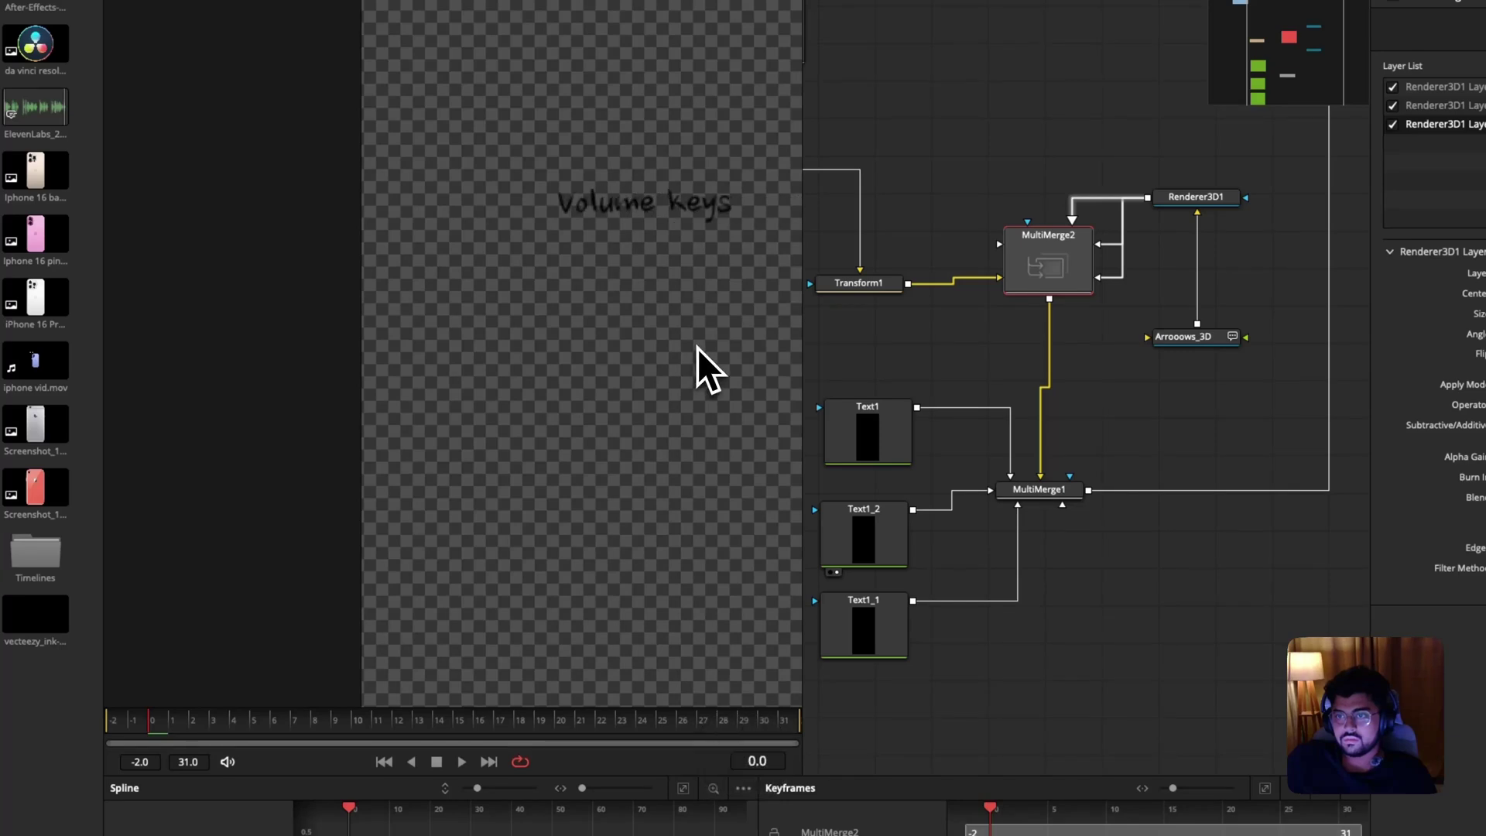
{"action": "left_click_drag", "start_coordinate": [890, 623], "coordinate": [526, 402]}
{"action": "key", "text": "z"}
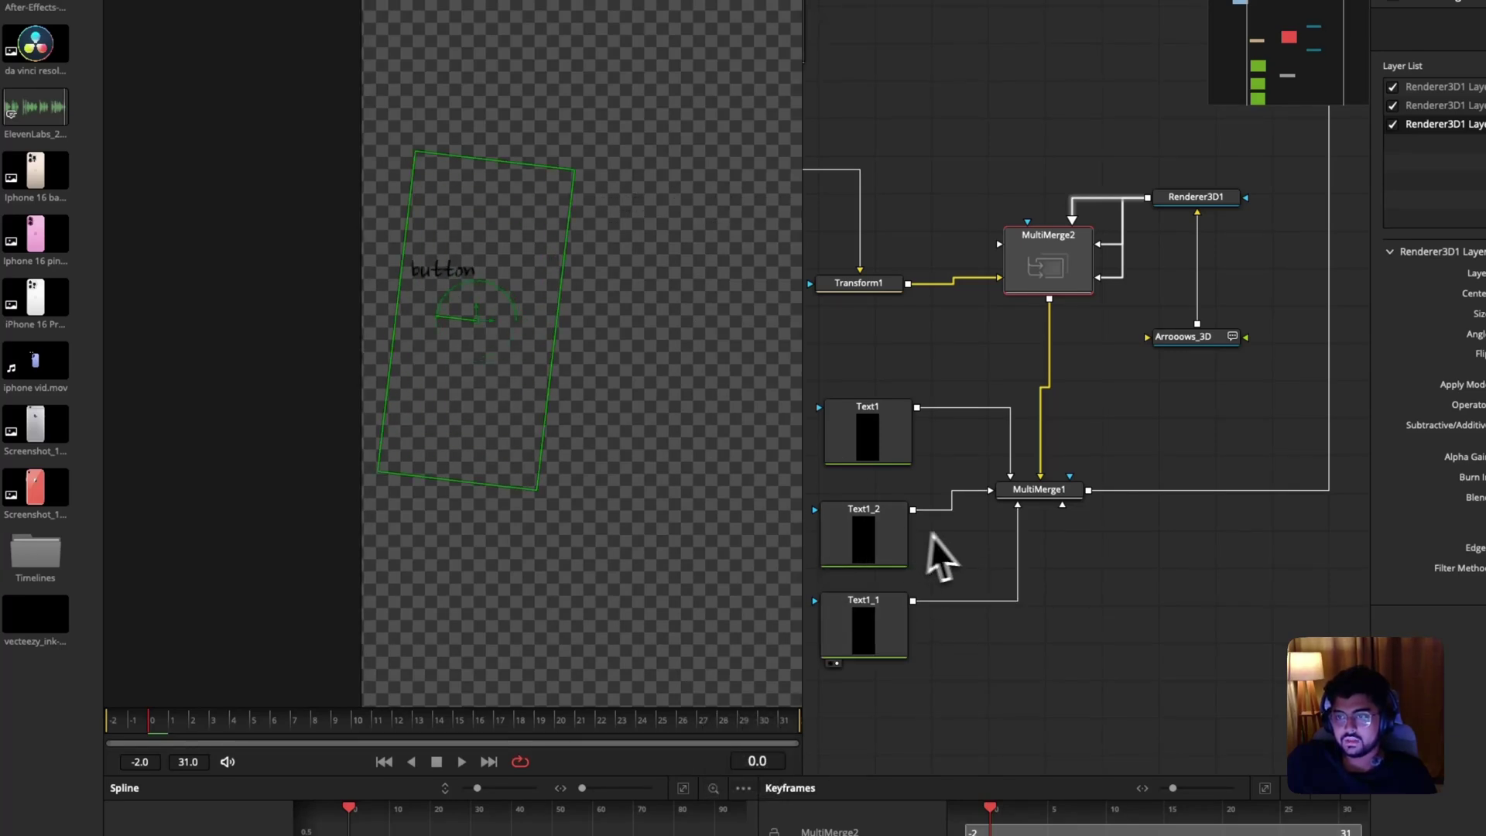
Display the MultiMerge1 output and examine the phone with its combined arrows and text labels up close.
{"action": "left_click_drag", "start_coordinate": [1018, 503], "coordinate": [537, 441]}
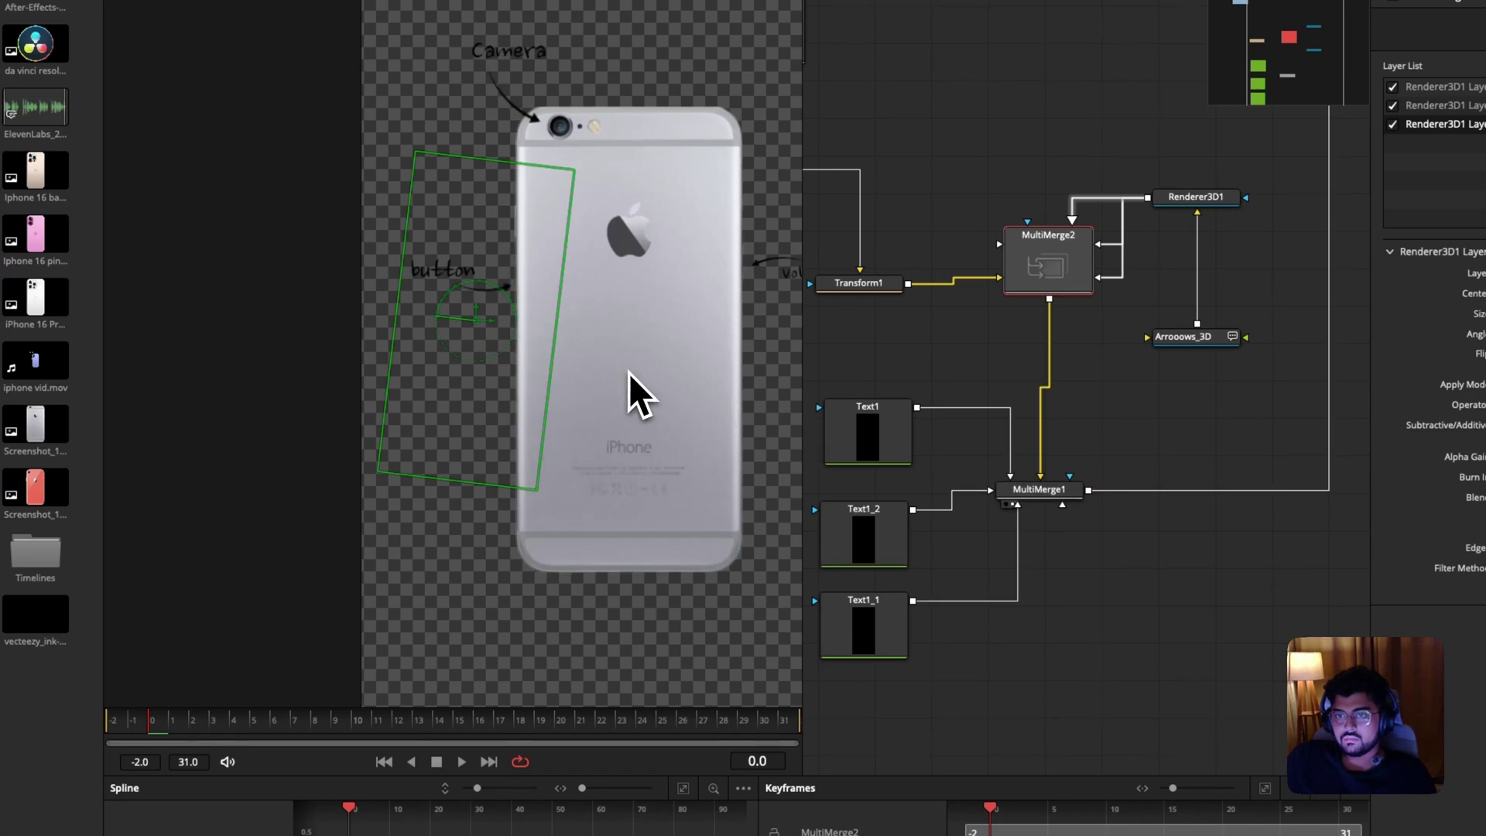
{"action": "scroll", "coordinate": [630, 387], "scroll_direction": "right", "scroll_amount": 5}
{"action": "scroll", "coordinate": [461, 315], "scroll_direction": "up", "scroll_amount": 6}
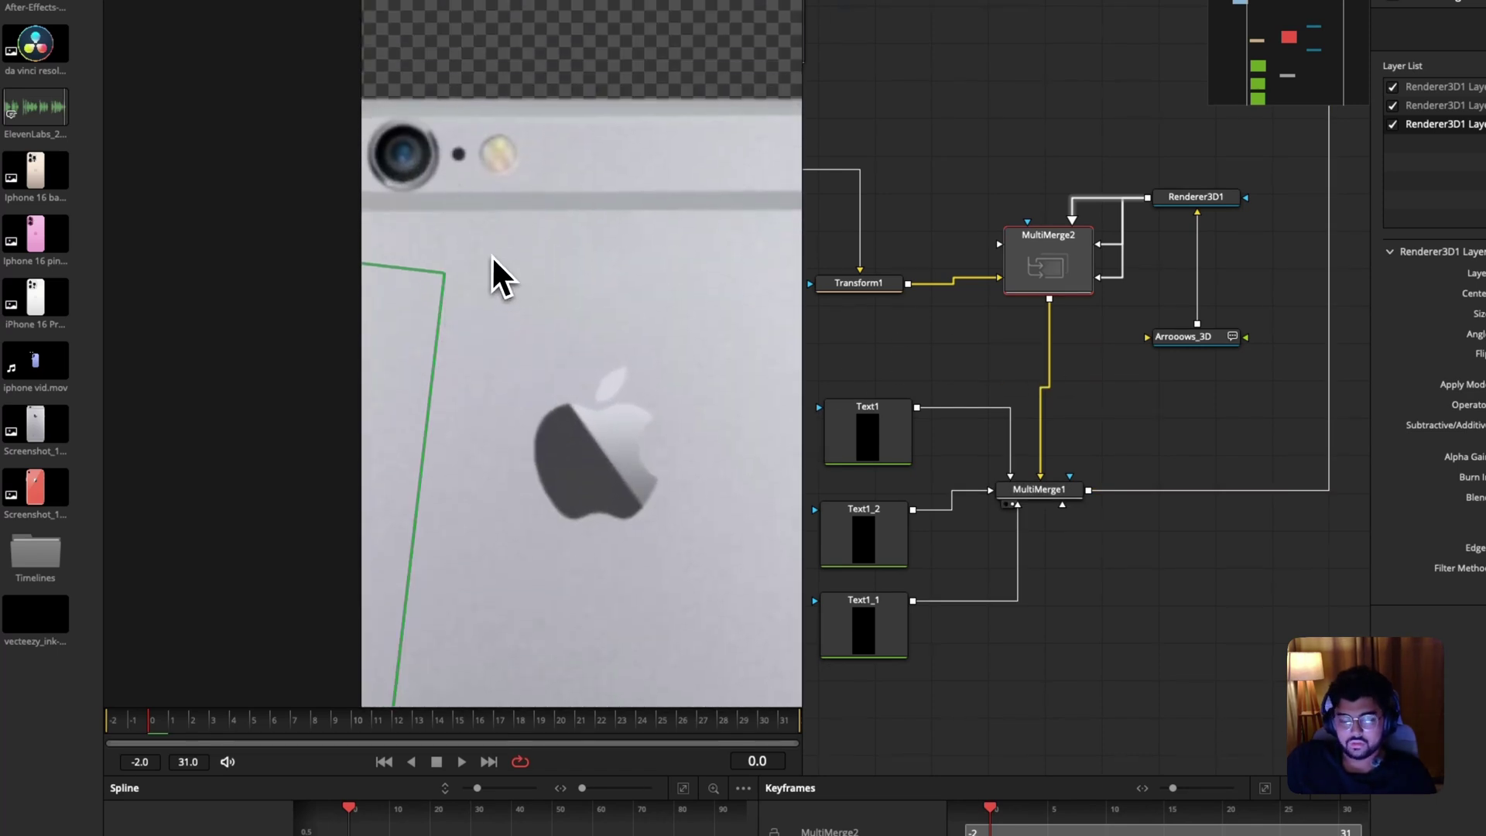
{"action": "key", "text": "z"}
{"action": "scroll", "coordinate": [1202, 392], "scroll_direction": "up", "scroll_amount": 3}
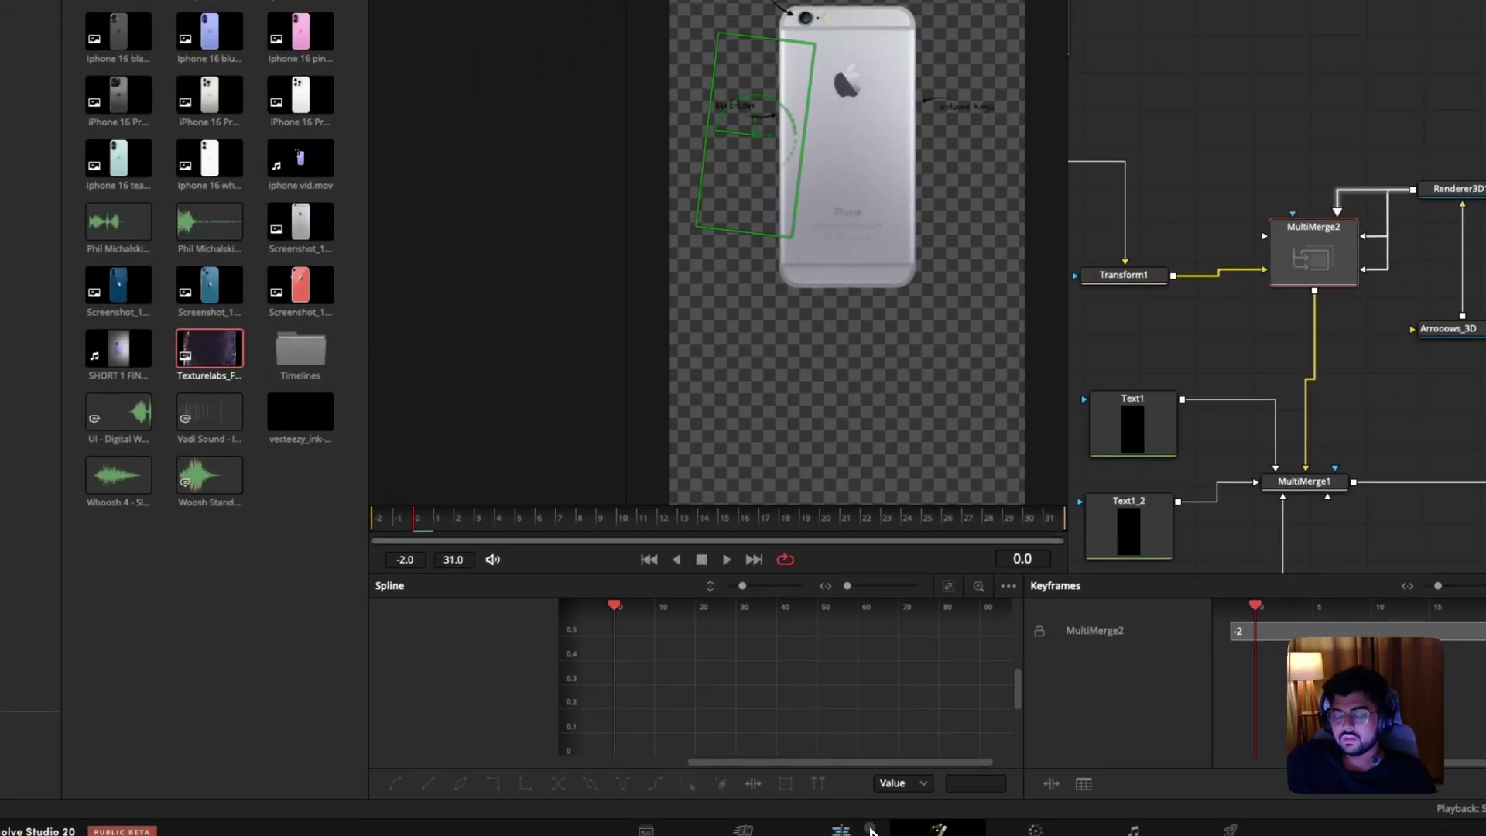
Check the Shorts copy edit timeline, select the silver phone composition's arrow, text, transform and merge nodes in Fusion, and return to the timeline.
{"action": "left_click", "coordinate": [841, 828]}
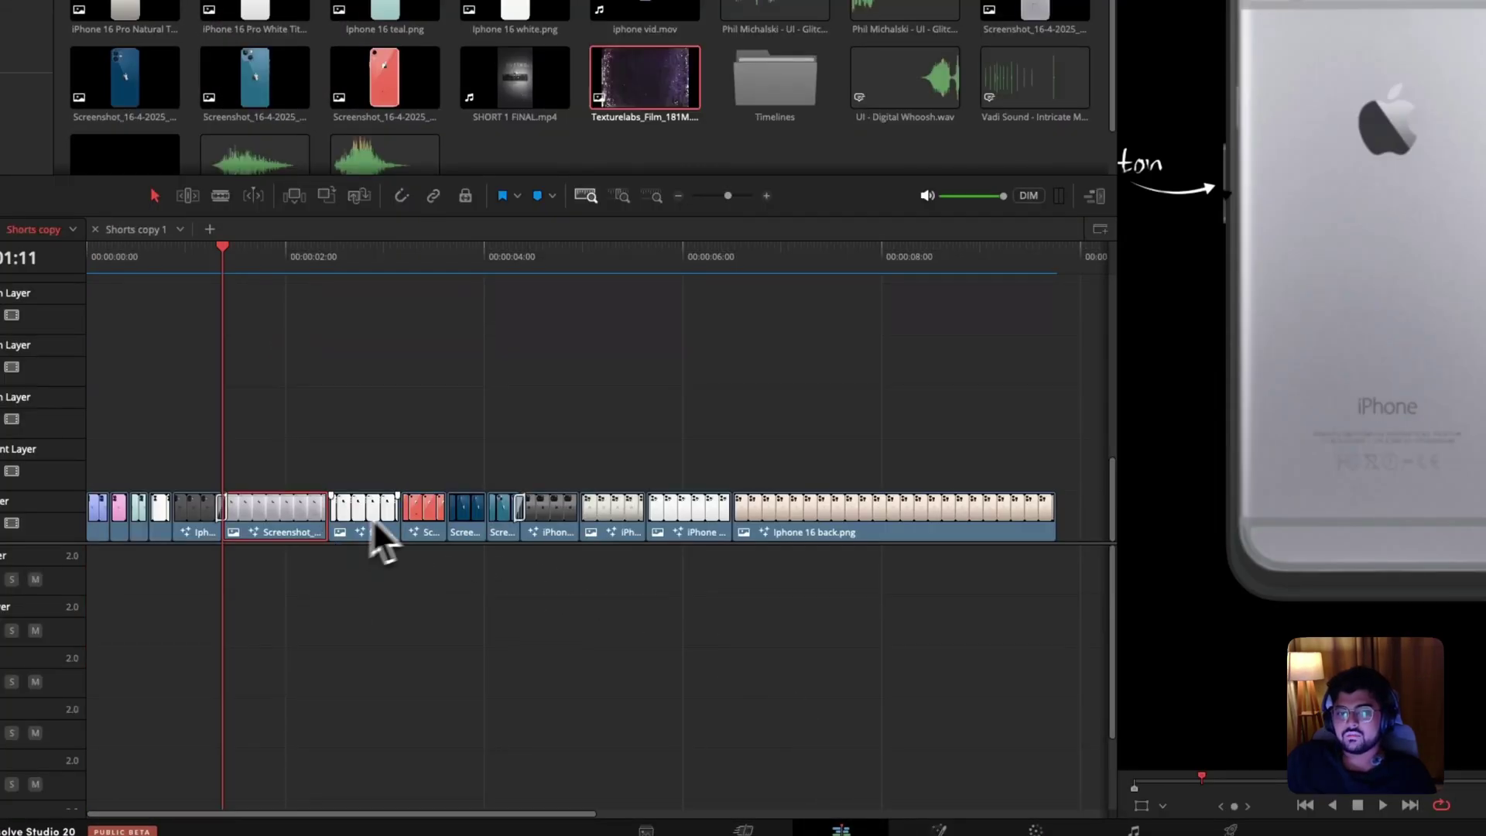
{"action": "key", "text": "super+p"}
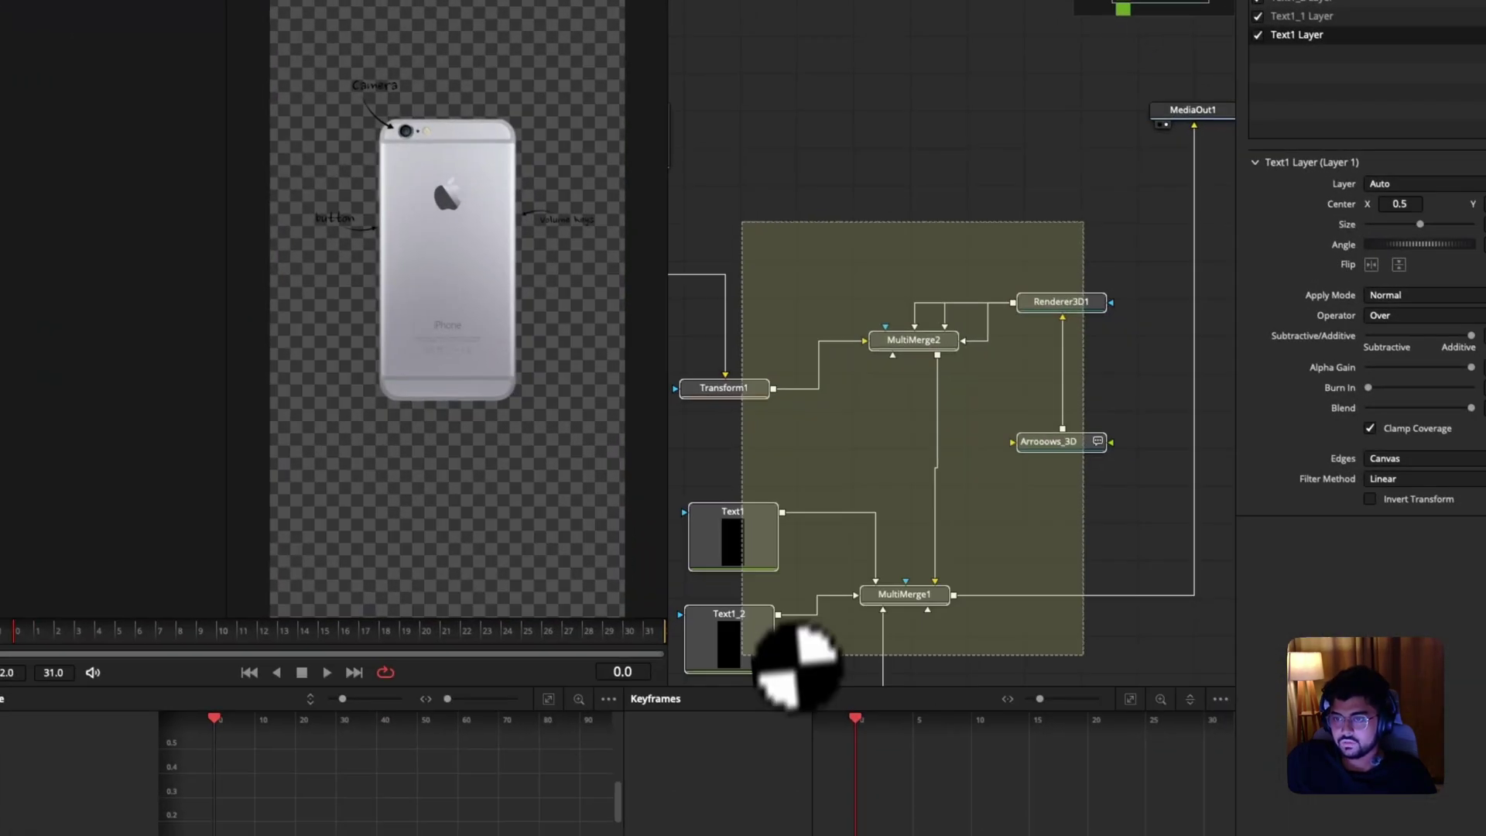
{"action": "left_click_drag", "start_coordinate": [797, 665], "coordinate": [889, 531]}
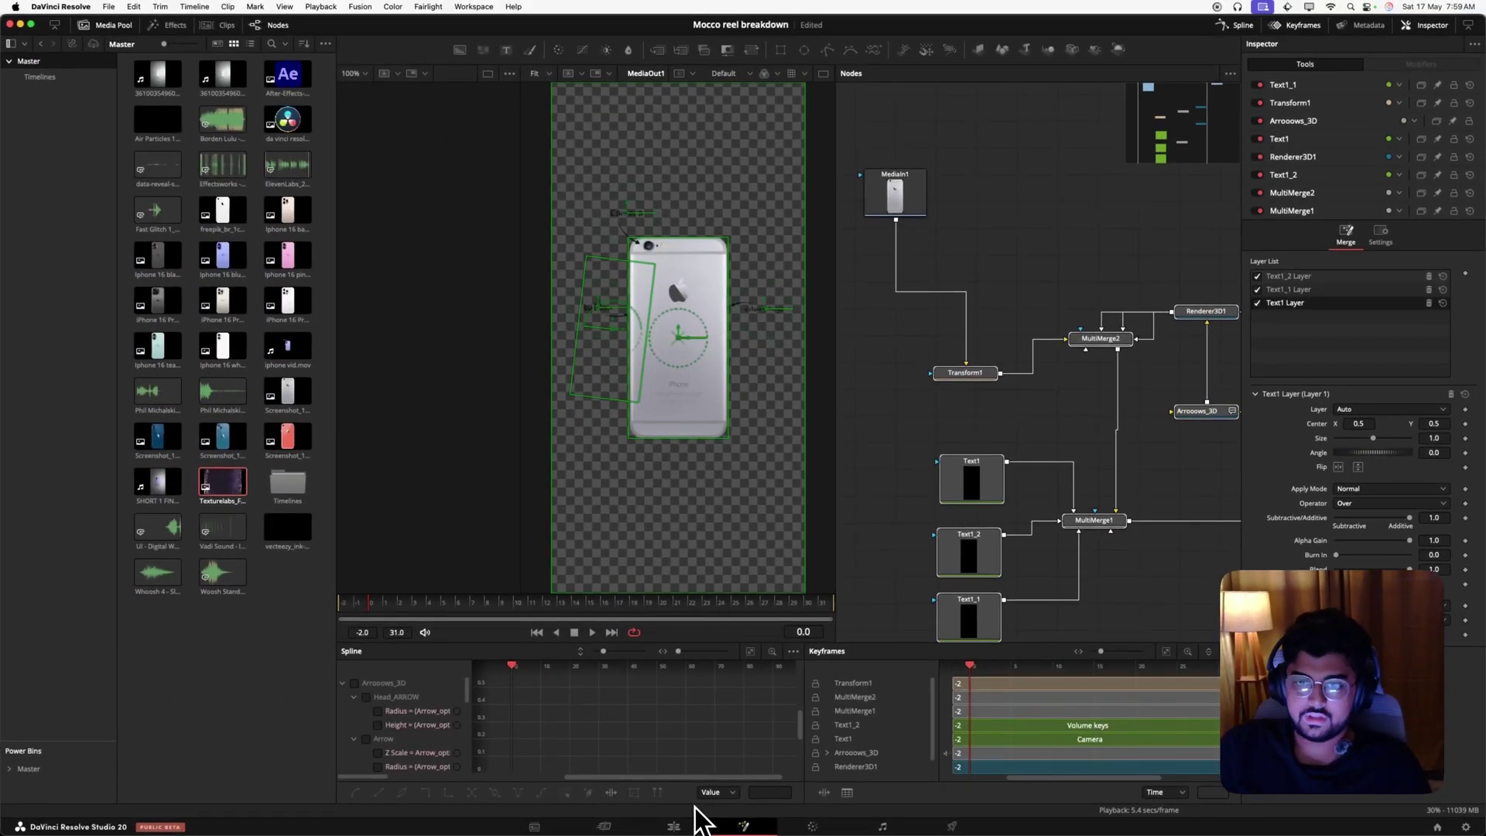
{"action": "left_click", "coordinate": [674, 825]}
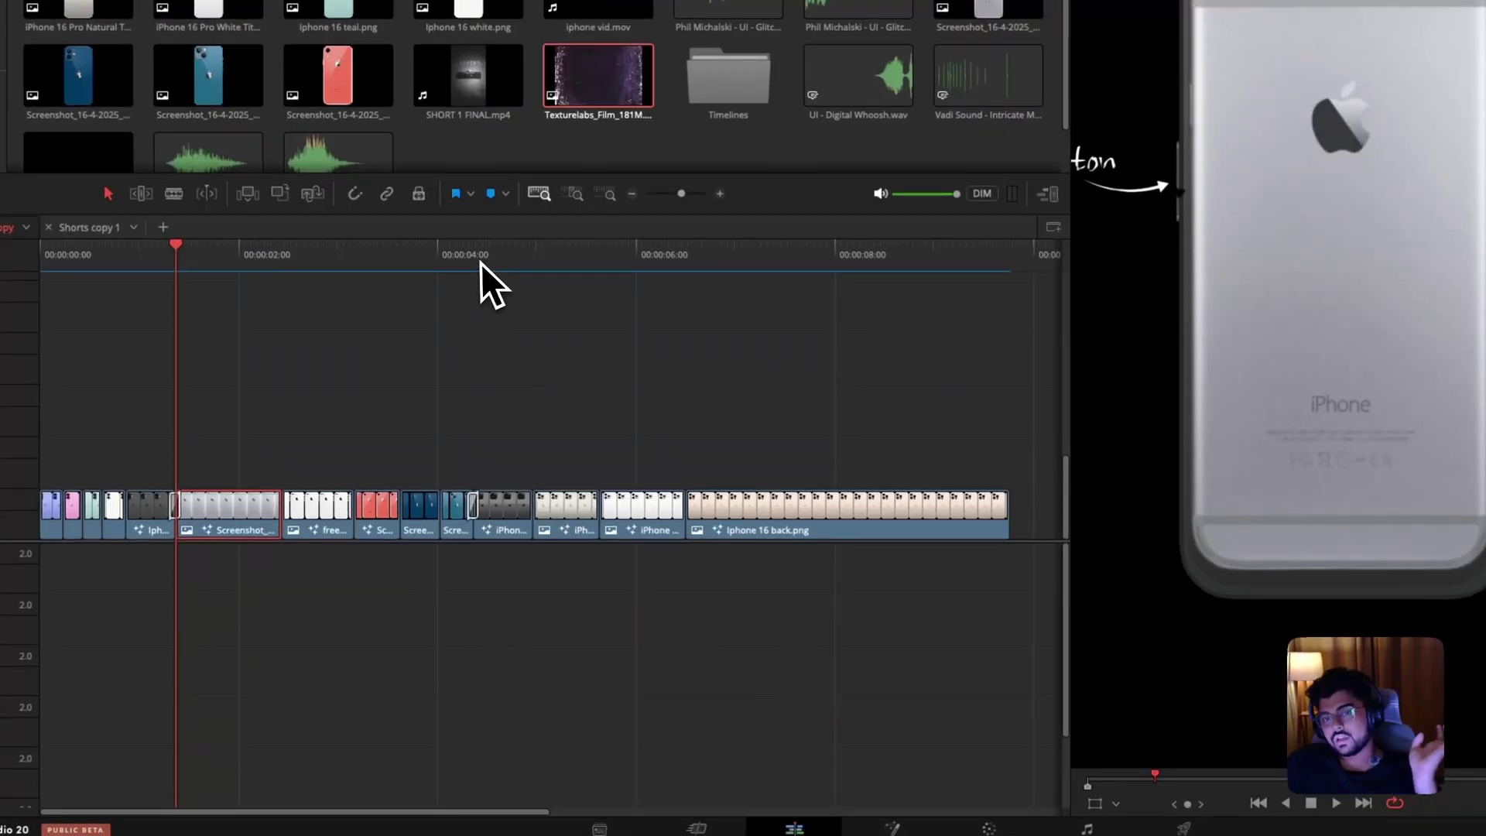
Scrub the Shorts copy timeline to the black titanium iPhone clip, then open the Shorts timeline and scrub to 00:00:04:20.
{"action": "left_click_drag", "start_coordinate": [480, 262], "coordinate": [495, 263]}
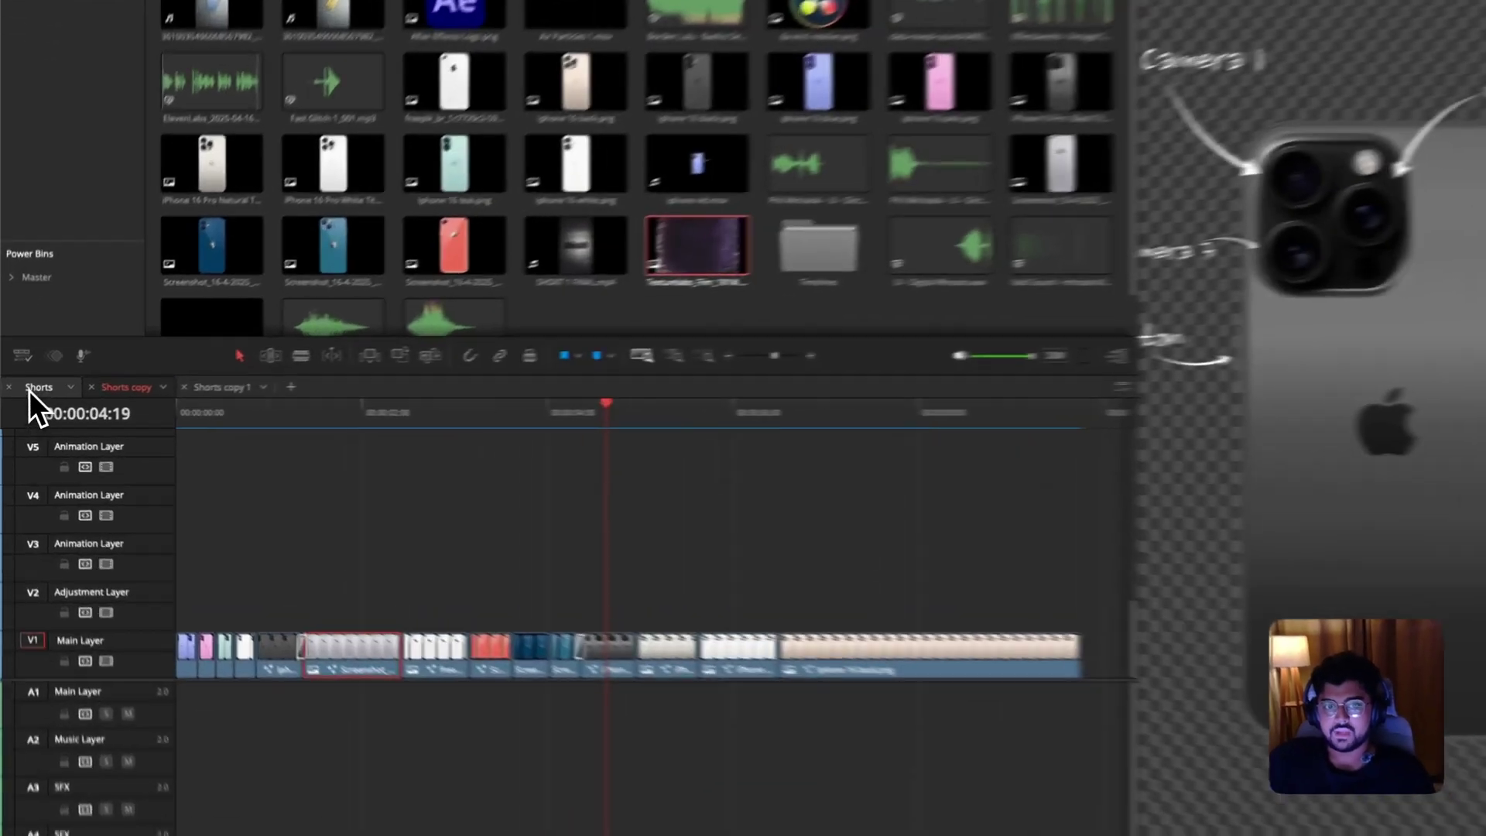
{"action": "left_click", "coordinate": [31, 389]}
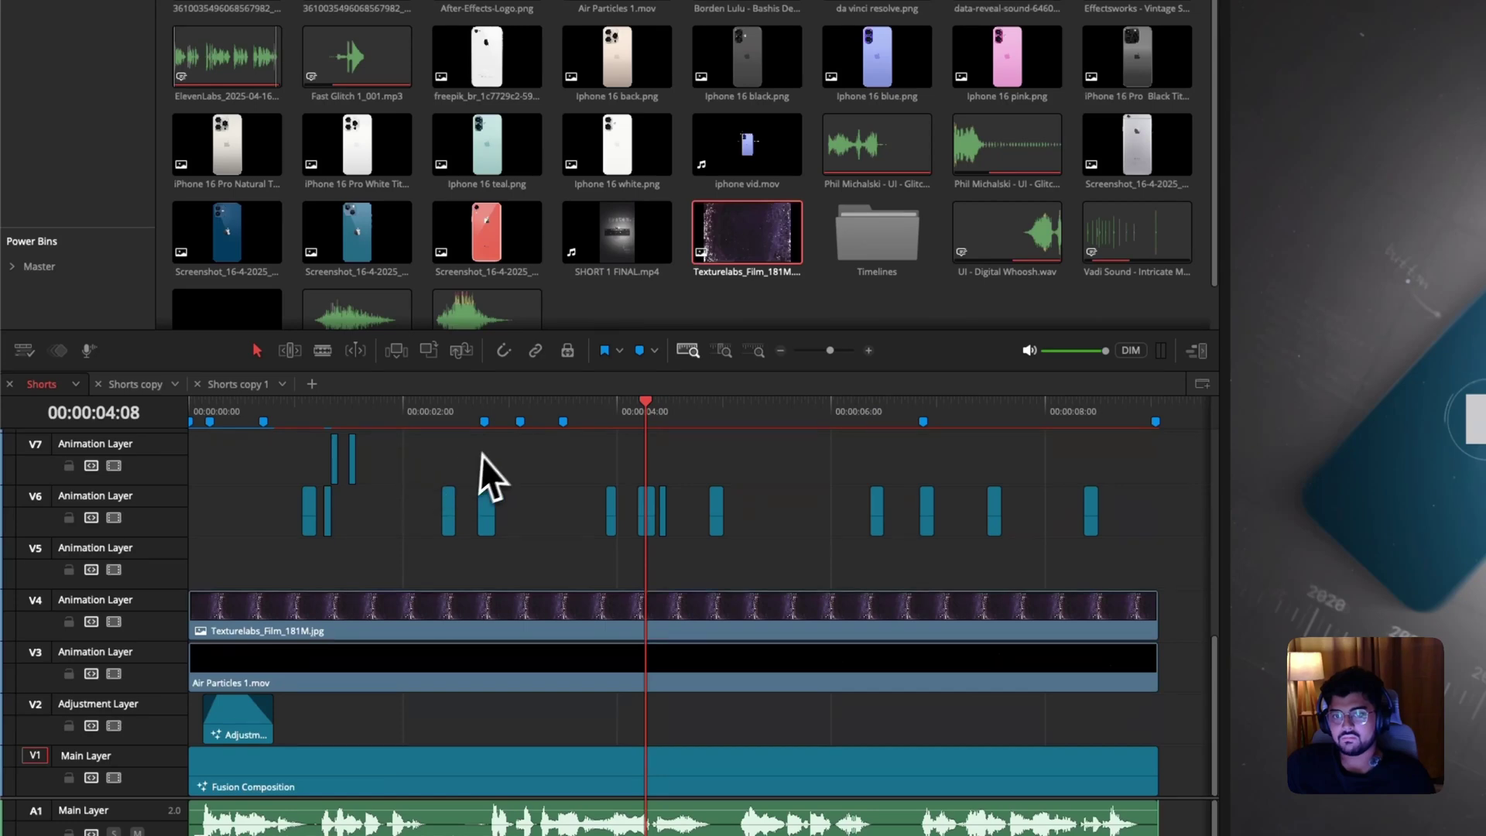
{"action": "left_click_drag", "start_coordinate": [364, 422], "coordinate": [688, 411]}
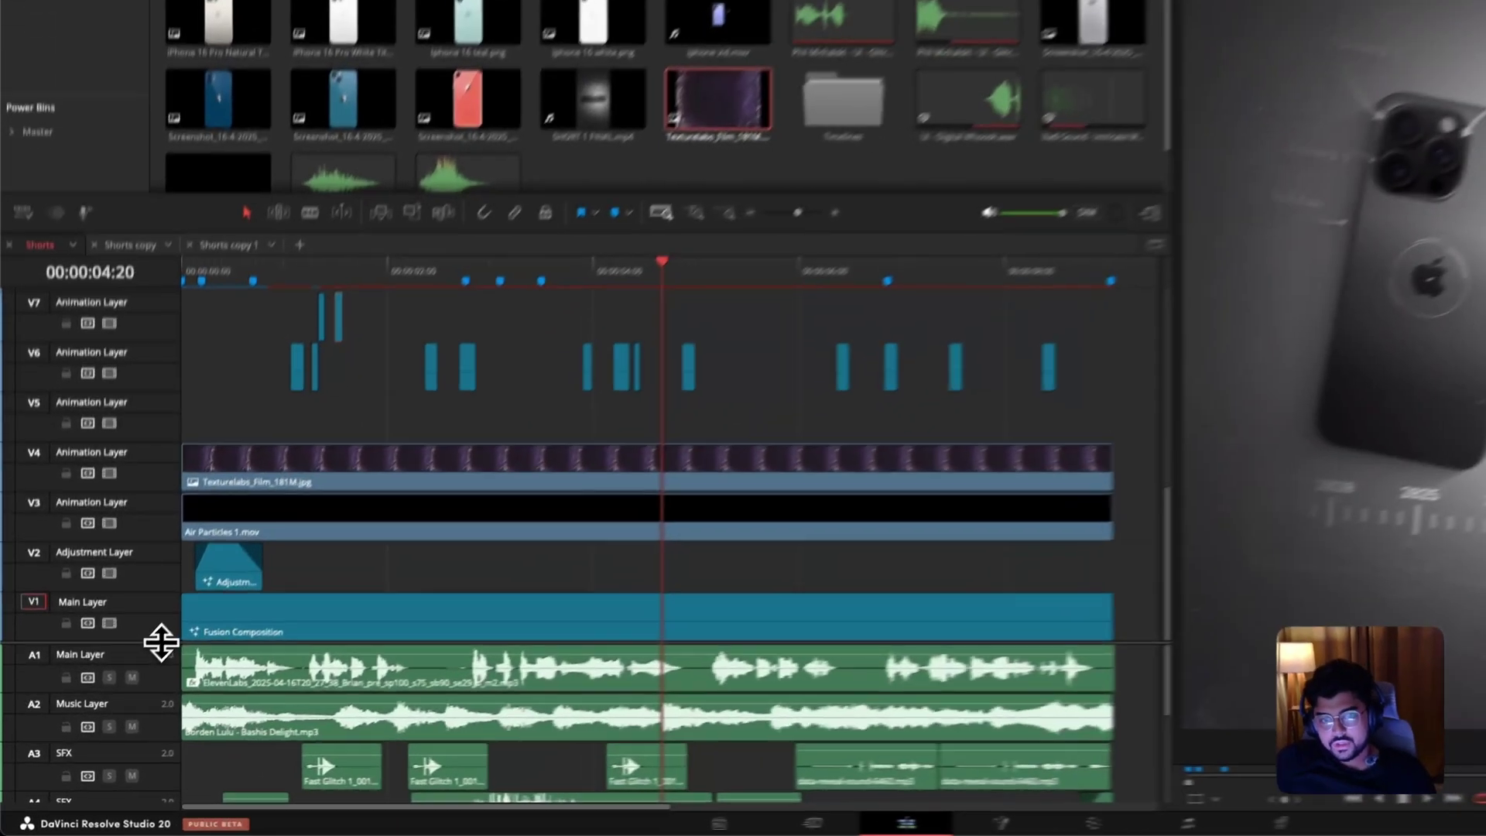
Reveal audio tracks A1 to A7 and select the A2 music and A1 voiceover clips to examine their audio settings.
{"action": "left_click_drag", "start_coordinate": [161, 643], "coordinate": [257, 370]}
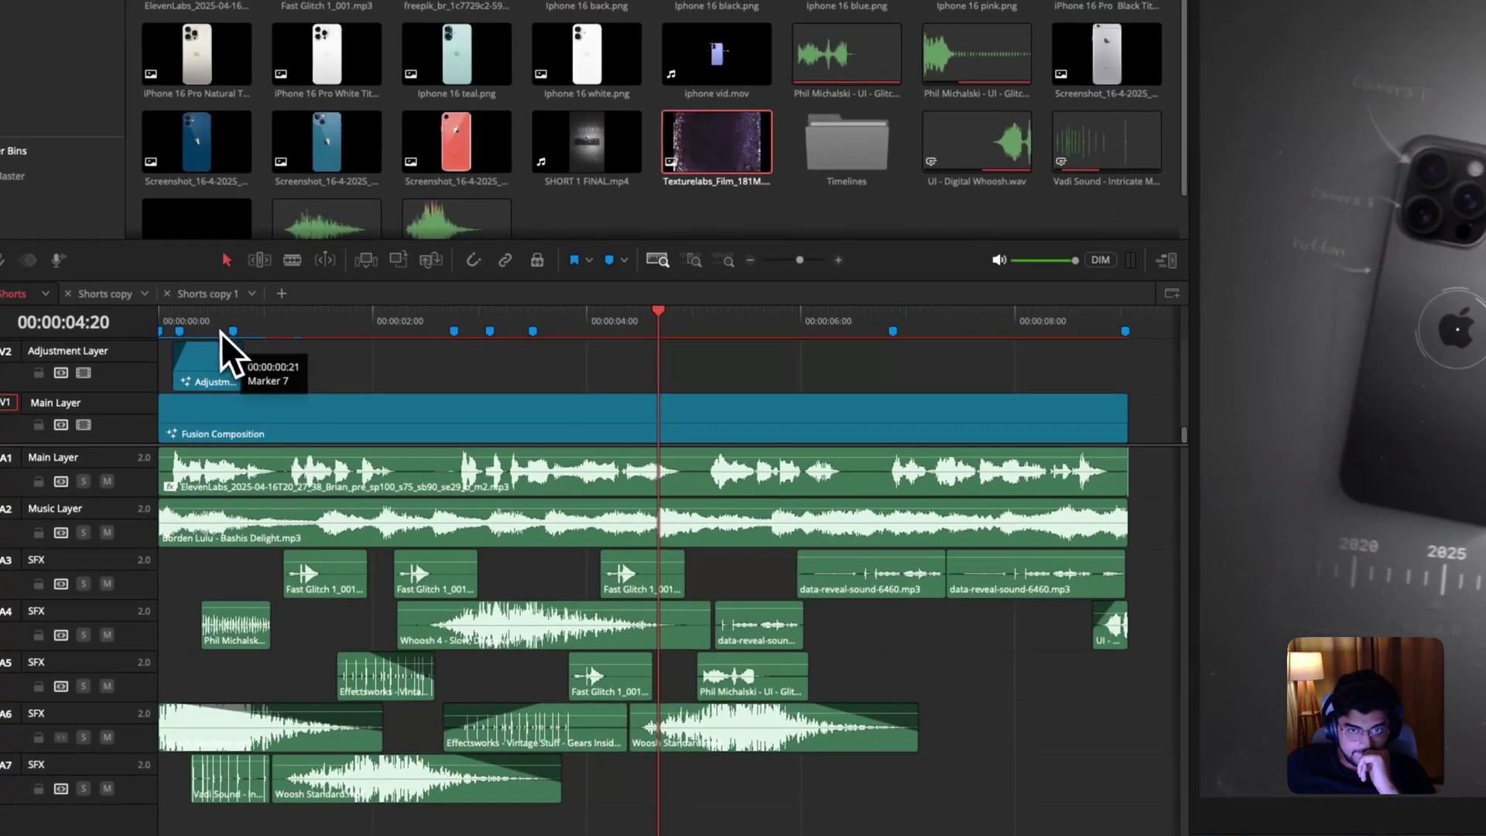
{"action": "left_click", "coordinate": [217, 331]}
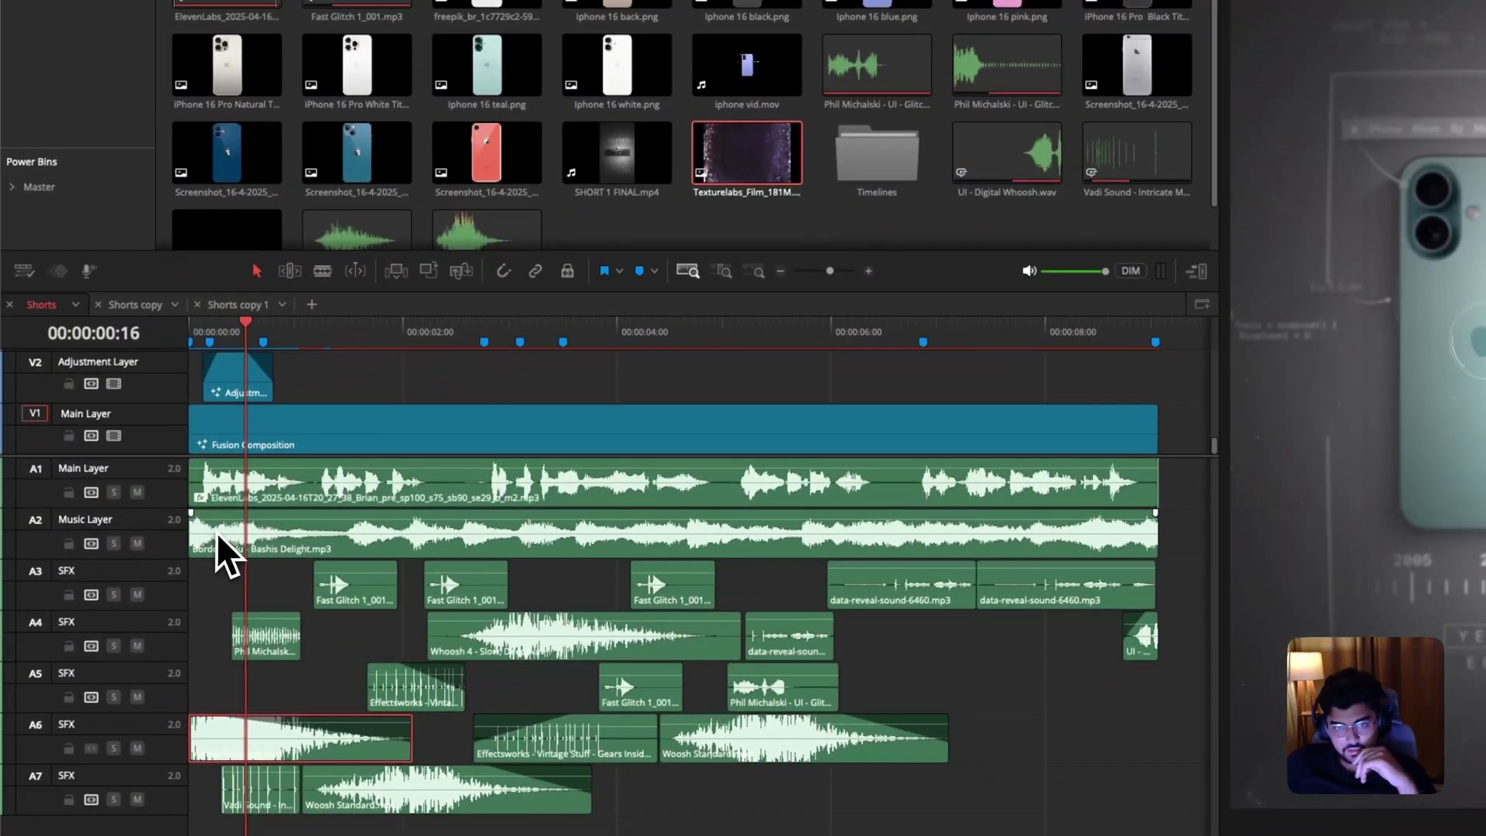
{"action": "left_click", "coordinate": [128, 496]}
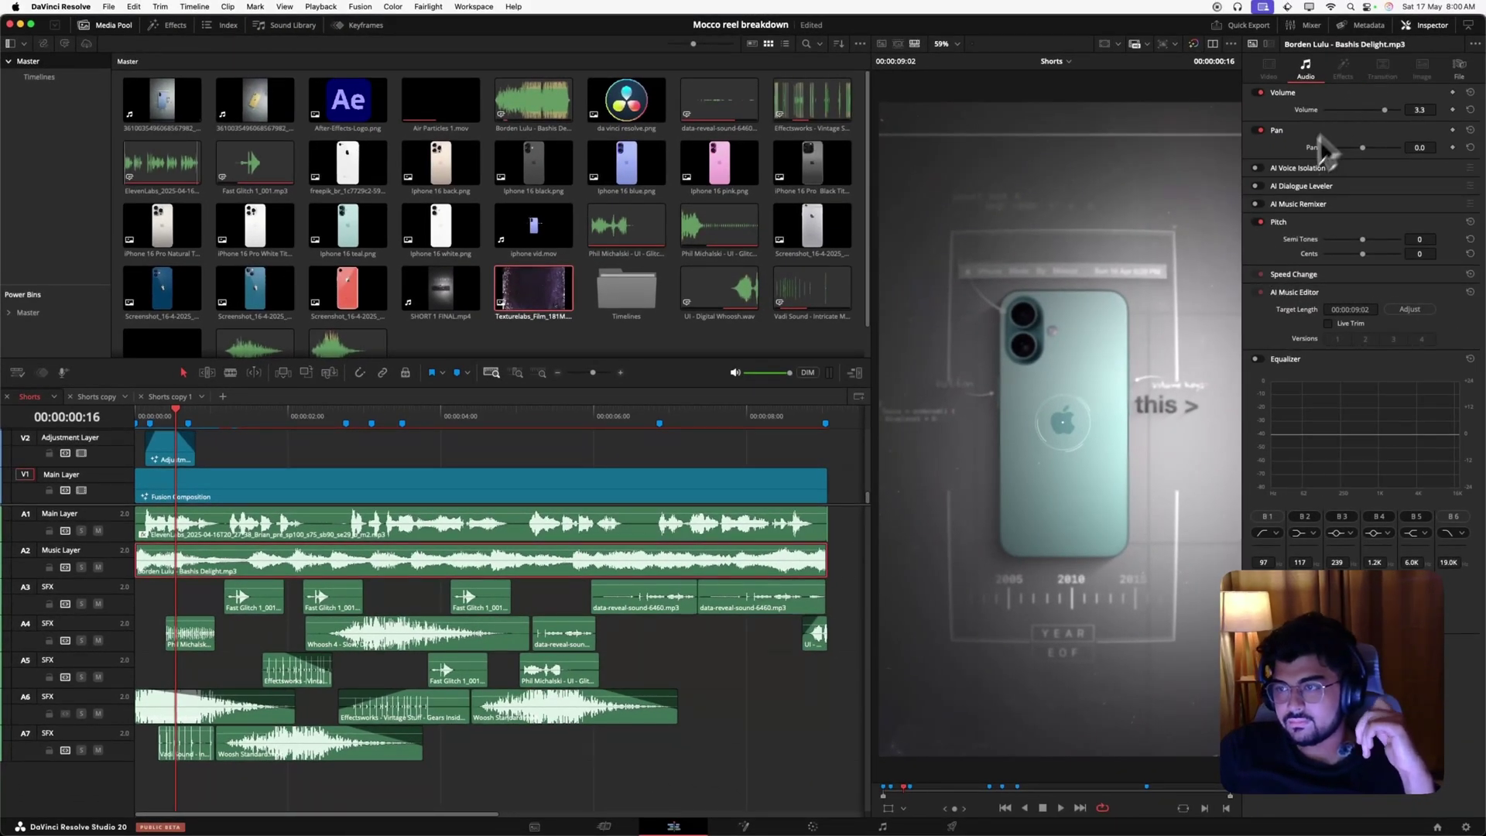
{"action": "left_click", "coordinate": [426, 527]}
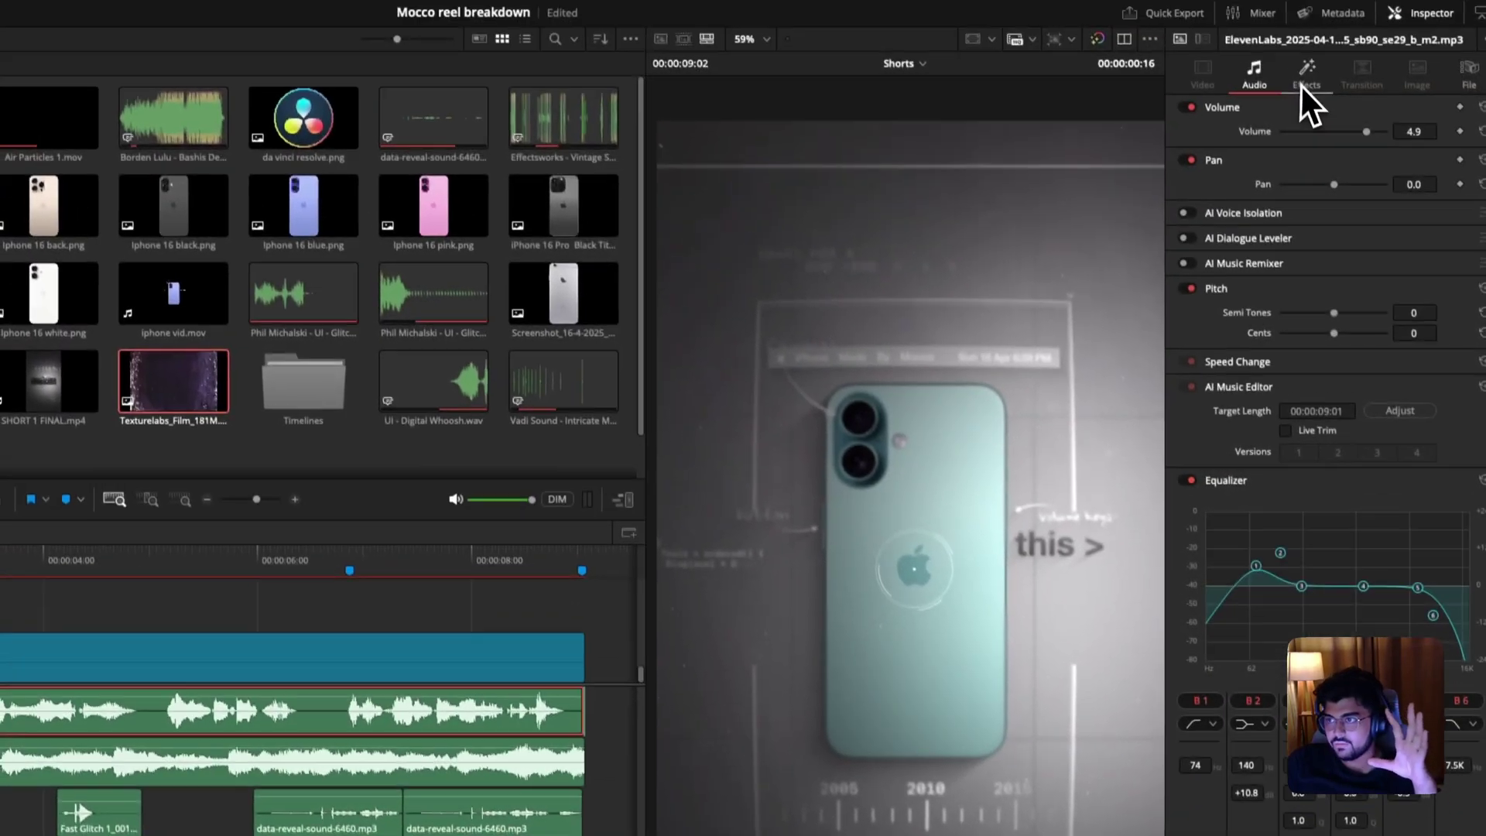
{"action": "left_click", "coordinate": [1281, 0]}
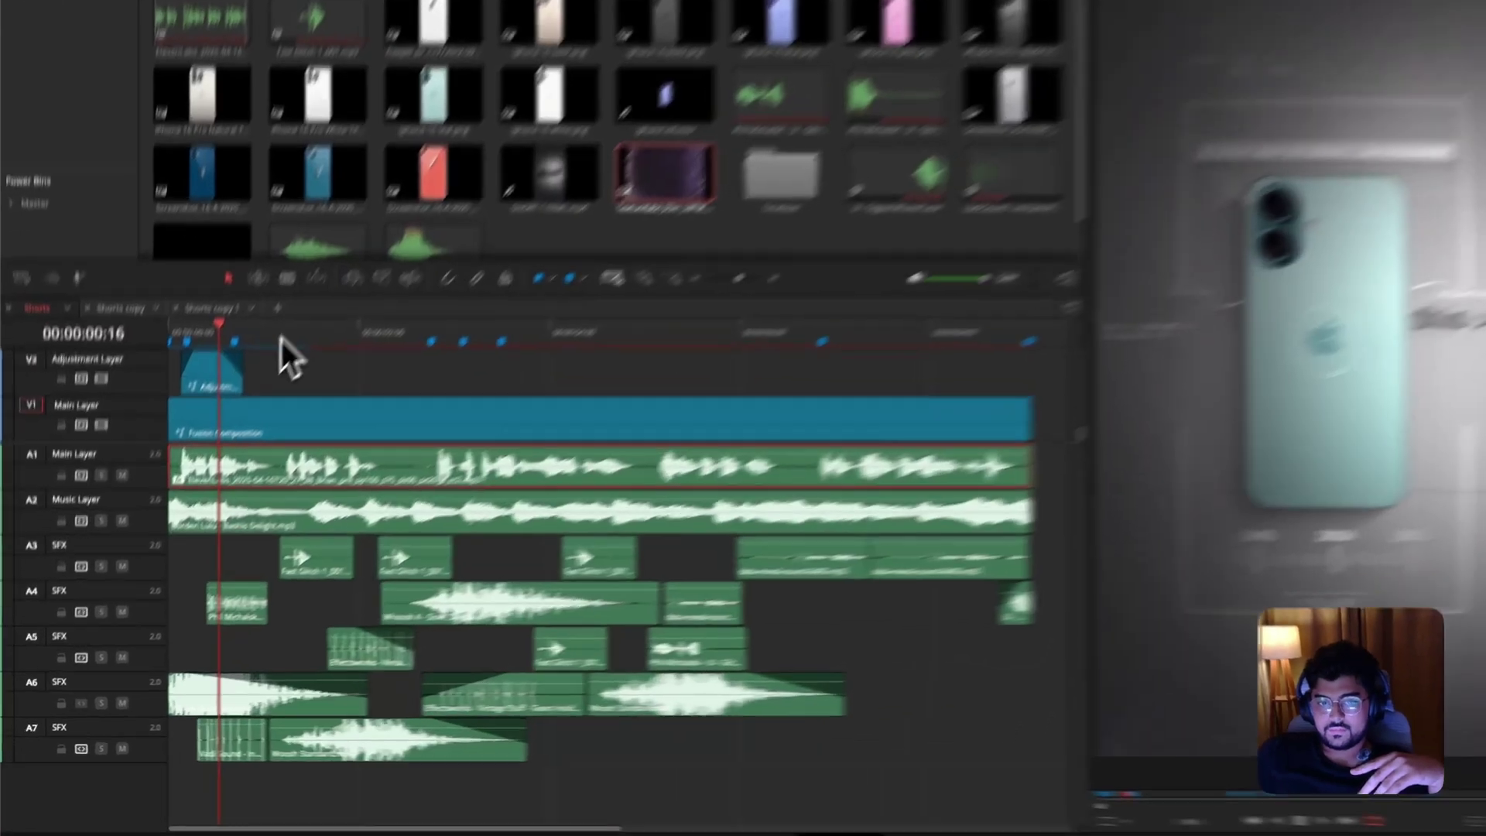
Move to 00:00:01:11, select the first Effectsworks vintage sound clip on A5, and play the section around it.
{"action": "left_click_drag", "start_coordinate": [233, 425], "coordinate": [243, 432]}
{"action": "left_click_drag", "start_coordinate": [338, 302], "coordinate": [334, 303]}
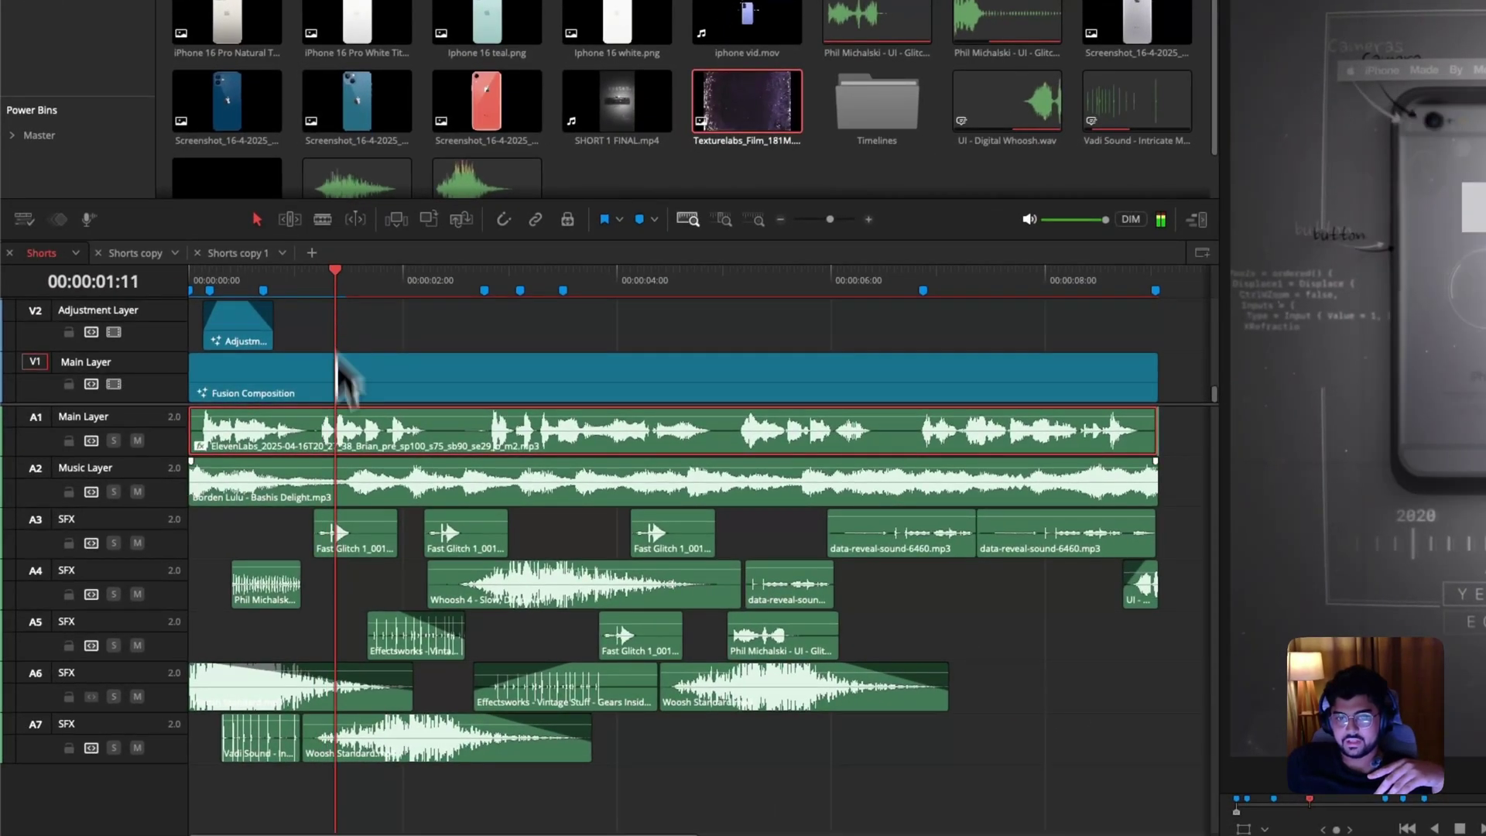
{"action": "left_click", "coordinate": [383, 748]}
{"action": "left_click", "coordinate": [396, 656]}
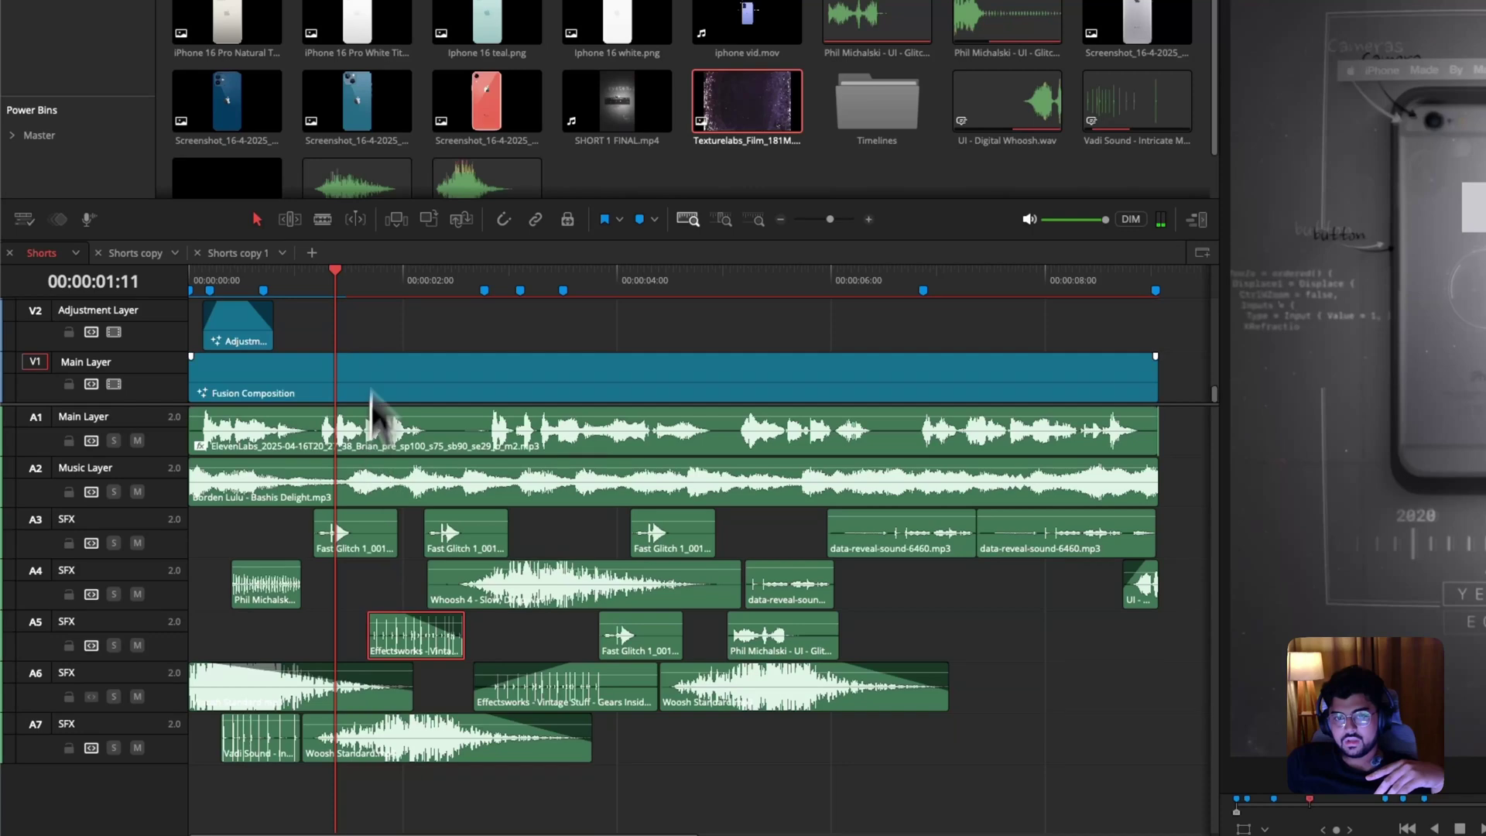
{"action": "left_click", "coordinate": [385, 290]}
{"action": "key", "text": "space"}
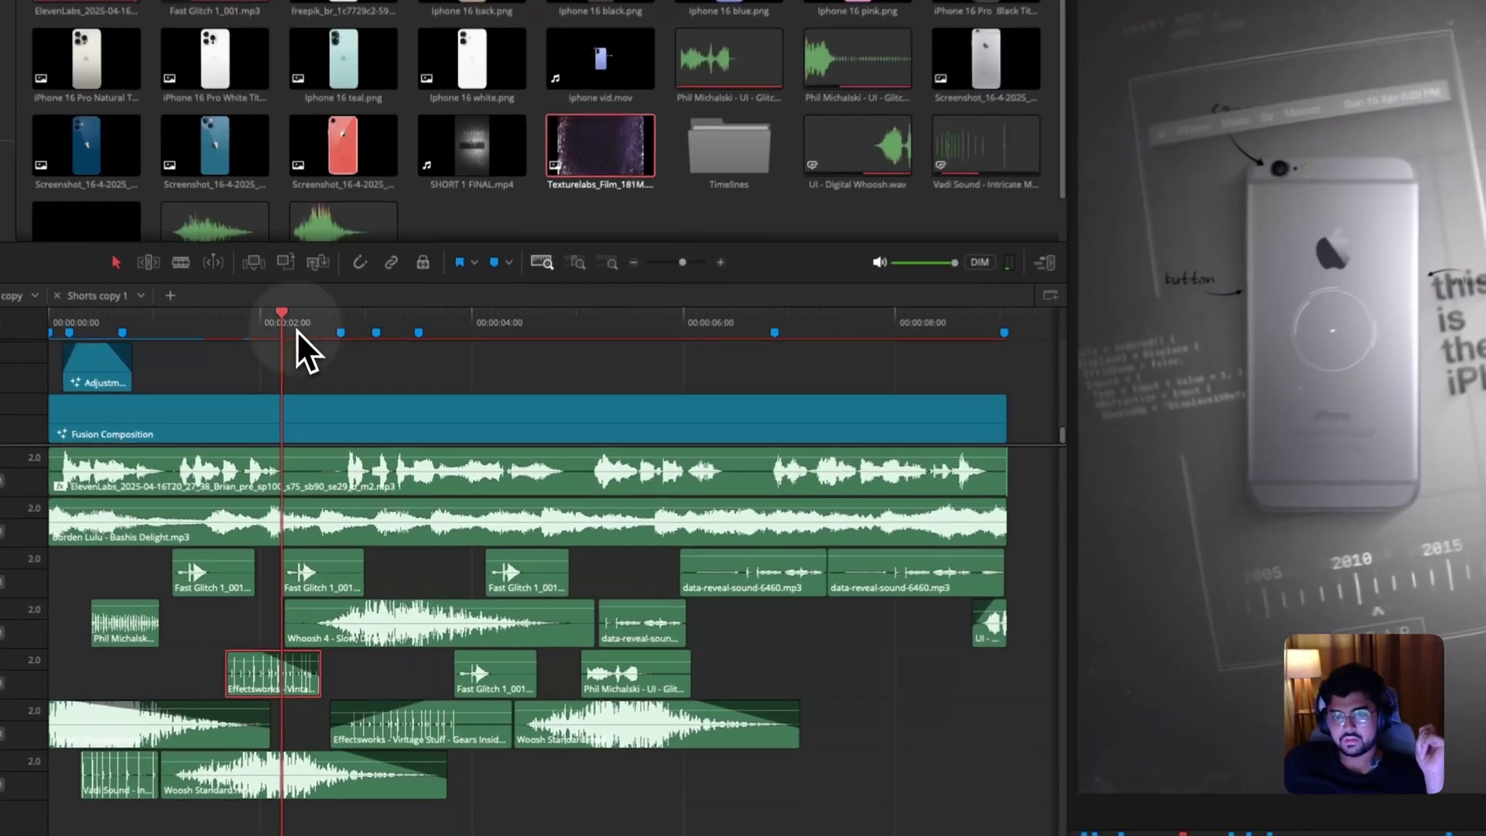
Scrub past the whoosh and glitch sounds, select the UI glitch clip on A5, and continue to Marker 1 at 00:00:06:26.
{"action": "left_click", "coordinate": [301, 327]}
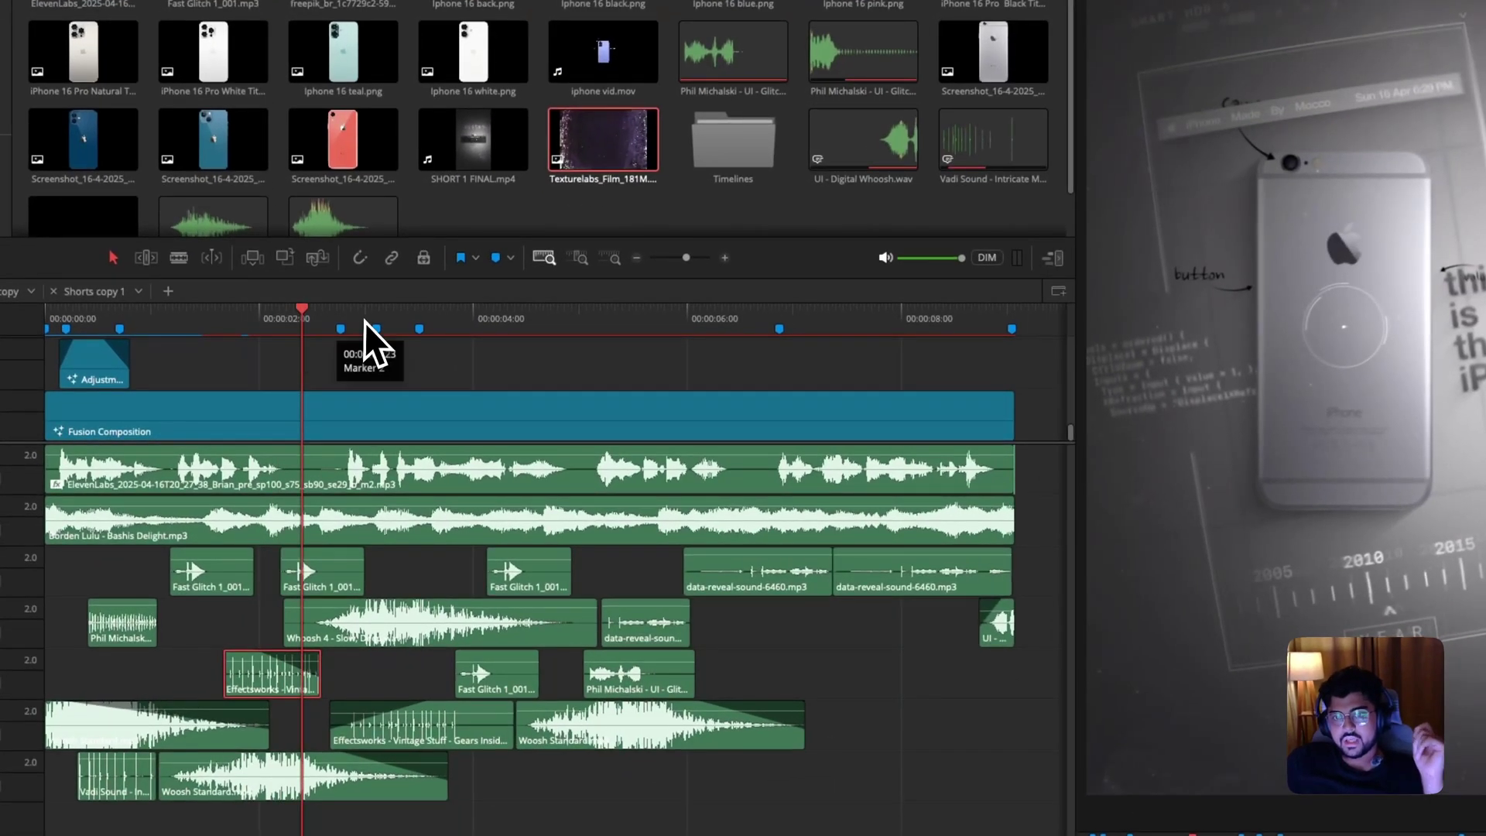
{"action": "left_click_drag", "start_coordinate": [365, 322], "coordinate": [389, 313]}
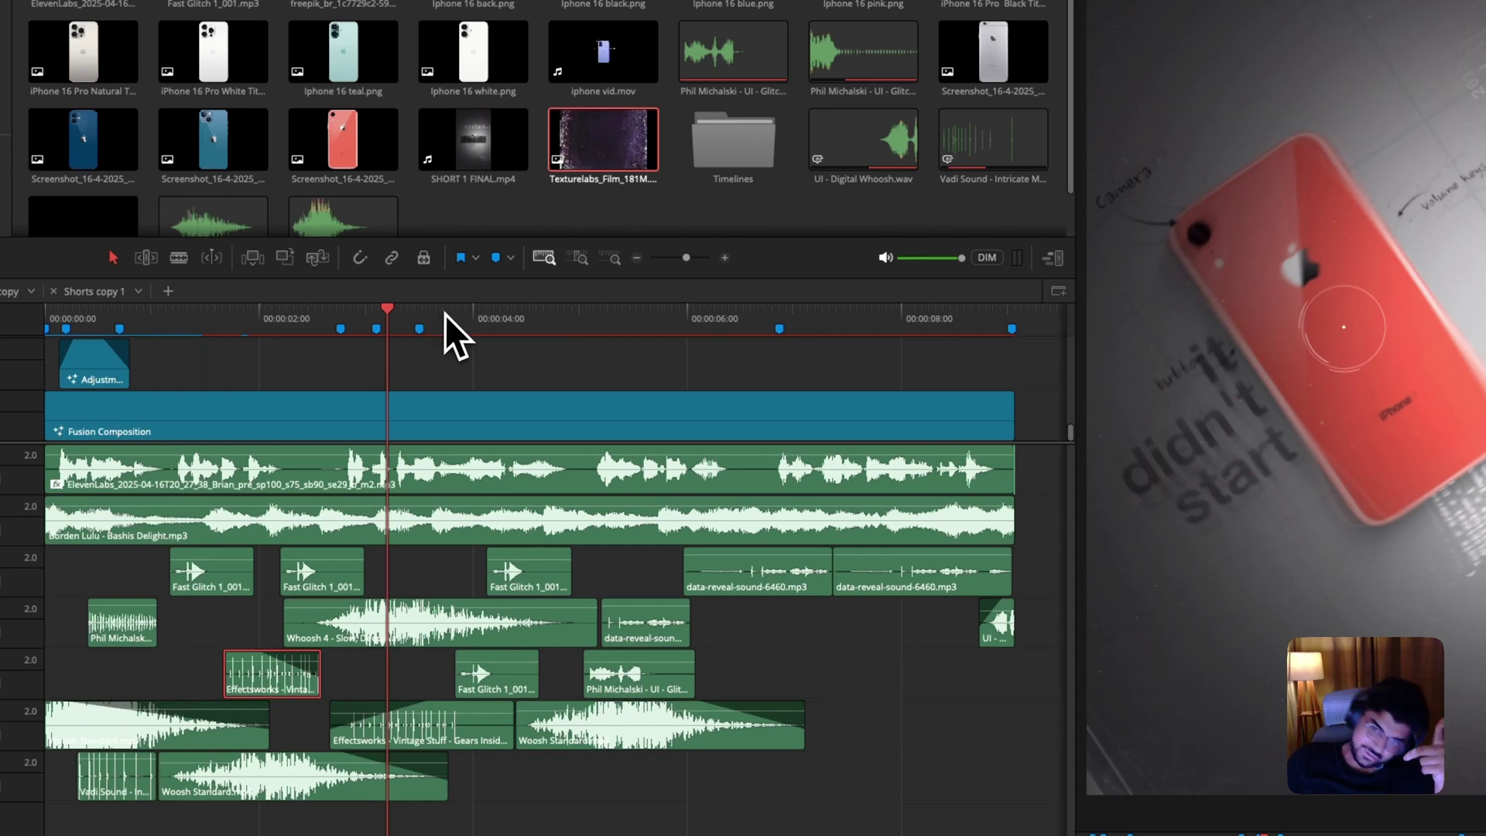
{"action": "left_click_drag", "start_coordinate": [453, 317], "coordinate": [610, 332]}
{"action": "left_click", "coordinate": [638, 675]}
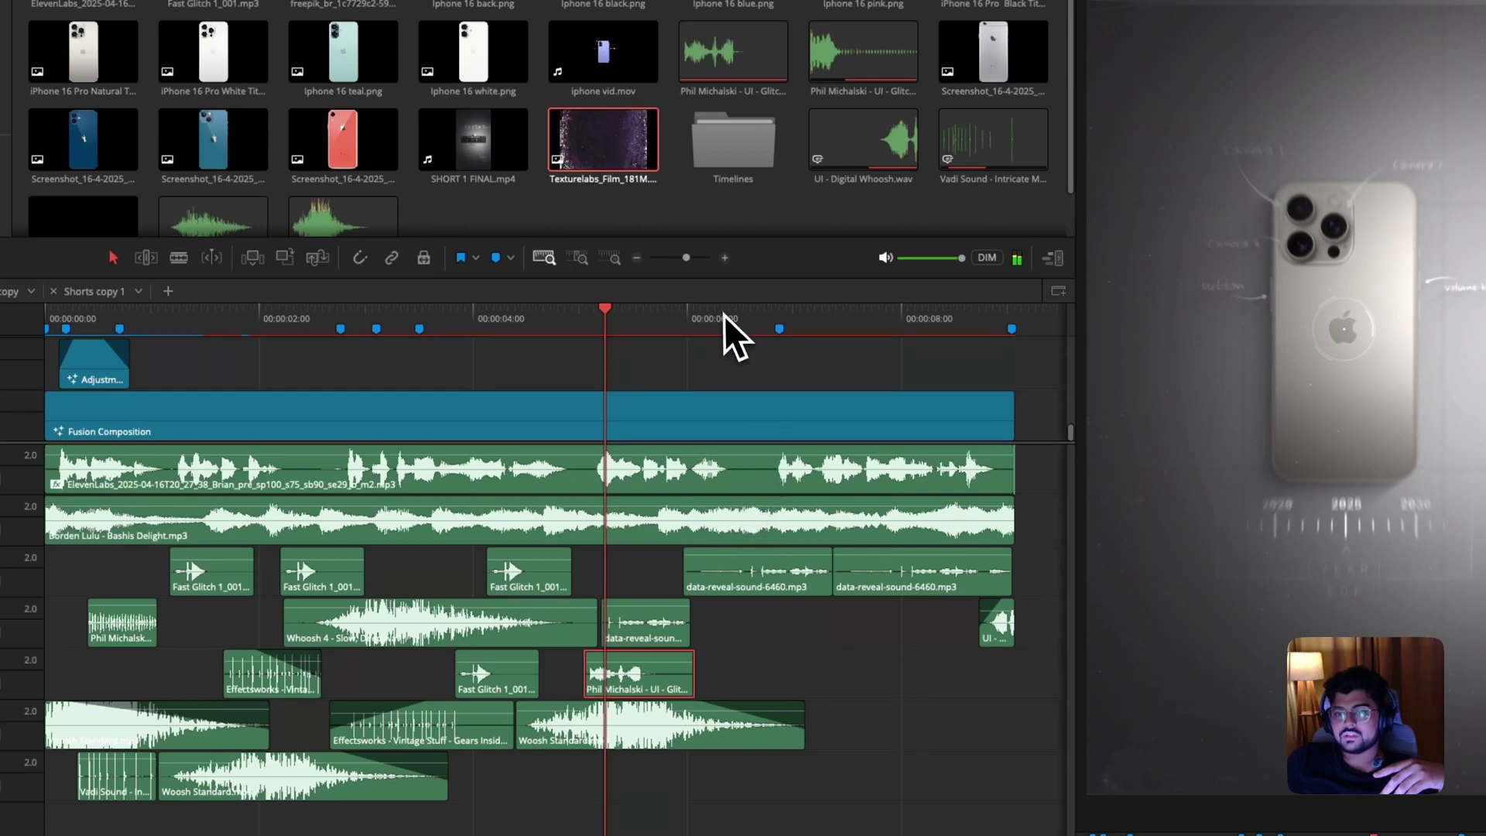
{"action": "left_click_drag", "start_coordinate": [722, 314], "coordinate": [782, 327]}
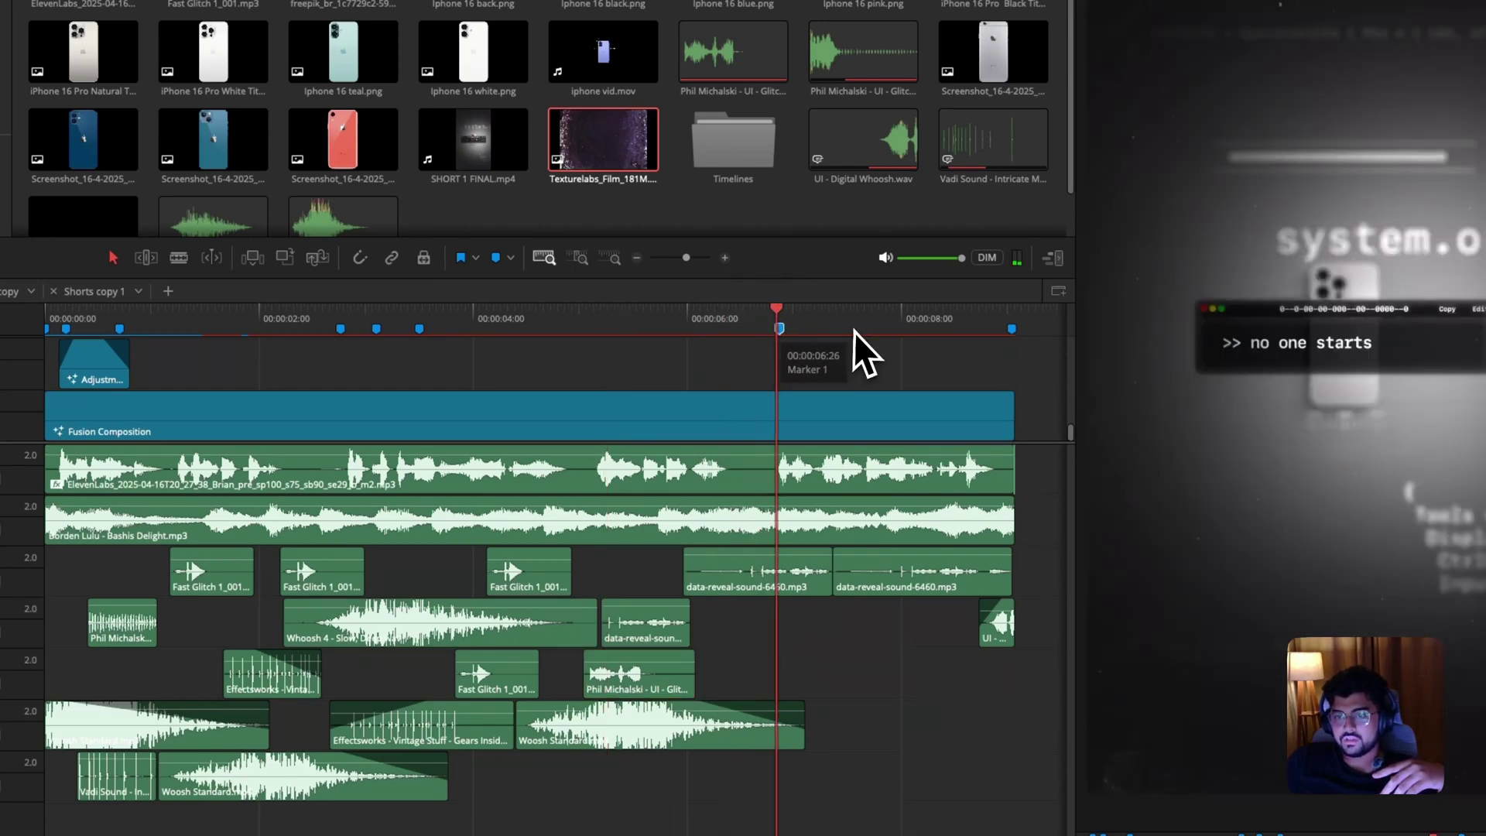
Move to 00:00:08:00, select the last data-reveal-sound-6460.mp3 clip on A3, and review its text animation to the reel's end.
{"action": "left_click", "coordinate": [855, 332]}
{"action": "left_click", "coordinate": [901, 334]}
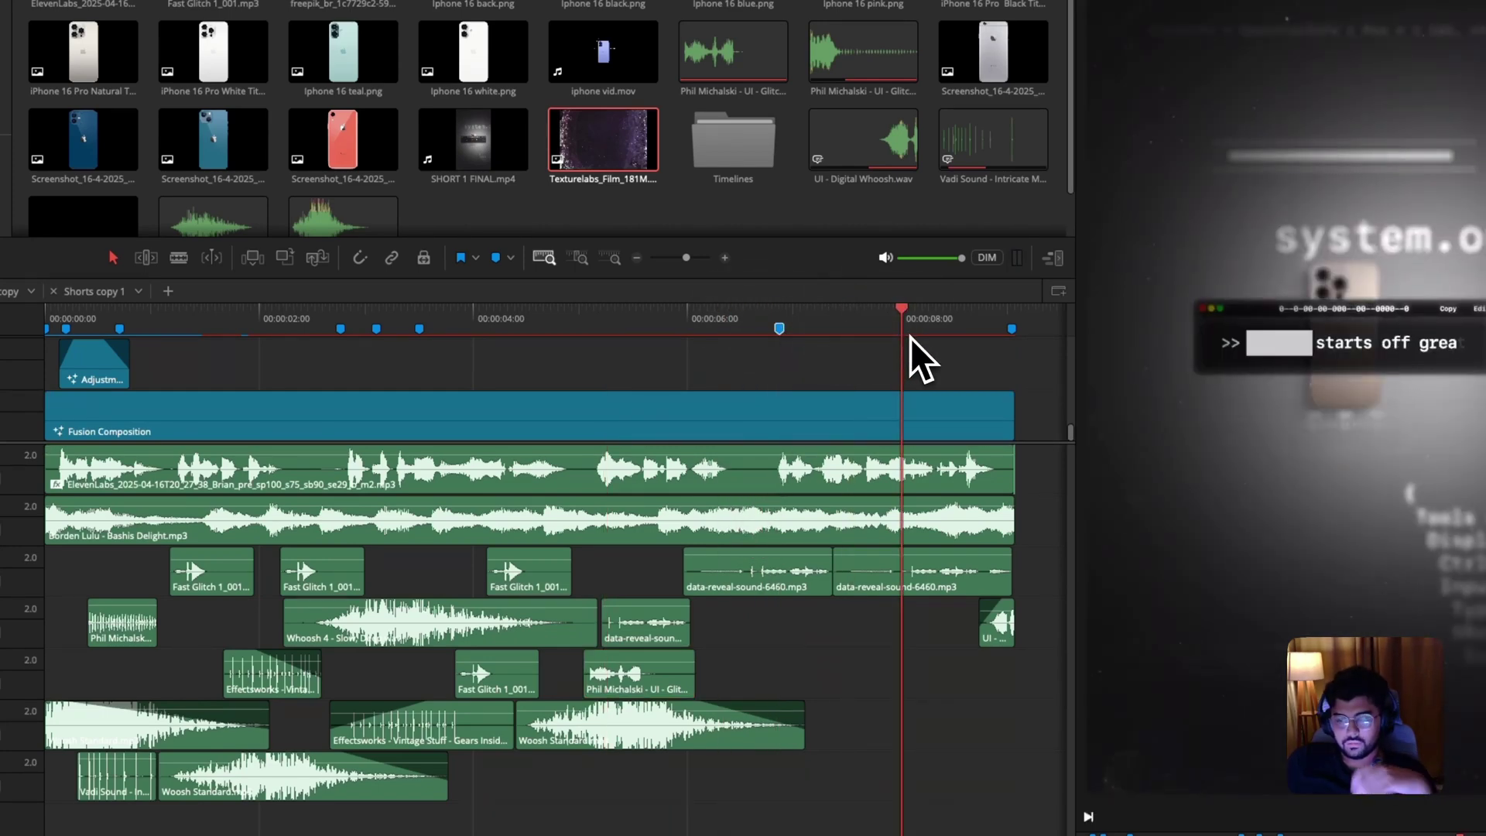
{"action": "left_click", "coordinate": [922, 582]}
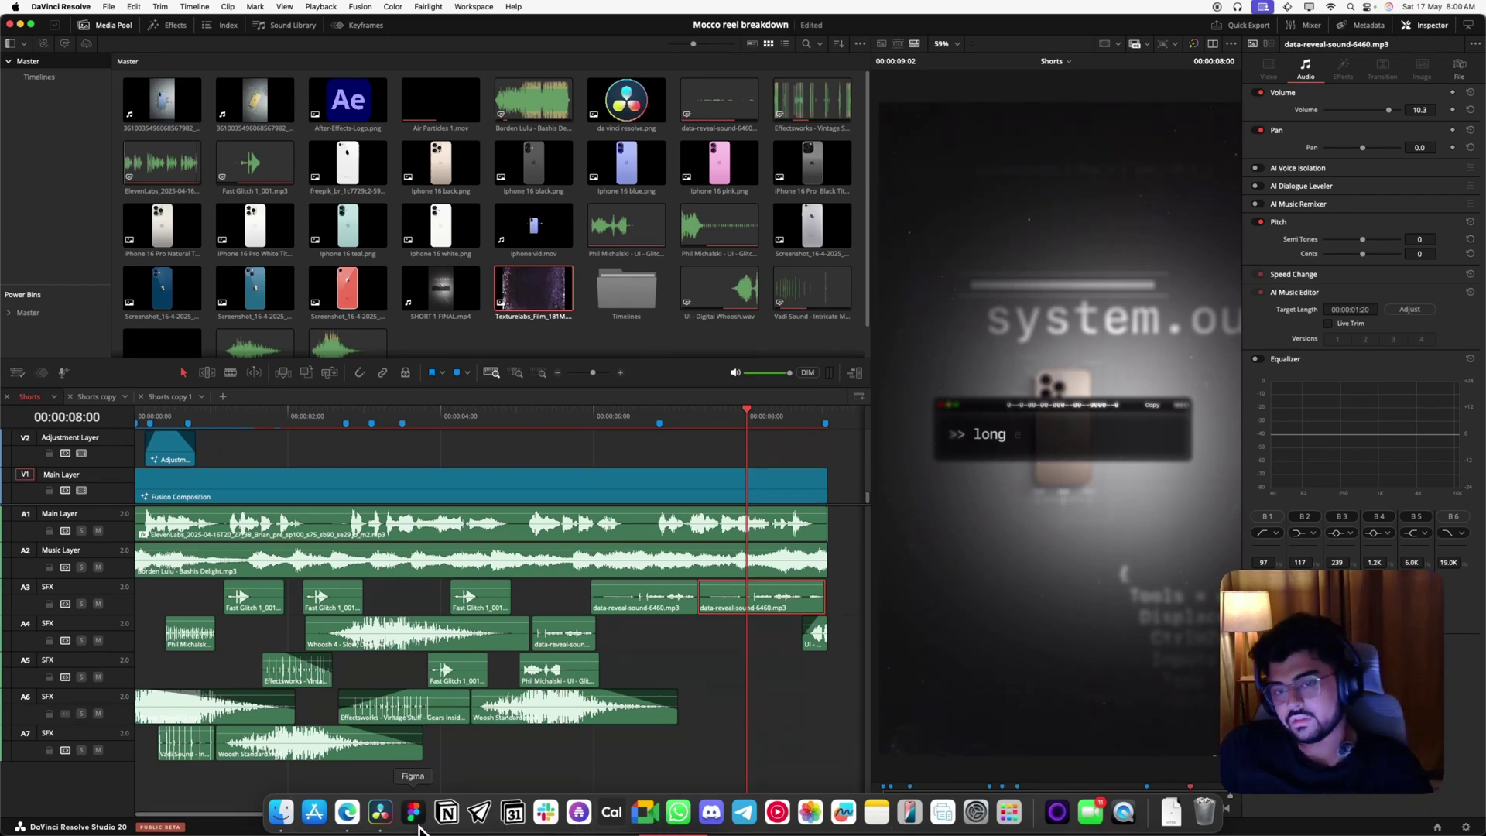
{"action": "left_click", "coordinate": [774, 418]}
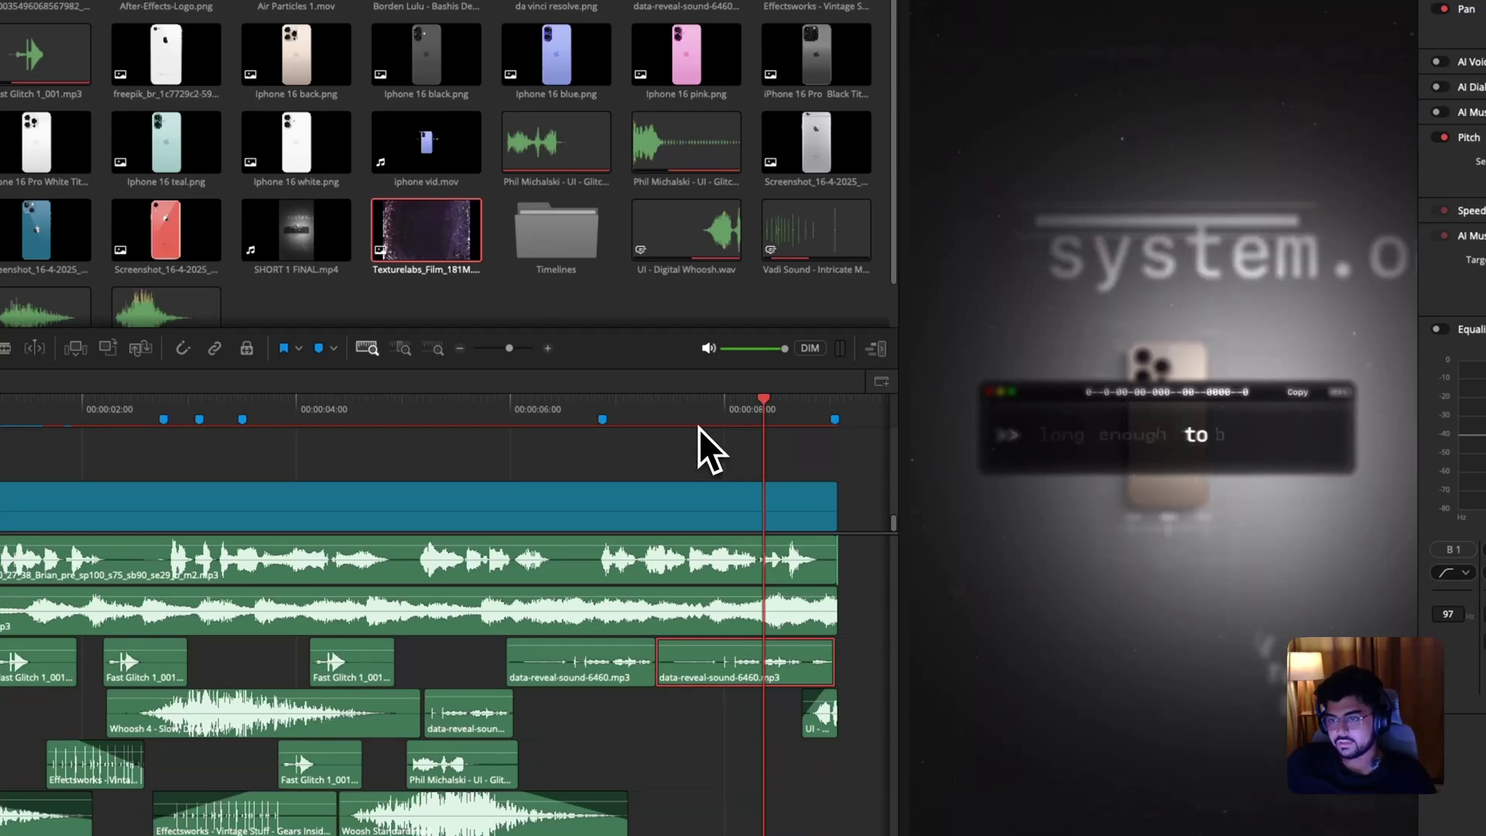
{"action": "left_click", "coordinate": [824, 413]}
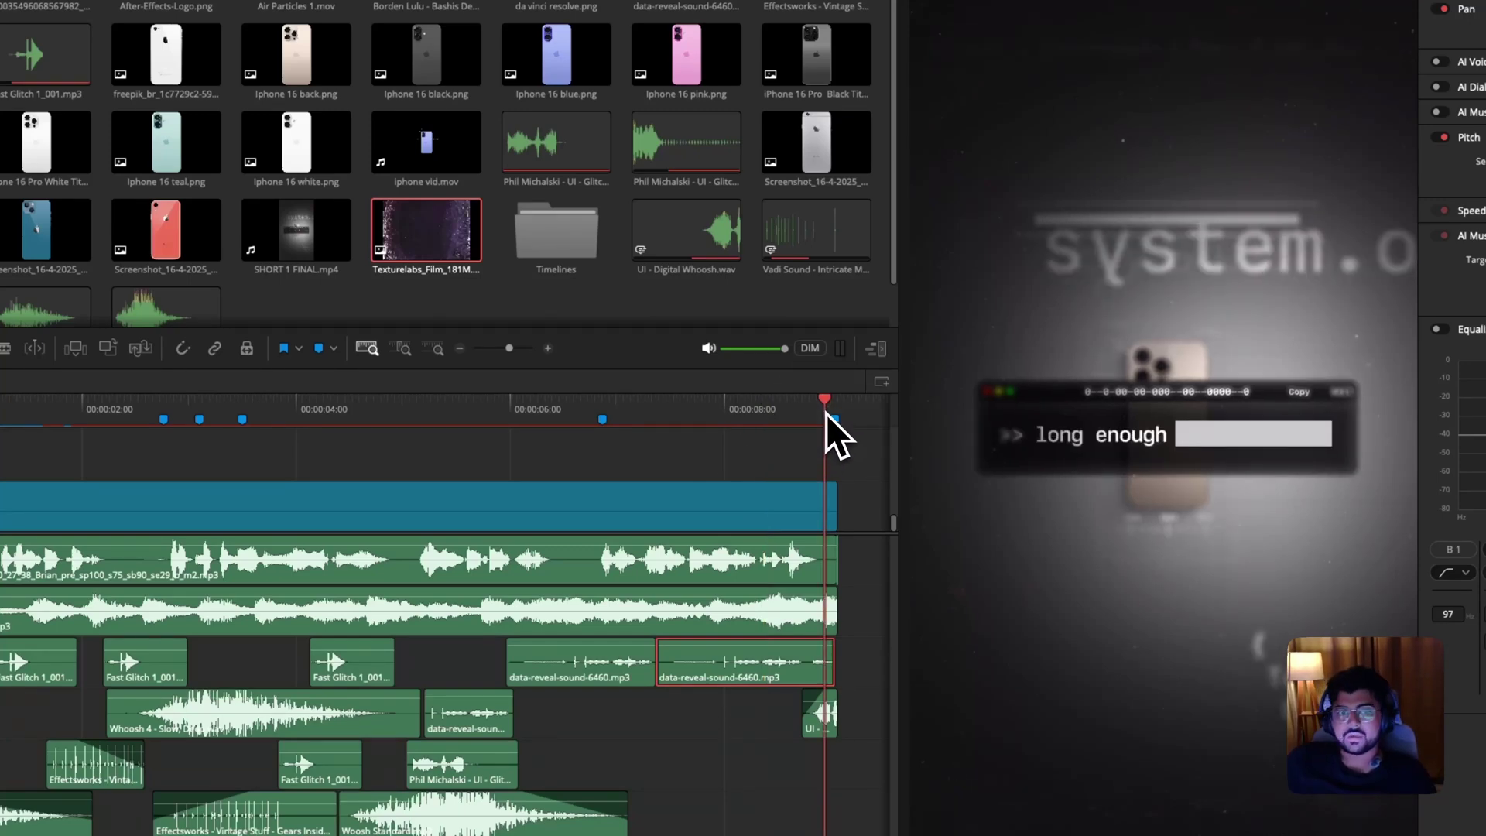